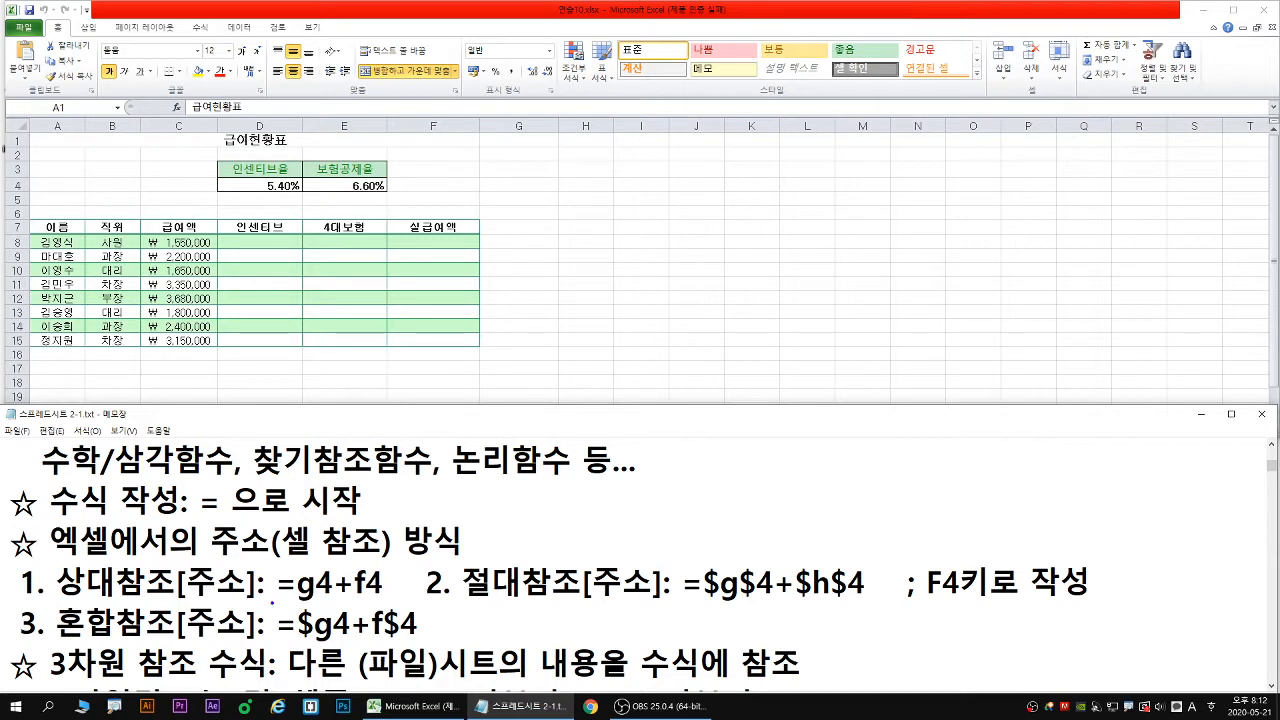
Underline the relative example =g4+f4, the mixed $g and the absolute $g$4 in the notes with the on-screen pen
drag(272, 605, 390, 605)
drag(299, 645, 330, 645)
key(g)
drag(706, 603, 768, 603)
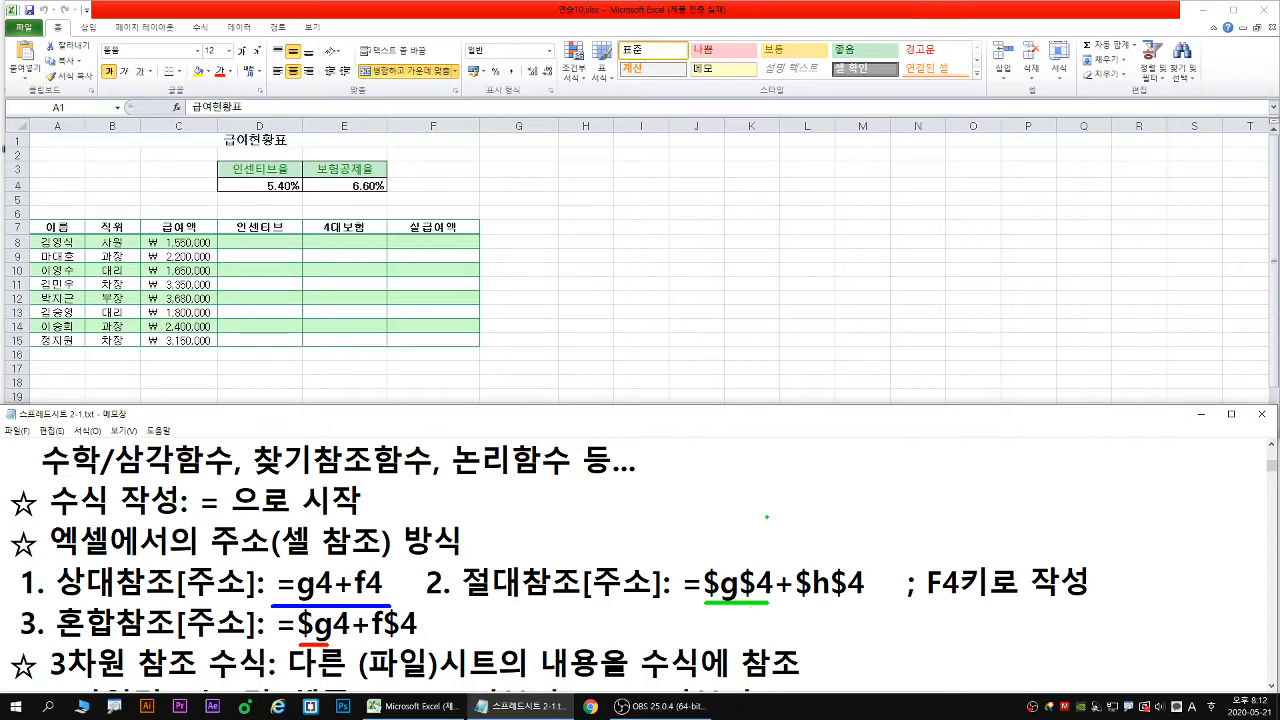
key(Escape)
Switch to the Excel workbook, select cell D8 under 인센티브 and enlarge the sheet view
click(288, 242)
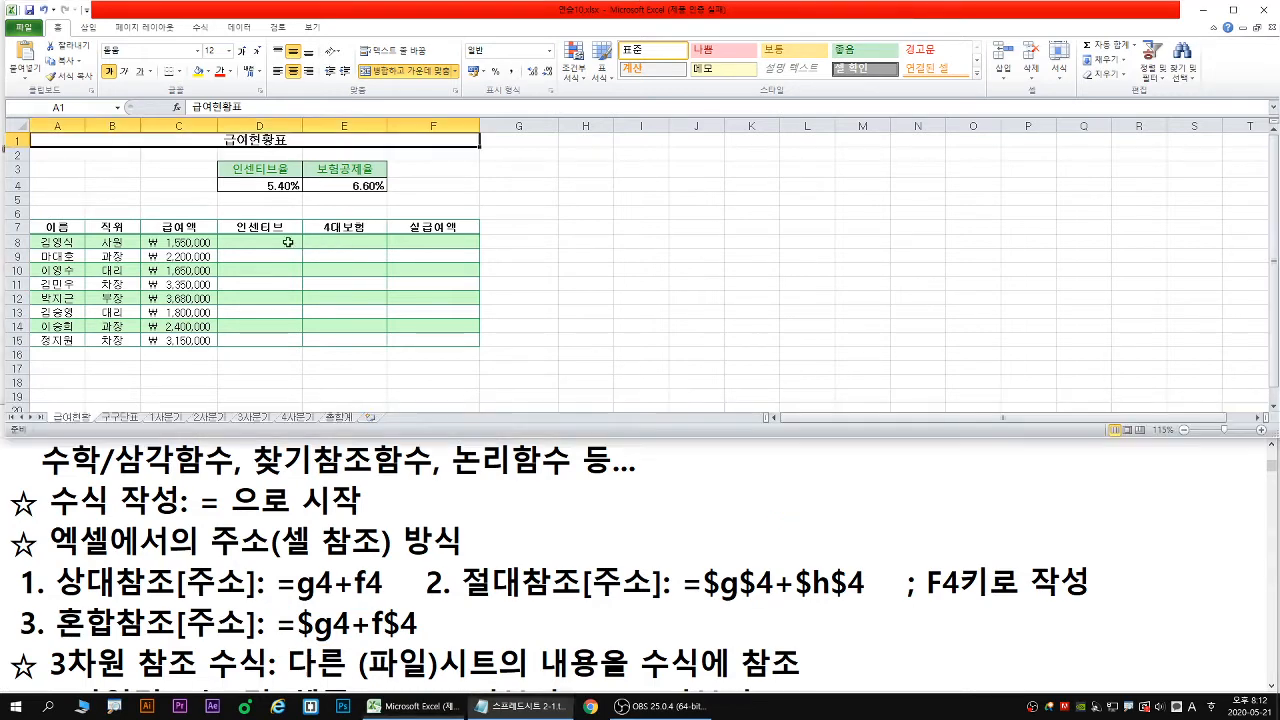
key(ctrl+2)
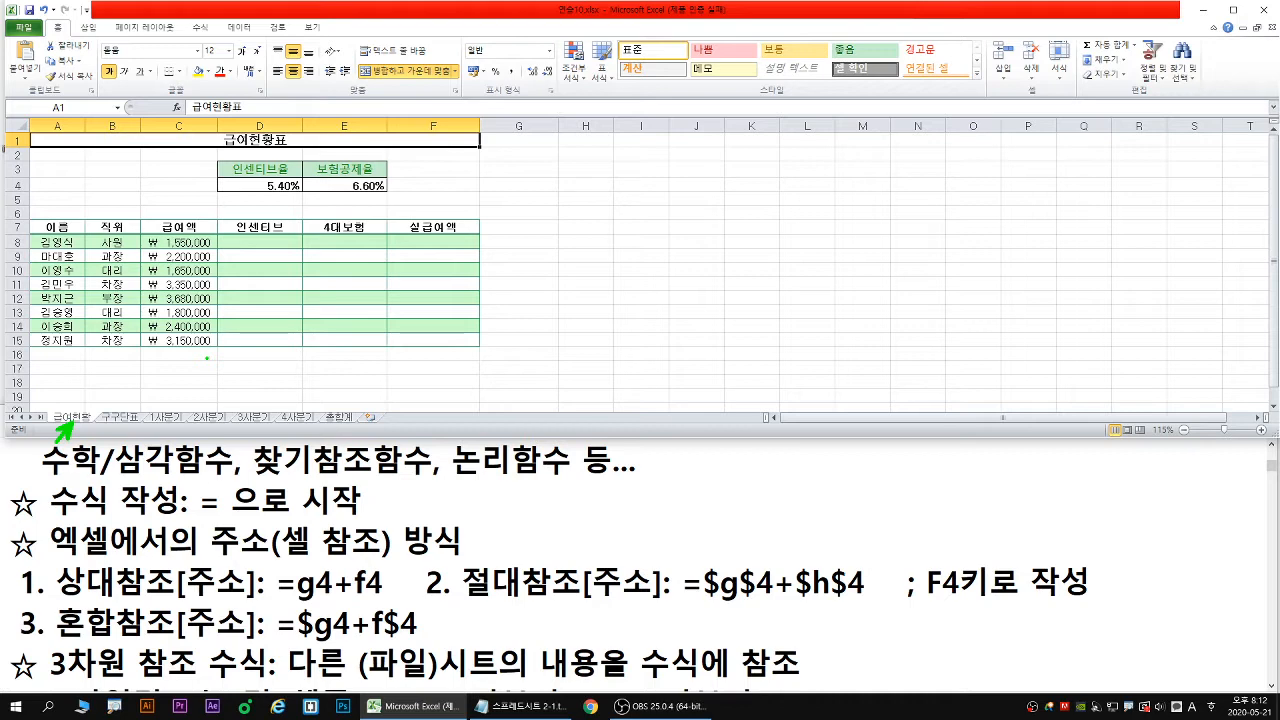
click(250, 243)
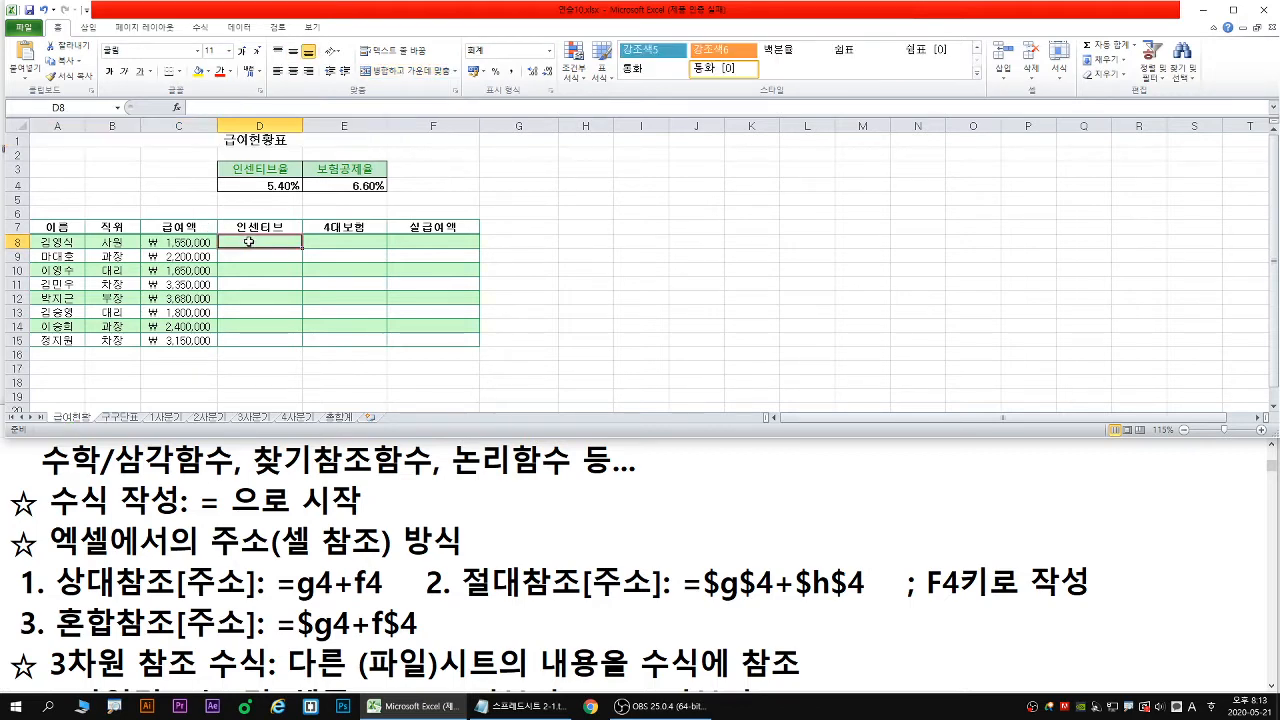
ctrl+scroll(268, 285, up, 2)
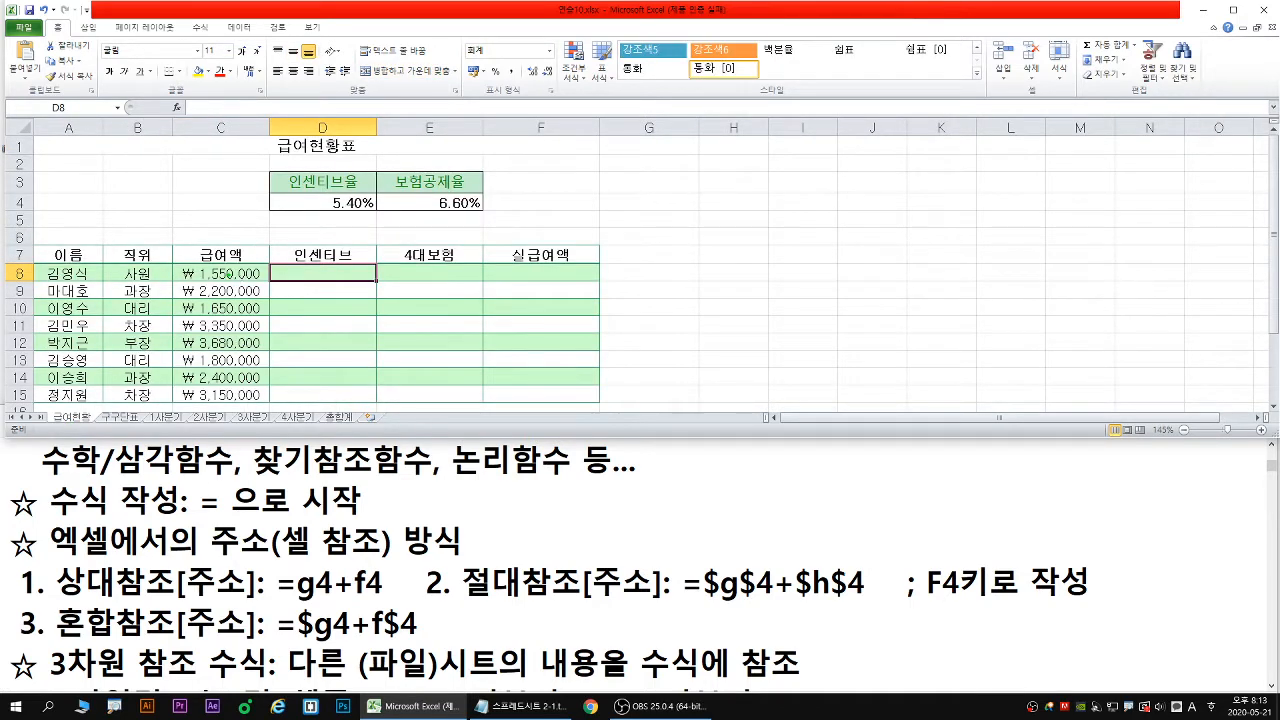
Trace on screen how row 8's 급여액, 인센티브 and 4대보험 combine into 실급여액 using the rates in D4 and E4
drag(349, 207, 366, 217)
drag(335, 274, 346, 289)
drag(466, 213, 476, 219)
drag(455, 277, 468, 290)
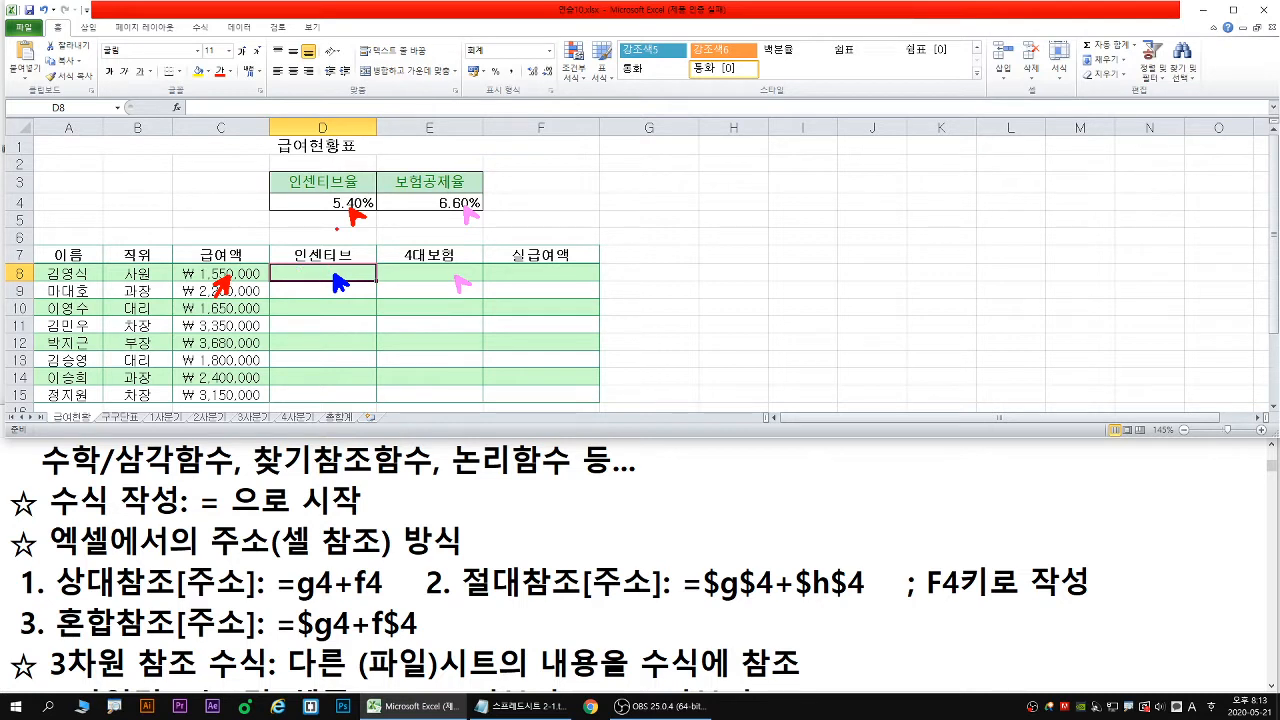
drag(330, 213, 379, 212)
mouse_move(322, 267)
mouse_down()
mouse_move(316, 280)
mouse_move(326, 268)
mouse_up()
mouse_move(438, 270)
mouse_down()
mouse_move(446, 278)
mouse_move(441, 268)
mouse_up()
drag(375, 272, 387, 272)
drag(488, 271, 543, 281)
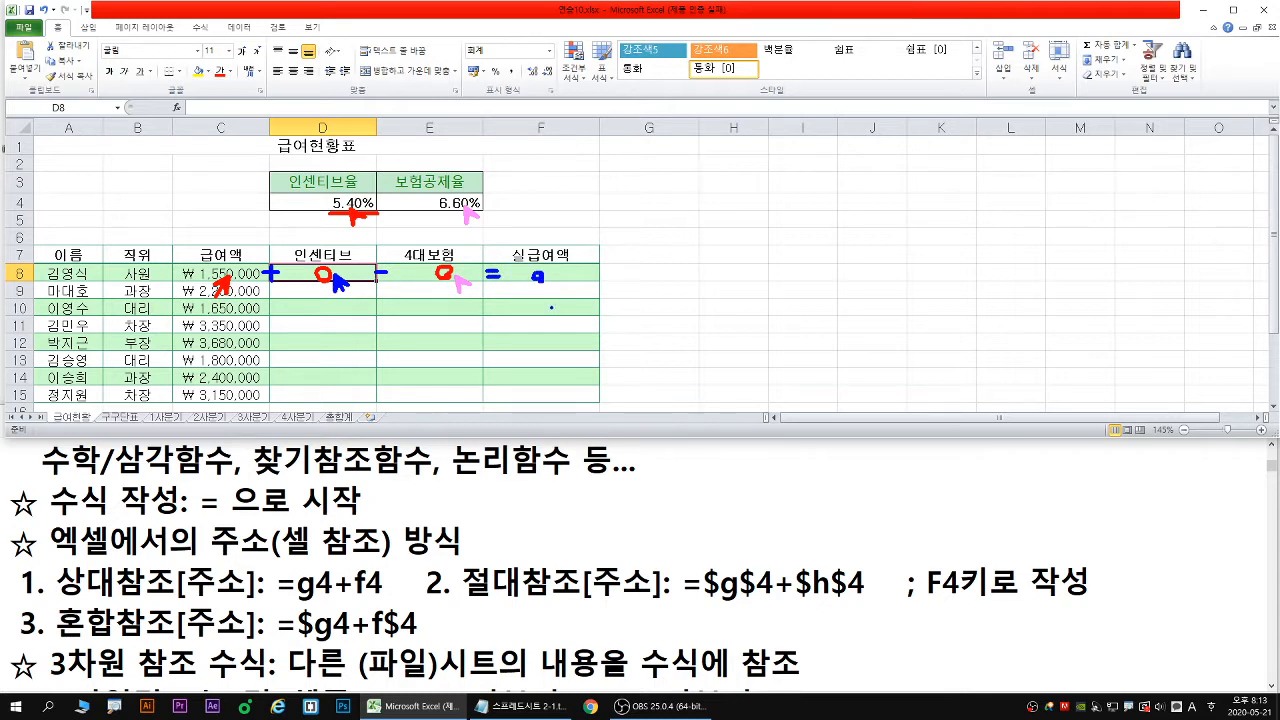
key(Escape)
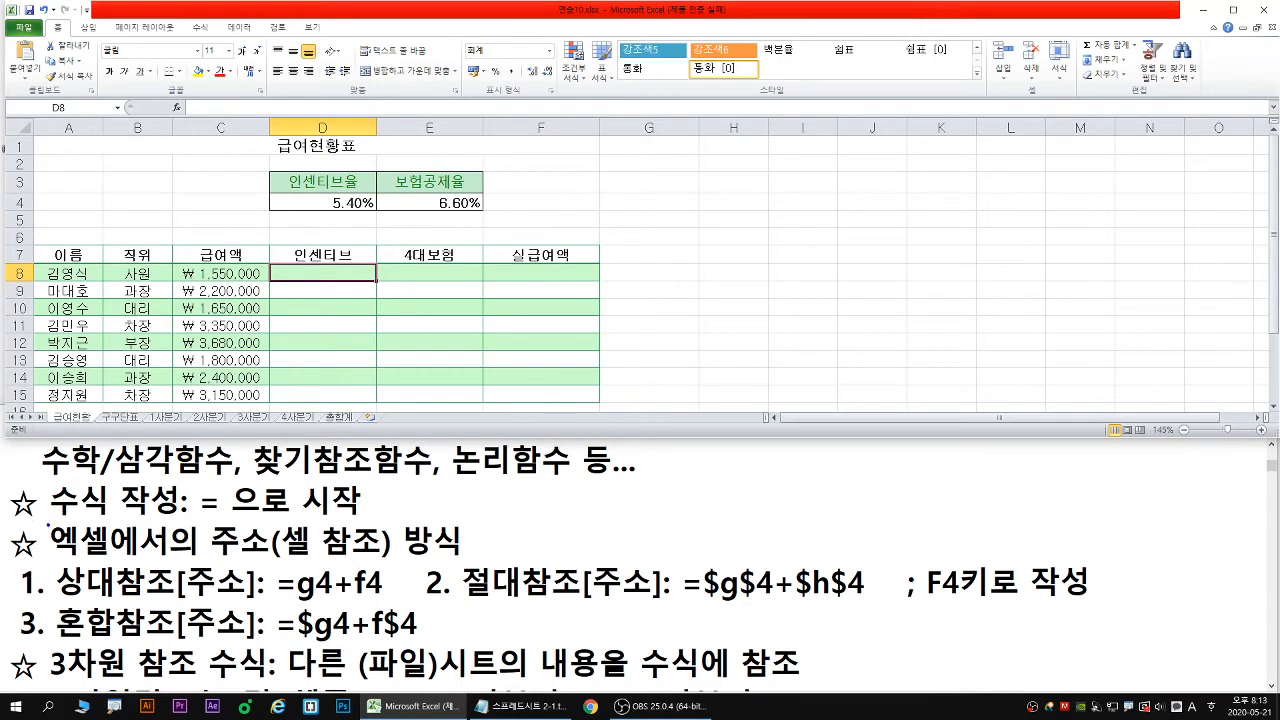
Underline the cell reference line in the notes and bring the 3D reference example into view
drag(48, 524, 398, 524)
key(Escape)
click(99, 657)
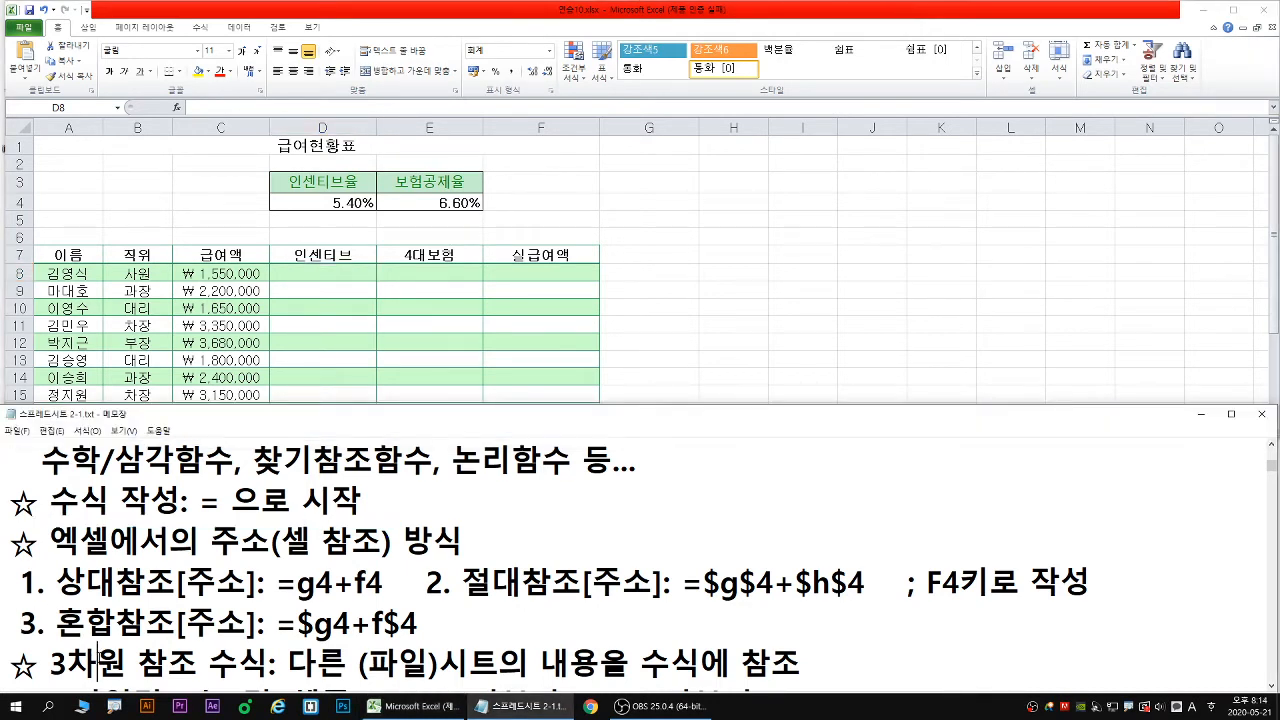
key(Down)
Enter the formula =C8*D4 in cell D8 to calculate the first 인센티브 amount
click(308, 275)
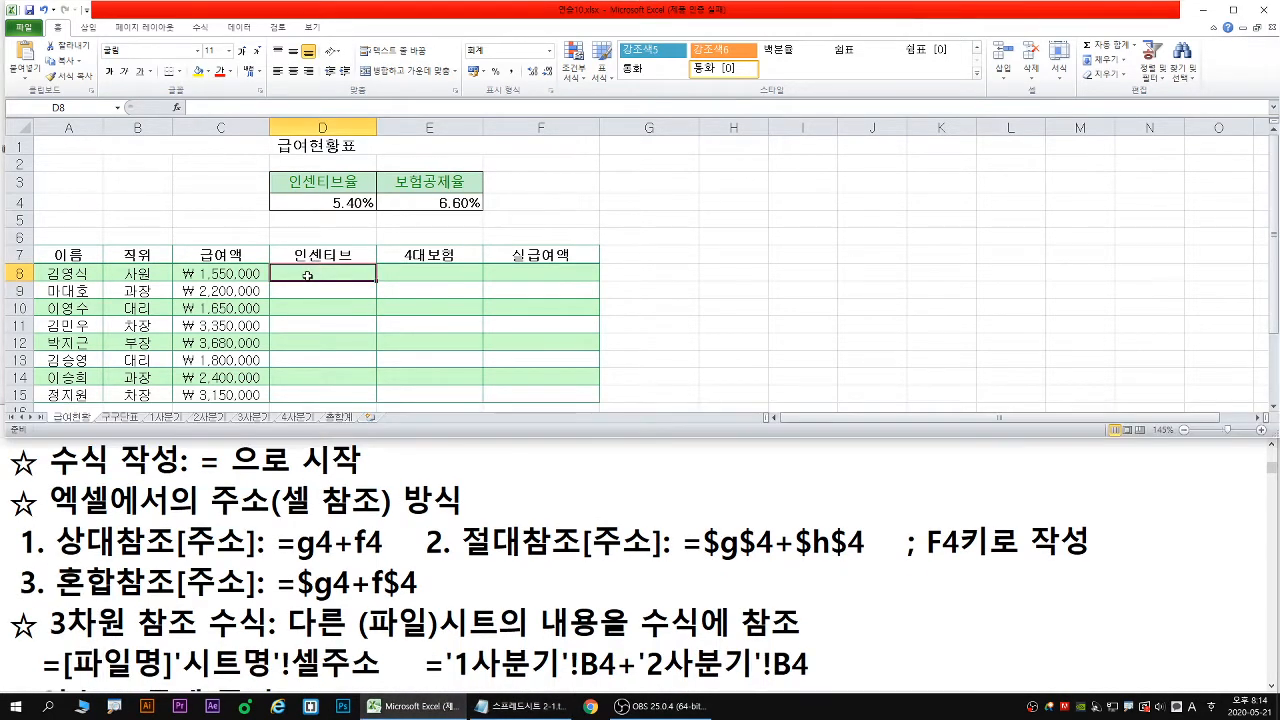
text(=)
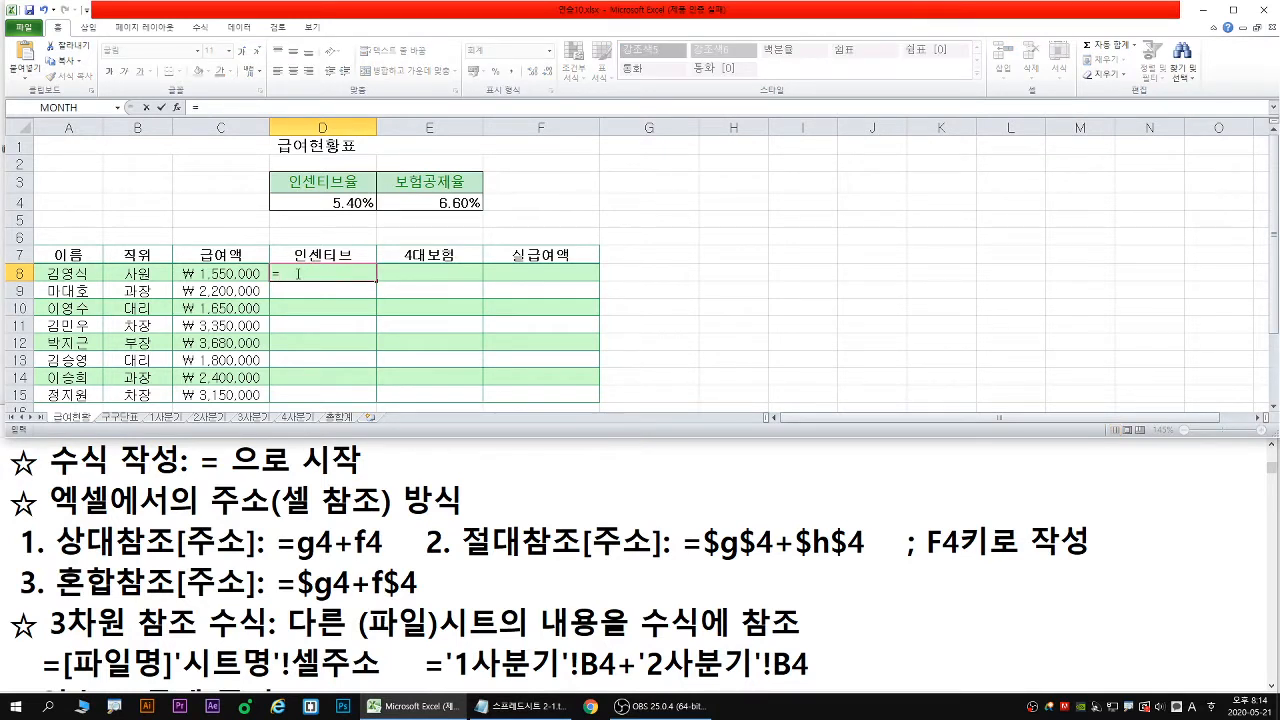
click(230, 275)
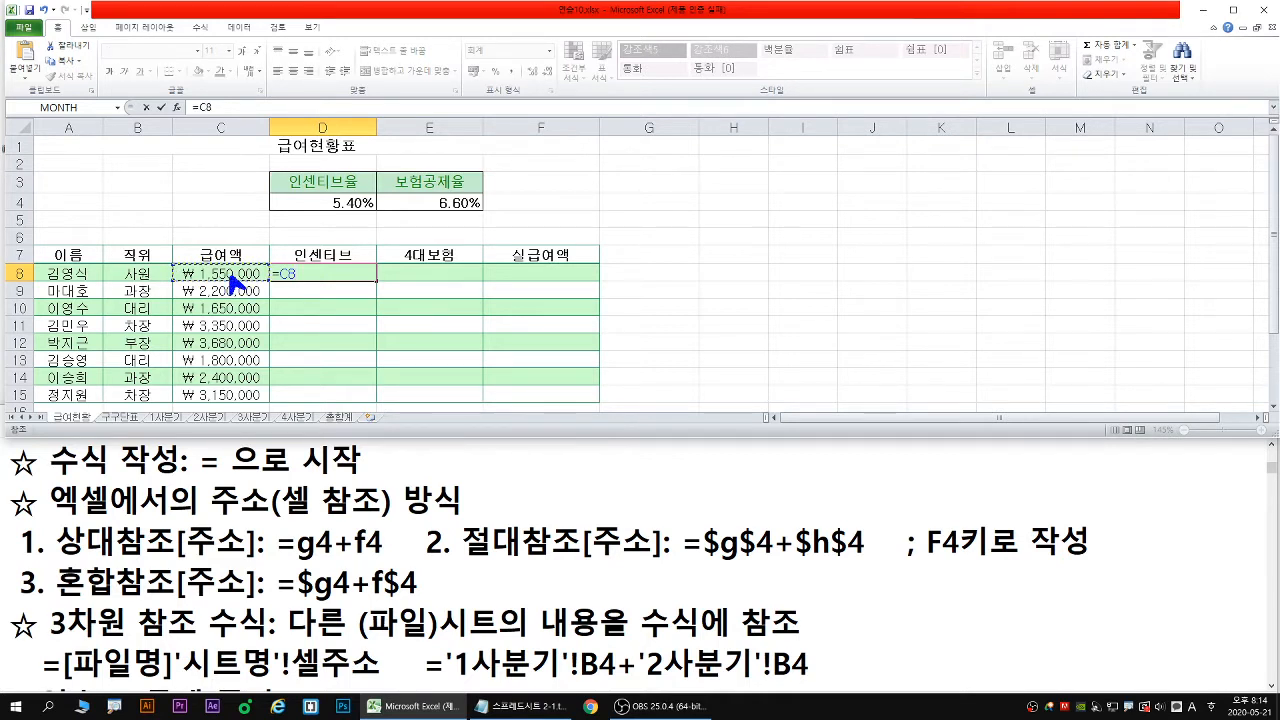
text(*)
click(339, 202)
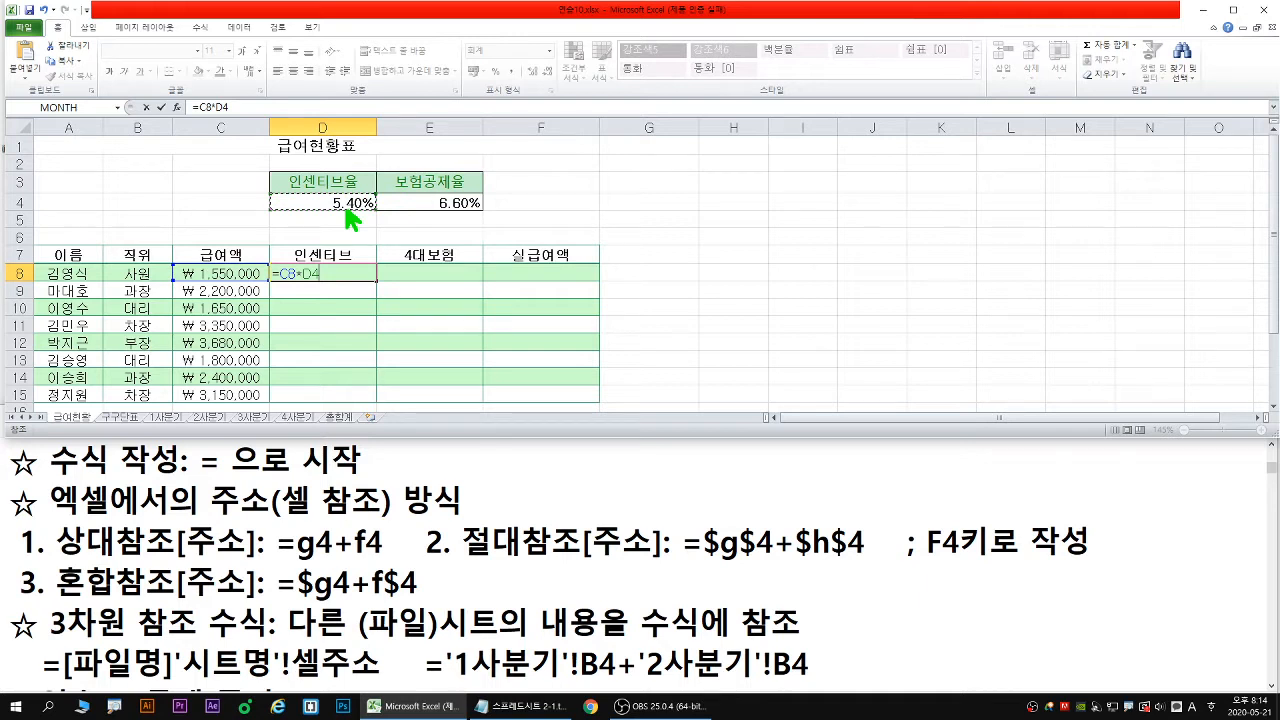
key(Return)
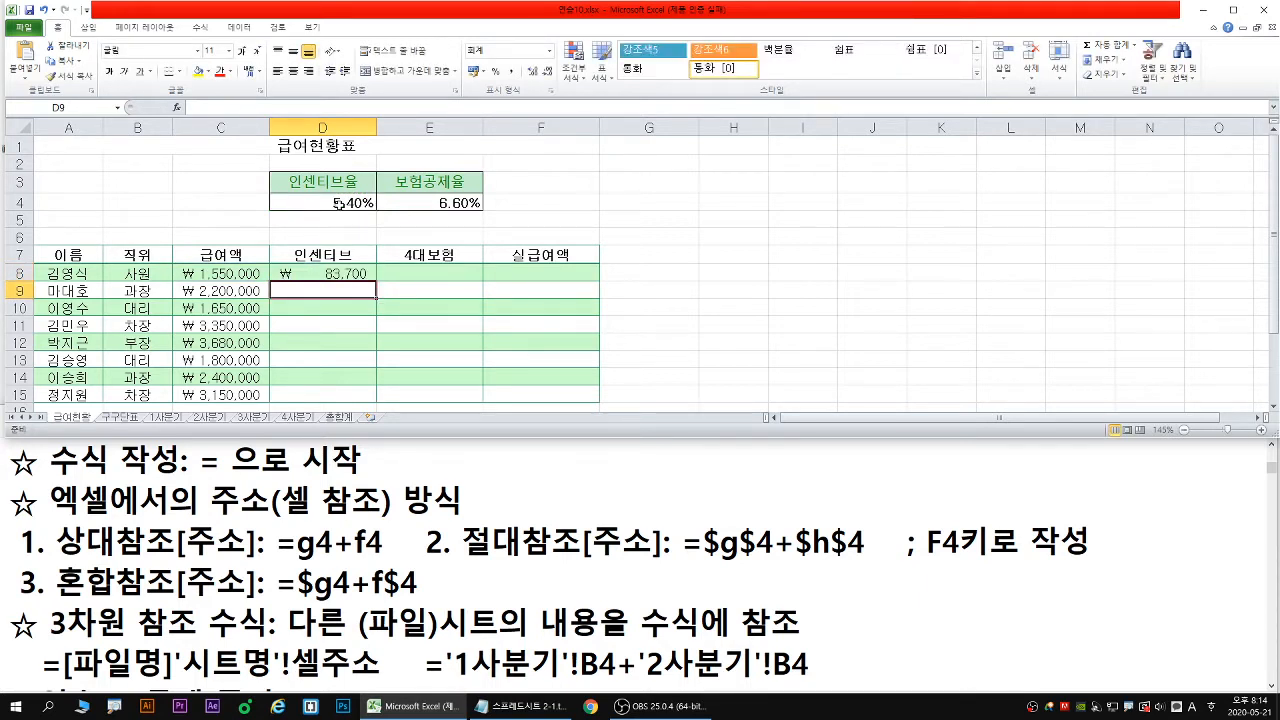
Maximize the workbook window and fill the formula in D8 down through D15
click(328, 274)
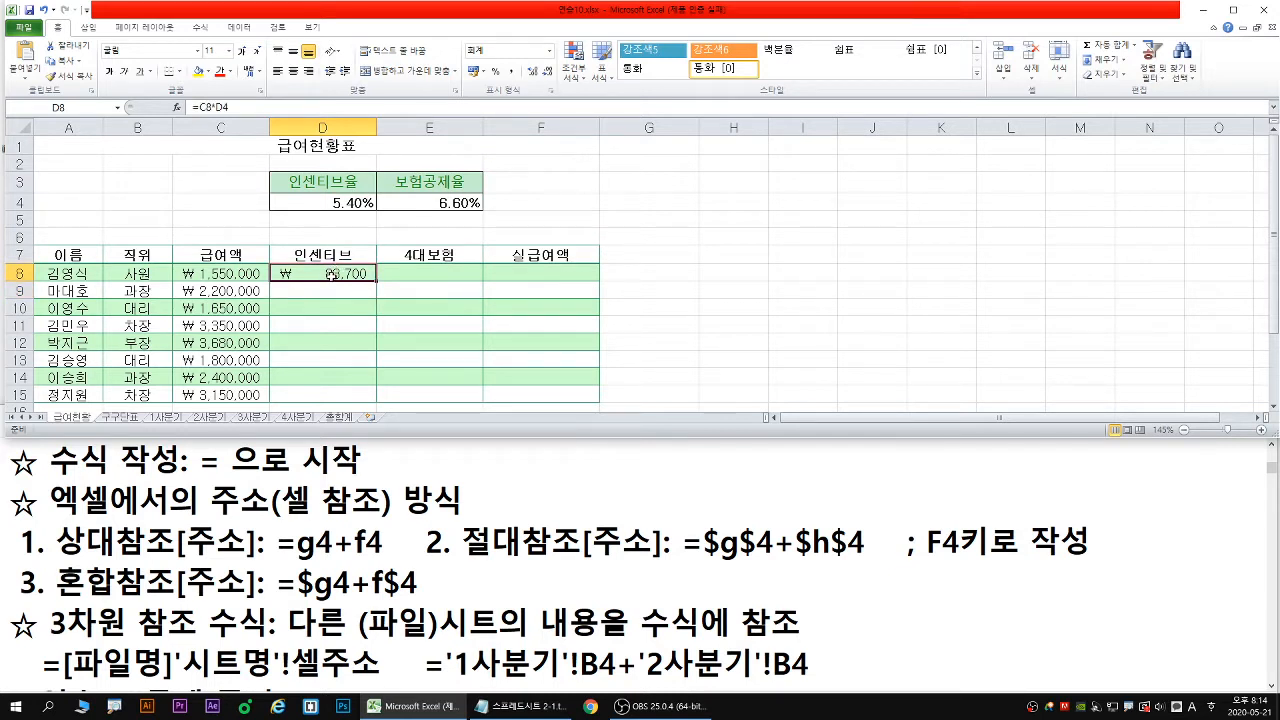
double_click(465, 10)
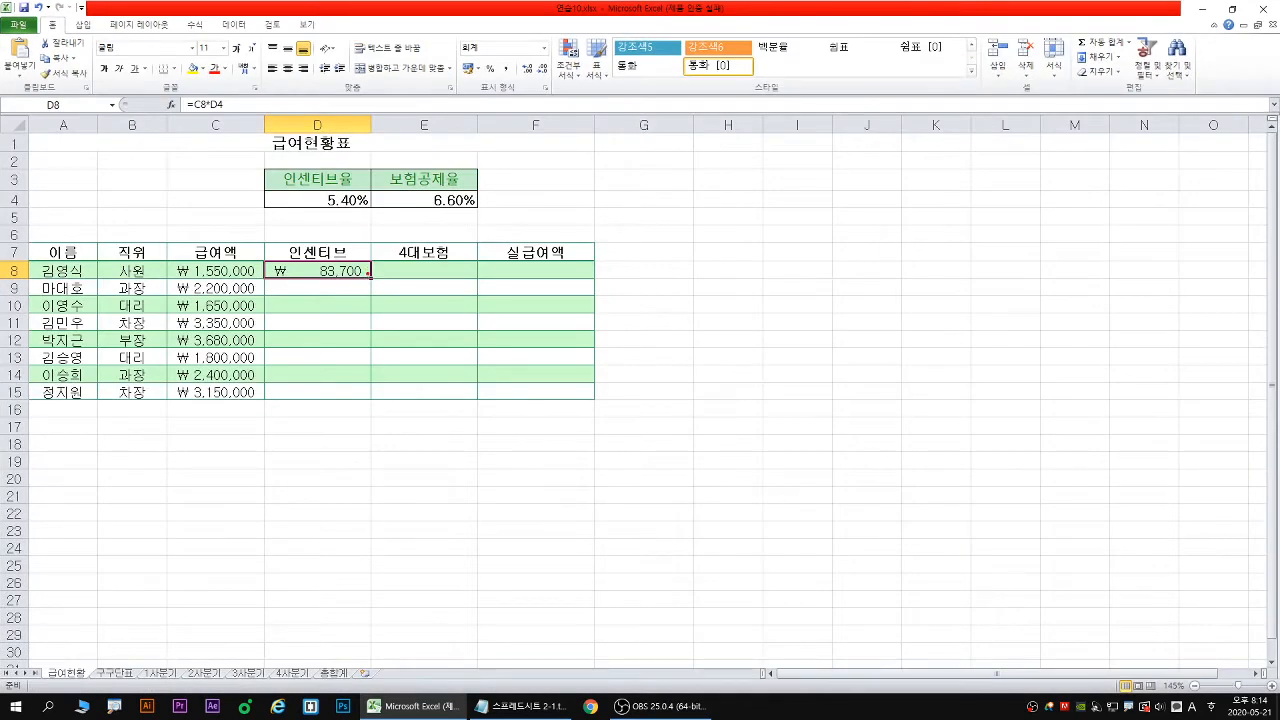
mouse_move(370, 278)
mouse_down()
mouse_move(372, 392)
mouse_move(397, 358)
mouse_up()
double_click(338, 270)
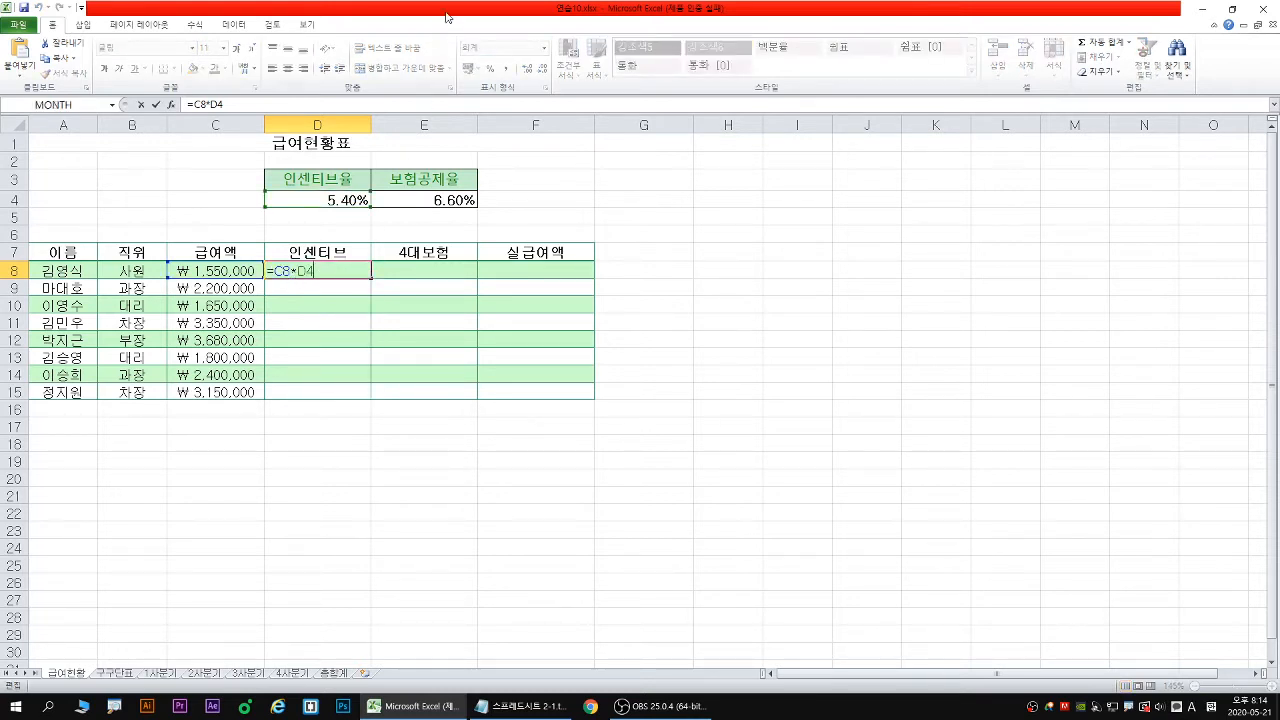
key(Escape)
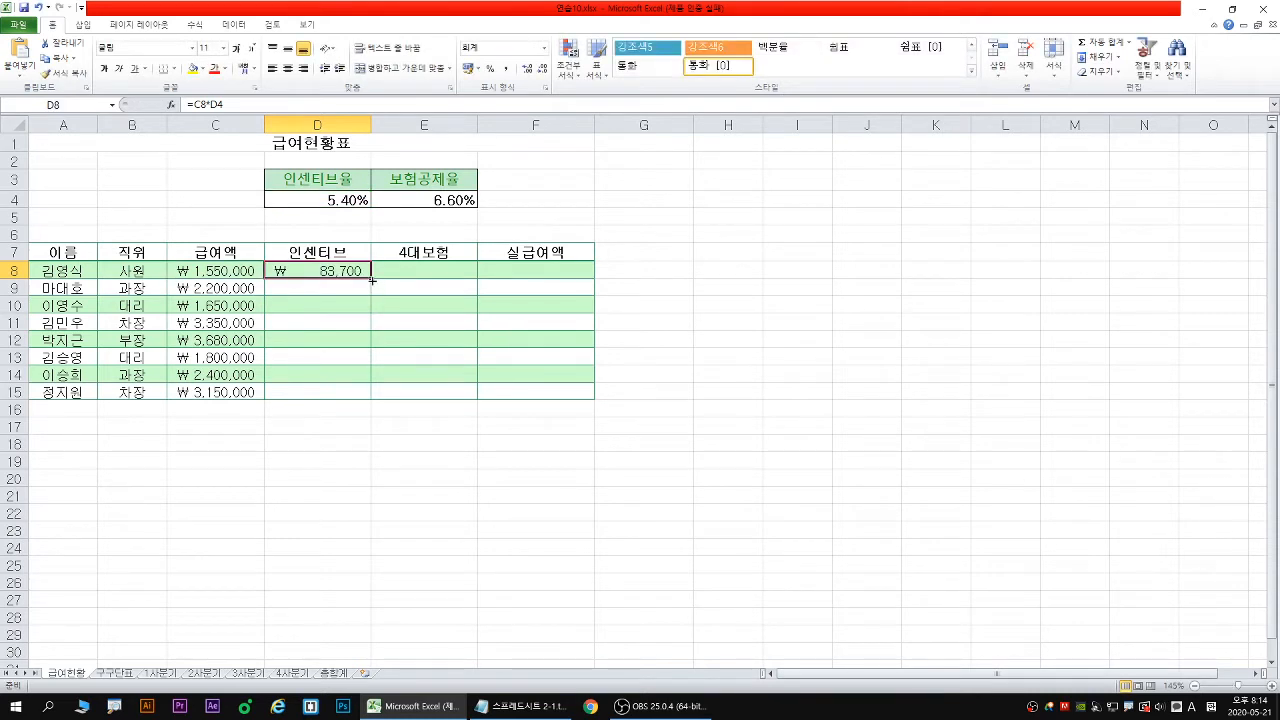
double_click(372, 282)
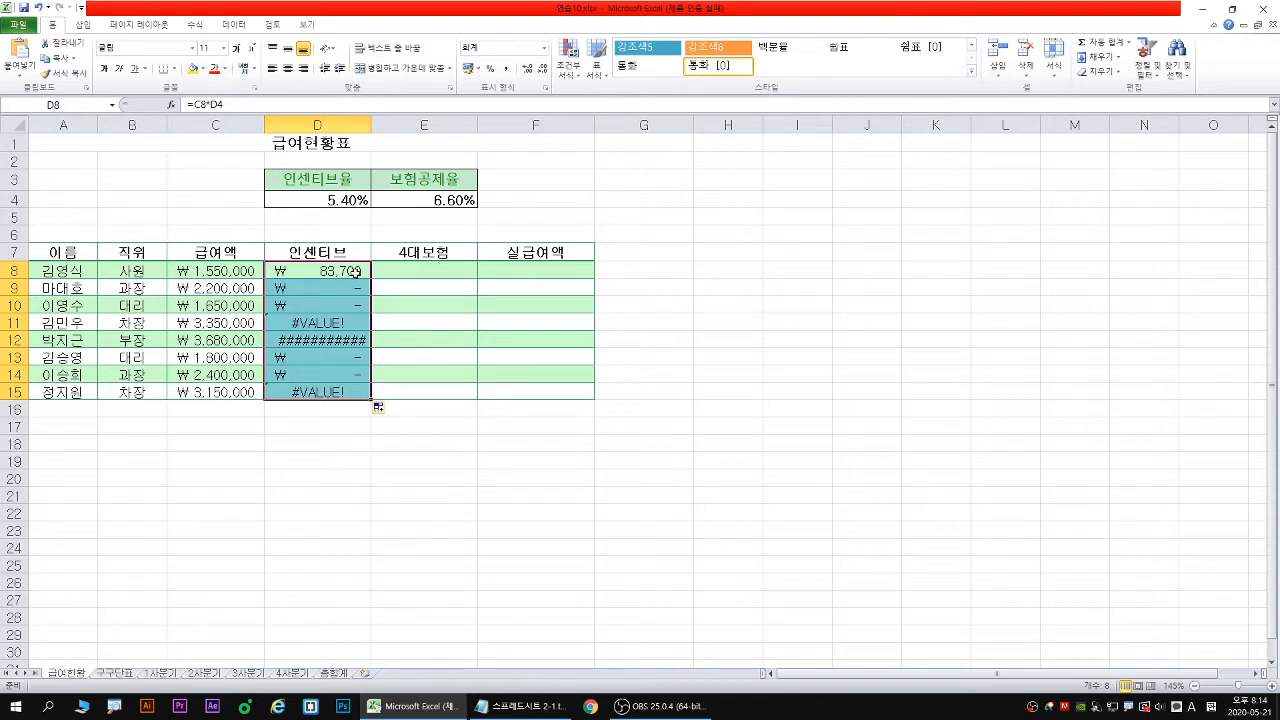
Inspect the cell references in the copied 인센티브 formulas of D8, D9 and D10
click(355, 272)
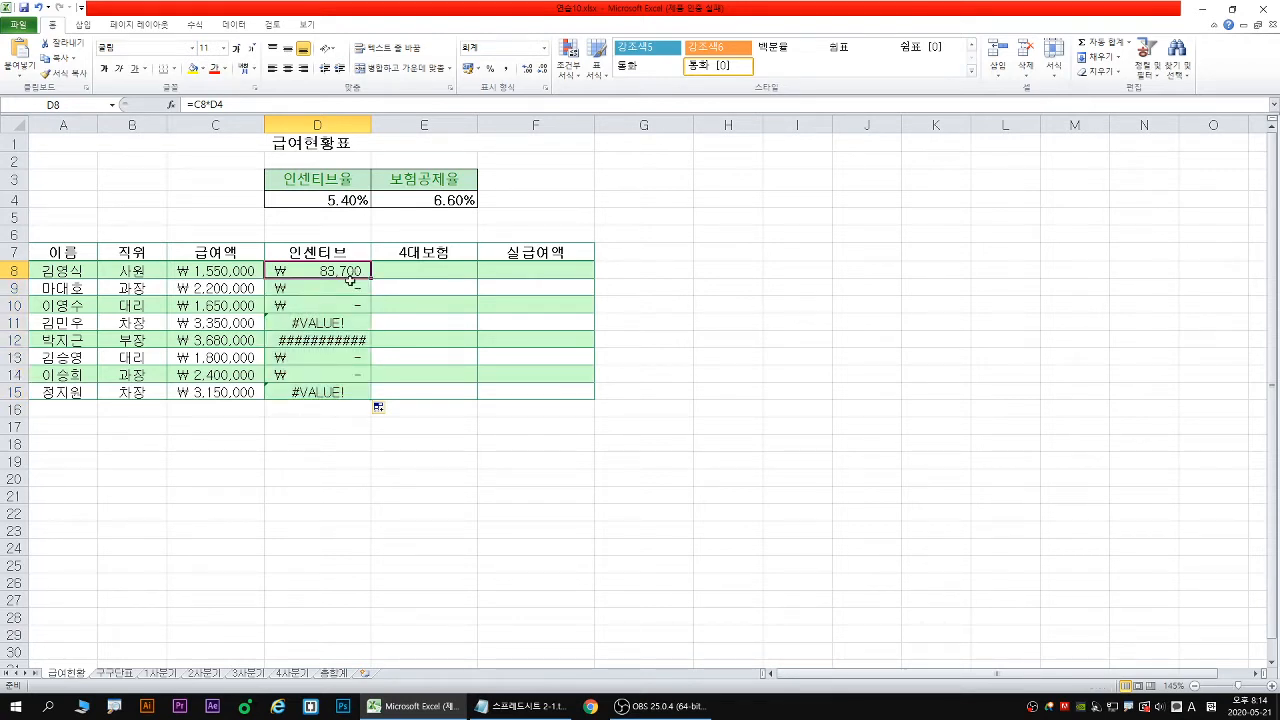
double_click(355, 272)
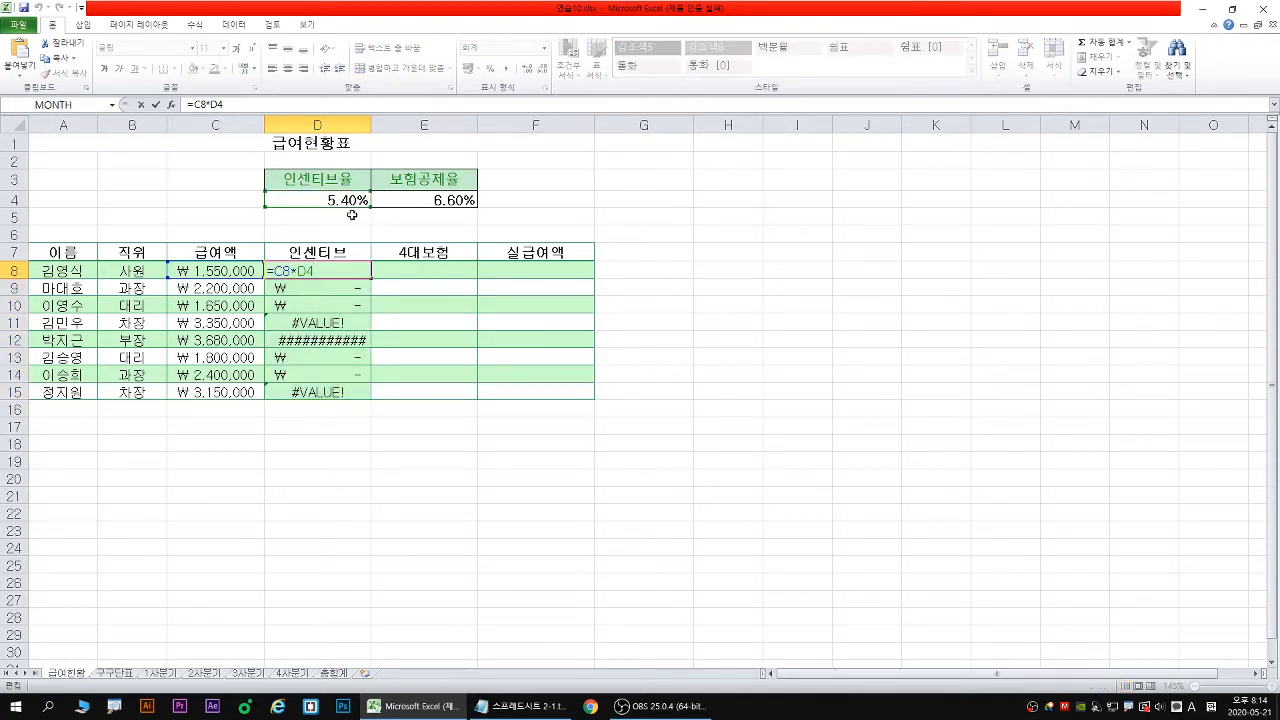
key(Return)
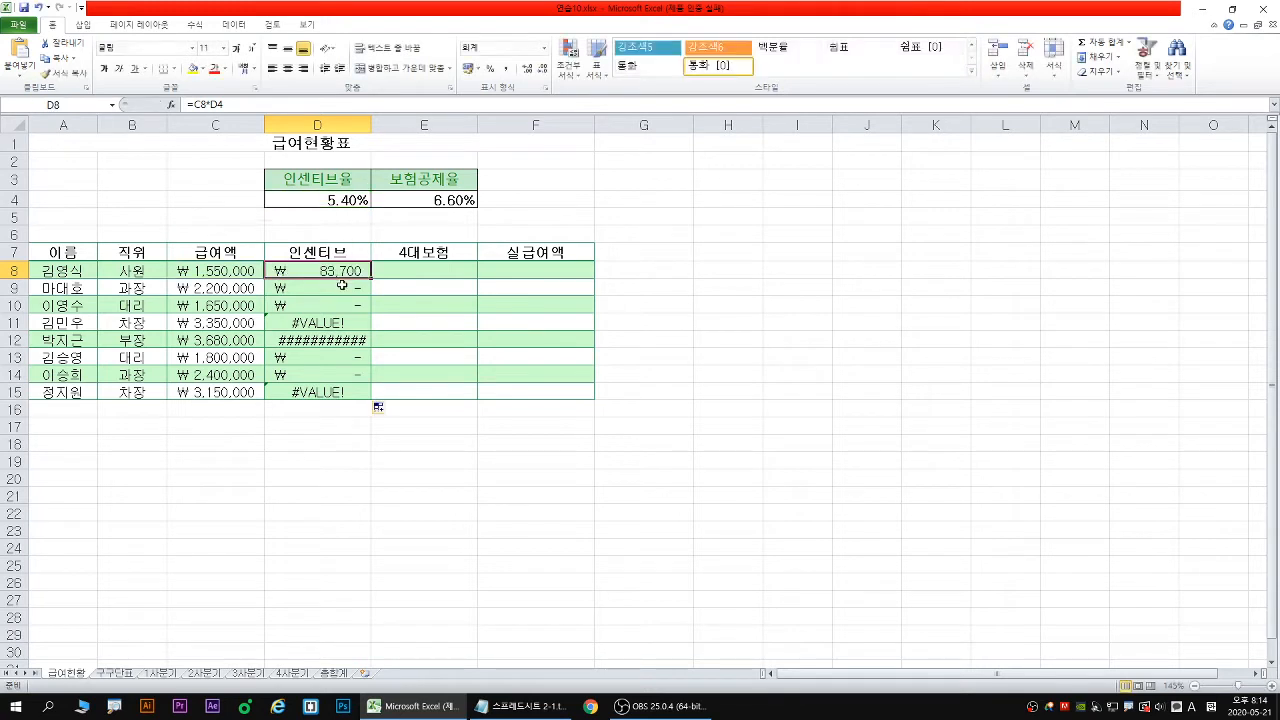
double_click(343, 289)
key(Return)
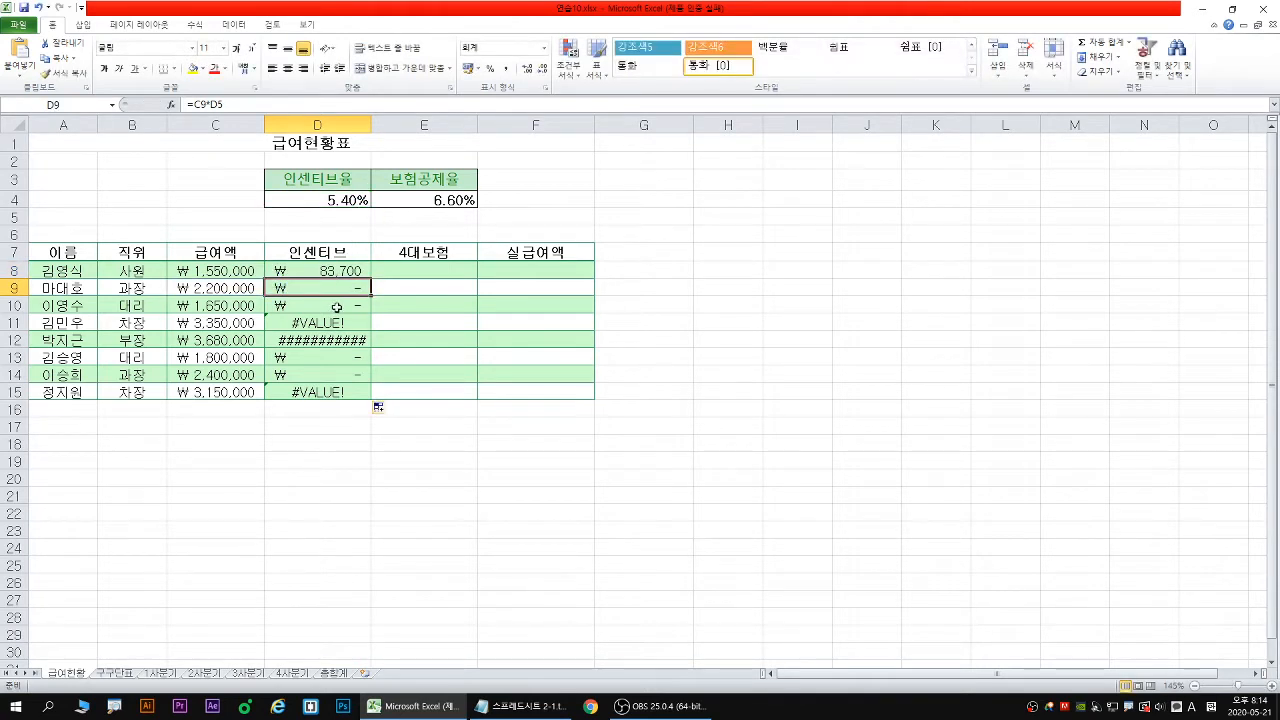
double_click(336, 306)
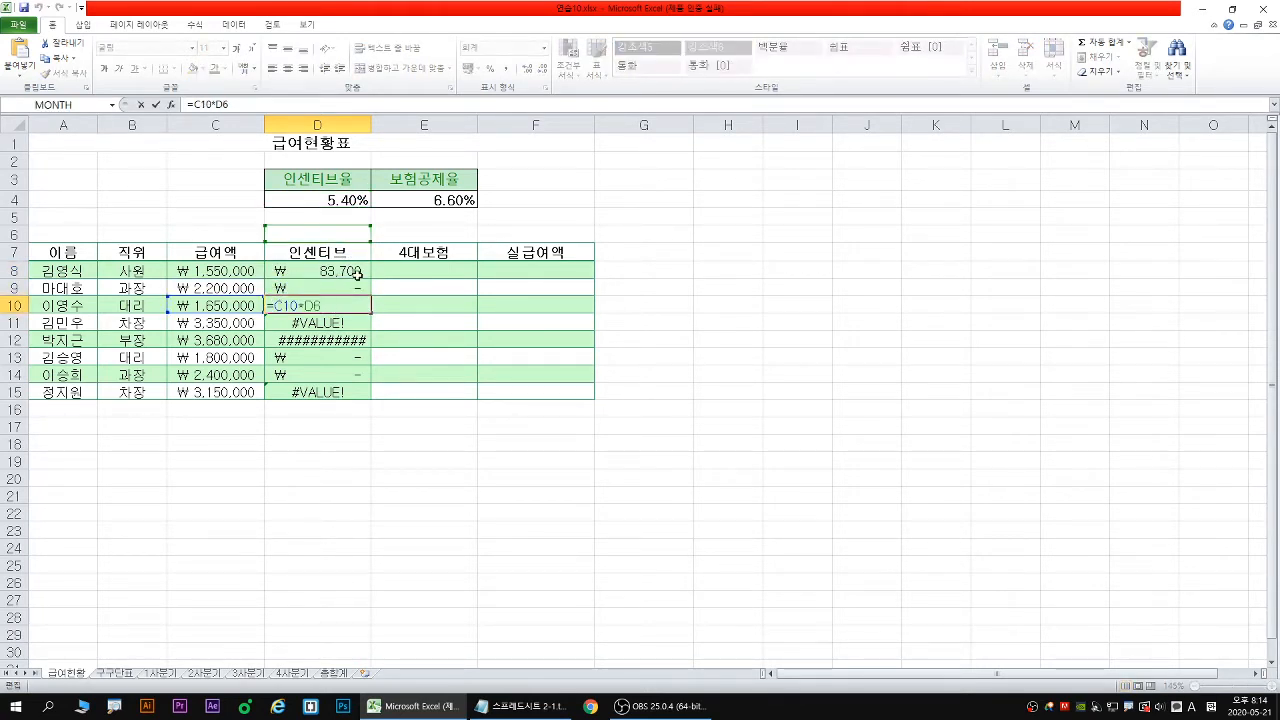
click(357, 273)
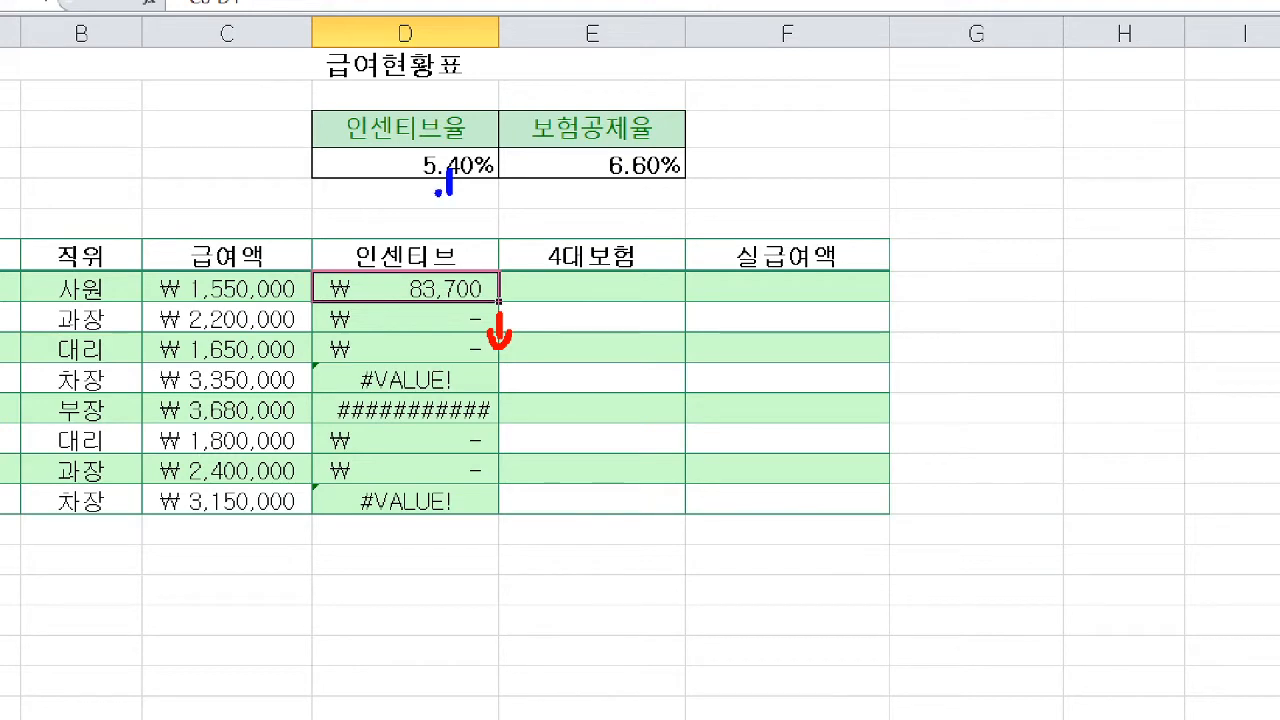
mouse_move(451, 210)
mouse_down()
mouse_move(447, 241)
mouse_move(459, 231)
mouse_up()
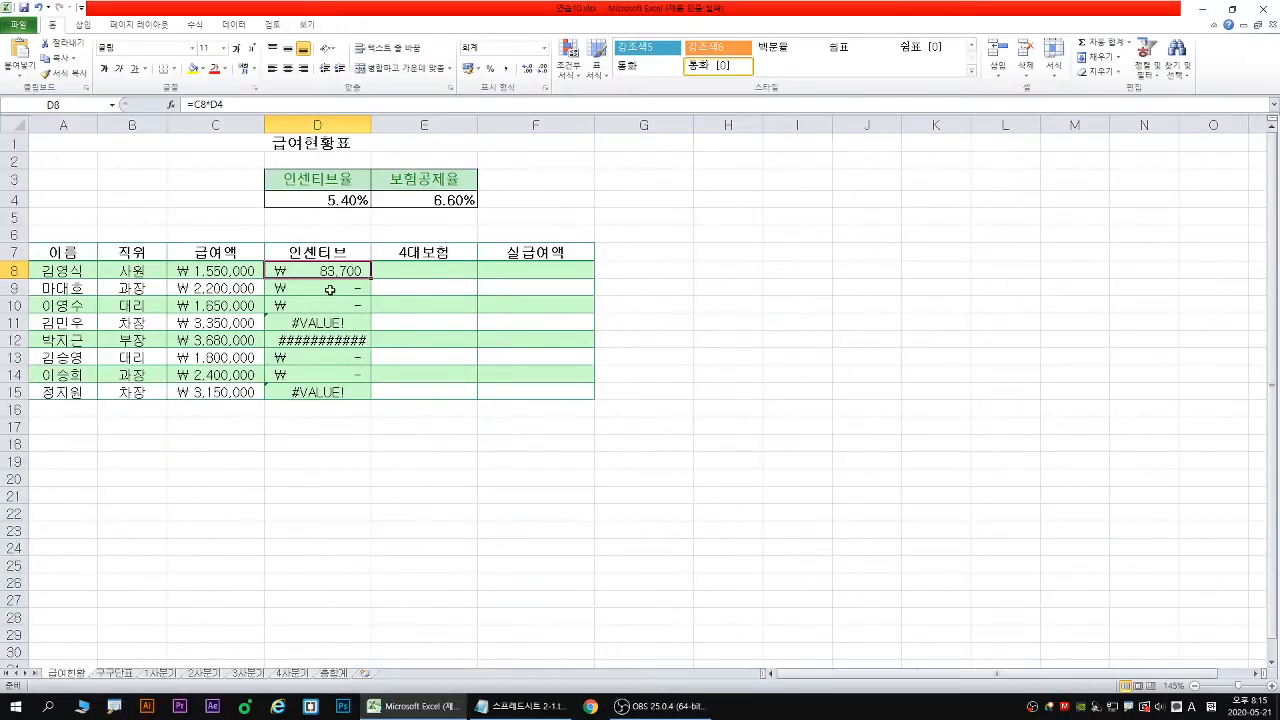
Examine the formula in D9 and mark its referenced cells C9 and D5 against the rate cell D4
double_click(342, 293)
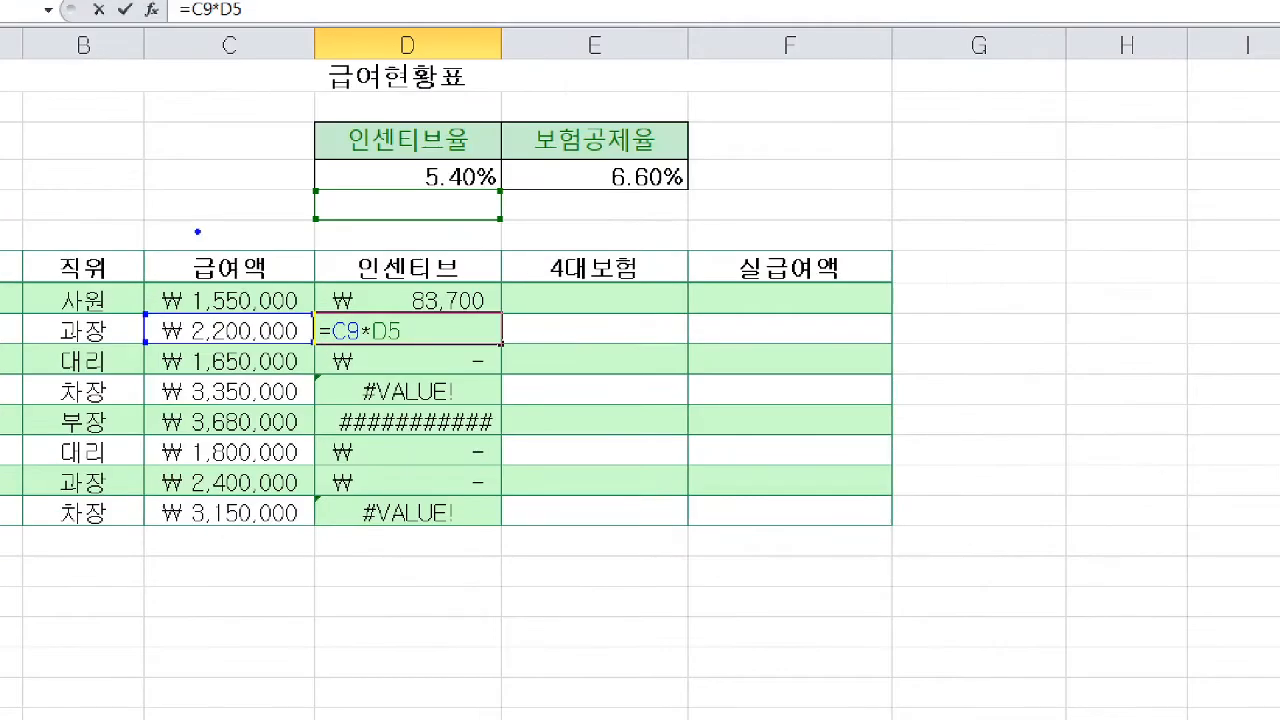
mouse_move(147, 311)
mouse_down()
mouse_move(269, 363)
mouse_move(309, 350)
mouse_up()
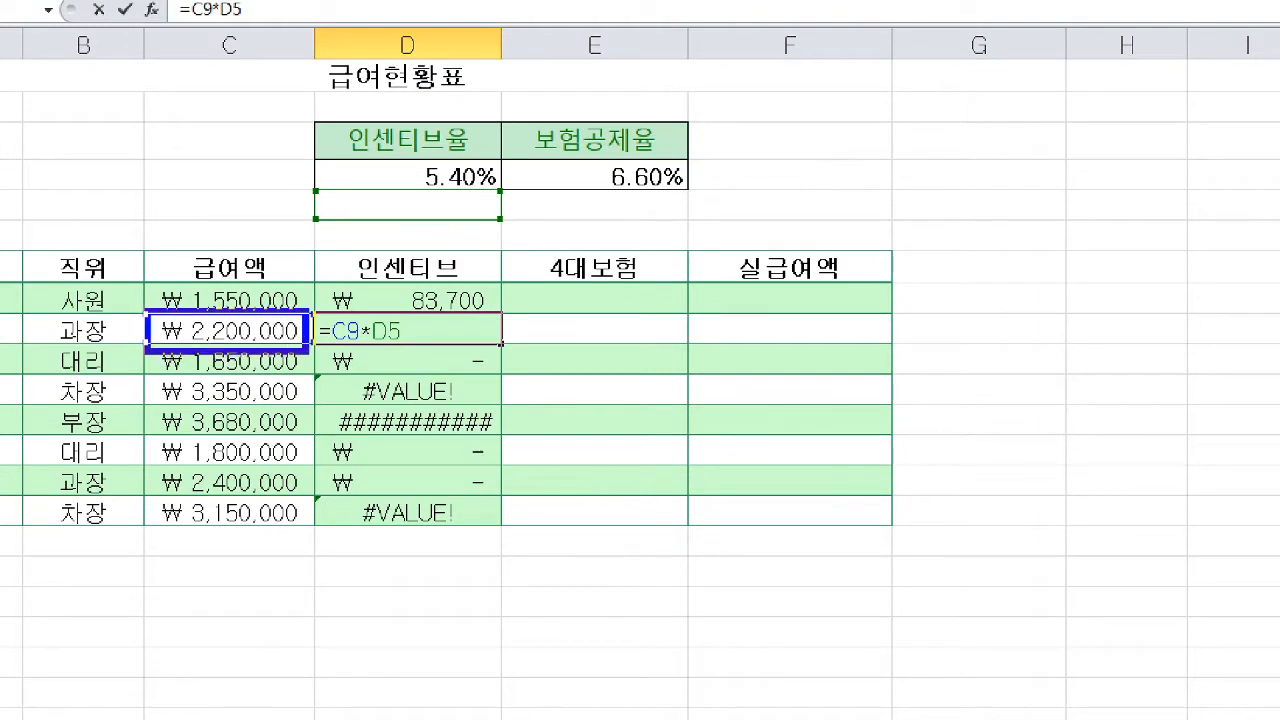
key(g)
mouse_move(316, 188)
mouse_down()
mouse_move(514, 224)
mouse_move(502, 226)
mouse_up()
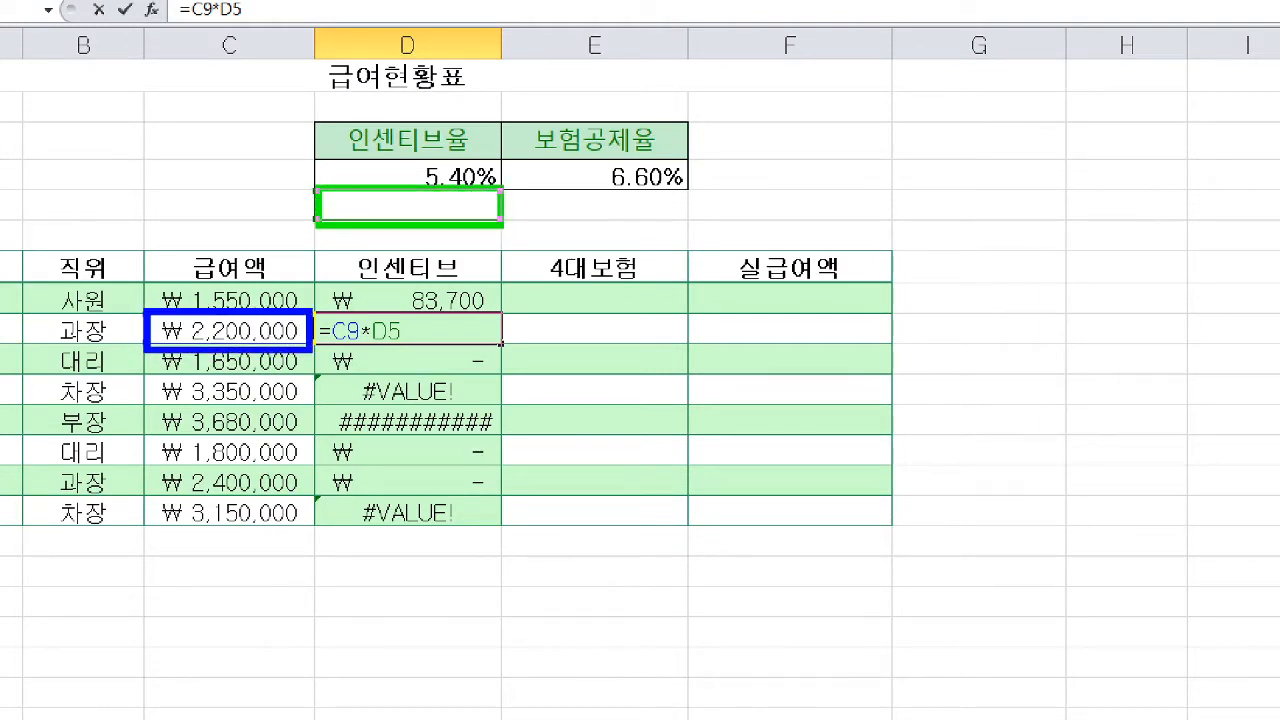
key(r)
drag(497, 342, 505, 304)
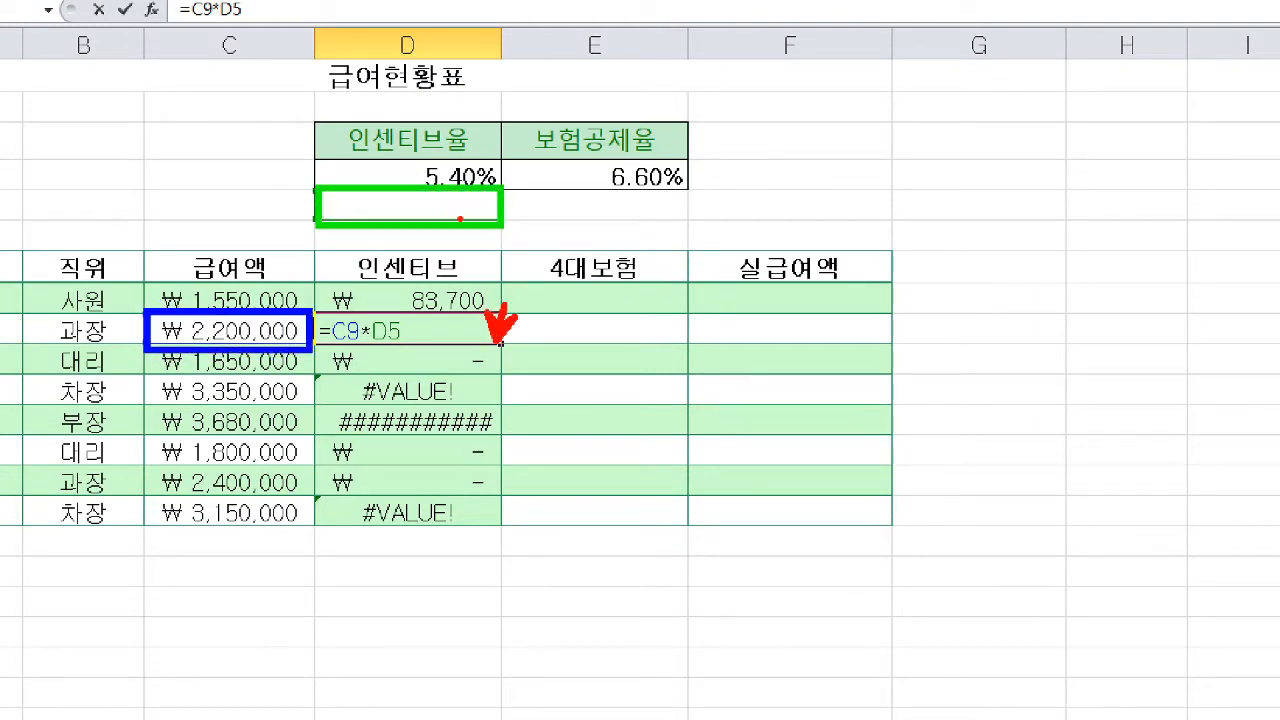
mouse_move(465, 208)
mouse_down()
mouse_move(466, 186)
mouse_move(428, 207)
mouse_up()
key(g)
drag(440, 186, 471, 208)
key(Escape)
key(Escape)
Open the formula in D8 for editing, sketch the downward and sideways fill directions, and underline its D4 reference
double_click(343, 271)
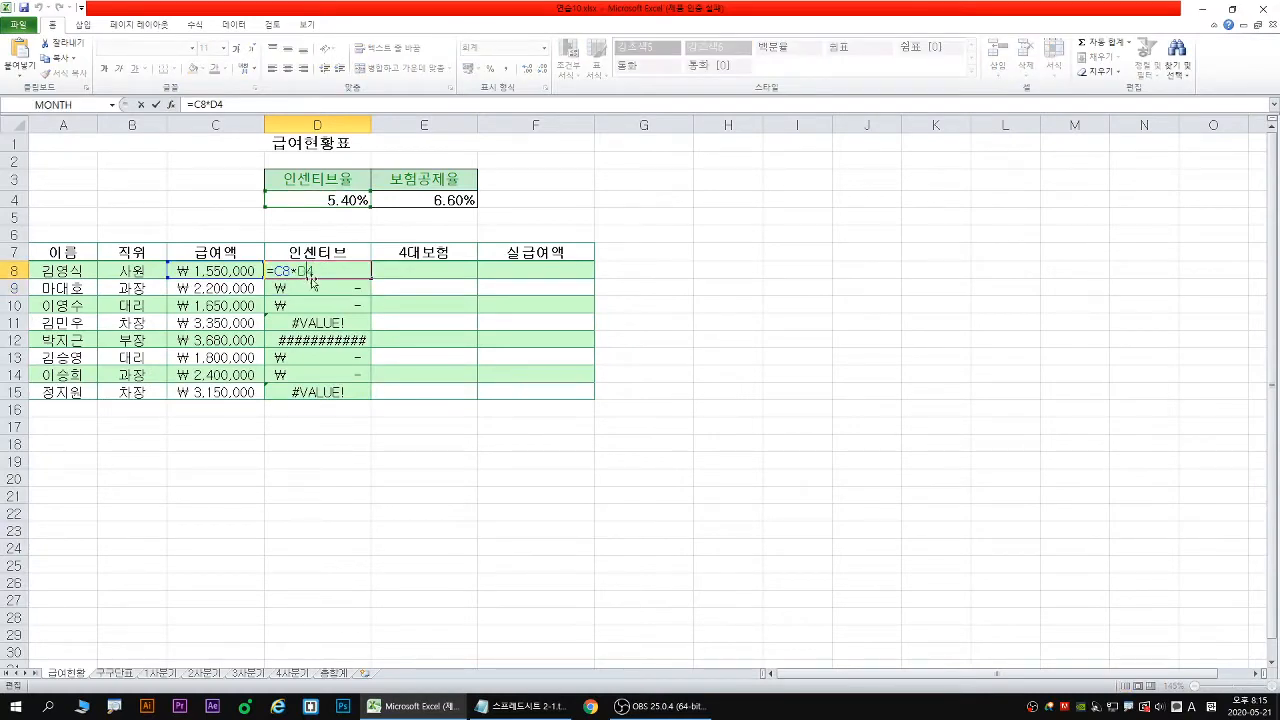
key(ctrl+1)
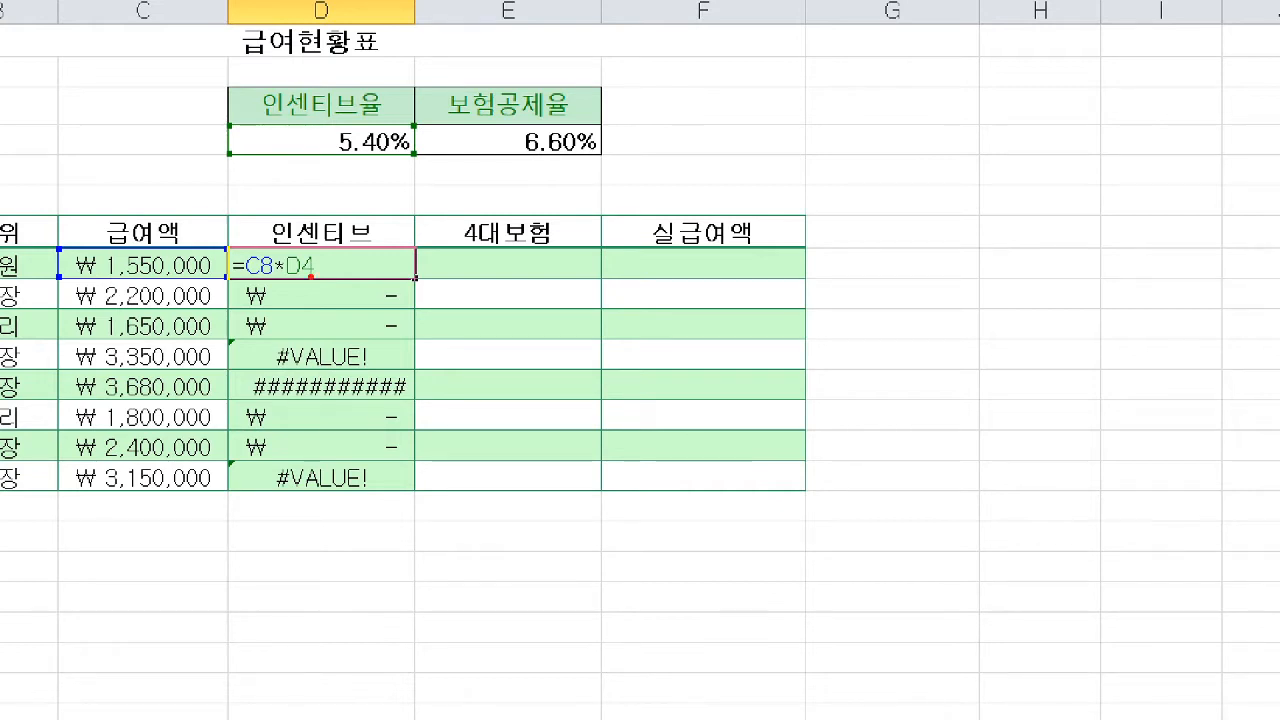
drag(417, 282, 418, 490)
mouse_move(375, 460)
mouse_down()
mouse_move(402, 494)
mouse_move(460, 440)
mouse_up()
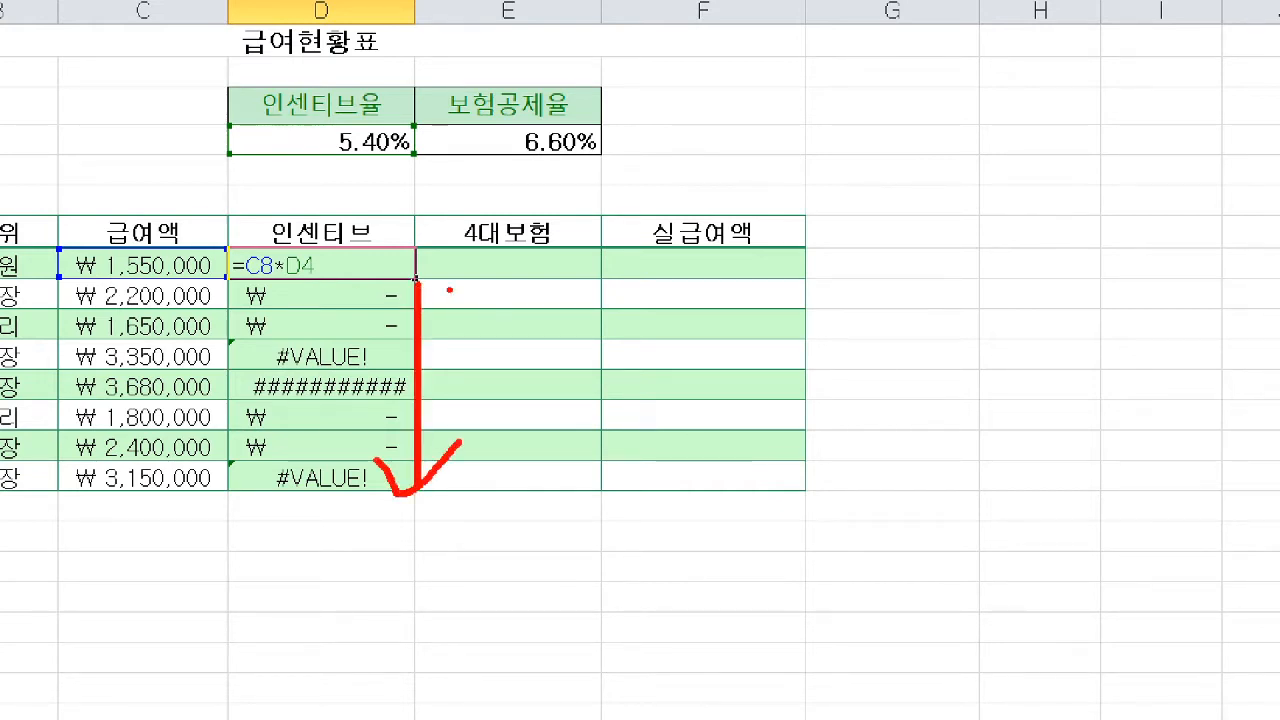
mouse_move(447, 280)
mouse_down()
mouse_move(604, 279)
mouse_move(616, 300)
mouse_up()
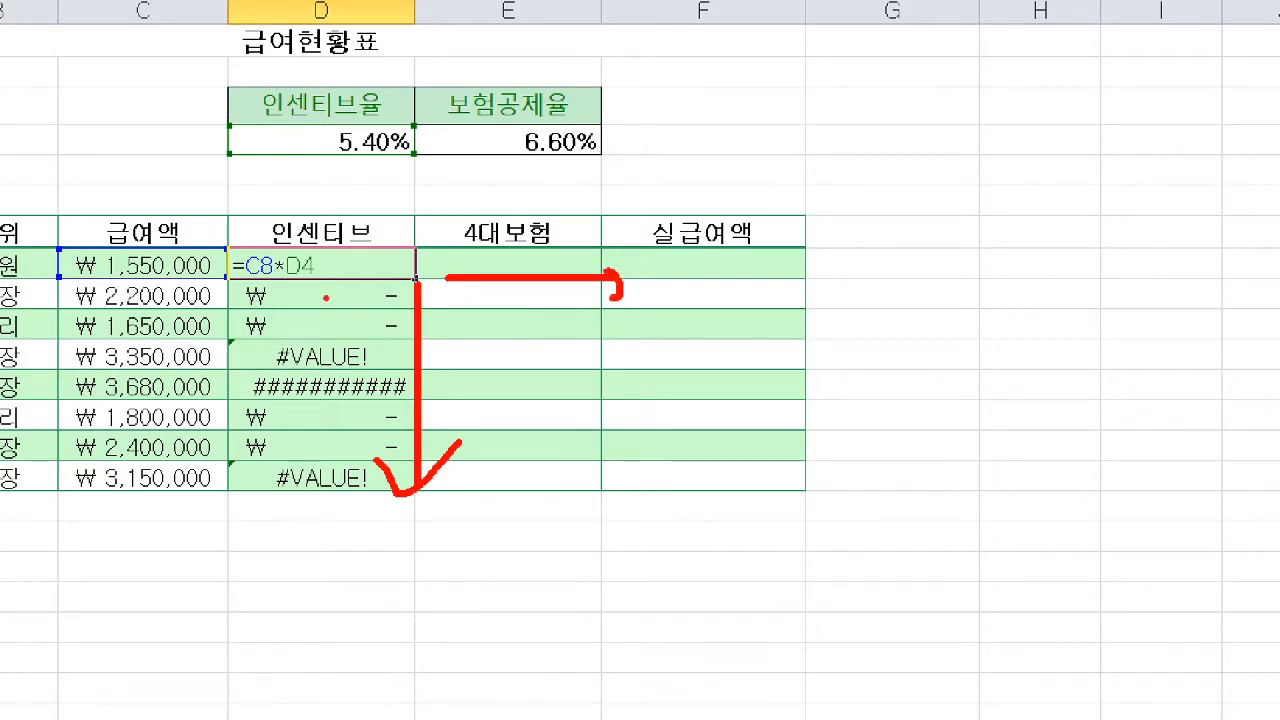
key(e)
drag(290, 281, 307, 282)
key(Escape)
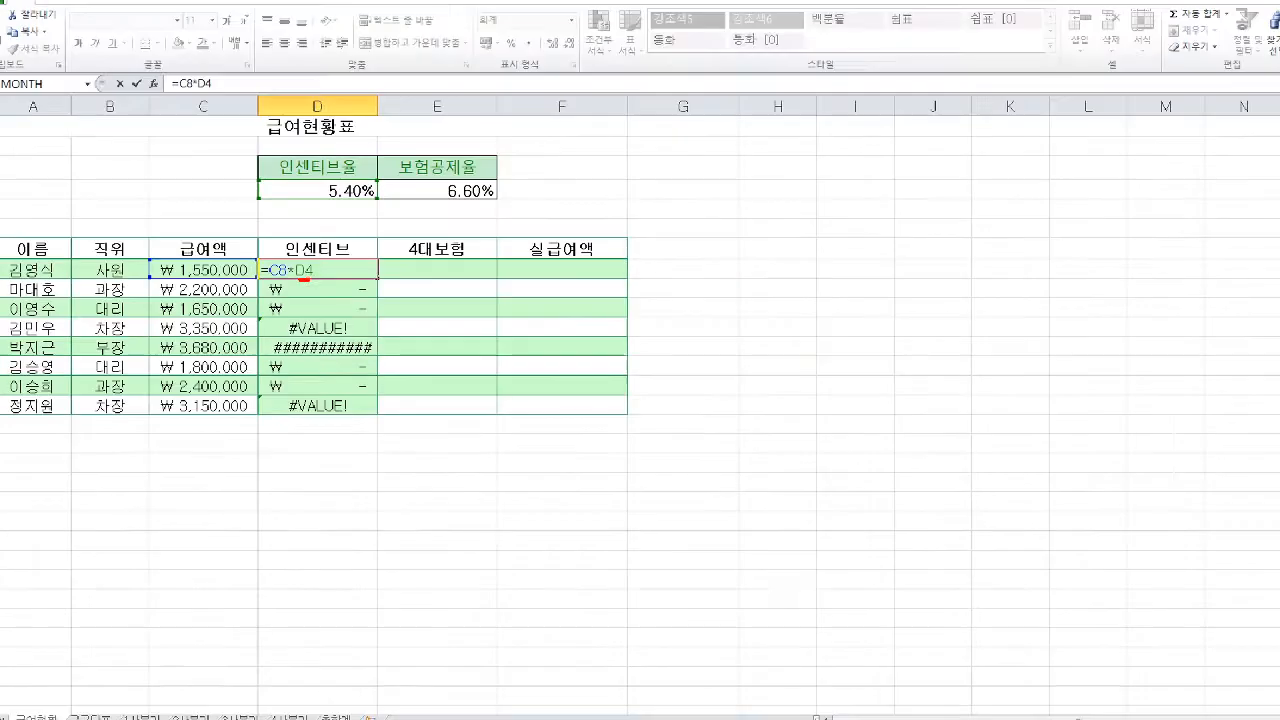
Leave the zoomed view, open the ZoomIt settings and clear the LiveZoom toggle hotkey
key(ctrl+1)
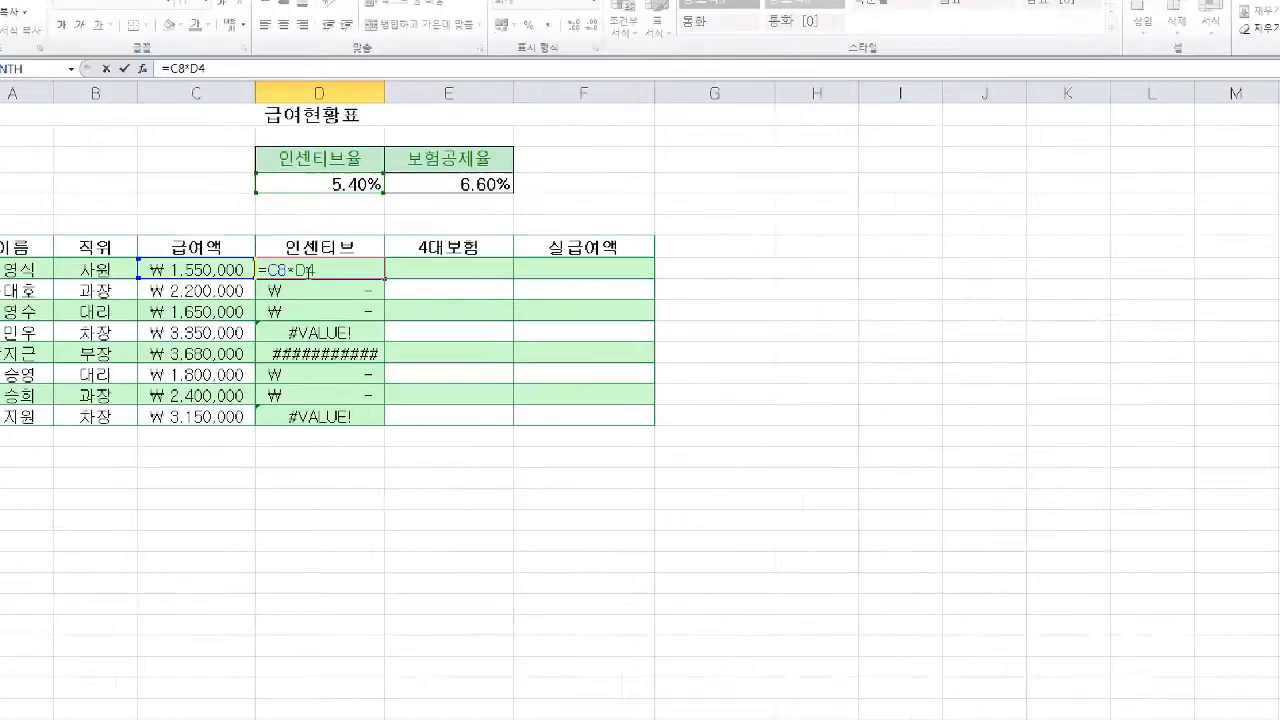
key(Escape)
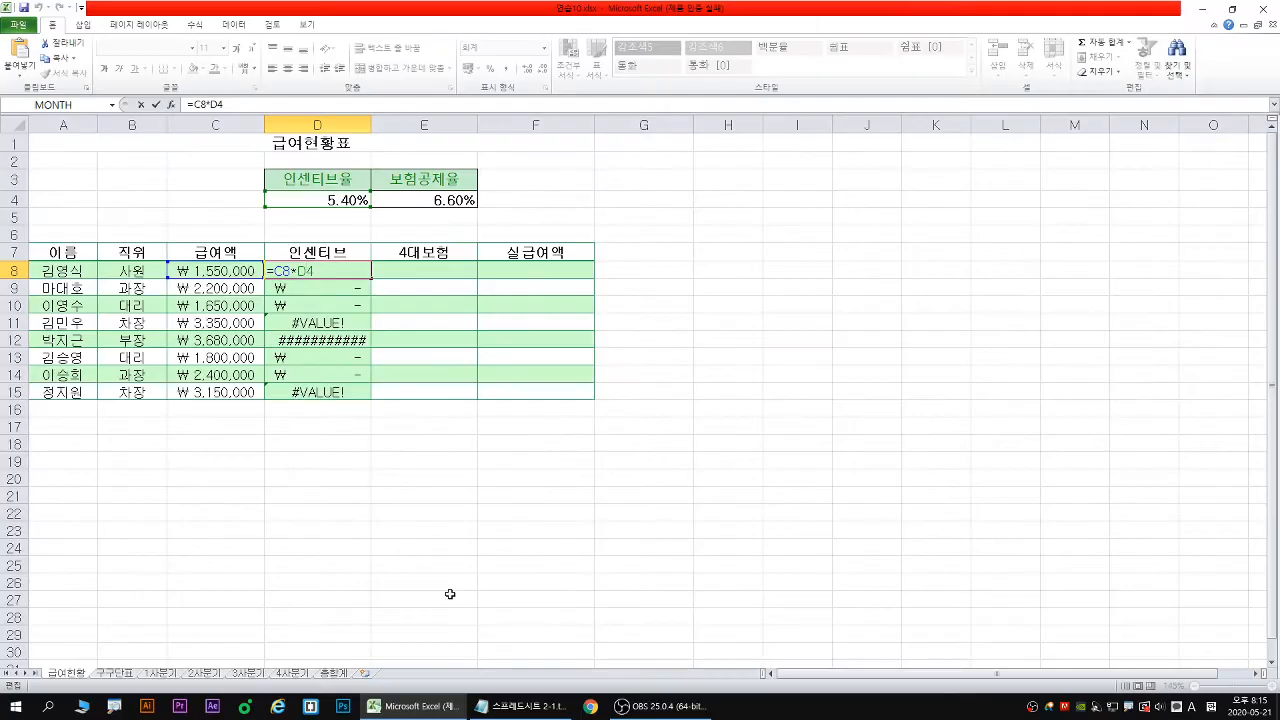
click(112, 708)
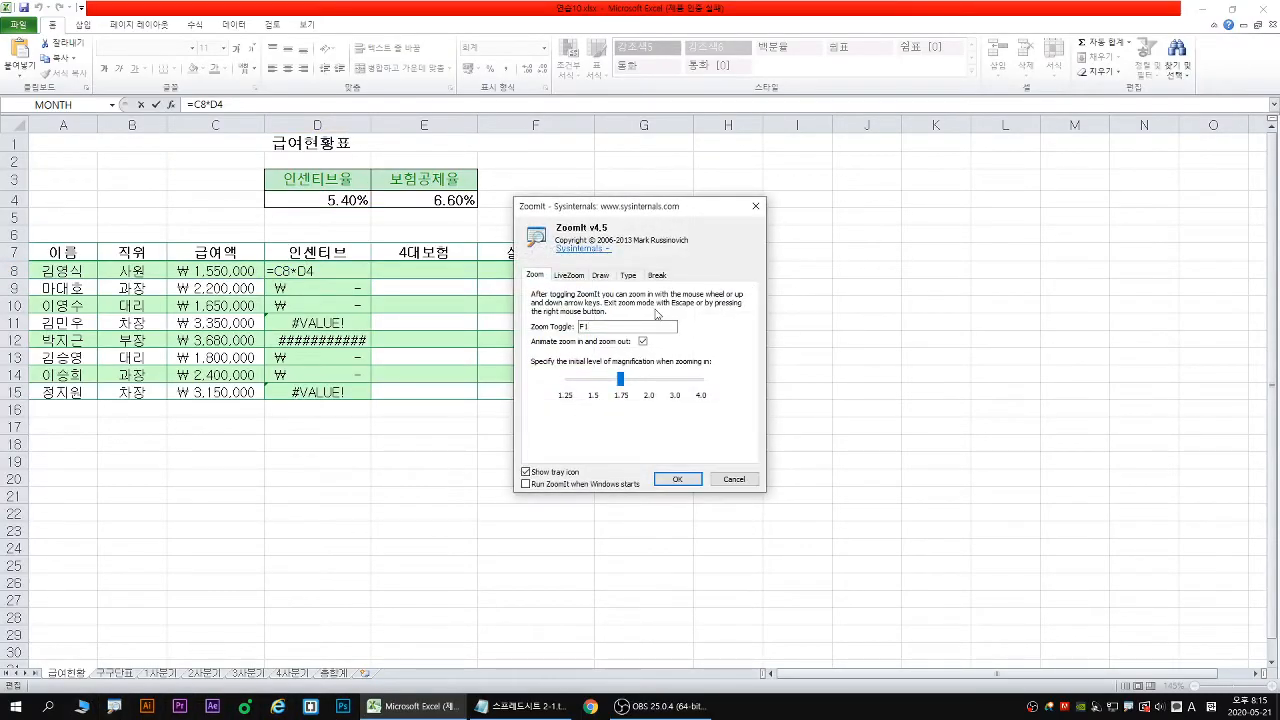
click(565, 279)
click(605, 442)
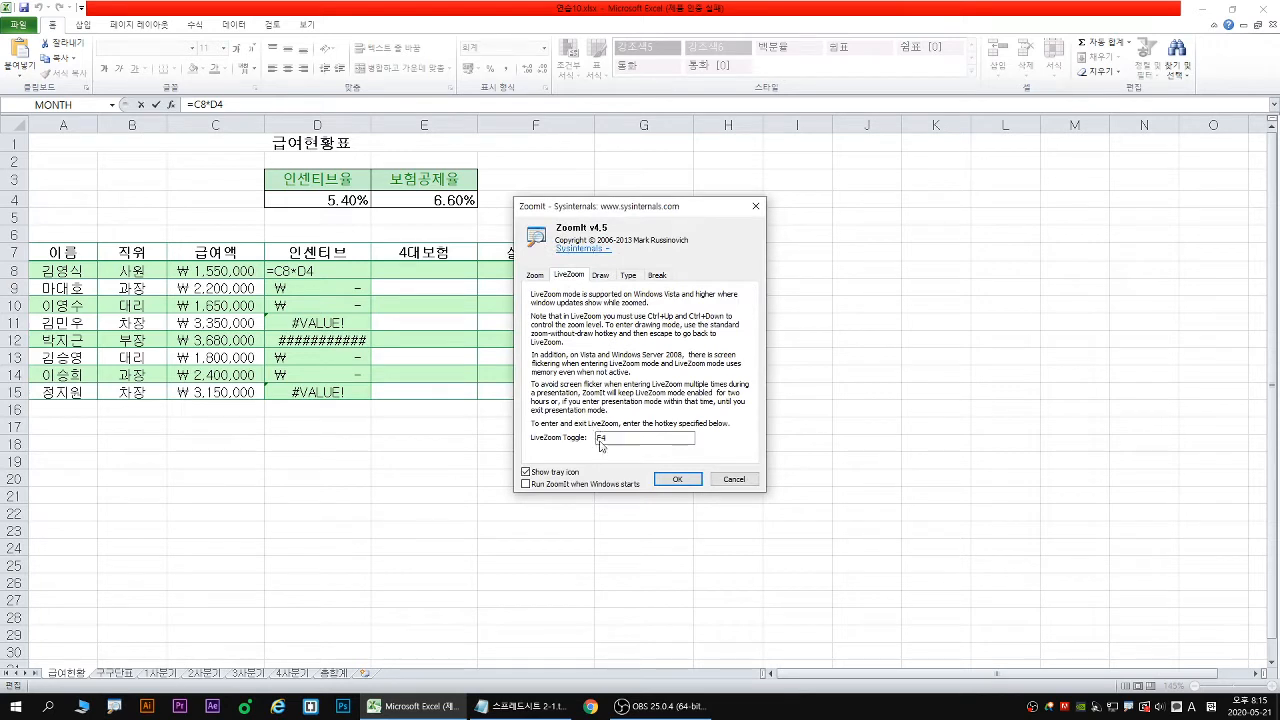
key(BackSpace)
click(676, 481)
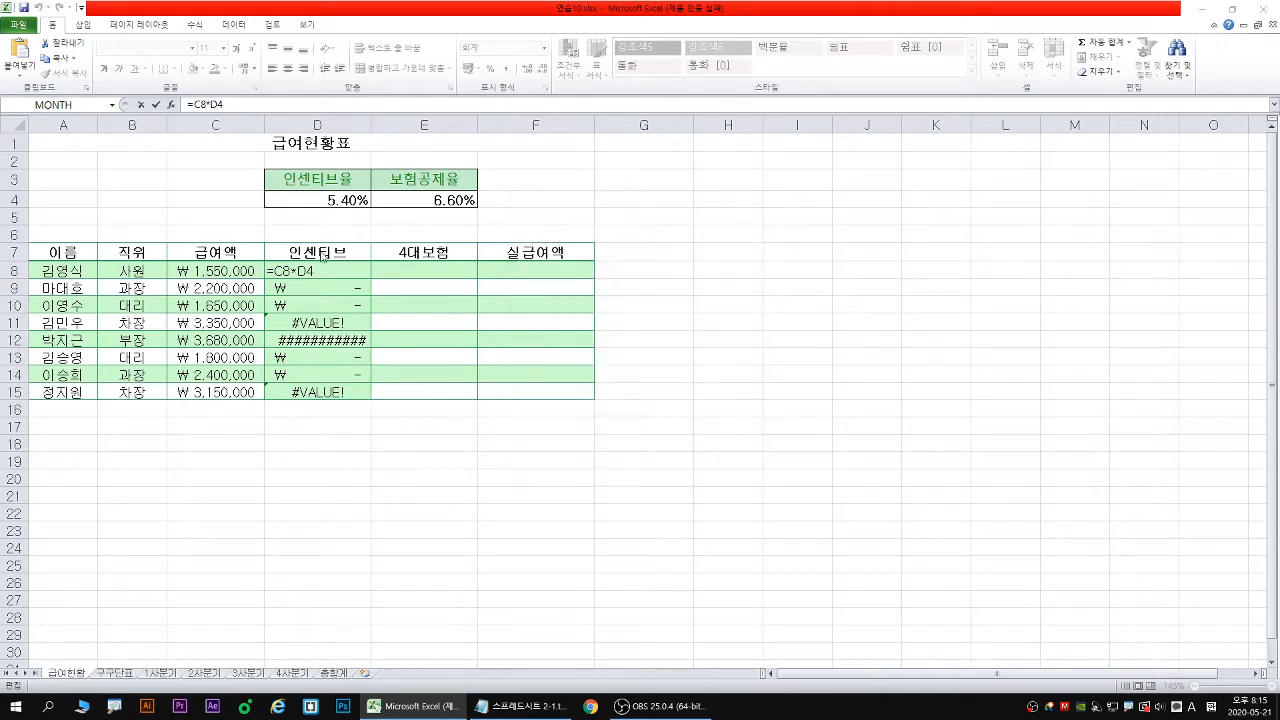
Make the D4 reference in D8 absolute so the formula reads =C8*$D$4, and fill it down through D15
key(F4)
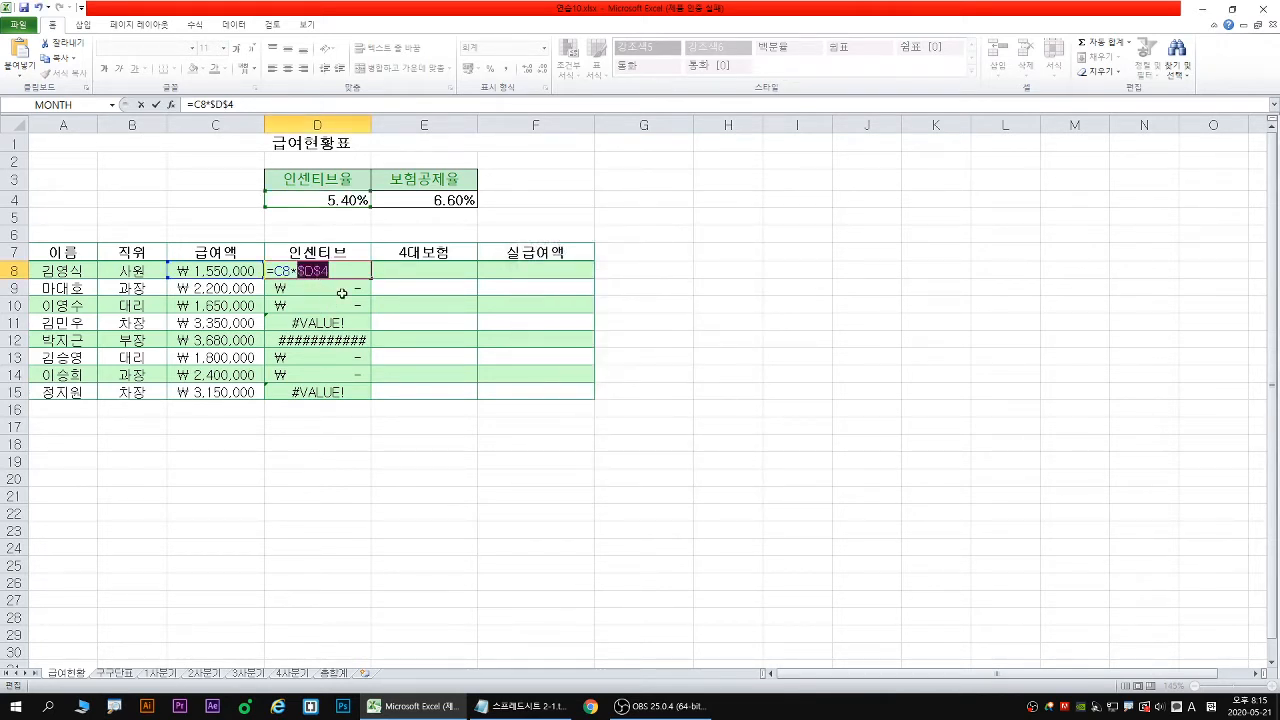
key(Return)
click(350, 277)
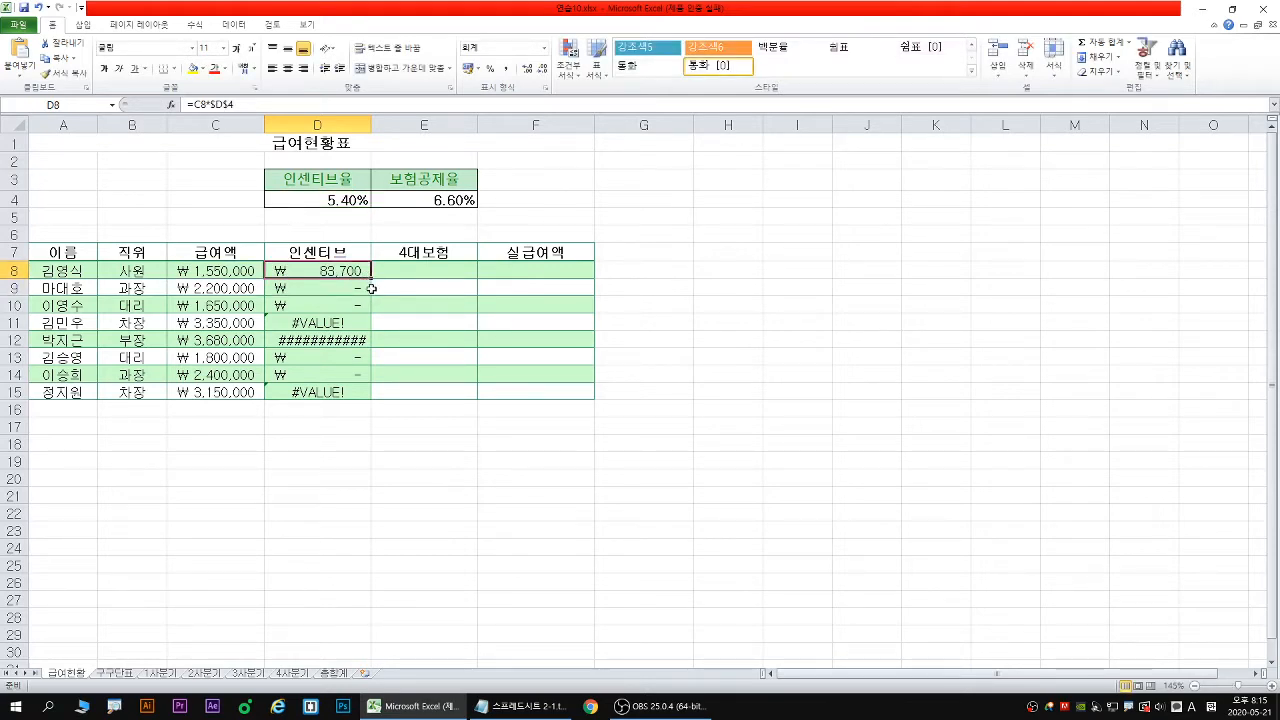
drag(372, 281, 352, 400)
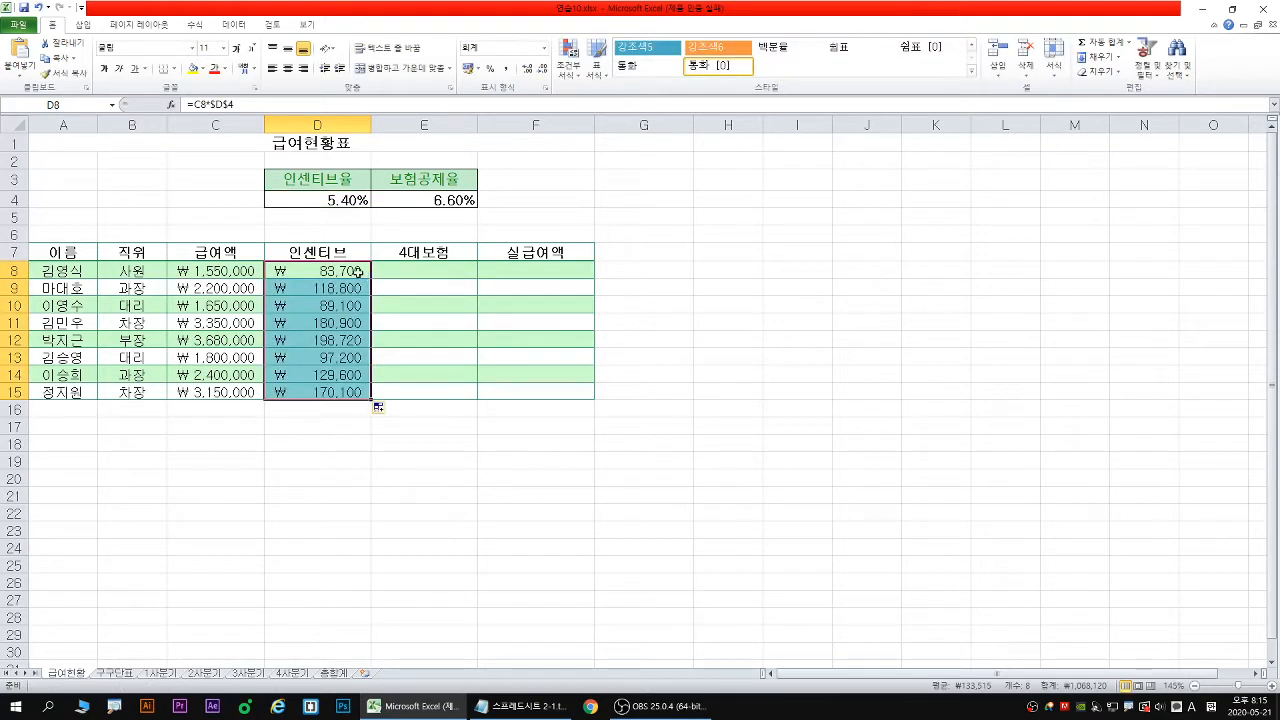
double_click(348, 271)
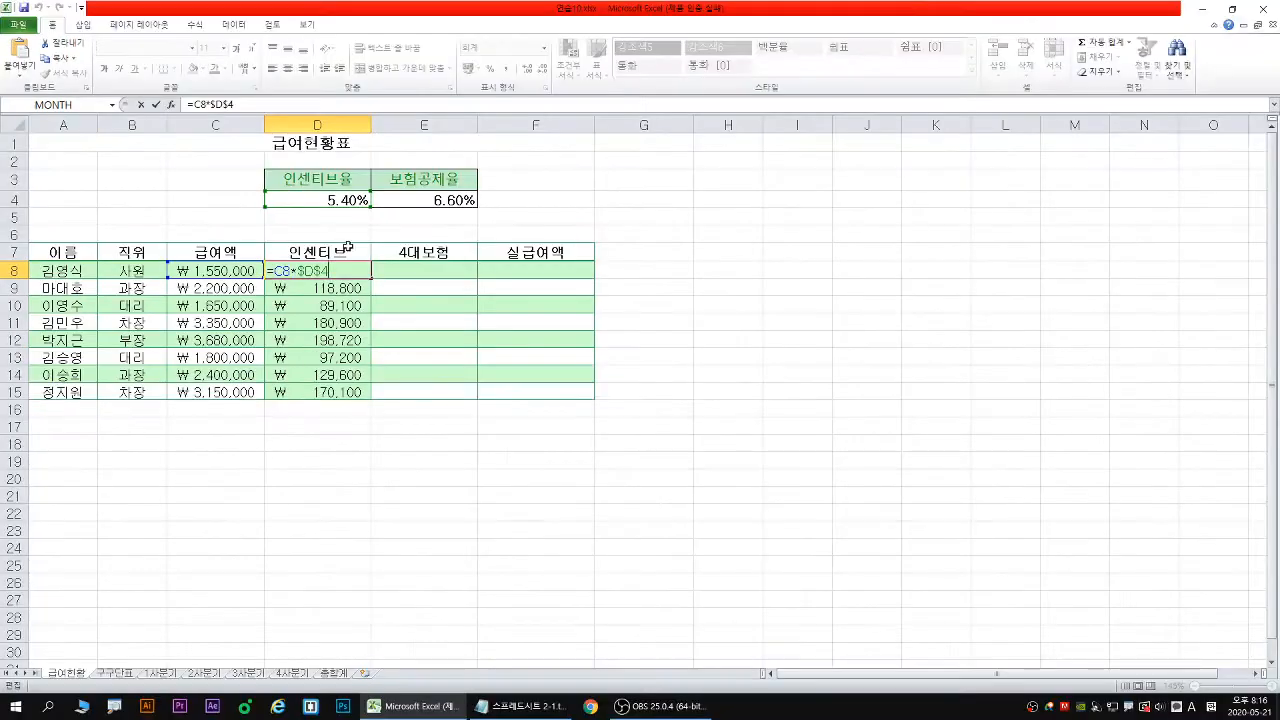
key(ctrl+Return)
Switch to File Explorer and open 컴활1급실기 교재_2020최종본.pdf from the 컴활1급 folder in Documents
click(110, 706)
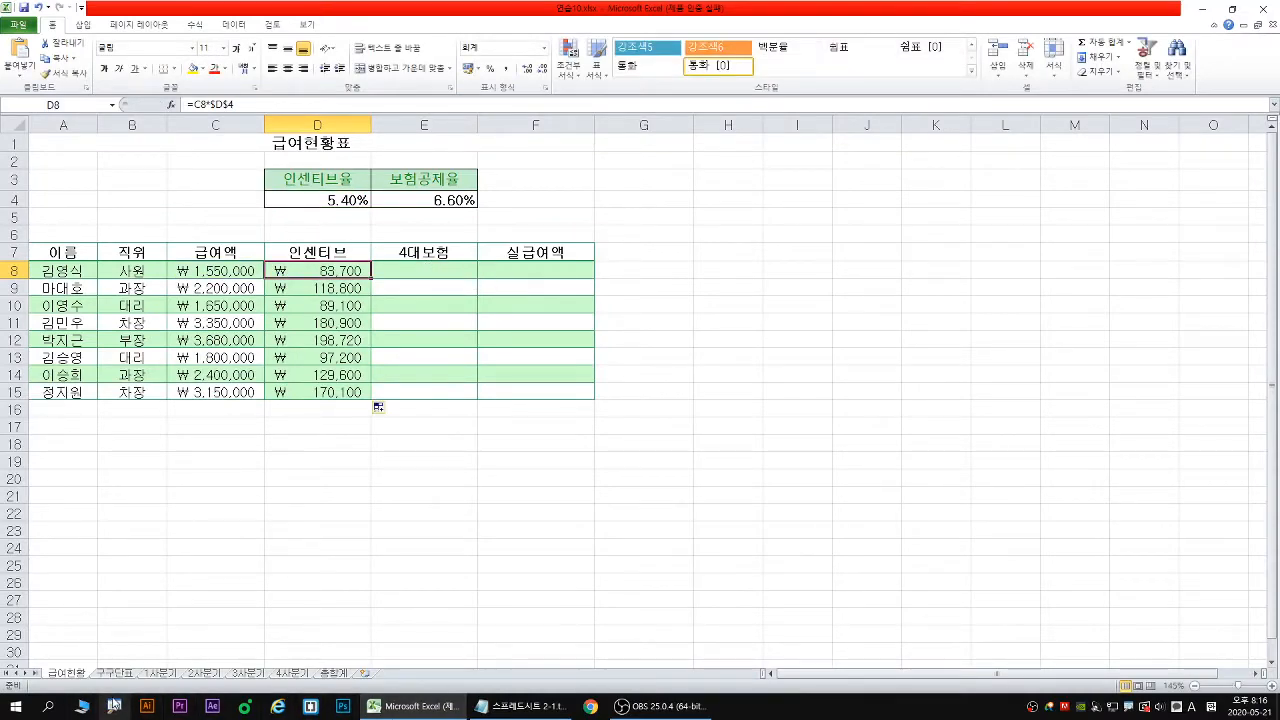
double_click(656, 174)
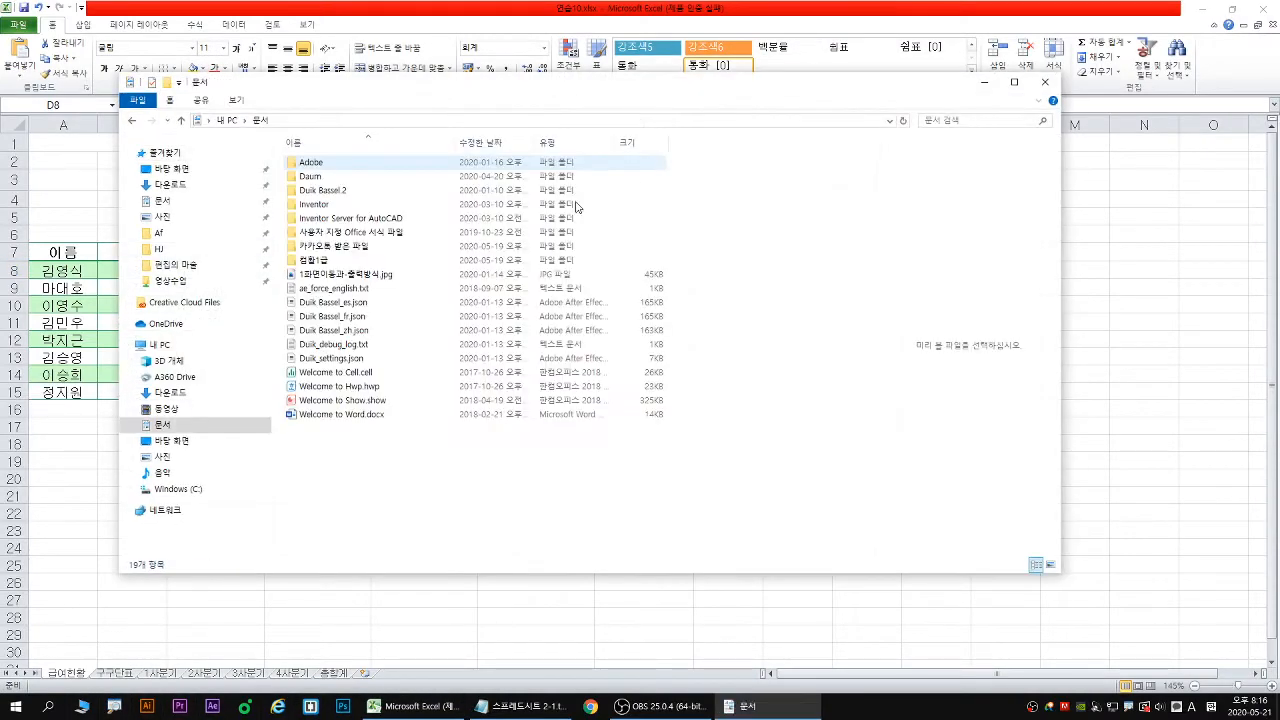
double_click(325, 260)
double_click(325, 274)
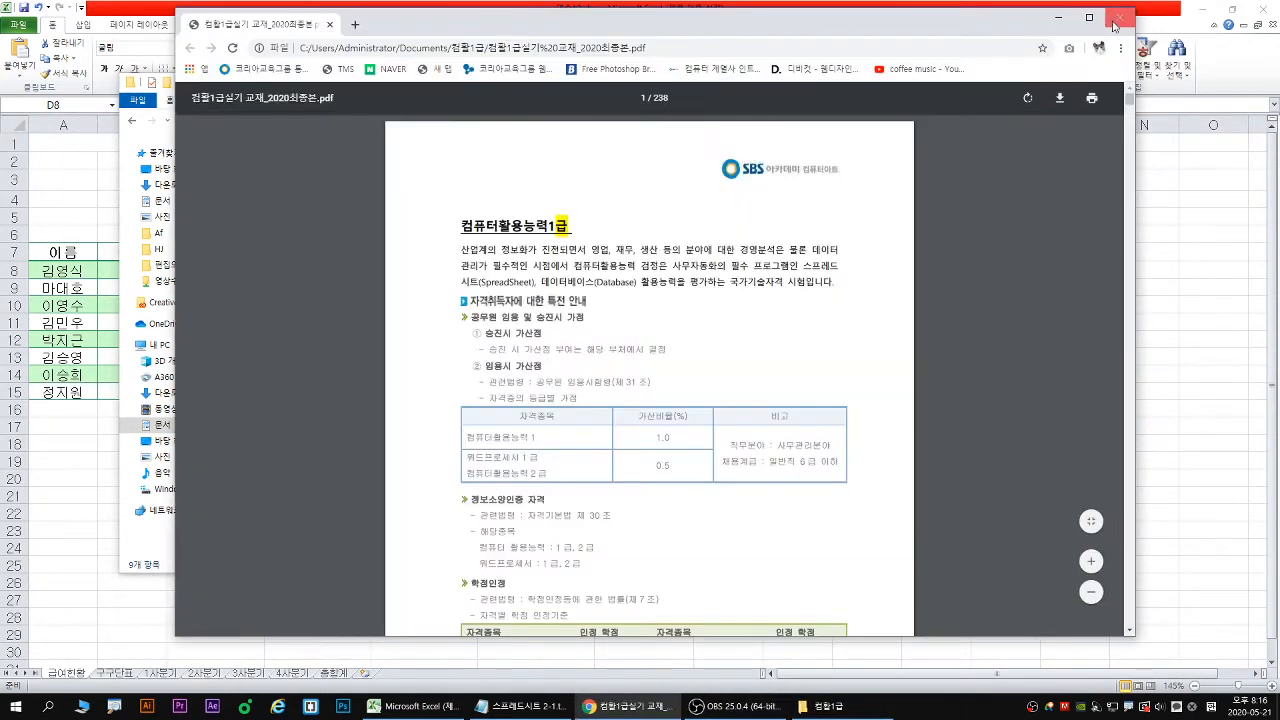
Close File Explorer, maximize the PDF window and show page 29 at a larger zoom
click(856, 713)
right_click(856, 713)
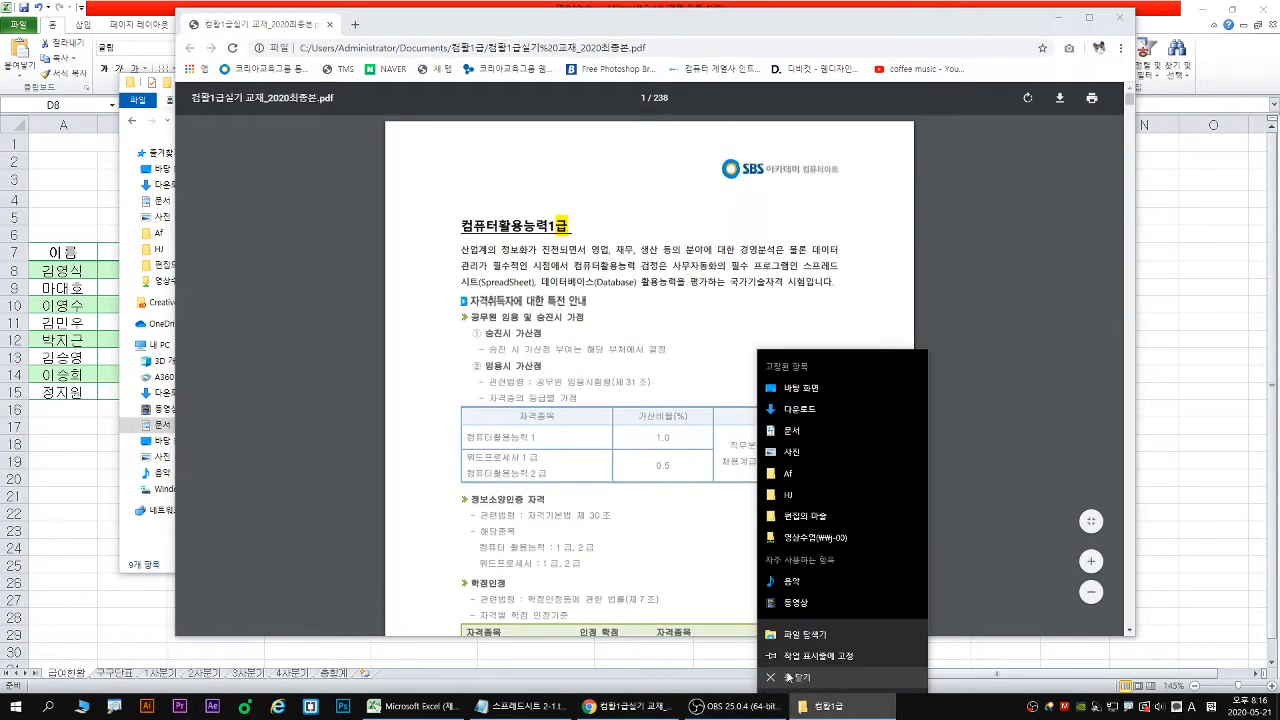
click(790, 680)
click(1088, 17)
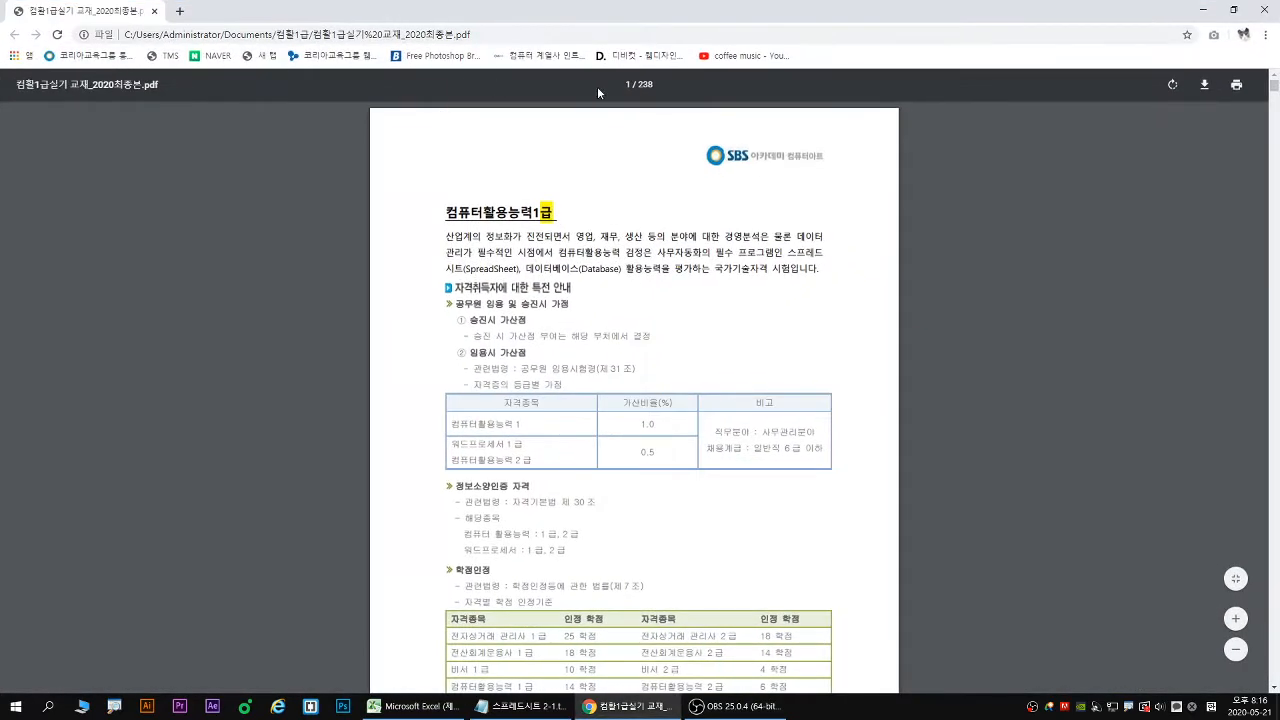
click(628, 85)
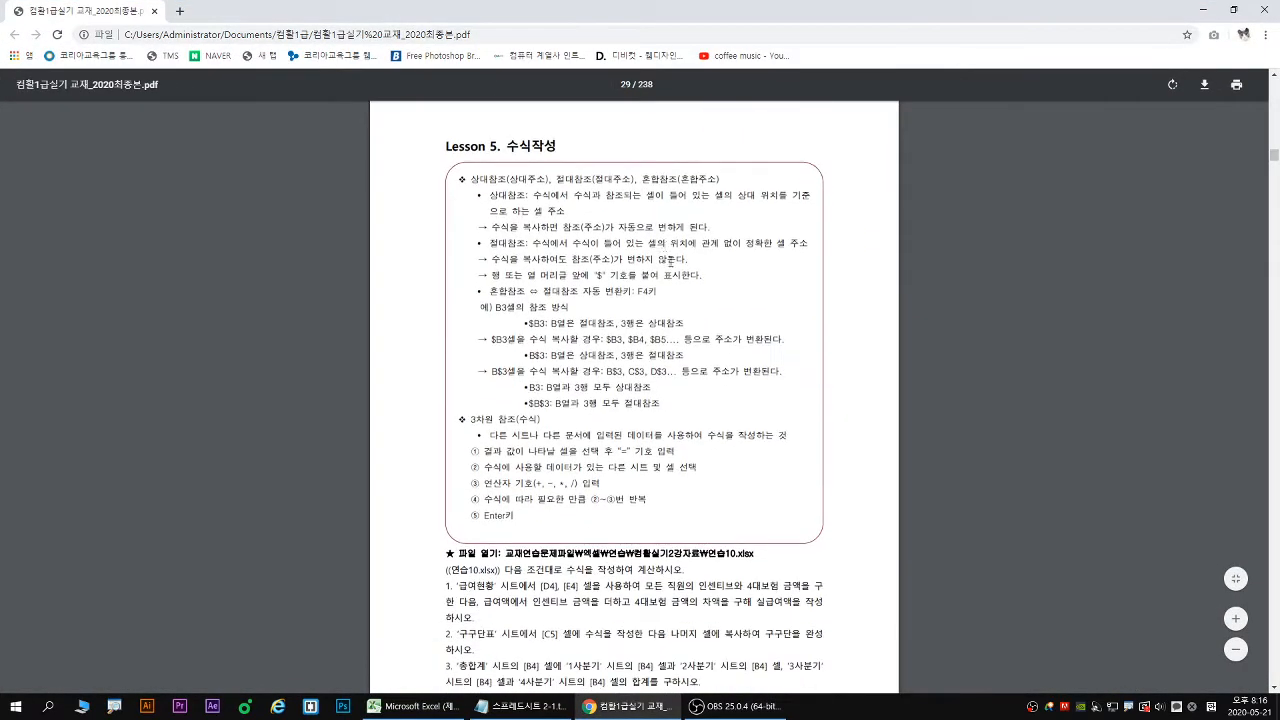
scroll(783, 155, up, 3)
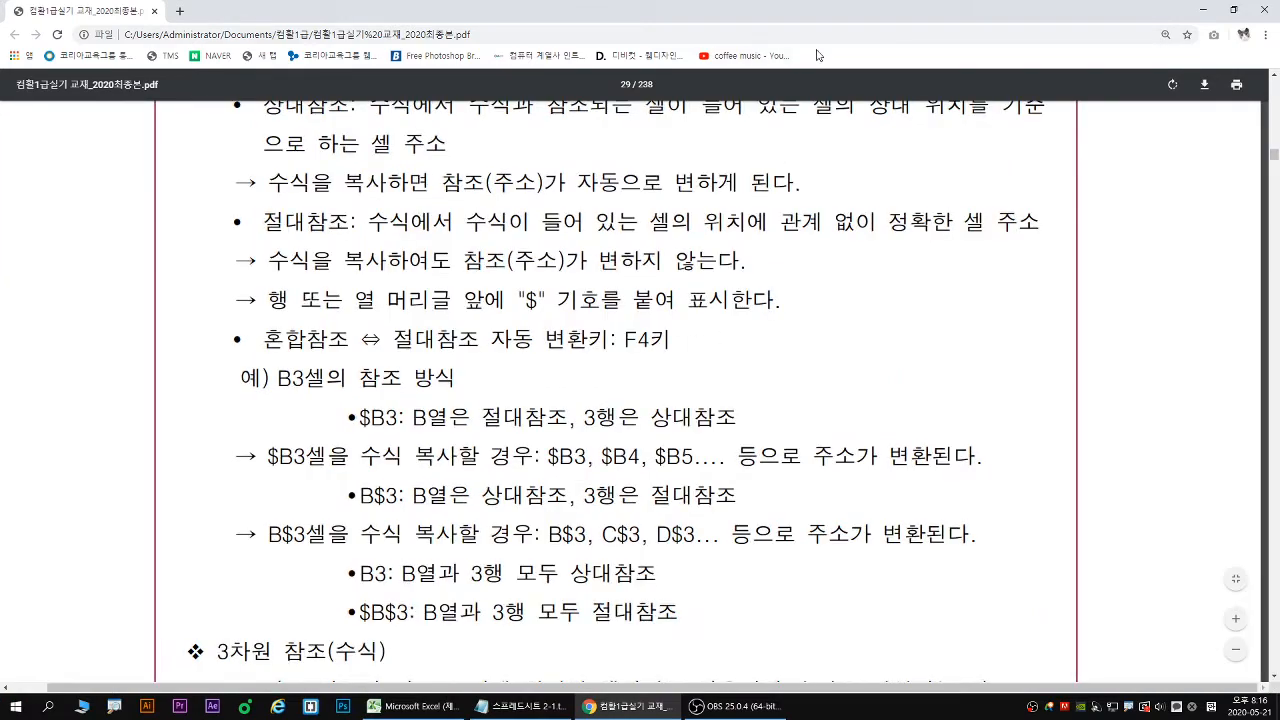
Restore the PDF window, show the 연습10.xlsx exercise instructions, and place the shortened workbook window above them
double_click(899, 9)
drag(841, 29, 673, 86)
drag(967, 148, 1272, 150)
scroll(667, 476, down, 10)
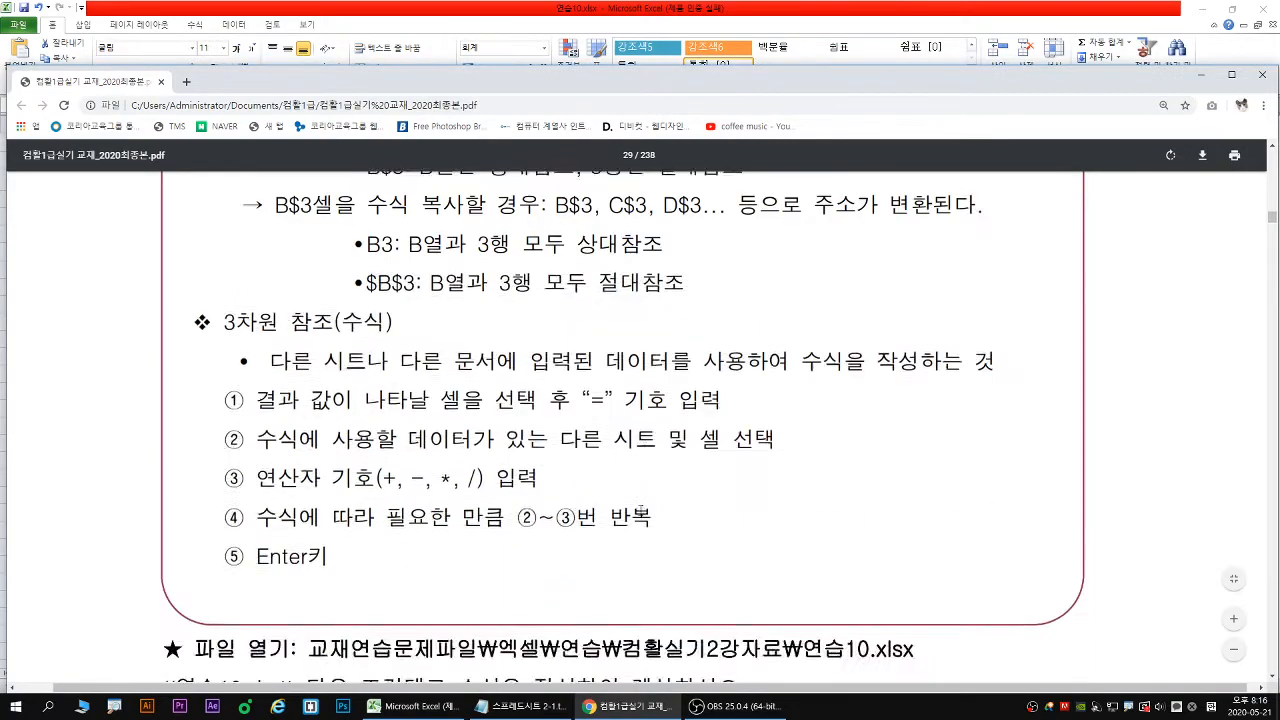
scroll(665, 478, down, 2)
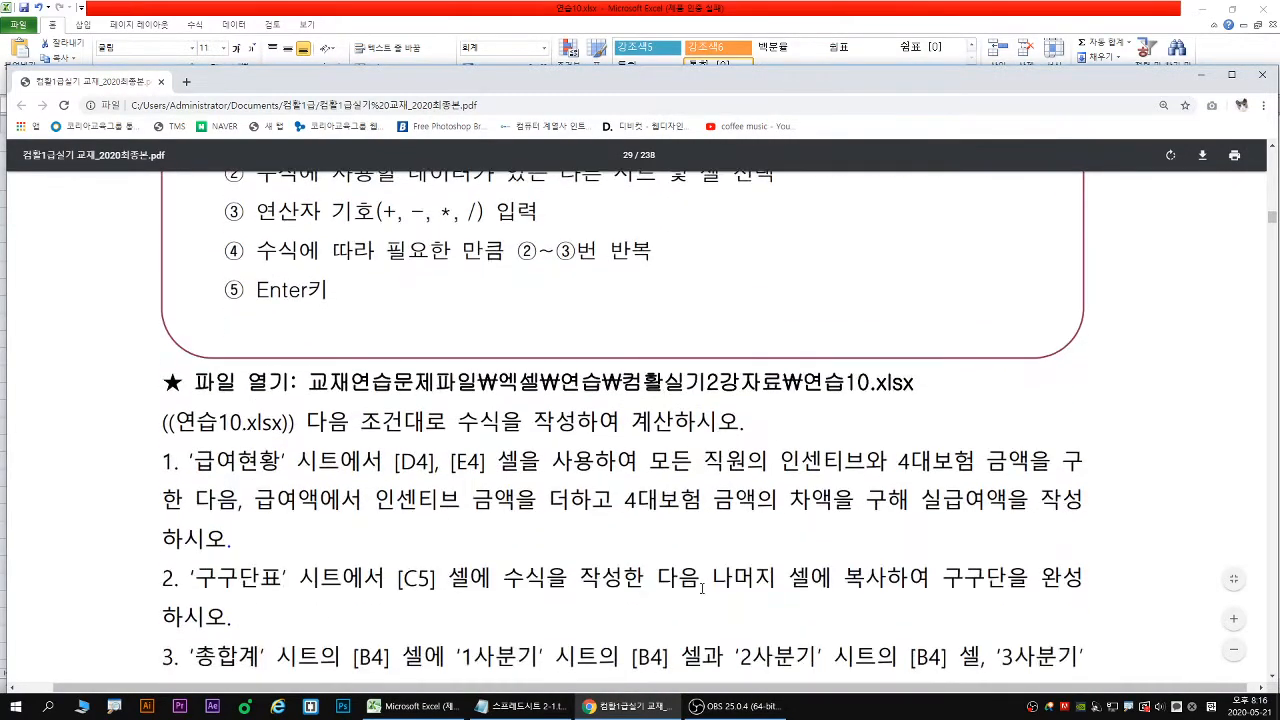
click(930, 22)
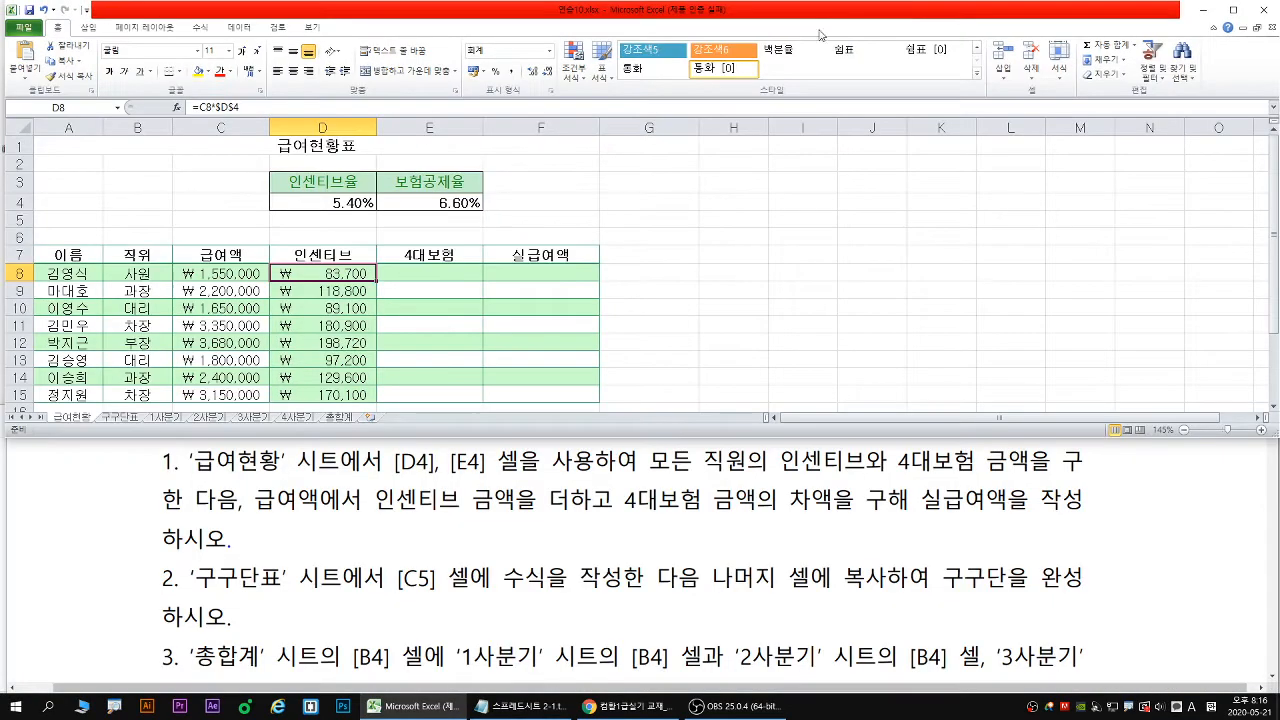
double_click(836, 10)
Enter =C8*$E$4 in E8 to calculate the first 4대보험 amount with an absolute reference to the rate
click(428, 266)
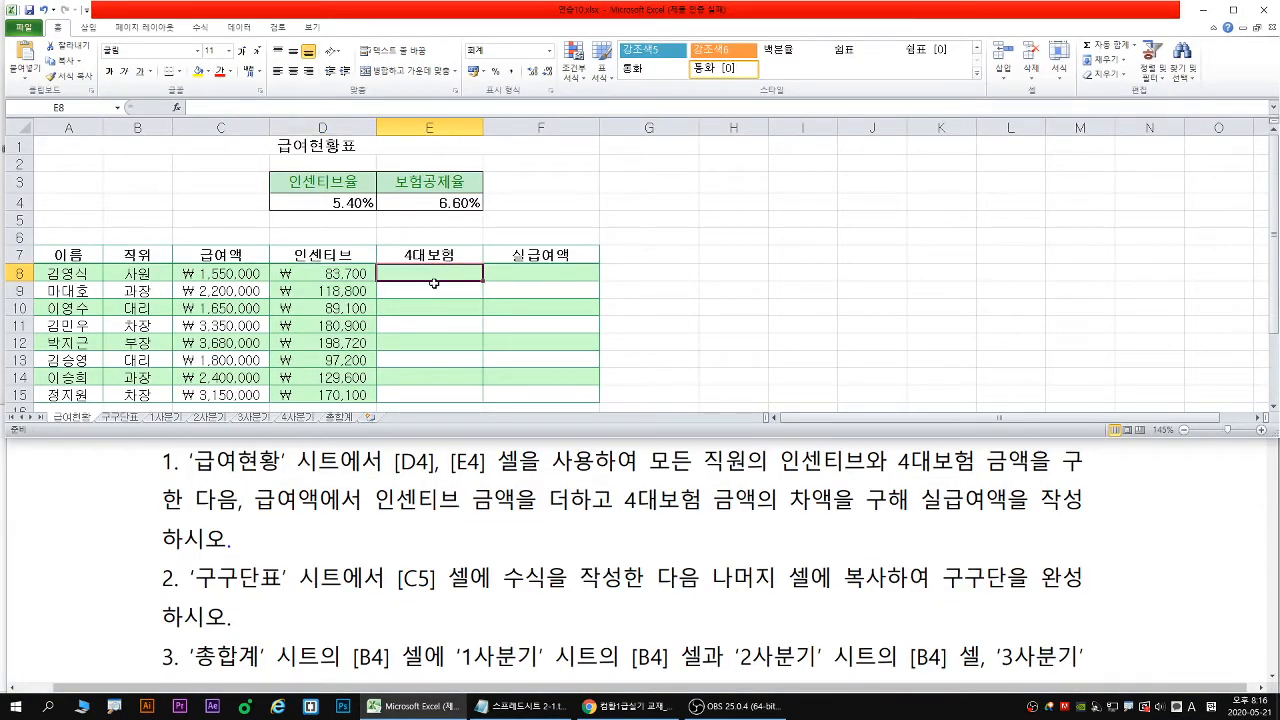
text(=)
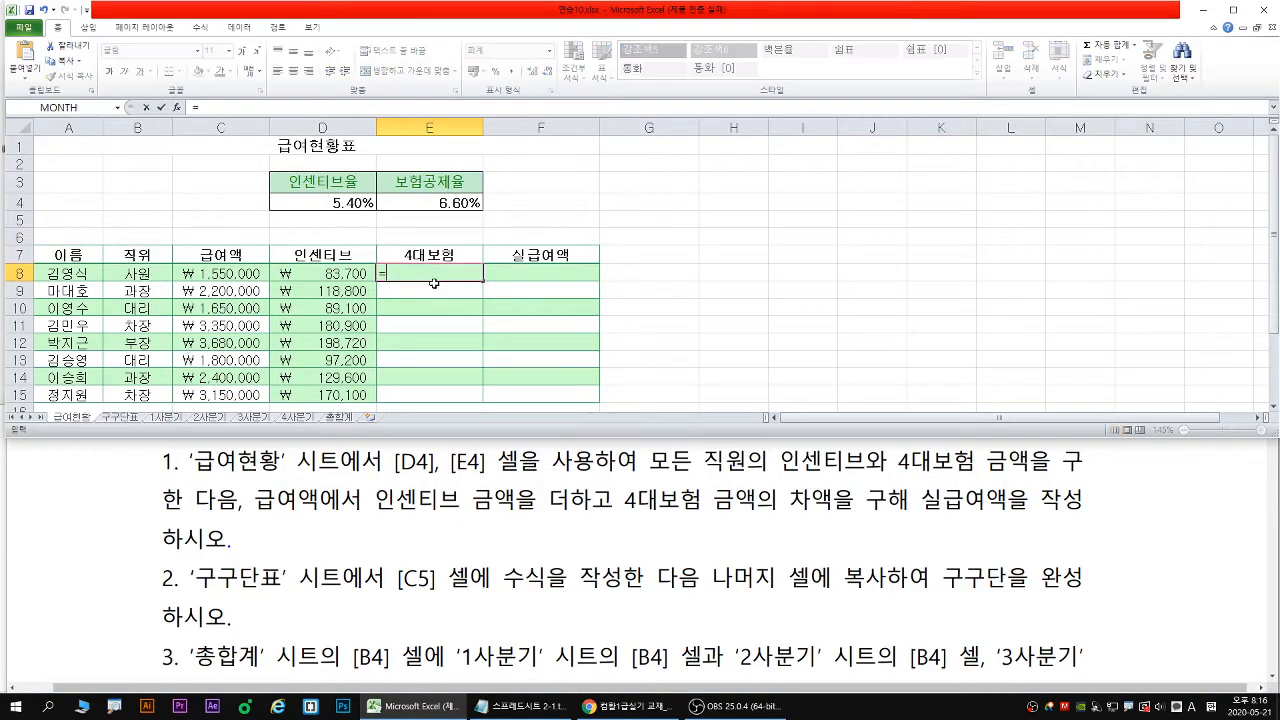
click(243, 274)
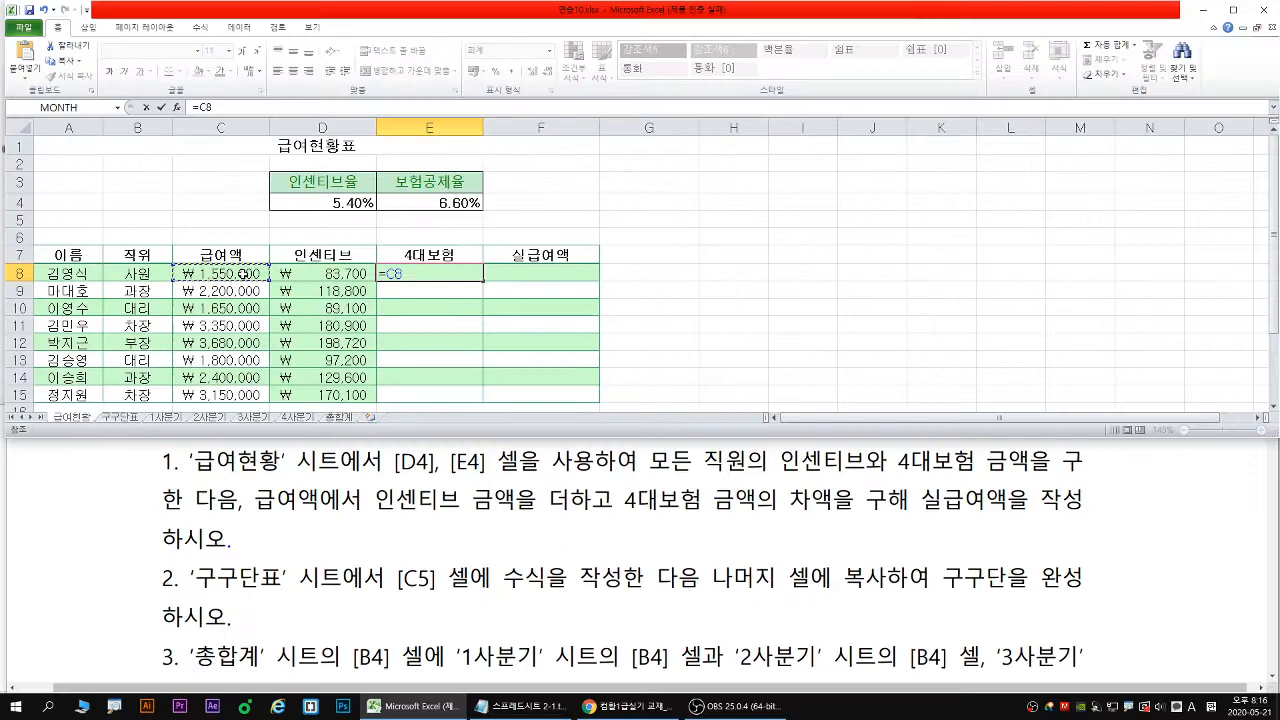
text(*)
click(441, 203)
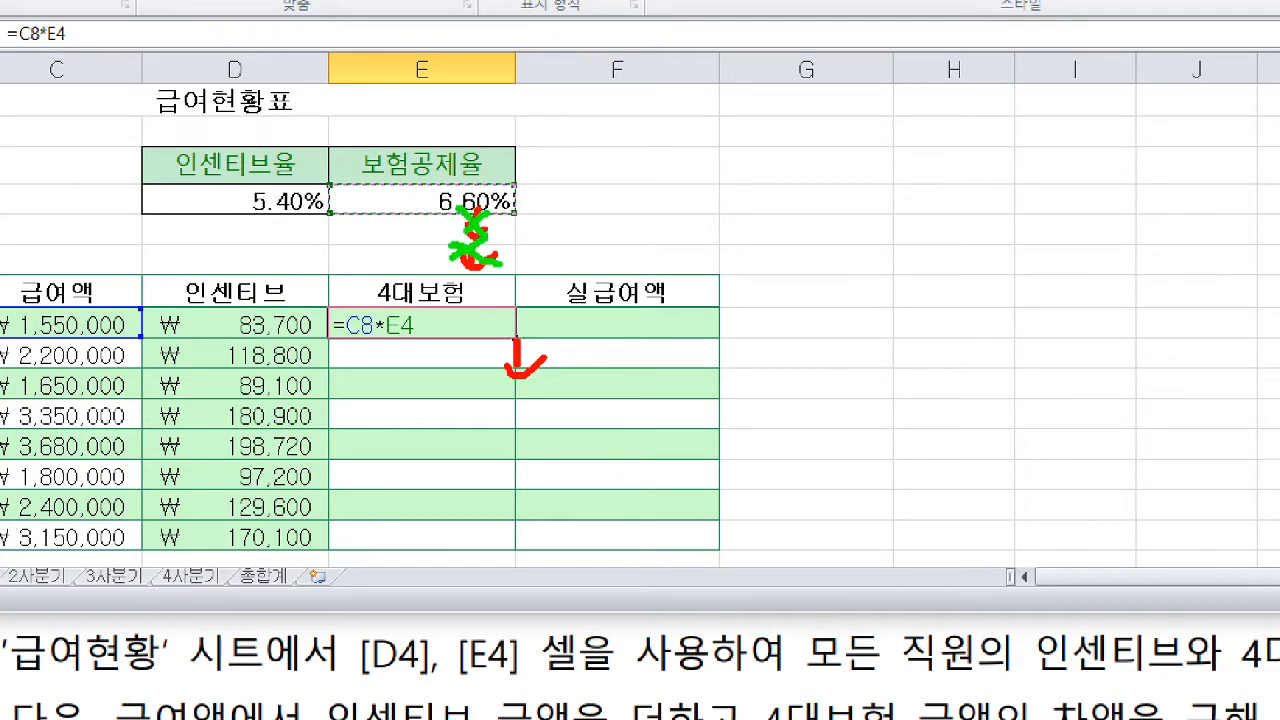
key(F4)
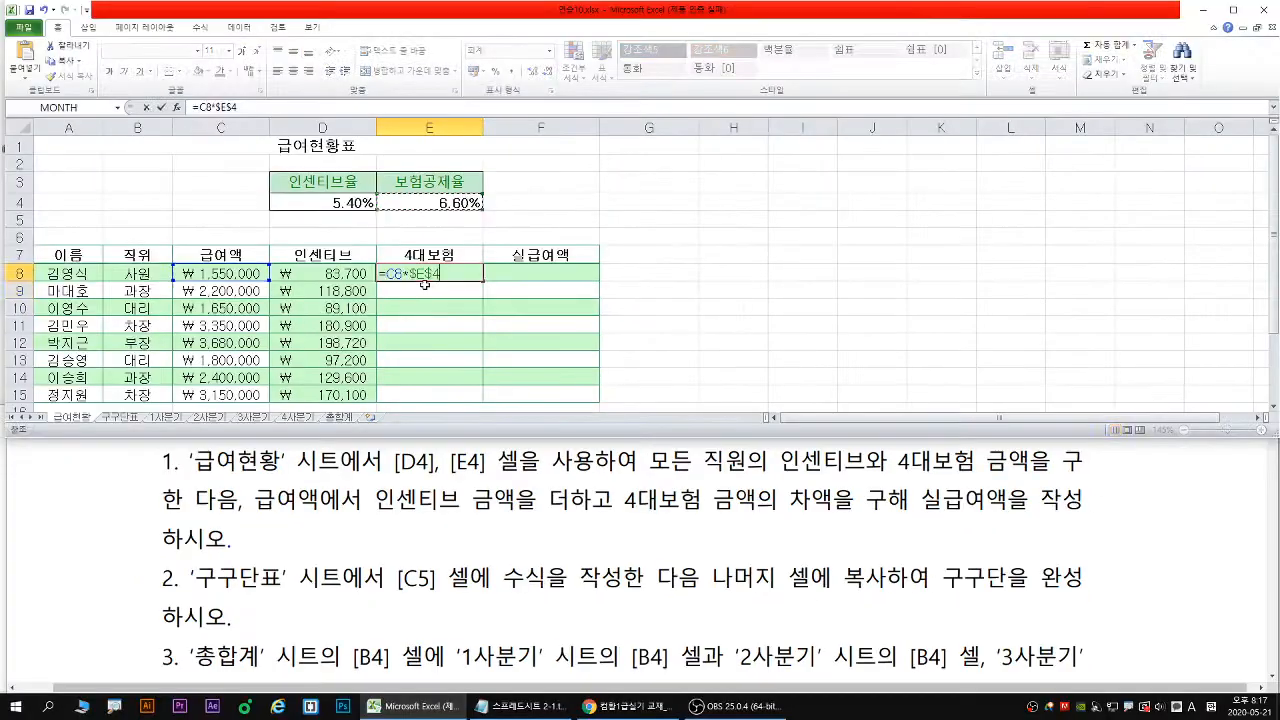
key(Return)
Fill the 4대보험 formula in E8 down through E15 and open E8 to check its references
click(450, 264)
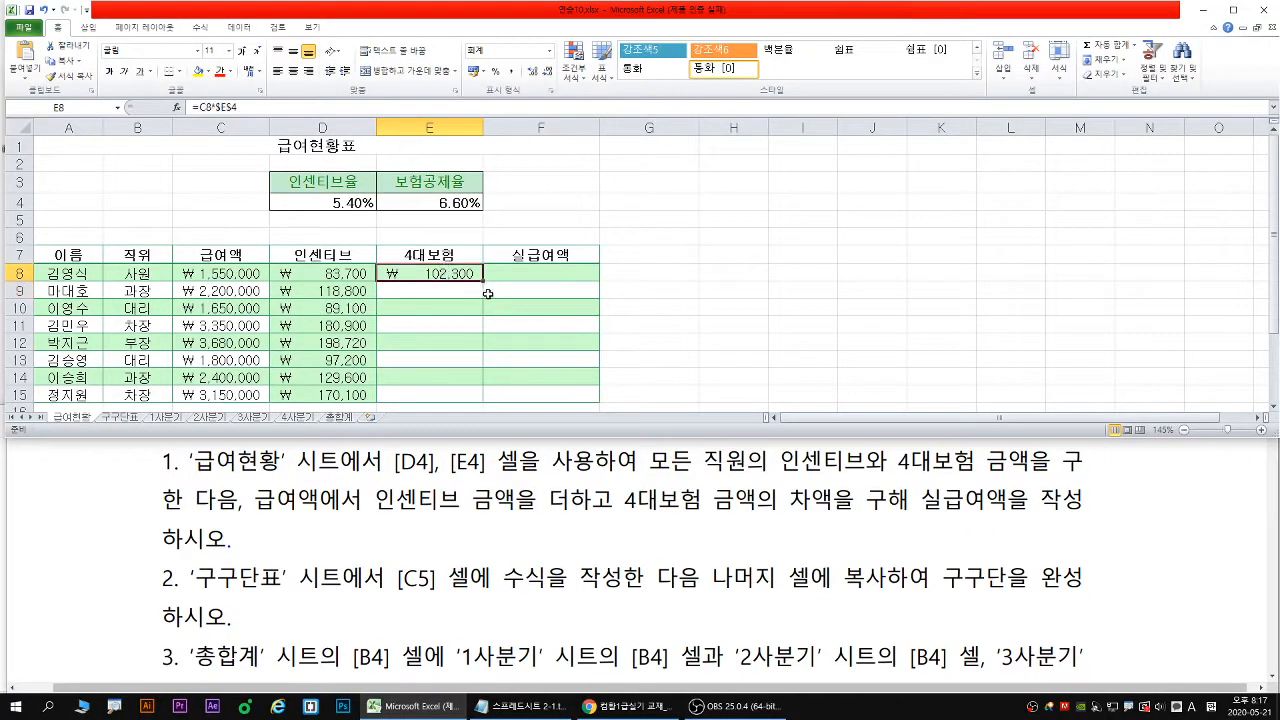
double_click(484, 282)
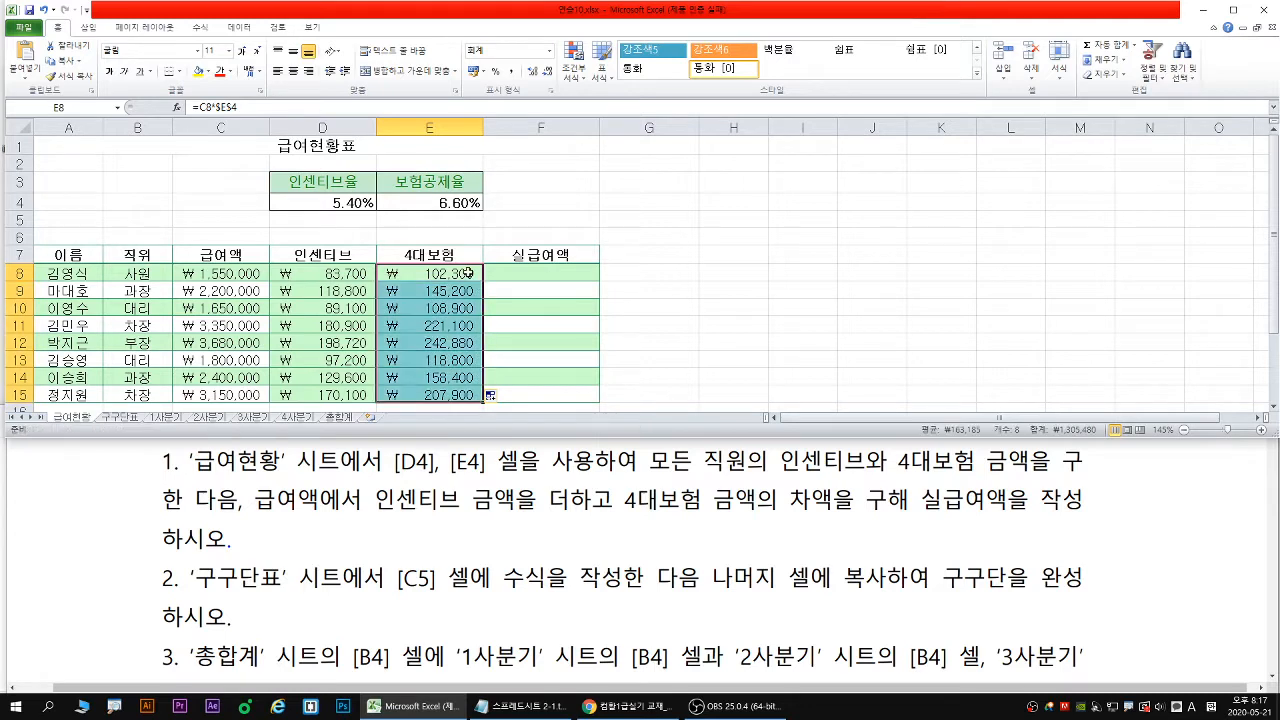
double_click(467, 273)
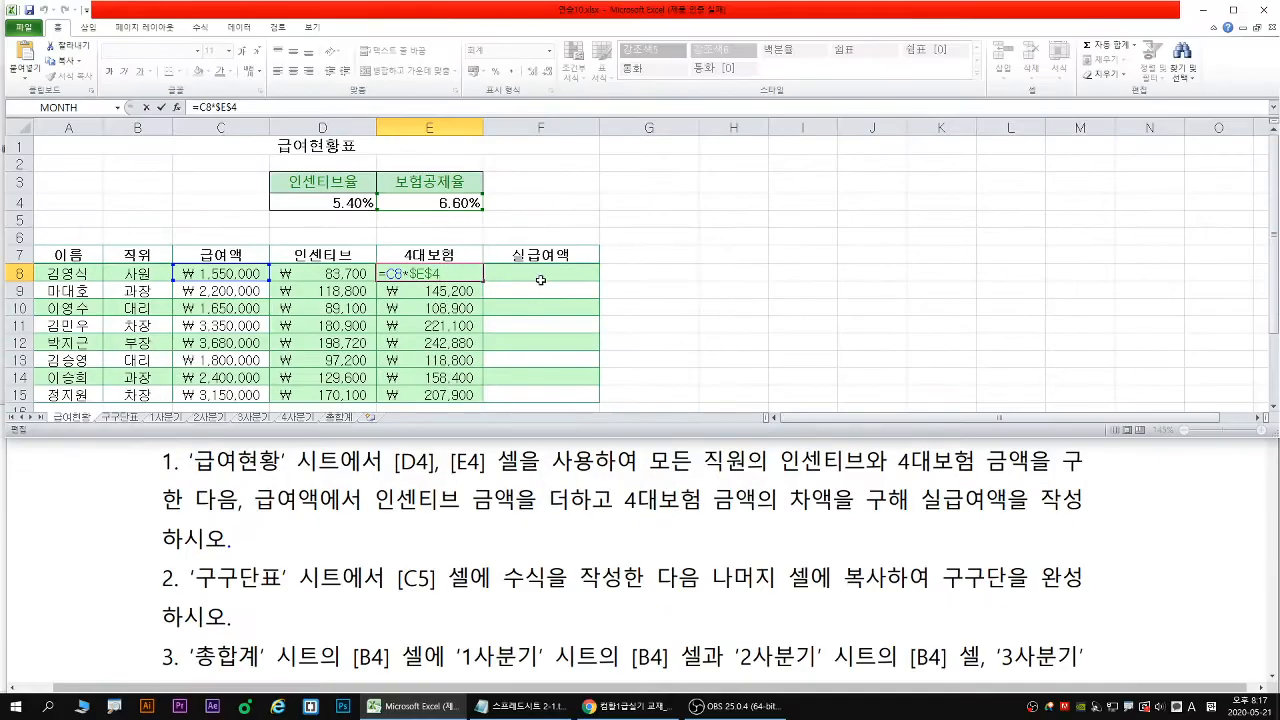
Enter =C8+D8-E8 in F8 for the 실급여액 and fill the formula down through F15
click(541, 273)
text(=)
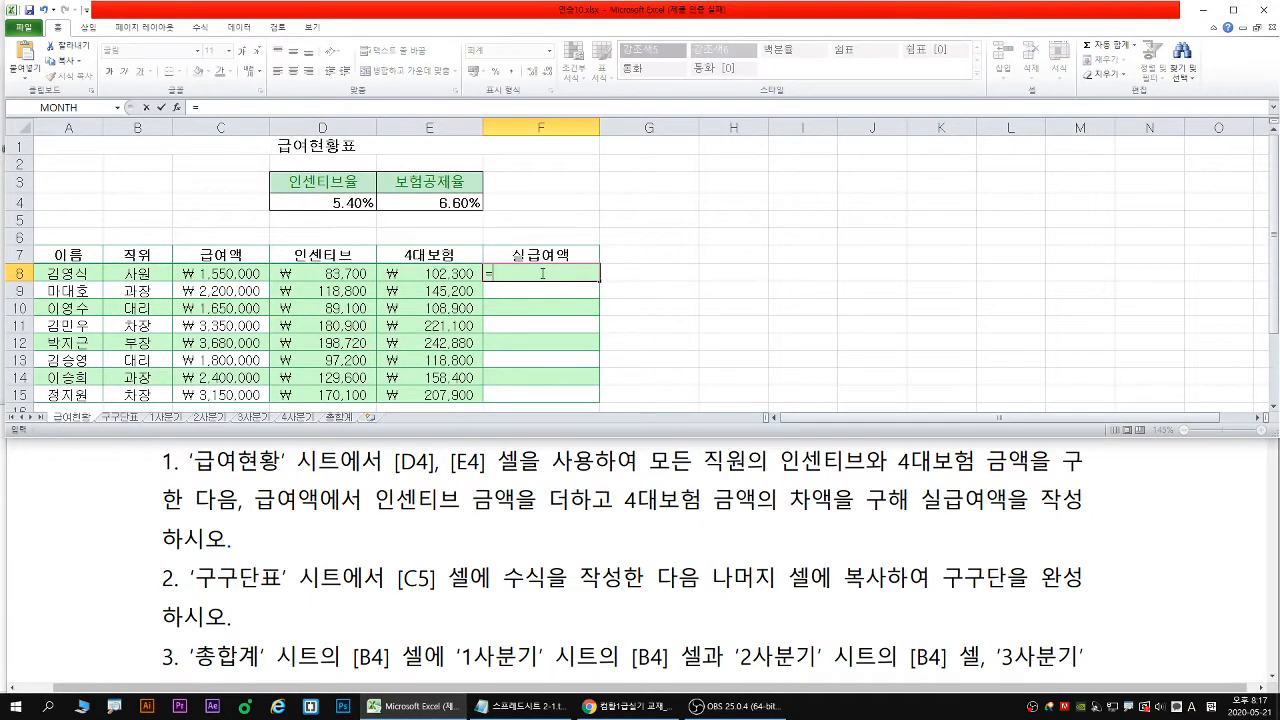
click(225, 274)
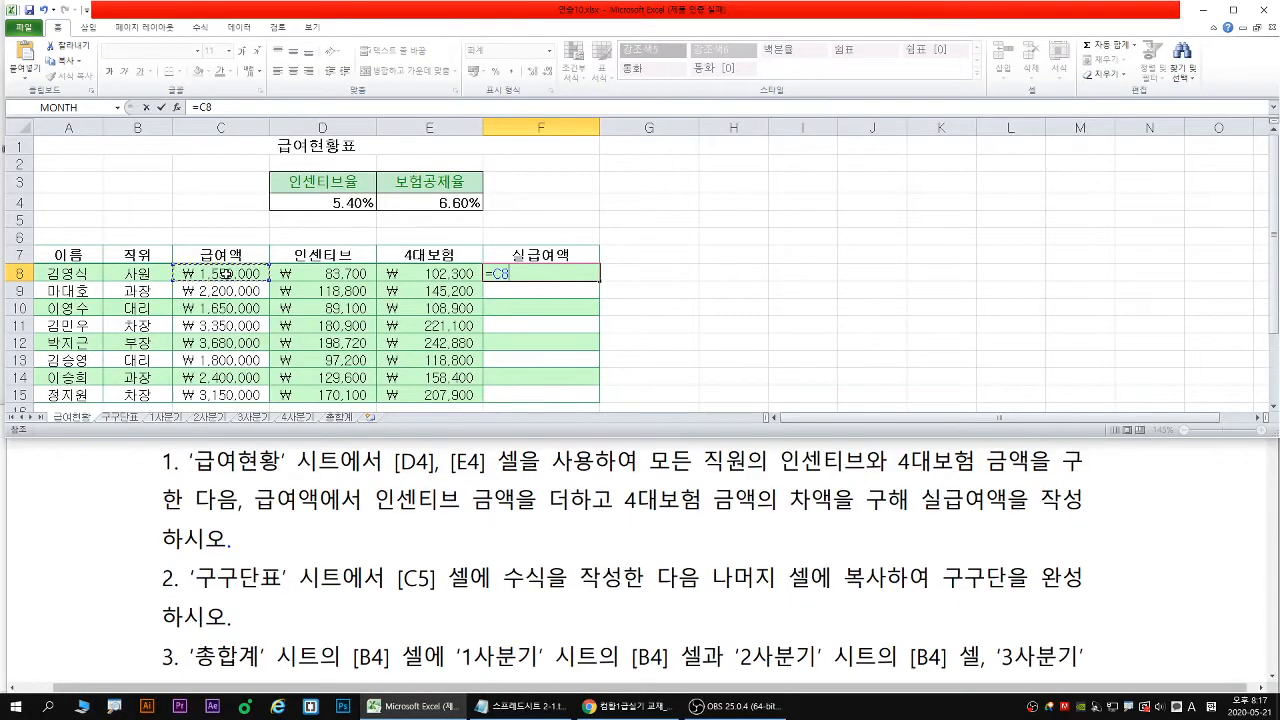
text(+)
click(343, 272)
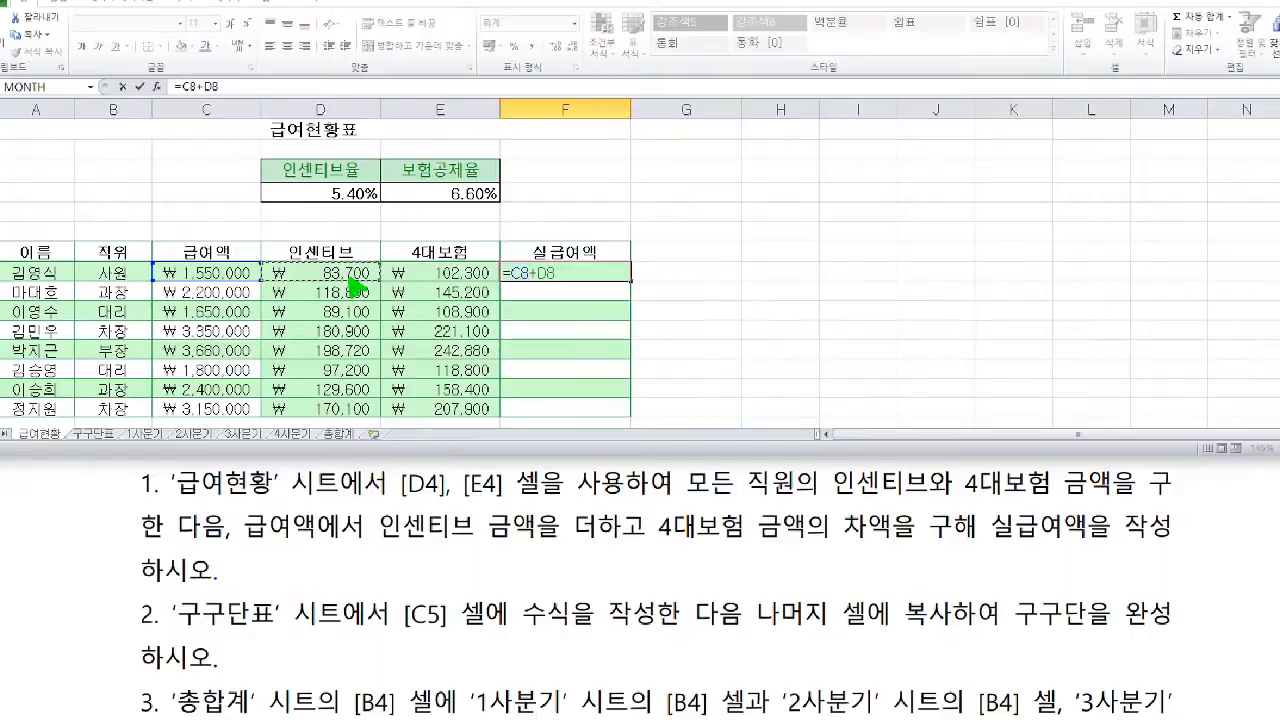
text(-)
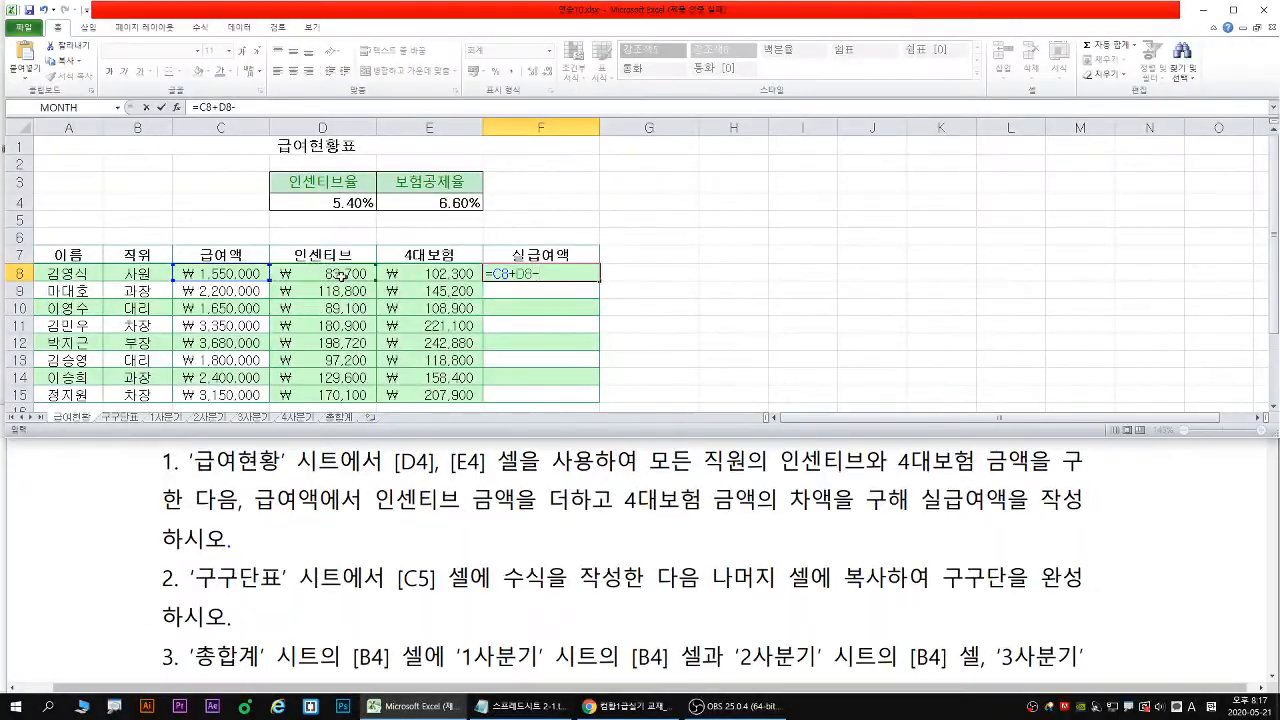
click(440, 273)
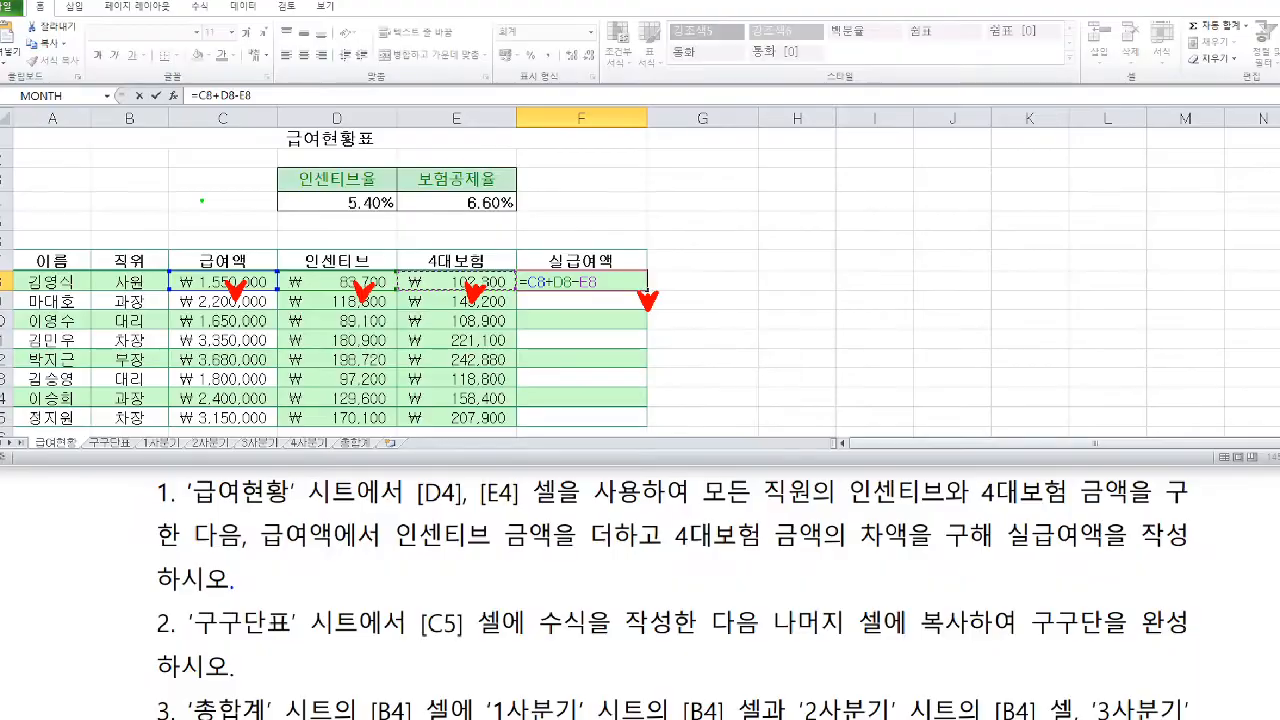
key(ctrl+Return)
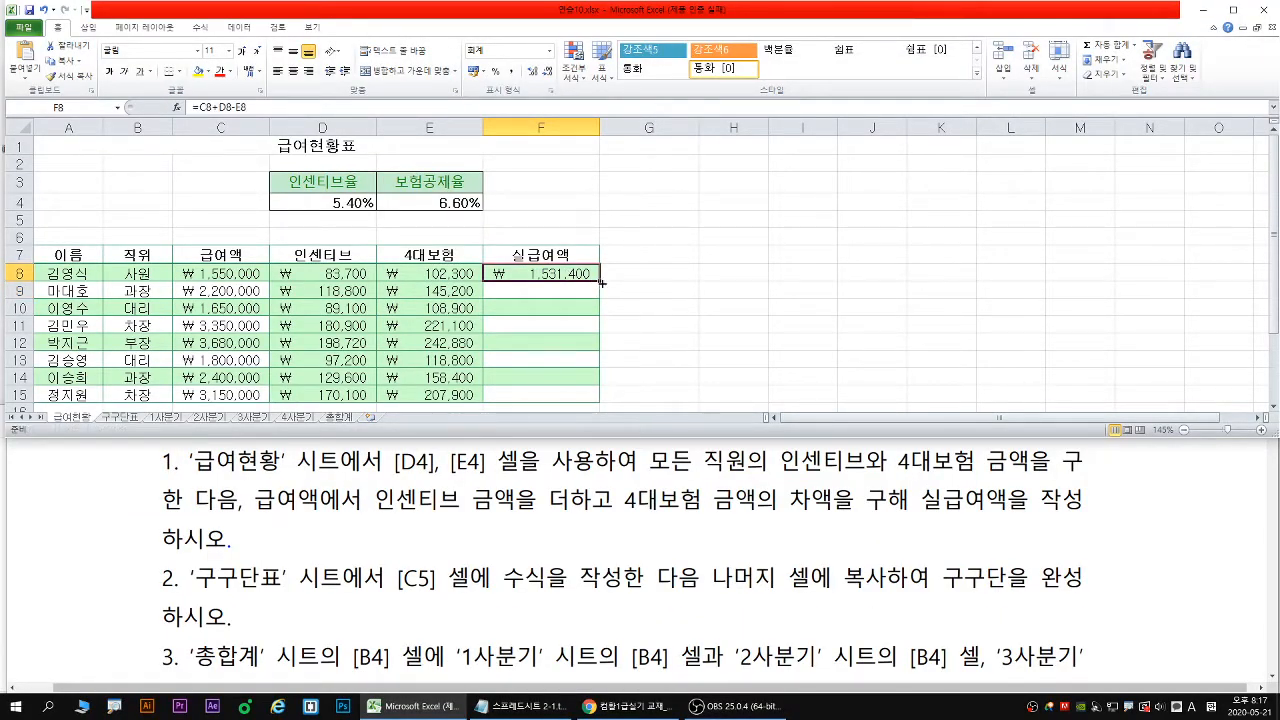
double_click(600, 280)
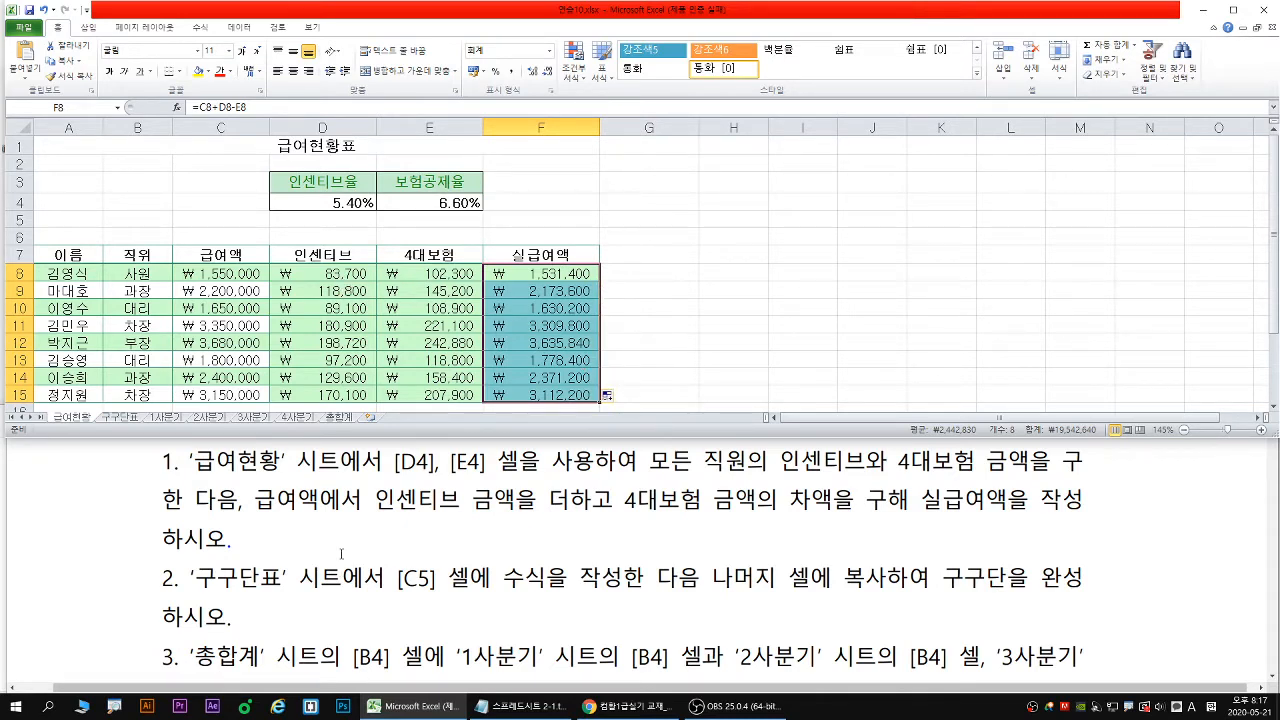
mouse_move(600, 283)
mouse_down()
mouse_move(600, 403)
mouse_move(620, 379)
mouse_up()
Mark the second exercise instruction, open the 구구단표 sheet and mark its tab with a blue box and arrow
drag(190, 595, 1100, 594)
click(119, 418)
mouse_move(88, 464)
mouse_down()
mouse_move(126, 405)
mouse_move(96, 431)
mouse_move(142, 429)
mouse_up()
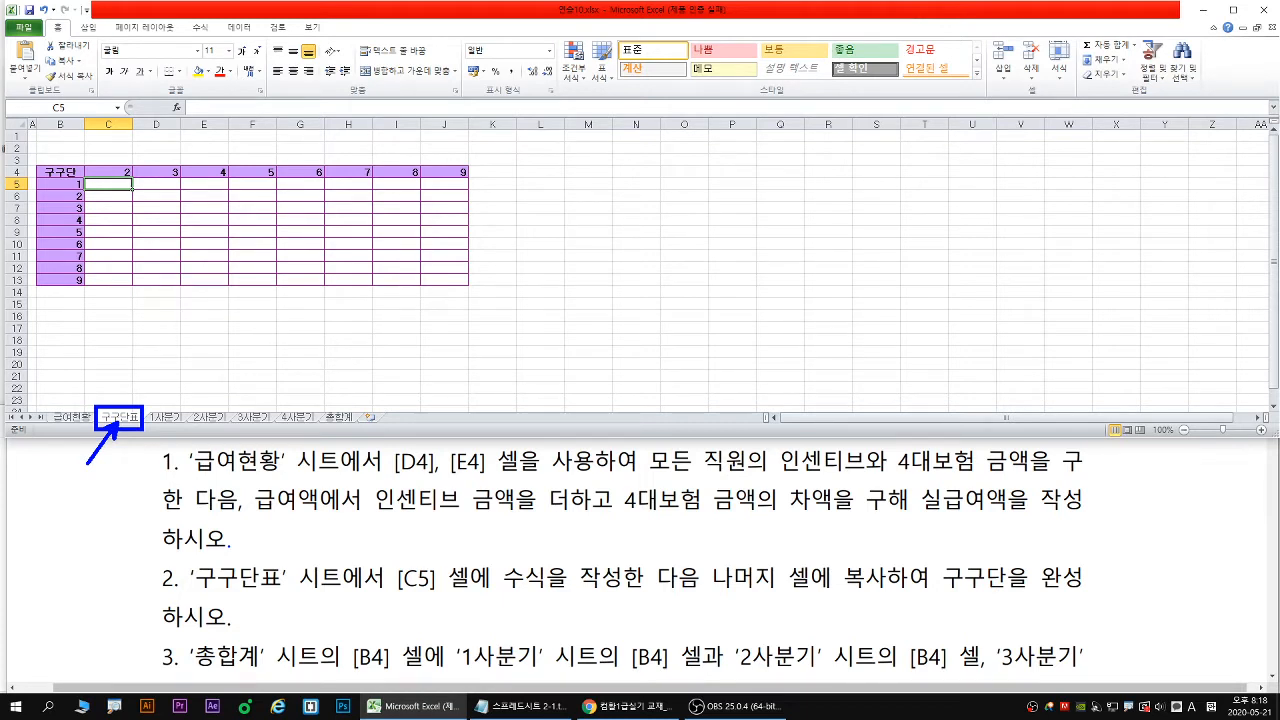
Mark cell C5 with a blue box and draw red arrows down to row 13 and across to column J
key(Escape)
ctrl+scroll(106, 174, up, 3)
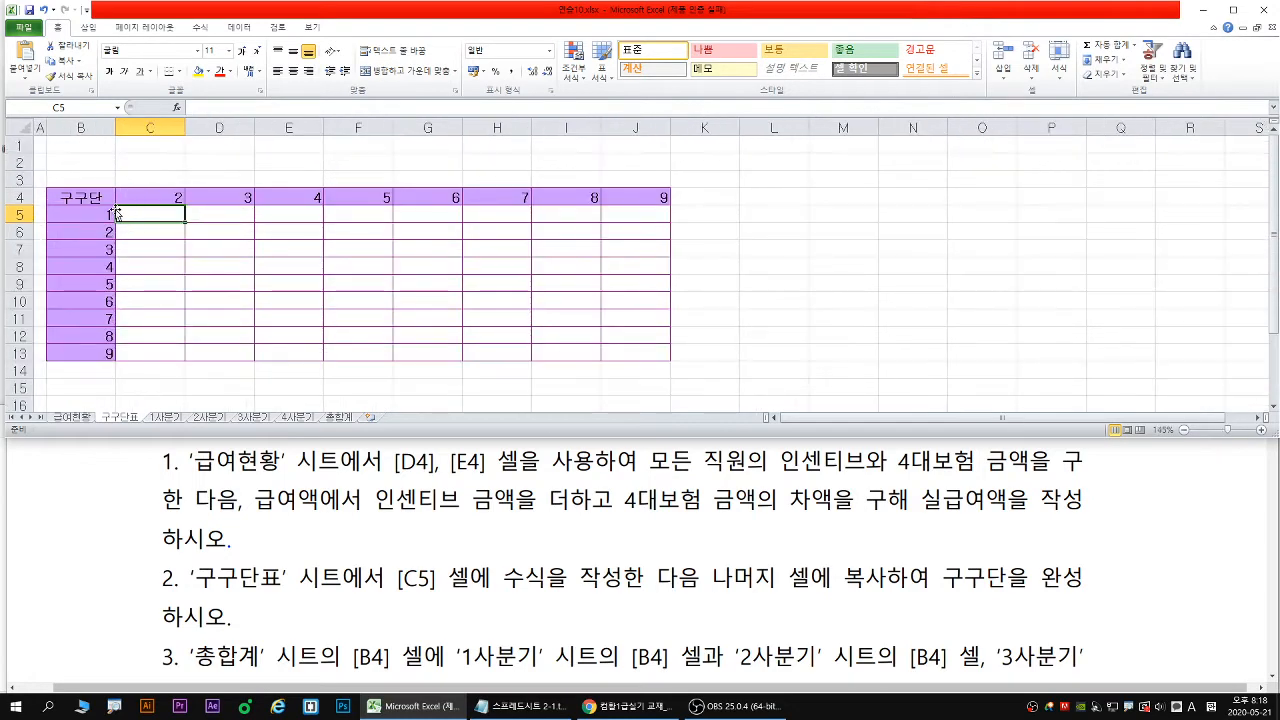
mouse_move(118, 205)
mouse_down()
mouse_move(191, 227)
mouse_move(184, 354)
mouse_move(202, 331)
mouse_move(292, 359)
mouse_move(672, 380)
mouse_move(665, 360)
mouse_move(664, 379)
mouse_up()
key(r)
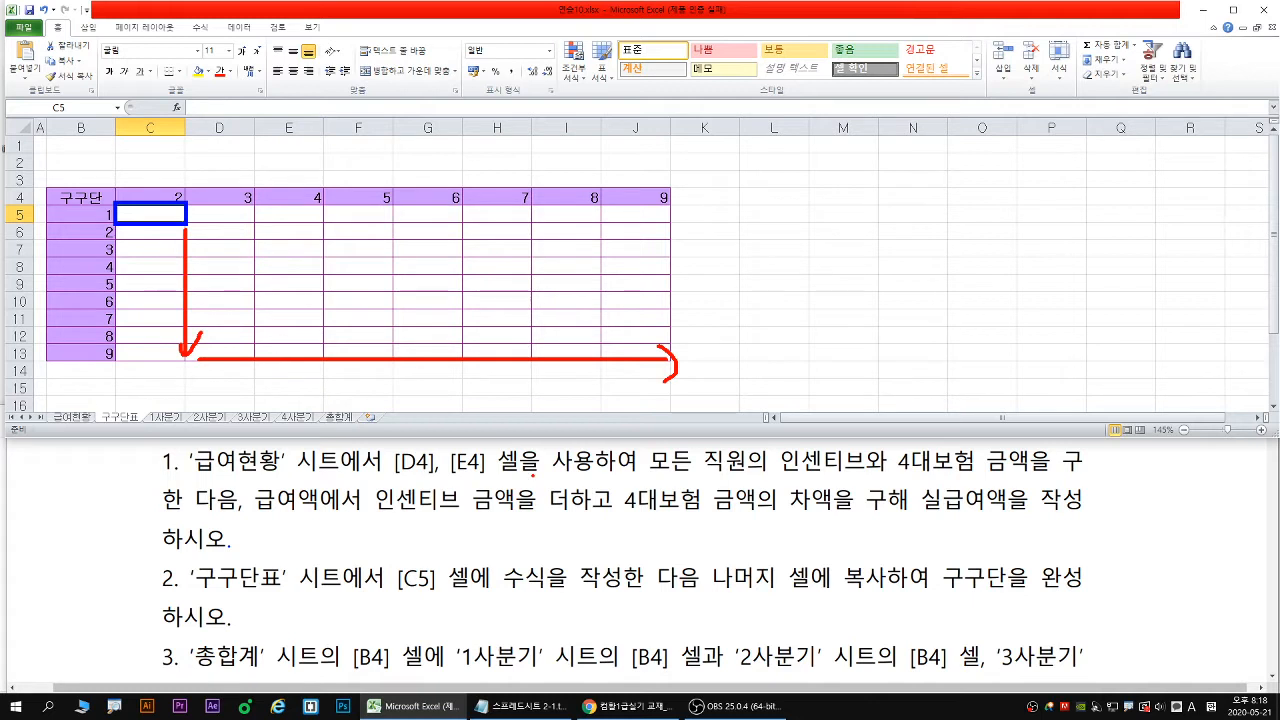
key(Escape)
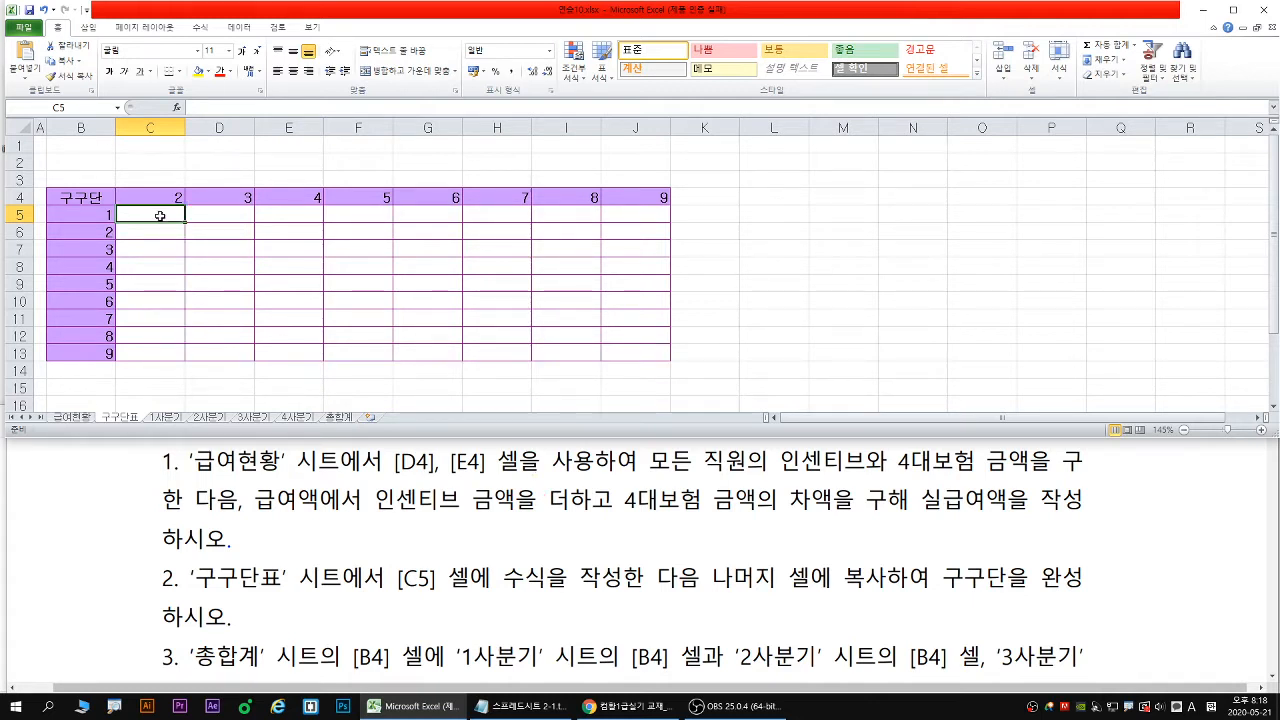
key(ctrl+2)
drag(157, 211, 155, 220)
key(Escape)
scroll(172, 222, up, 1)
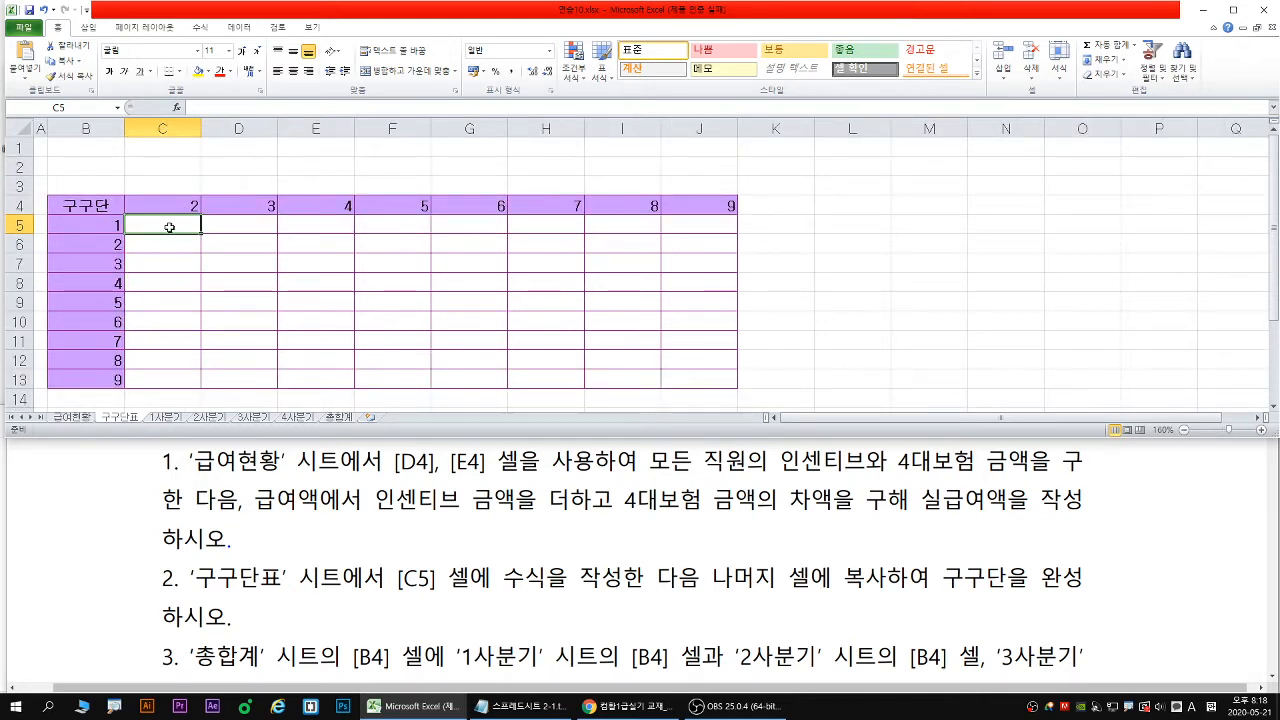
Enter =C4*B5 in C5 and fill the formula across the whole multiplication table through J13
text(=)
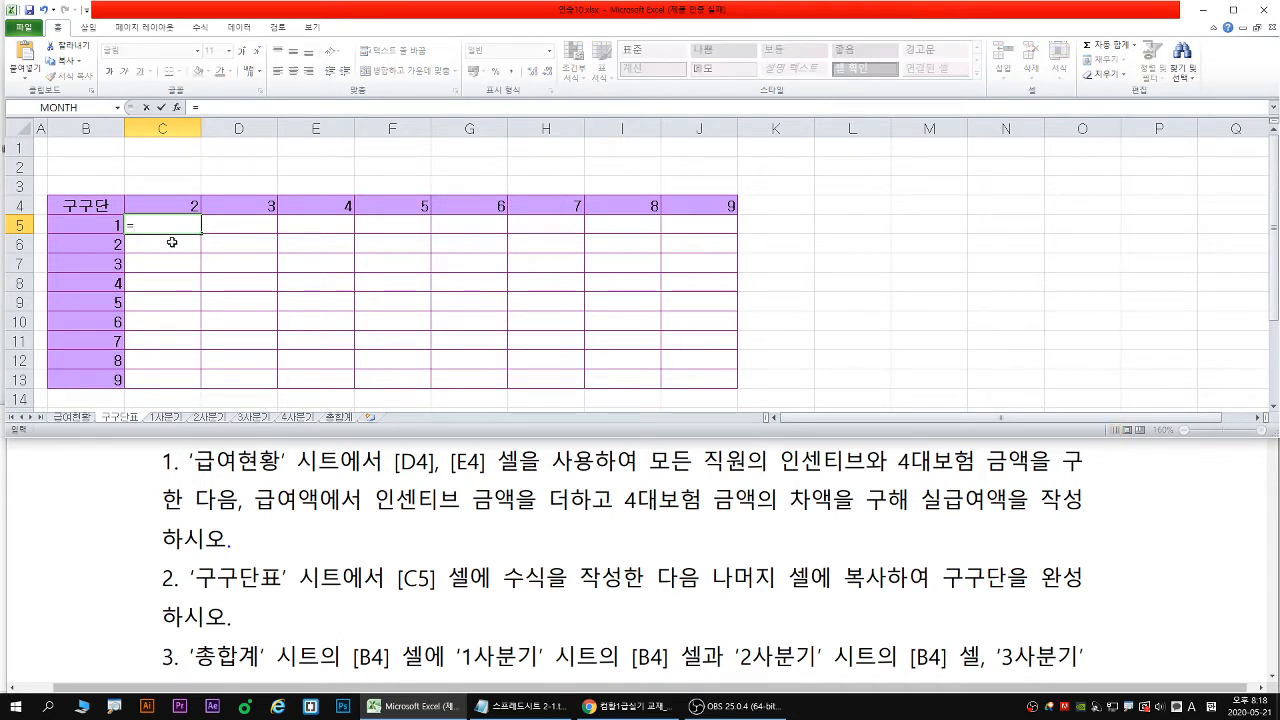
click(173, 201)
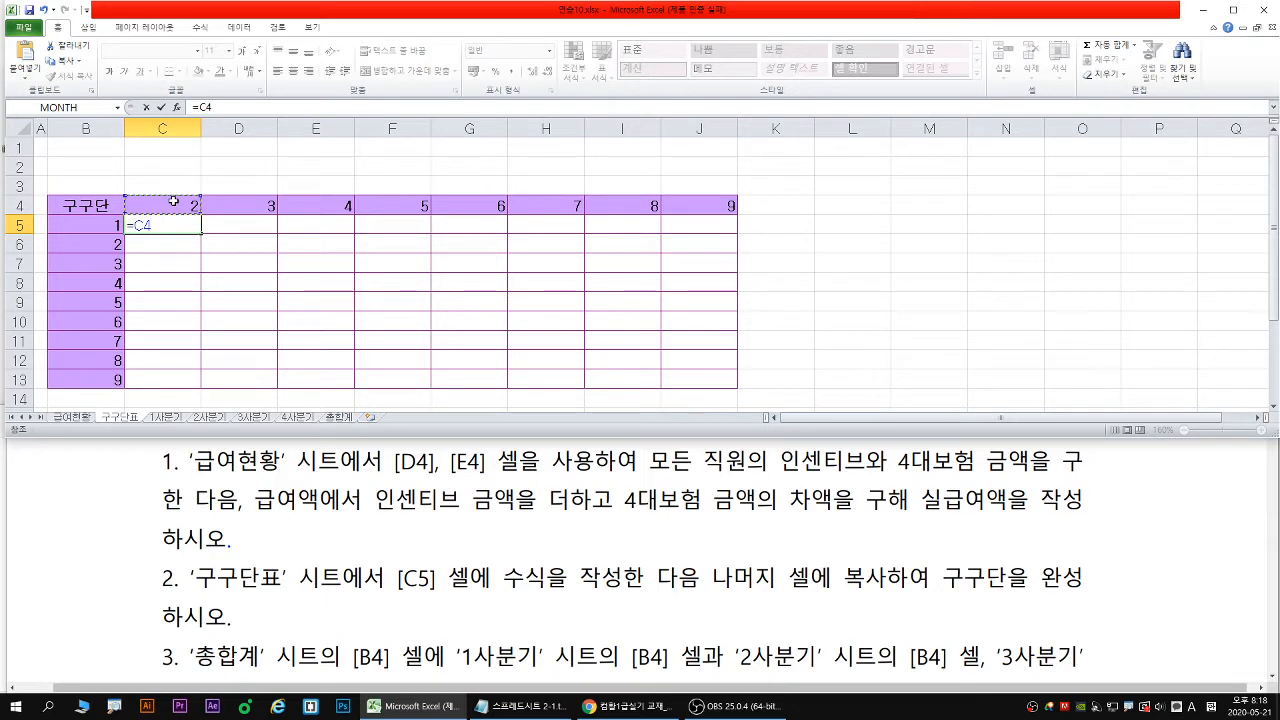
text(*)
click(92, 227)
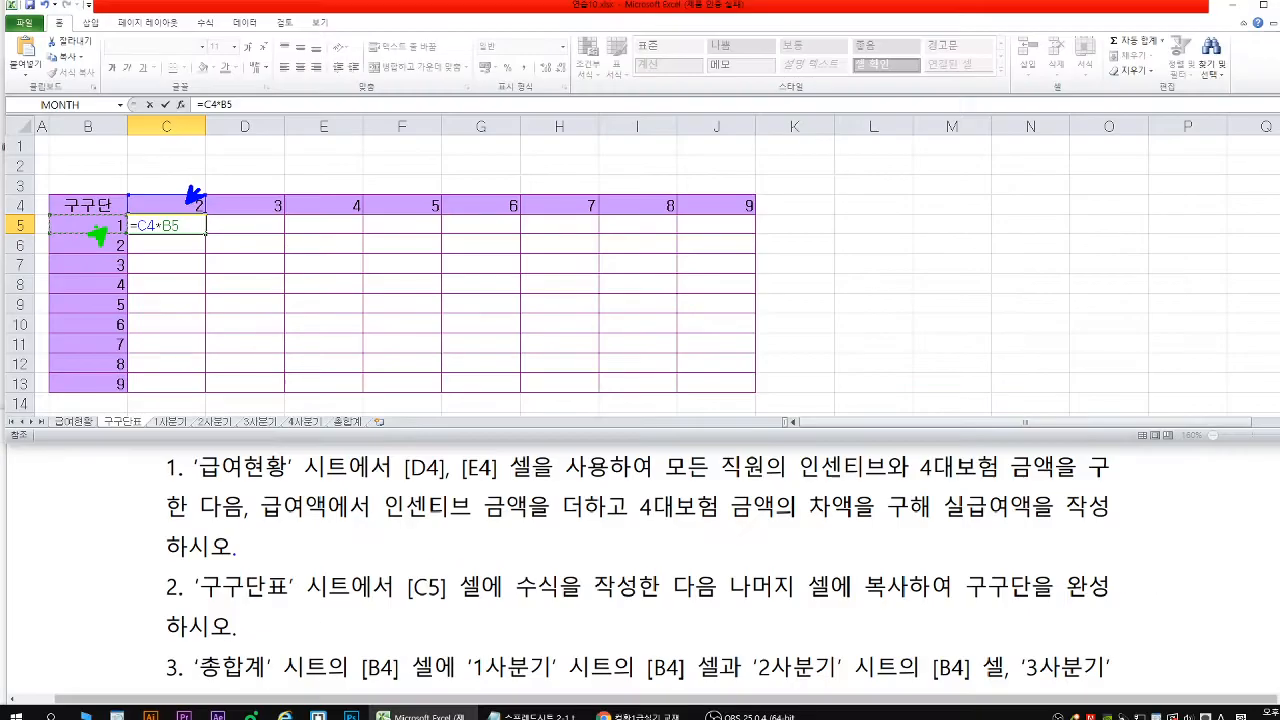
key(Return)
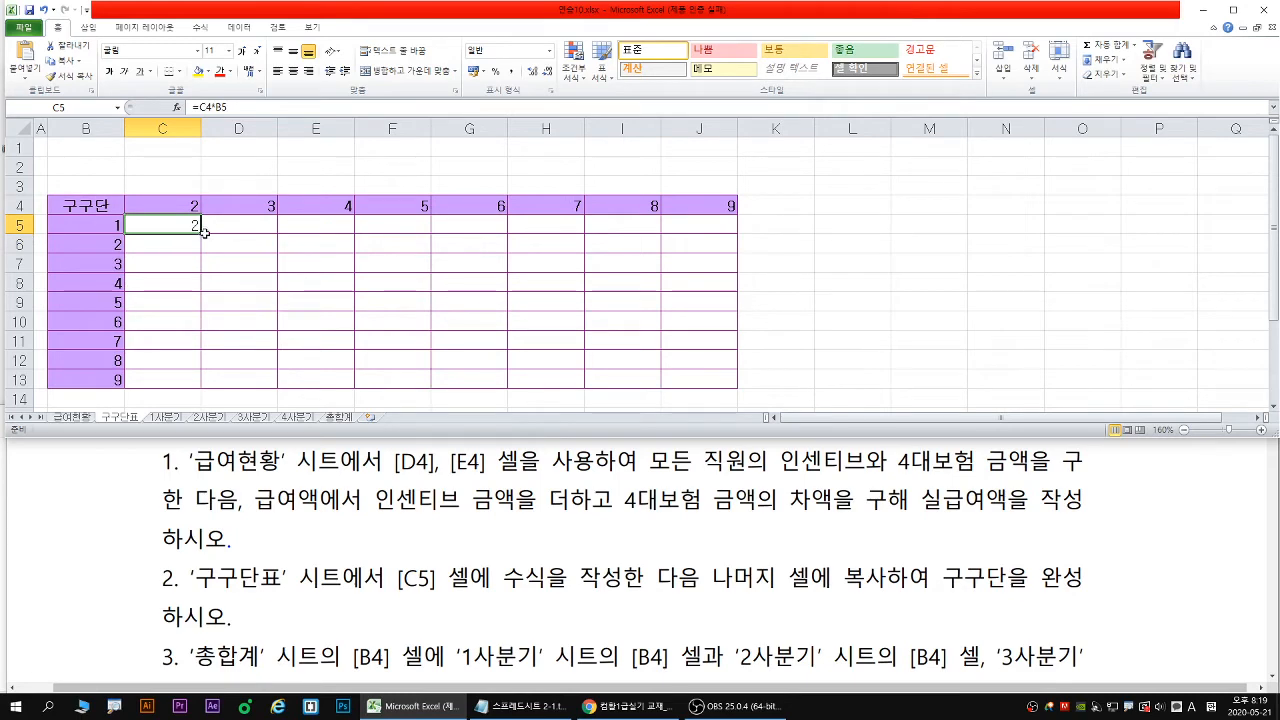
drag(201, 233, 728, 387)
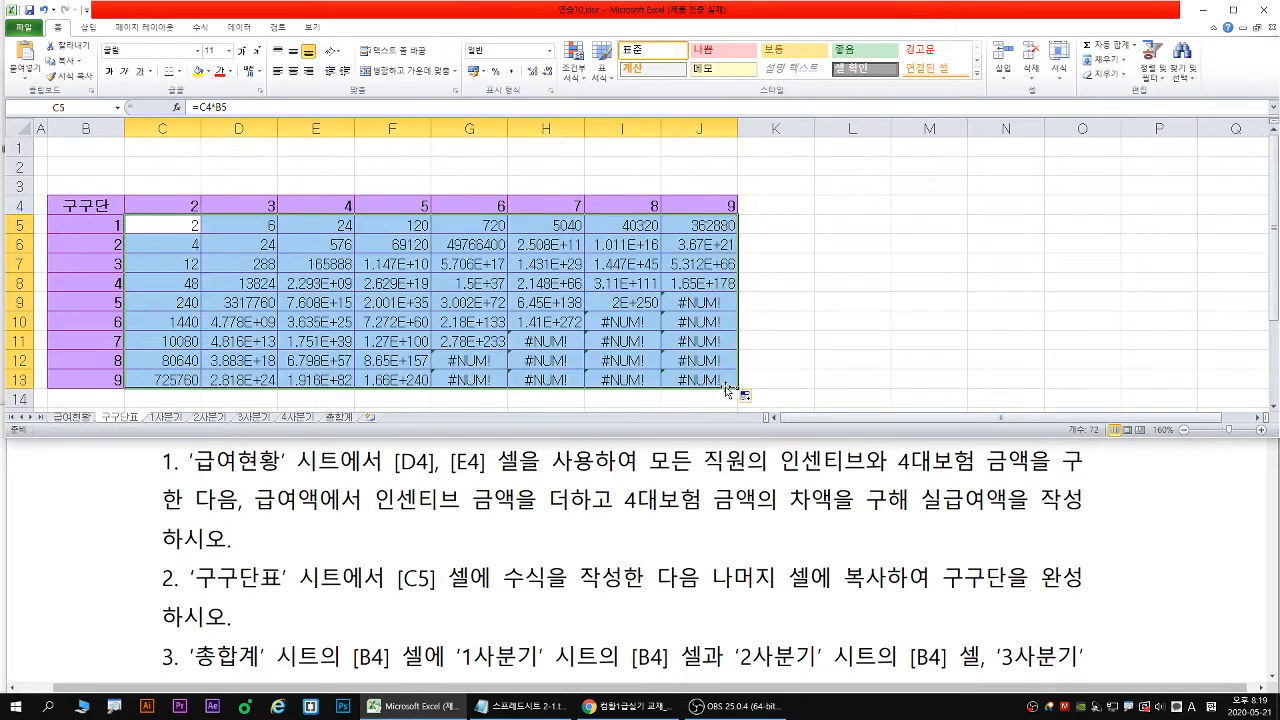
Select F13 and annotate its scientific notation on screen with the note =1.66 * 10^240
click(396, 383)
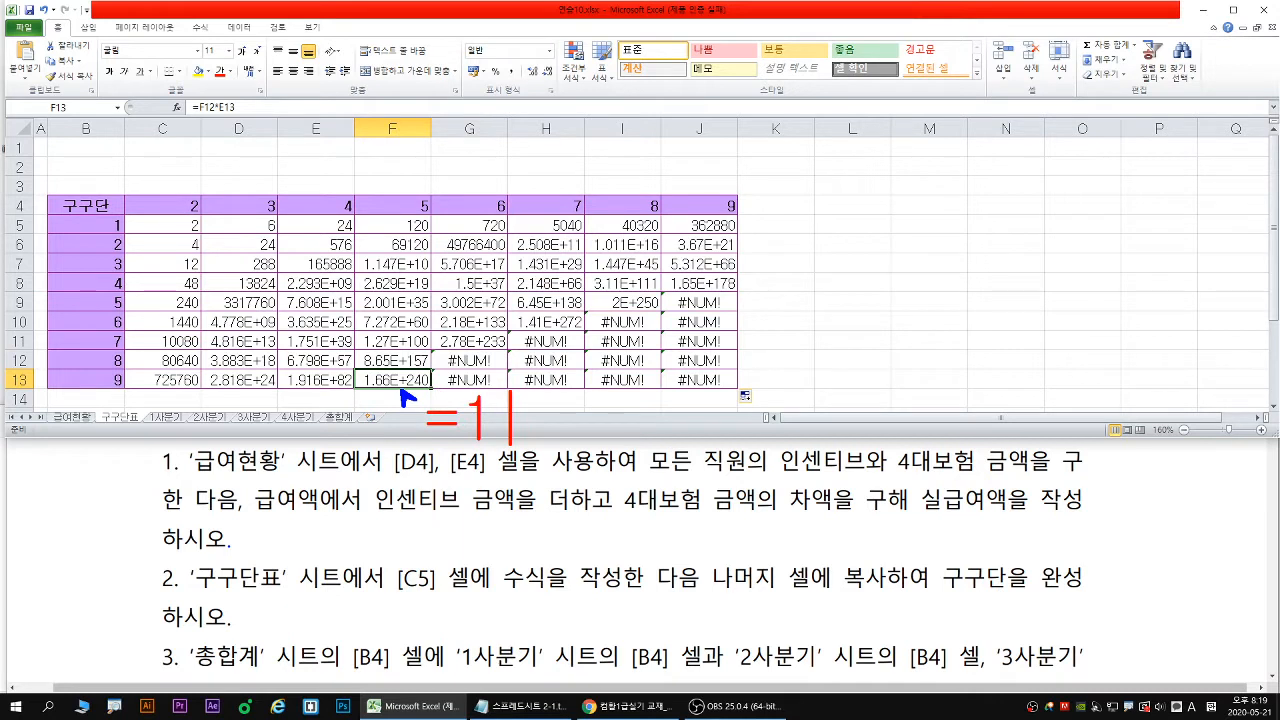
text(.66 )
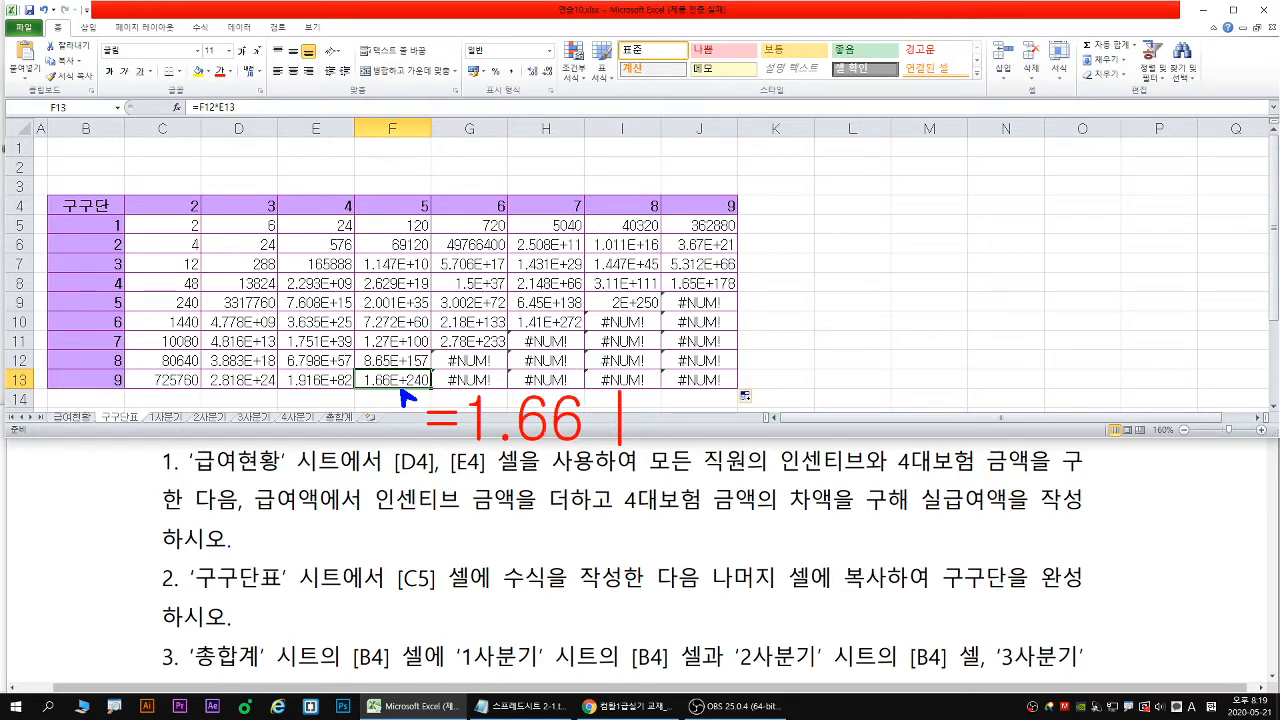
text(* 1)
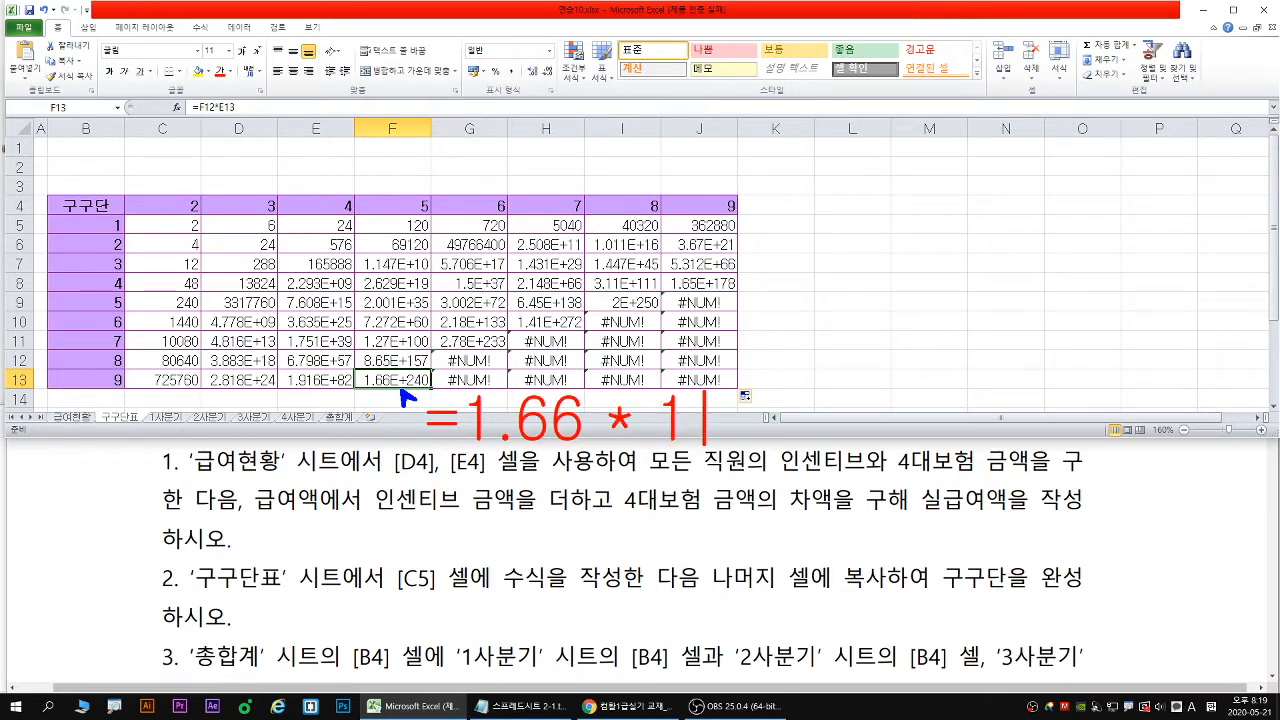
text(0^240)
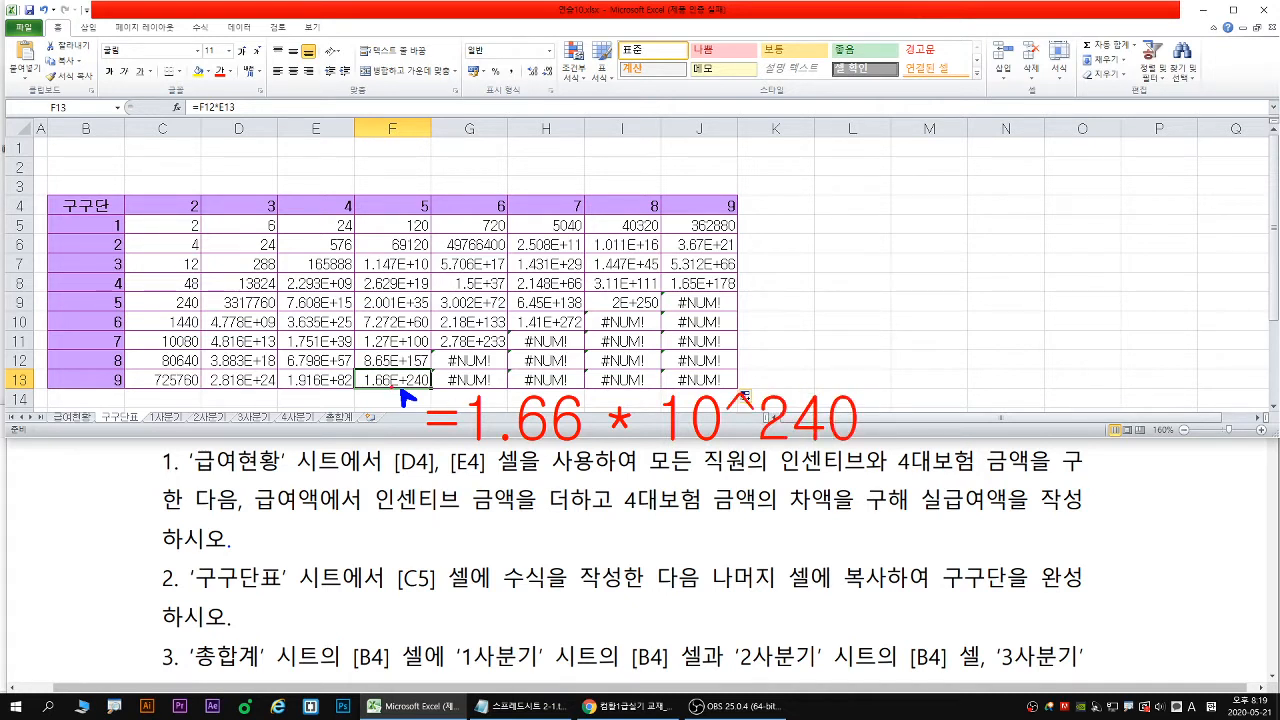
Check the error options of G12 and open its formula to examine and underline which cells it references
click(462, 361)
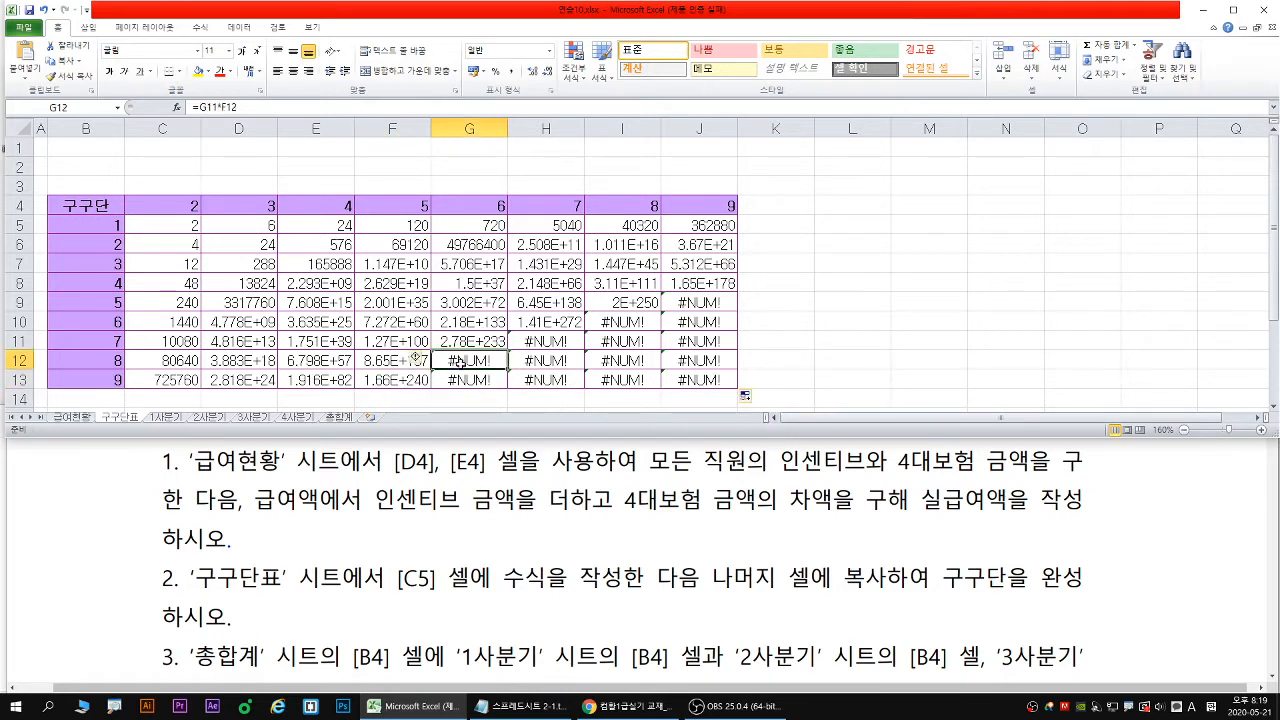
click(413, 363)
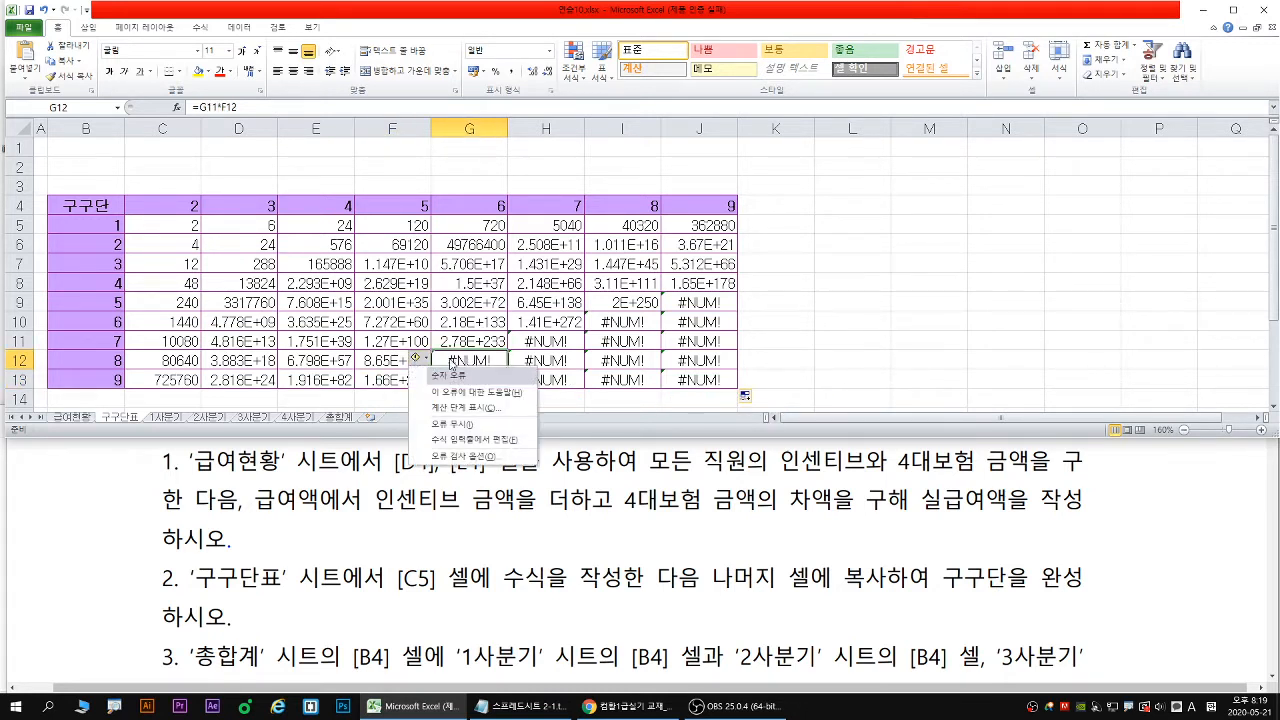
double_click(464, 362)
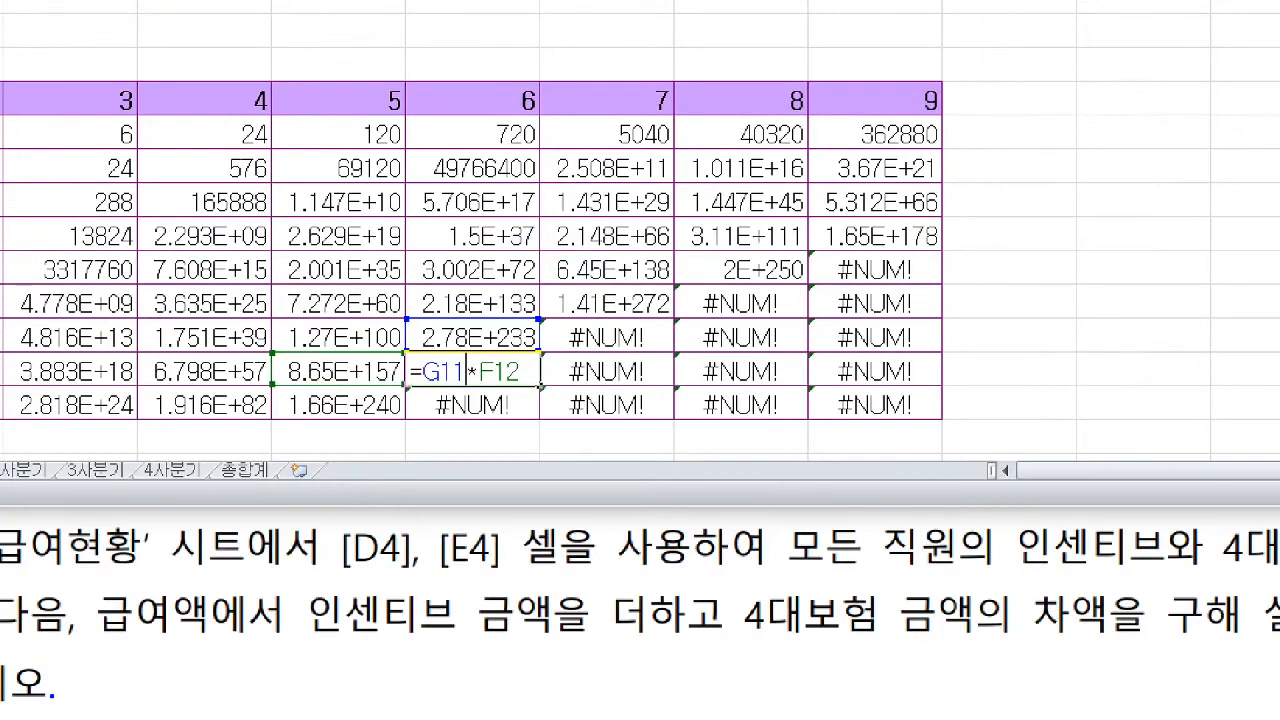
click(457, 351)
drag(408, 391, 588, 396)
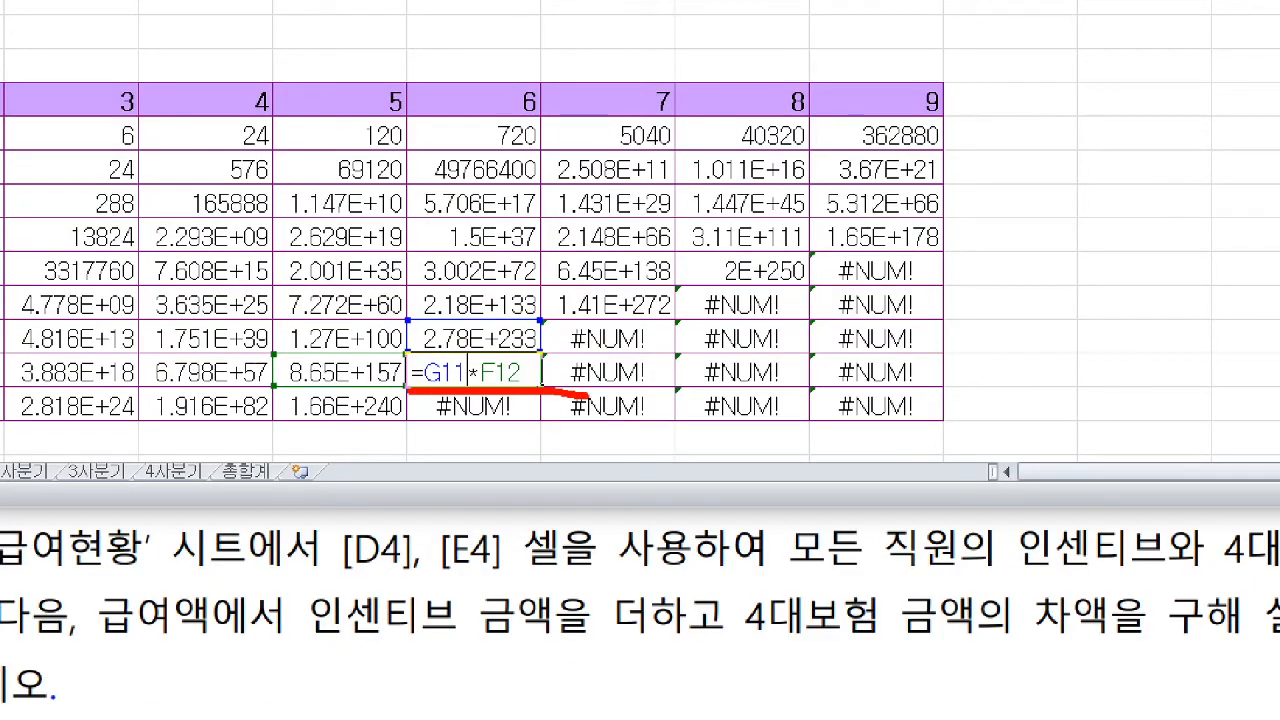
key(Escape)
key(Escape)
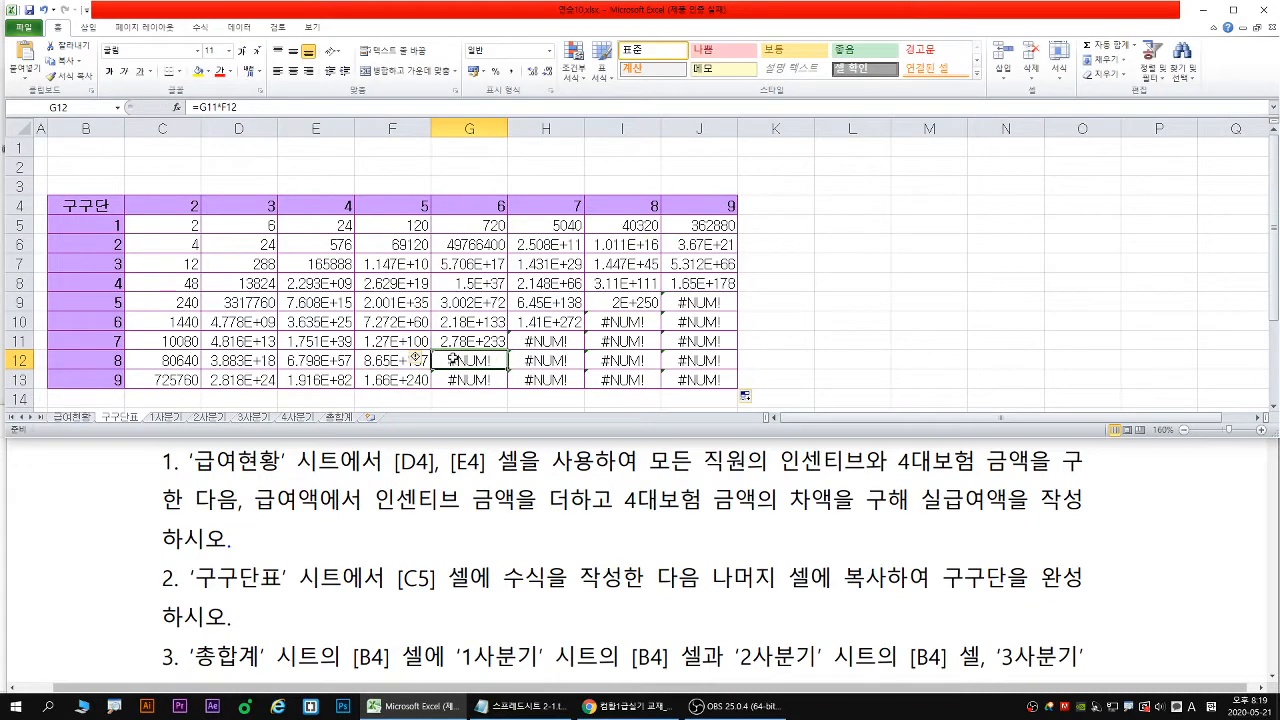
double_click(466, 364)
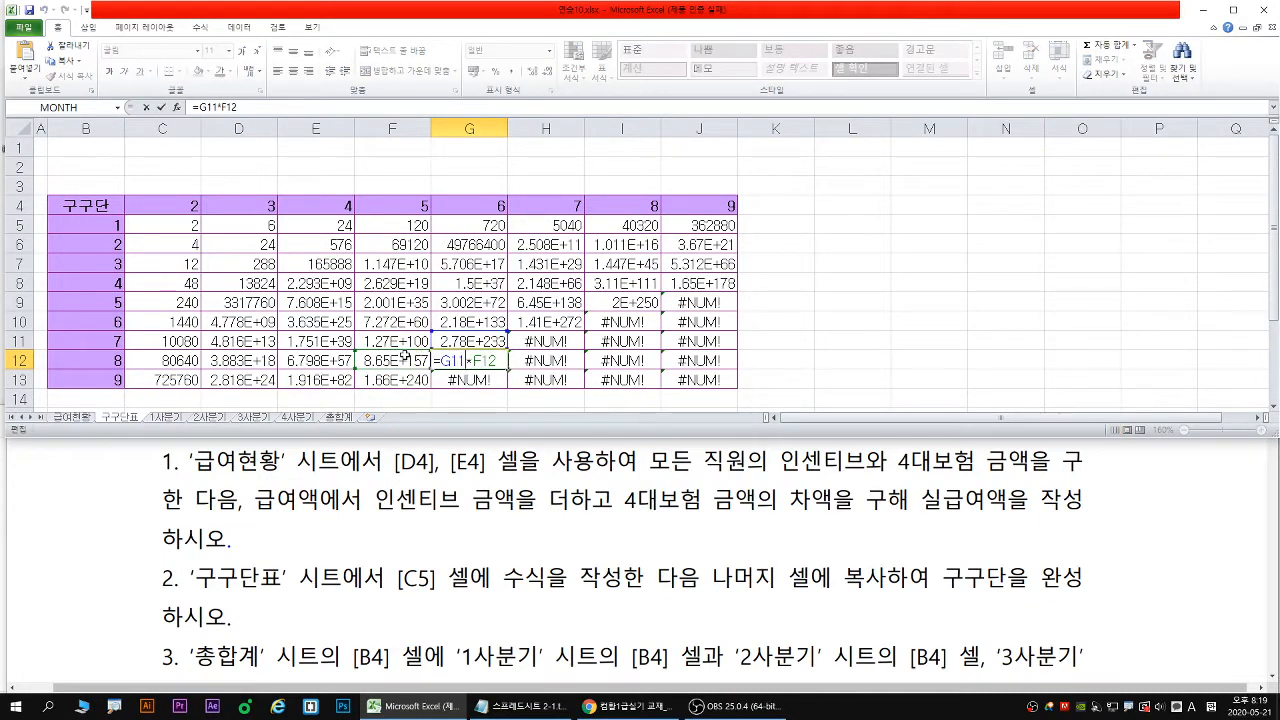
key(Escape)
Open the formula in C5 and mark its C4 and B5 references
double_click(153, 228)
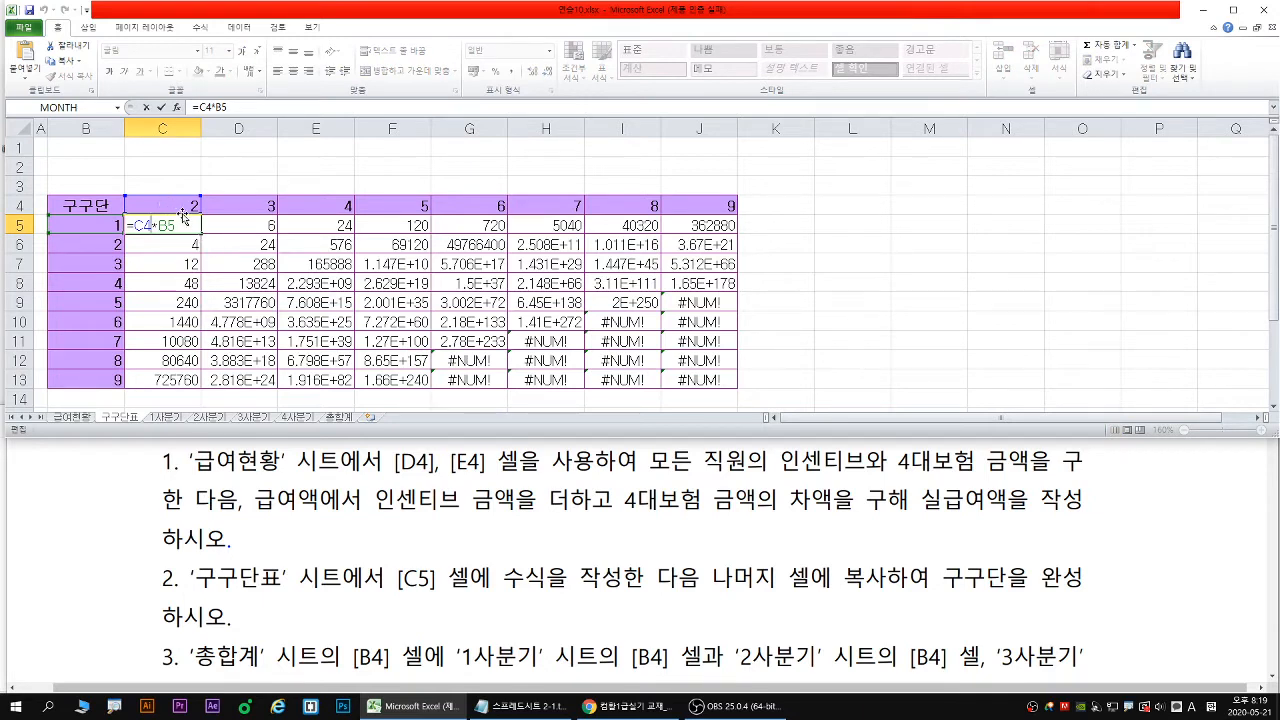
key(Escape)
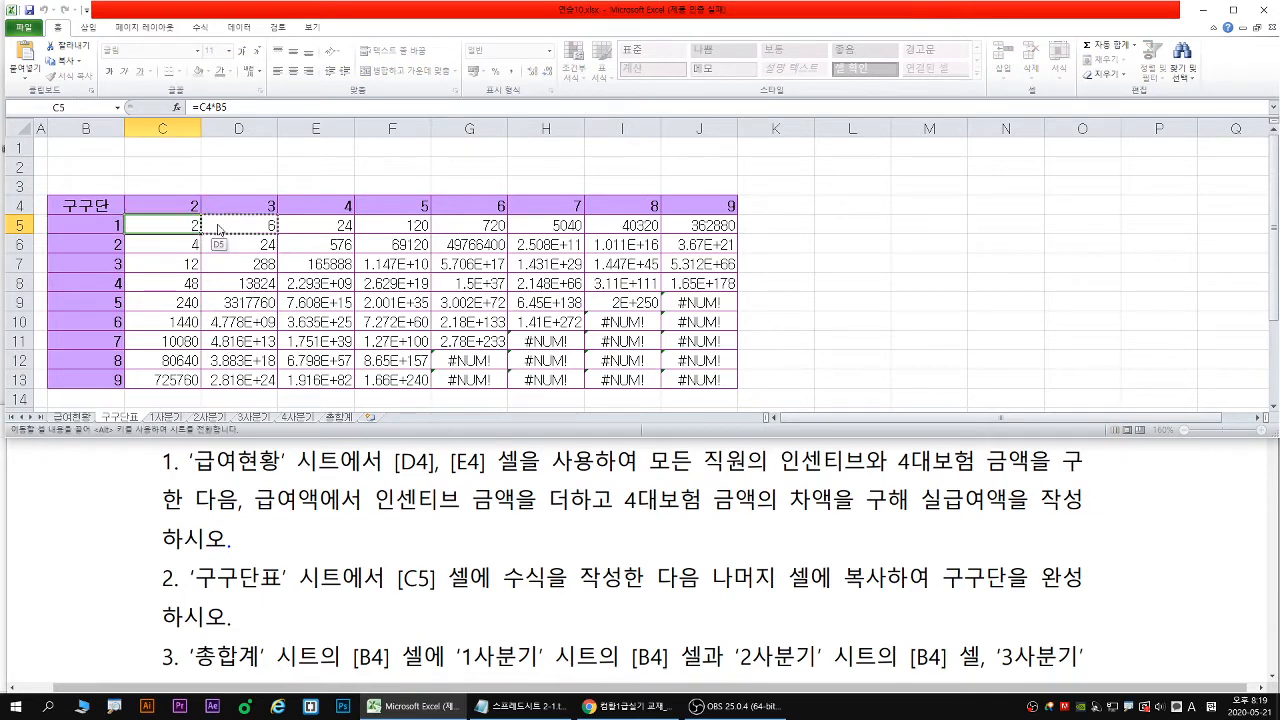
double_click(178, 226)
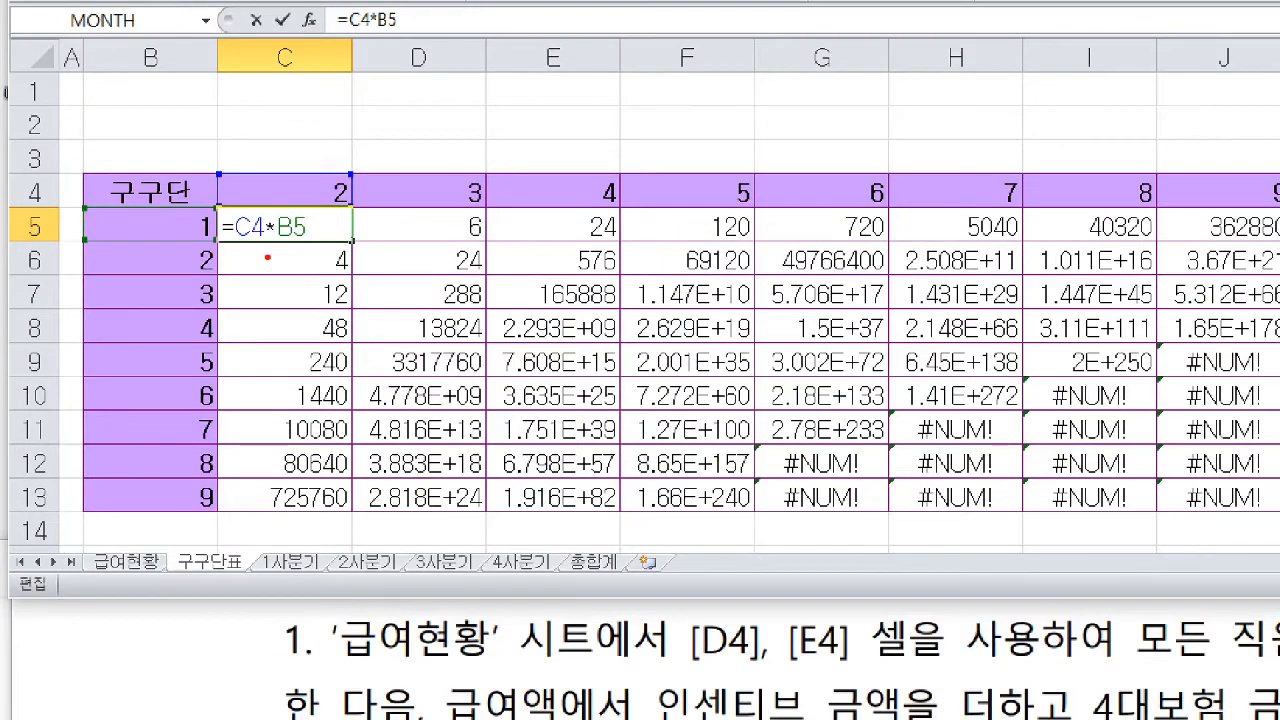
mouse_move(268, 262)
mouse_down()
mouse_move(296, 244)
mouse_move(320, 262)
mouse_up()
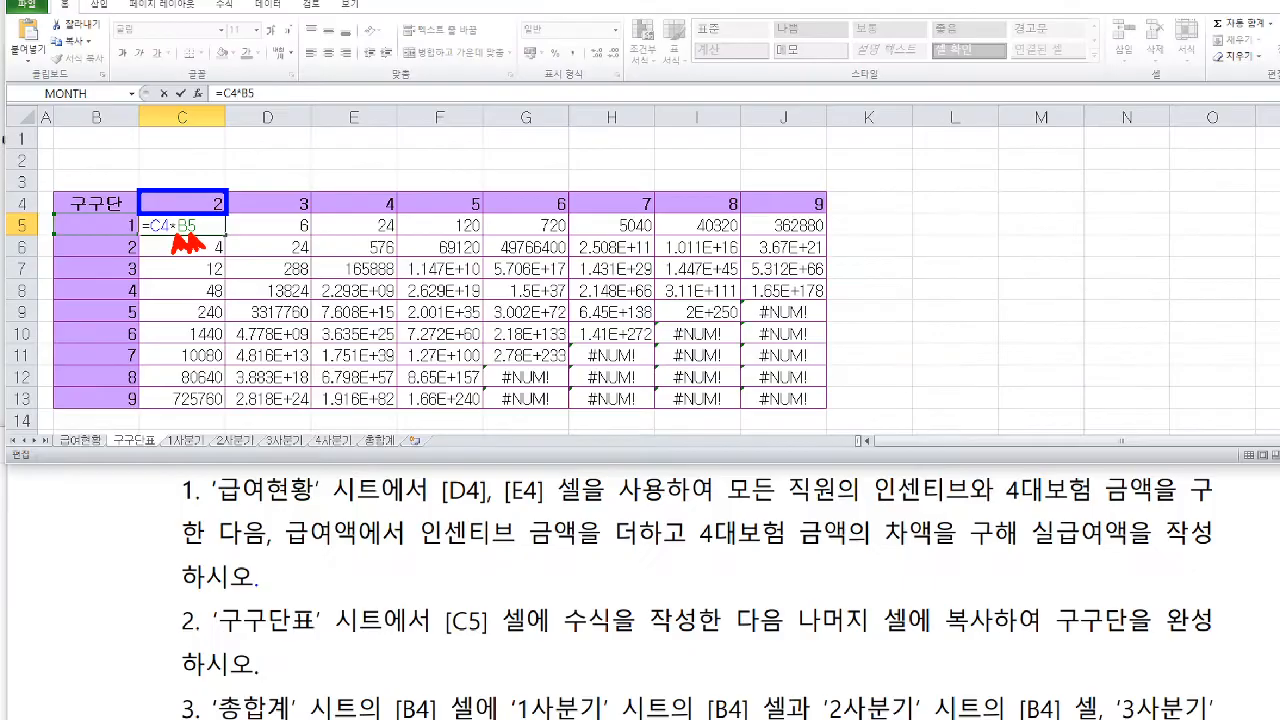
Make the C4 reference in C5 absolute, giving =$C$4*B5, and fill the formula through J13
key(F4)
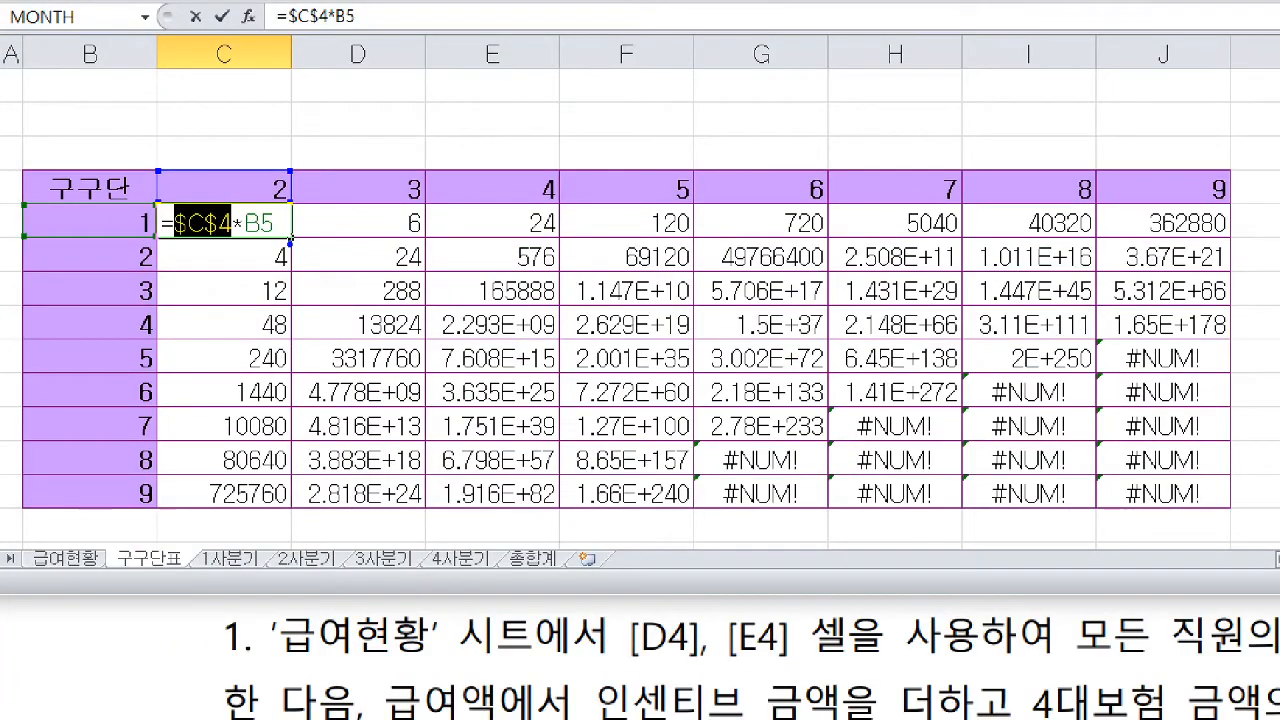
mouse_move(290, 244)
mouse_down()
mouse_move(300, 450)
mouse_move(280, 480)
mouse_move(318, 458)
mouse_up()
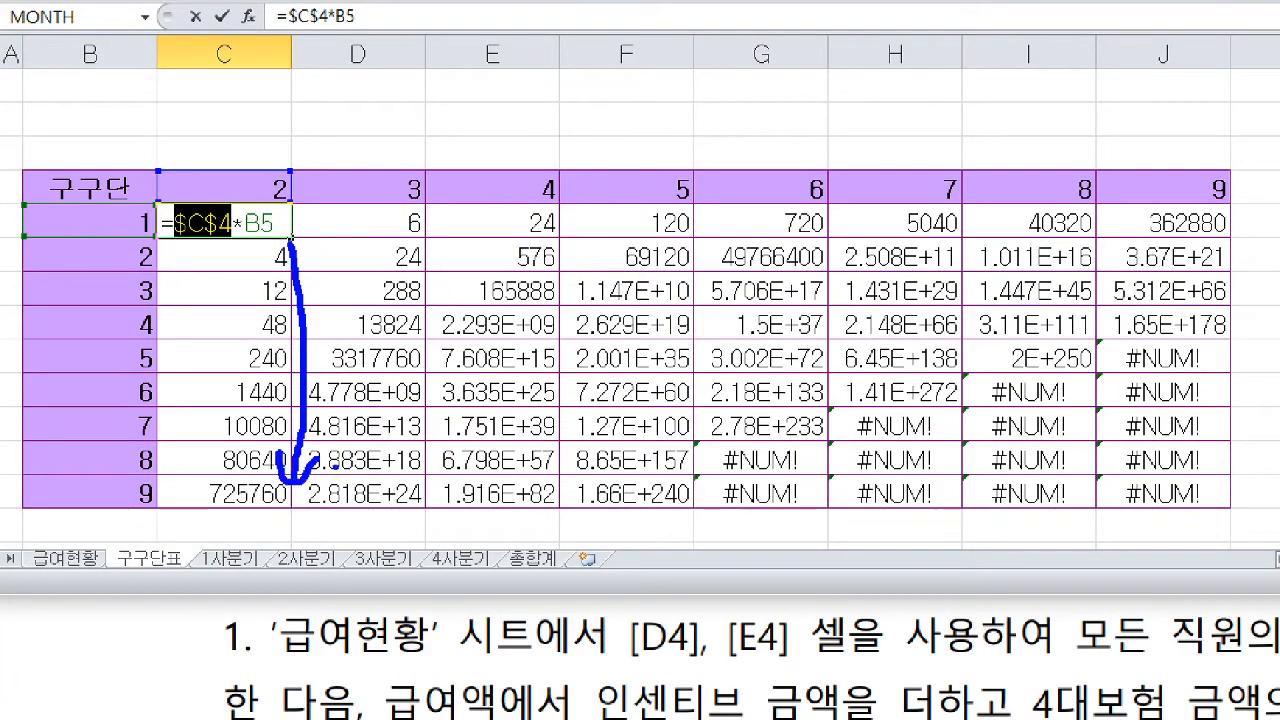
mouse_move(328, 505)
mouse_down()
mouse_move(945, 498)
mouse_move(918, 535)
mouse_up()
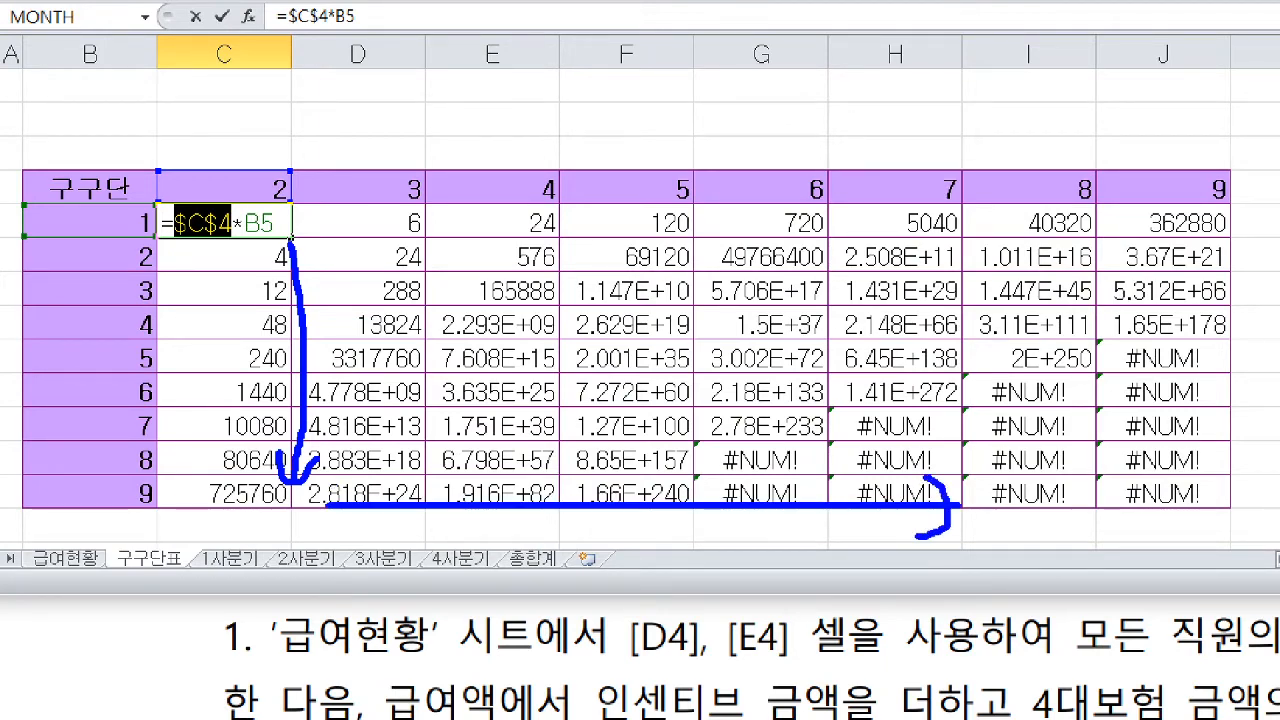
key(Return)
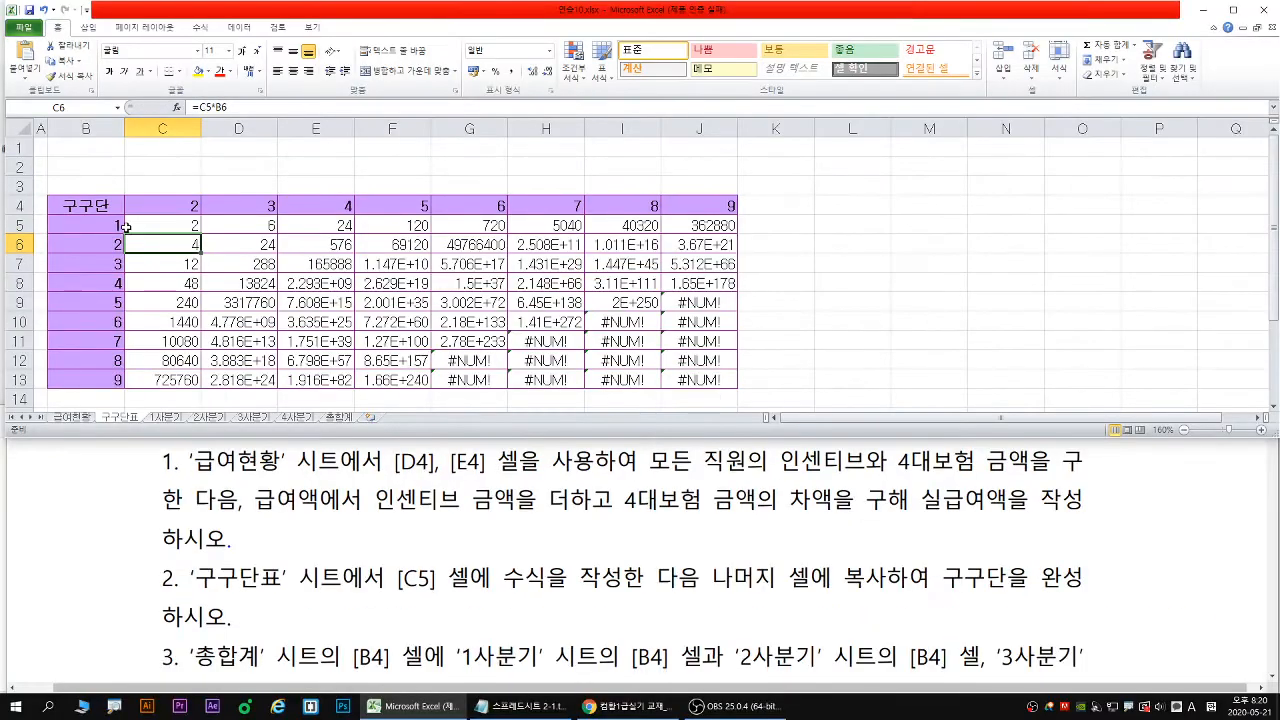
click(190, 231)
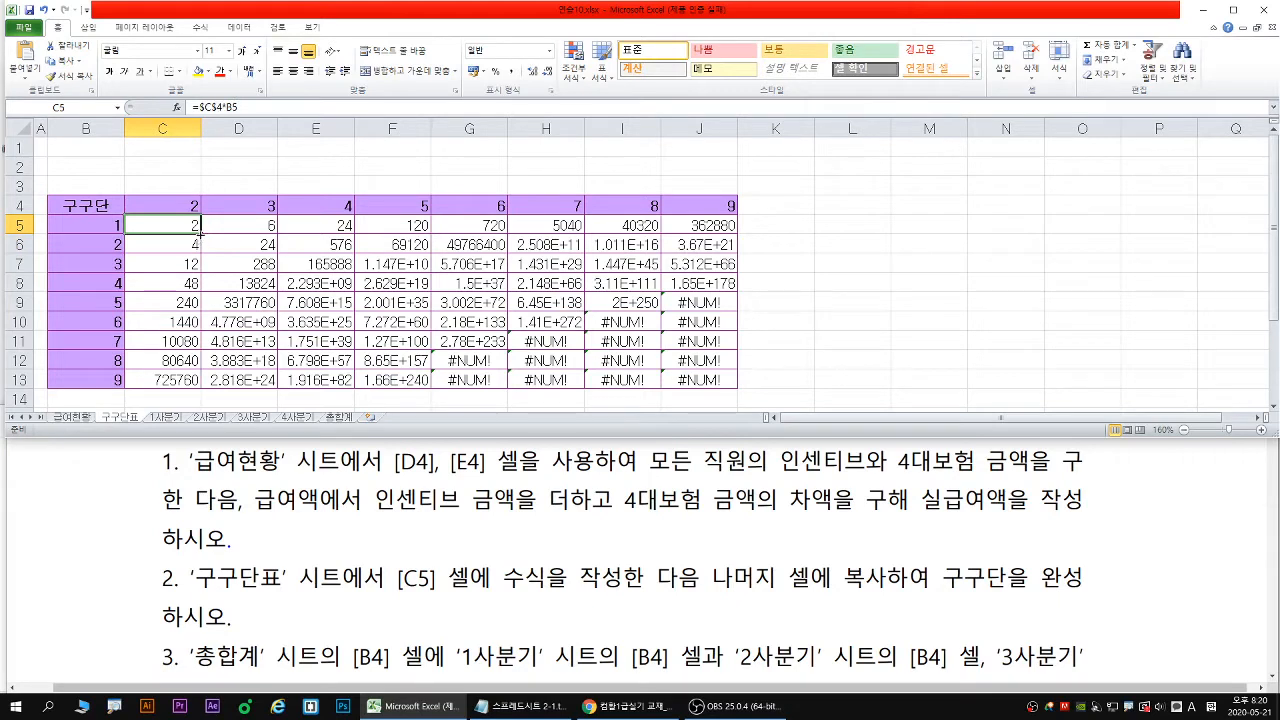
drag(201, 234, 728, 400)
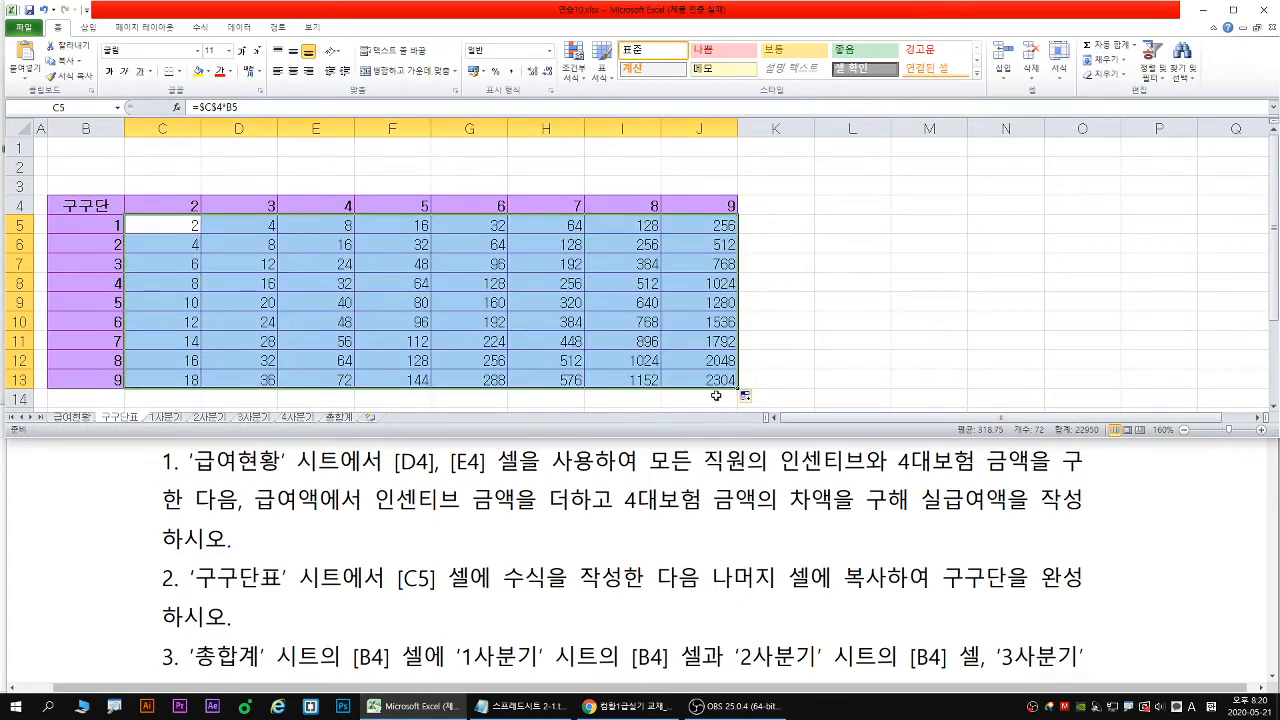
Open the formula in J13 to check which cells it references, then select C5 again
double_click(700, 381)
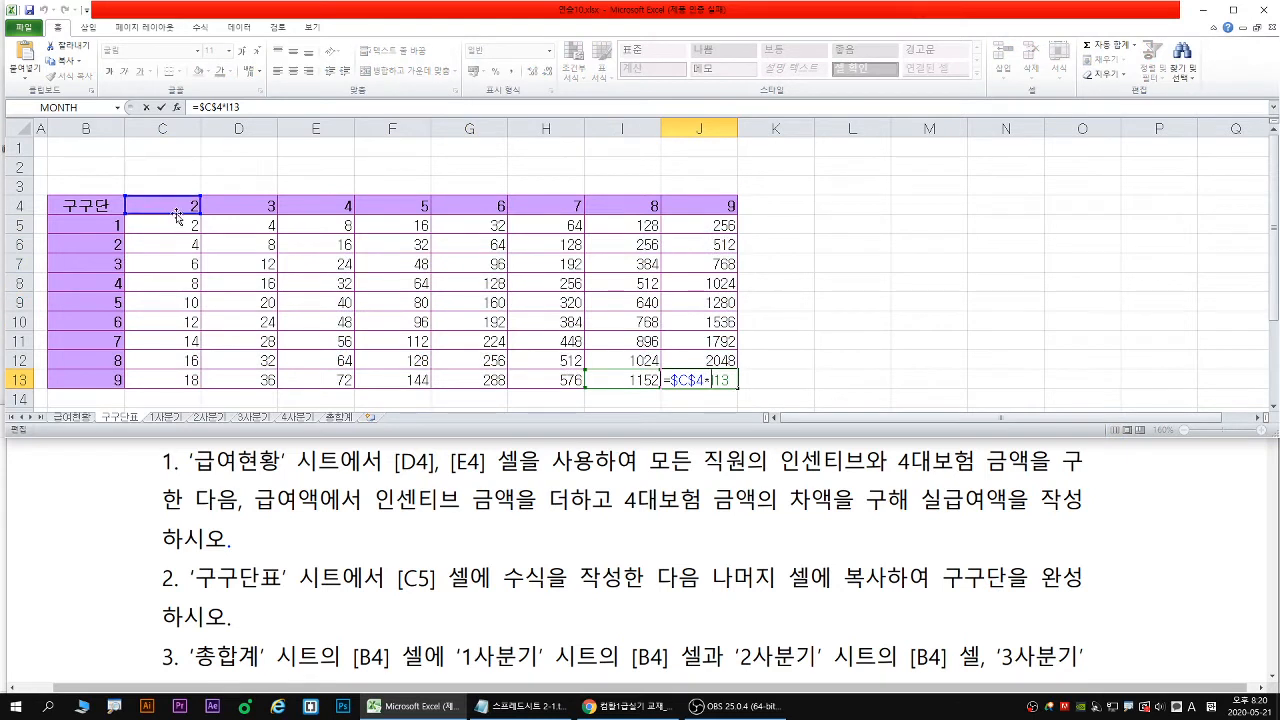
mouse_move(170, 203)
mouse_down()
mouse_move(176, 215)
mouse_move(304, 215)
mouse_move(175, 205)
mouse_up()
key(Escape)
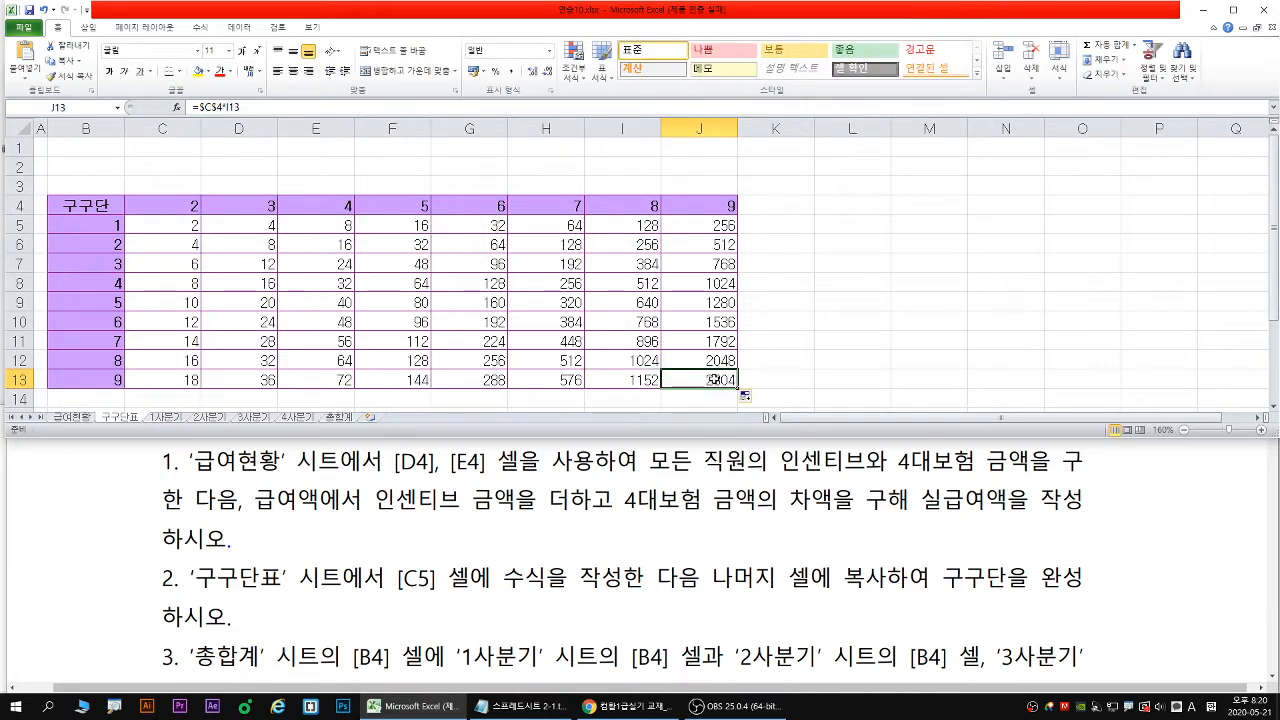
double_click(711, 380)
key(Escape)
click(174, 225)
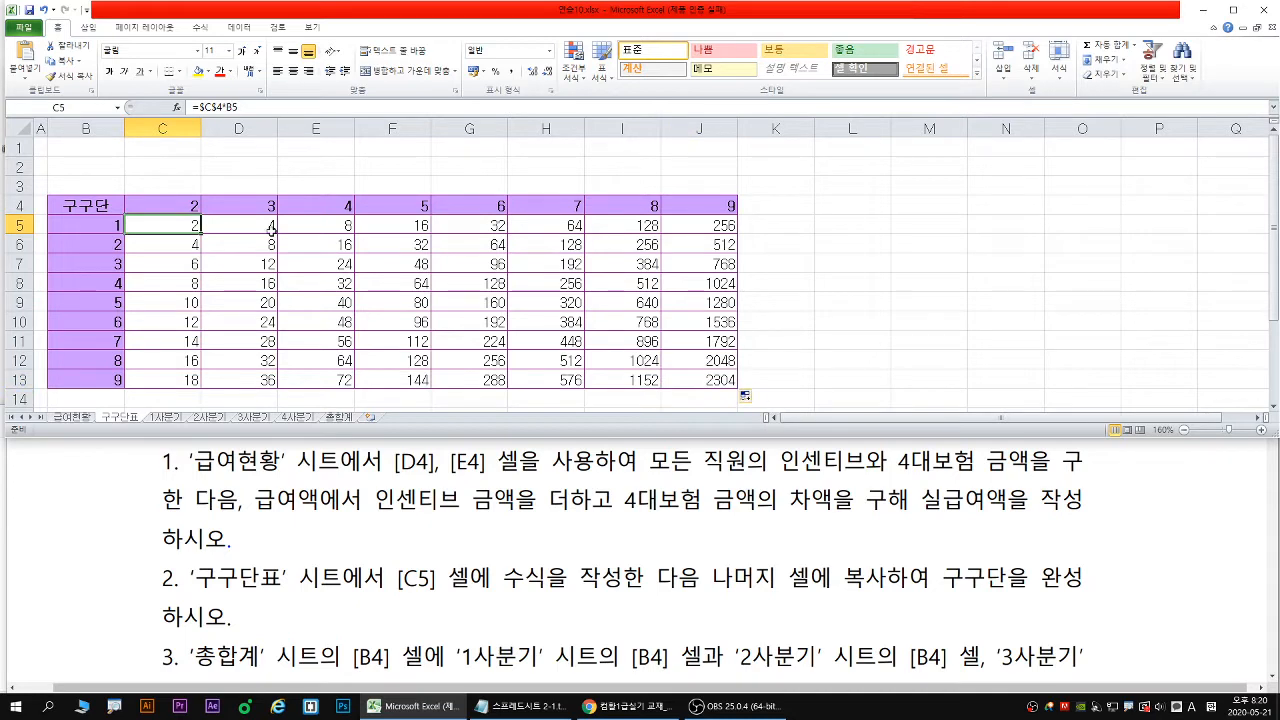
With C5 open for review, switch to the Notepad notes, underline the mixed-reference example =$g4+f$4, and return to C5 in Excel
double_click(150, 228)
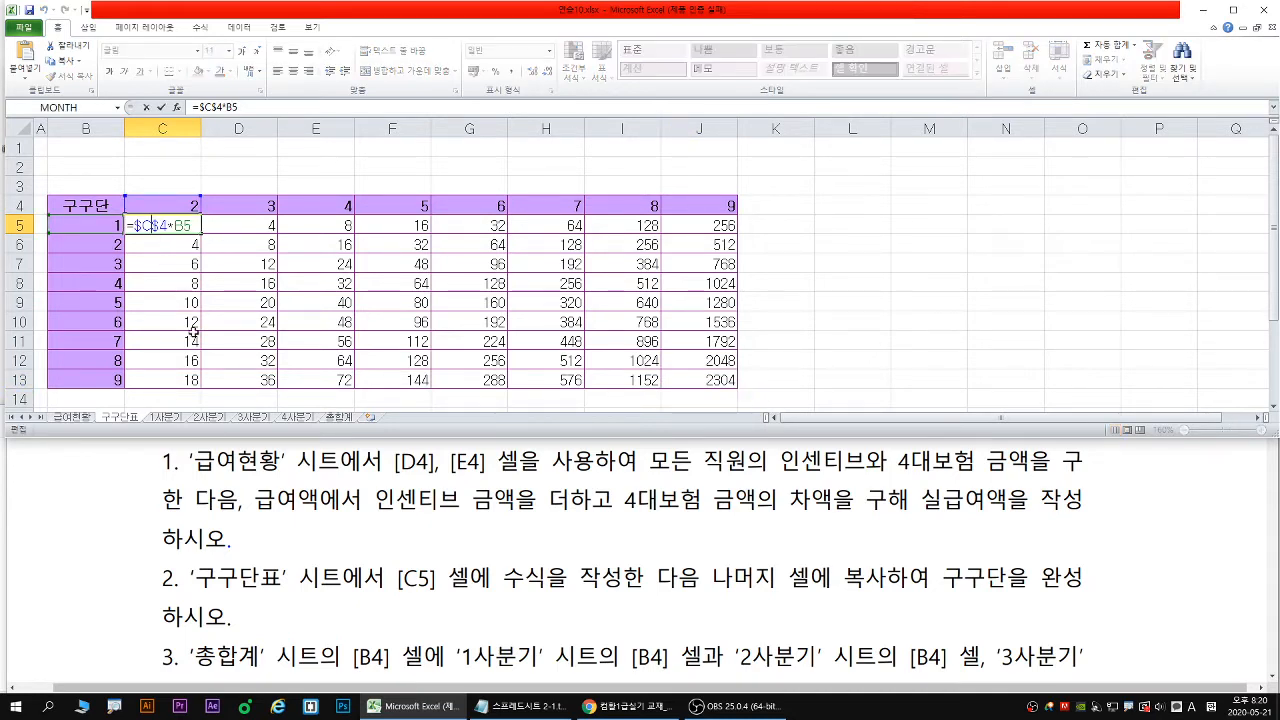
click(503, 707)
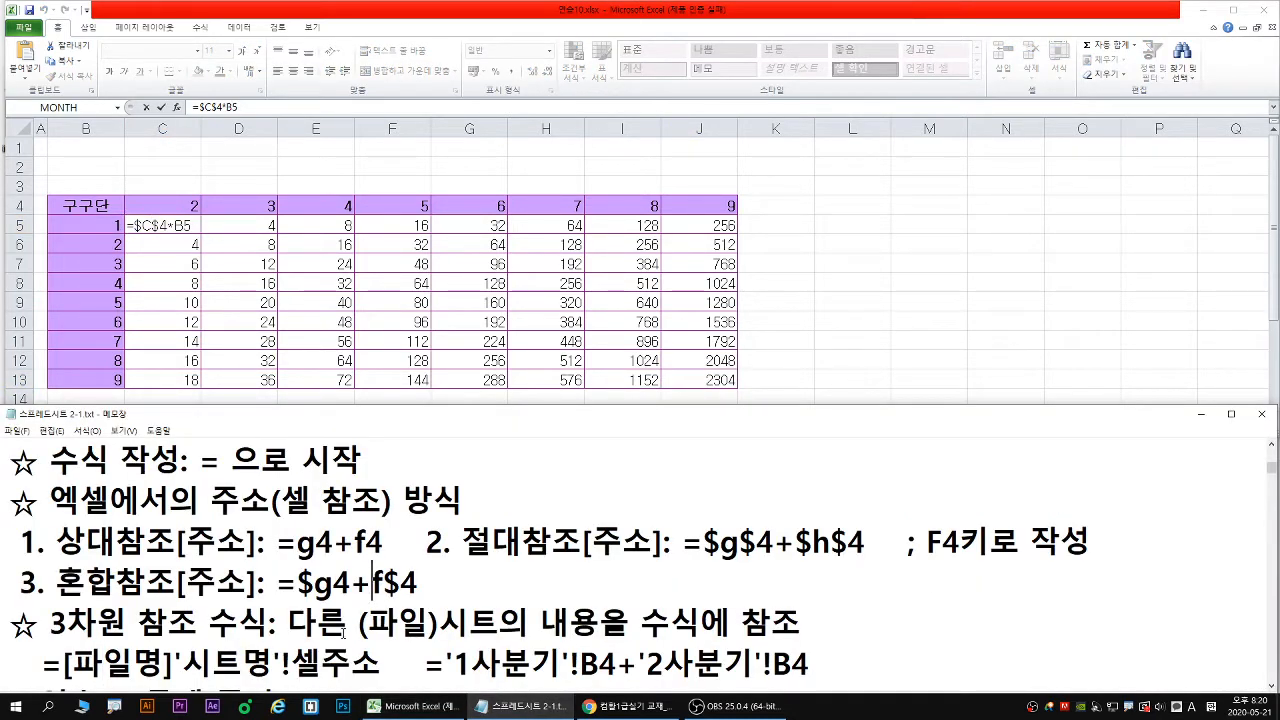
drag(301, 604, 418, 600)
key(Escape)
click(160, 226)
key(Escape)
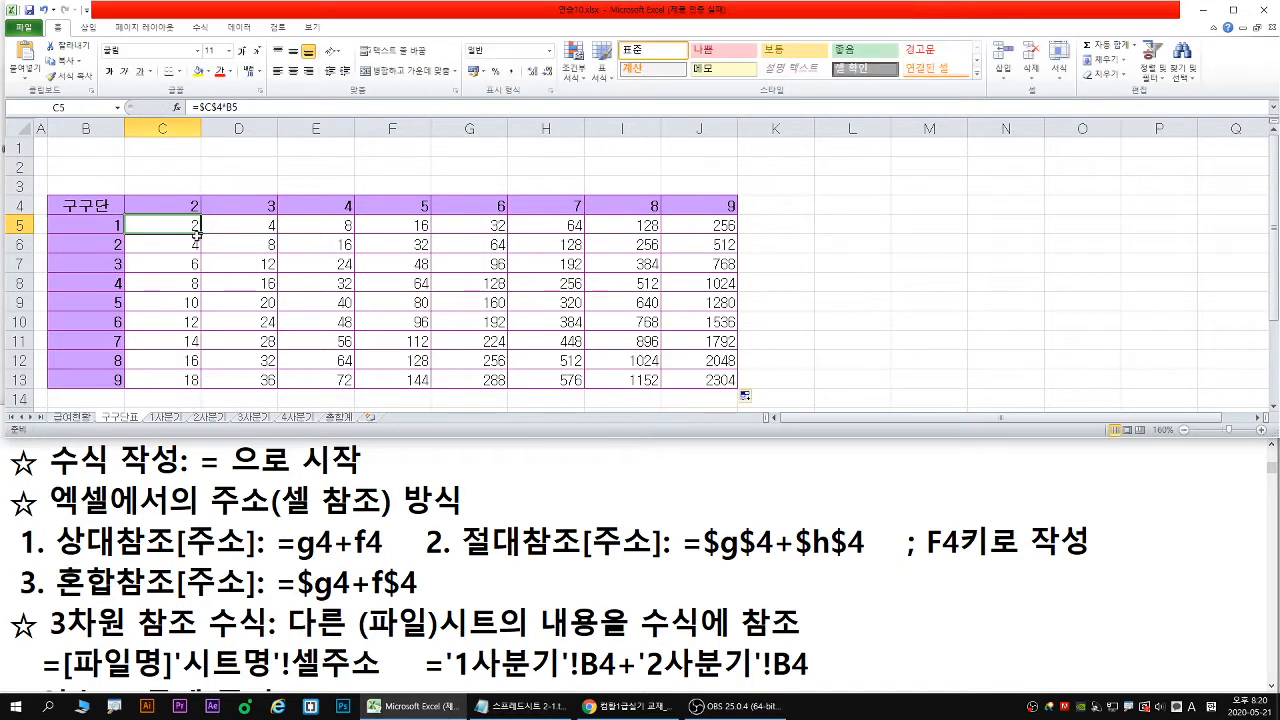
Mark with arrows the fill directions from C5 down to C13 and across to J13, and clear the markings
mouse_move(201, 236)
mouse_down()
mouse_move(201, 381)
mouse_move(220, 350)
mouse_move(742, 393)
mouse_up()
mouse_move(201, 234)
mouse_down()
mouse_move(202, 388)
mouse_move(222, 356)
mouse_up()
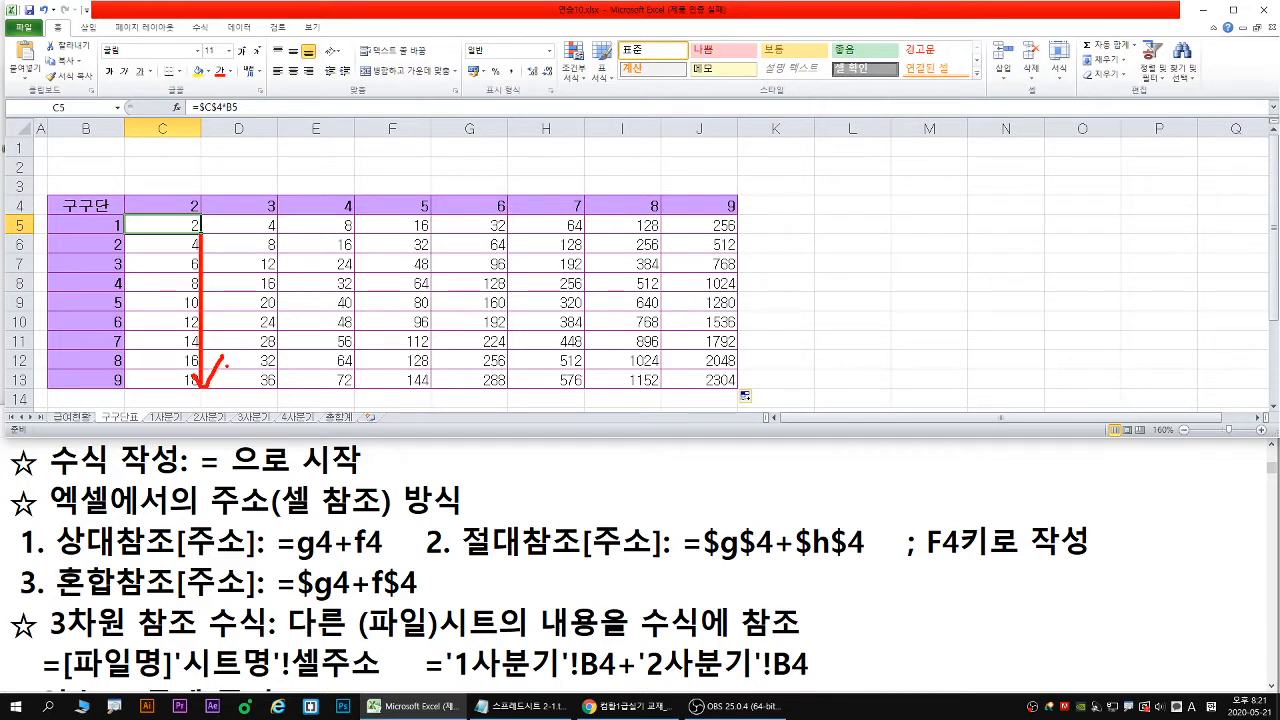
drag(220, 389, 740, 394)
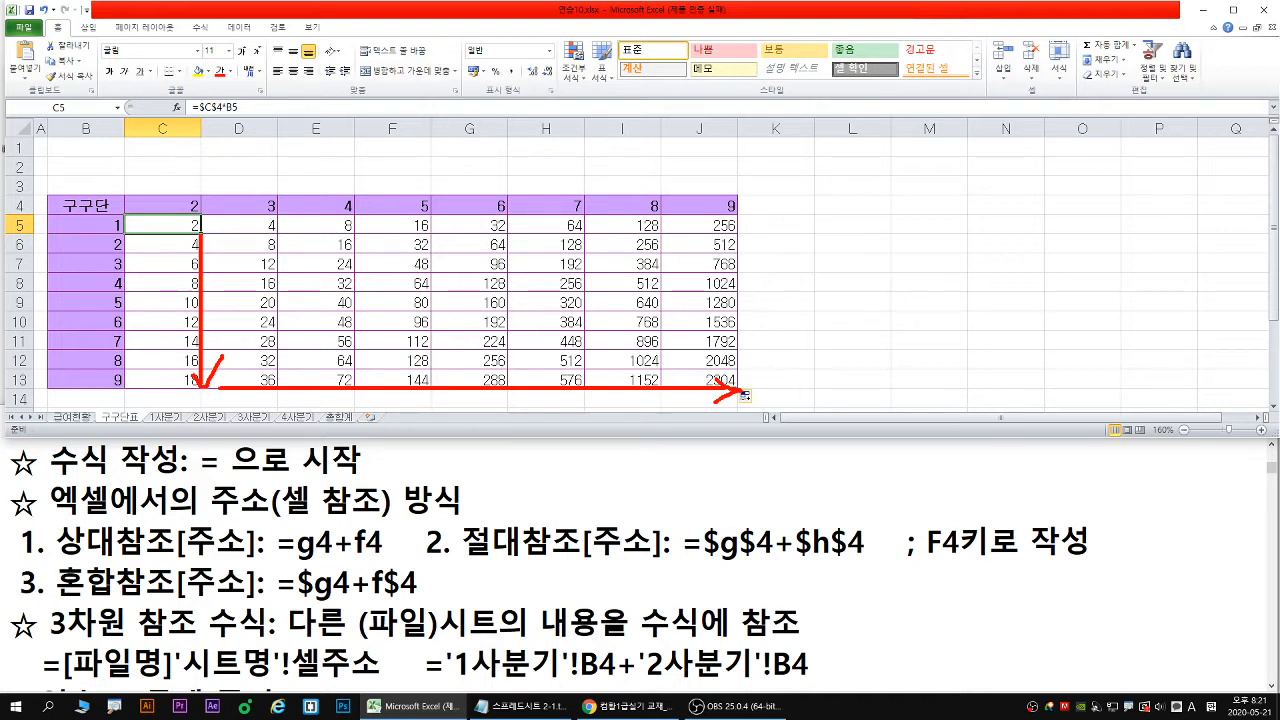
key(Escape)
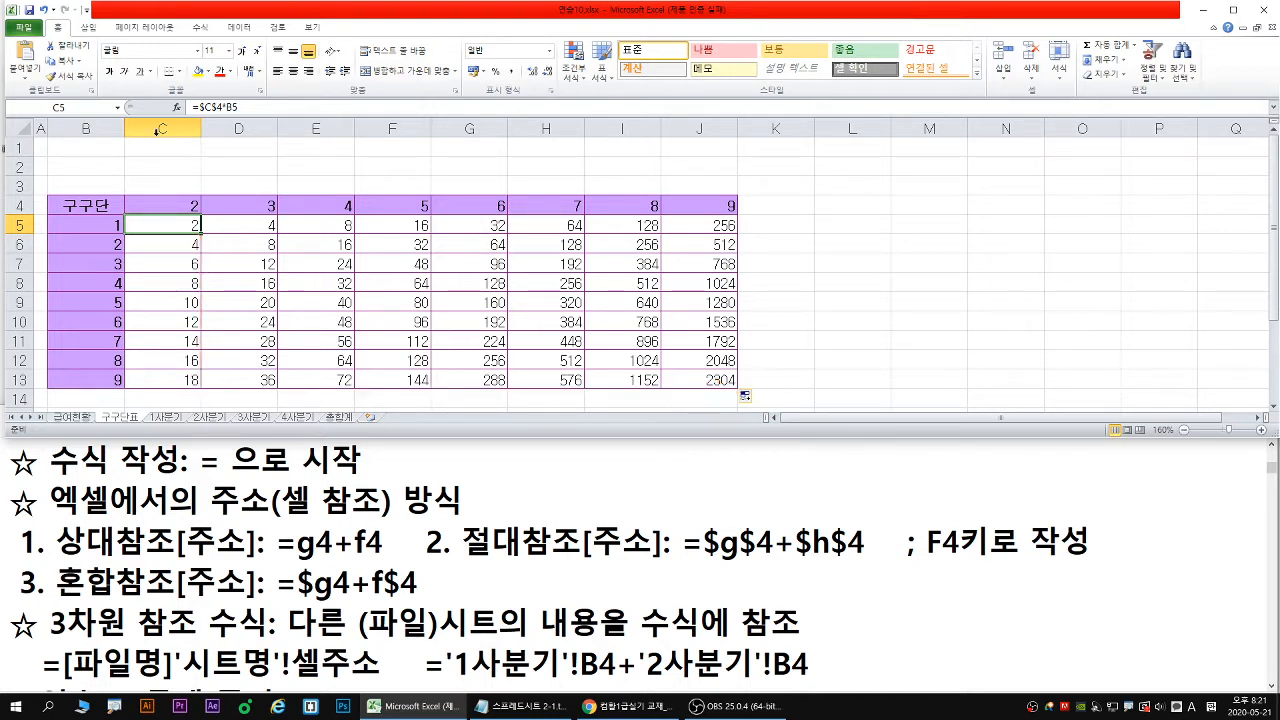
Change the $C$4 reference in C5's formula to the row-locked mixed reference C$4
double_click(167, 235)
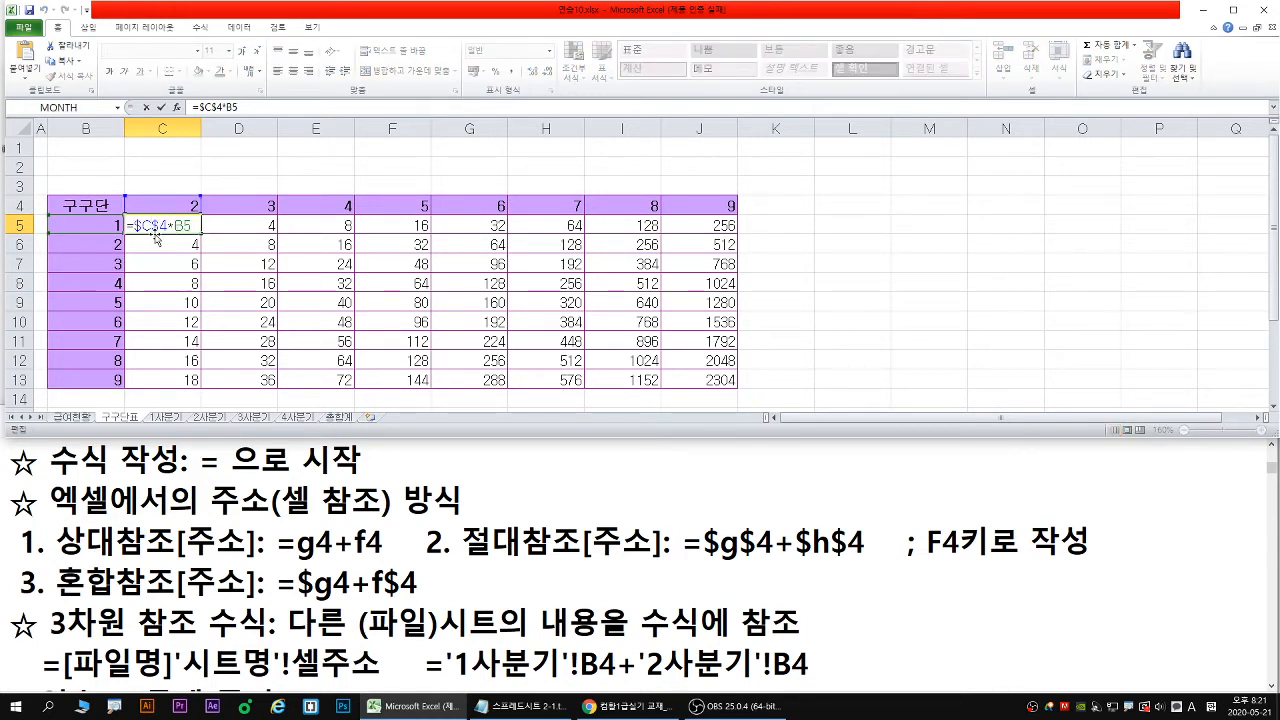
key(F4)
key(F4)
key(F4)
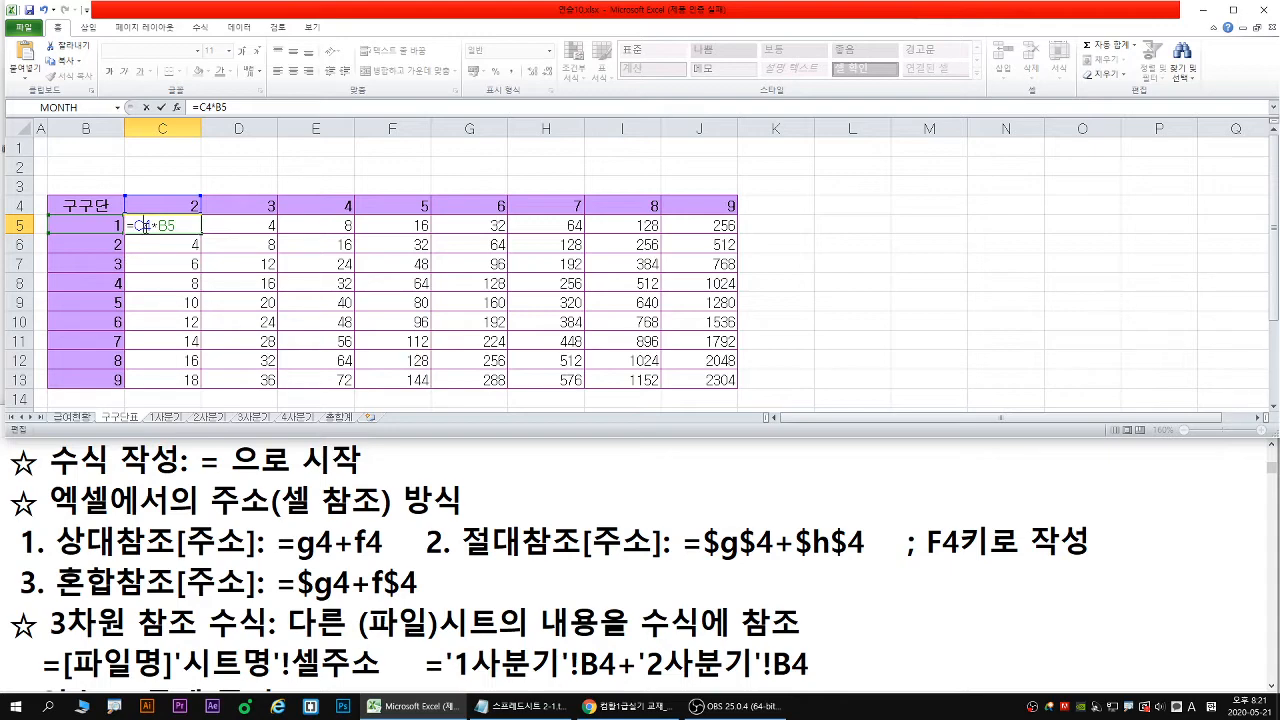
double_click(145, 226)
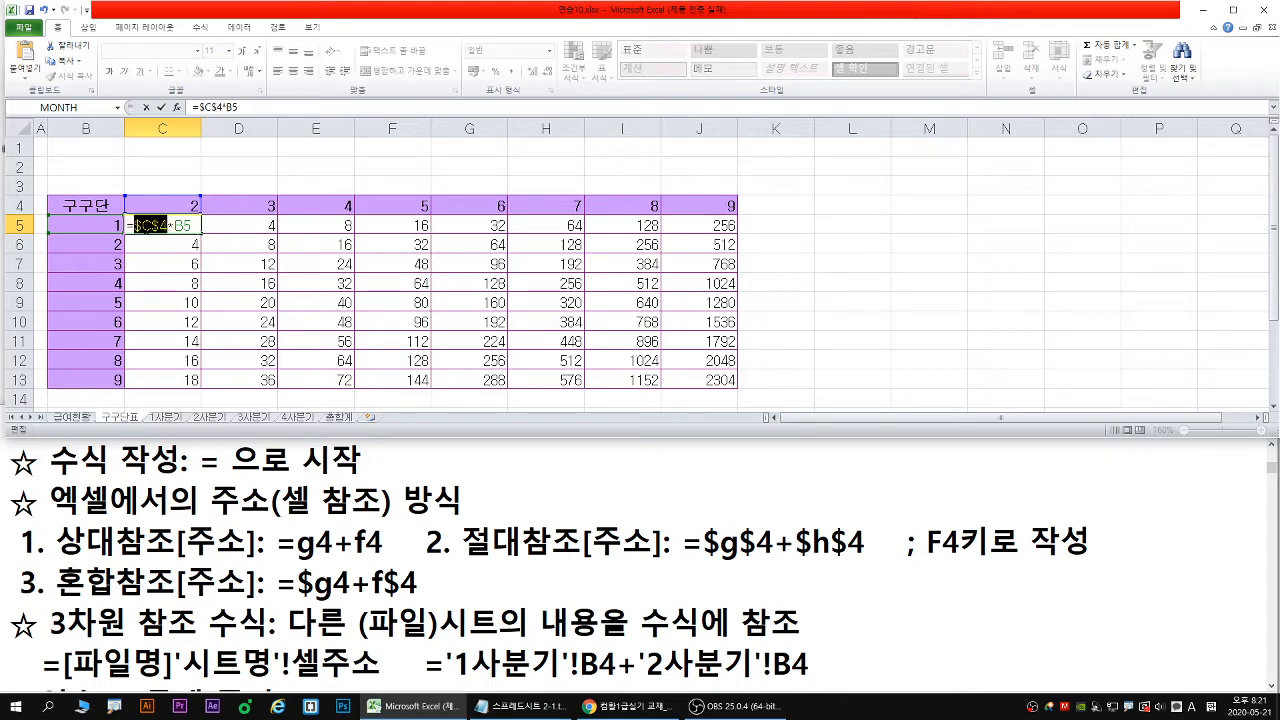
key(F4)
key(F4)
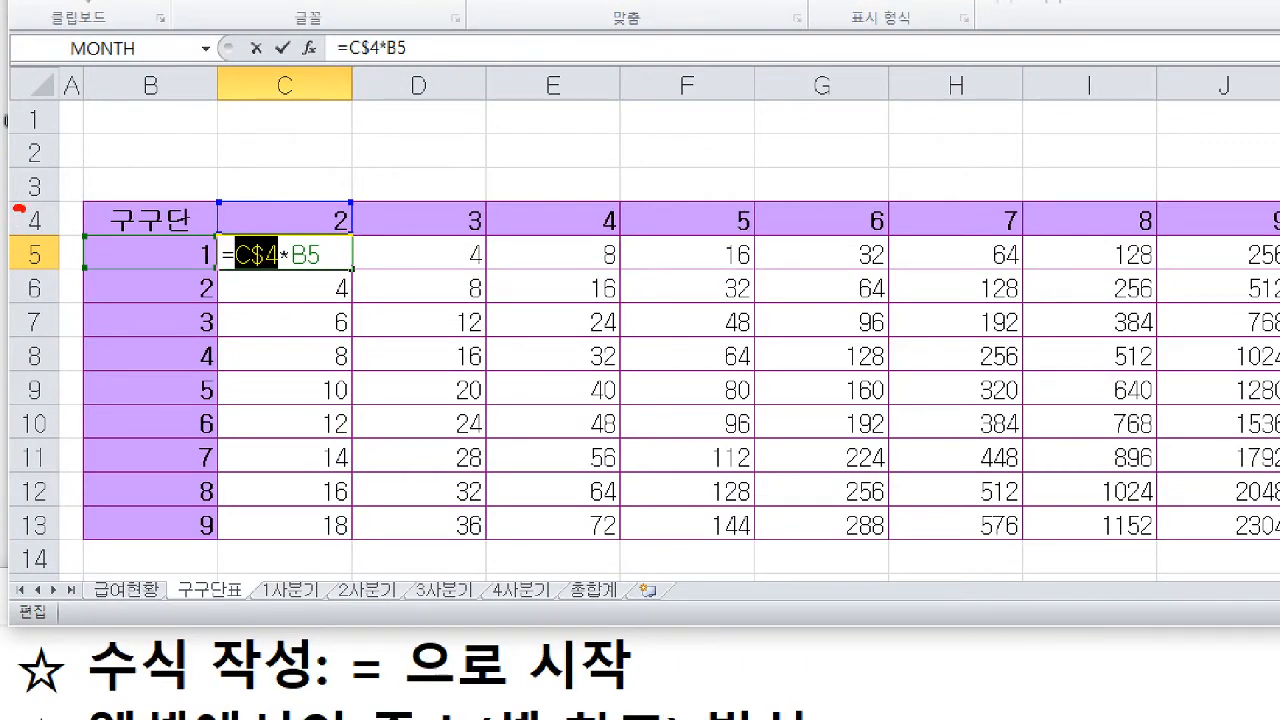
Box row 4 and cell C4 with the screen pen, and cross out the reference's downward movement
mouse_move(16, 209)
mouse_down()
mouse_move(24, 229)
mouse_move(10, 234)
mouse_move(1215, 237)
mouse_move(1171, 240)
mouse_up()
key(g)
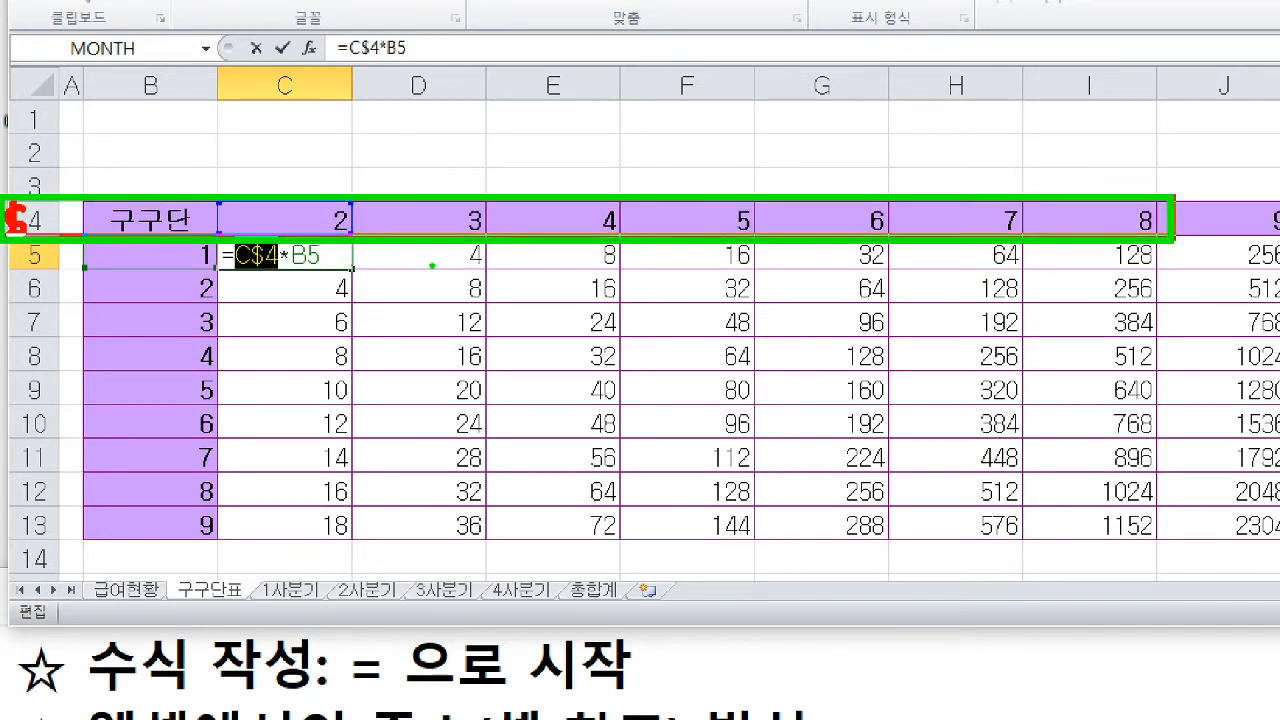
key(e)
key(r)
mouse_move(356, 273)
mouse_down()
mouse_move(360, 300)
mouse_move(381, 291)
mouse_up()
key(b)
mouse_move(218, 199)
mouse_down()
mouse_move(356, 238)
mouse_move(322, 256)
mouse_move(313, 247)
mouse_move(338, 248)
mouse_up()
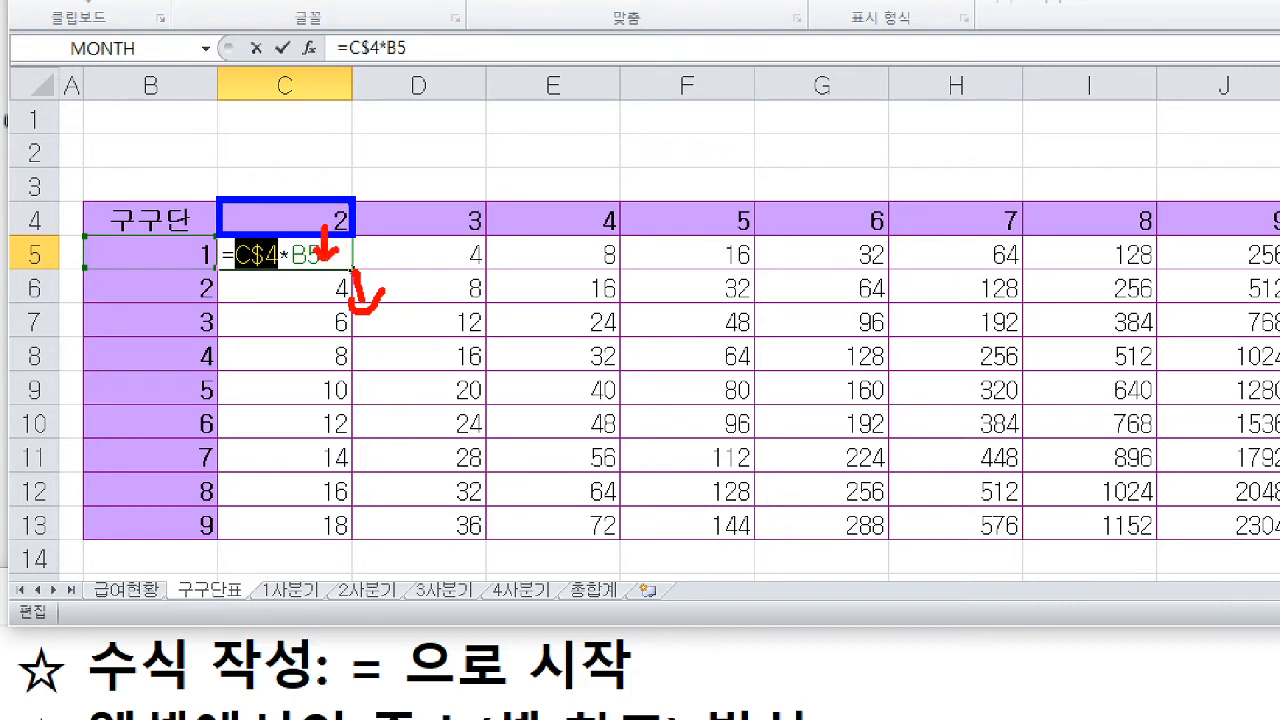
mouse_move(326, 263)
mouse_down()
mouse_move(304, 254)
mouse_move(318, 240)
mouse_move(307, 249)
mouse_move(426, 268)
mouse_move(421, 280)
mouse_up()
key(g)
key(r)
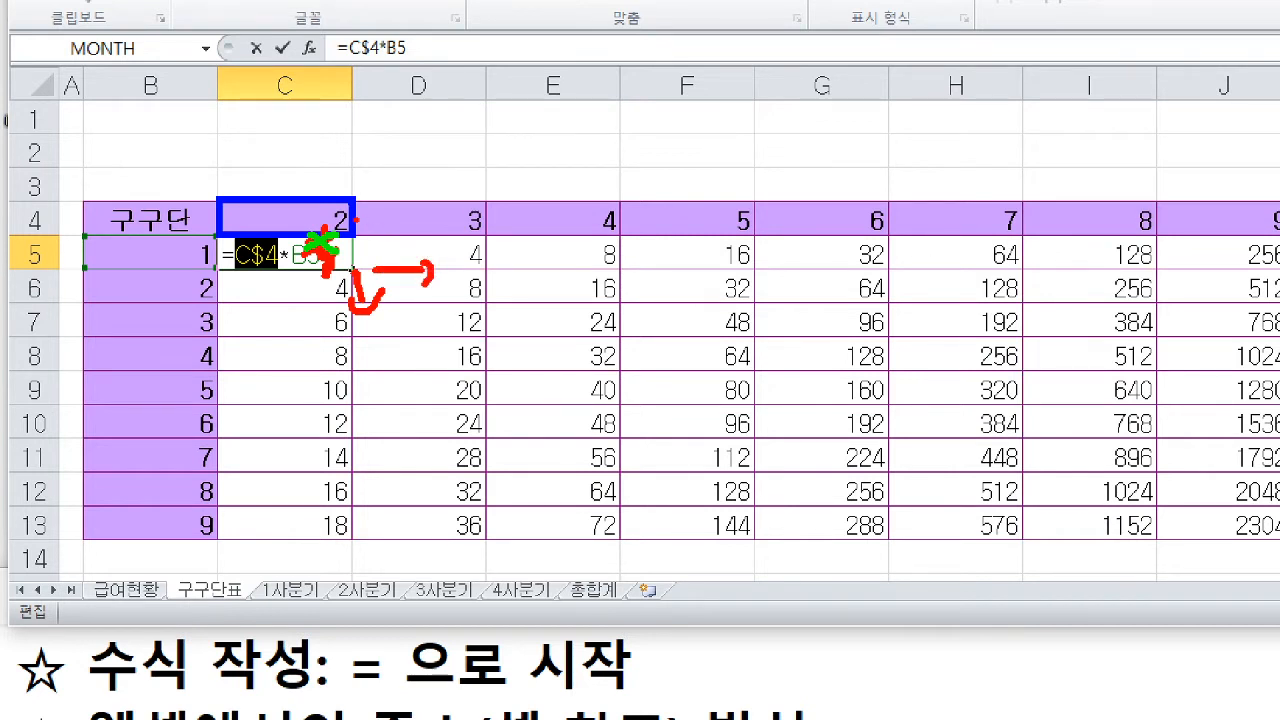
Draw arrows for the column shift from C to E, mark row 4 as fixed, and leave the annotation
mouse_move(355, 219)
mouse_down()
mouse_move(388, 205)
mouse_move(386, 226)
mouse_up()
mouse_move(505, 217)
mouse_down()
mouse_move(550, 205)
mouse_move(545, 232)
mouse_up()
mouse_move(505, 270)
mouse_down()
mouse_move(550, 266)
mouse_move(547, 292)
mouse_up()
mouse_move(334, 88)
mouse_down()
mouse_move(382, 90)
mouse_move(380, 102)
mouse_up()
drag(455, 87, 512, 102)
mouse_move(23, 210)
mouse_down()
mouse_move(8, 214)
mouse_move(13, 242)
mouse_move(55, 250)
mouse_move(66, 233)
mouse_up()
drag(28, 244, 62, 278)
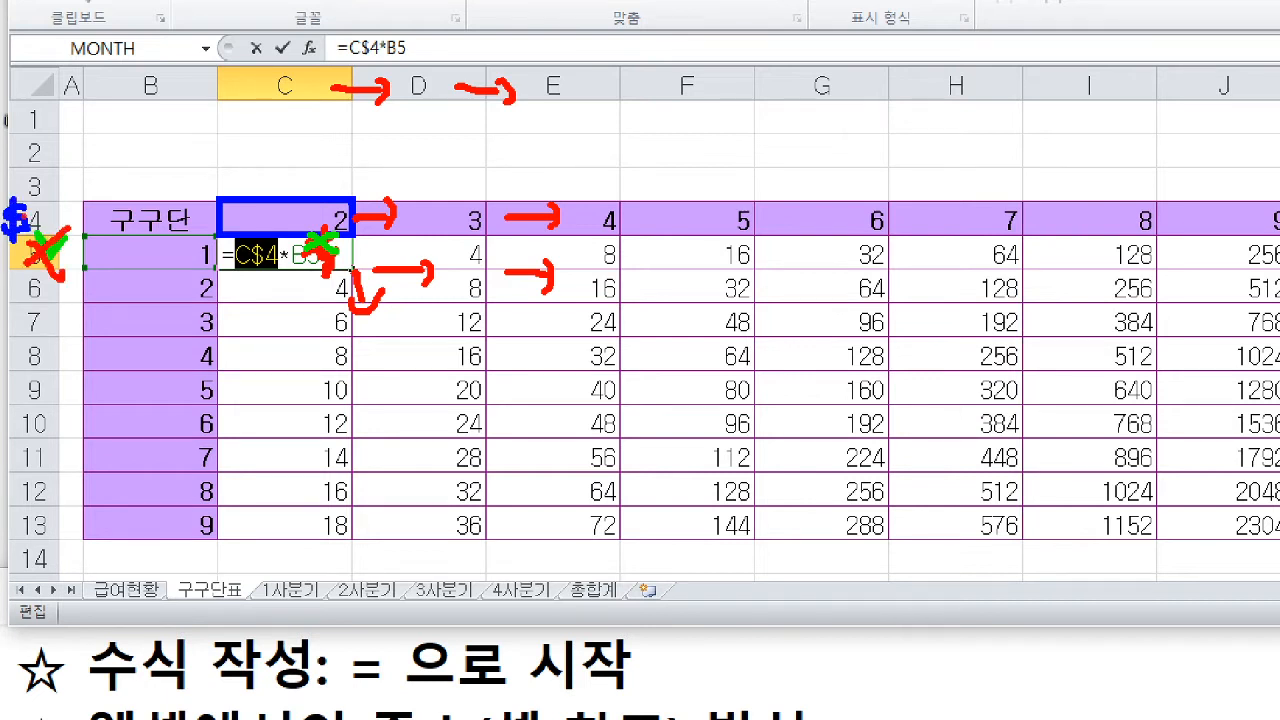
drag(4, 192, 1276, 240)
key(o)
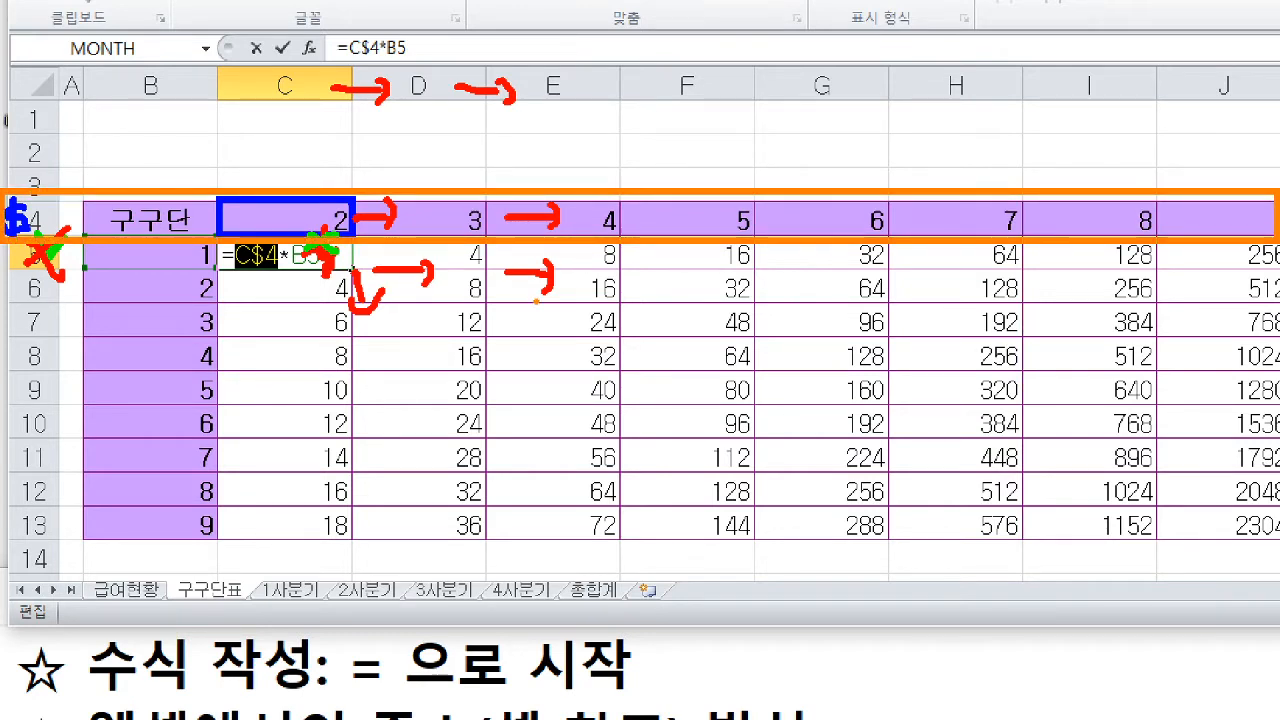
key(Escape)
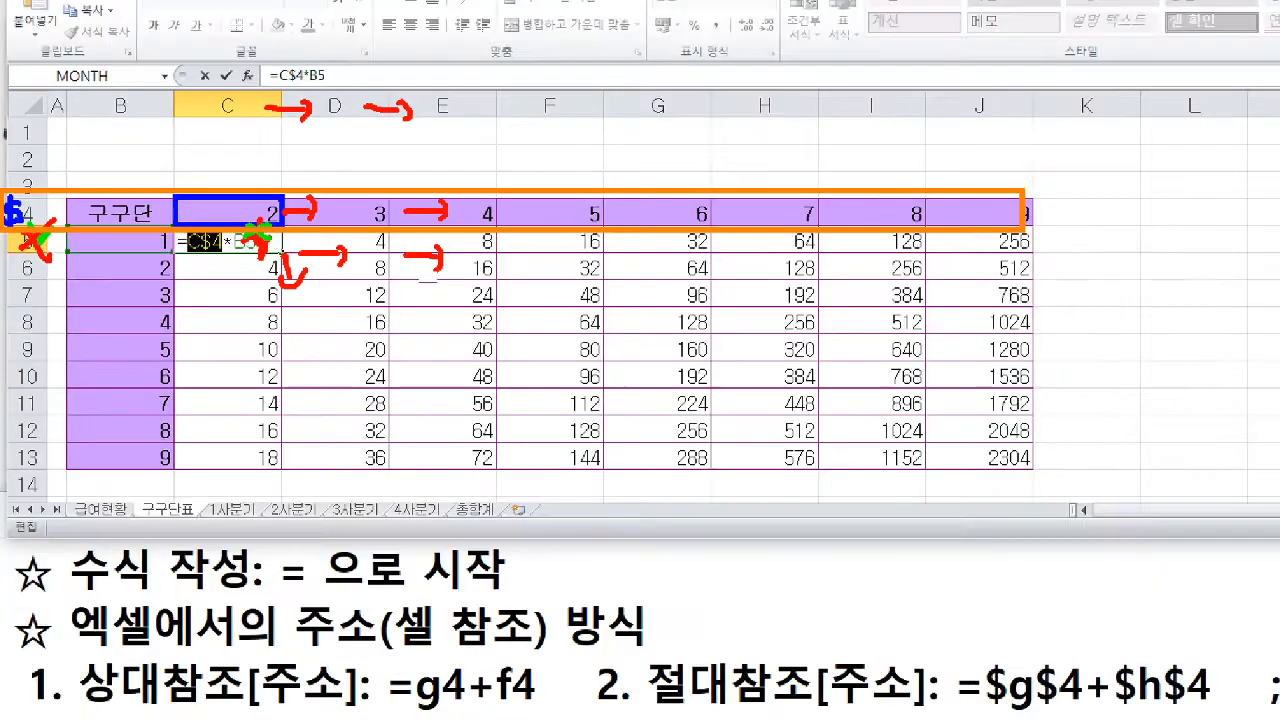
Place the cursor in C5's B5 reference, box cell B5, and mark column B with a dollar sign and a box
click(175, 226)
key(ctrl+1)
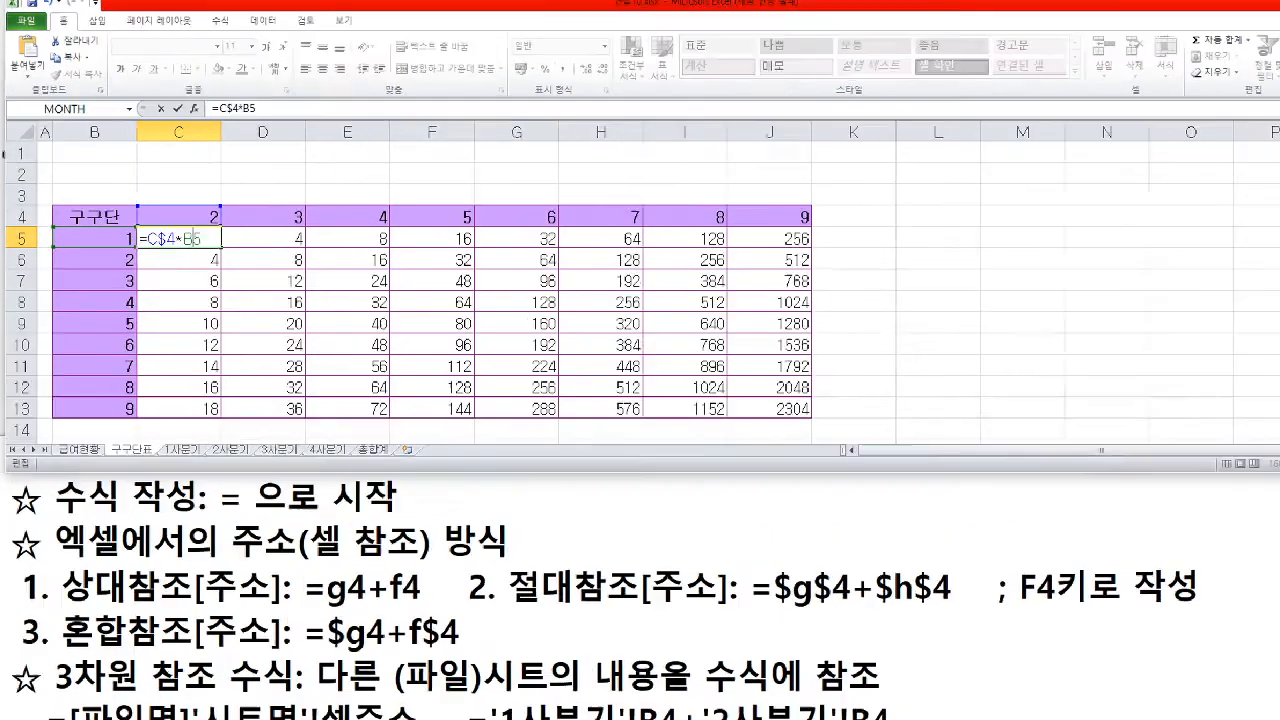
click(84, 323)
drag(84, 323, 220, 357)
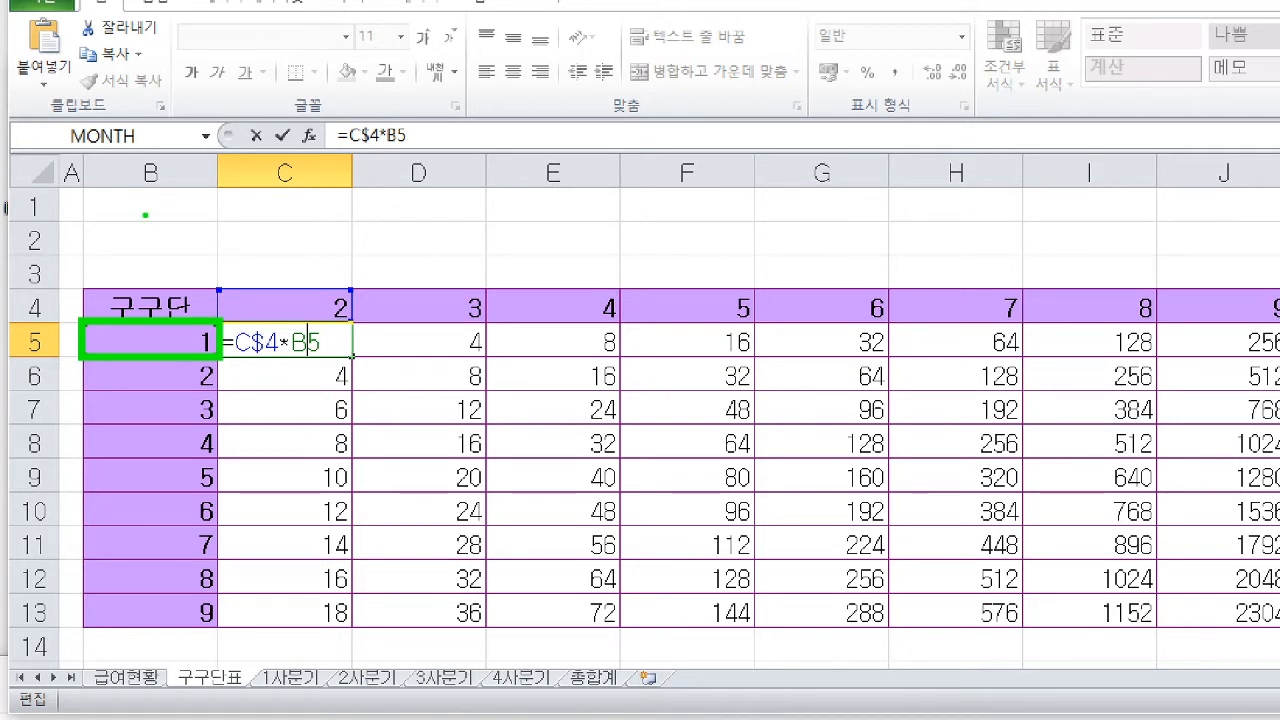
key(b)
mouse_move(130, 152)
mouse_down()
mouse_move(96, 183)
mouse_move(117, 195)
mouse_up()
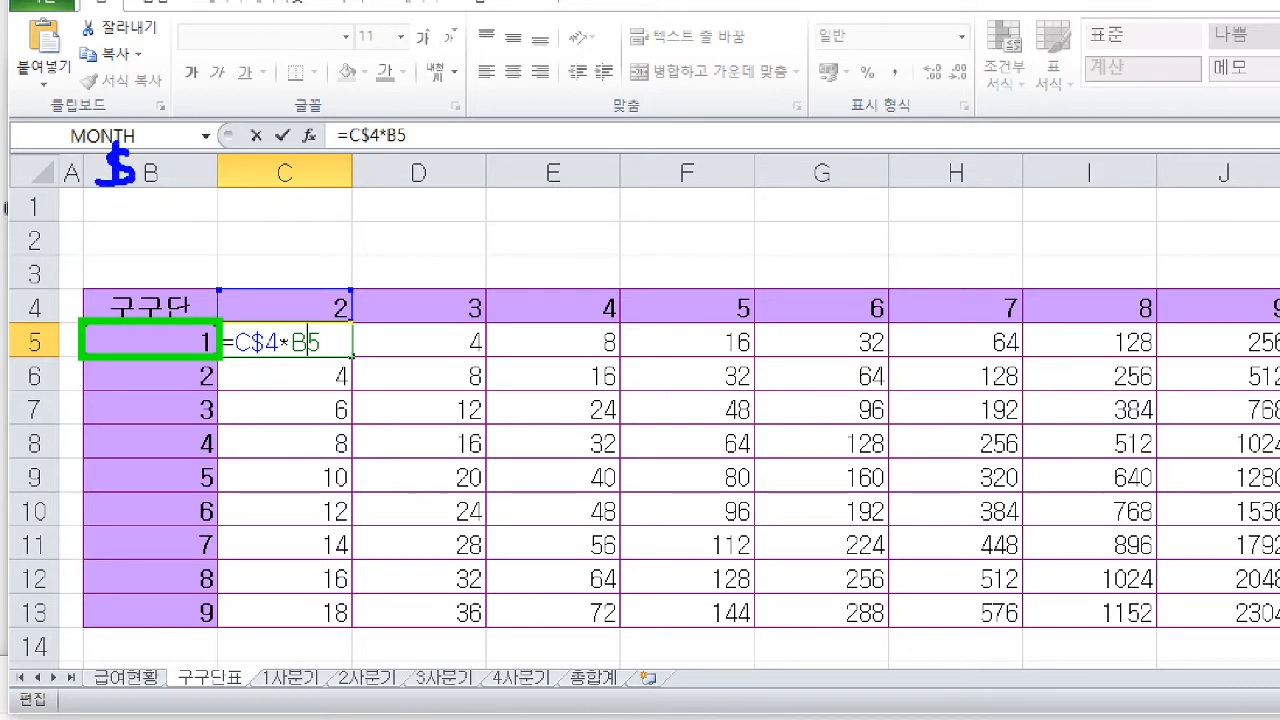
mouse_move(66, 142)
mouse_down()
mouse_move(242, 577)
mouse_move(227, 630)
mouse_up()
key(r)
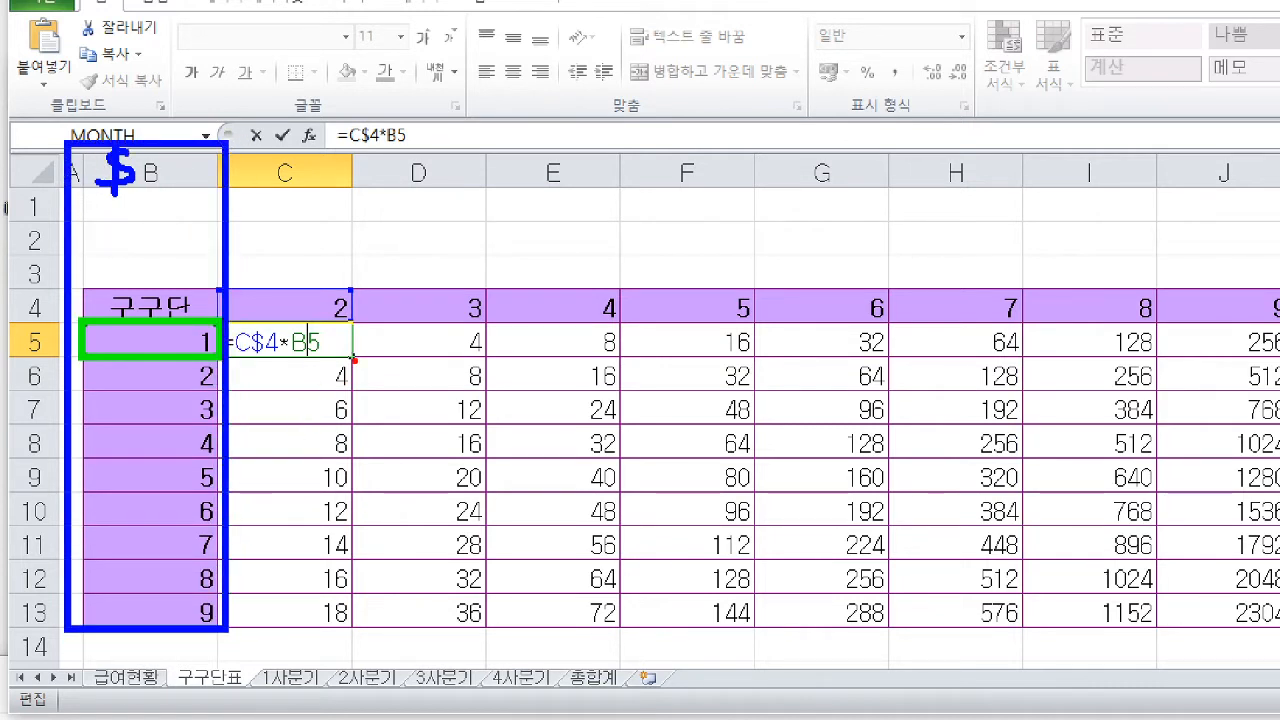
Draw arrows for the B5 reference moving down, and cross out its sideways shift from column B
mouse_move(352, 362)
mouse_down()
mouse_move(352, 385)
mouse_move(370, 369)
mouse_up()
mouse_move(188, 348)
mouse_down()
mouse_move(188, 372)
mouse_move(200, 366)
mouse_move(186, 410)
mouse_up()
mouse_move(174, 400)
mouse_down()
mouse_move(186, 408)
mouse_move(202, 394)
mouse_up()
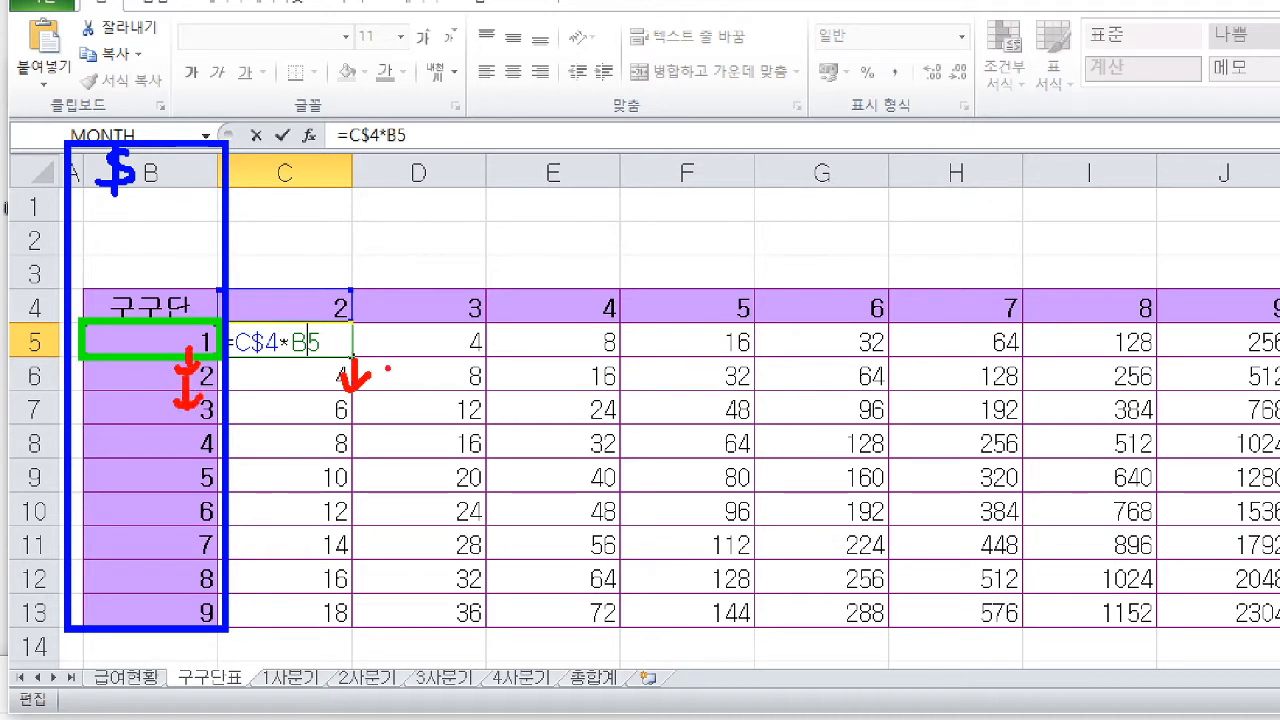
mouse_move(362, 362)
mouse_down()
mouse_move(400, 352)
mouse_move(406, 364)
mouse_up()
mouse_move(224, 338)
mouse_down()
mouse_move(271, 338)
mouse_move(242, 346)
mouse_move(264, 354)
mouse_up()
key(g)
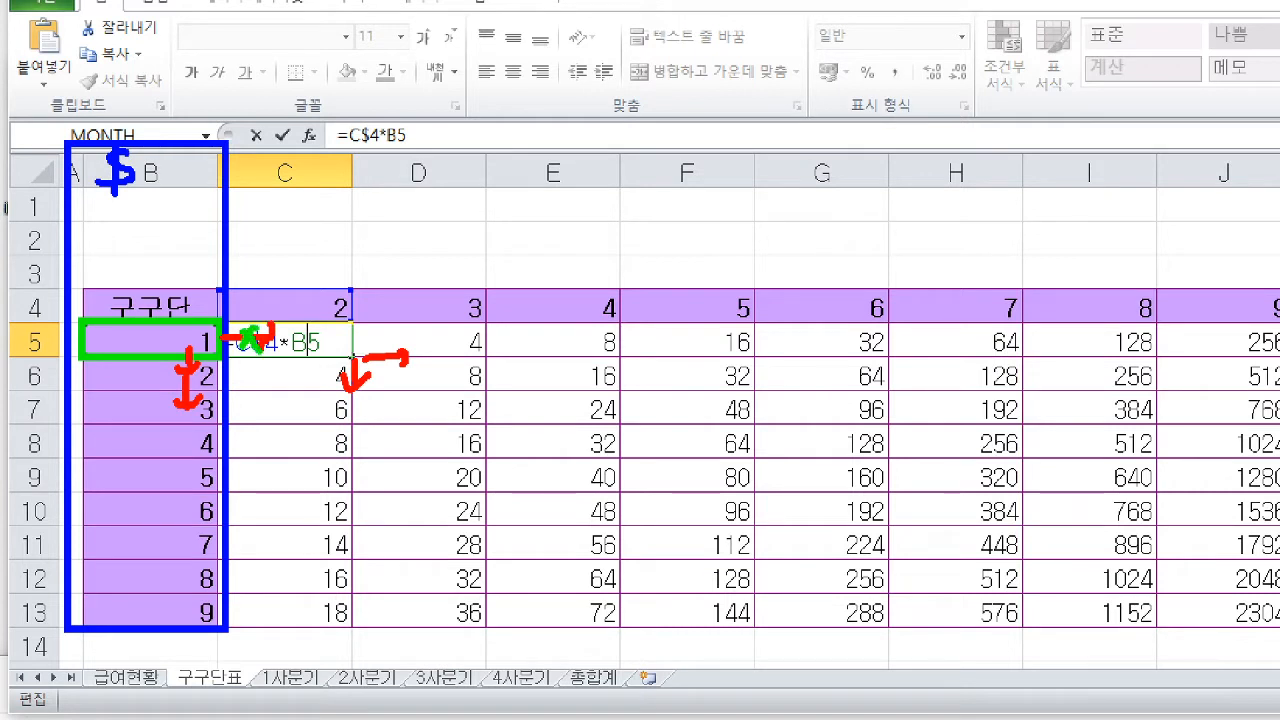
mouse_move(190, 178)
mouse_down()
mouse_move(256, 178)
mouse_move(246, 196)
mouse_move(238, 188)
mouse_move(248, 194)
mouse_up()
key(r)
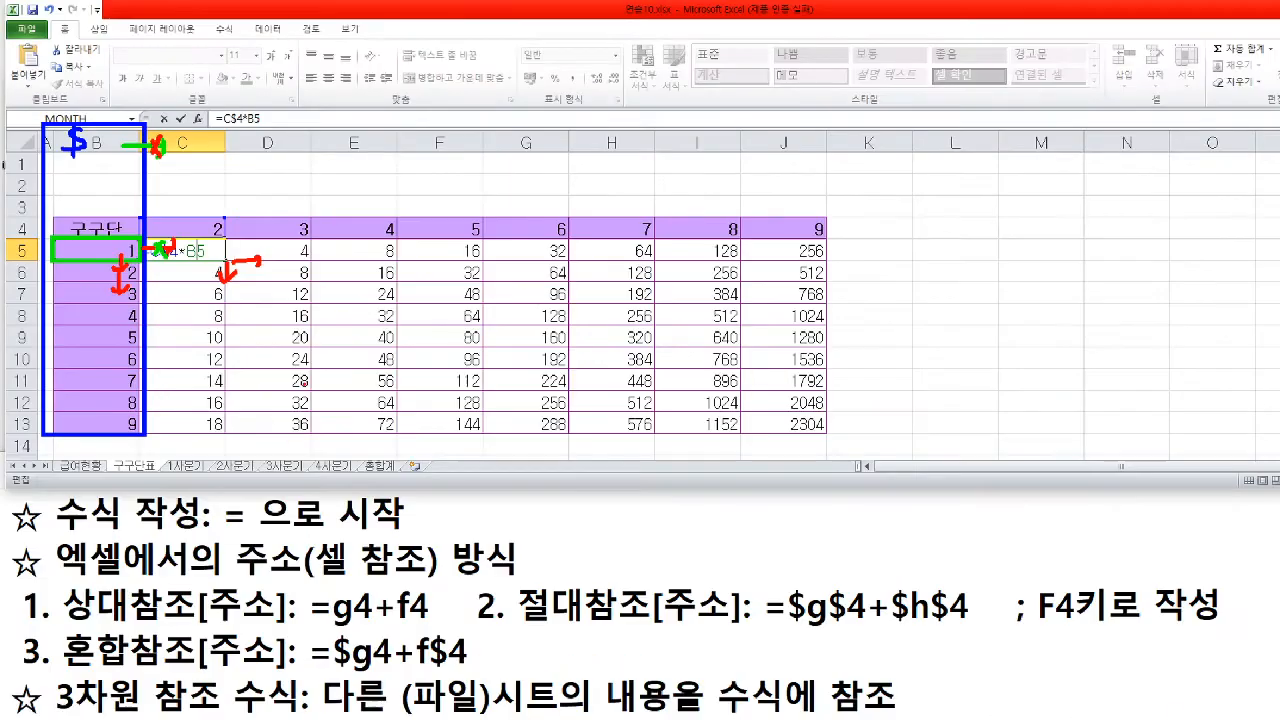
key(Escape)
Lock column B in the B5 reference, underline both mixed references, and confirm C5's formula as =C$4*$B5
key(F4)
key(F4)
key(F4)
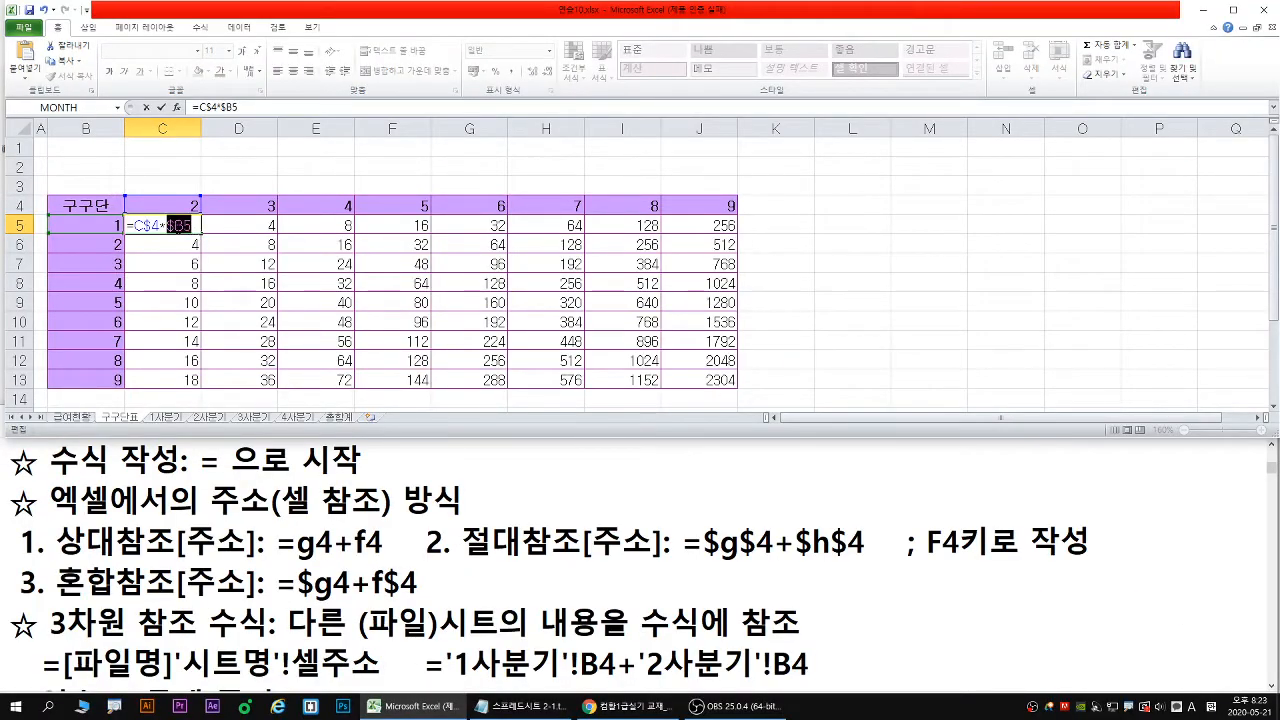
click(184, 226)
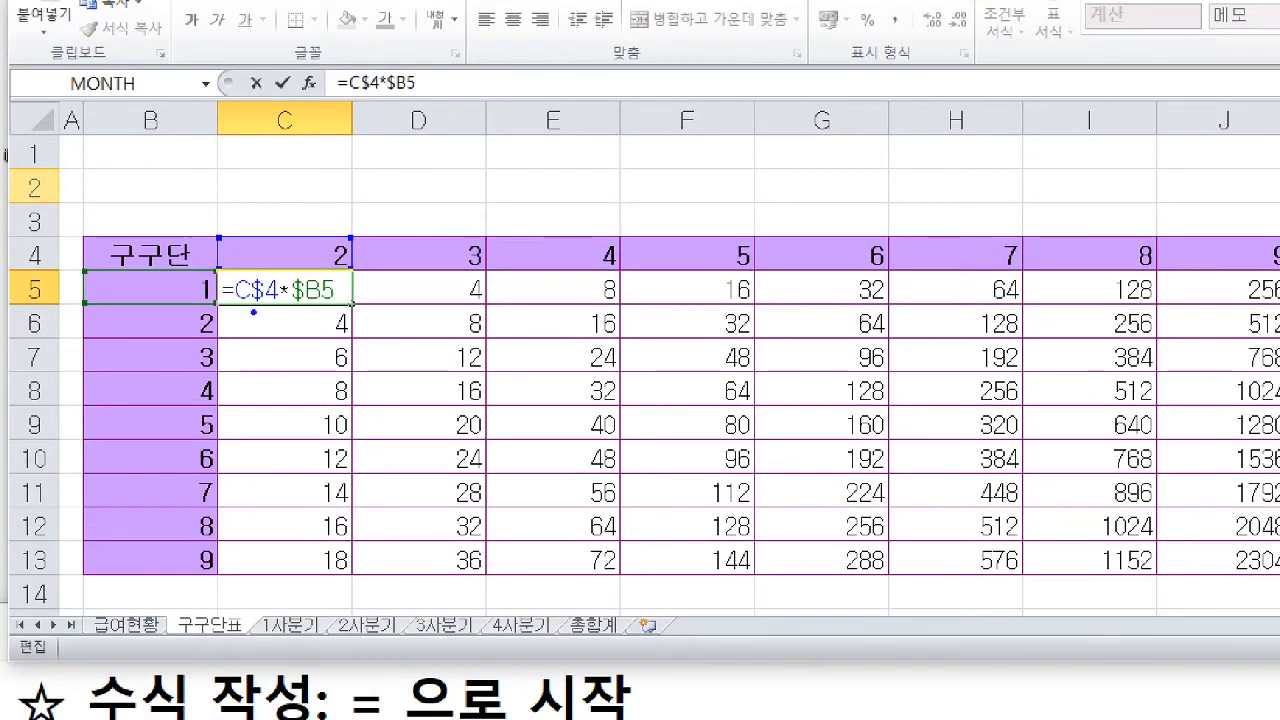
drag(255, 306, 324, 308)
key(g)
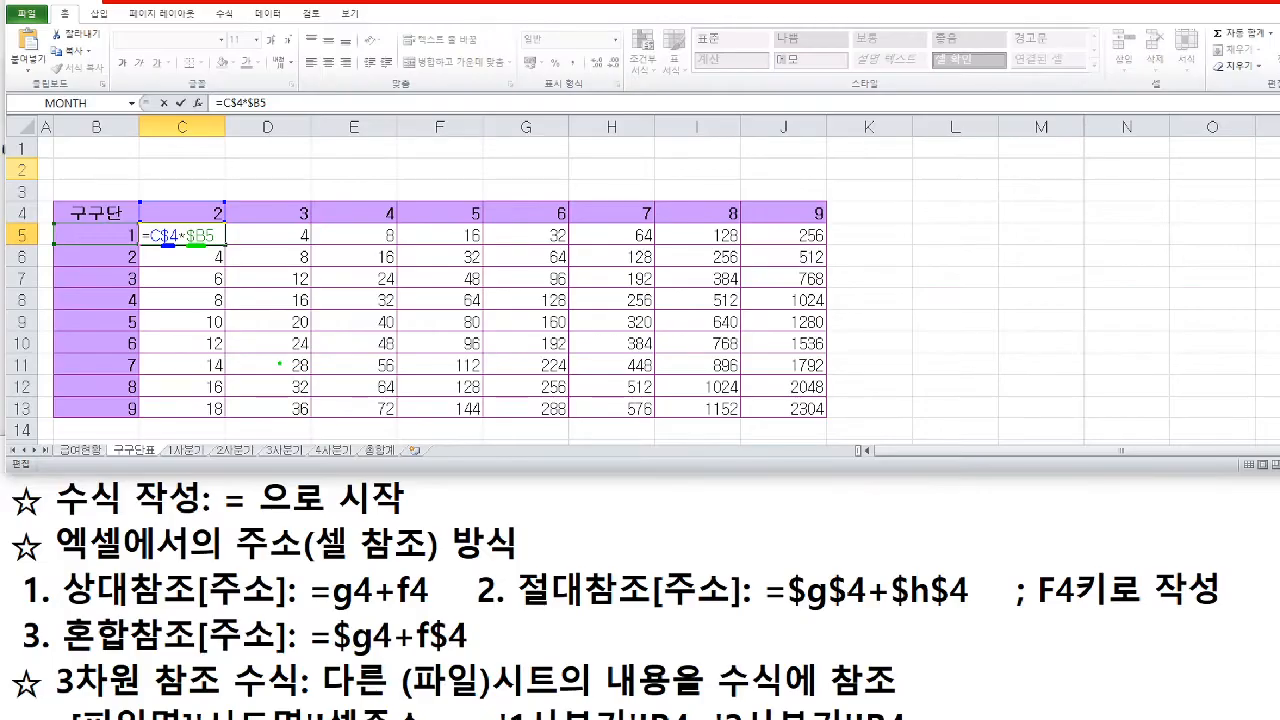
key(Return)
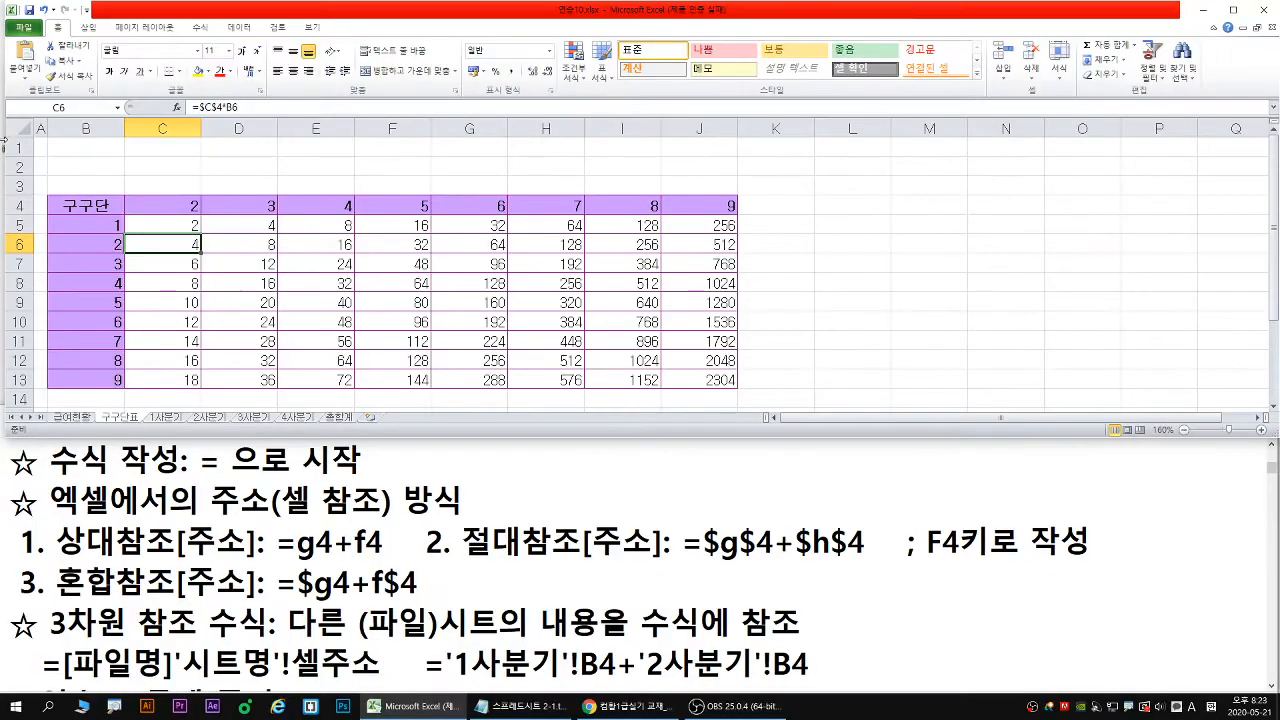
Mark the fill path from C5, fill its formula through J13, and clear the filled copies back to C5
click(196, 231)
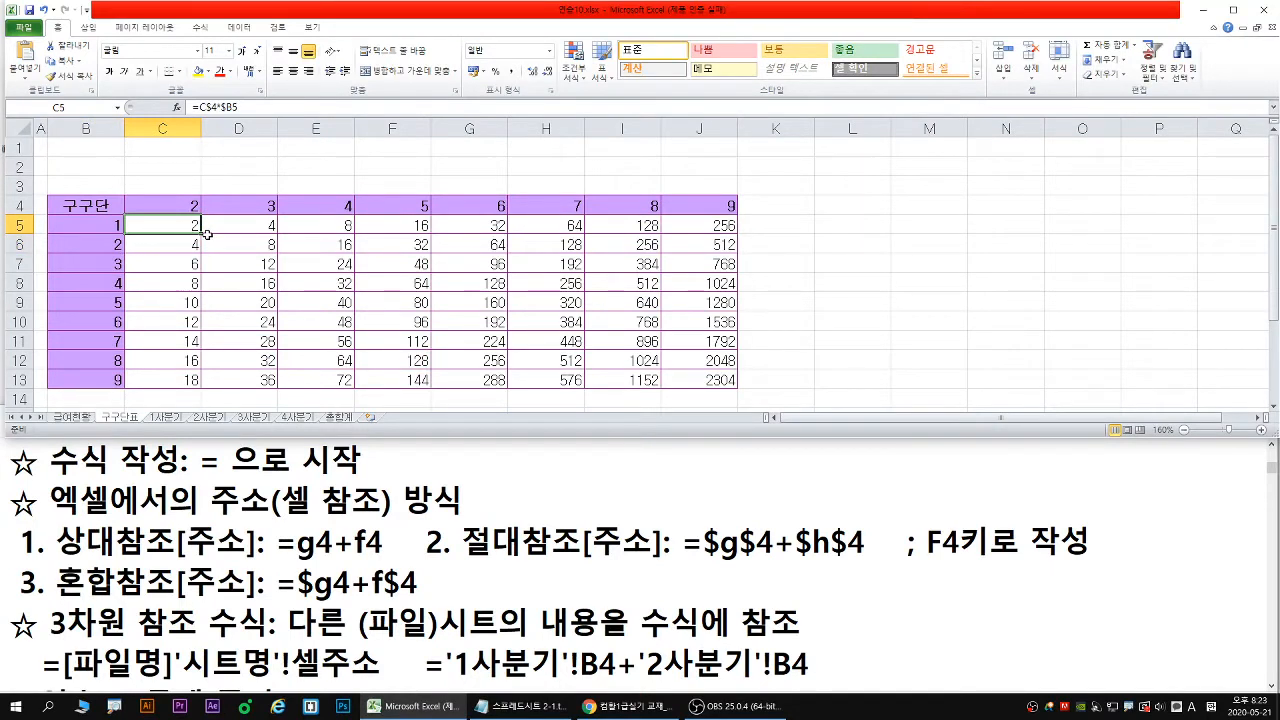
drag(201, 232, 206, 382)
mouse_move(190, 372)
mouse_down()
mouse_move(200, 383)
mouse_move(214, 371)
mouse_move(737, 382)
mouse_move(730, 402)
mouse_up()
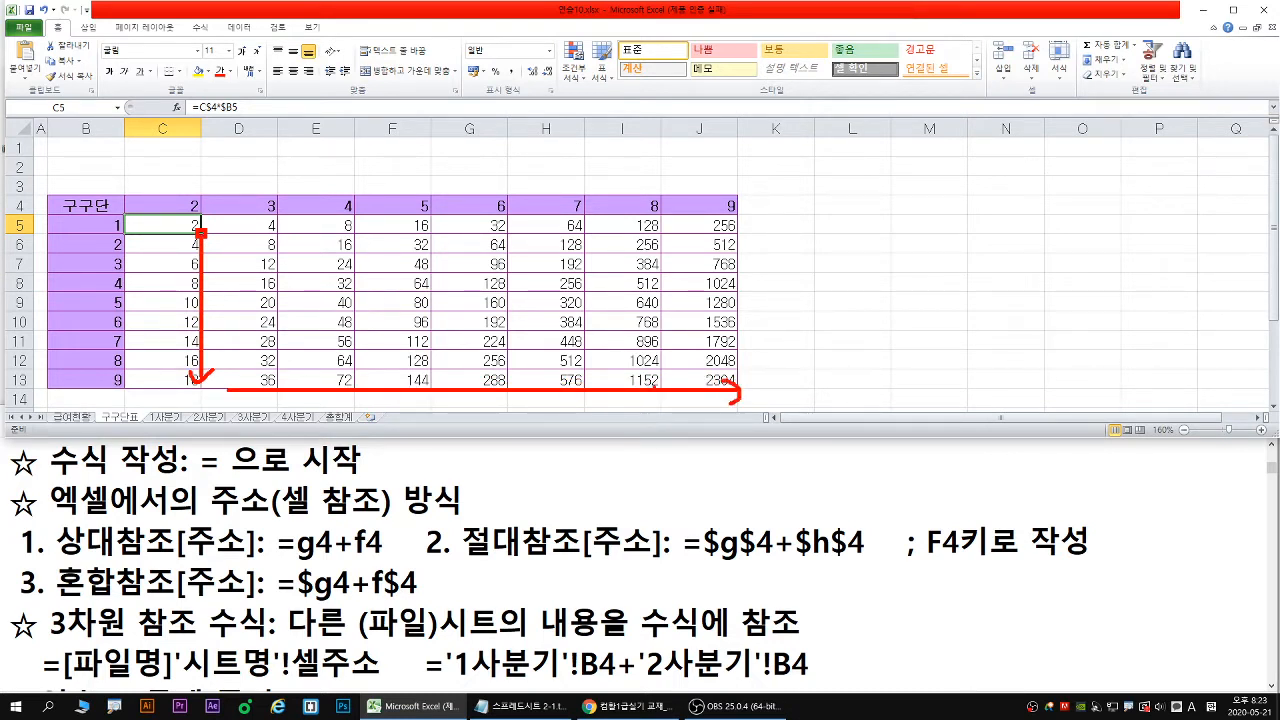
mouse_move(201, 232)
mouse_down()
mouse_move(203, 393)
mouse_move(752, 393)
mouse_up()
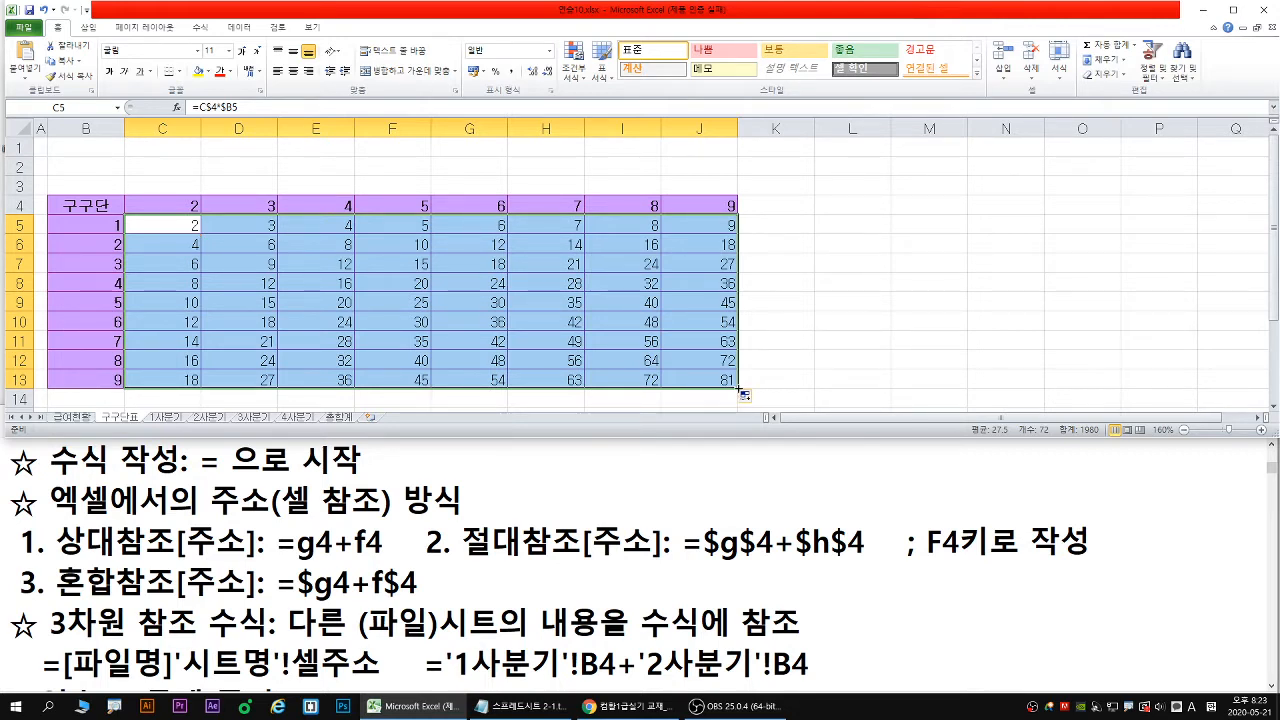
drag(738, 389, 204, 234)
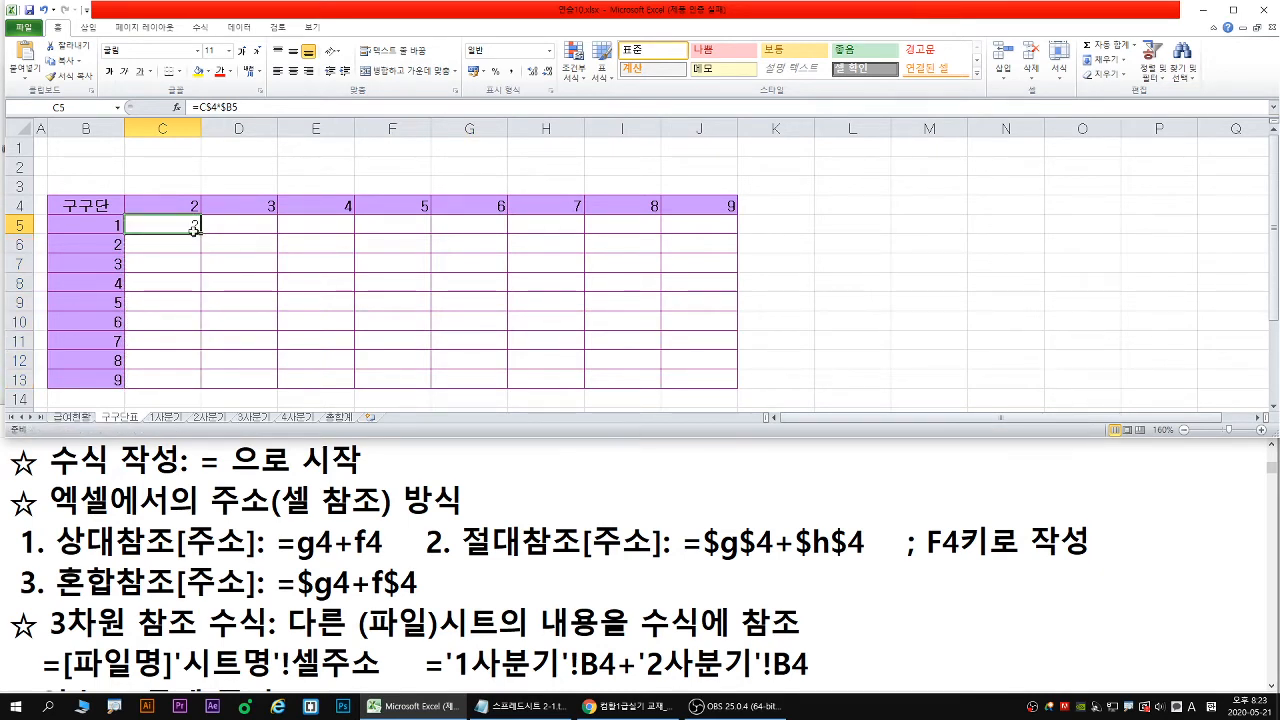
Review the formula in C5 and fill it down to C13 and across to J13
double_click(180, 226)
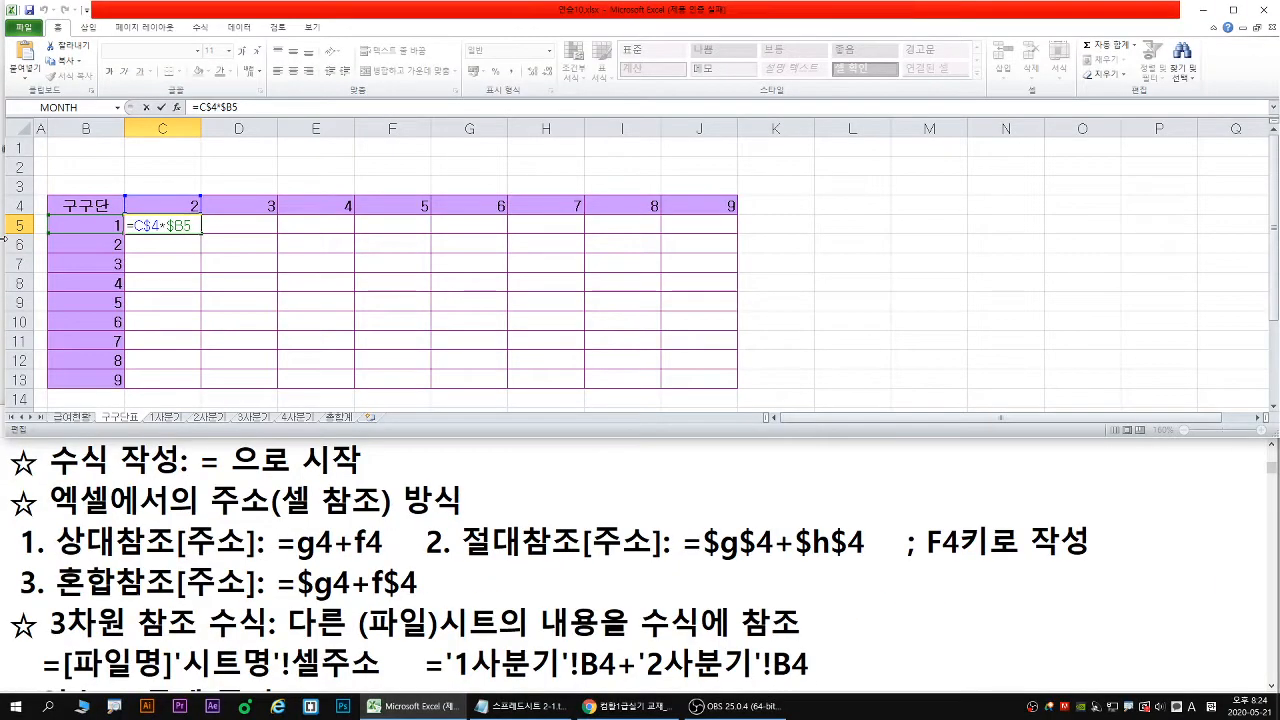
key(Return)
click(170, 225)
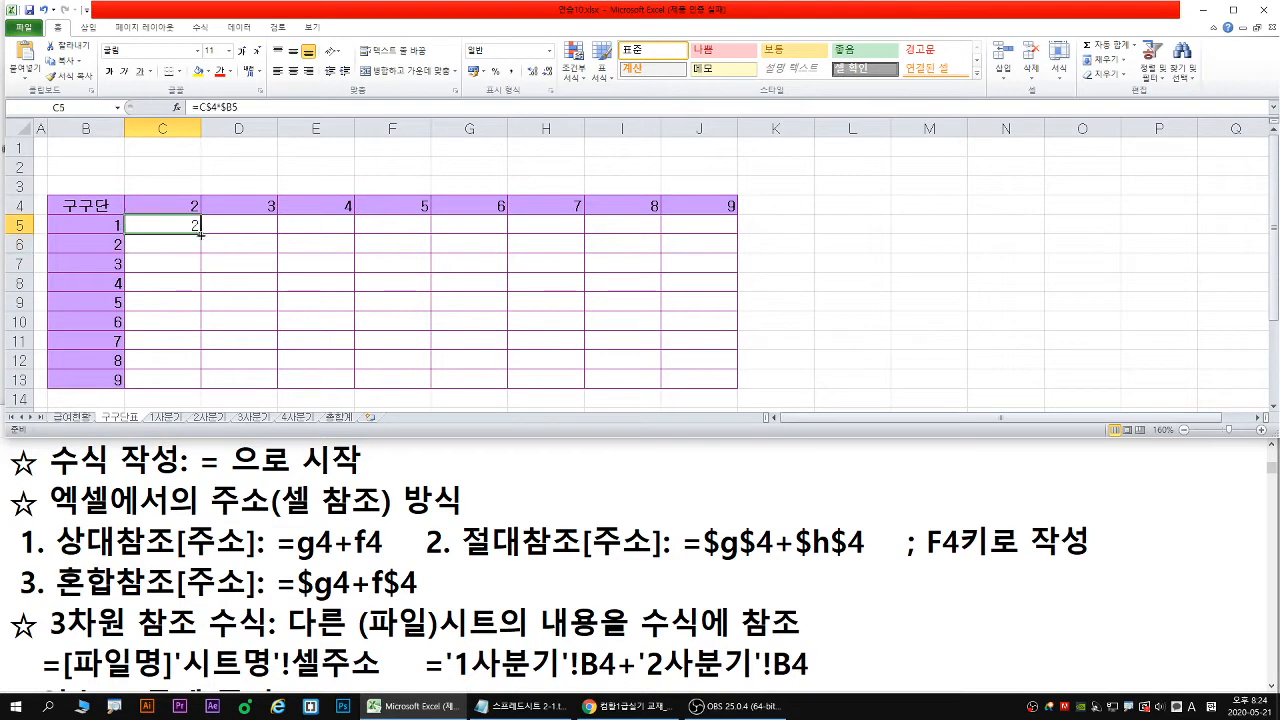
mouse_move(201, 233)
mouse_down()
mouse_move(206, 388)
mouse_move(740, 388)
mouse_move(197, 381)
mouse_move(195, 222)
mouse_move(204, 390)
mouse_move(686, 364)
mouse_move(714, 381)
mouse_up()
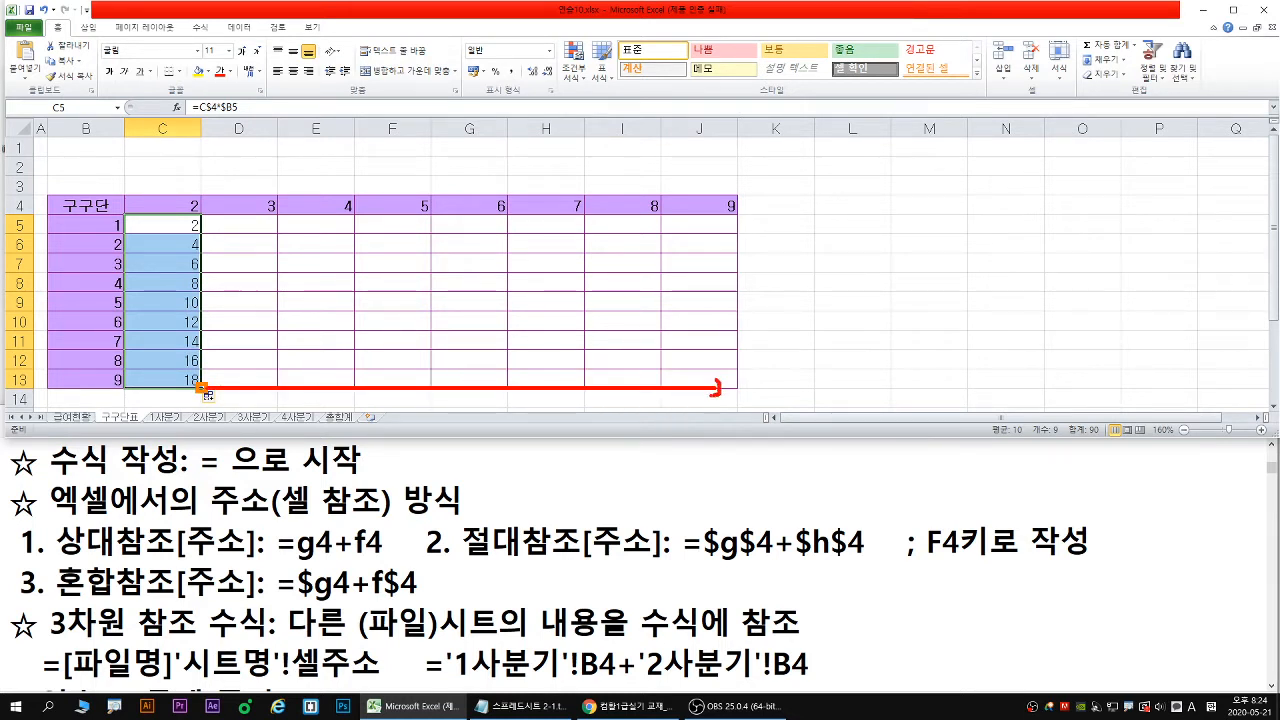
drag(201, 388, 712, 385)
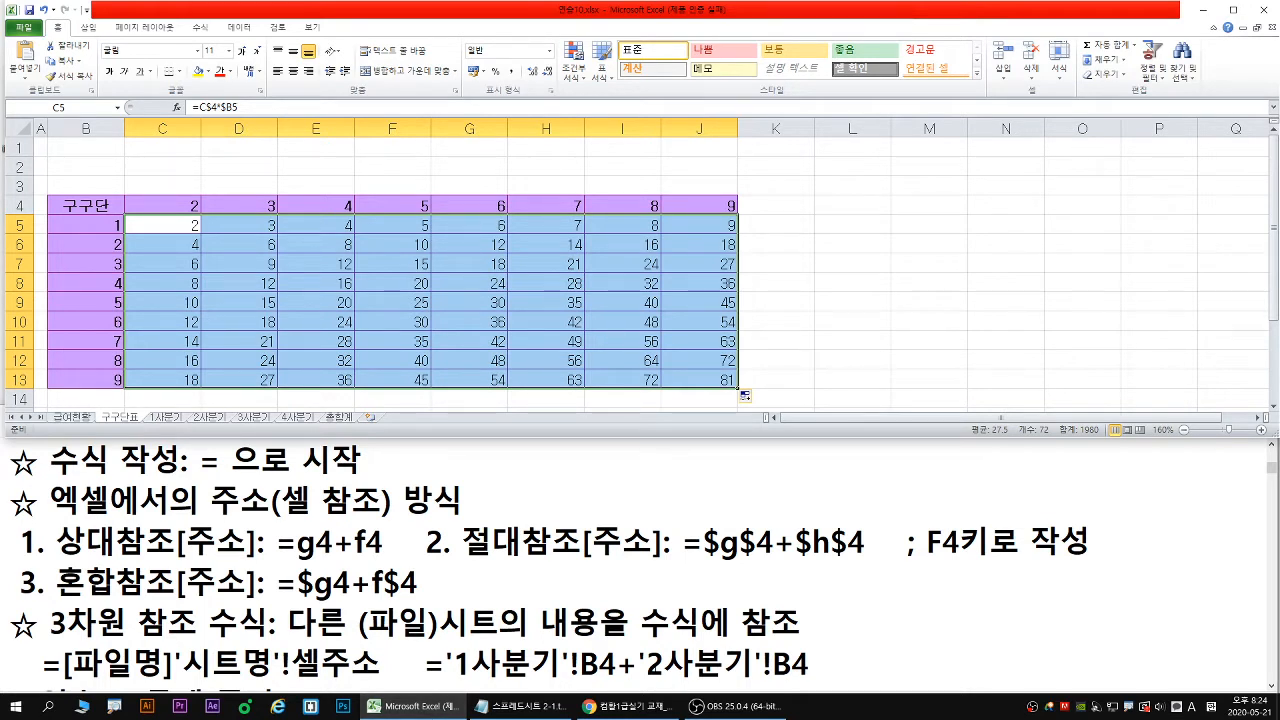
Switch to the textbook PDF in Chrome, read exercise tasks 3 and 4, and return to Excel
click(628, 706)
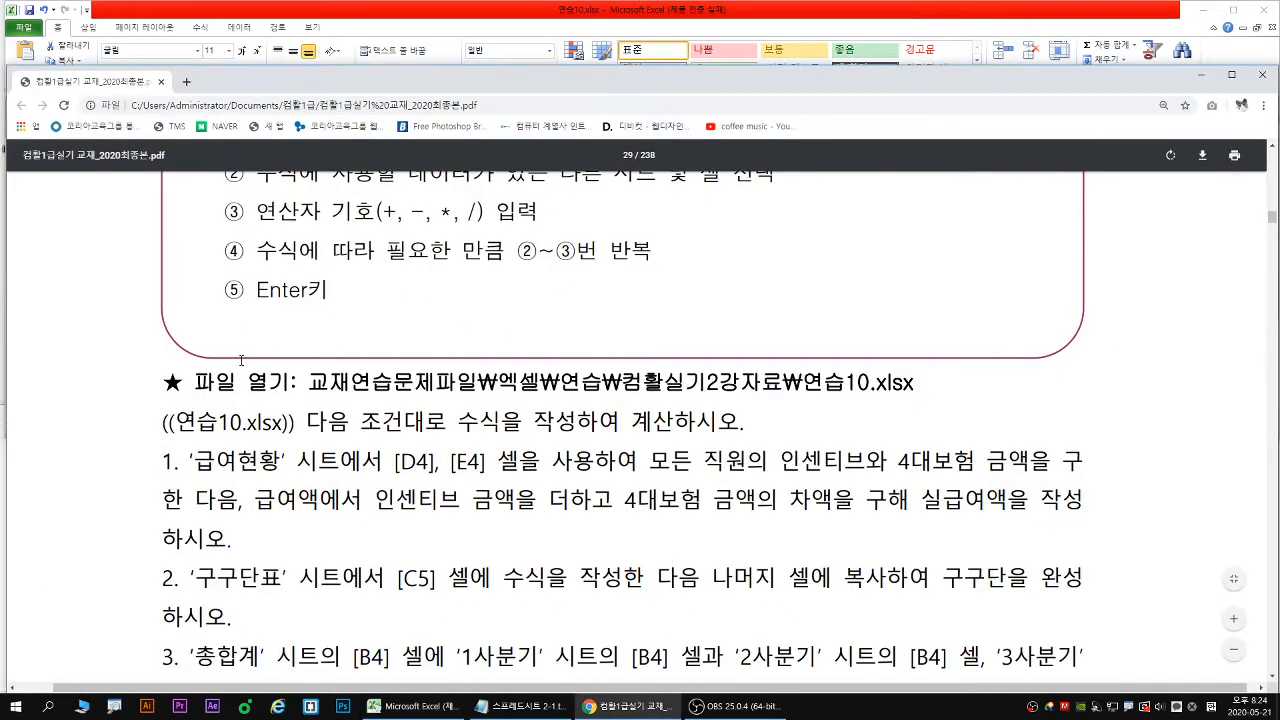
scroll(78, 468, down, 3)
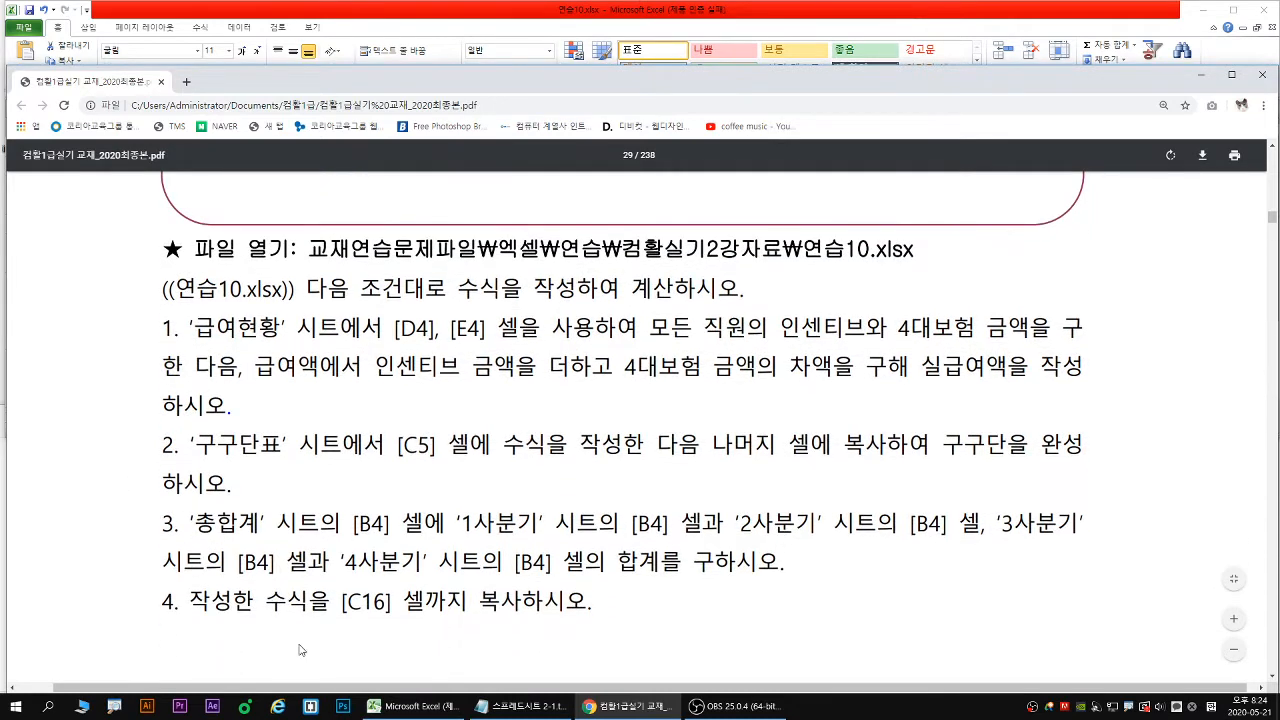
click(412, 706)
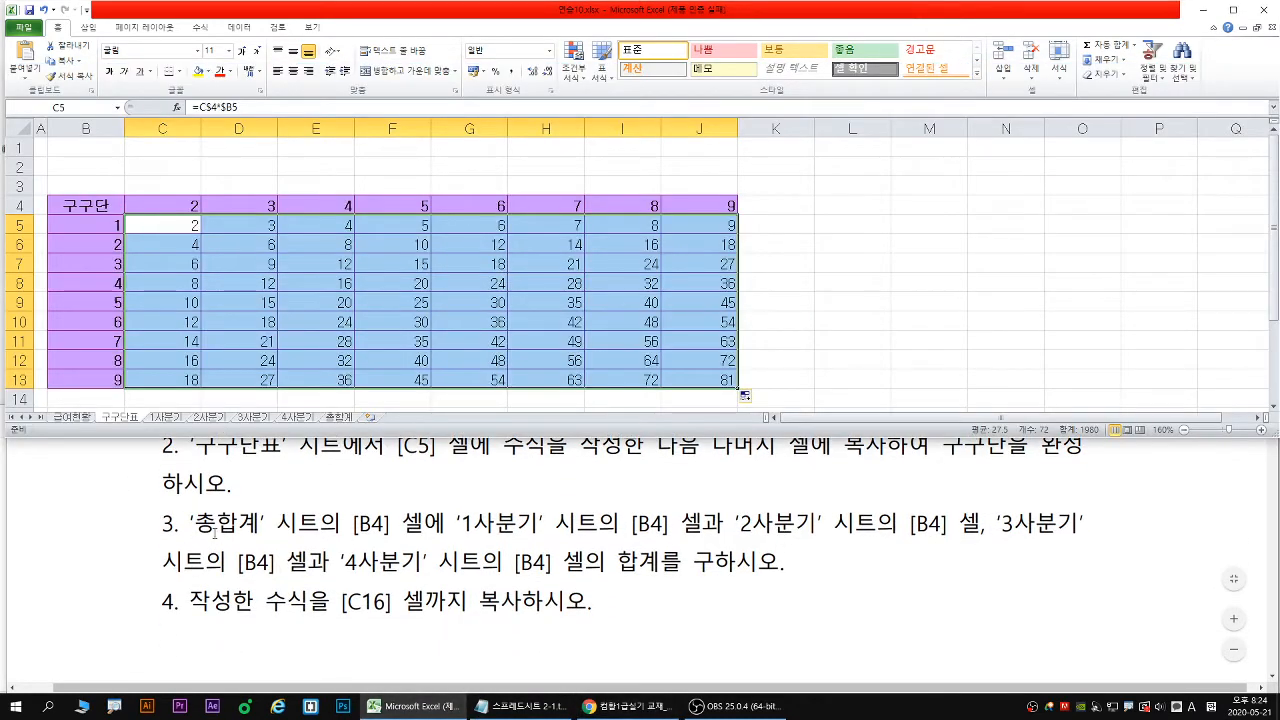
Open the 총합계 sheet, underline the sheet and cell references in exercise task 3, and clear the markings
click(375, 248)
click(338, 418)
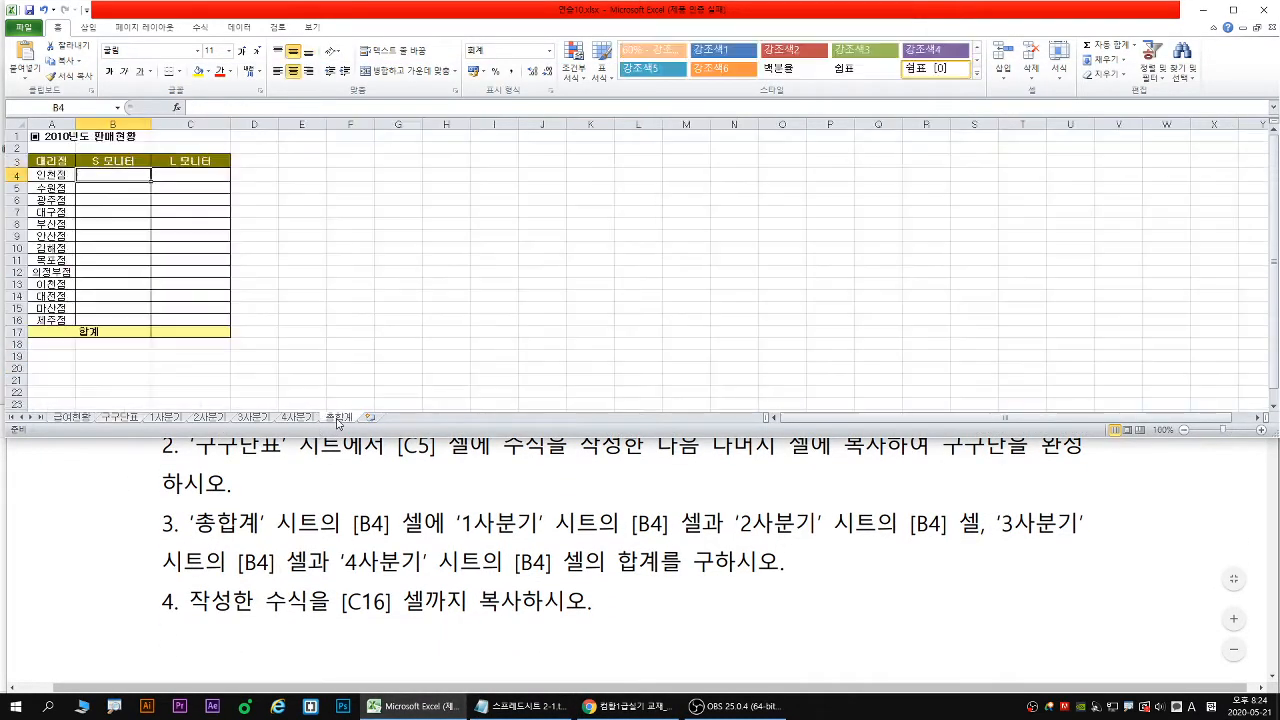
drag(193, 537, 945, 540)
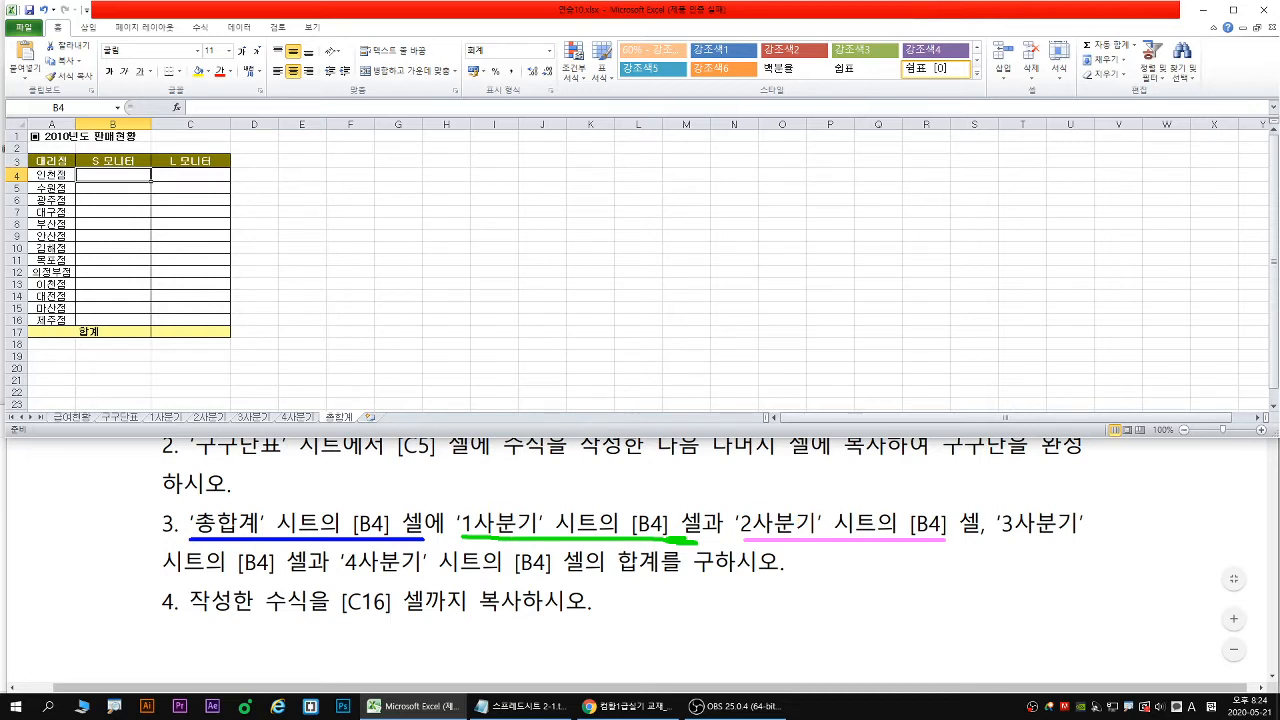
drag(998, 538, 1072, 538)
drag(158, 577, 272, 577)
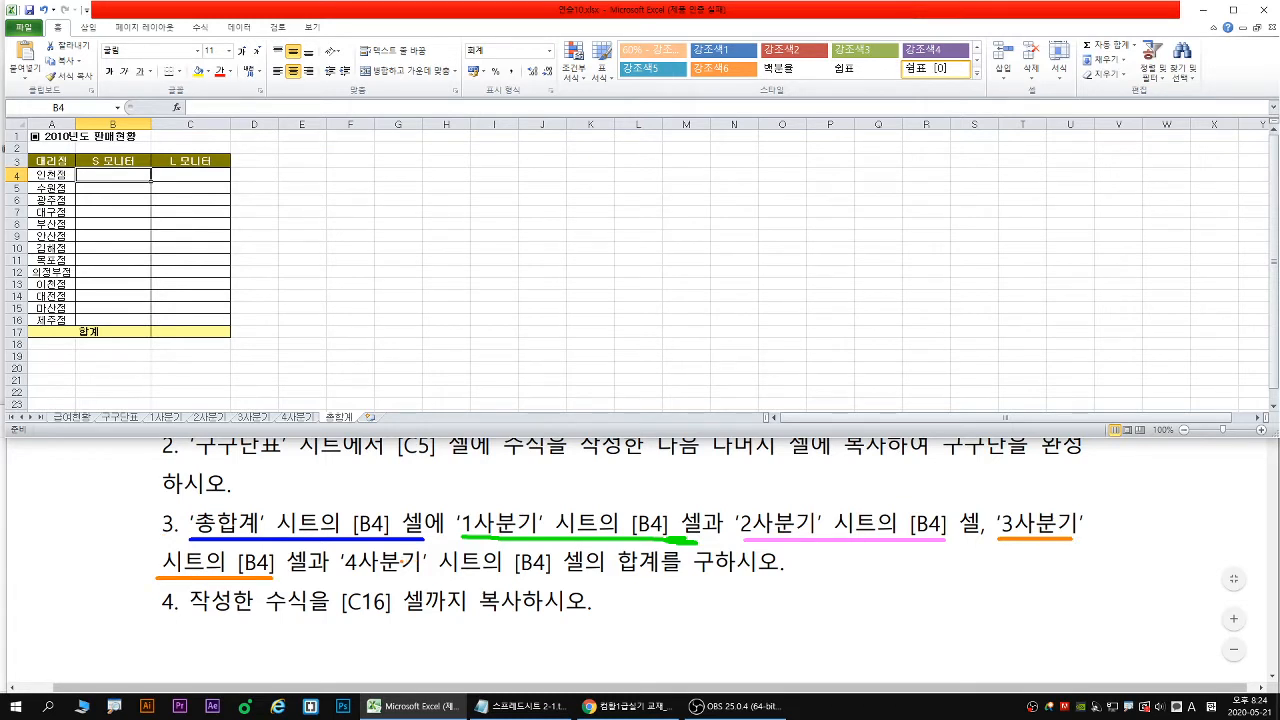
drag(338, 579, 576, 579)
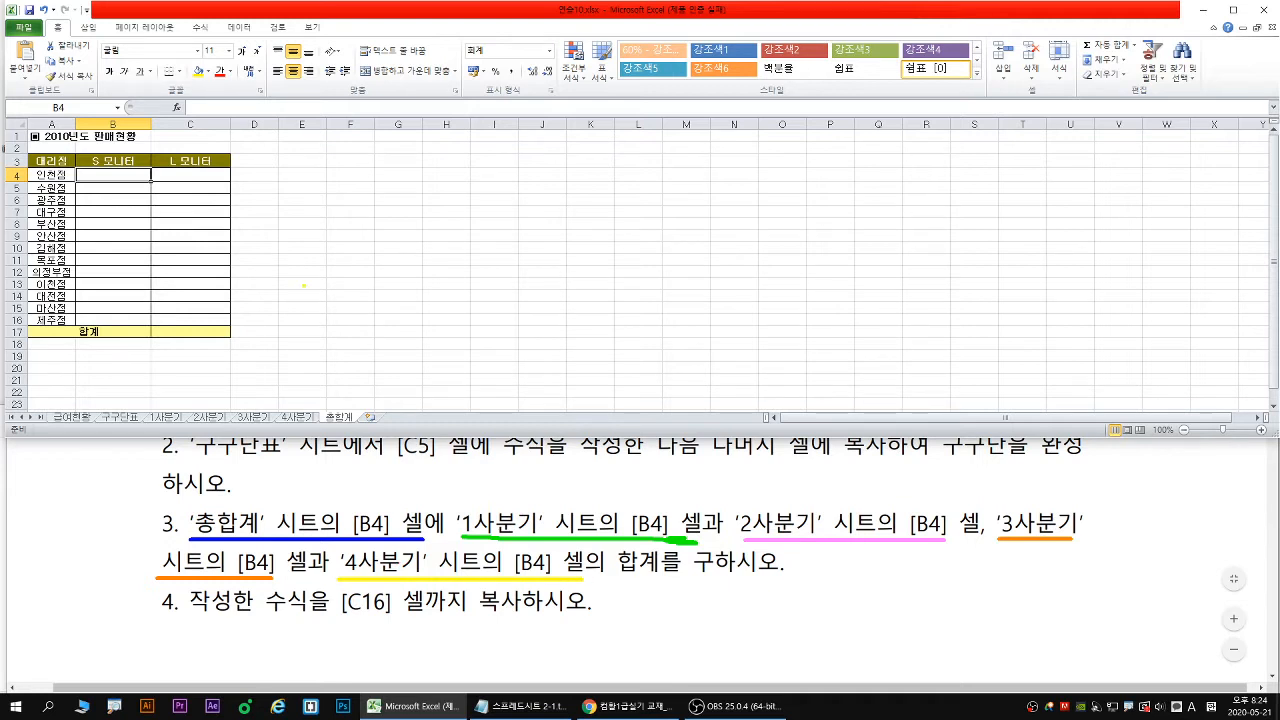
key(Escape)
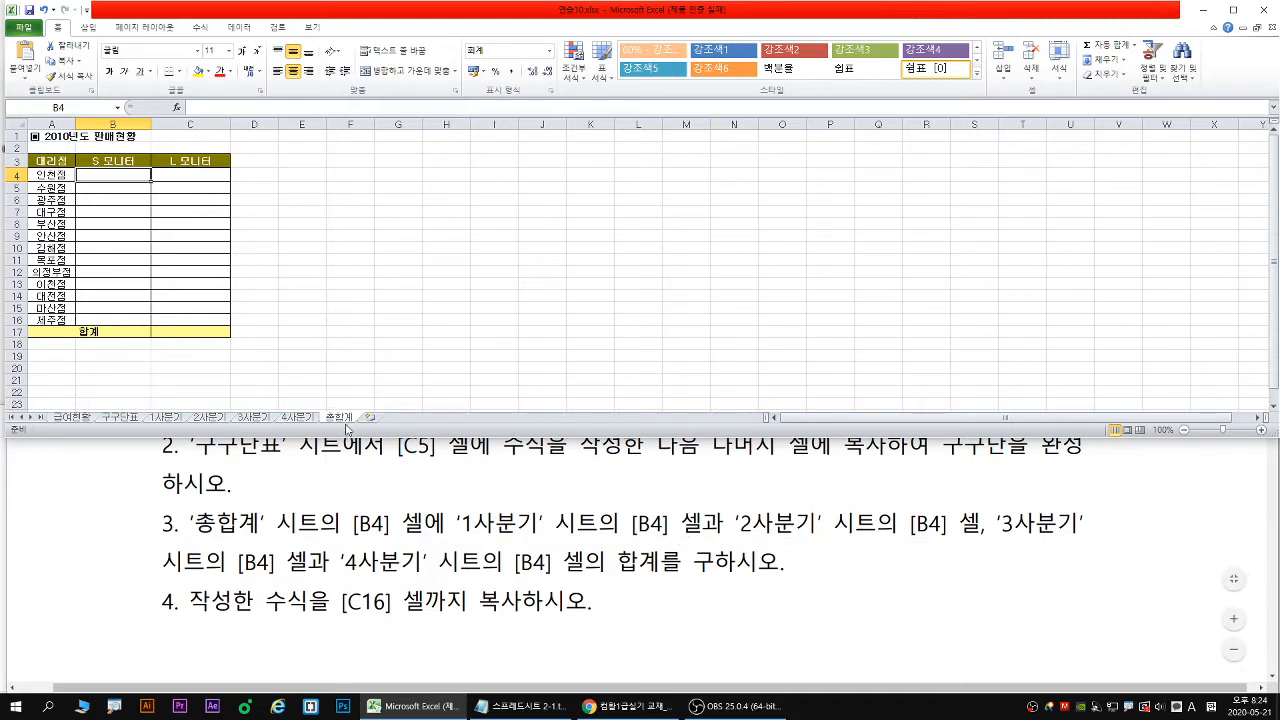
Look through the 1사분기 to 4사분기 sheets, check the total formula in 1사분기's C17, and return to 총합계
click(176, 418)
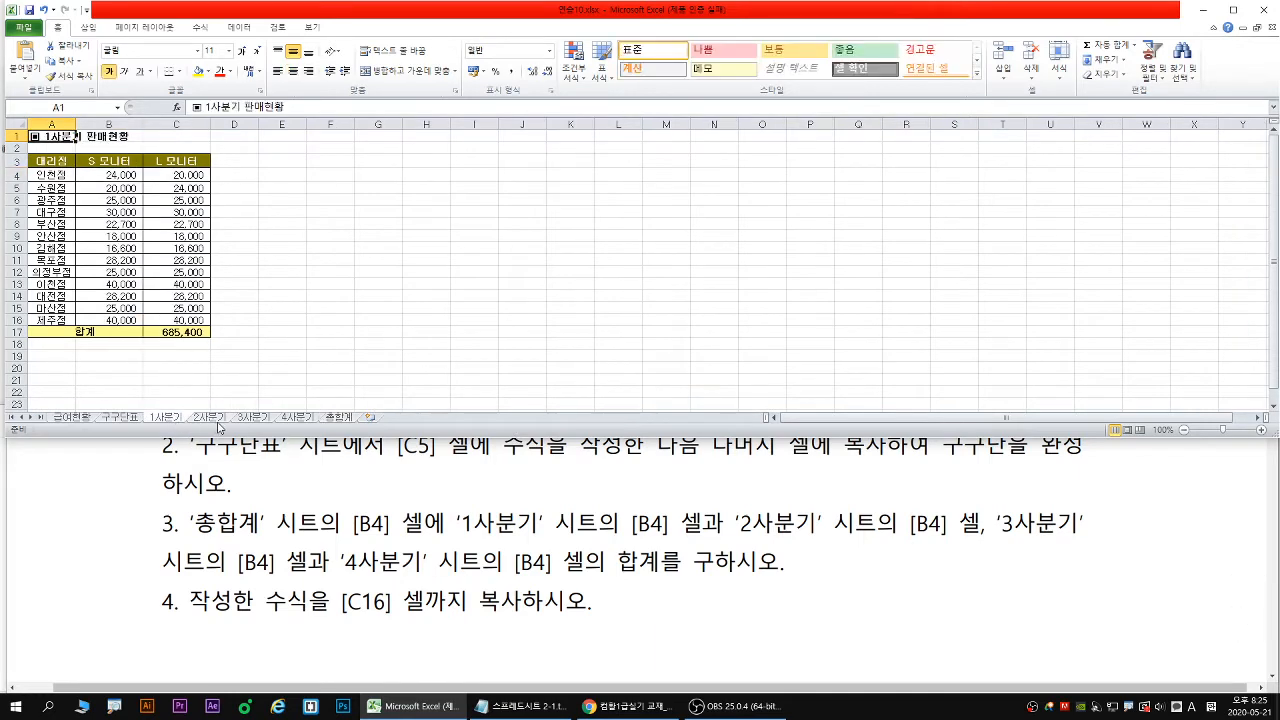
click(168, 333)
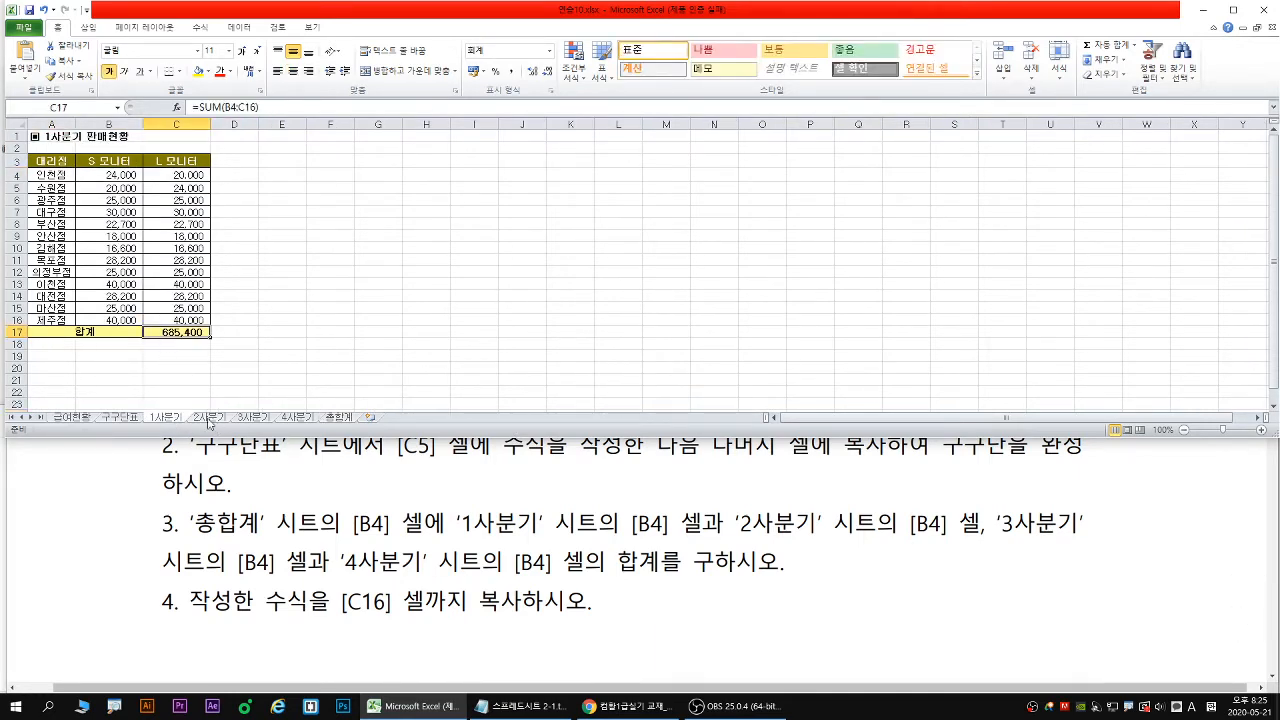
click(208, 418)
click(178, 418)
click(210, 418)
click(256, 418)
click(302, 418)
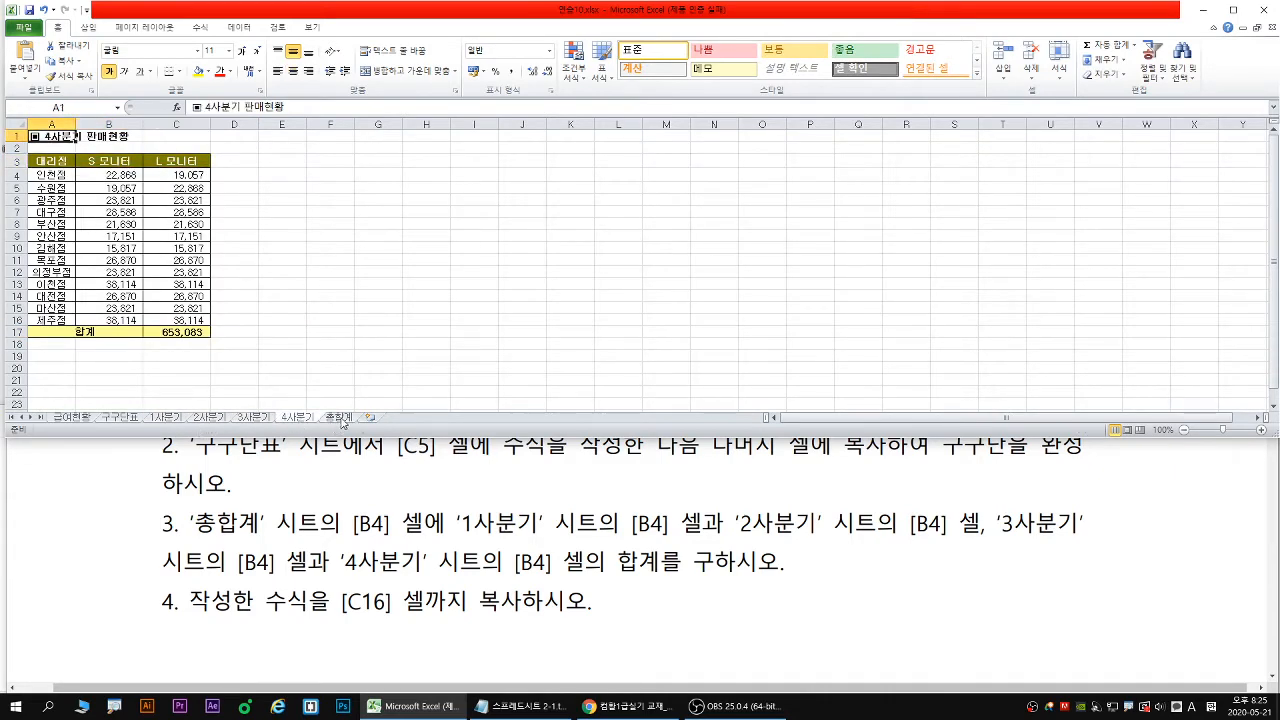
click(340, 418)
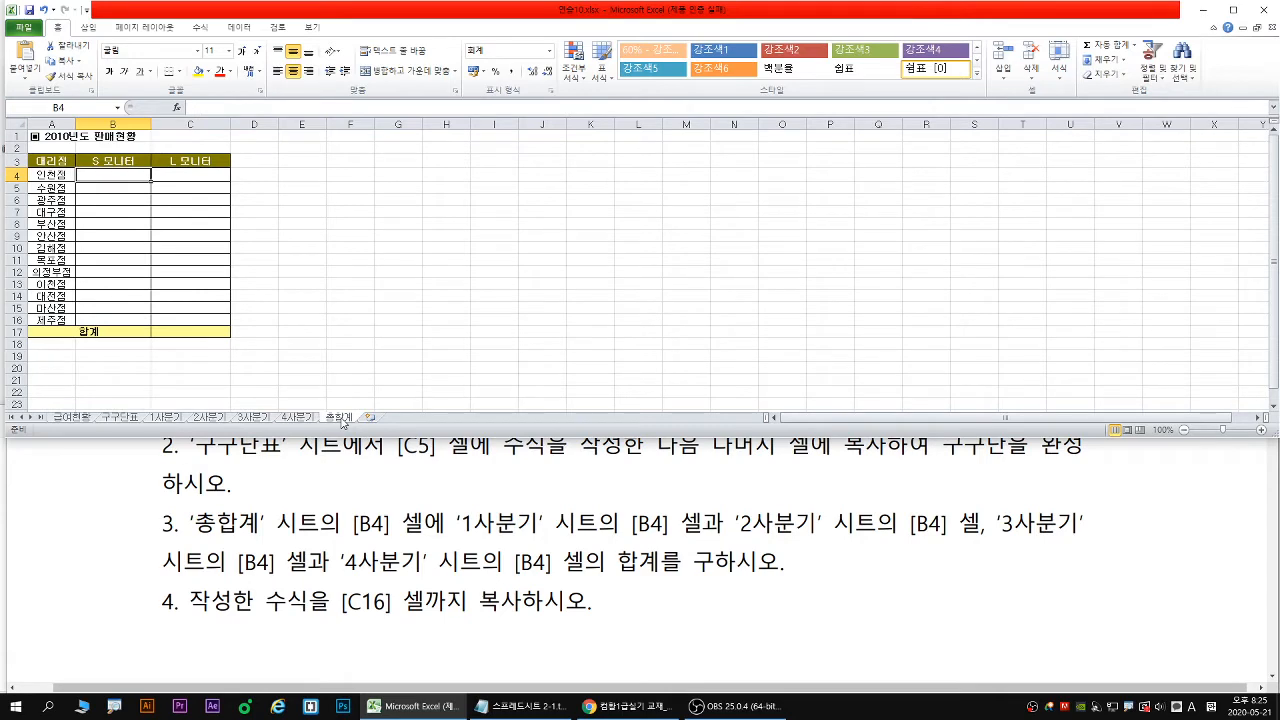
Switch to the Notepad notes, maximize them, underline the 3차원 참조 수식 term and its definition, and clear the underlines
click(520, 706)
scroll(323, 612, down, 3)
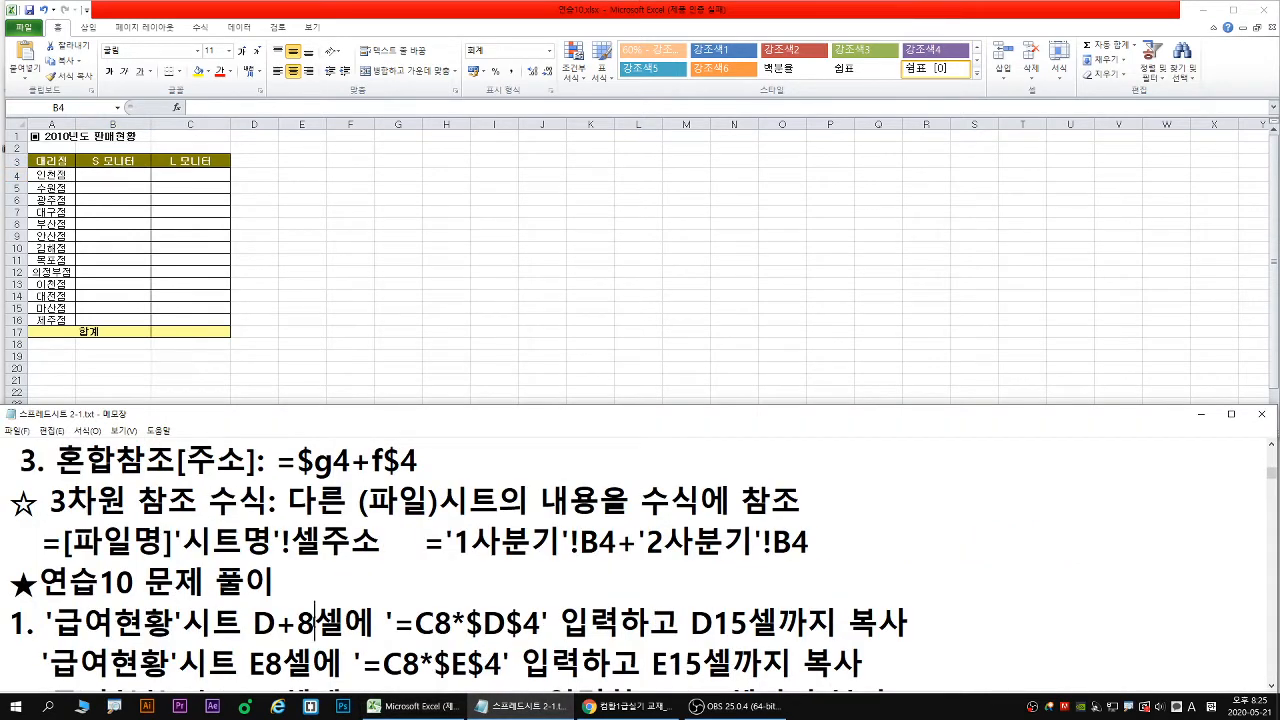
double_click(368, 414)
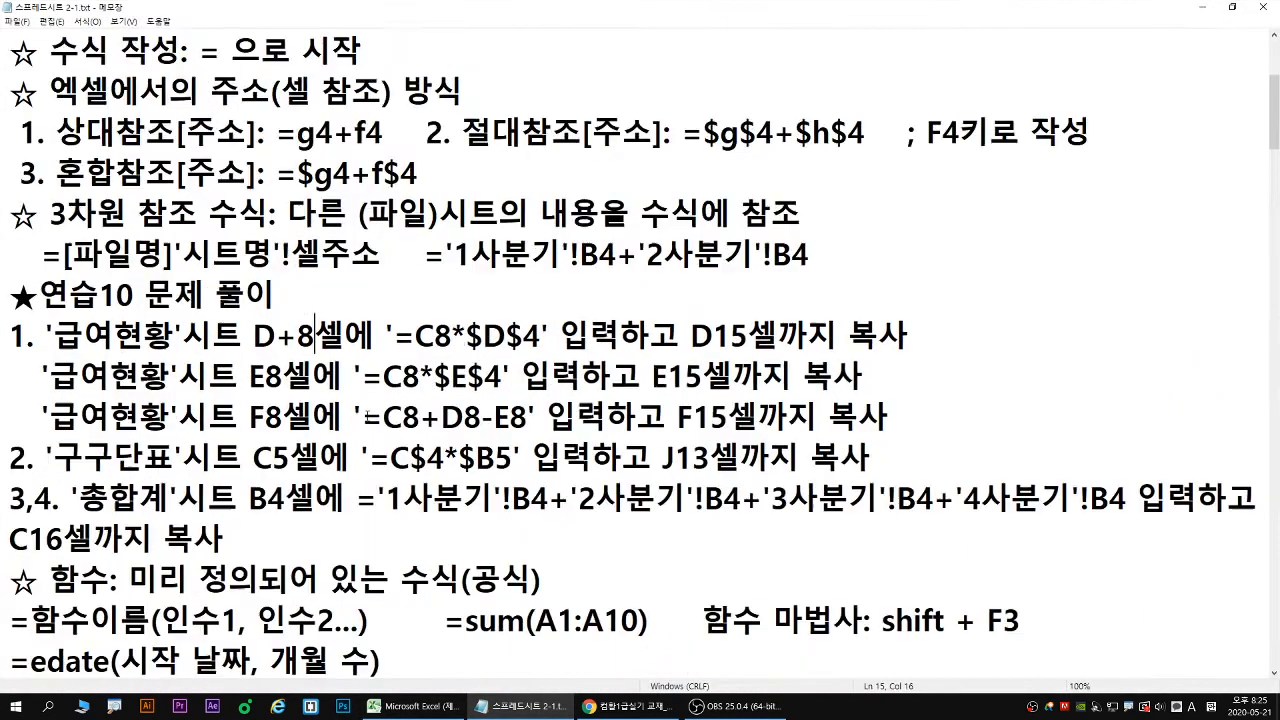
drag(44, 236, 808, 232)
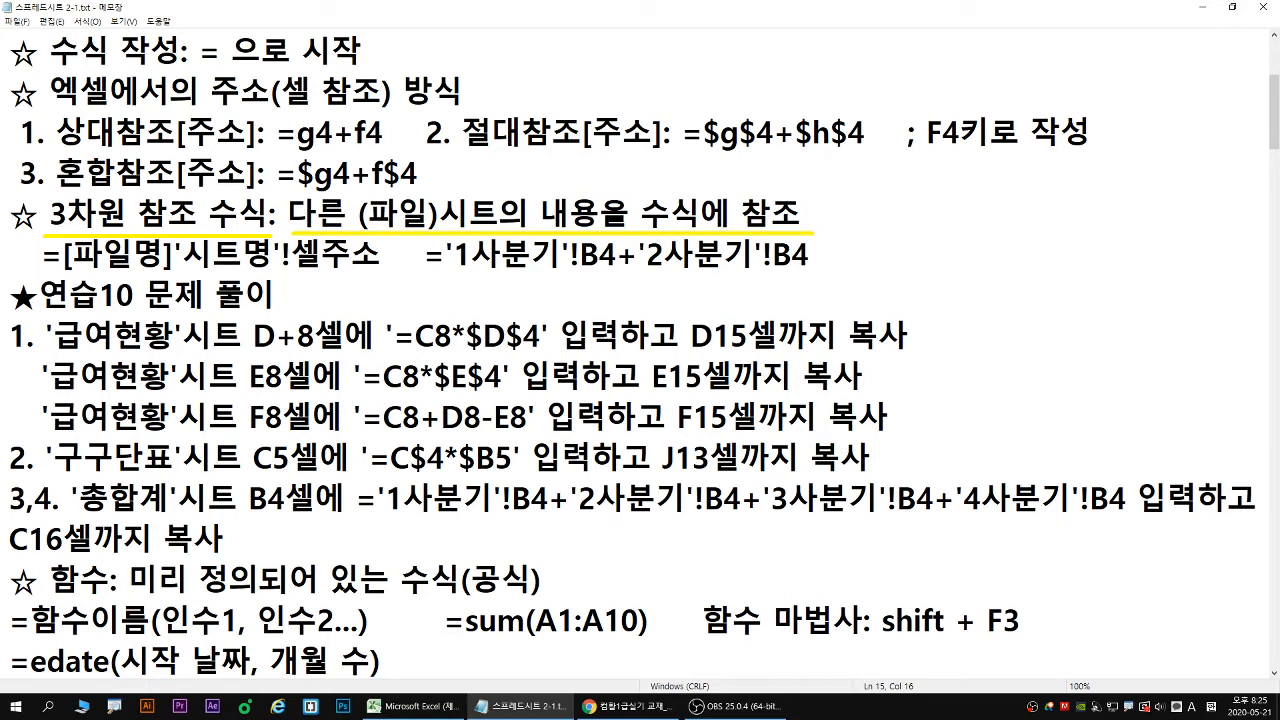
key(b)
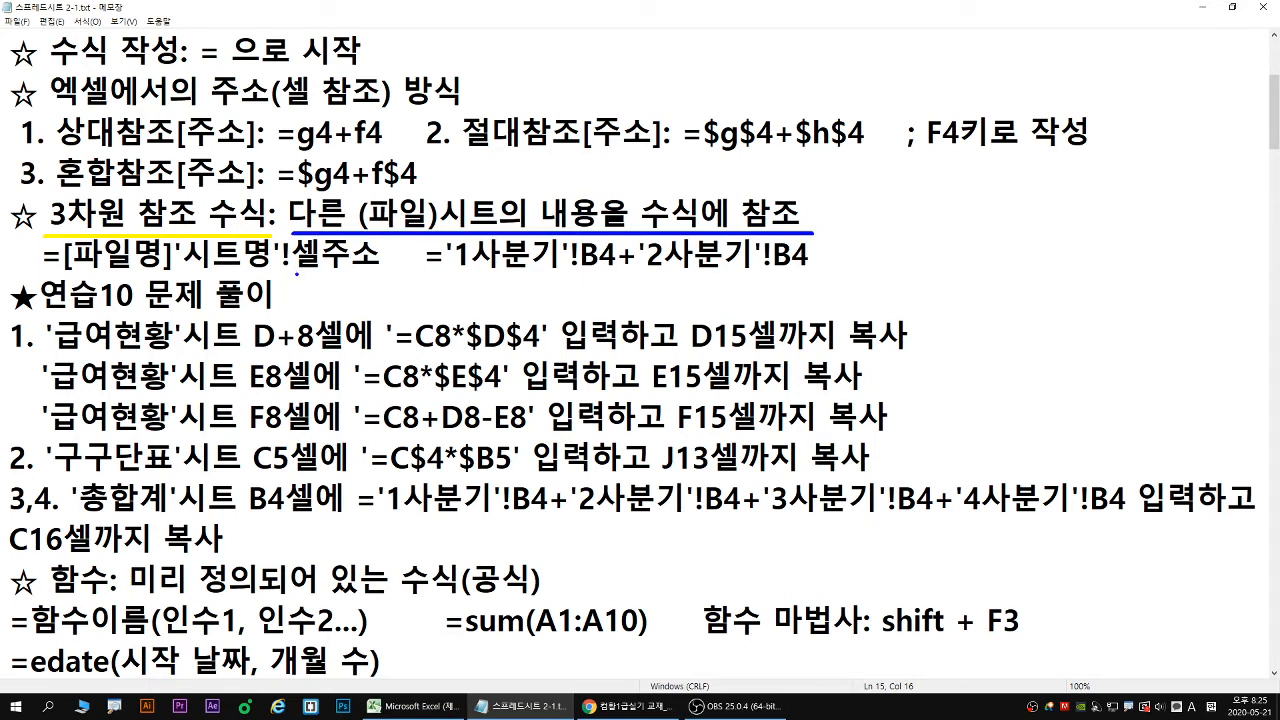
key(e)
Underline the cell address, sheet name and file name parts of the 3차원 참조 syntax and its example, and clear the markings
drag(296, 272, 386, 272)
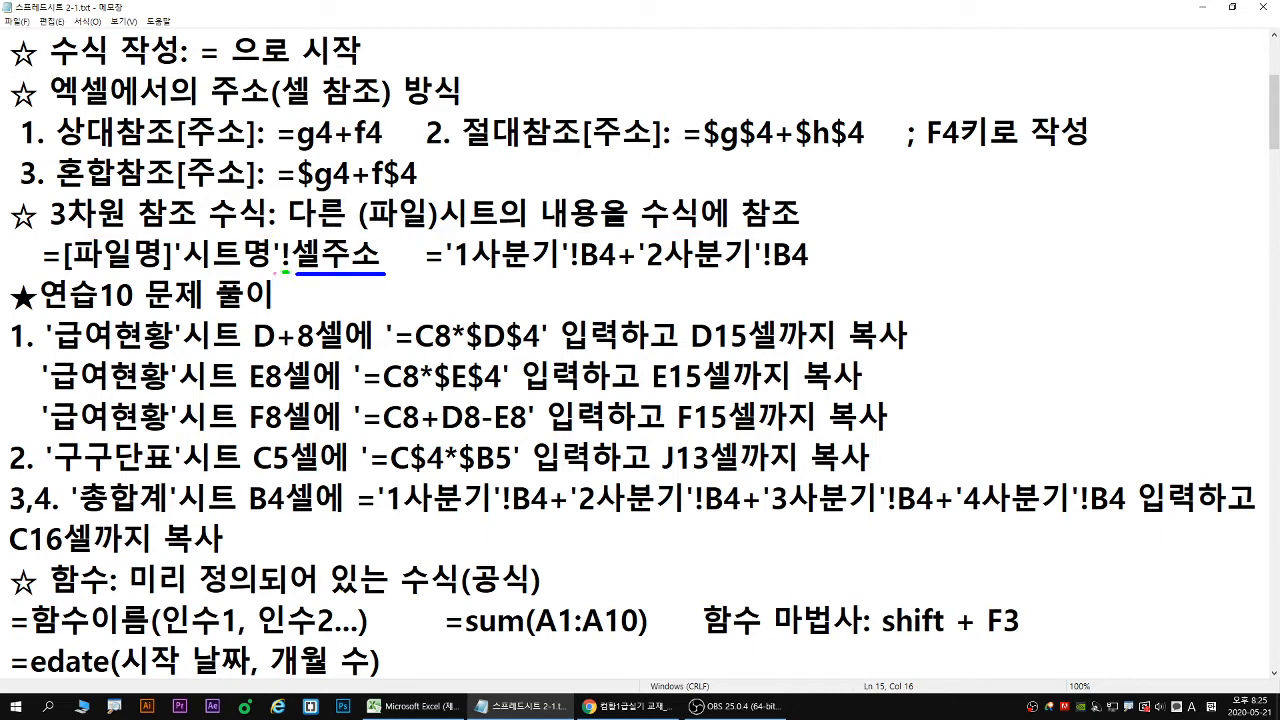
drag(274, 272, 184, 273)
drag(458, 268, 808, 268)
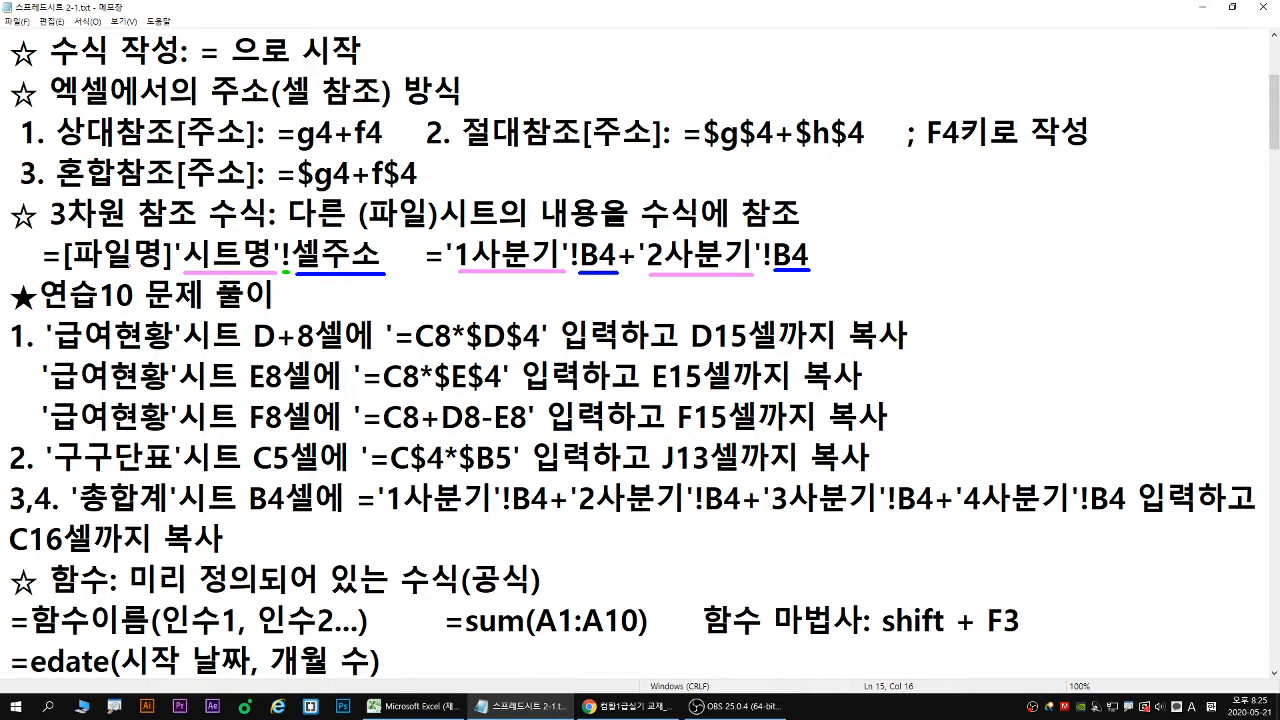
drag(76, 272, 158, 274)
drag(459, 274, 626, 277)
key(Escape)
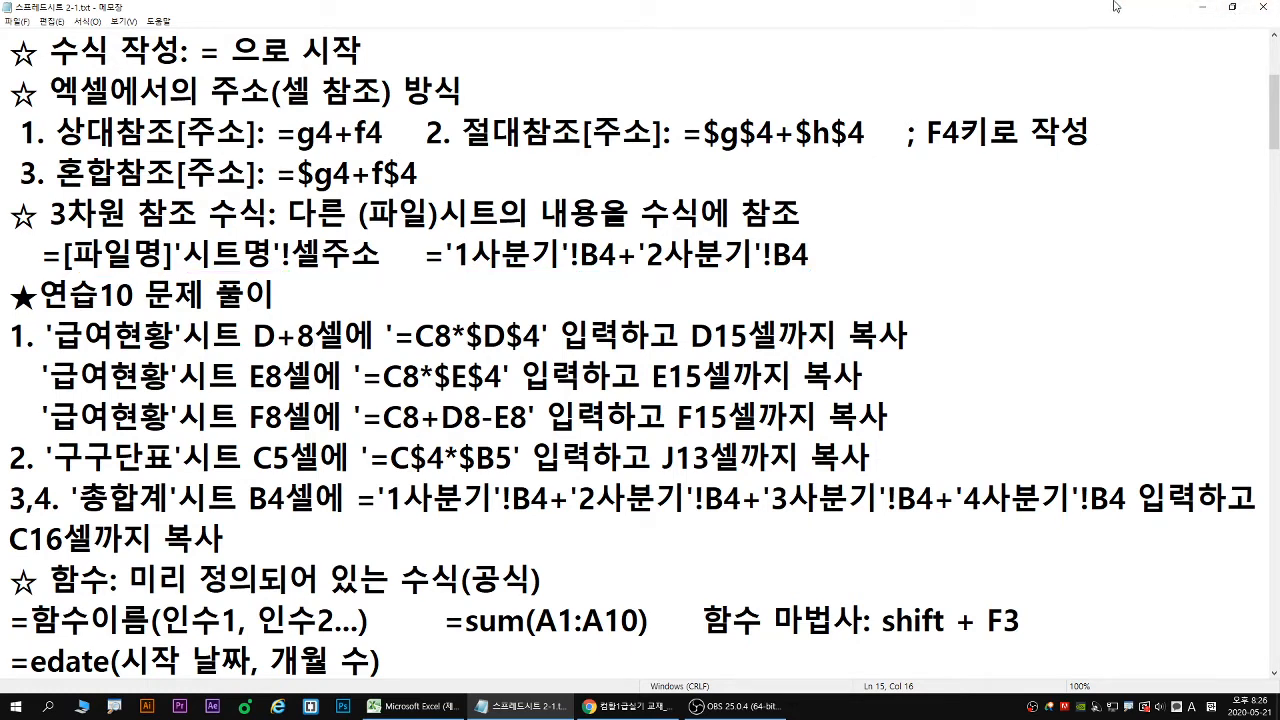
Restore the notes to a smaller window, switch back to Excel, and mark the 총합계 sheet and its cell B4 with temporary arrows
click(1232, 7)
scroll(354, 542, down, 1)
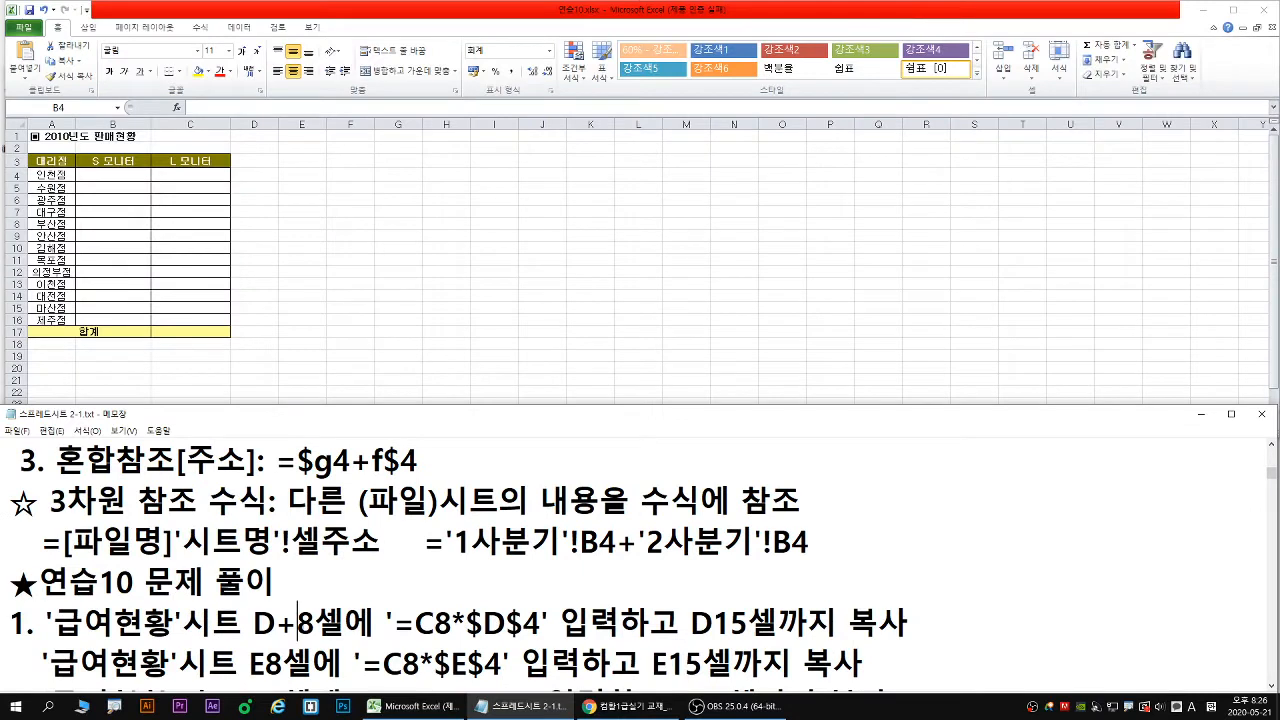
click(242, 242)
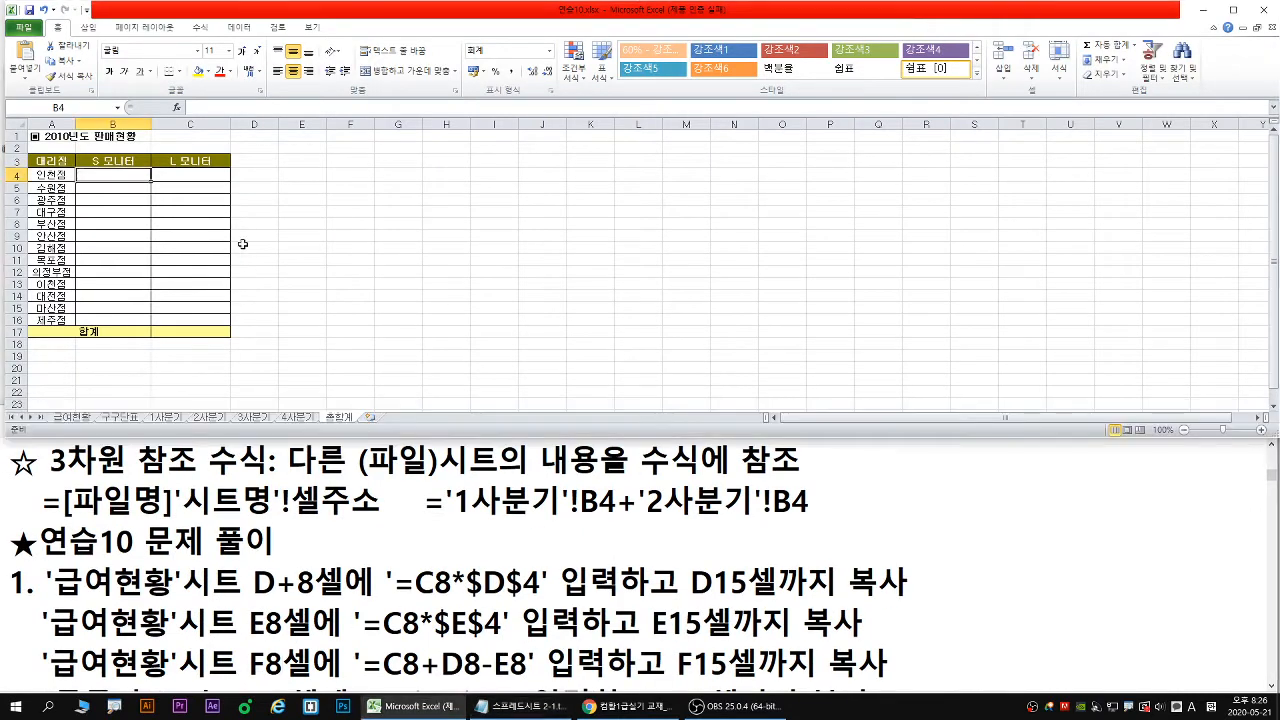
drag(351, 409, 372, 377)
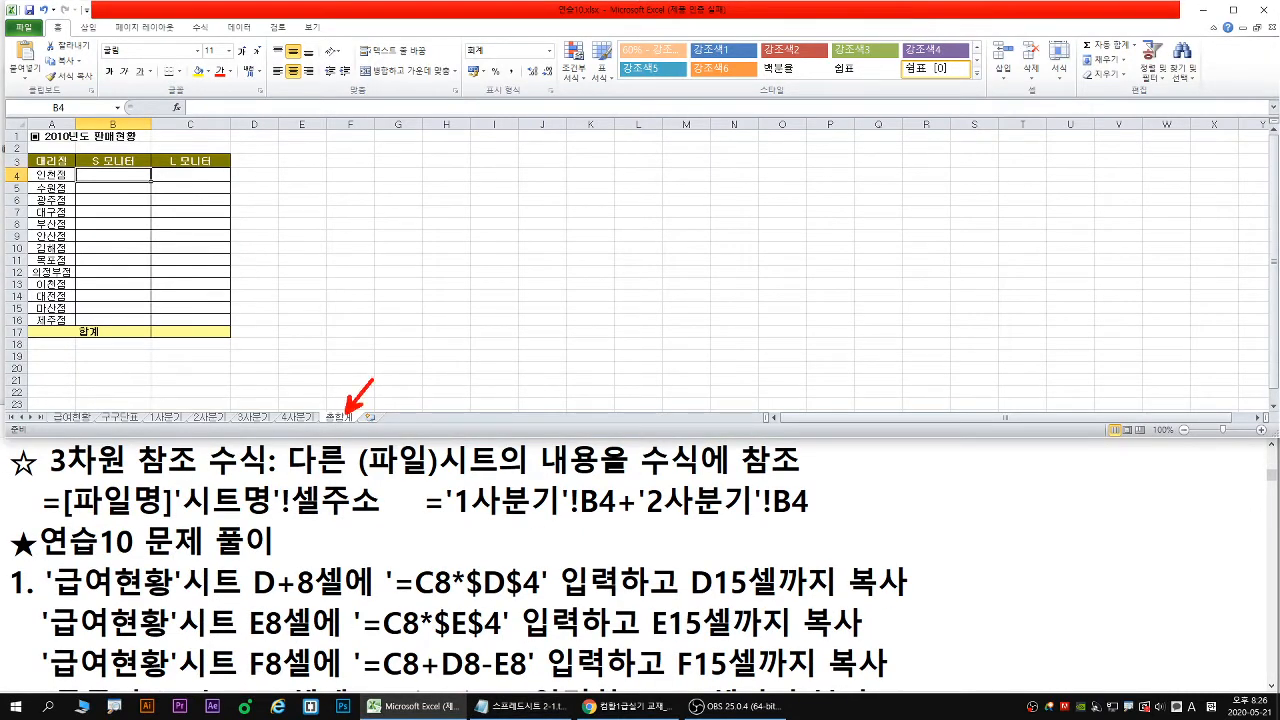
drag(126, 178, 138, 195)
key(Escape)
drag(345, 409, 360, 376)
key(Escape)
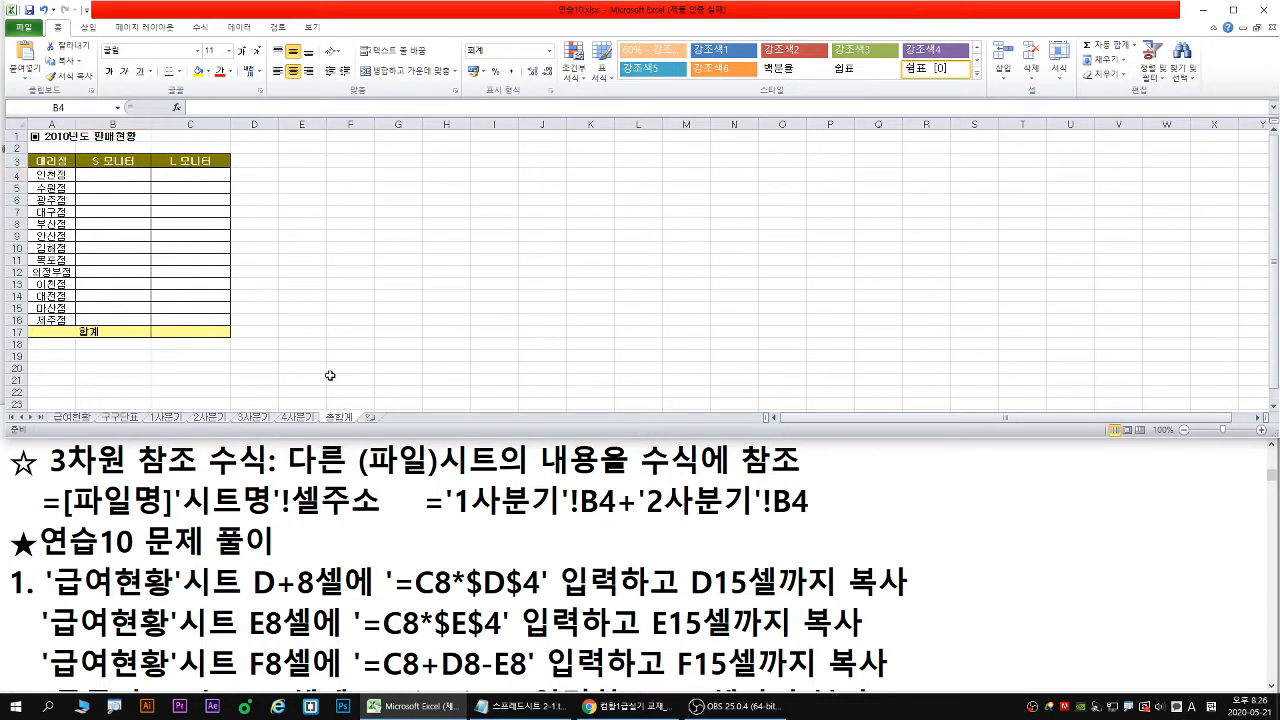
scroll(228, 304, up, 1)
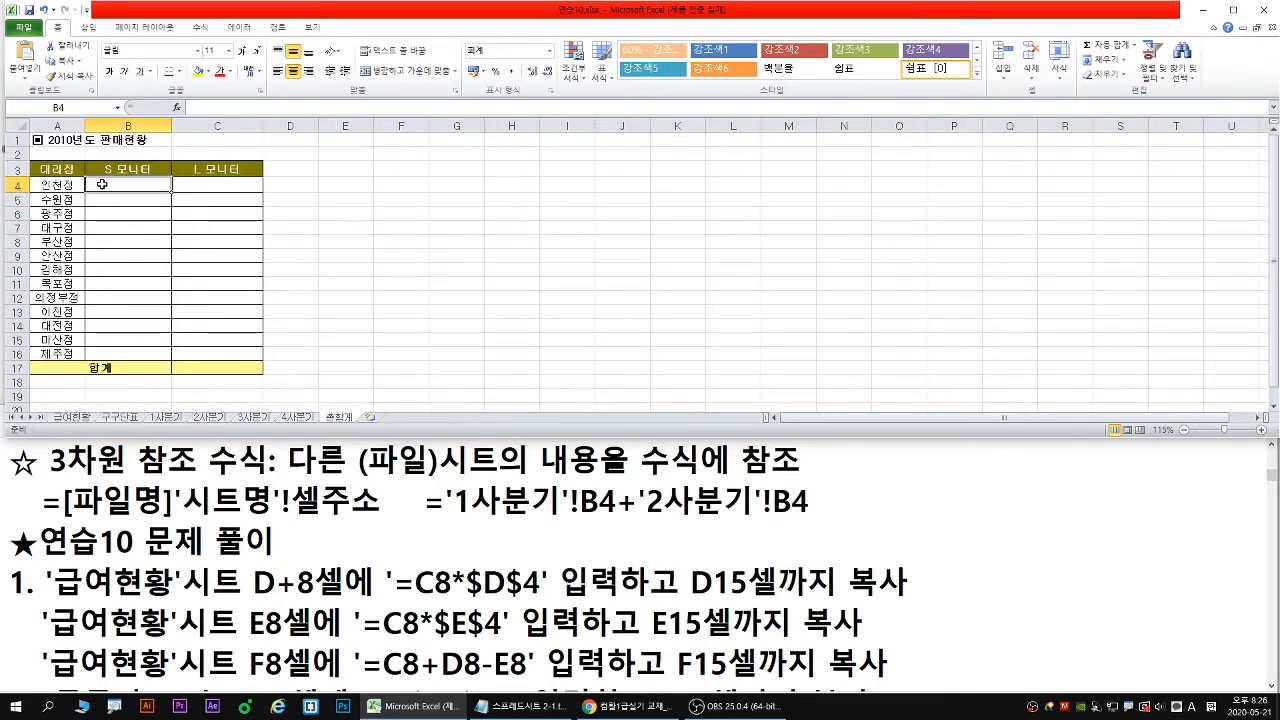
text(=)
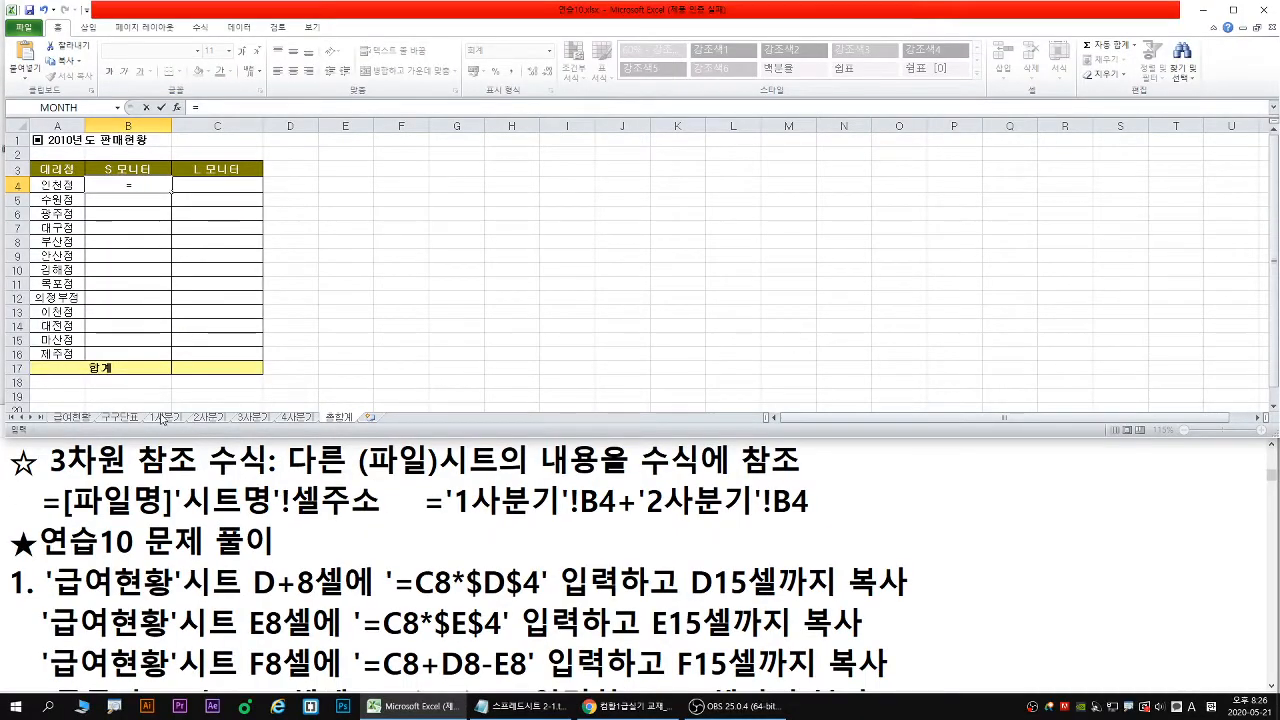
click(166, 419)
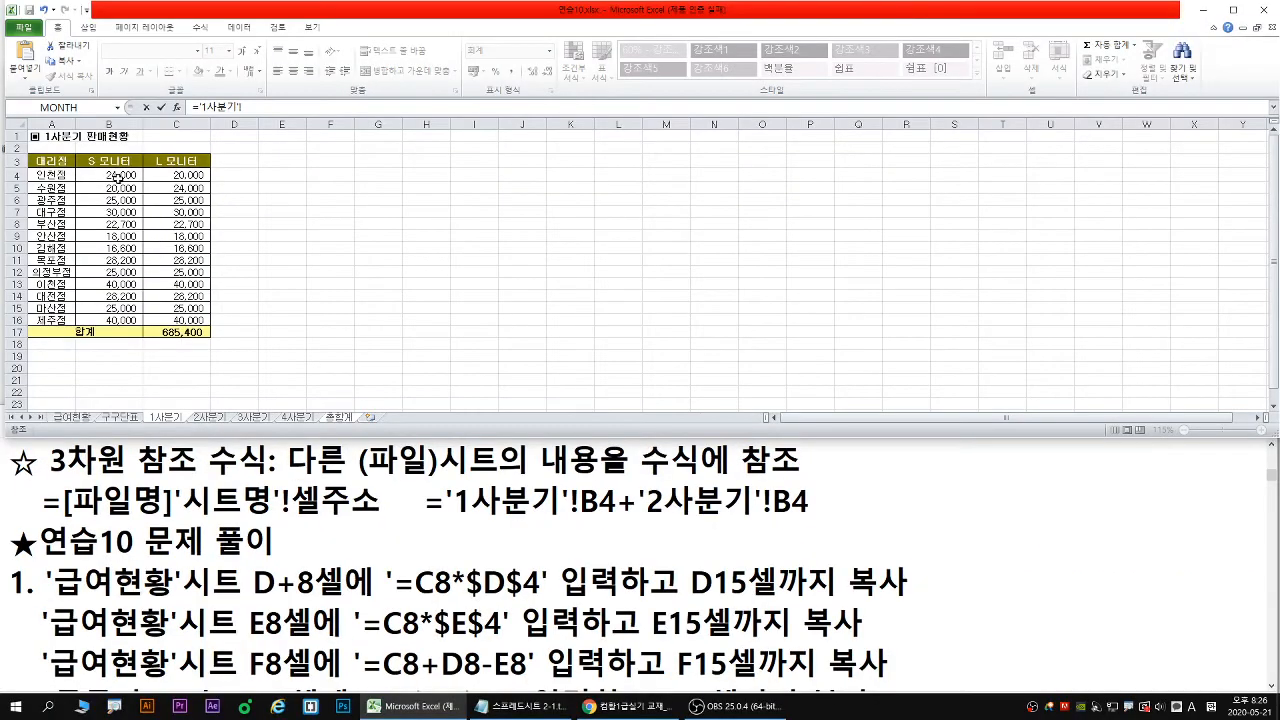
click(117, 177)
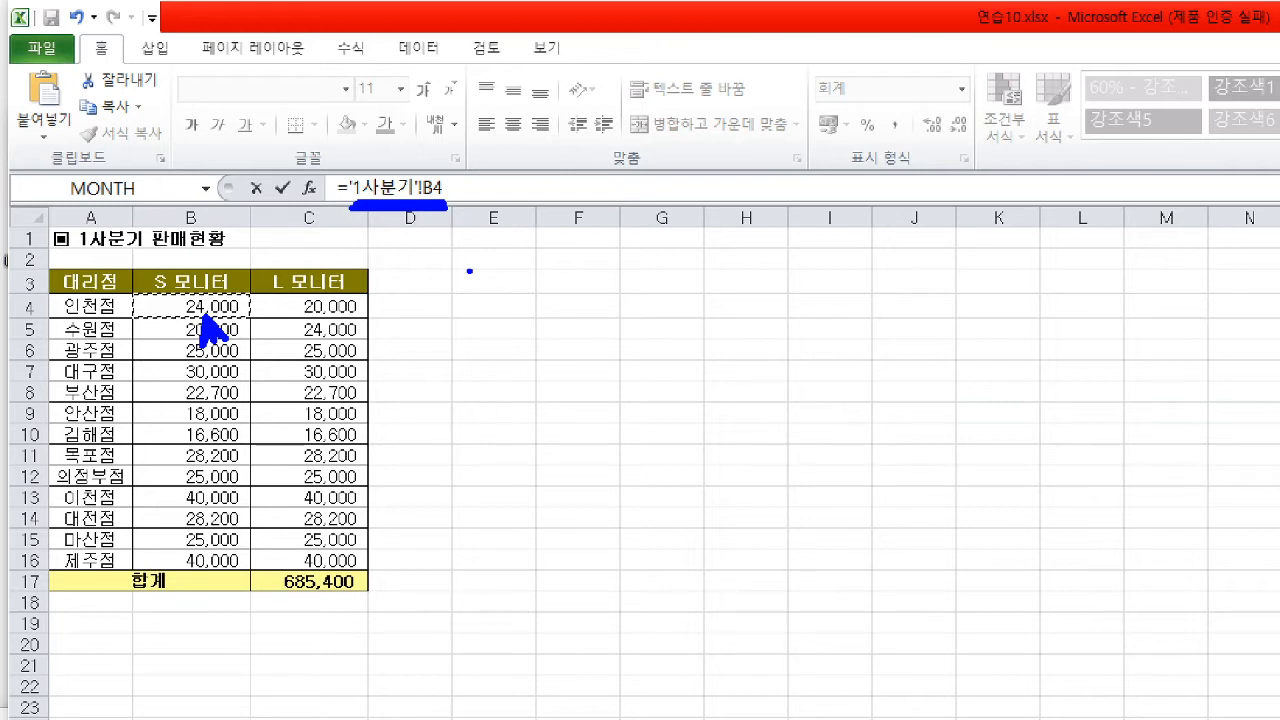
key(Escape)
key(Escape)
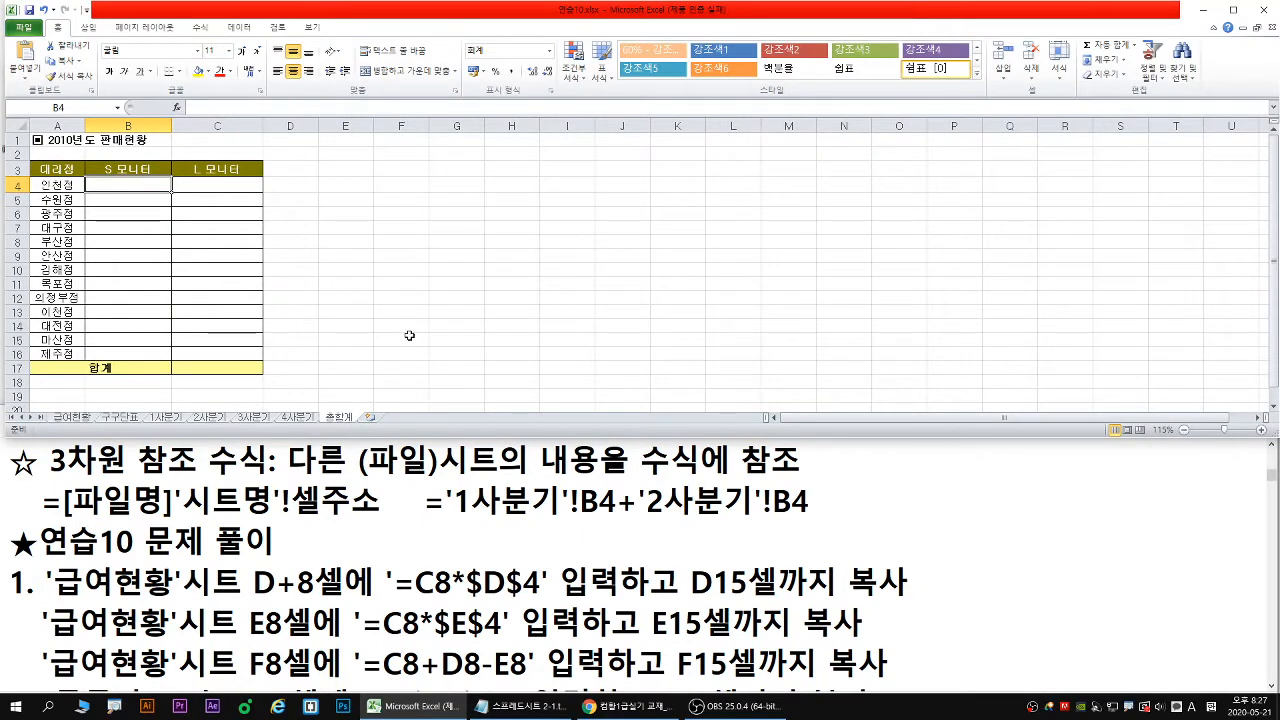
text(ESC)
key(Escape)
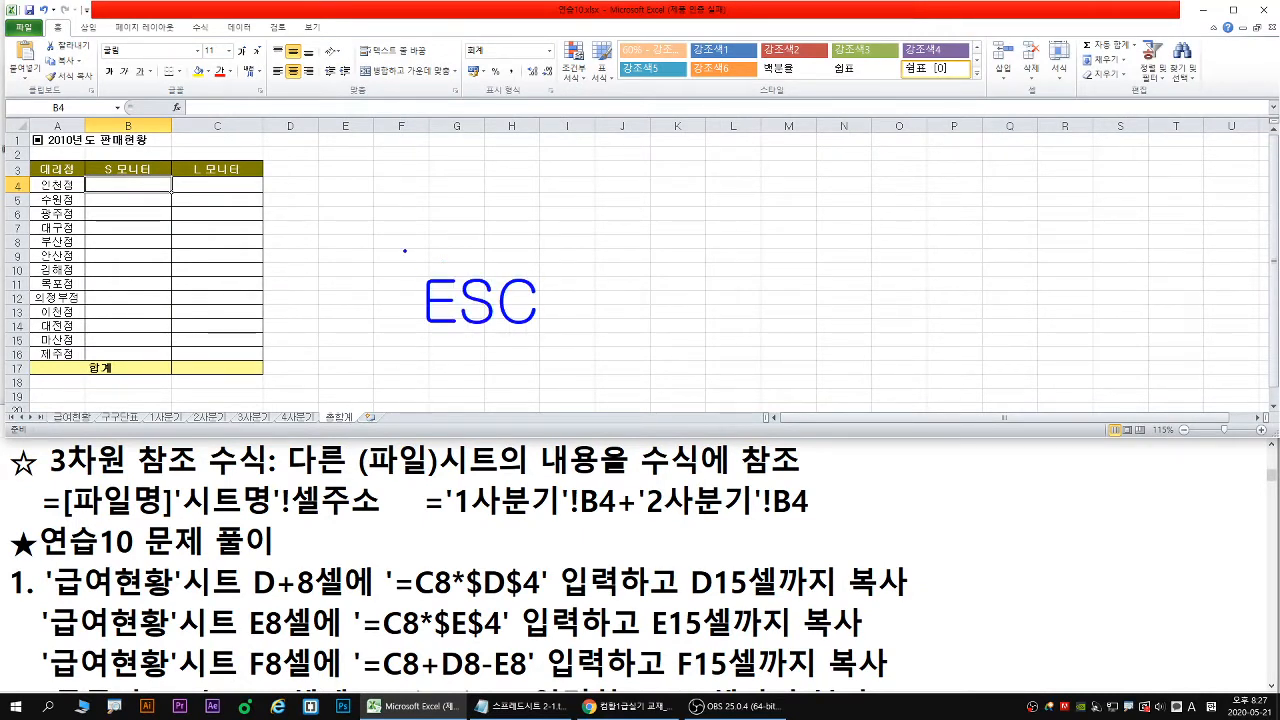
drag(404, 250, 558, 350)
key(Escape)
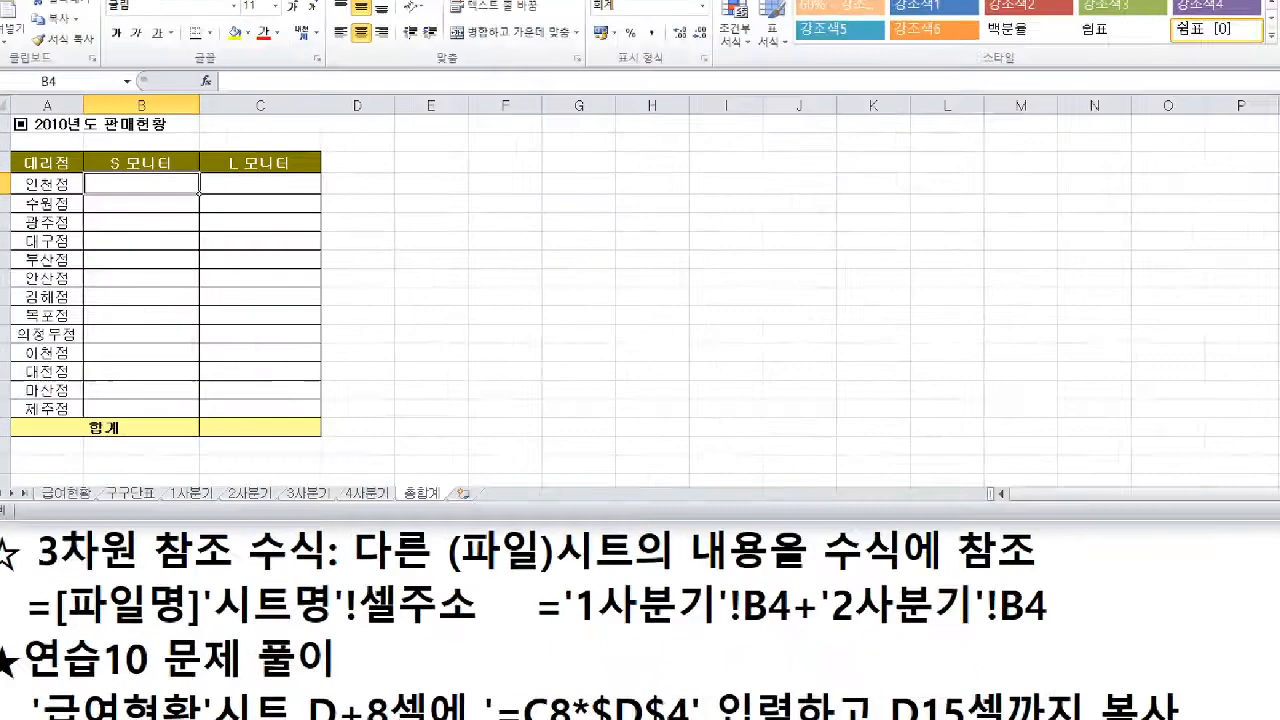
Start a formula in 총합계's B4 that references B4 of the 1사분기 sheet, and mark that reference and the plus sign following it
text(=)
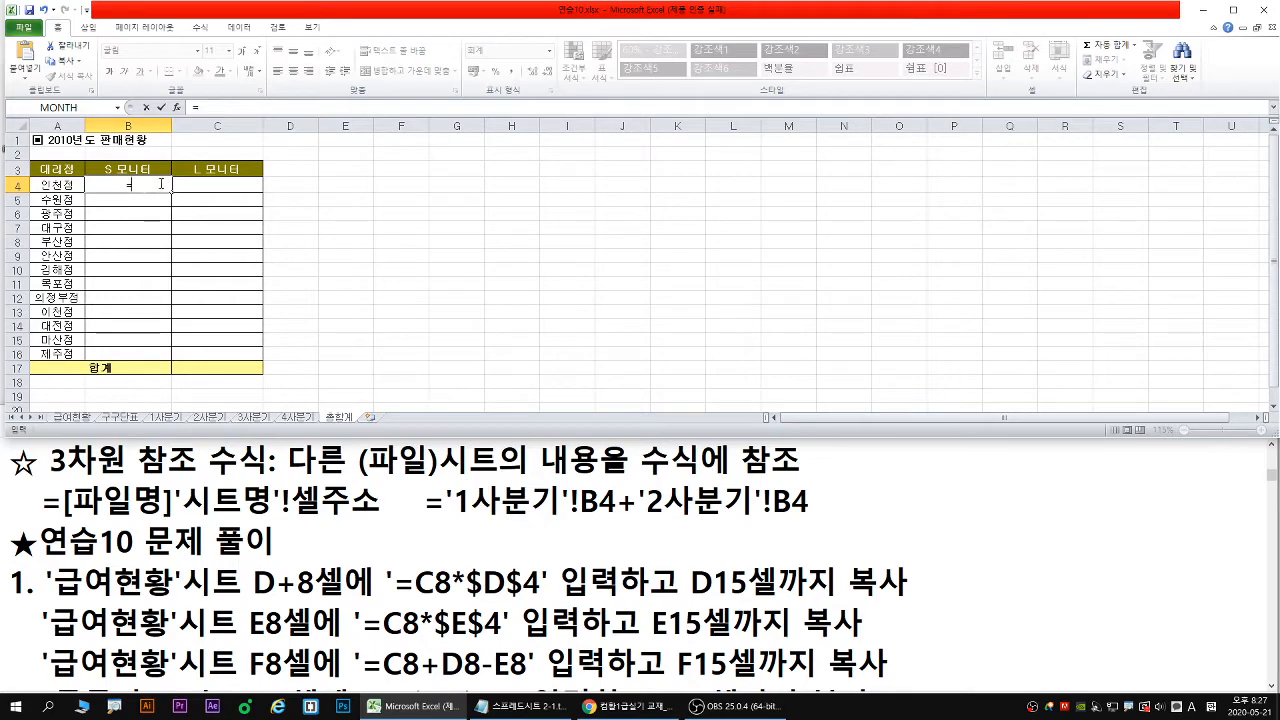
click(166, 417)
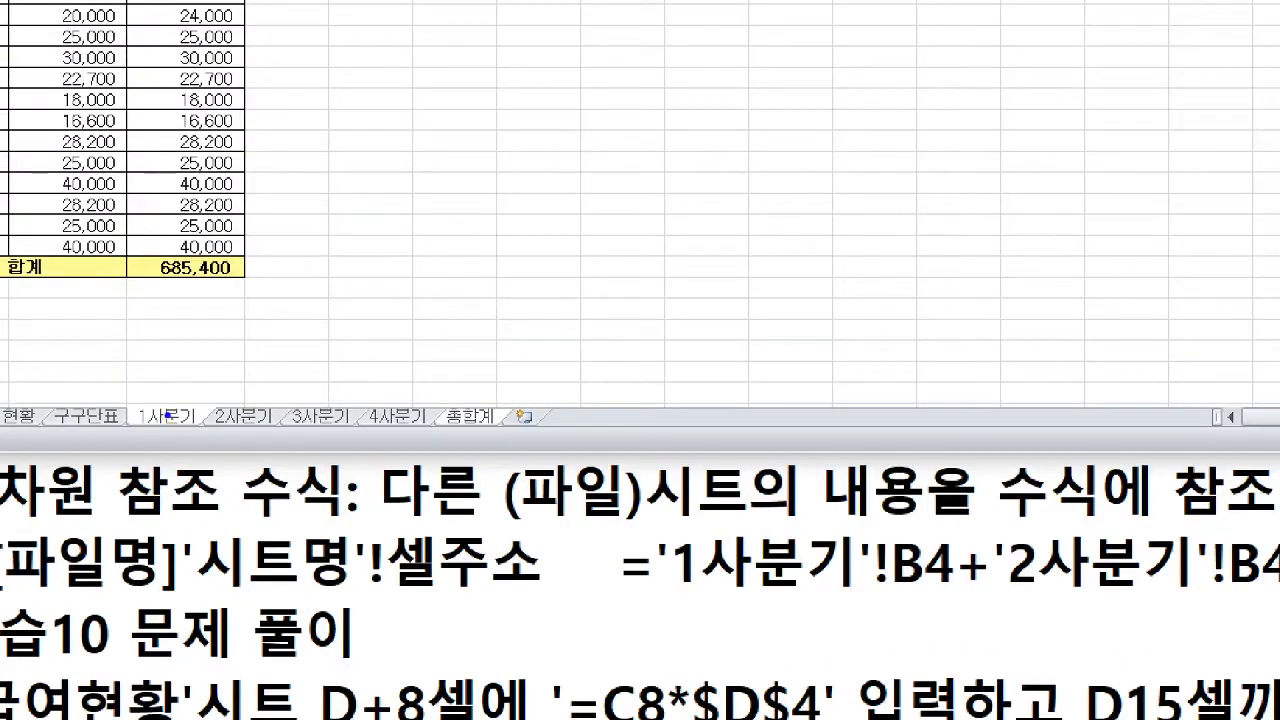
mouse_move(167, 412)
mouse_down()
mouse_move(190, 378)
mouse_move(180, 422)
mouse_up()
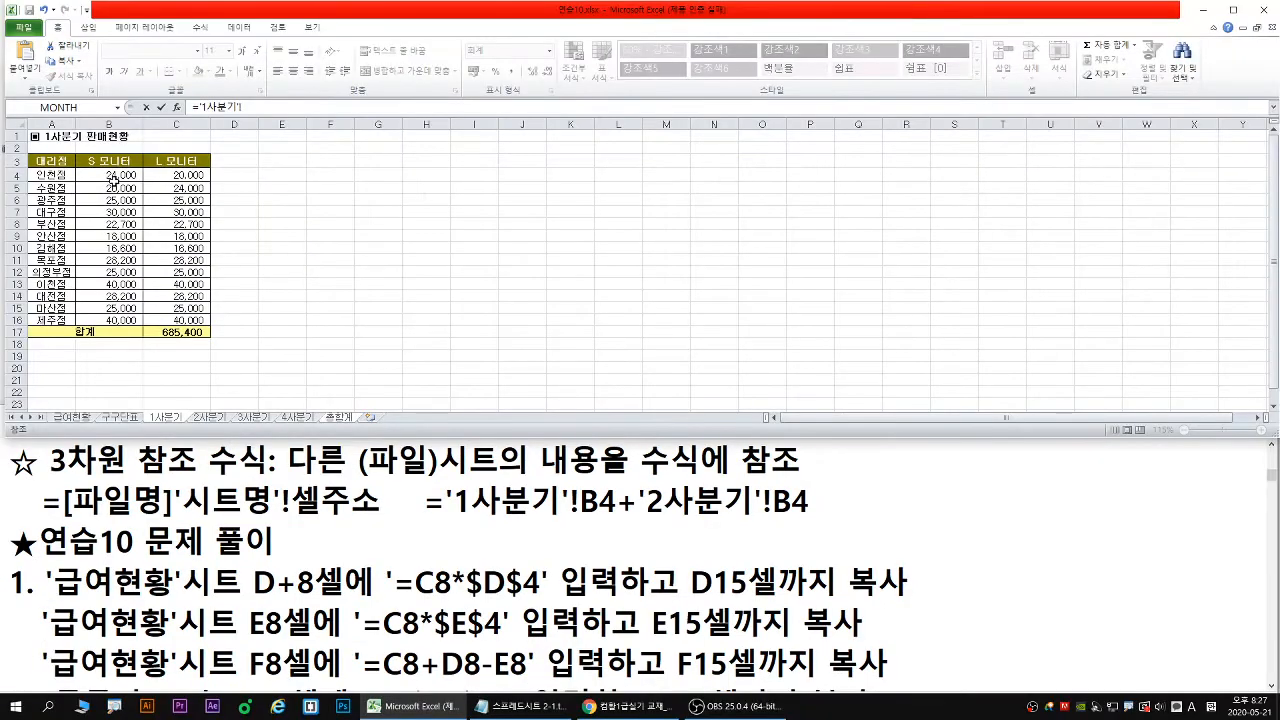
click(116, 176)
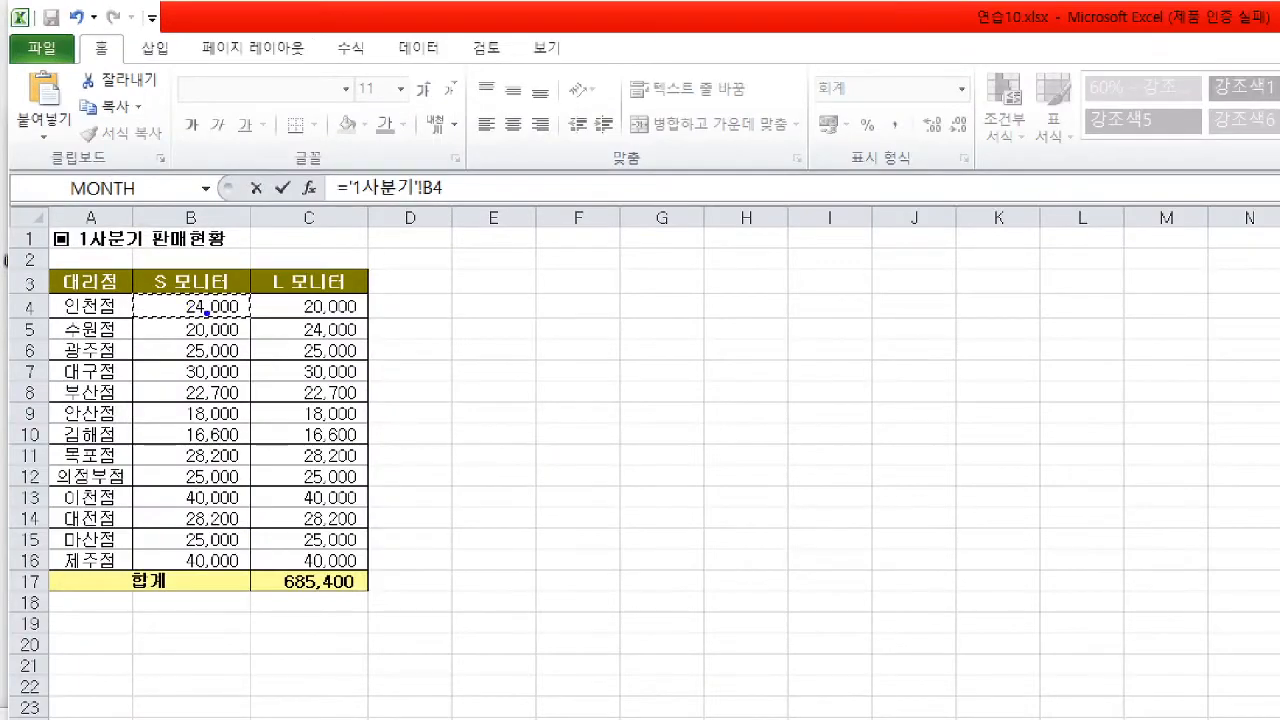
drag(109, 194, 125, 194)
mouse_move(358, 204)
mouse_down()
mouse_move(532, 210)
mouse_move(523, 222)
mouse_up()
key(r)
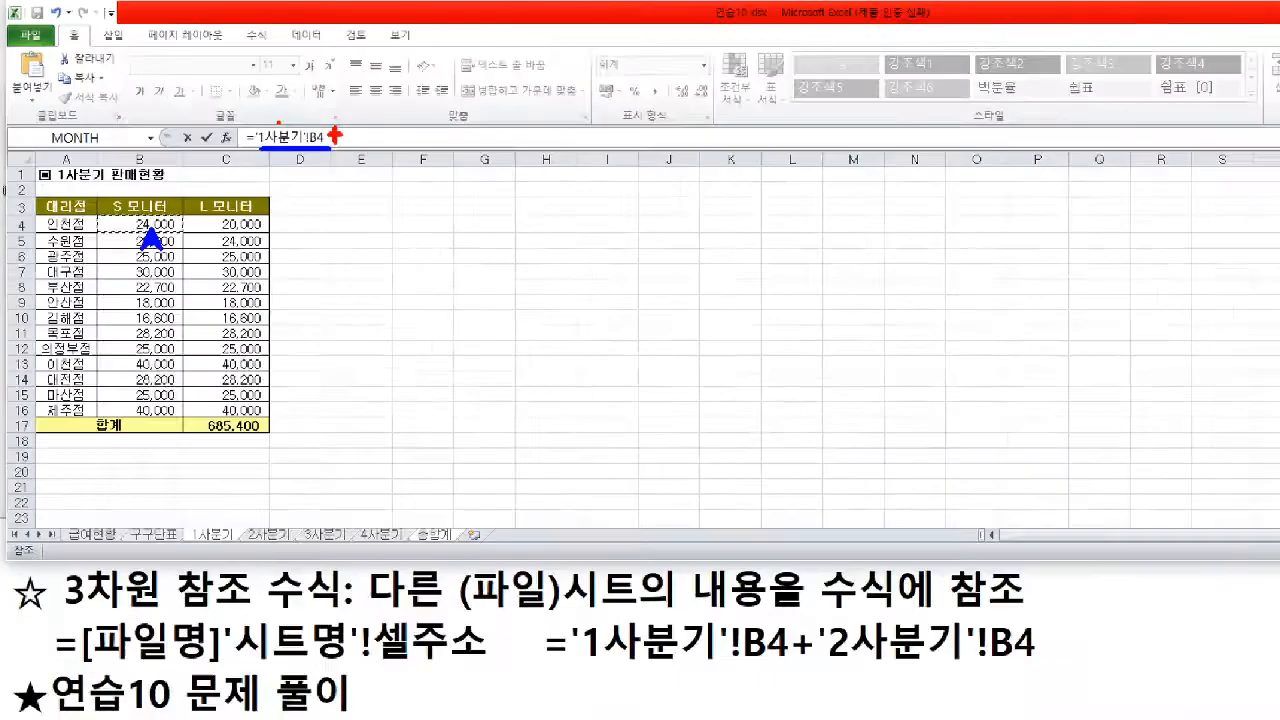
Extend the formula by adding cell B4 of the 2사분기 sheet, making it ='1사분기'!B4+'2사분기'!B4
text(+)
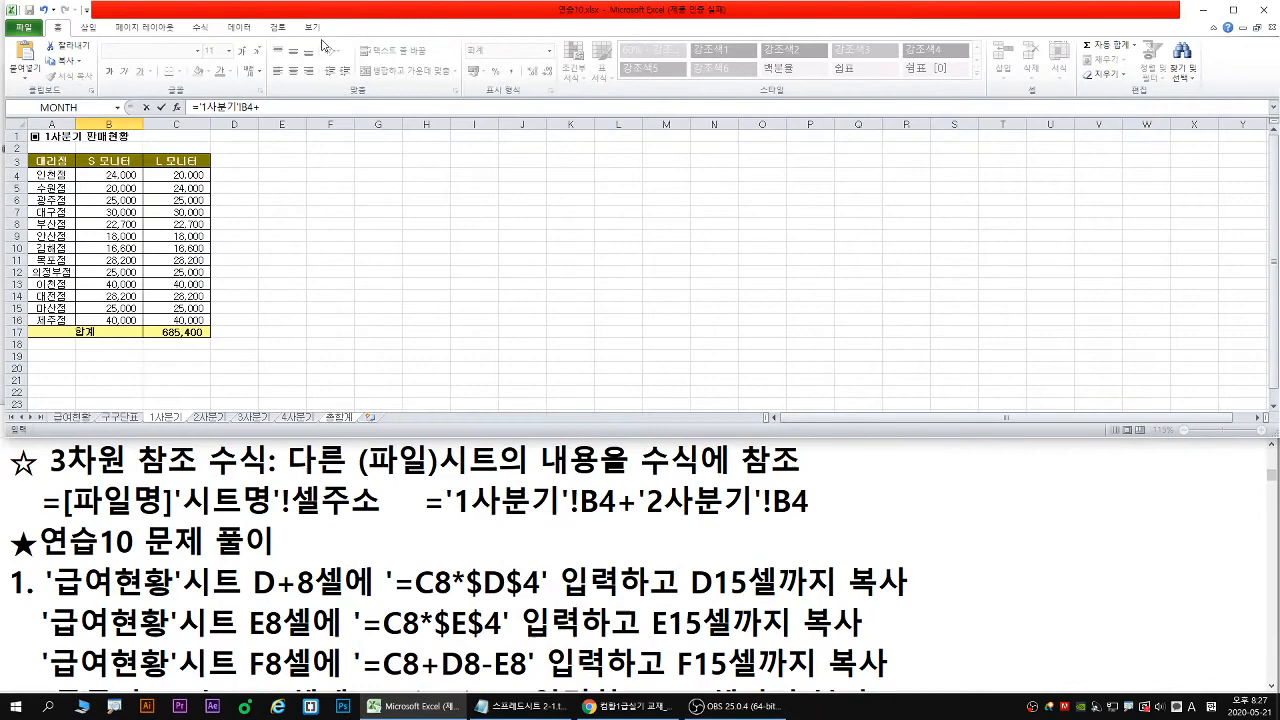
click(209, 417)
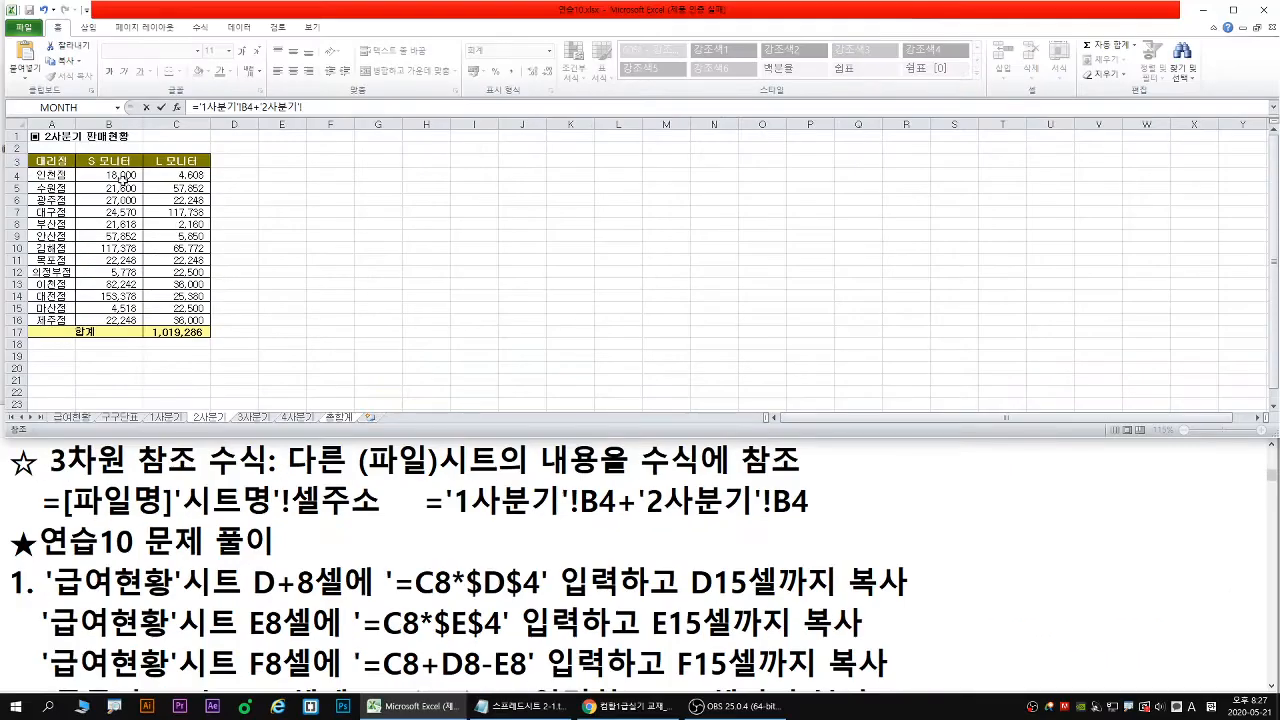
click(97, 146)
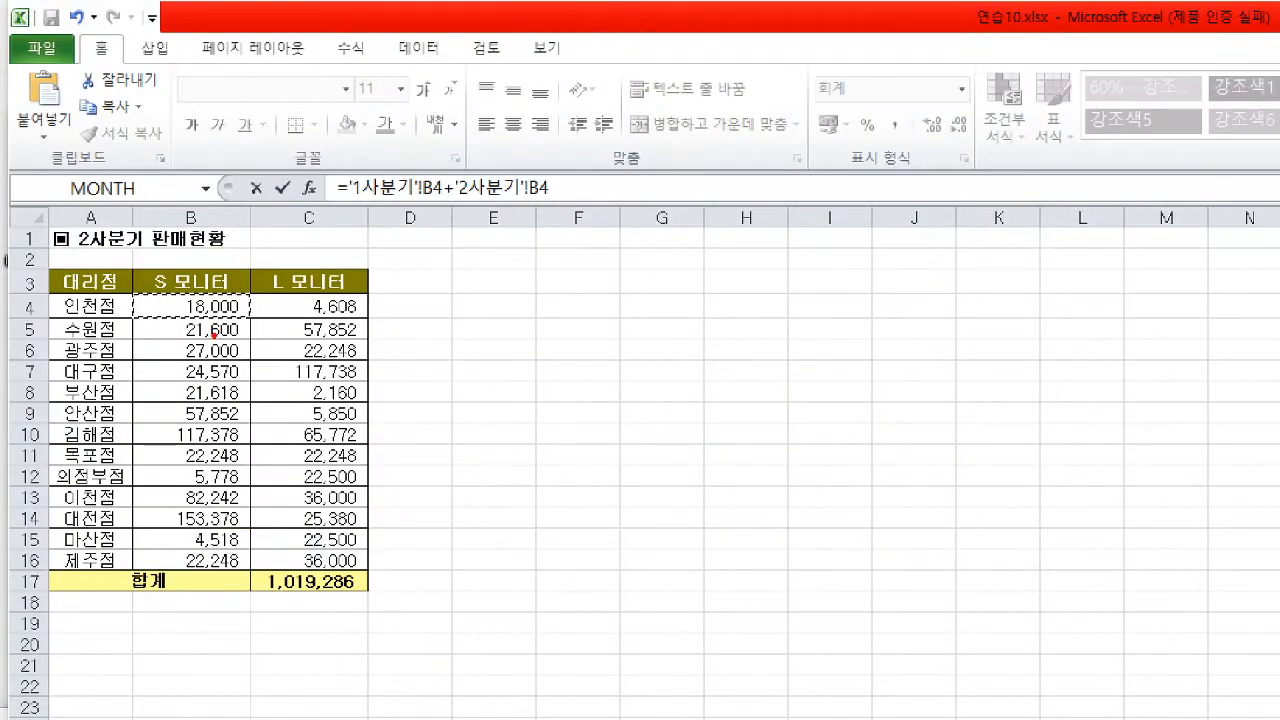
Complete 총합계's B4 formula by adding B4 of the 3사분기 and 4사분기 sheets, making ='1사분기'!B4+'2사분기'!B4+'3사분기'!B4+'4사분기'!B4
drag(216, 311, 240, 343)
drag(458, 205, 493, 205)
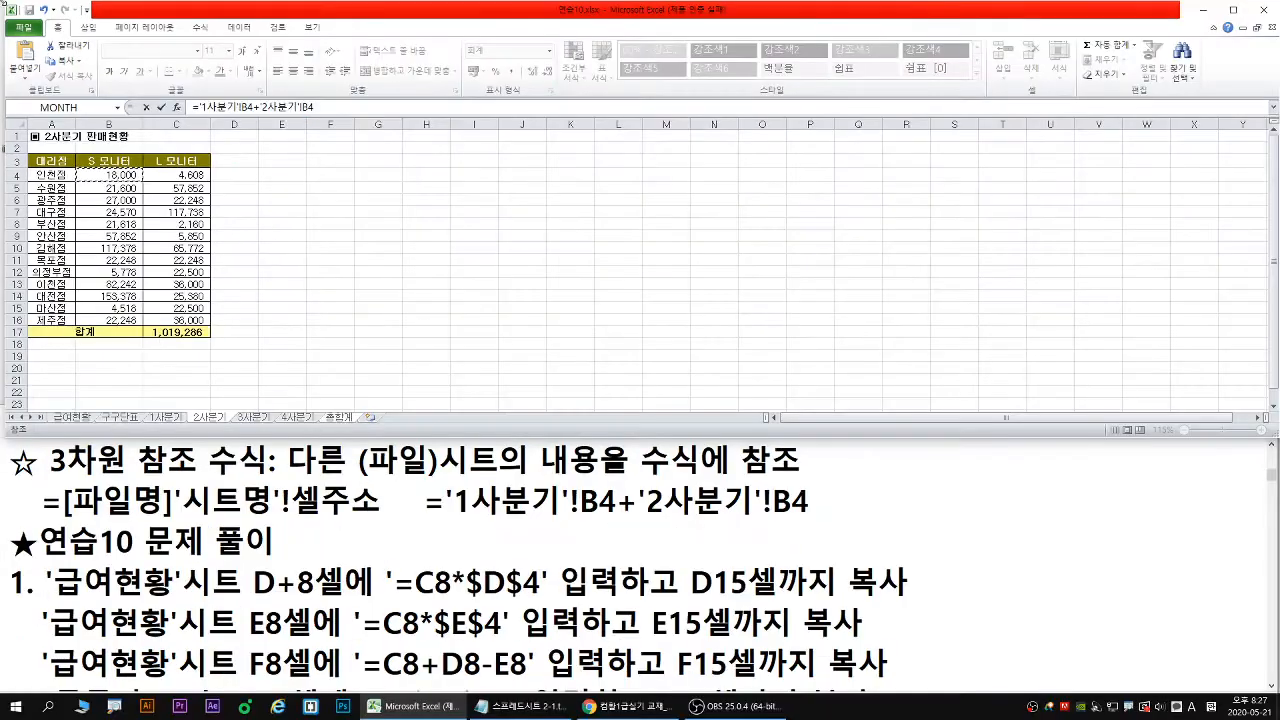
text(+)
click(253, 418)
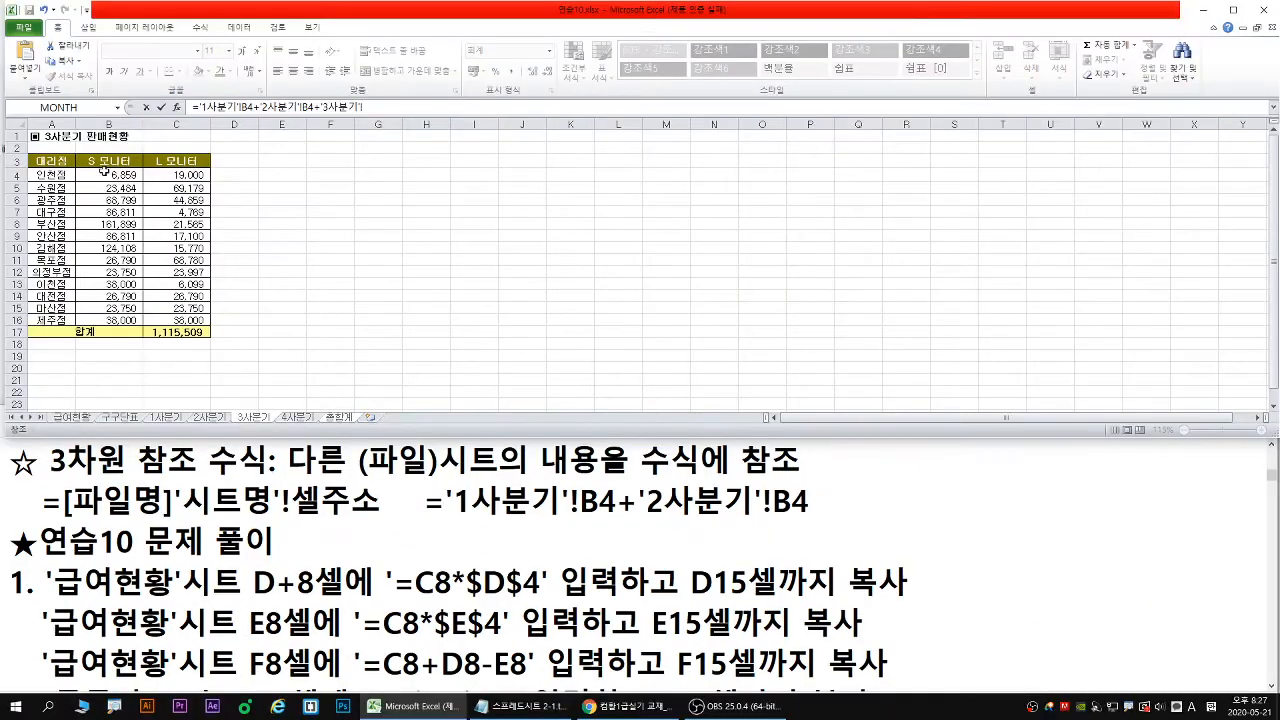
click(106, 173)
text(+)
click(297, 417)
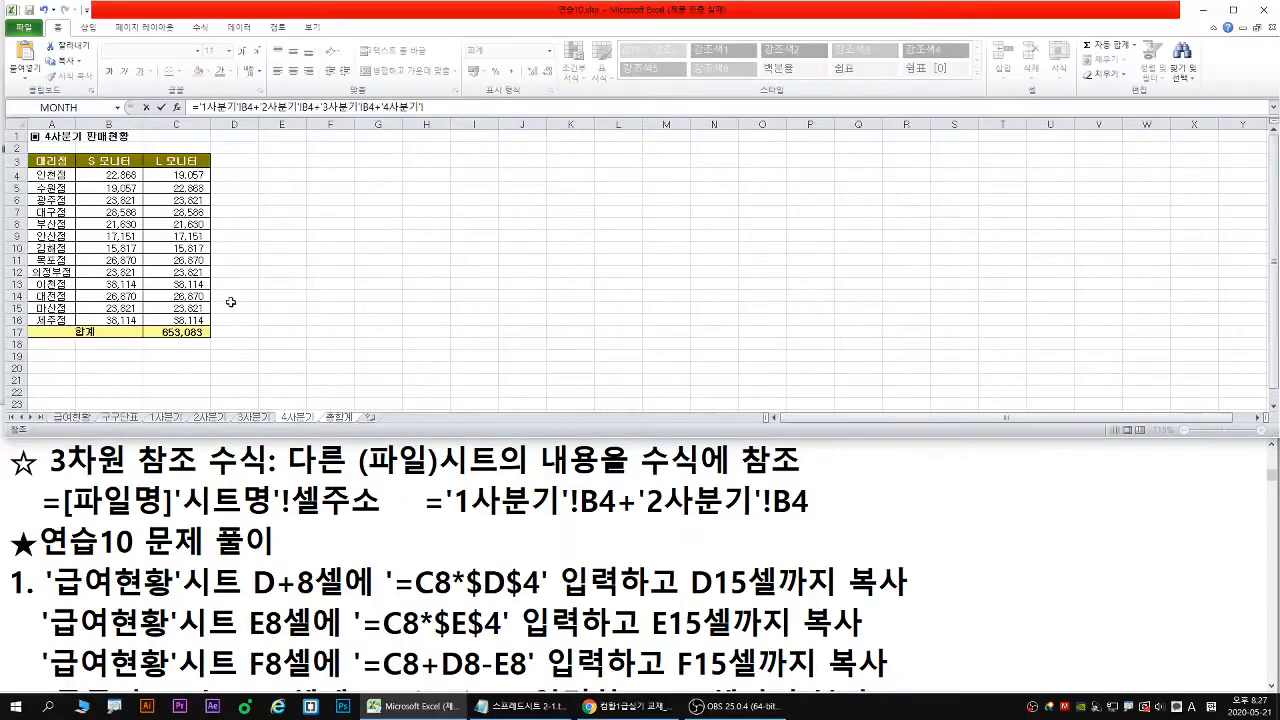
click(116, 174)
key(Return)
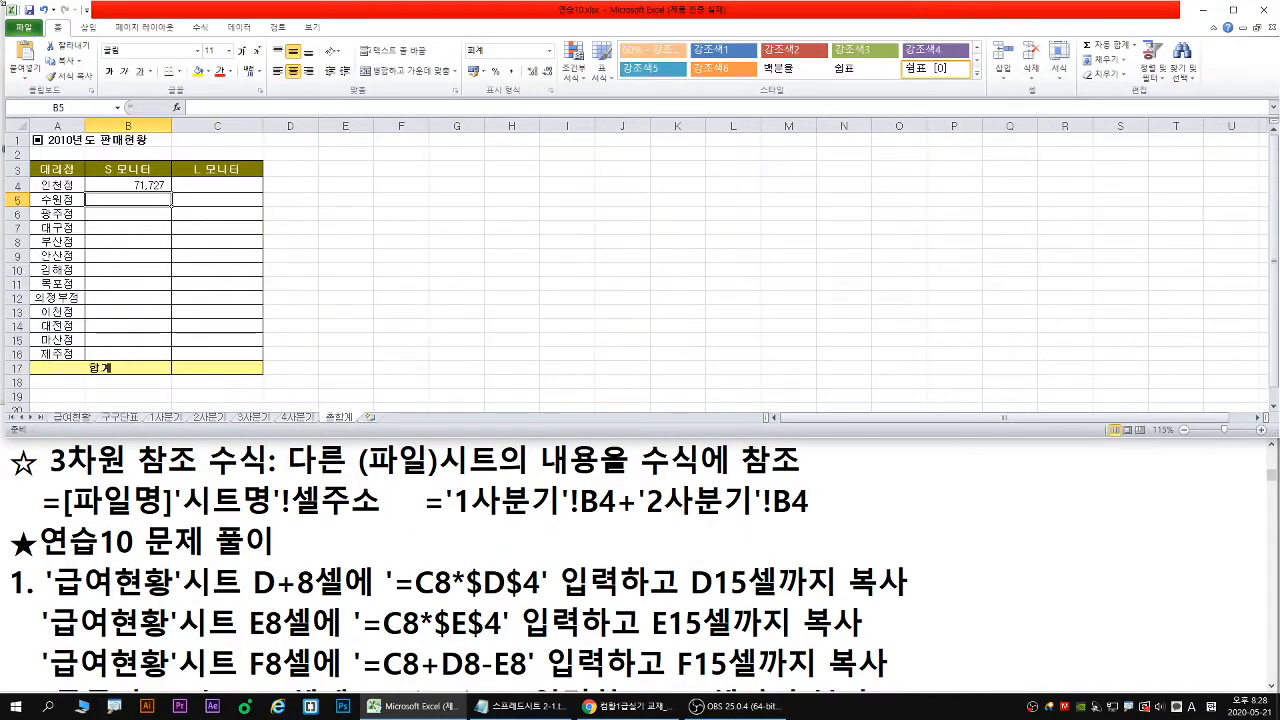
Reopen the formula in 총합계's B4 to examine its four quarterly sheet references, and close it with the cell still selected
click(151, 186)
double_click(151, 186)
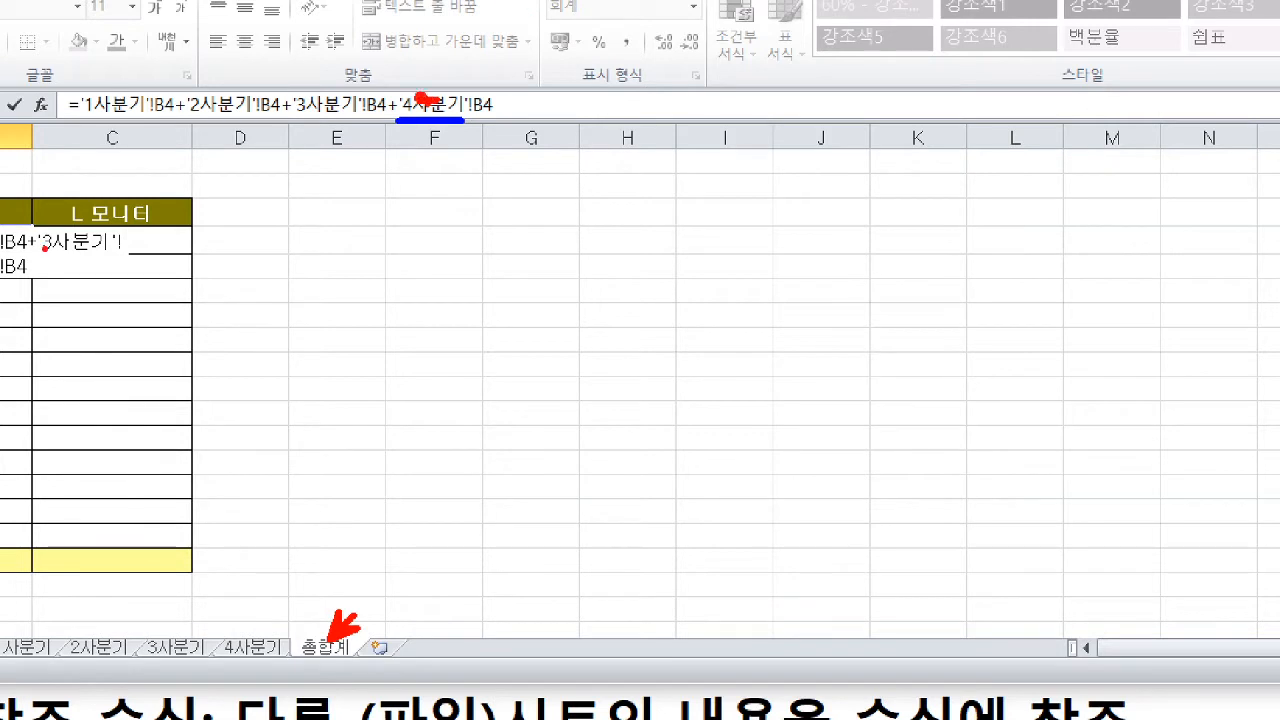
key(ctrl+Return)
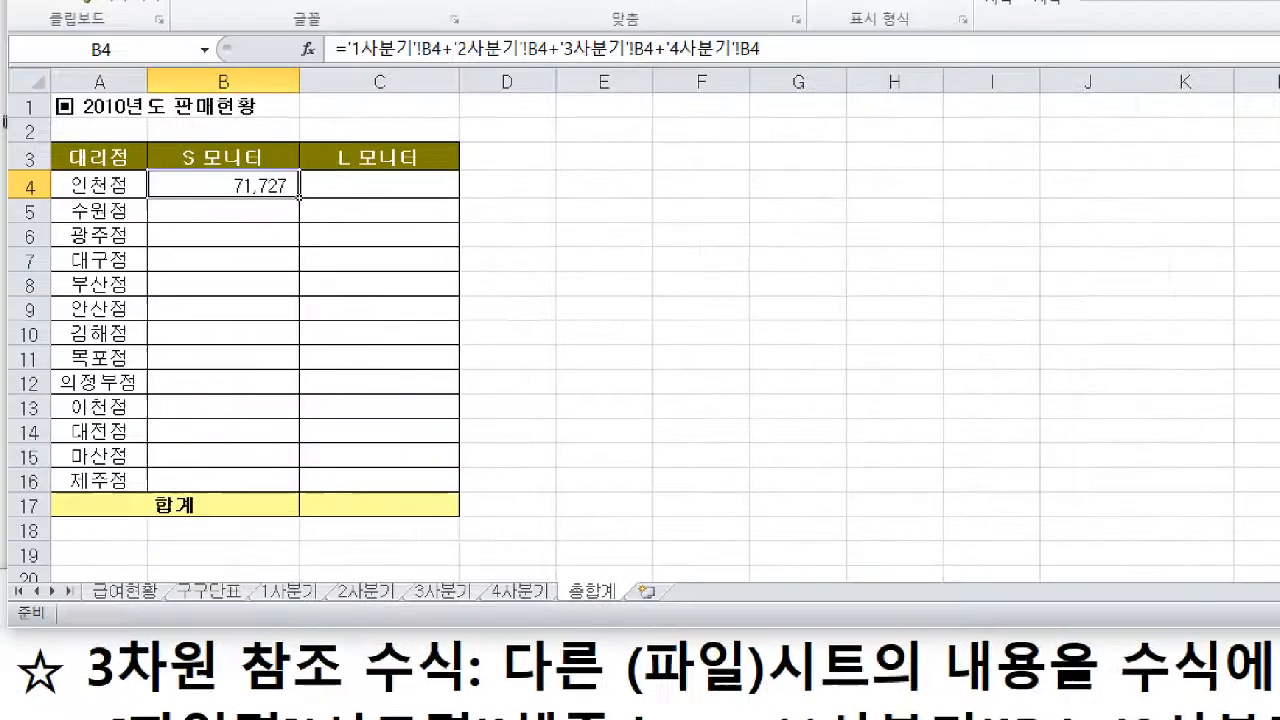
Mark the fill path from B4 down to row 16 and across to column C with temporary arrows, and clear the markings
drag(306, 208, 298, 468)
mouse_move(279, 462)
mouse_down()
mouse_move(298, 486)
mouse_move(343, 444)
mouse_up()
mouse_move(320, 494)
mouse_down()
mouse_move(454, 494)
mouse_move(441, 515)
mouse_up()
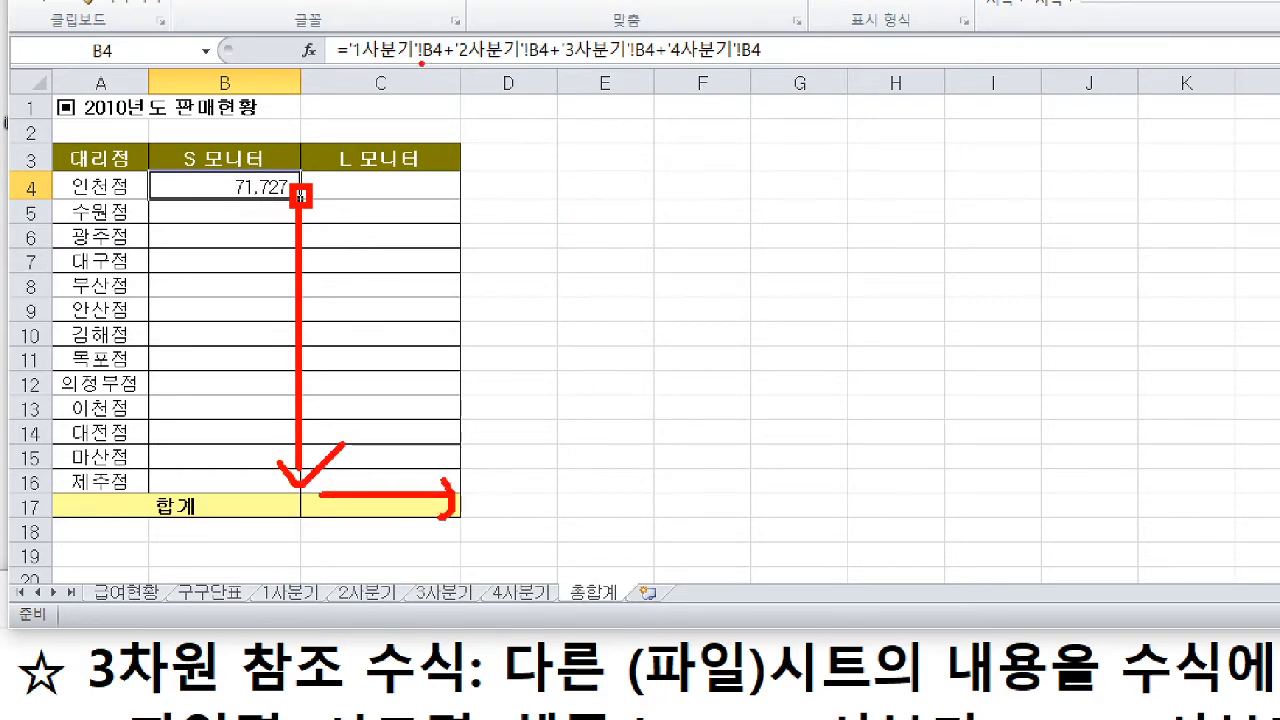
drag(423, 64, 453, 62)
key(Escape)
Fill the formula in 총합계's B4 down and across through C16
click(174, 195)
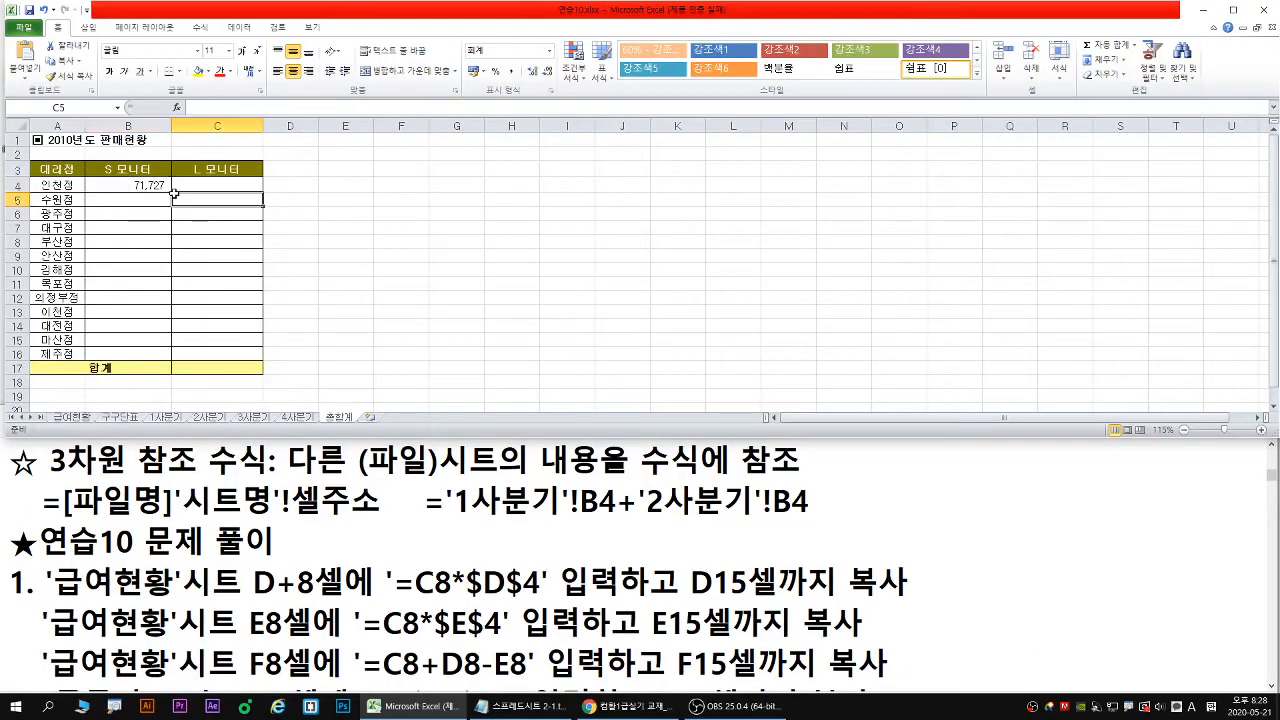
click(166, 185)
drag(174, 196, 262, 360)
mouse_move(172, 193)
mouse_down()
mouse_move(172, 362)
mouse_move(188, 344)
mouse_move(260, 368)
mouse_up()
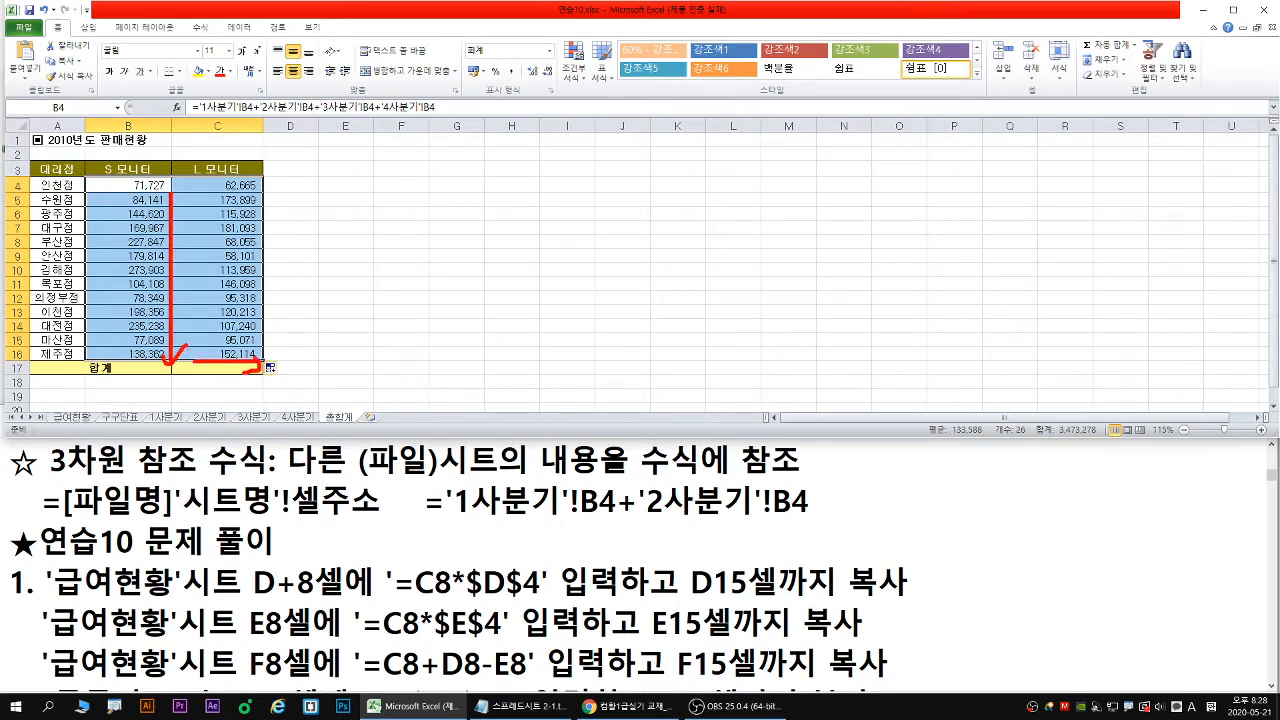
key(Escape)
click(161, 183)
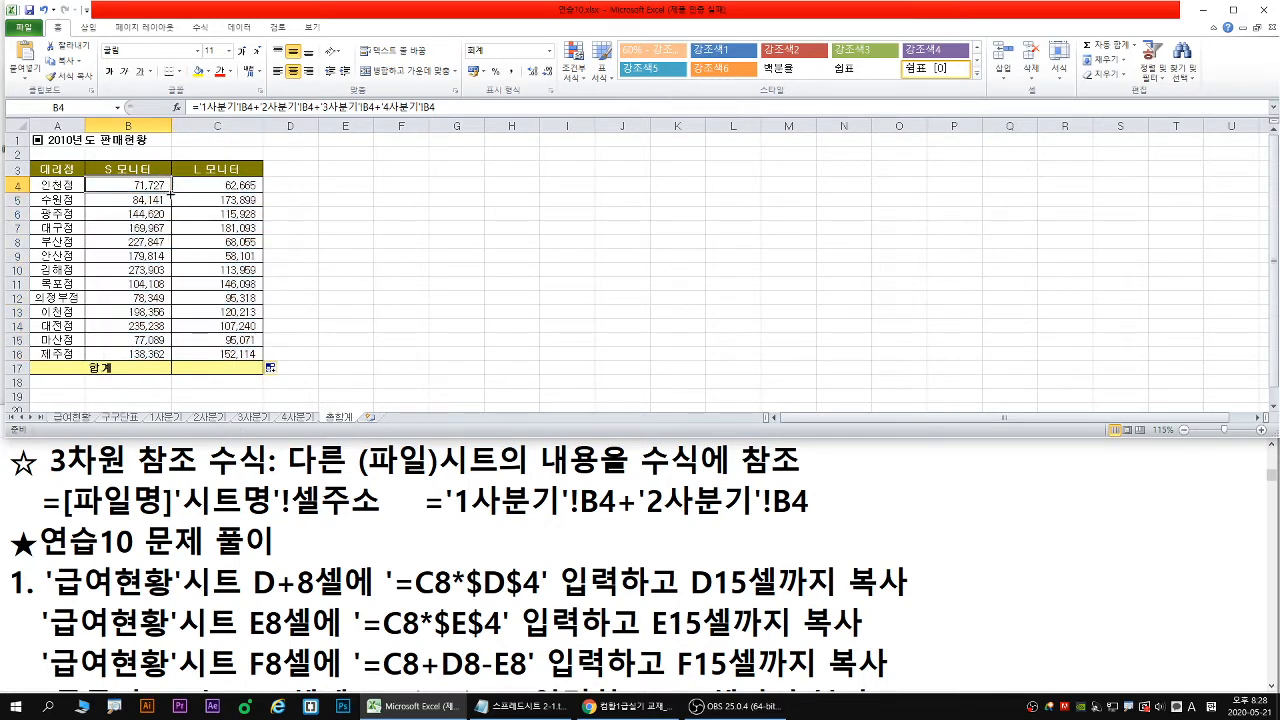
drag(172, 192, 262, 366)
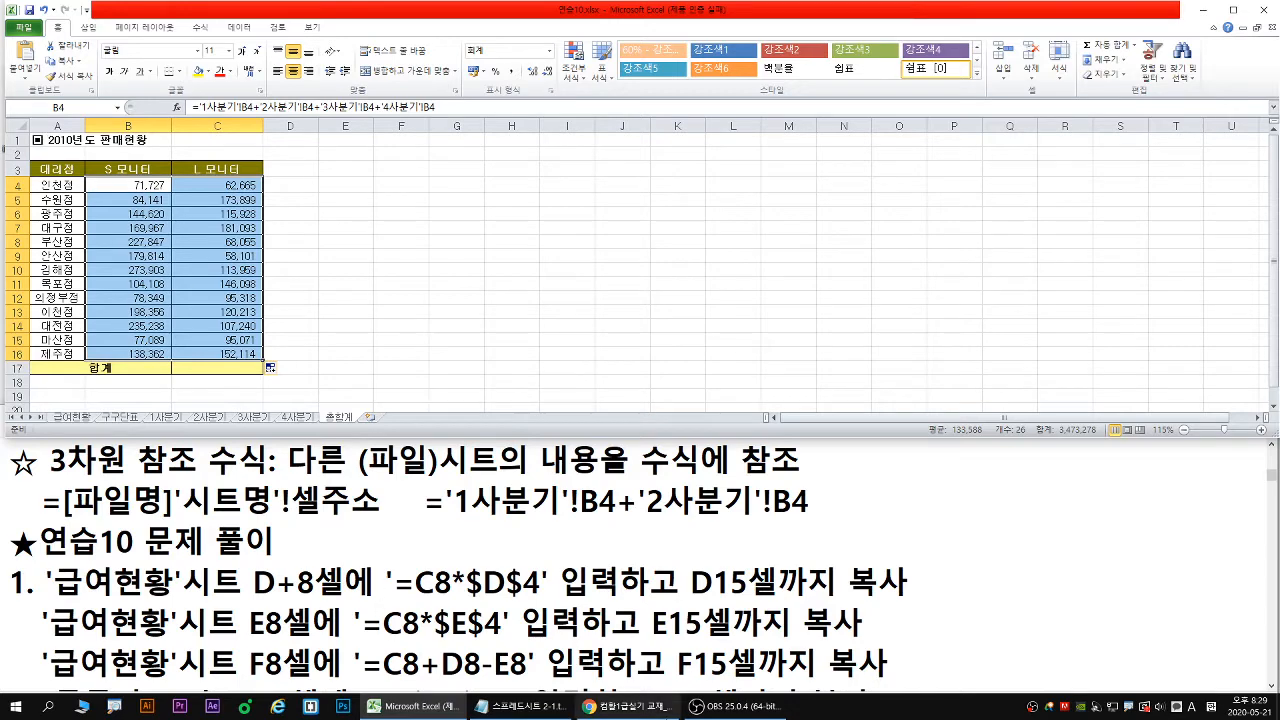
Show problem 5 of the textbook PDF in Chrome beneath the reduced Excel window, and select cell C17 of the 총합계 sheet
click(627, 706)
scroll(411, 467, down, 6)
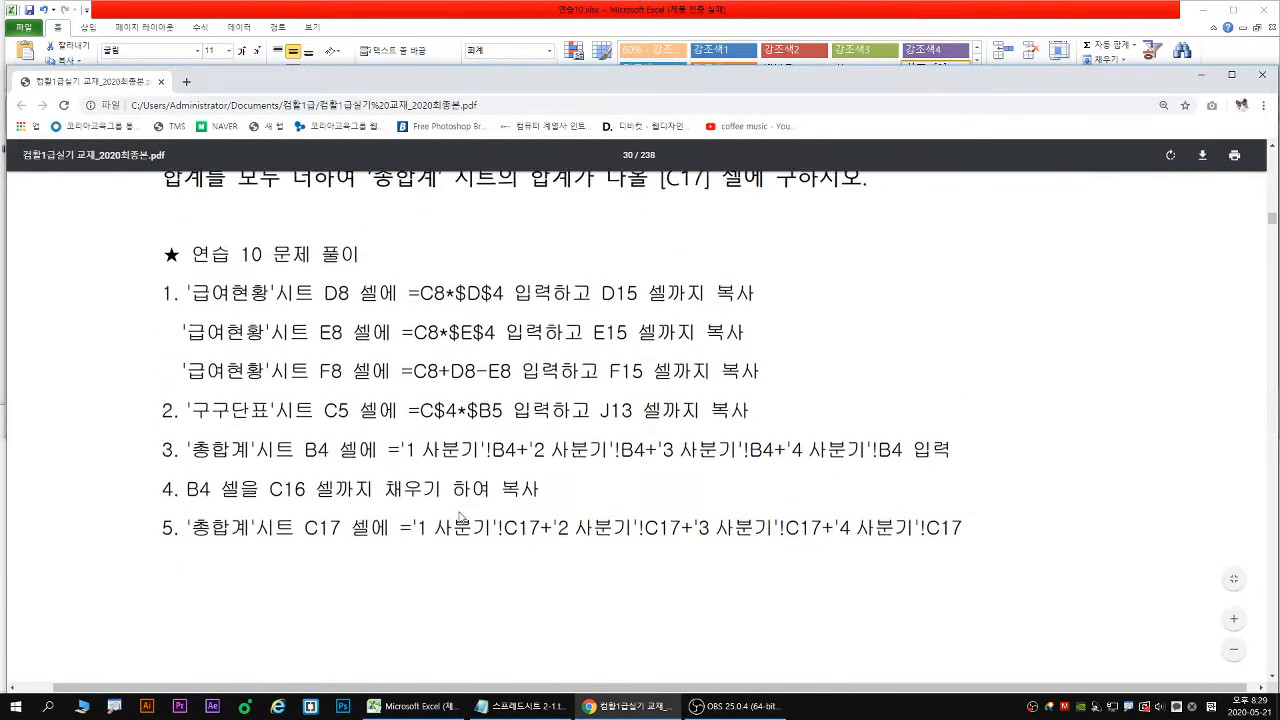
scroll(411, 467, up, 1)
double_click(524, 8)
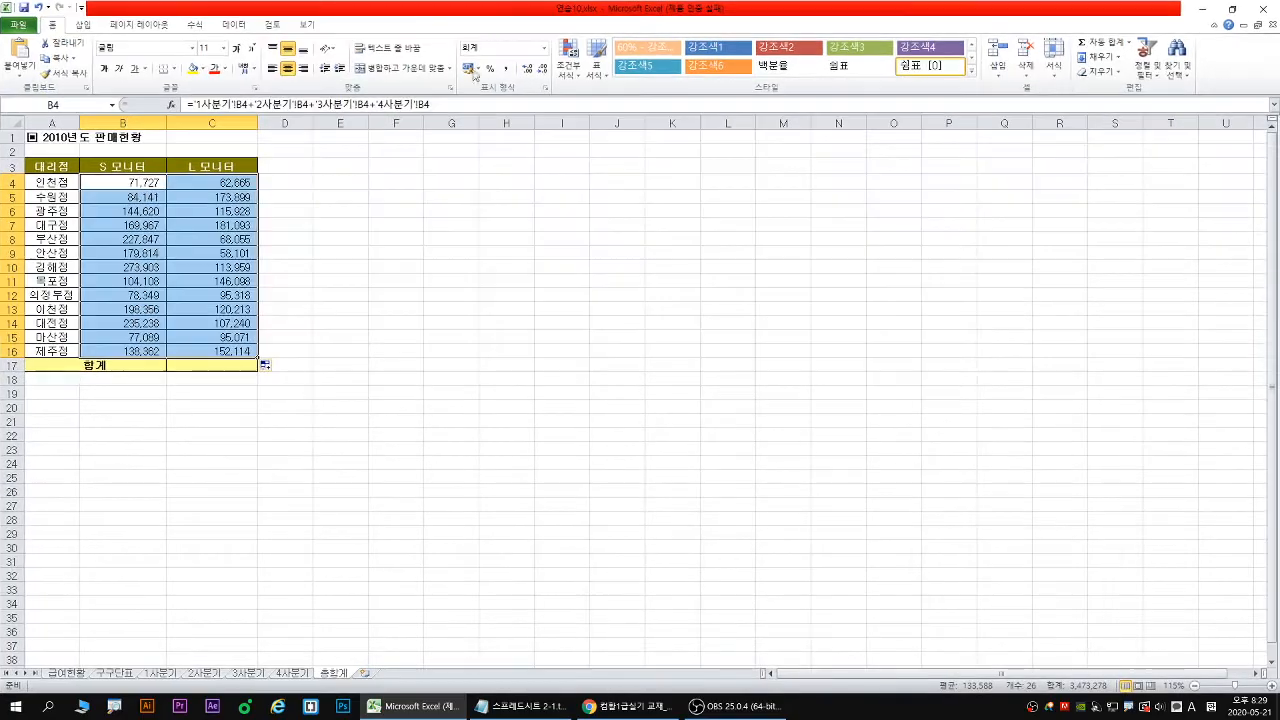
click(630, 706)
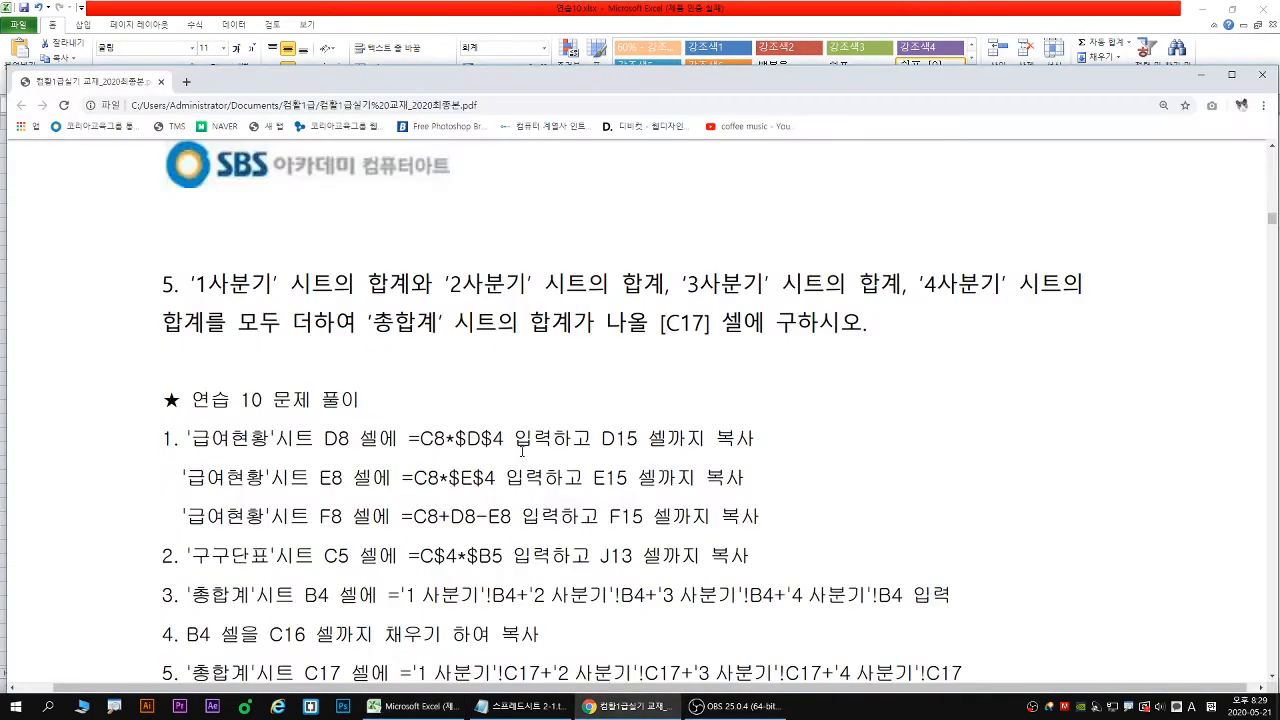
drag(490, 69, 486, 300)
click(486, 294)
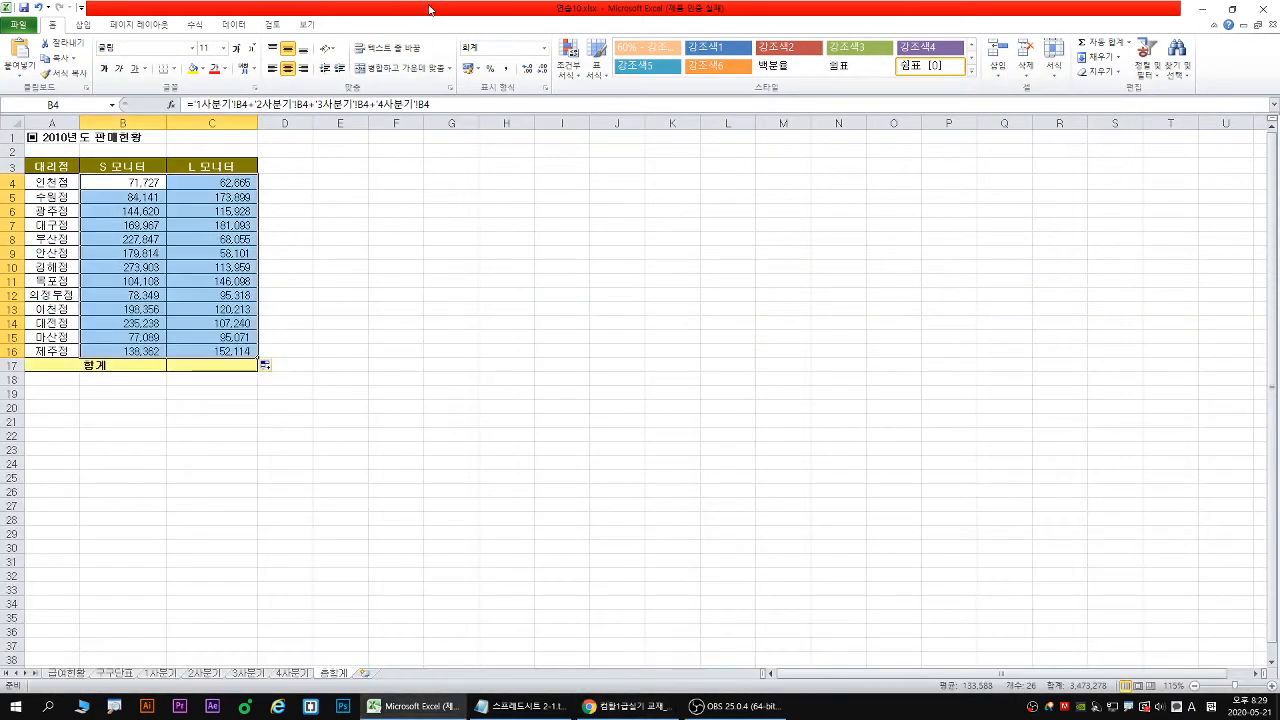
double_click(434, 10)
click(222, 367)
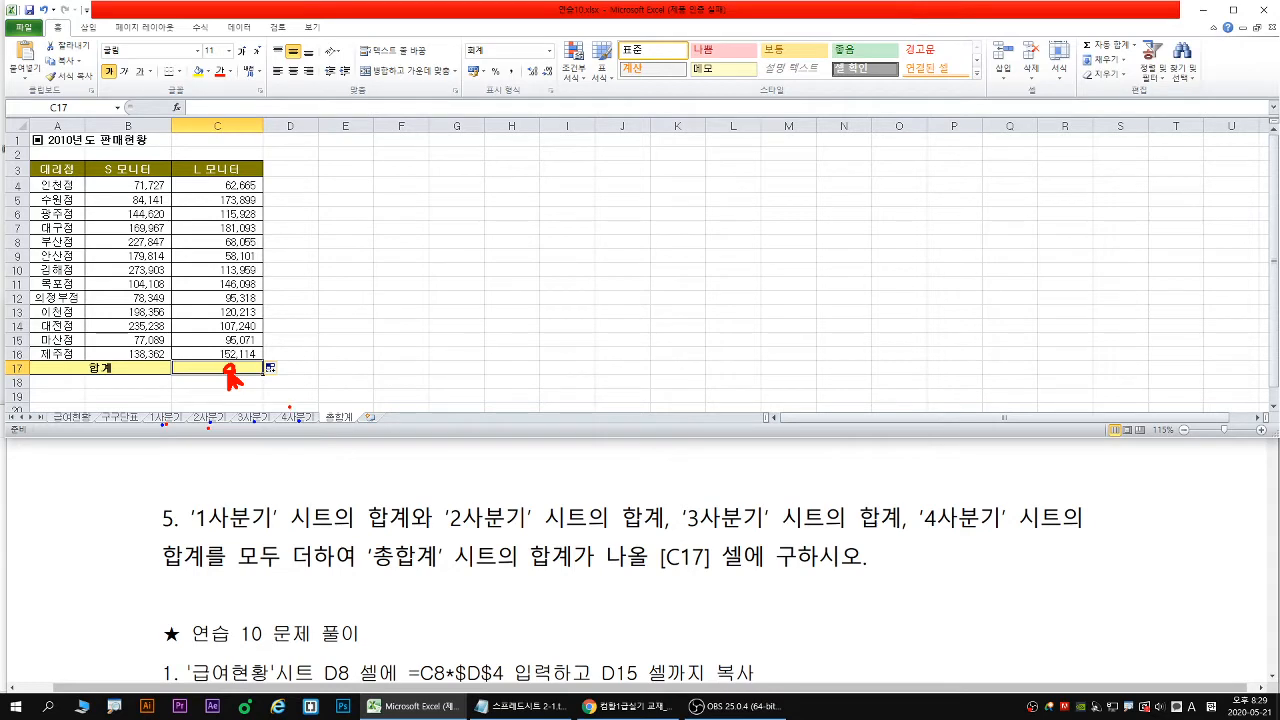
Bring up the 함수 section of the Notepad notes beneath the worksheet, and return to Excel
click(516, 708)
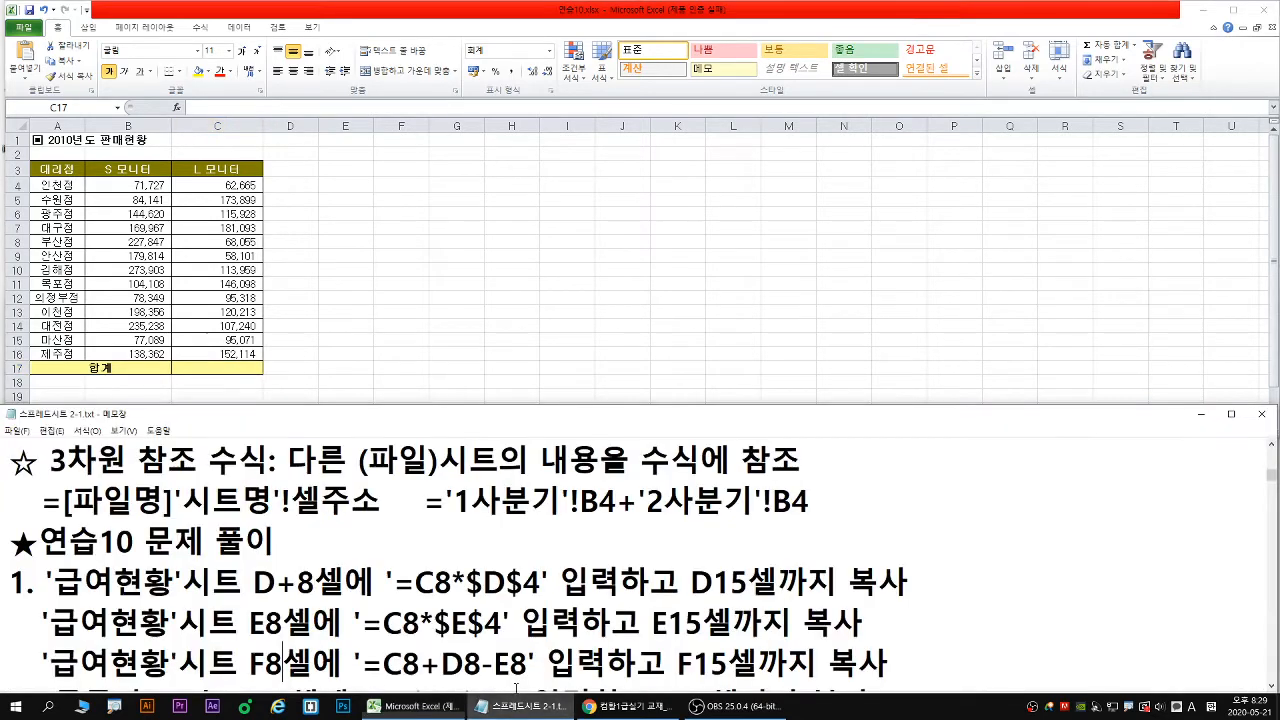
key(alt+Tab)
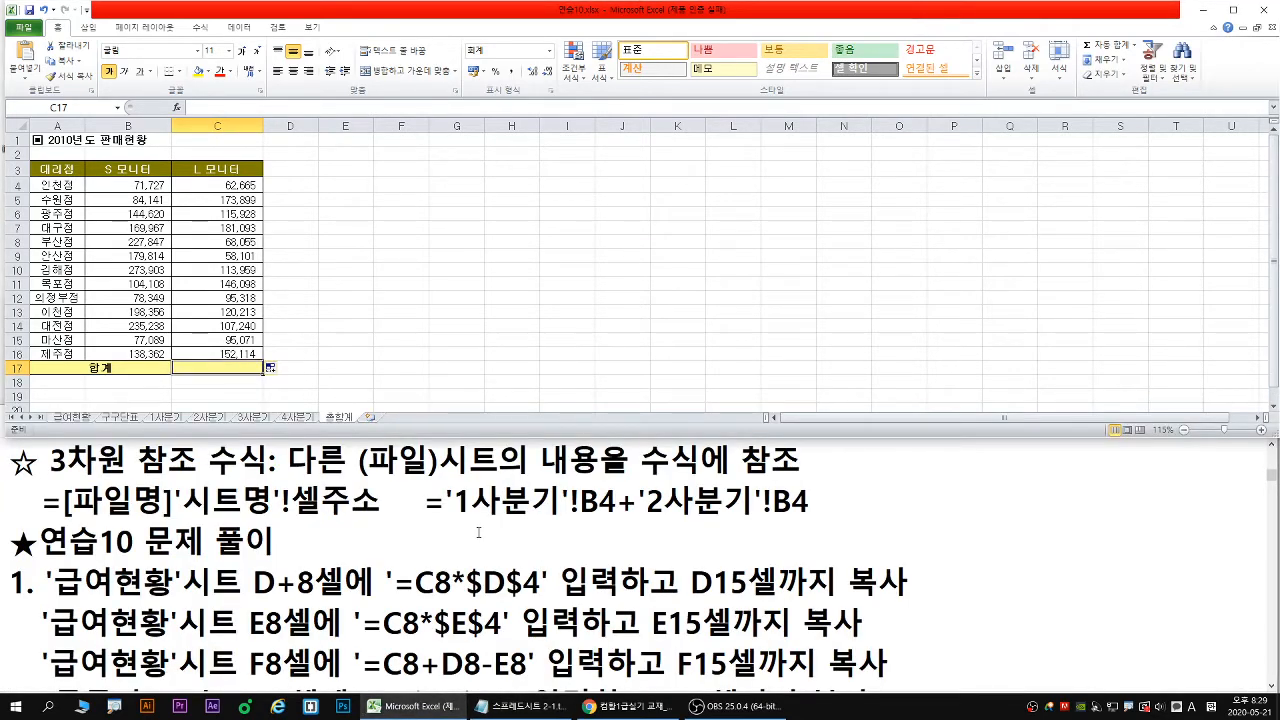
key(alt+Tab)
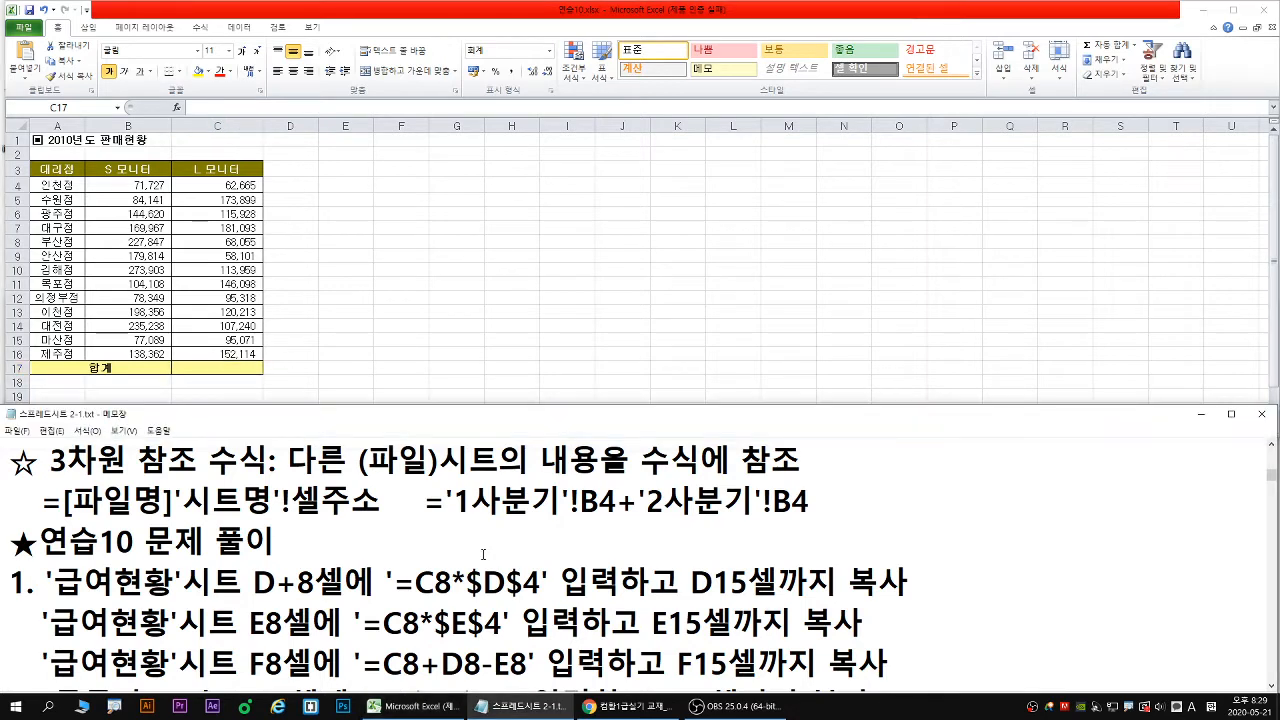
scroll(484, 558, down, 2)
scroll(484, 558, down, 2)
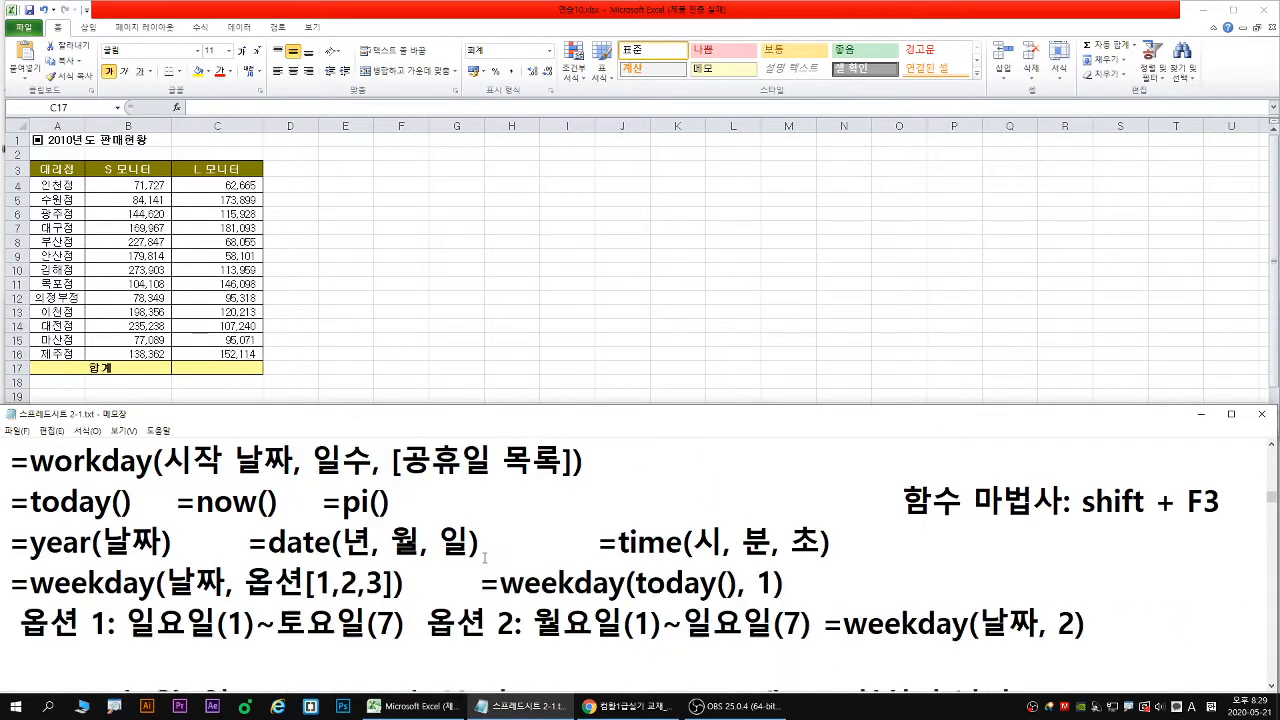
scroll(484, 558, up, 1)
key(alt+Tab)
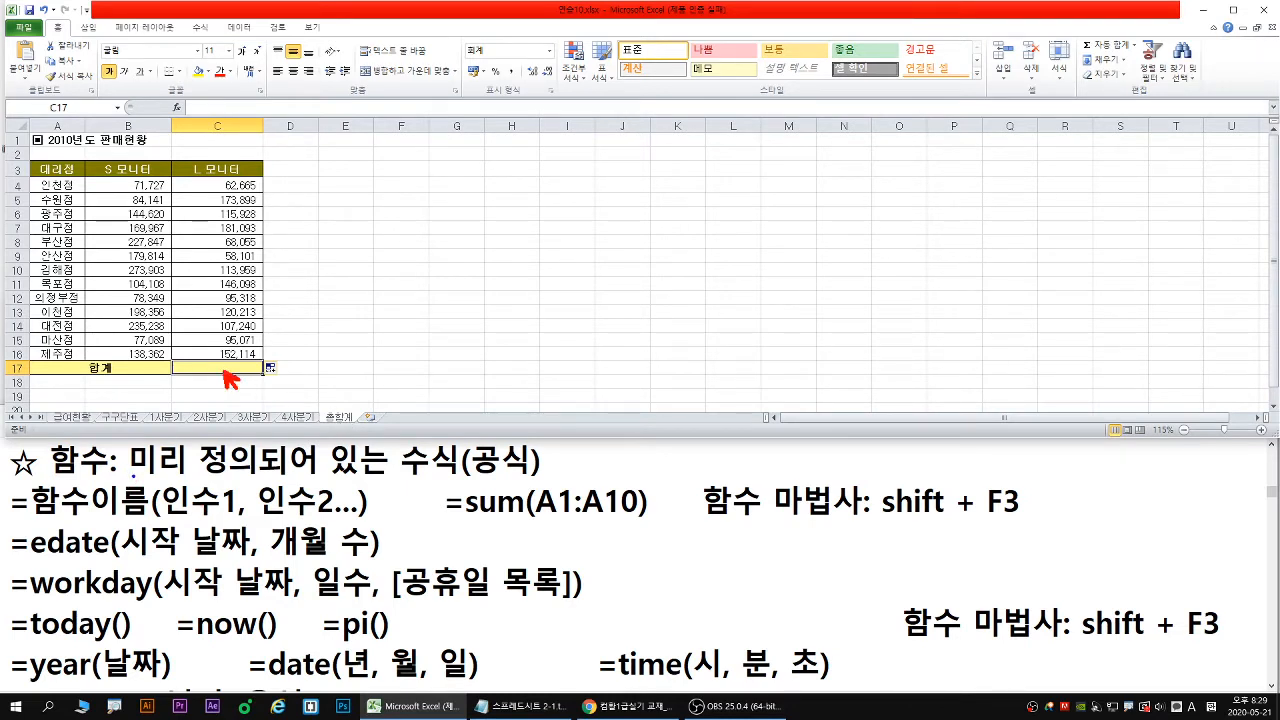
Underline the 함수 definition in the notes, mark the 총합계 sheet and its cell C17, and clear the markings
drag(133, 476, 541, 476)
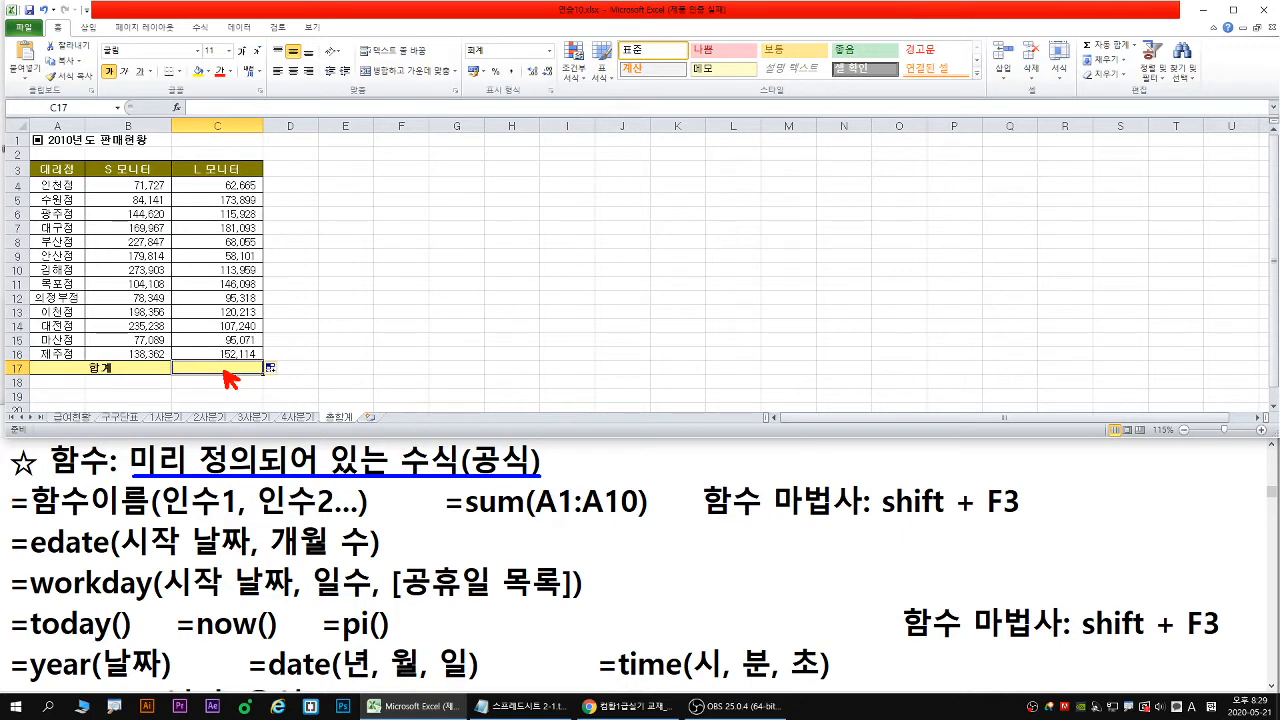
drag(326, 427, 359, 426)
drag(222, 356, 236, 372)
key(Escape)
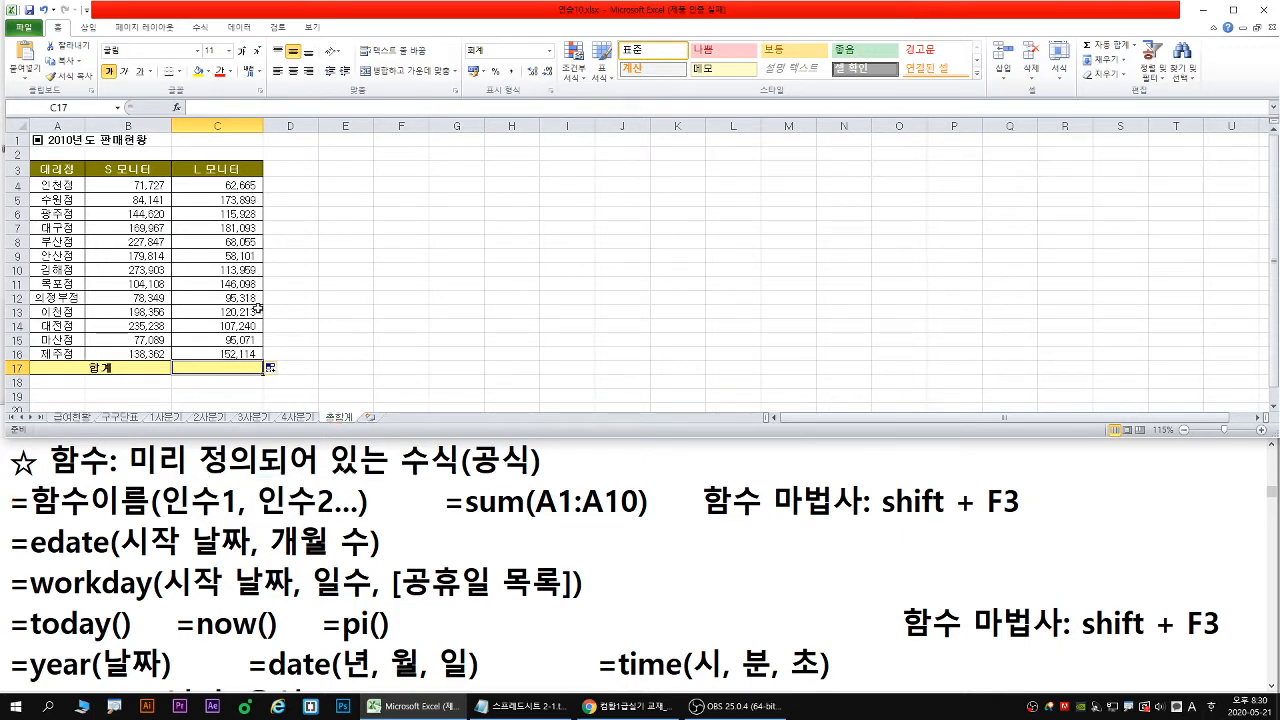
text(=)
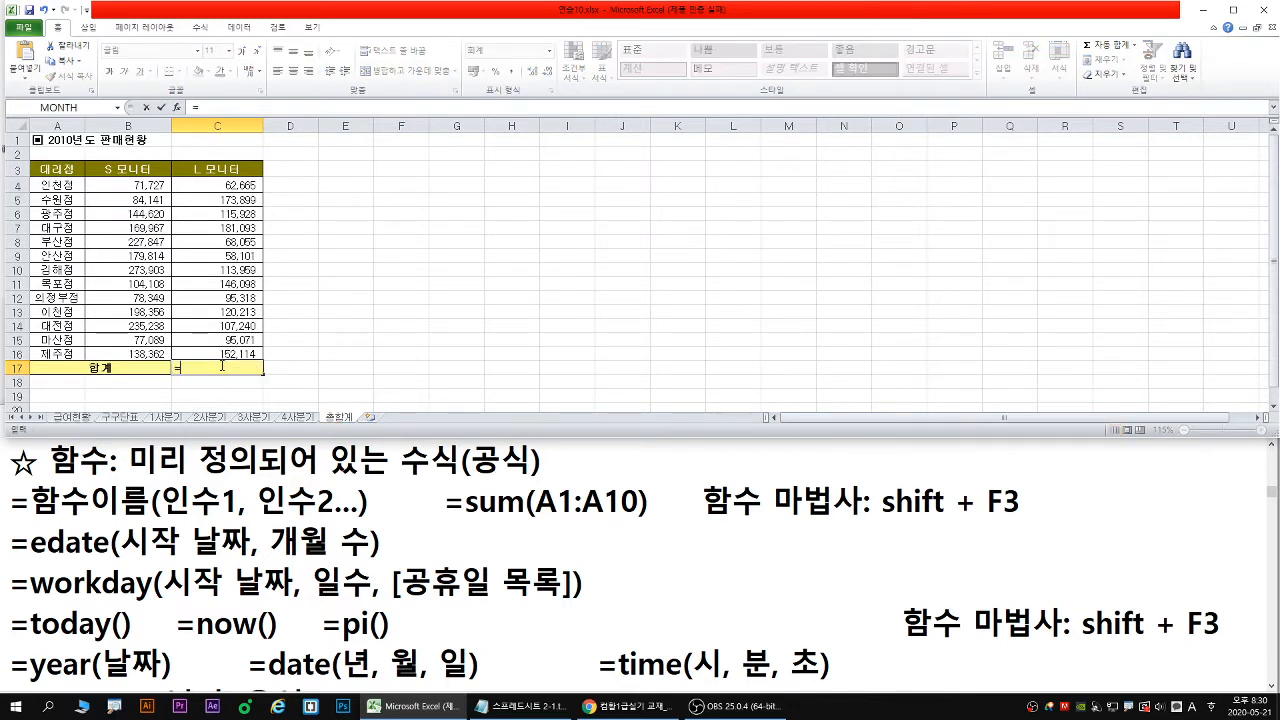
text(S)
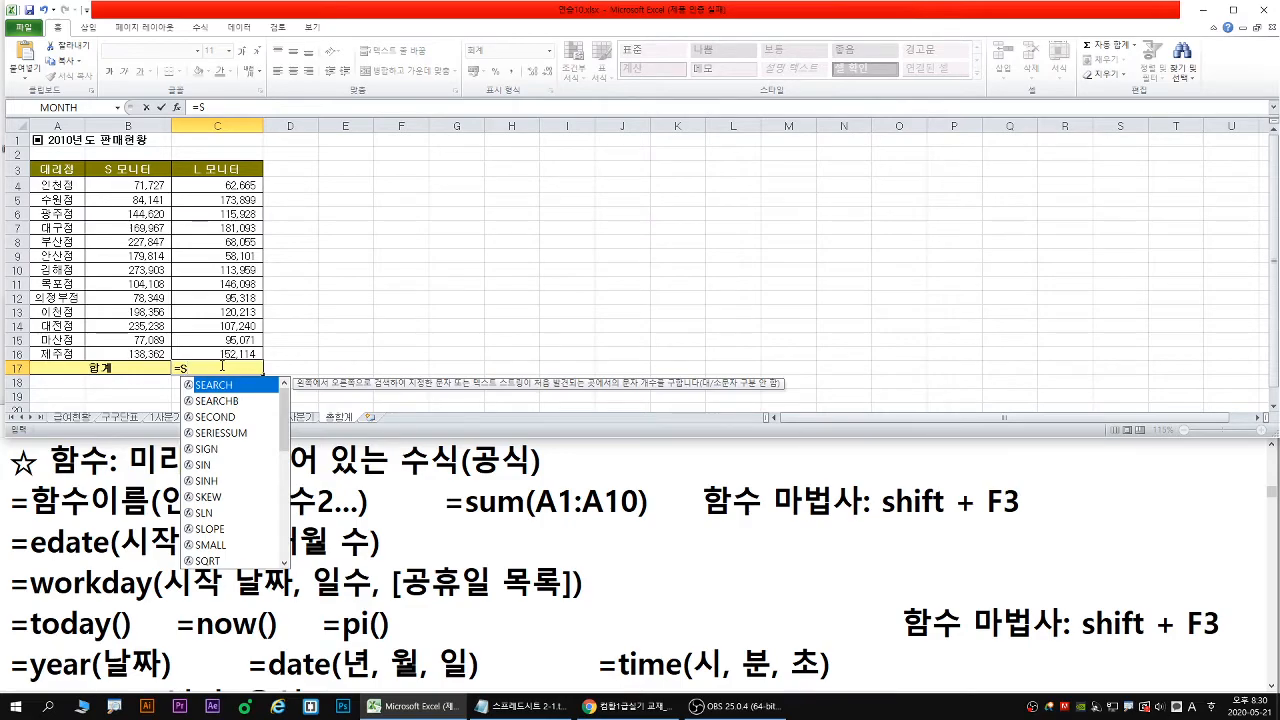
text(U)
click(212, 418)
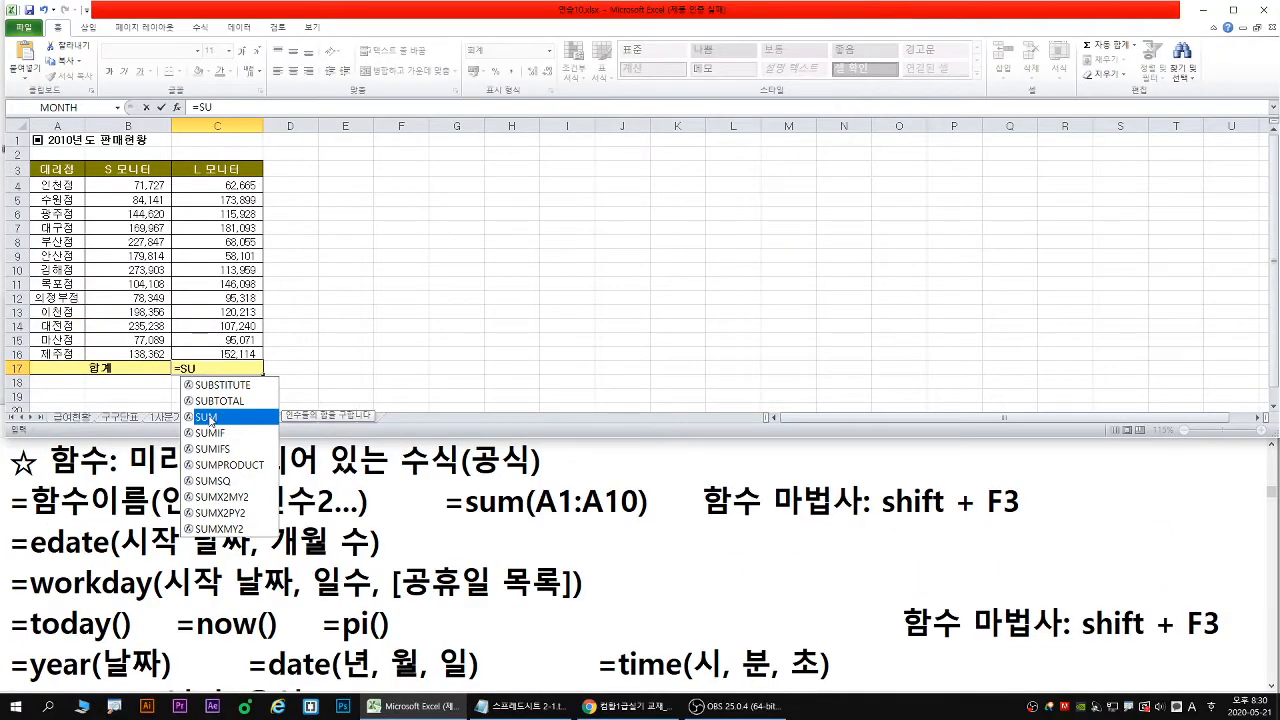
double_click(300, 436)
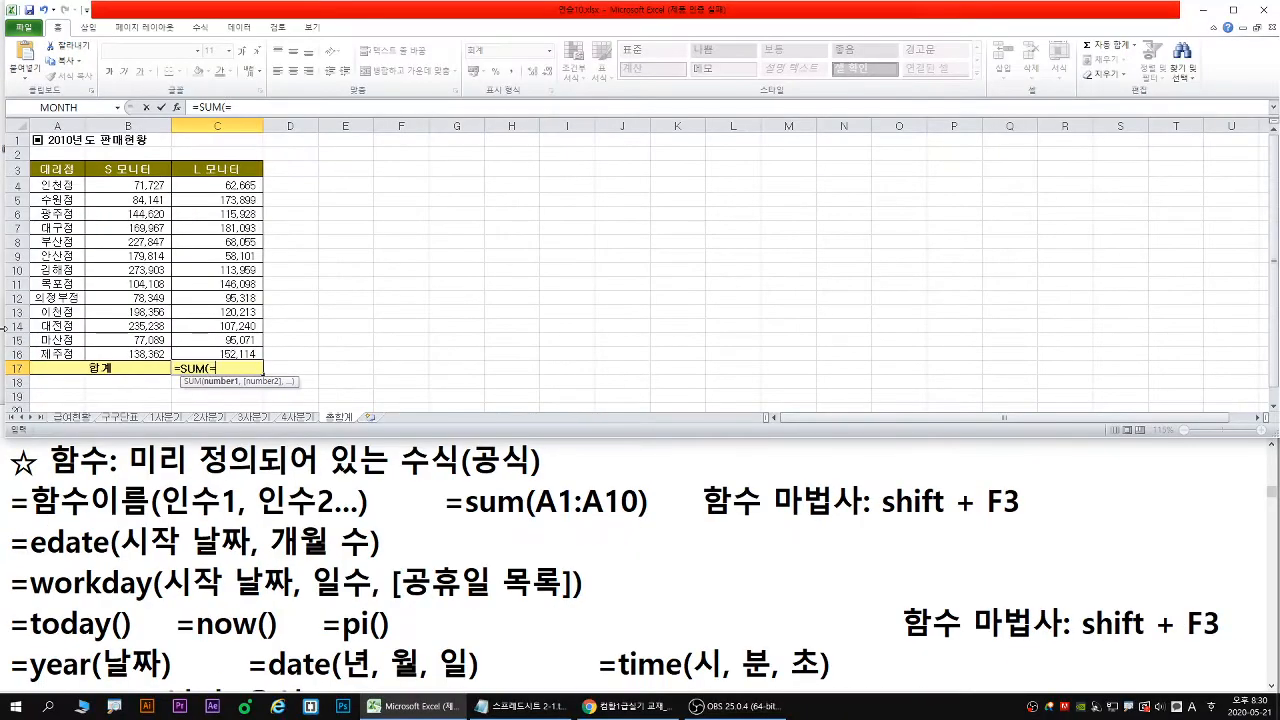
key(Escape)
Start a formula in 총합계's C17 with =su, temporarily mark the suggested functions, and insert the SUM function from them
text(=su)
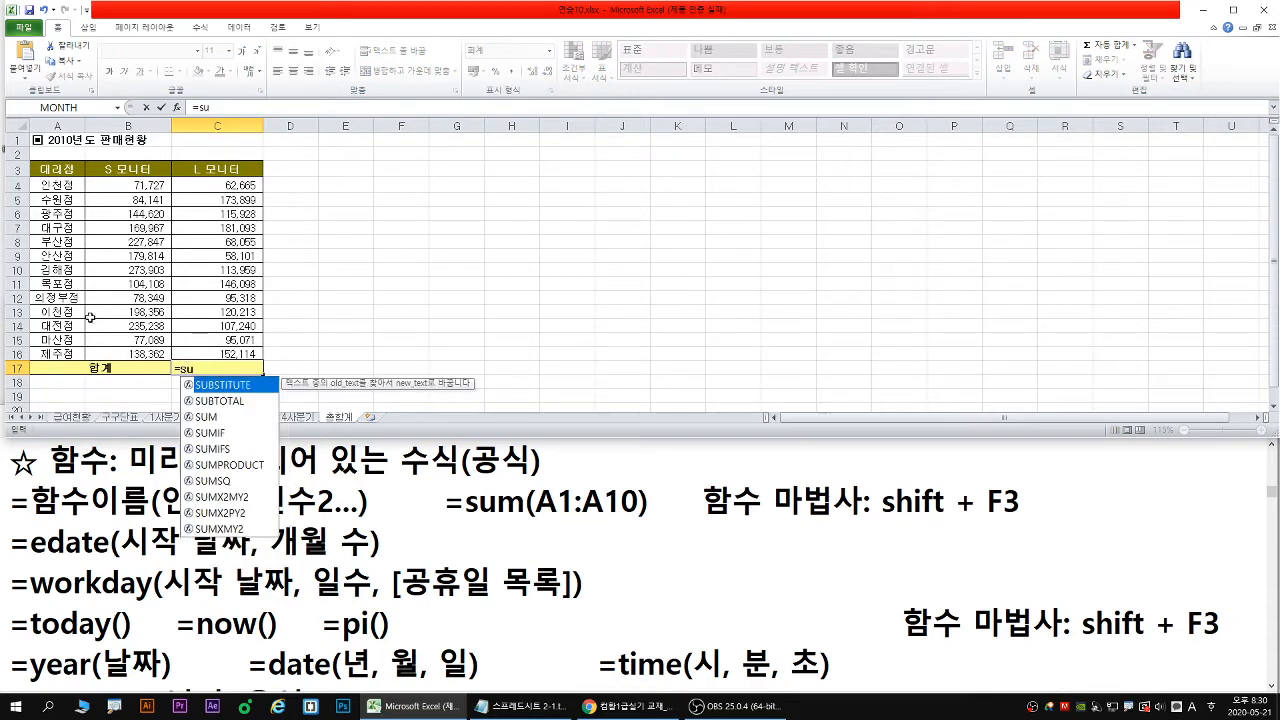
click(207, 417)
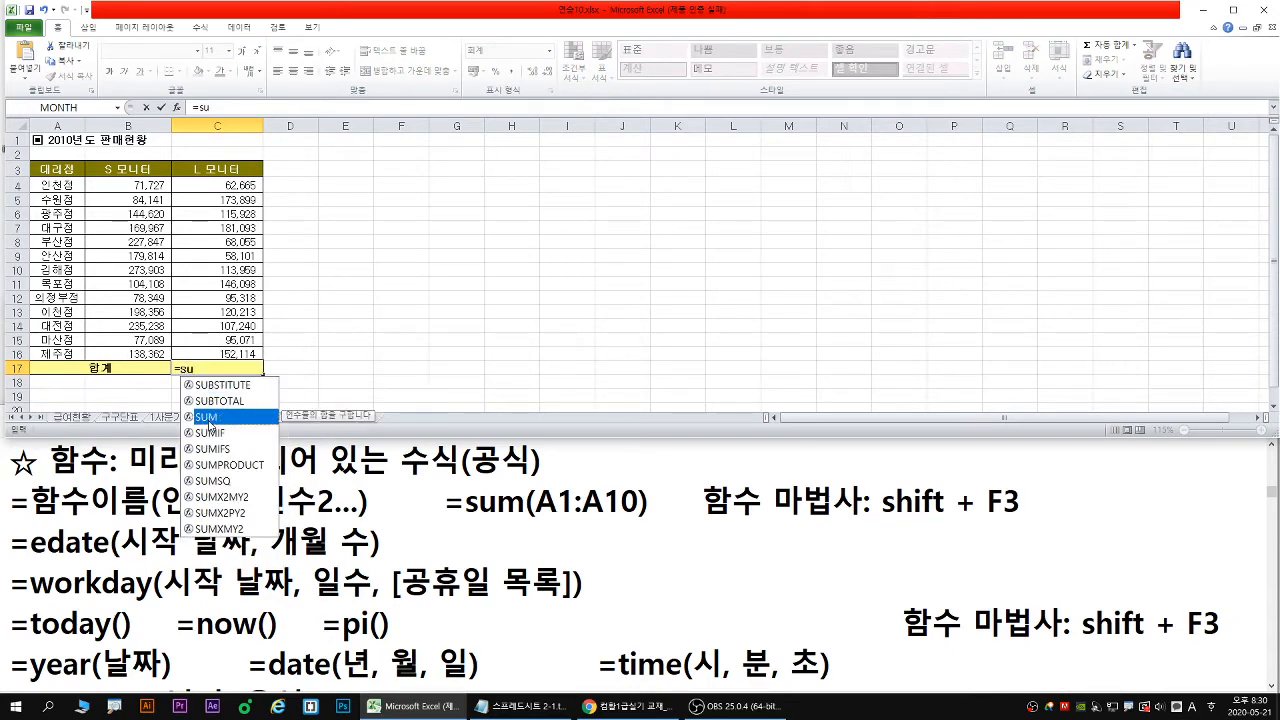
mouse_move(207, 420)
mouse_down()
mouse_move(220, 440)
mouse_move(246, 440)
mouse_up()
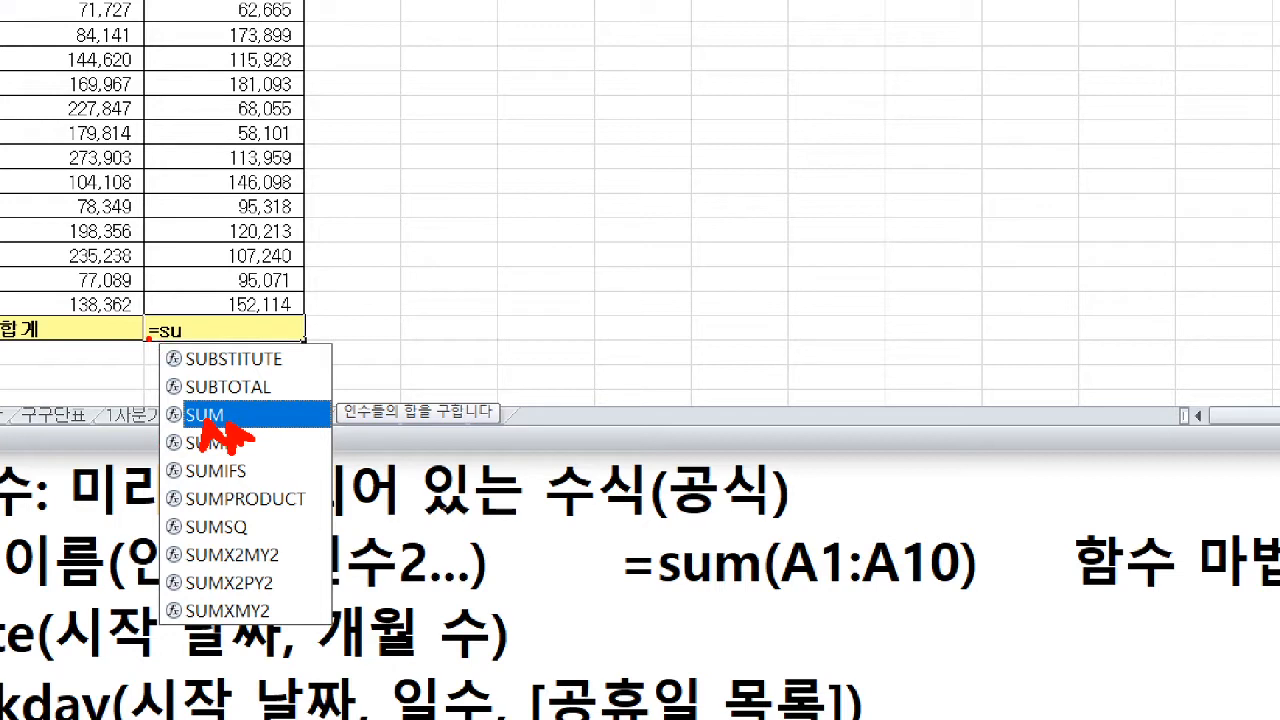
drag(150, 345, 146, 588)
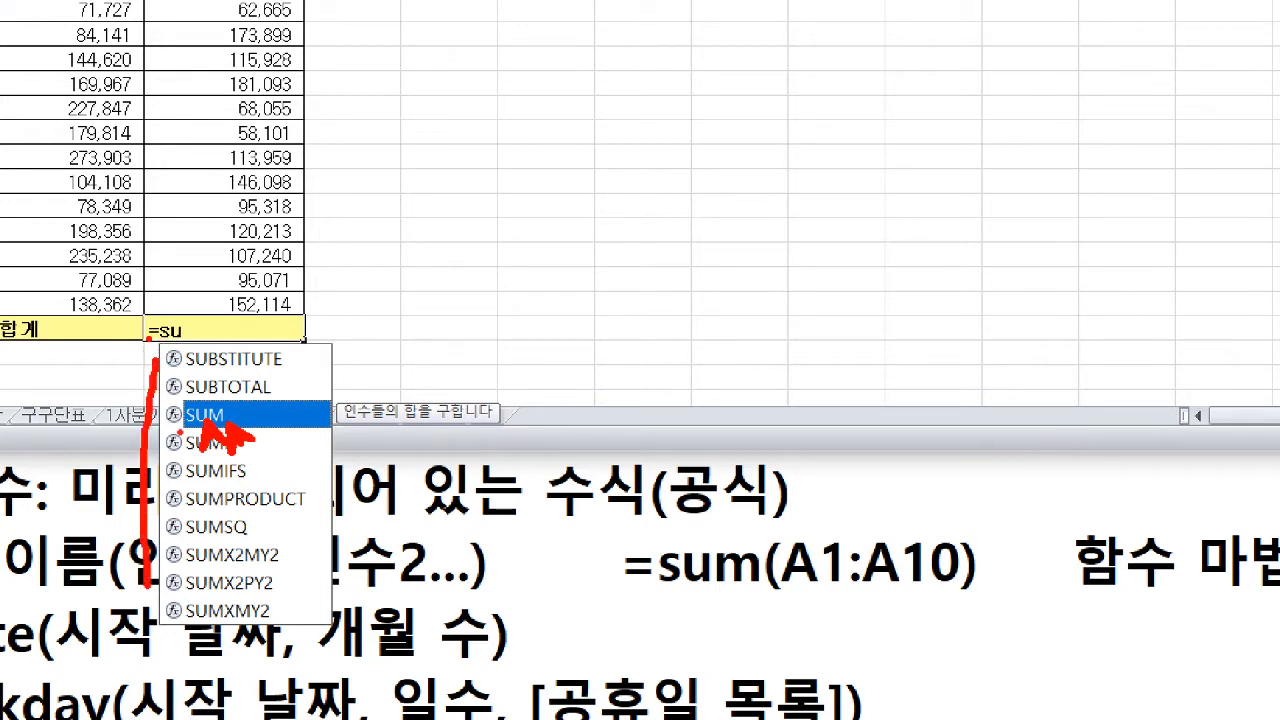
drag(177, 436, 232, 435)
key(Escape)
key(ctrl+2)
key(Escape)
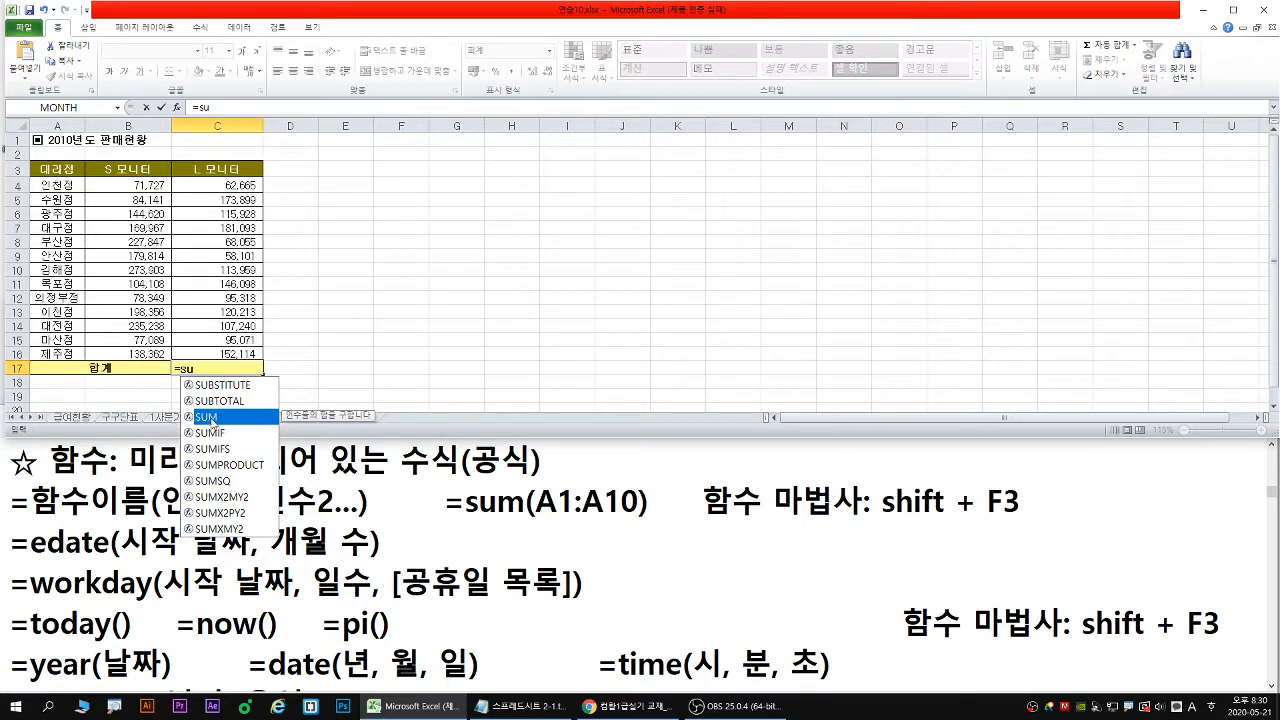
double_click(212, 418)
Write the temporary note "tab" beside the SUM formula in C17, and clear it
key(ctrl+1)
click(412, 391)
text(t)
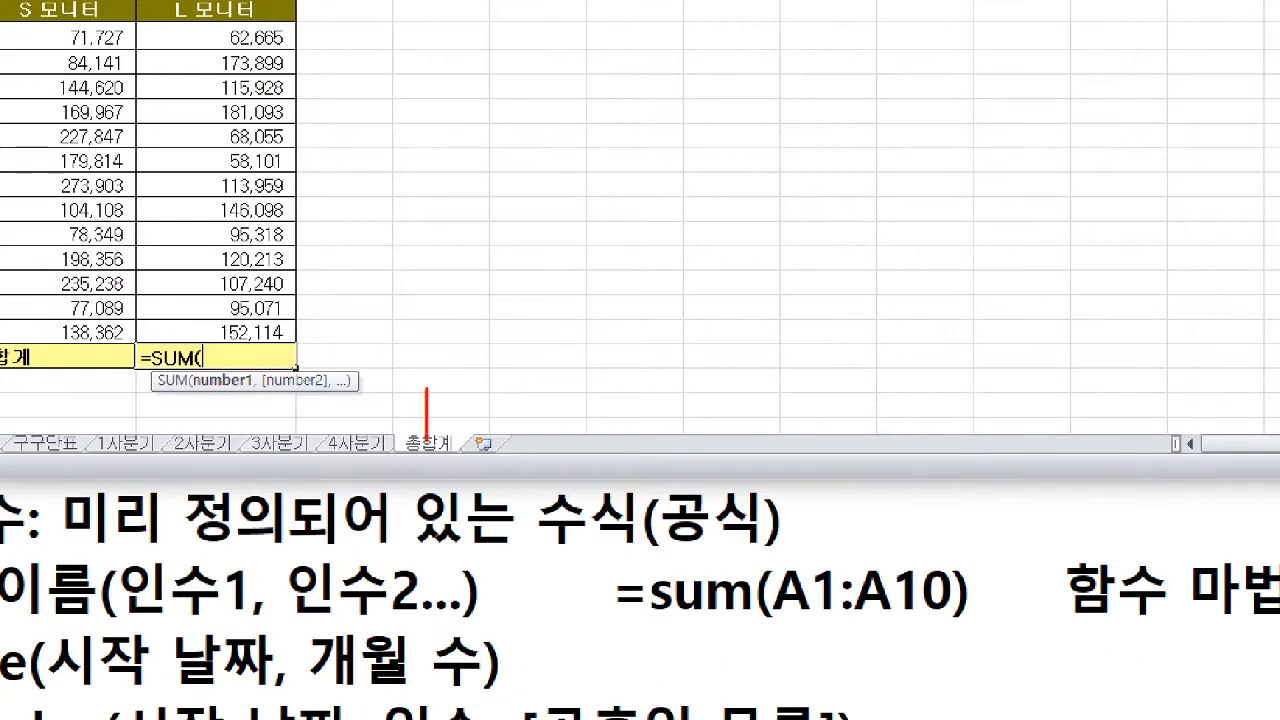
text(tab)
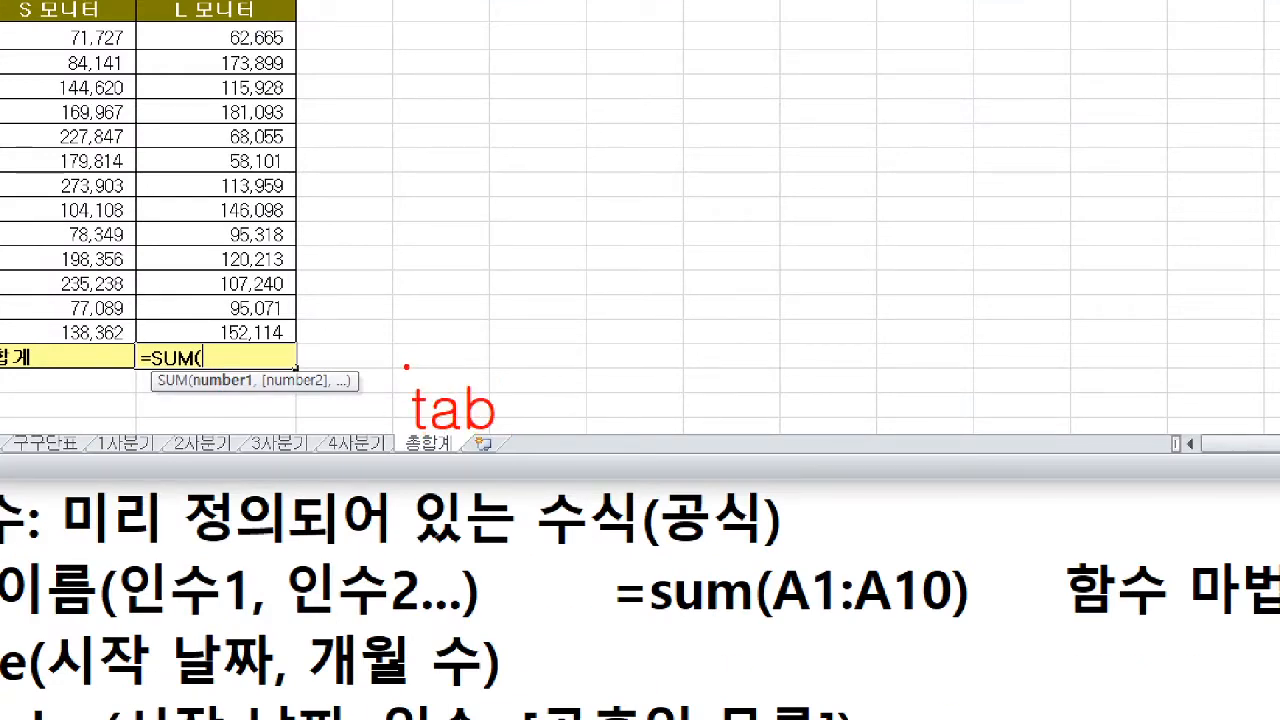
key(Escape)
key(ctrl+1)
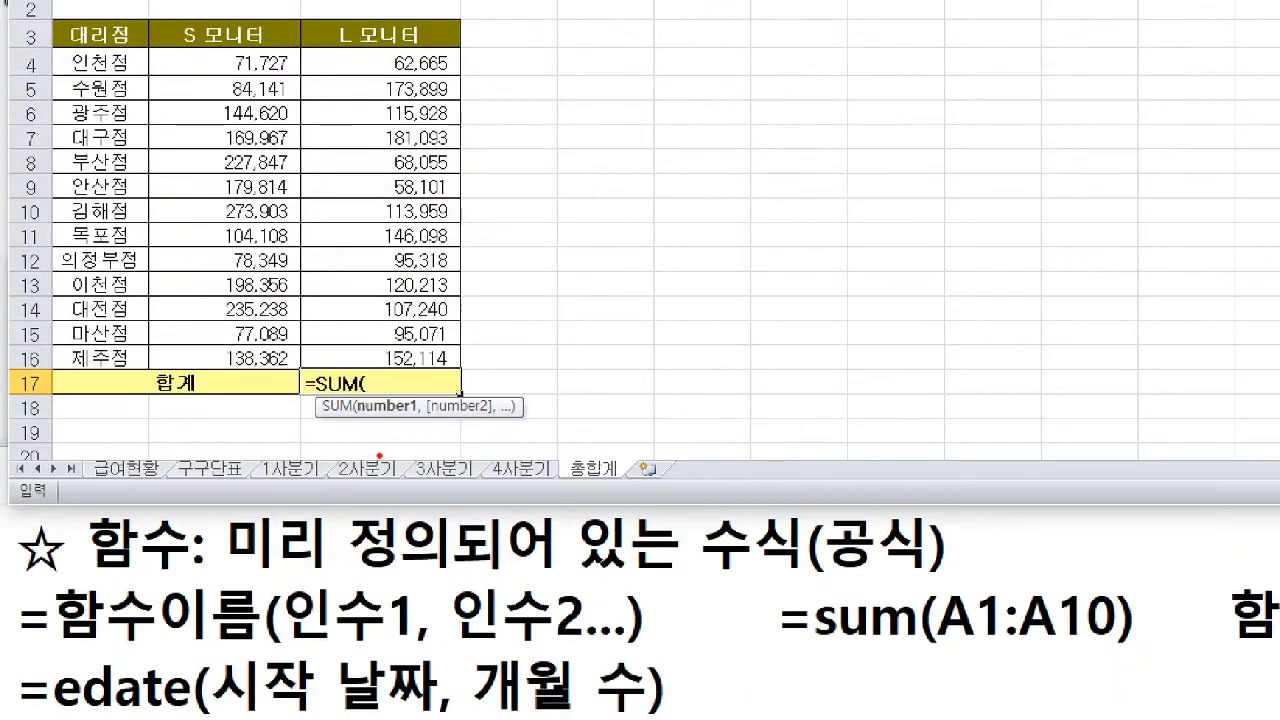
Temporarily mark the 1사분기 sheet tab and start the SUM formula's reference on the 1사분기 sheet
mouse_move(297, 462)
mouse_down()
mouse_move(333, 415)
mouse_move(274, 484)
mouse_move(310, 462)
mouse_up()
key(Escape)
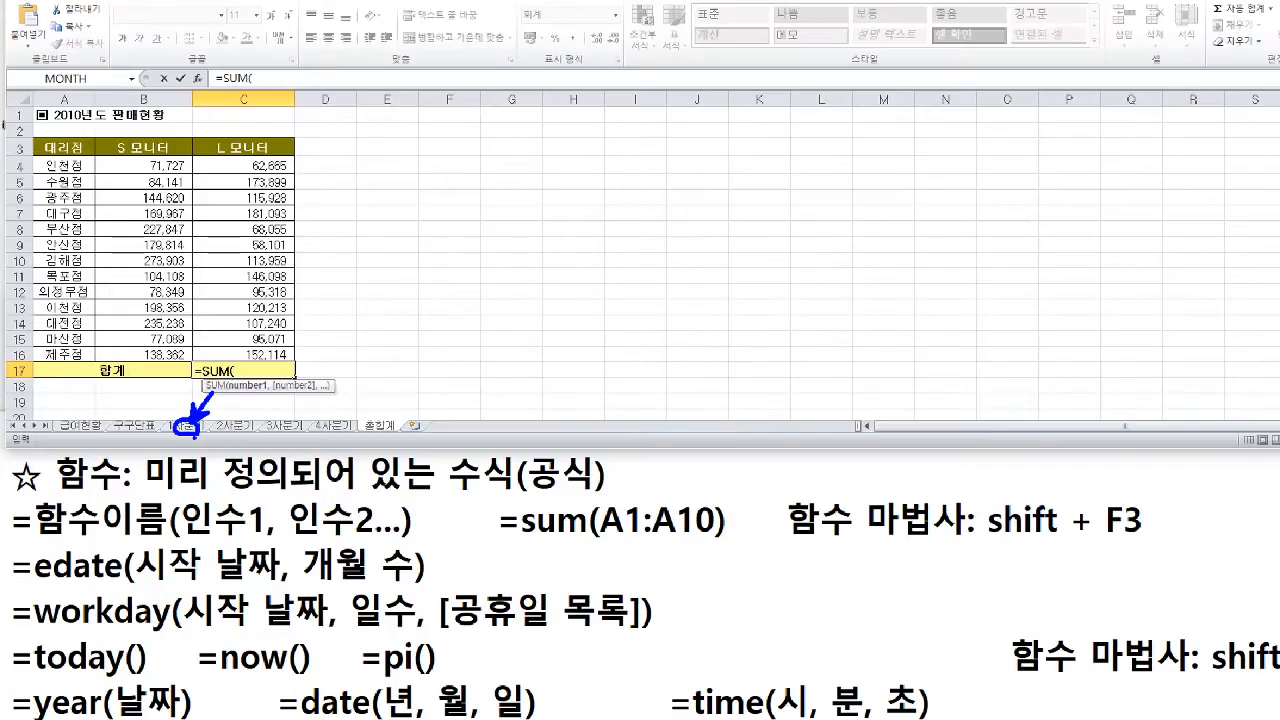
click(290, 468)
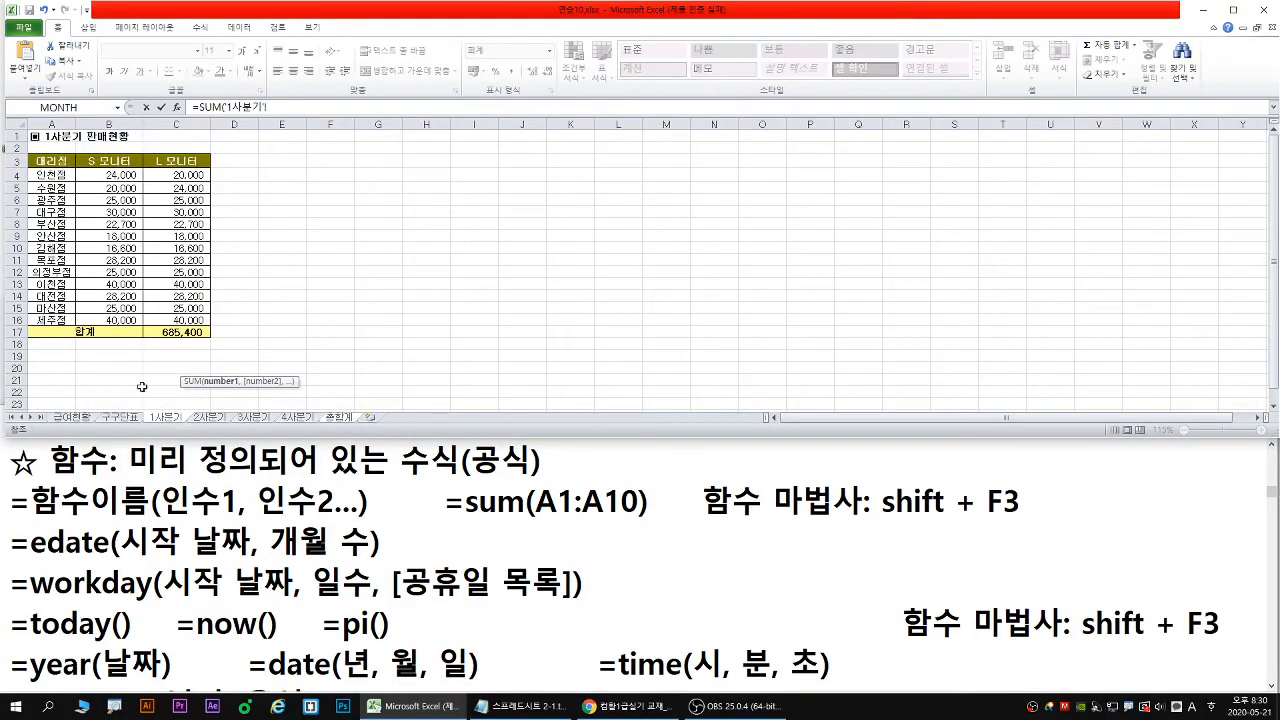
Mark the 1사분기 and 4사분기 sheet tabs with the temporary note "shift" between them, and clear the markings
key(ctrl+1)
drag(292, 590, 327, 561)
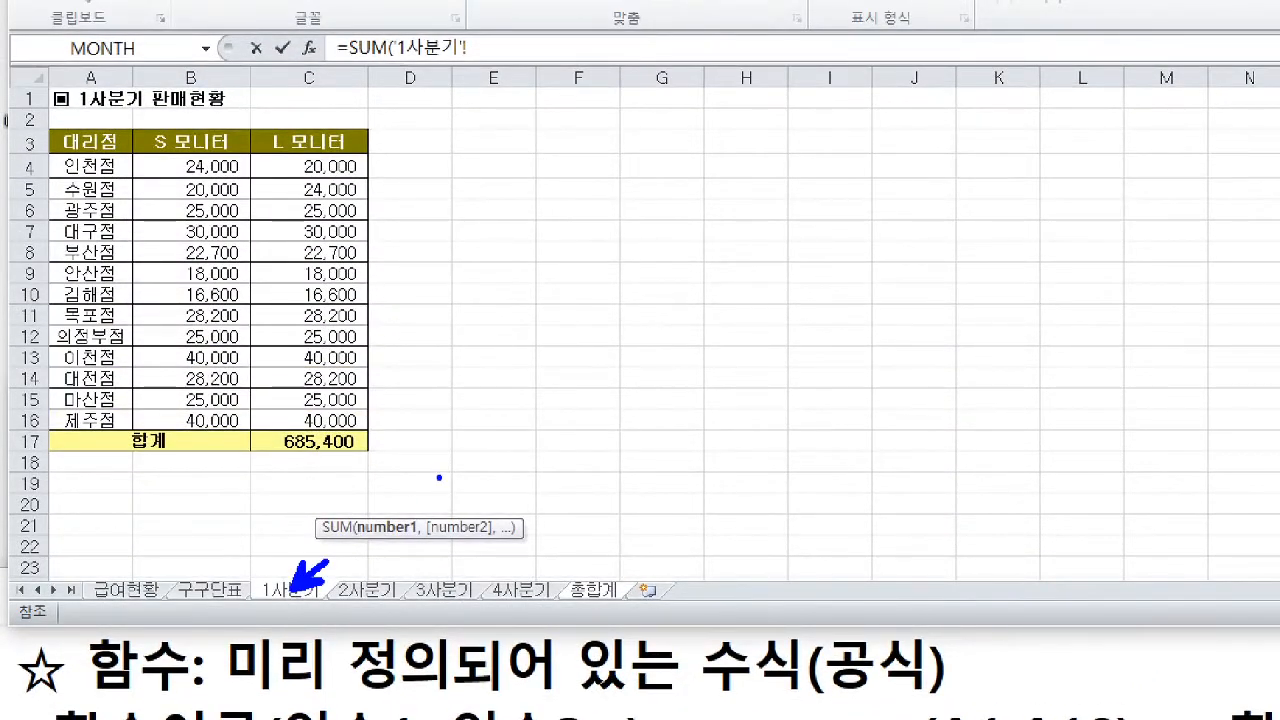
text(tShift)
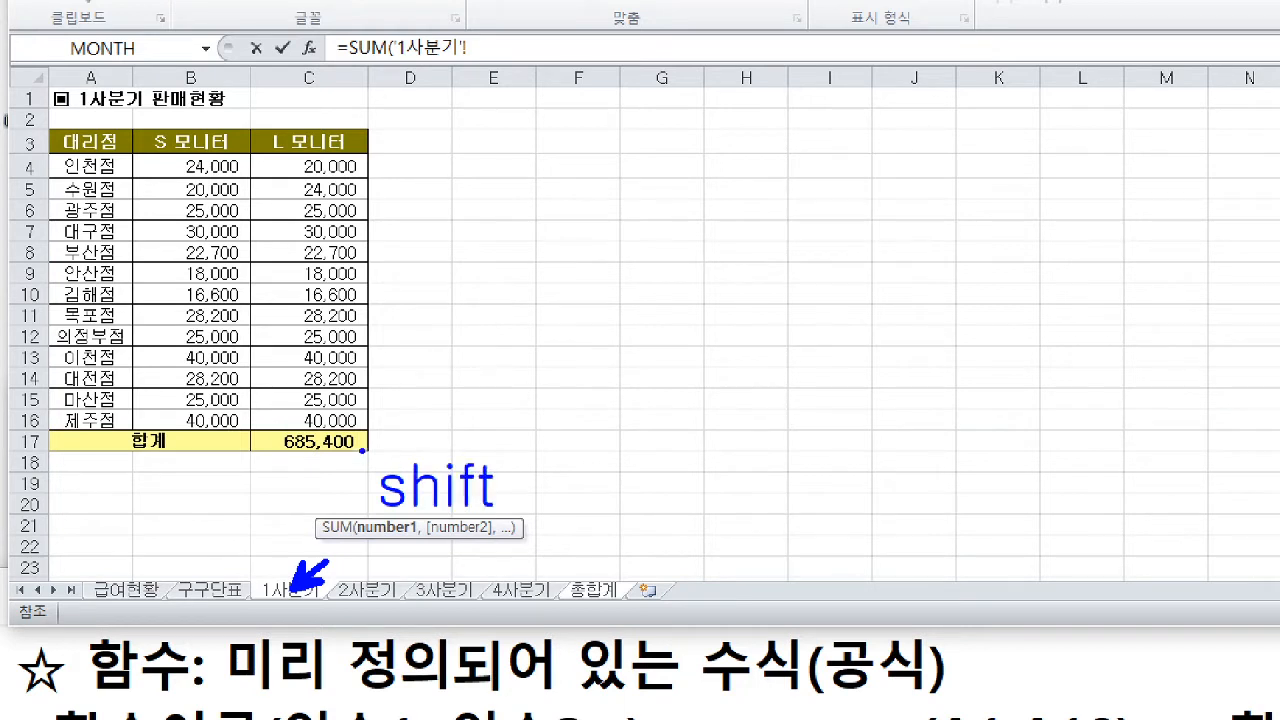
mouse_move(360, 443)
mouse_down()
mouse_move(512, 530)
mouse_move(520, 521)
mouse_move(512, 598)
mouse_move(530, 595)
mouse_up()
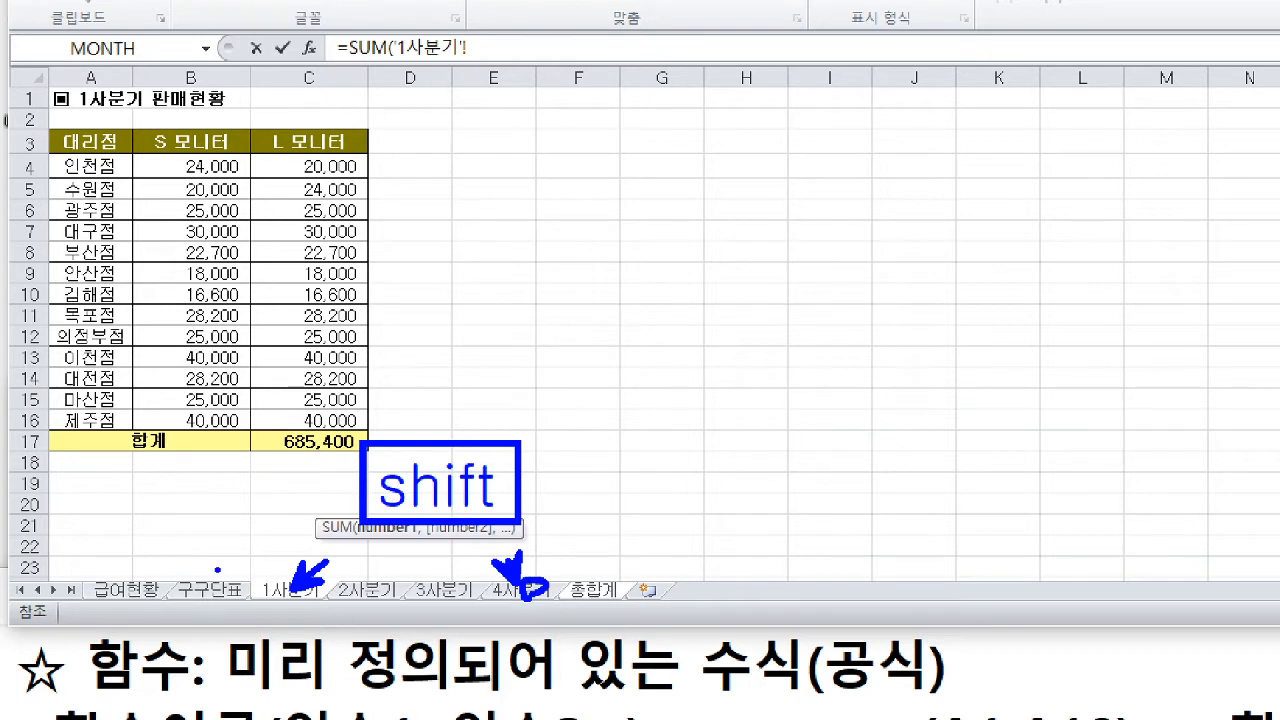
drag(247, 578, 329, 607)
mouse_move(359, 443)
mouse_down()
mouse_move(500, 525)
mouse_move(525, 525)
mouse_move(512, 578)
mouse_move(537, 594)
mouse_up()
key(Escape)
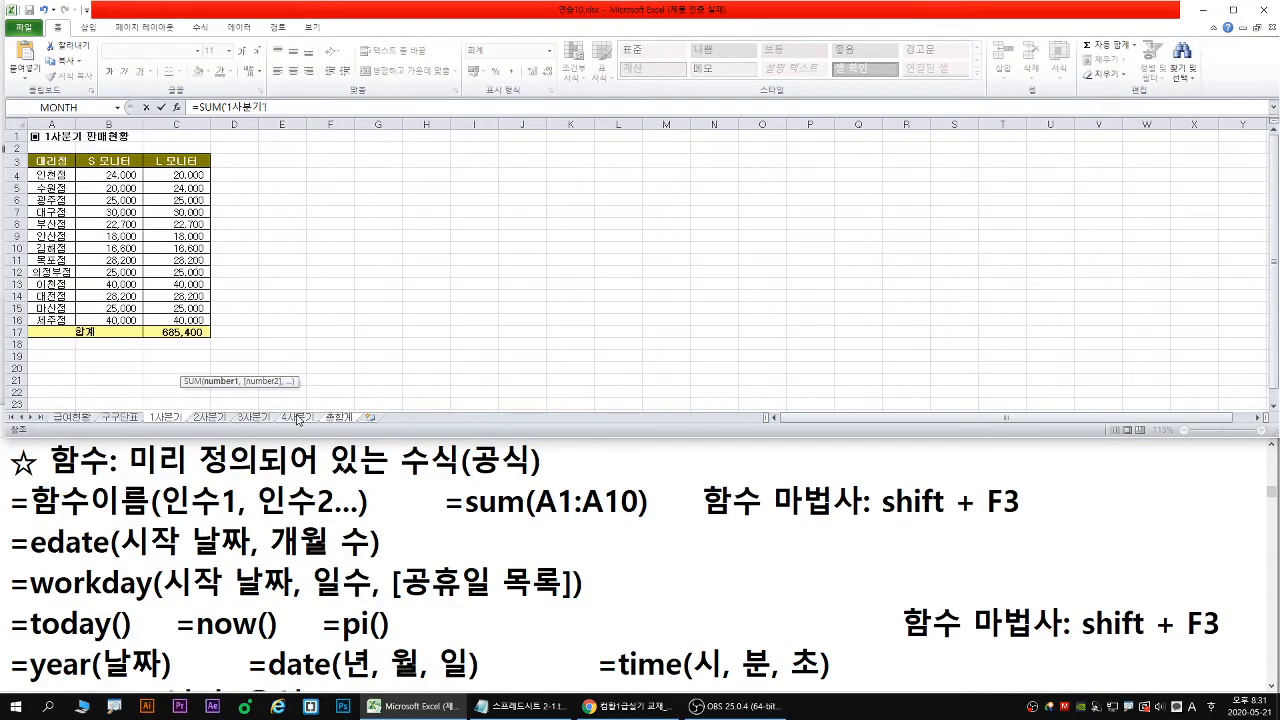
Extend the reference through 4사분기, temporarily mark the sheet range, and complete 총합계's C17 as =SUM('1사분기:4사분기'!C17)
shift+click(297, 418)
key(ctrl+1)
click(28, 2)
key(b)
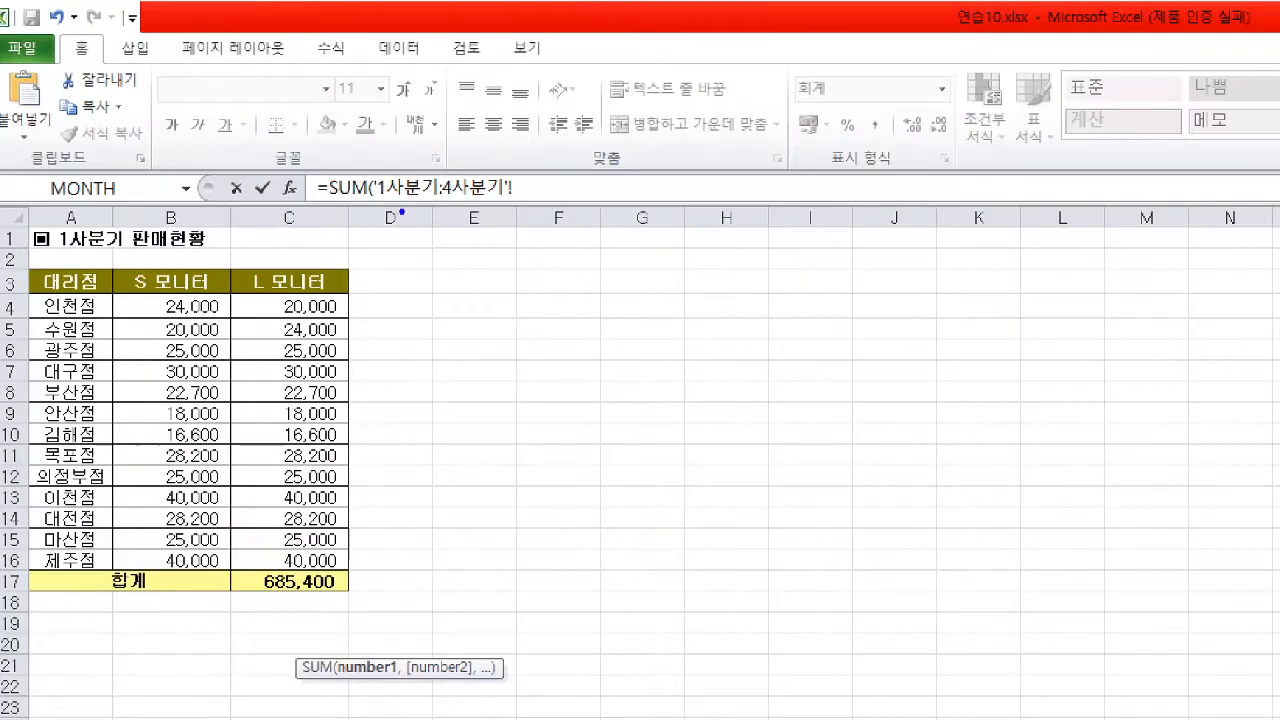
drag(380, 204, 512, 203)
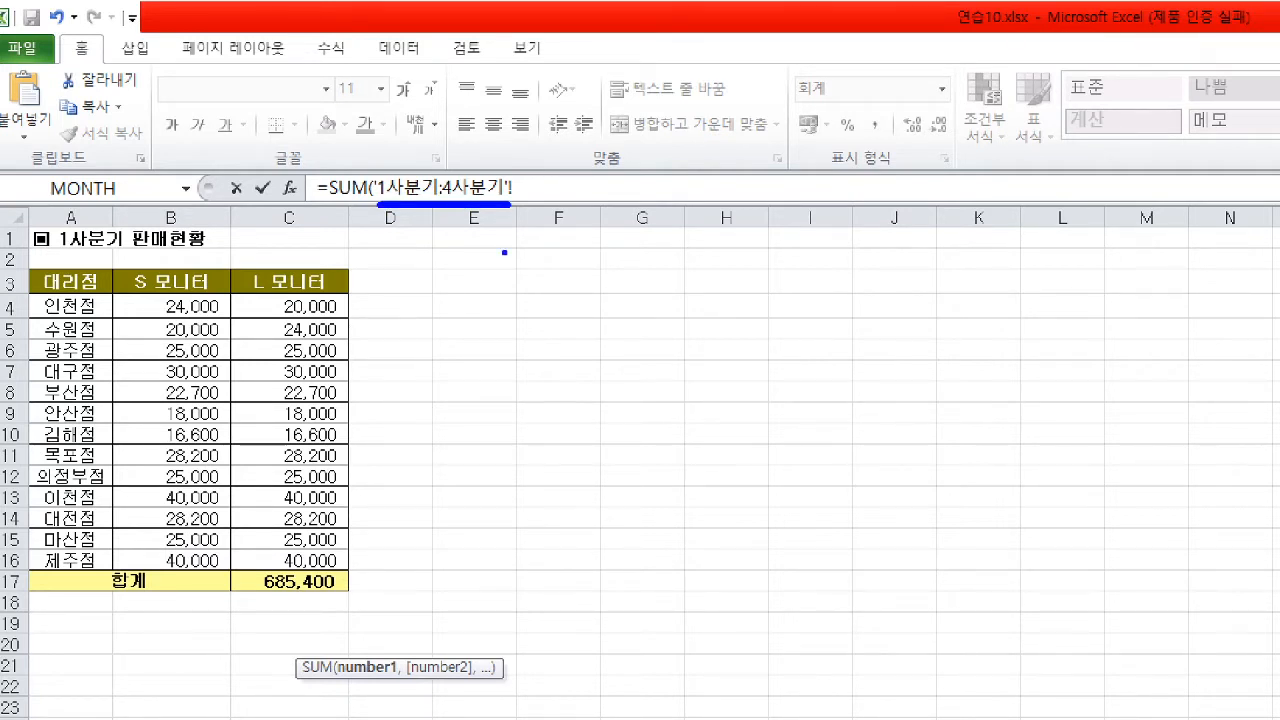
key(Escape)
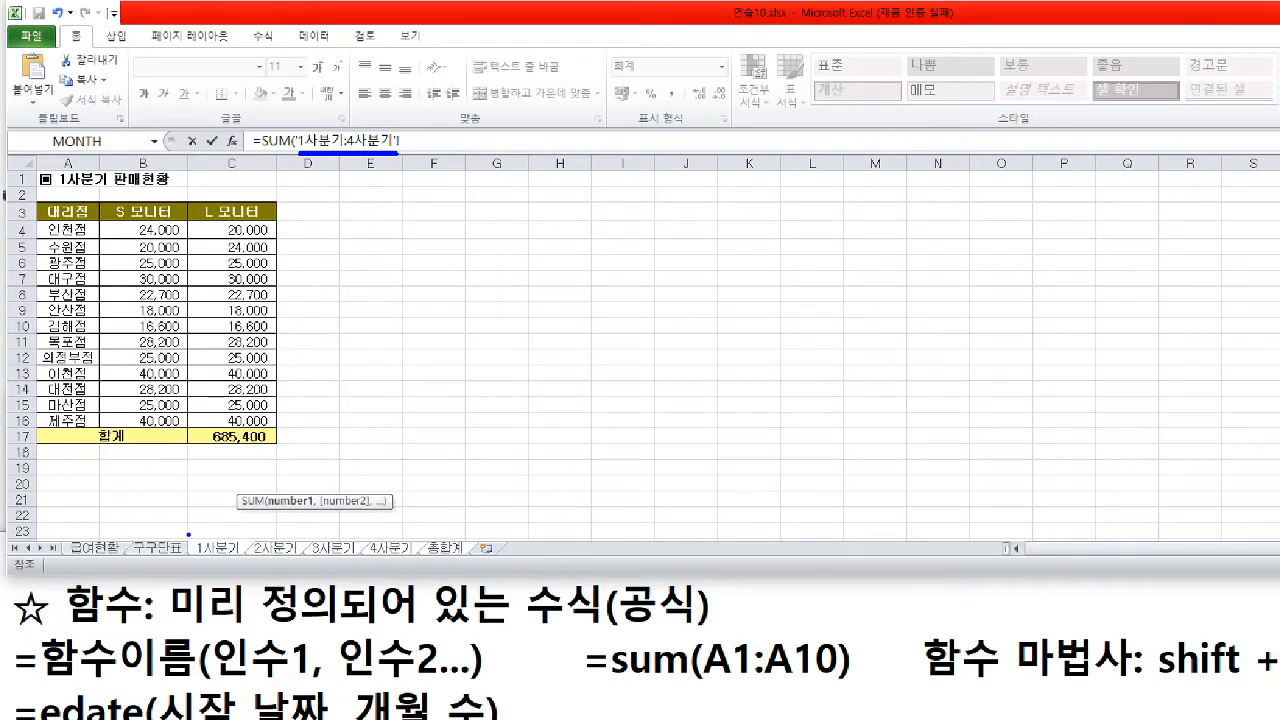
drag(188, 533, 417, 562)
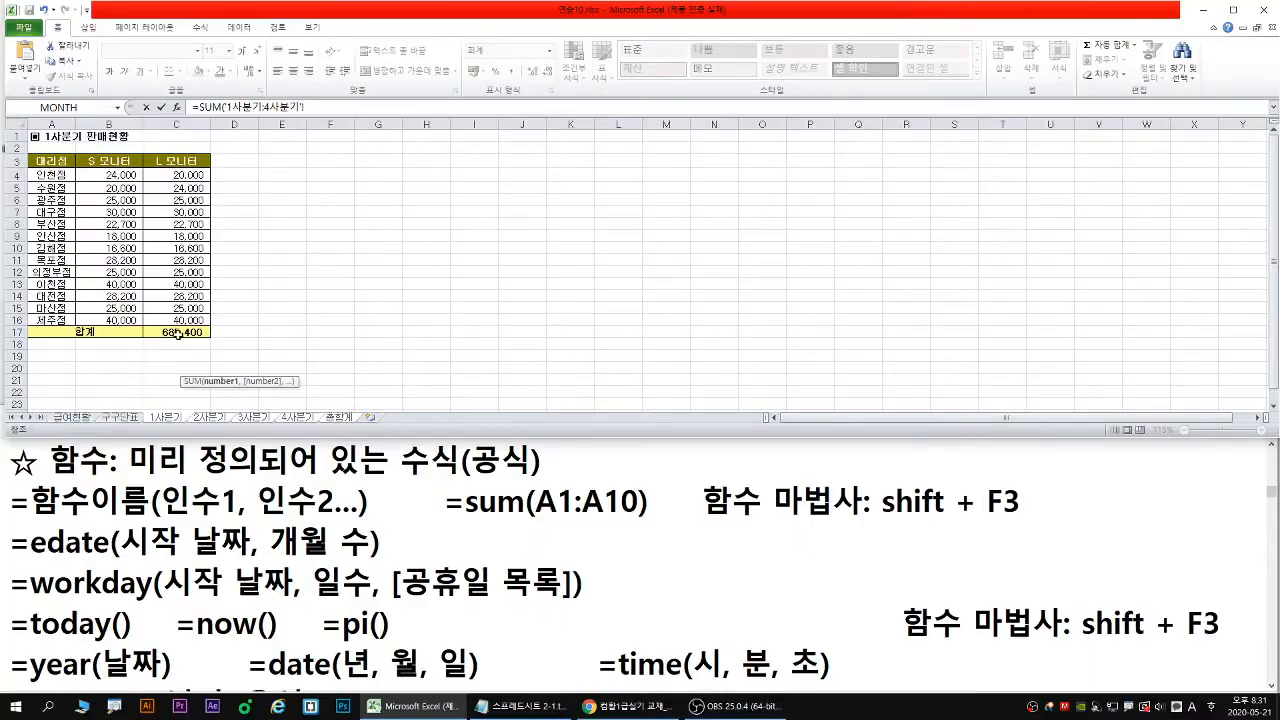
click(181, 340)
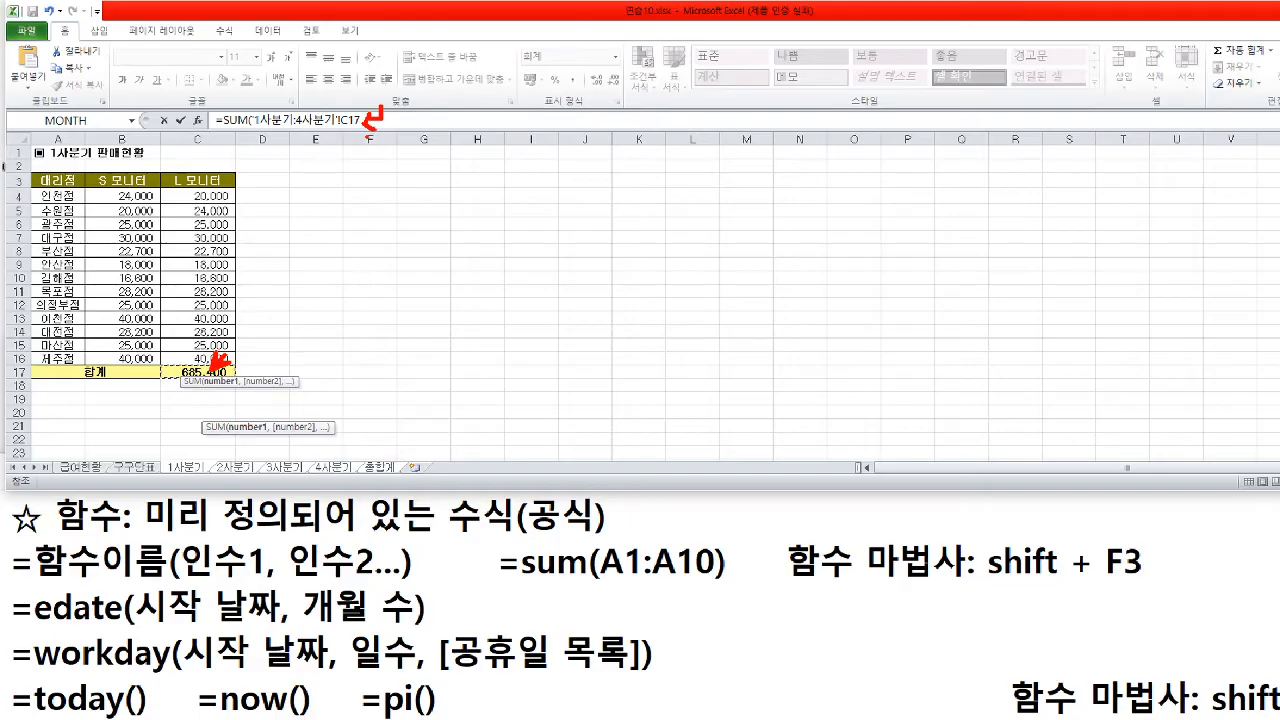
key(Return)
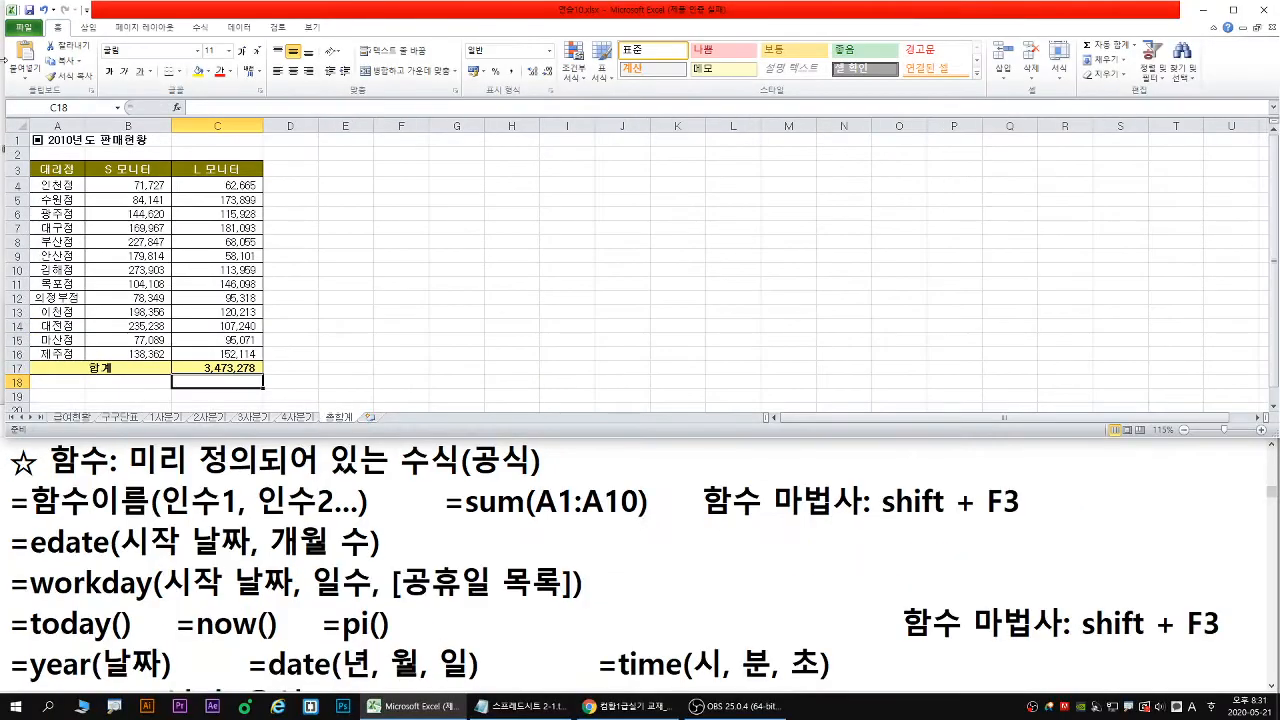
Examine the formulas in 총합계's B4 and C17, temporarily underlining C17's sheet range and writing 1月~12月, and leave them unedited
double_click(150, 182)
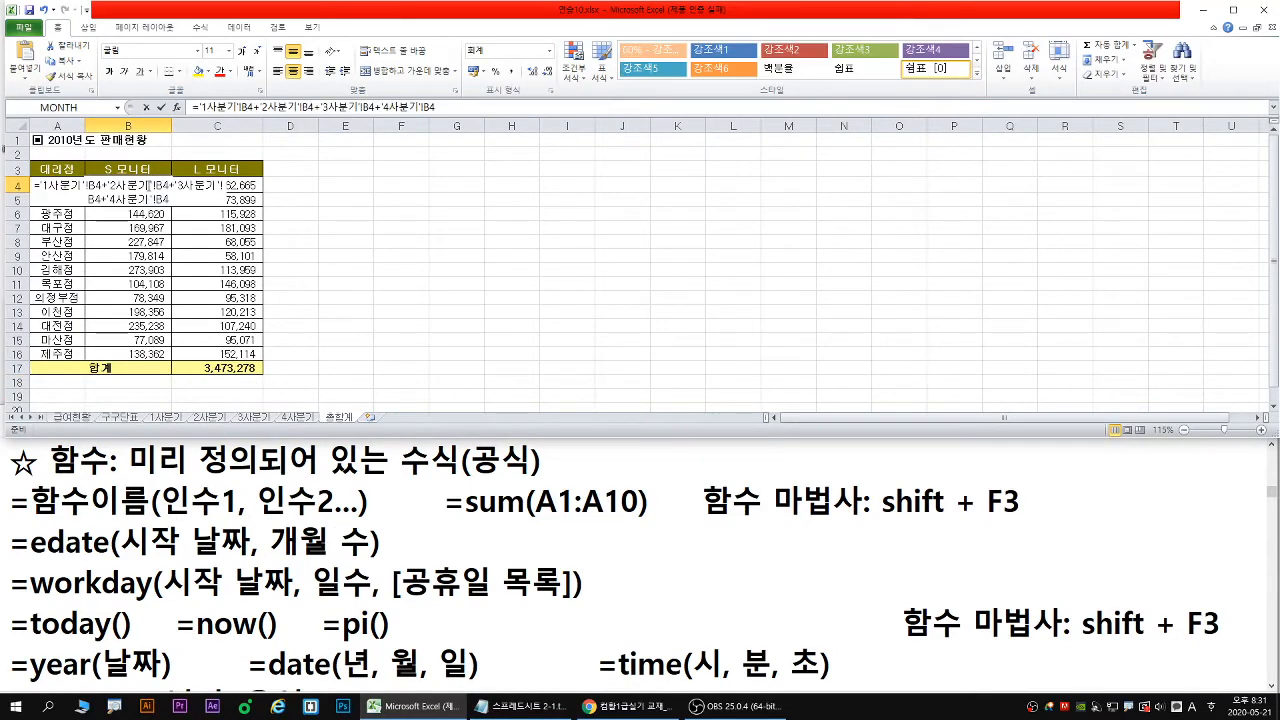
key(Escape)
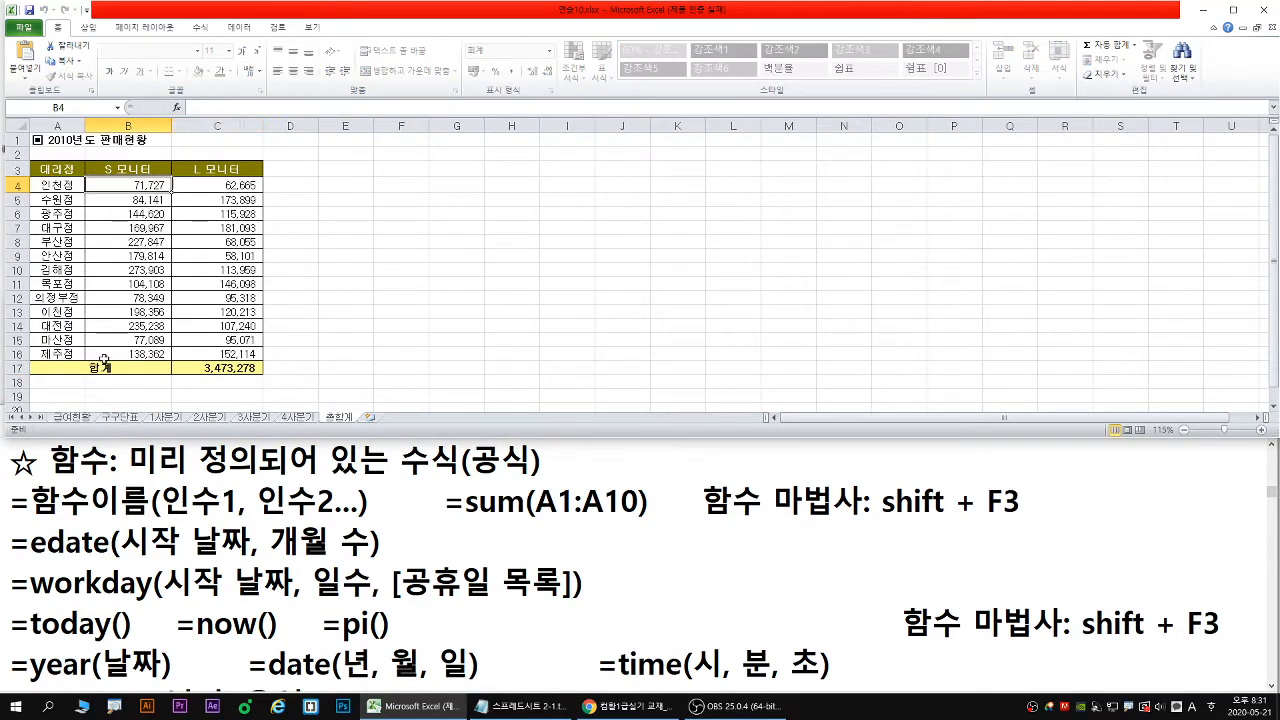
double_click(230, 366)
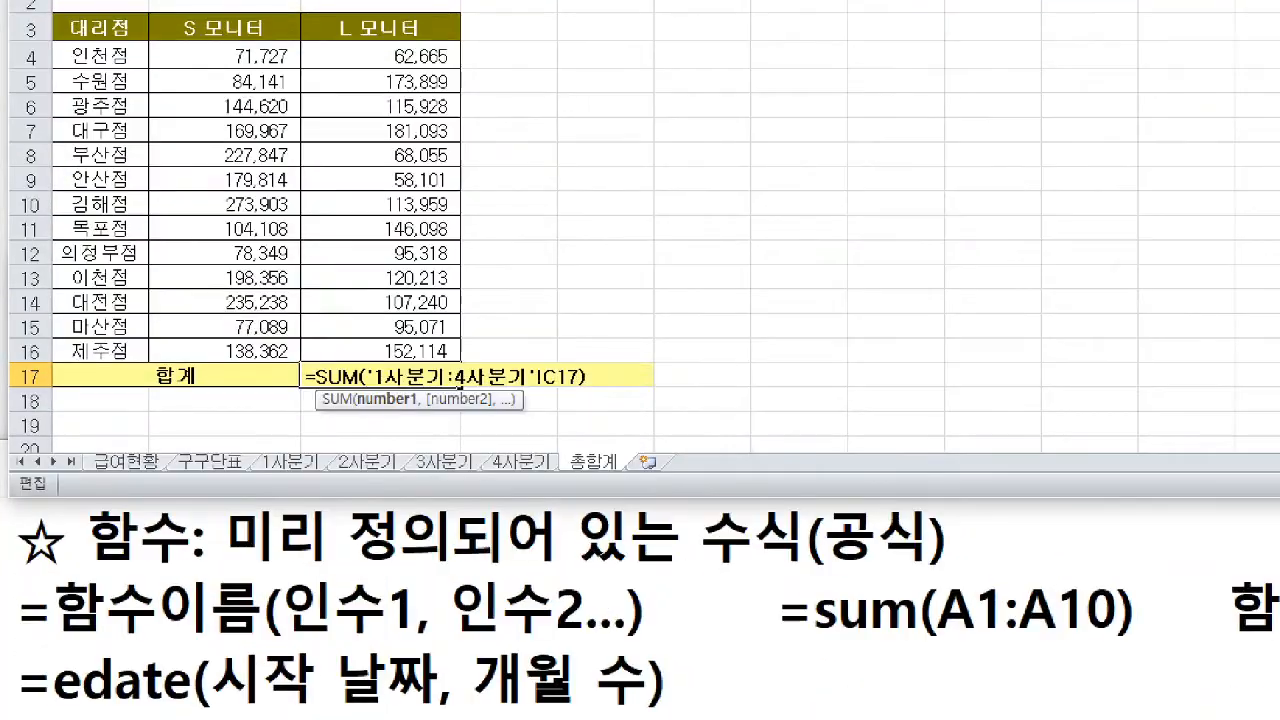
drag(366, 394, 582, 394)
mouse_move(282, 442)
mouse_down()
mouse_move(262, 466)
mouse_move(287, 474)
mouse_move(322, 472)
mouse_move(308, 474)
mouse_move(318, 446)
mouse_up()
mouse_move(304, 463)
mouse_down()
mouse_move(496, 464)
mouse_move(518, 478)
mouse_move(550, 452)
mouse_move(556, 494)
mouse_up()
mouse_move(572, 432)
mouse_down()
mouse_move(596, 494)
mouse_move(592, 448)
mouse_up()
drag(576, 476, 588, 474)
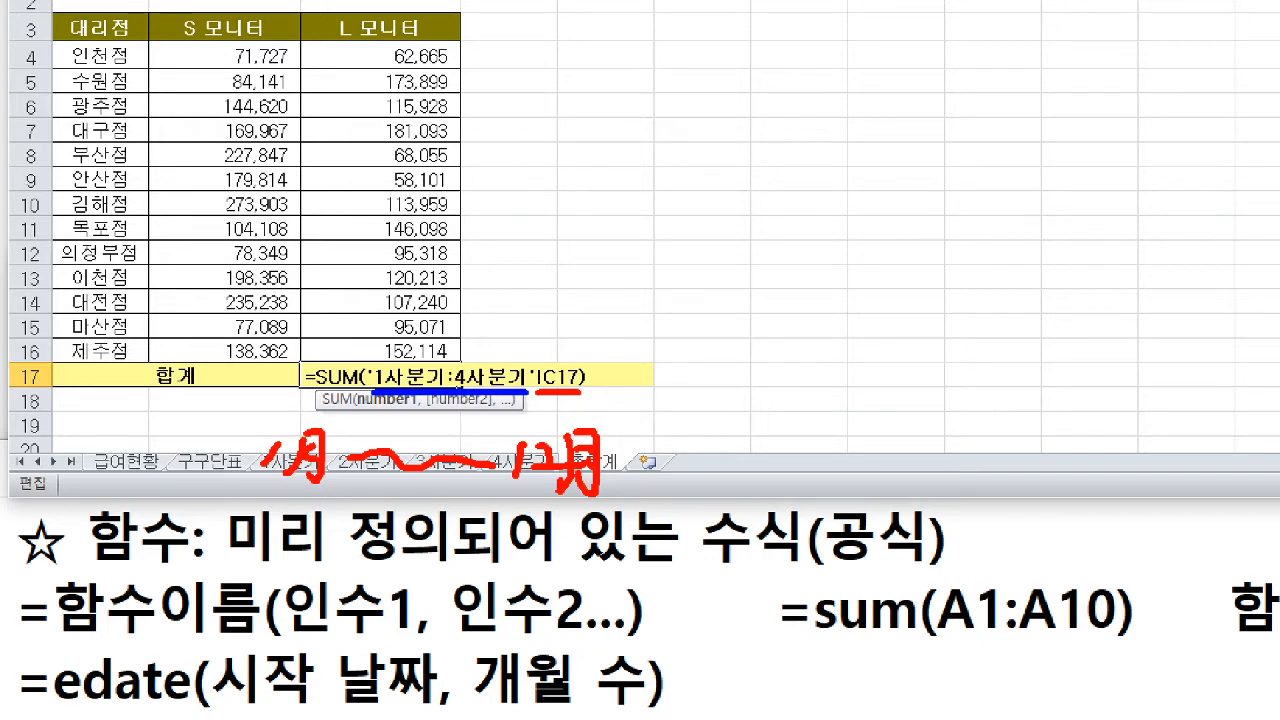
key(Escape)
key(Escape)
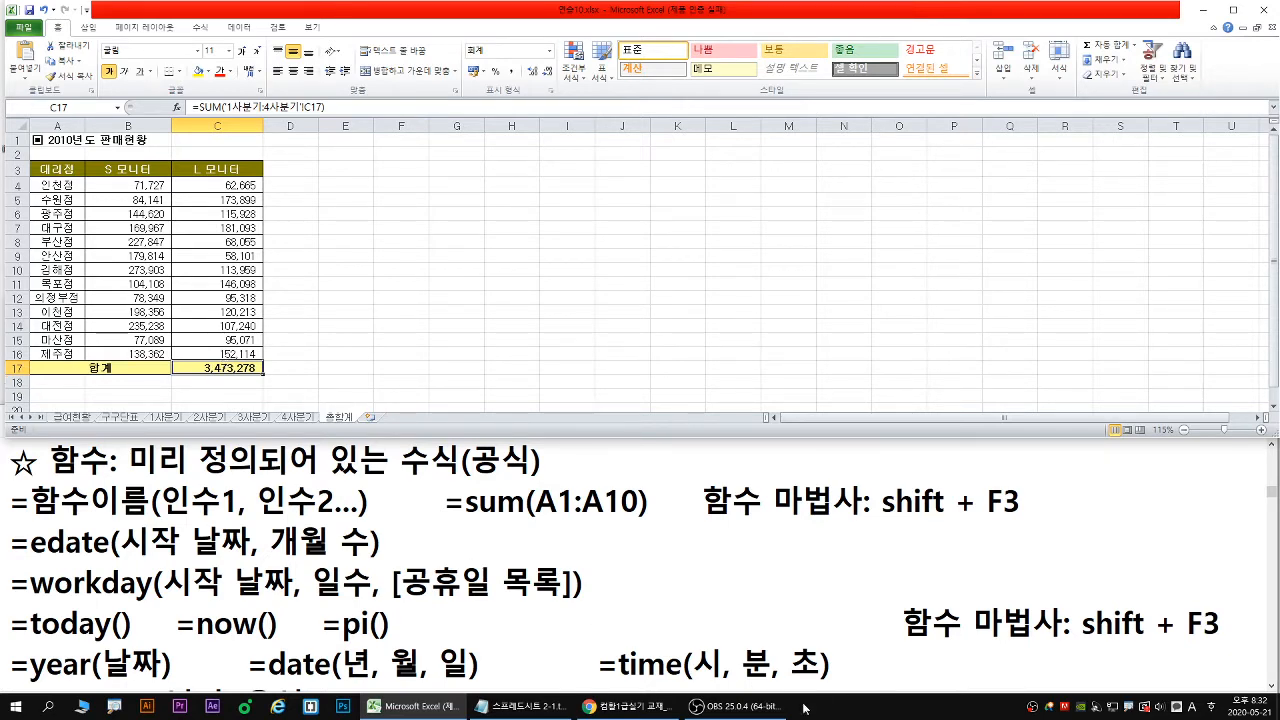
Switch to the textbook PDF in Chrome, find Lesson 6 함수활용, and temporarily underline the practice file name 2강 연습문제_1.xlsx
click(612, 708)
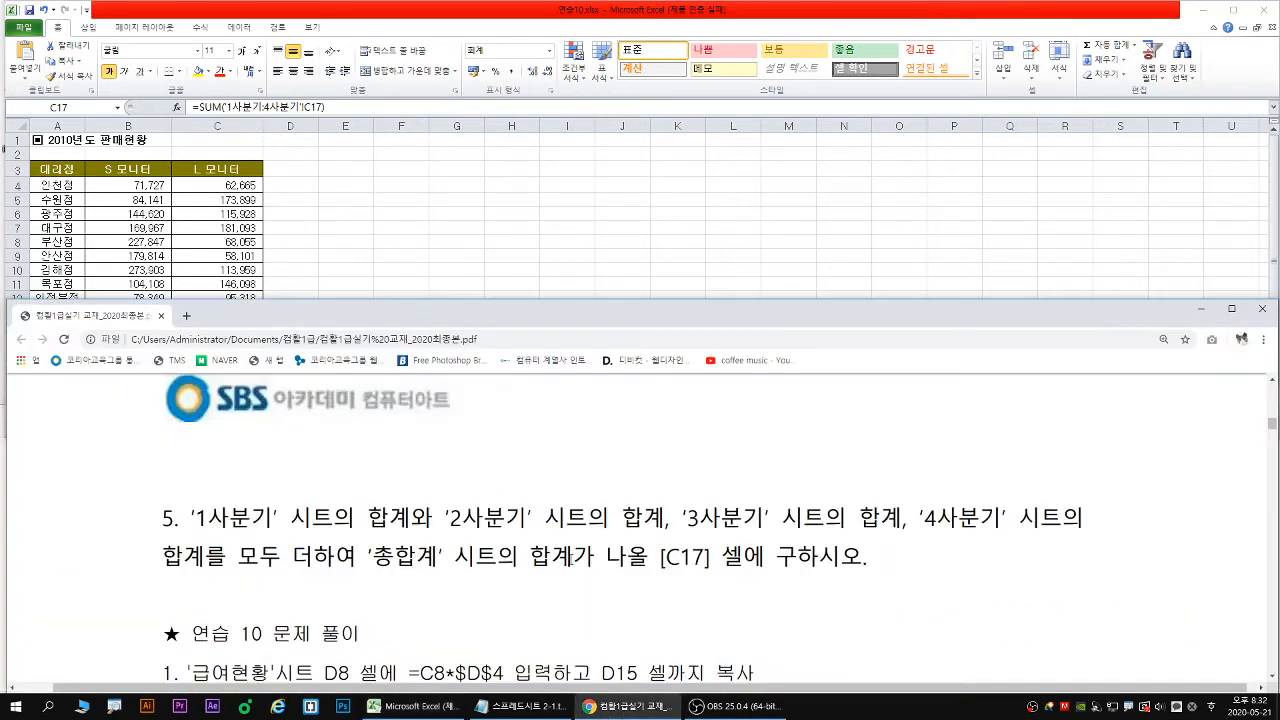
scroll(597, 632, down, 10)
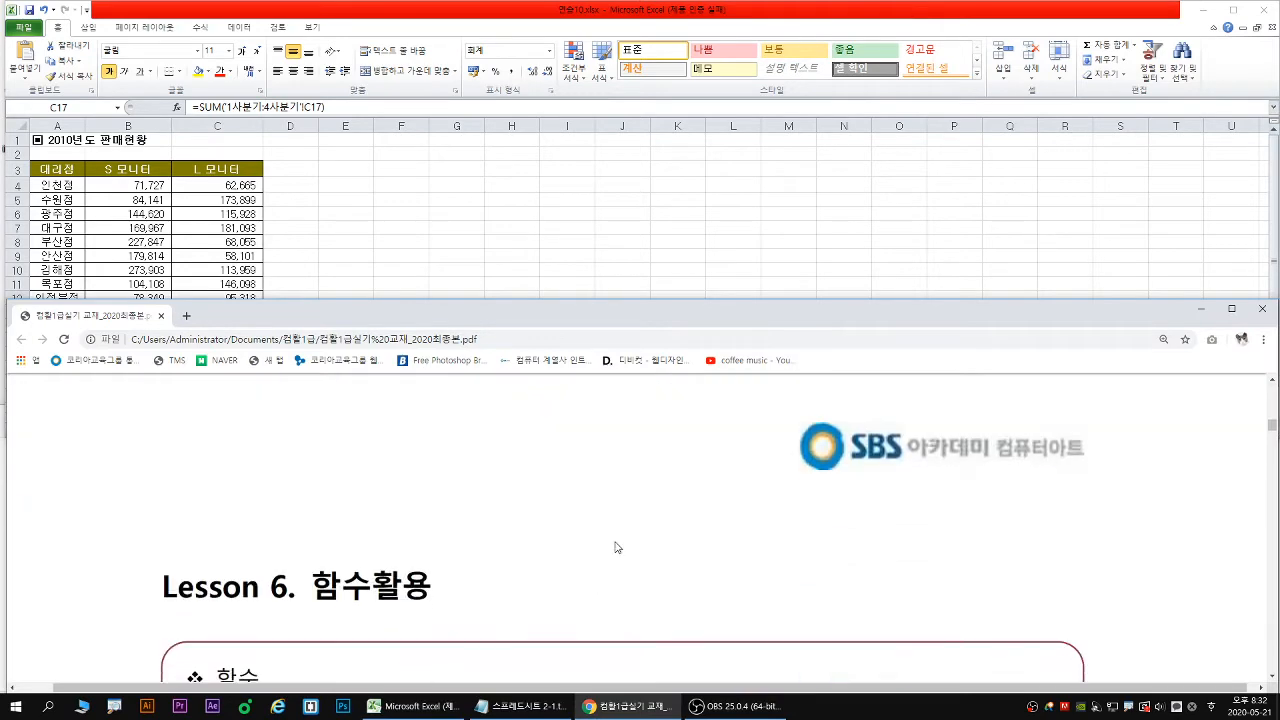
double_click(714, 312)
scroll(685, 355, down, 7)
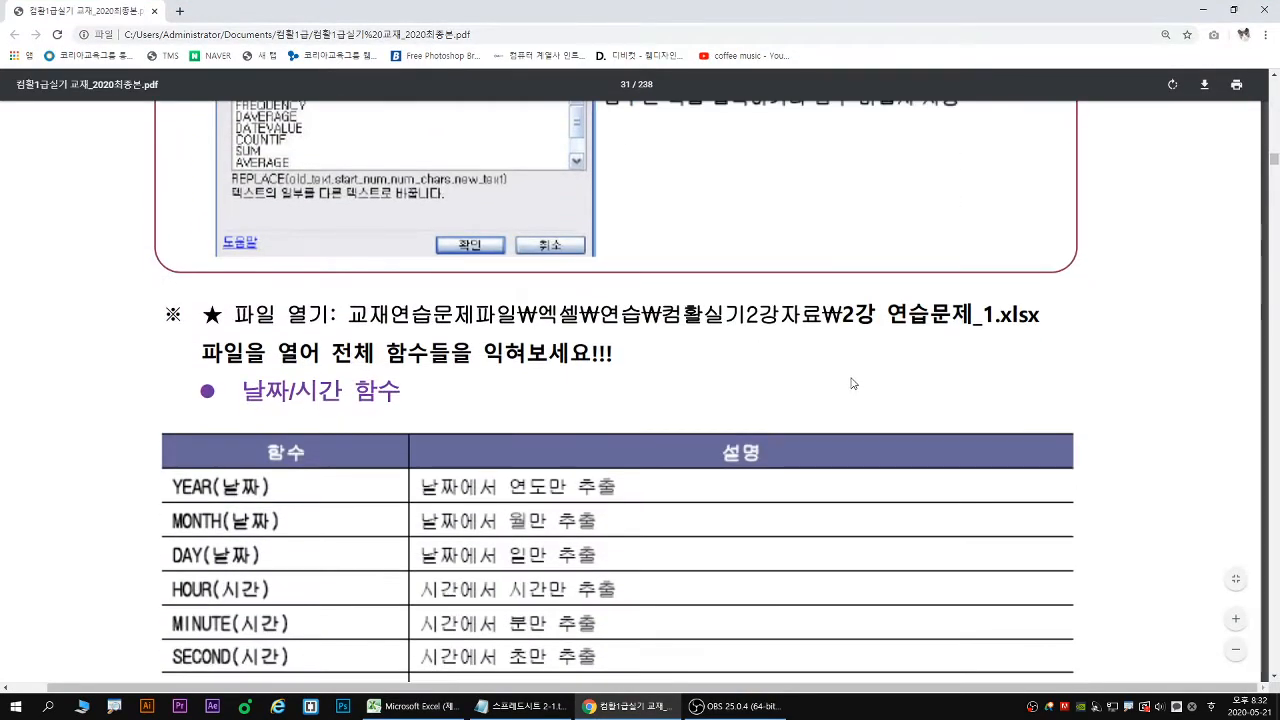
drag(839, 327, 1040, 326)
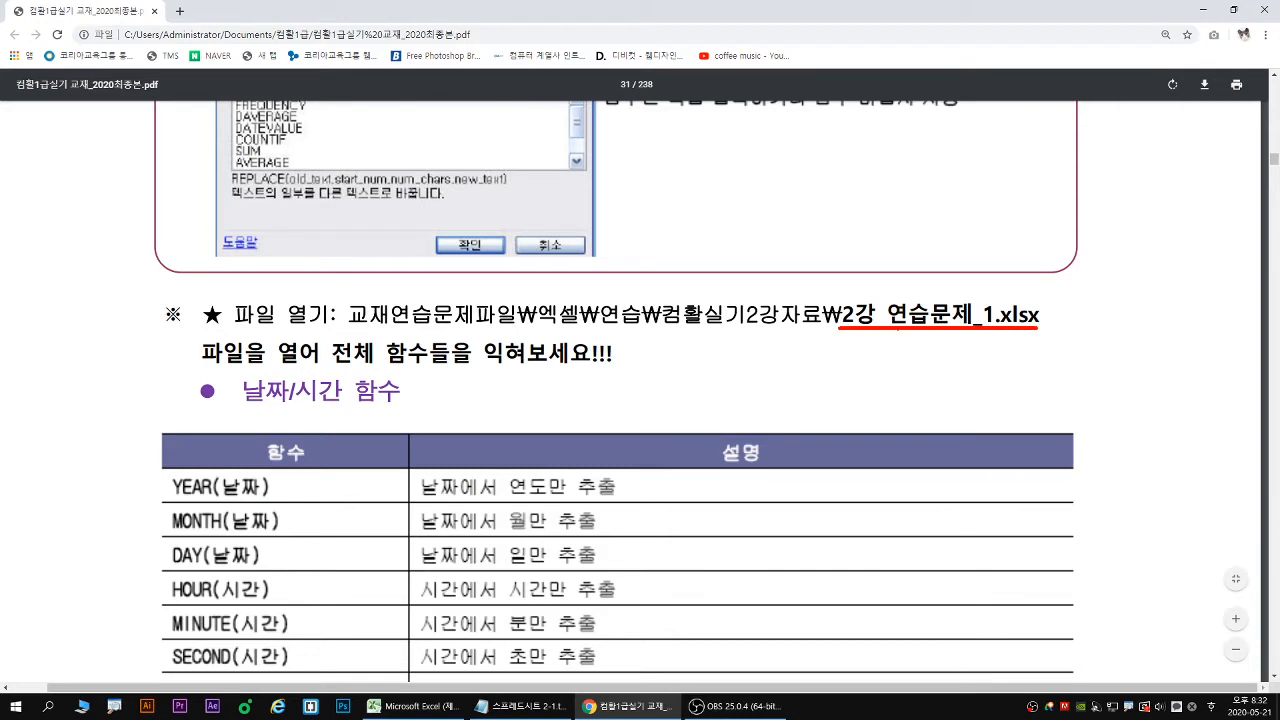
drag(838, 334, 1041, 334)
key(Escape)
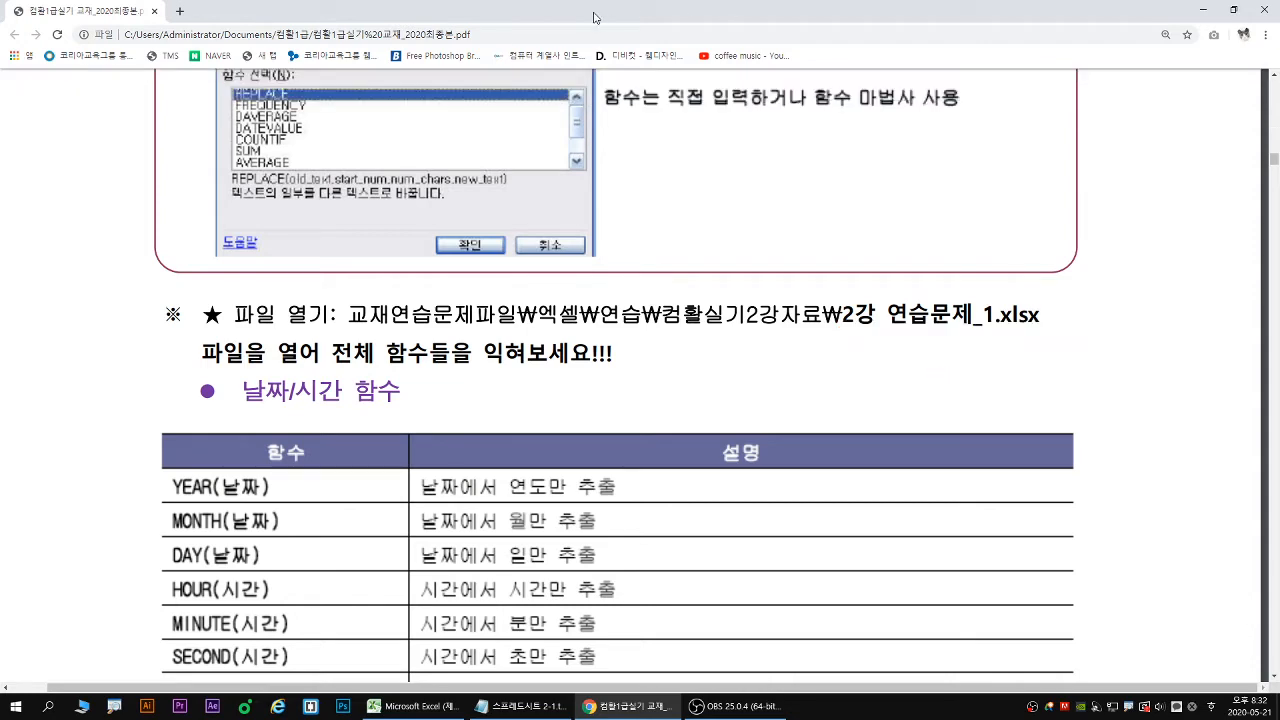
Restore the PDF beneath the worksheet, return to Excel, and open 2강 연습문제_1.xlsx from the 컴활실기2강자료 folder
double_click(676, 9)
scroll(660, 480, down, 2)
scroll(668, 448, down, 1)
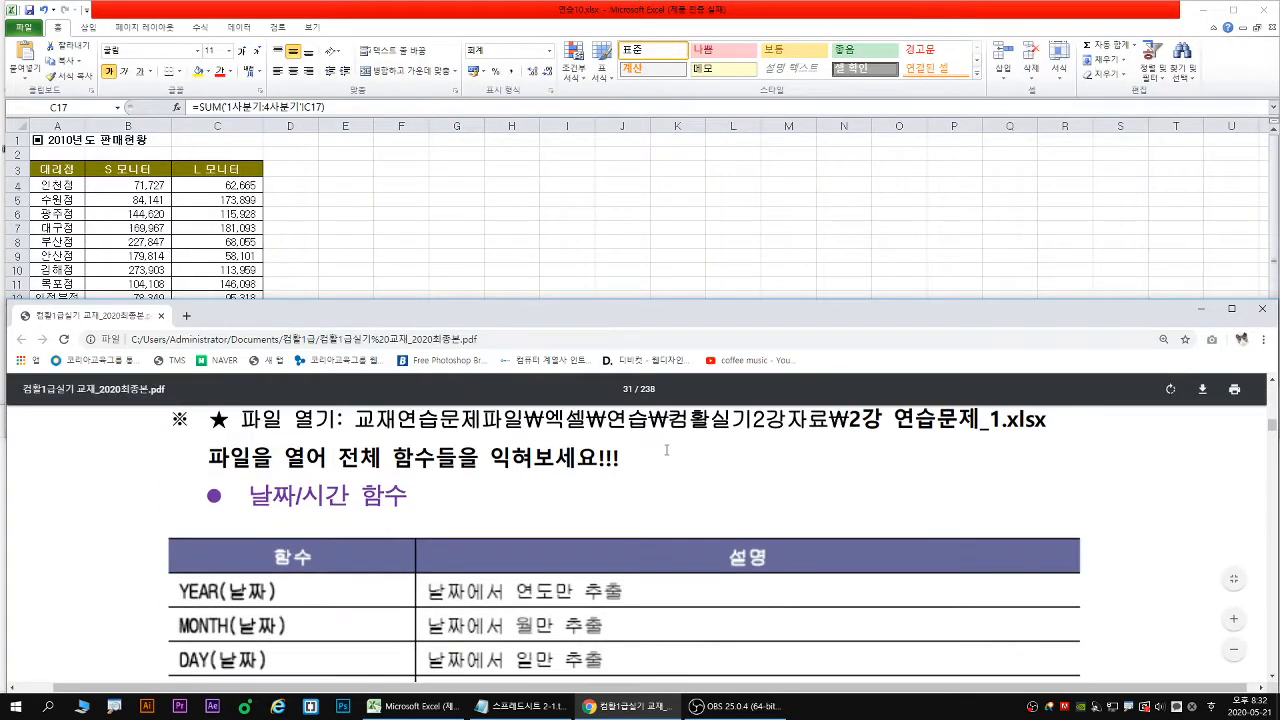
scroll(668, 448, up, 1)
click(708, 214)
click(22, 27)
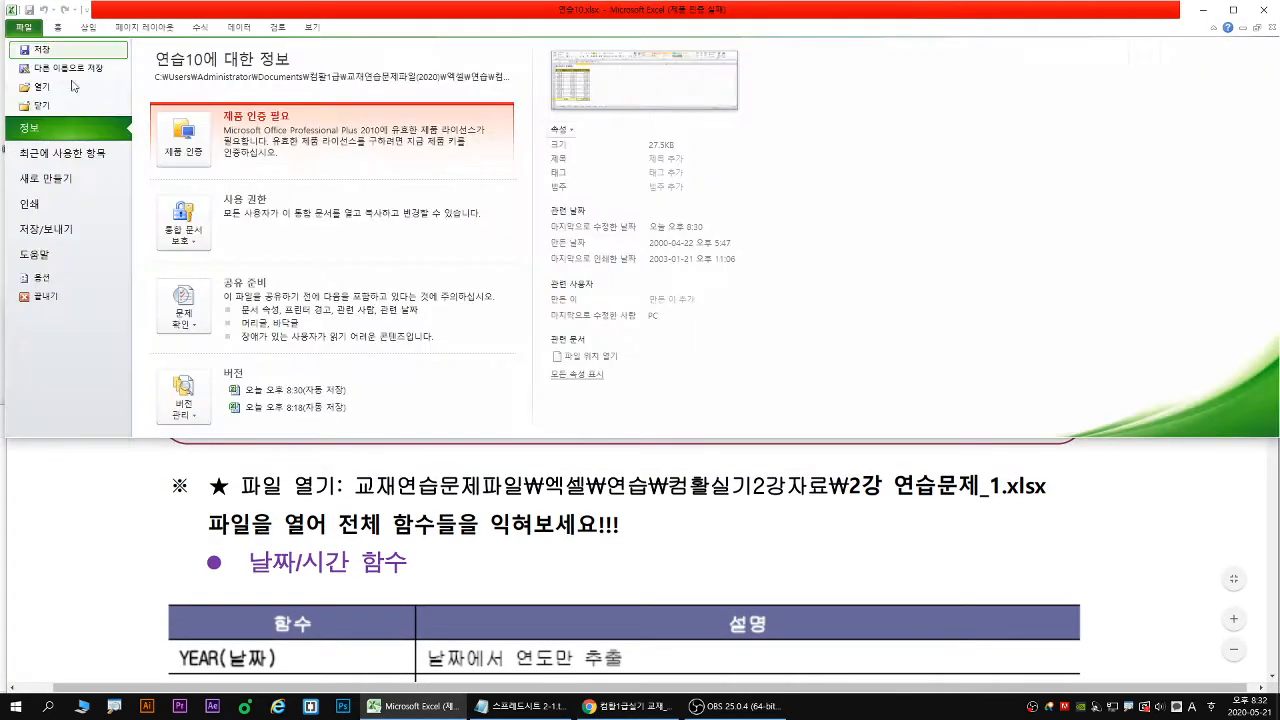
click(30, 82)
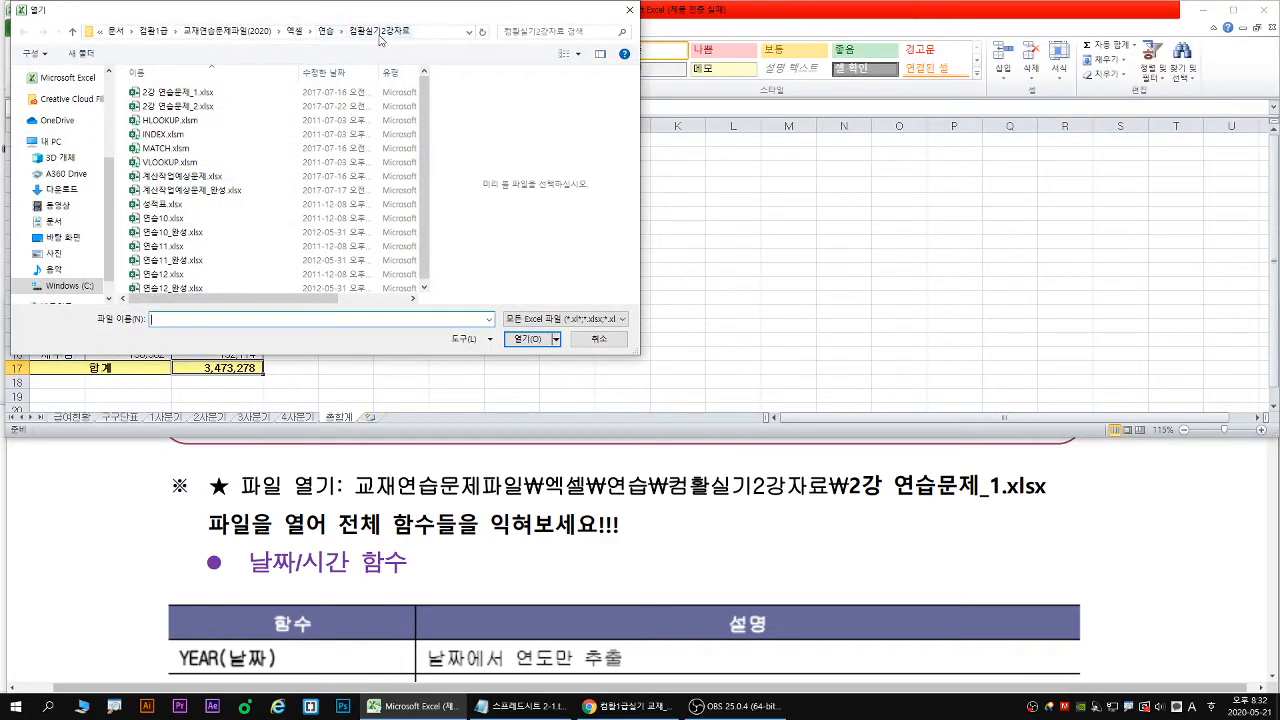
click(185, 92)
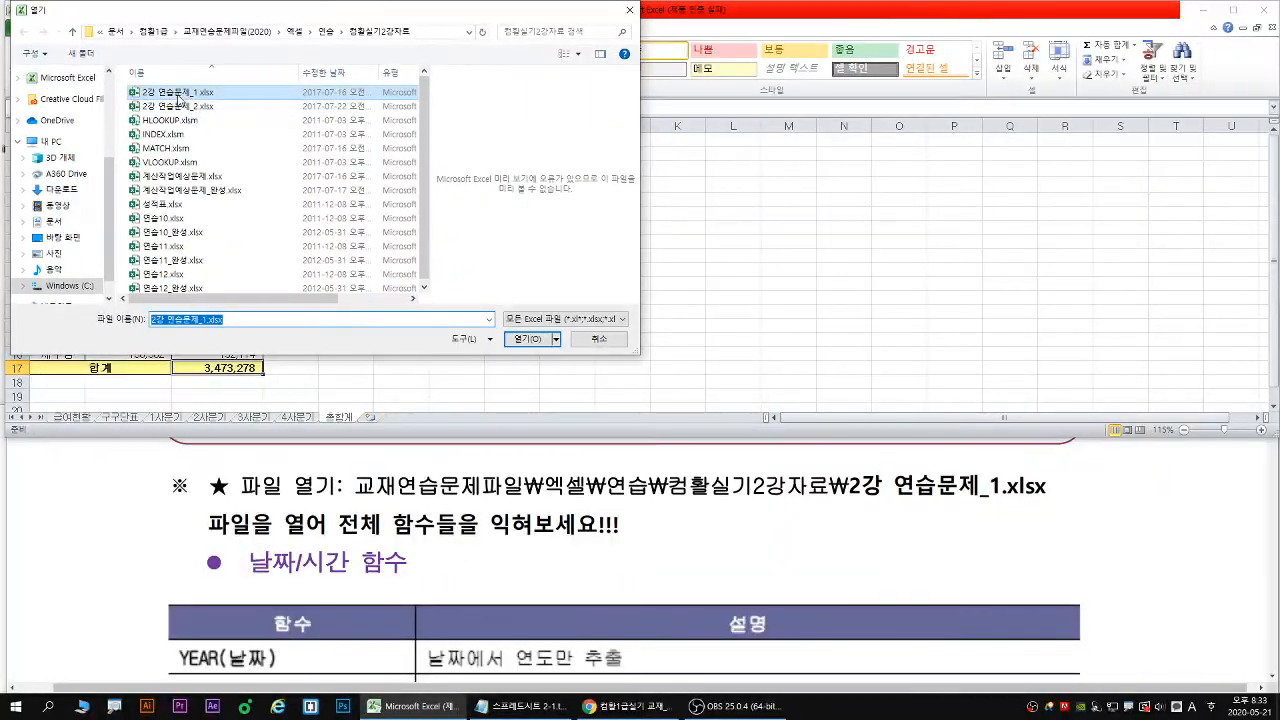
double_click(302, 163)
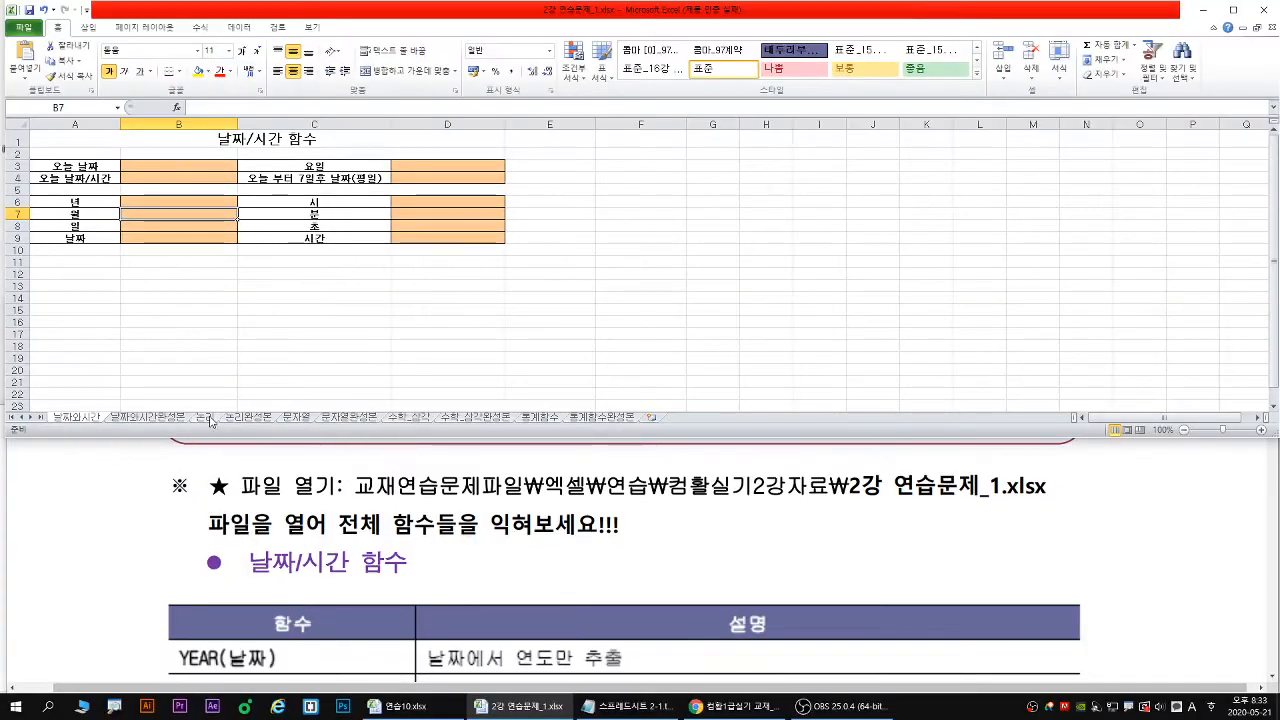
Look through the 문자열 and 수학_삼각 practice sheets, and return to the 날짜와시간 sheet
click(358, 413)
click(294, 418)
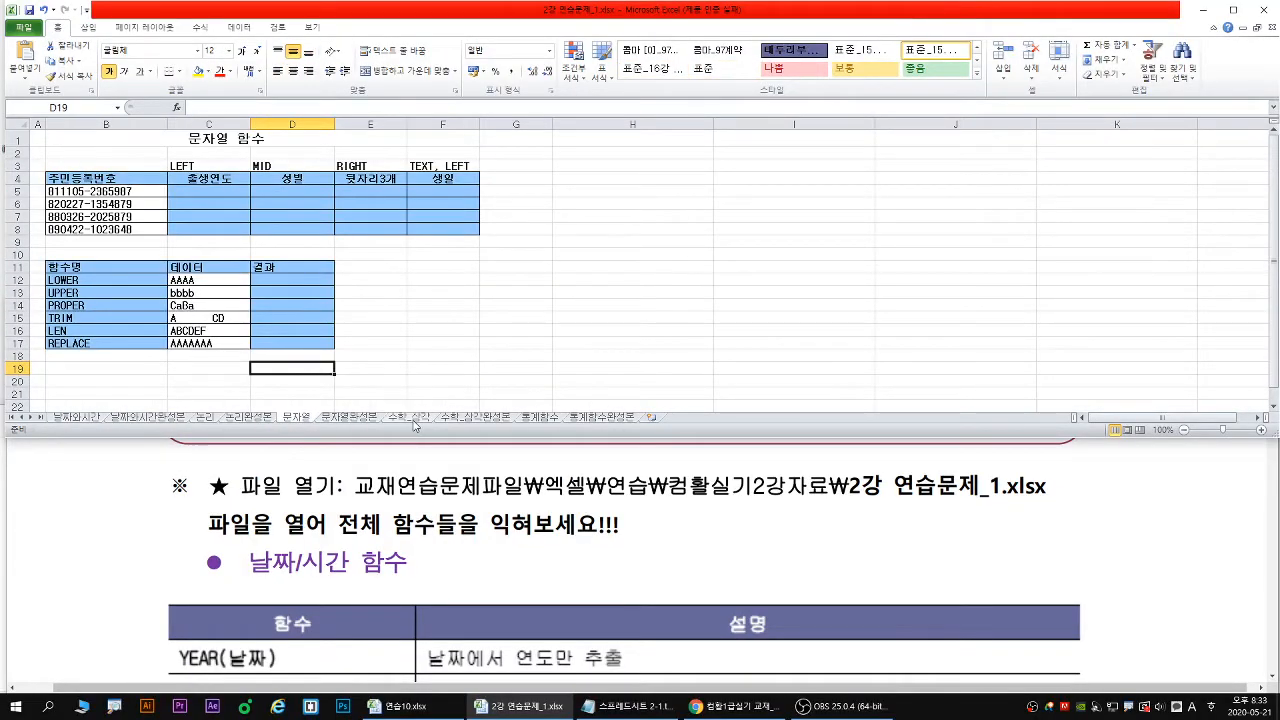
click(414, 420)
click(71, 419)
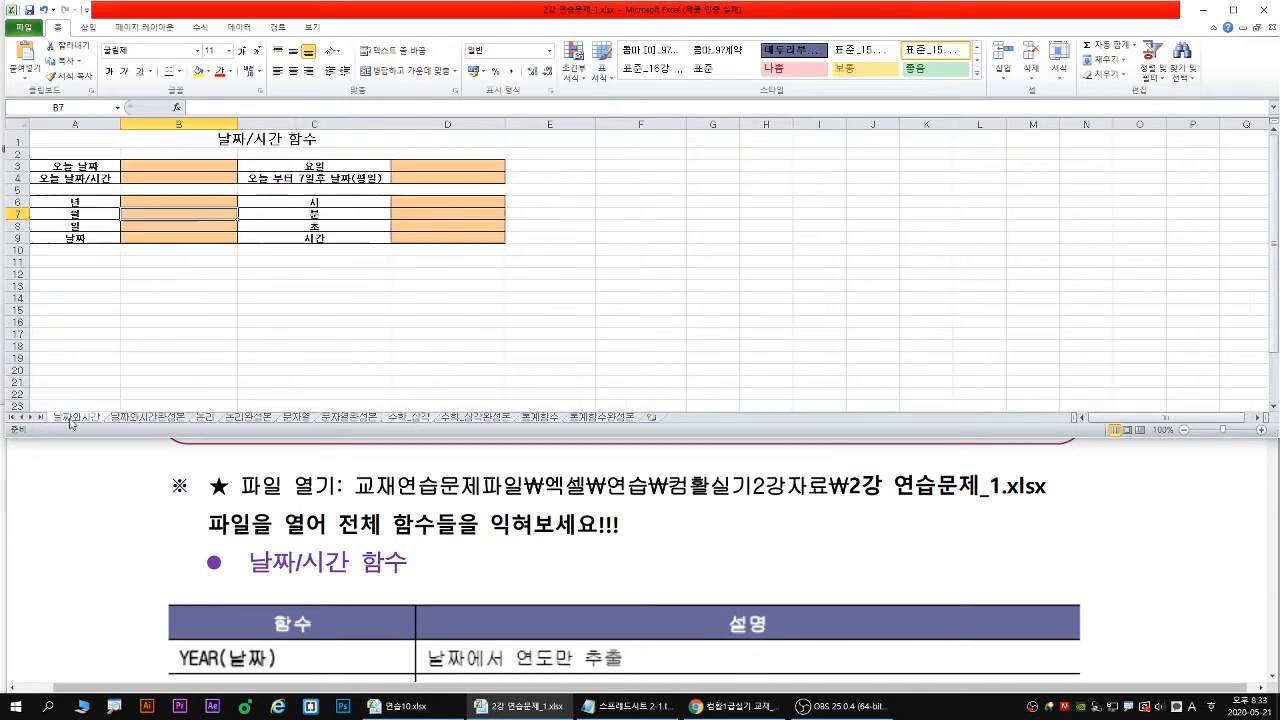
Enlarge the 날짜와시간완성본 and 날짜와시간 sheets to 130%
click(147, 418)
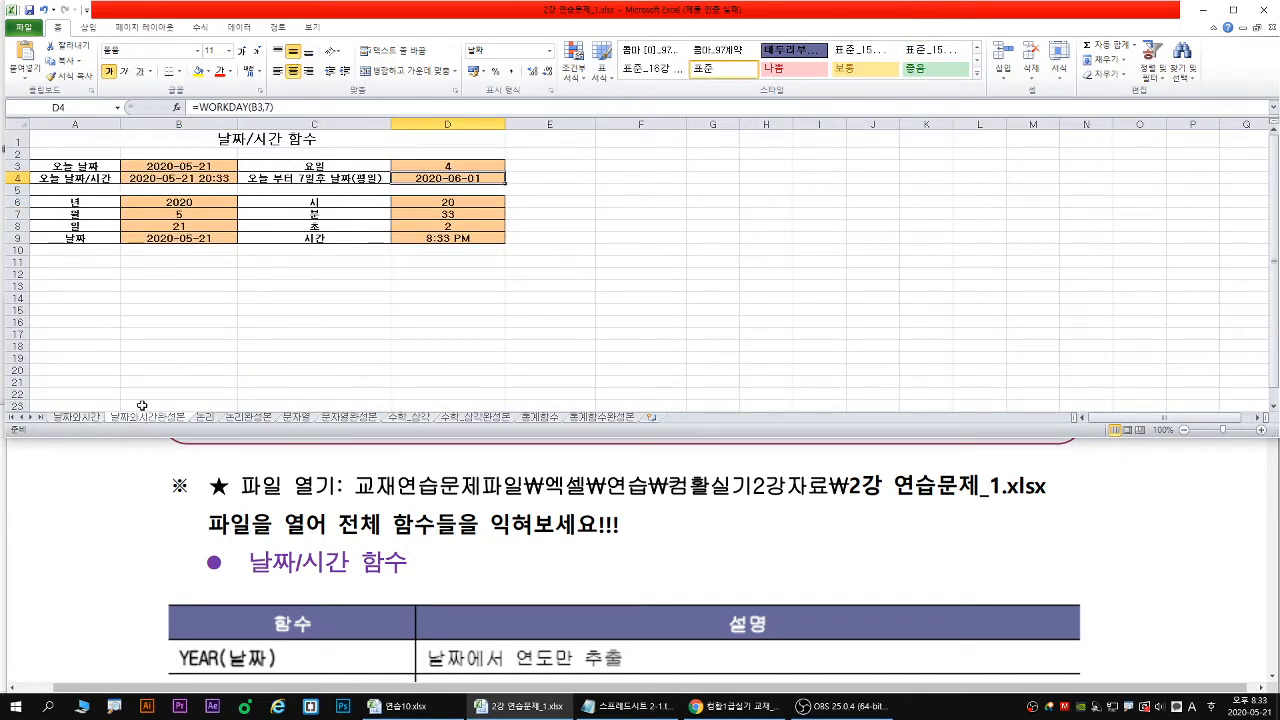
scroll(140, 367, up, 2)
click(84, 420)
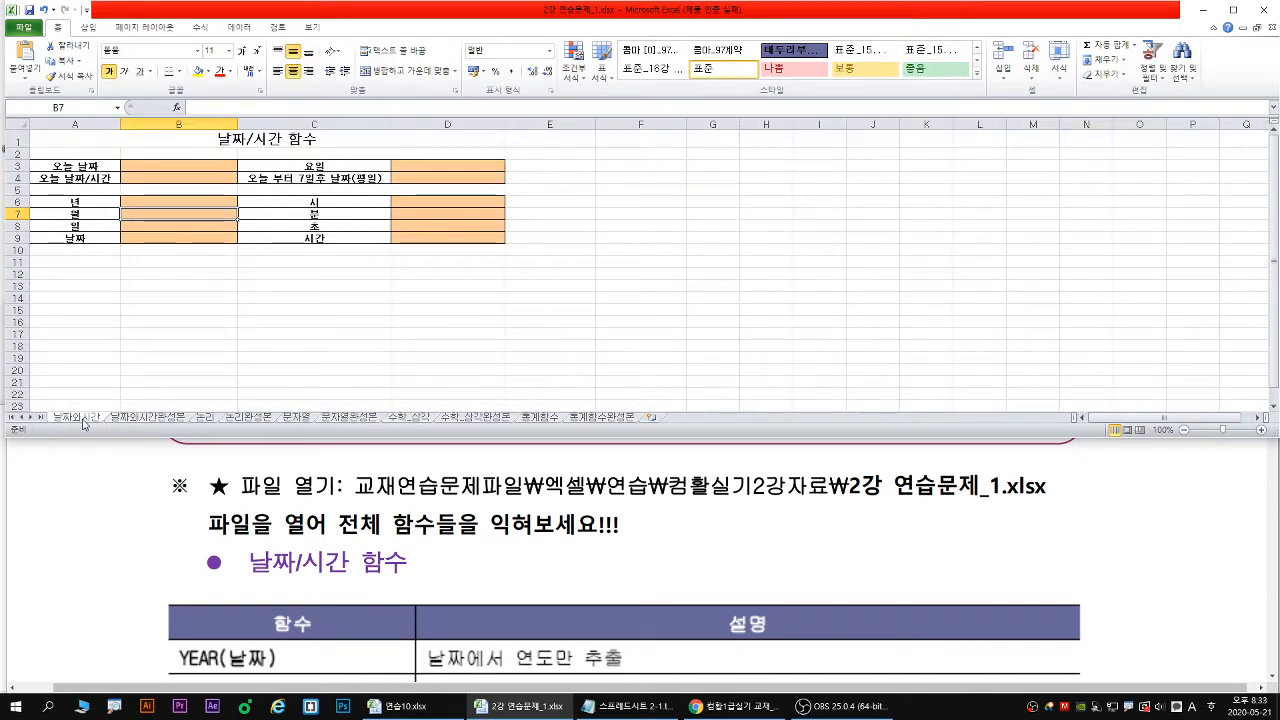
scroll(84, 423, up, 1)
scroll(86, 423, up, 1)
Examine the completed formulas in 날짜와시간완성본's B3 and B9, return to 날짜와시간, and bring the textbook PDF to the front
click(150, 420)
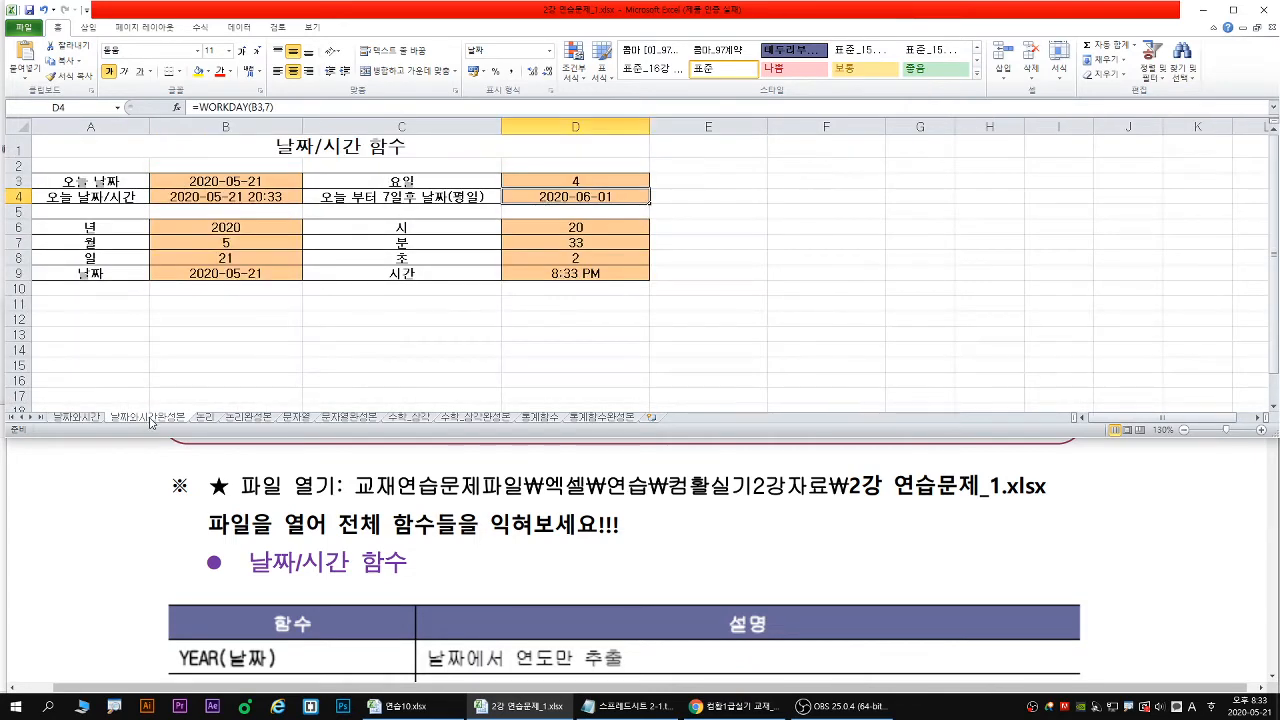
click(245, 183)
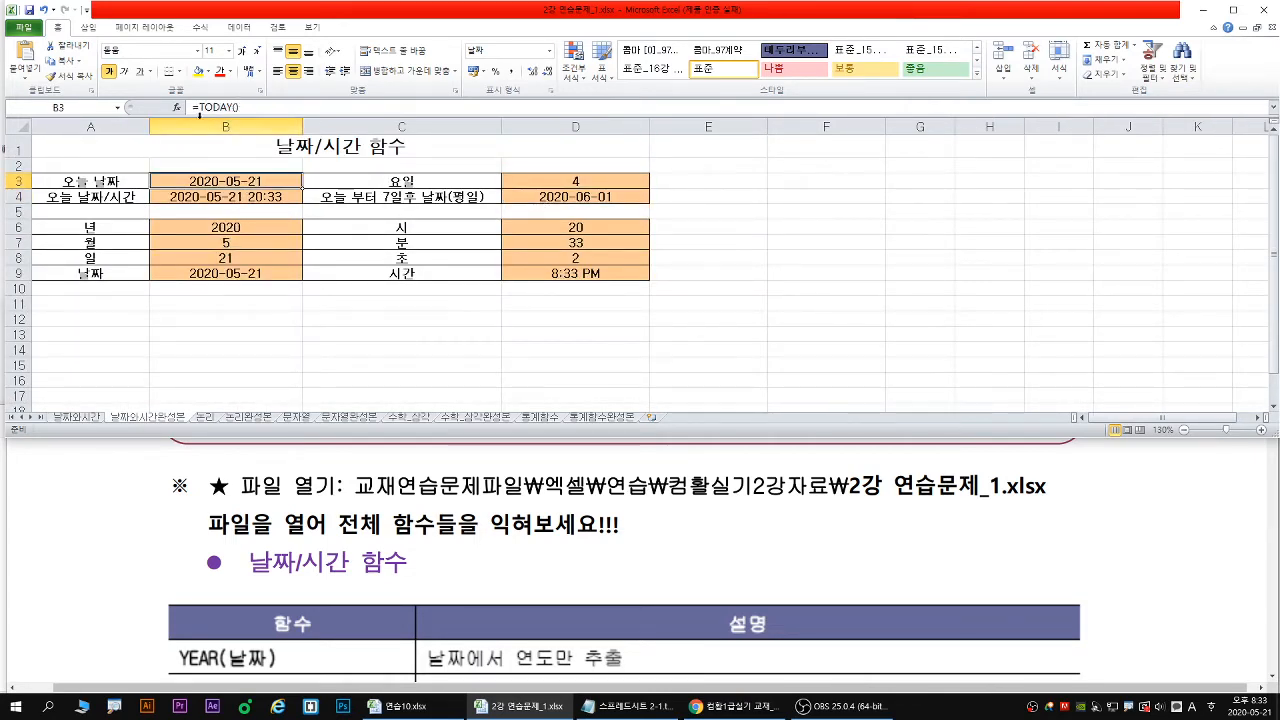
click(248, 275)
click(80, 418)
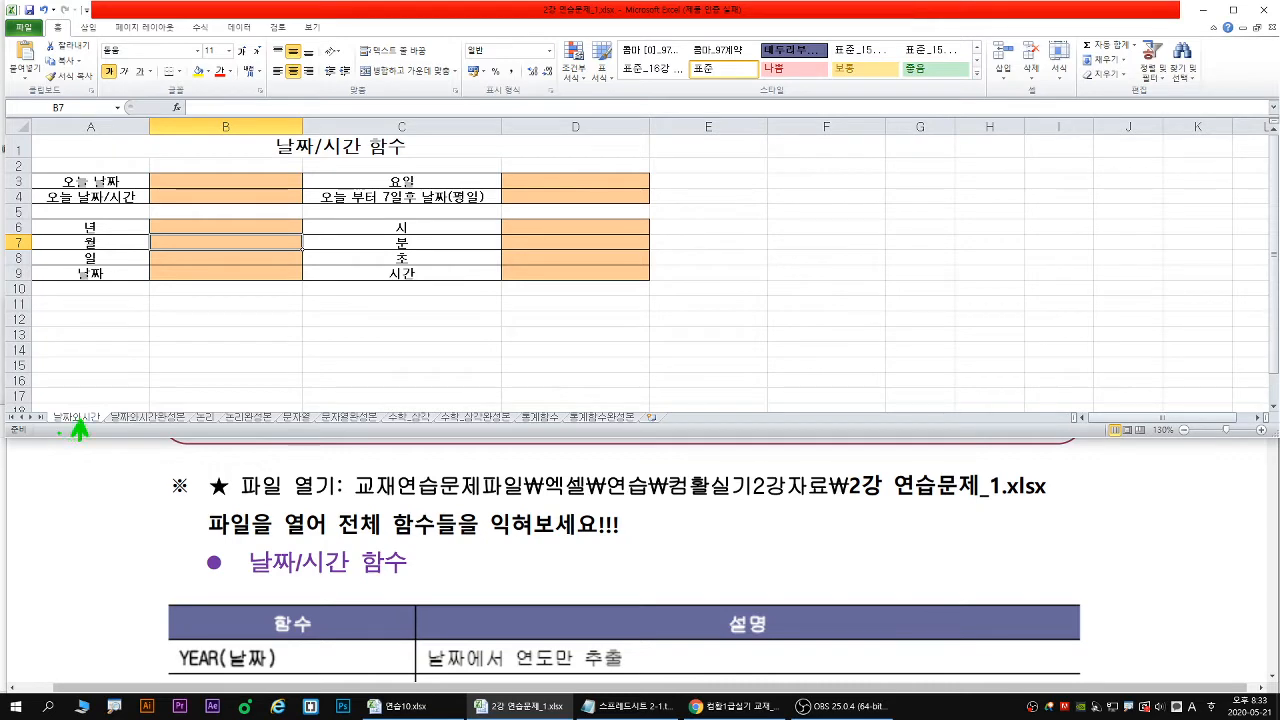
click(119, 520)
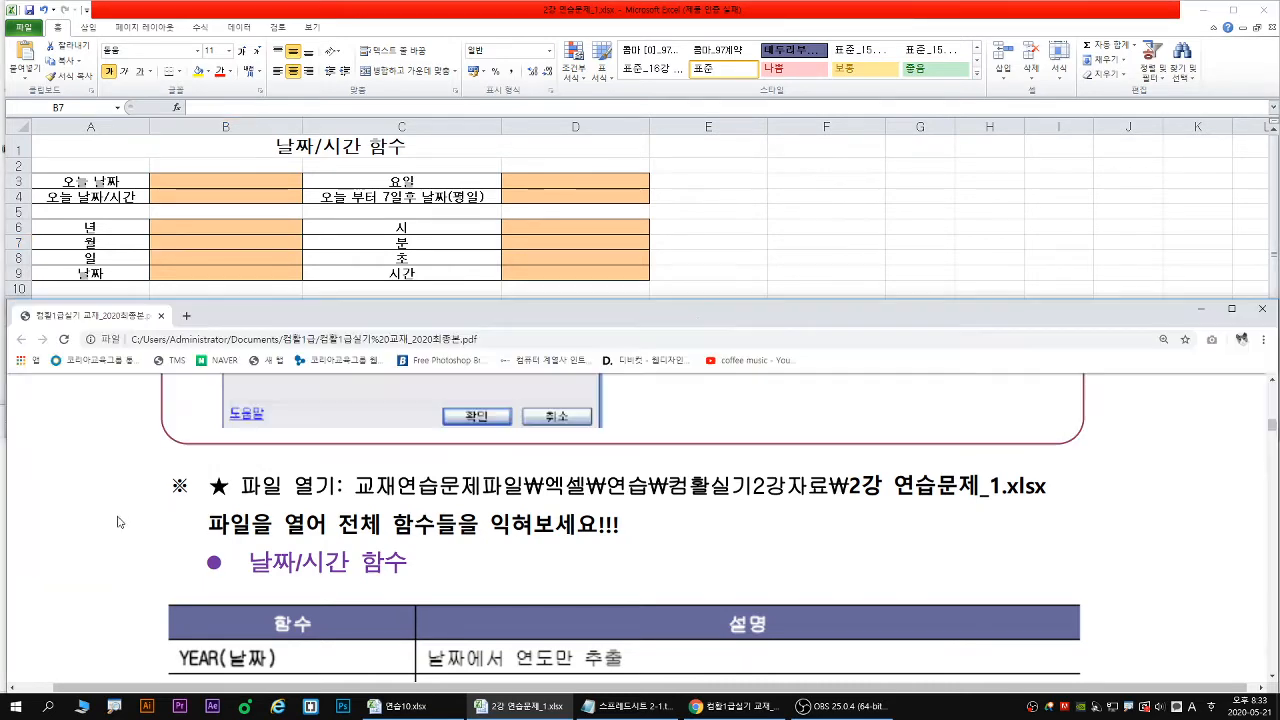
Maximize the textbook PDF and read through the date and time function table on page 31
double_click(705, 312)
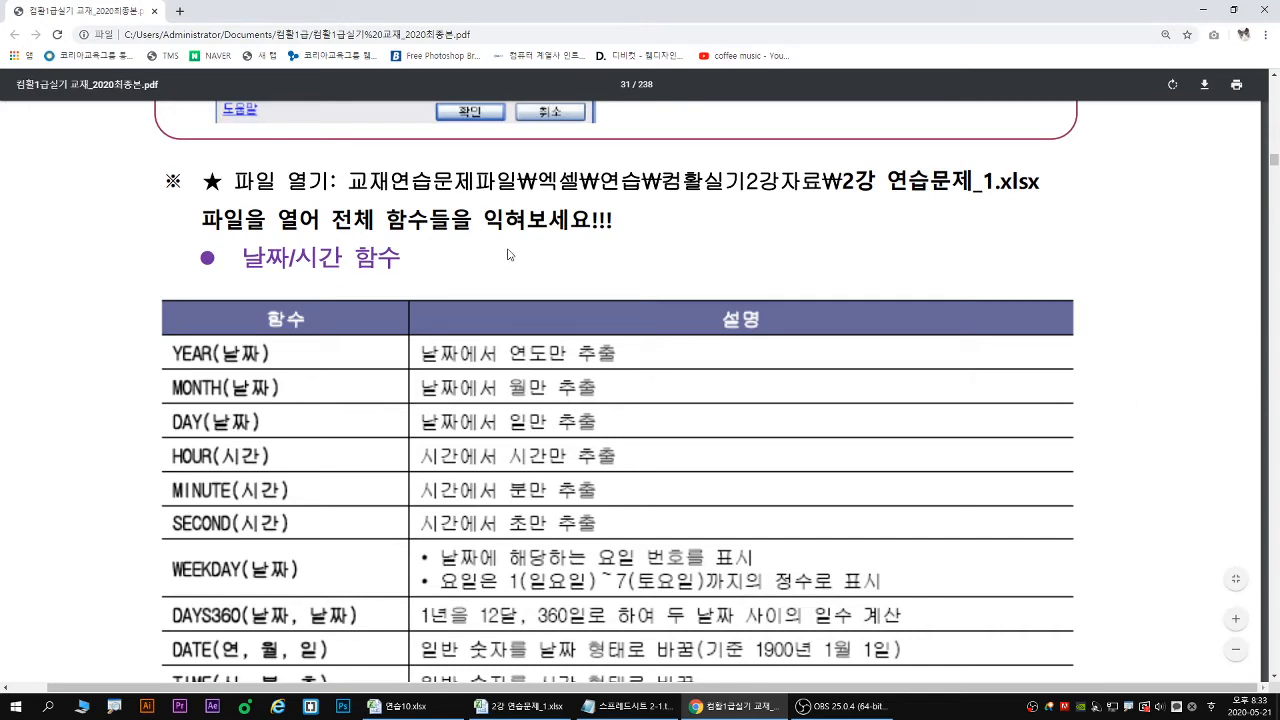
scroll(240, 398, down, 2)
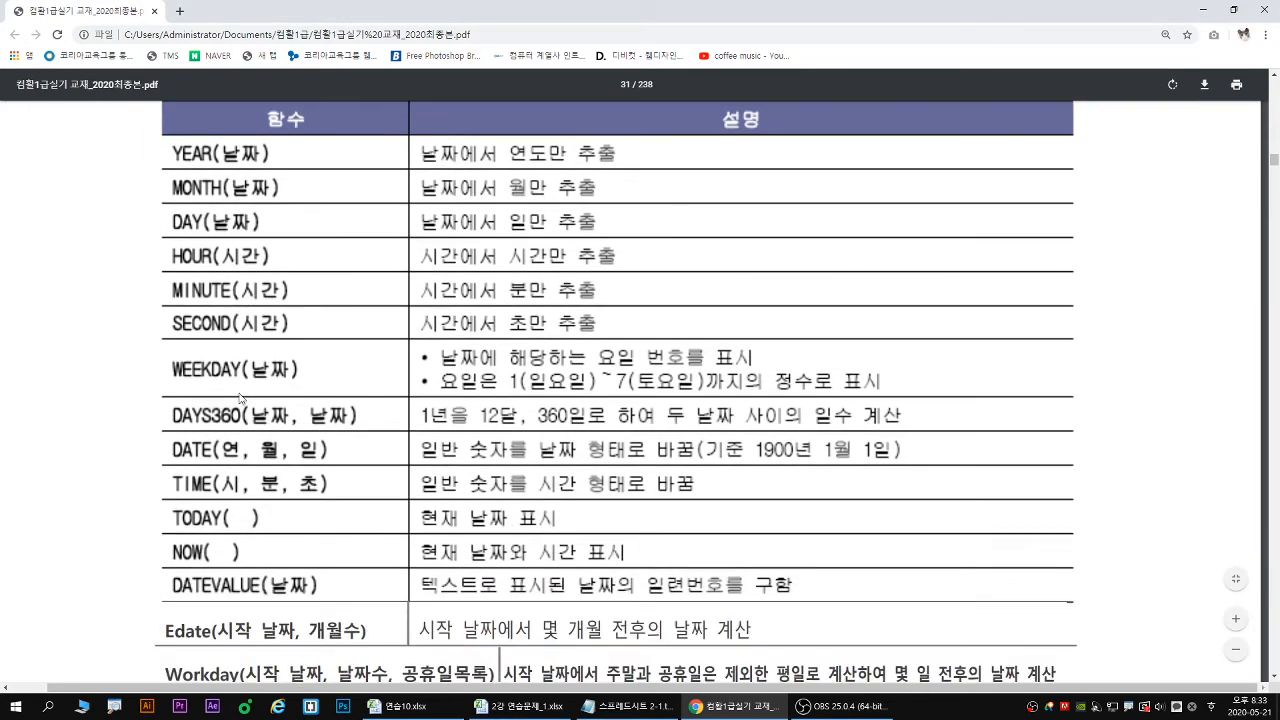
scroll(244, 402, up, 1)
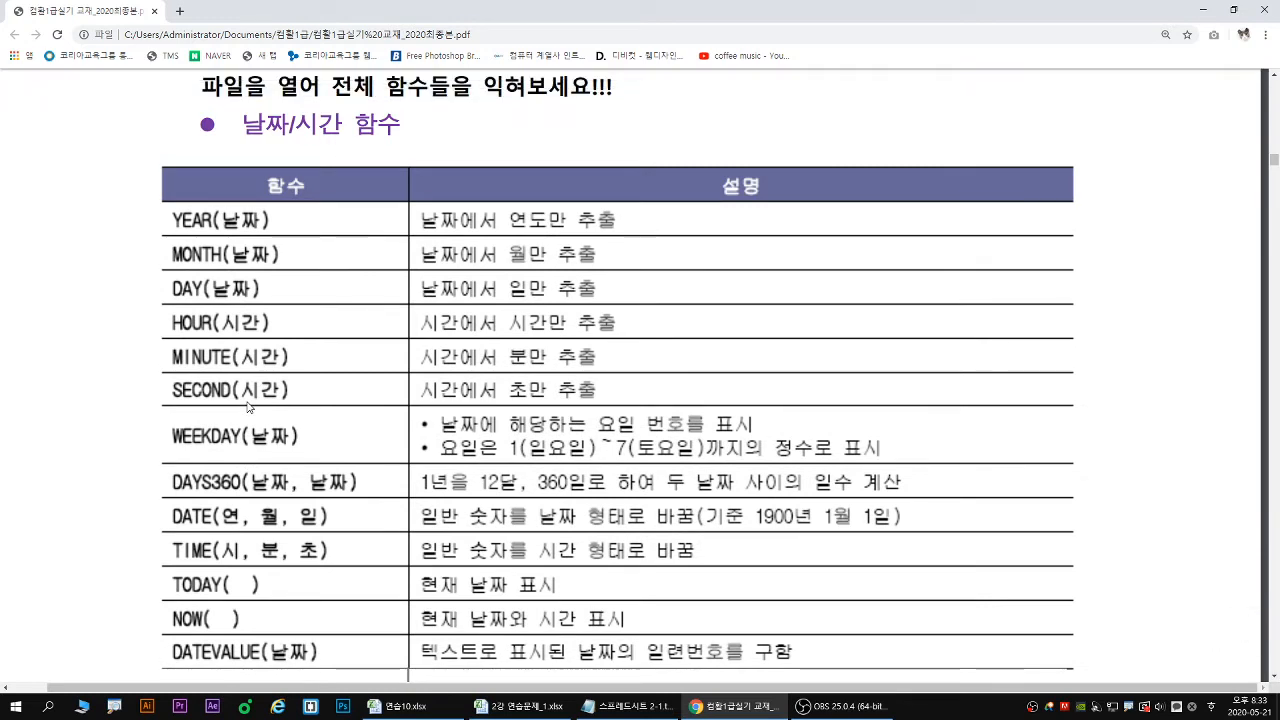
scroll(256, 418, down, 1)
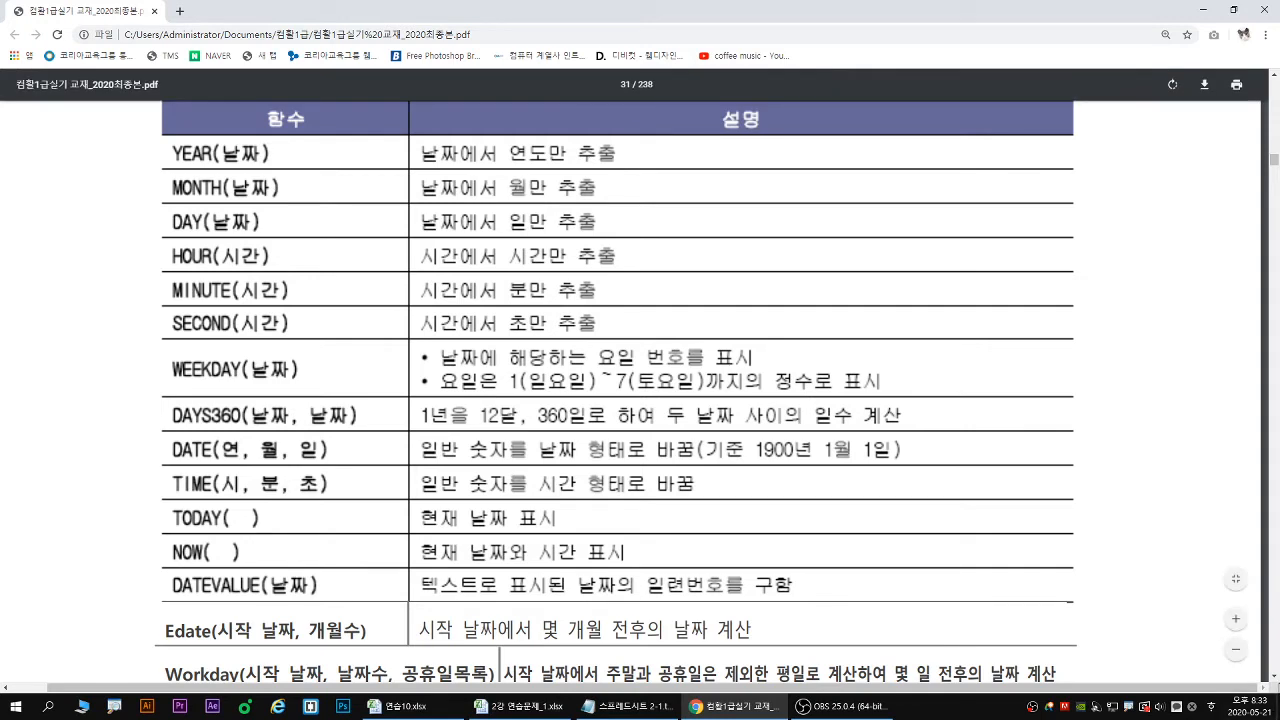
click(1275, 679)
click(1275, 679)
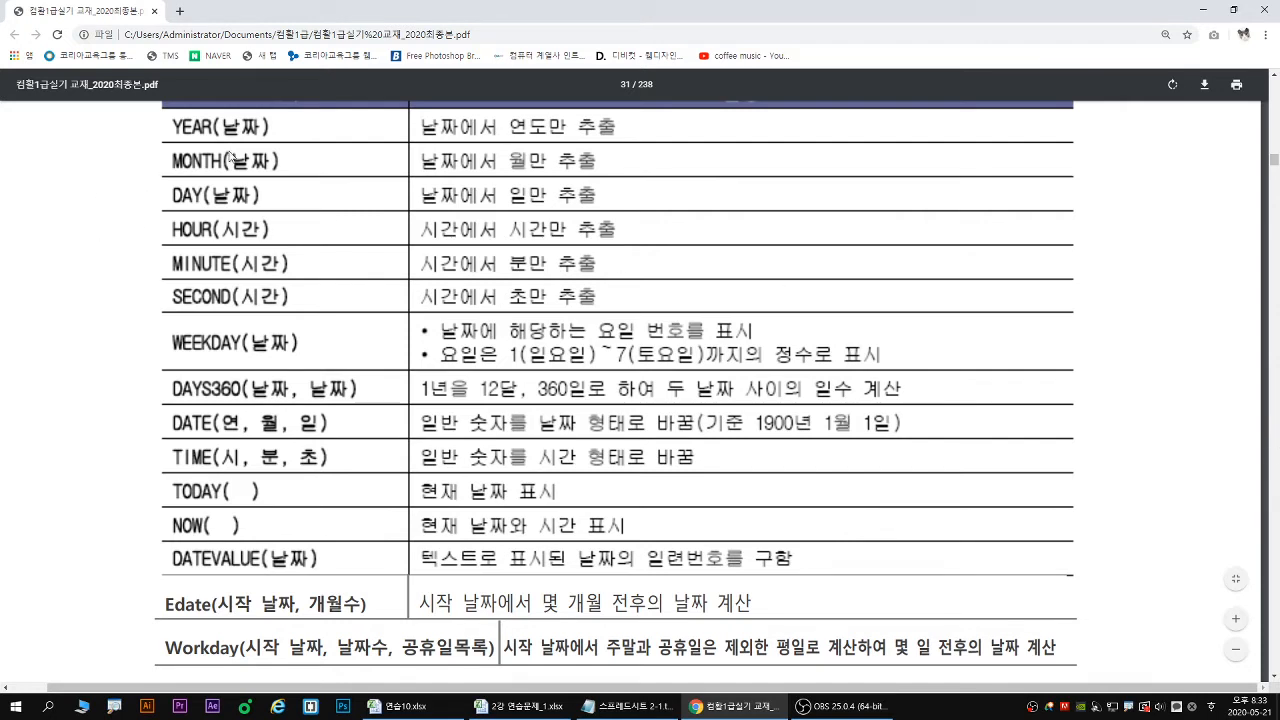
Mark the YEAR, MONTH, DAY and WEEKDAY entries and the DAYS360 function with its arguments and description for review
mouse_move(161, 111)
mouse_down()
mouse_move(358, 207)
mouse_move(405, 211)
mouse_up()
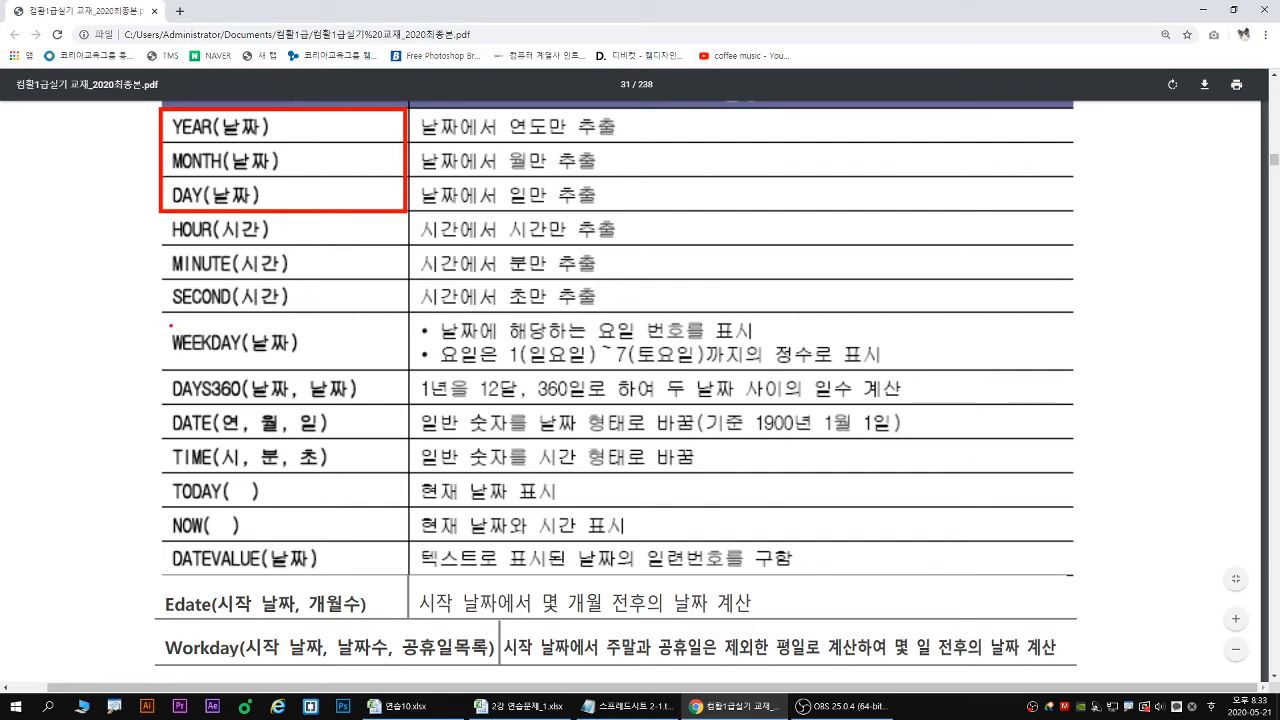
drag(165, 314, 406, 370)
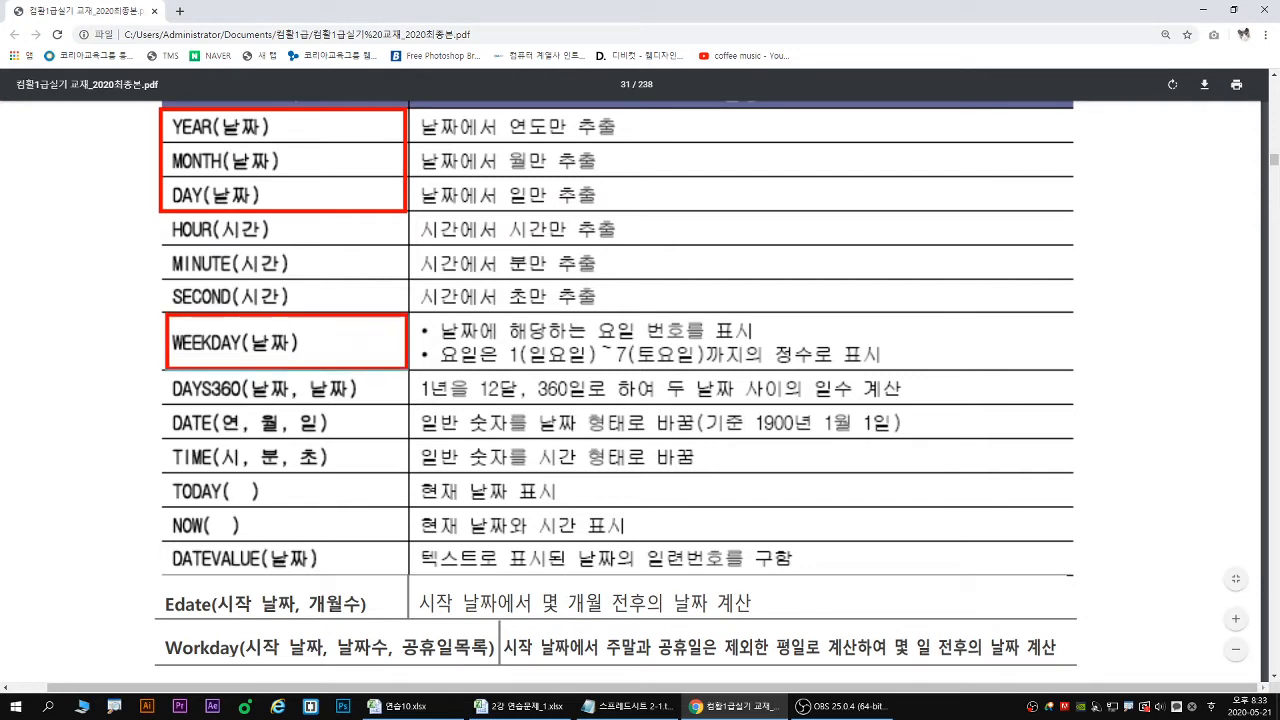
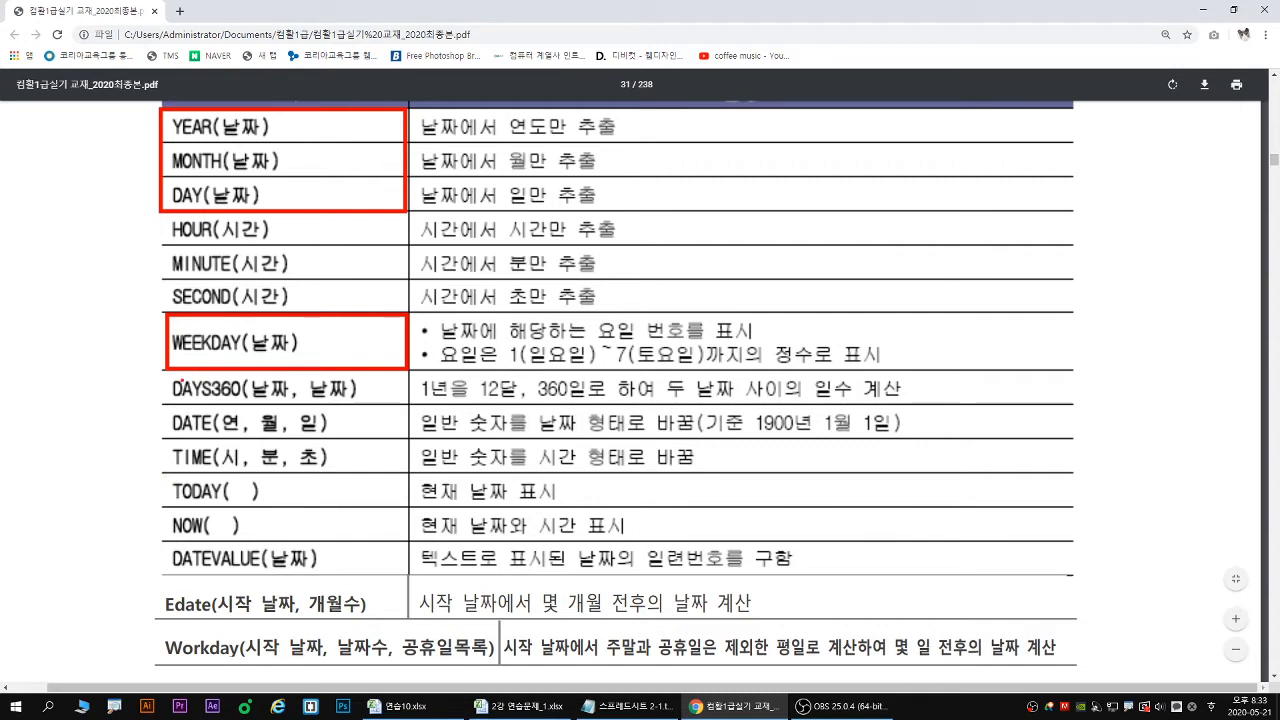
drag(167, 372, 372, 404)
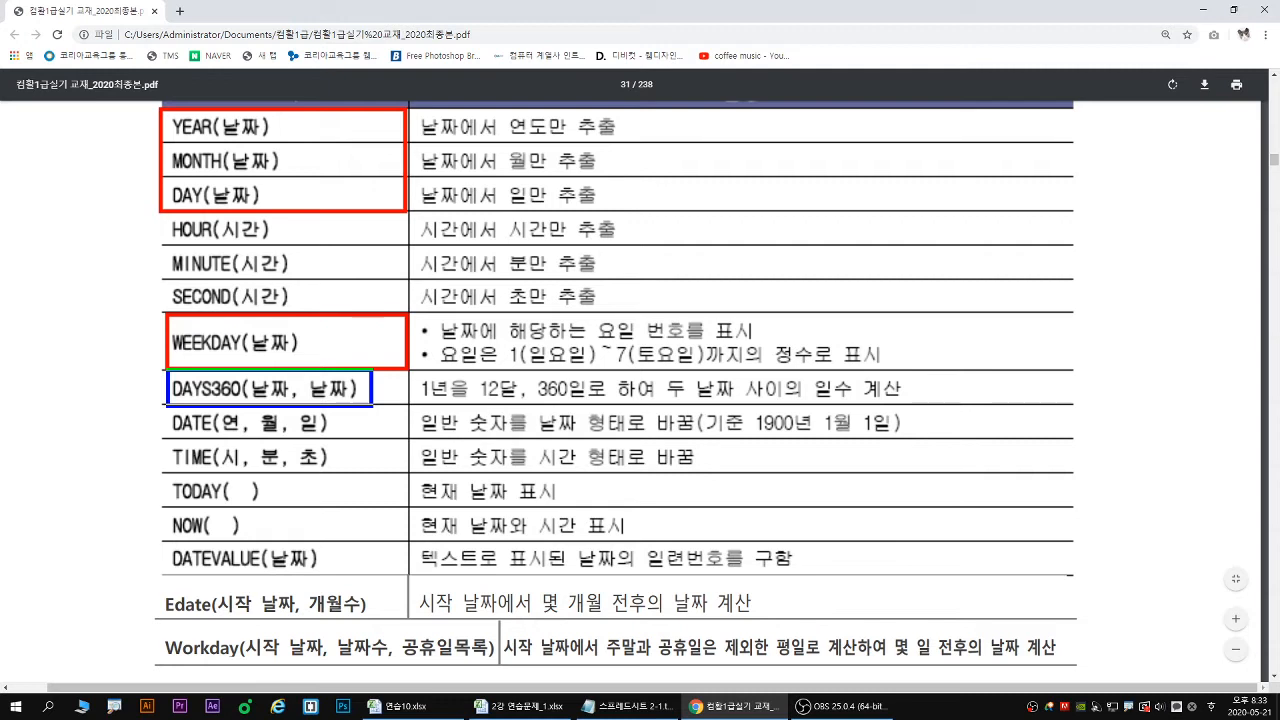
drag(256, 401, 286, 401)
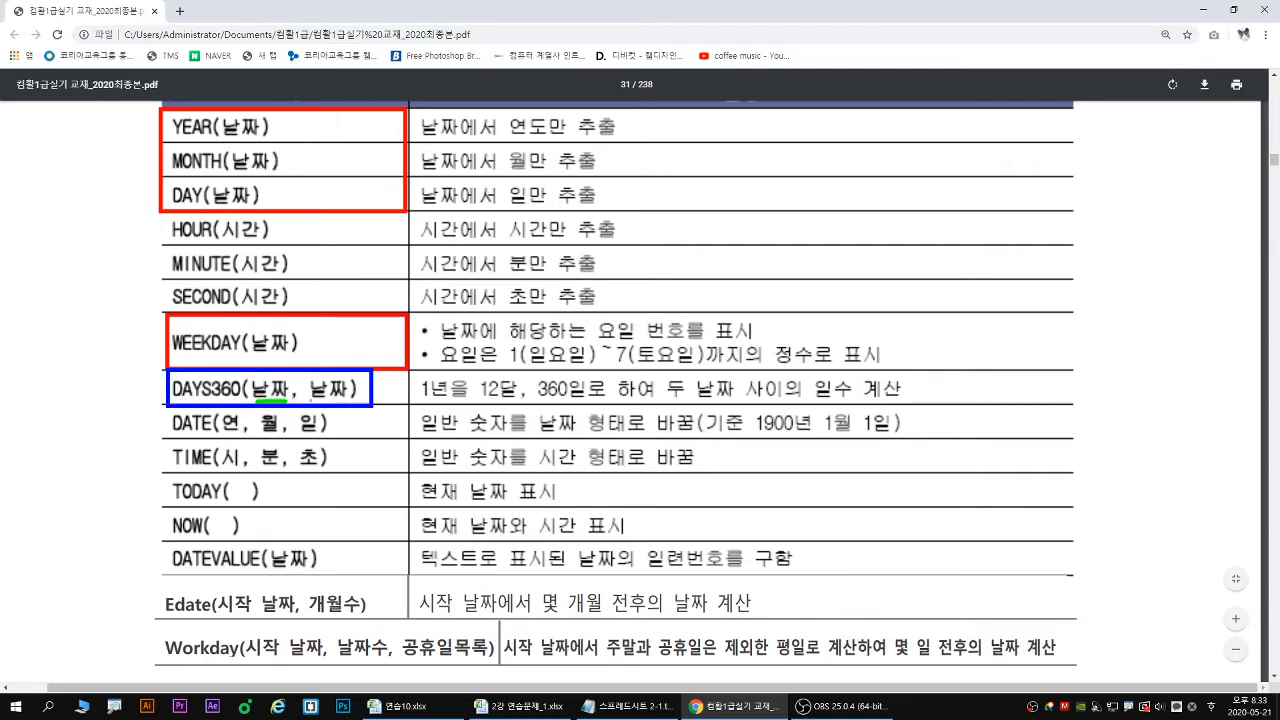
drag(312, 401, 346, 401)
drag(668, 404, 918, 403)
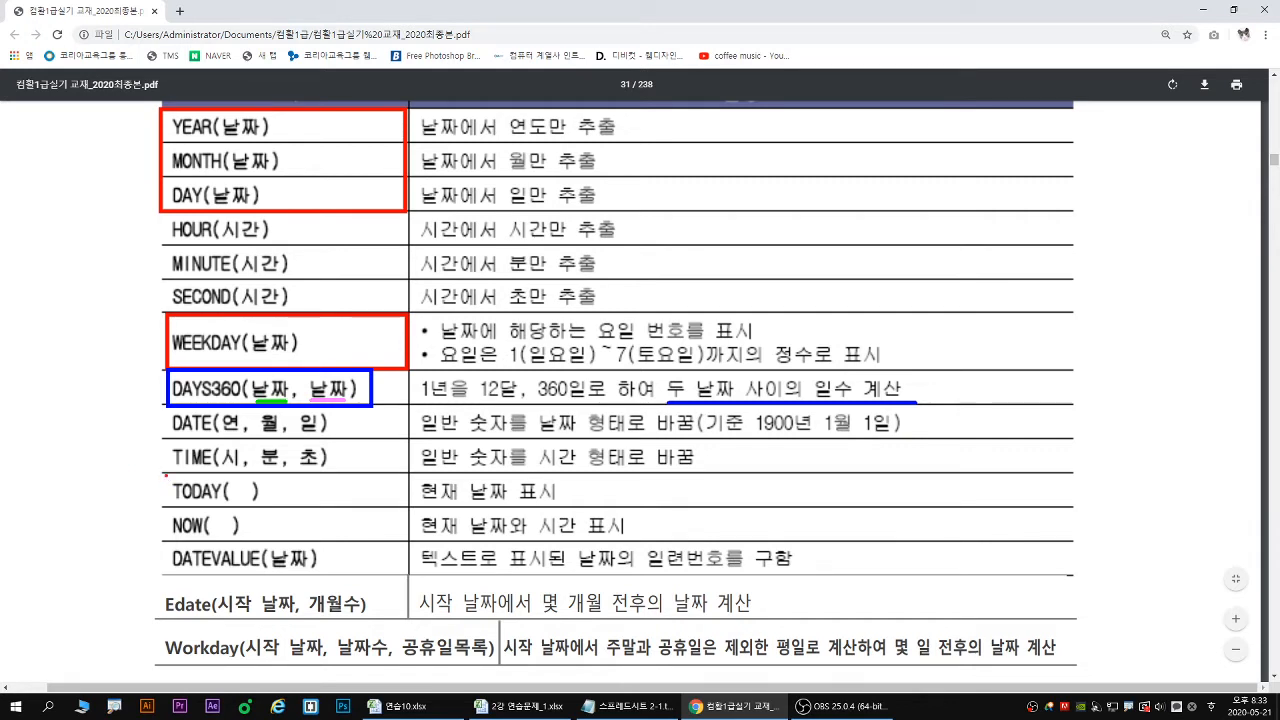
Mark the TODAY, NOW, Edate and Workday entries in the function table, underlining their arguments and descriptions for review
mouse_move(165, 475)
mouse_down()
mouse_move(368, 540)
mouse_move(410, 508)
mouse_up()
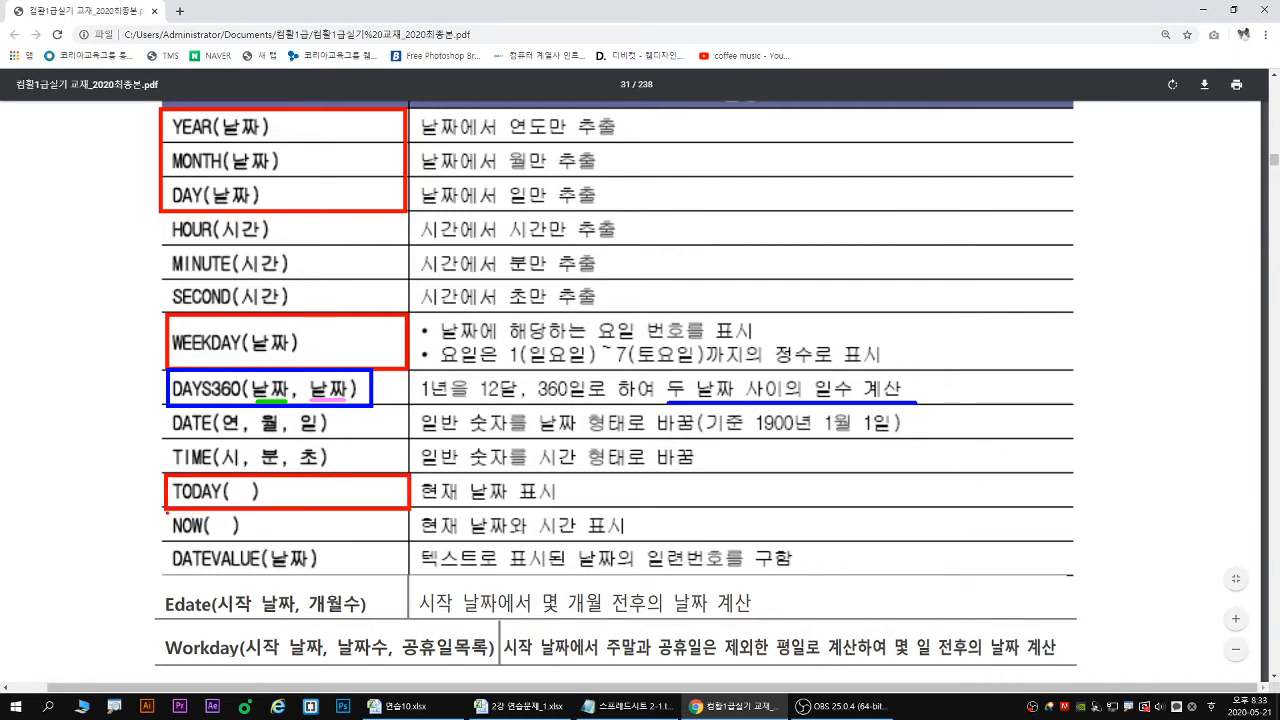
mouse_move(165, 511)
mouse_down()
mouse_move(414, 552)
mouse_move(504, 504)
mouse_up()
drag(424, 538, 586, 541)
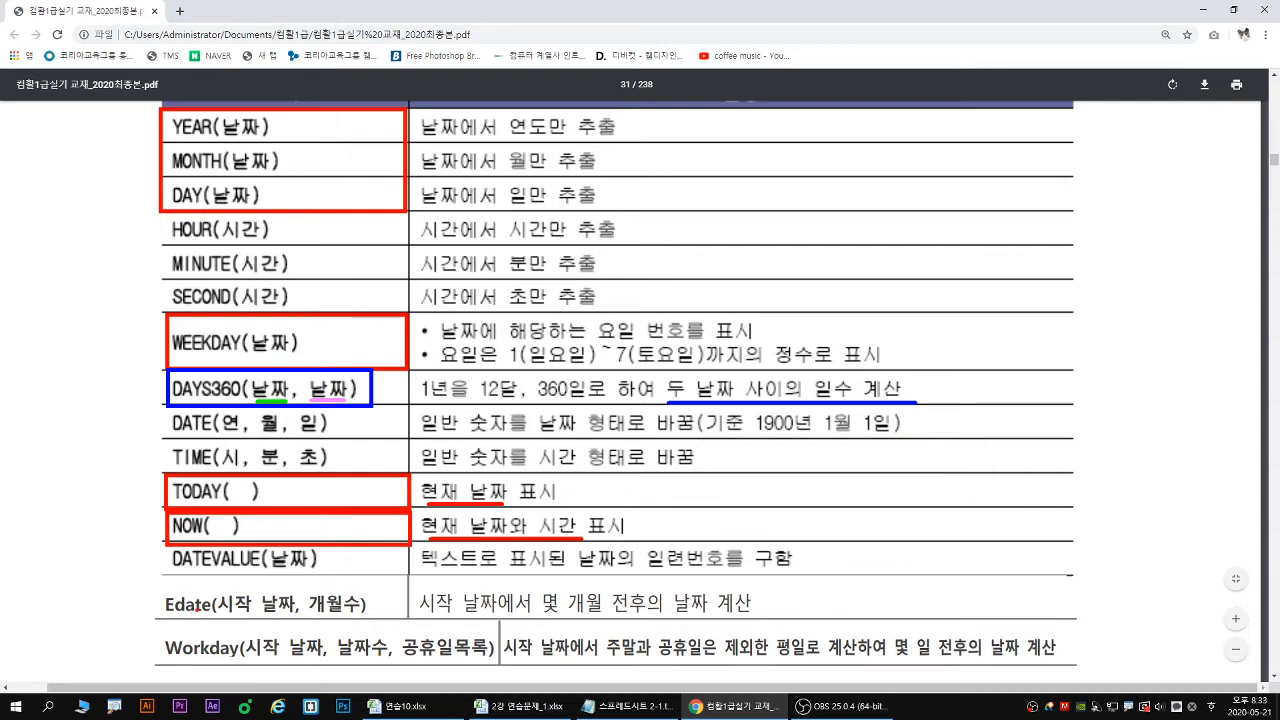
drag(160, 580, 376, 620)
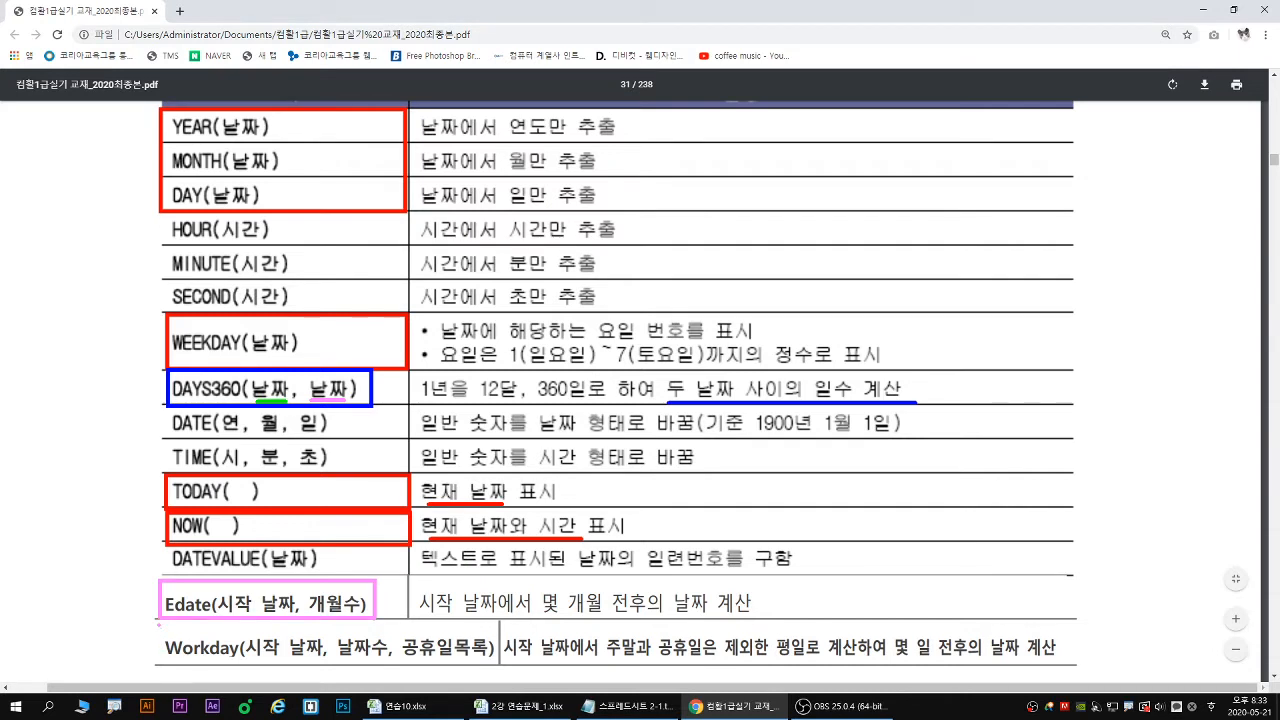
drag(157, 624, 497, 664)
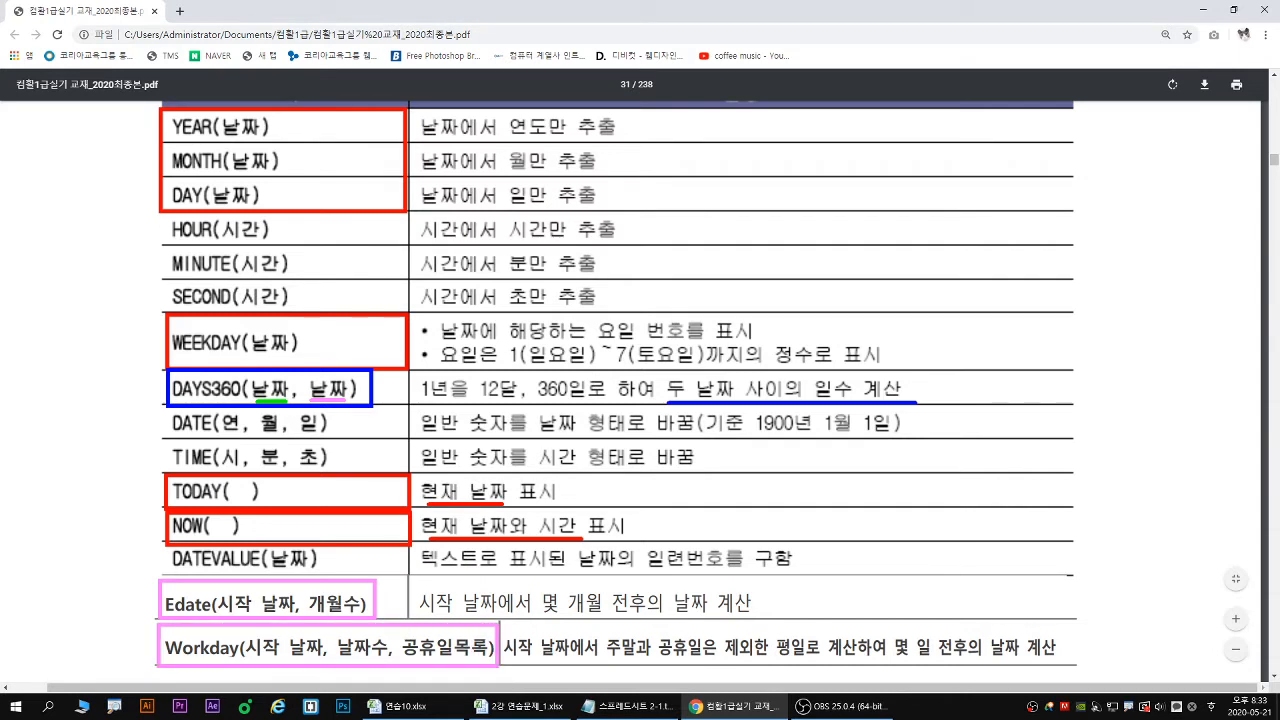
drag(220, 617, 356, 615)
drag(250, 660, 320, 659)
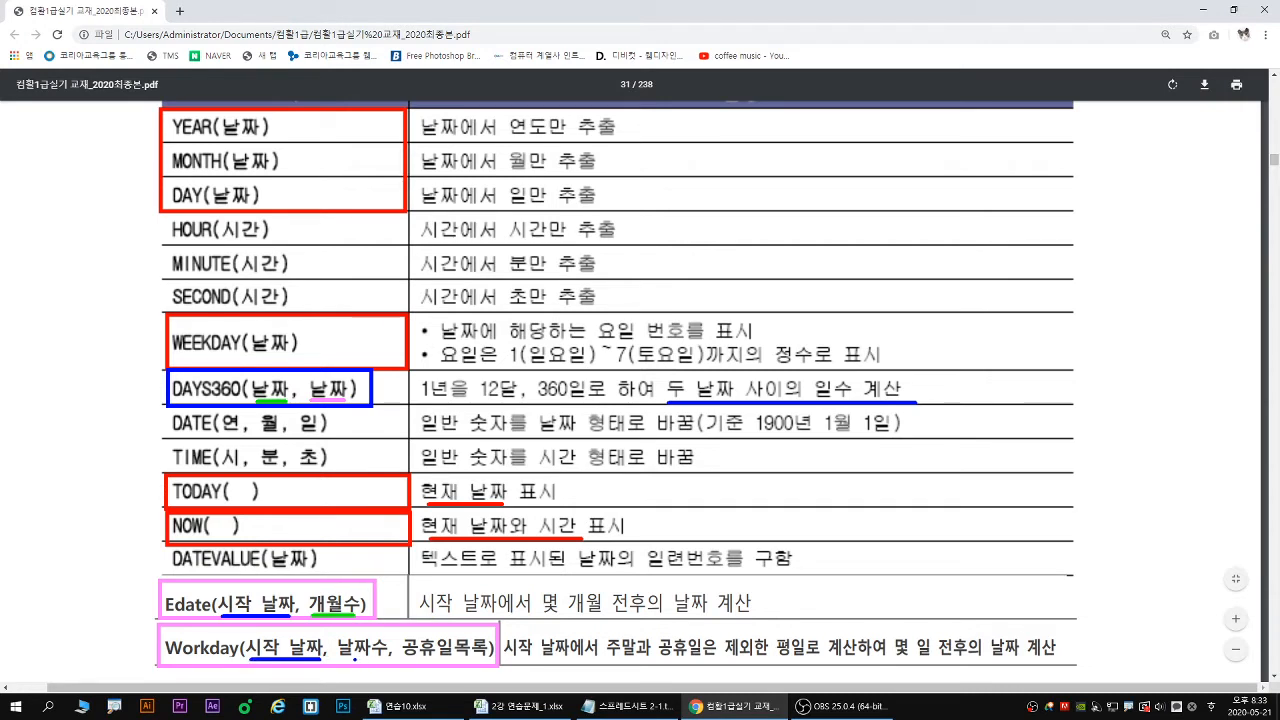
drag(340, 660, 482, 659)
drag(606, 660, 888, 661)
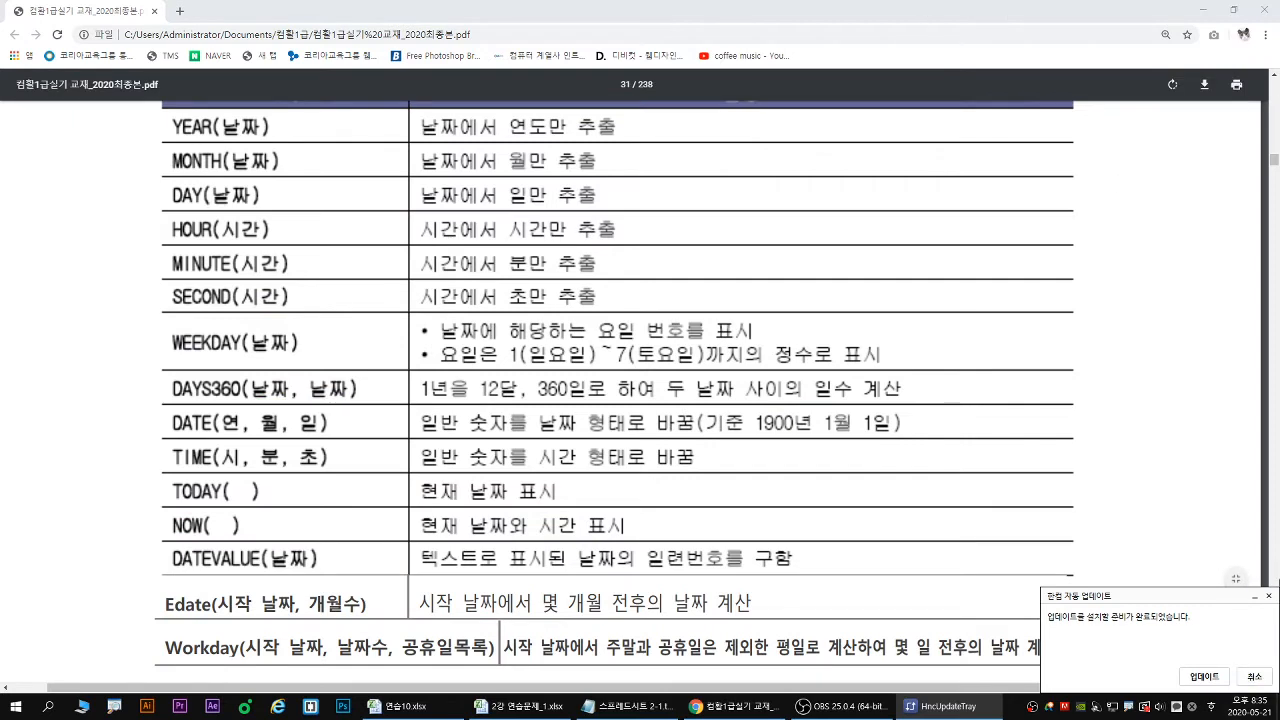
Dismiss the 한컴 update notification and minimize the textbook PDF to return to the 날짜와시간 sheet
click(1268, 596)
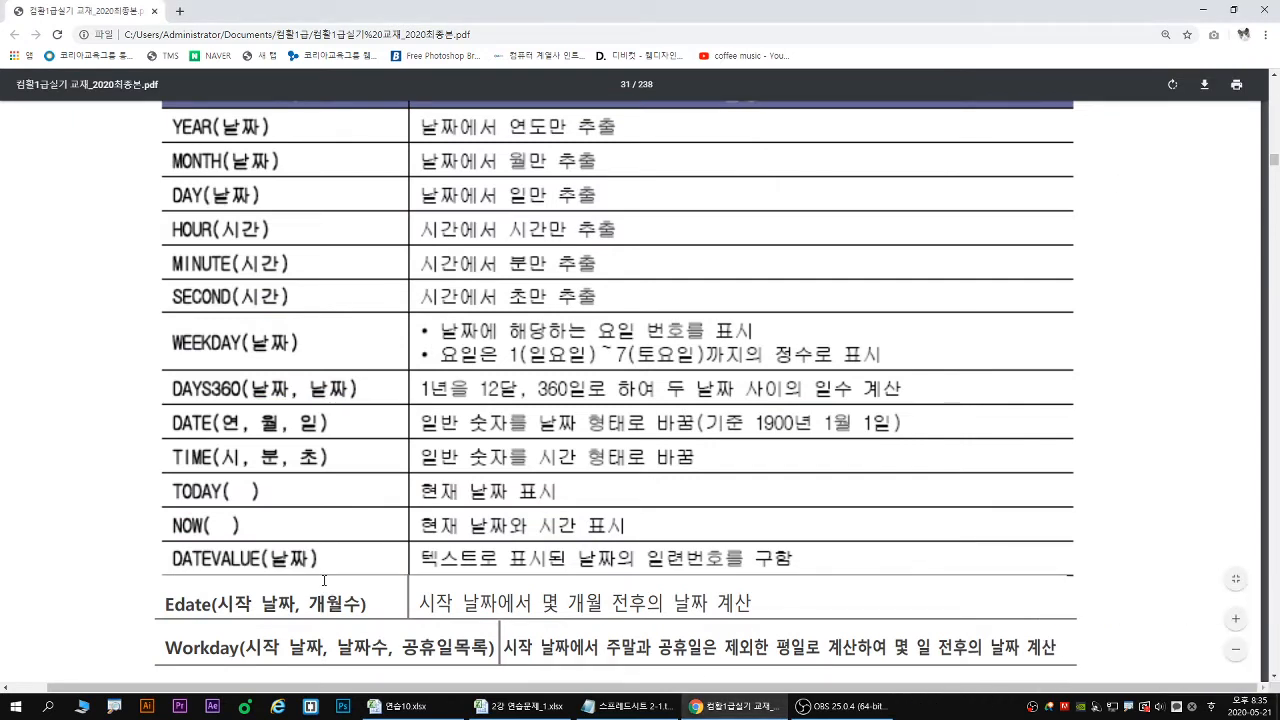
click(1203, 9)
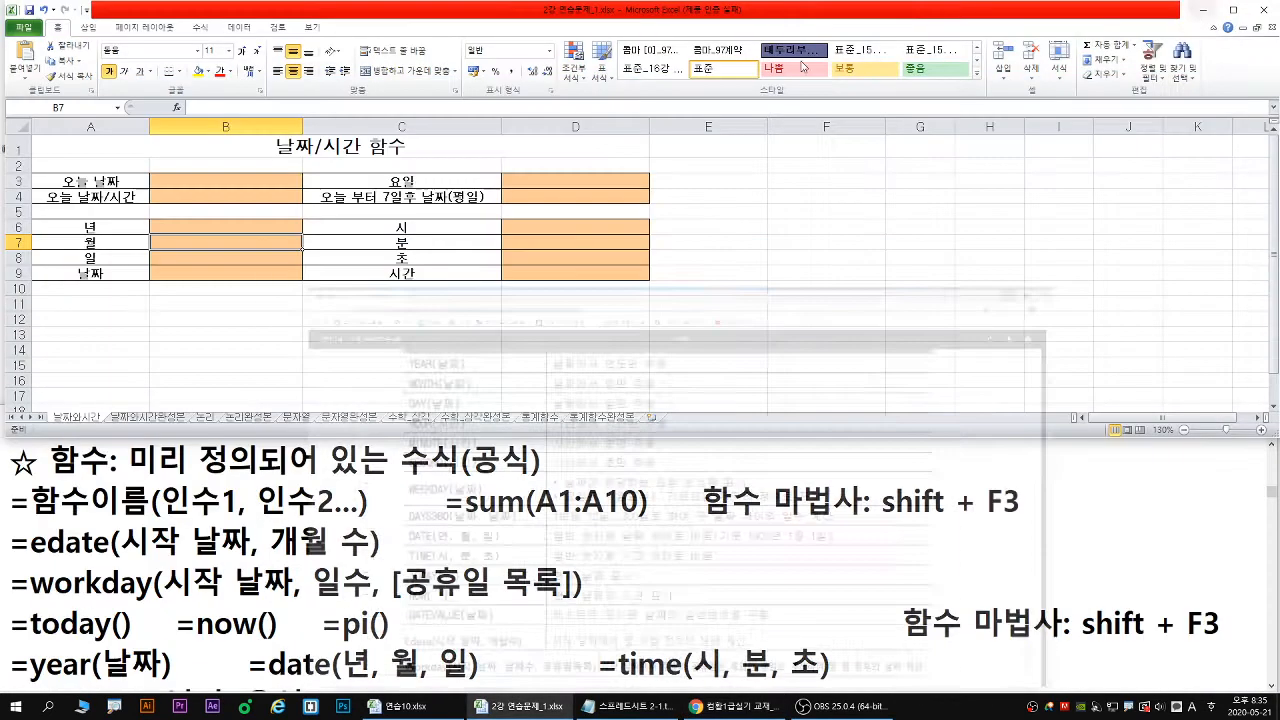
click(210, 274)
Enter =TODAY() in B3 for 오늘 날짜 and check the completed formula
click(214, 182)
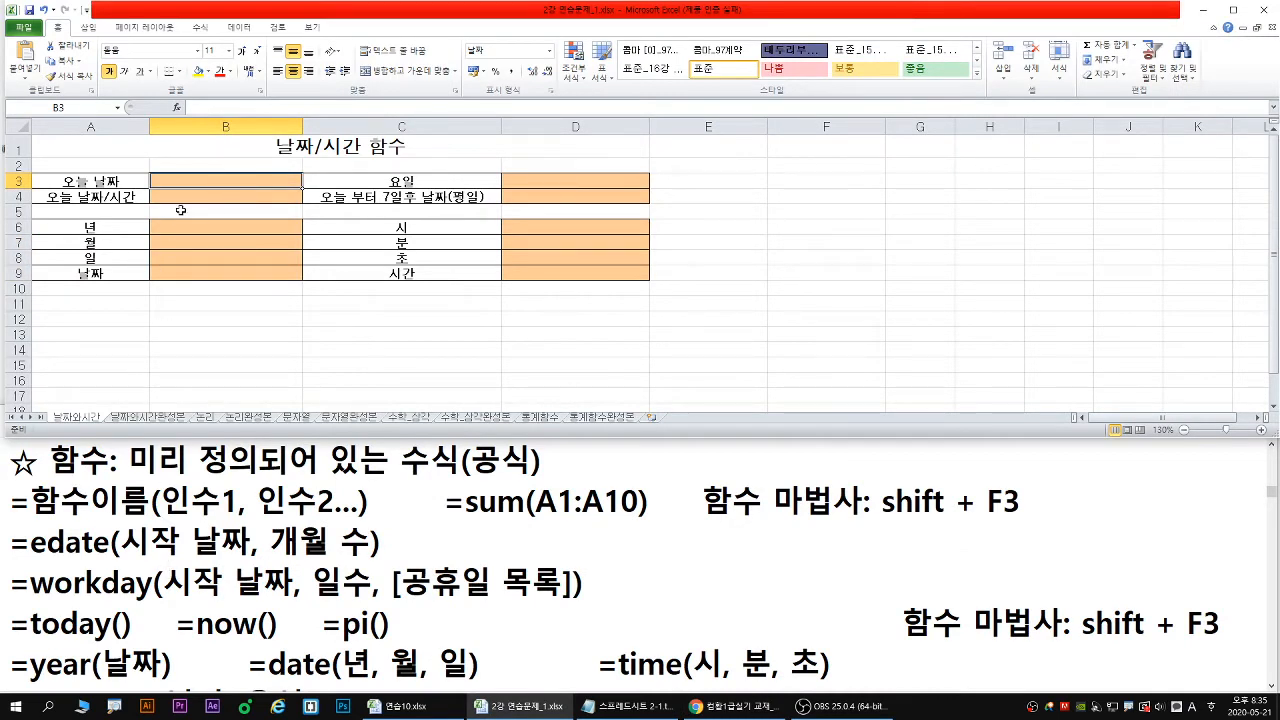
text(=t)
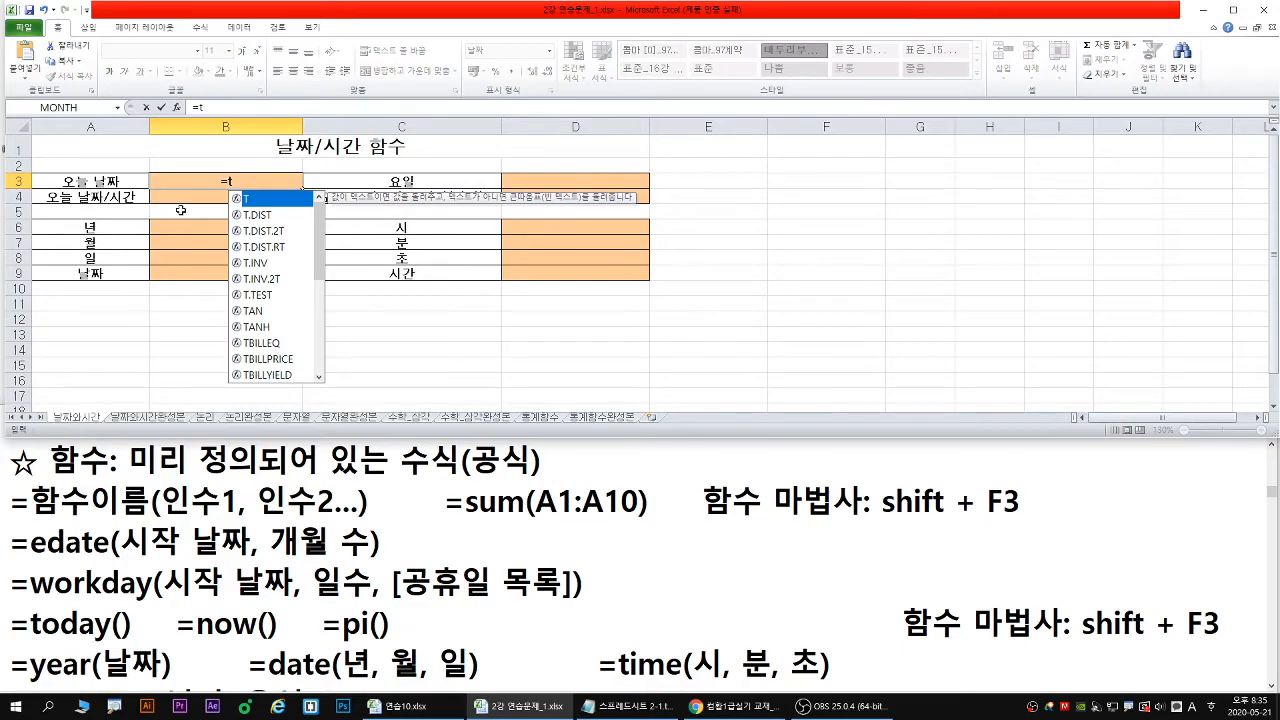
text(od)
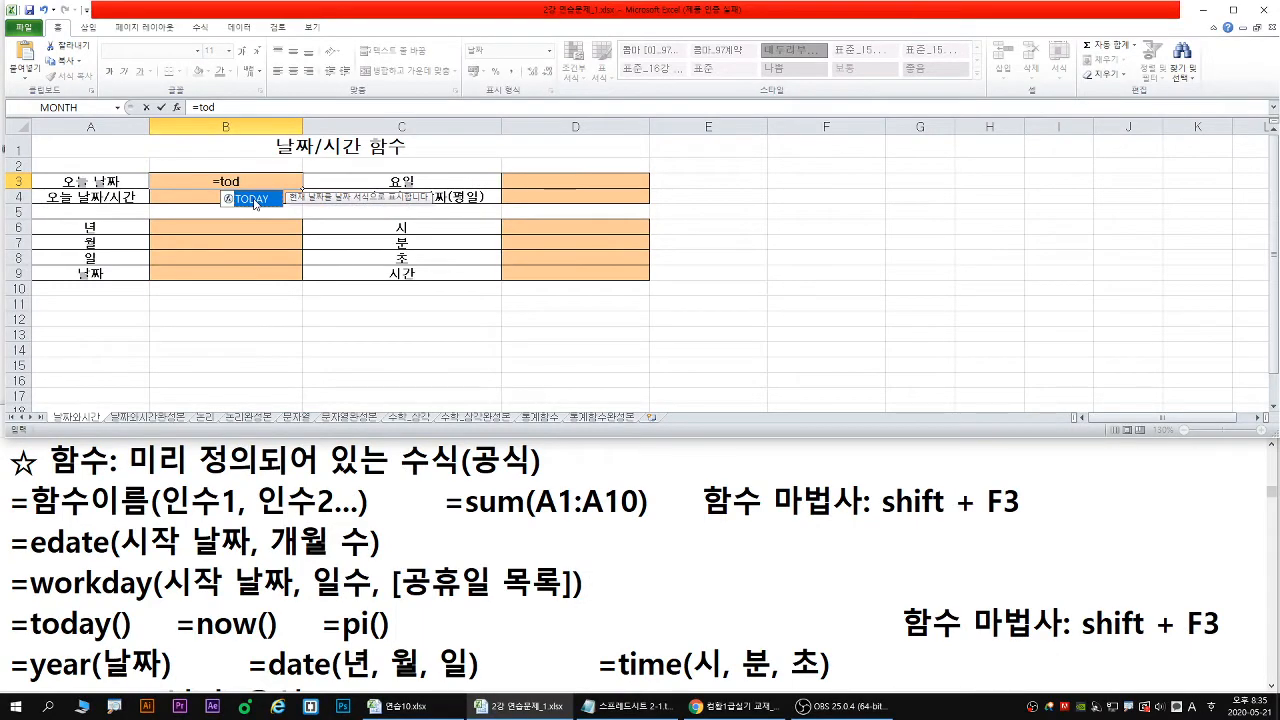
double_click(440, 229)
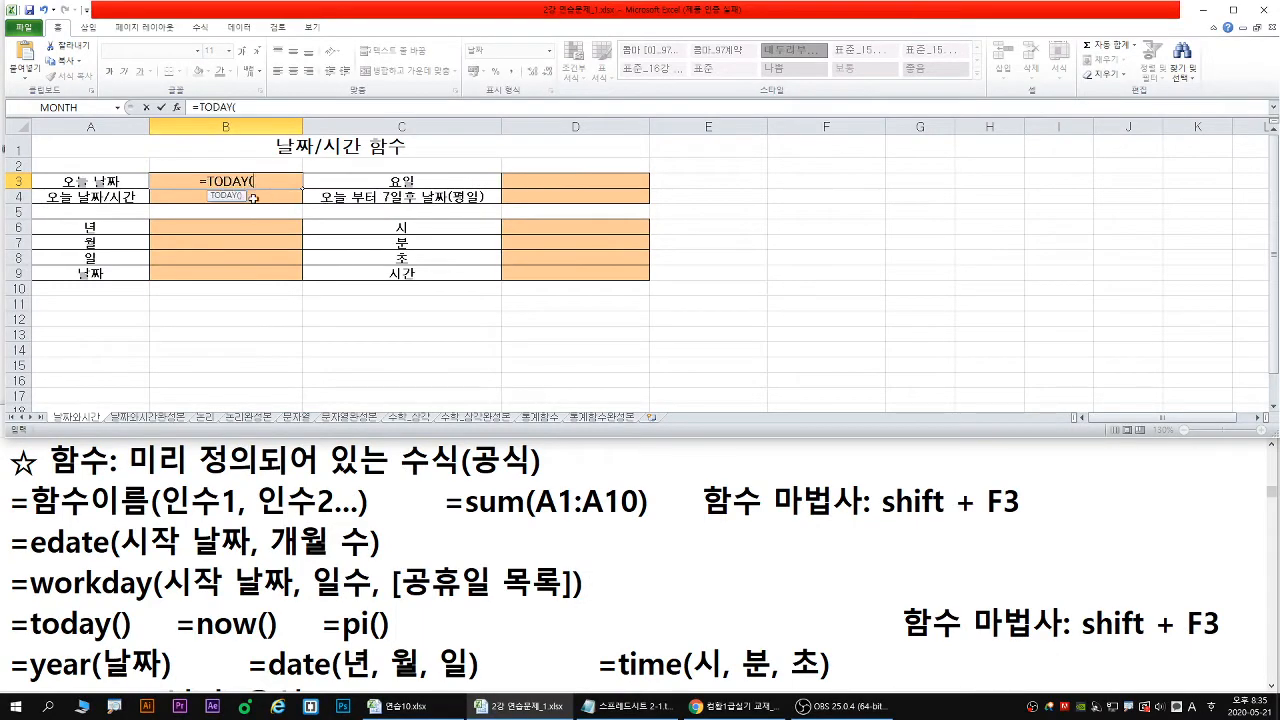
key(Return)
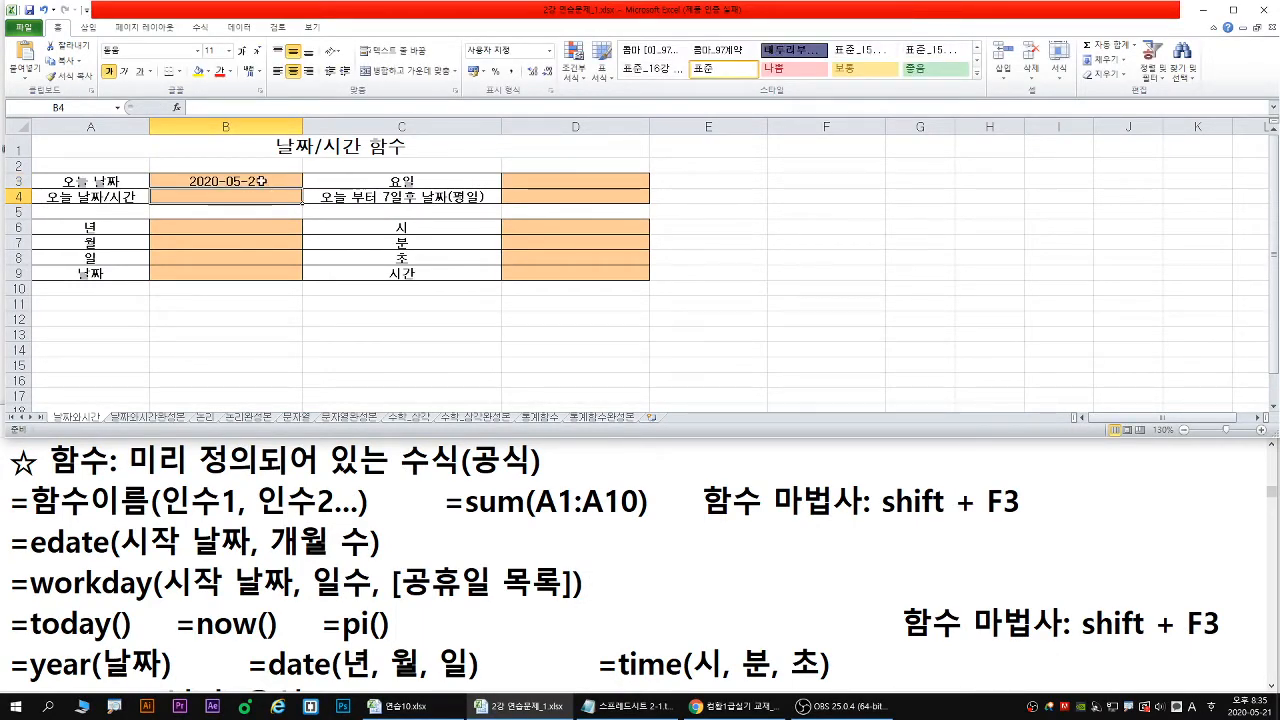
double_click(258, 183)
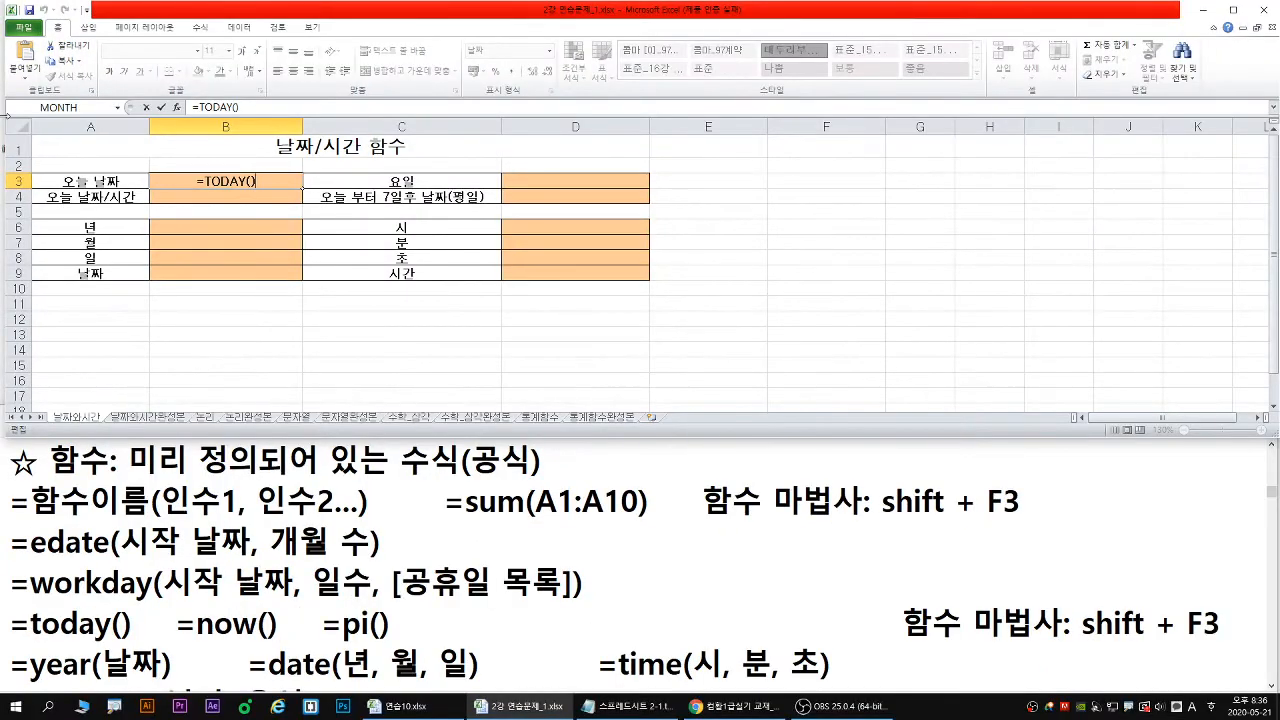
key(Return)
Enter =NOW() in B4 for 오늘 날짜/시간
text(=)
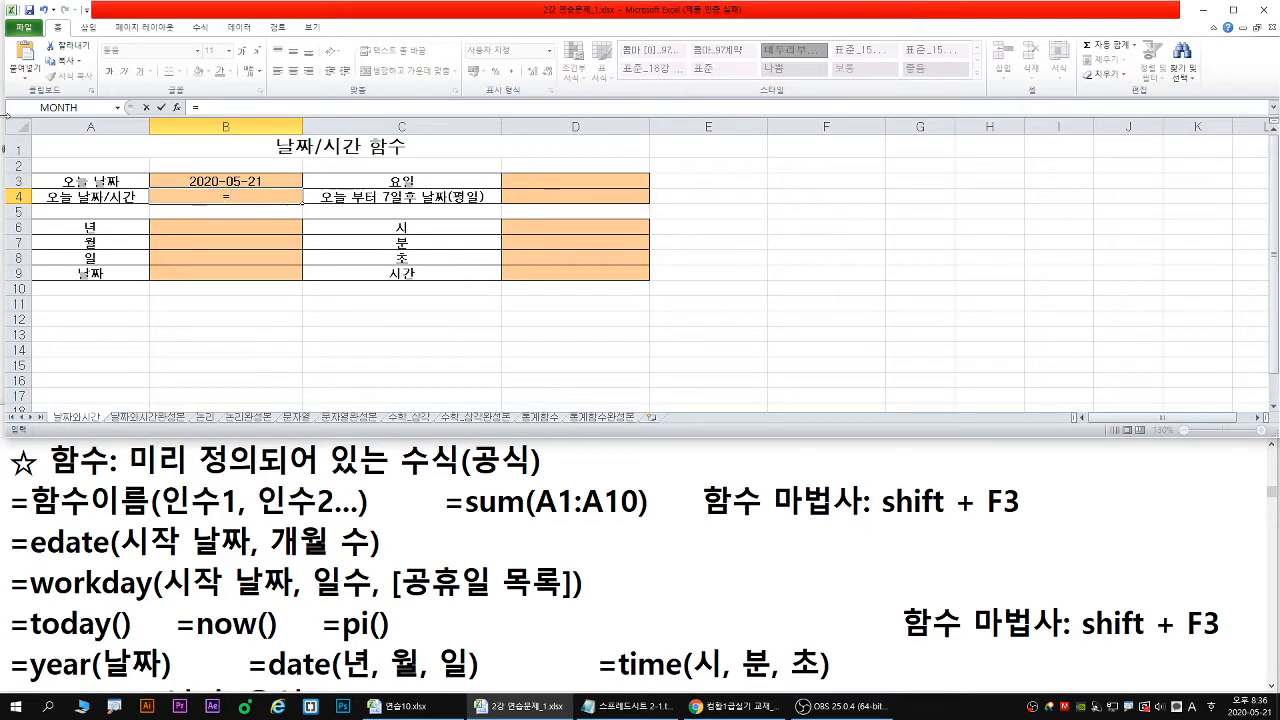
text(now)
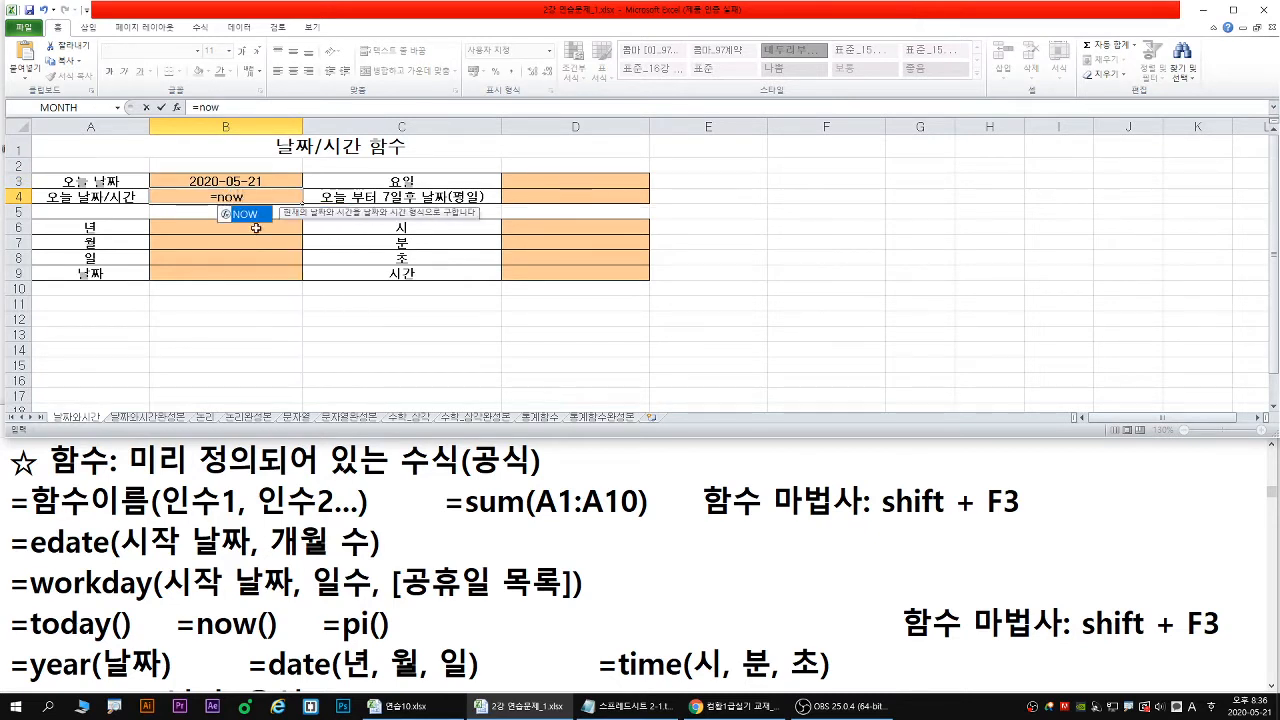
double_click(247, 215)
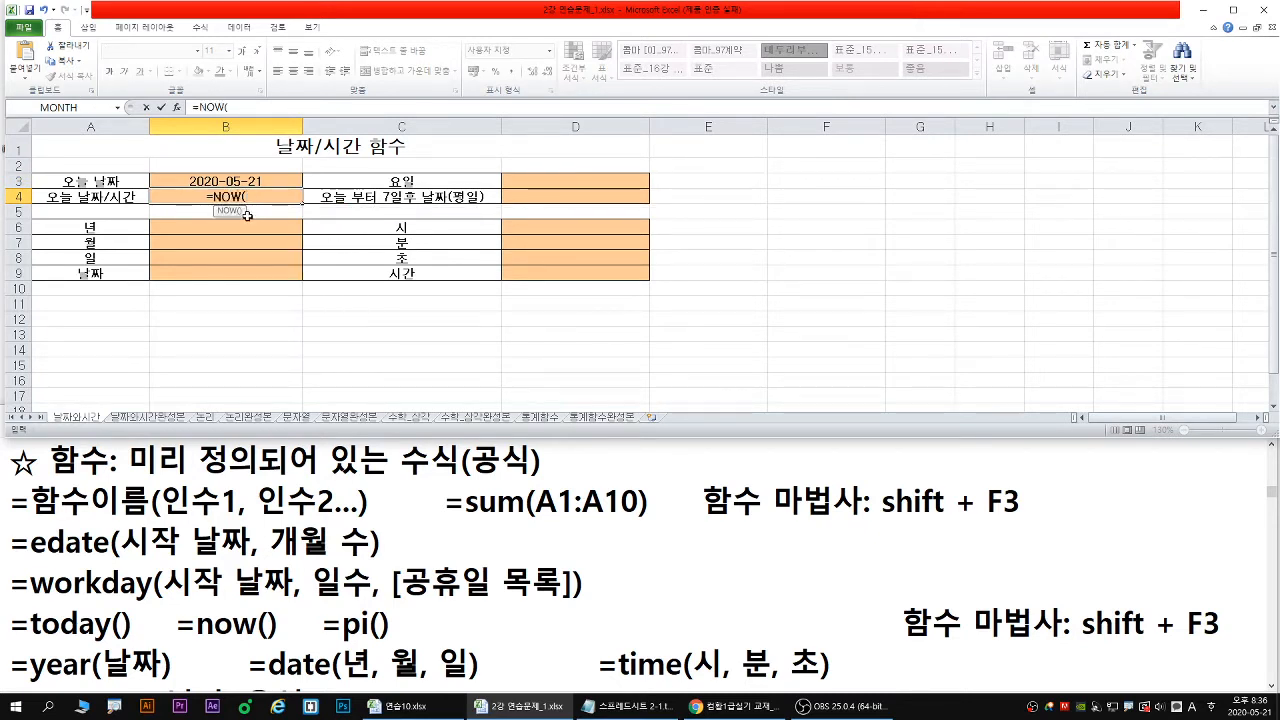
key(Return)
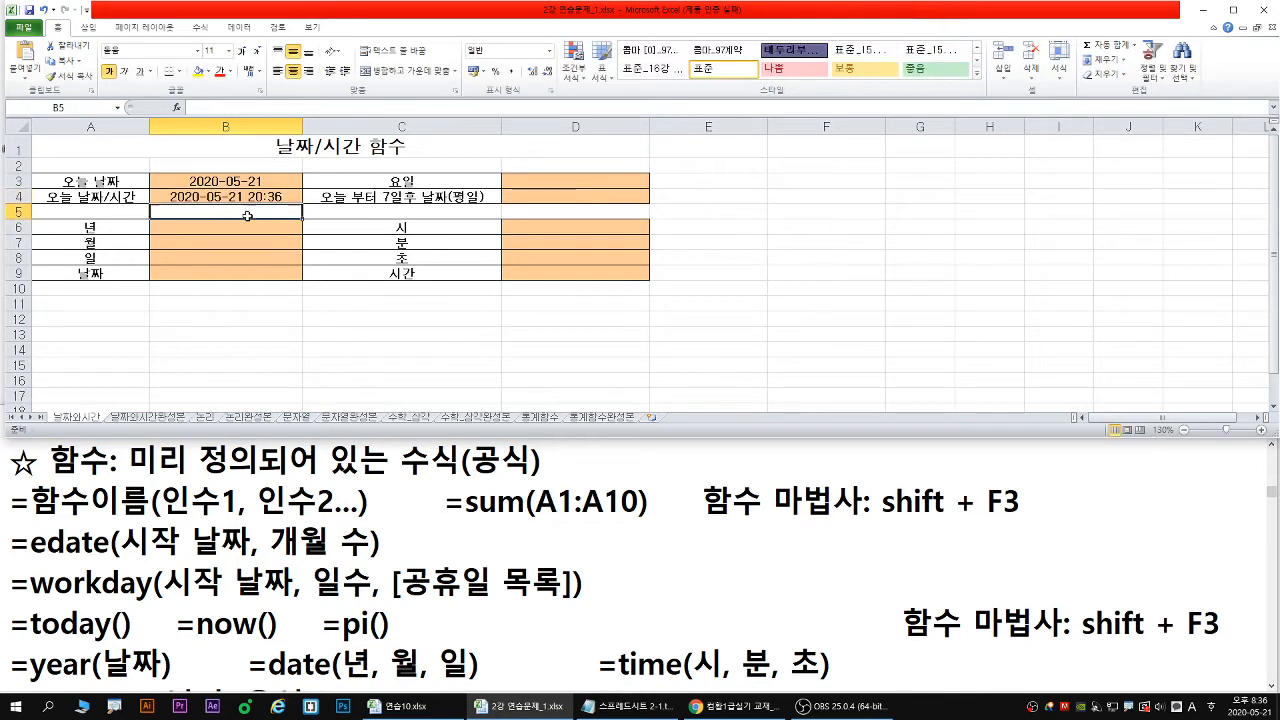
Enlarge the sheet to 160% and inspect the formulas in B3 and B4
ctrl+scroll(247, 215, up, 2)
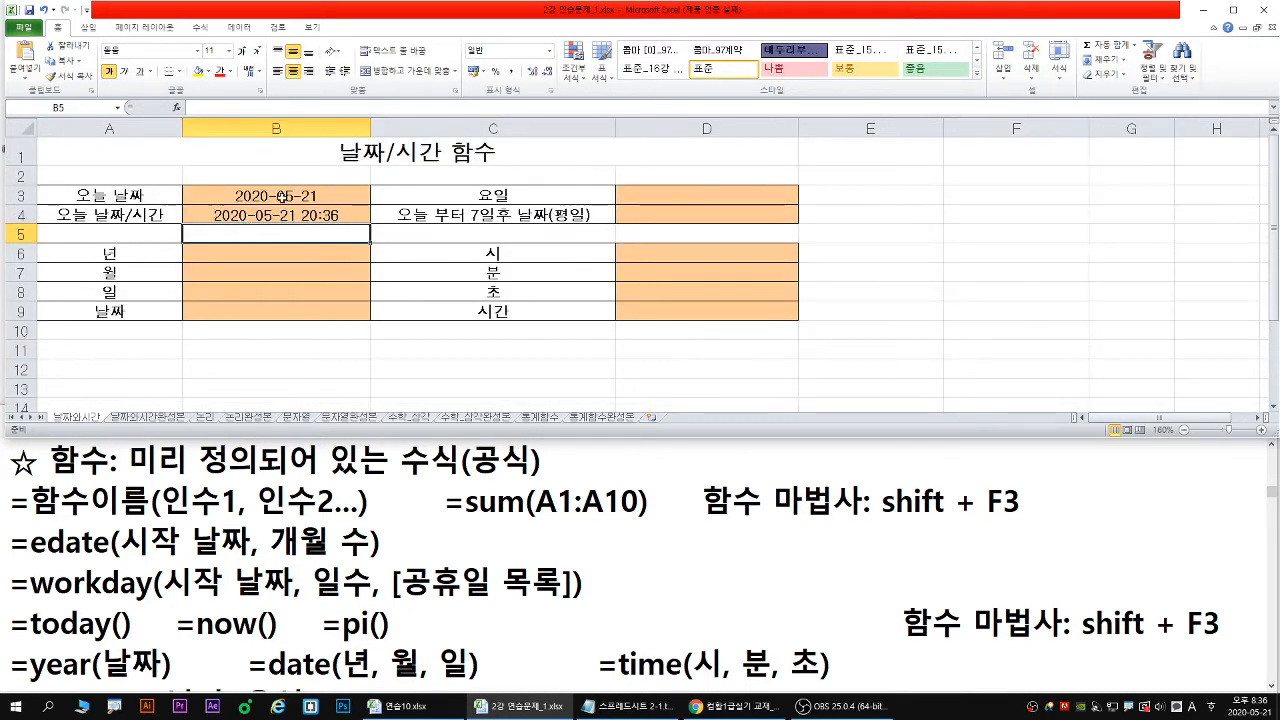
click(306, 198)
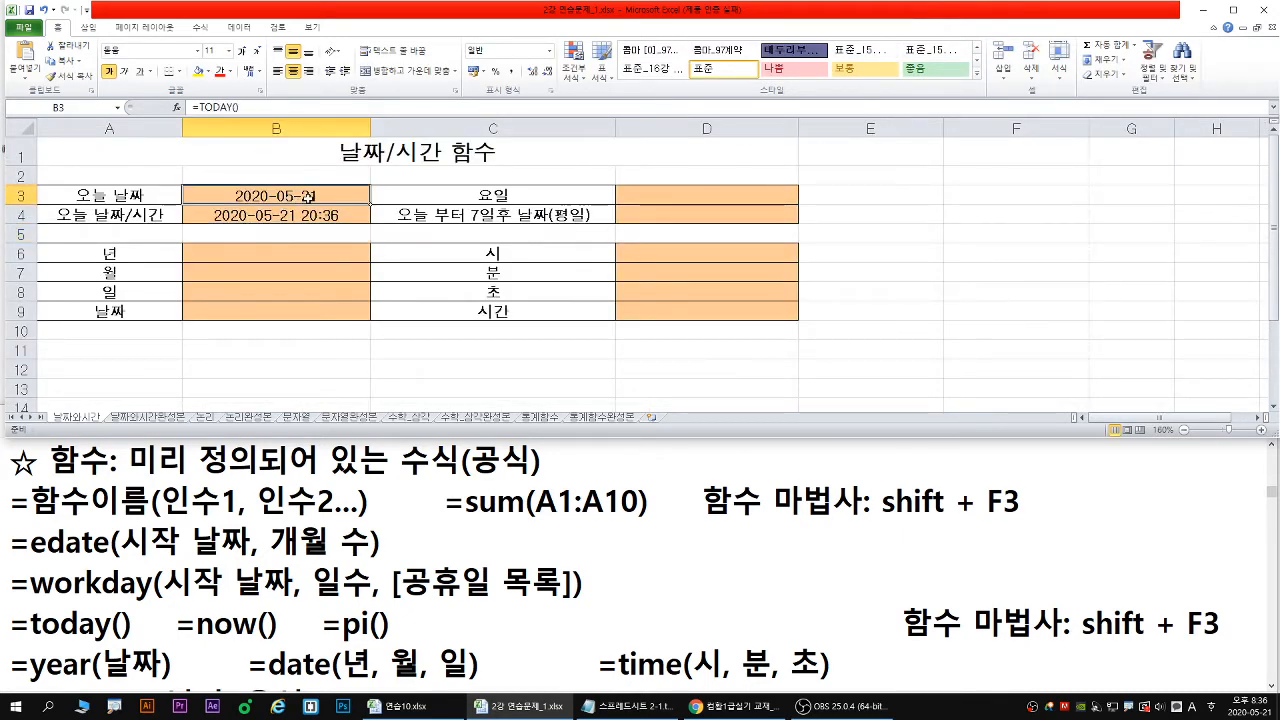
click(310, 216)
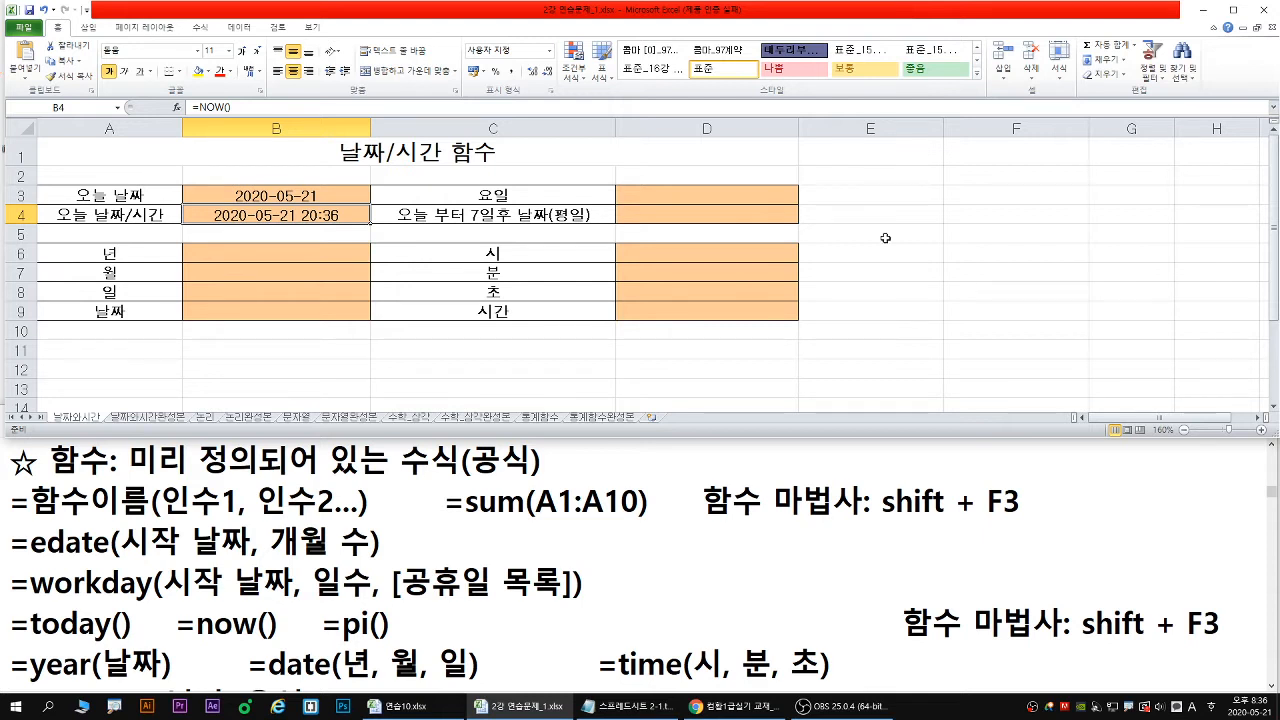
Enter =YEAR(B3) in B6 for 년
click(309, 237)
click(311, 250)
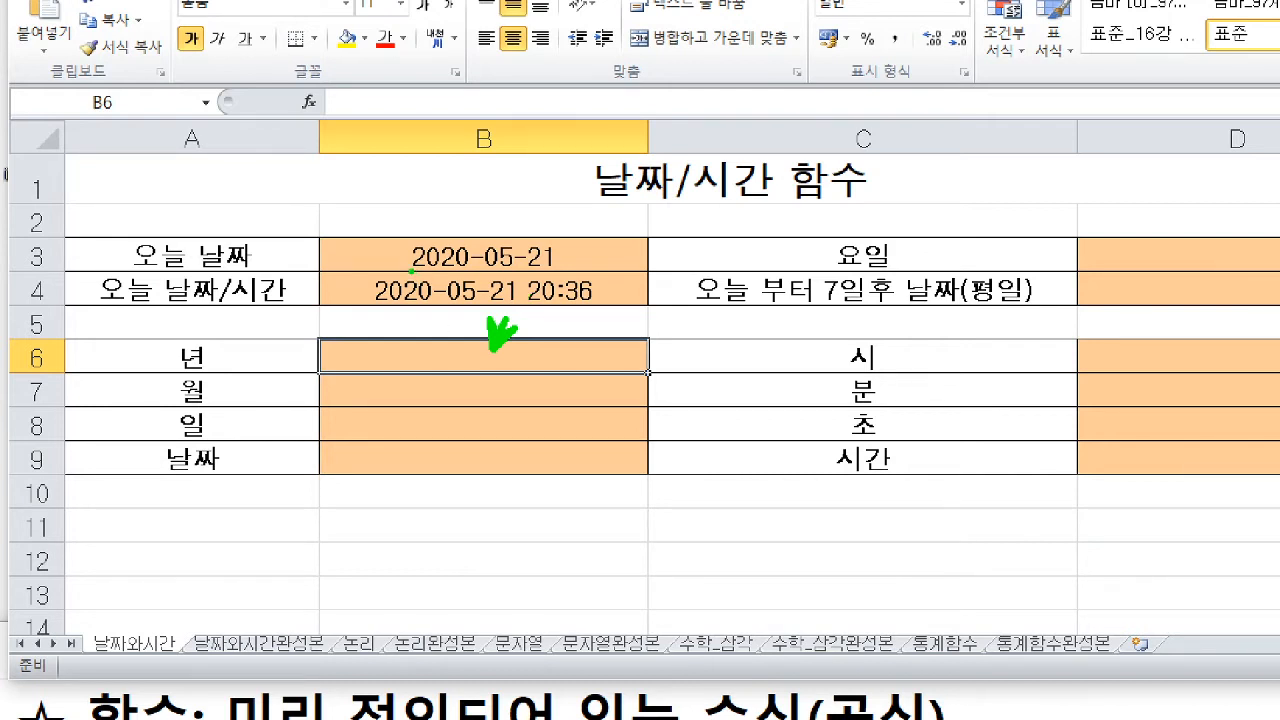
drag(412, 270, 466, 270)
key(Escape)
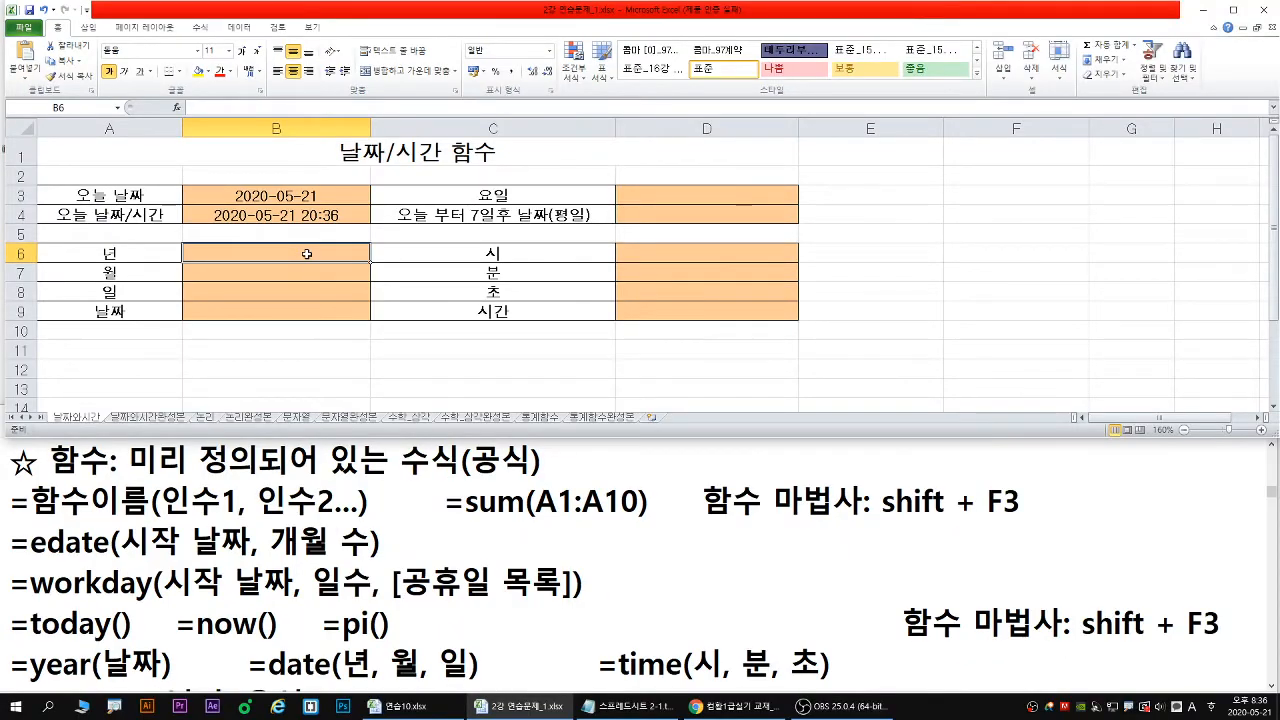
text(=year)
key(Tab)
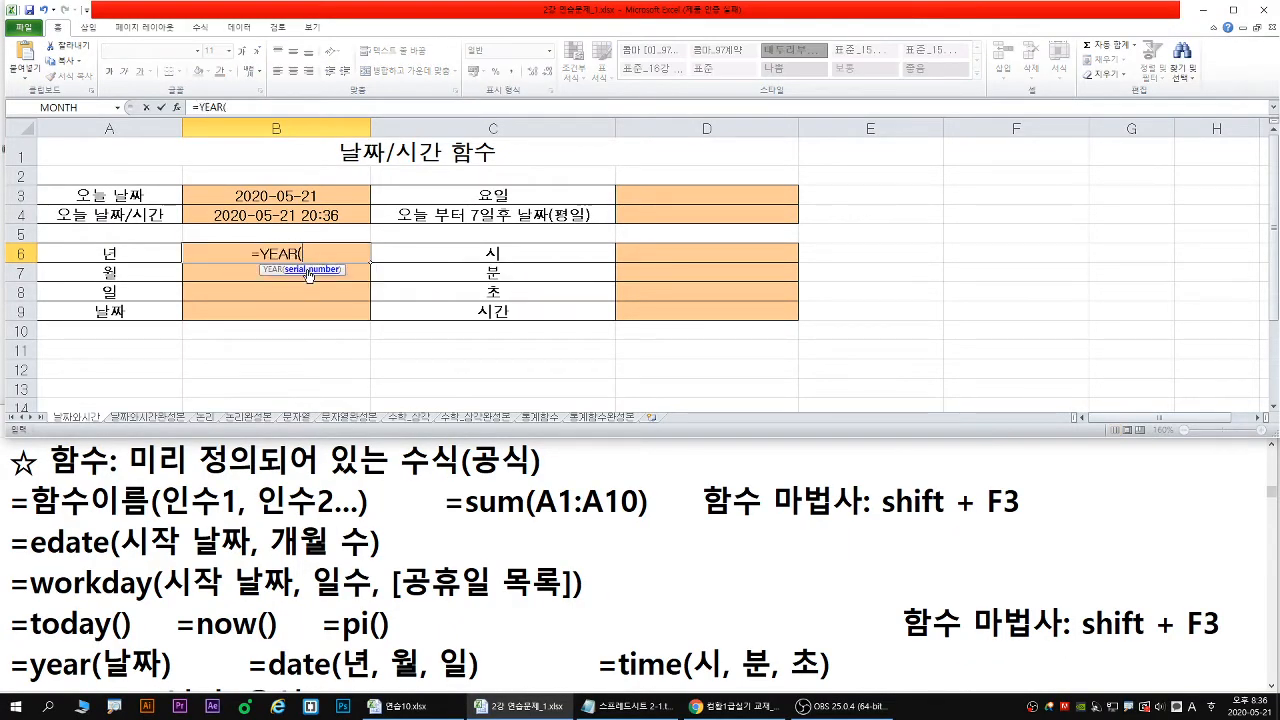
click(265, 196)
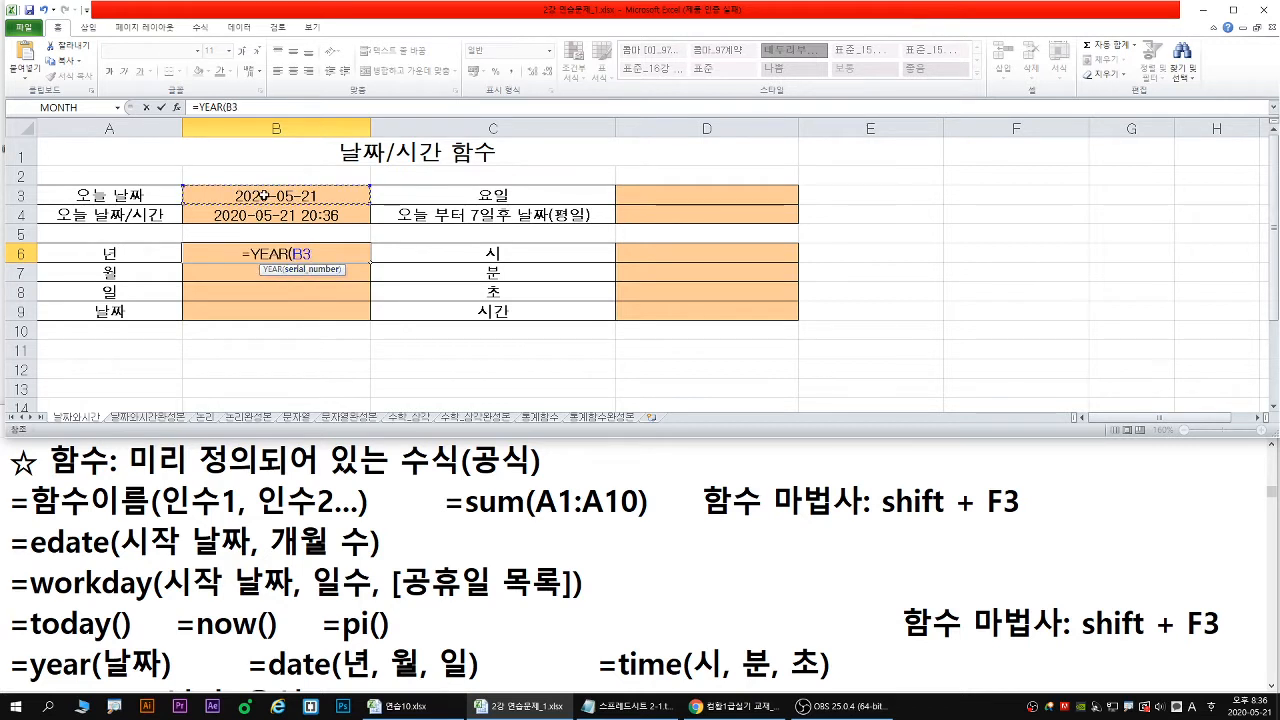
key(Return)
Enter =MONTH(B3) in B7 for 월
text(=mon)
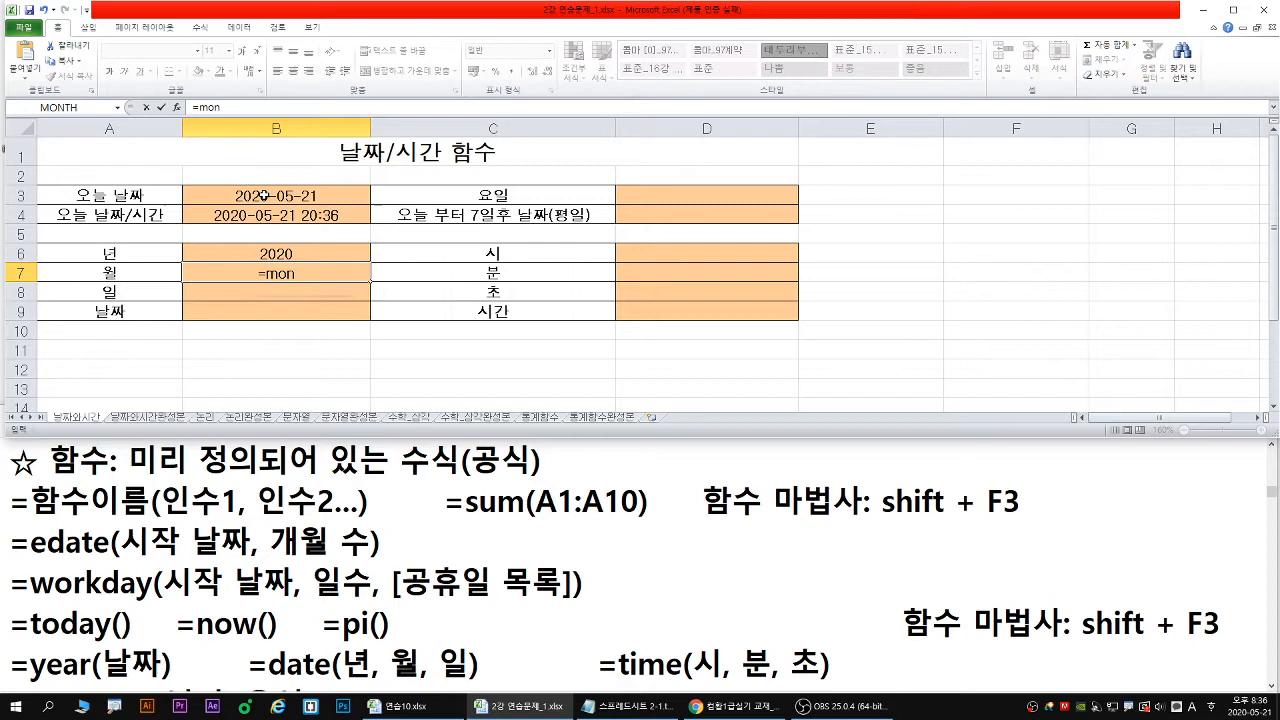
key(Tab)
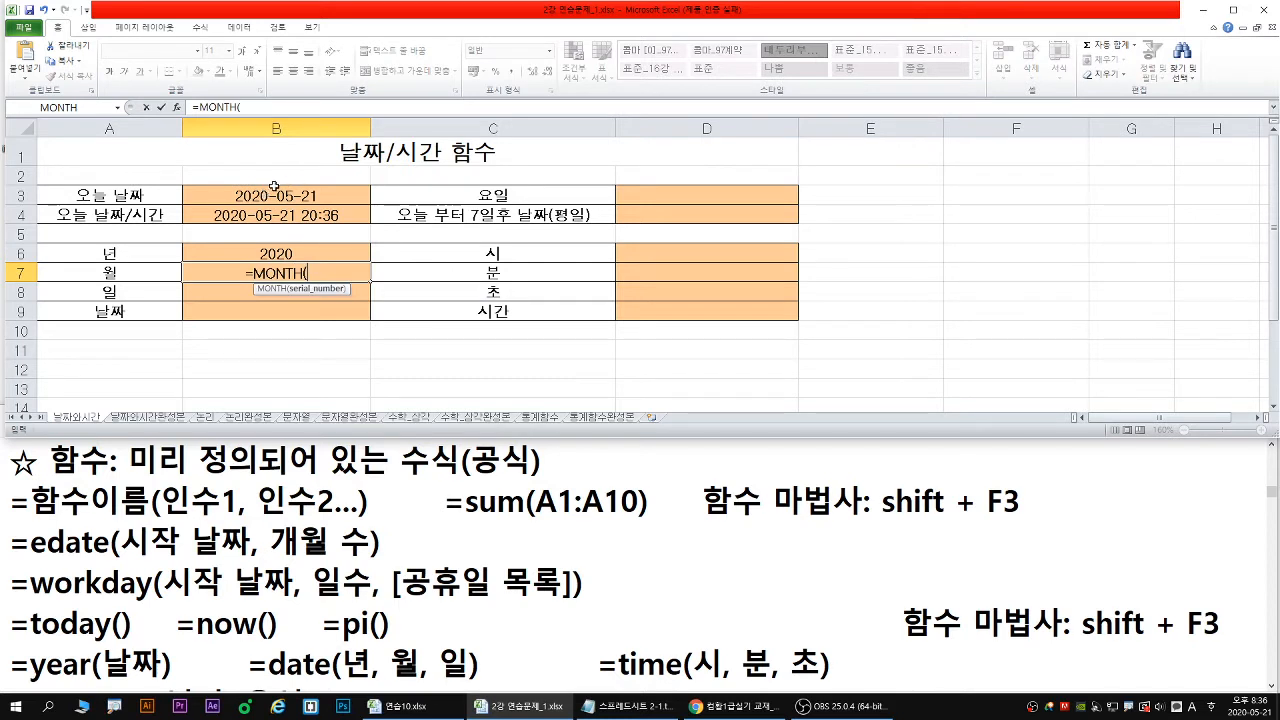
click(268, 195)
key(Return)
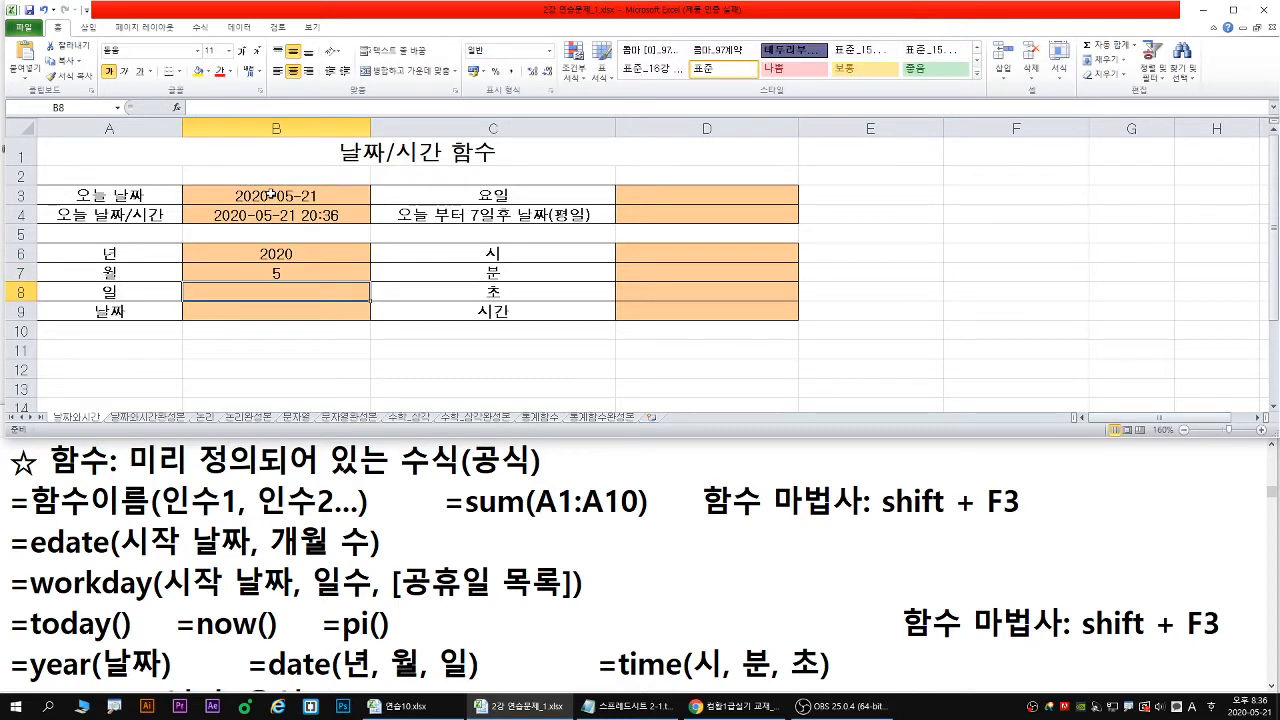
Enter =DAY(B3) in B8 for 일
text(=day)
key(Tab)
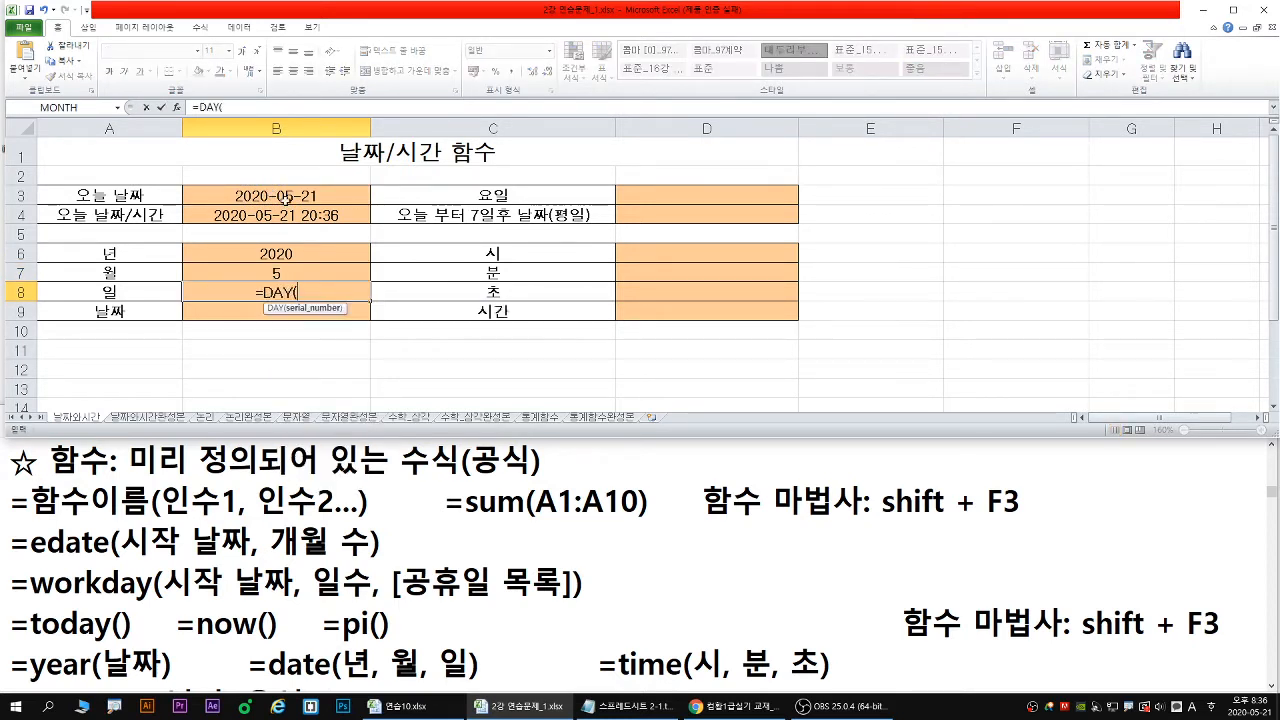
click(276, 195)
key(Return)
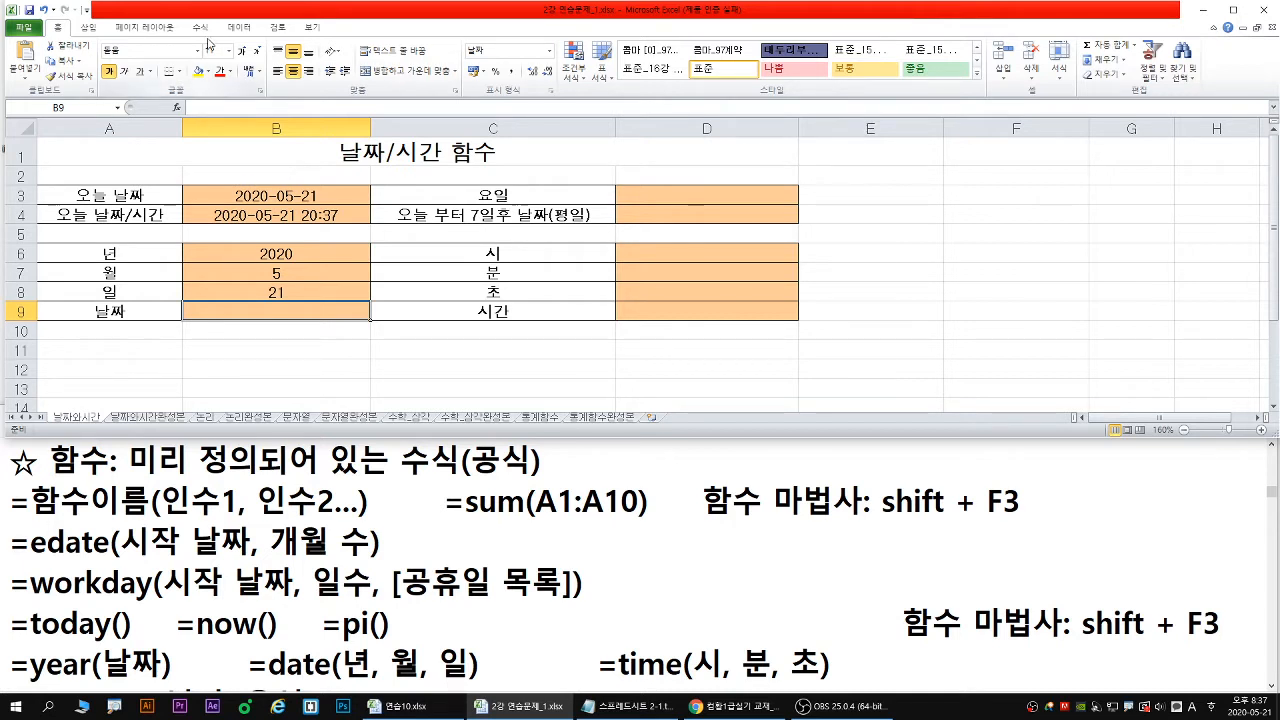
Display the formulas in the sheet's cells to review them, and switch back to showing the results
text(`)
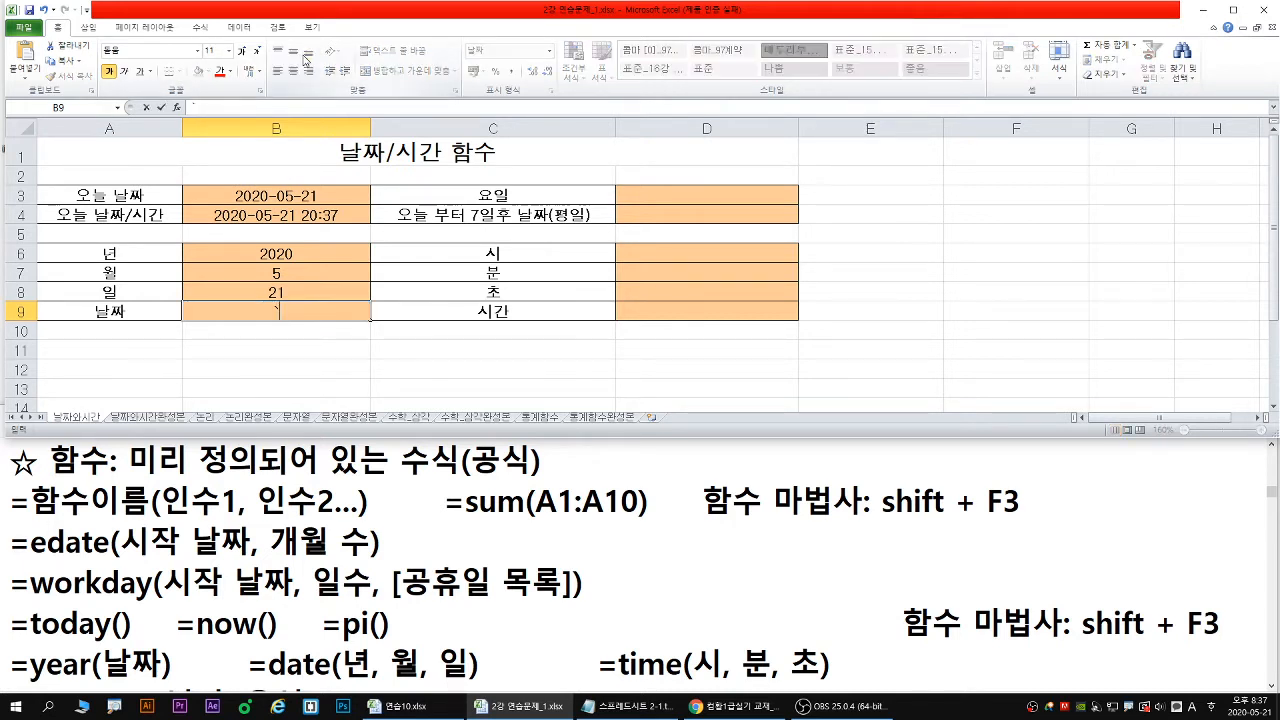
key(Escape)
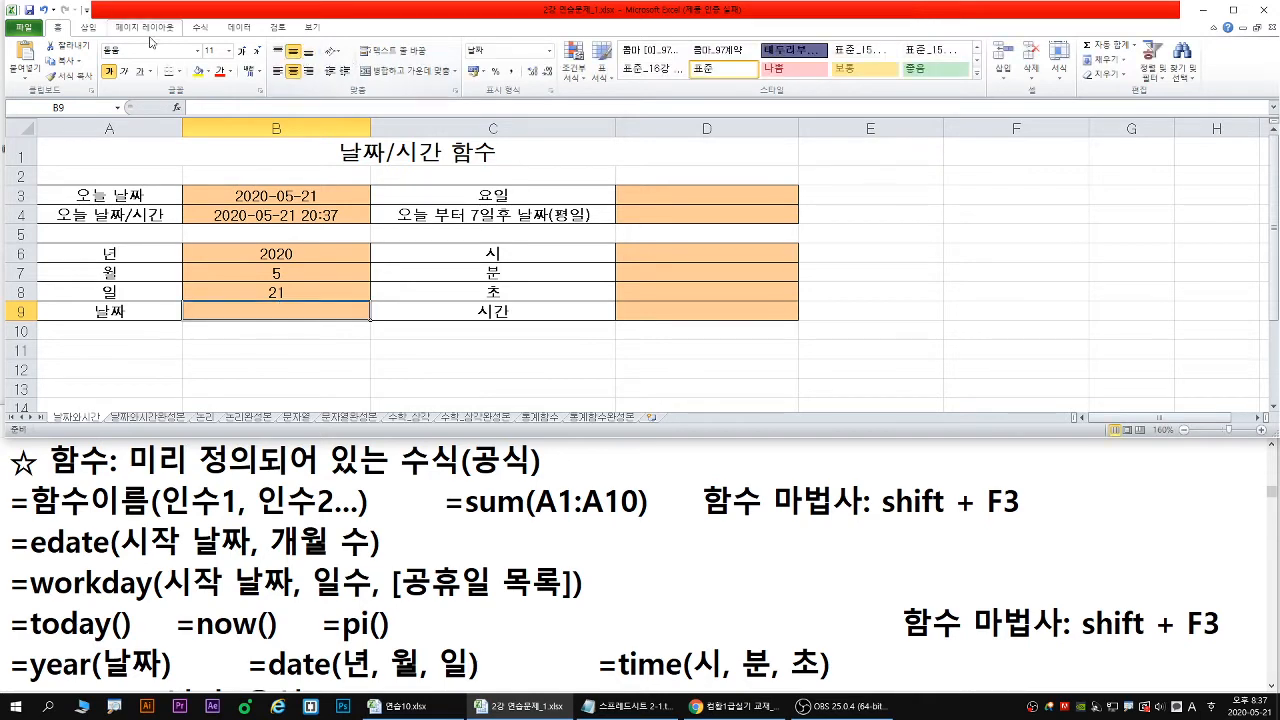
click(200, 27)
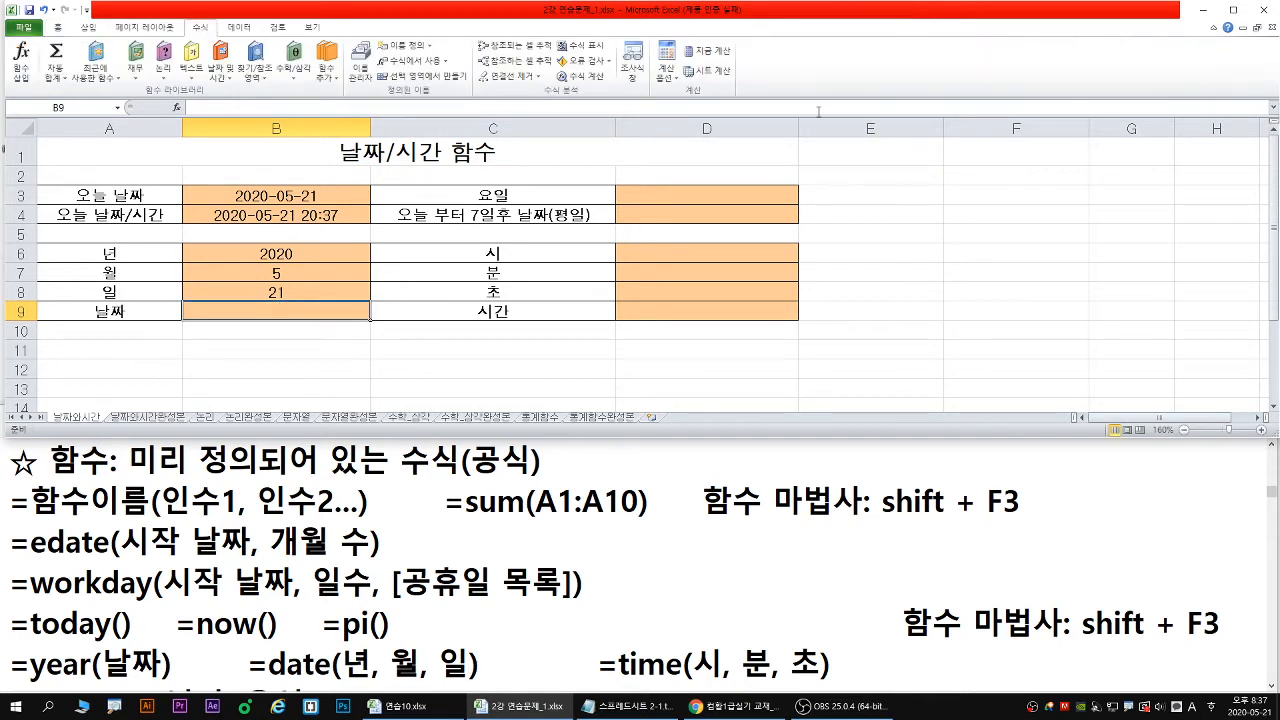
click(582, 45)
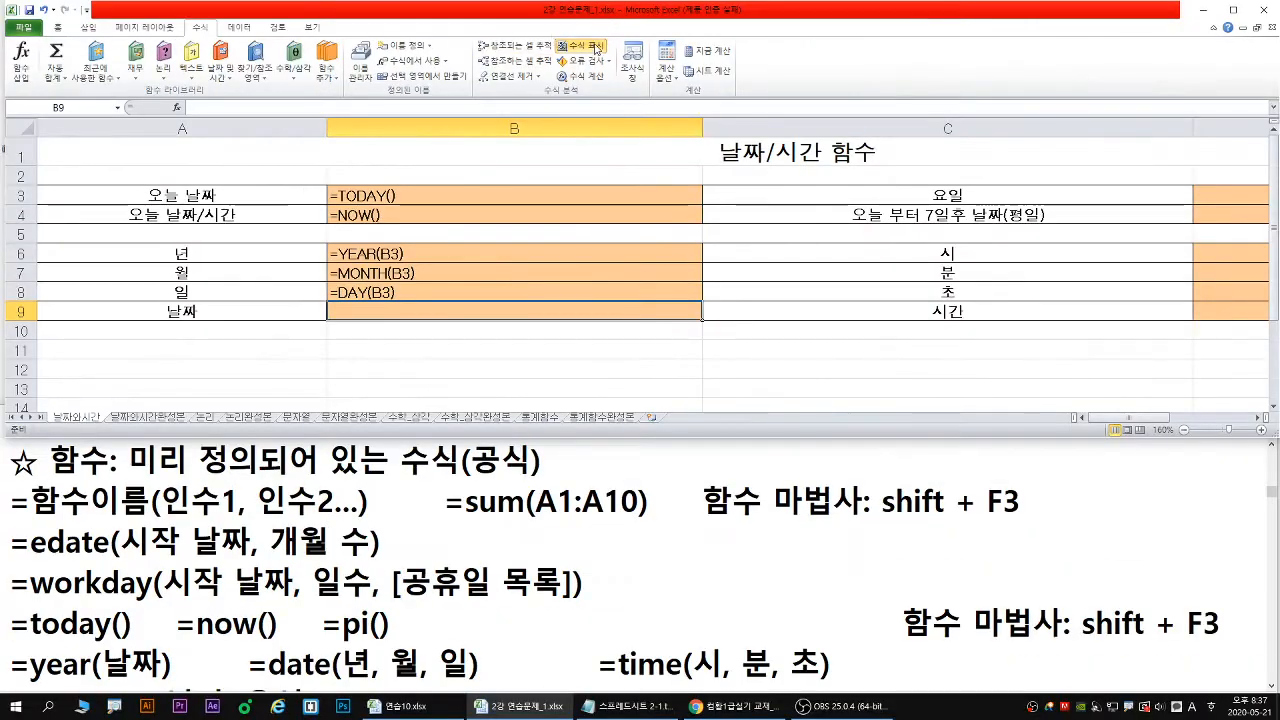
click(585, 46)
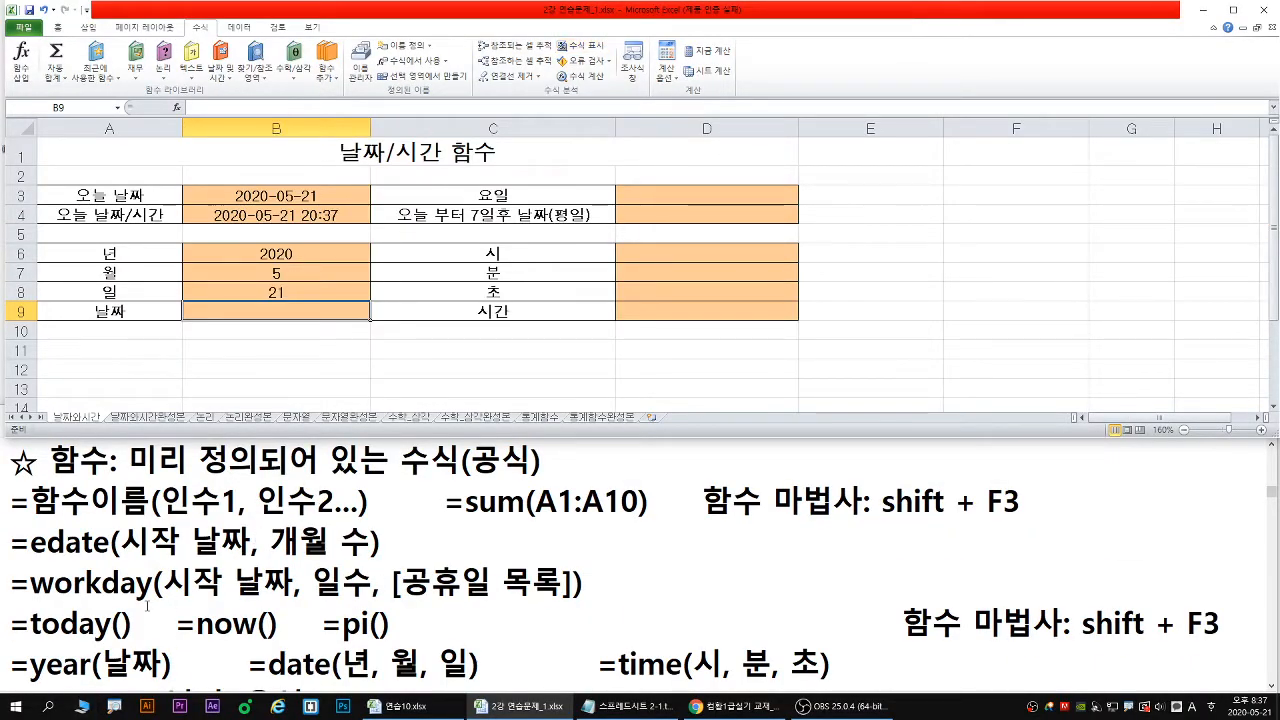
Switch to the 스프레드시트 2-1.txt notes and highlight the =date(년, 월, 일) syntax
double_click(190, 583)
scroll(190, 583, down, 1)
click(359, 581)
click(237, 540)
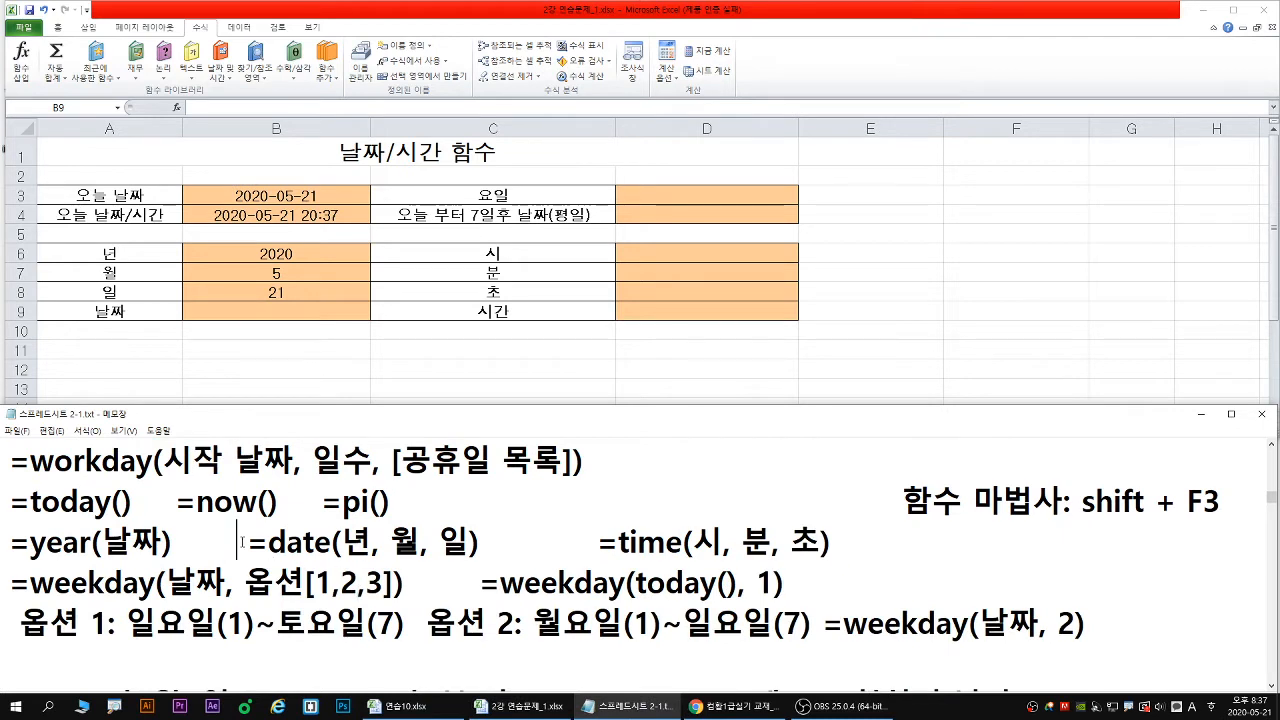
drag(242, 543, 480, 543)
double_click(245, 542)
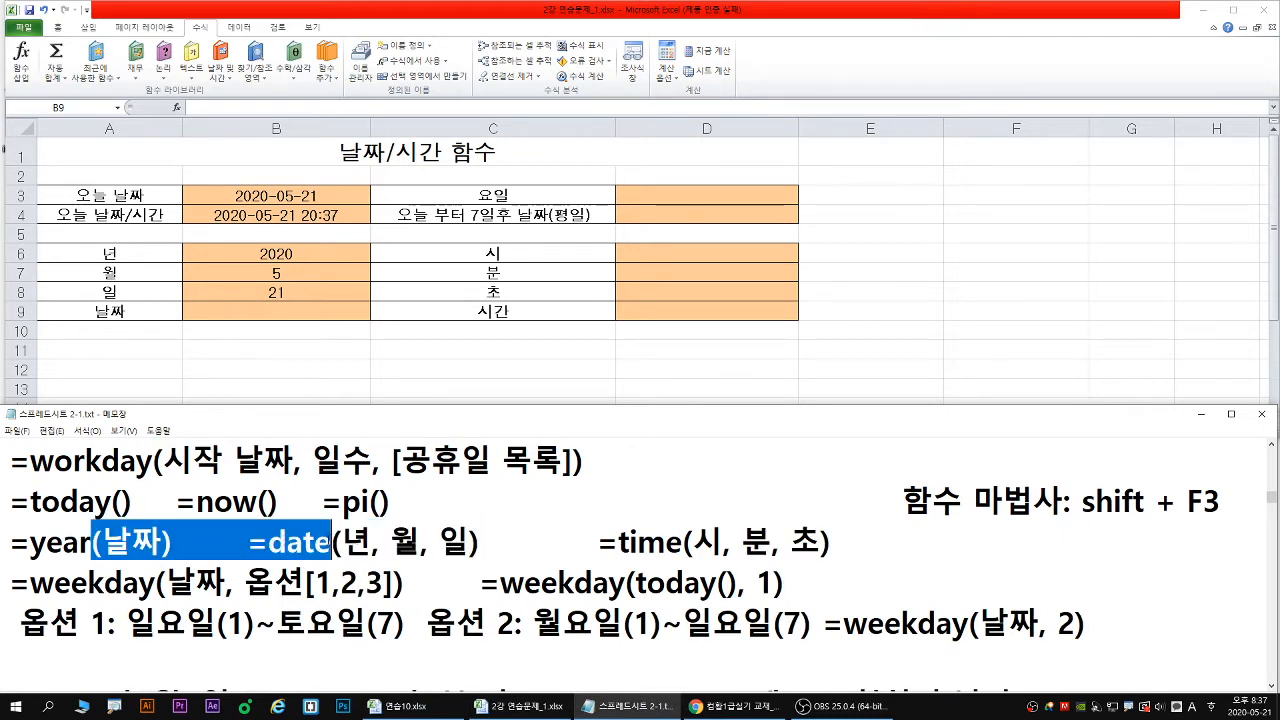
click(237, 542)
drag(247, 542, 492, 542)
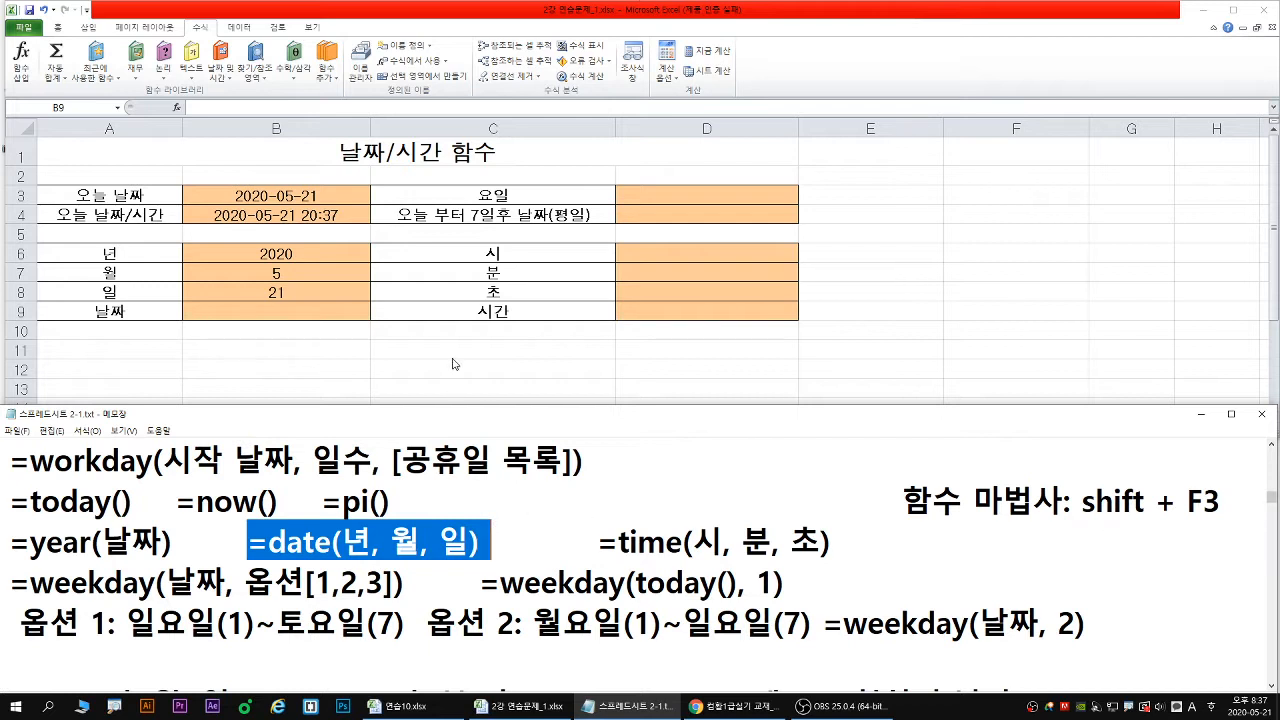
Return to the 날짜와시간 sheet and check the 년, 월 and 일 cells B6 to B8, finishing on B9
click(280, 312)
click(302, 255)
click(290, 274)
click(292, 292)
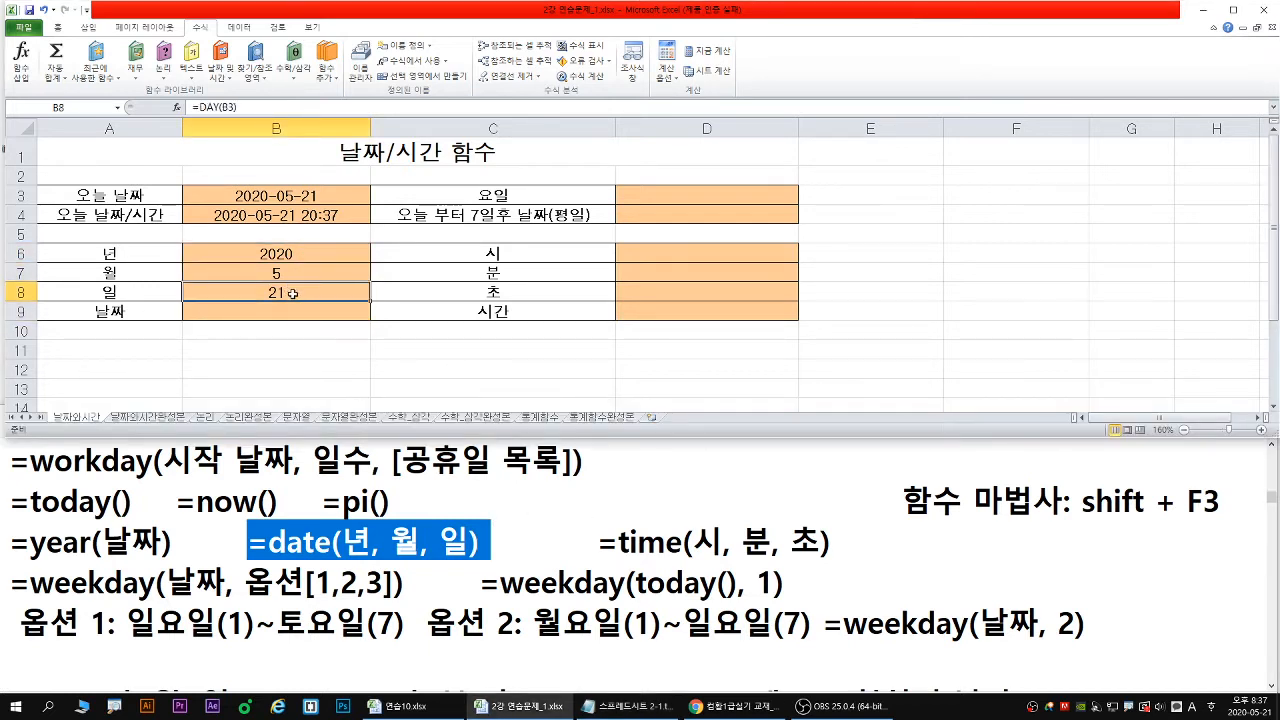
click(284, 312)
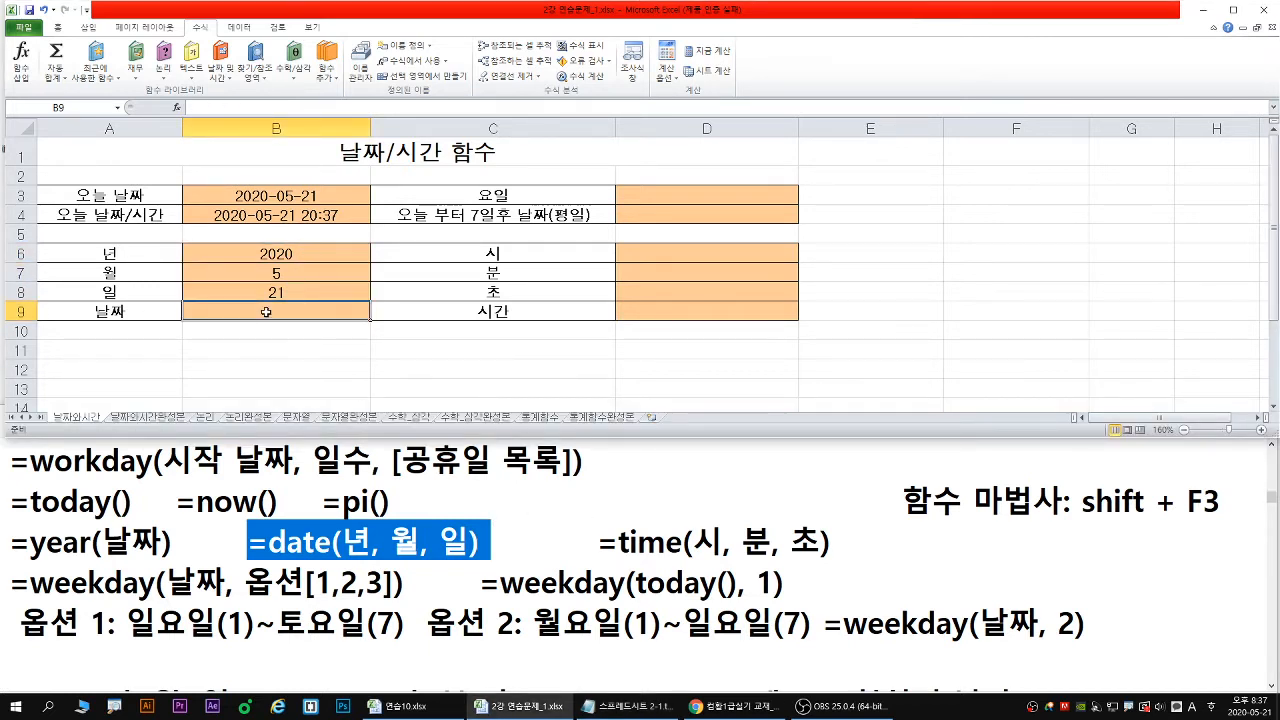
text(=dat)
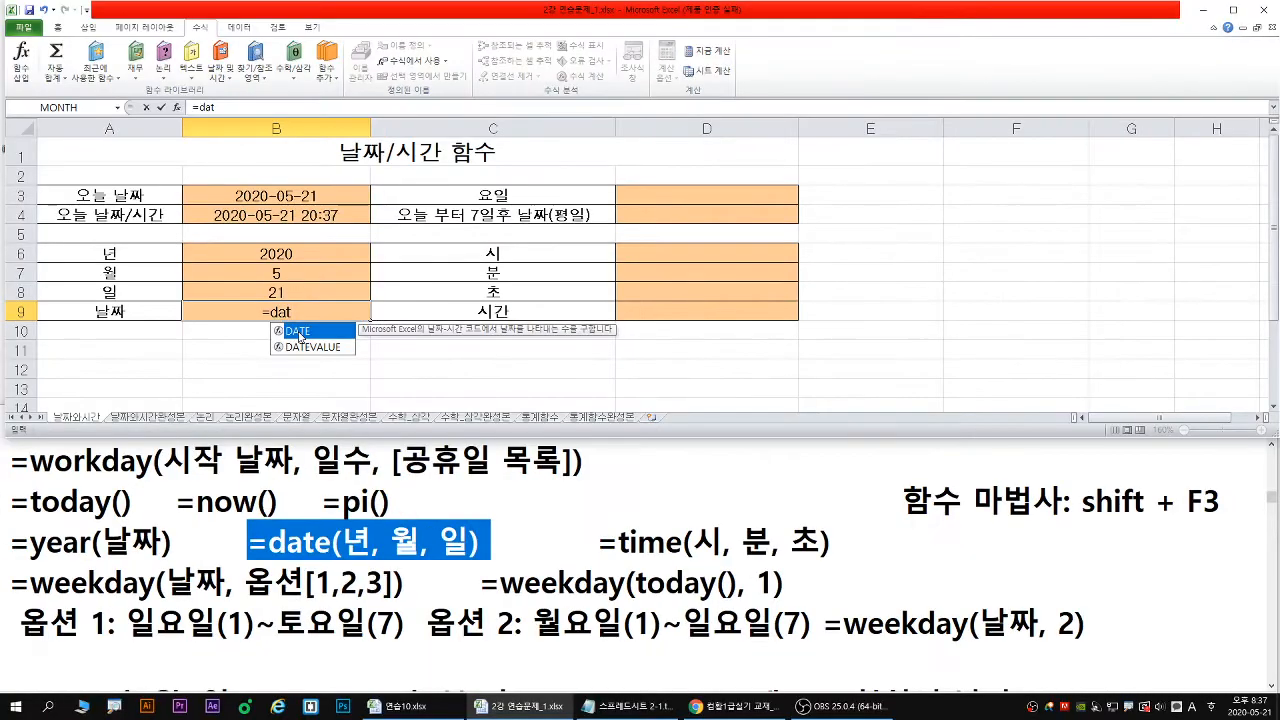
double_click(299, 337)
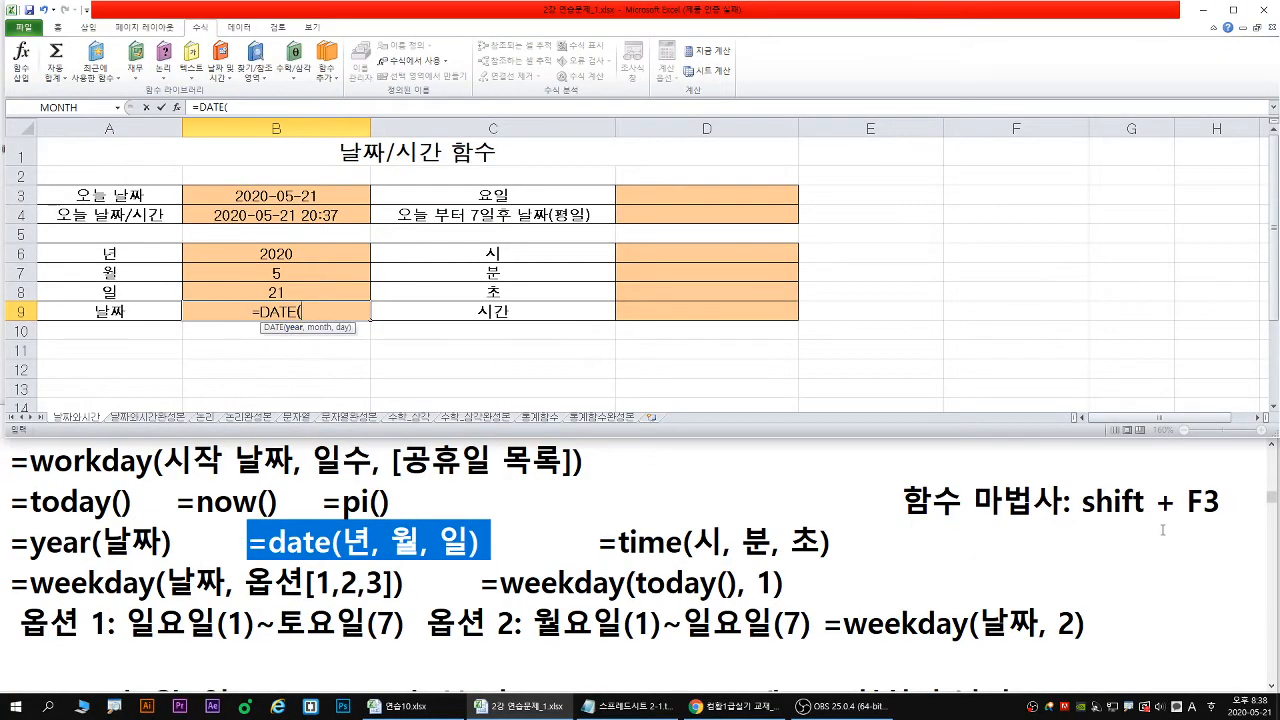
drag(1085, 516, 1220, 517)
key(Escape)
Start a DATE function in B9 for 날짜 and open its function arguments dialog
text(=da)
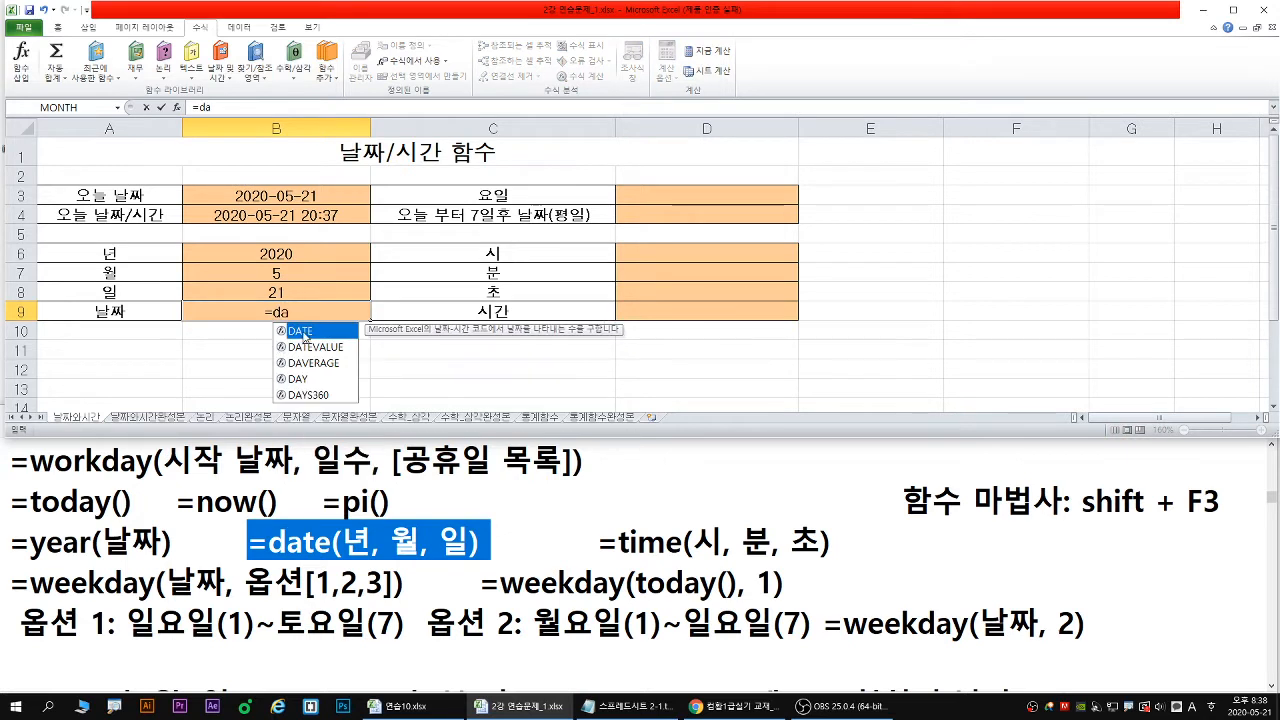
double_click(303, 331)
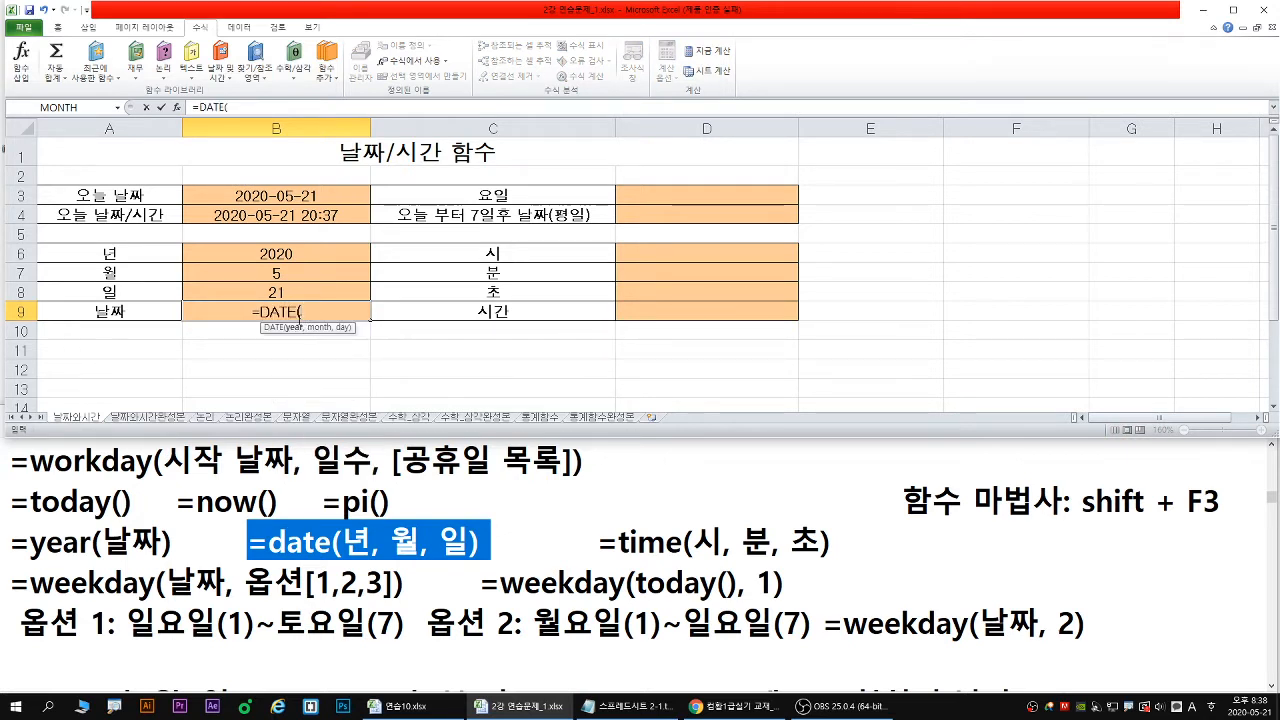
click(178, 108)
drag(381, 236, 588, 236)
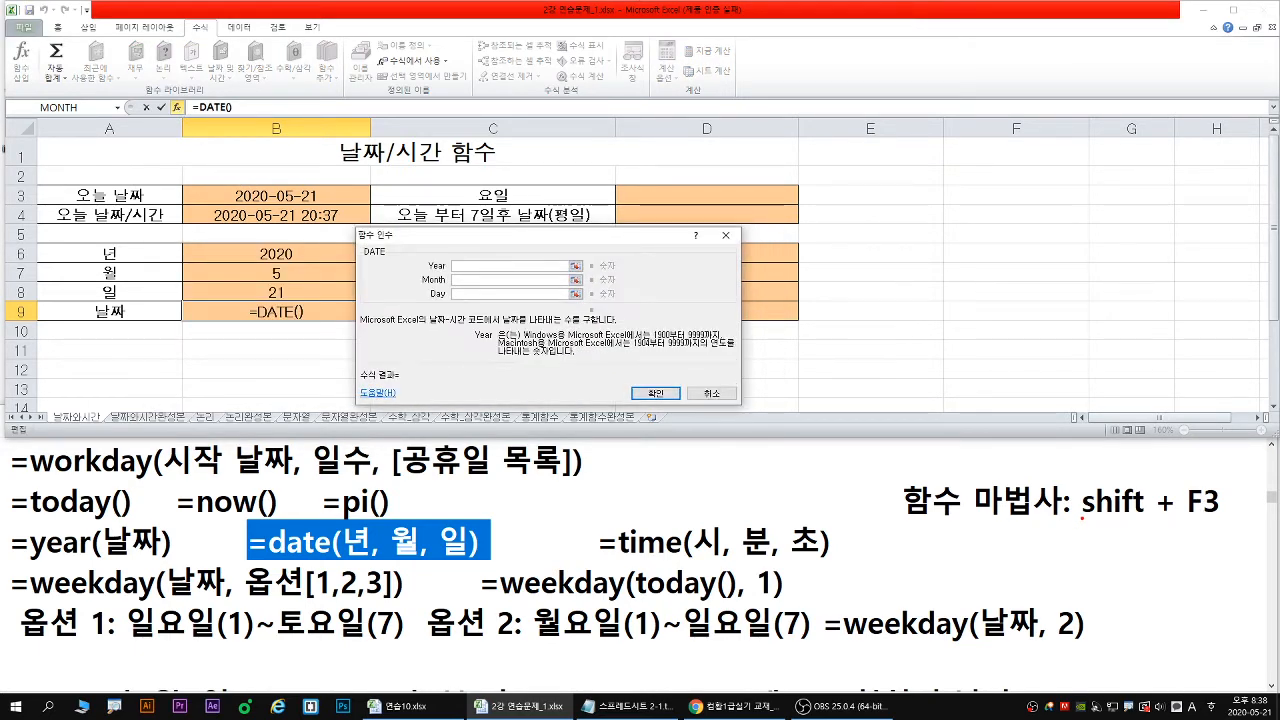
drag(1082, 519, 1222, 517)
mouse_move(166, 96)
mouse_down()
mouse_move(166, 116)
mouse_move(166, 96)
mouse_up()
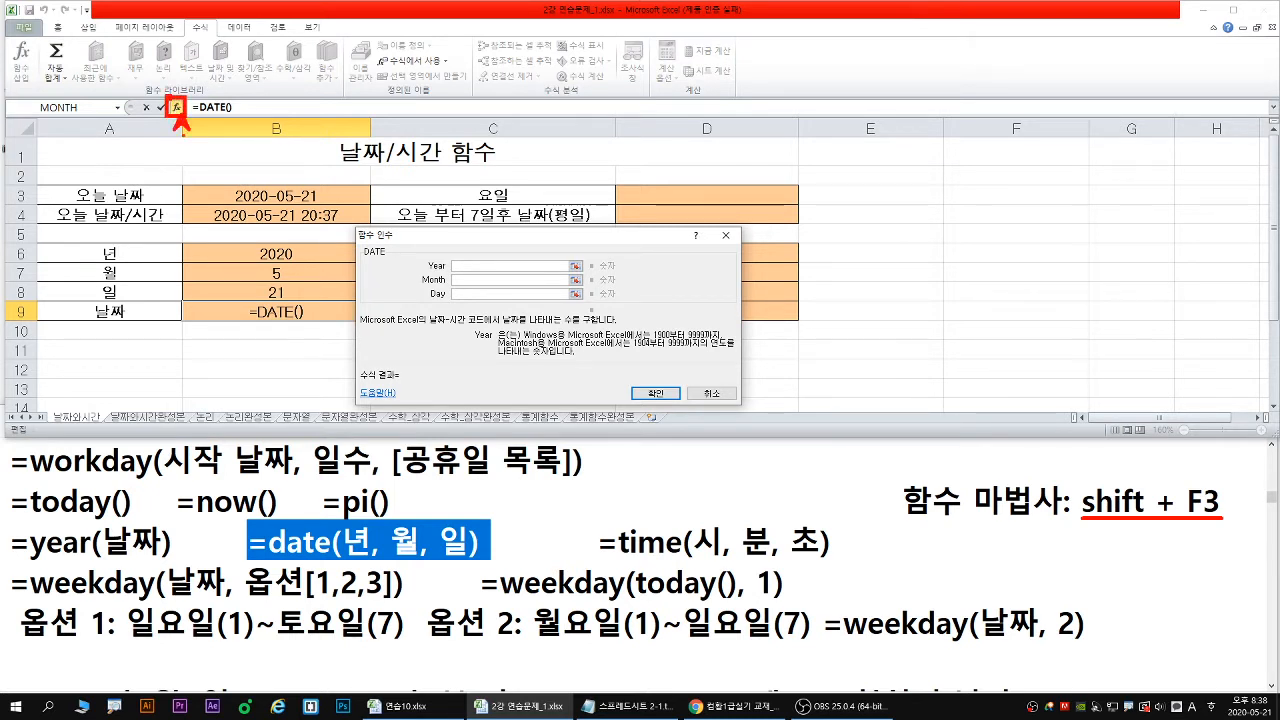
key(Escape)
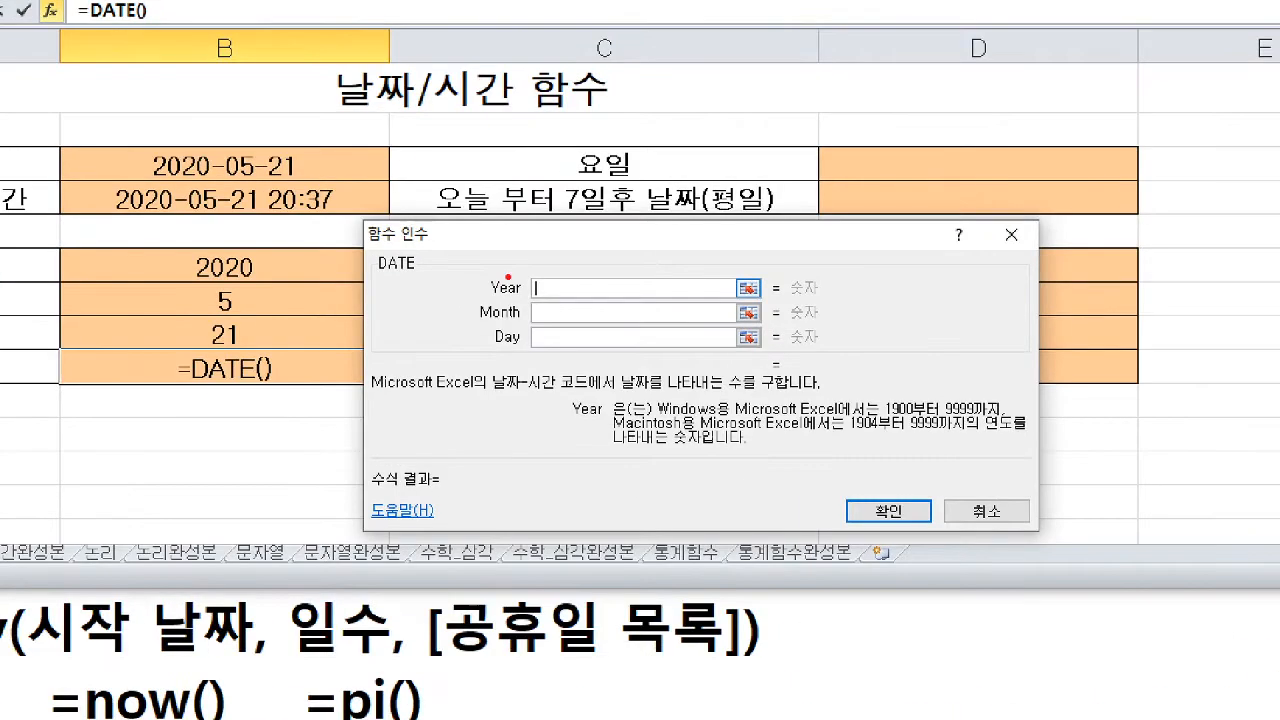
Set the DATE arguments to B6 for Year, B7 for Month and B8 for Day, and confirm the formula
drag(446, 254, 462, 251)
drag(979, 436, 1025, 434)
drag(618, 449, 712, 448)
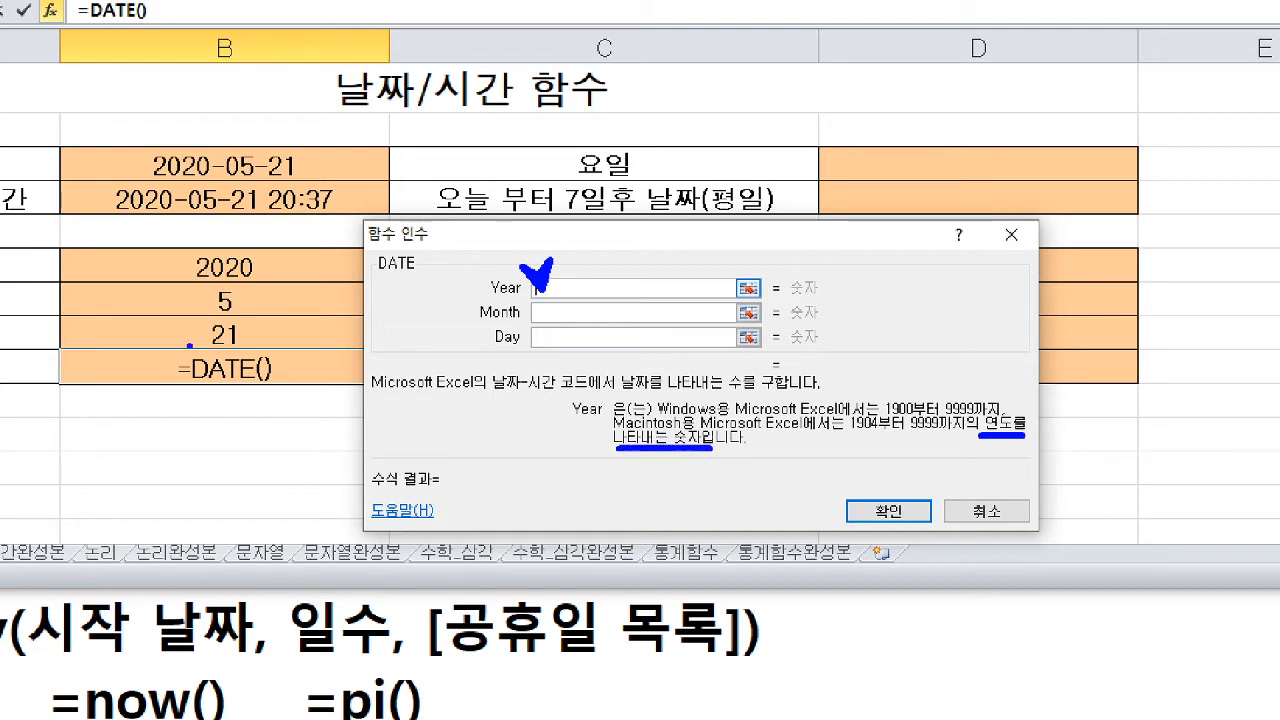
mouse_move(278, 228)
mouse_down()
mouse_move(210, 278)
mouse_move(246, 266)
mouse_up()
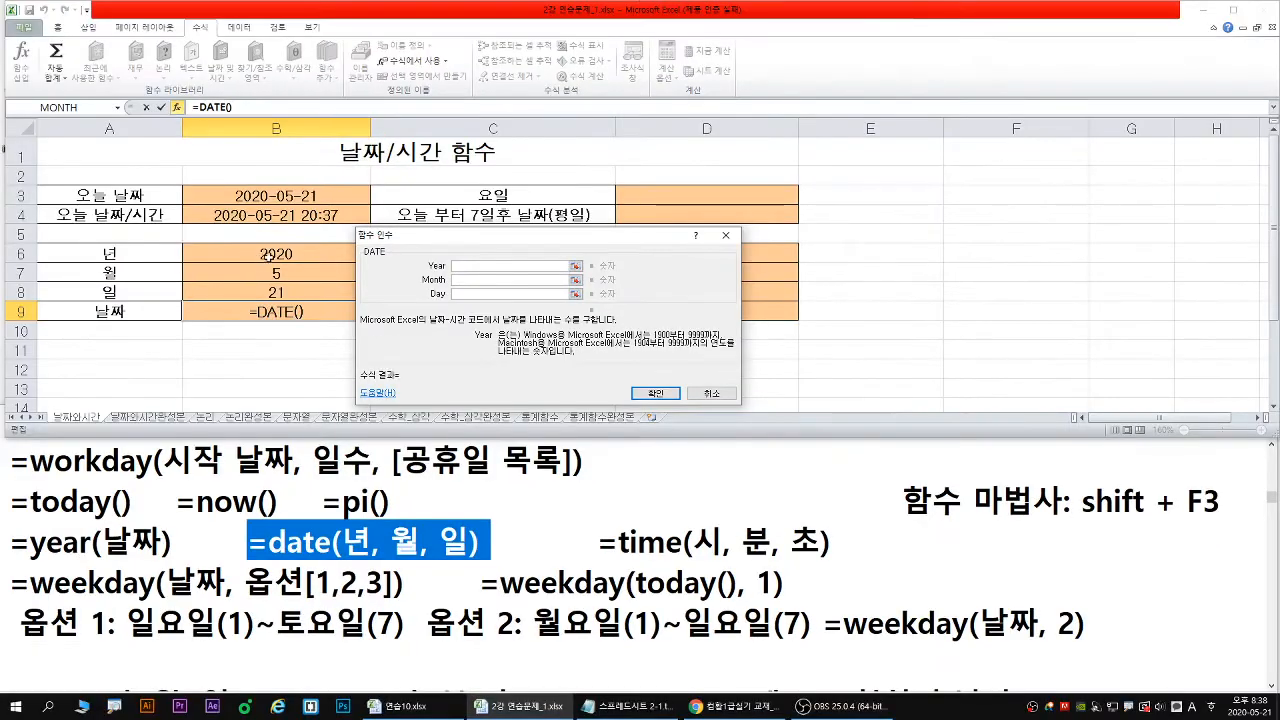
click(272, 251)
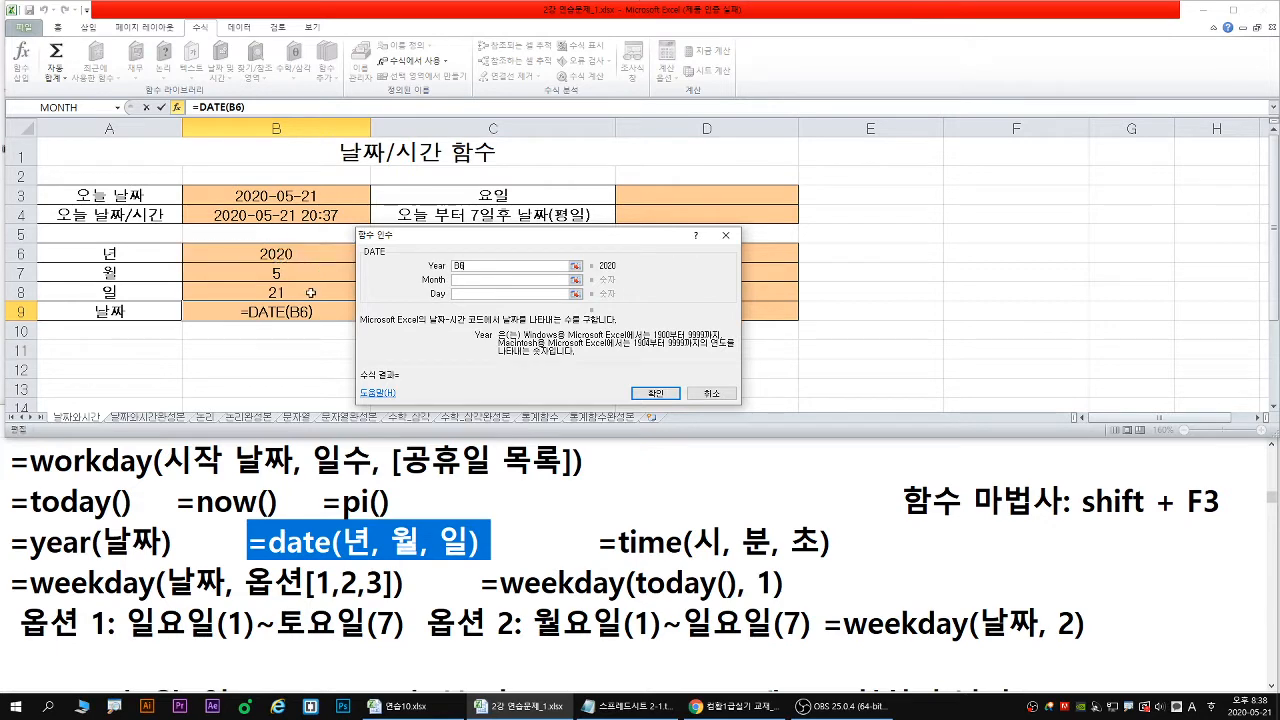
key(Tab)
click(279, 273)
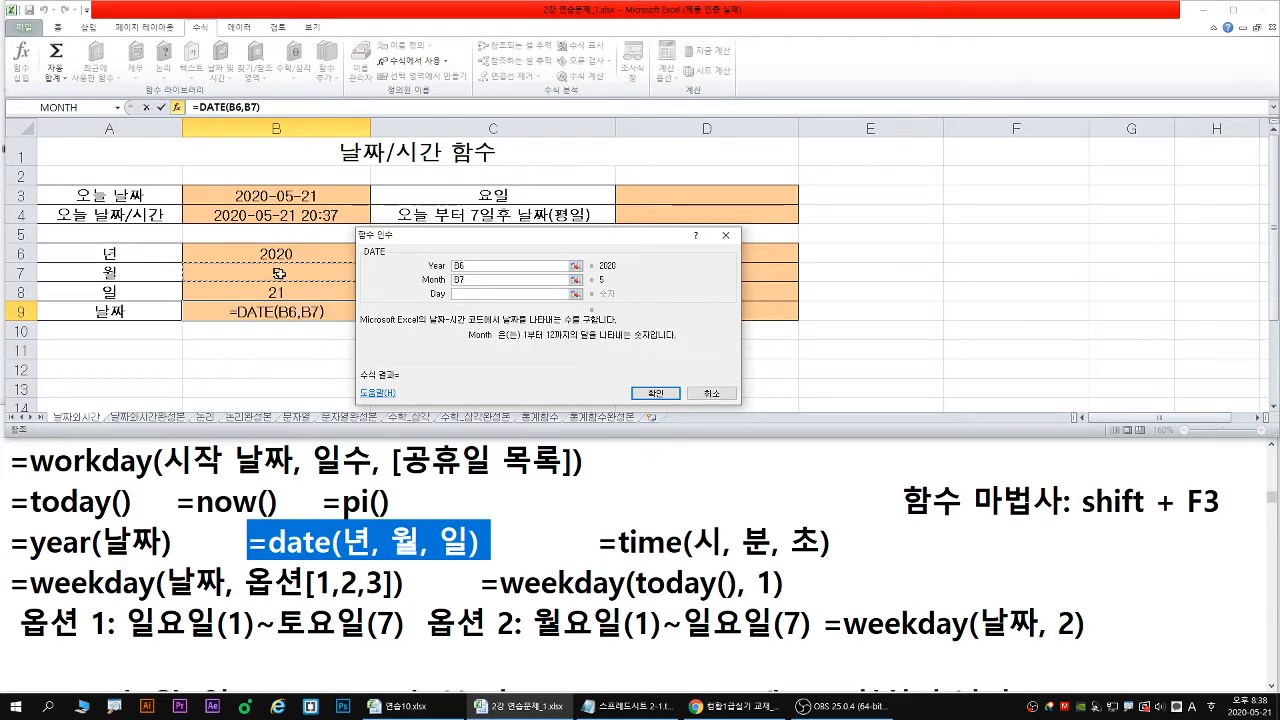
key(Tab)
click(288, 291)
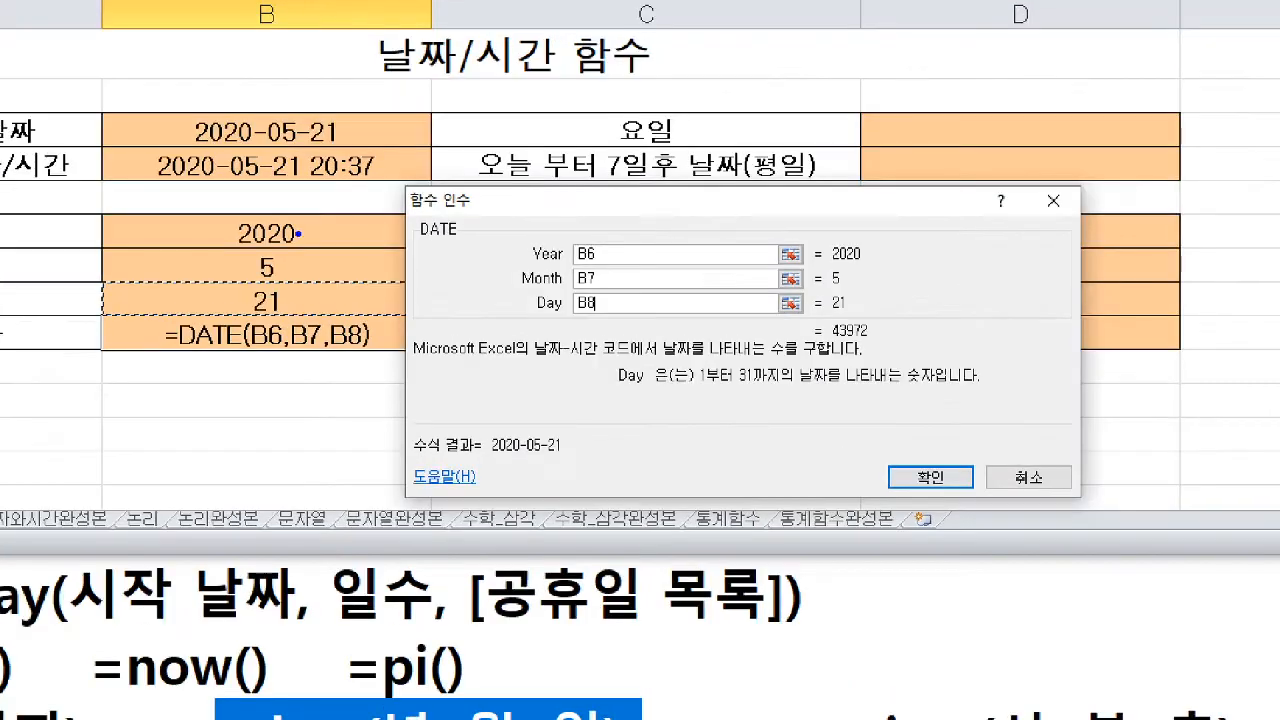
mouse_move(310, 237)
mouse_down()
mouse_move(289, 250)
mouse_move(290, 298)
mouse_up()
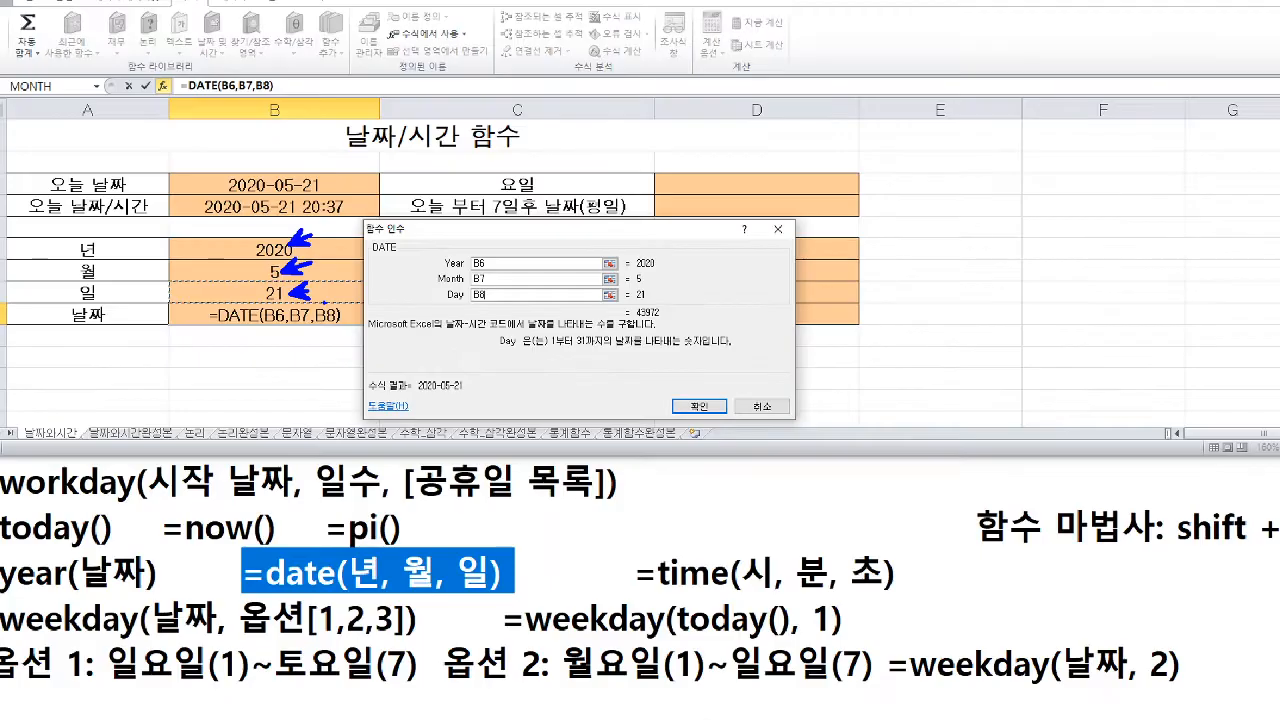
key(Return)
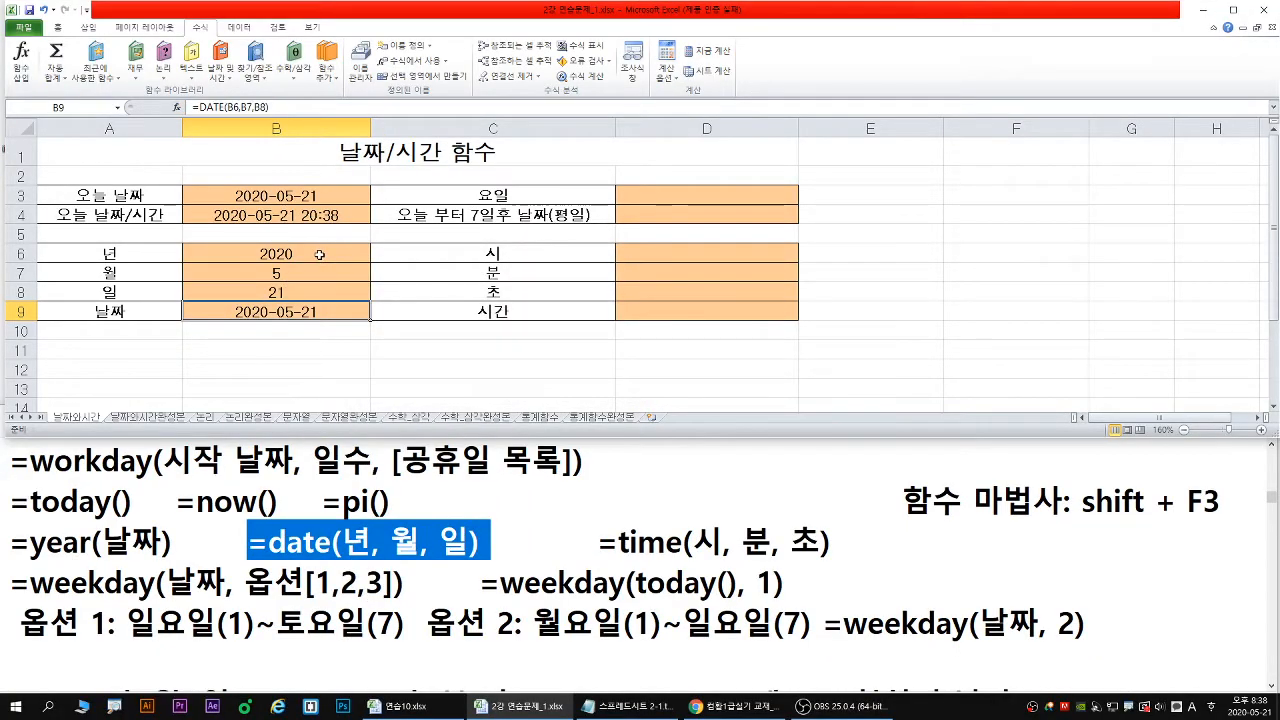
Open the DATE formula in B9 to review its references, and look over the 시, 분, 초 and 시간 cells
double_click(309, 312)
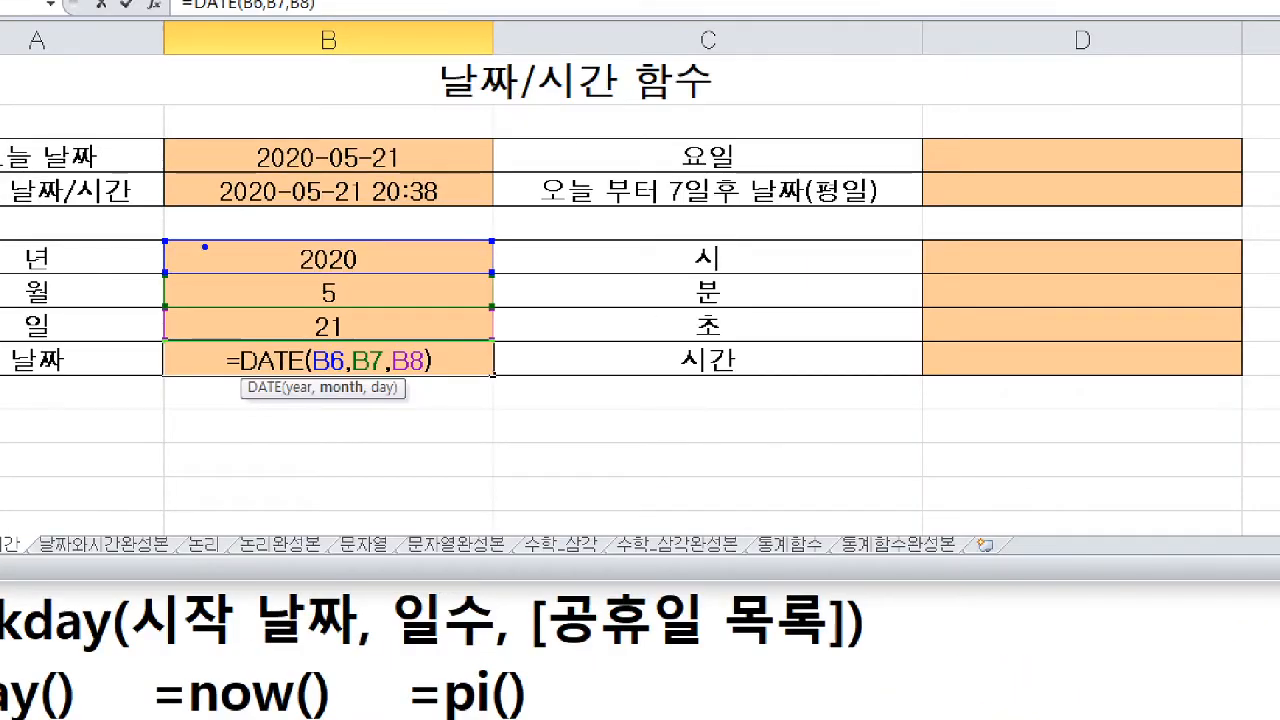
click(1026, 260)
click(1024, 294)
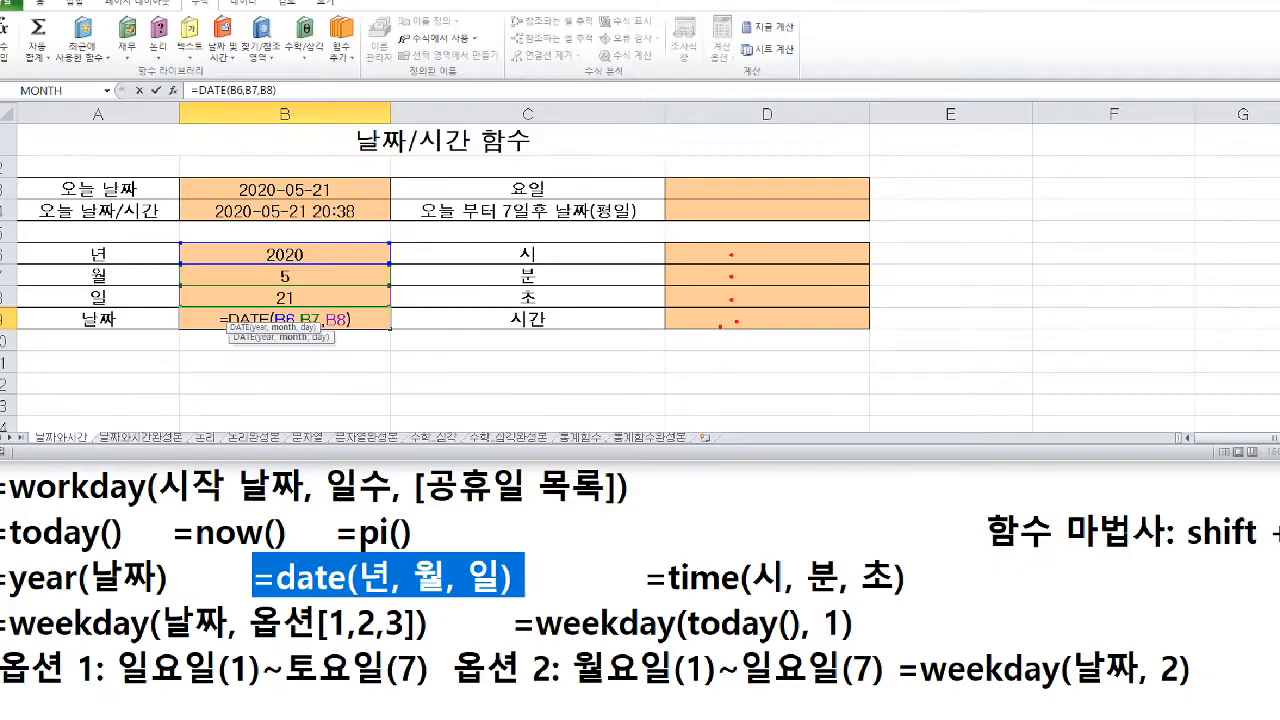
Enter an HOUR formula in D6 for 시 that refers to the date and time in B4
click(1077, 258)
text(=ho)
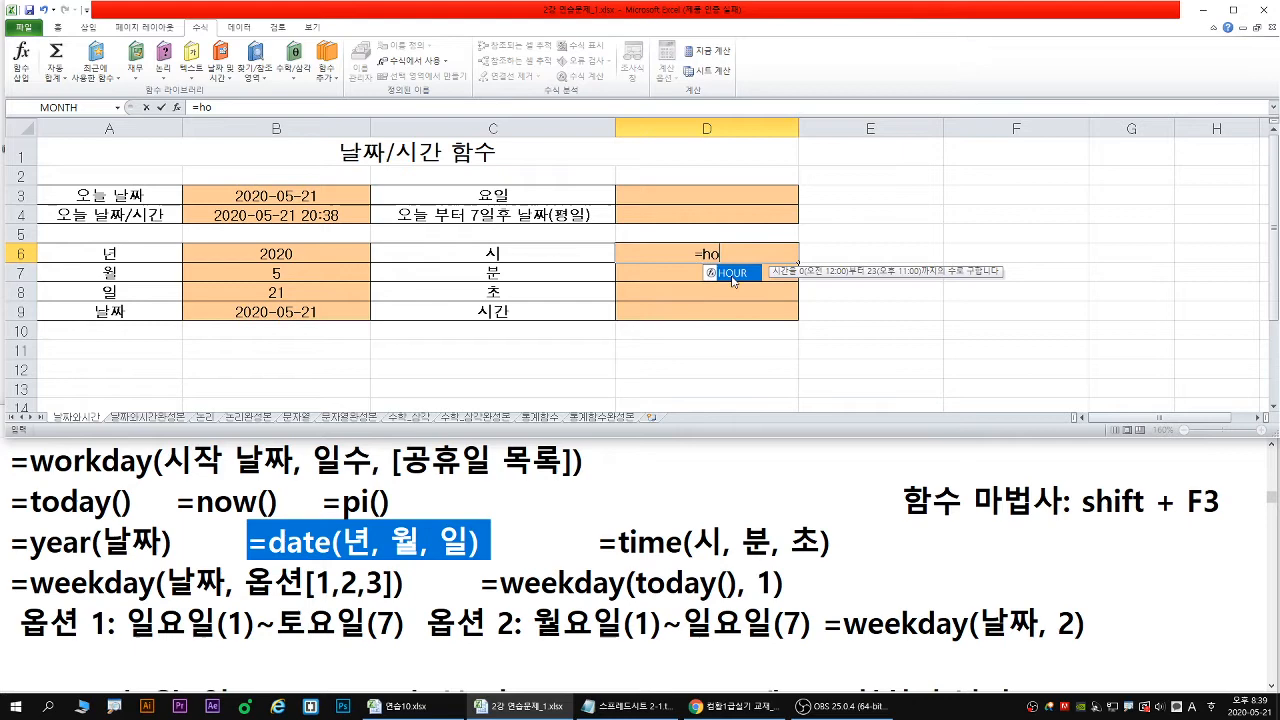
double_click(732, 273)
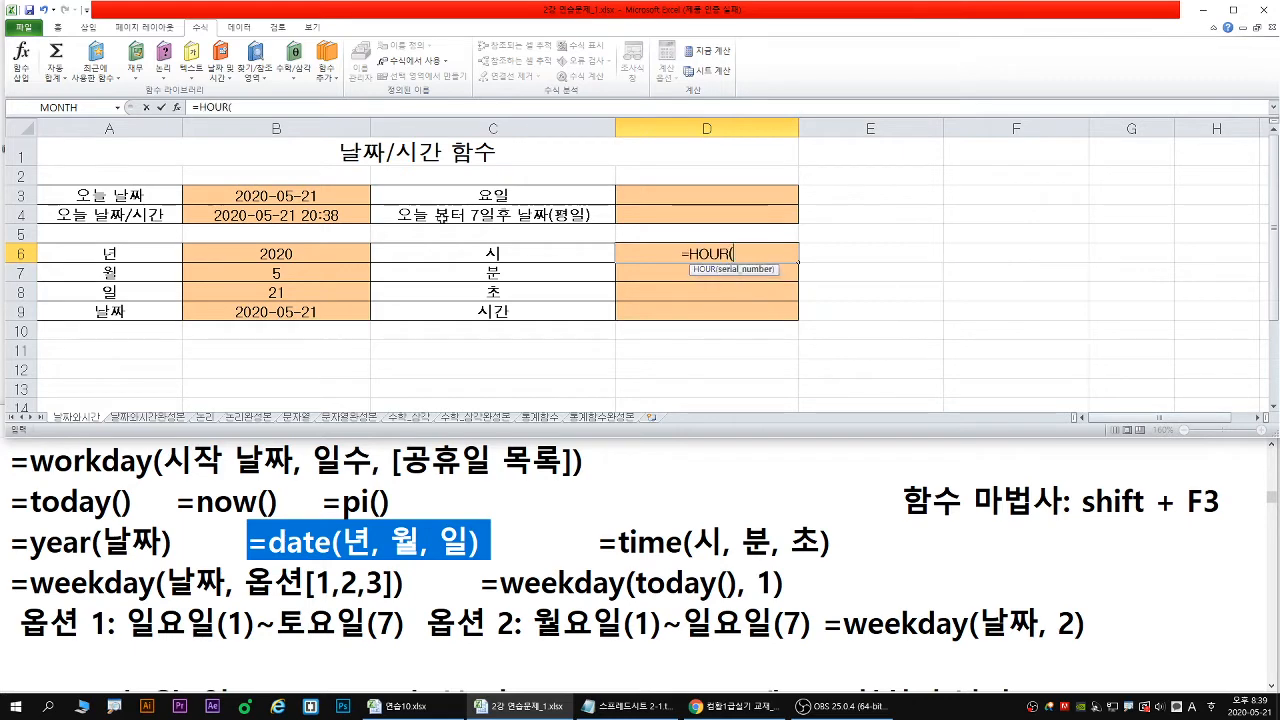
click(315, 216)
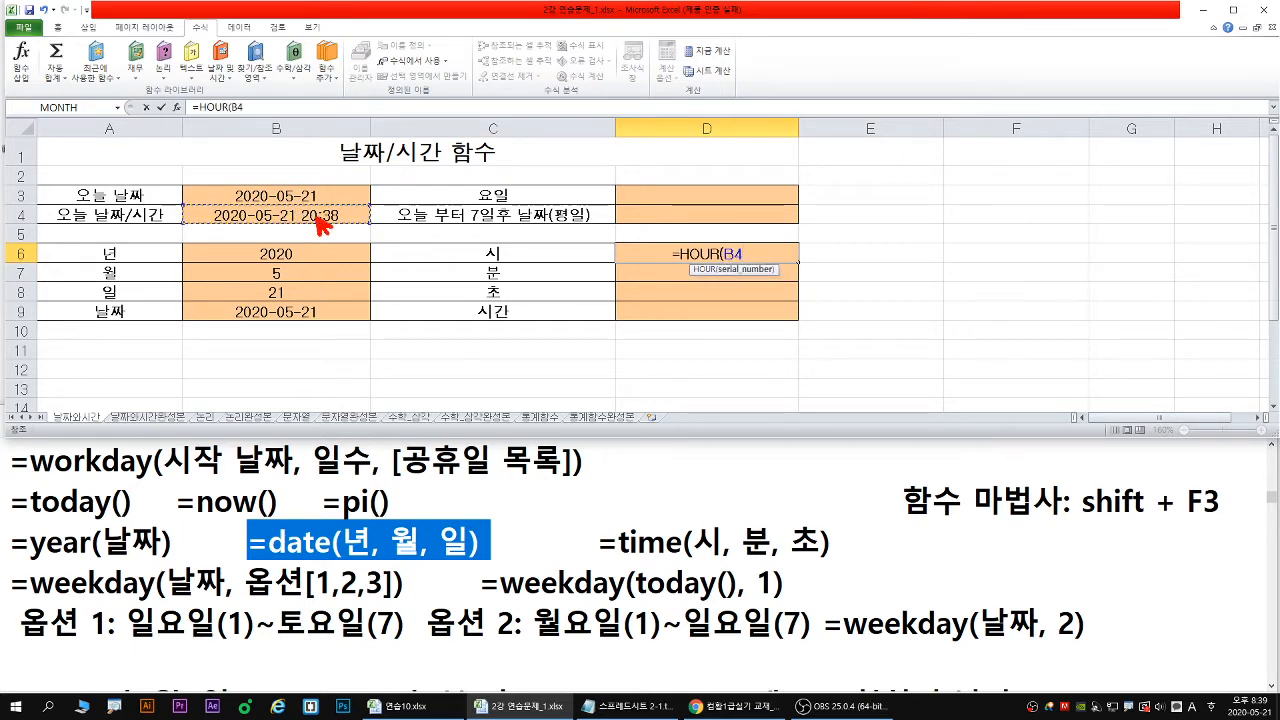
key(Return)
Enter a MINUTE formula in D7 for 분 that refers to B4
text(=min)
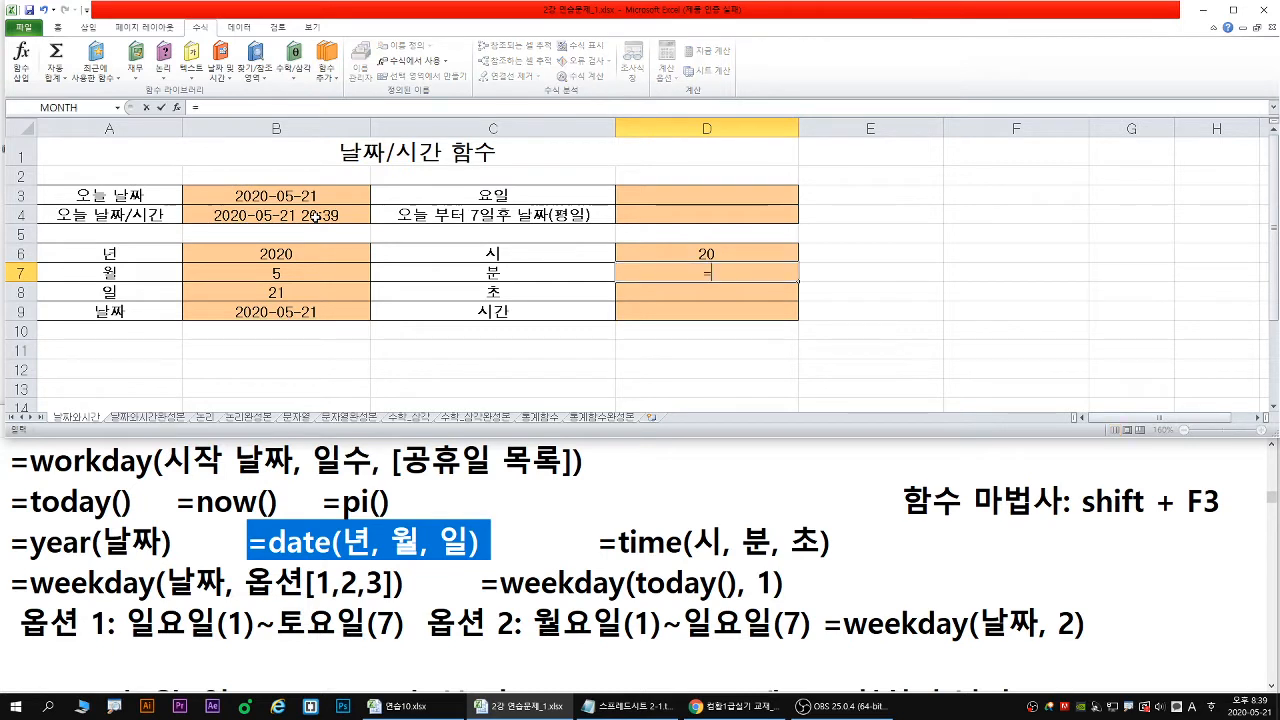
key(Down)
key(Down)
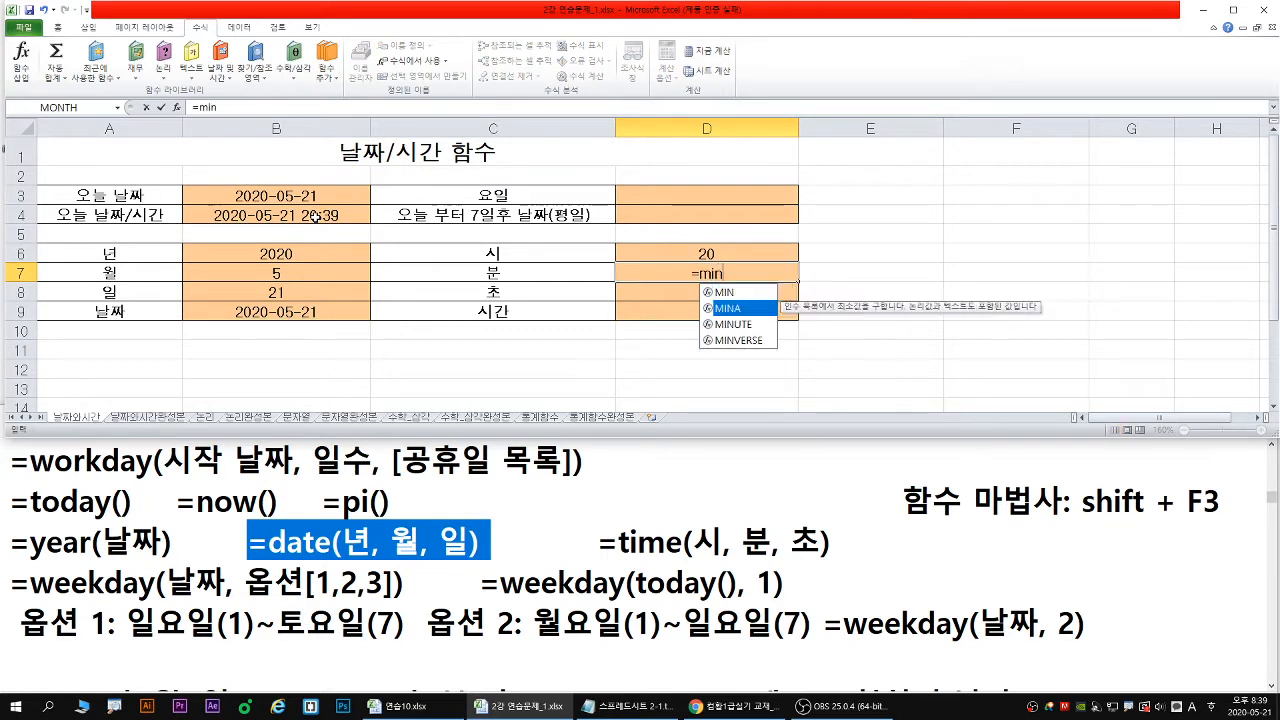
key(Tab)
click(328, 215)
key(Return)
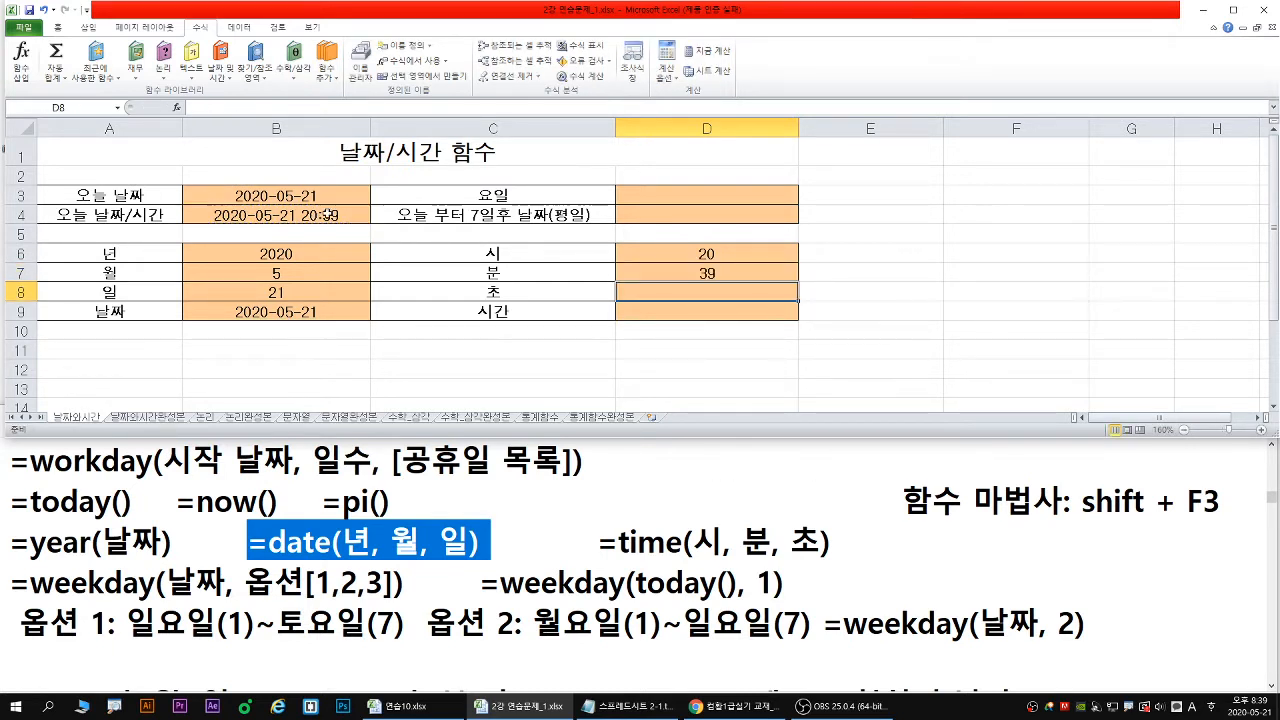
Enter a SECOND formula in D8 for 초 that refers to B4
text(=se)
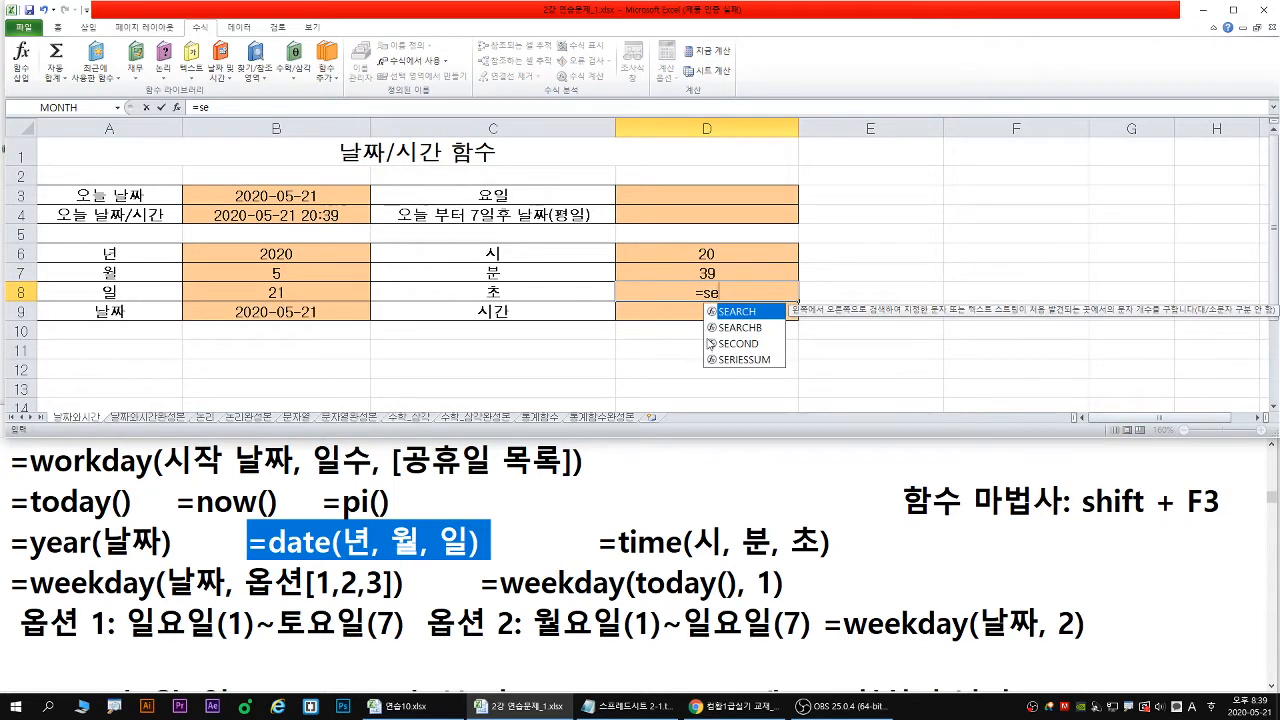
key(Down)
key(Down)
key(Tab)
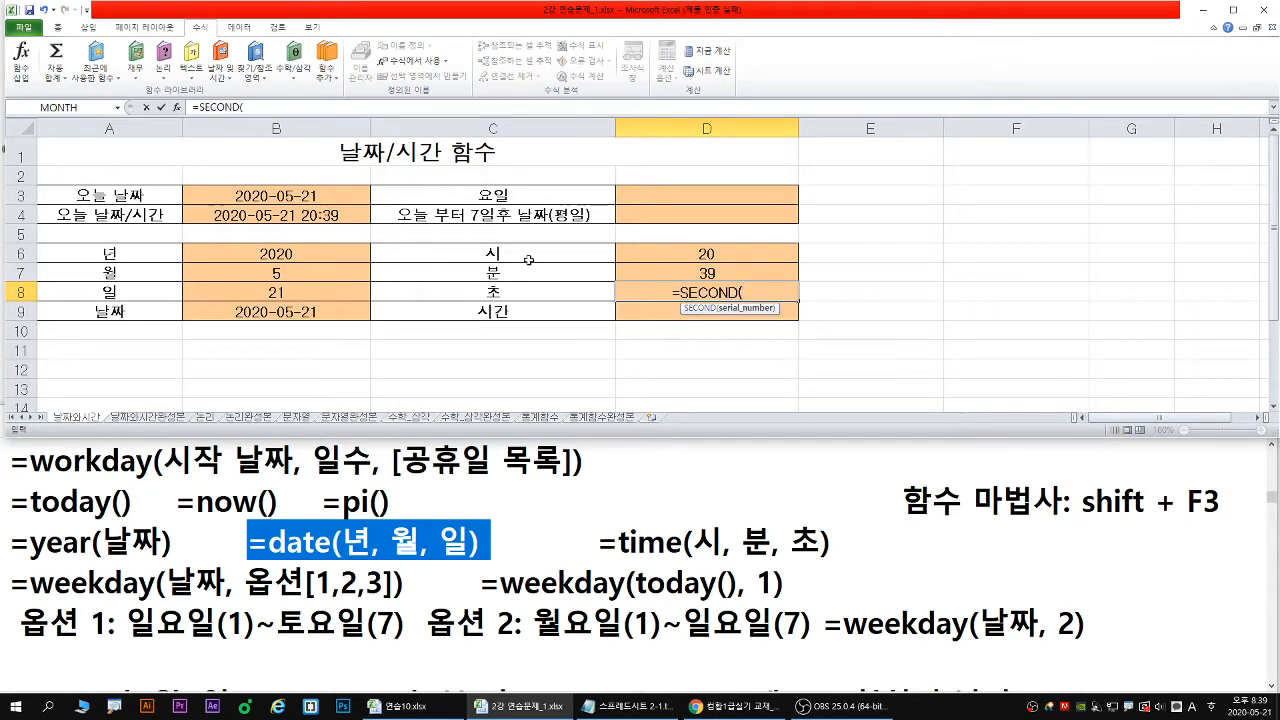
click(293, 215)
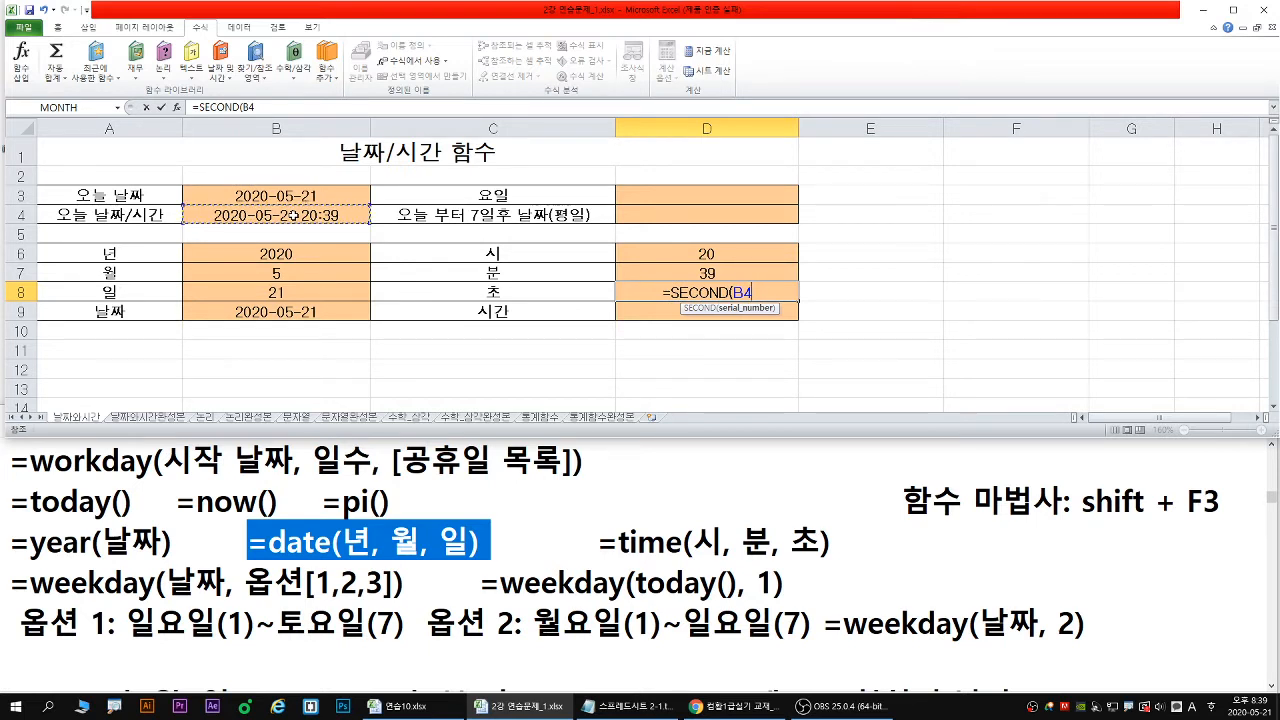
key(Return)
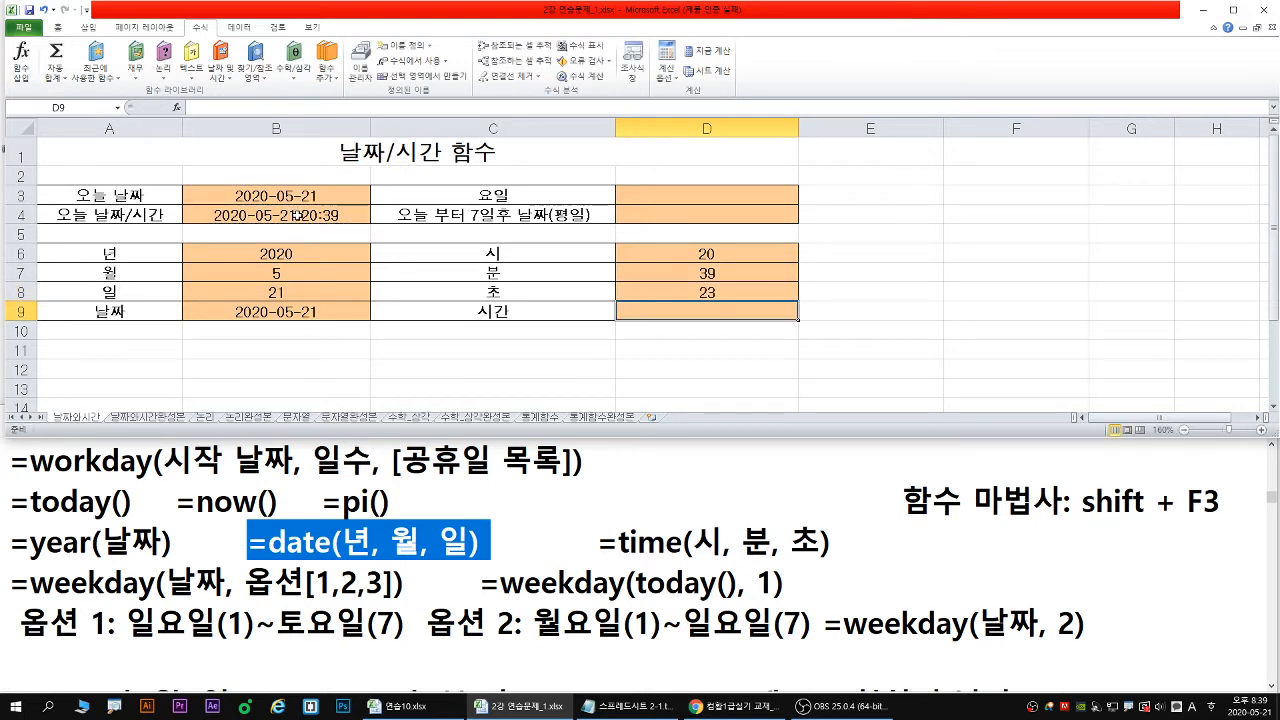
Start a TIME function in D9 for 시간, open its function arguments dialog and set Hour to D6
text(=)
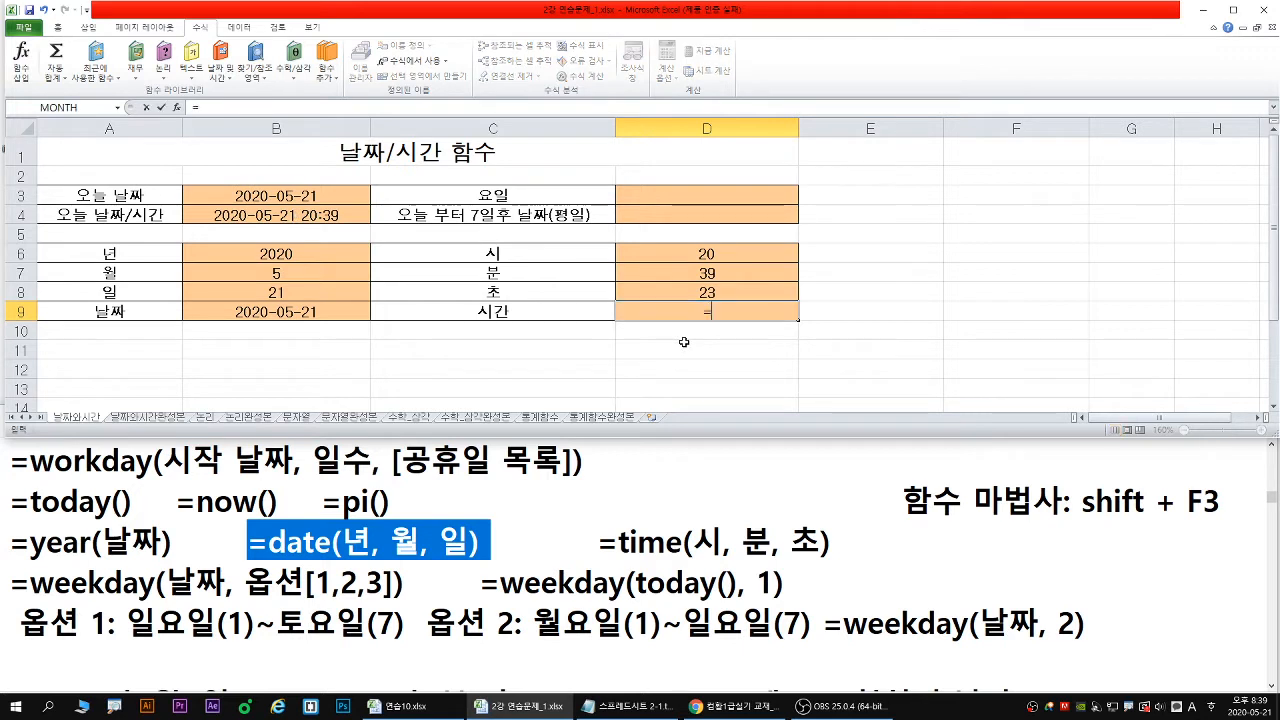
text(tim)
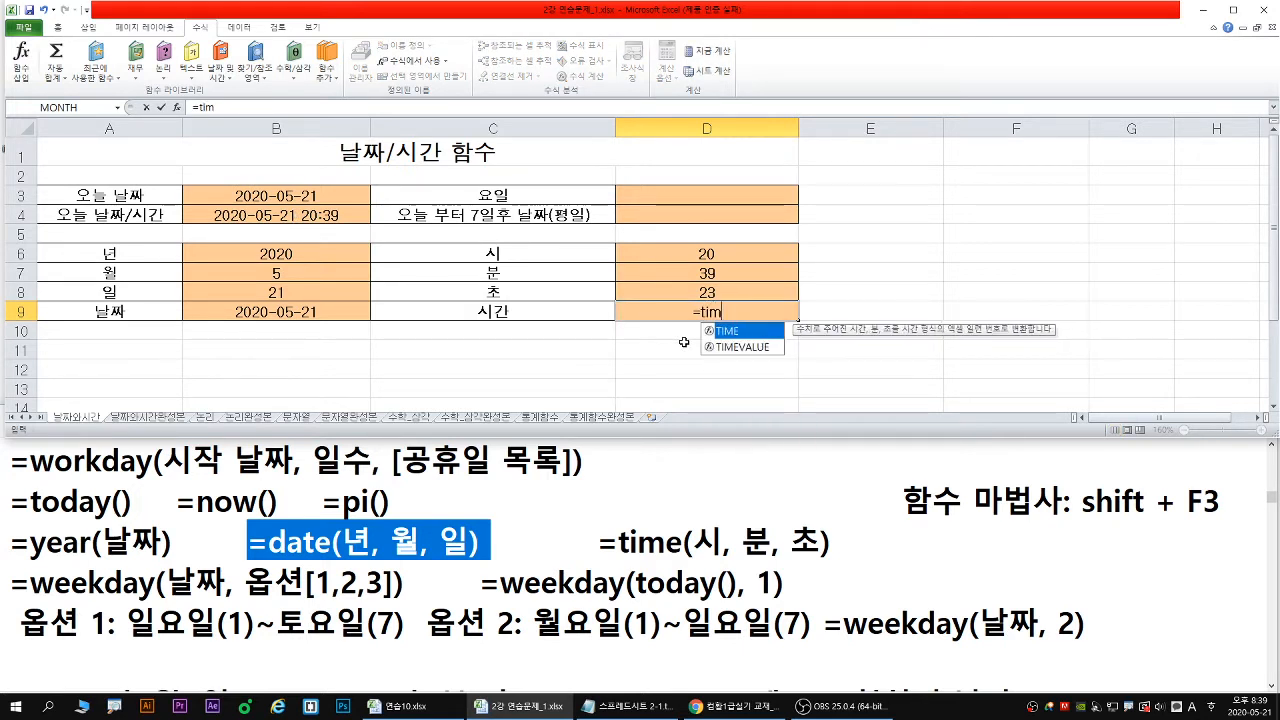
double_click(730, 334)
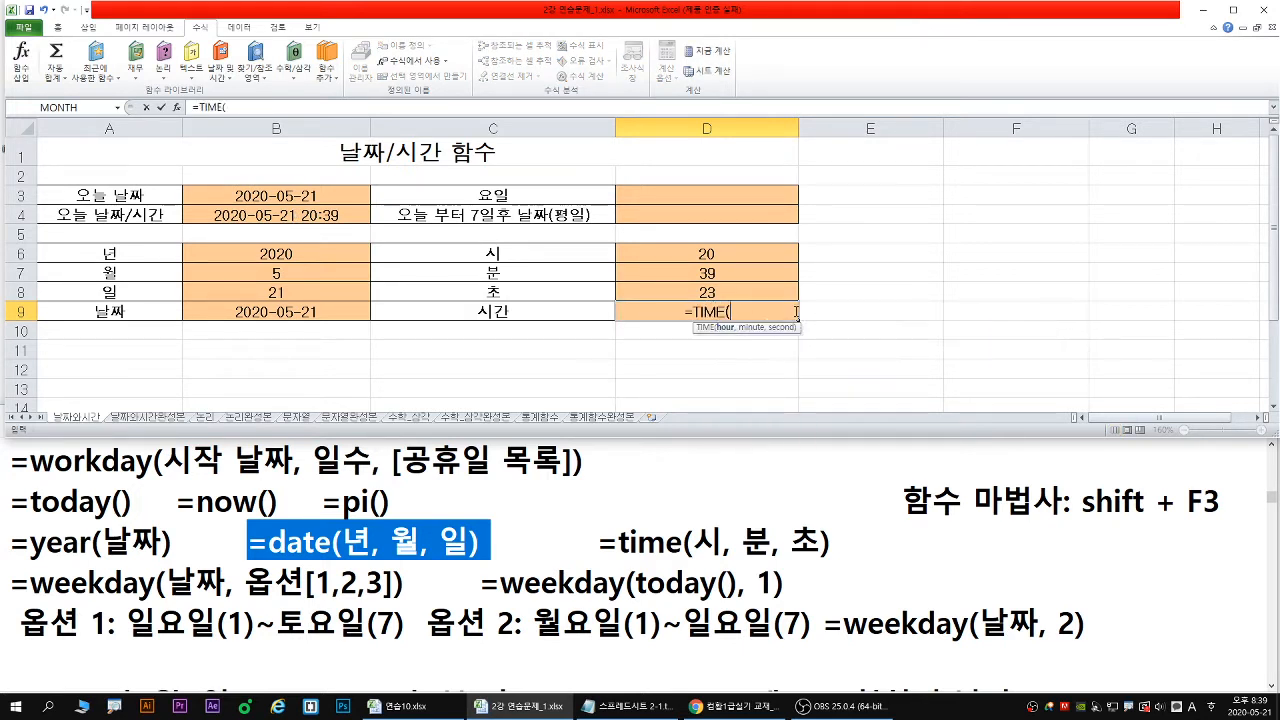
click(177, 107)
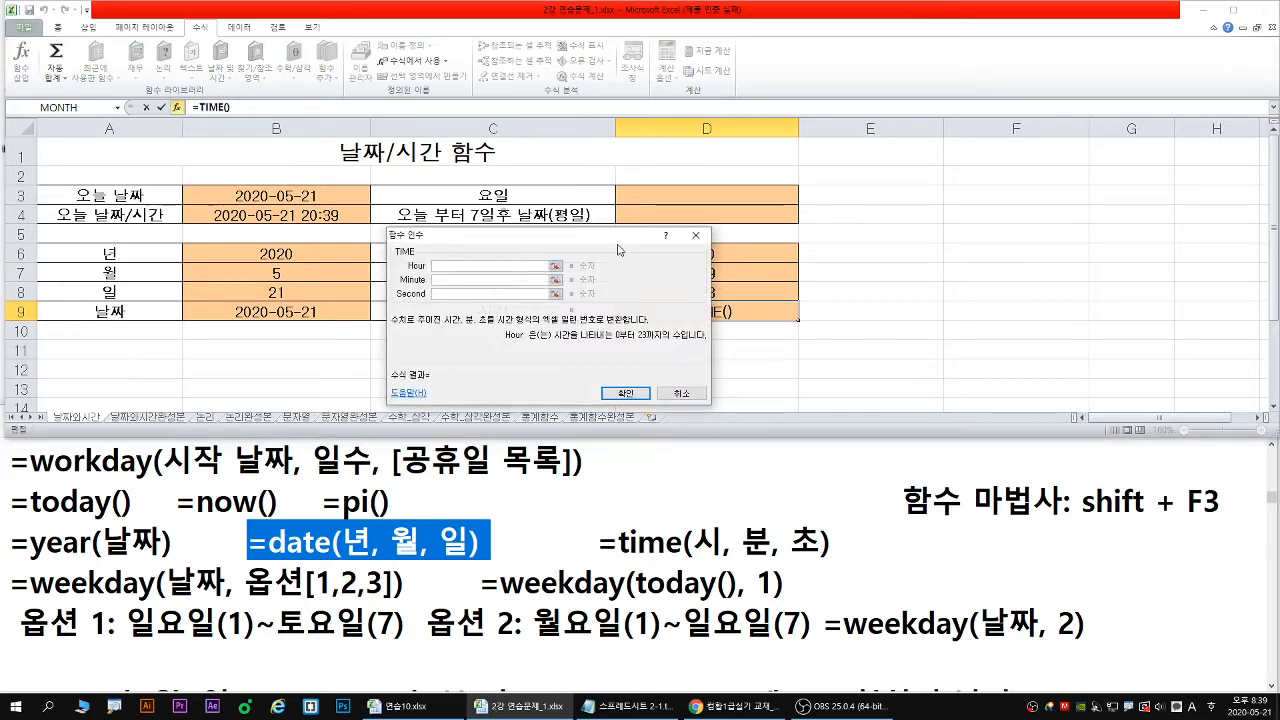
click(727, 259)
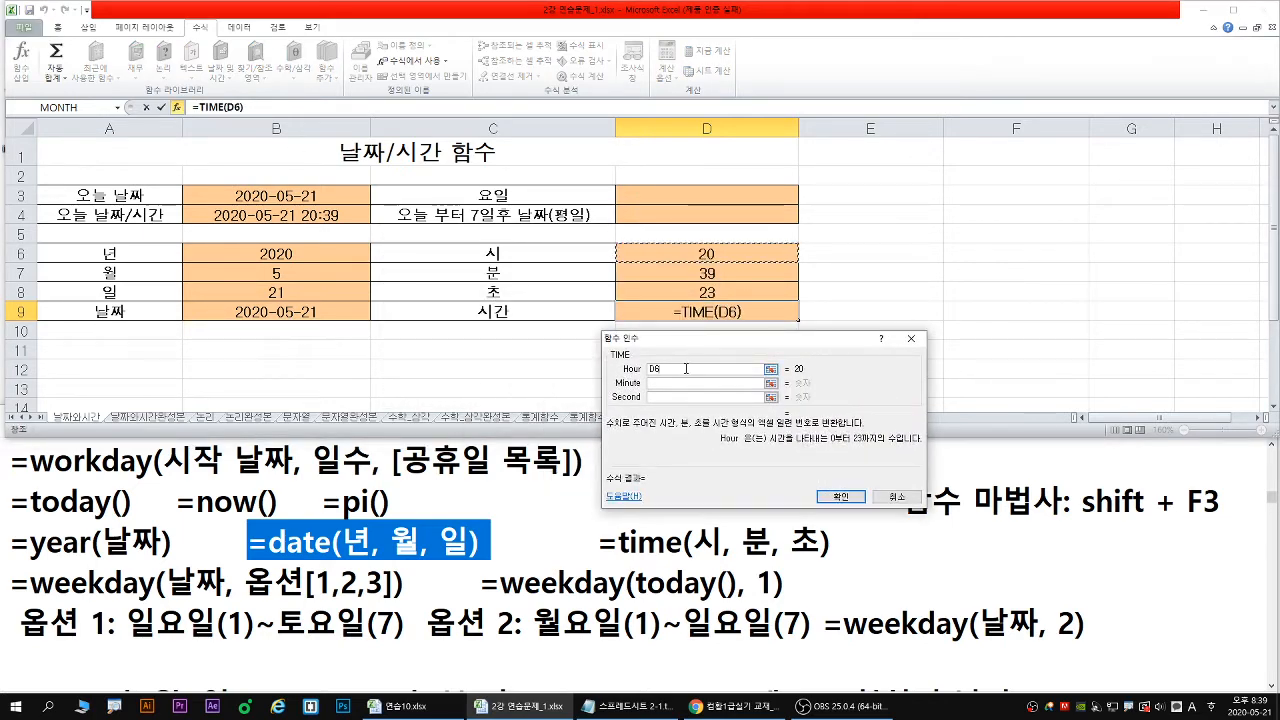
Complete the TIME function in cell D9 with D7 as the minute and D8 as the second
key(Tab)
click(698, 273)
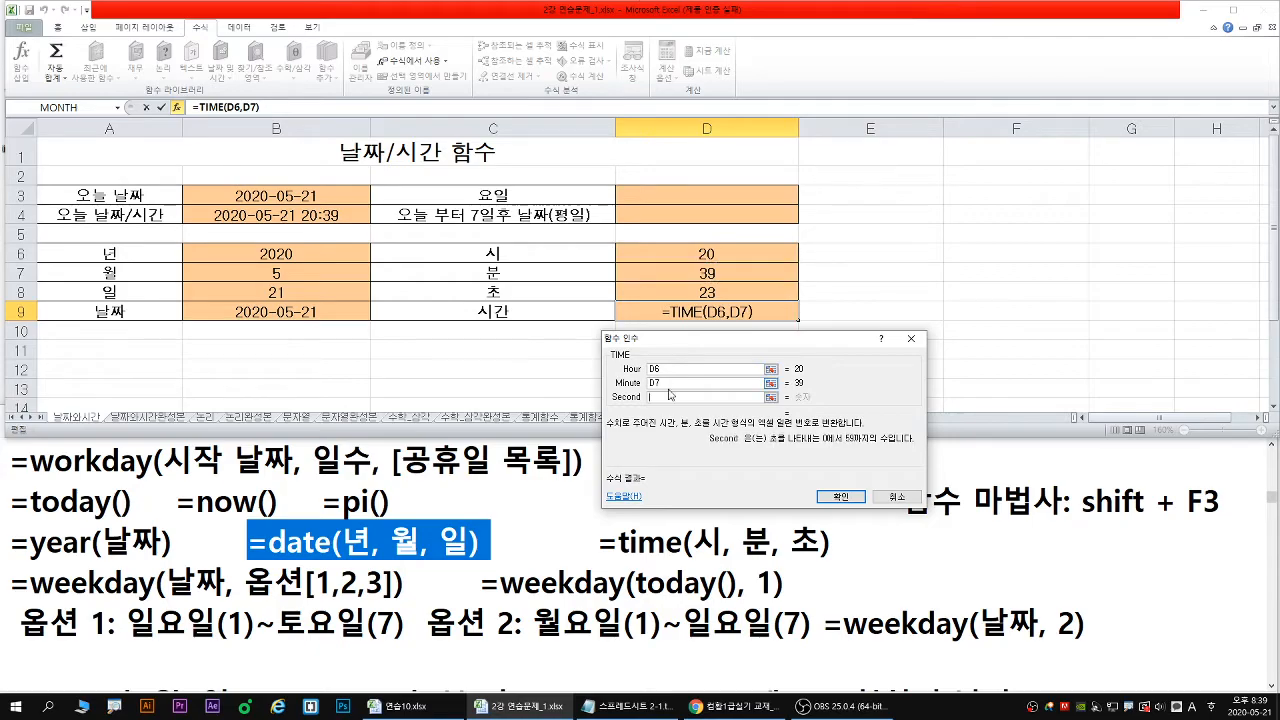
key(Tab)
click(708, 292)
key(ctrl+1)
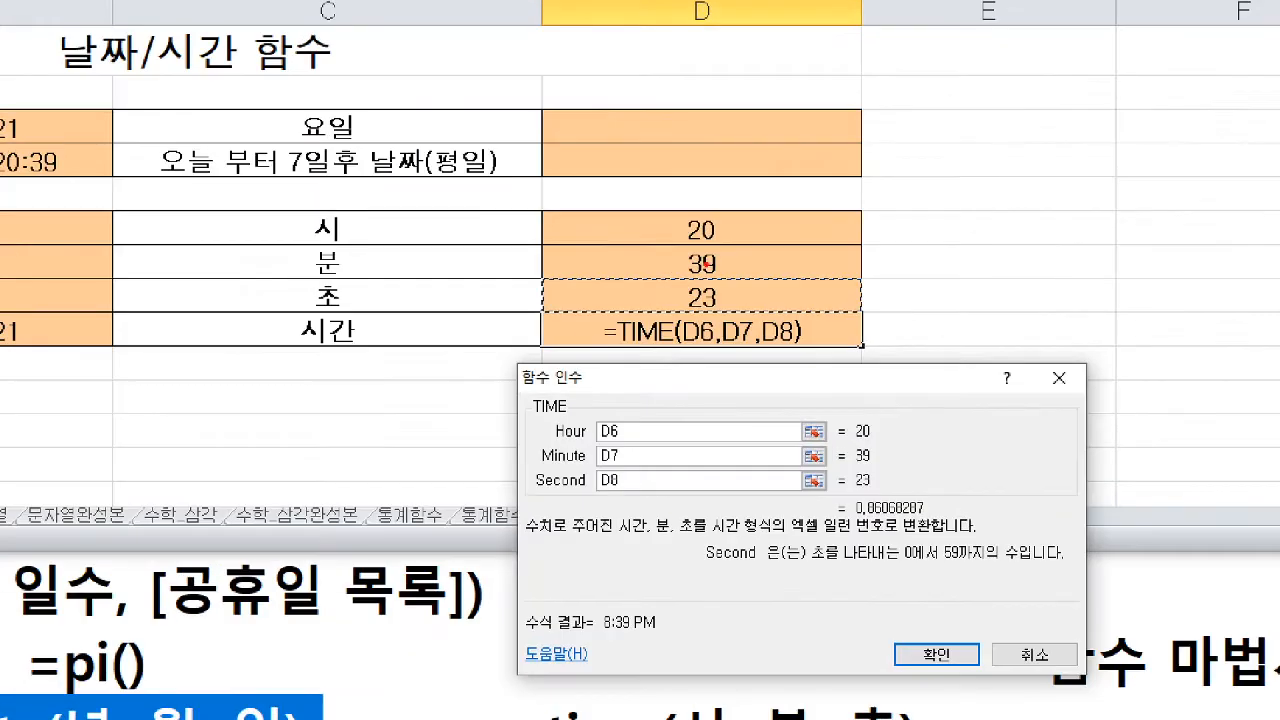
mouse_move(690, 230)
mouse_down()
mouse_move(676, 244)
mouse_move(670, 231)
mouse_move(660, 315)
mouse_up()
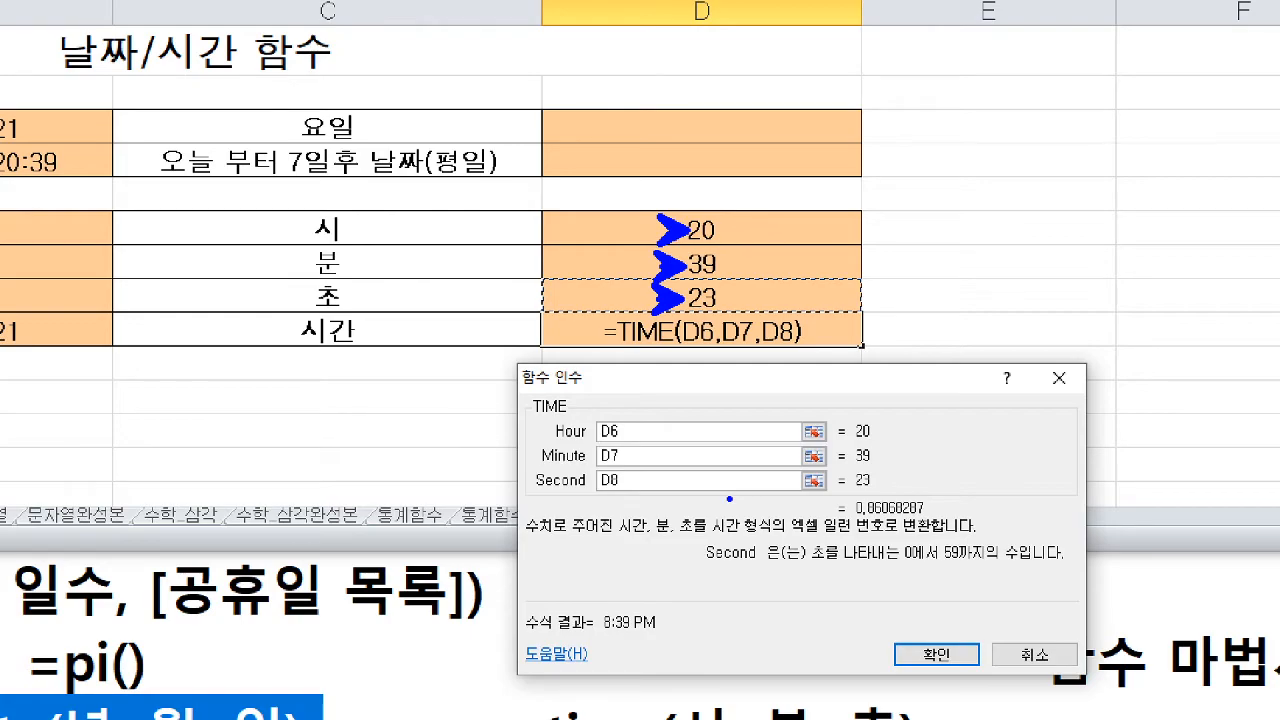
key(Escape)
key(Return)
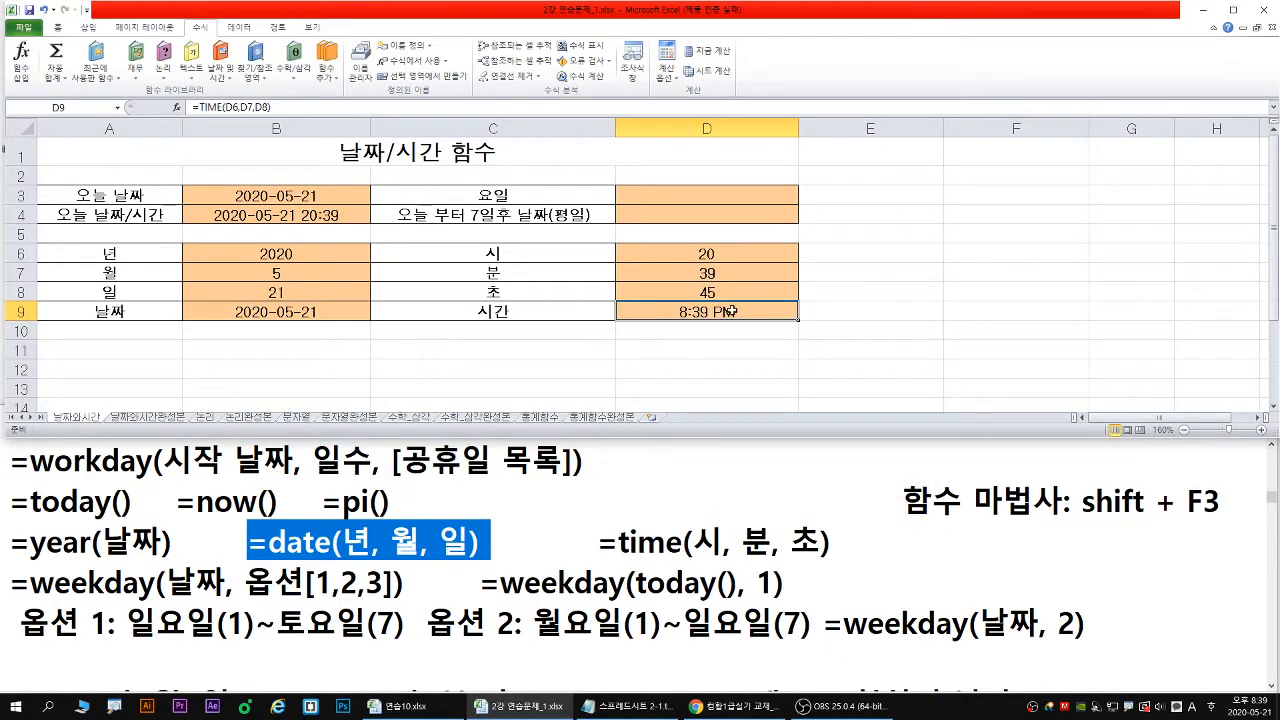
Check the TIME formula in D9, then underline the WEEKDAY syntax, its arguments and the option 1 numbering in the Notepad notes
double_click(720, 313)
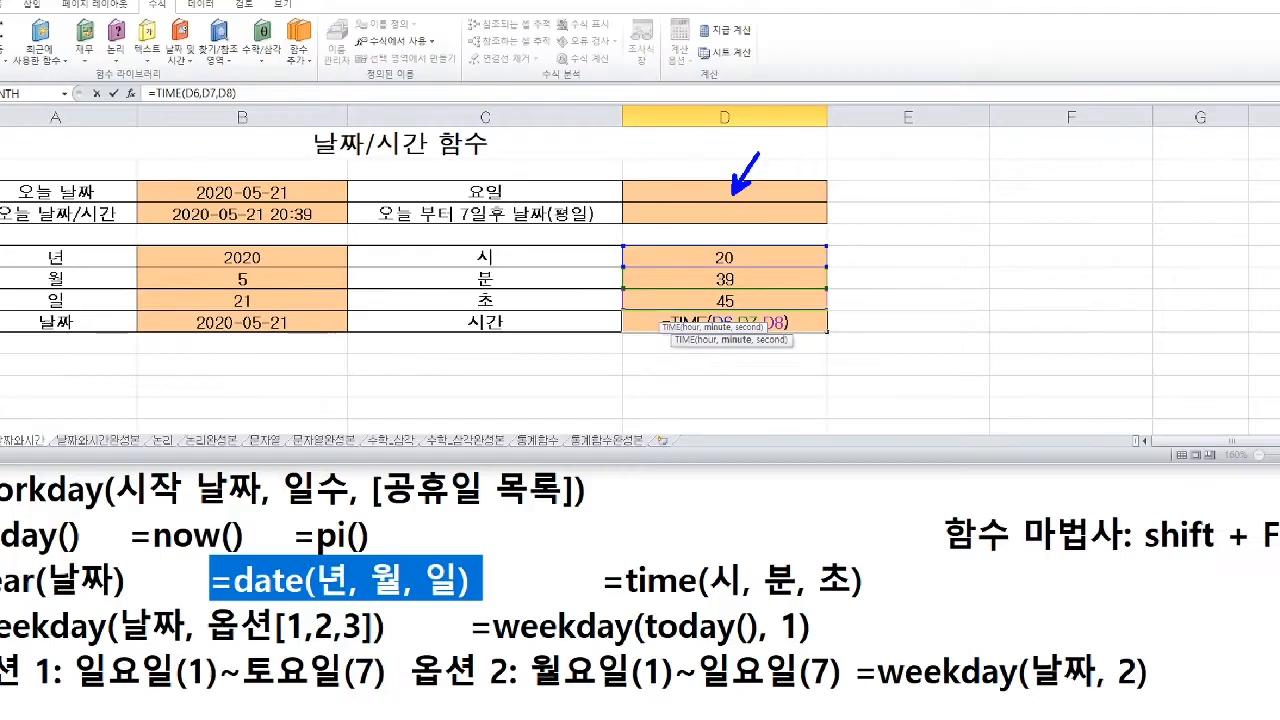
click(810, 174)
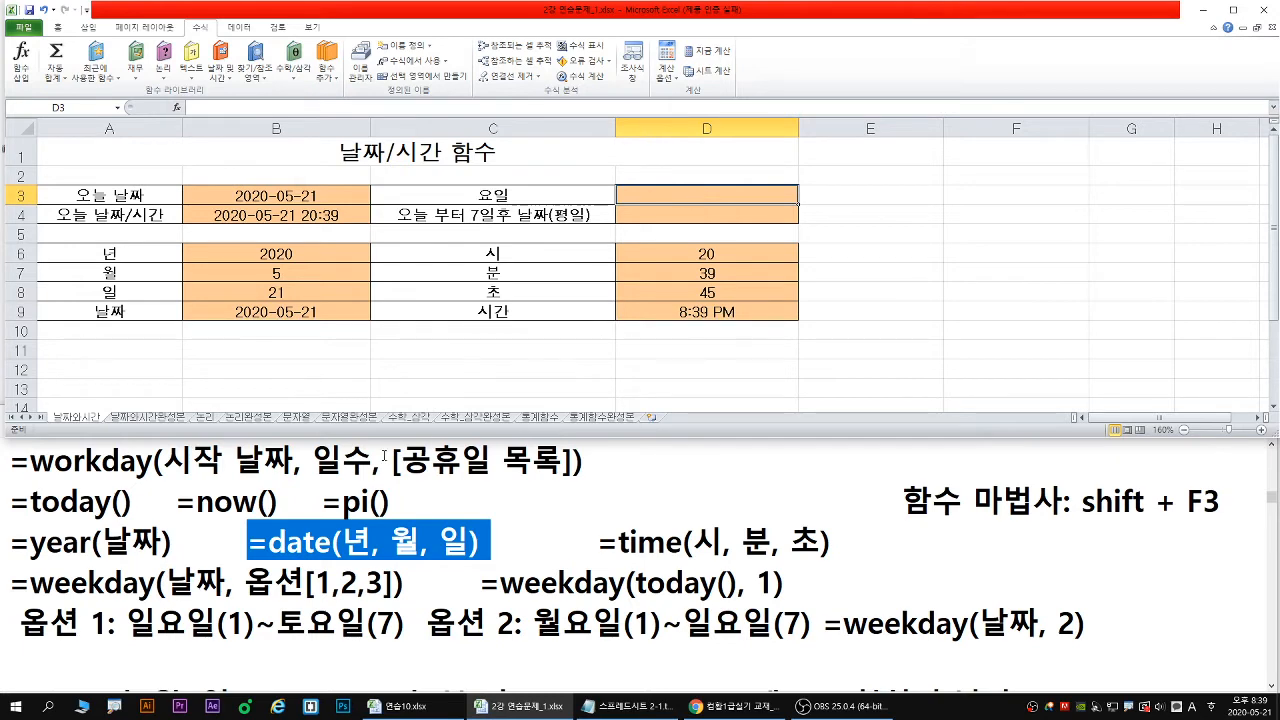
click(459, 473)
scroll(543, 580, down, 1)
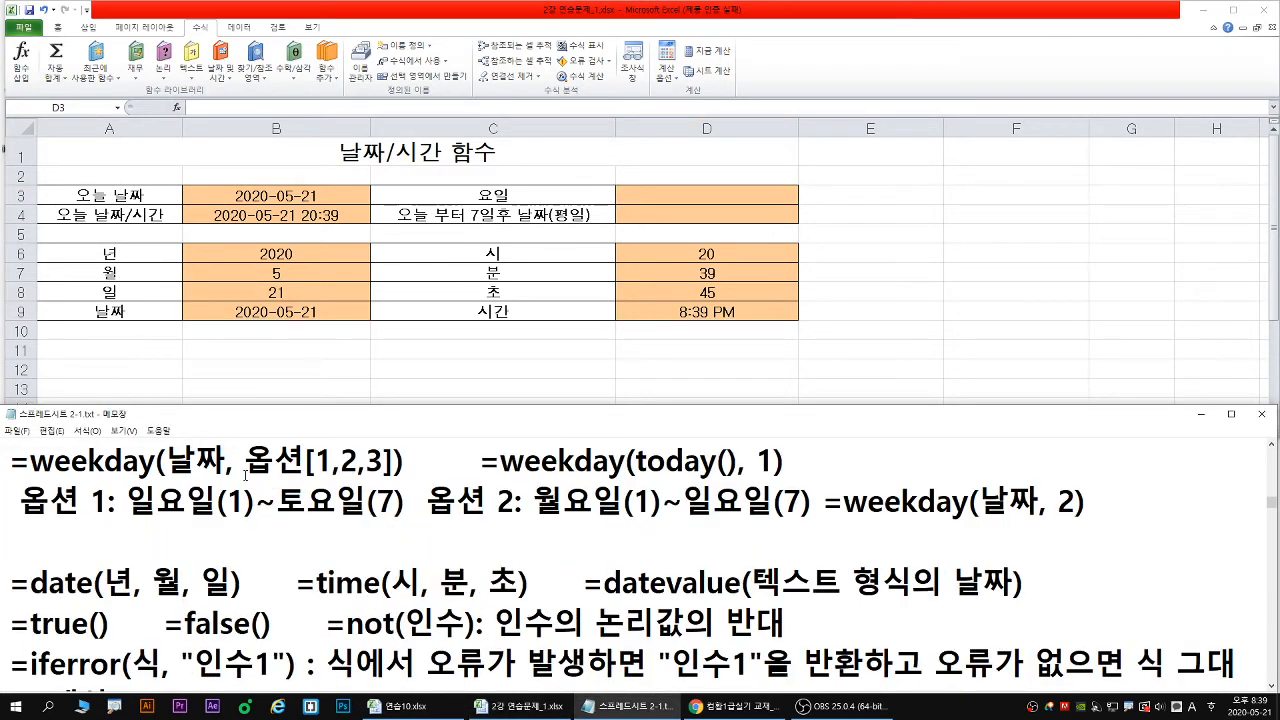
drag(6, 484, 448, 484)
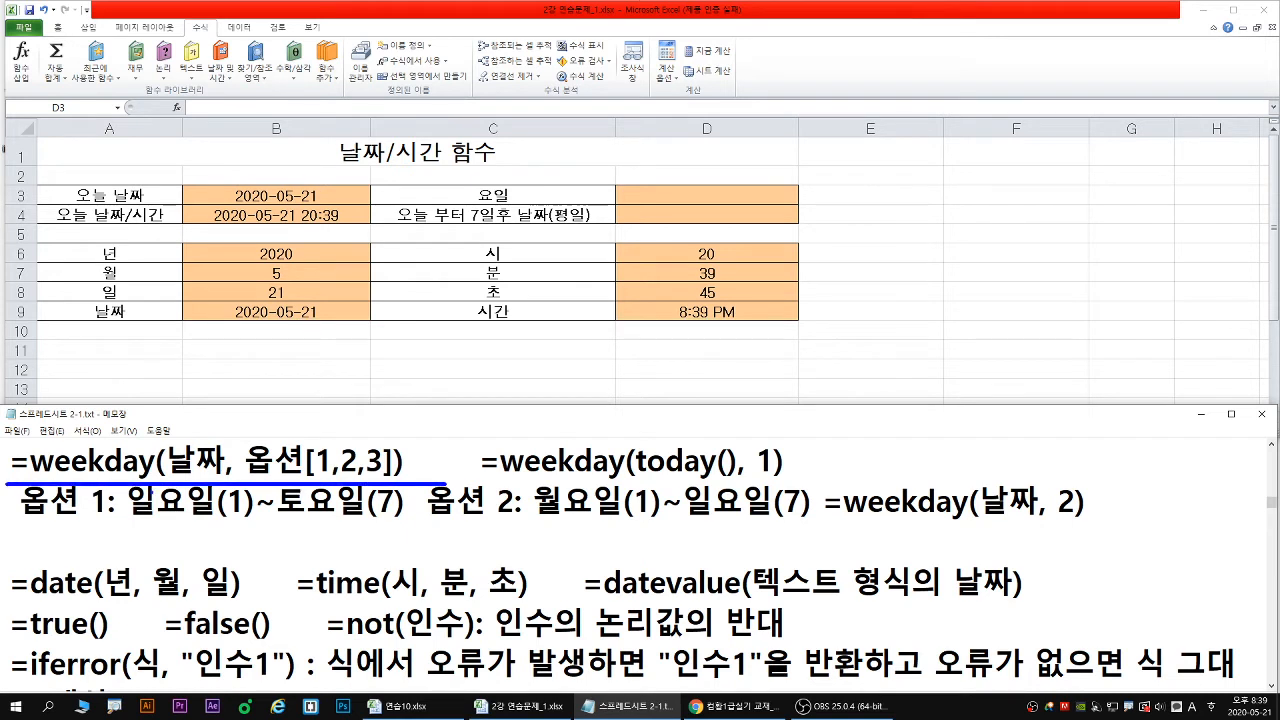
drag(174, 480, 204, 480)
drag(249, 480, 386, 480)
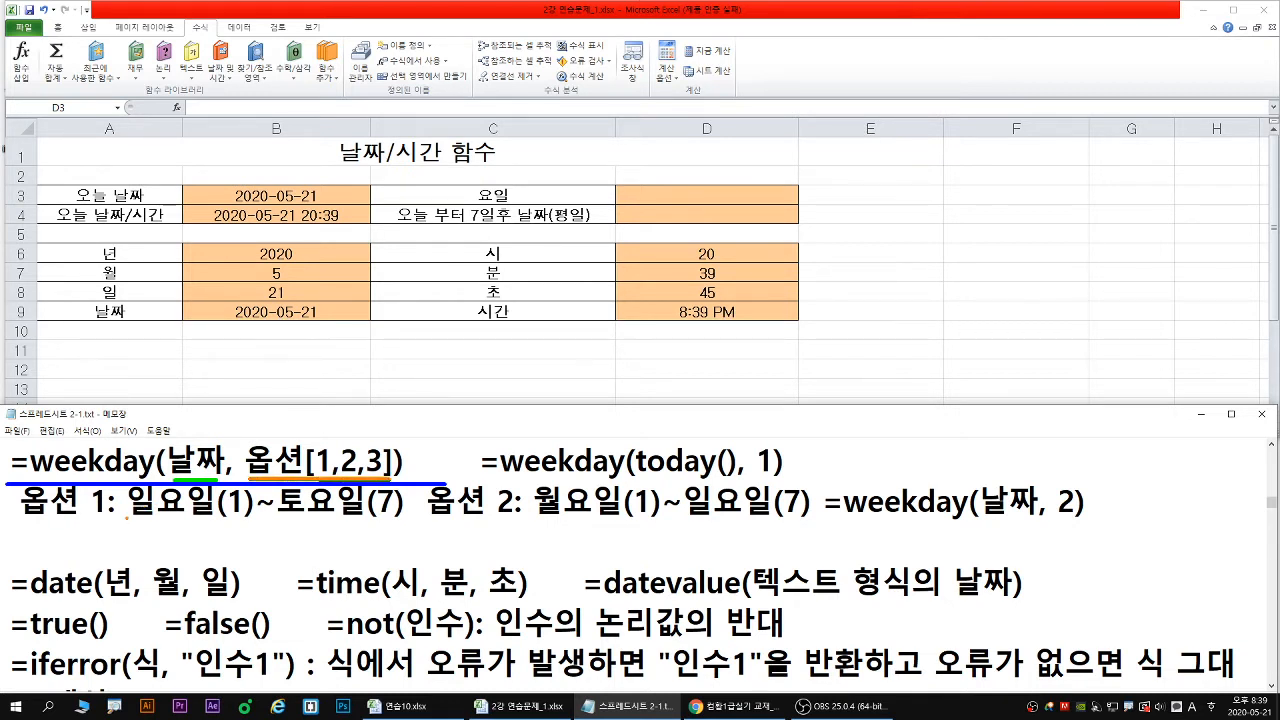
drag(132, 520, 406, 519)
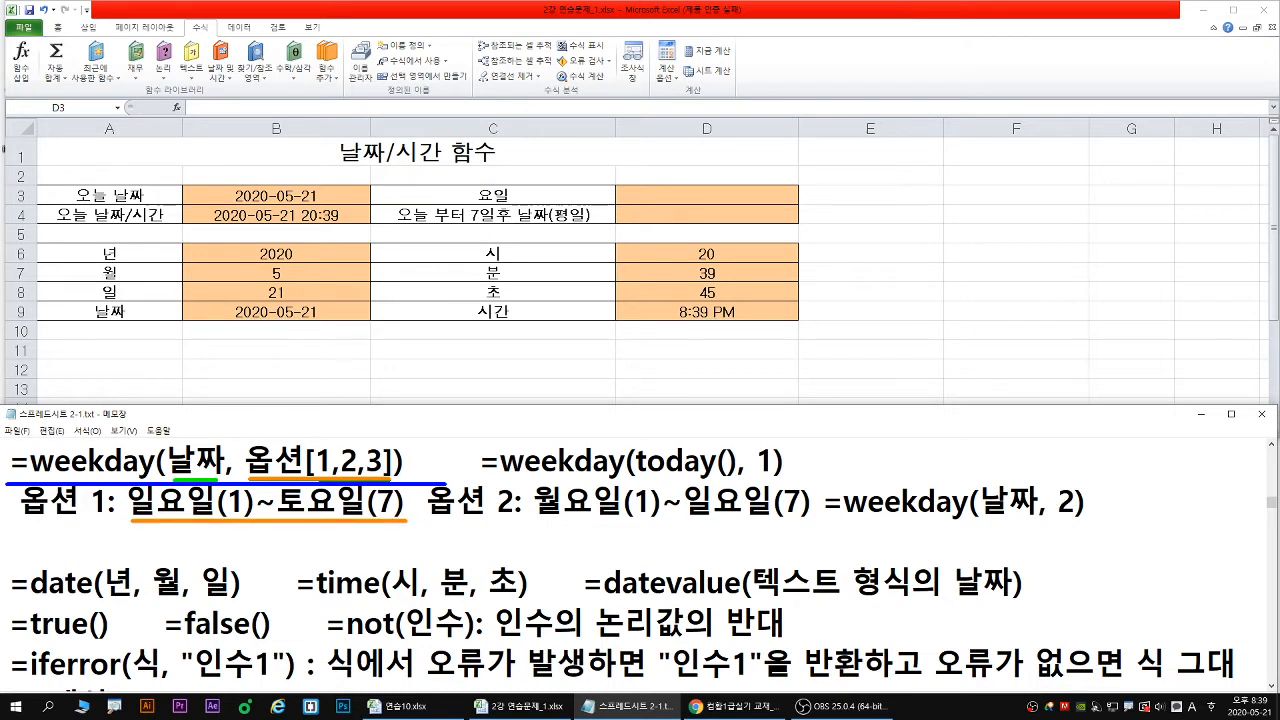
key(Escape)
Insert a WEEKDAY function in cell D3 and set its Serial_number argument to B3
click(757, 202)
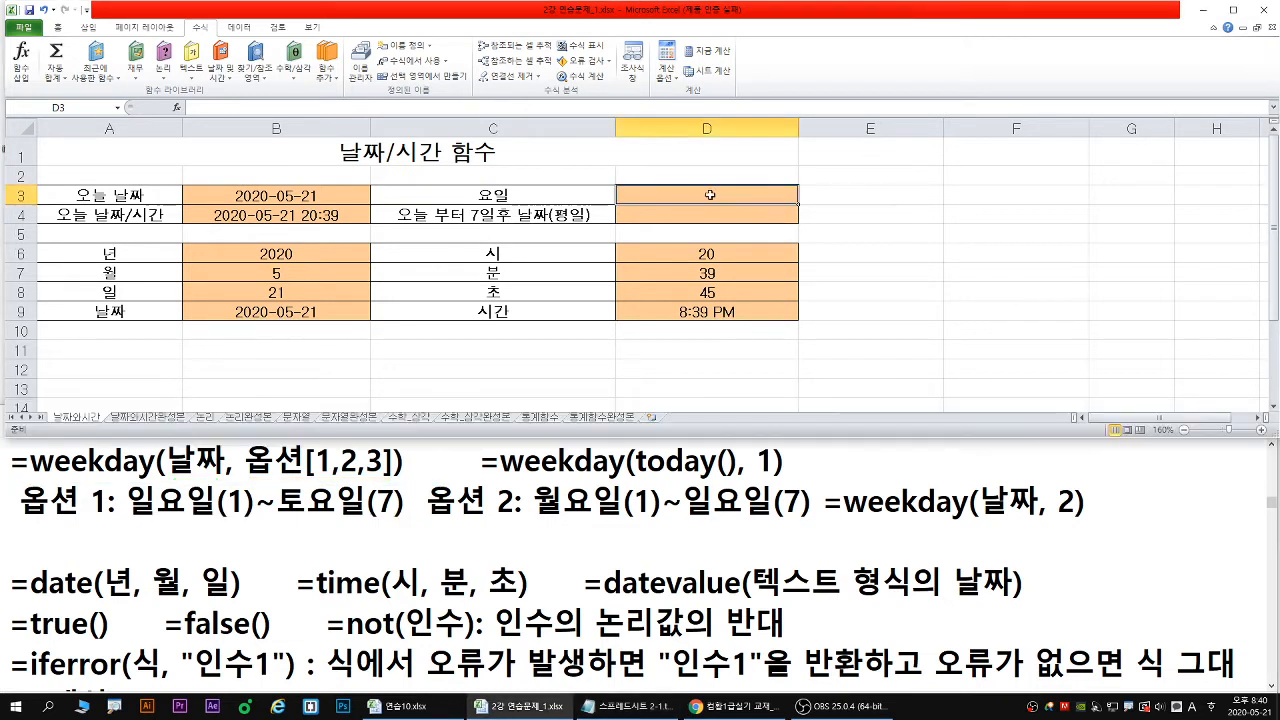
text(=)
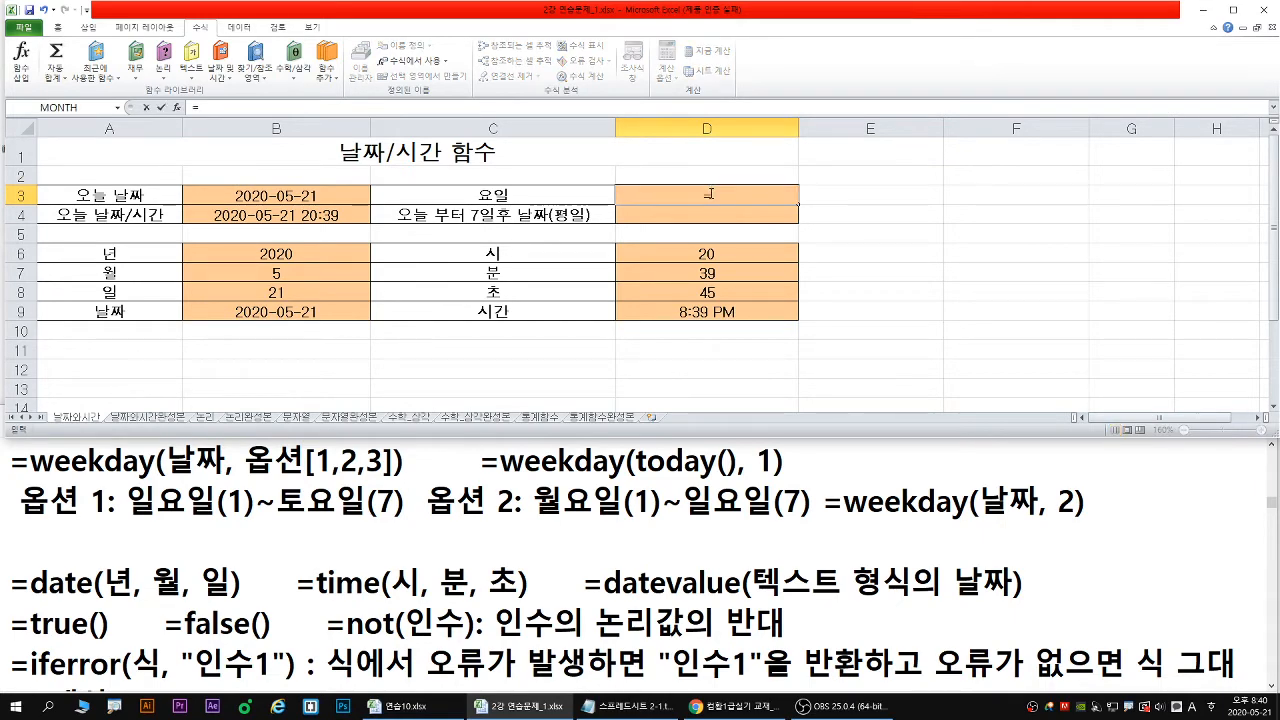
text(wee)
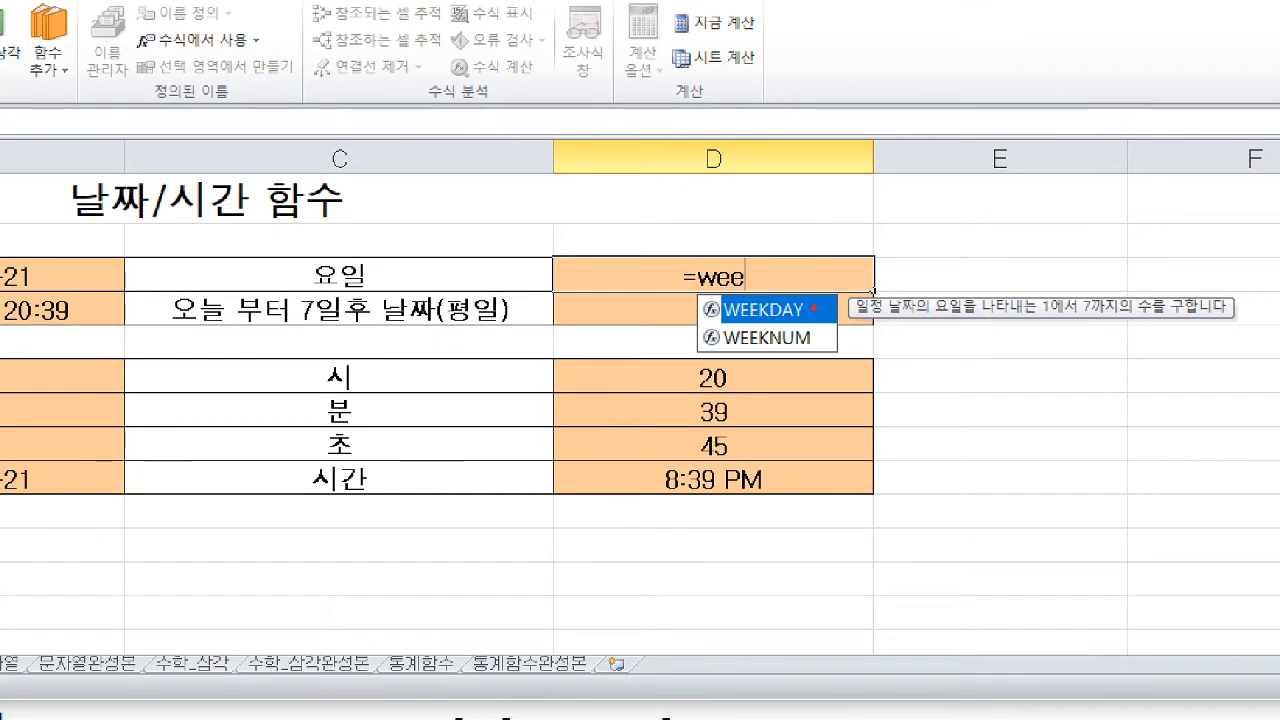
drag(764, 324, 797, 346)
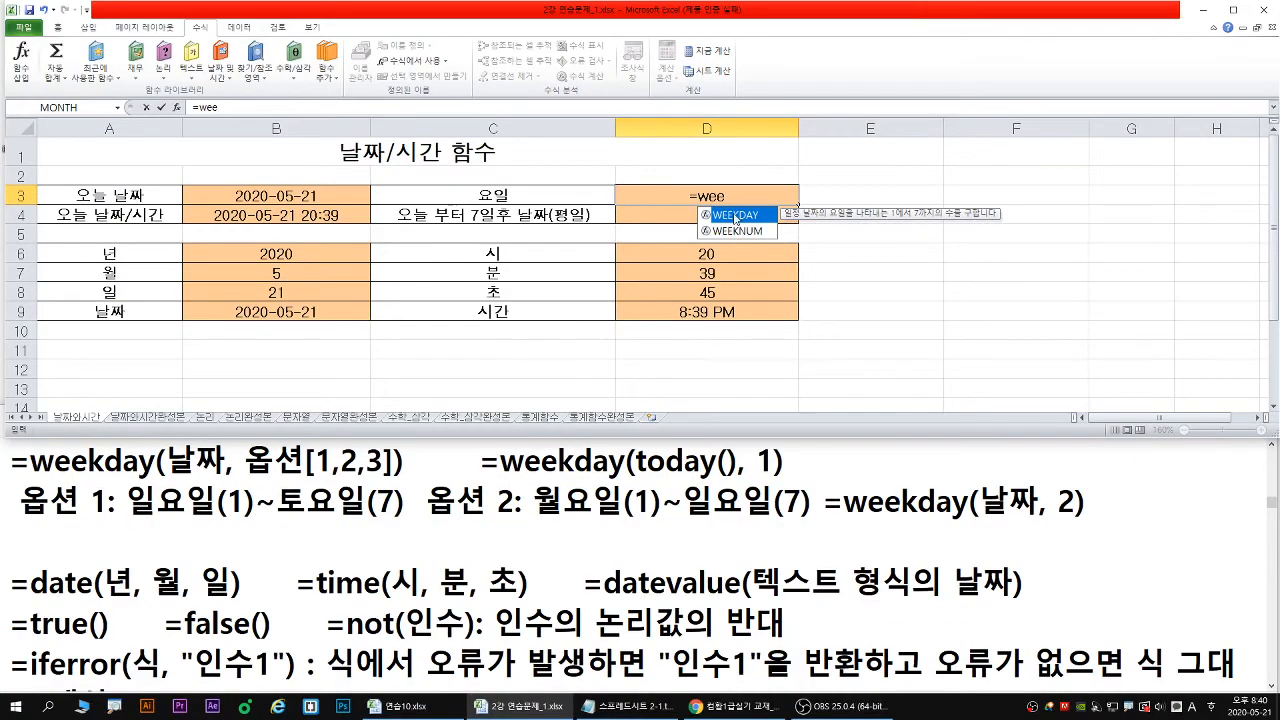
double_click(764, 314)
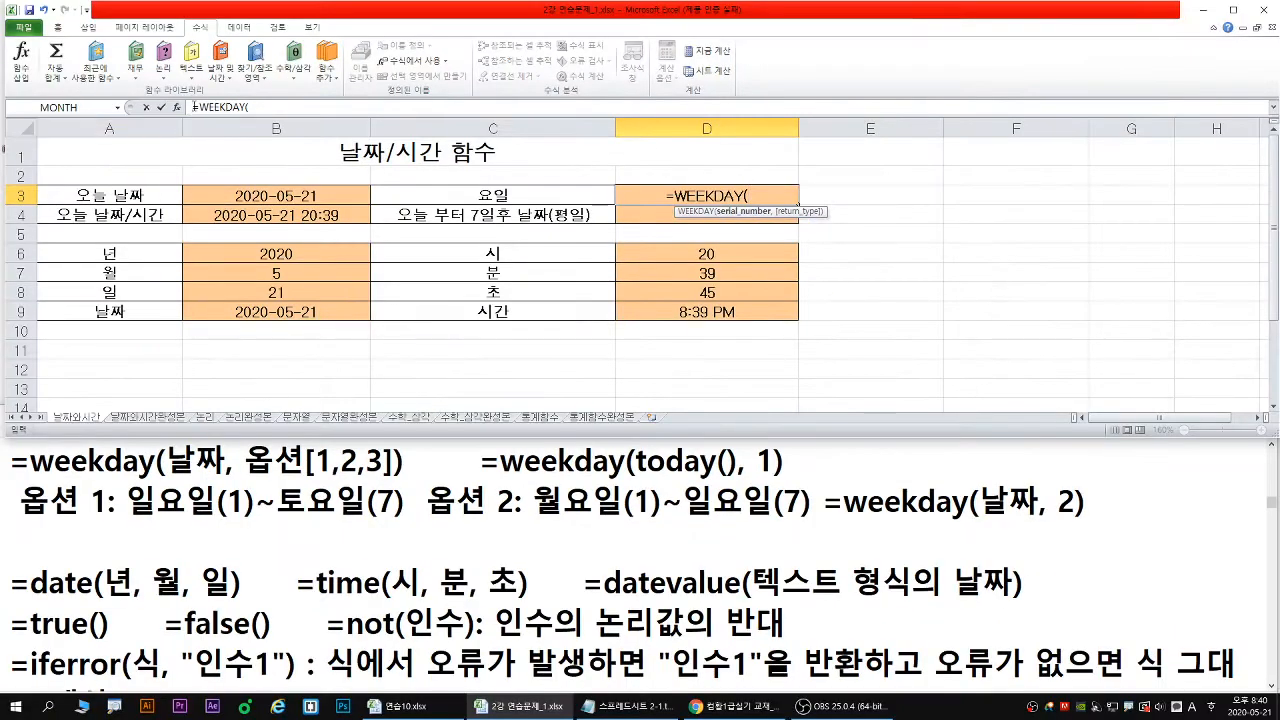
click(177, 107)
drag(767, 340, 745, 255)
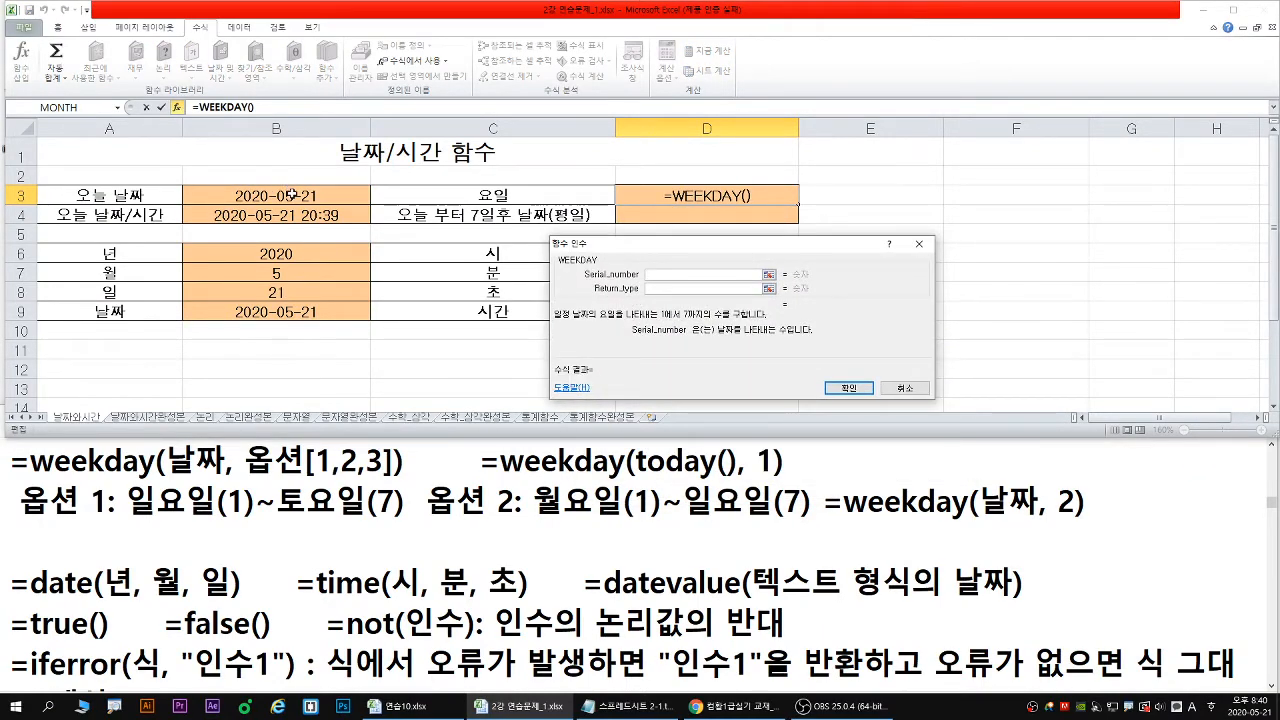
click(290, 195)
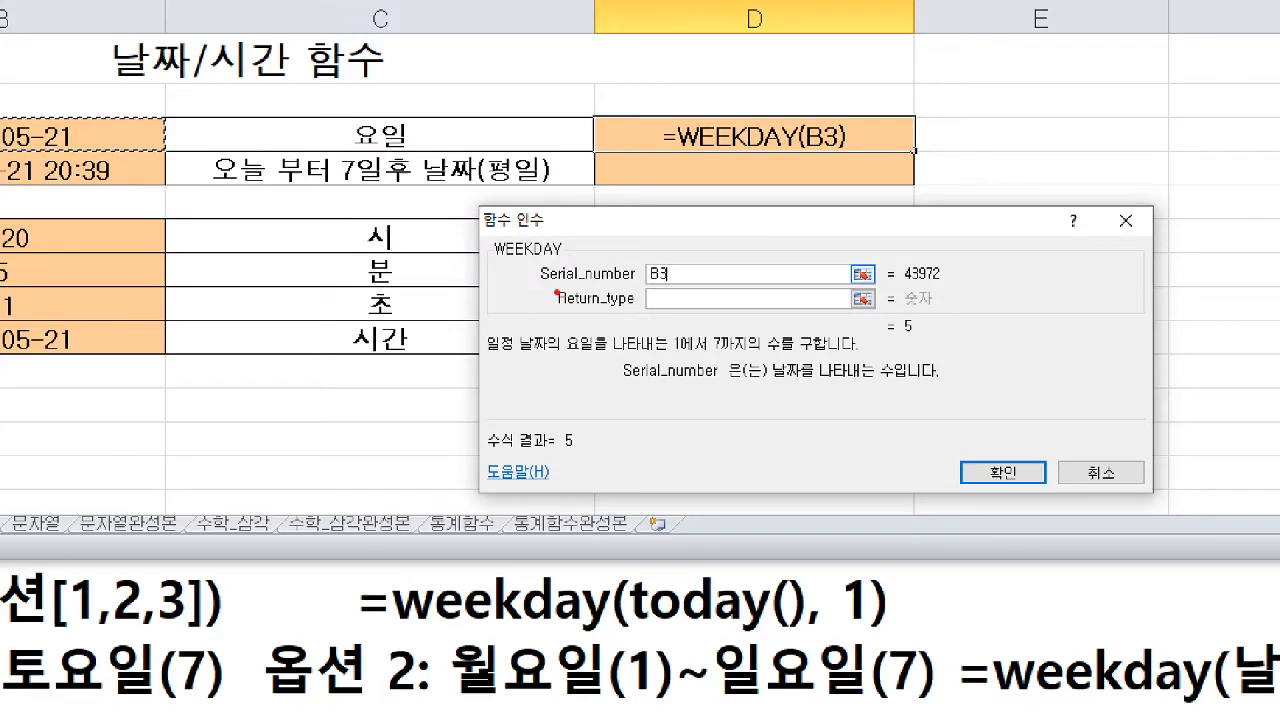
Underline the Serial_number argument and its description on screen and circle the previewed function result
drag(541, 285, 703, 285)
drag(778, 382, 896, 382)
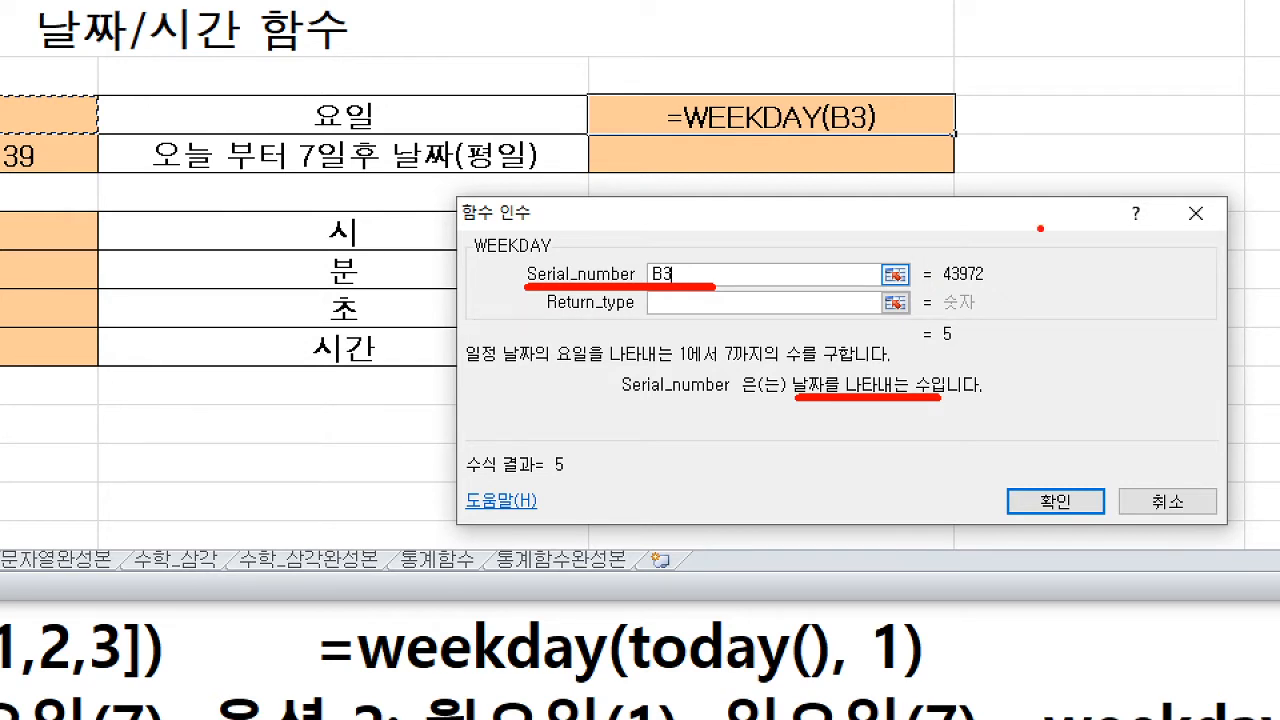
mouse_move(944, 347)
mouse_down()
mouse_move(962, 349)
mouse_move(926, 318)
mouse_move(966, 350)
mouse_up()
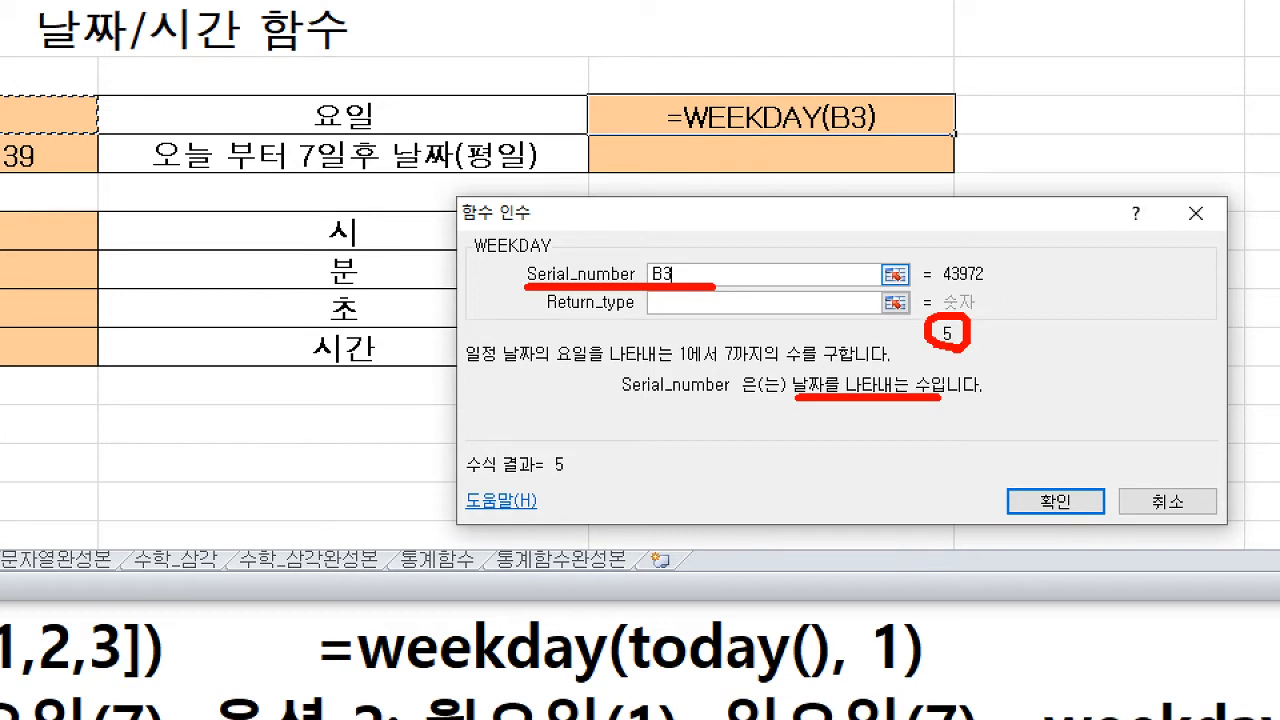
Mark the Return_type field and its Sunday-to-Saturday description on screen, and set Return_type to 2
key(b)
drag(657, 303, 630, 332)
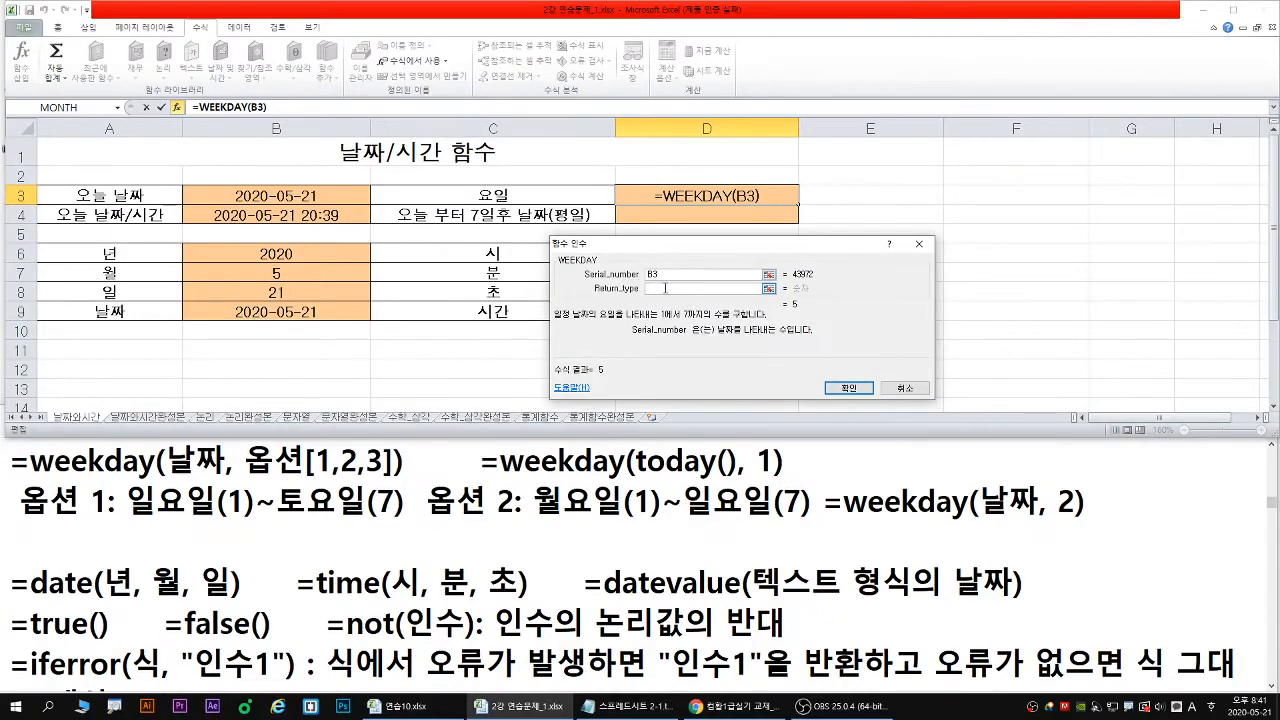
click(689, 300)
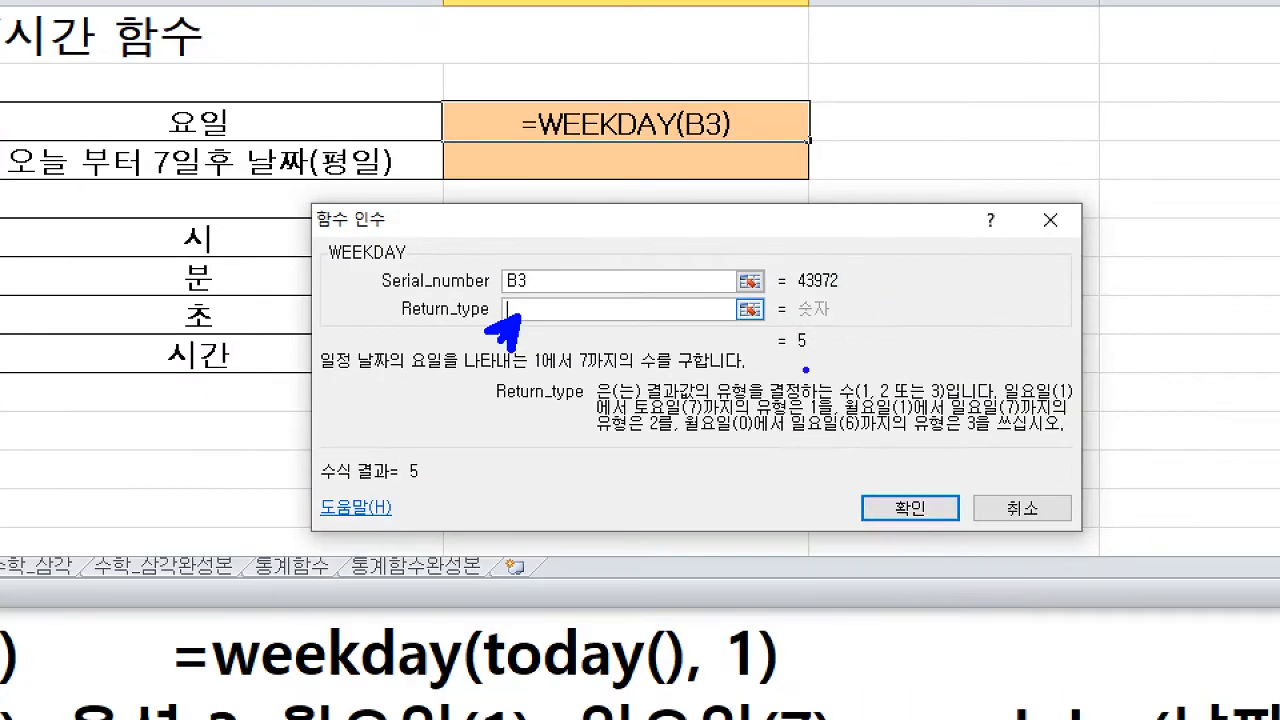
drag(1003, 405, 1073, 405)
drag(600, 418, 785, 418)
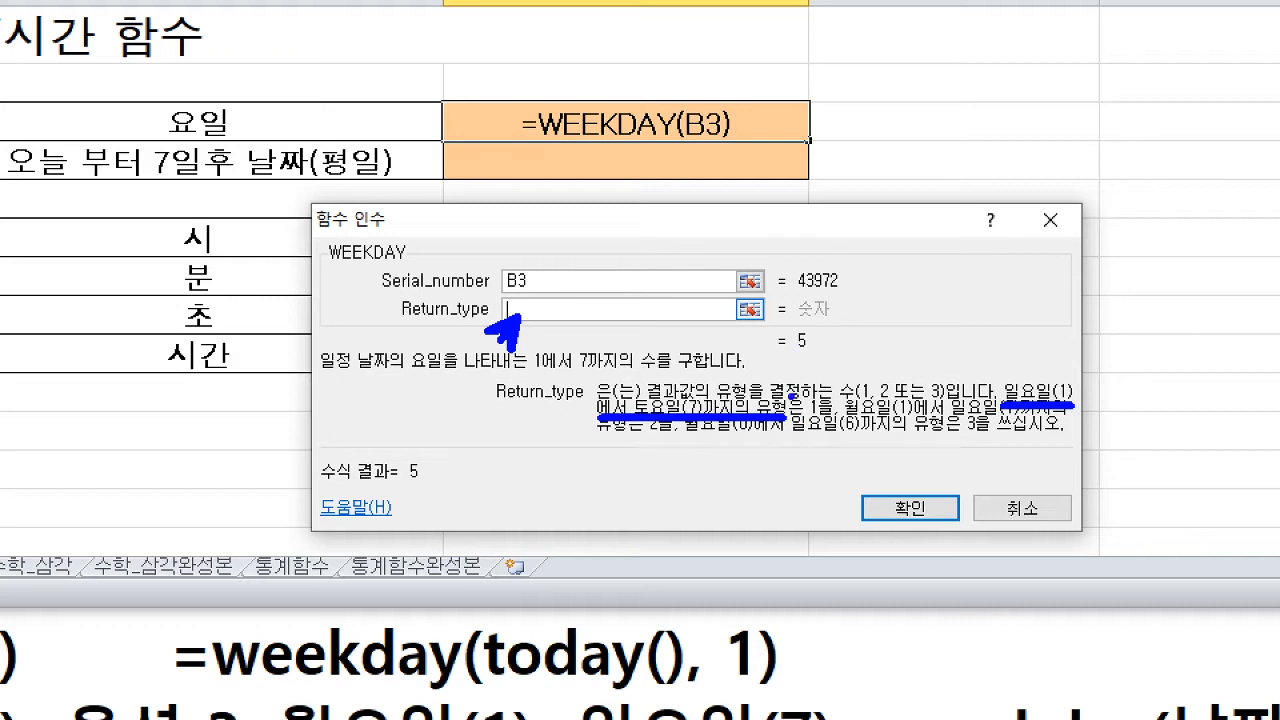
drag(787, 415, 830, 416)
mouse_move(518, 316)
mouse_down()
mouse_move(525, 305)
mouse_move(535, 326)
mouse_move(549, 323)
mouse_up()
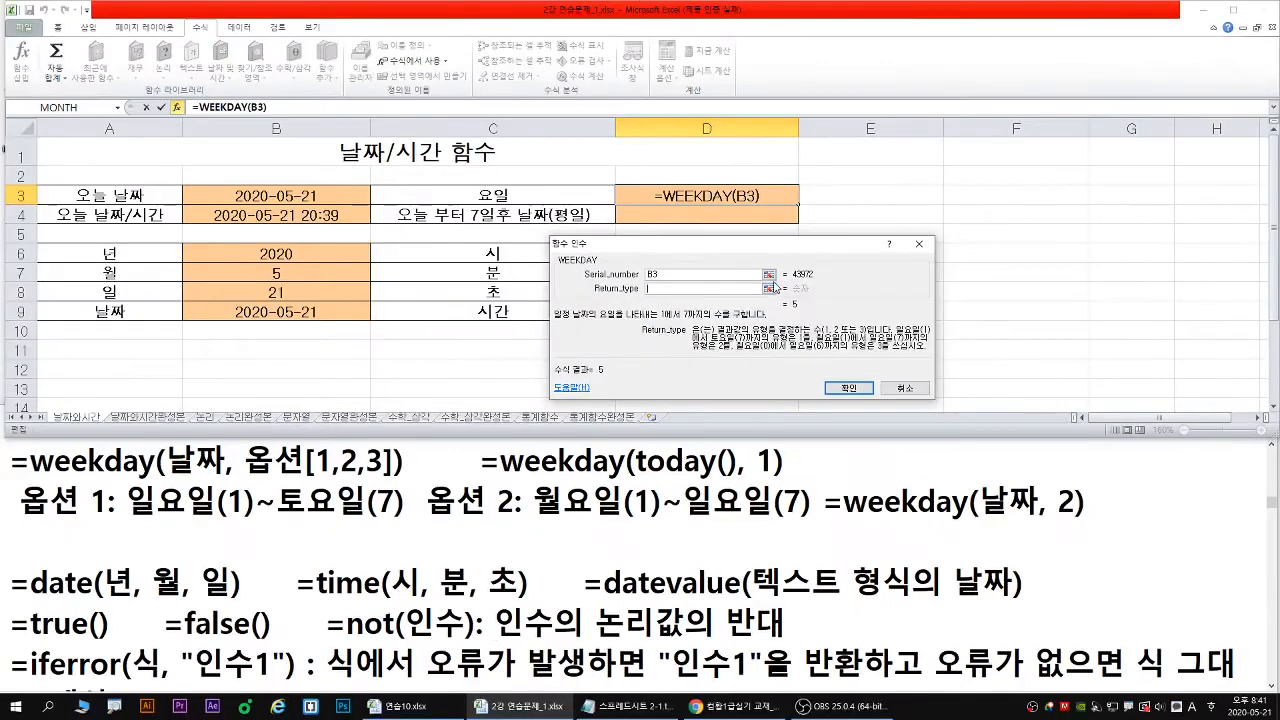
text(2)
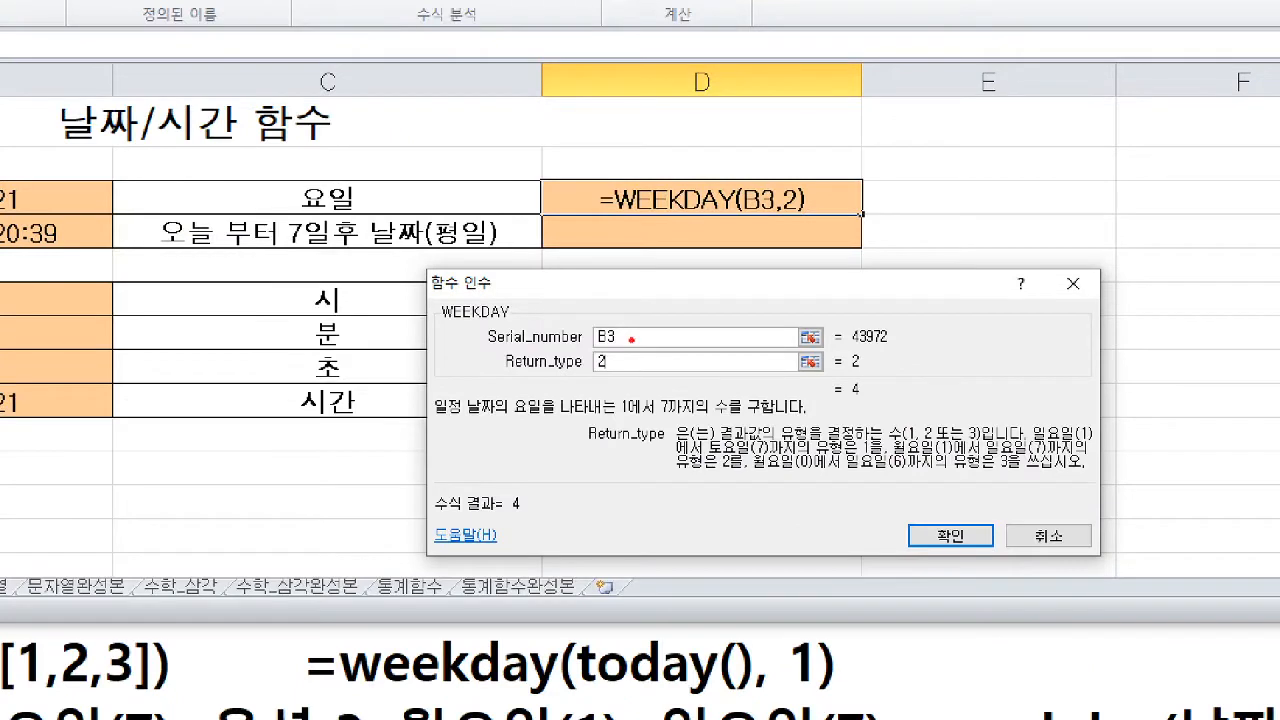
Underline return type 2 and its Monday-to-Sunday description on screen, and write the numbers 1 to 7 above cell D3
drag(591, 377, 617, 378)
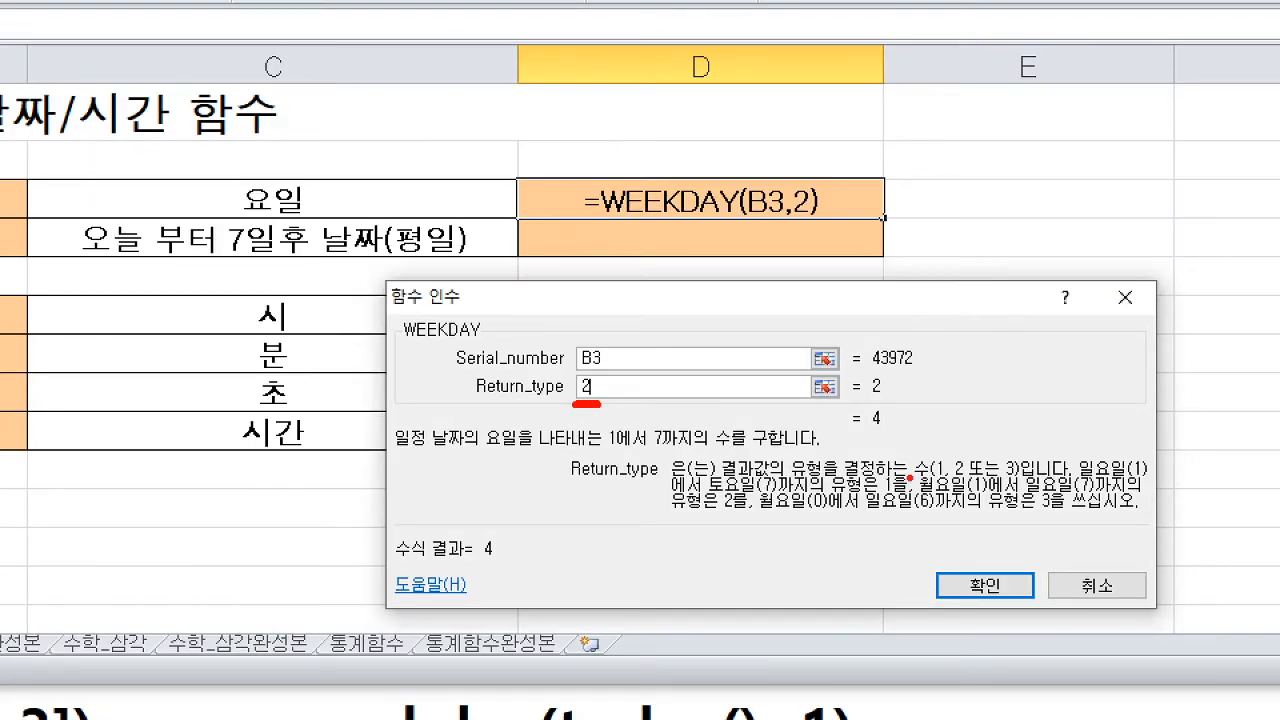
drag(916, 493, 1155, 497)
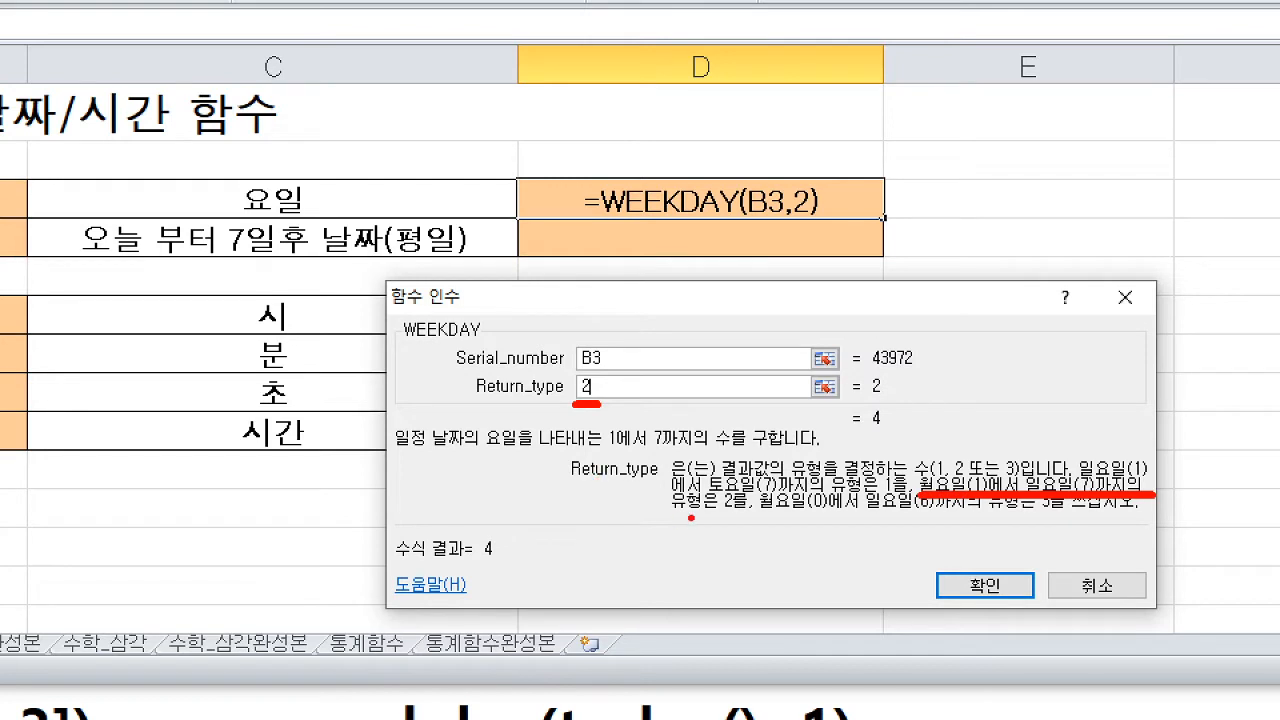
drag(670, 512, 743, 513)
drag(598, 124, 570, 150)
mouse_move(650, 130)
mouse_down()
mouse_move(648, 148)
mouse_move(758, 140)
mouse_move(744, 157)
mouse_up()
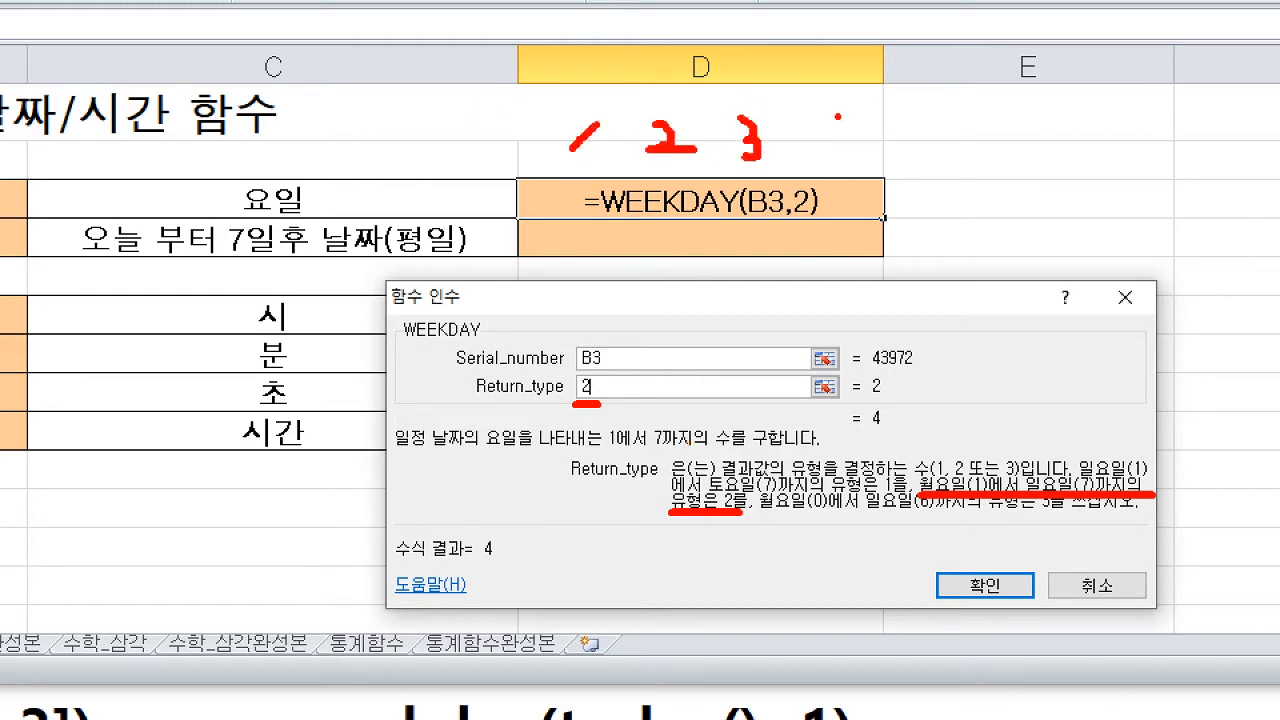
mouse_move(812, 110)
mouse_down()
mouse_move(847, 146)
mouse_move(824, 153)
mouse_up()
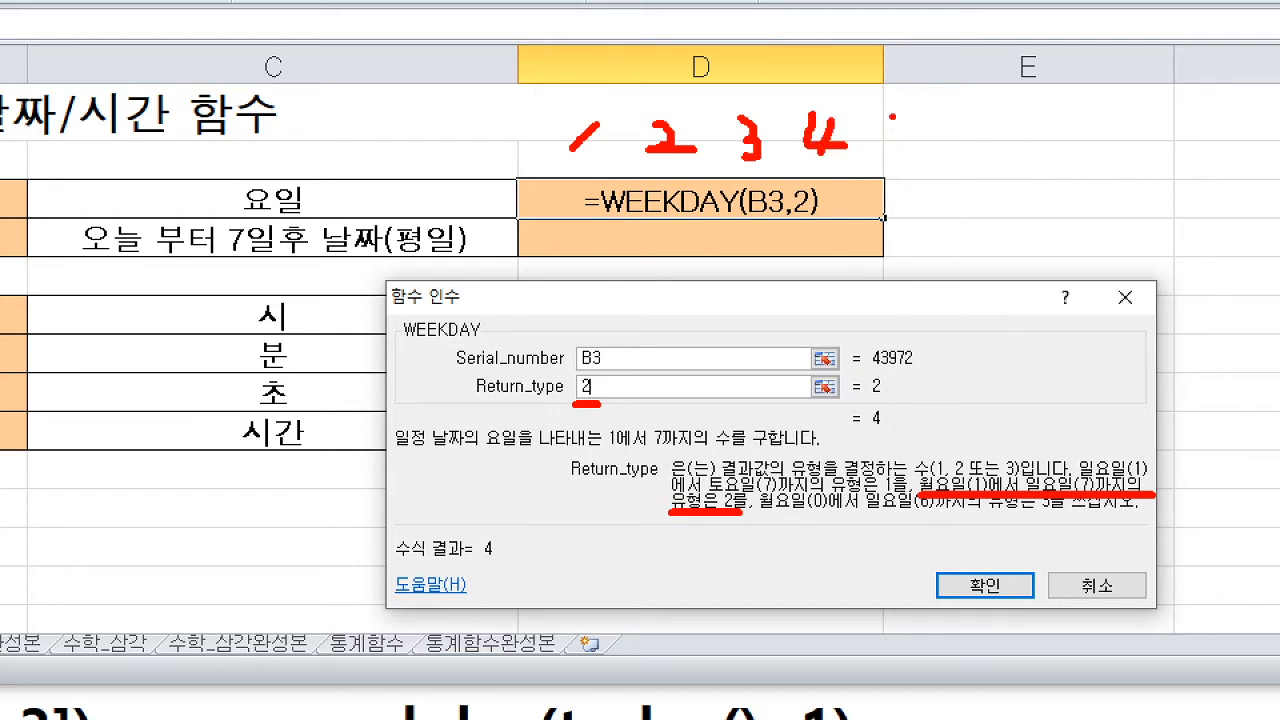
mouse_move(888, 114)
mouse_down()
mouse_move(872, 158)
mouse_move(930, 126)
mouse_move(960, 170)
mouse_up()
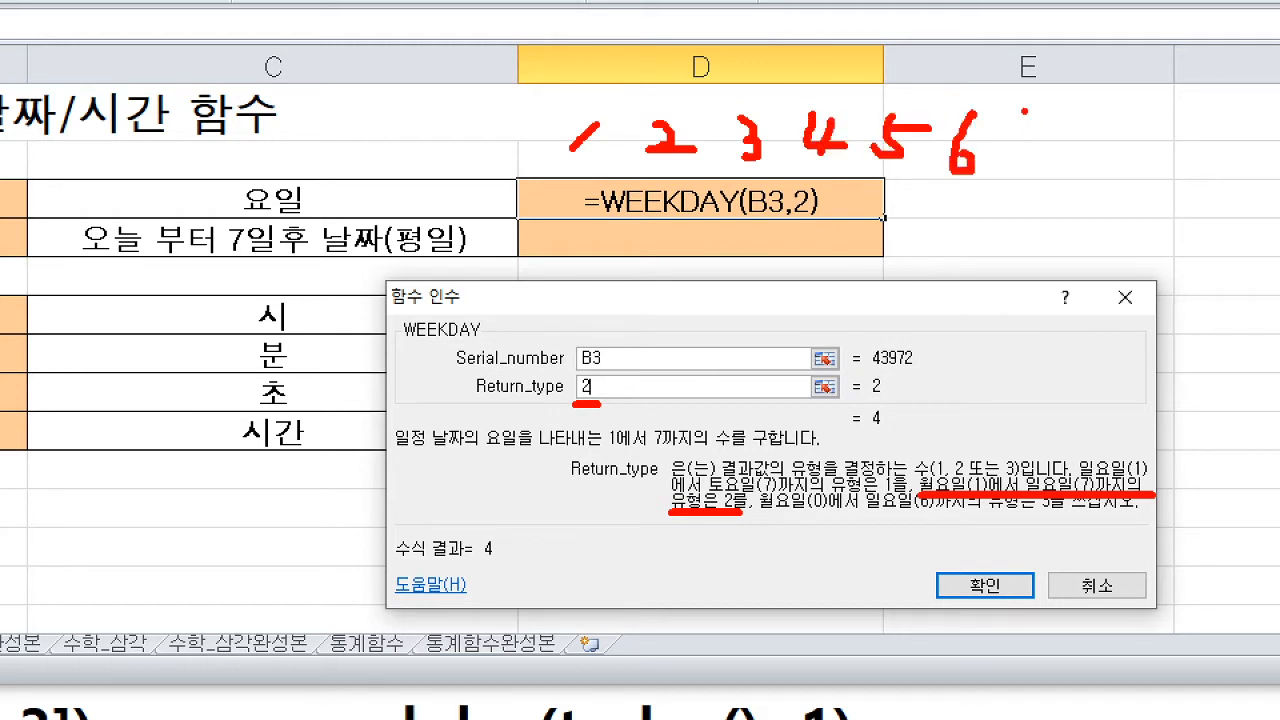
mouse_move(1013, 136)
mouse_down()
mouse_move(1046, 118)
mouse_move(1026, 170)
mouse_up()
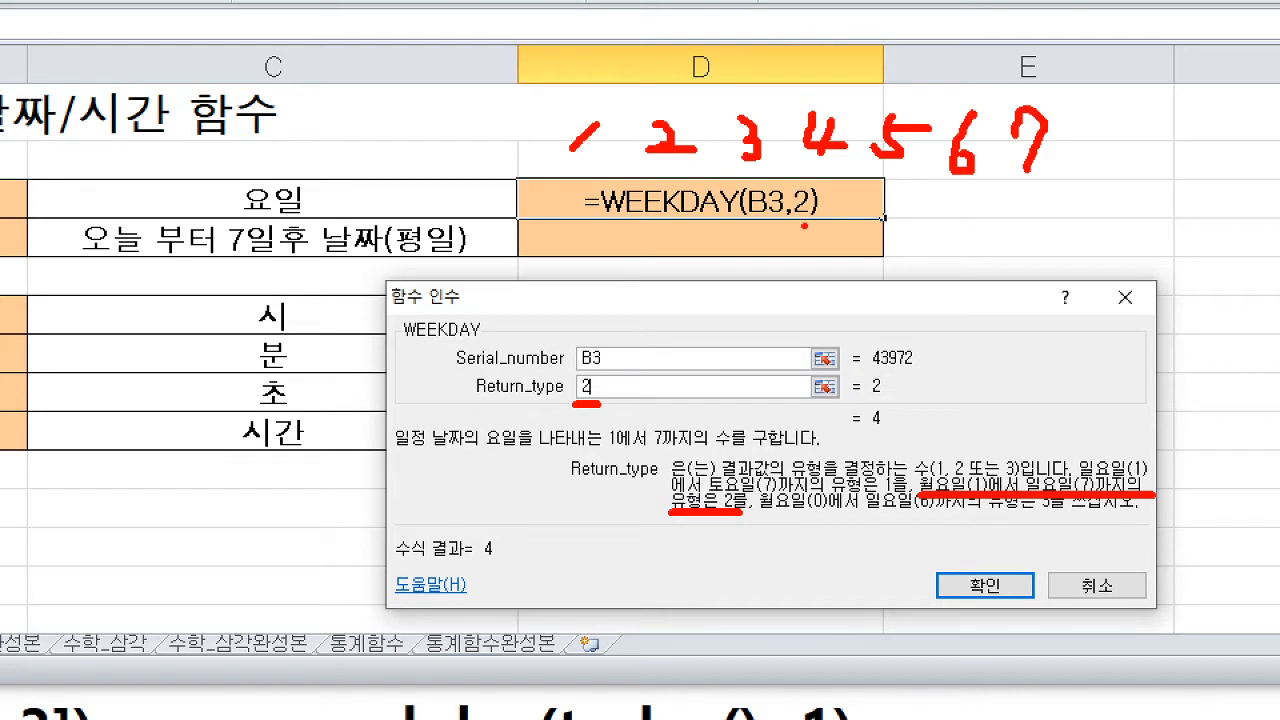
Underline the WEEKDAY formula in D3 and label the handwritten 1, 6 and 7 as 月, 土 and 日
key(g)
drag(809, 221, 795, 221)
drag(588, 226, 824, 227)
key(b)
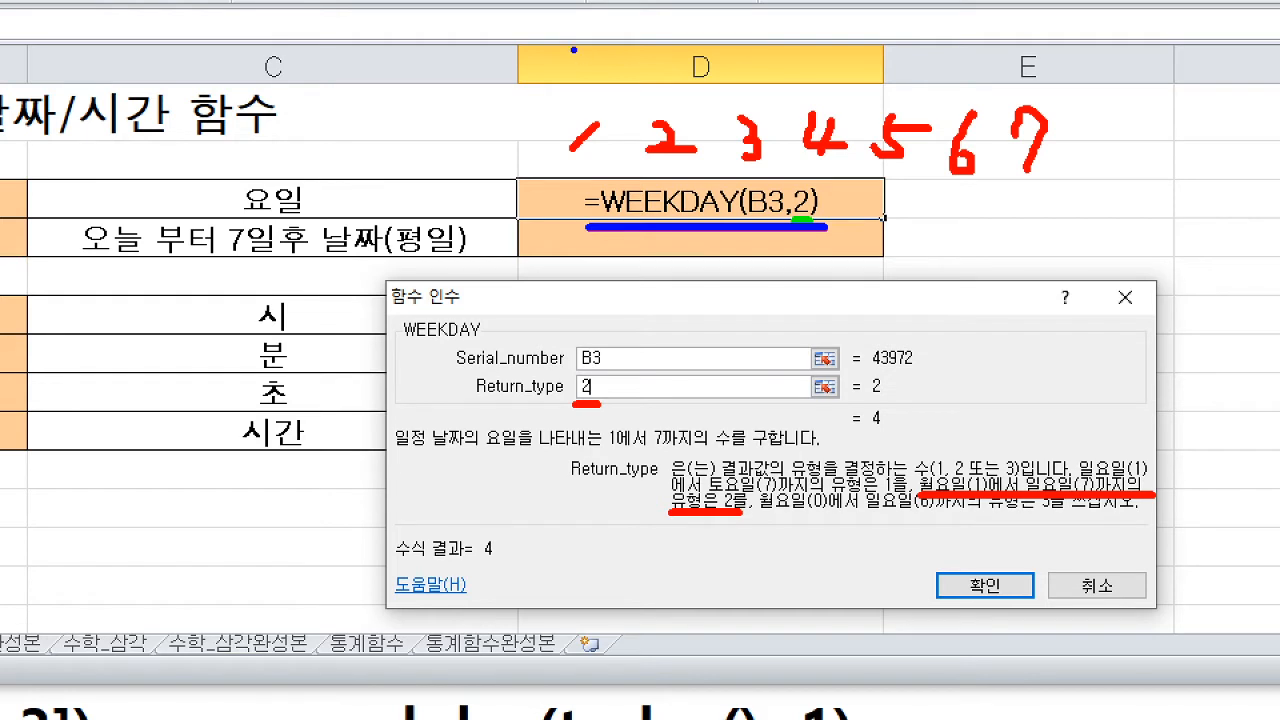
mouse_move(577, 50)
mouse_down()
mouse_move(569, 85)
mouse_move(599, 49)
mouse_move(593, 92)
mouse_move(592, 61)
mouse_move(593, 73)
mouse_up()
drag(946, 70, 972, 69)
drag(929, 95, 997, 99)
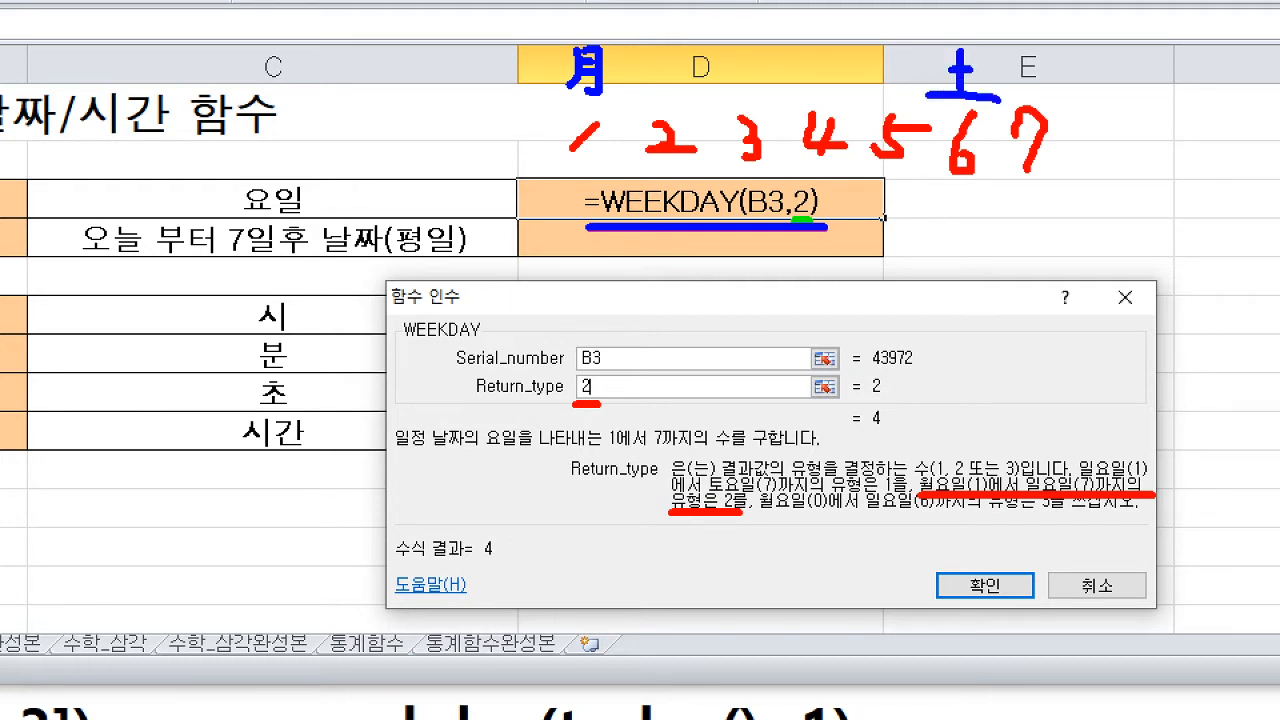
mouse_move(1027, 55)
mouse_down()
mouse_move(1027, 88)
mouse_move(1046, 55)
mouse_move(1046, 90)
mouse_up()
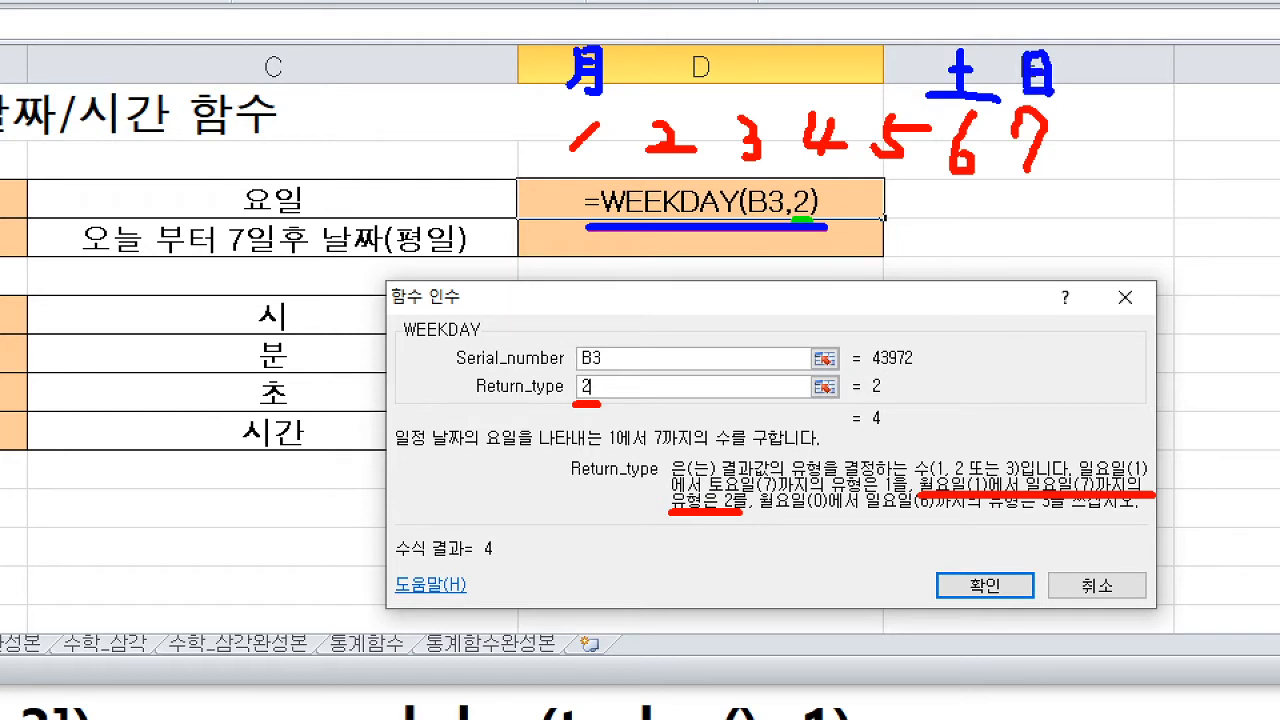
Underline the handwritten 6 and 7 in blue, and write an underlined >=6 after the WEEKDAY formula in D3 on screen
drag(952, 184, 1050, 180)
key(r)
drag(841, 182, 842, 238)
key(Escape)
key(b)
key(t)
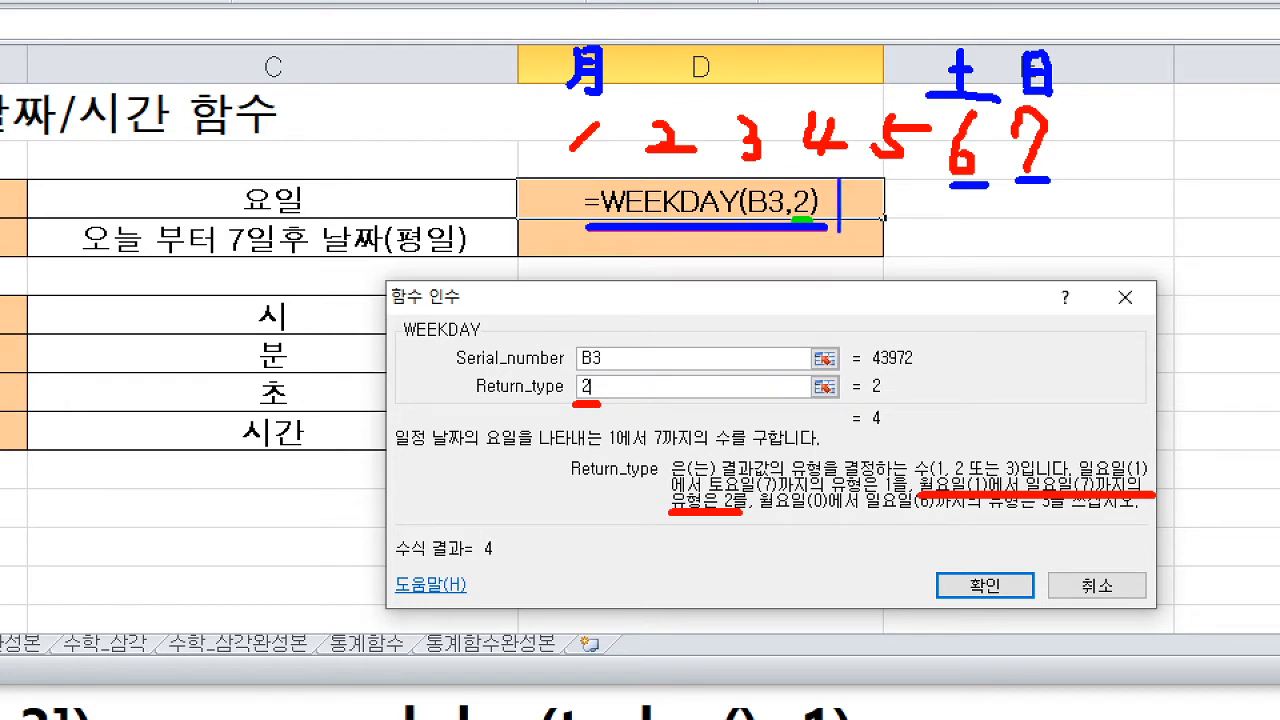
text(>=)
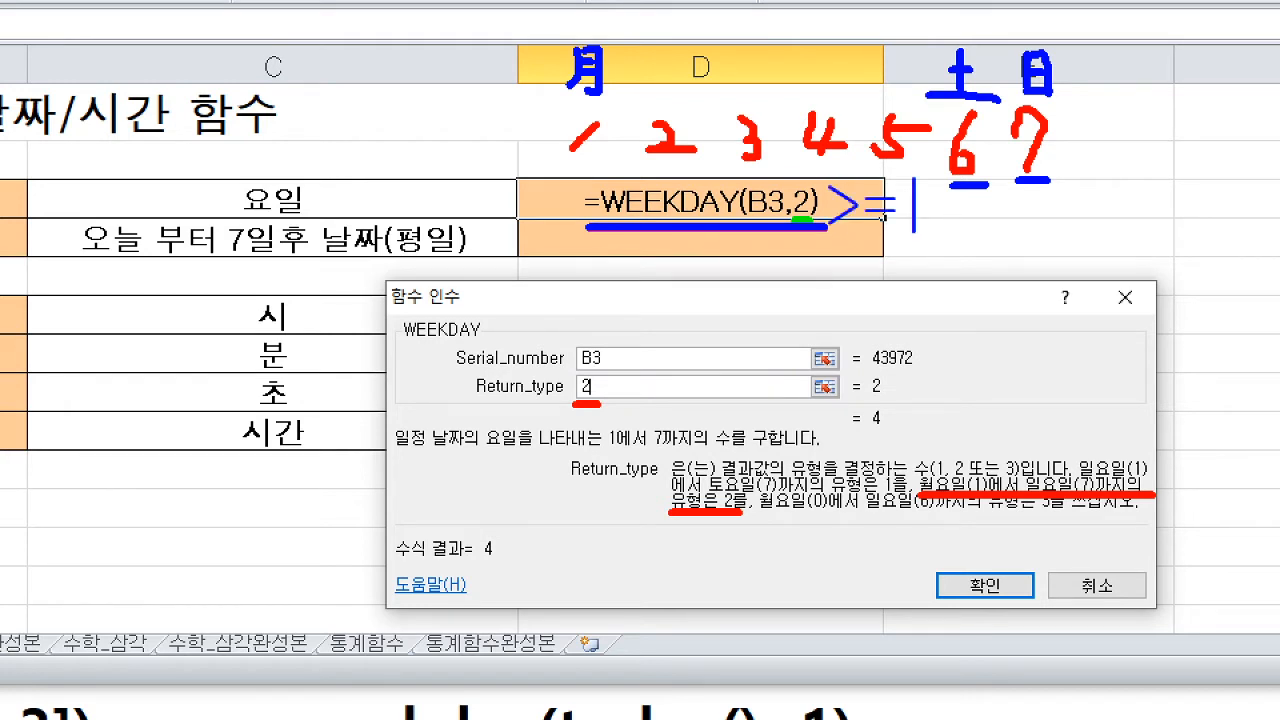
text(6)
key(Escape)
drag(822, 231, 955, 231)
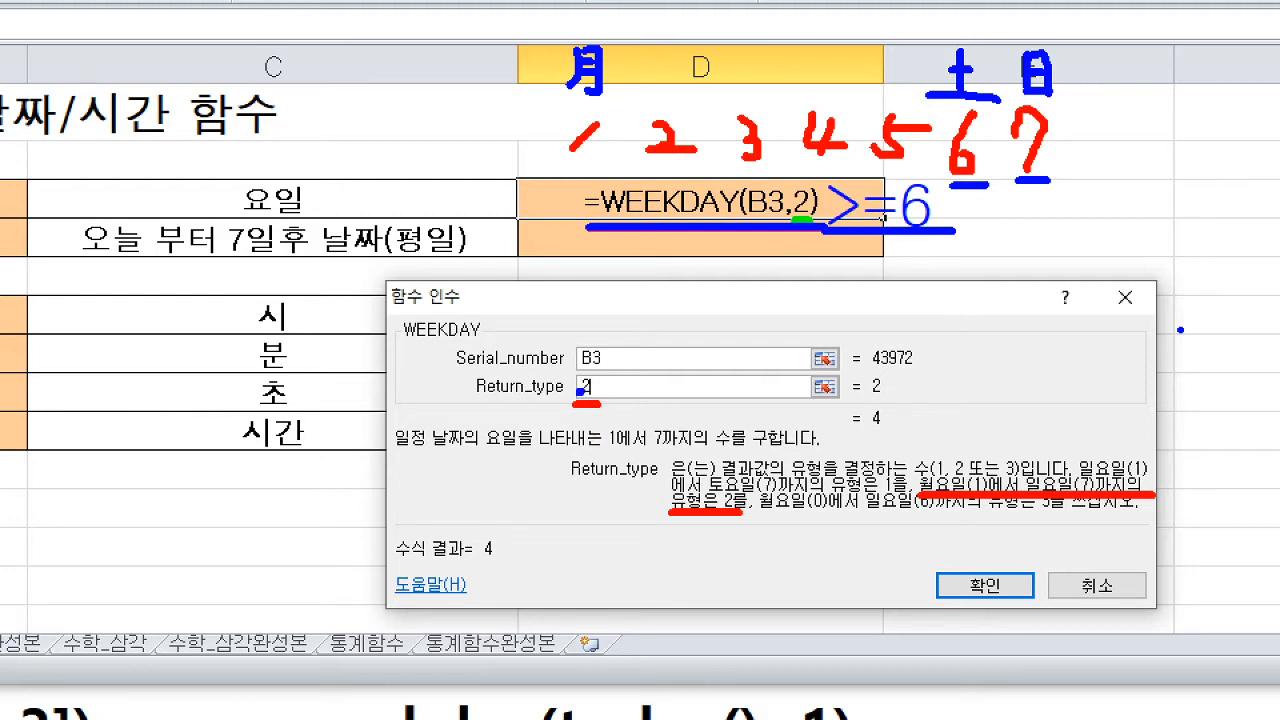
Set the WEEKDAY Return_type to 1, insert the formula in D3, and point an on-screen arrow at its result
mouse_move(571, 382)
mouse_down()
mouse_move(602, 396)
mouse_move(602, 381)
mouse_move(622, 380)
mouse_move(628, 408)
mouse_move(645, 412)
mouse_up()
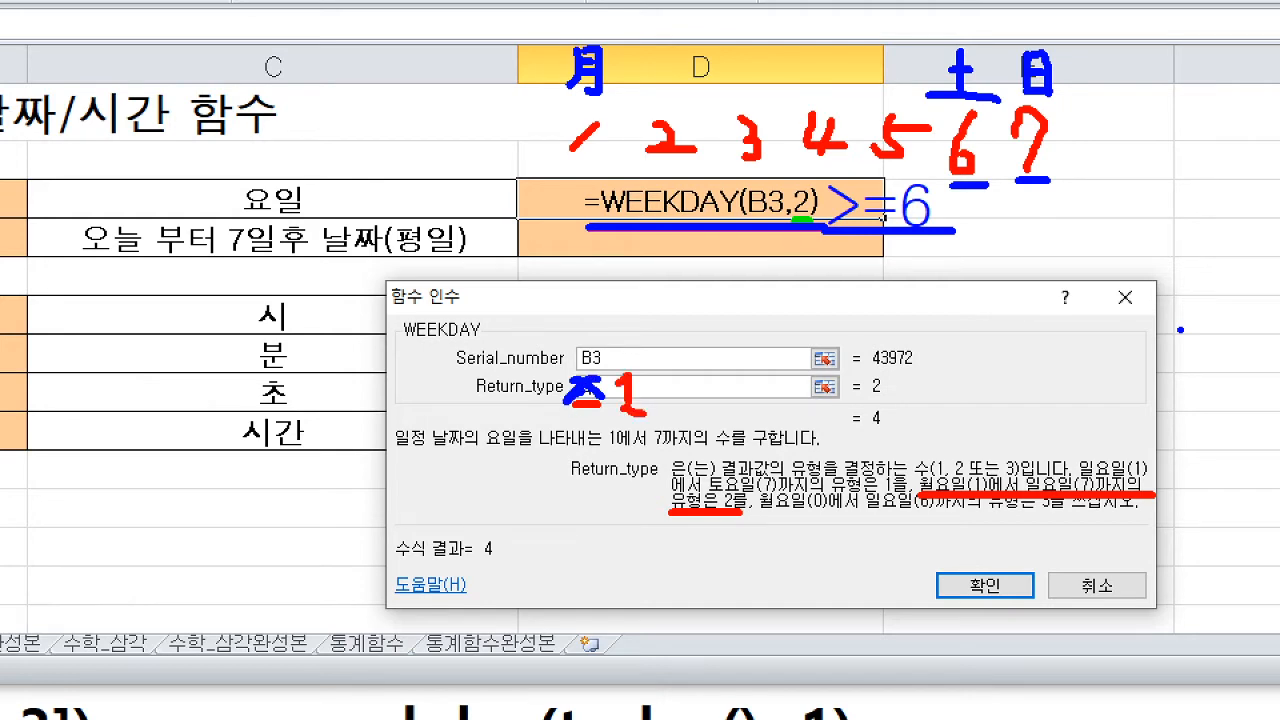
key(Escape)
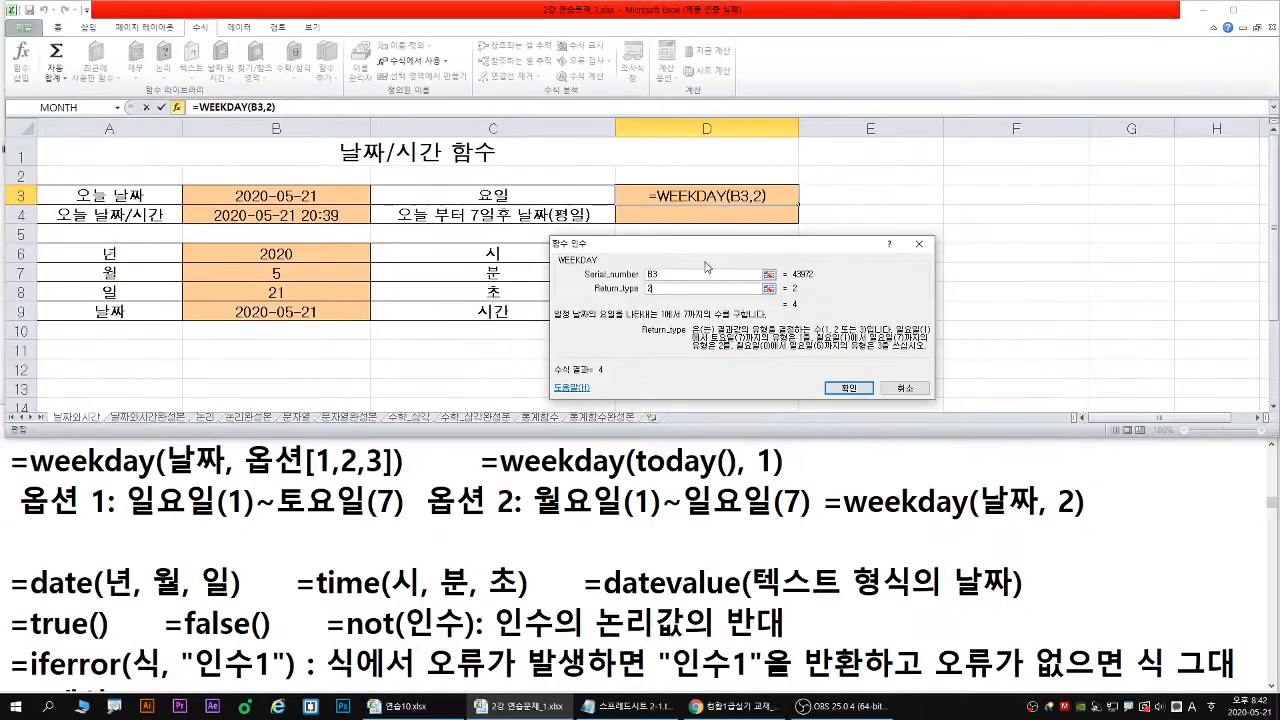
double_click(594, 387)
text(1)
click(848, 388)
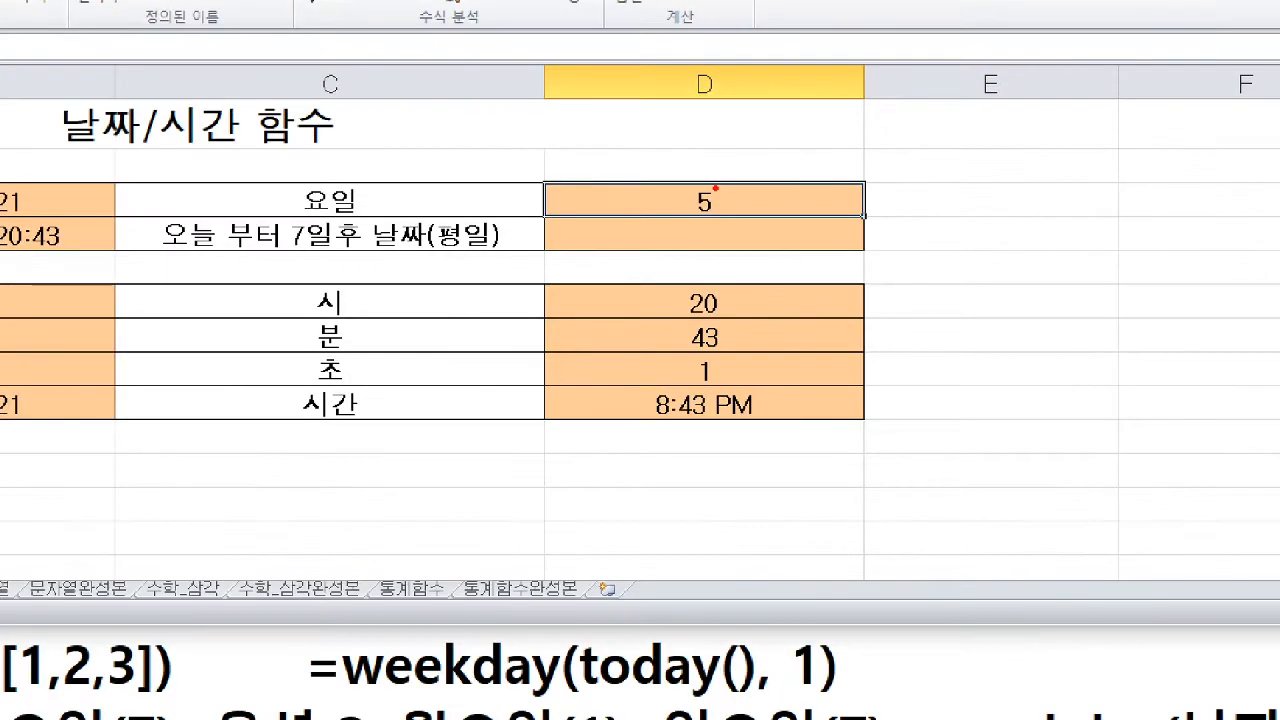
drag(714, 188, 756, 168)
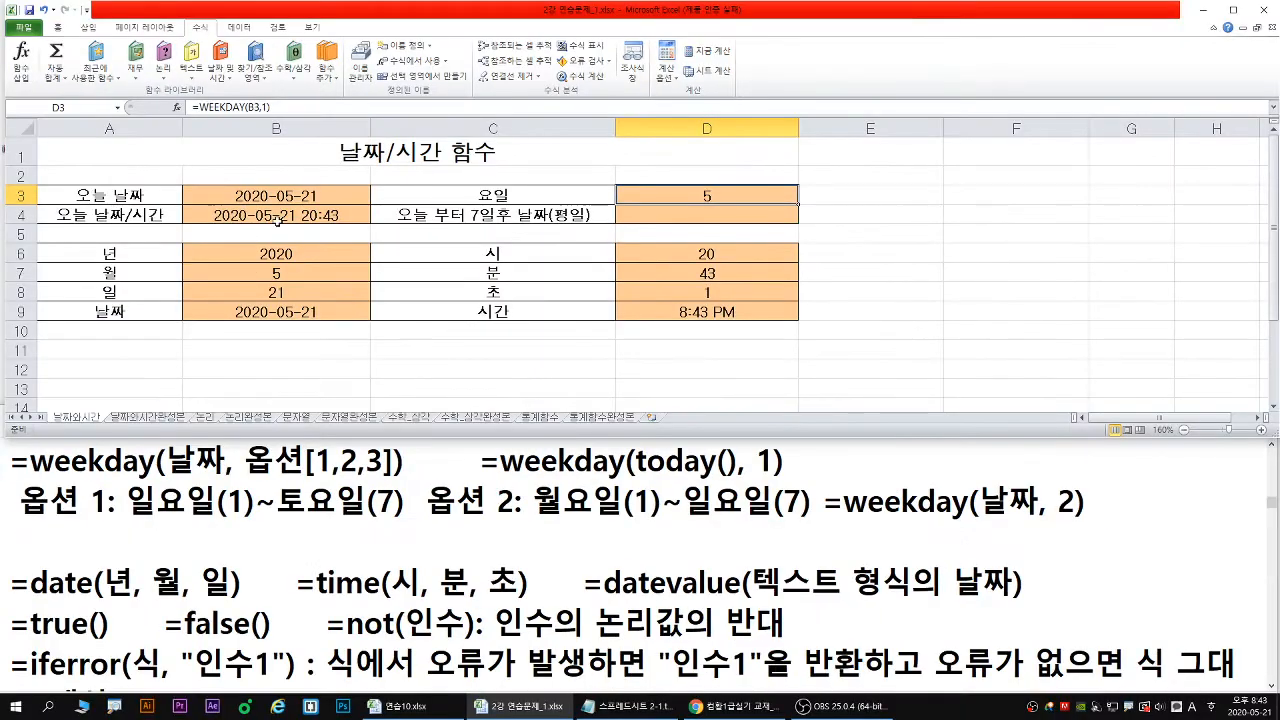
Switch today's date in B3 between the 숫자 and 일반 number formats, ending with 숫자
click(290, 196)
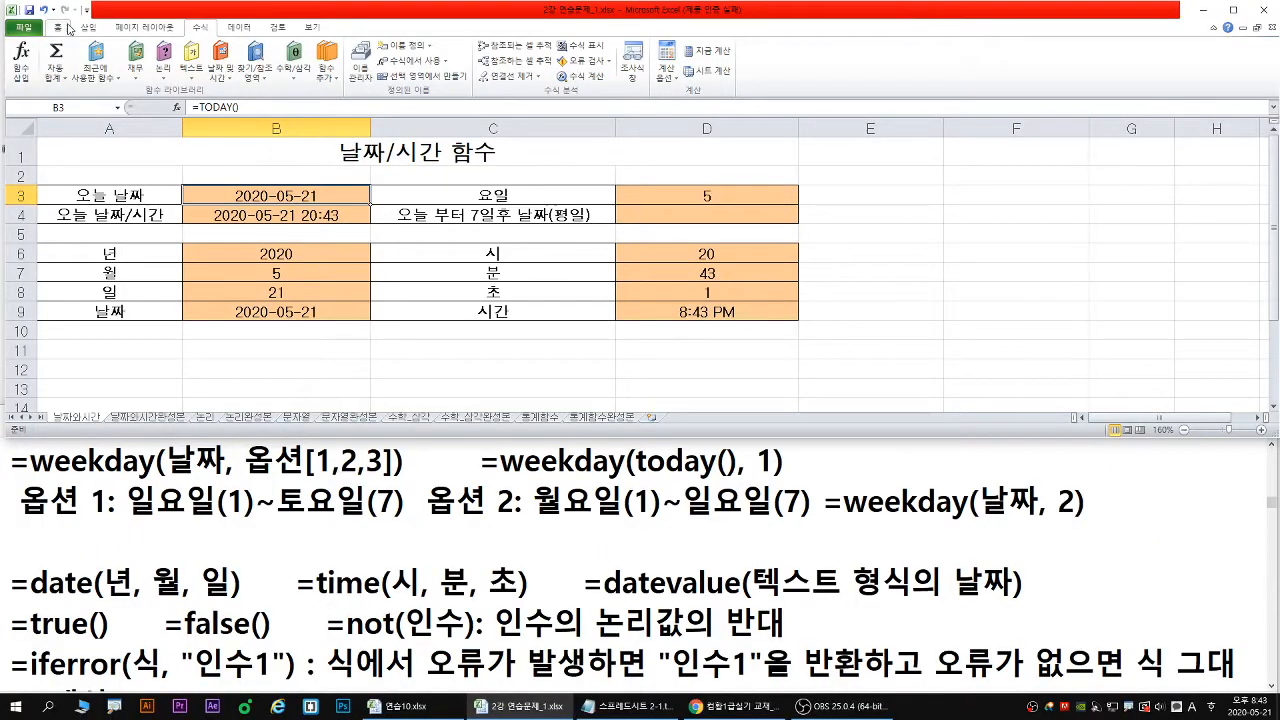
click(101, 47)
click(548, 55)
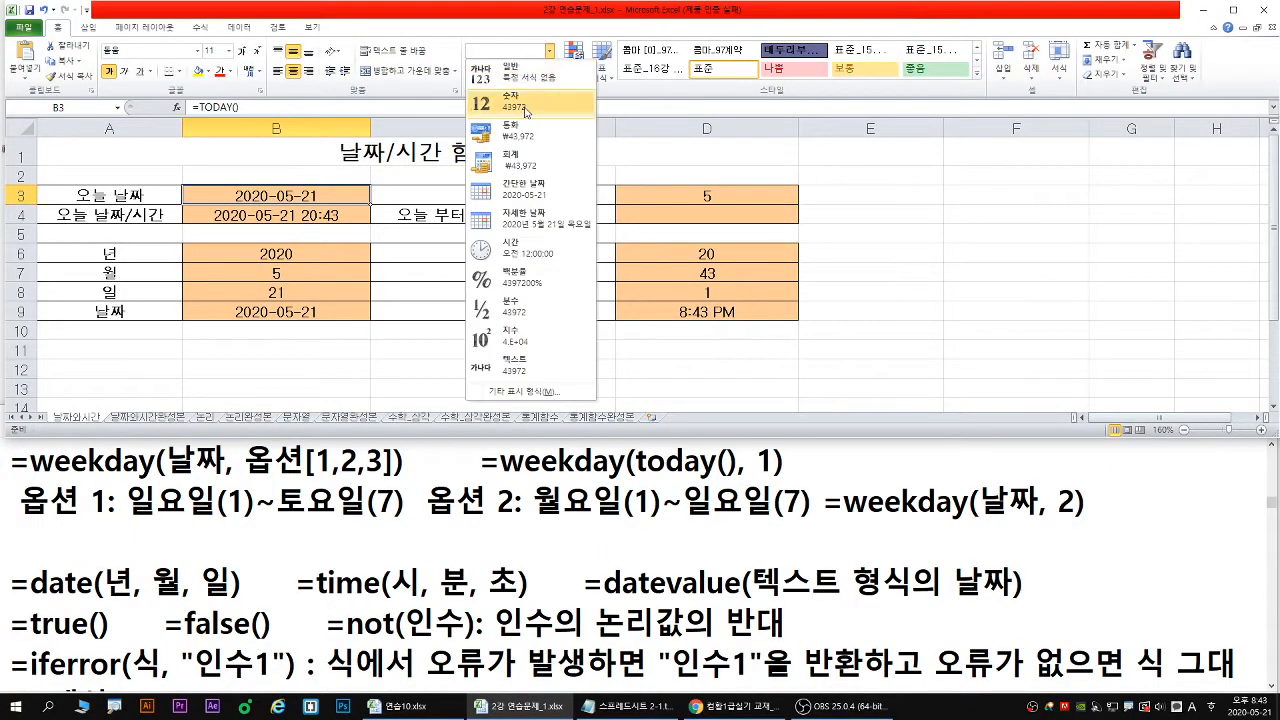
click(530, 100)
click(548, 50)
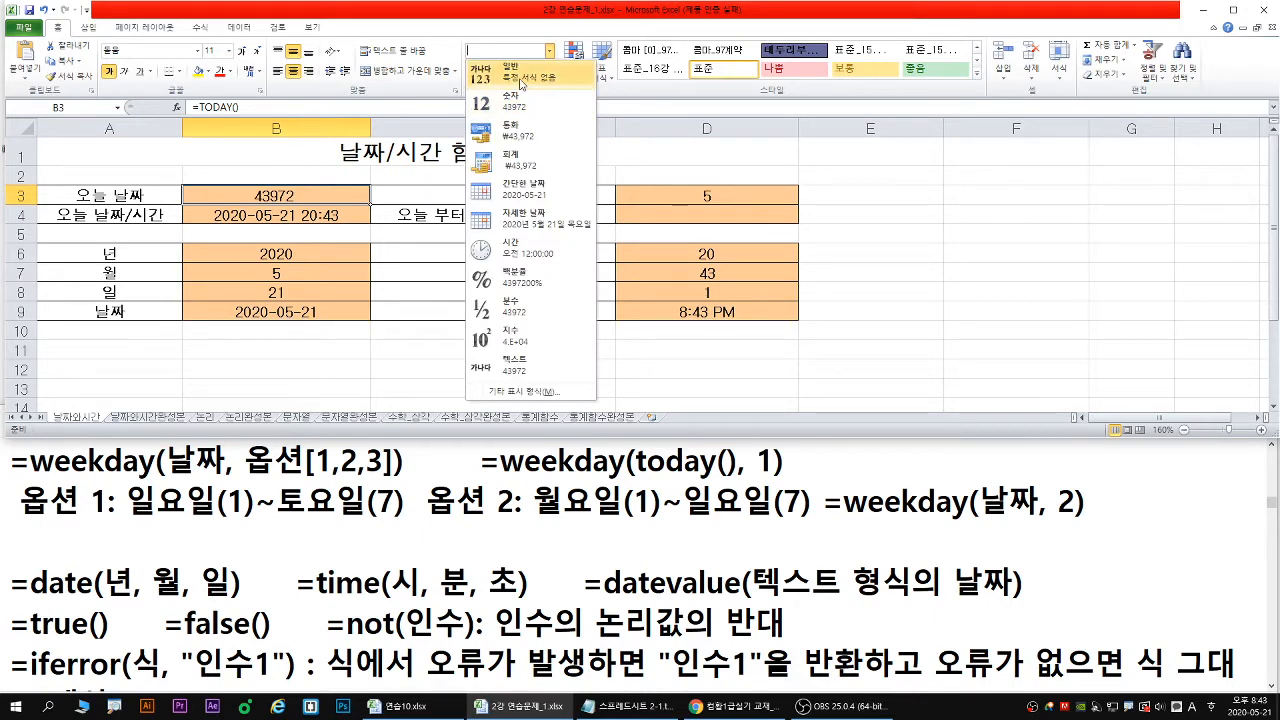
click(520, 84)
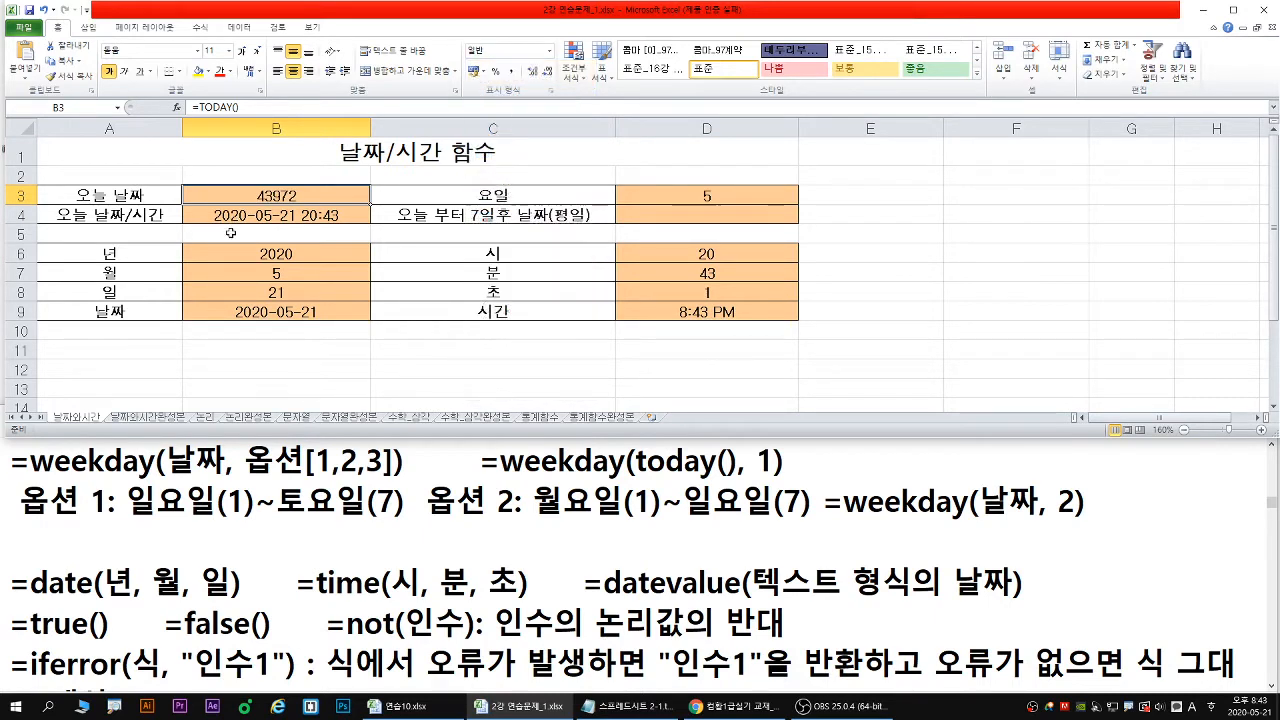
click(549, 51)
click(505, 75)
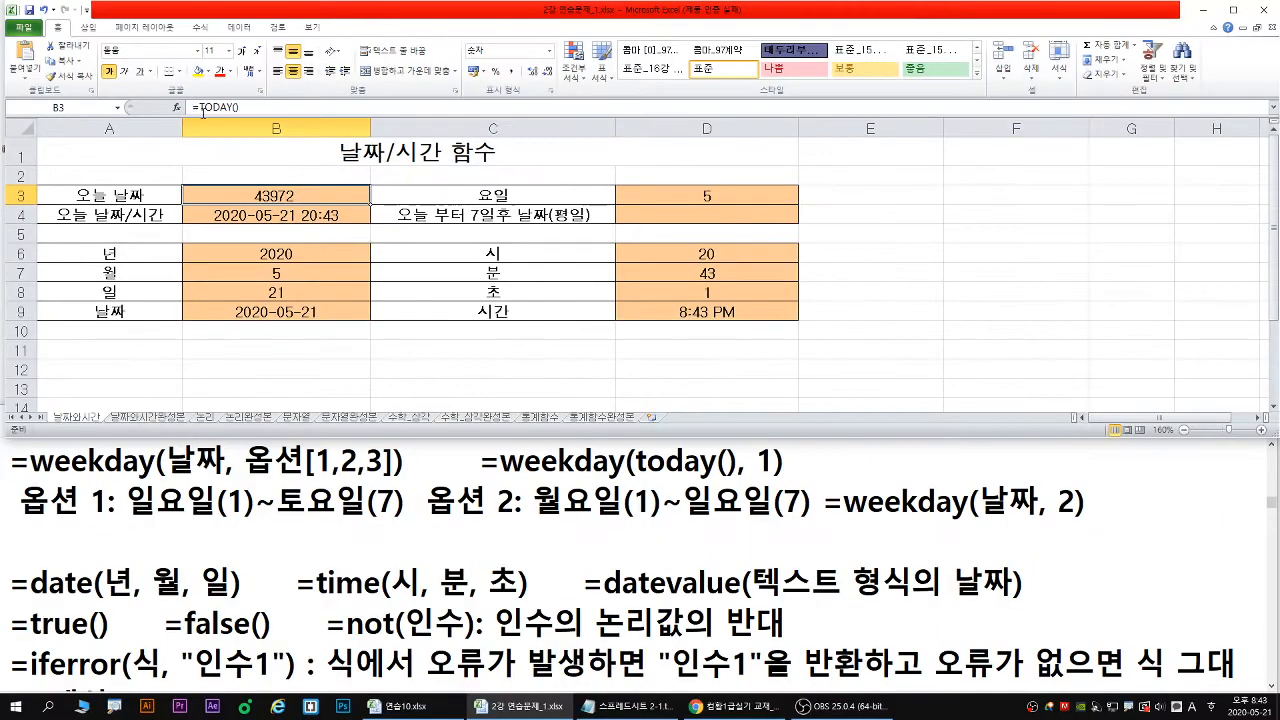
Enter 1 in cell B2 and format it as 간단한 날짜
click(380, 303)
text(1)
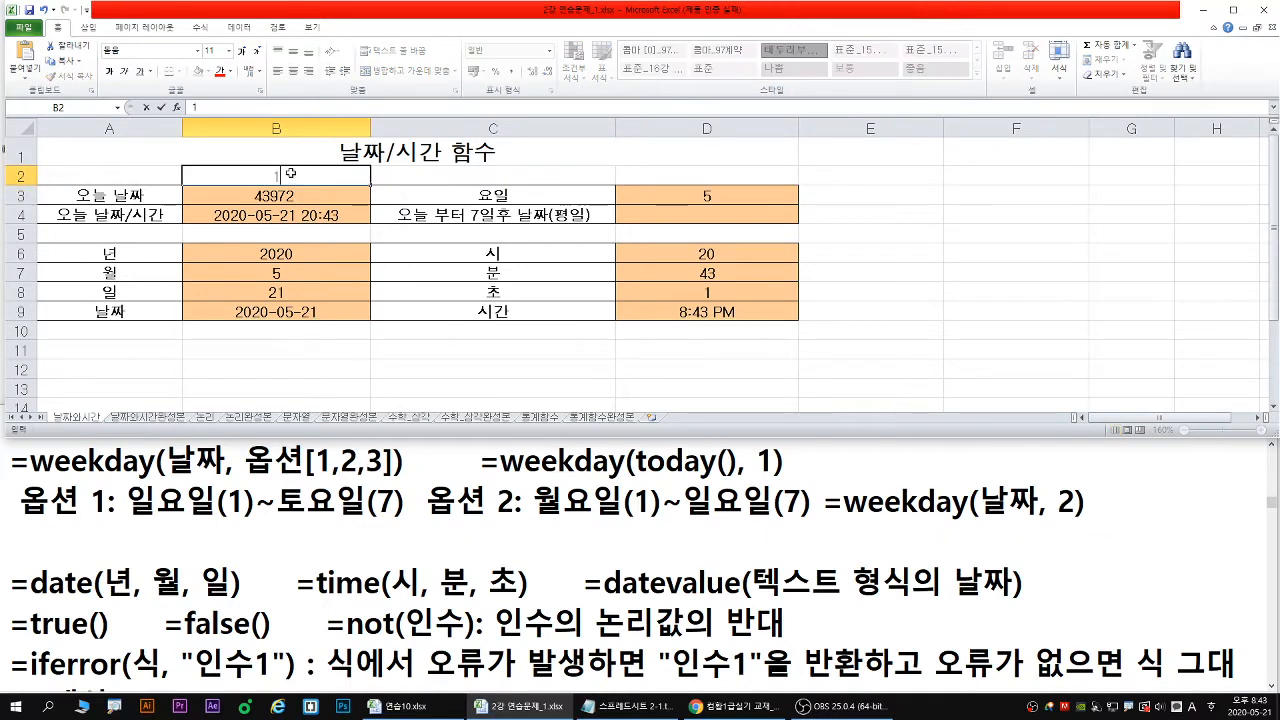
key(Return)
click(291, 174)
click(549, 49)
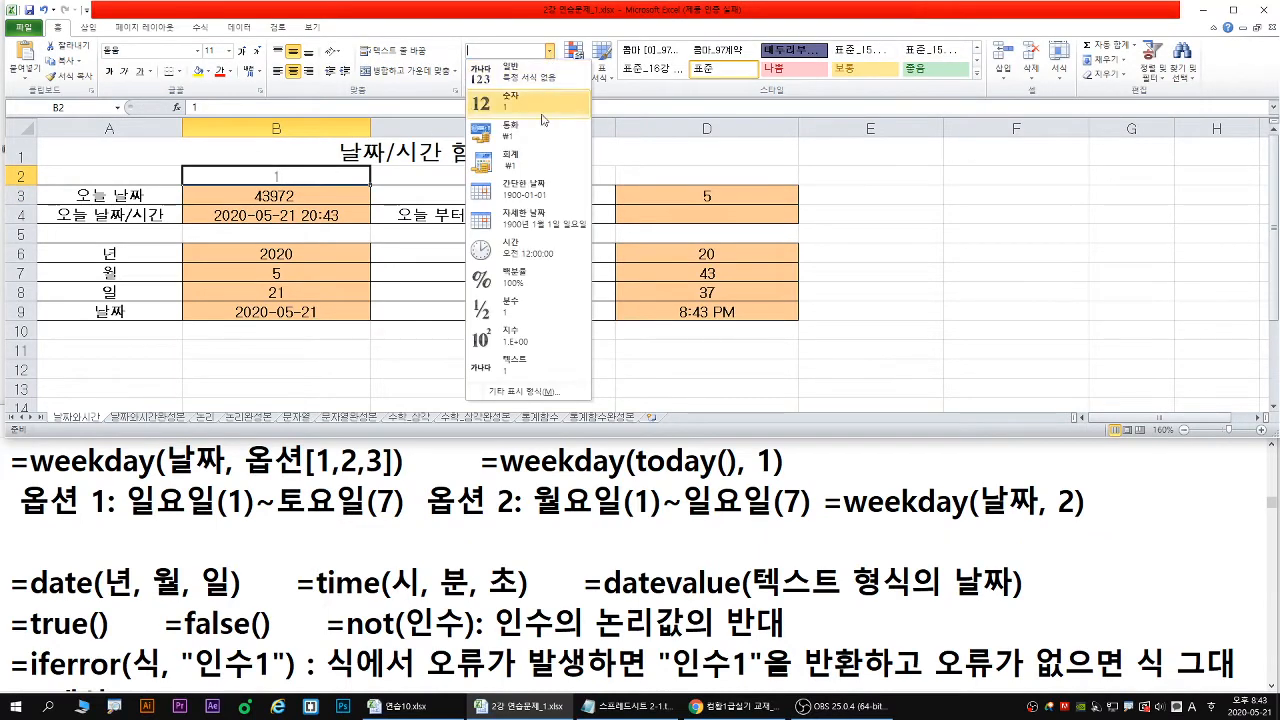
click(530, 195)
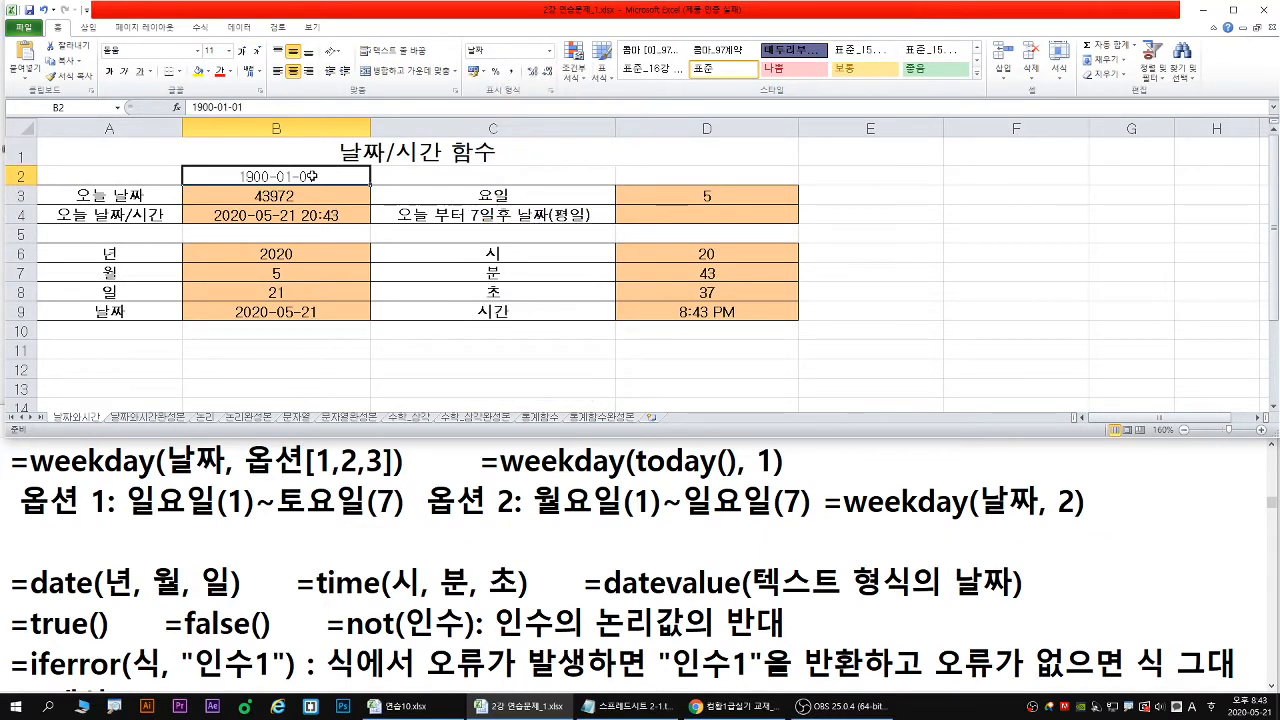
Enter 2 and then 3 in B2, keeping the 간단한 날짜 format on the cell
text(2)
key(Return)
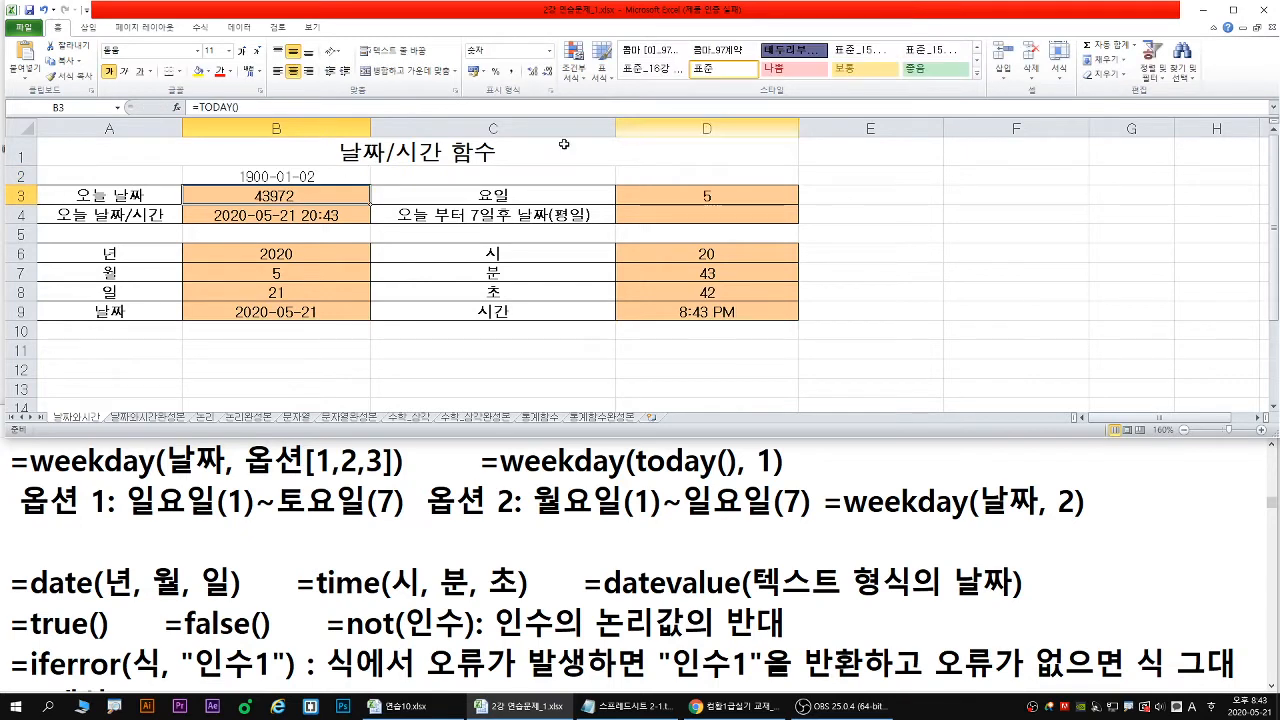
click(318, 178)
text(3)
key(Return)
click(320, 177)
click(550, 51)
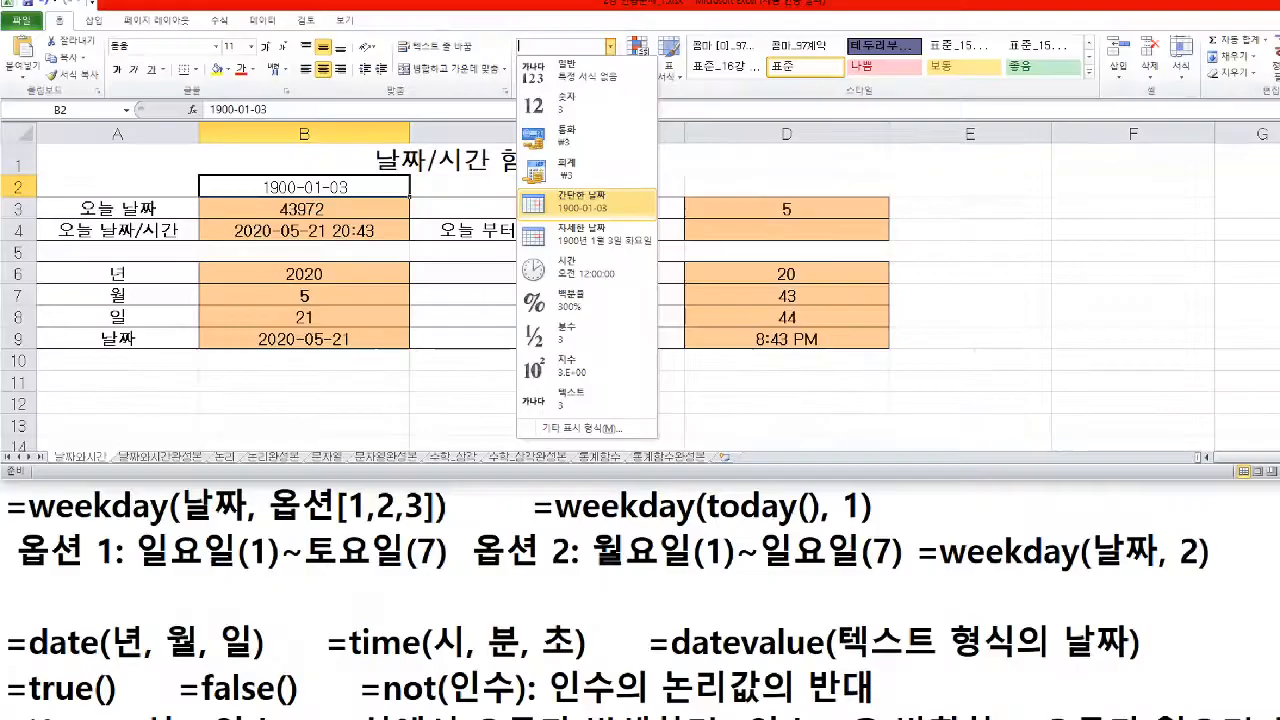
click(527, 190)
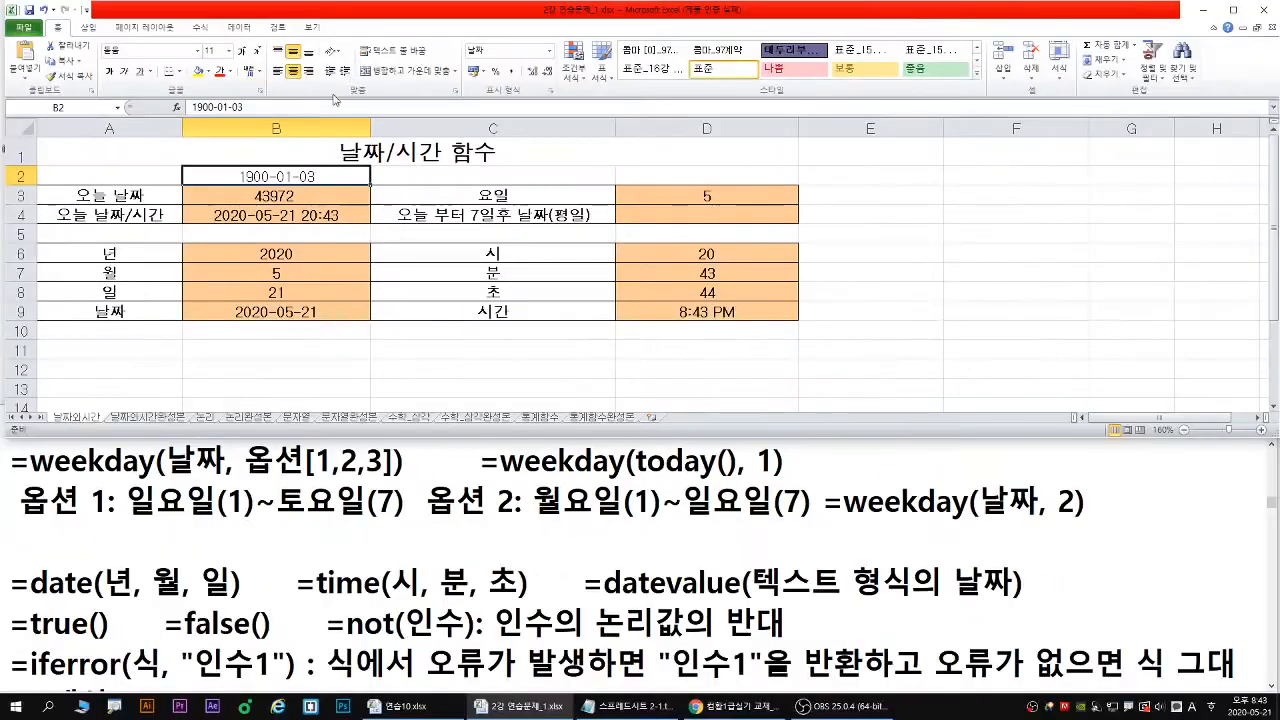
Enter 1 in B2 again, draw an arrow from its date towards B3, and underline the B3 serial number on screen
text(1)
key(Return)
click(311, 177)
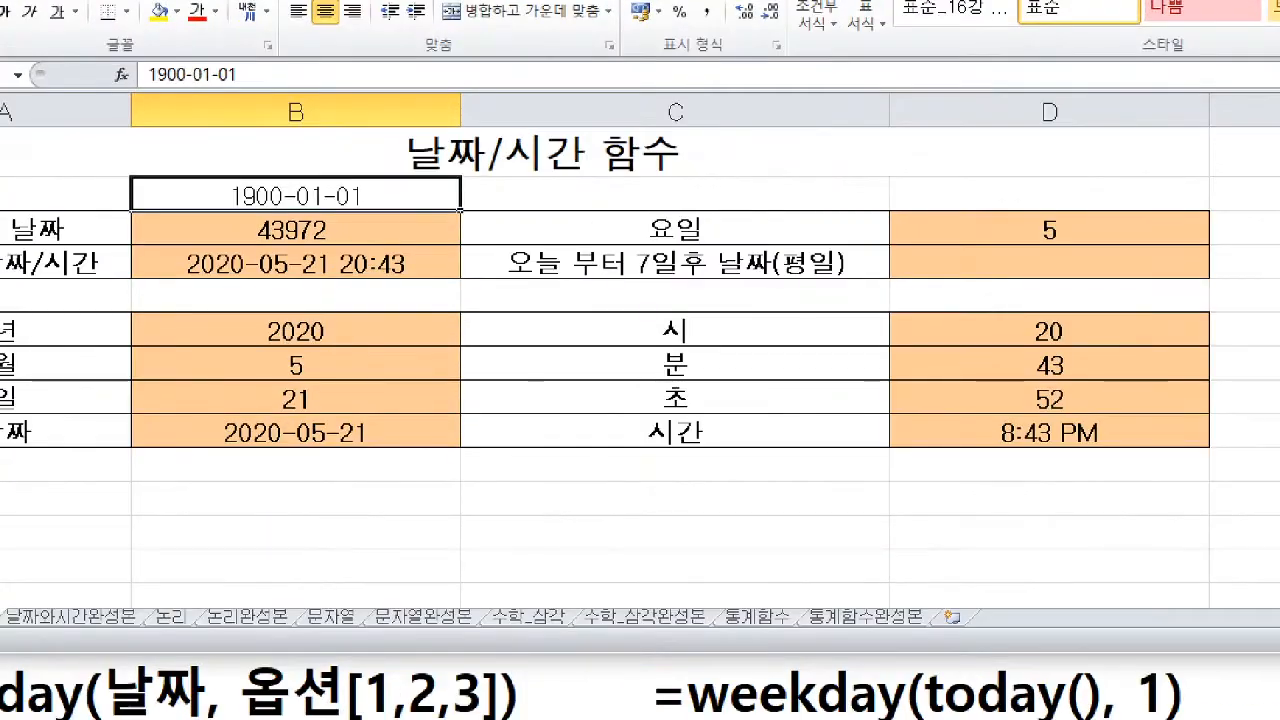
drag(327, 205, 356, 198)
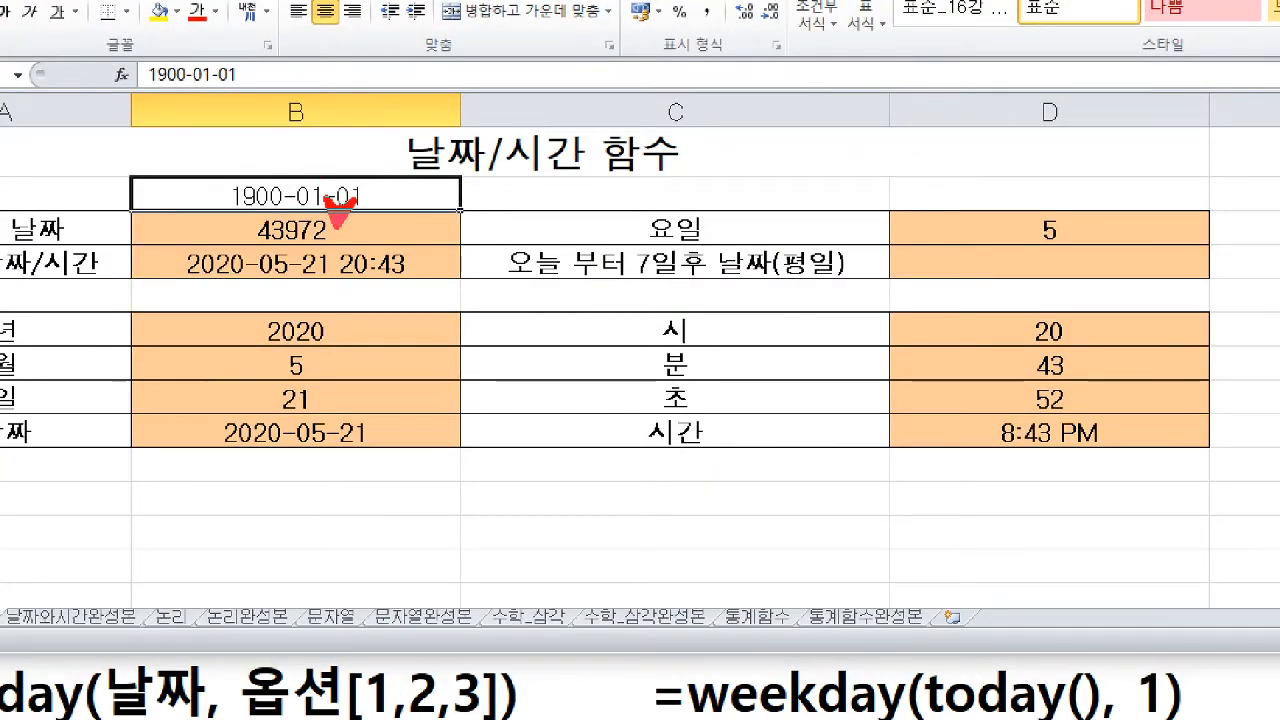
drag(251, 250, 327, 250)
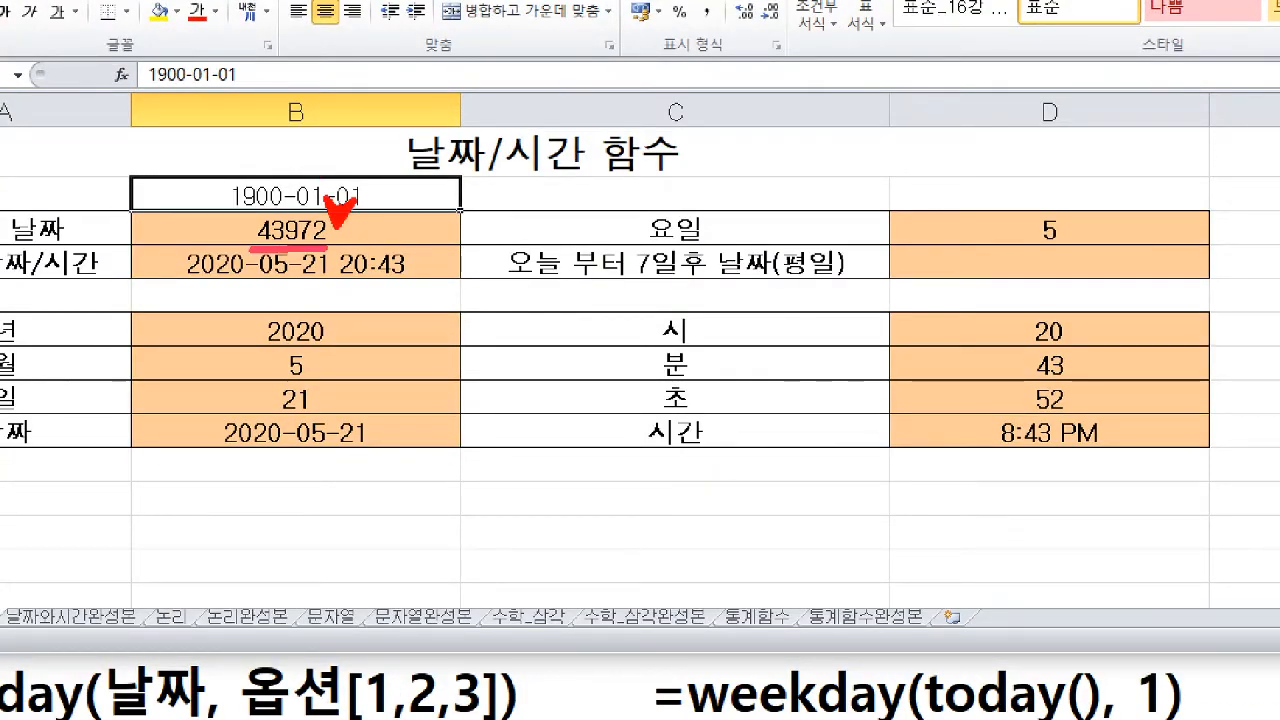
key(Escape)
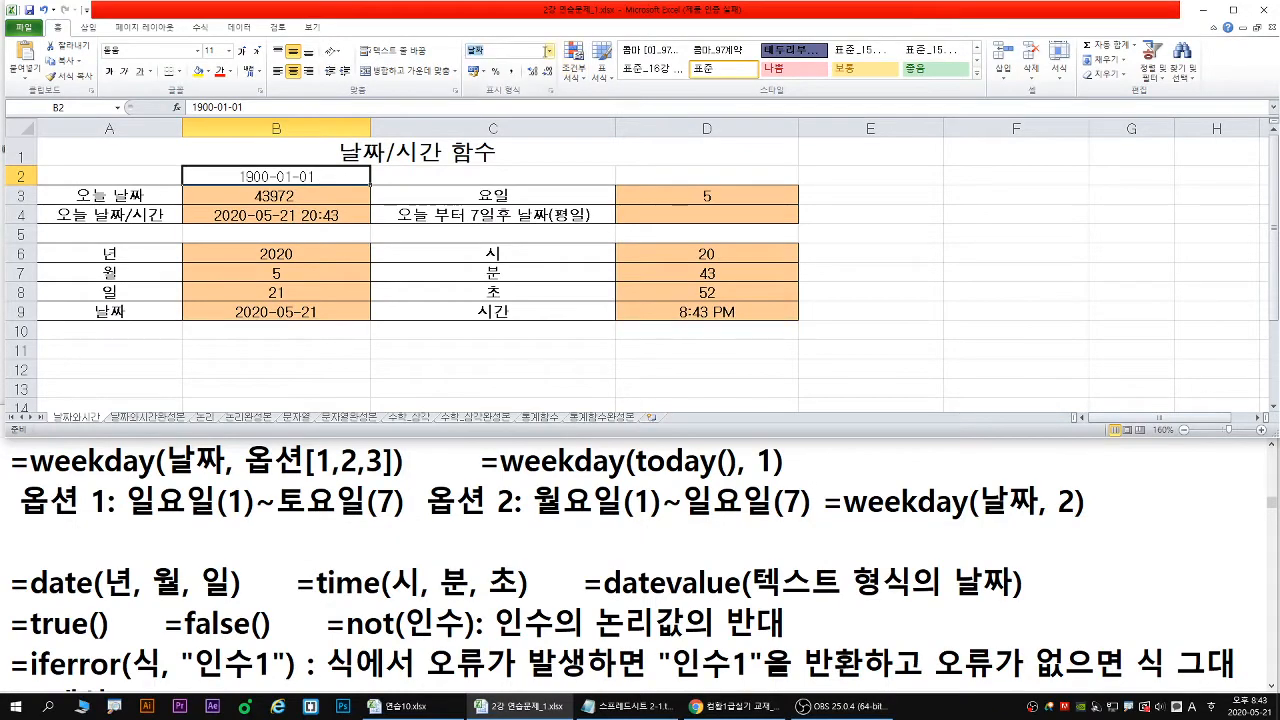
Format B2 as 일반, and mark and underline the serial number in B3 on screen
click(548, 50)
click(515, 73)
click(289, 197)
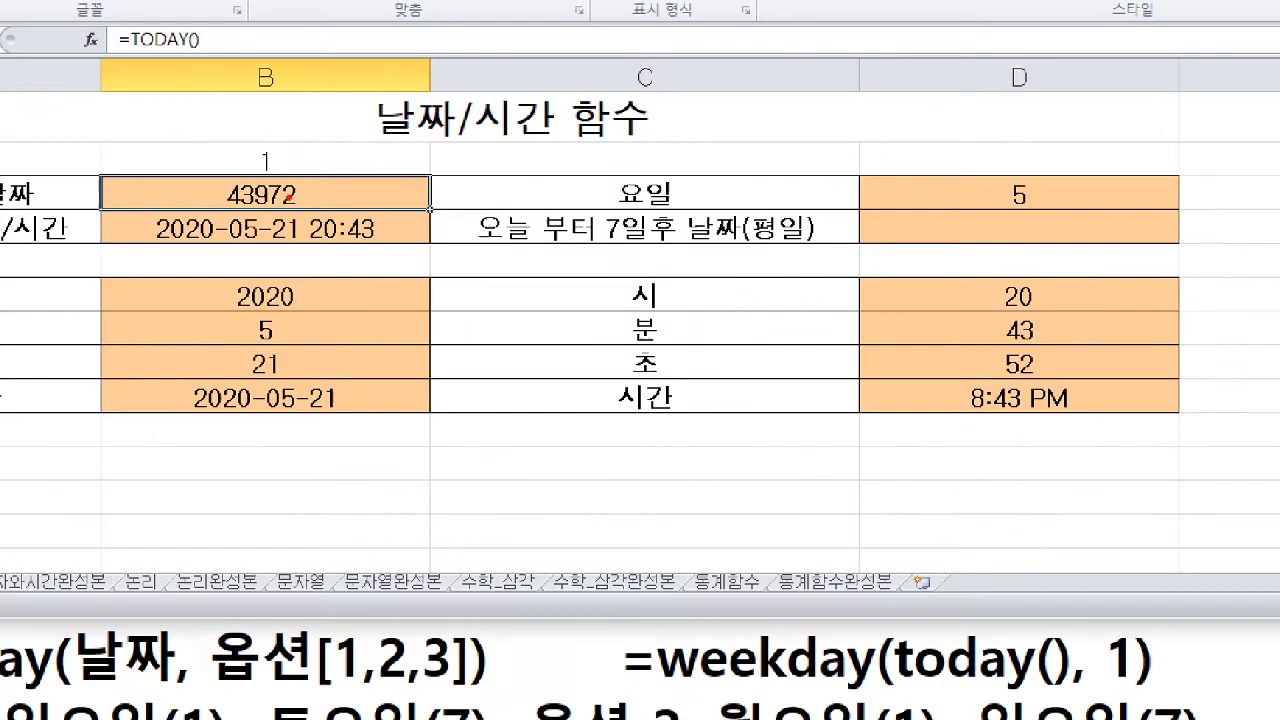
drag(289, 185, 283, 204)
drag(205, 211, 324, 205)
key(Escape)
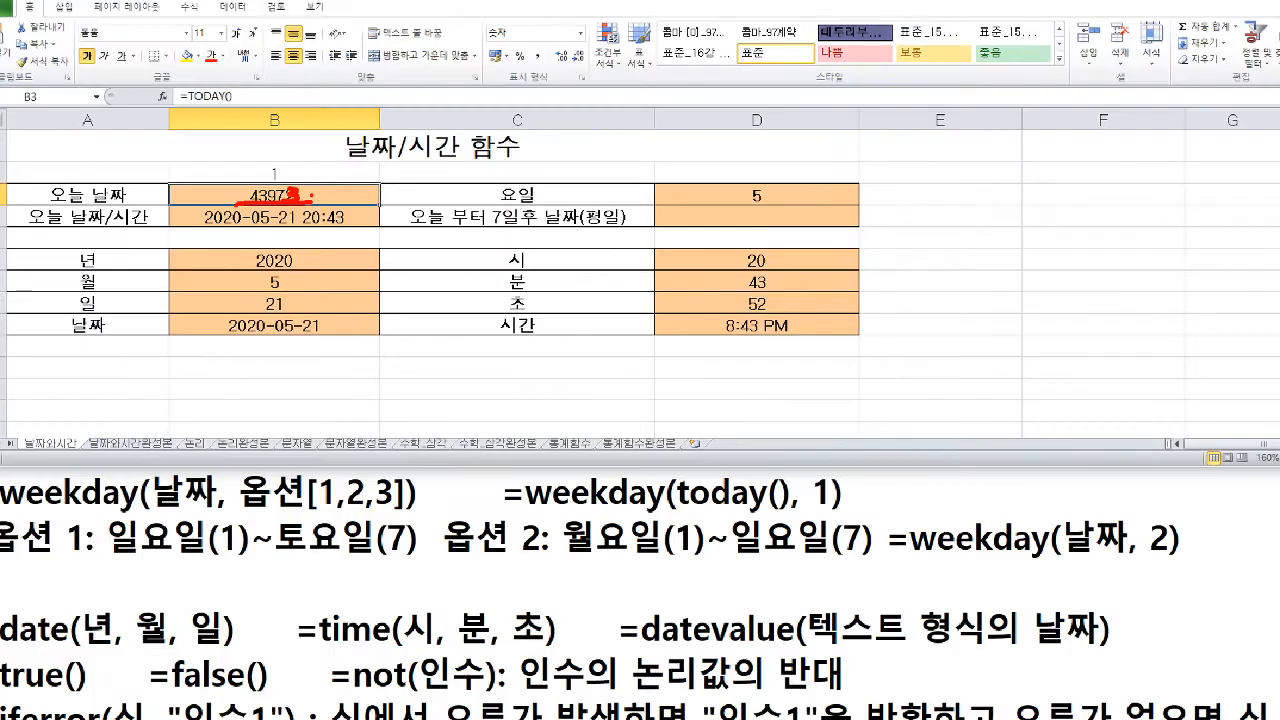
Format B3 as 간단한 날짜 and clear the helper value from B2
click(549, 51)
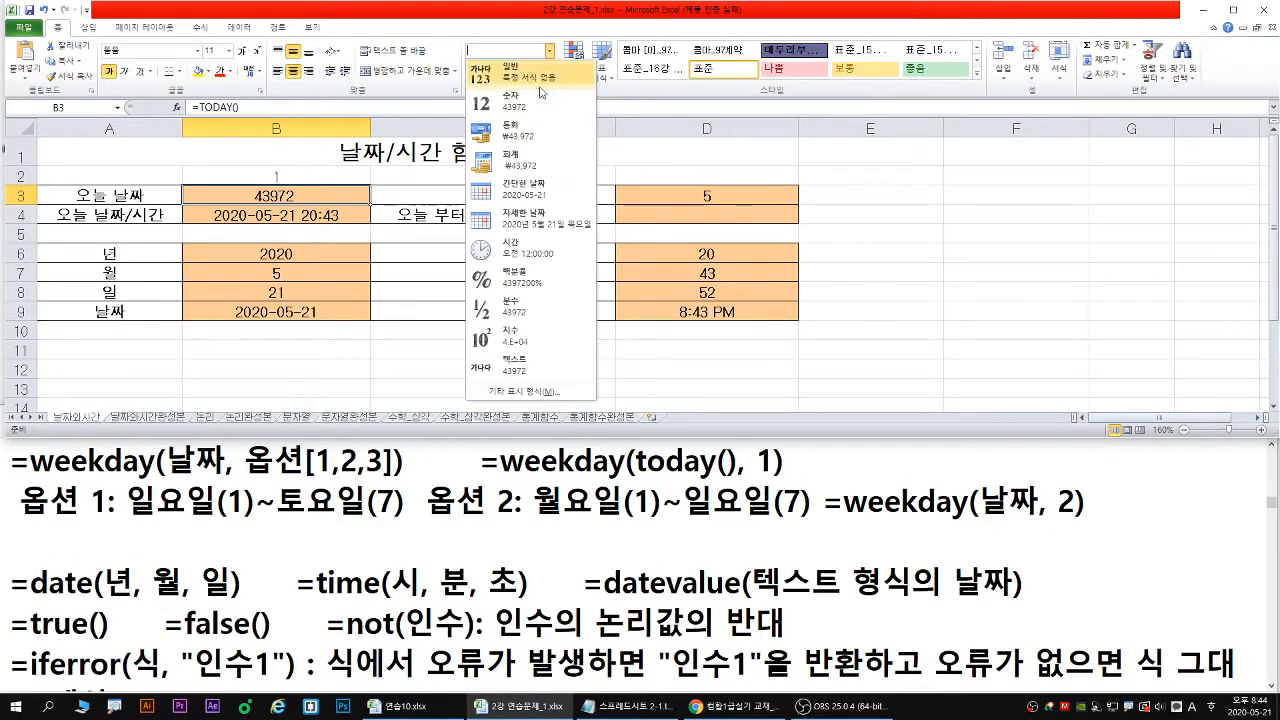
click(523, 195)
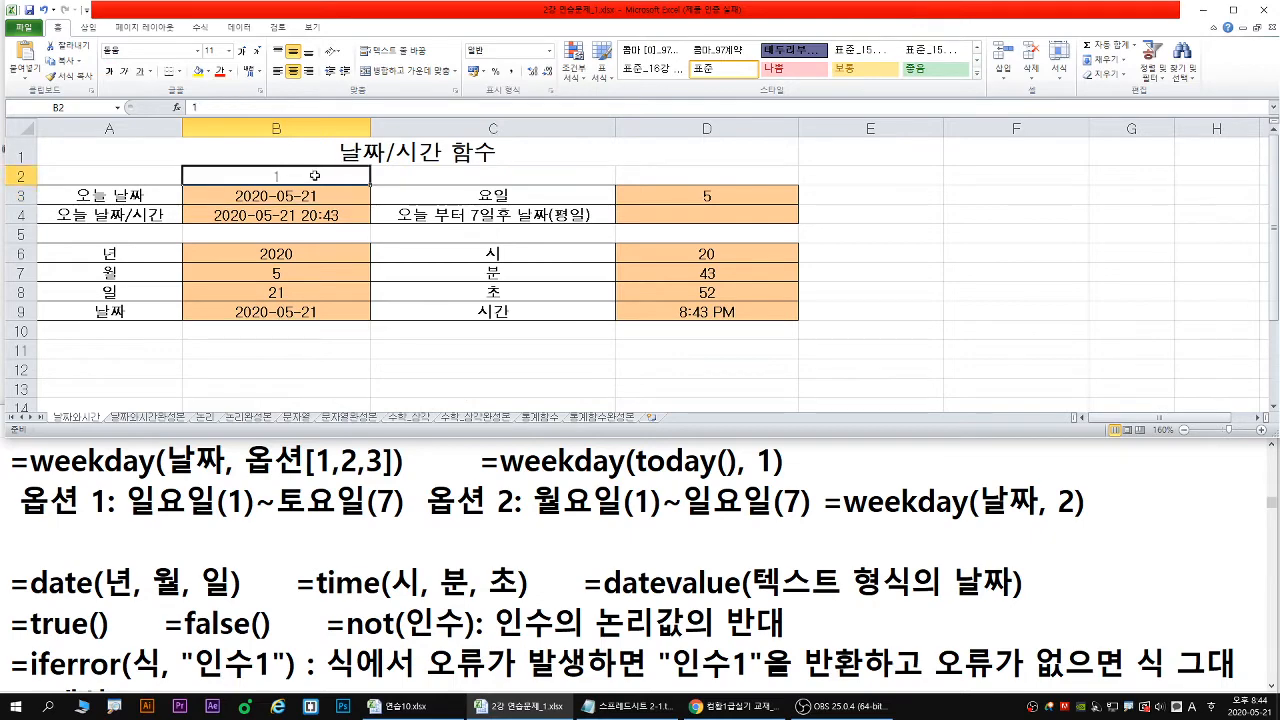
Point a red arrow at the weekday number in D3 and write the note "ctrl + 1" beside it on screen
click(719, 197)
key(ctrl+1)
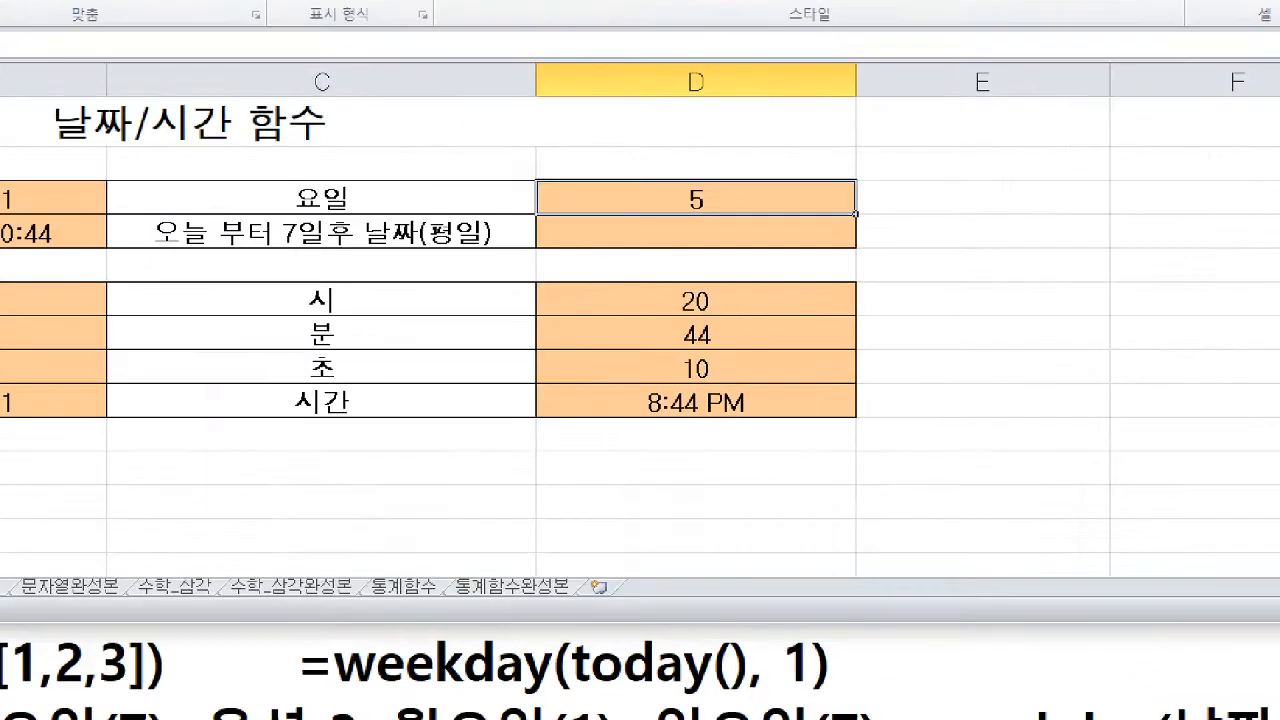
drag(719, 192, 752, 168)
text(t)
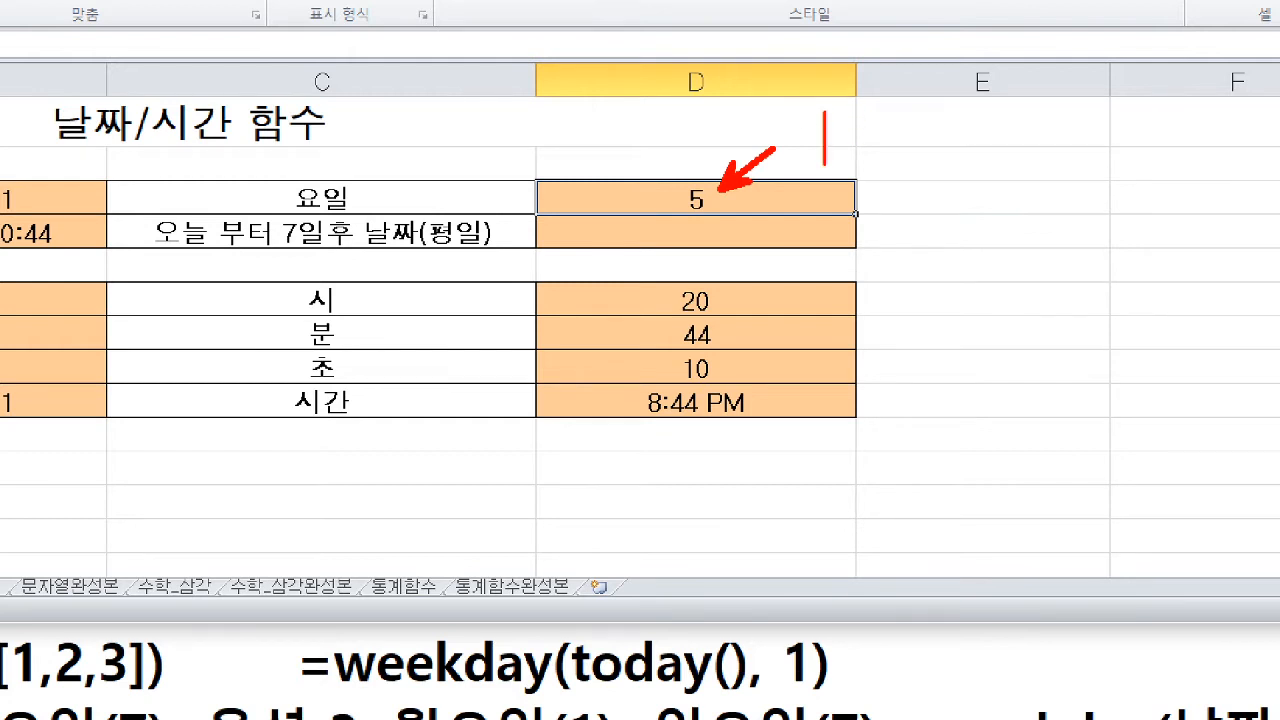
text(ctrl + 1)
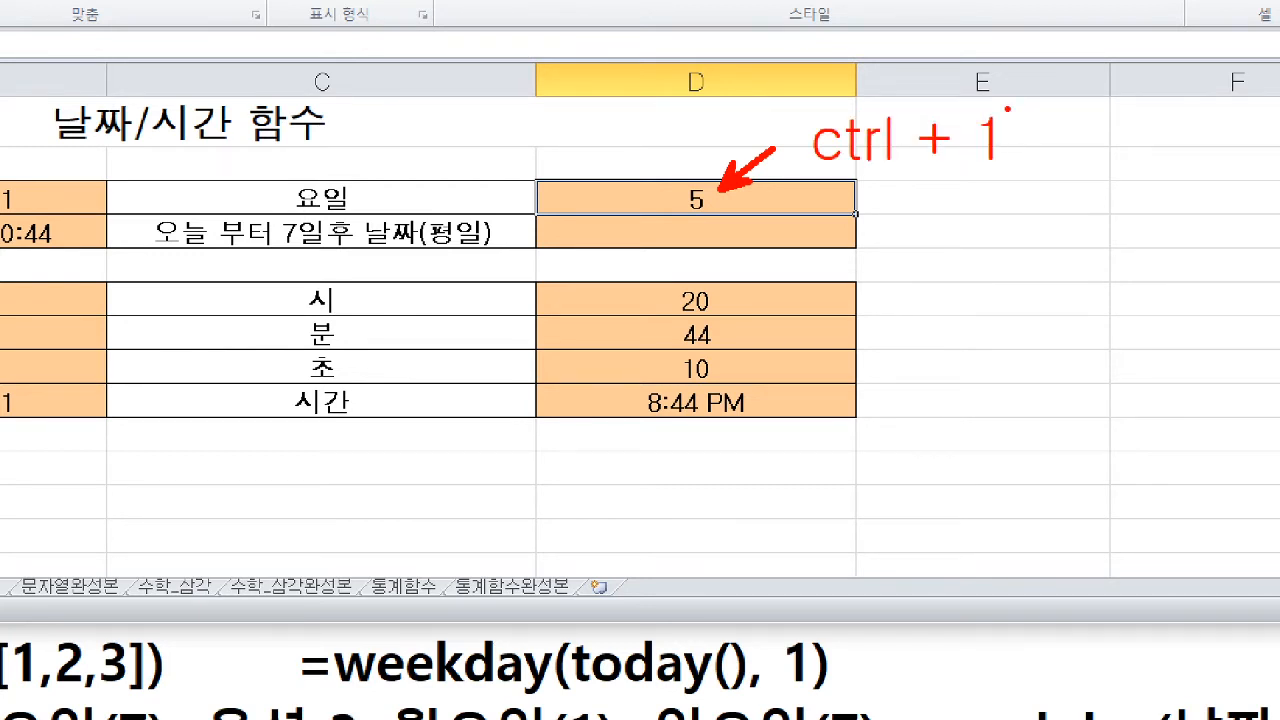
key(Escape)
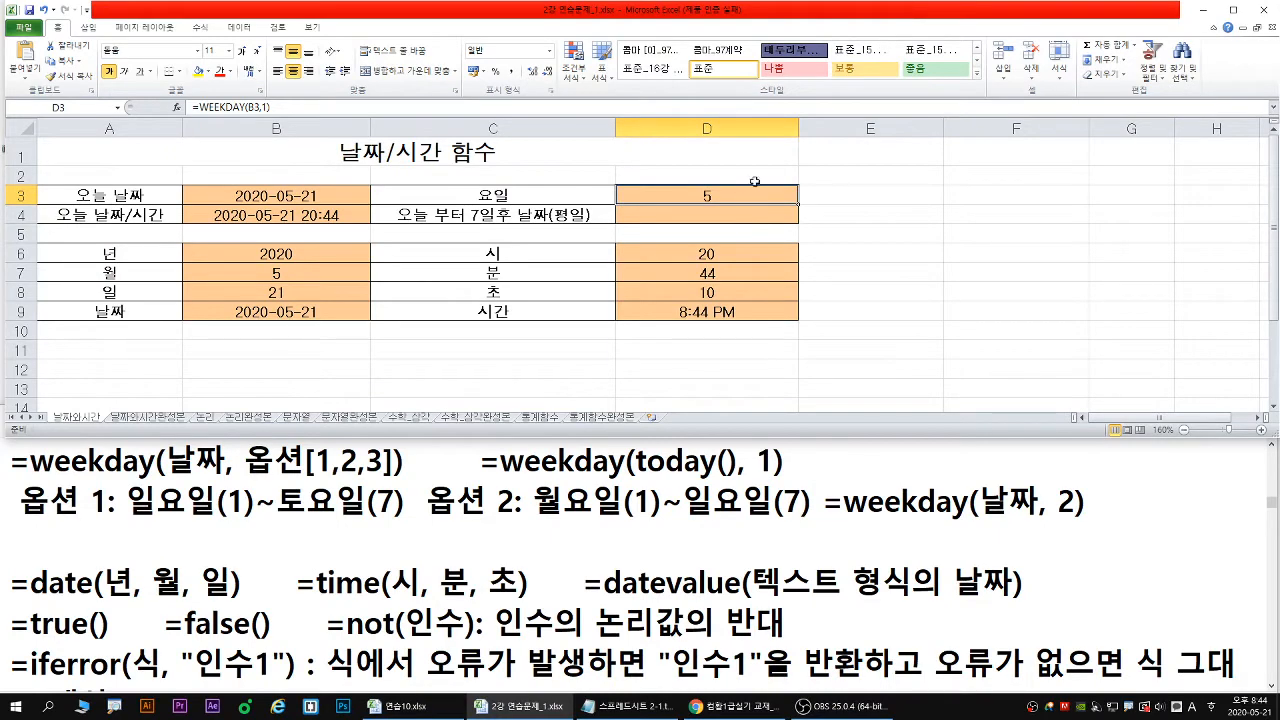
Open the cell format settings for D3, move the dialog clear of the table, and choose the 사용자 지정 category
key(ctrl+1)
drag(950, 189, 1036, 137)
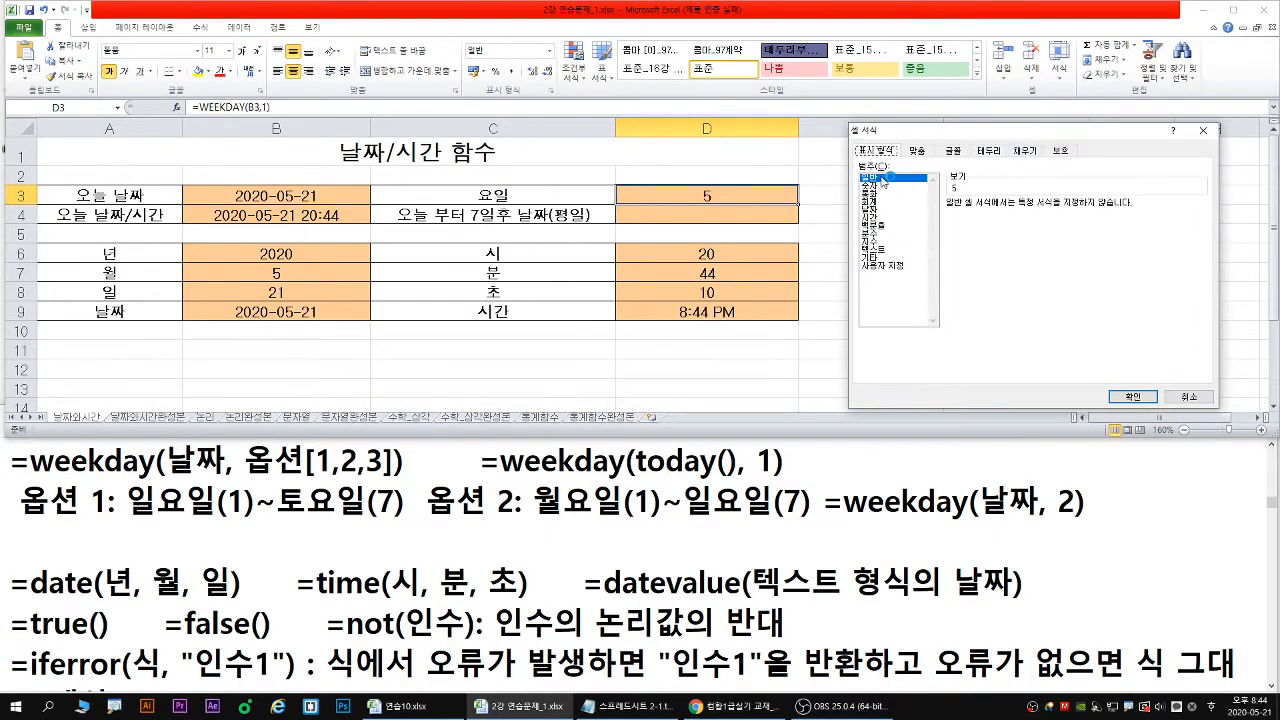
click(898, 266)
Mark 표시 형식 and 사용자 지정 with red arrows and write dddd over the format code field on screen
key(ctrl+1)
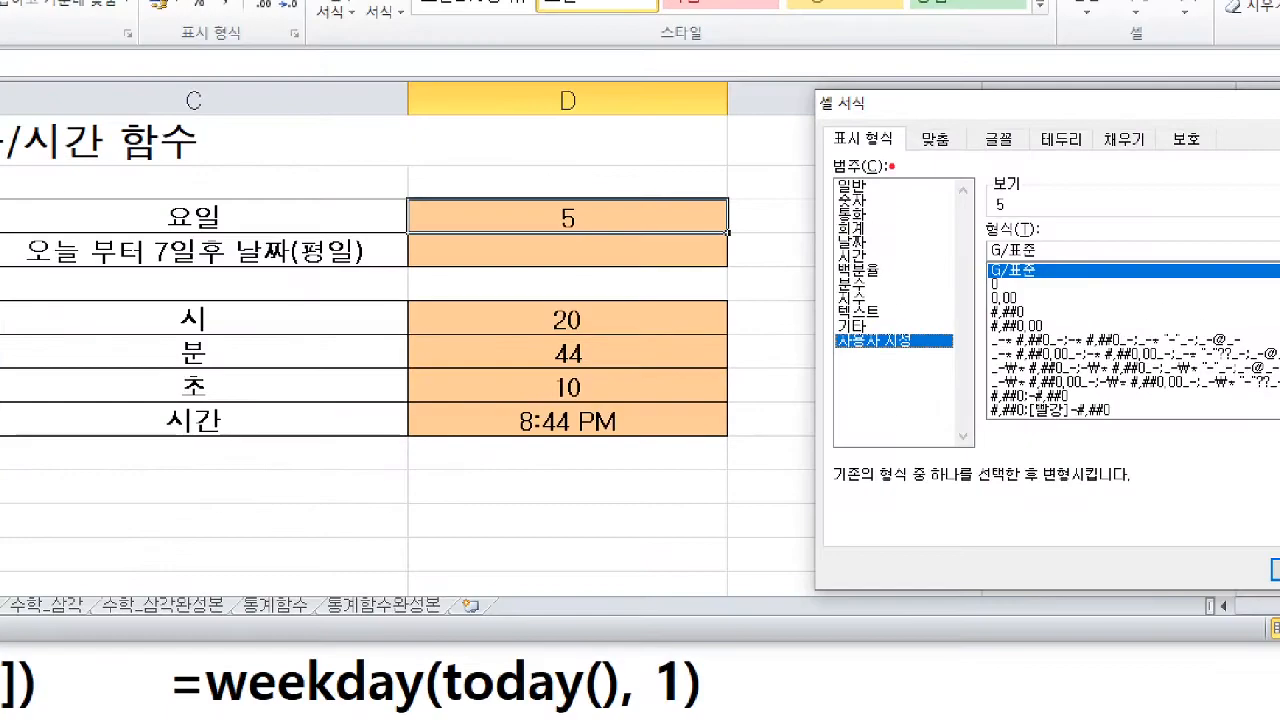
drag(848, 145, 821, 172)
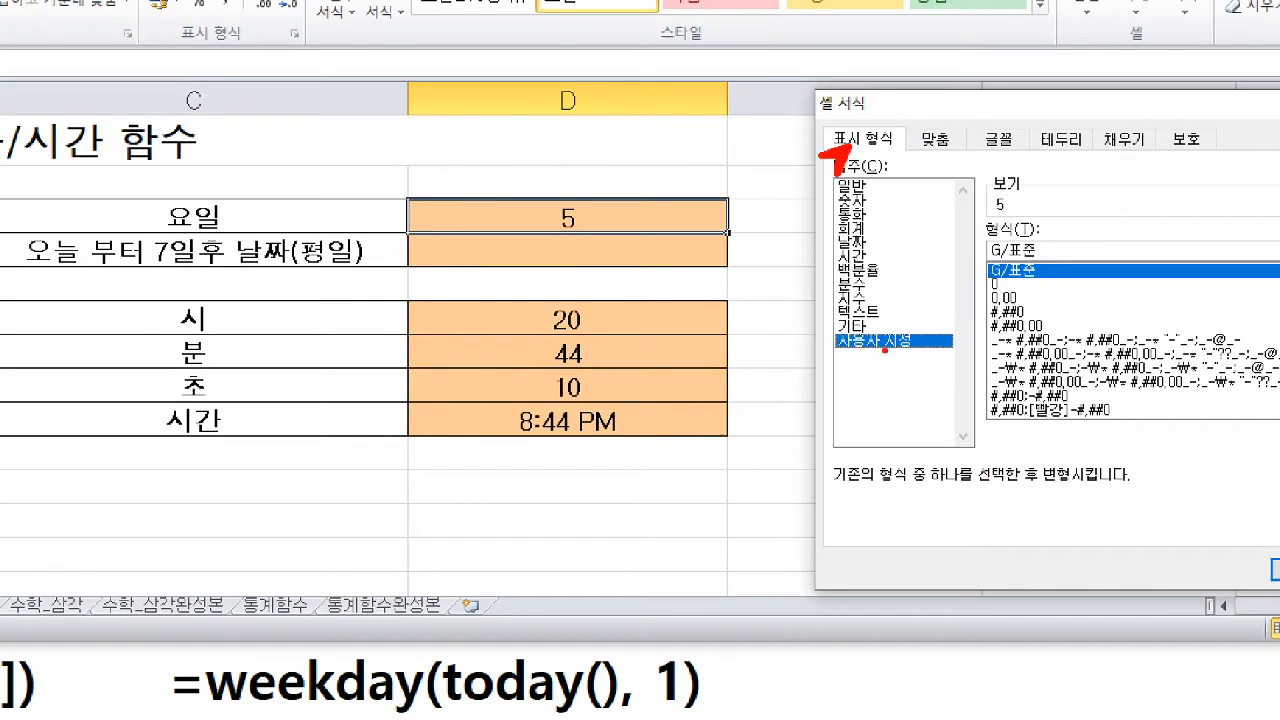
drag(885, 352, 886, 378)
text(t)
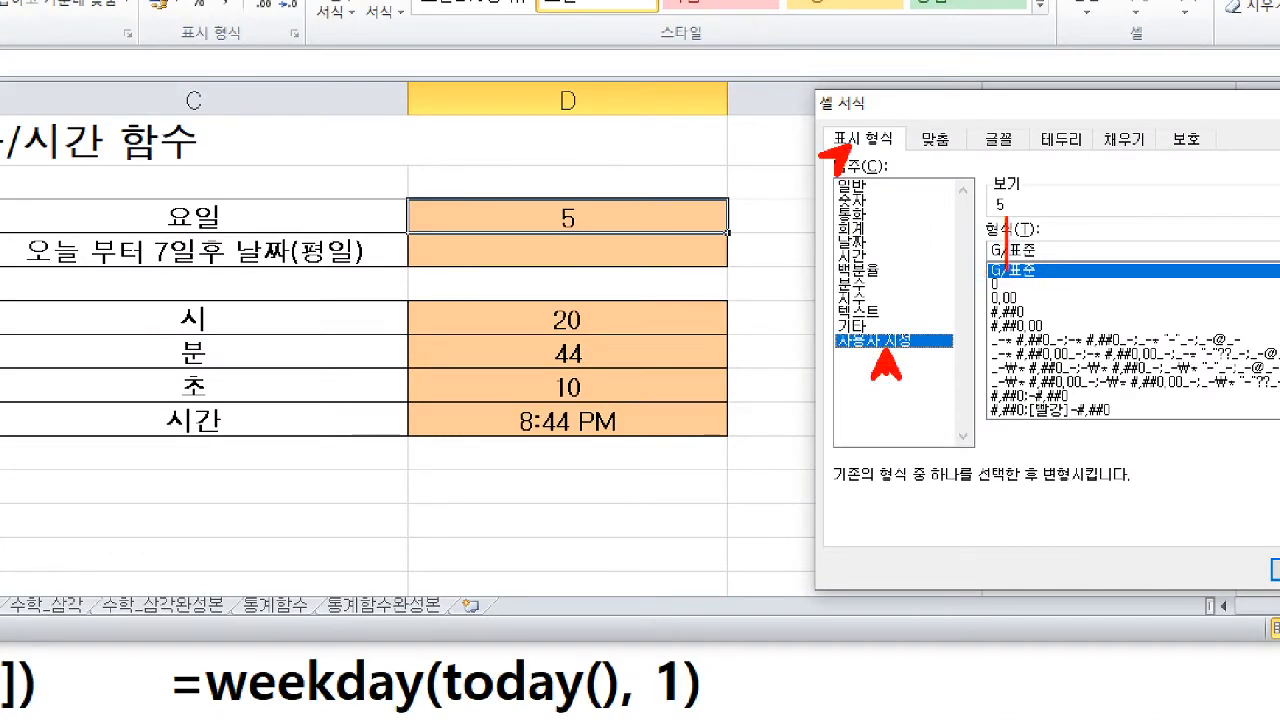
text(dddd)
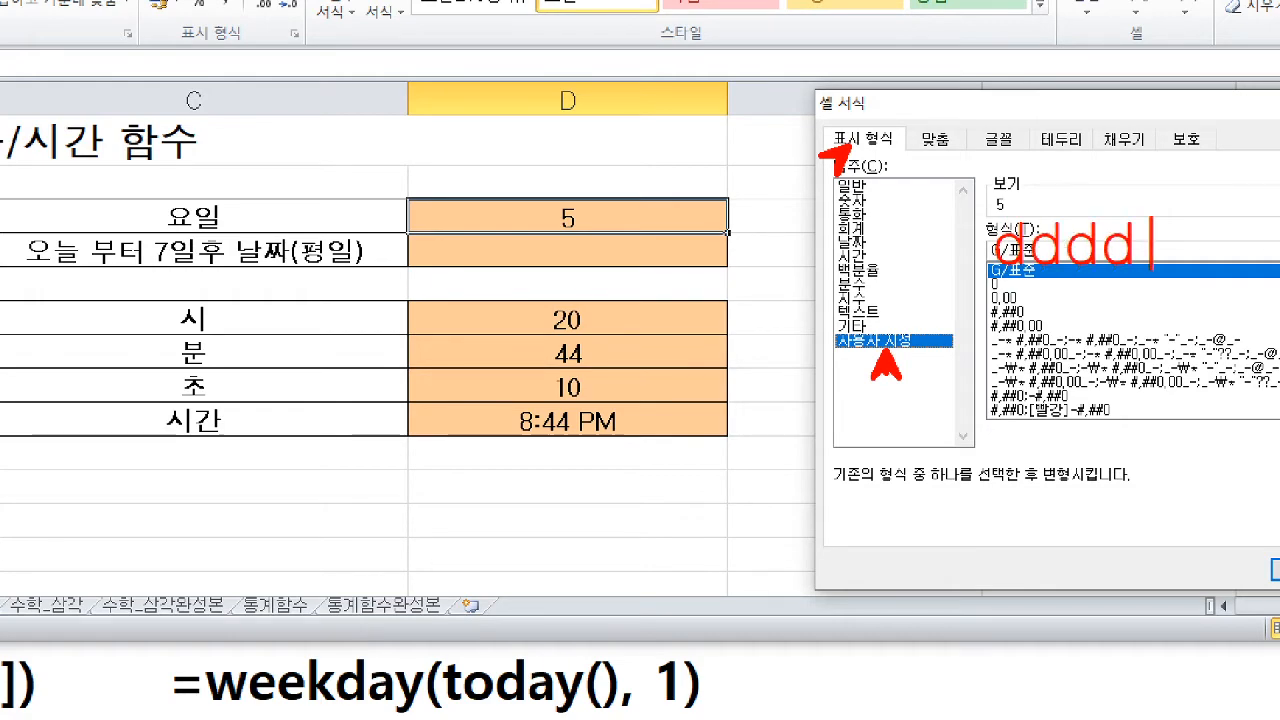
Try the custom format code dddd for D3 and underline it on screen
key(Escape)
drag(1000, 213, 778, 198)
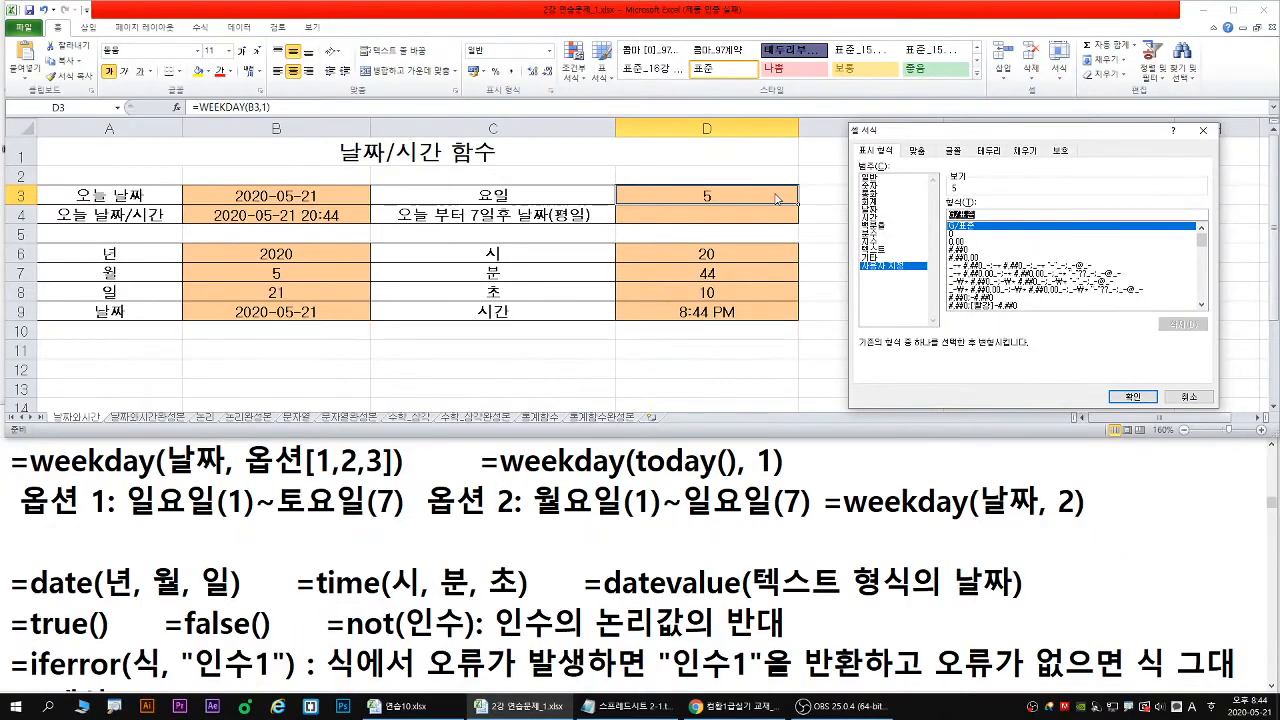
text(dddd)
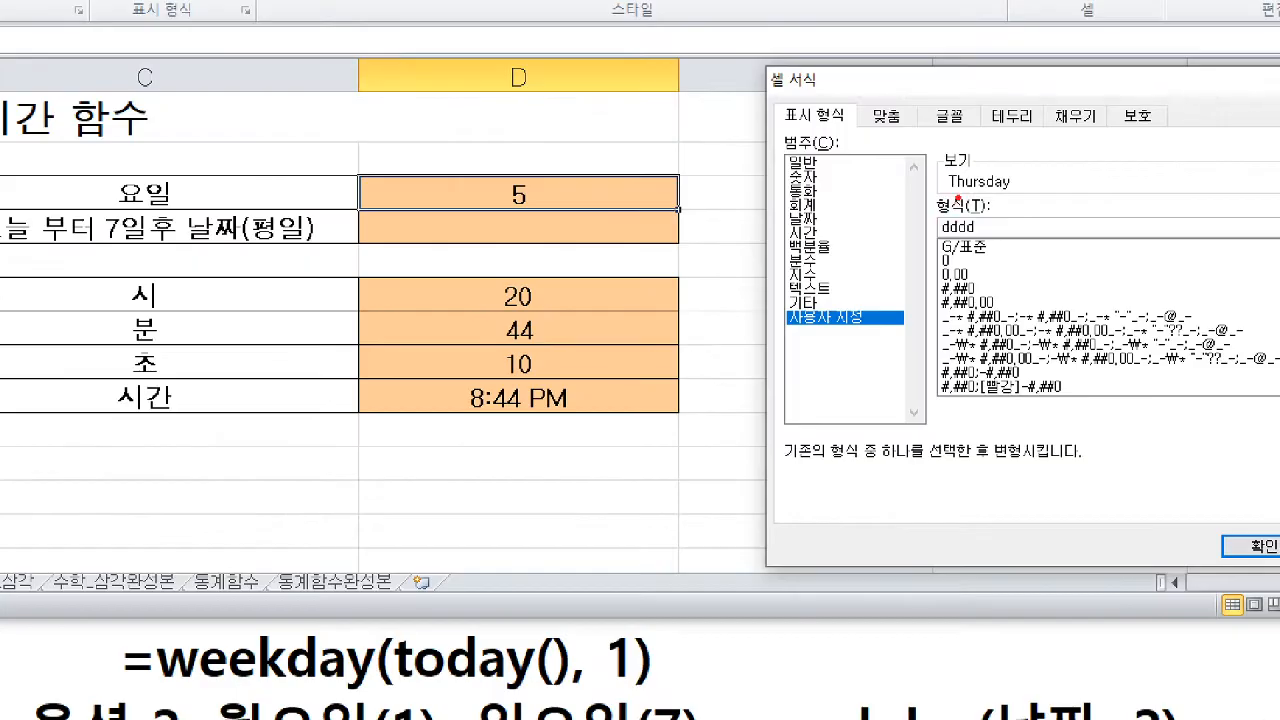
drag(947, 223, 1019, 223)
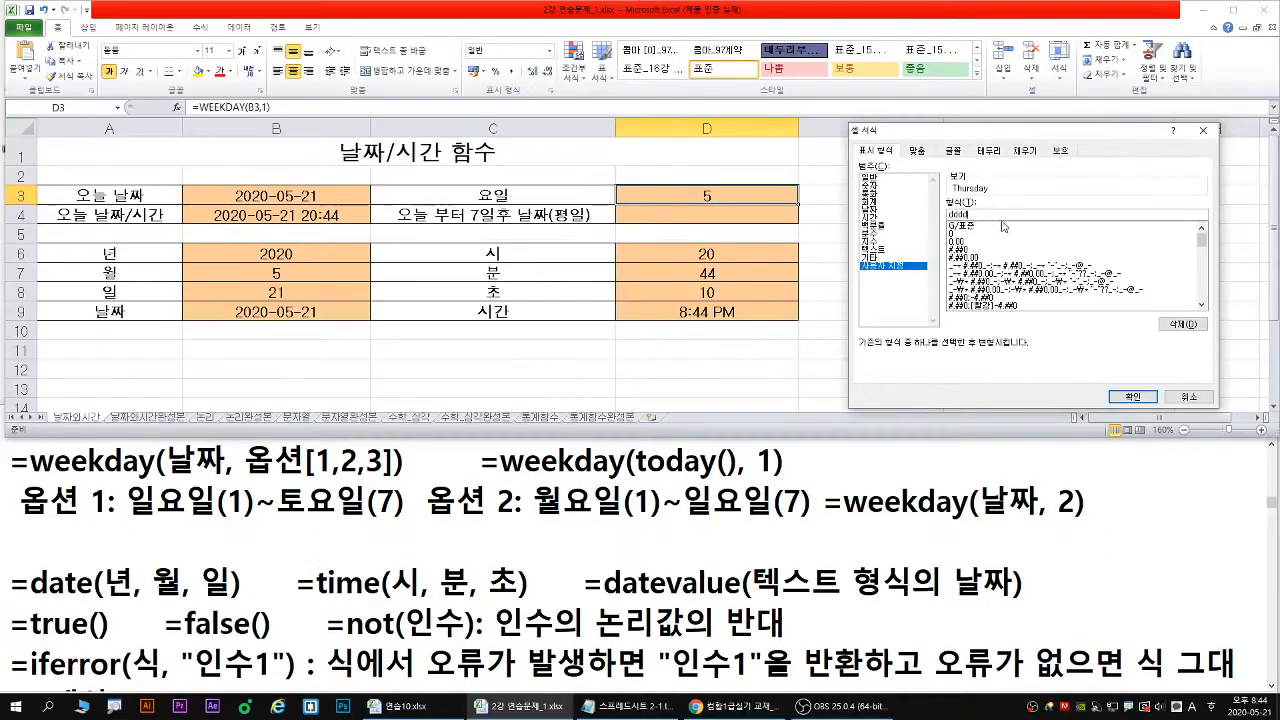
Preview the format code aaa for D3, extend it to aaaa, and apply it as the custom format
text(aaa)
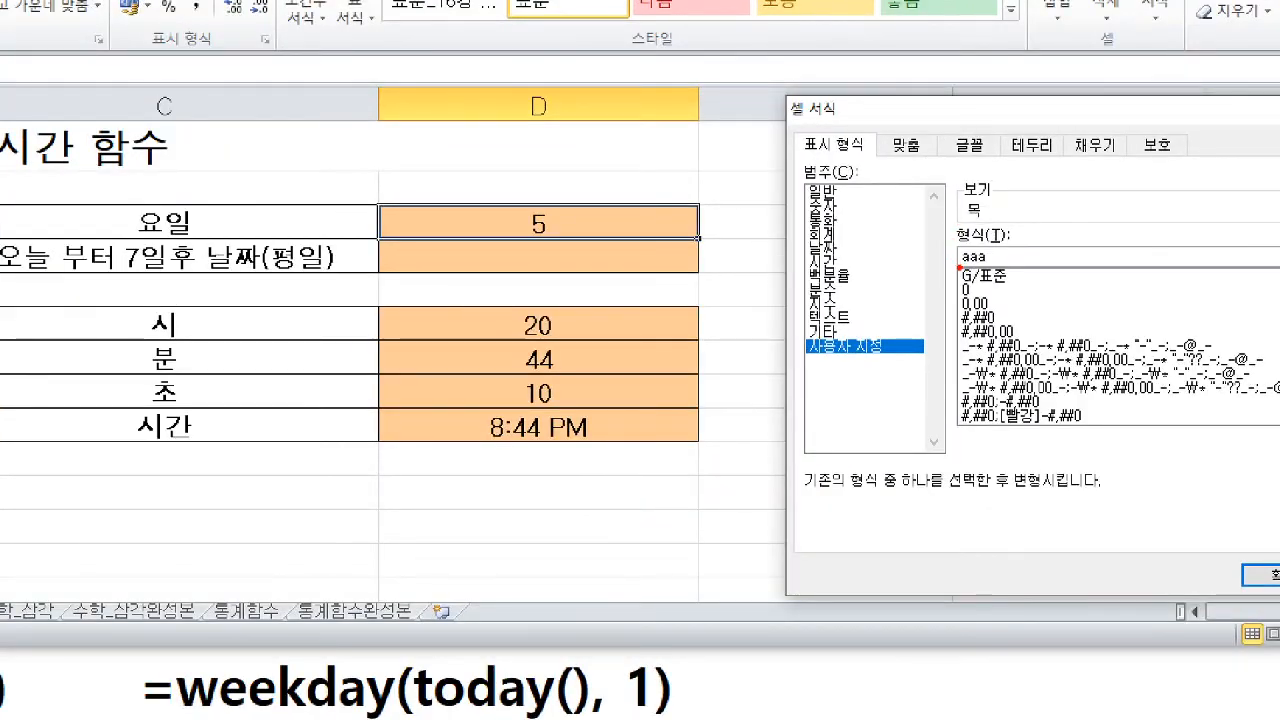
drag(958, 267, 990, 269)
text(a)
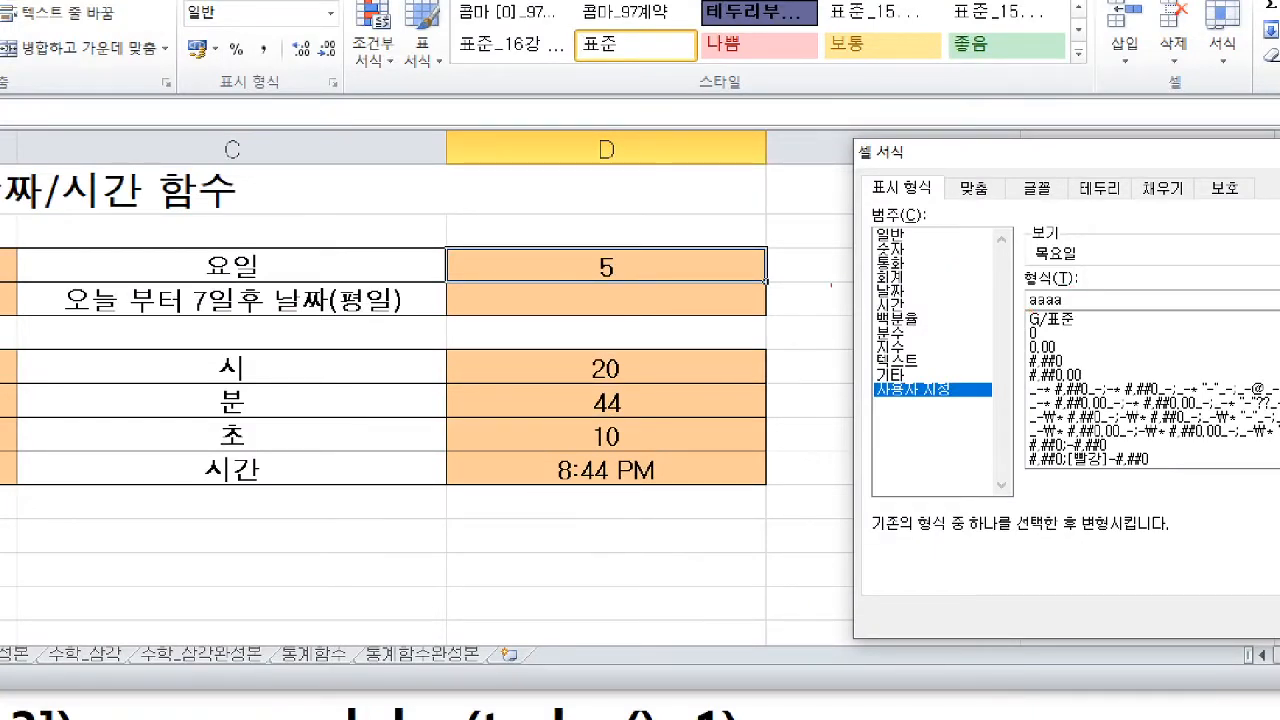
drag(650, 264, 712, 243)
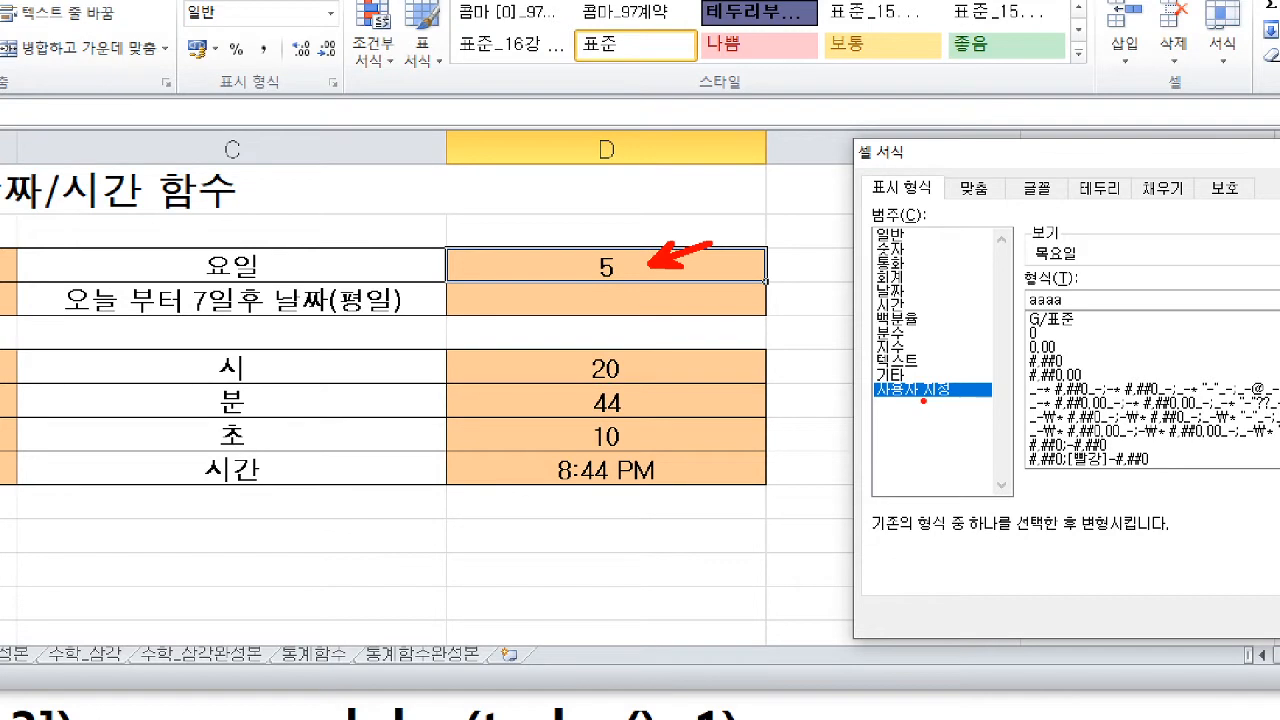
drag(920, 401, 934, 424)
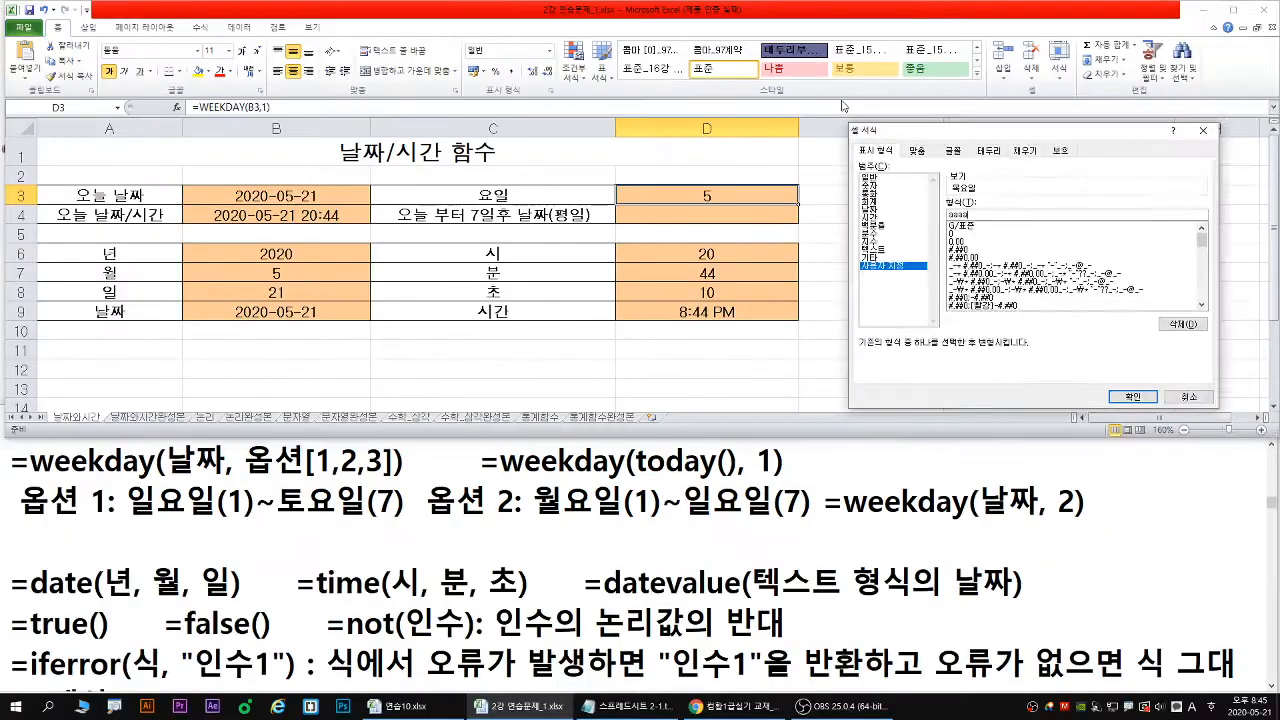
key(Return)
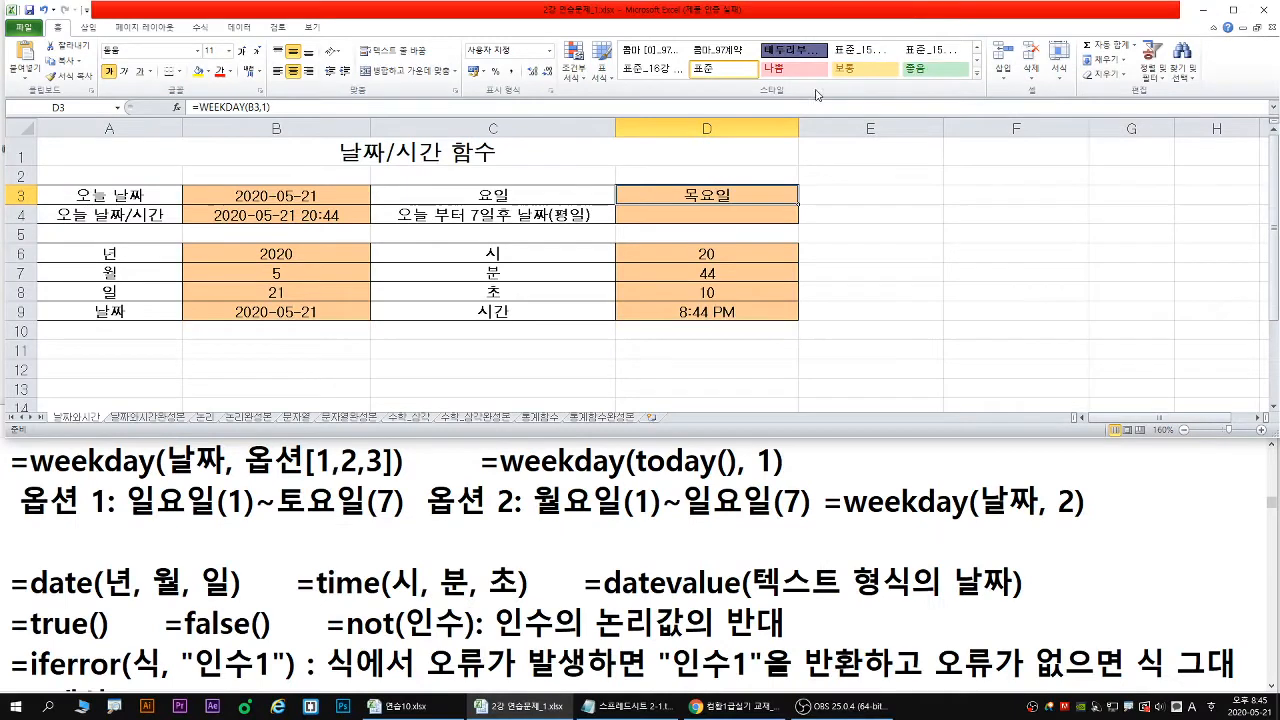
Select D4, underline the label 오늘 부터 7일후 날짜(평일) in blue, and point a blue arrow at D4
click(690, 214)
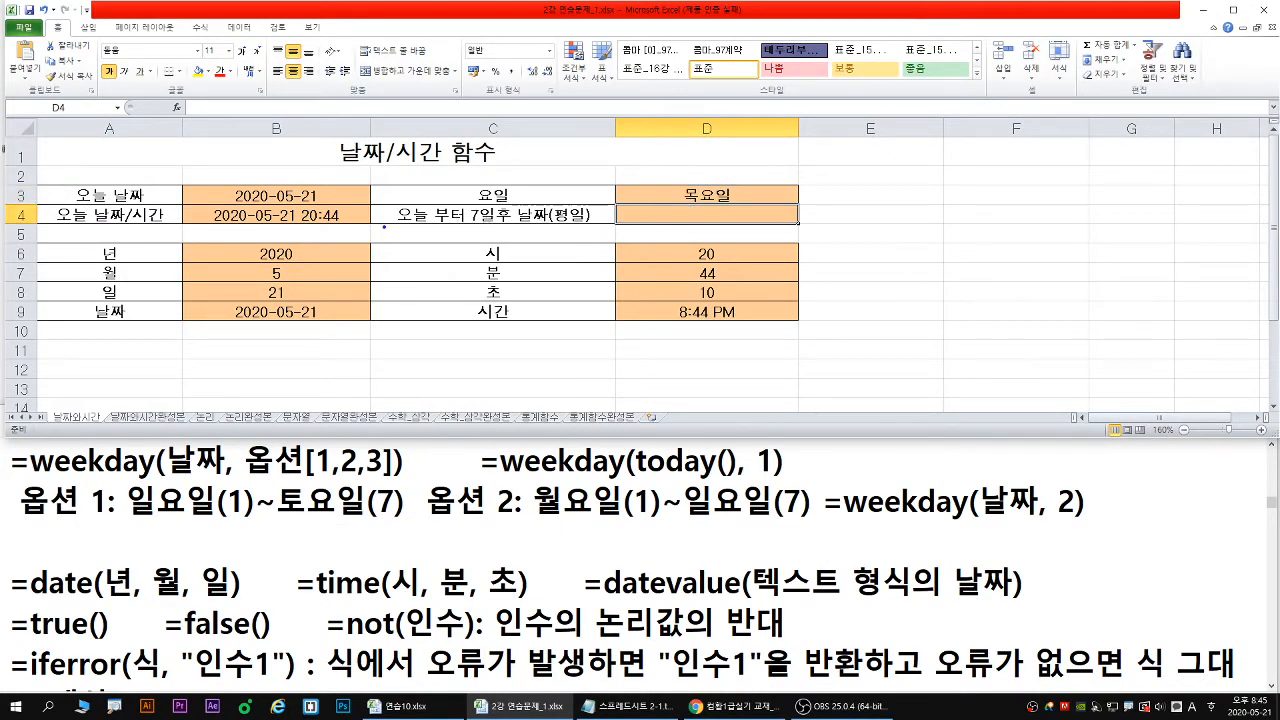
drag(384, 227, 606, 226)
drag(704, 241, 704, 220)
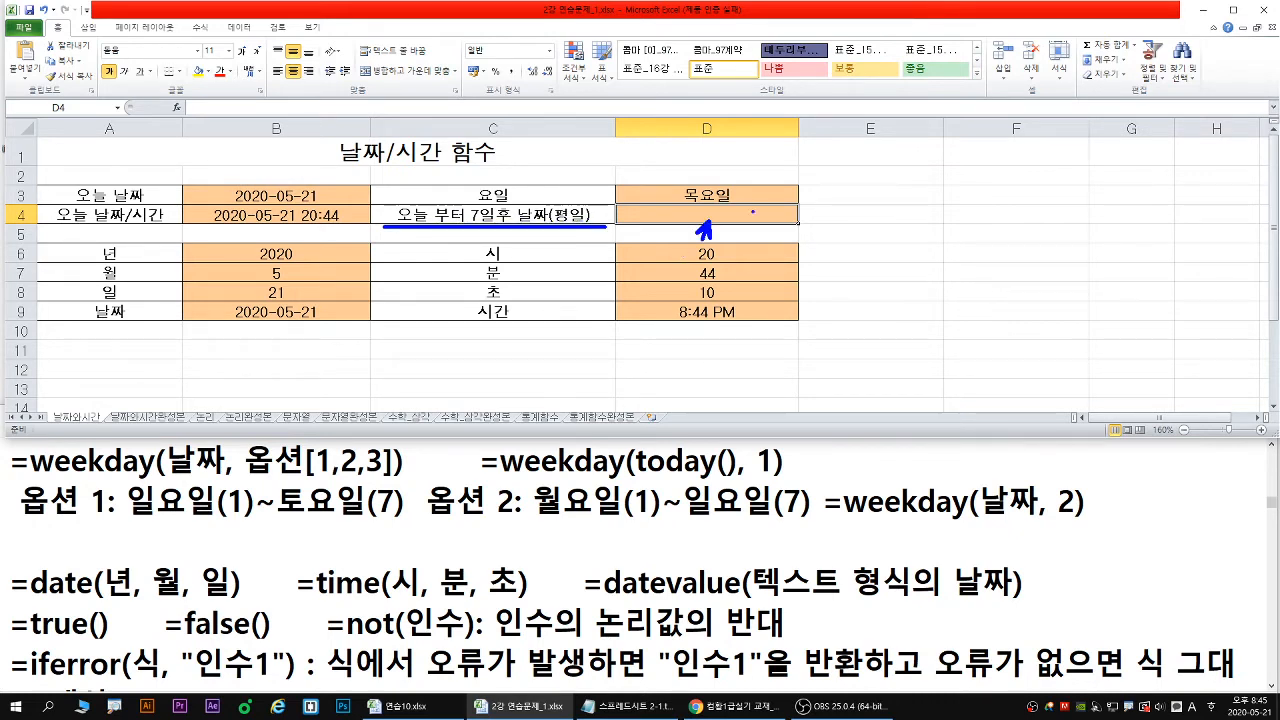
Switch to the Notepad notes and underline the workday arguments 시작 날짜, 일수 and 공휴일 목록 on screen
click(276, 462)
scroll(290, 477, up, 1)
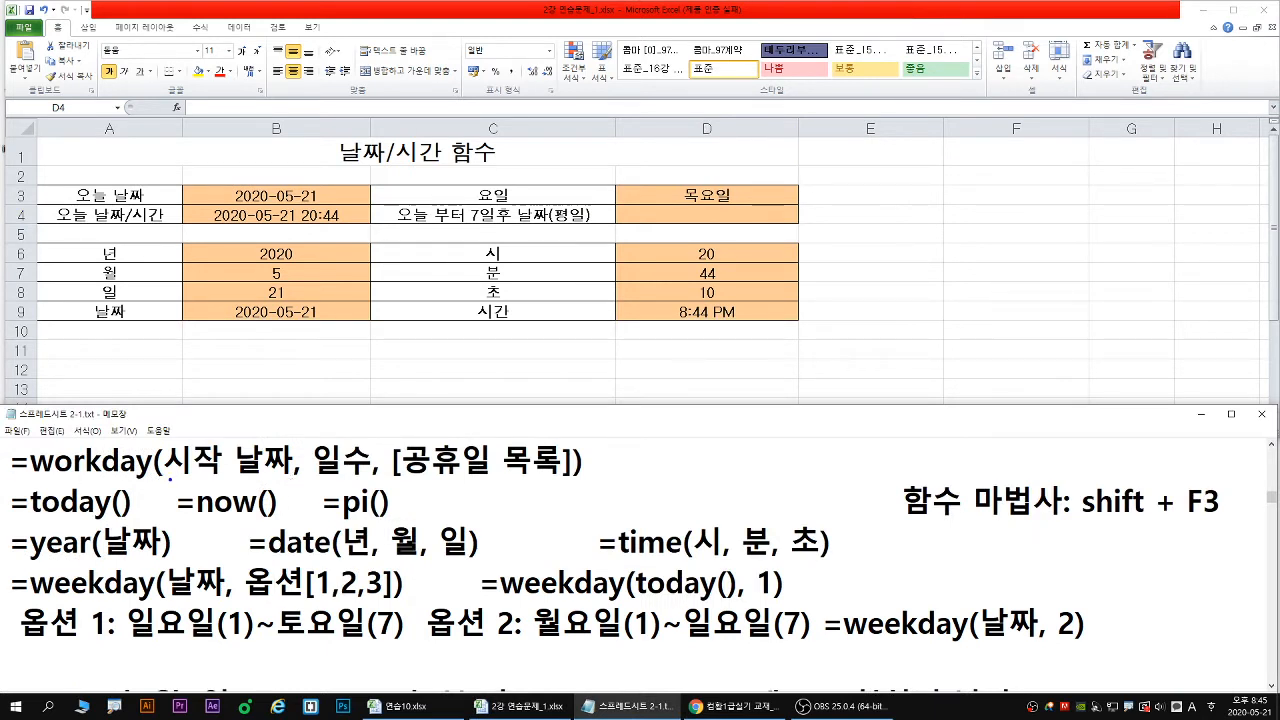
drag(168, 481, 562, 476)
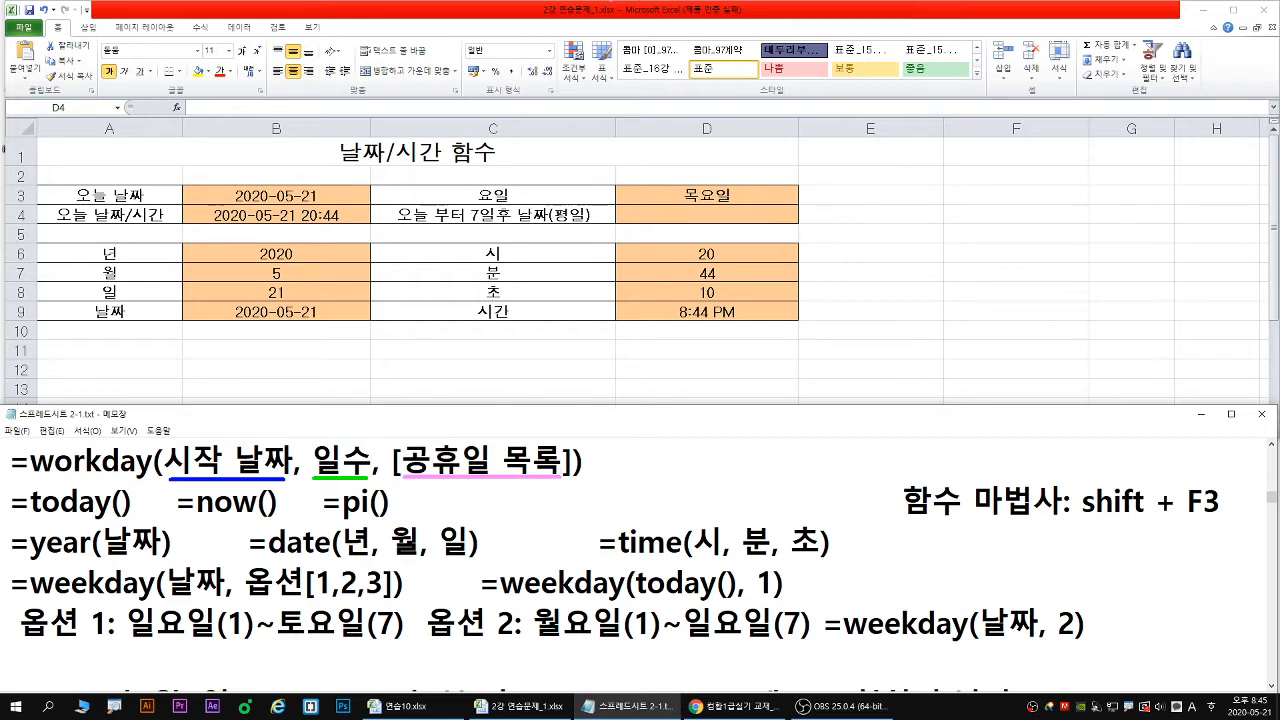
Switch back to Excel, check today's date, and enter the holiday date 2020-05-05 in F4
click(310, 198)
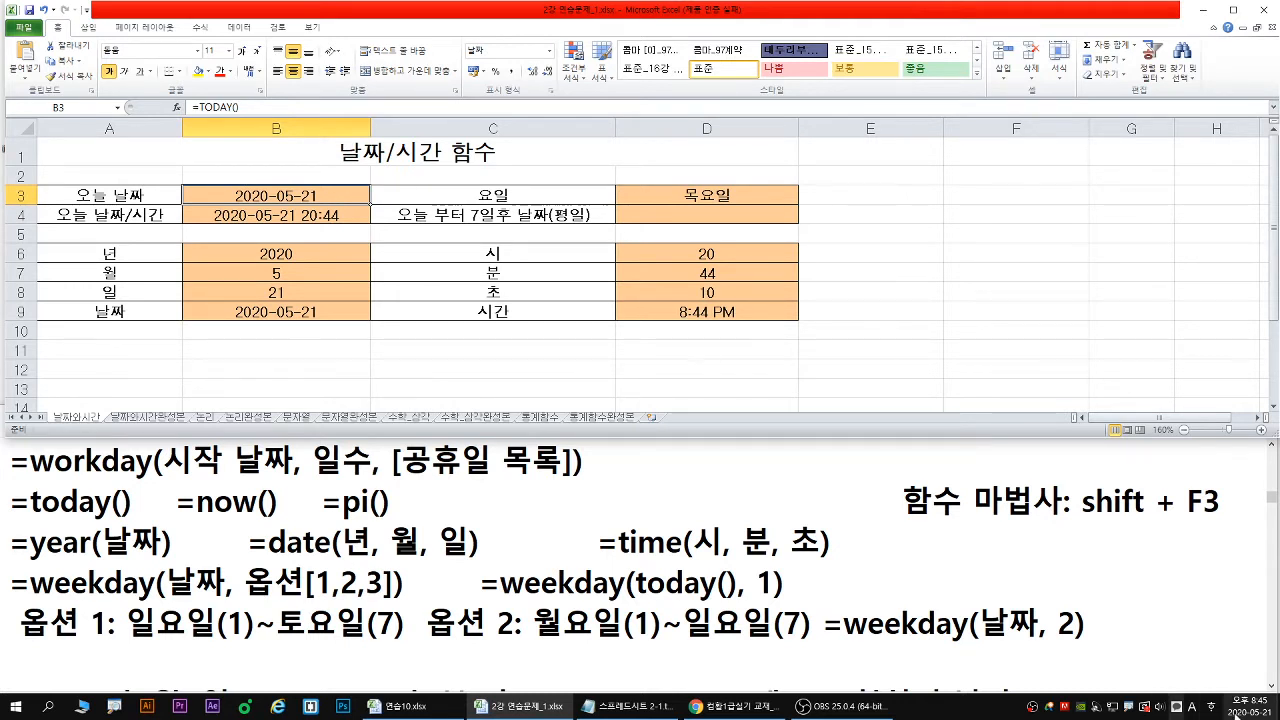
mouse_move(1252, 711)
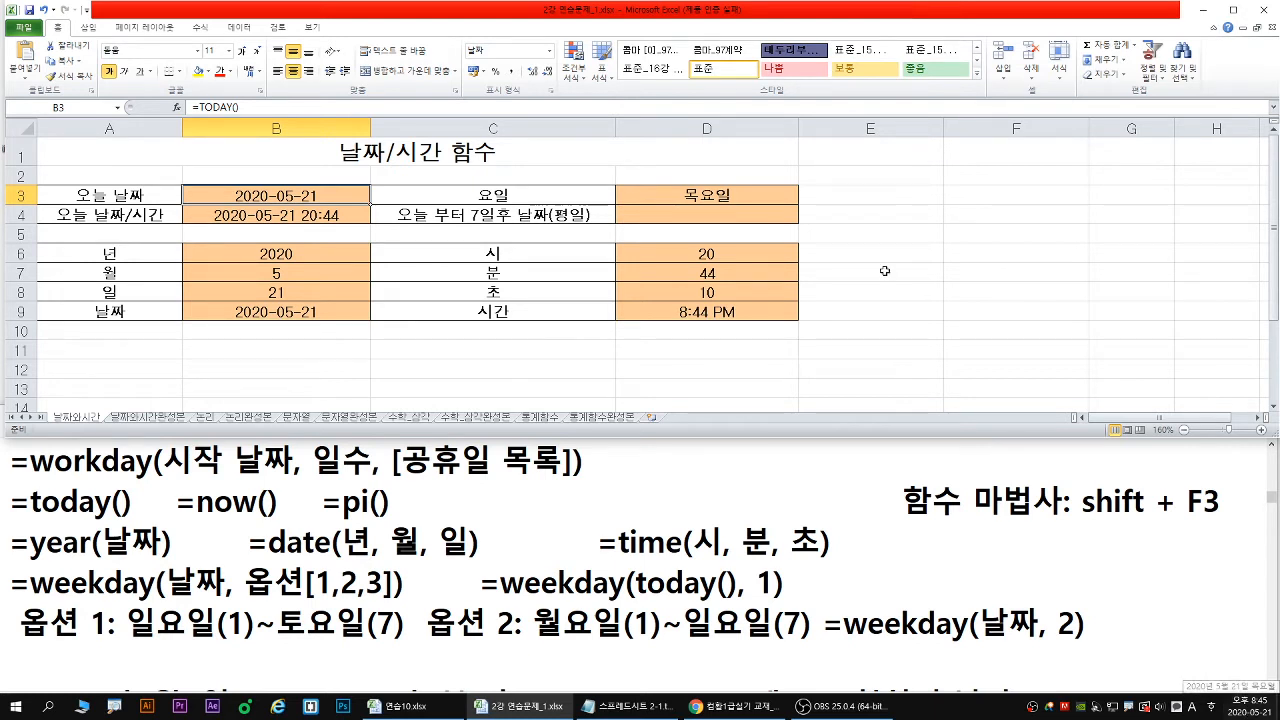
click(990, 217)
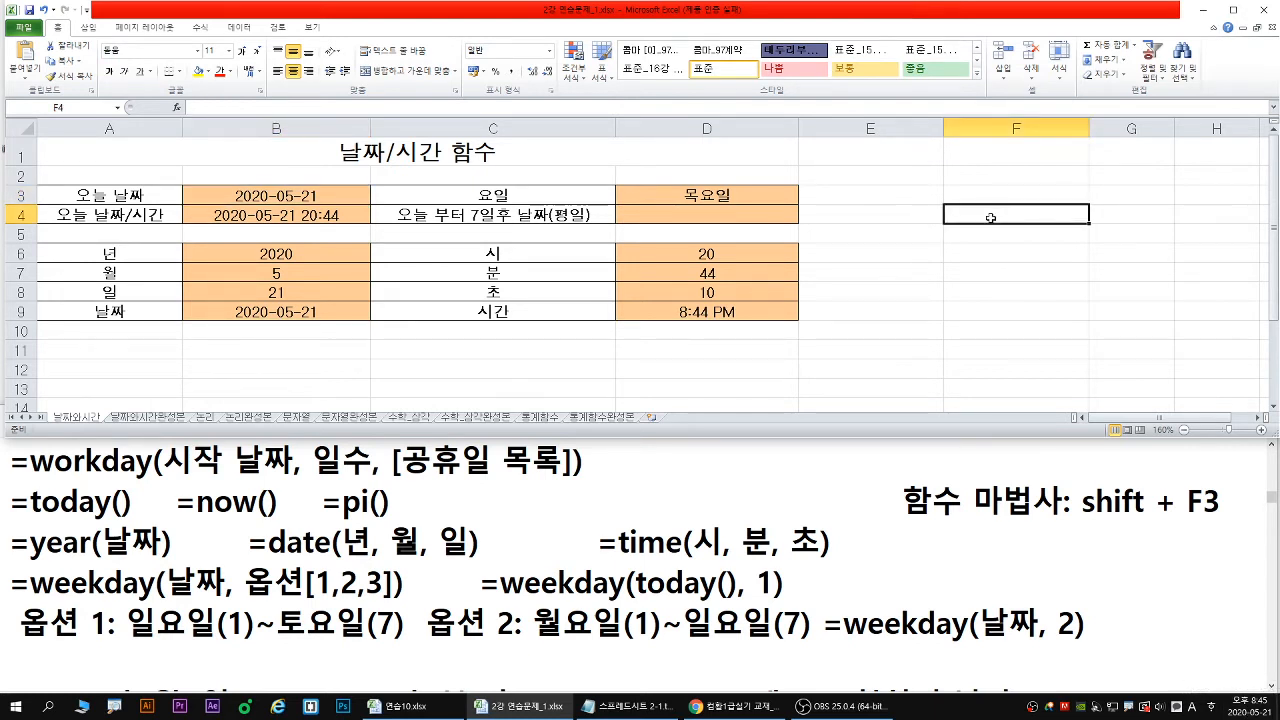
text(2020-)
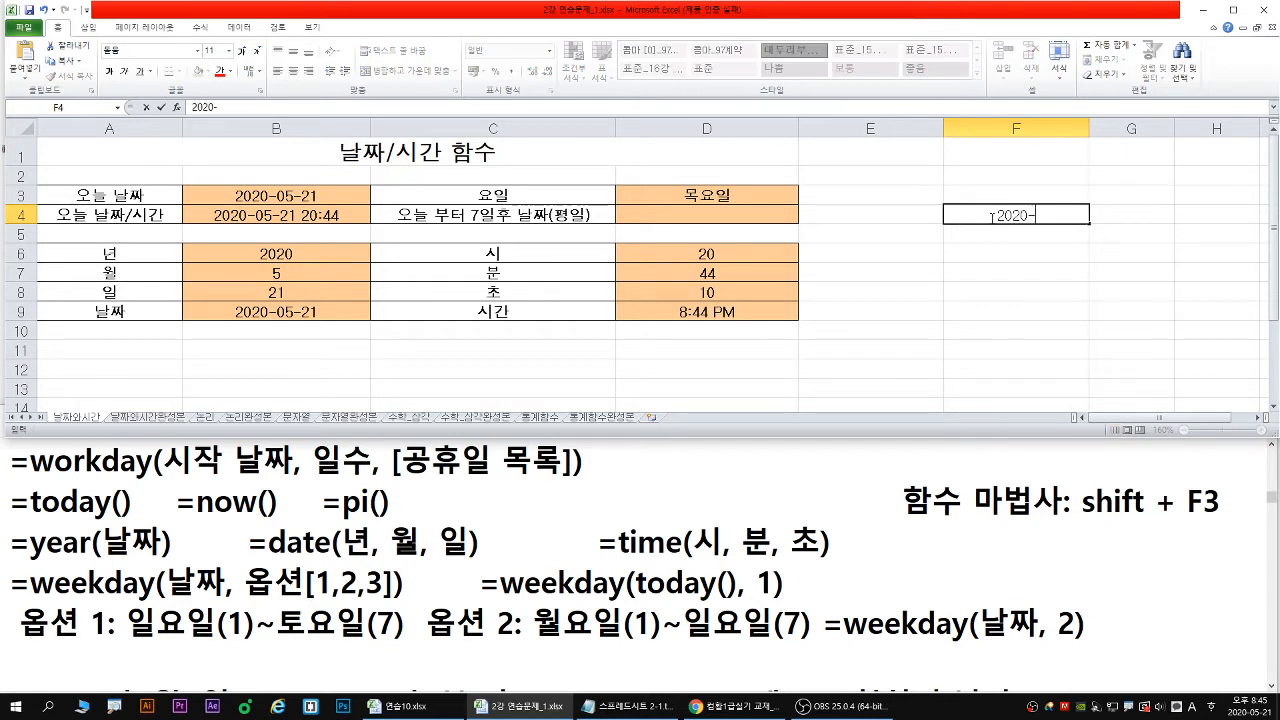
text(05-05)
key(Return)
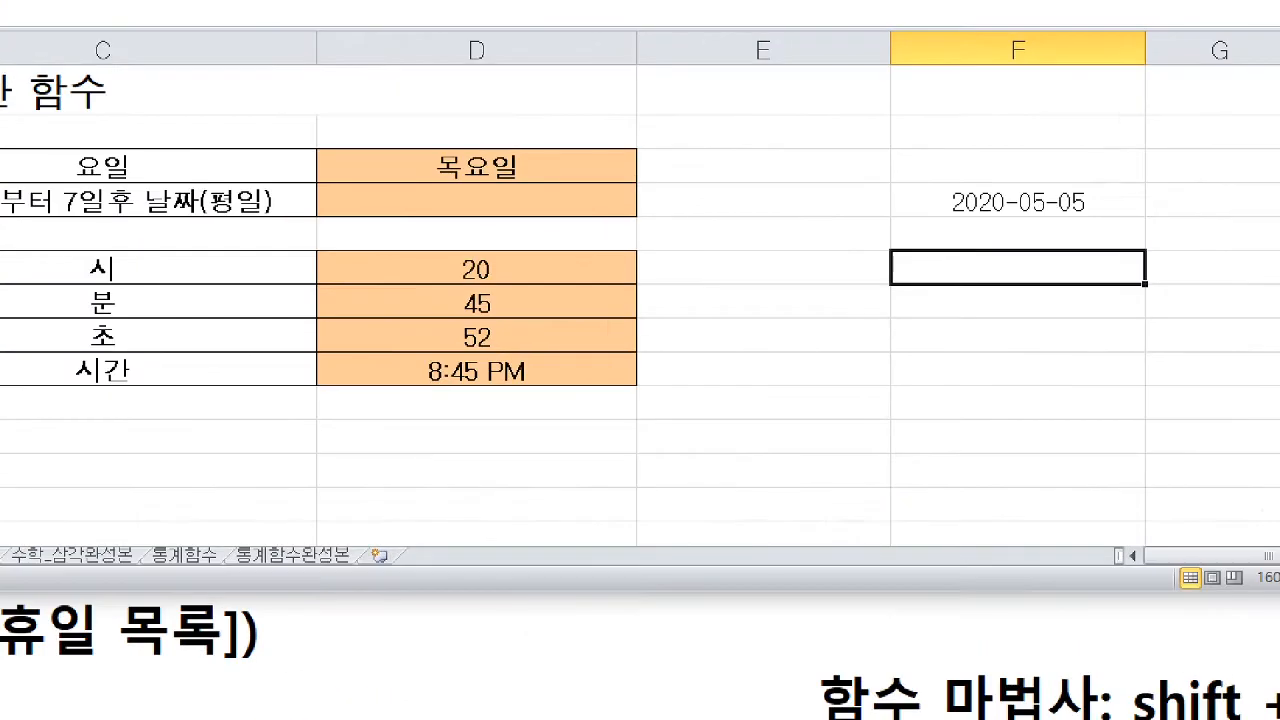
Underline the date in F4, point blue arrows at it and at 공휴일 in the notes, and underline workday on screen
drag(940, 220, 1102, 217)
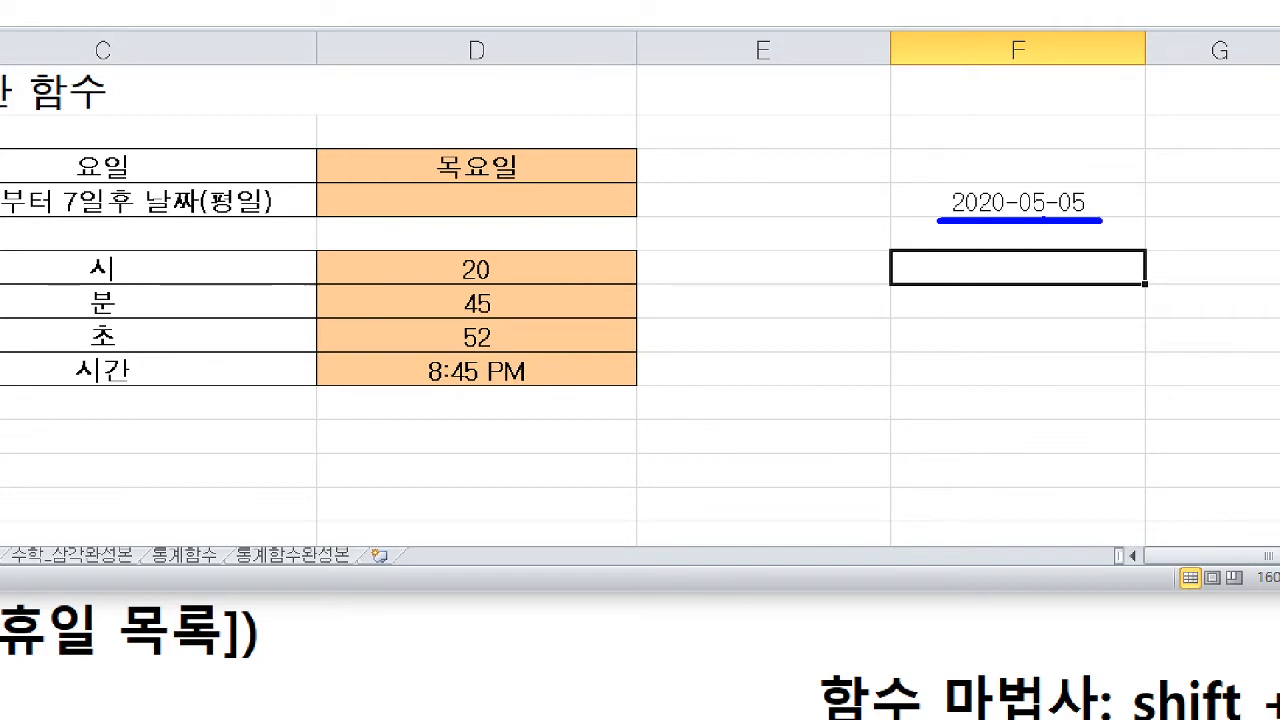
drag(1040, 185, 1070, 160)
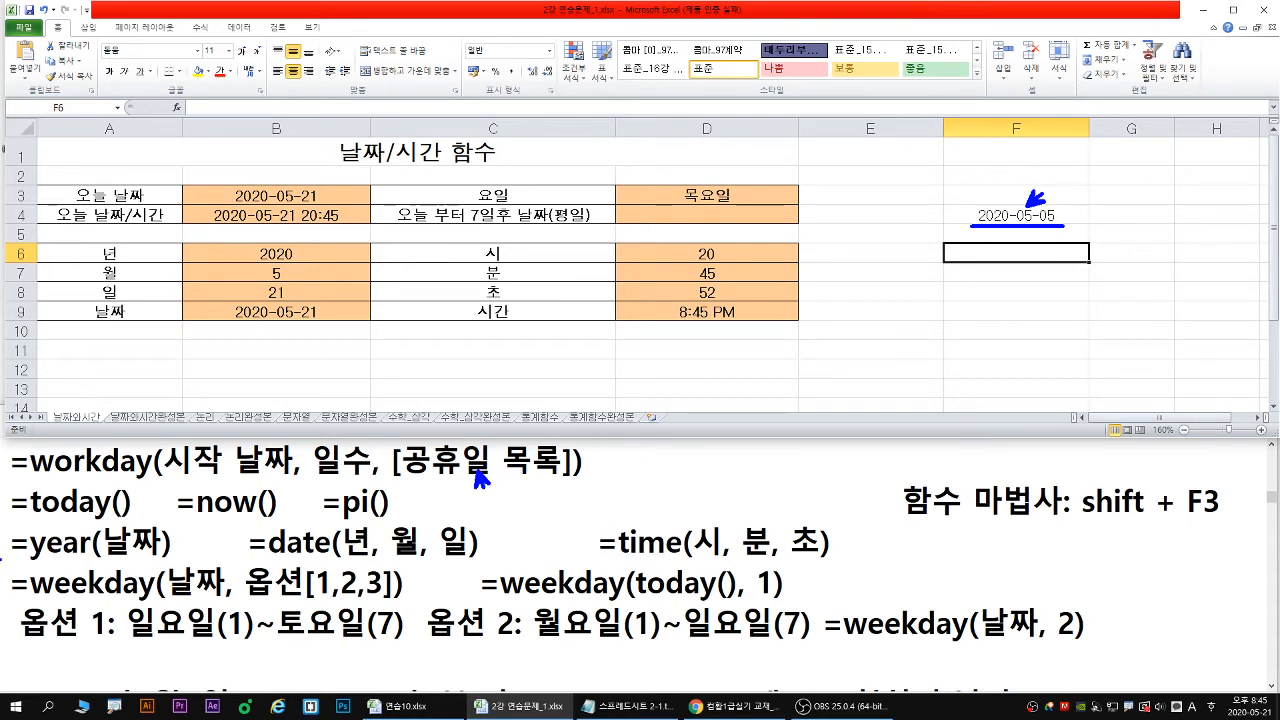
drag(30, 481, 152, 484)
key(Escape)
Start a WORKDAY formula in D4, open its function arguments dialog, and move the dialog lower beside the table
click(686, 211)
text(=)
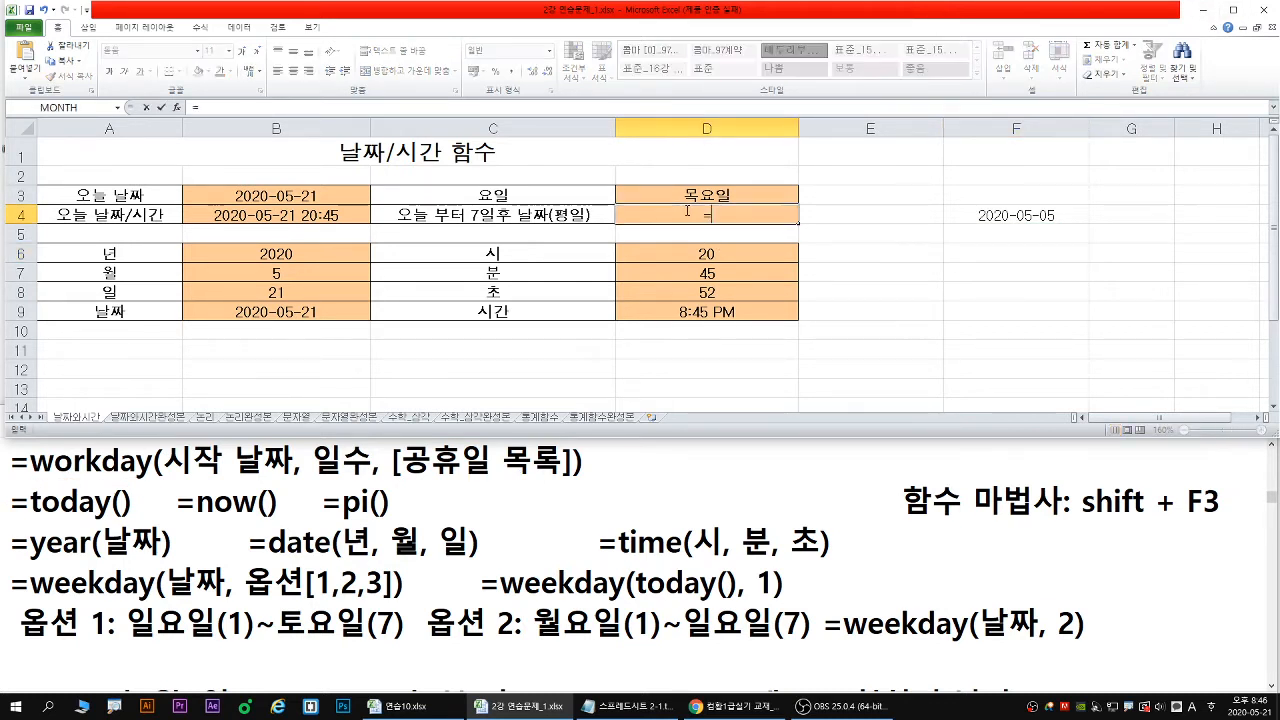
text(workd)
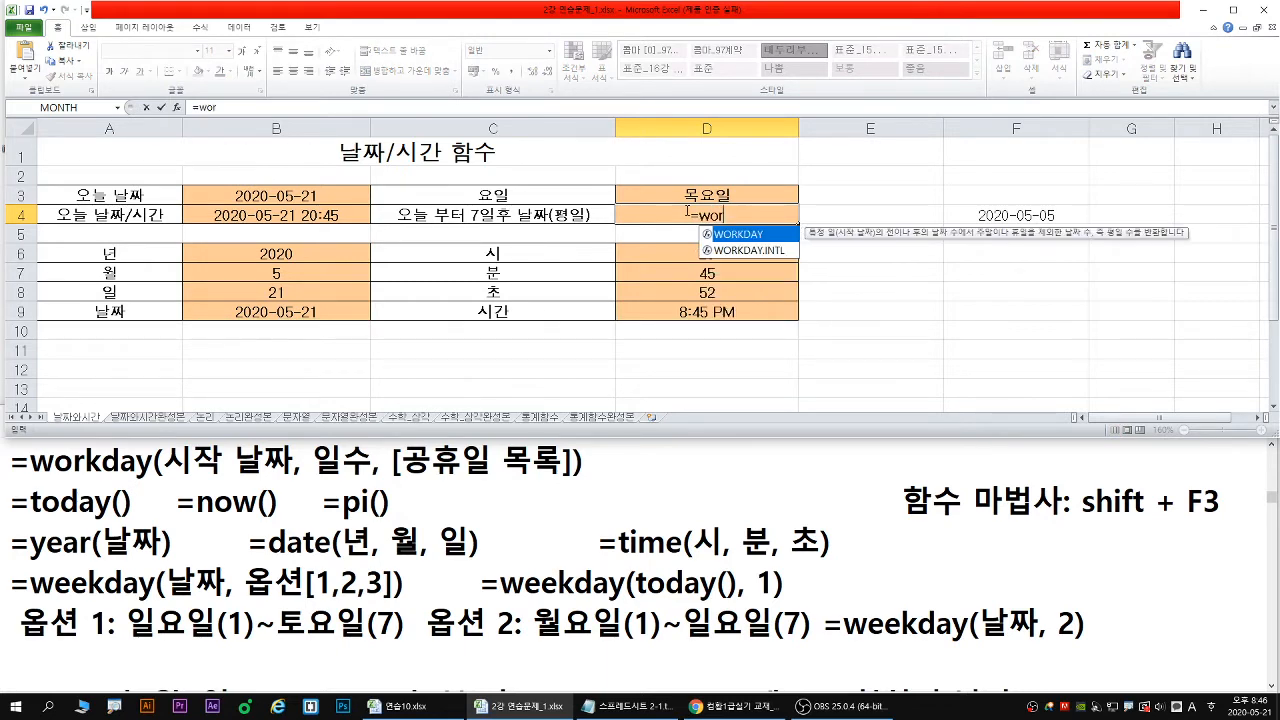
text(a)
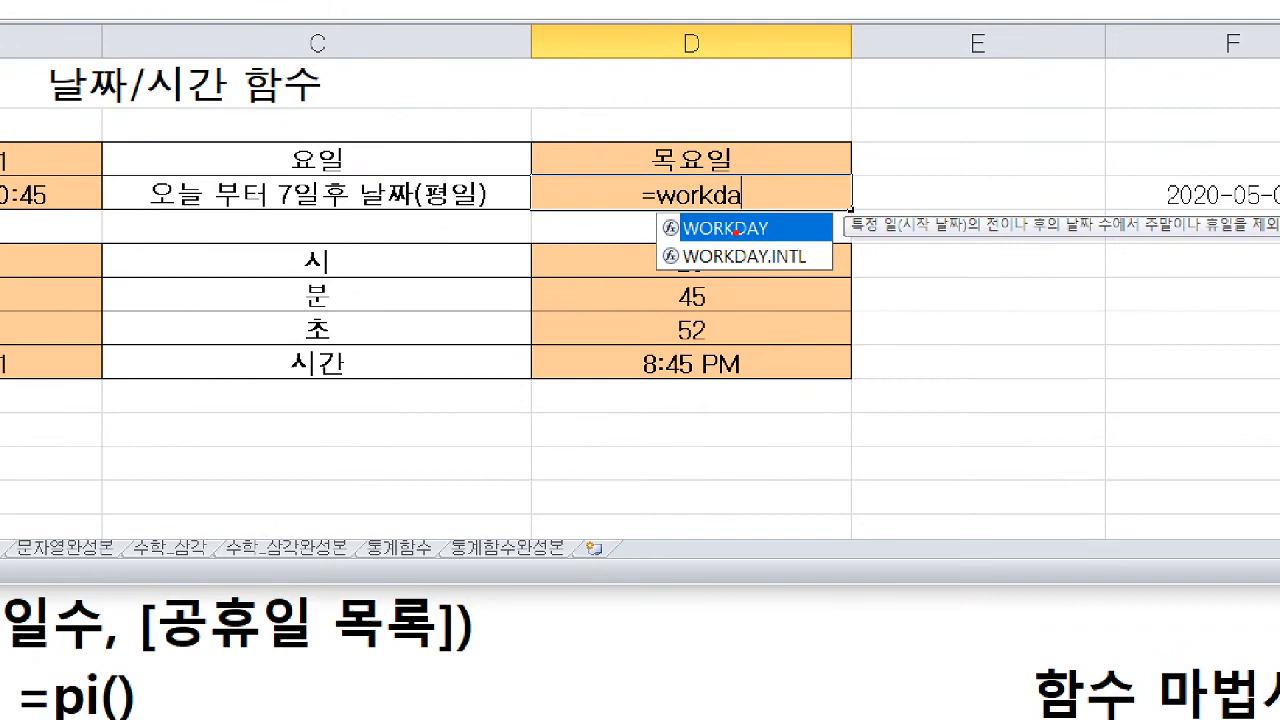
mouse_move(736, 231)
mouse_down()
mouse_move(730, 246)
mouse_move(772, 242)
mouse_up()
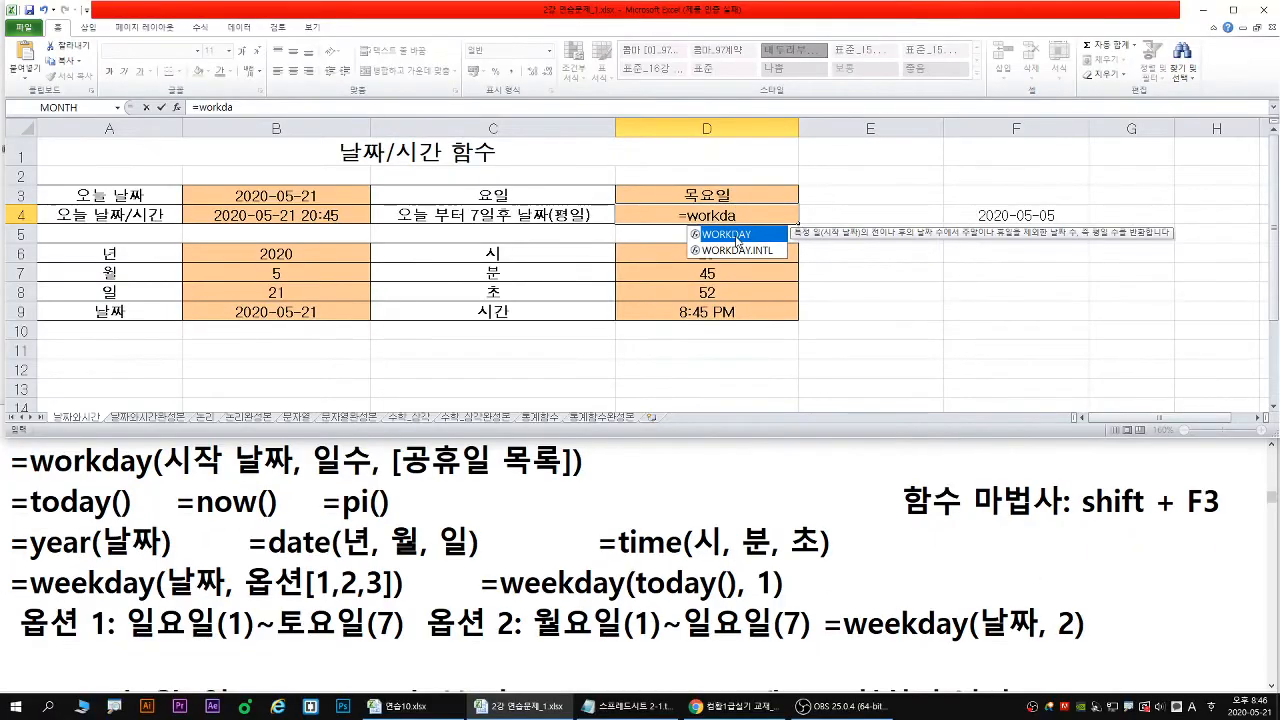
double_click(741, 231)
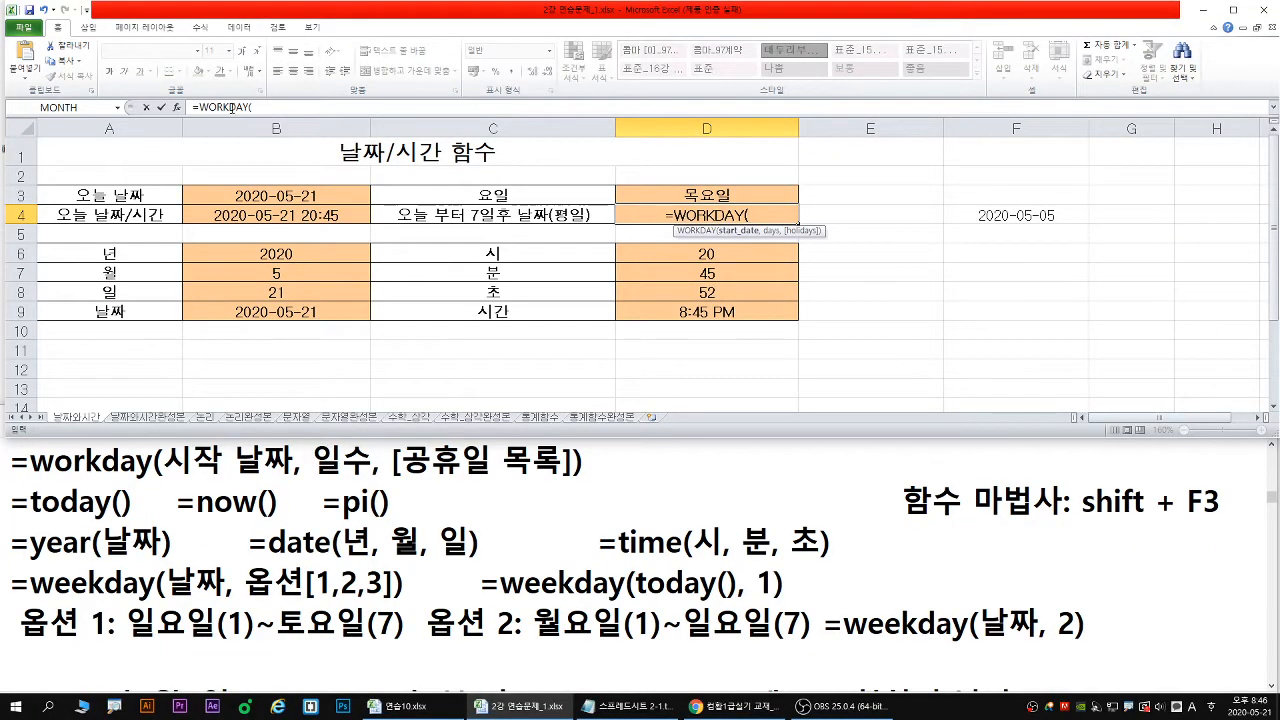
click(177, 107)
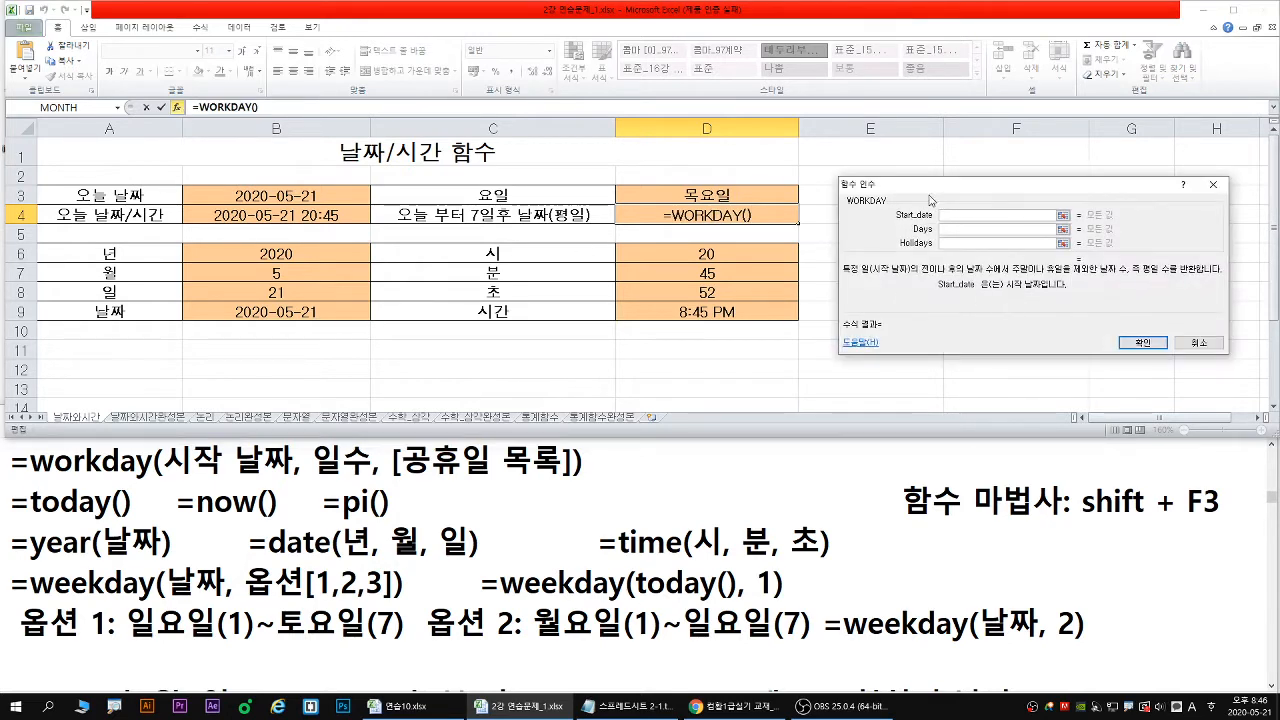
drag(939, 190, 772, 265)
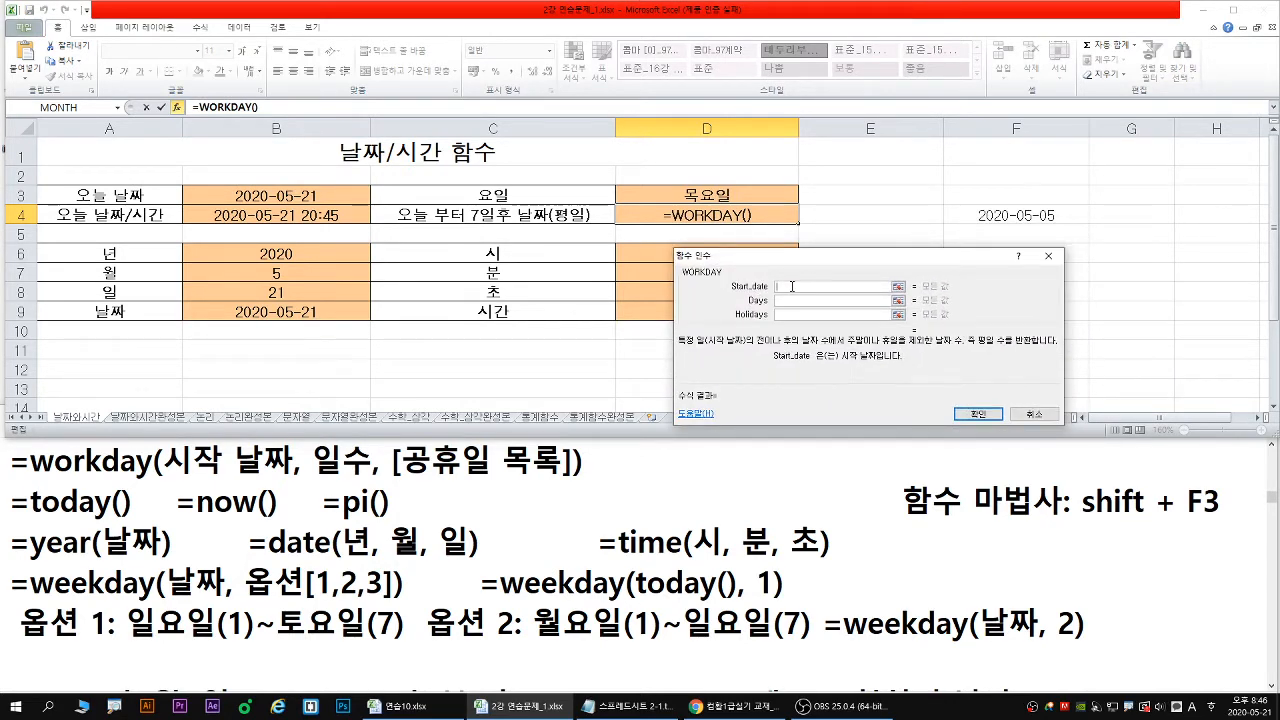
Set the WORKDAY Start_date argument to B3, marking it in red on screen, and set Days to 7
click(266, 194)
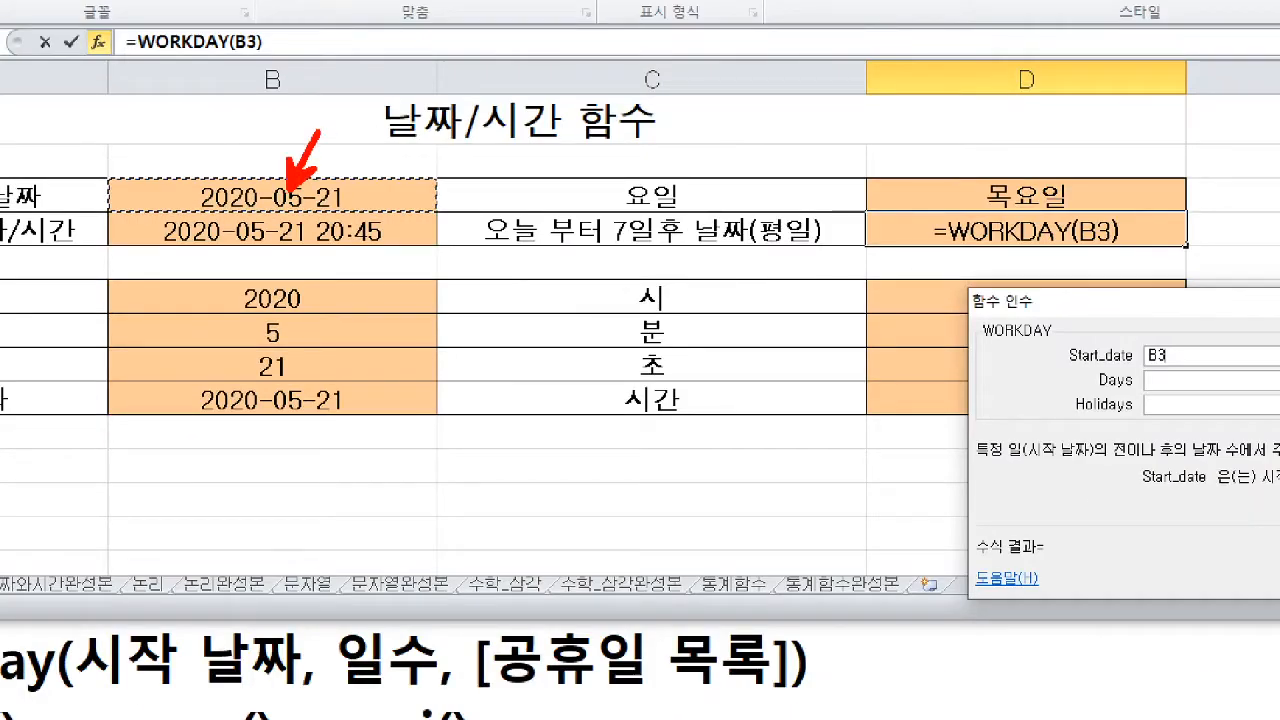
drag(1065, 369, 1190, 367)
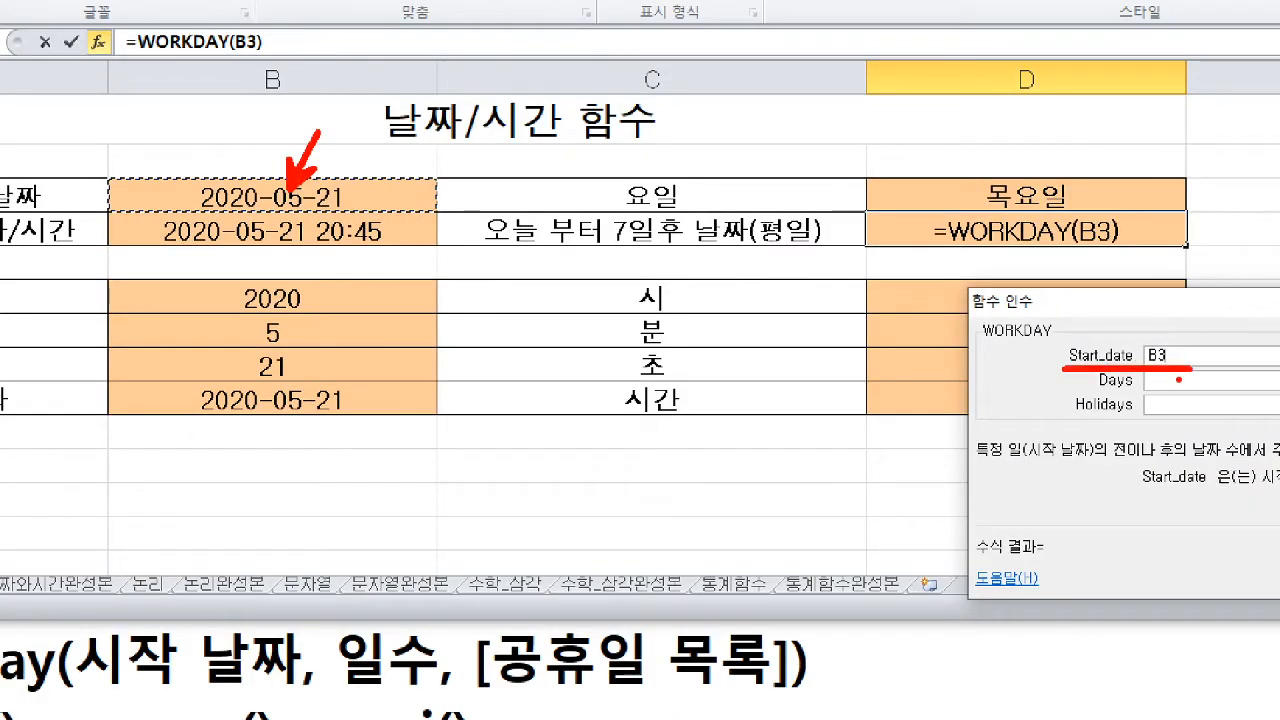
key(Escape)
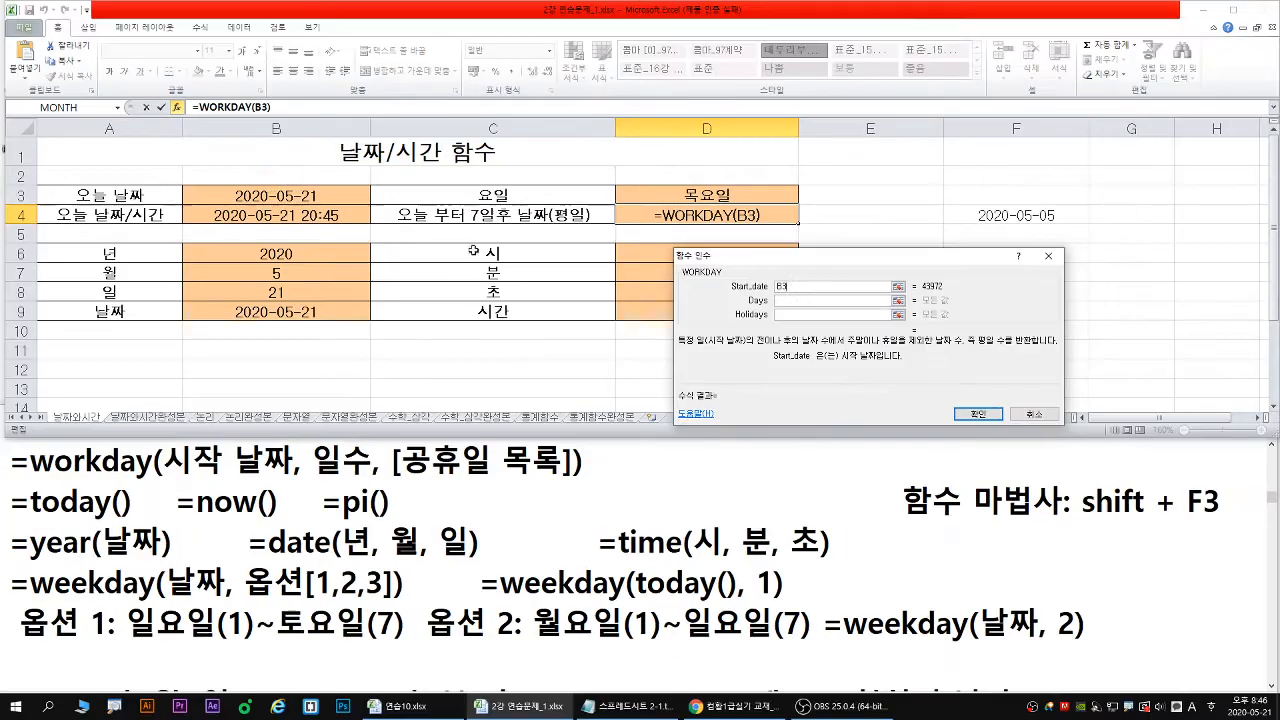
click(794, 298)
text(7)
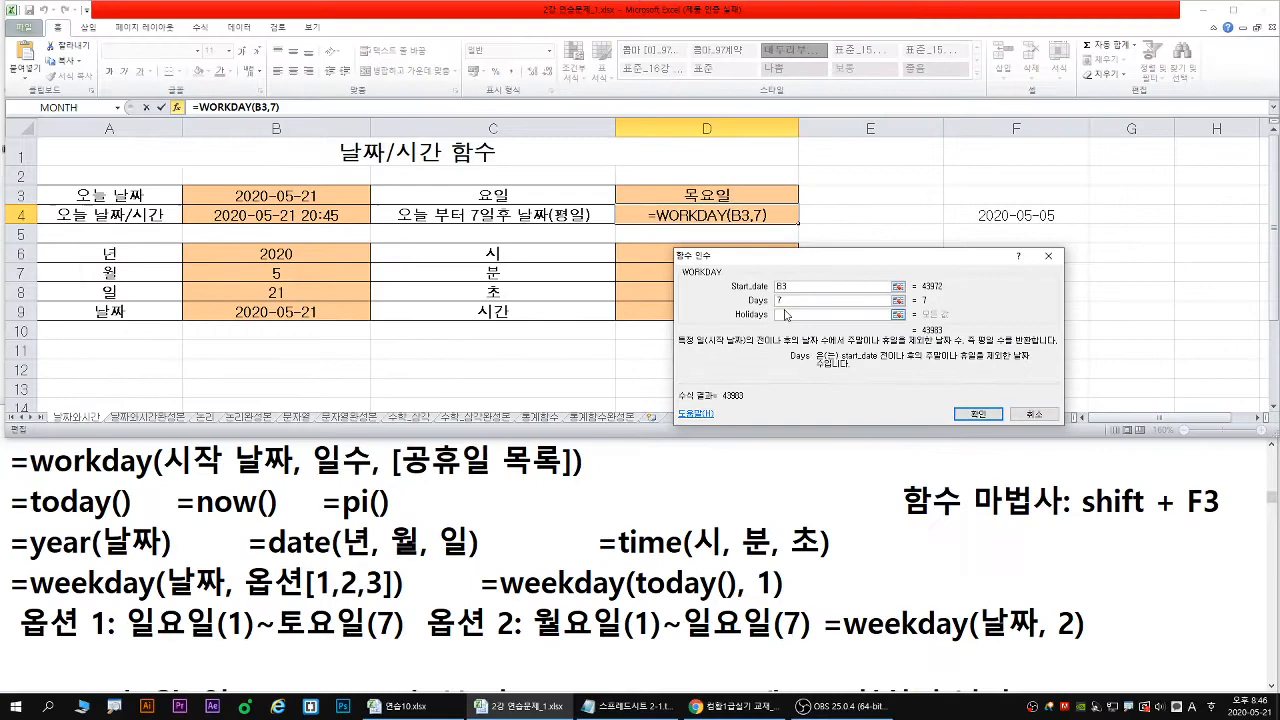
Move the function arguments dialog clear of the time cells and set Holidays to F4
click(804, 326)
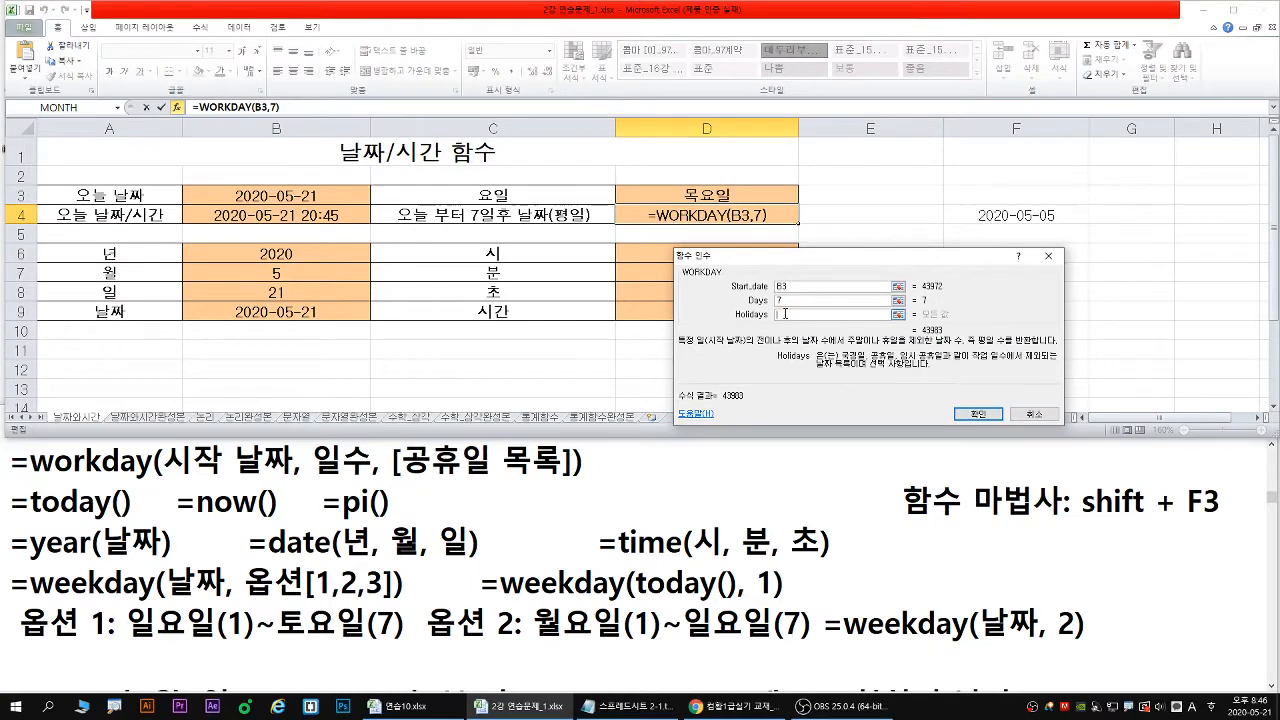
drag(940, 261, 1110, 258)
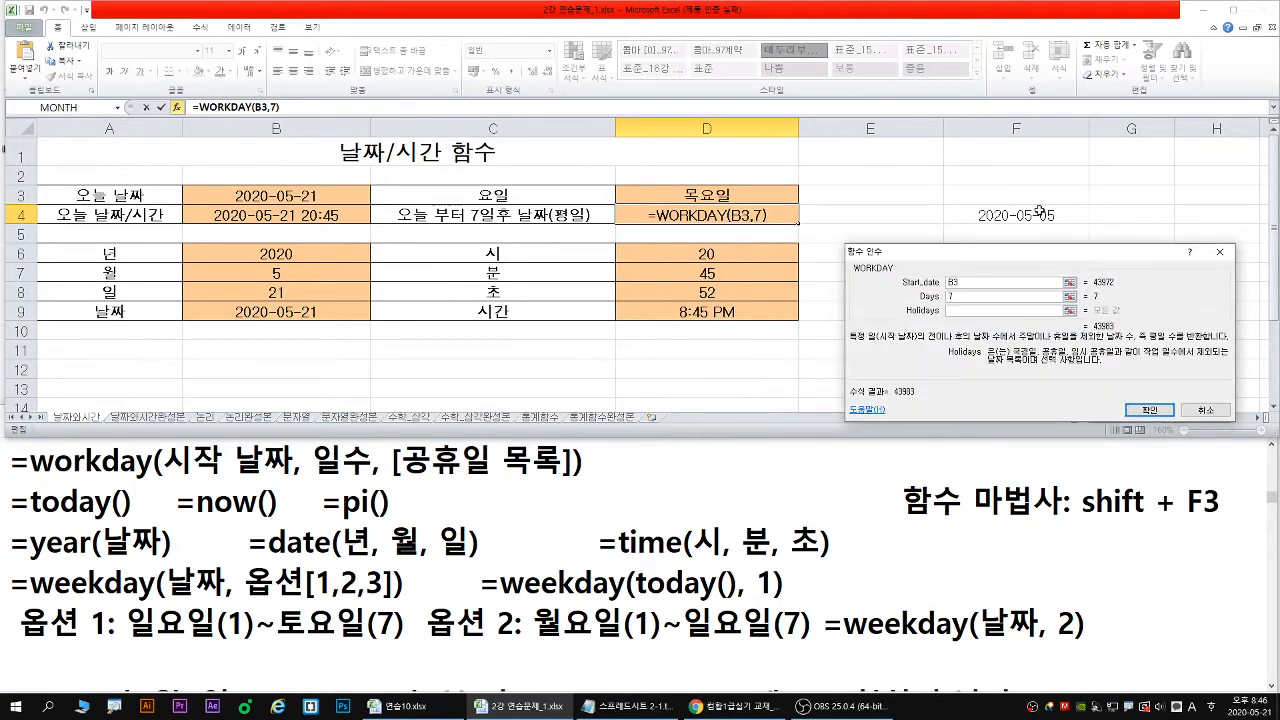
click(1016, 214)
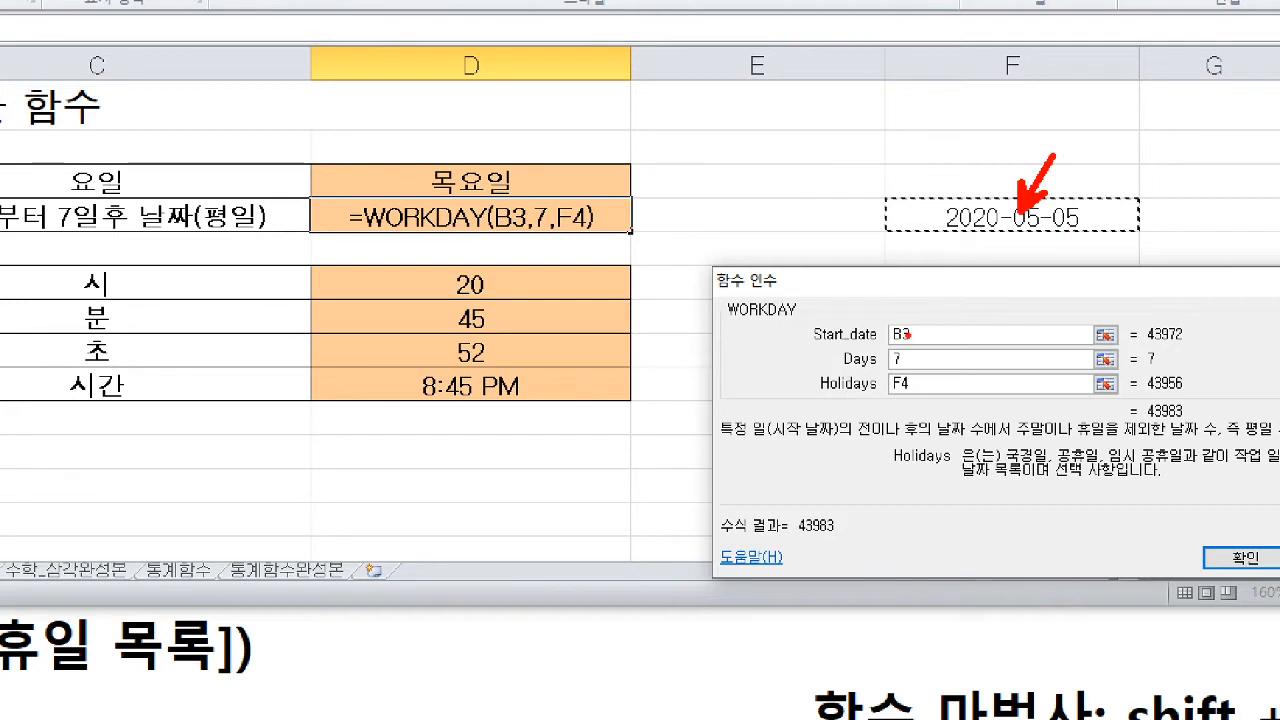
Circle the month of the holiday date in F4, mark the Holidays argument, and underline its description on screen
mouse_move(1049, 232)
mouse_down()
mouse_move(985, 237)
mouse_move(1005, 186)
mouse_move(1038, 226)
mouse_up()
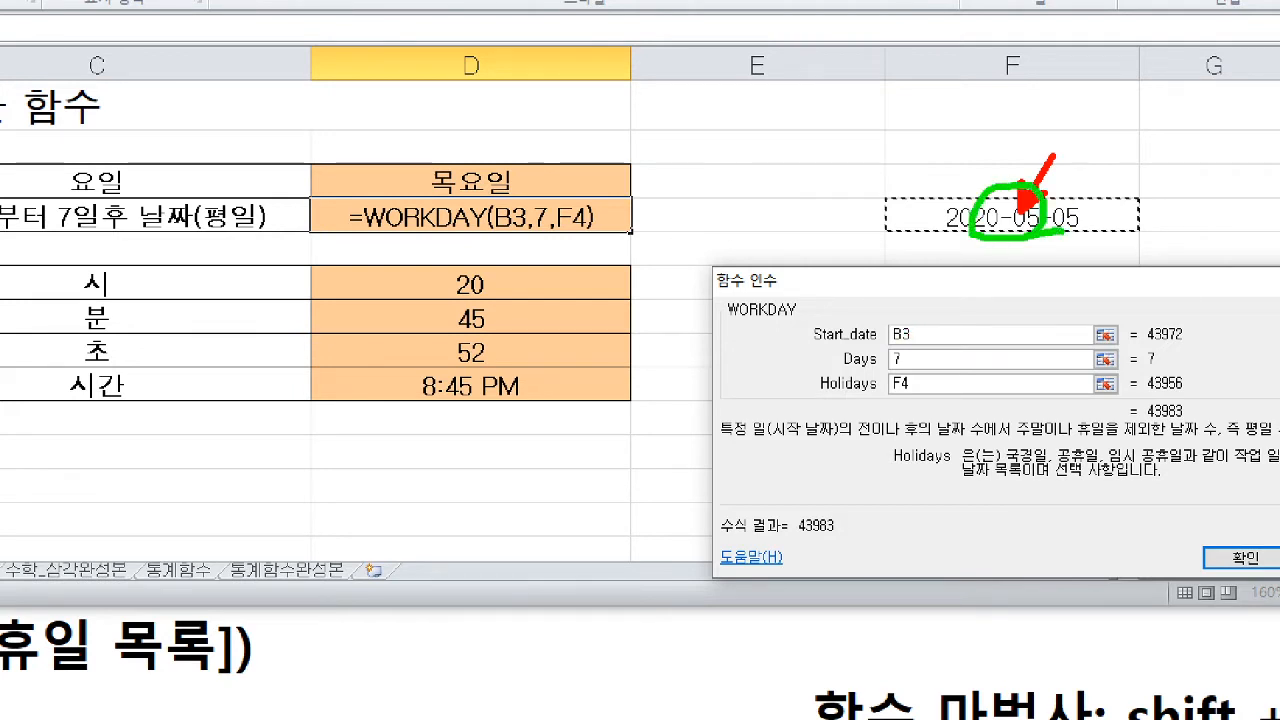
drag(915, 379, 884, 410)
drag(886, 384, 925, 401)
drag(1011, 466, 1279, 464)
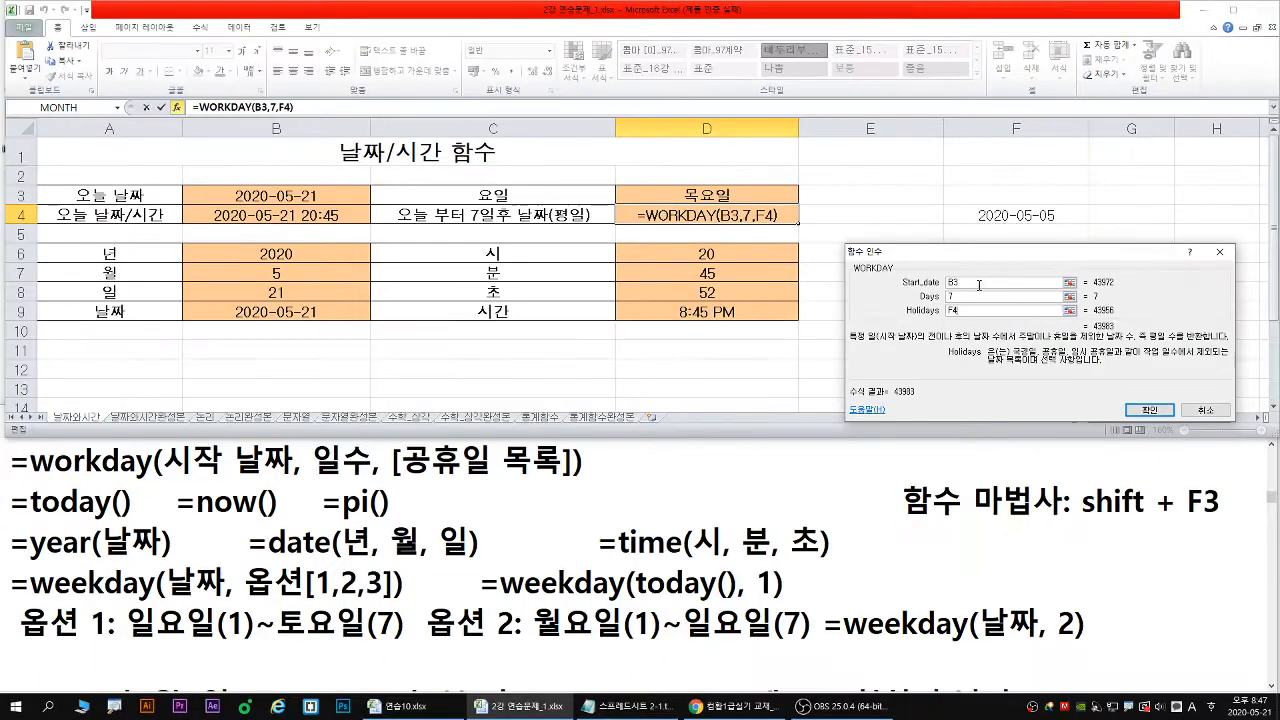
Clear the Holidays argument, mark the F4 date and the empty argument on screen, and confirm the WORKDAY formula in D4
key(BackSpace)
key(BackSpace)
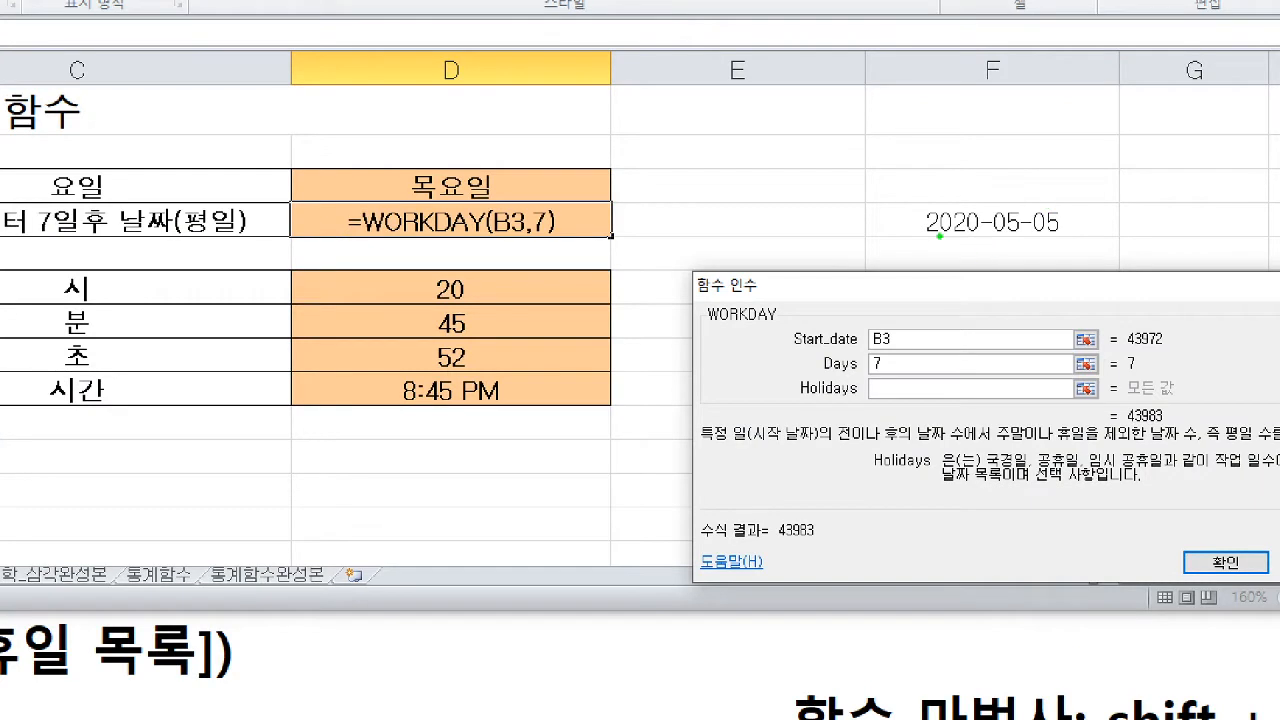
mouse_move(926, 237)
mouse_down()
mouse_move(1063, 229)
mouse_move(995, 277)
mouse_up()
key(e)
drag(895, 391, 900, 386)
key(Escape)
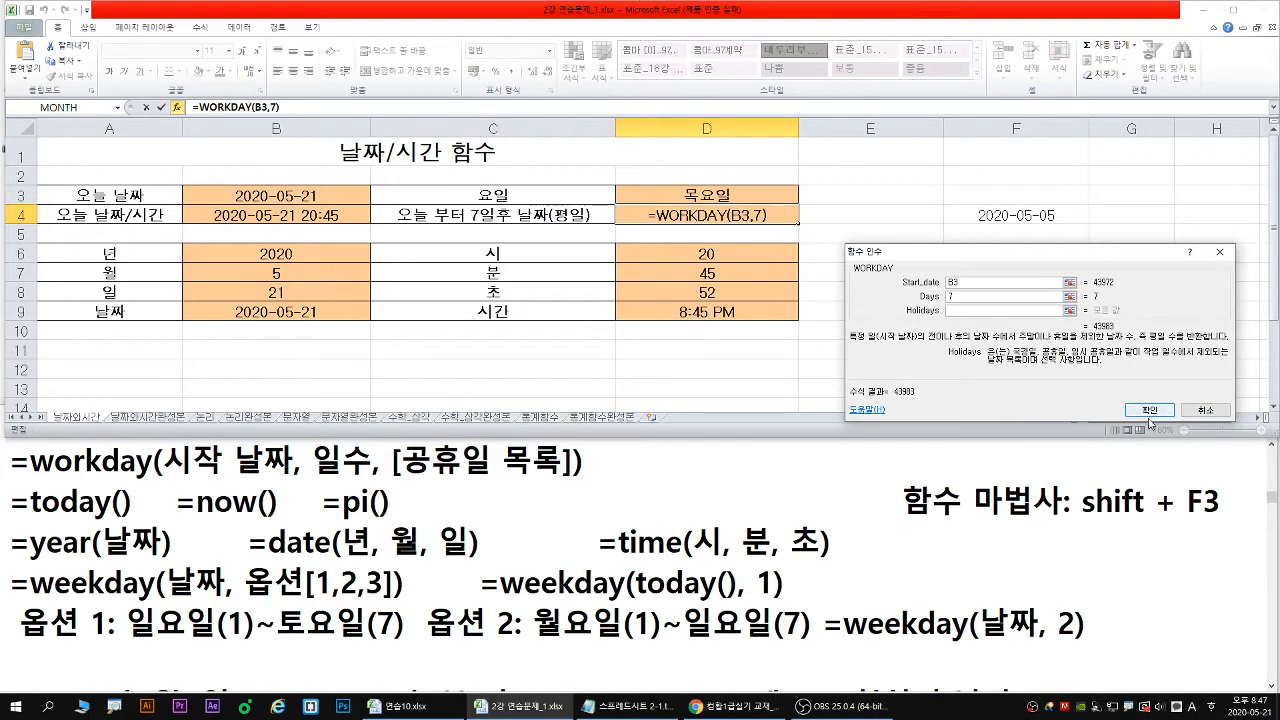
click(1150, 411)
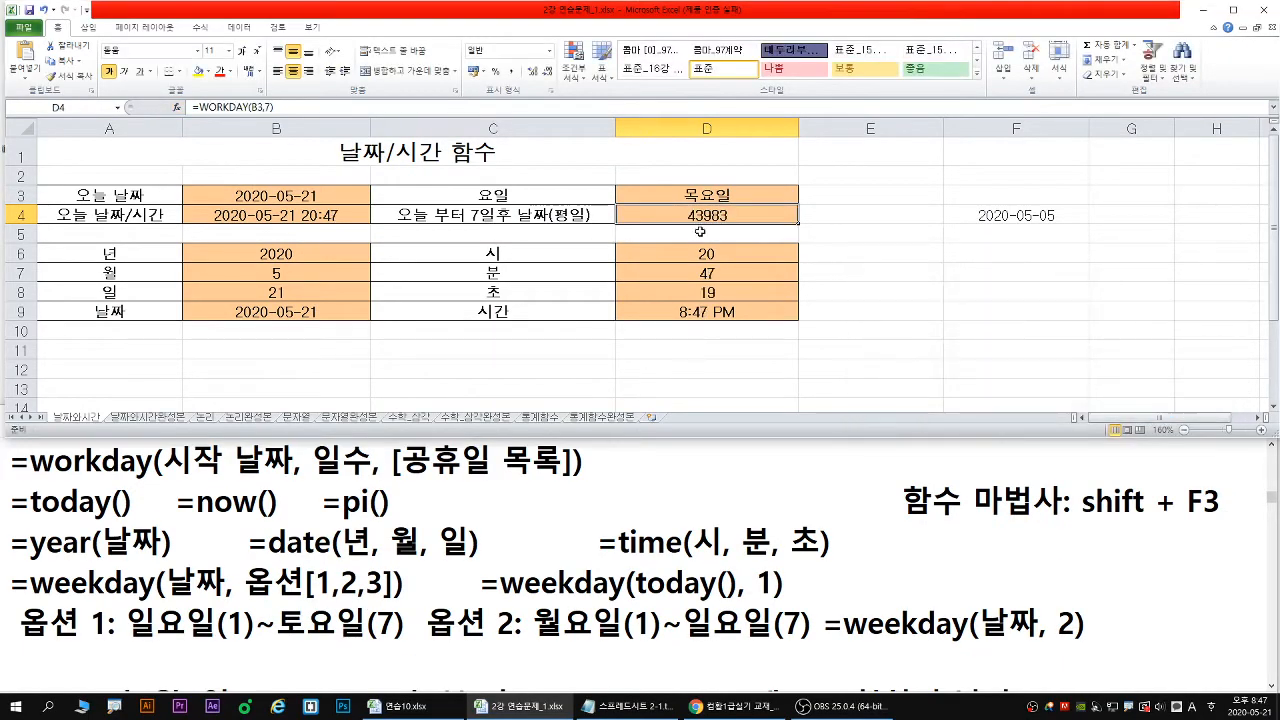
Underline the WORKDAY result in D4 in blue on screen and draw an arrow pointing at it
drag(672, 226, 752, 226)
drag(744, 231, 761, 277)
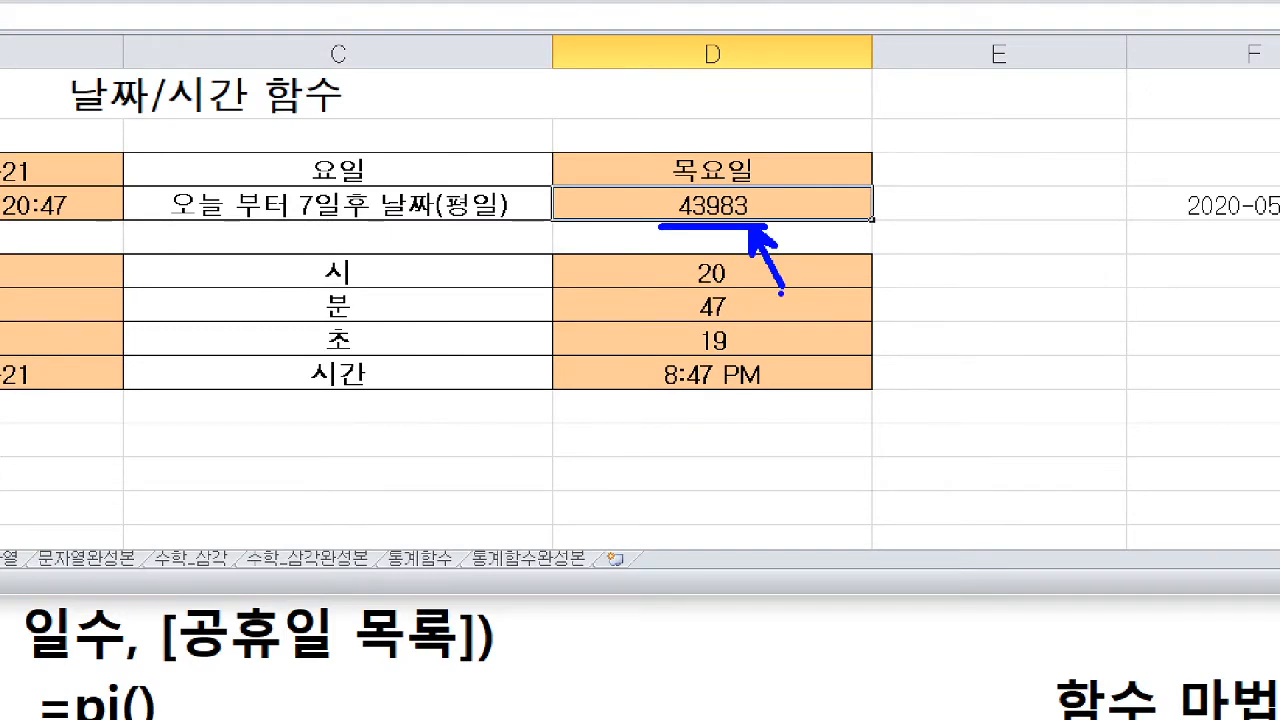
key(Escape)
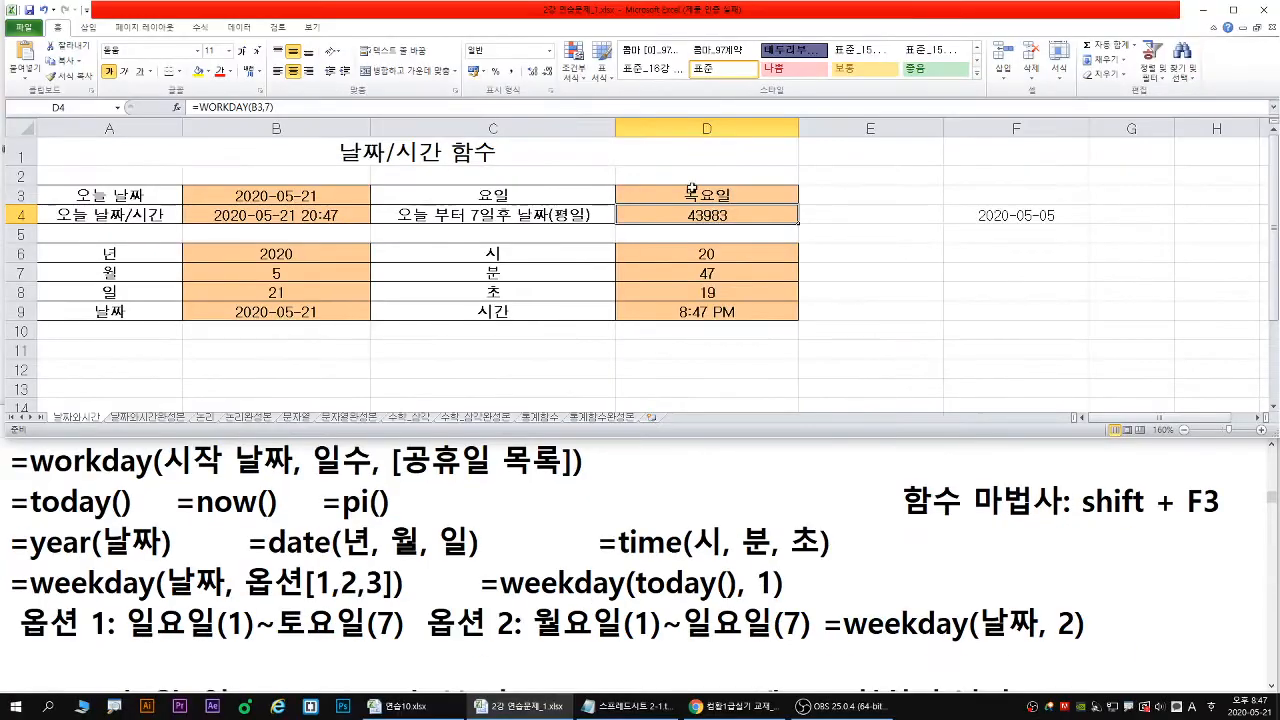
Mark the short date format (간단한 날짜) in blue on screen, apply it to D4, and underline the resulting date
click(551, 55)
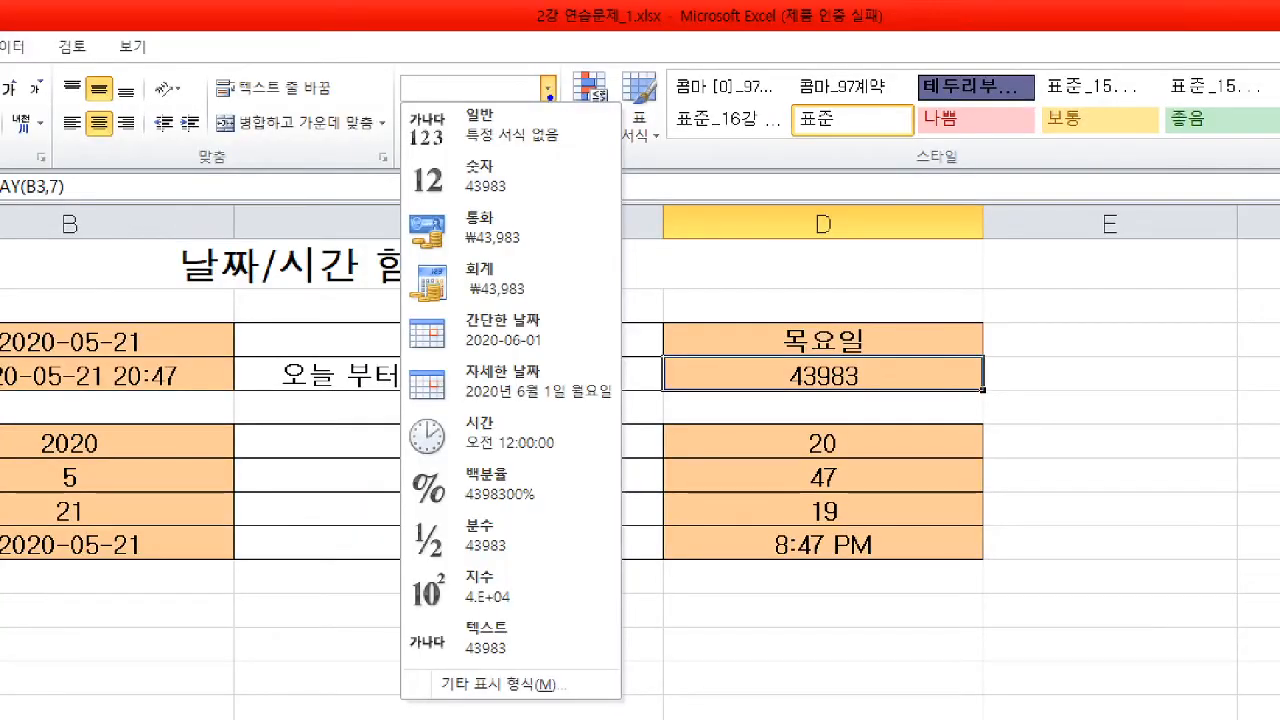
drag(549, 86, 554, 80)
drag(391, 310, 567, 354)
drag(552, 358, 556, 374)
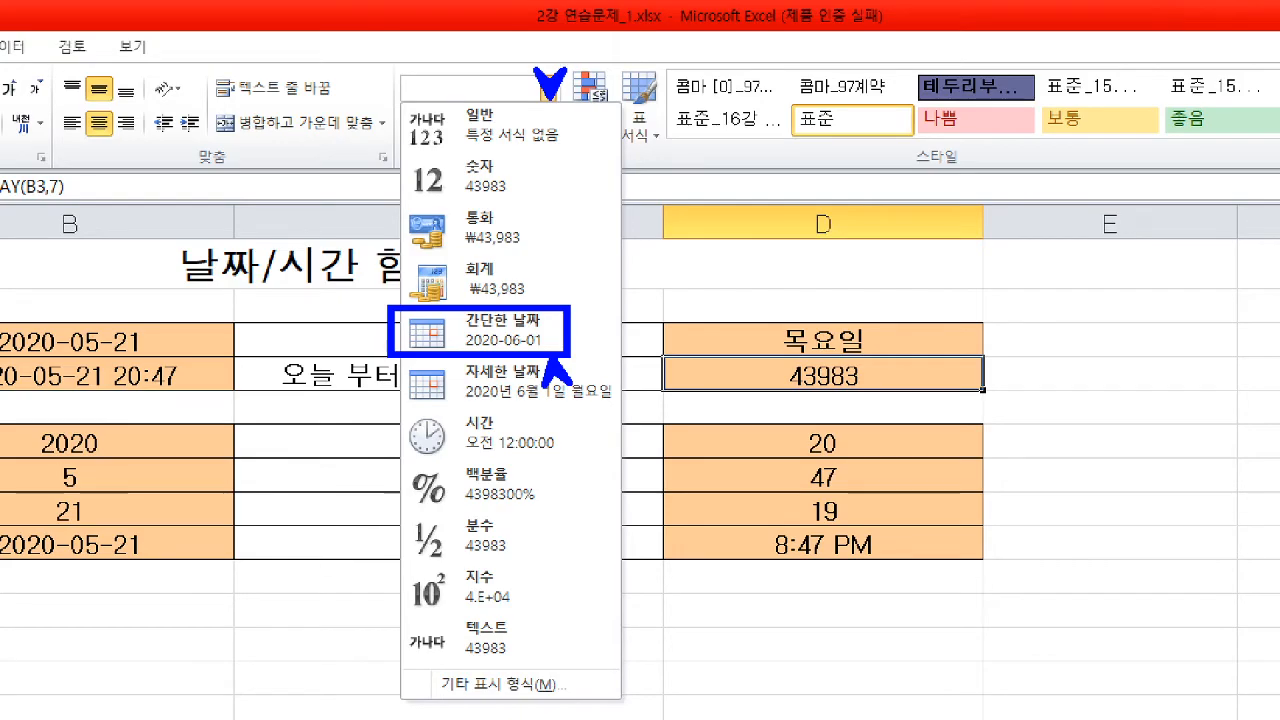
key(Escape)
click(549, 50)
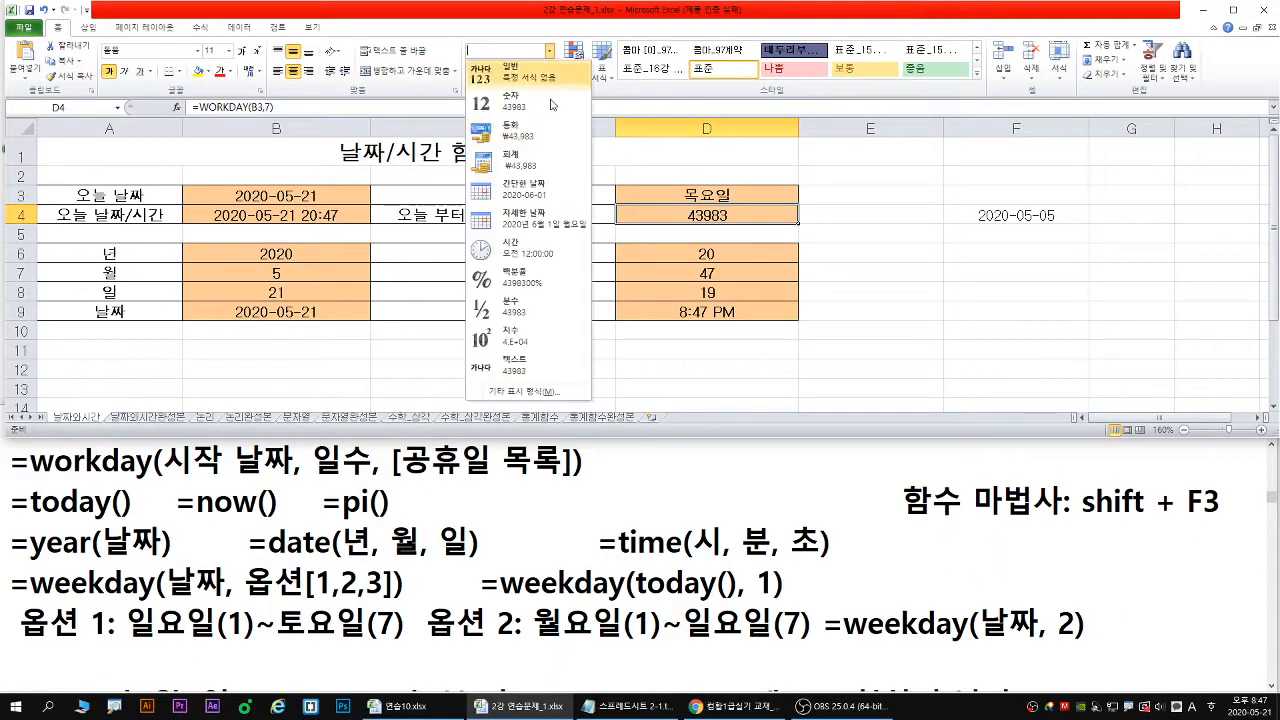
click(550, 195)
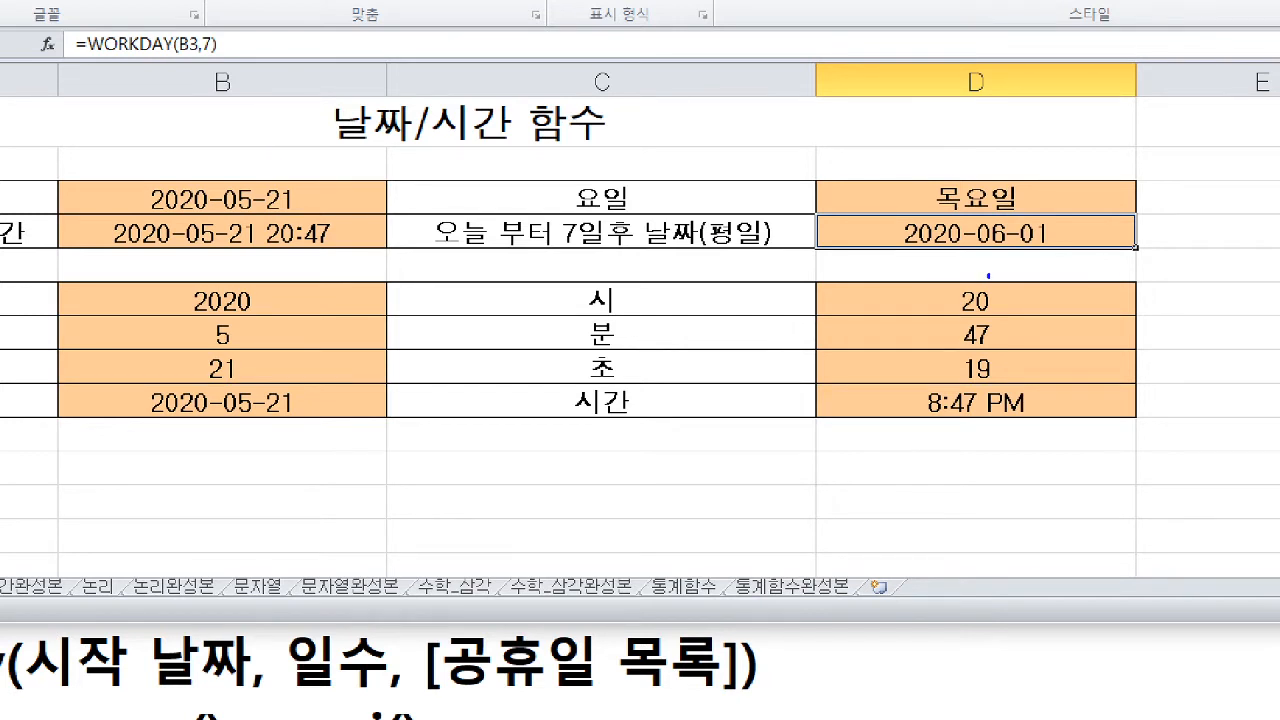
drag(1050, 252, 890, 252)
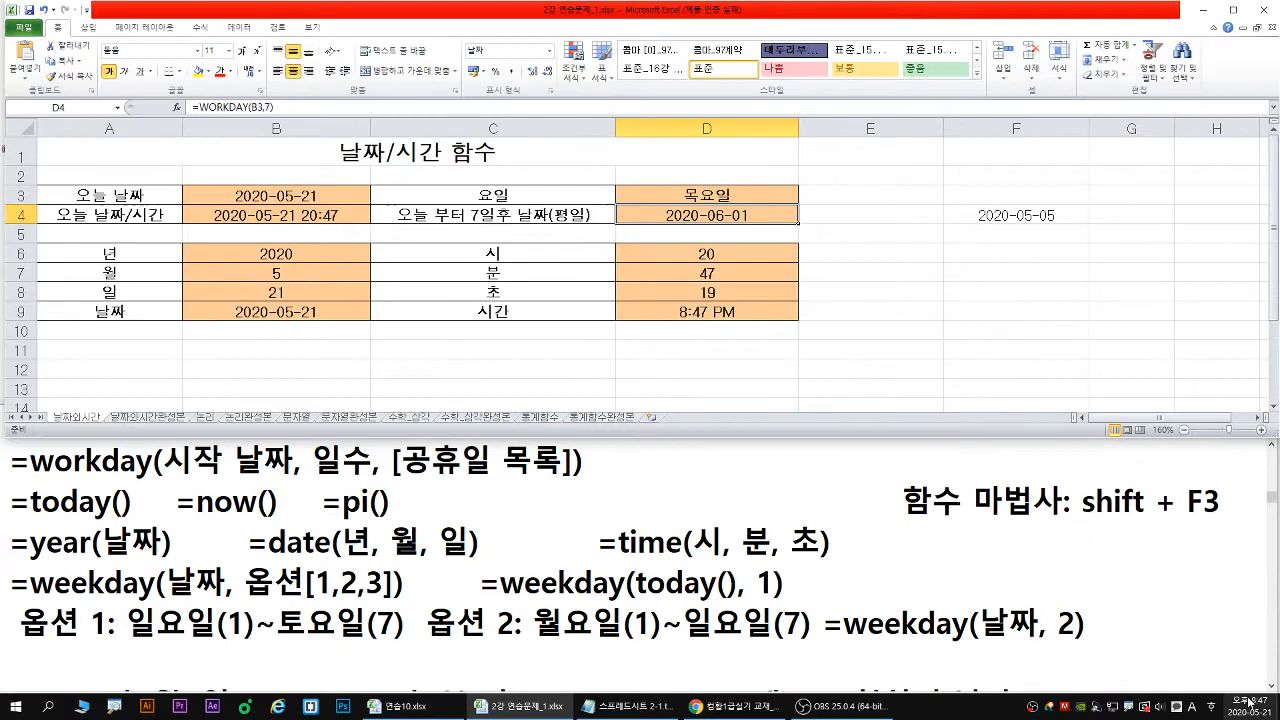
Check the seven workdays on the system calendar, marking the 21st, crossing out weekends, underlining weekdays, and pointing at June 1
click(1253, 706)
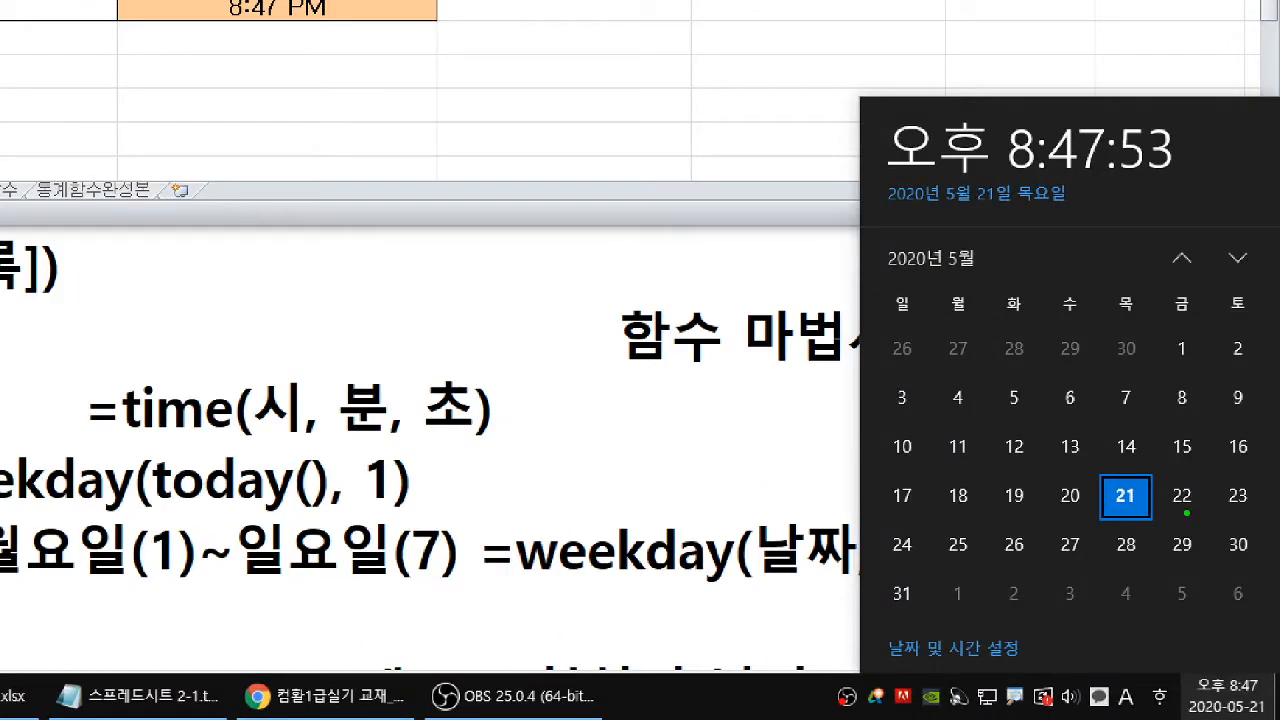
drag(1120, 516, 1132, 516)
drag(1230, 494, 1249, 505)
drag(886, 537, 910, 553)
drag(1233, 535, 1248, 550)
drag(894, 591, 915, 607)
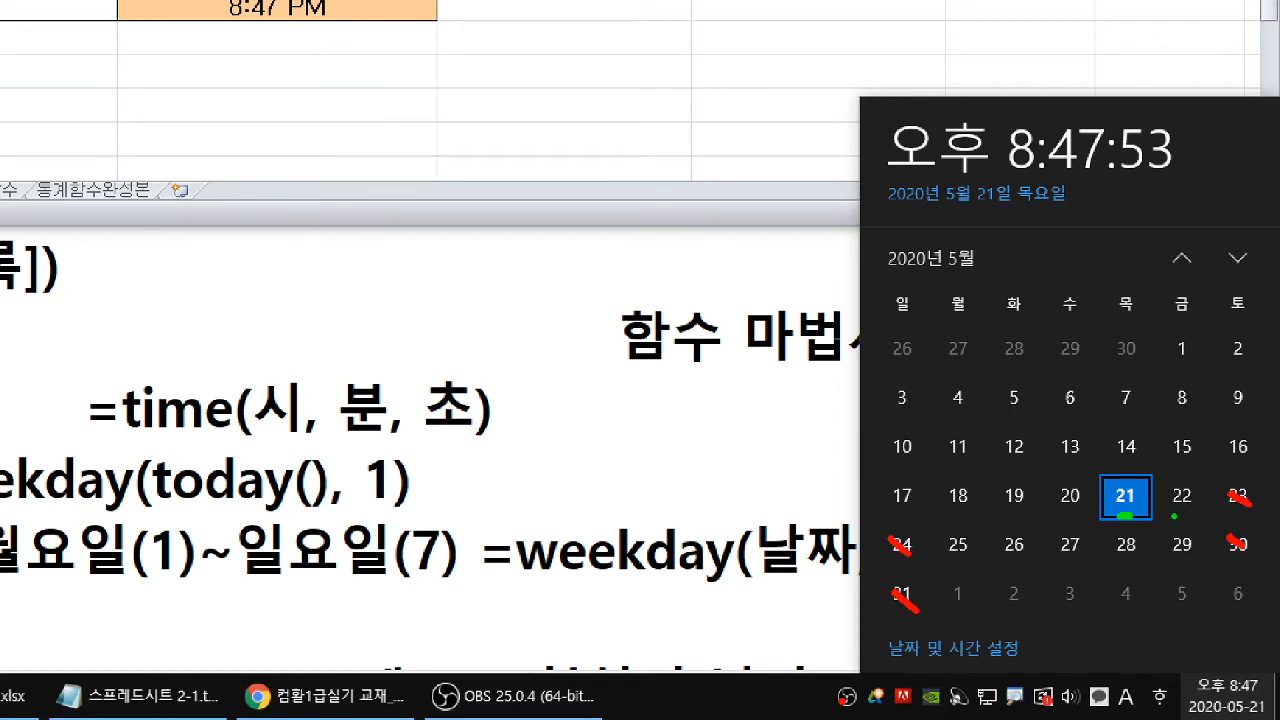
drag(1174, 516, 1197, 510)
drag(955, 563, 1195, 563)
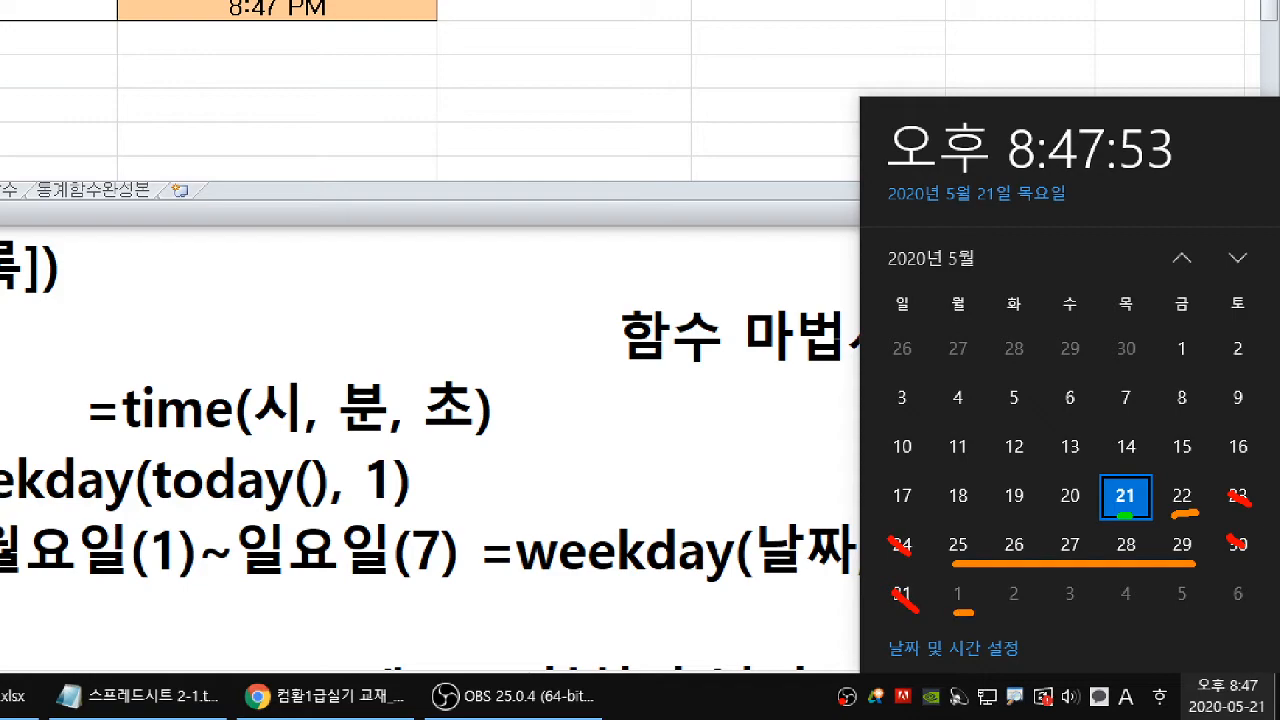
drag(956, 632, 987, 638)
key(Escape)
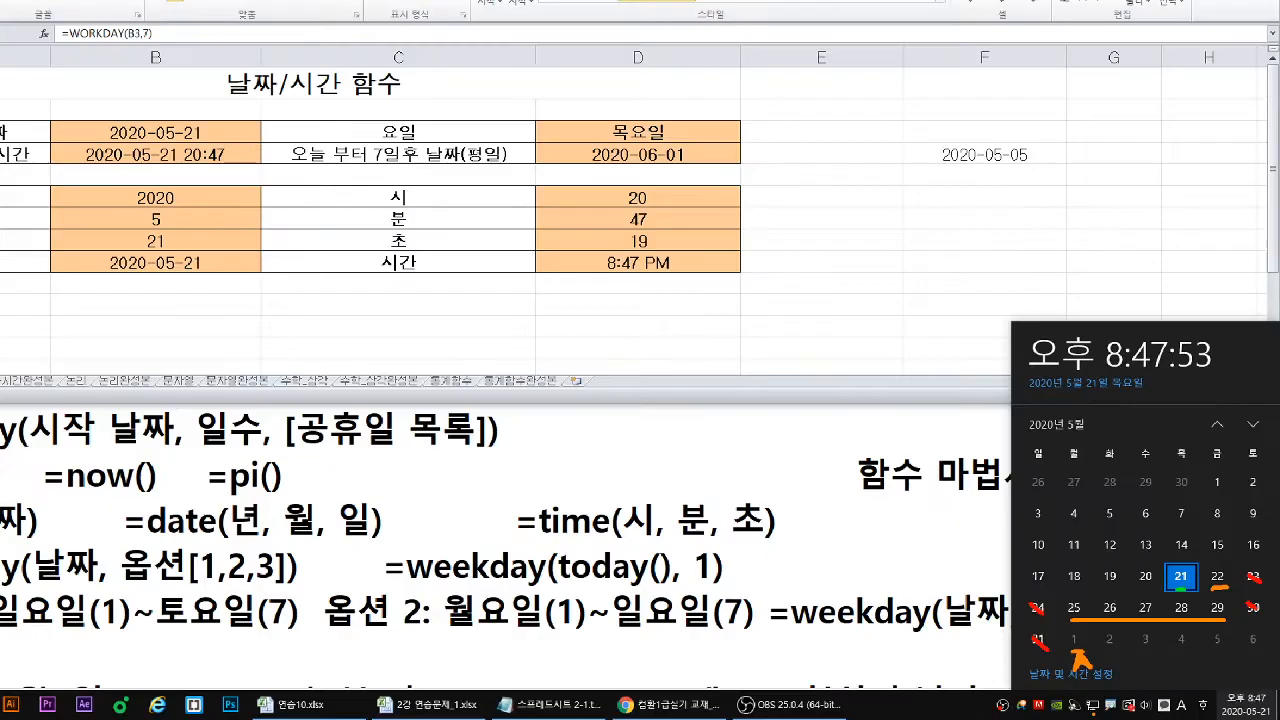
click(745, 238)
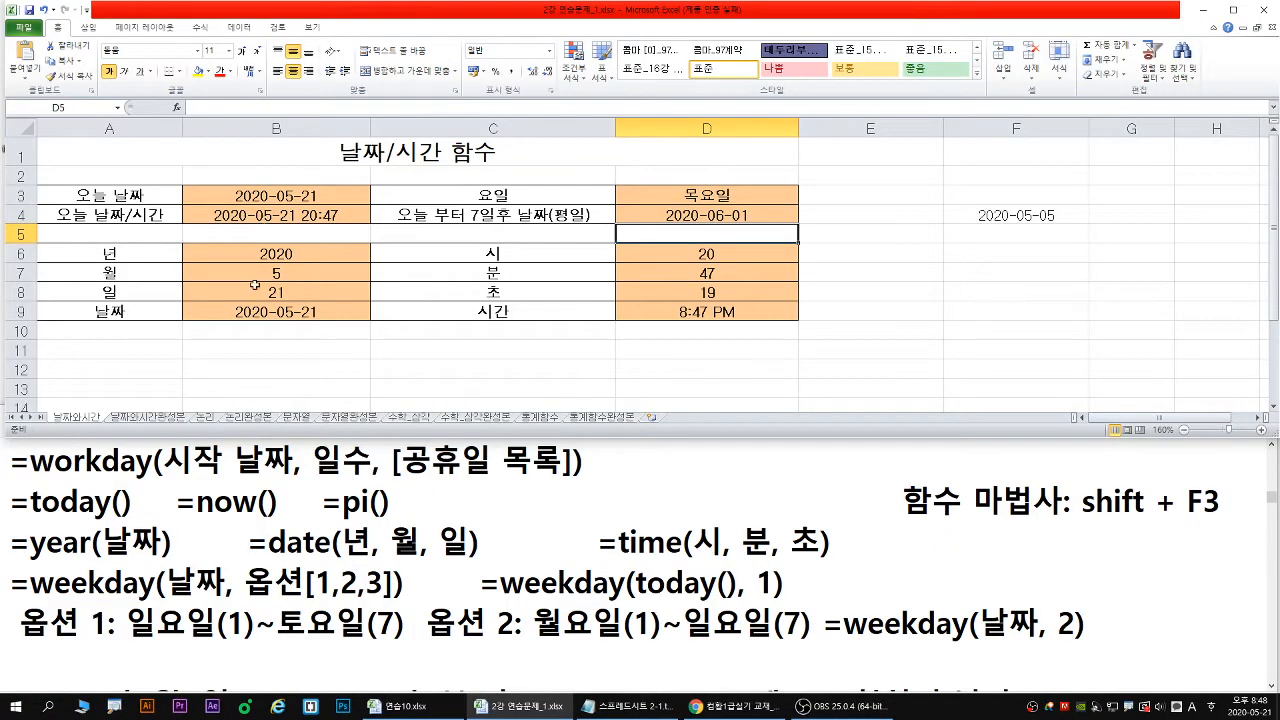
Bring the edate syntax into view in the Notepad notes and underline it in blue, start date in green and months in red
click(167, 442)
key(Up)
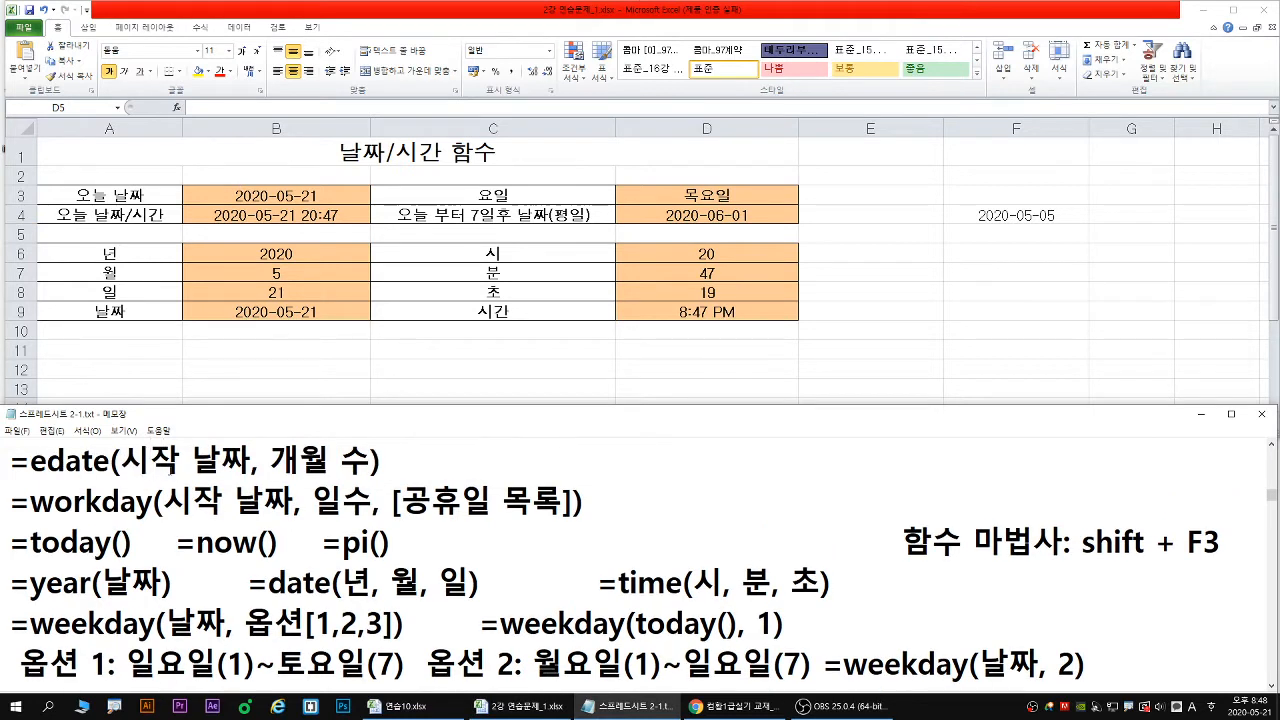
key(ctrl+2)
drag(8, 481, 390, 480)
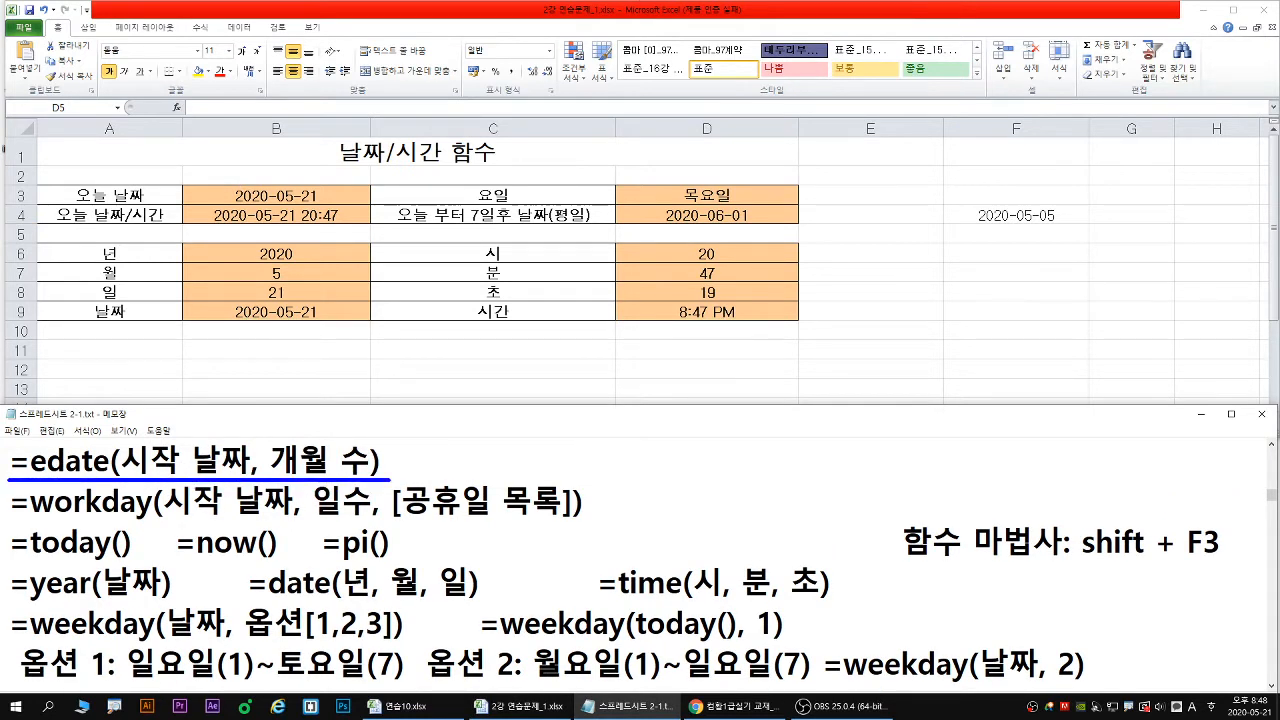
key(g)
drag(126, 479, 368, 476)
key(r)
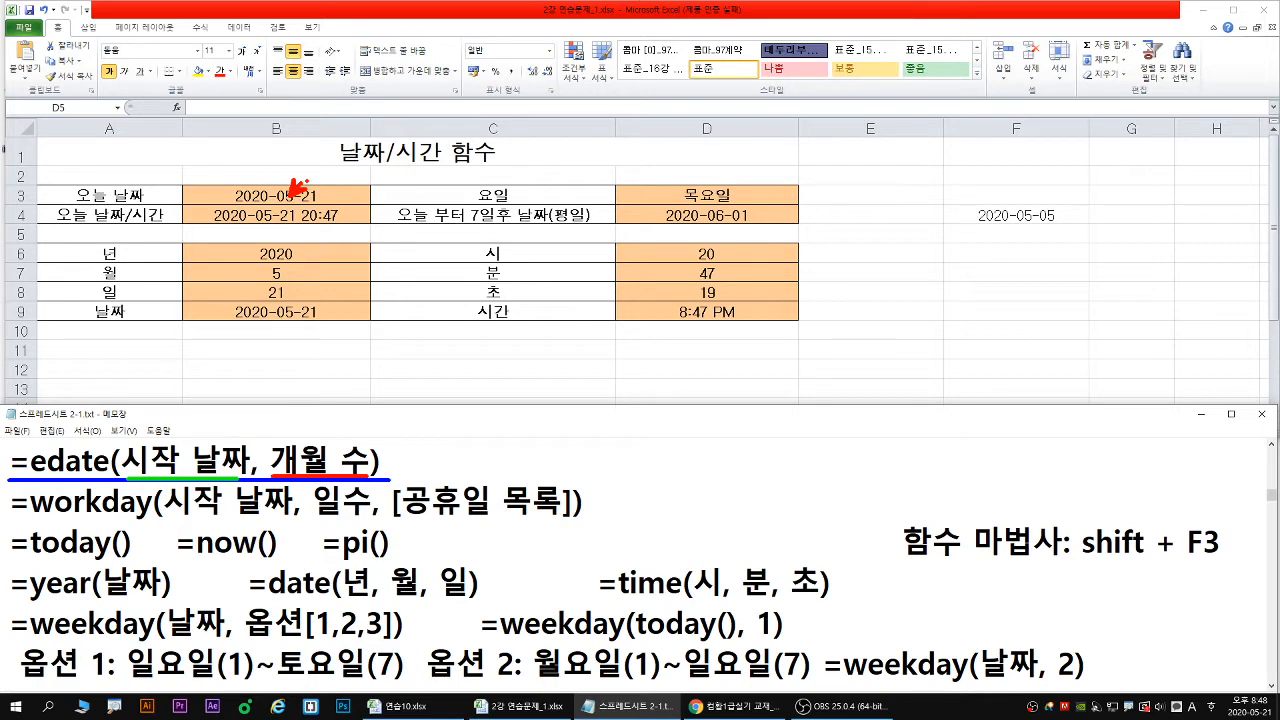
key(Escape)
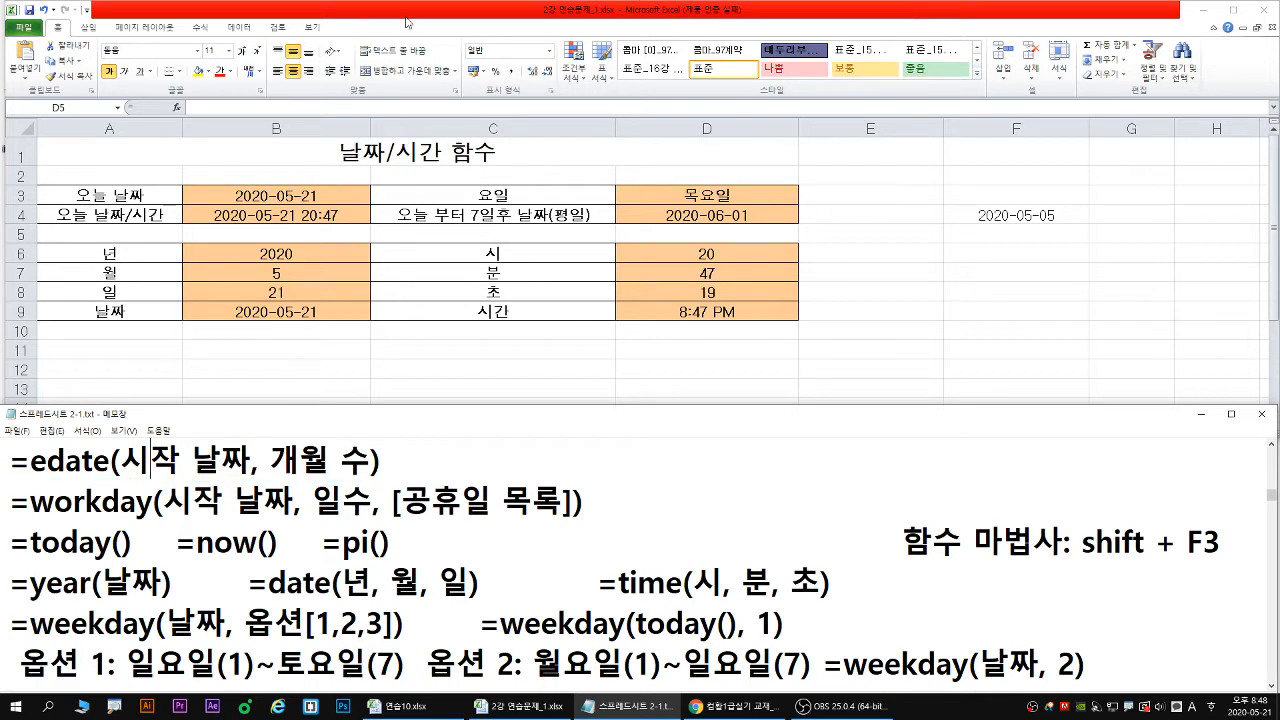
Start an EDATE formula in B2, open its function arguments dialog, and move the dialog below the date cells
click(275, 178)
click(277, 175)
text(=E)
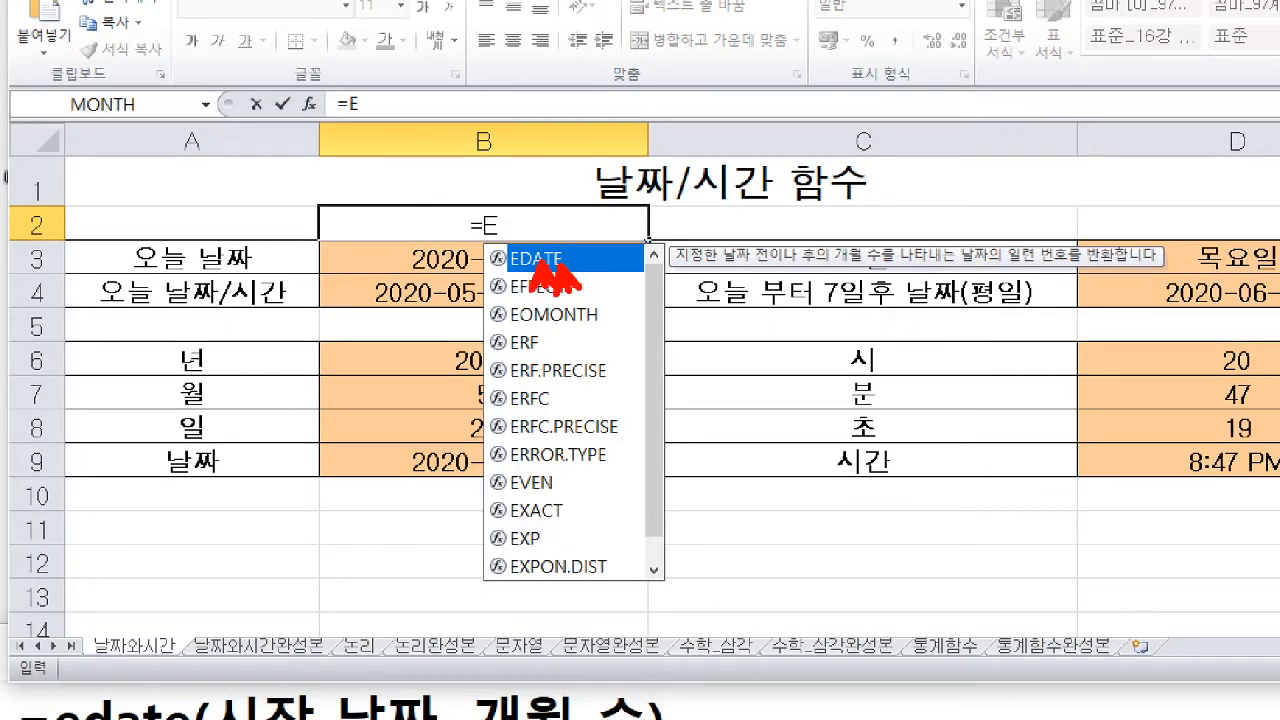
key(Tab)
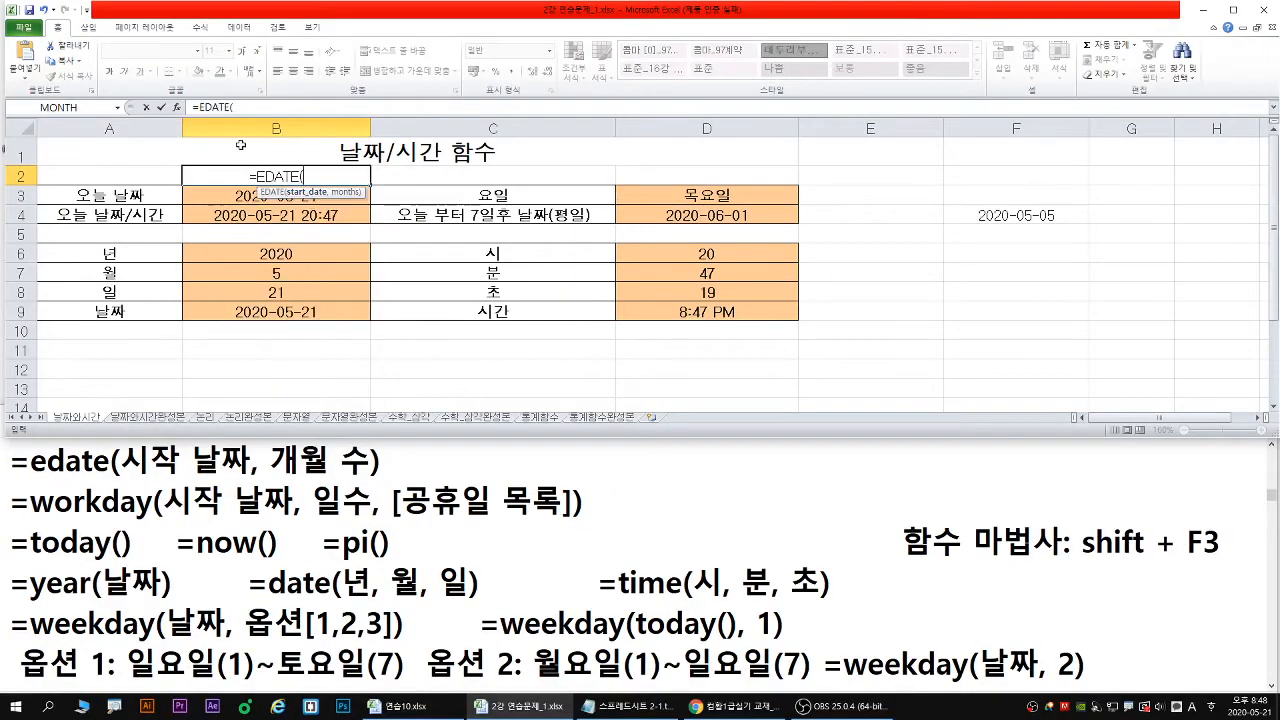
key(shift+F3)
drag(1012, 264, 408, 256)
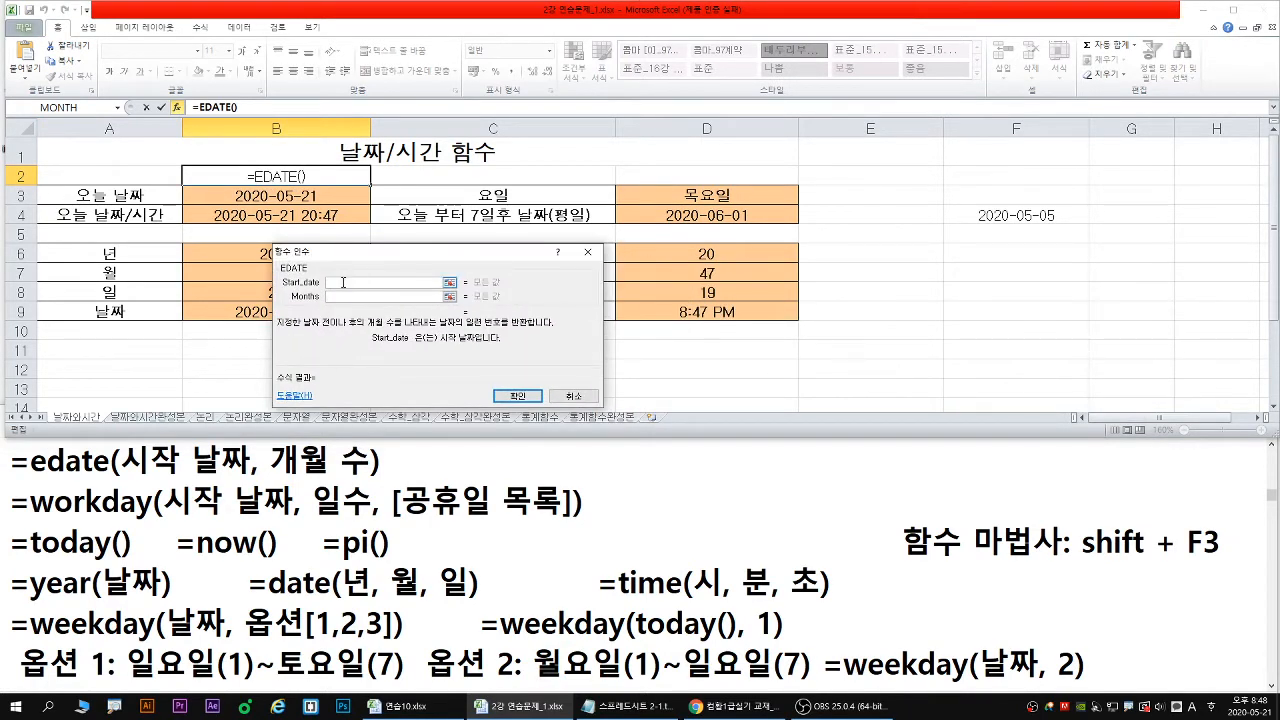
Set the EDATE Start_date argument to B3 and Months to -6, and confirm the formula
click(289, 196)
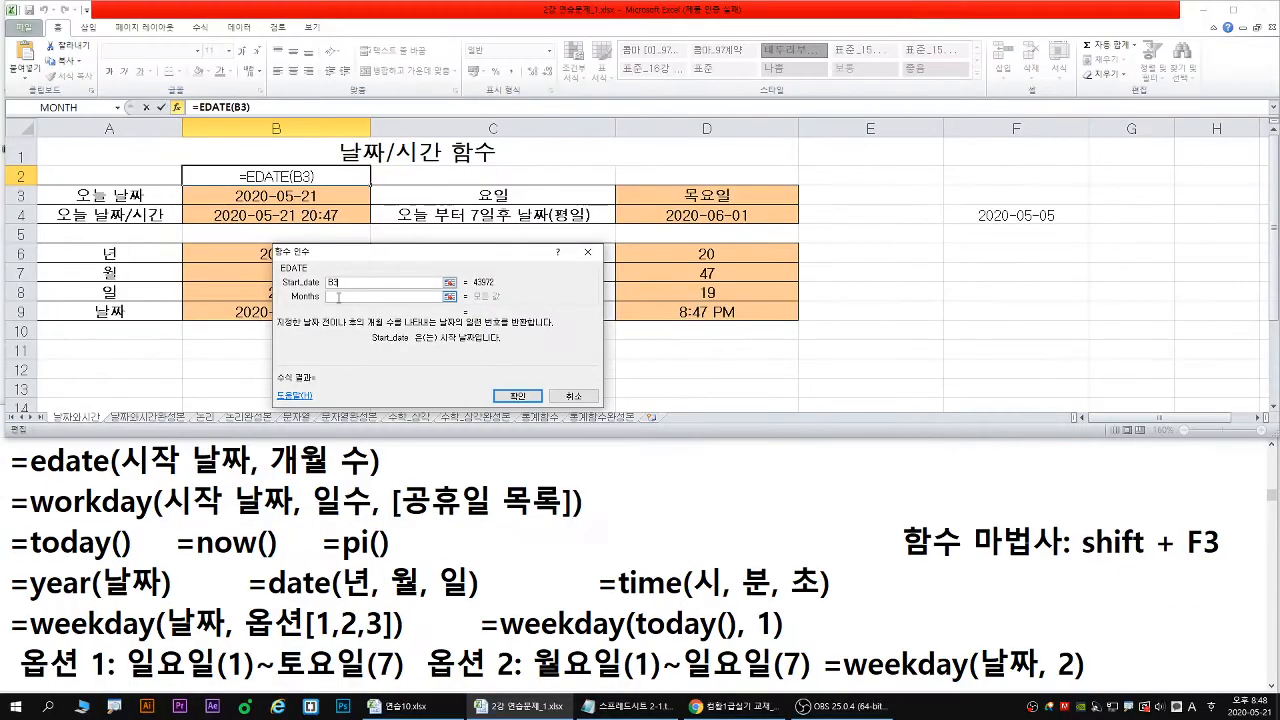
click(400, 374)
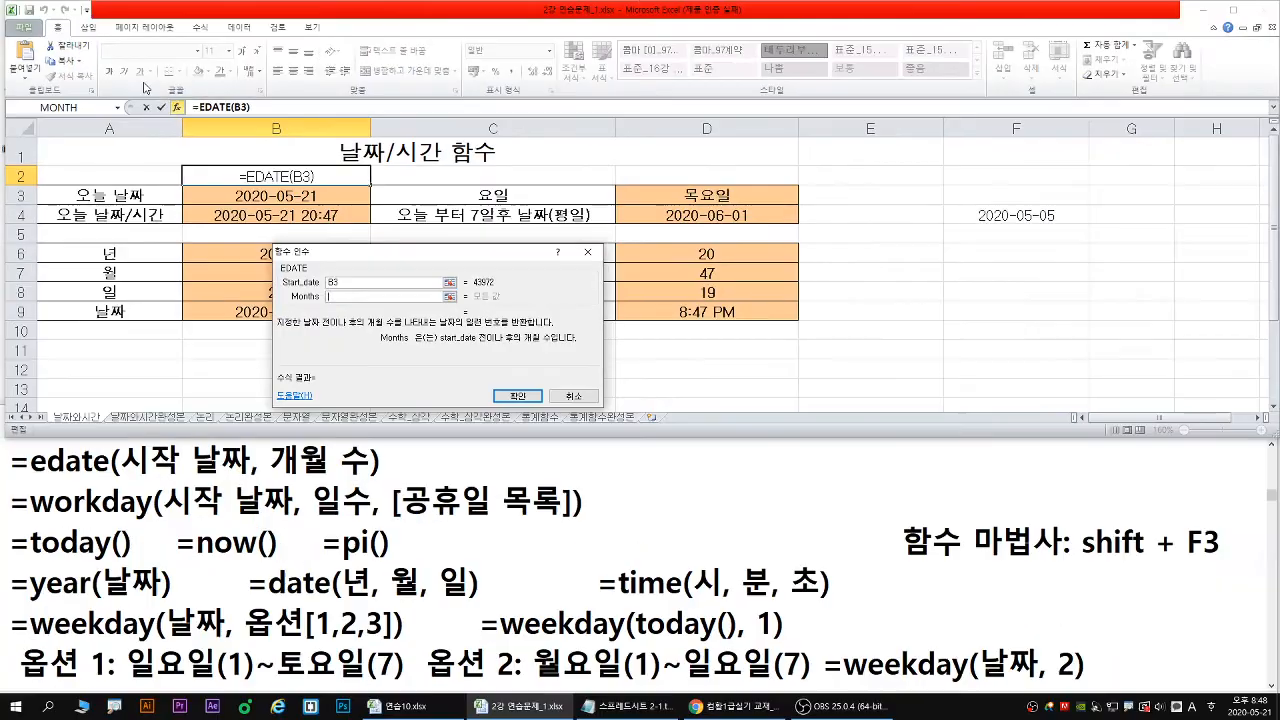
text(-6)
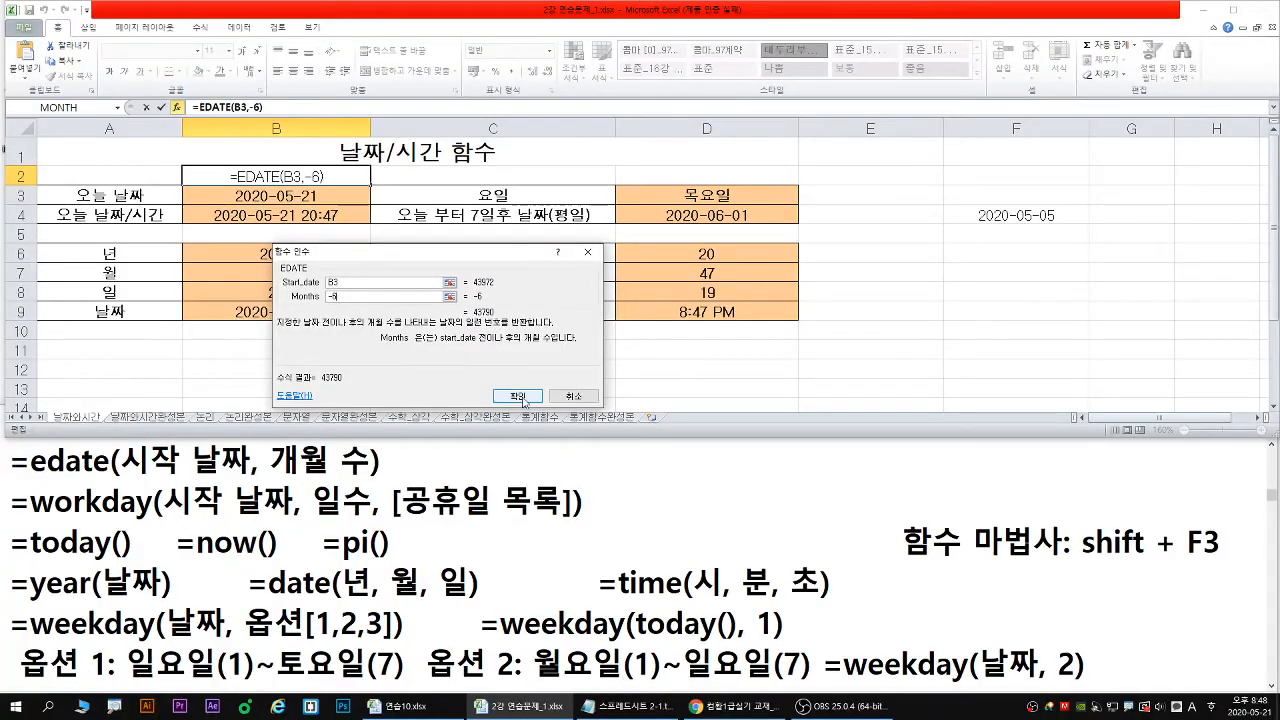
click(523, 400)
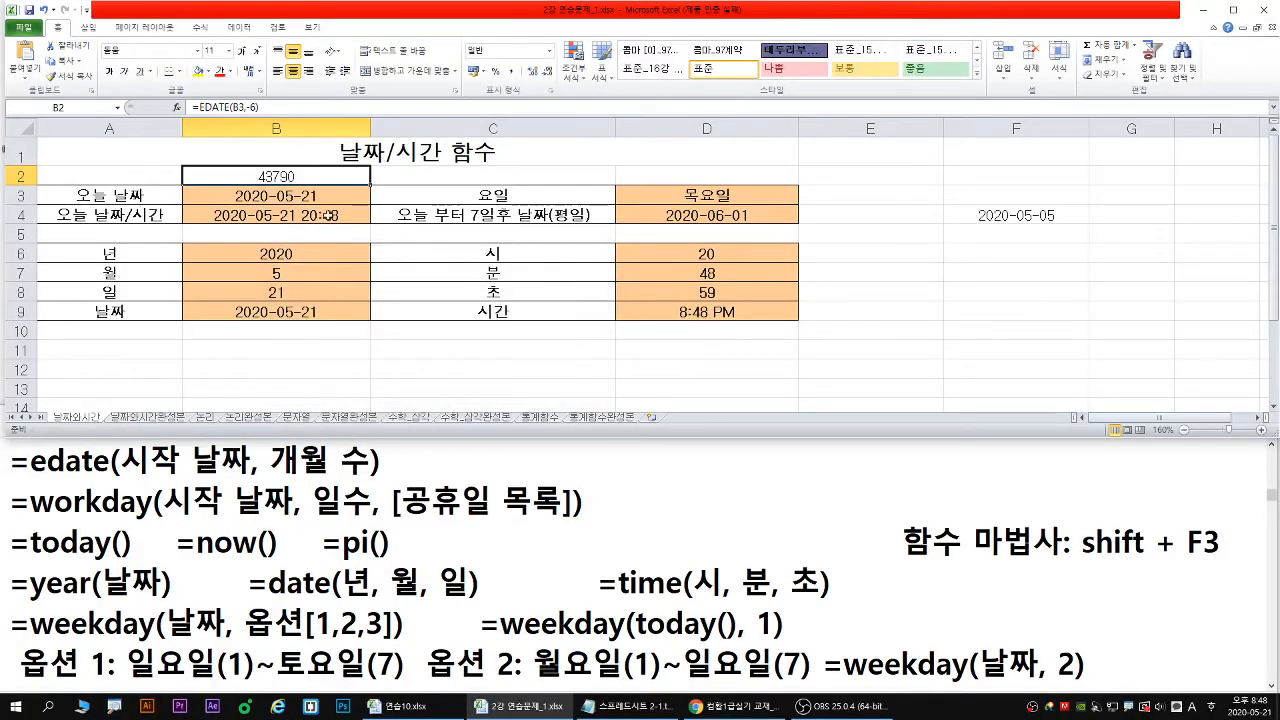
Format the EDATE result in B2 as a short date (간단한 날짜)
click(550, 51)
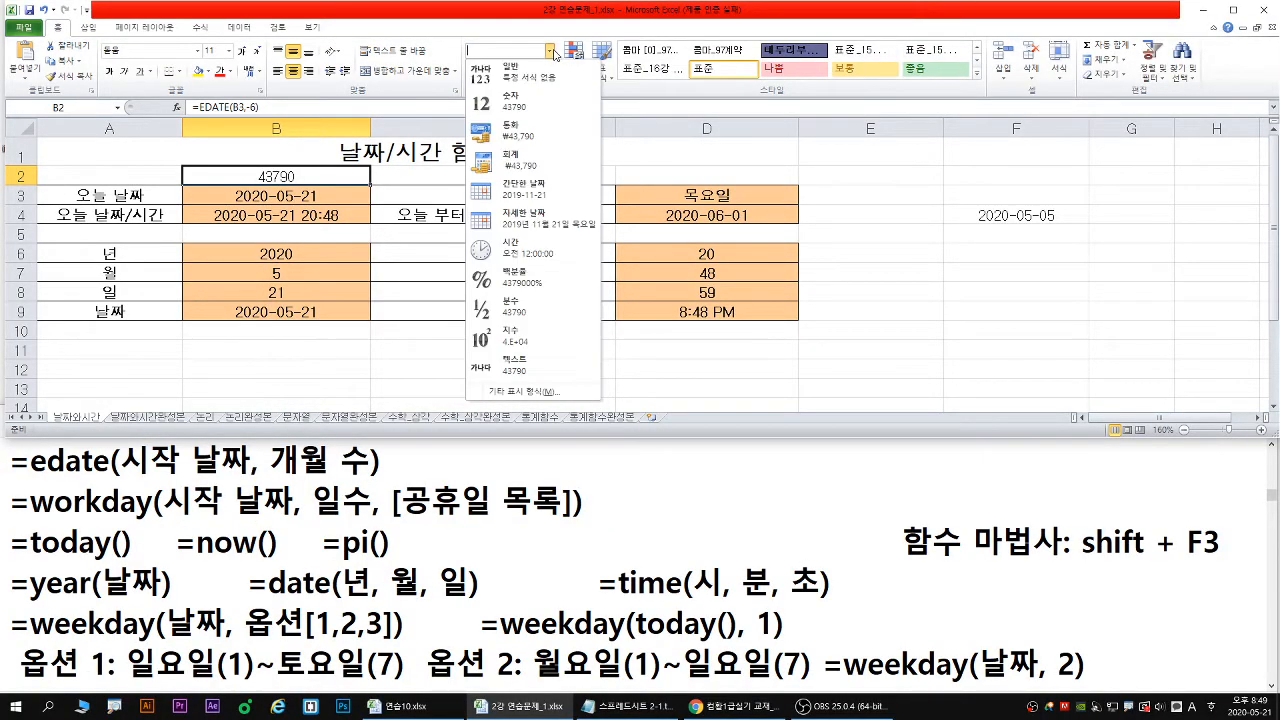
click(525, 197)
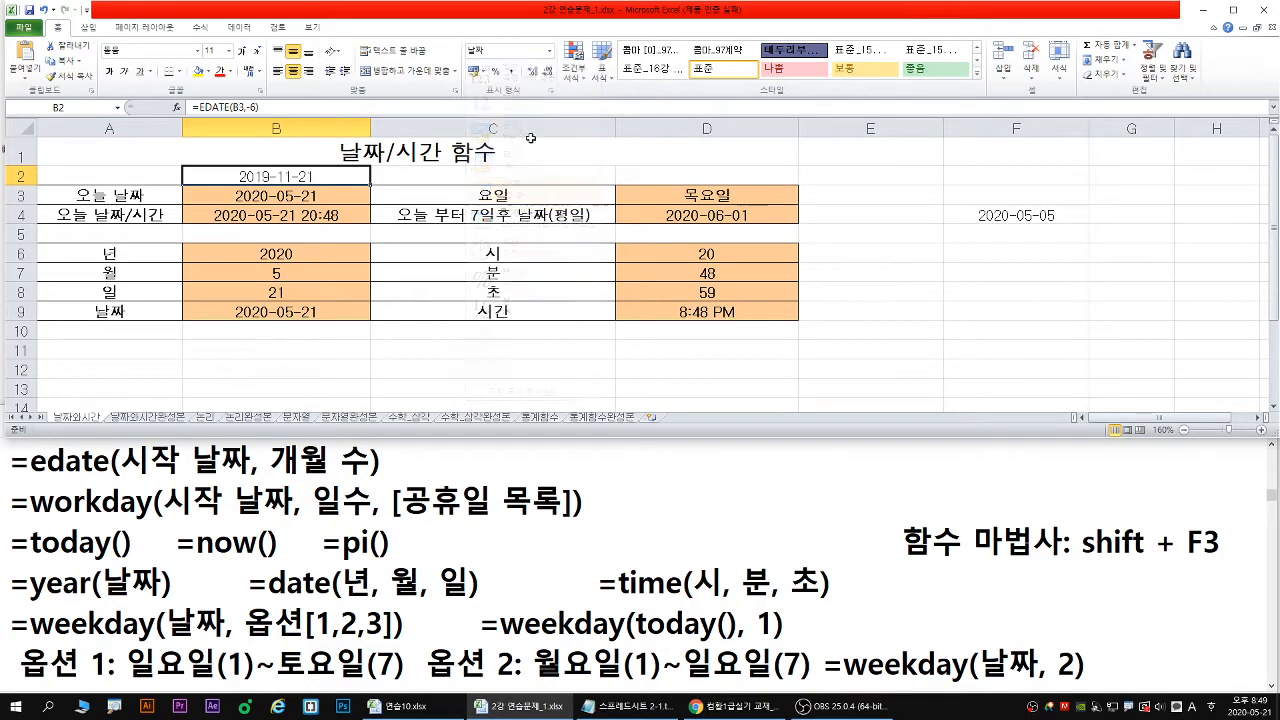
click(550, 51)
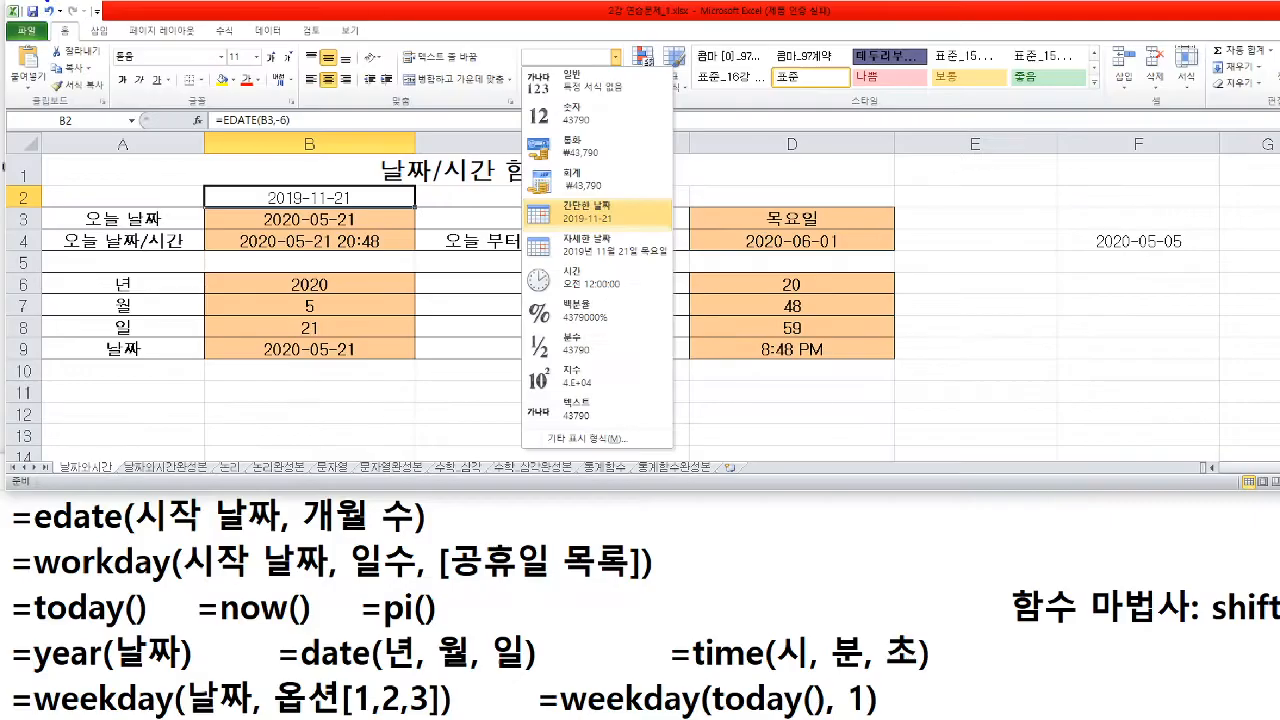
click(97, 46)
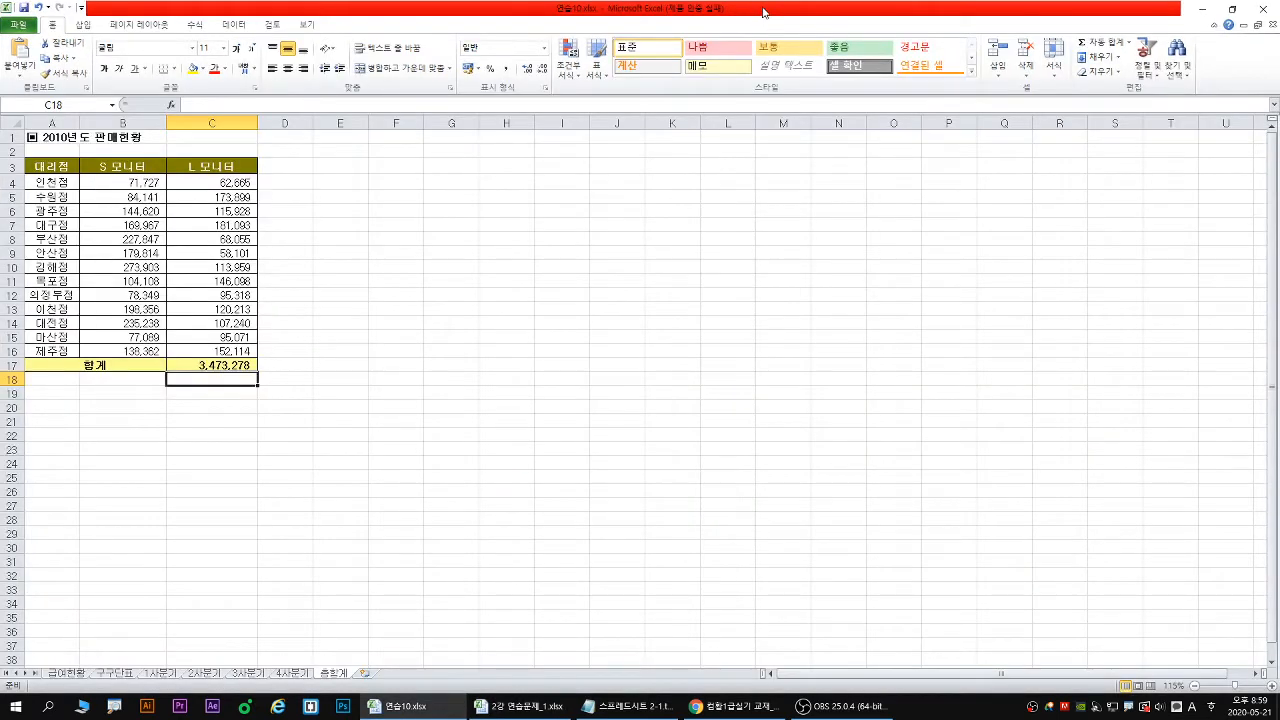
Restore the 연습10.xlsx workbook window to its smaller size above the function notes
double_click(765, 12)
click(517, 479)
click(459, 296)
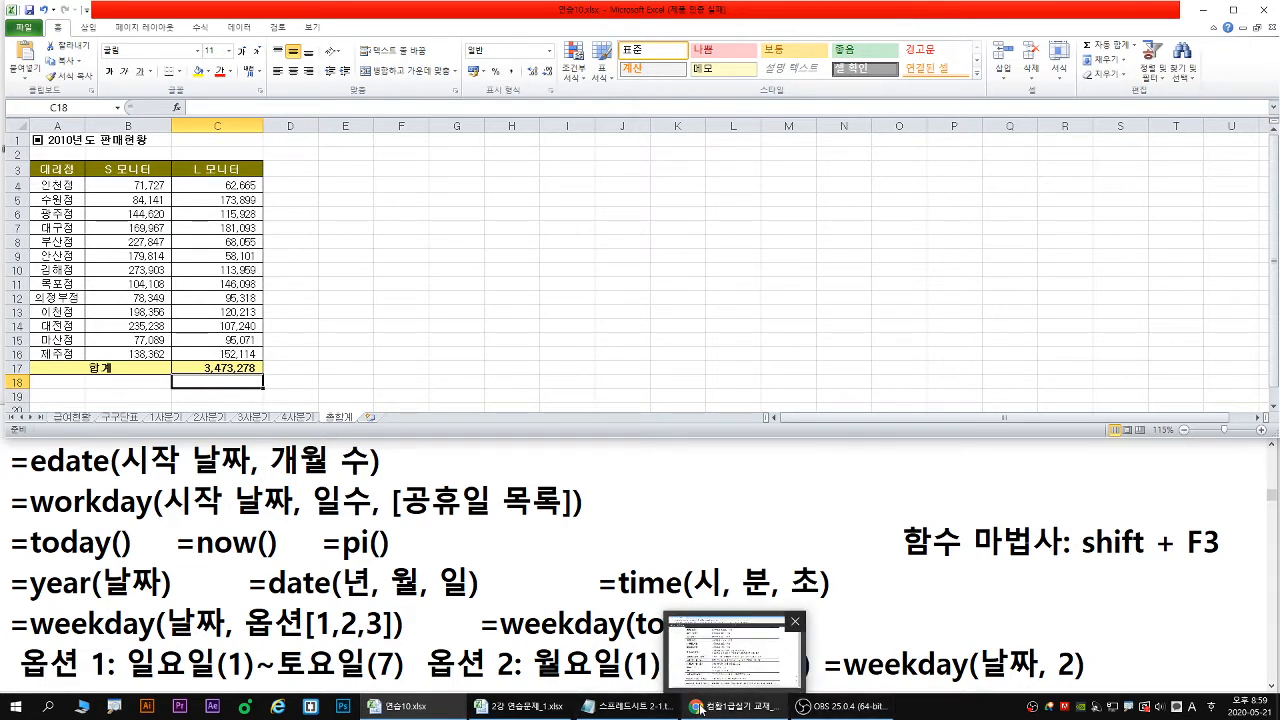
Switch to the PDF textbook in Chrome and go from the date functions to the logical function table starting with IF
mouse_move(856, 712)
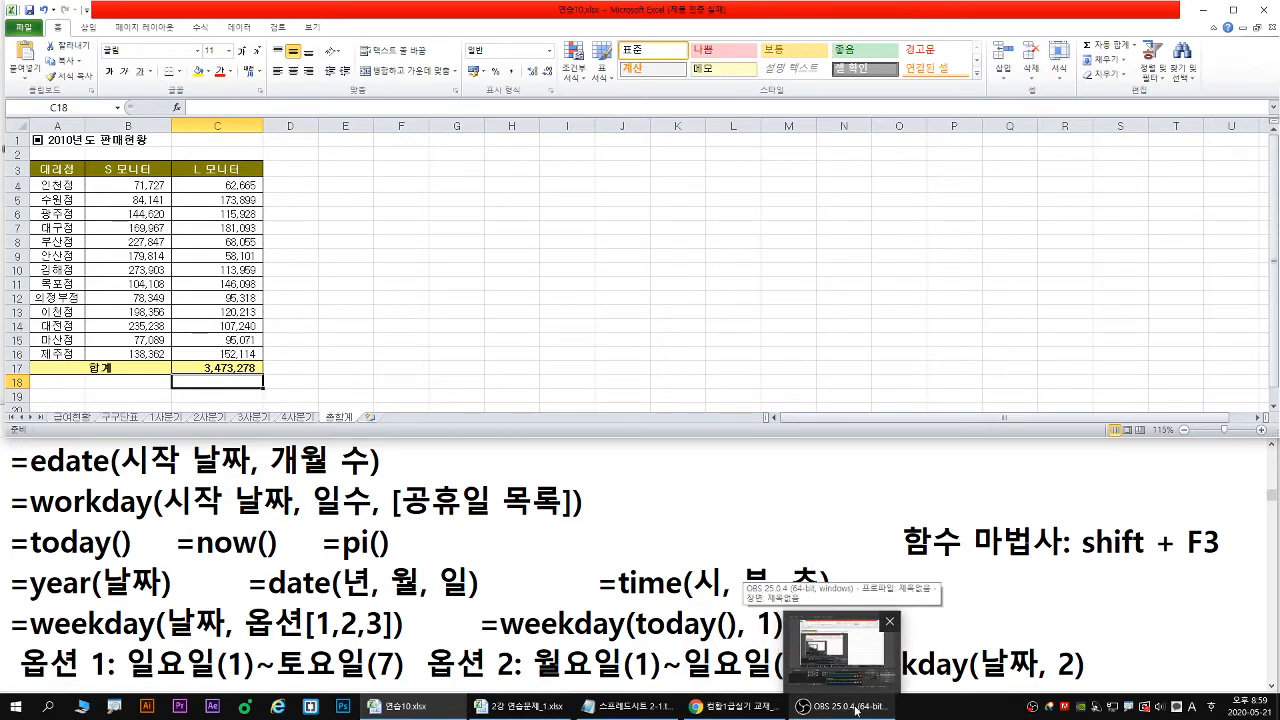
mouse_move(581, 713)
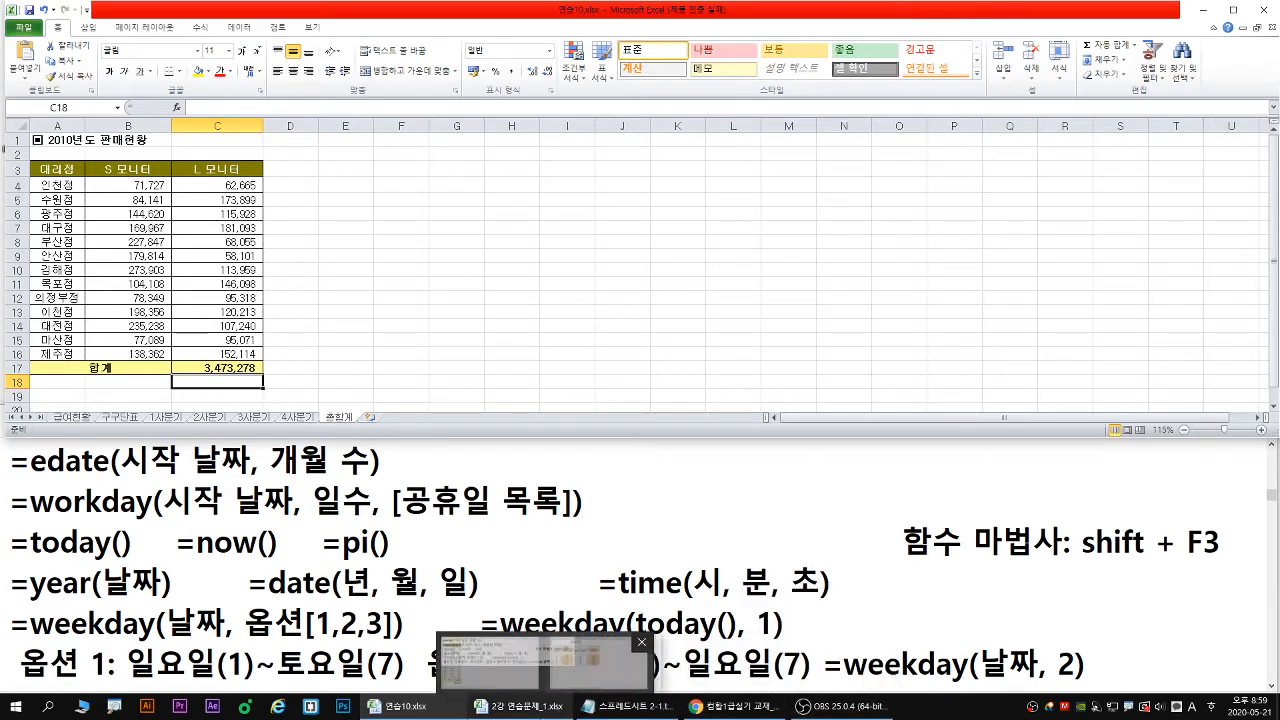
click(693, 708)
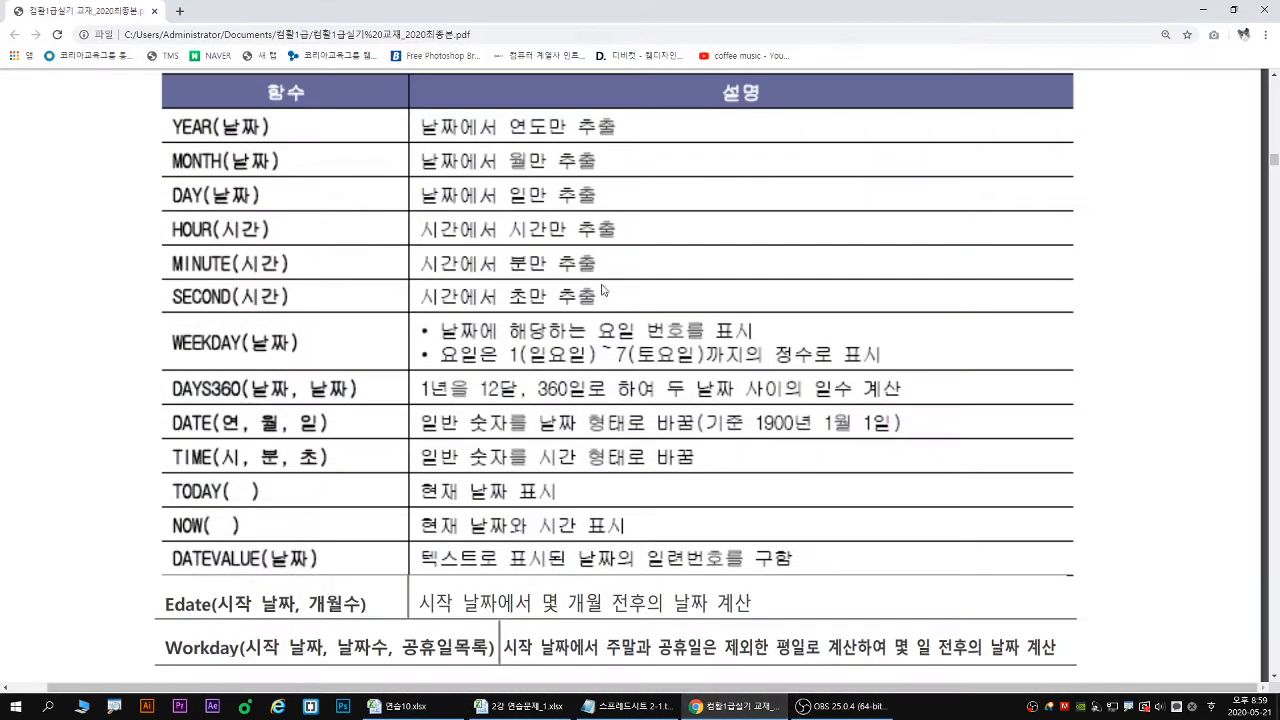
scroll(590, 340, down, 10)
scroll(580, 376, down, 3)
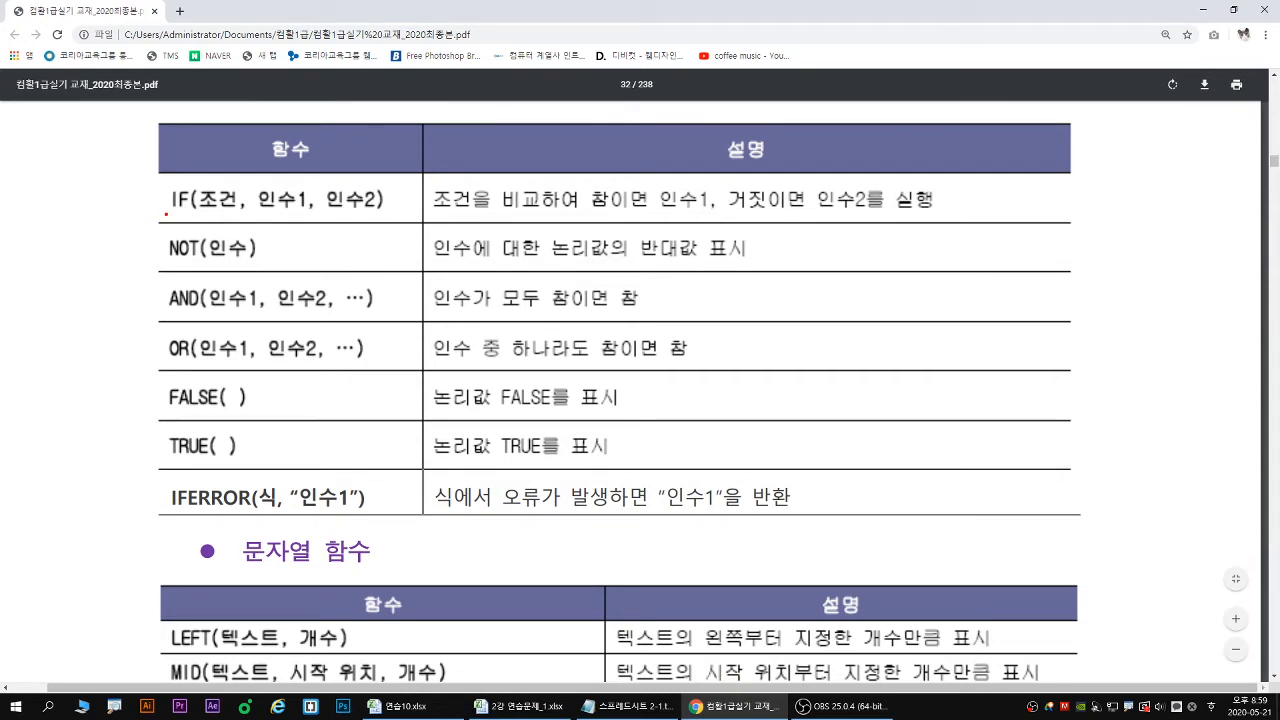
drag(166, 213, 384, 212)
drag(164, 315, 382, 316)
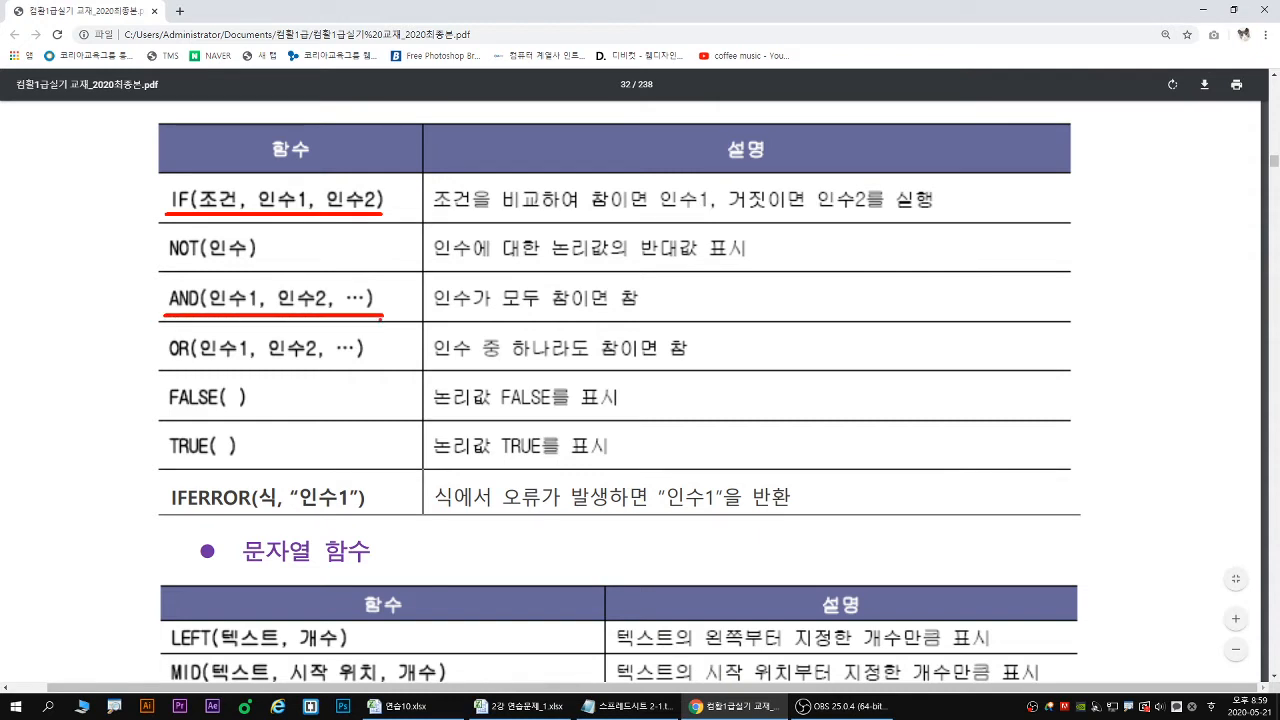
drag(165, 367, 374, 368)
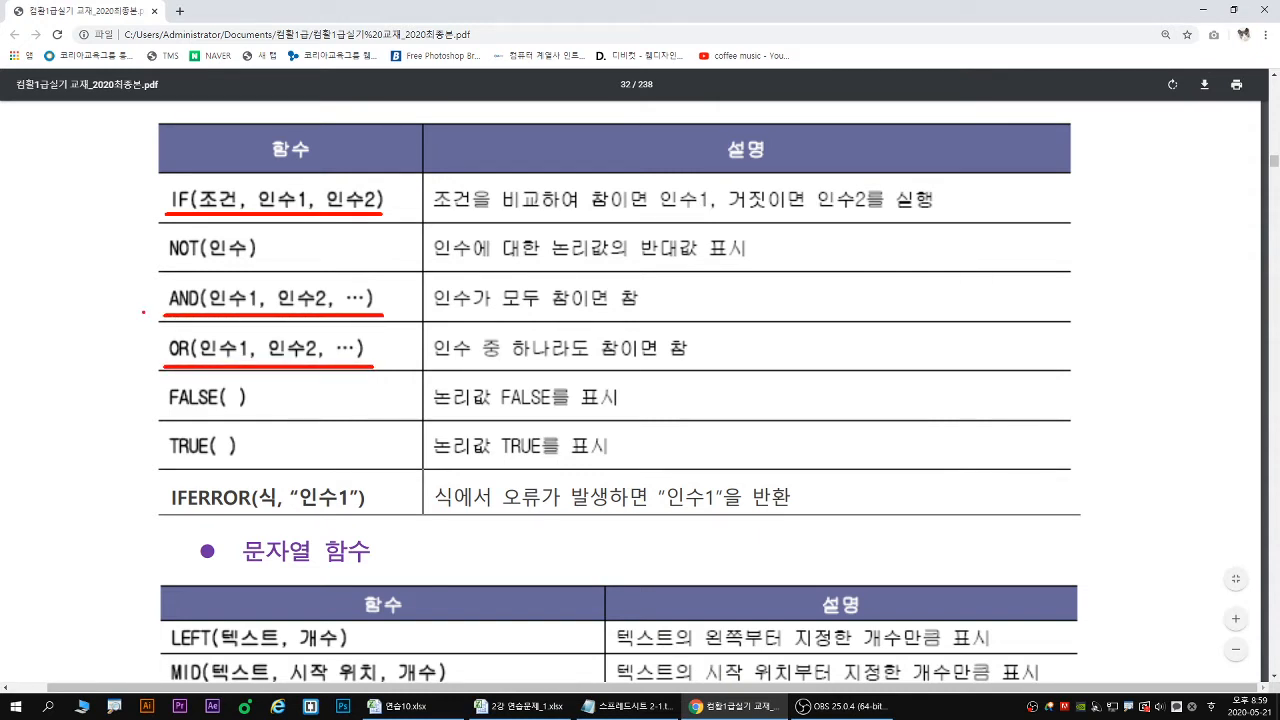
mouse_move(160, 295)
mouse_down()
mouse_move(146, 321)
mouse_move(158, 345)
mouse_up()
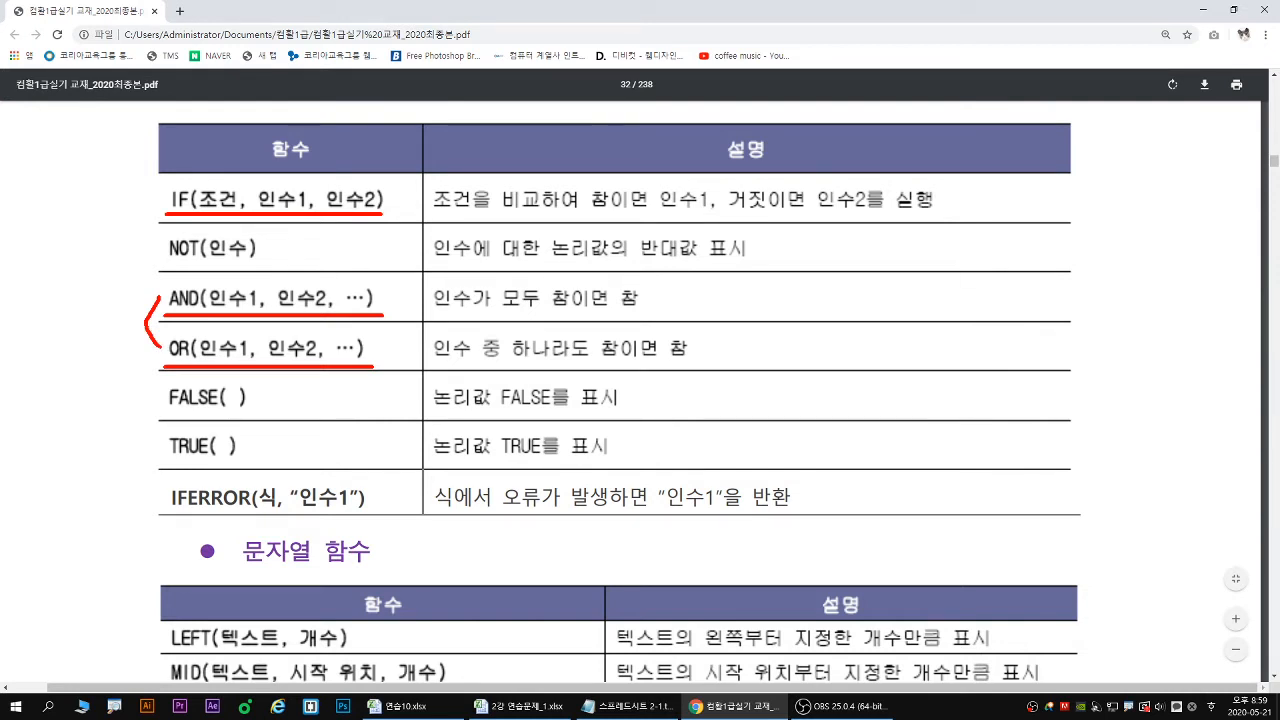
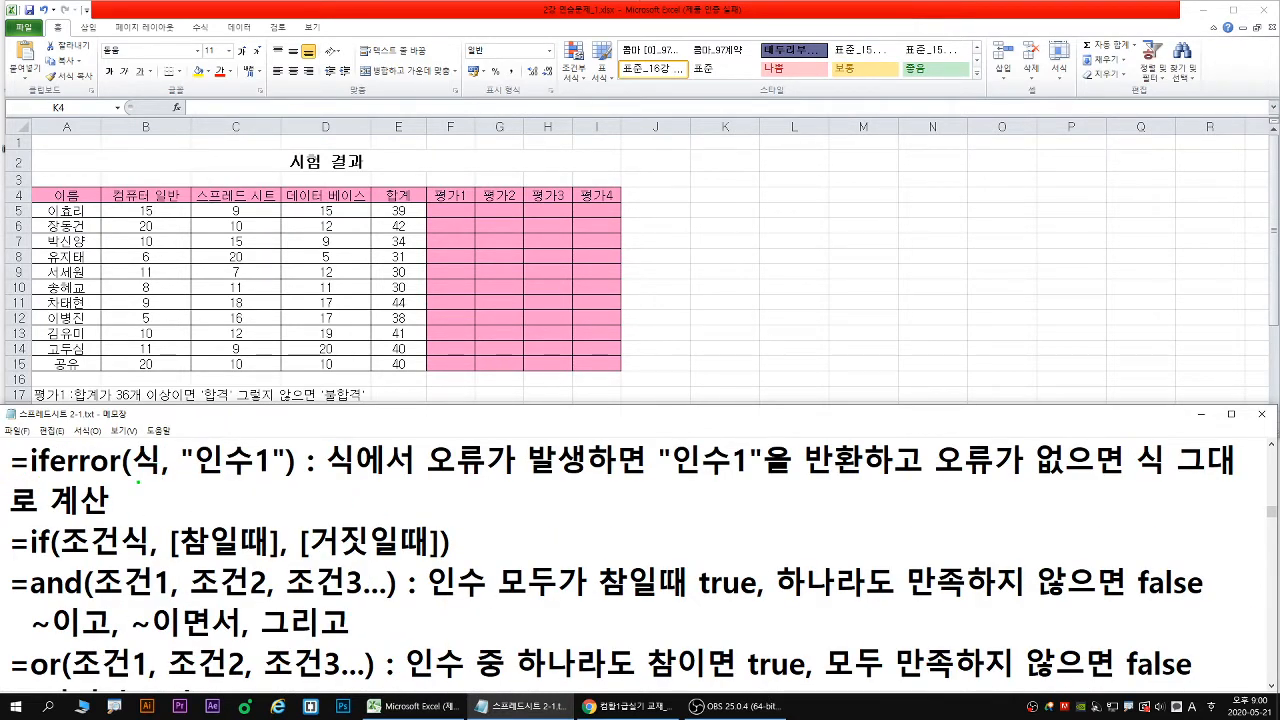
drag(138, 482, 271, 483)
key(p)
key(Escape)
Start an IFERROR formula in K5 and open its function arguments dialog, moved clear of the score table
click(716, 210)
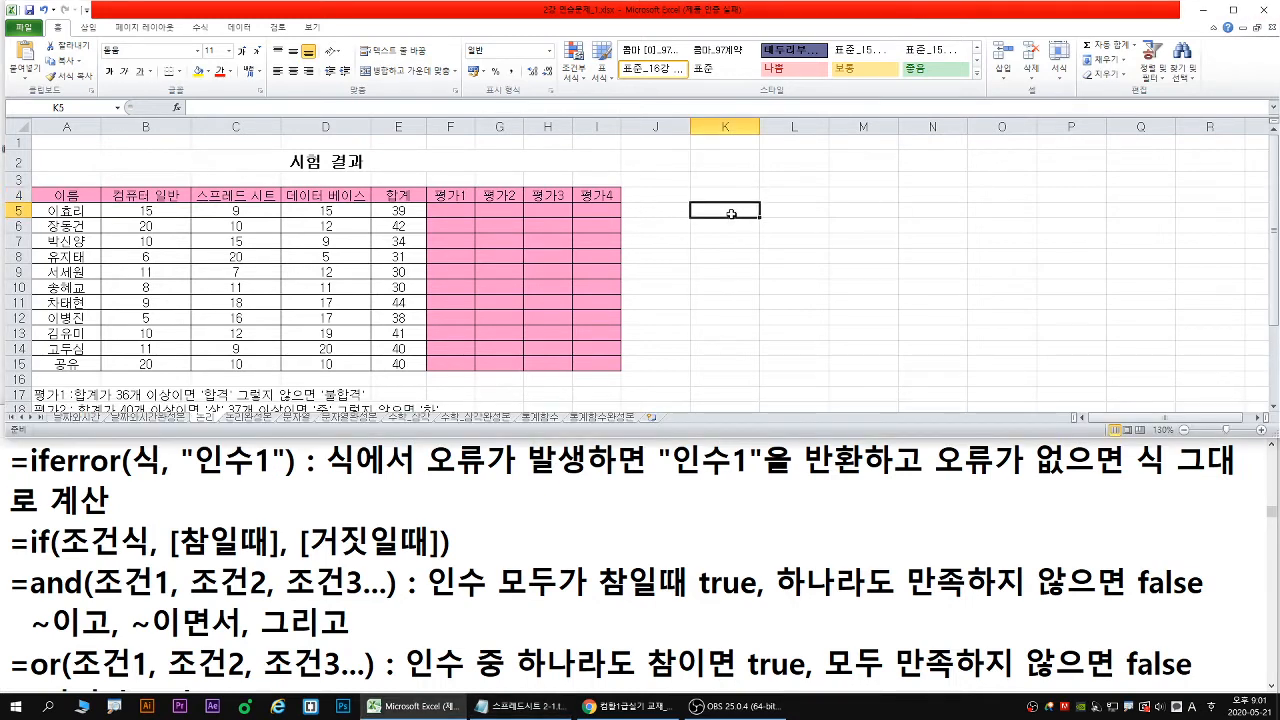
text(=if)
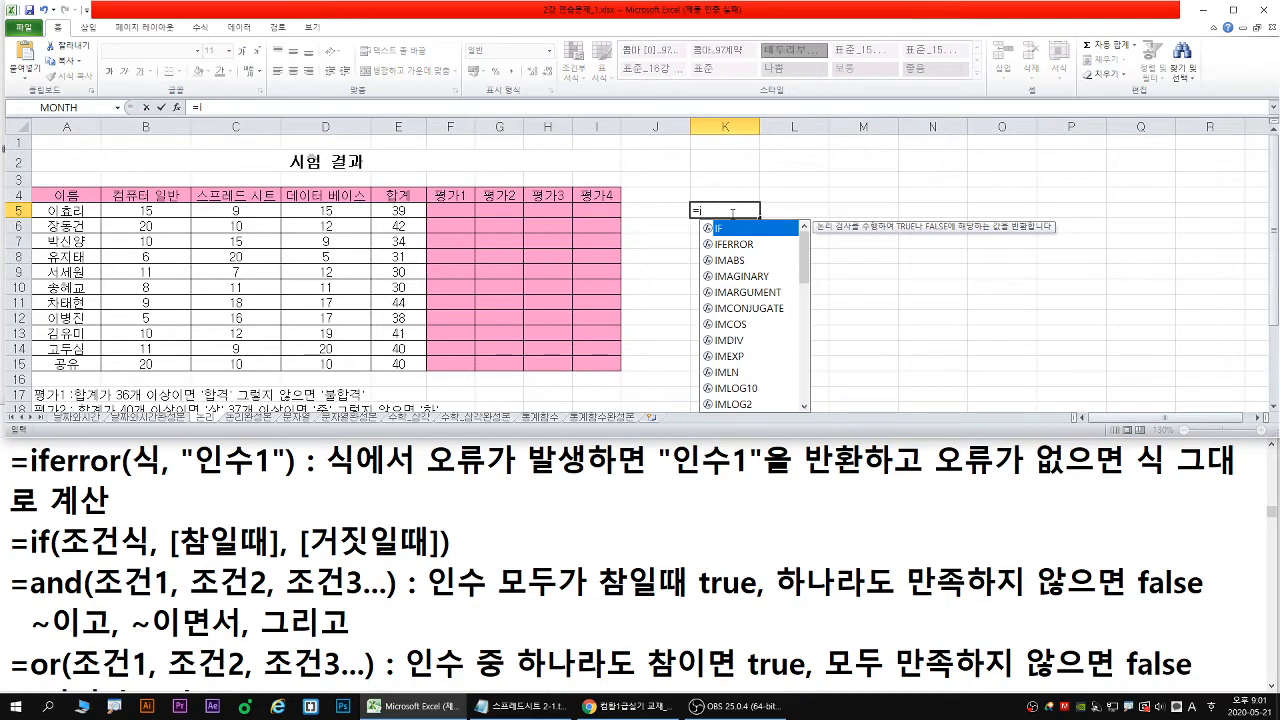
click(733, 245)
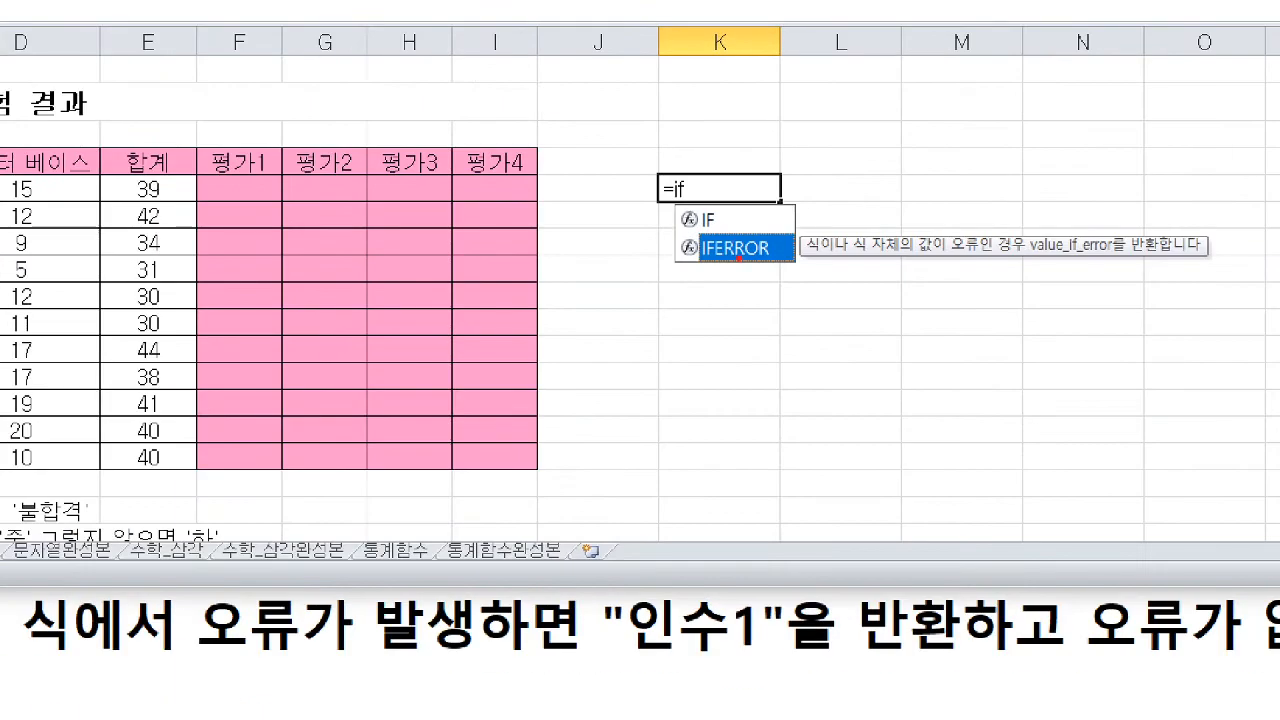
drag(755, 282, 775, 262)
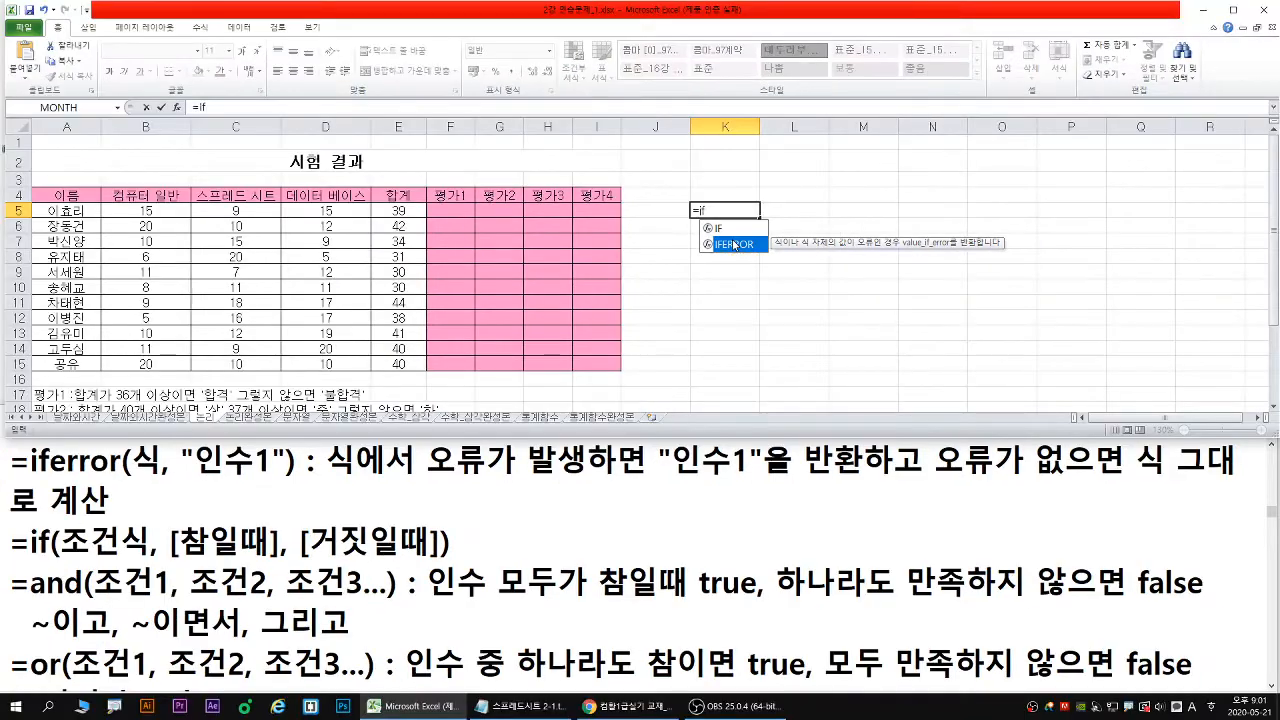
double_click(733, 248)
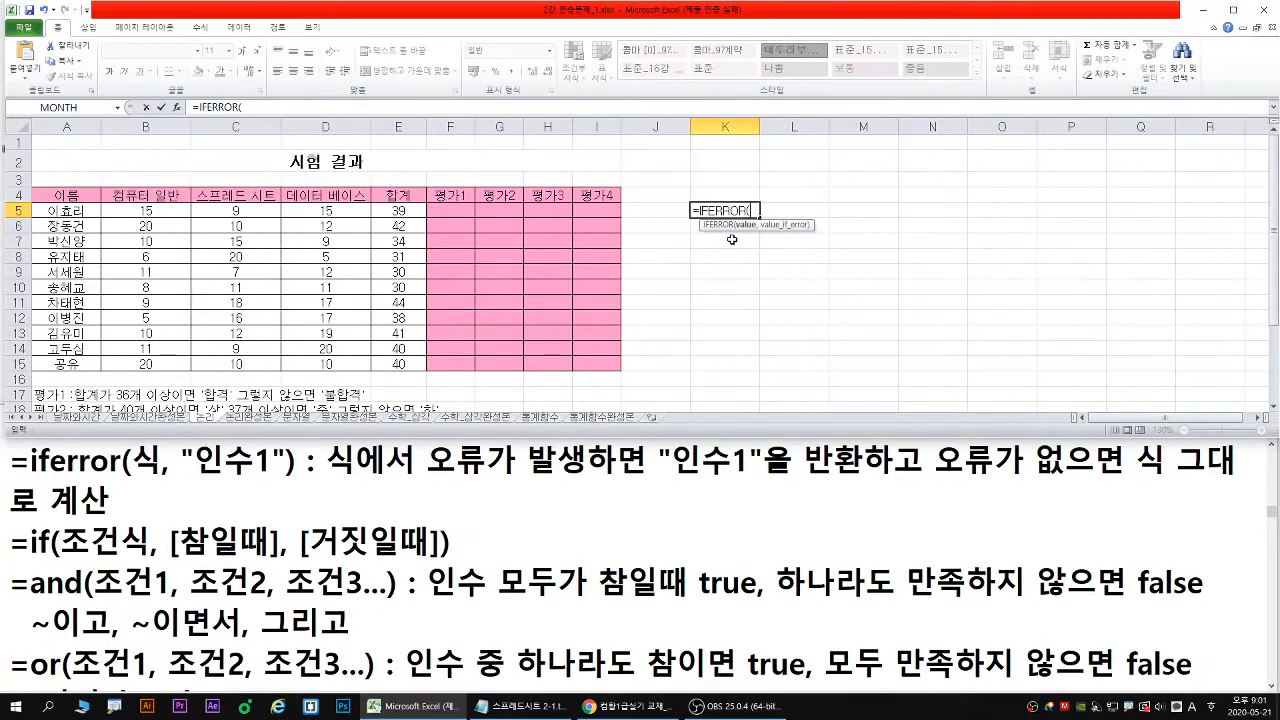
click(177, 108)
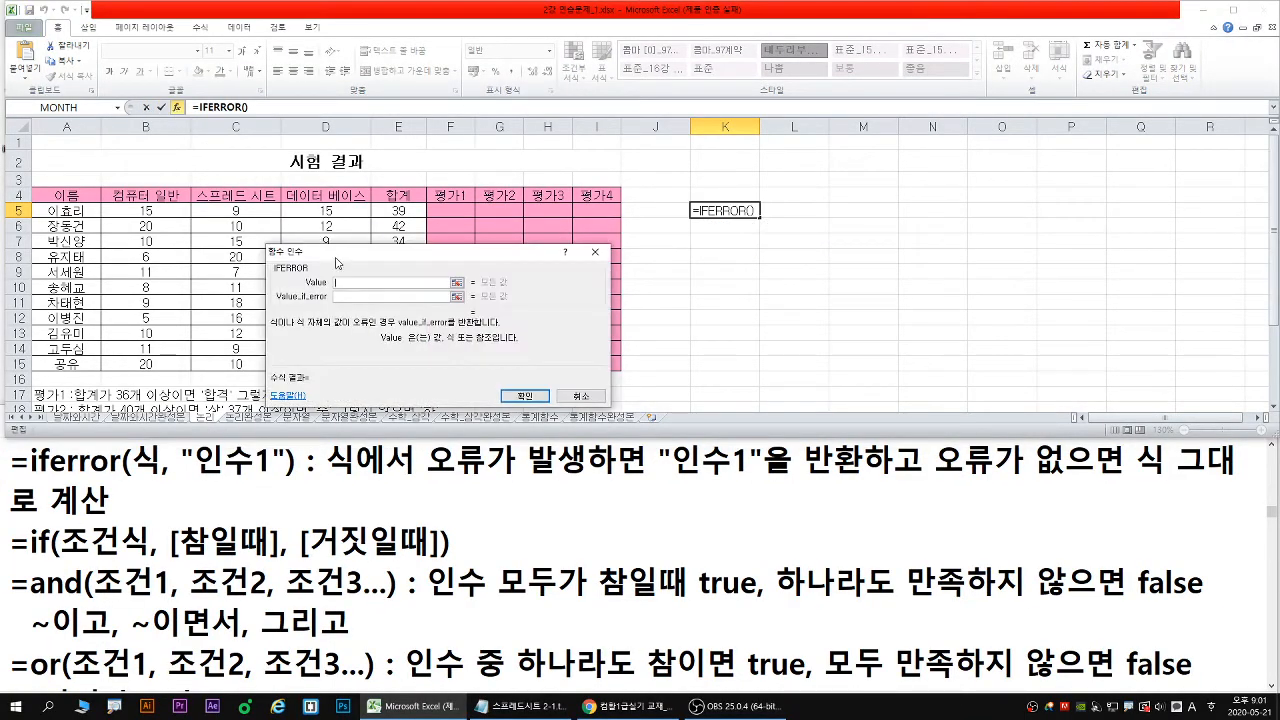
drag(334, 250, 681, 259)
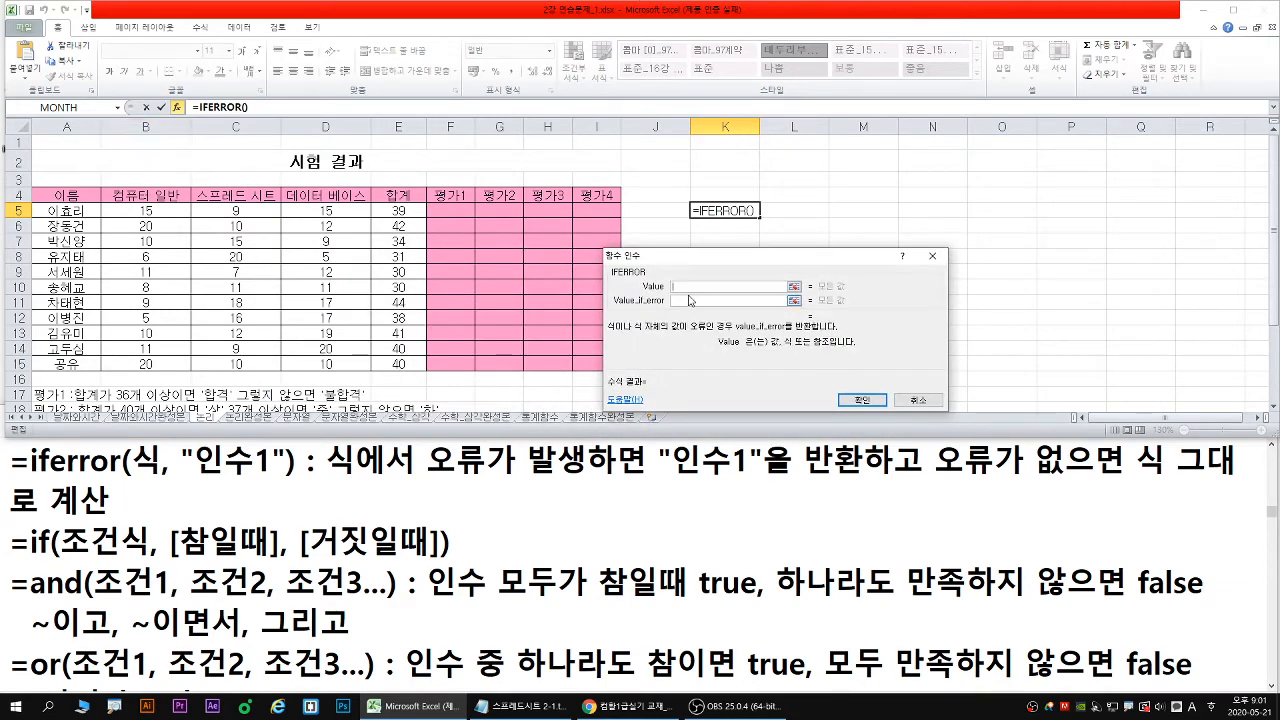
Set the IFERROR Value argument to 1/0
text(1/0)
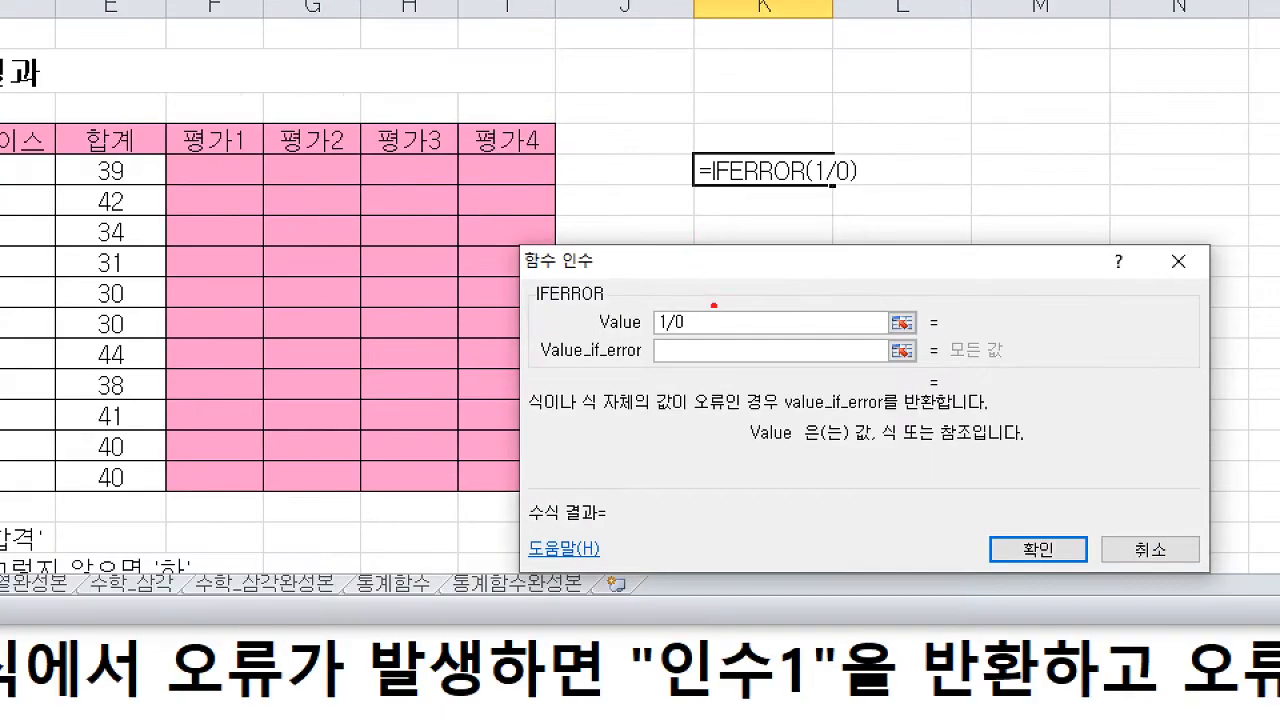
drag(659, 338, 690, 338)
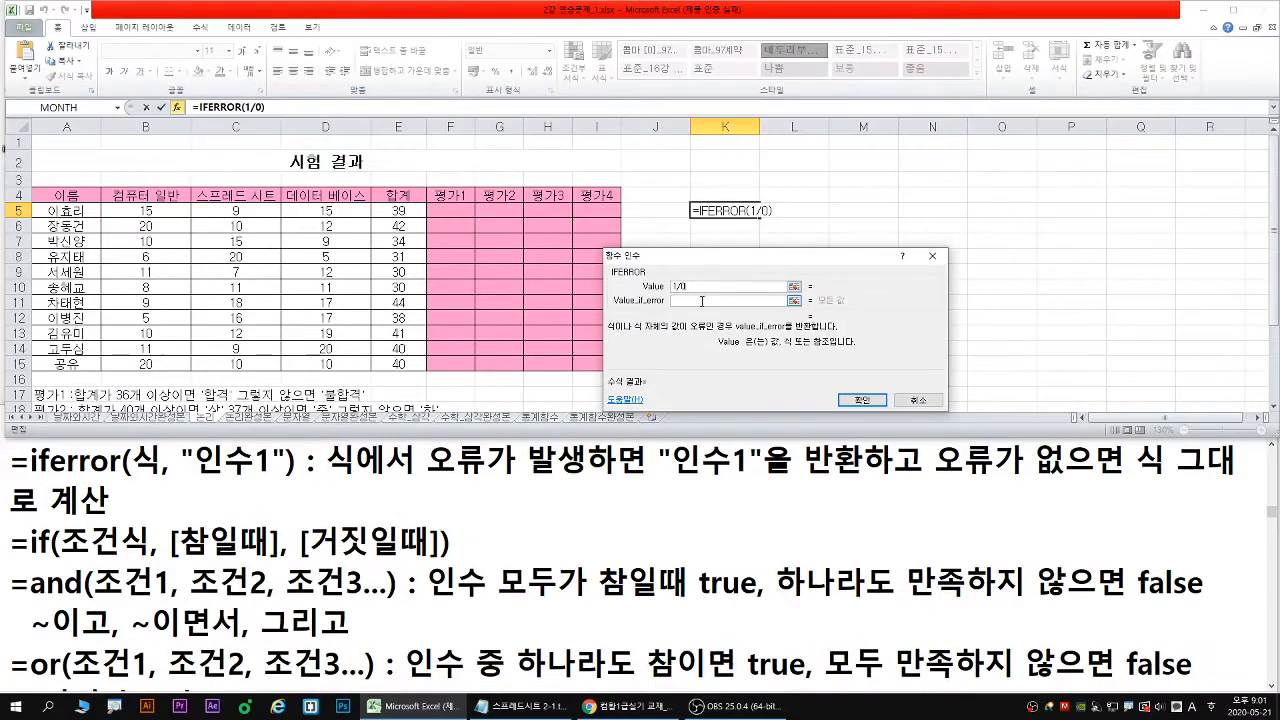
click(720, 351)
drag(683, 303, 673, 335)
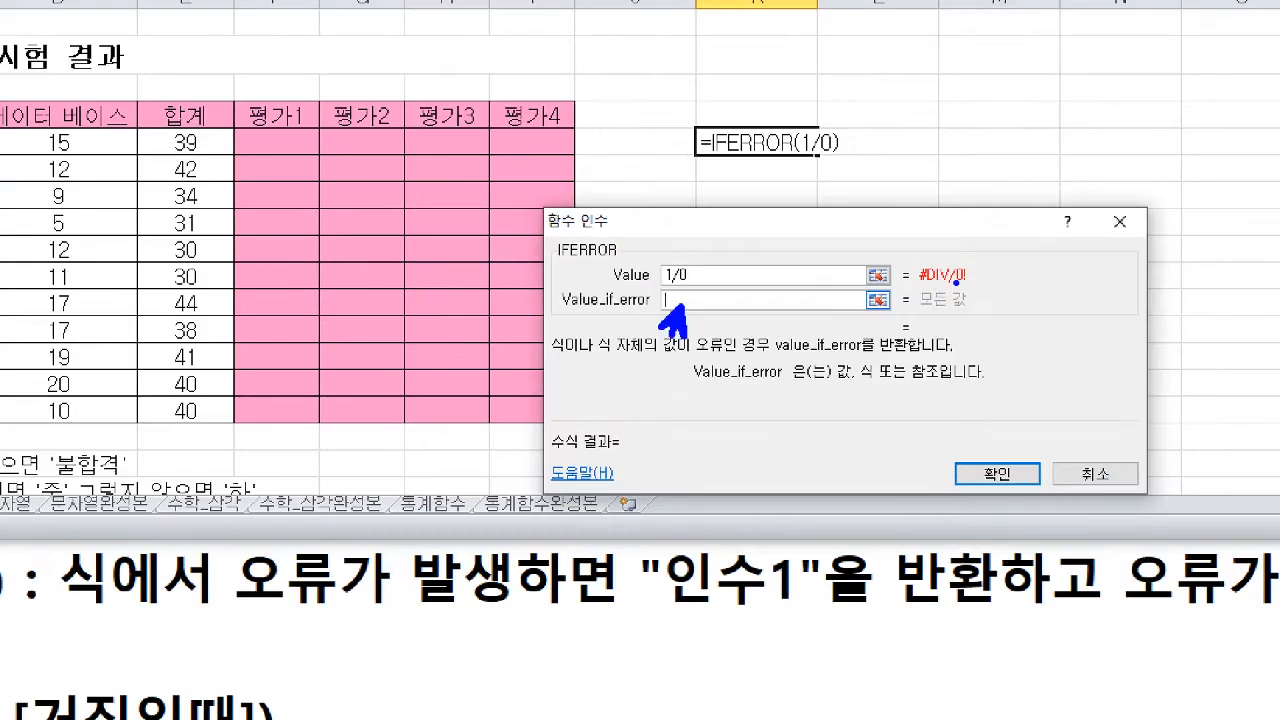
drag(915, 290, 963, 290)
mouse_move(744, 228)
mouse_down()
mouse_move(743, 240)
mouse_move(738, 228)
mouse_move(780, 206)
mouse_move(747, 203)
mouse_move(808, 249)
mouse_up()
key(g)
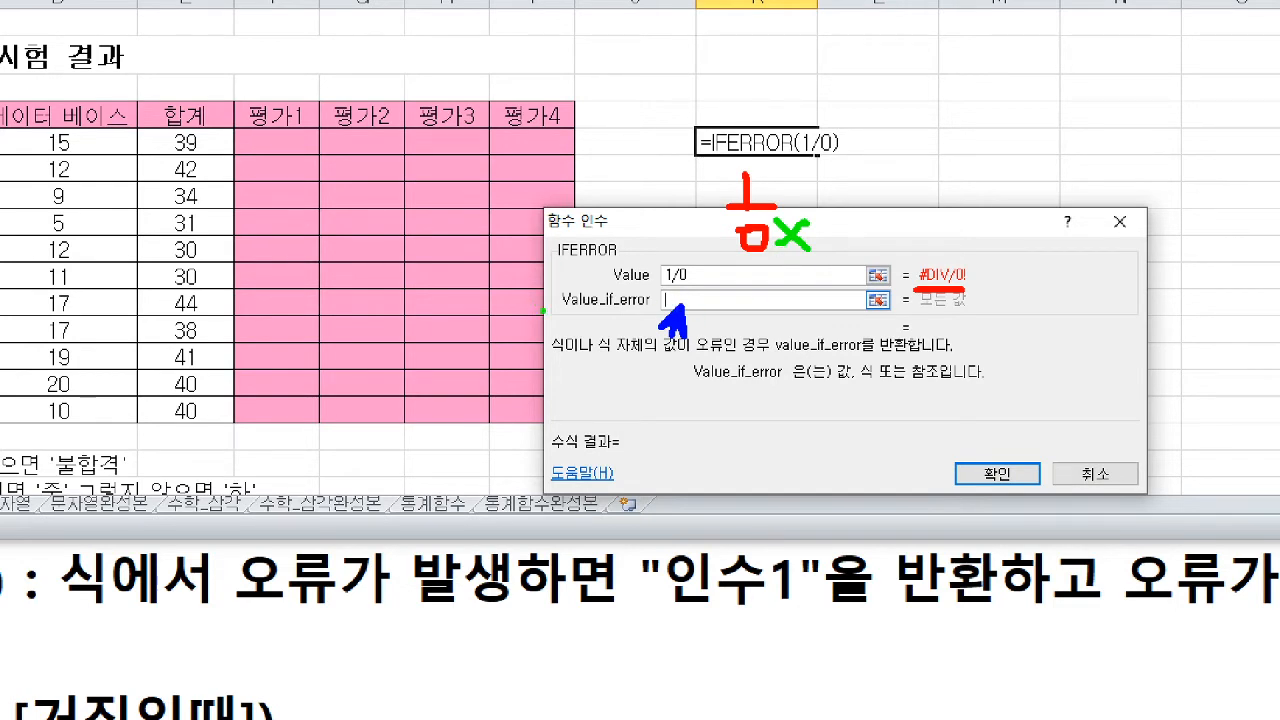
drag(563, 313, 735, 314)
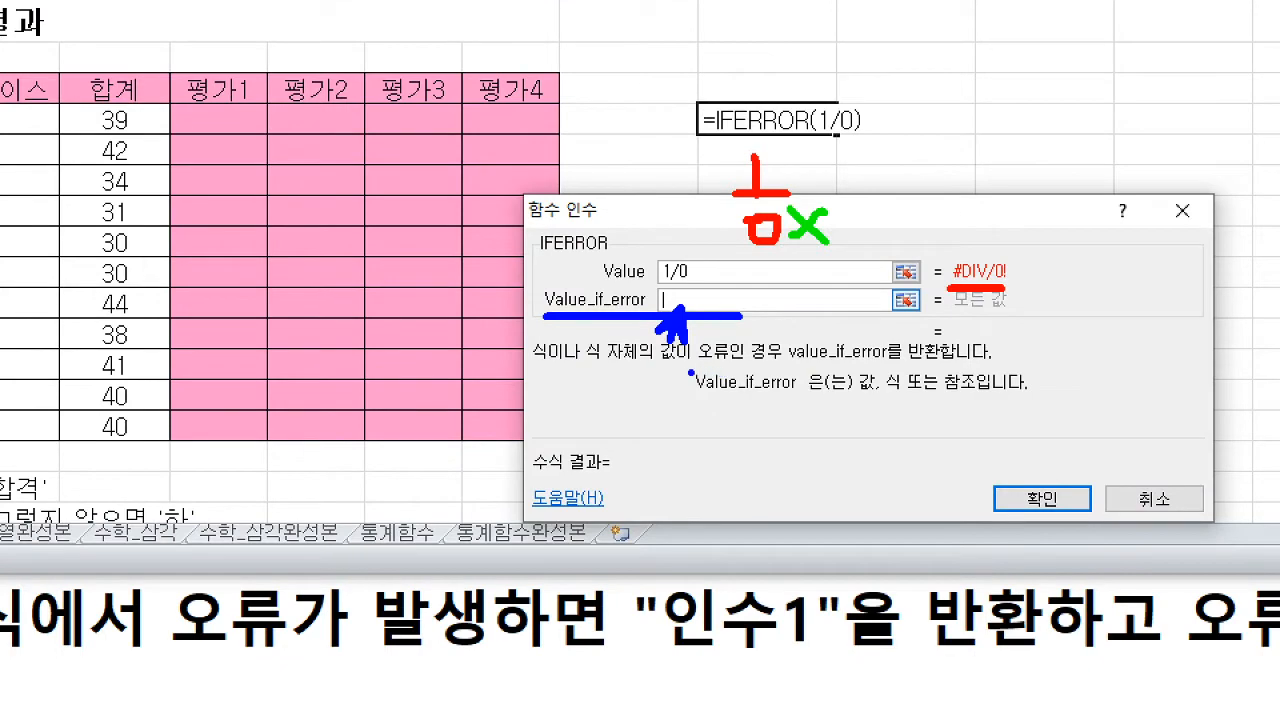
drag(690, 373, 940, 372)
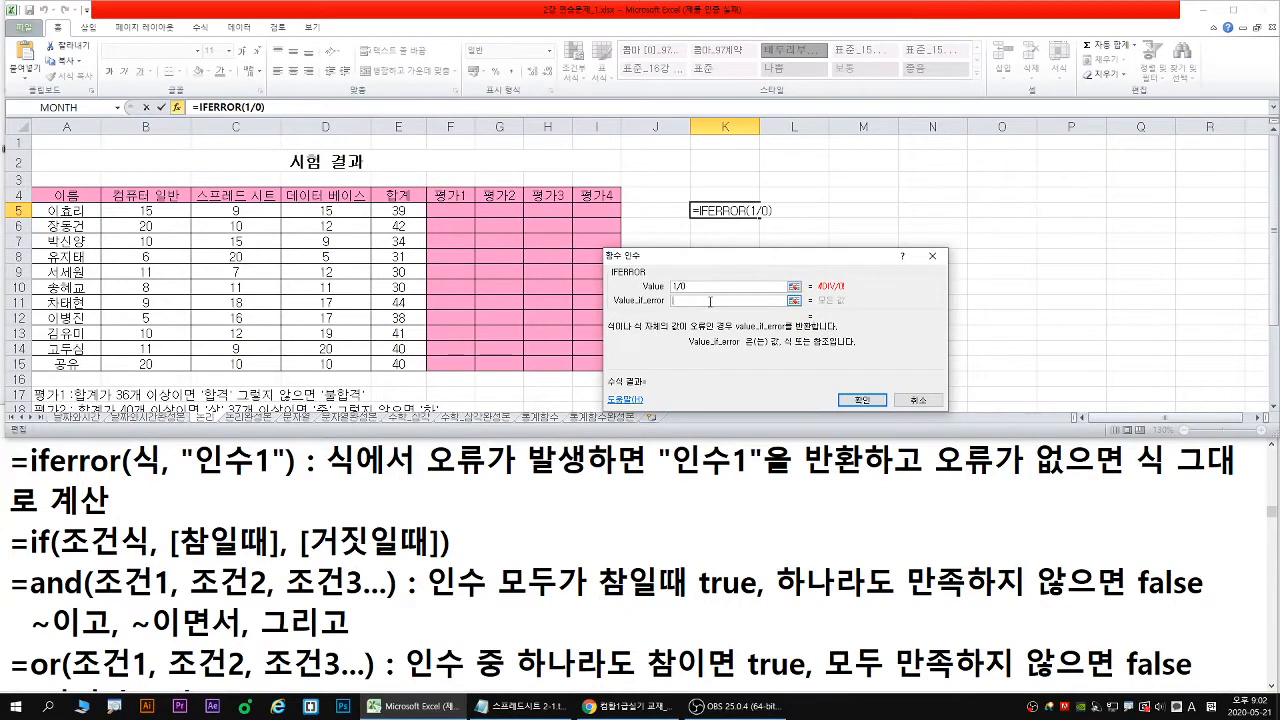
Set the Value_if_error argument to "입력 오류" and confirm the IFERROR formula in K5
text(입력 오류)
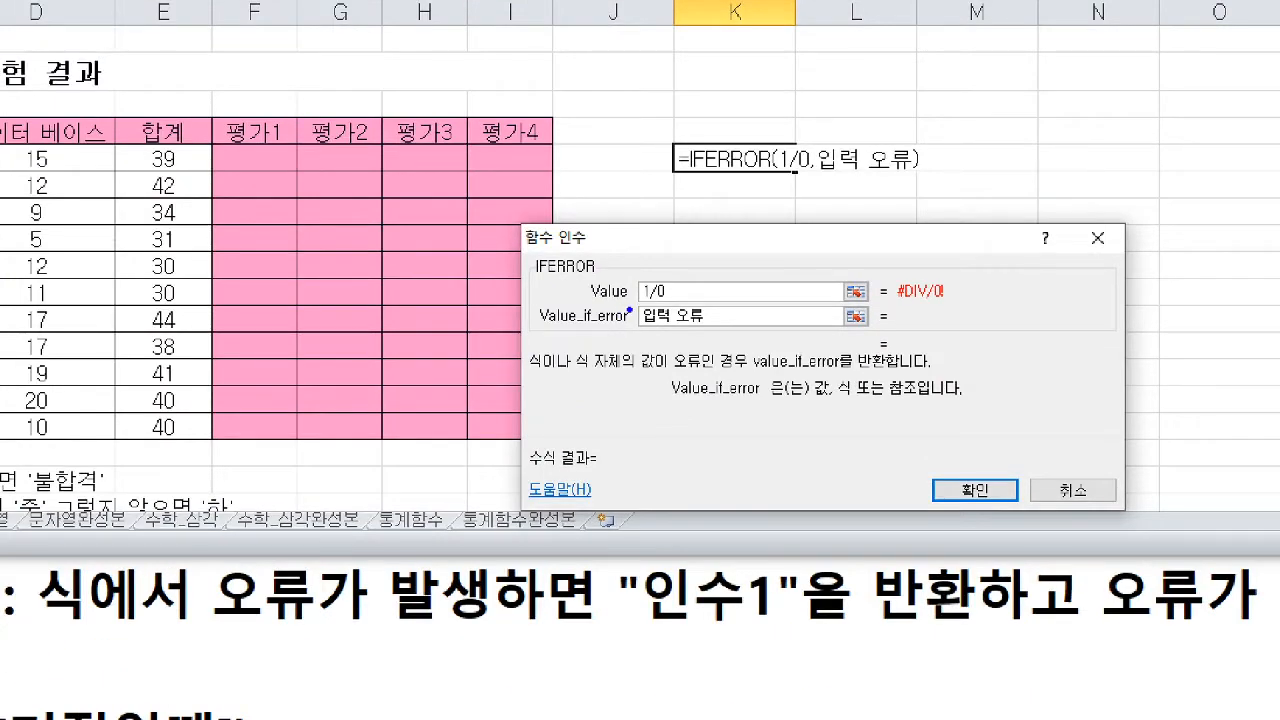
click(629, 310)
click(718, 310)
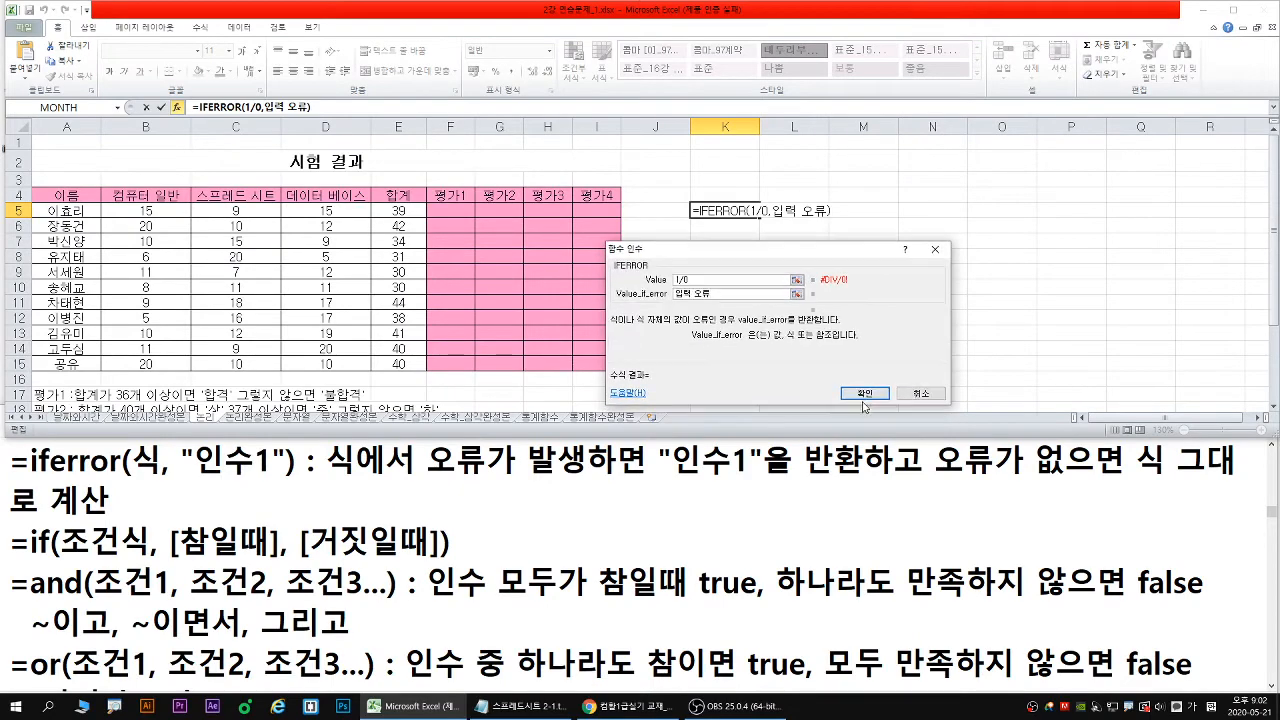
click(865, 401)
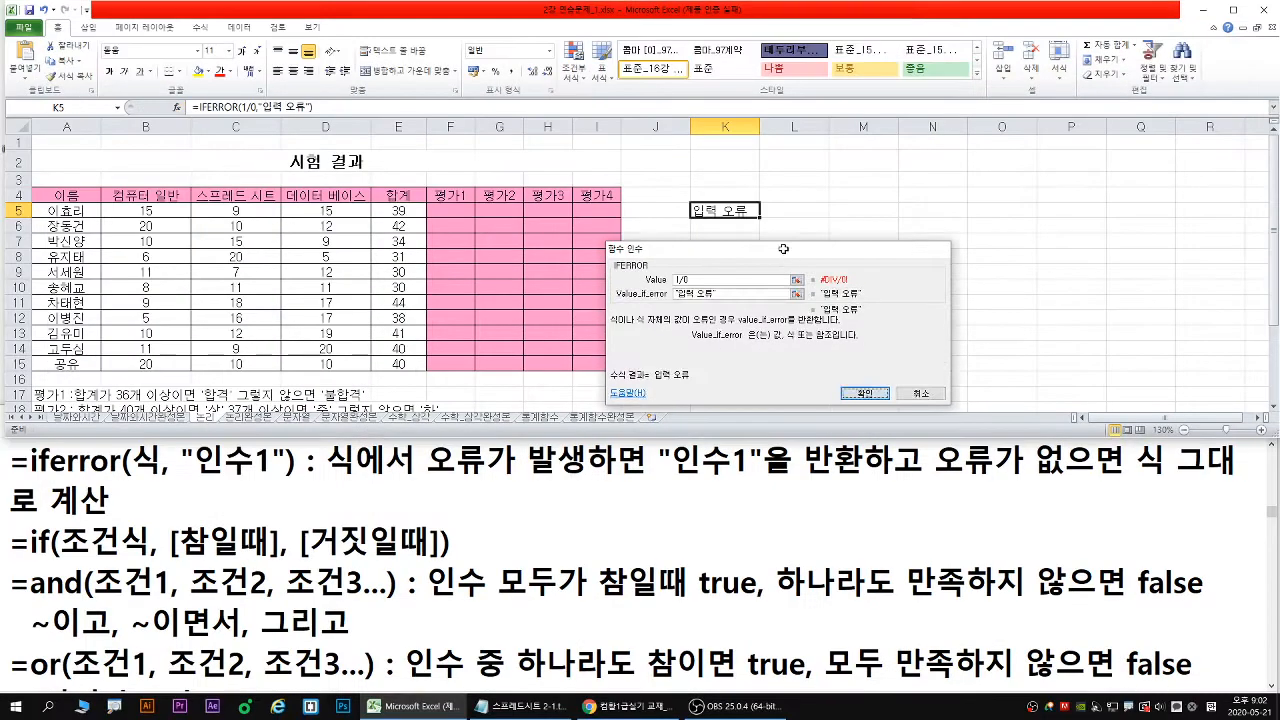
key(Return)
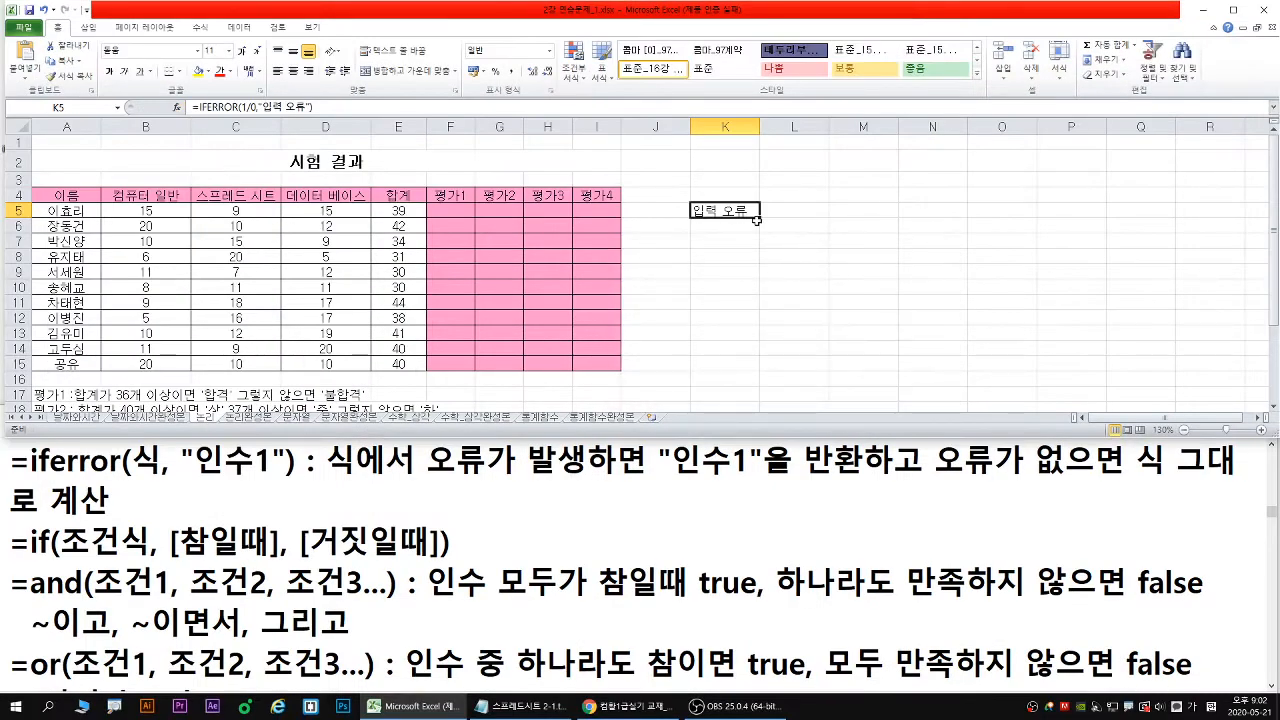
Fill the IFERROR formula from K5 down to K6 and change the expression in K6 to 1/1
drag(760, 218, 760, 231)
ctrl+scroll(748, 229, up, 1)
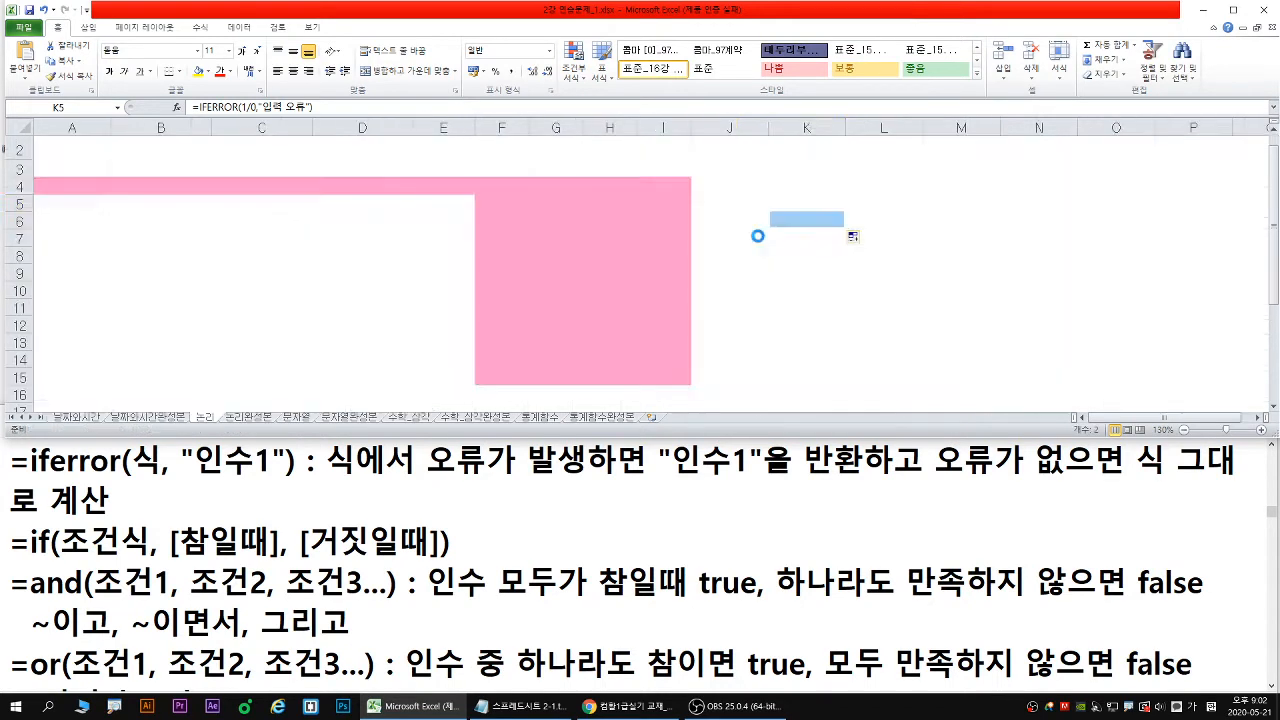
double_click(808, 225)
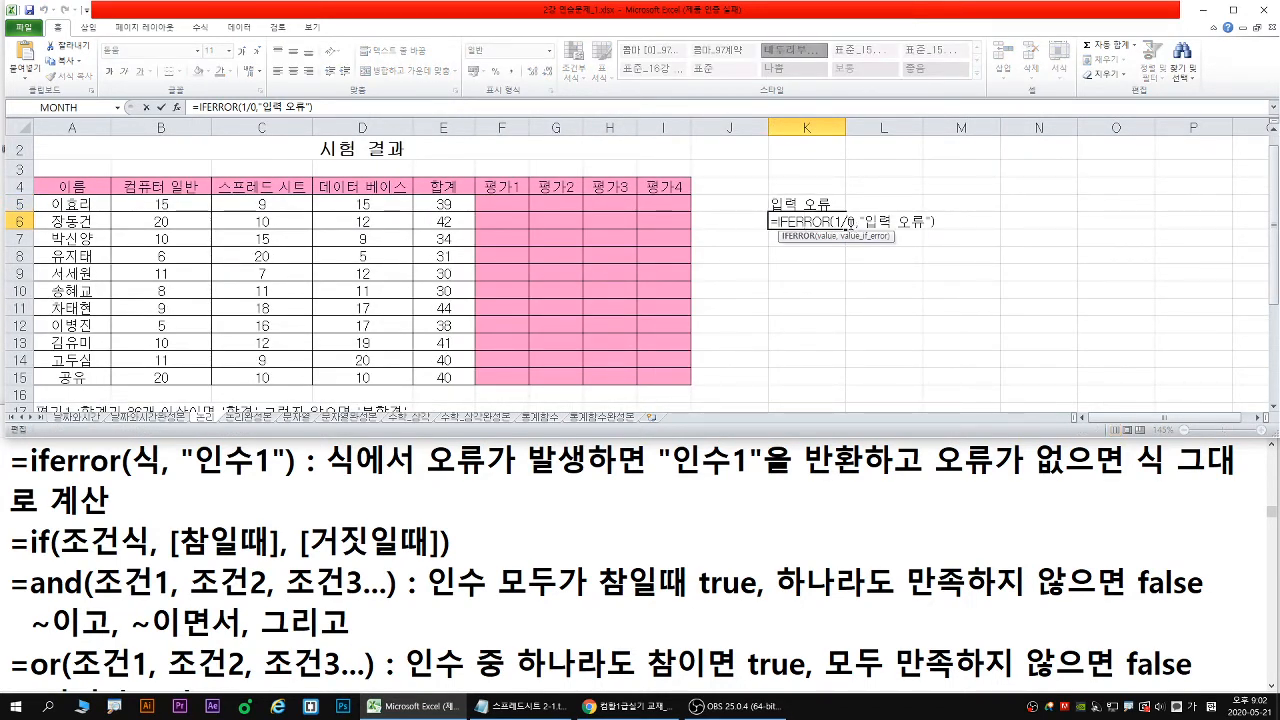
drag(856, 223, 848, 223)
text(1)
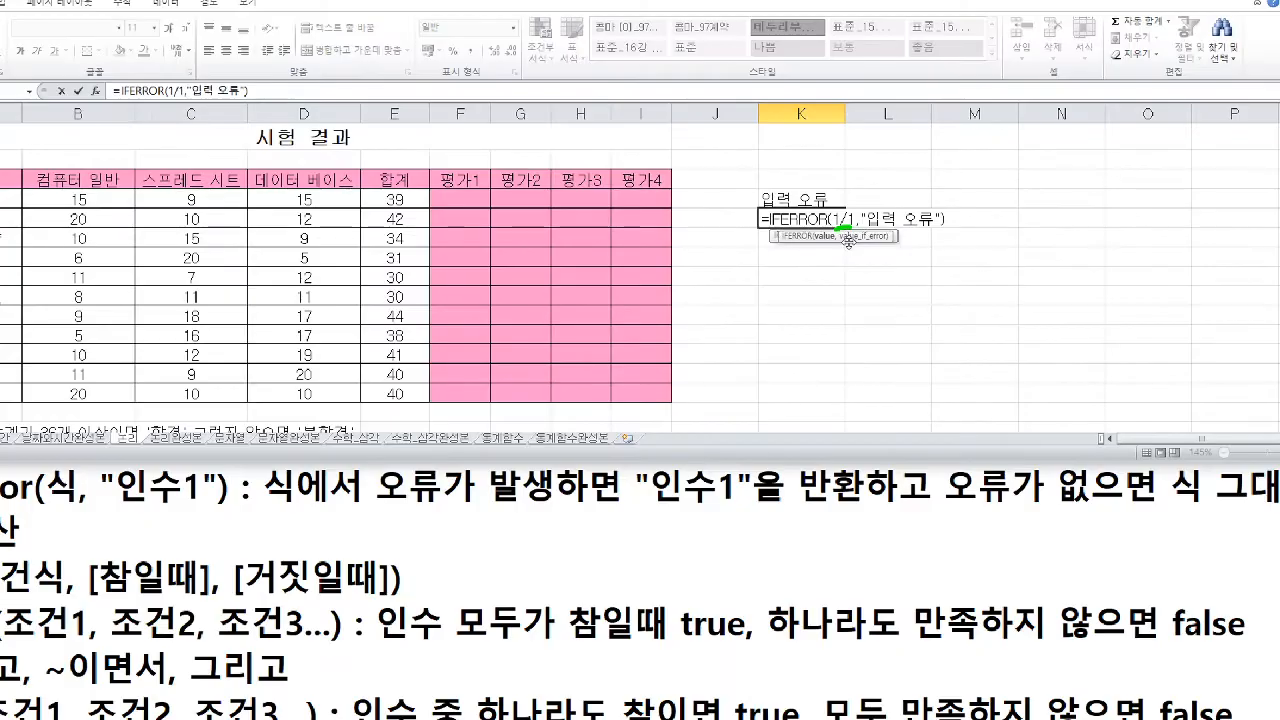
key(Return)
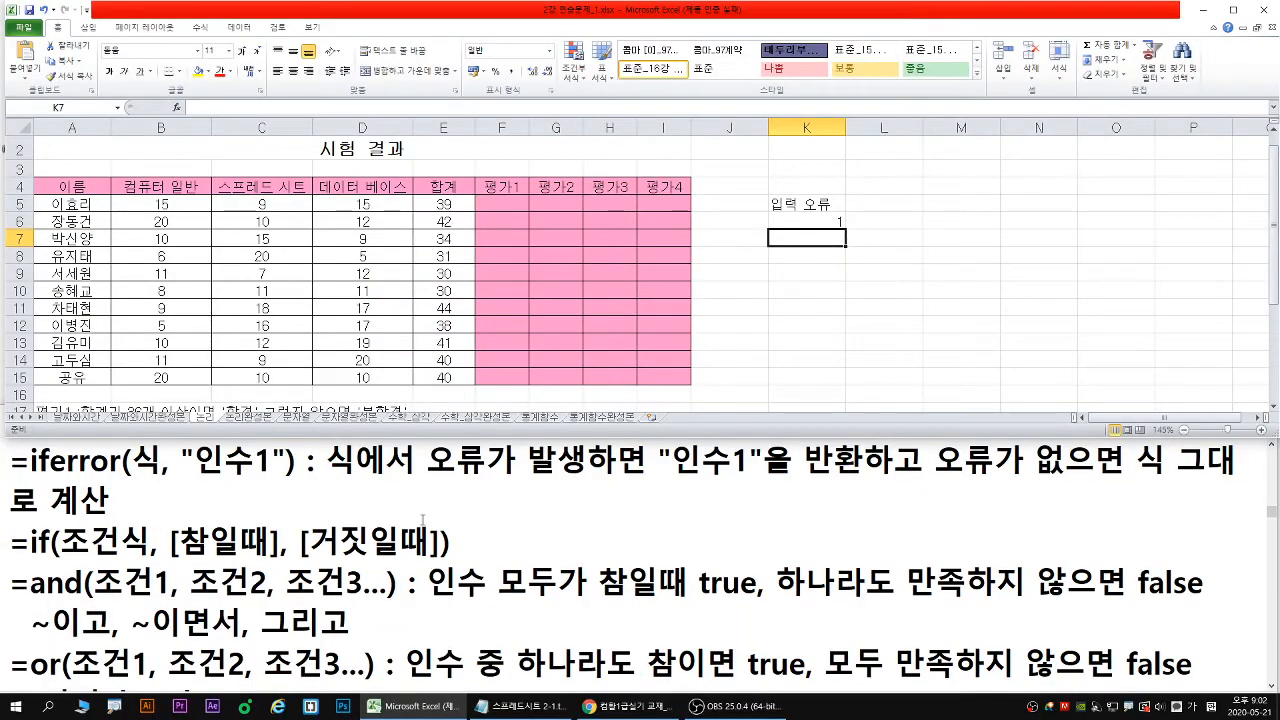
drag(336, 481, 1246, 480)
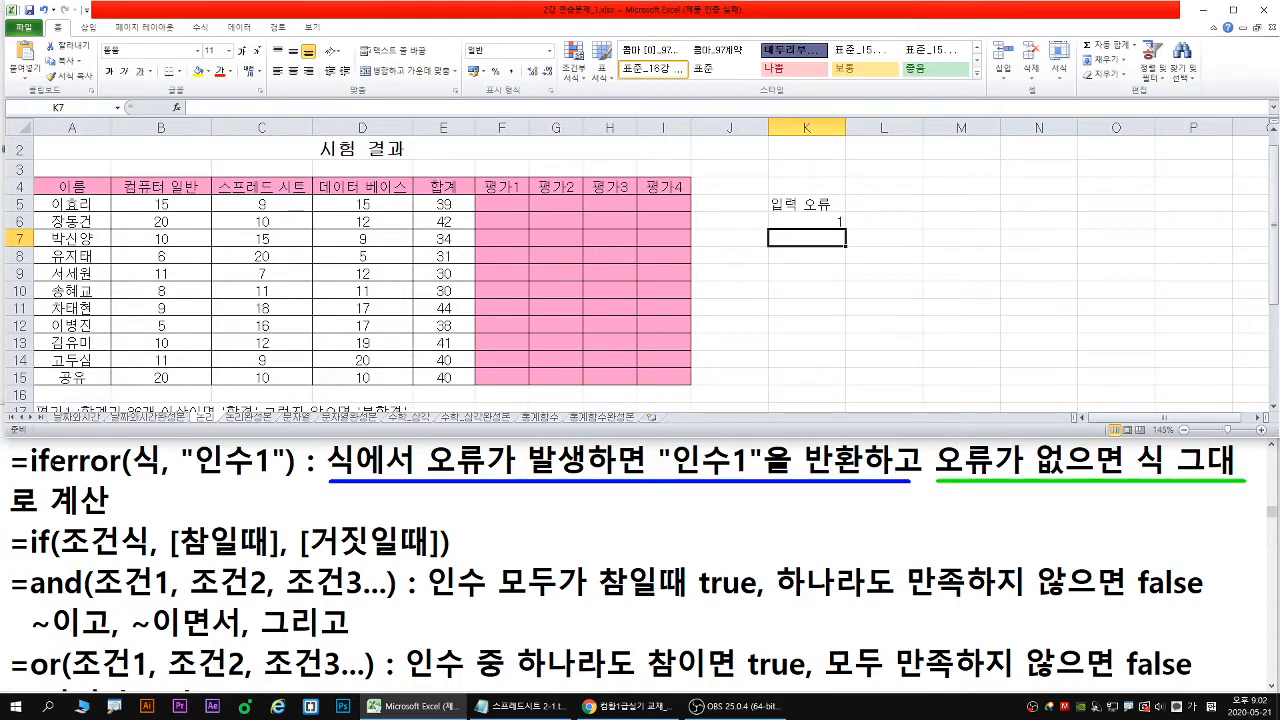
drag(2, 518, 126, 518)
drag(138, 479, 266, 480)
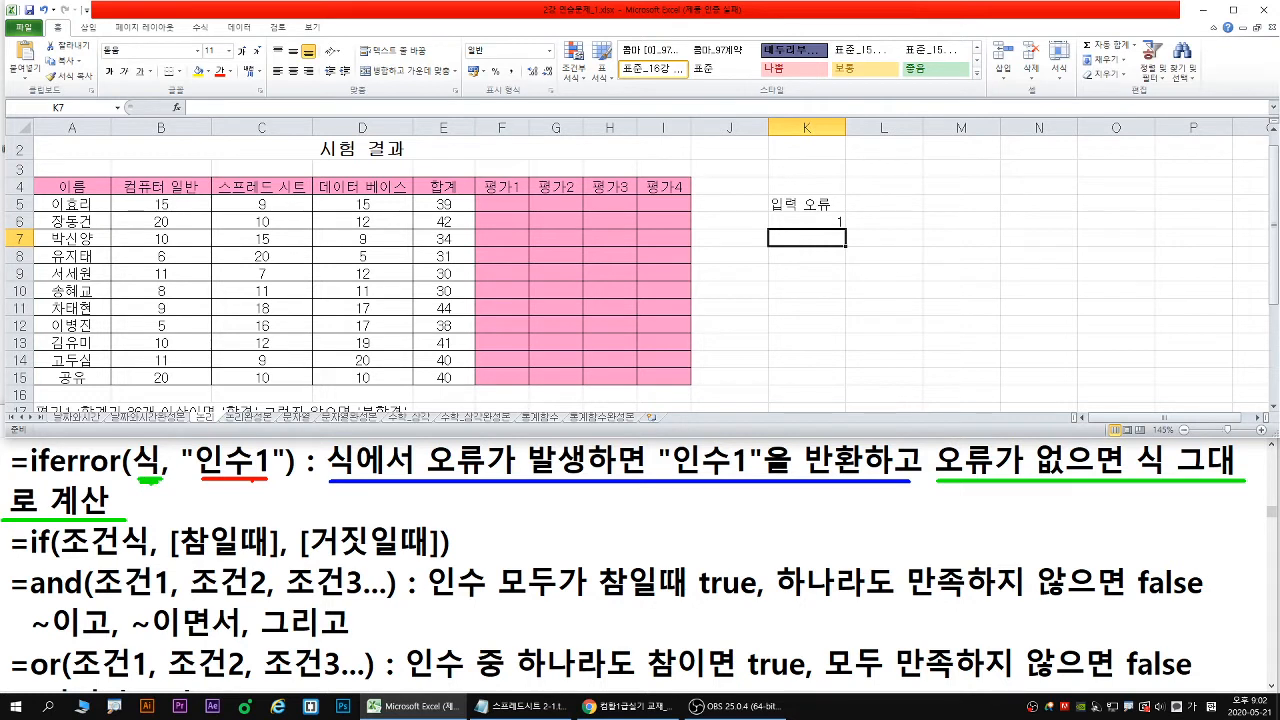
key(Escape)
Clear the IFERROR test formulas from K5:K7
click(490, 238)
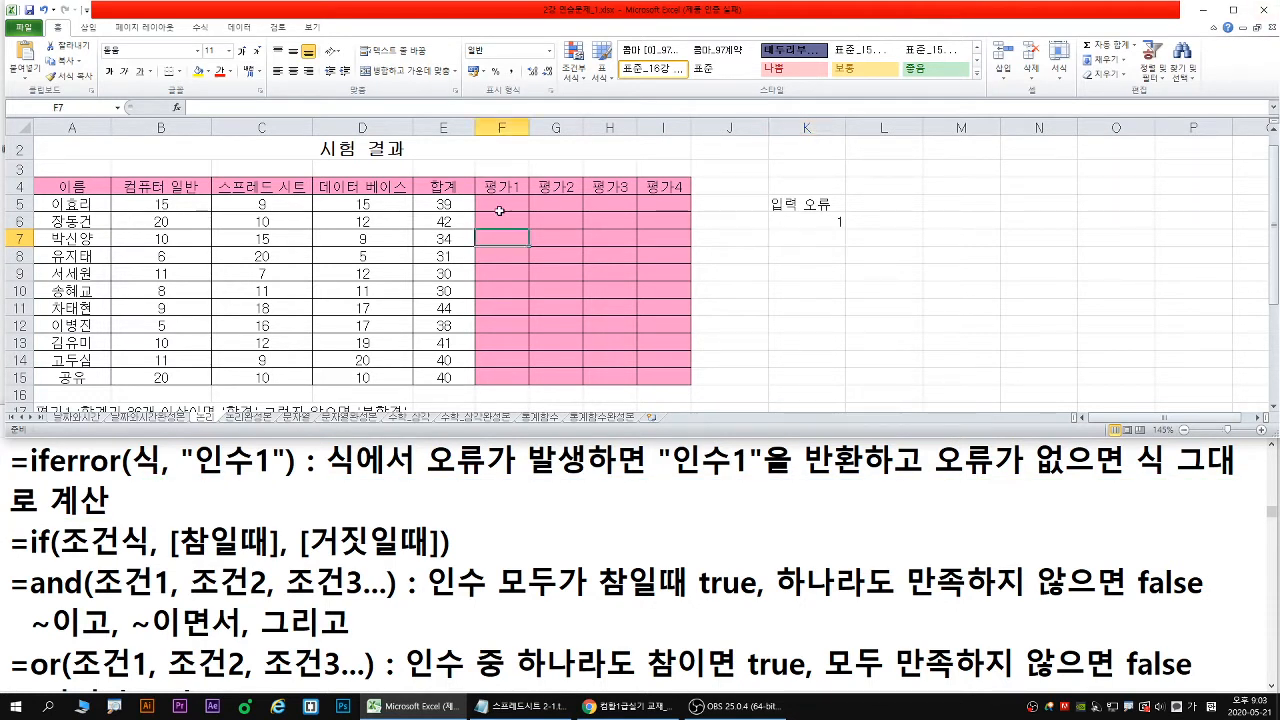
click(503, 204)
drag(800, 204, 797, 225)
key(Delete)
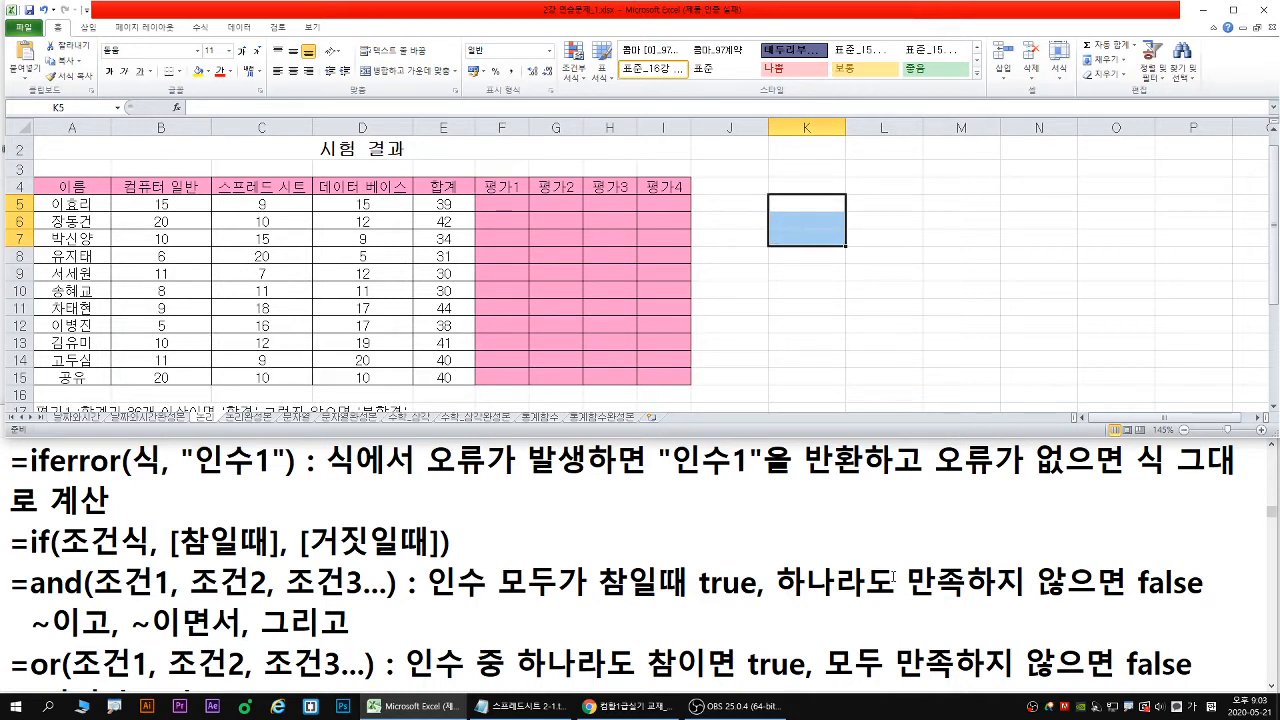
Write the formula =NOT(1>0) in K9, picking NOT from the suggested functions
click(805, 274)
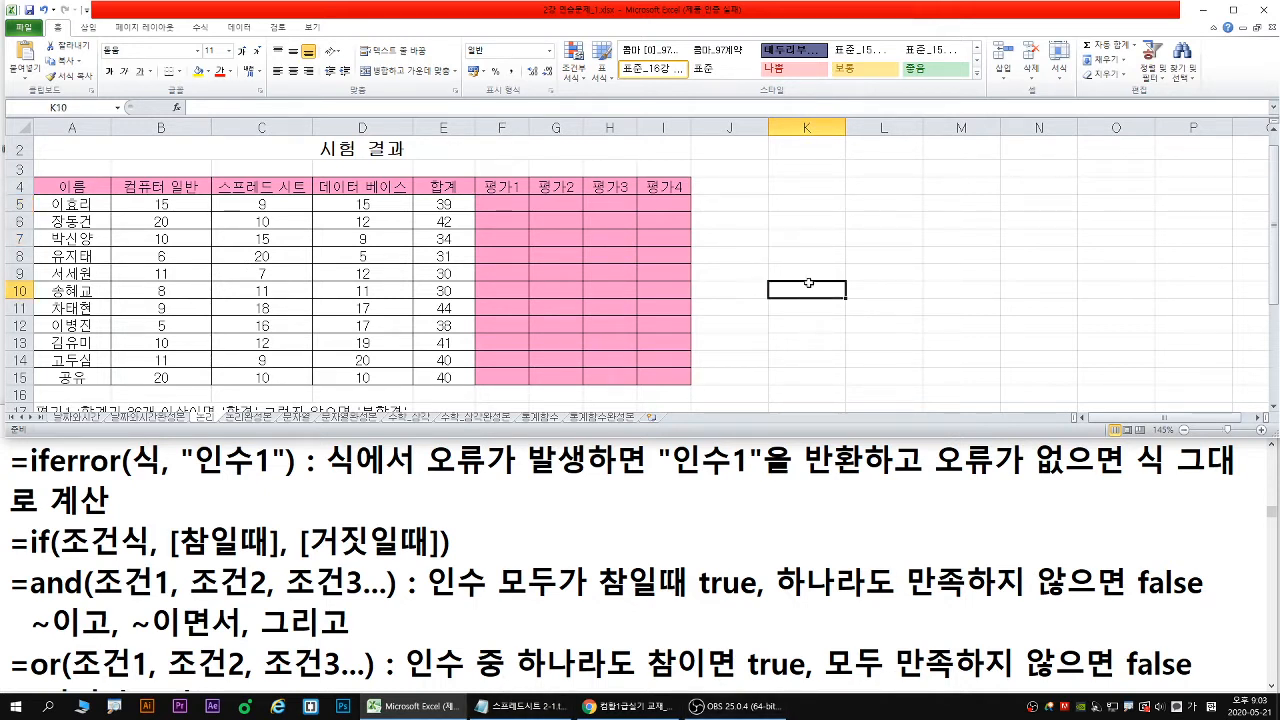
text(=no)
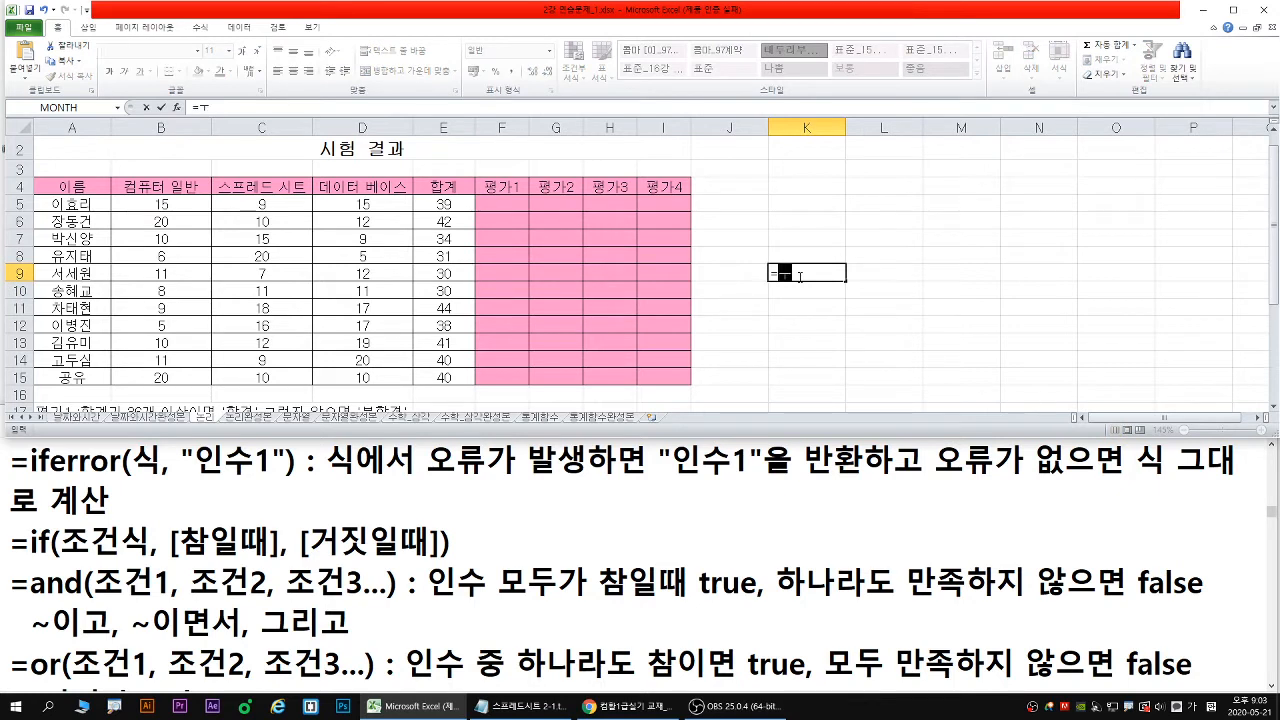
text(t)
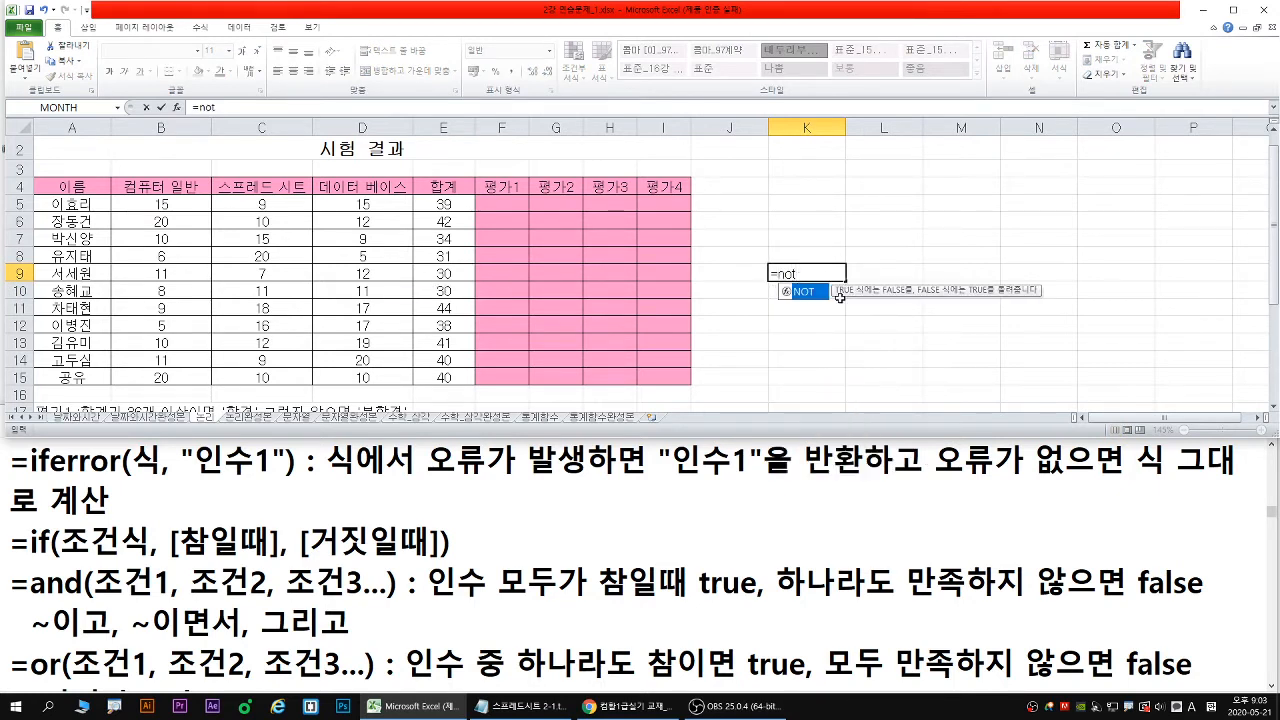
double_click(805, 292)
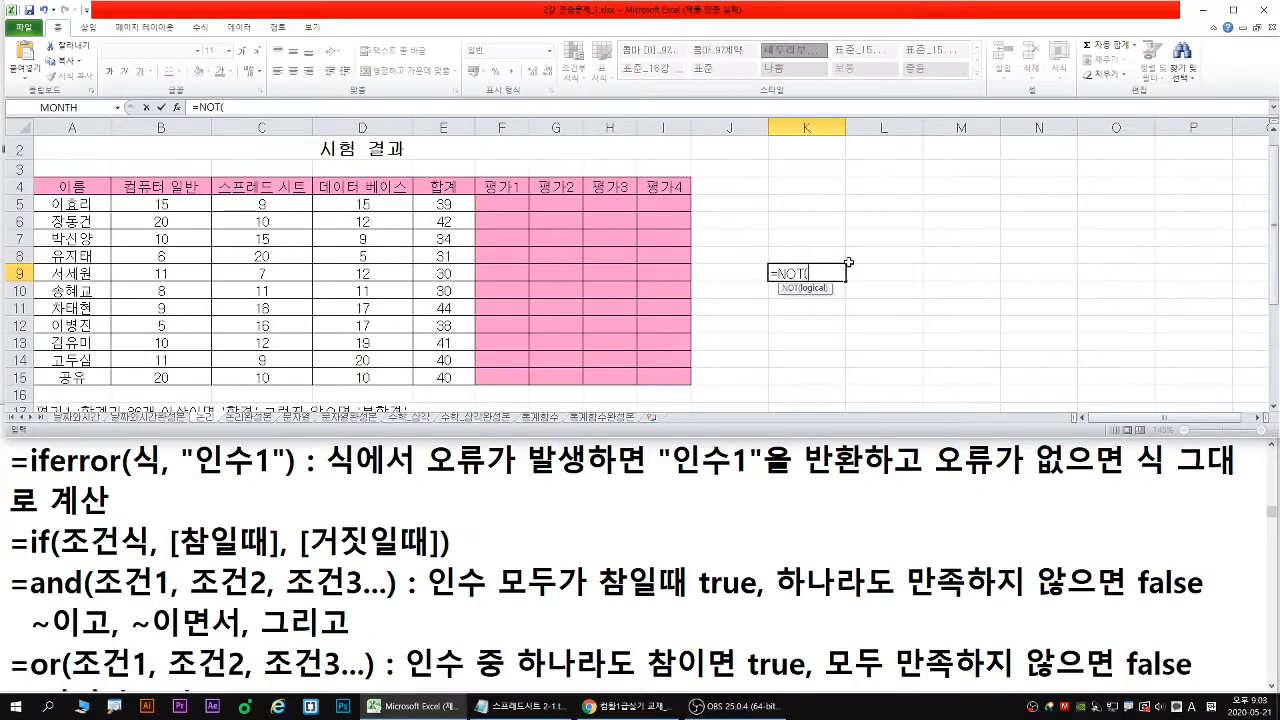
text(1>0)
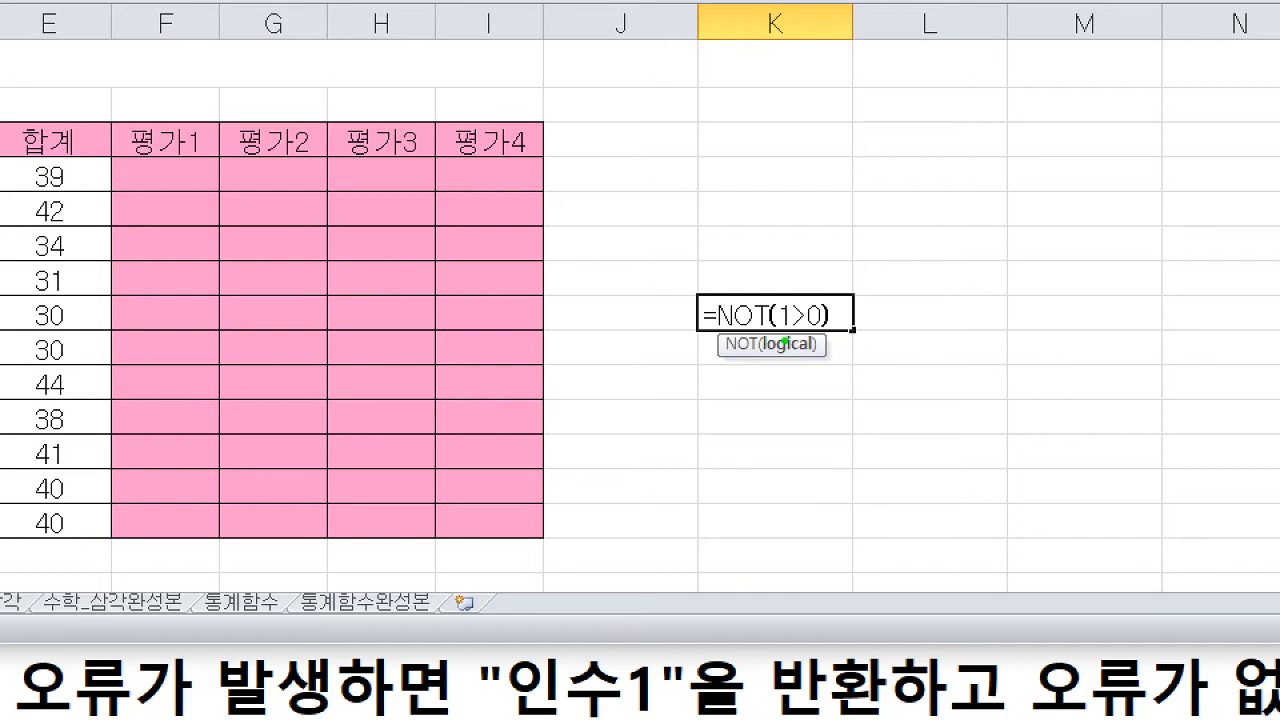
drag(789, 333, 819, 333)
mouse_move(788, 387)
mouse_down()
mouse_move(822, 388)
mouse_move(814, 420)
mouse_move(946, 376)
mouse_move(912, 425)
mouse_move(944, 395)
mouse_up()
key(b)
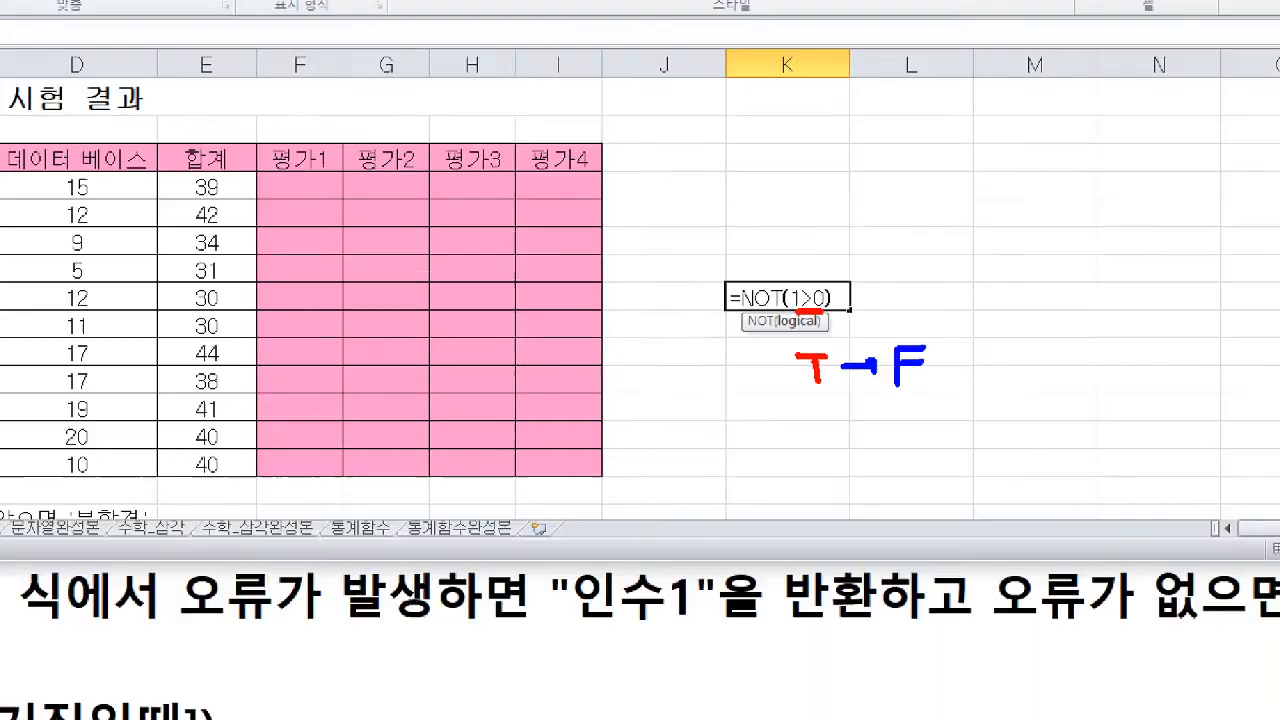
Confirm the NOT test formula in K9 and clear it from the cell
key(Return)
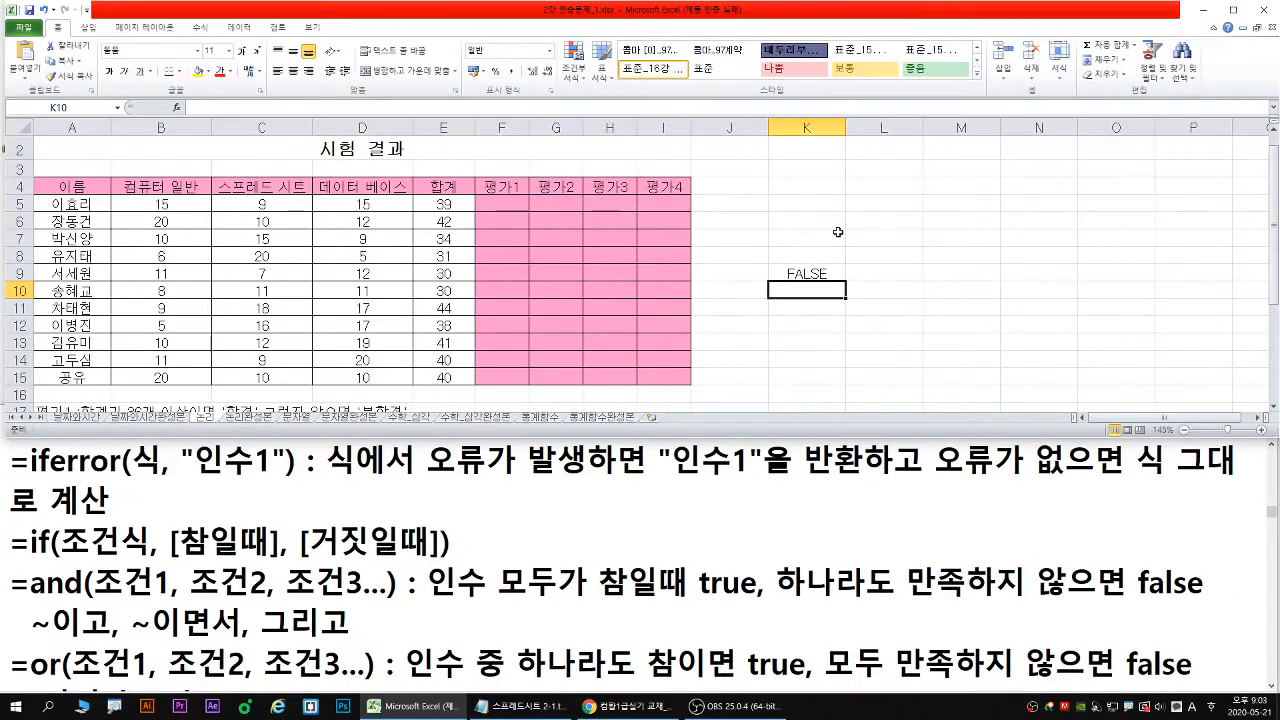
click(791, 273)
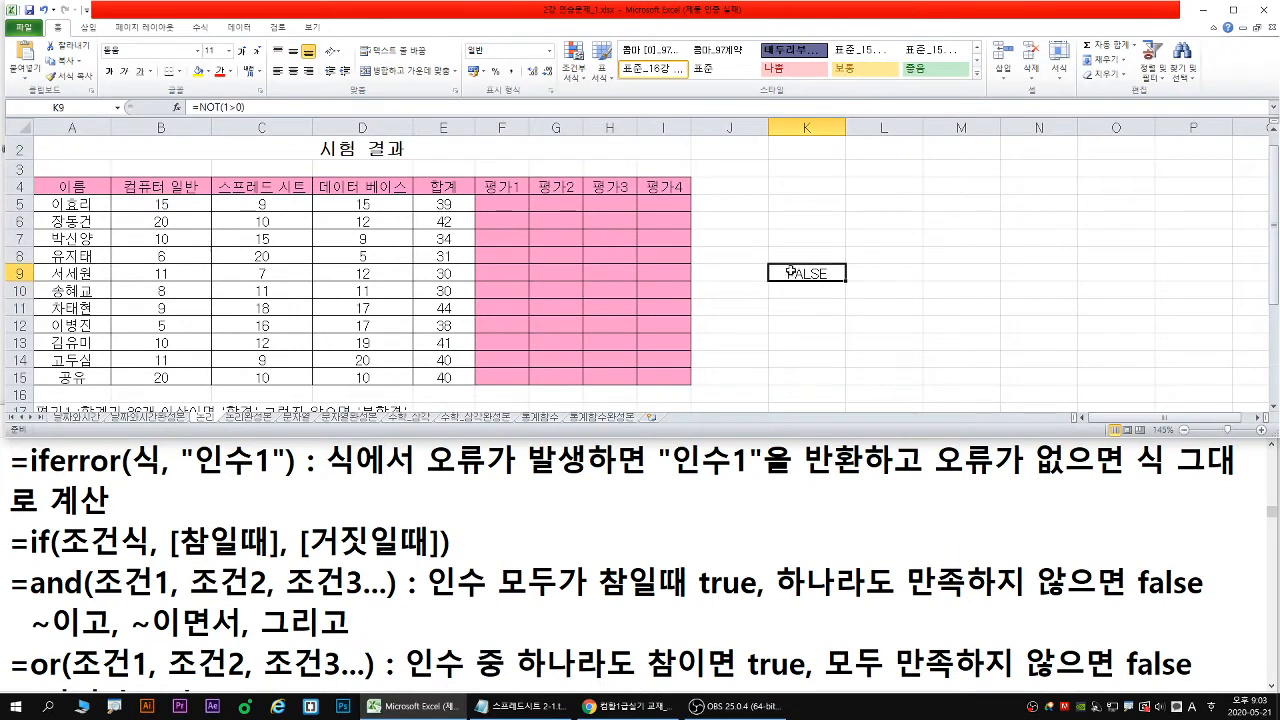
key(Delete)
Examine the subject scores in the 시험 결과 table and the 평가1 grading condition in row 17
click(500, 204)
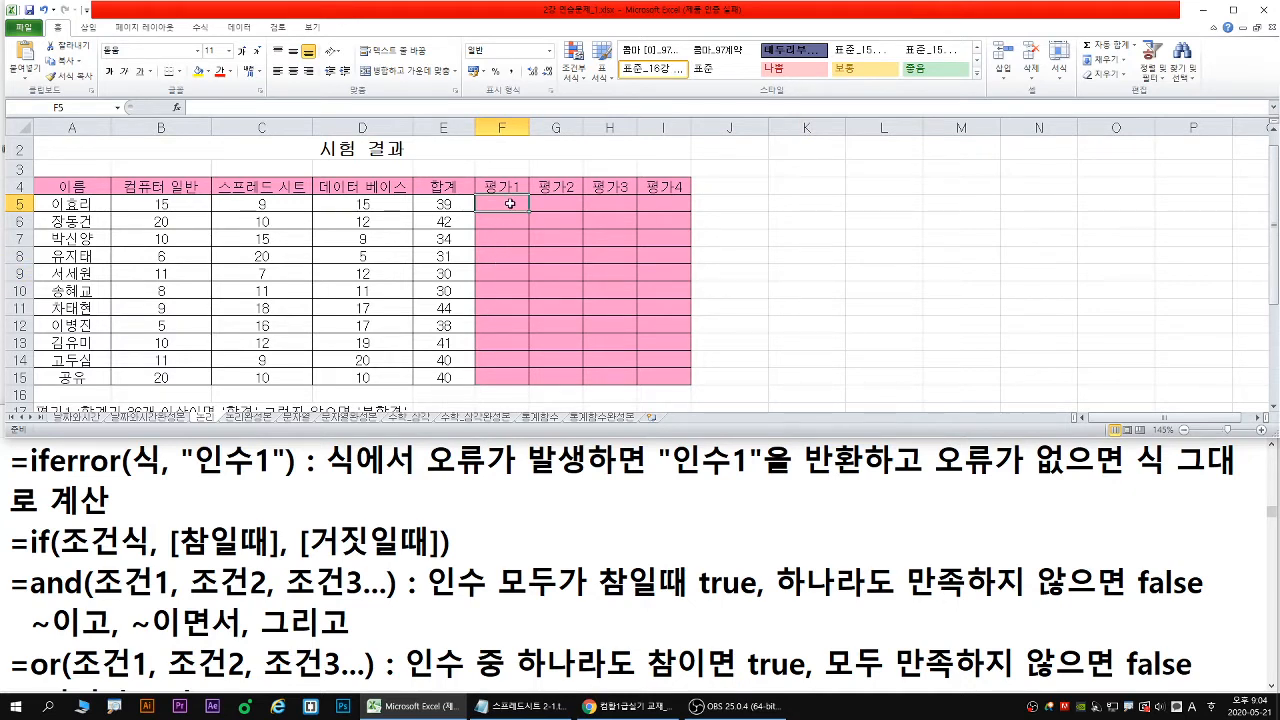
scroll(490, 245, down, 1)
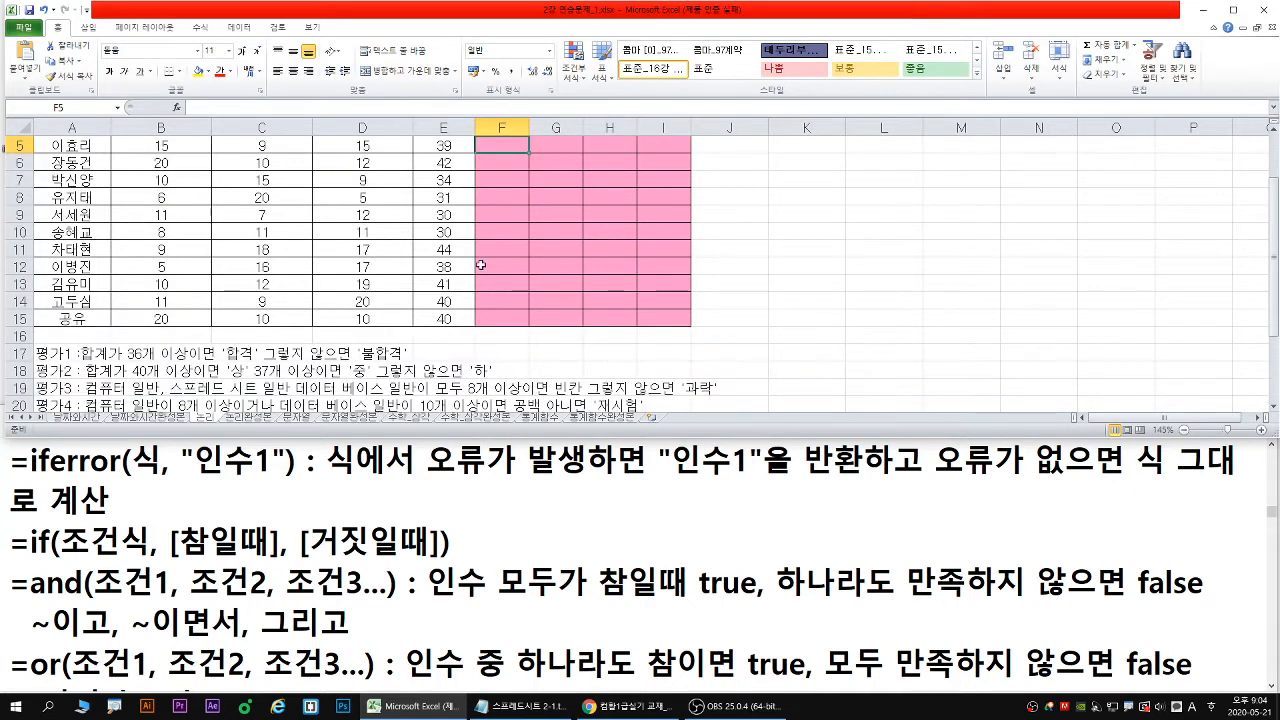
scroll(481, 265, up, 1)
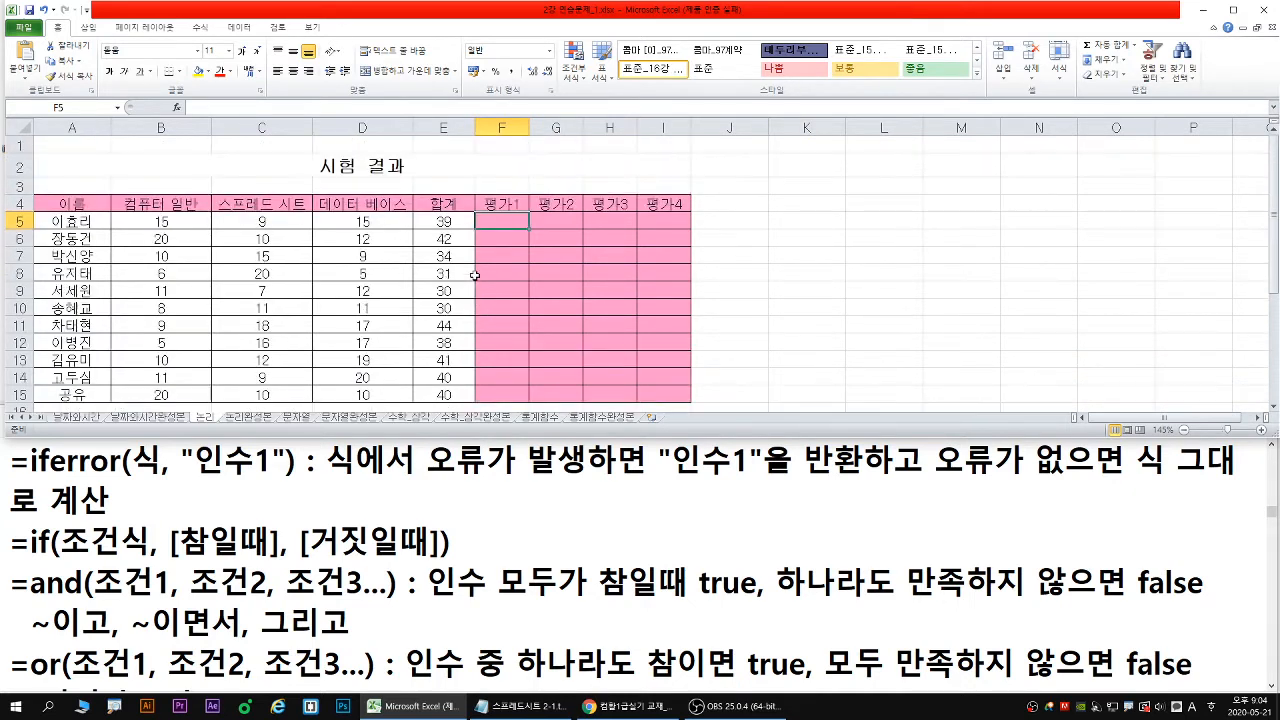
double_click(512, 12)
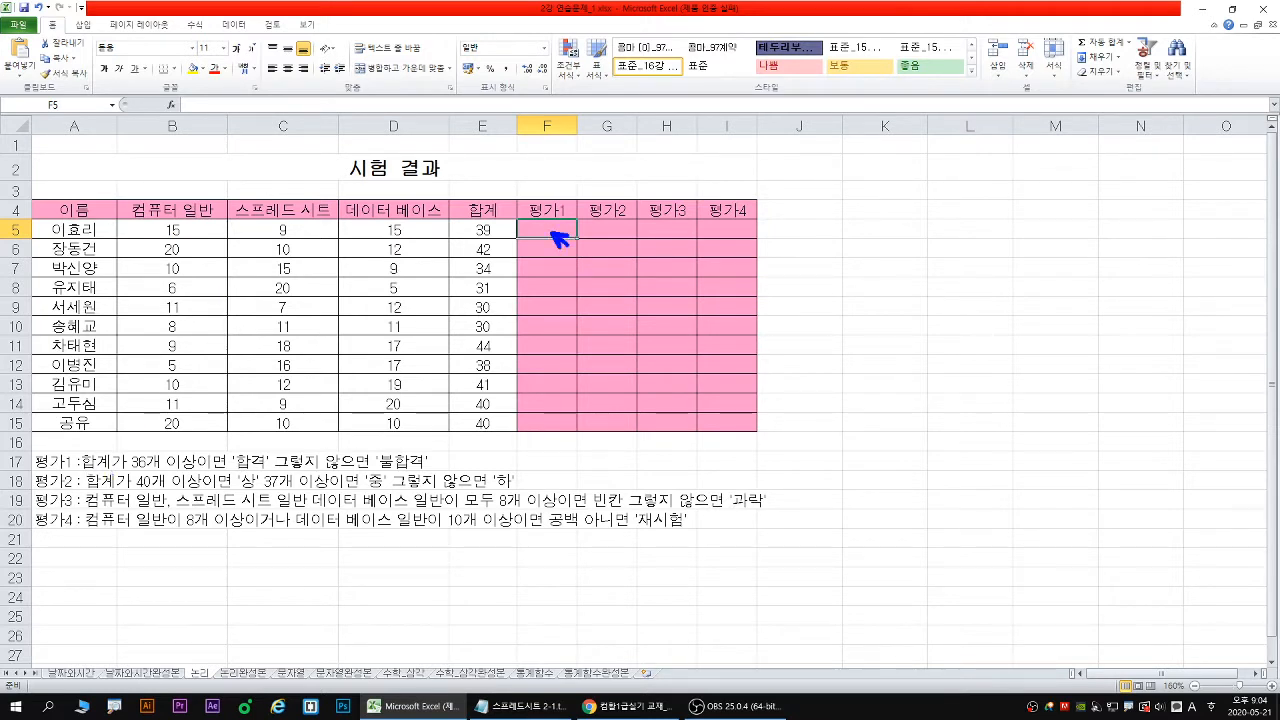
mouse_move(181, 233)
mouse_down()
mouse_move(163, 232)
mouse_move(188, 229)
mouse_up()
mouse_move(296, 238)
mouse_down()
mouse_move(276, 218)
mouse_move(294, 234)
mouse_up()
mouse_move(410, 237)
mouse_down()
mouse_move(386, 238)
mouse_move(414, 230)
mouse_move(396, 245)
mouse_up()
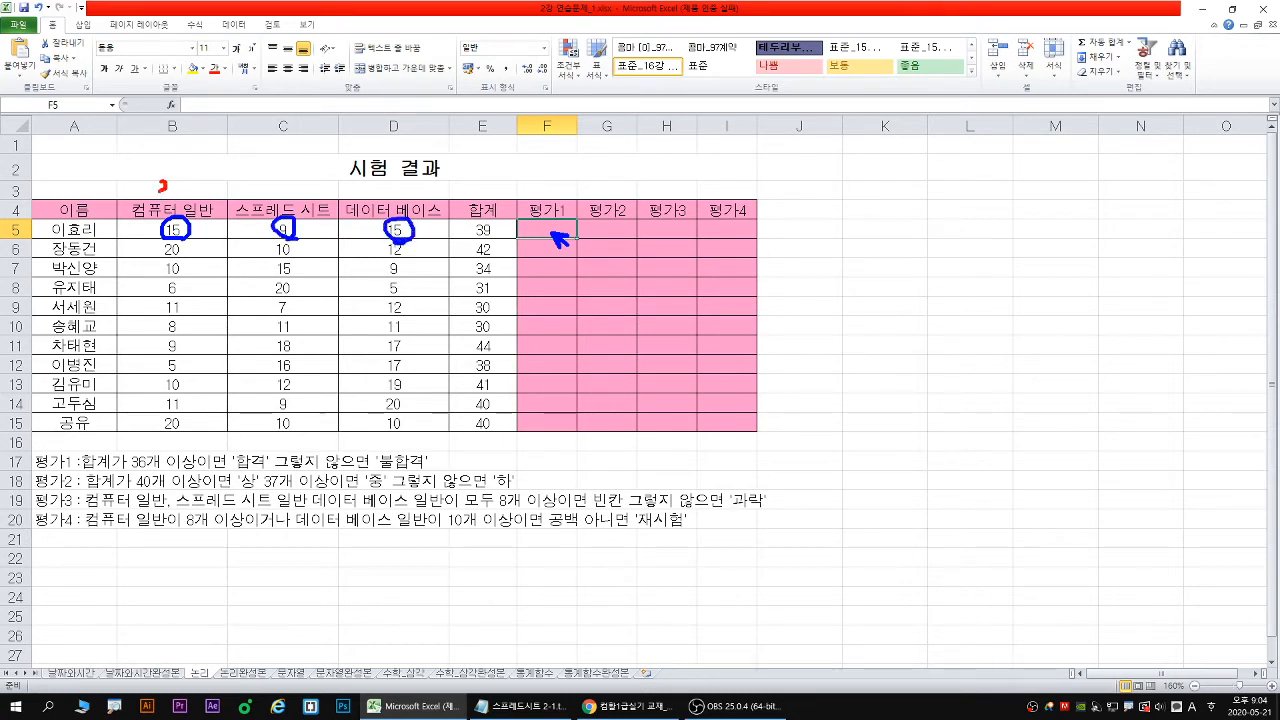
drag(162, 187, 184, 183)
drag(84, 469, 268, 470)
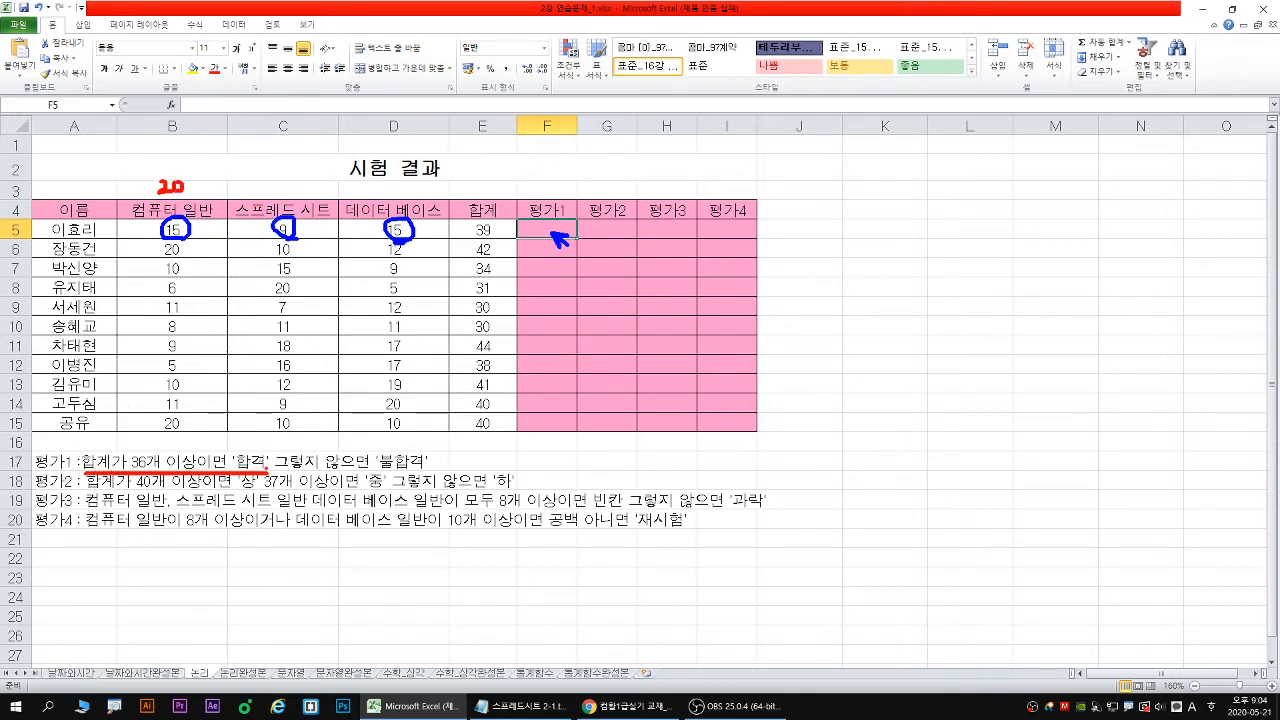
key(Escape)
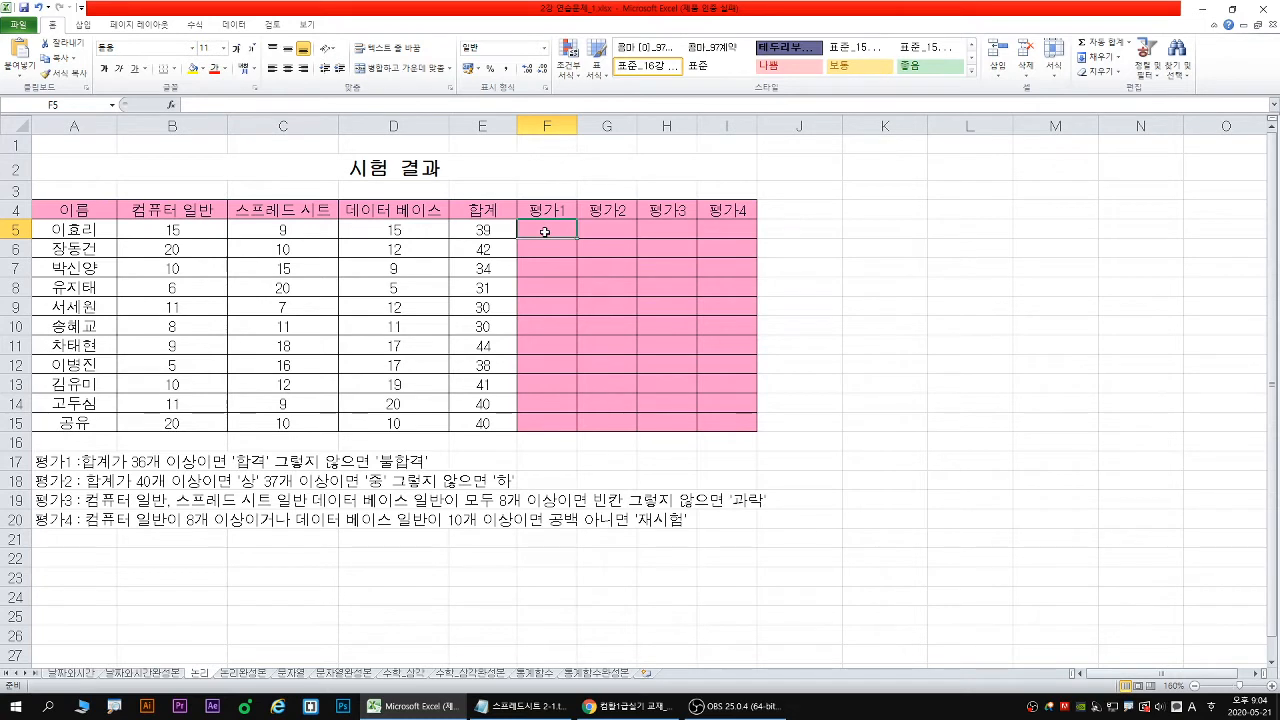
drag(82, 469, 431, 466)
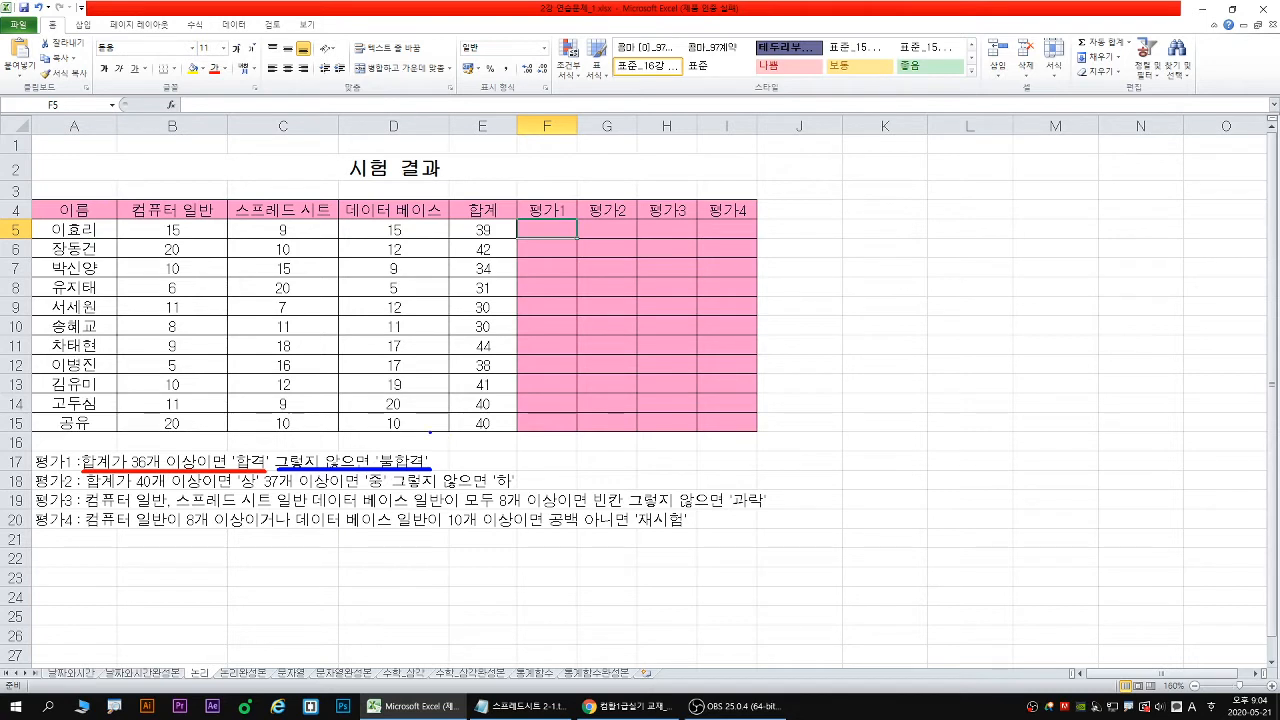
key(Escape)
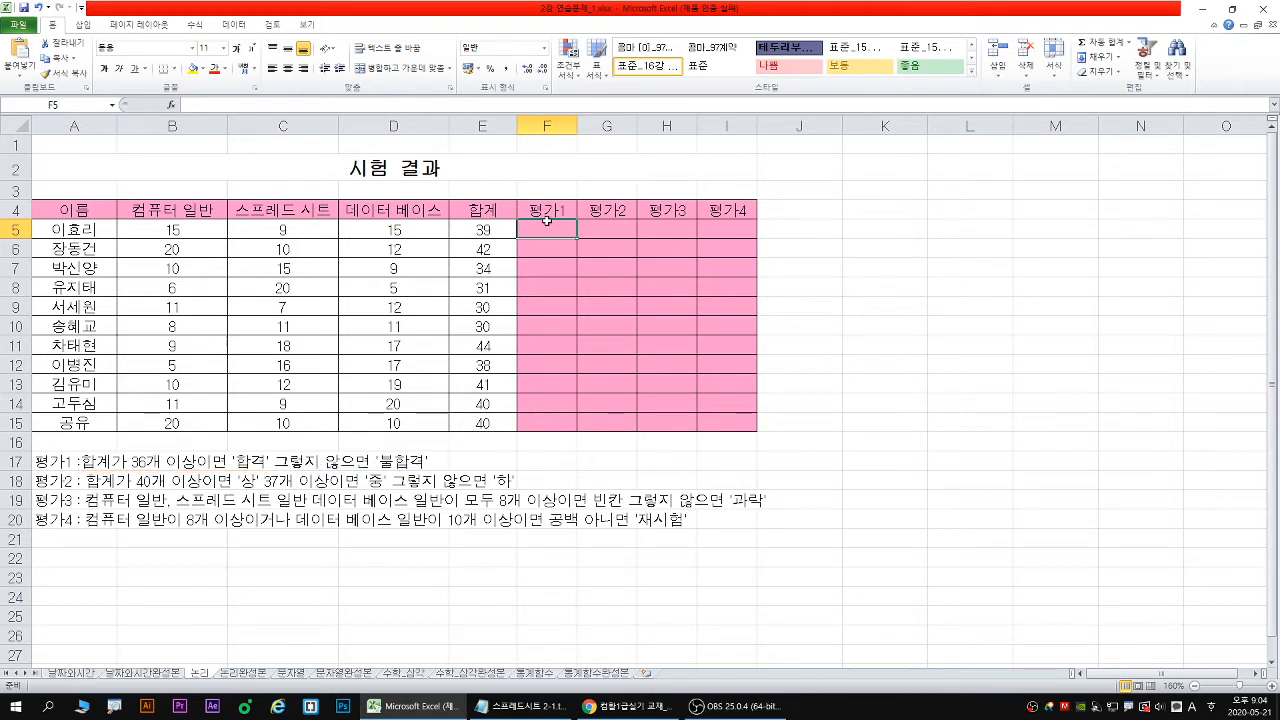
Review the IF syntax in the Notepad notes and compare its arguments with the 평가1 condition in the Excel worksheet
double_click(641, 8)
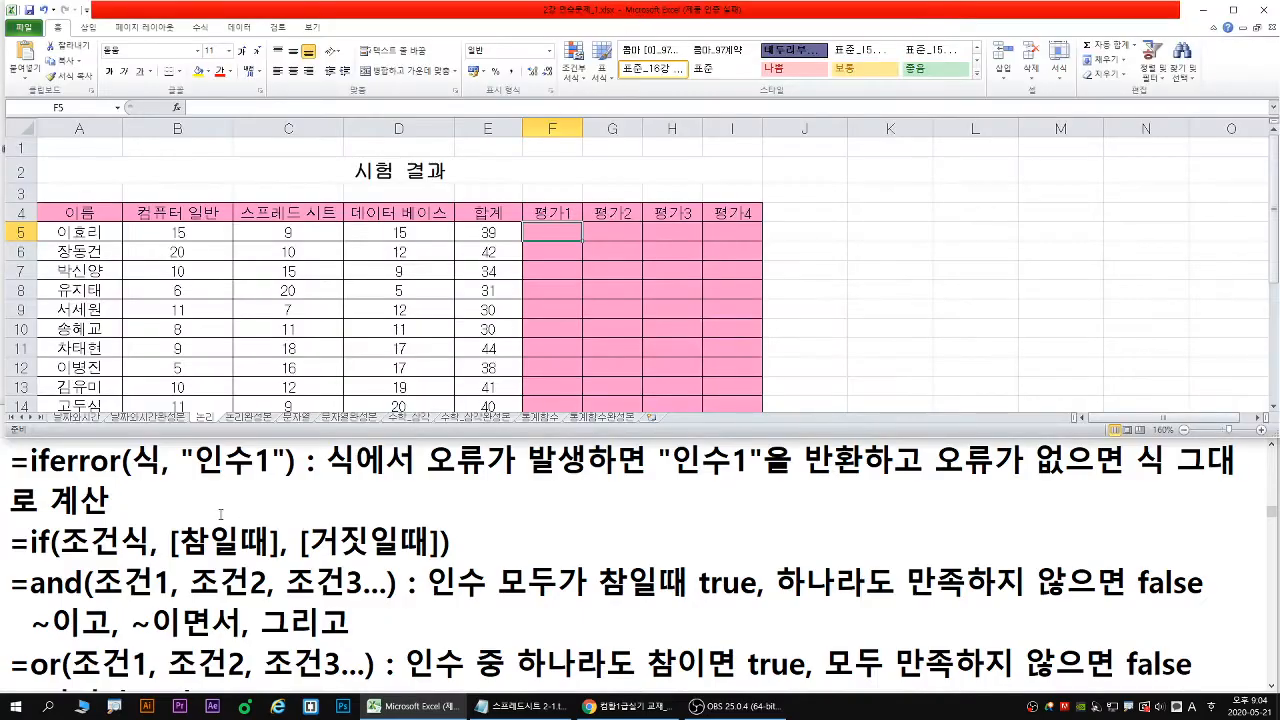
click(150, 538)
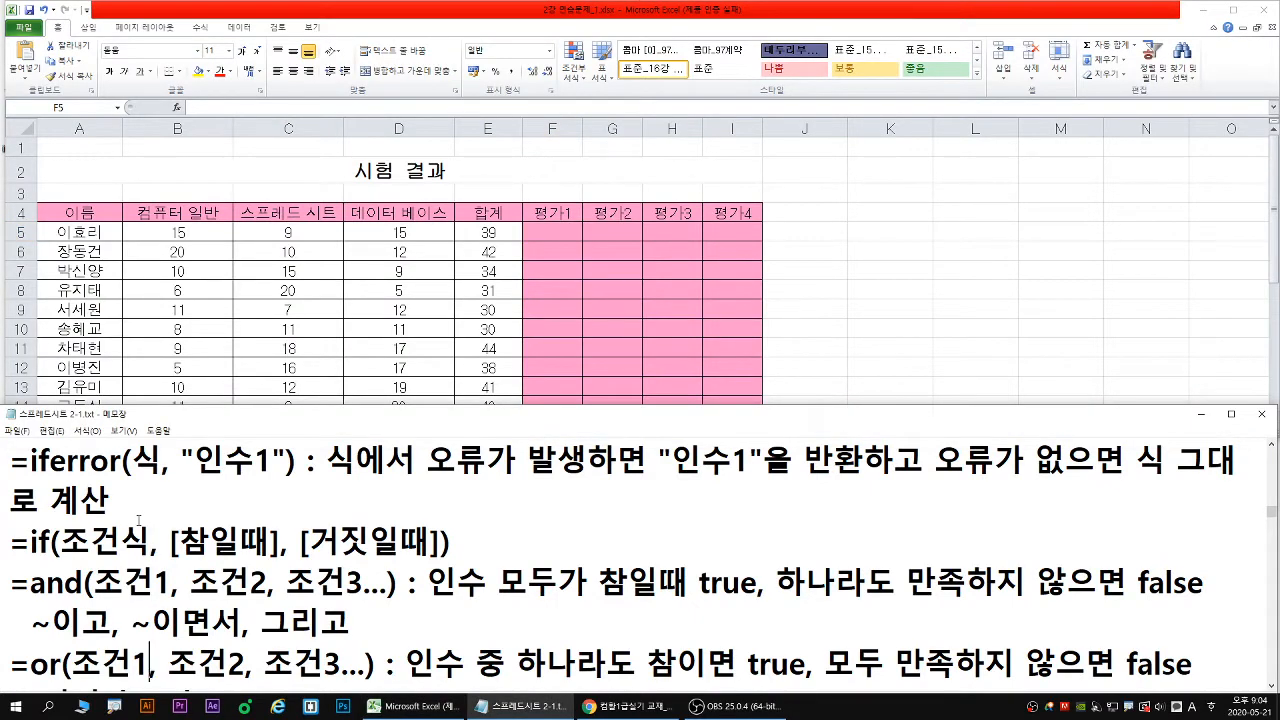
scroll(120, 500, down, 1)
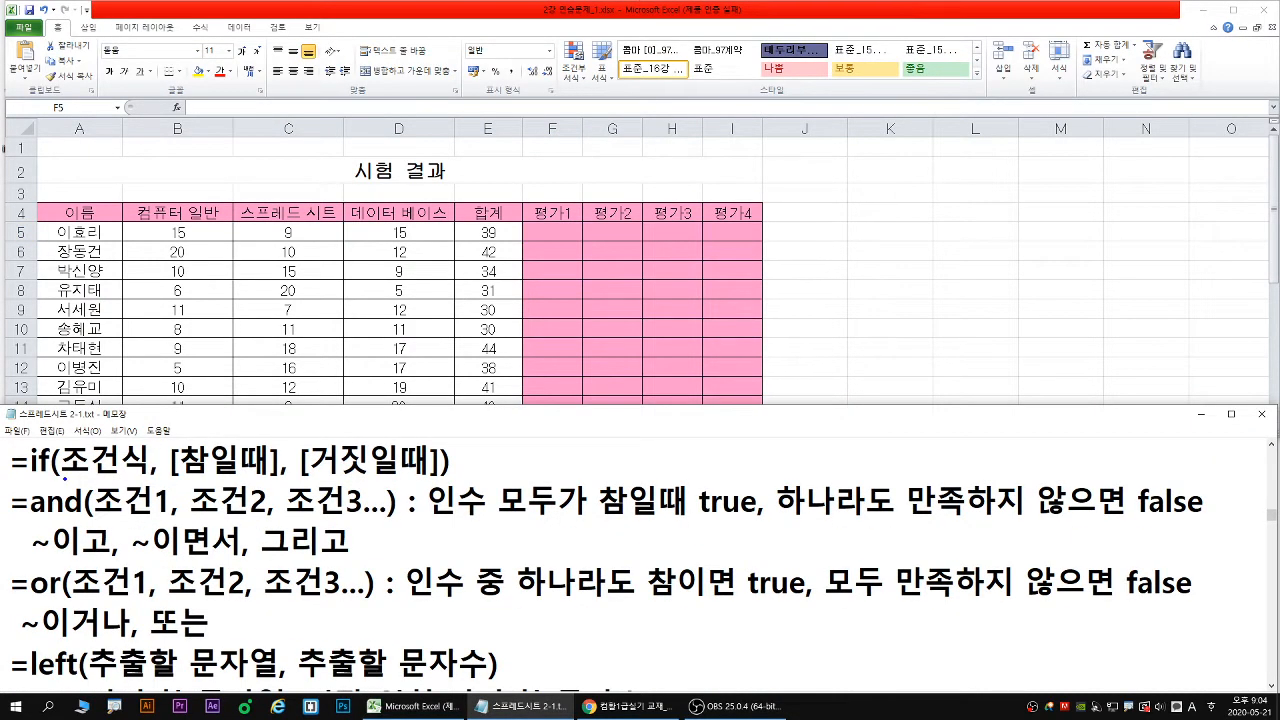
drag(64, 476, 146, 480)
drag(176, 480, 430, 478)
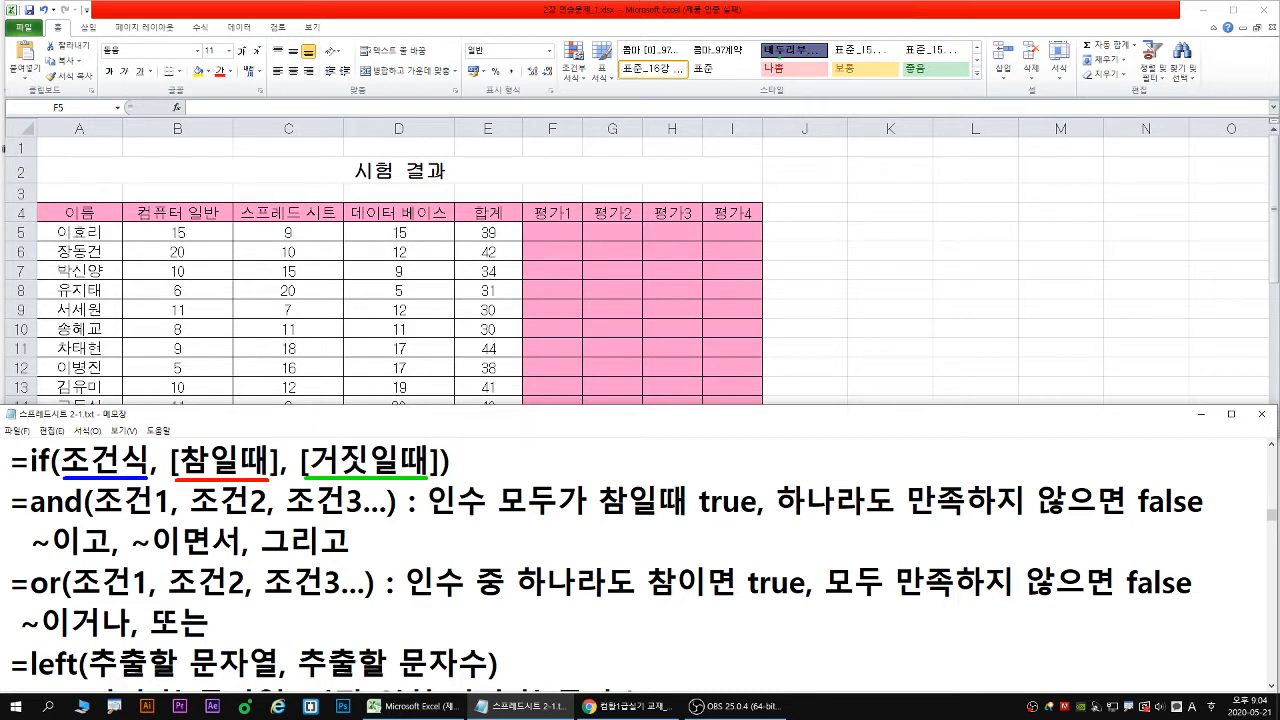
key(Escape)
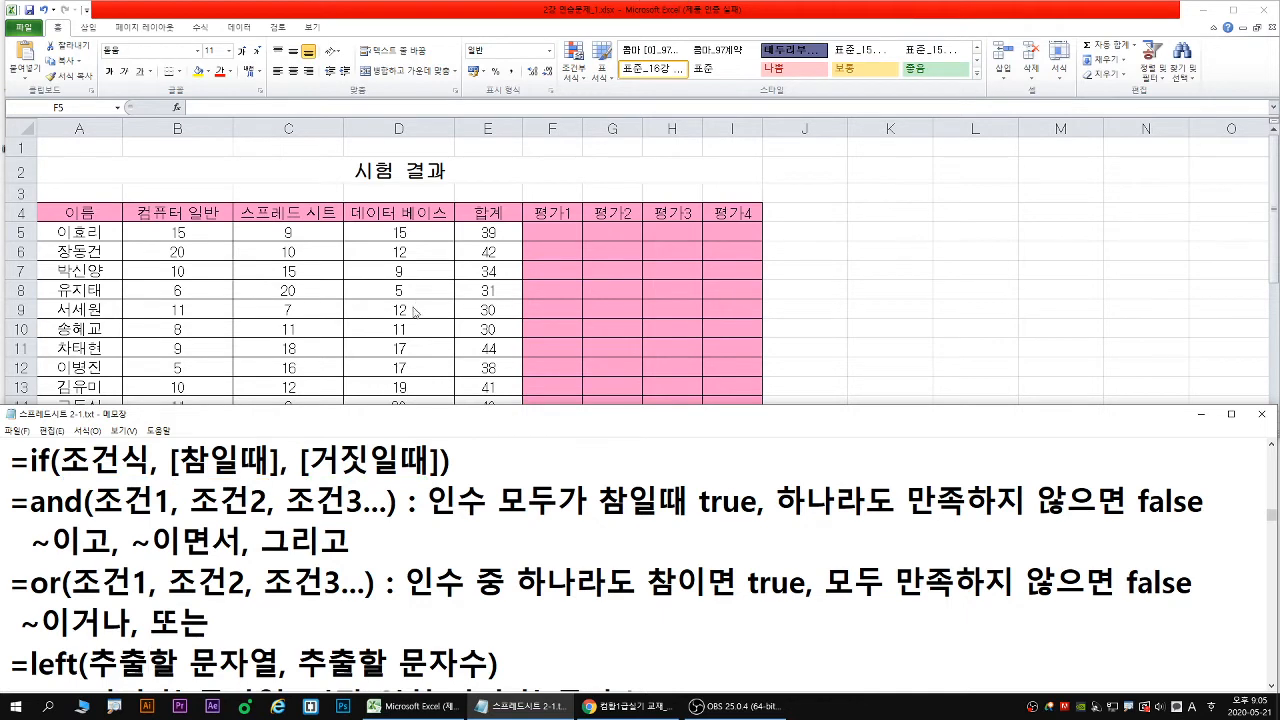
click(415, 312)
scroll(430, 326, down, 3)
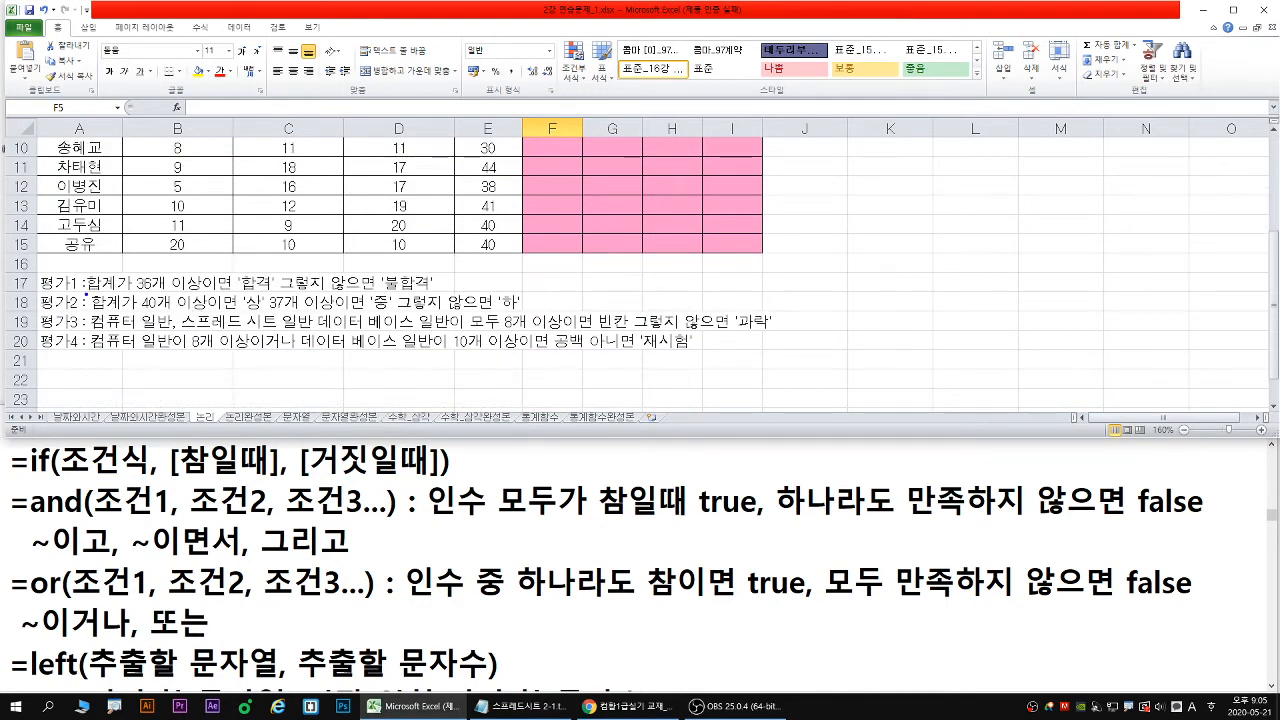
drag(86, 296, 432, 294)
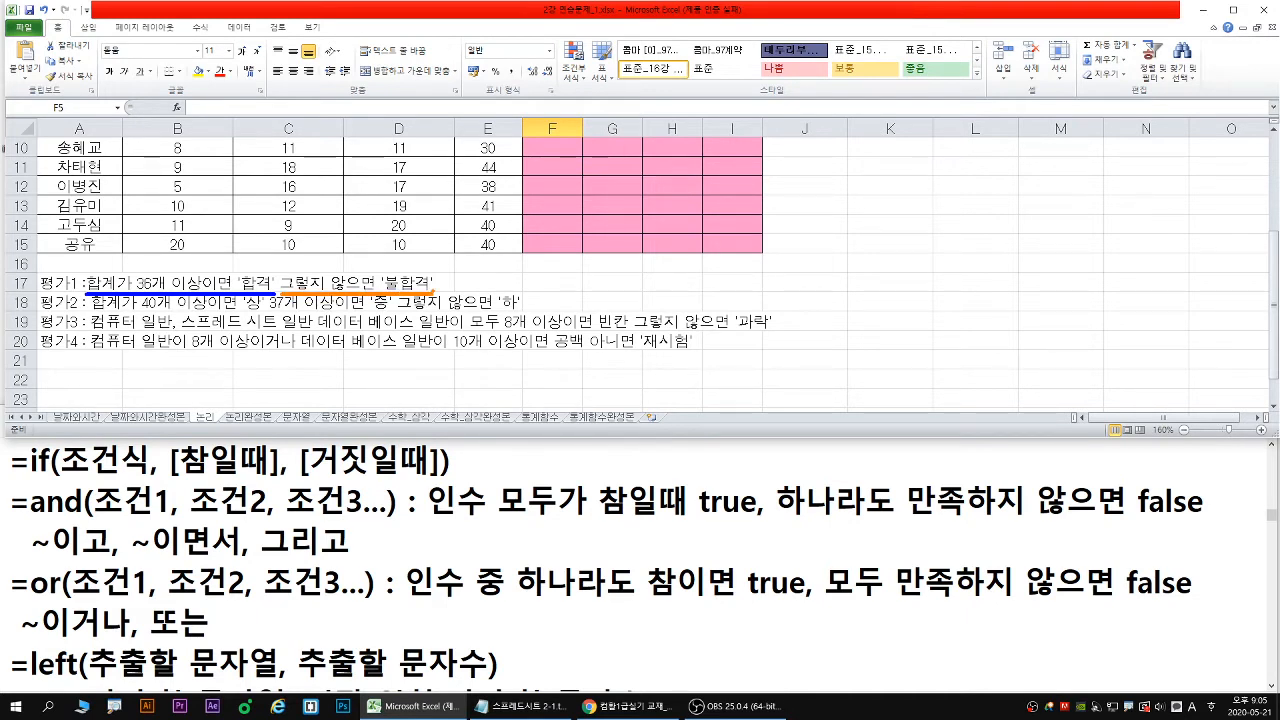
key(Escape)
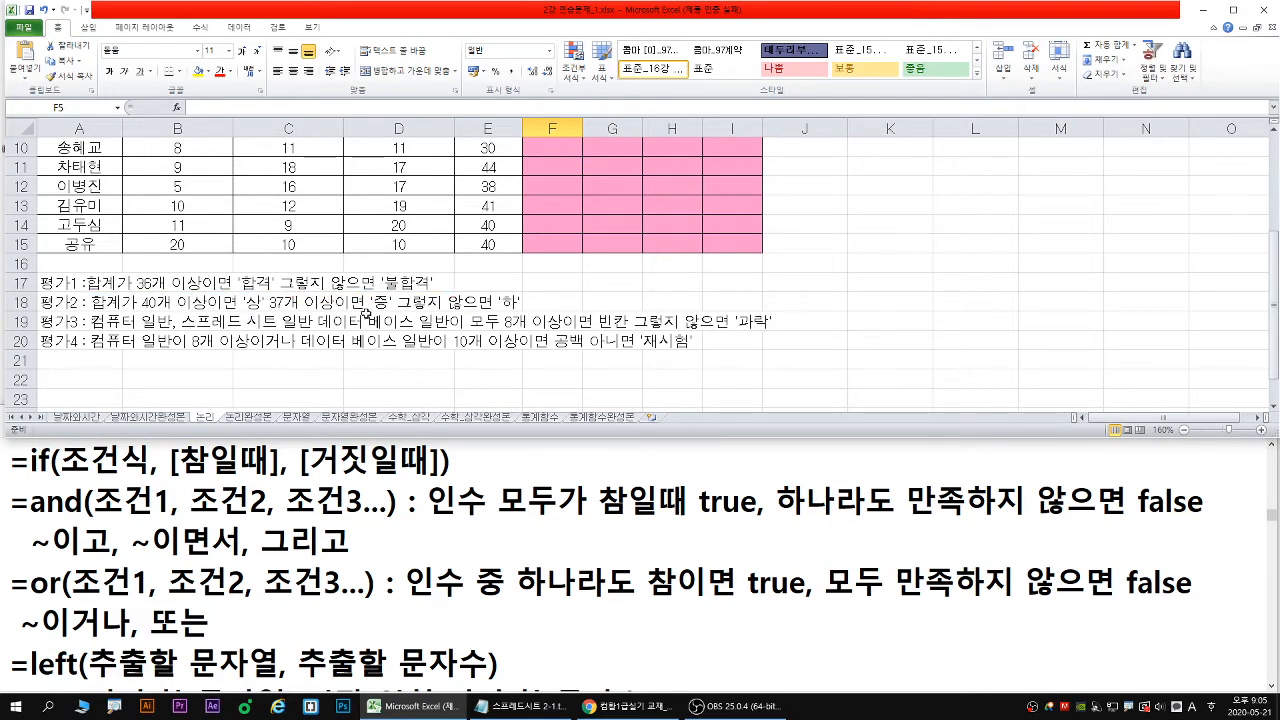
scroll(370, 311, up, 3)
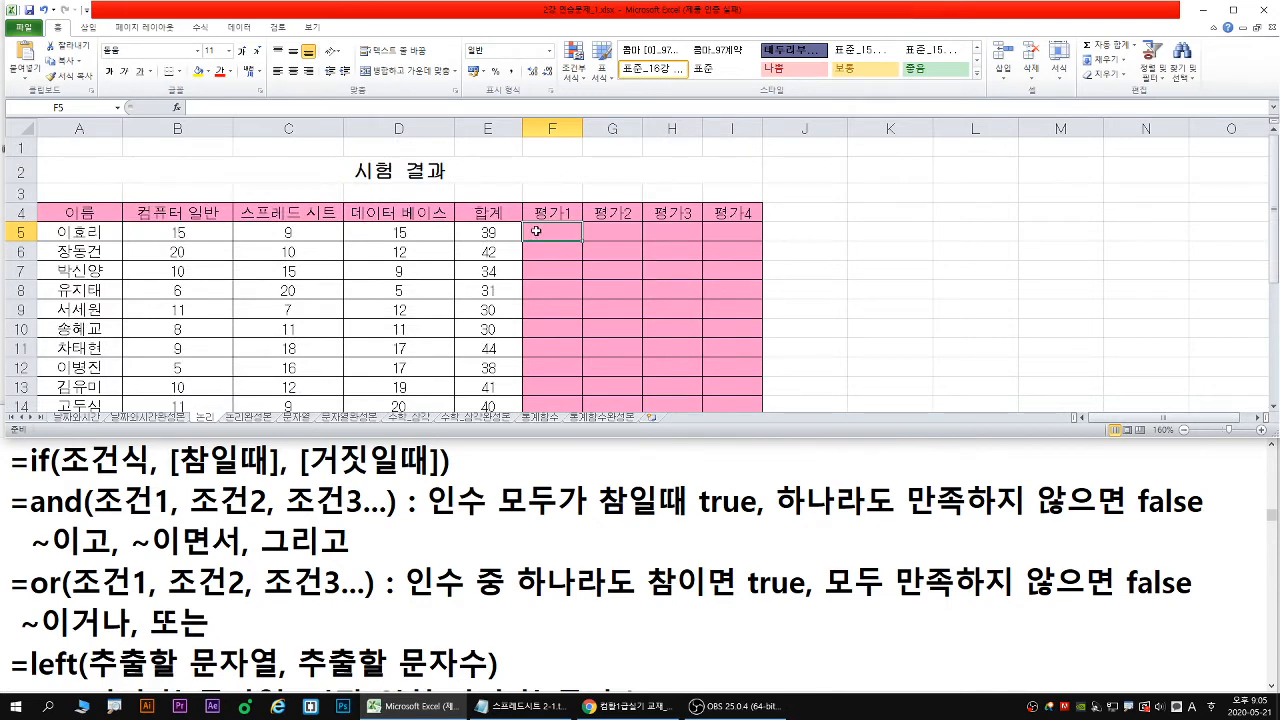
Start an IF formula in F5 and open its function arguments dialog, placed clear of row 5
text(=if)
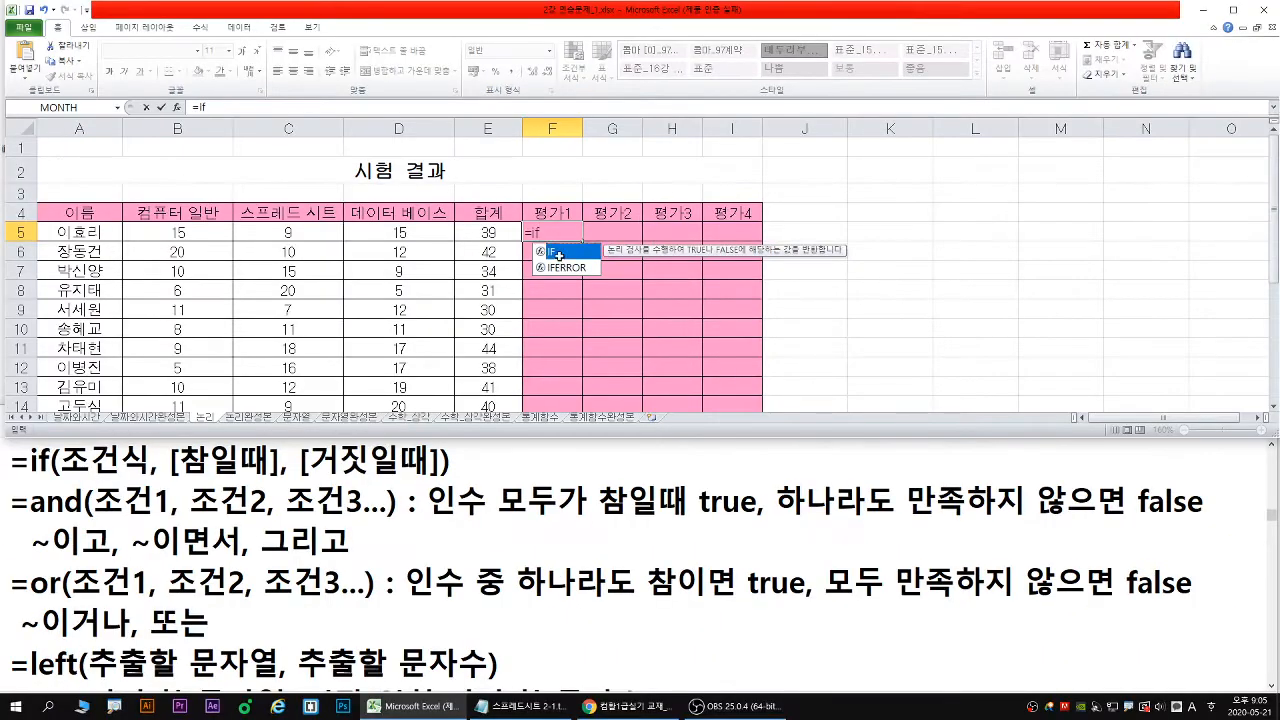
double_click(560, 253)
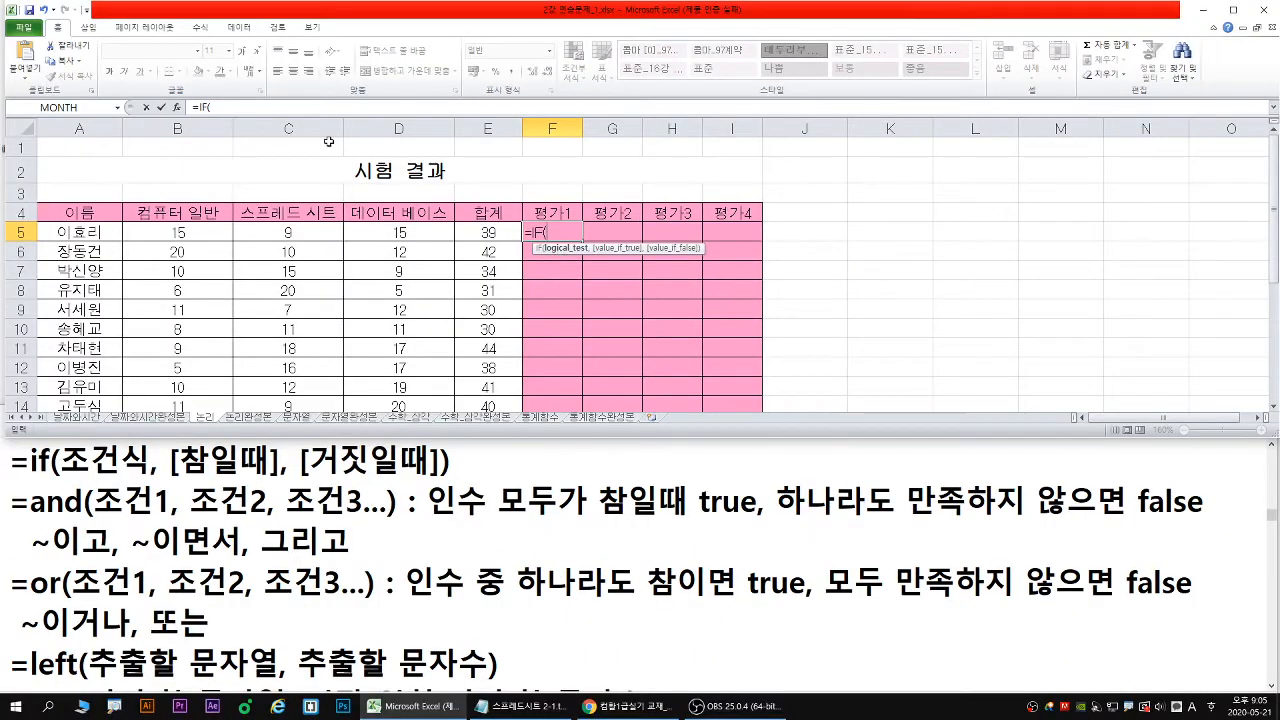
click(178, 109)
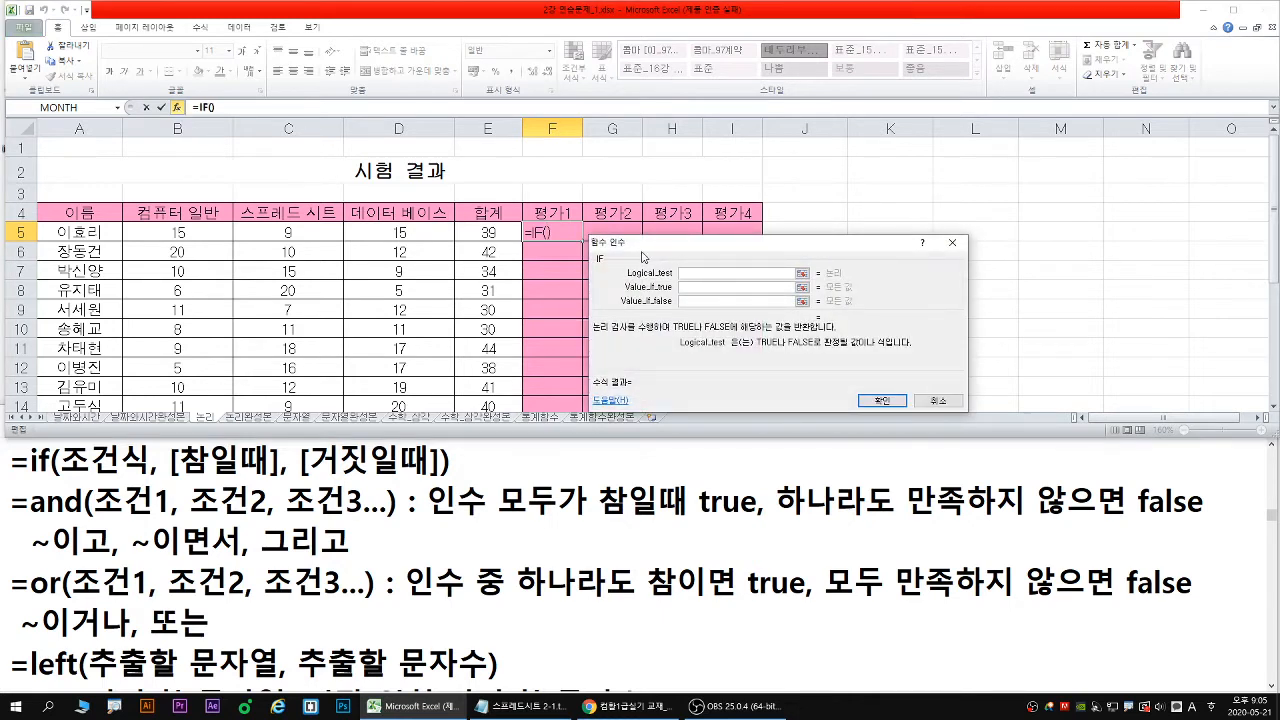
drag(637, 246, 573, 298)
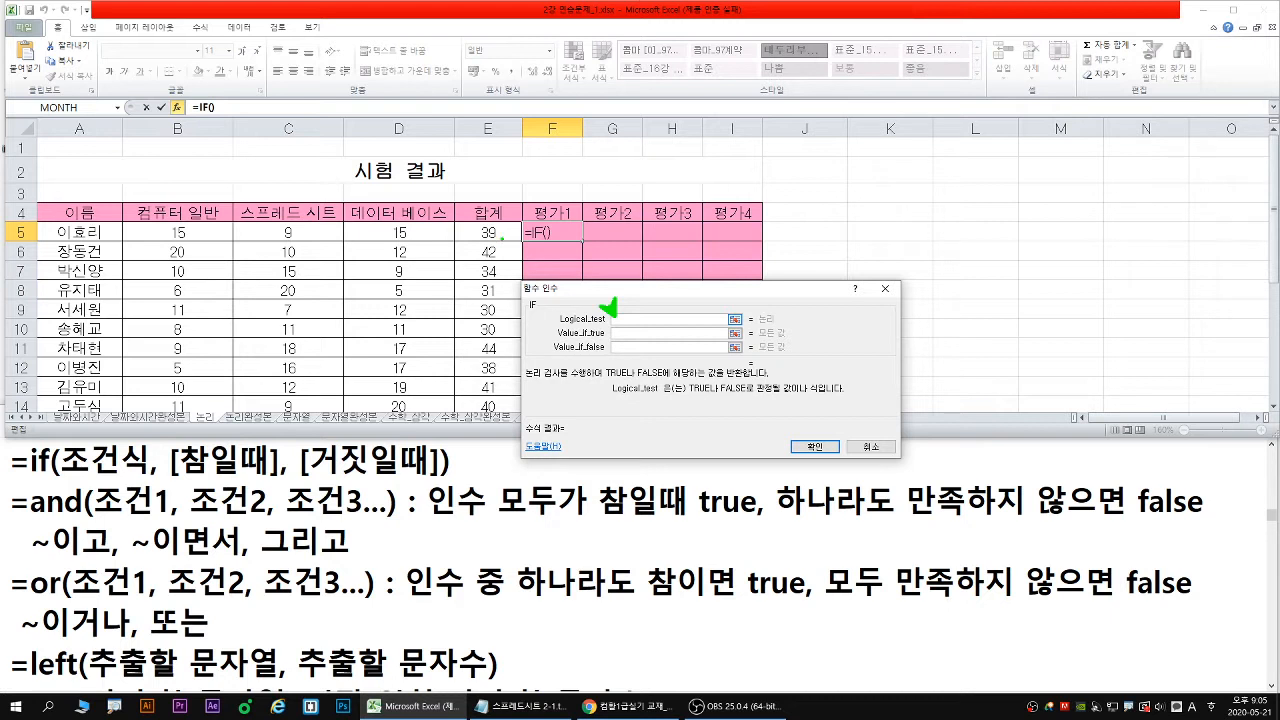
Set the IF function's Logical_test argument to E5>=36, referencing the total in E5
drag(30, 244, 600, 241)
mouse_move(500, 240)
mouse_down()
mouse_move(473, 231)
mouse_move(500, 242)
mouse_up()
key(Escape)
click(492, 232)
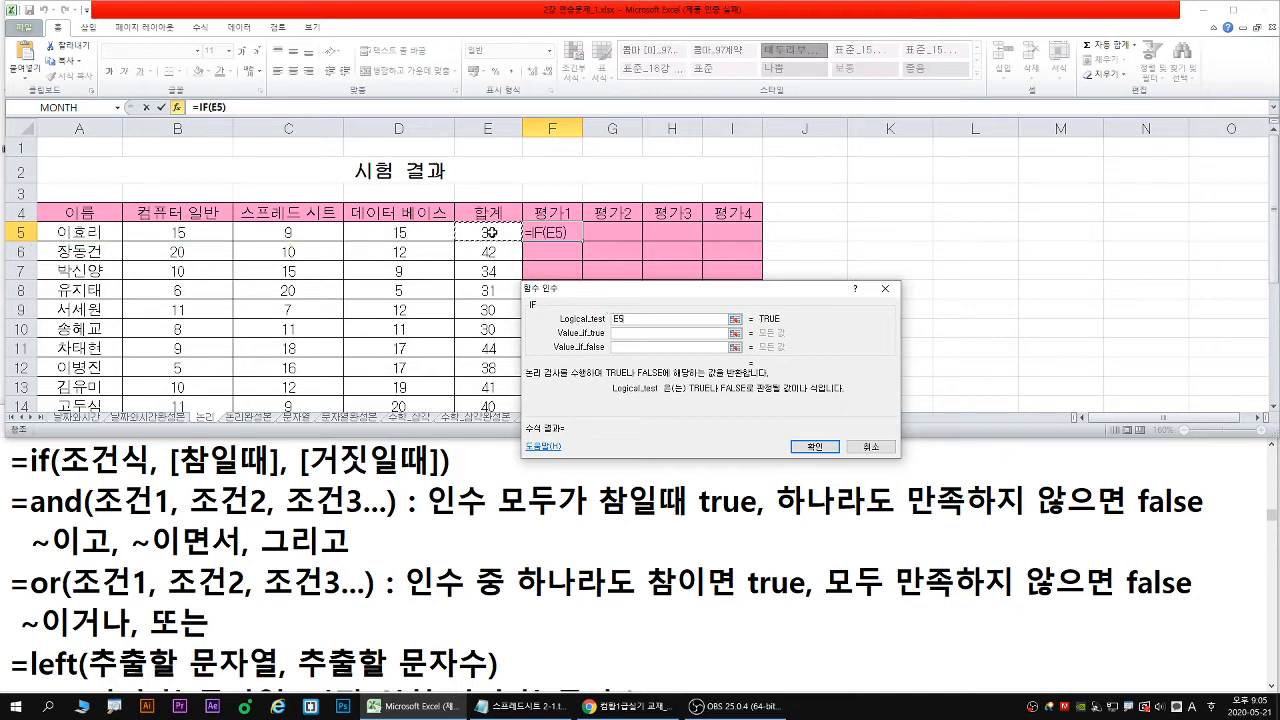
text(>=36)
key(ctrl+1)
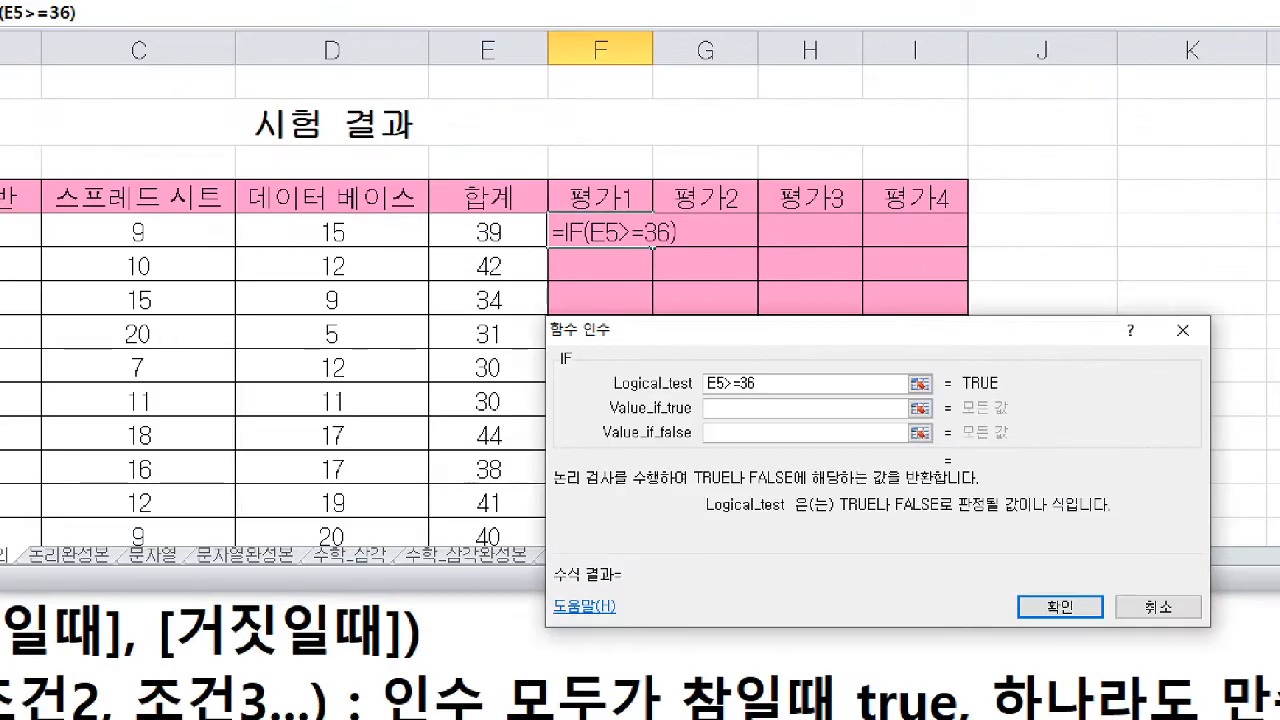
click(508, 235)
drag(508, 235, 534, 251)
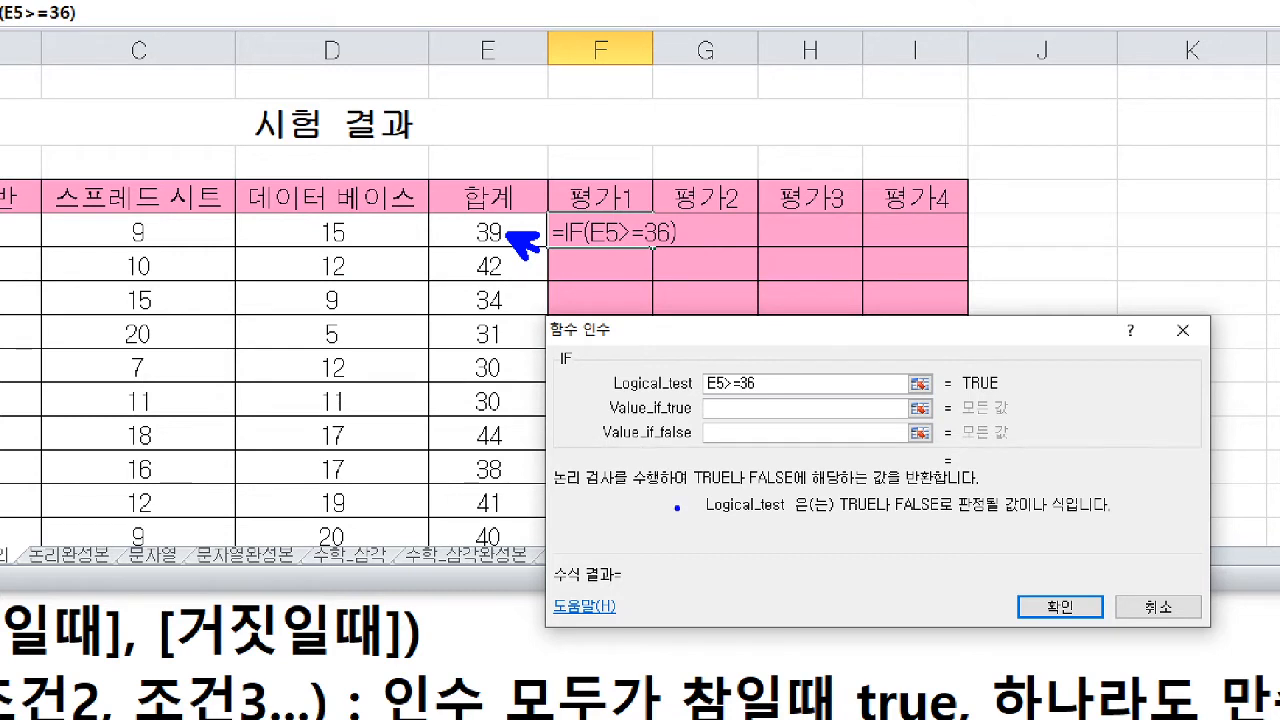
drag(962, 393, 1011, 389)
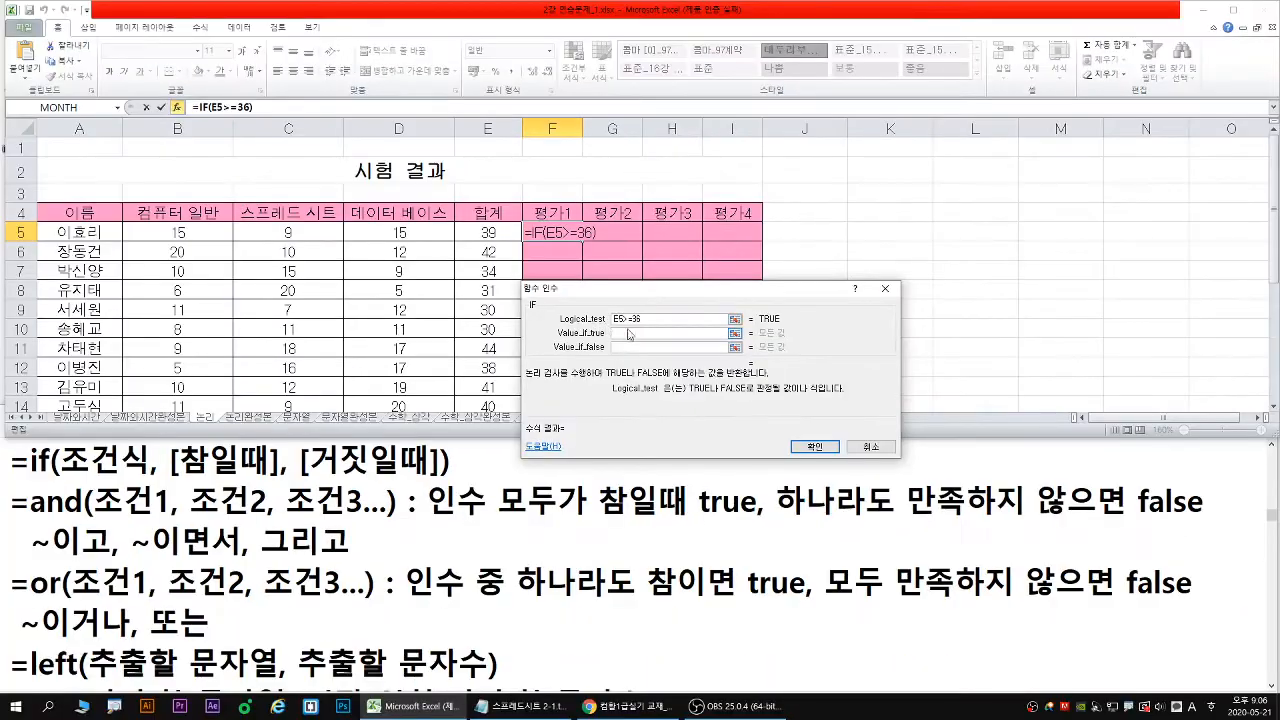
Set the Value_if_true argument to 합격 and confirm the IF formula without a Value_if_false argument
click(646, 346)
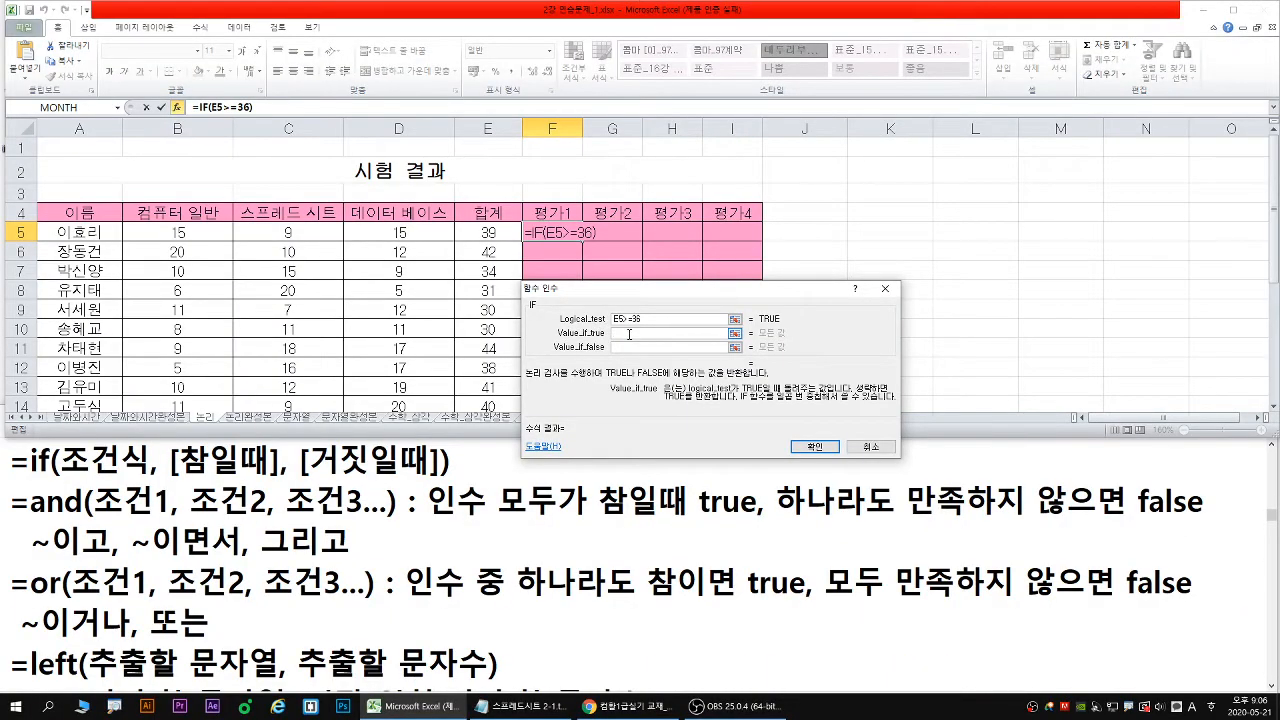
text(합격)
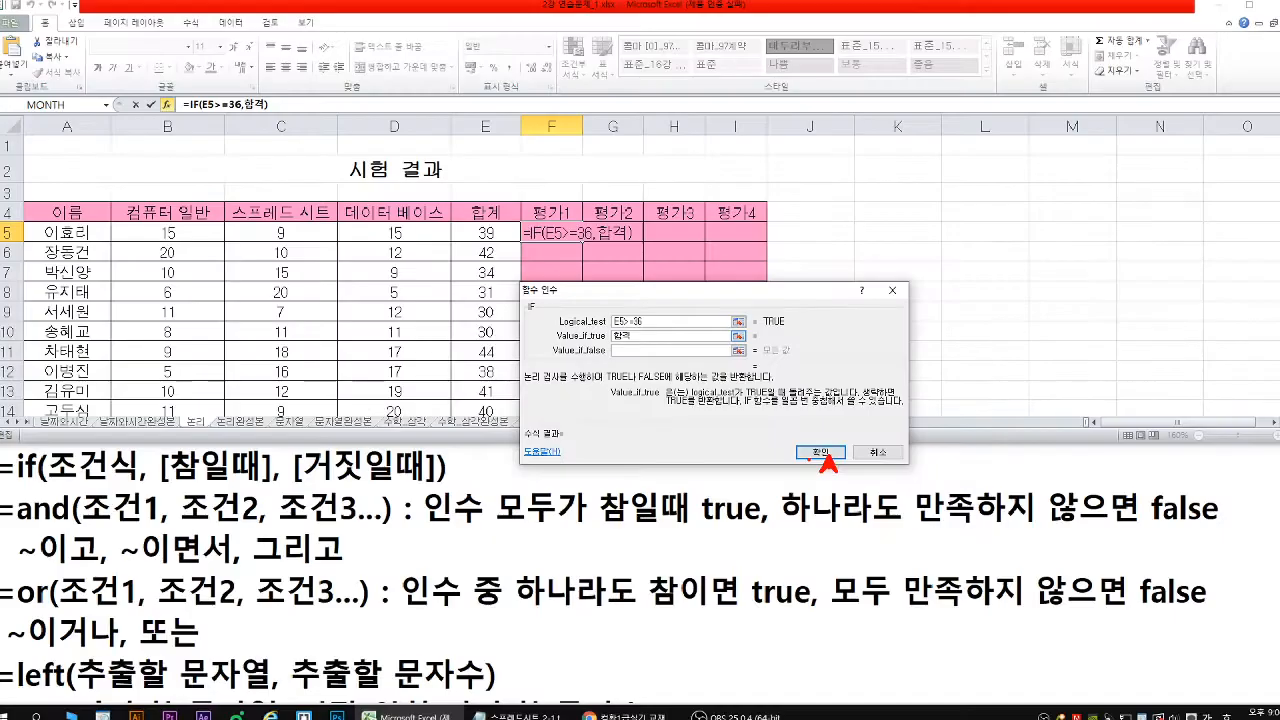
click(820, 452)
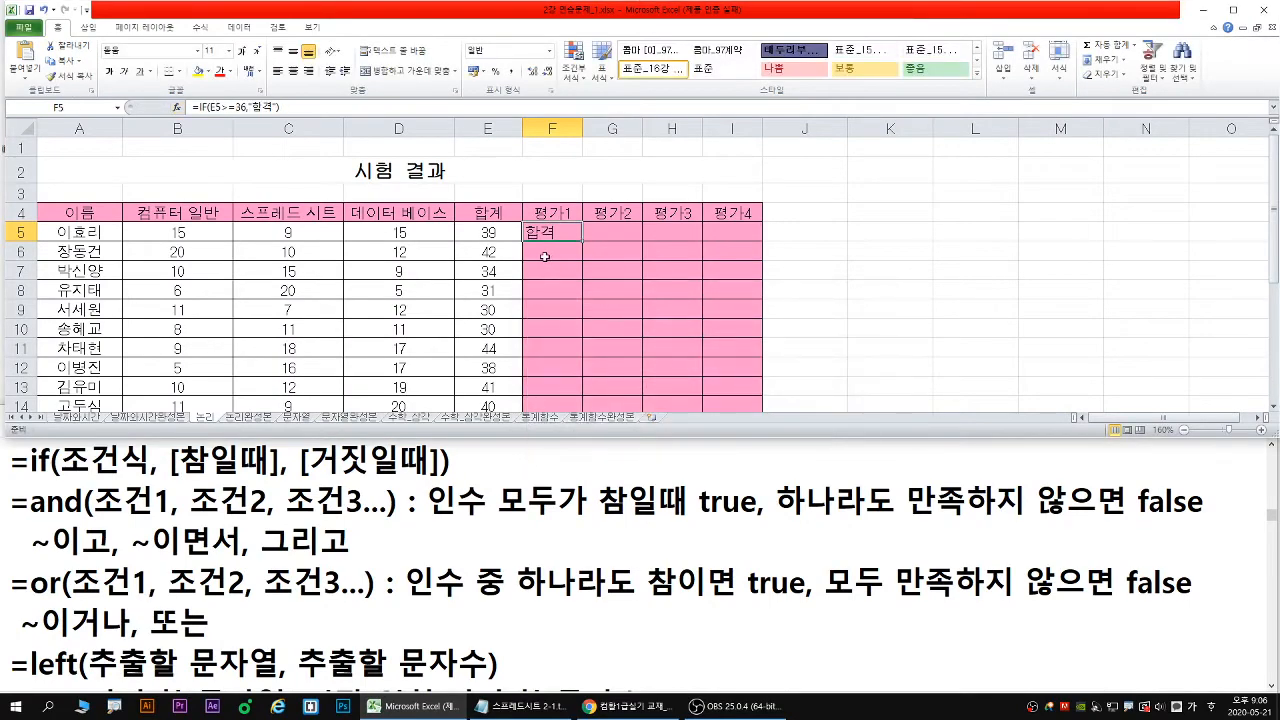
Maximize the workbook window and fill the 평가1 formula from F5 down to F15
double_click(604, 8)
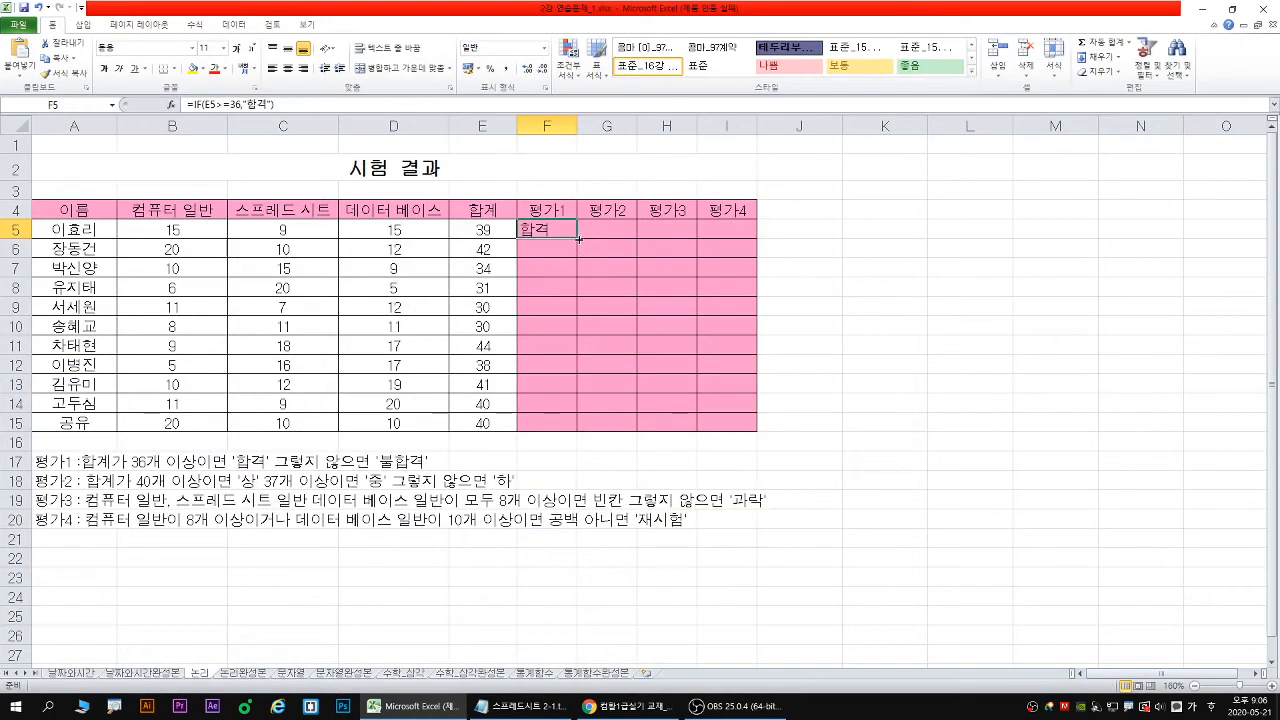
double_click(578, 238)
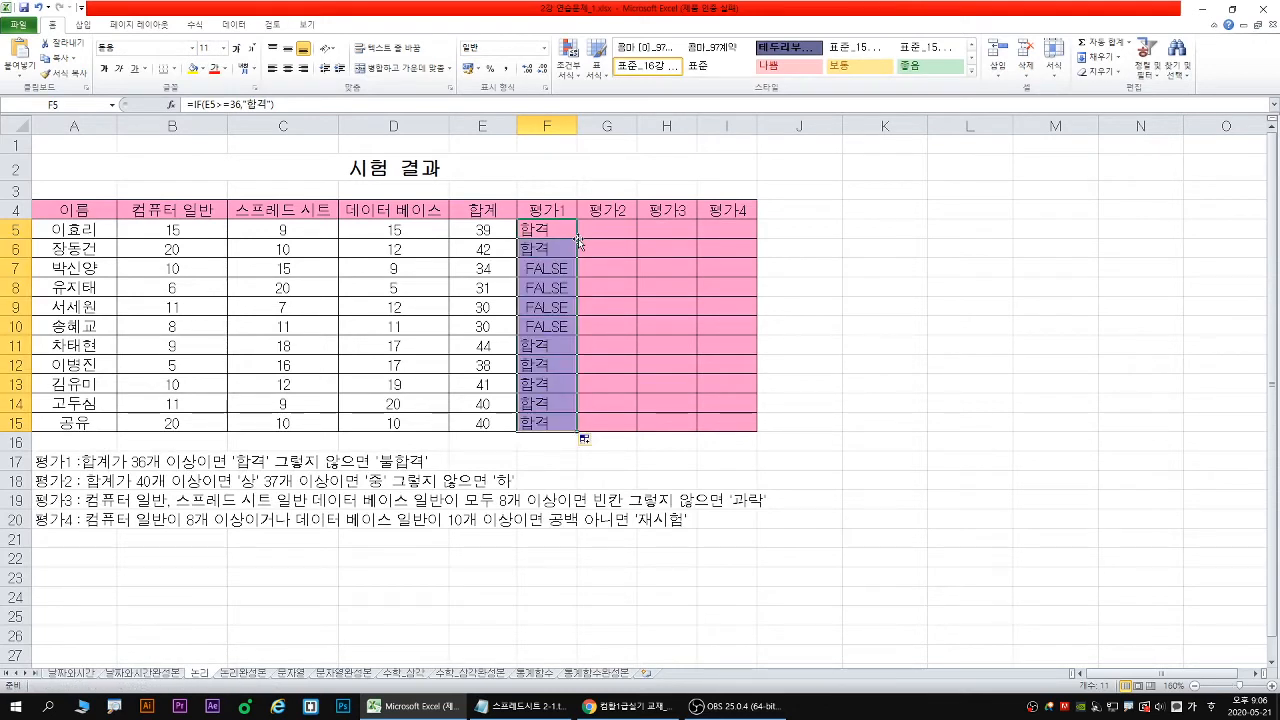
mouse_move(578, 240)
mouse_down()
mouse_move(579, 410)
mouse_move(594, 392)
mouse_up()
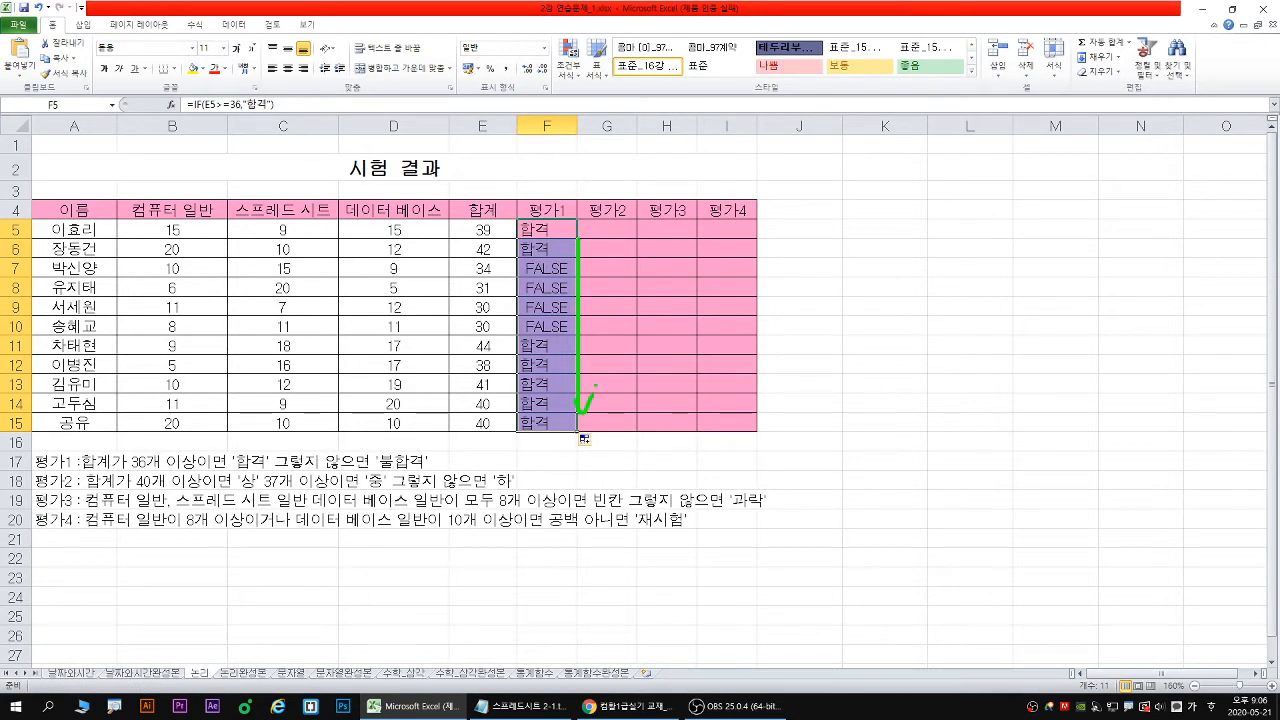
key(Escape)
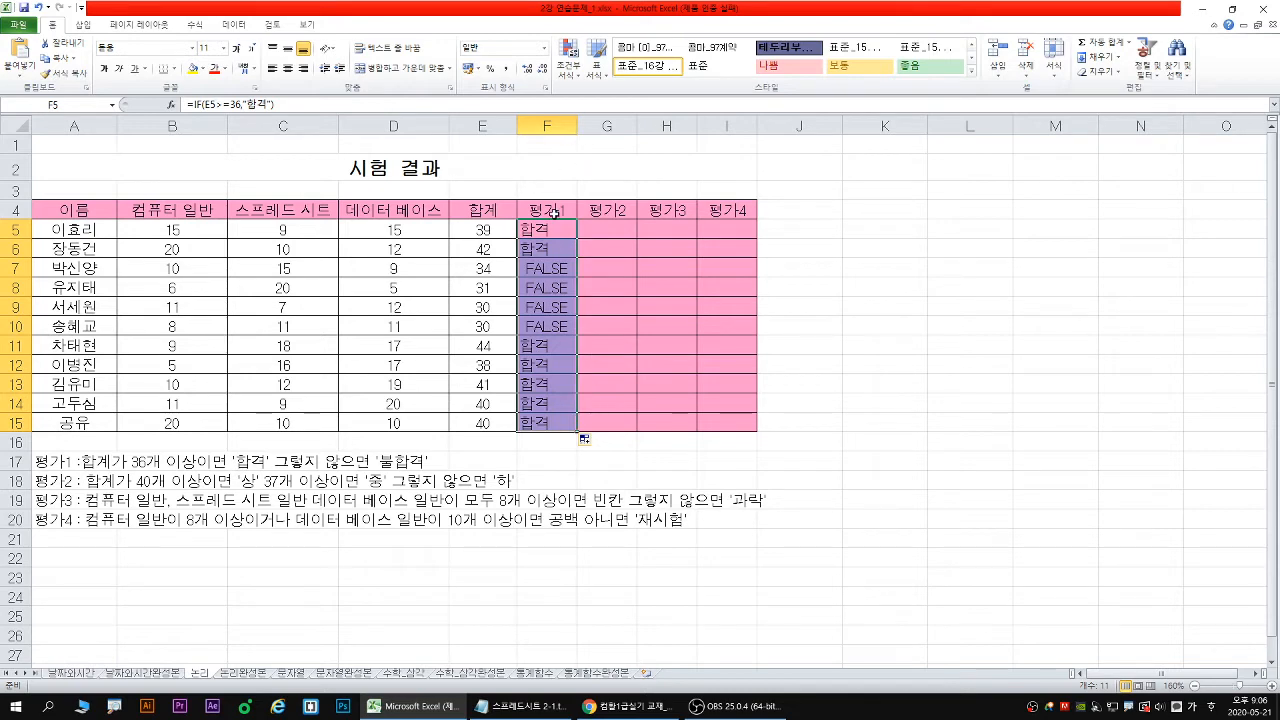
Examine the IF formulas in F5, F6 and F7, comparing each referenced 합계 cell with the >=36 condition
double_click(552, 229)
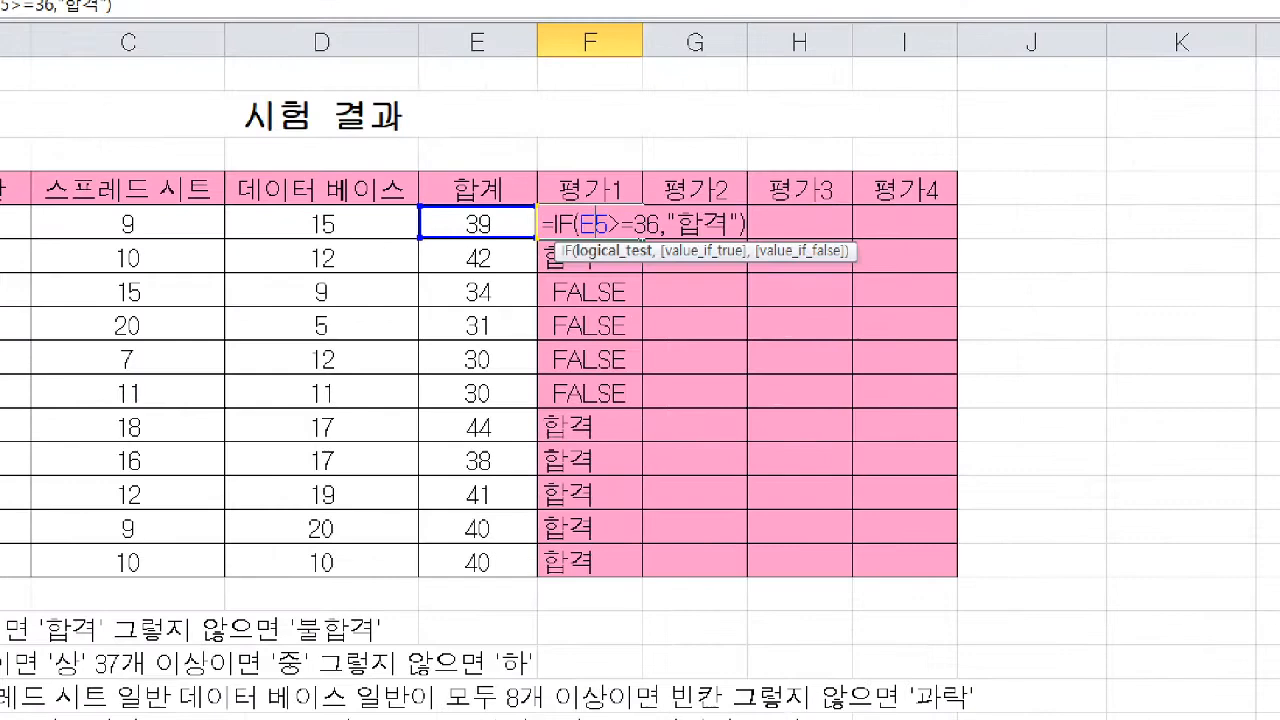
mouse_move(643, 243)
mouse_down()
mouse_move(644, 259)
mouse_move(660, 253)
mouse_move(643, 297)
mouse_move(669, 271)
mouse_up()
key(Escape)
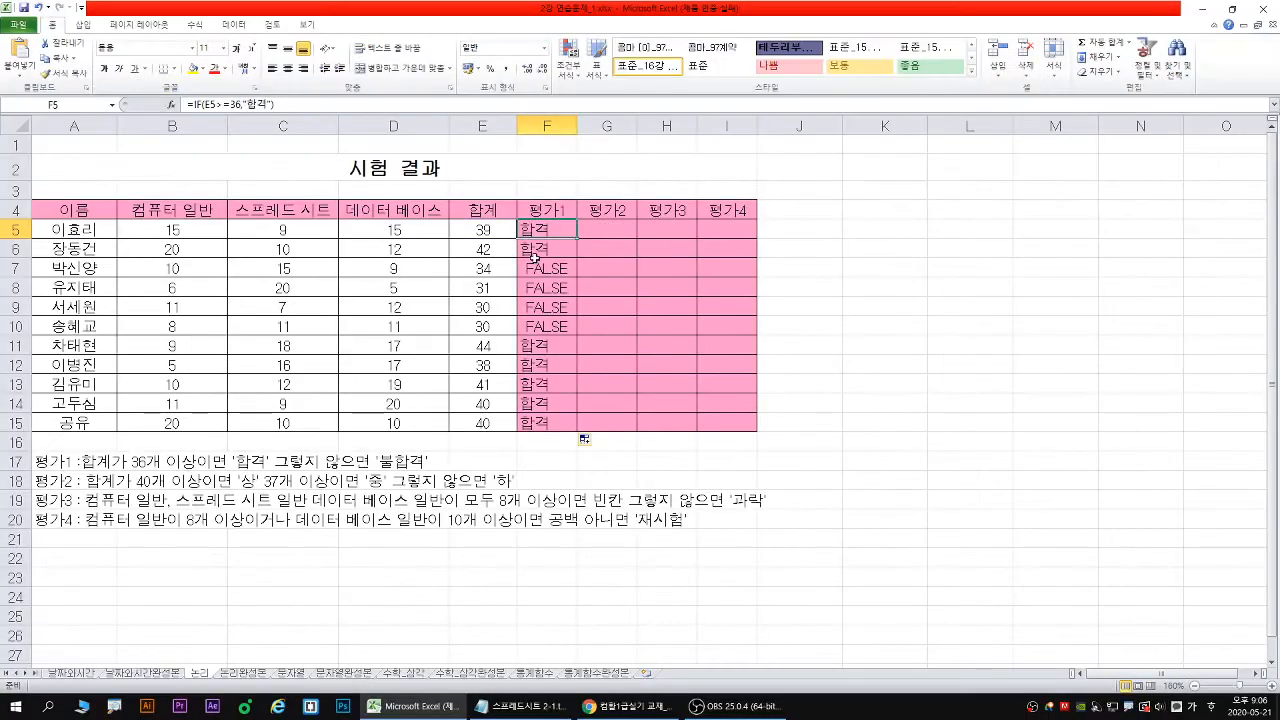
double_click(546, 250)
key(Escape)
click(546, 270)
double_click(539, 268)
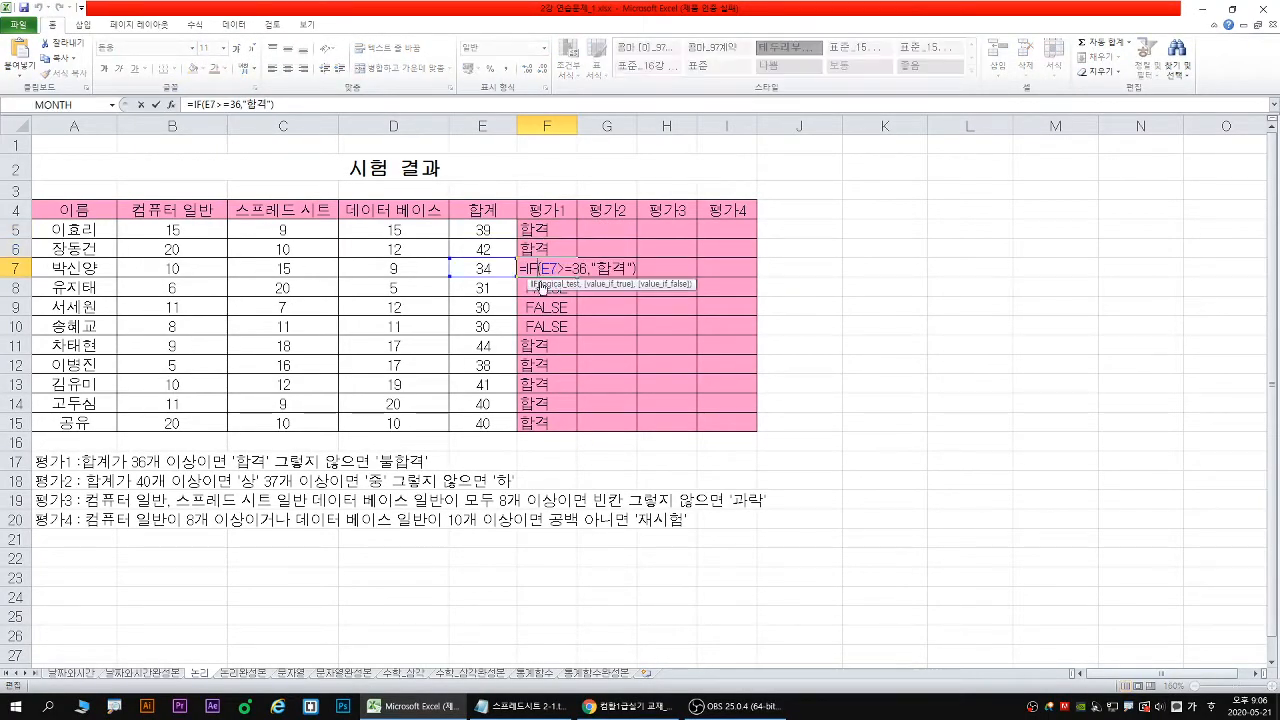
key(Escape)
double_click(539, 268)
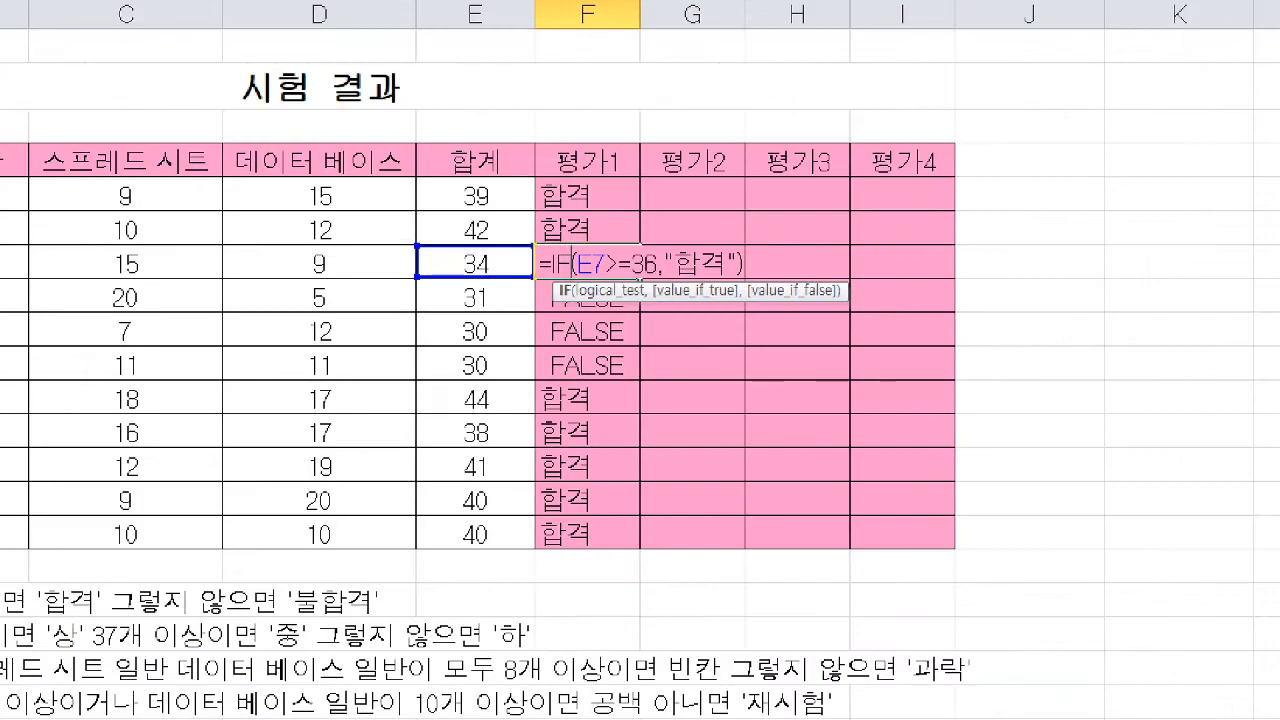
drag(466, 281, 490, 284)
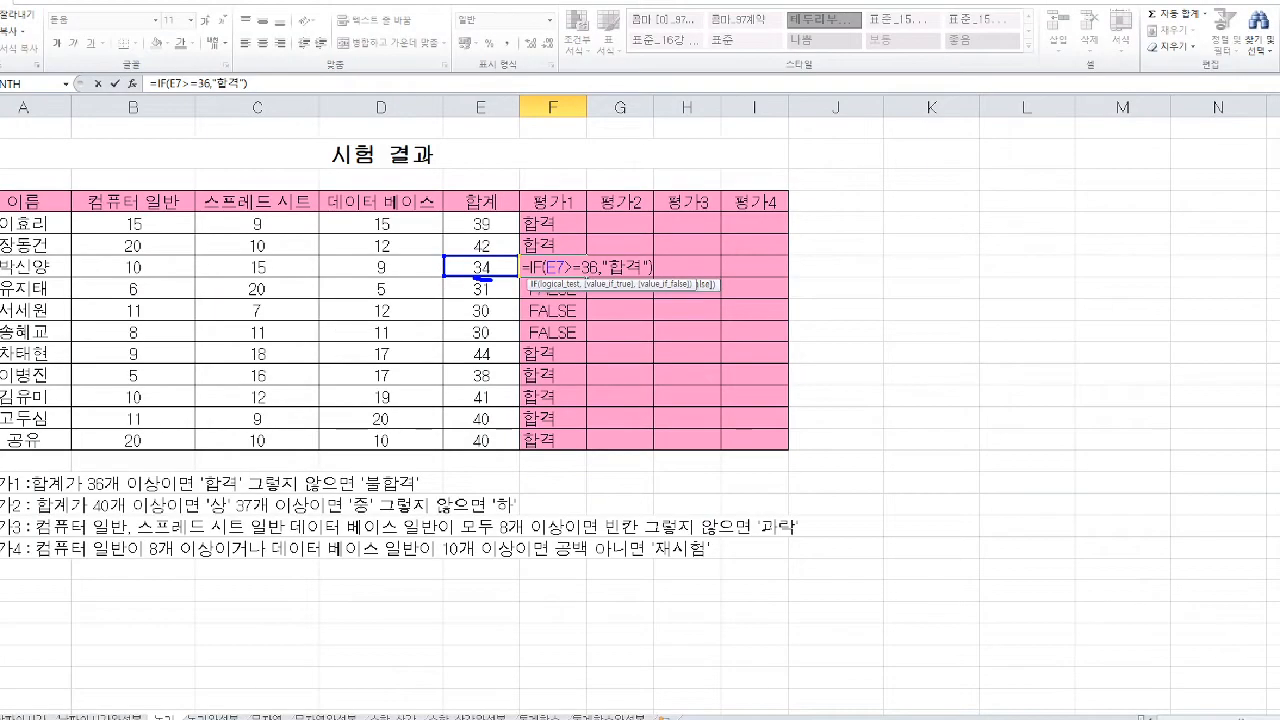
key(Escape)
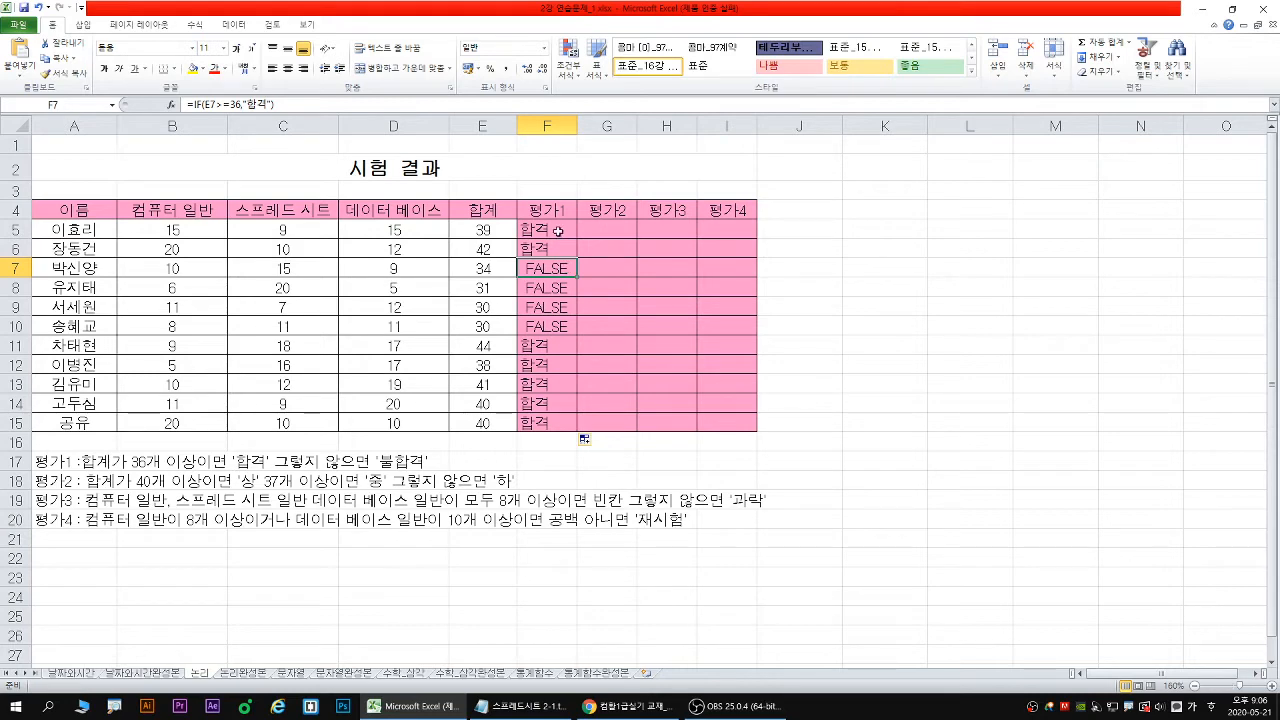
Add 불합격 as the Value_if_false argument of F5's IF formula and refill the 평가1 column down to F15
click(560, 236)
click(171, 104)
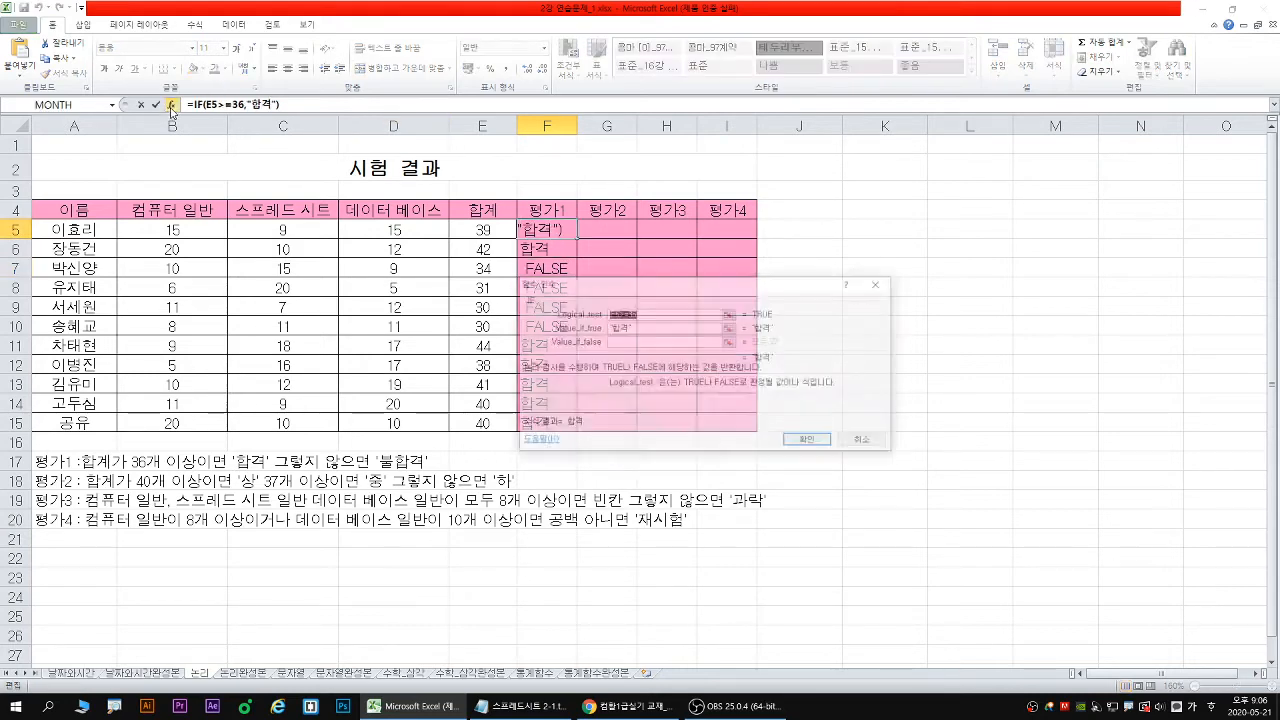
click(626, 343)
drag(628, 286, 683, 269)
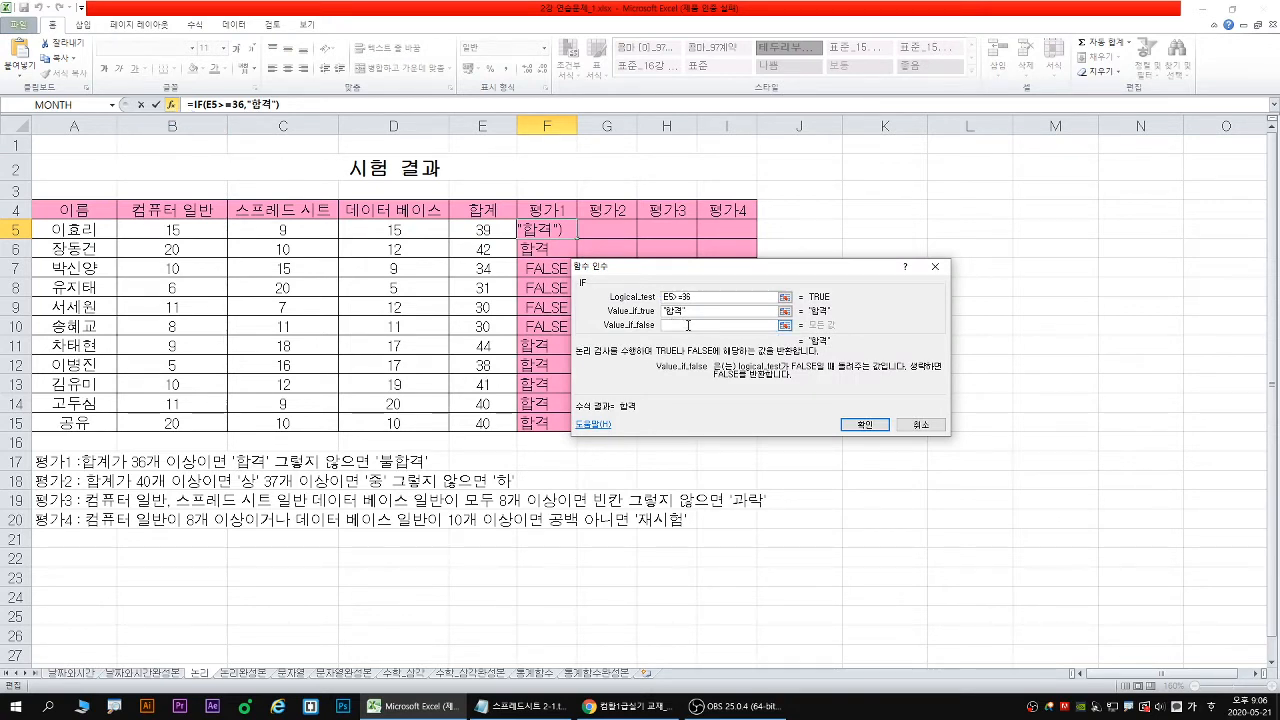
text(불합격)
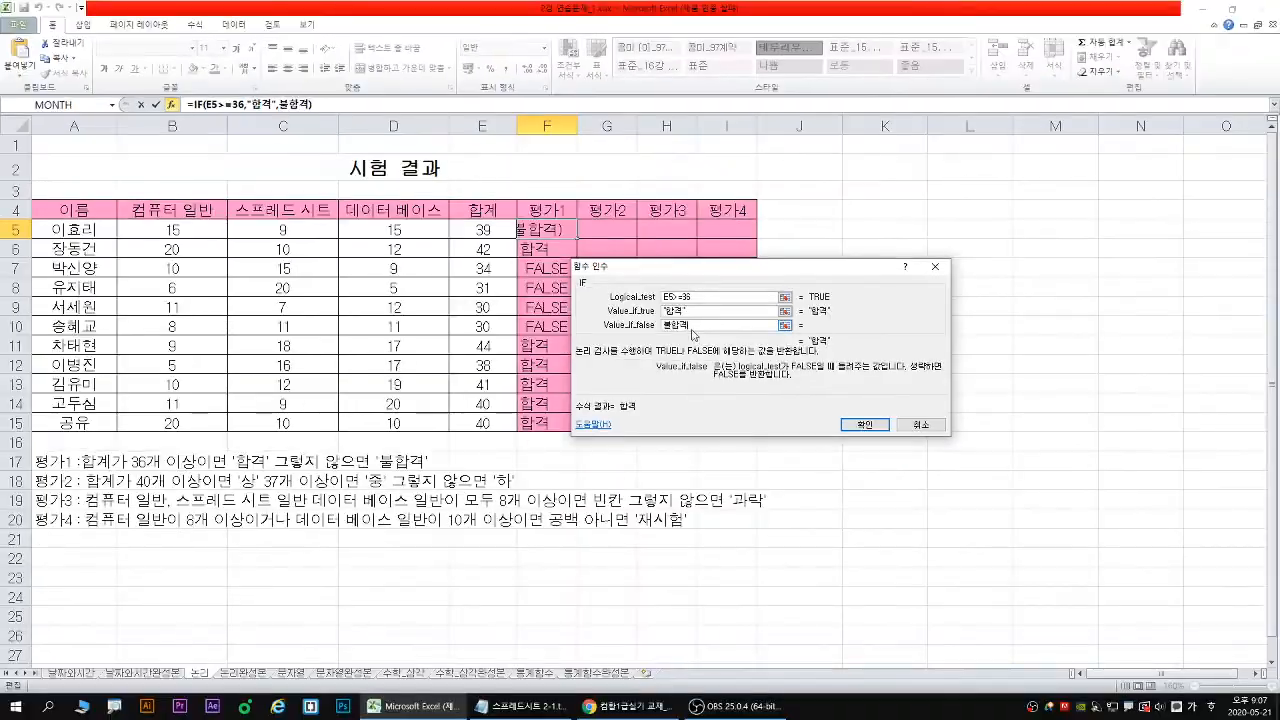
click(865, 424)
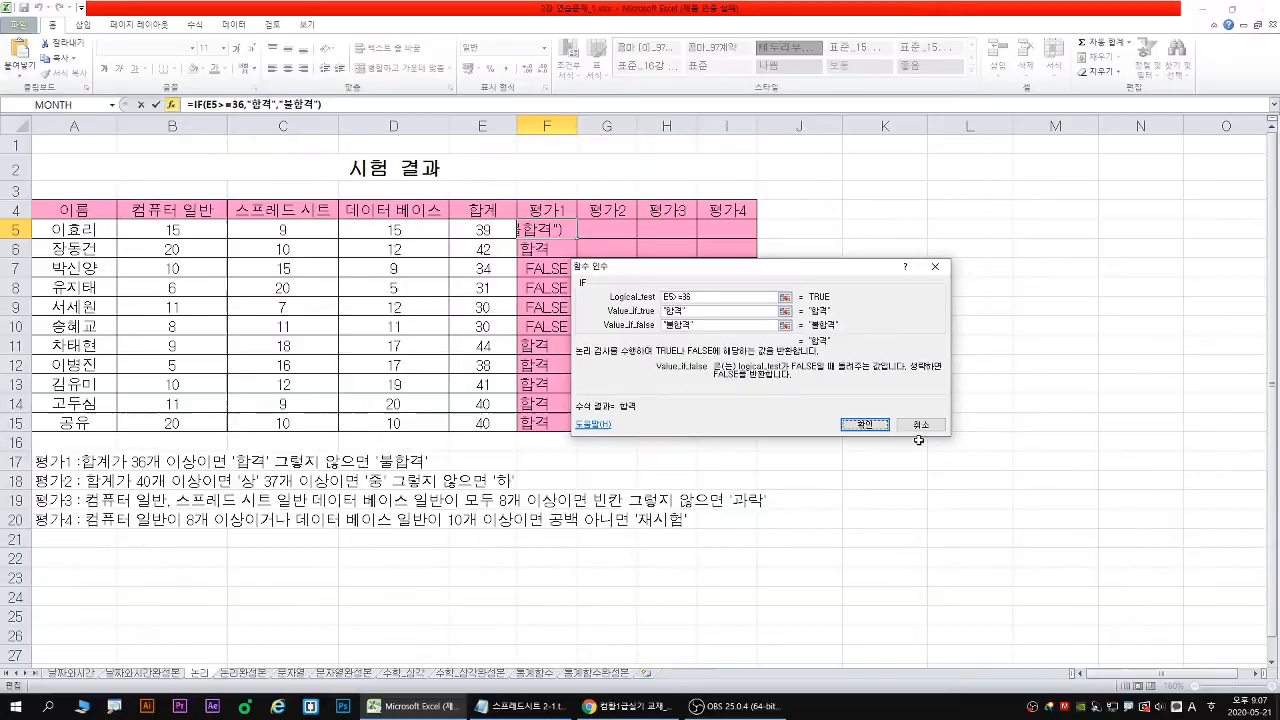
click(870, 426)
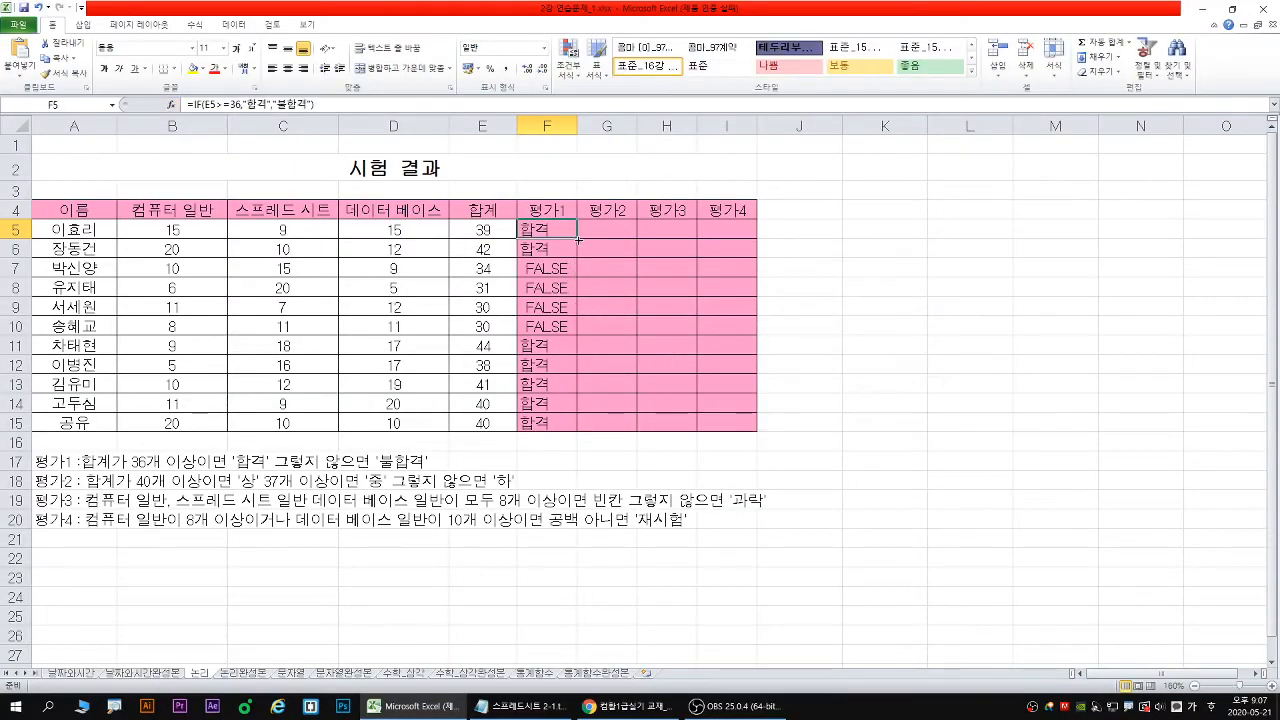
double_click(576, 238)
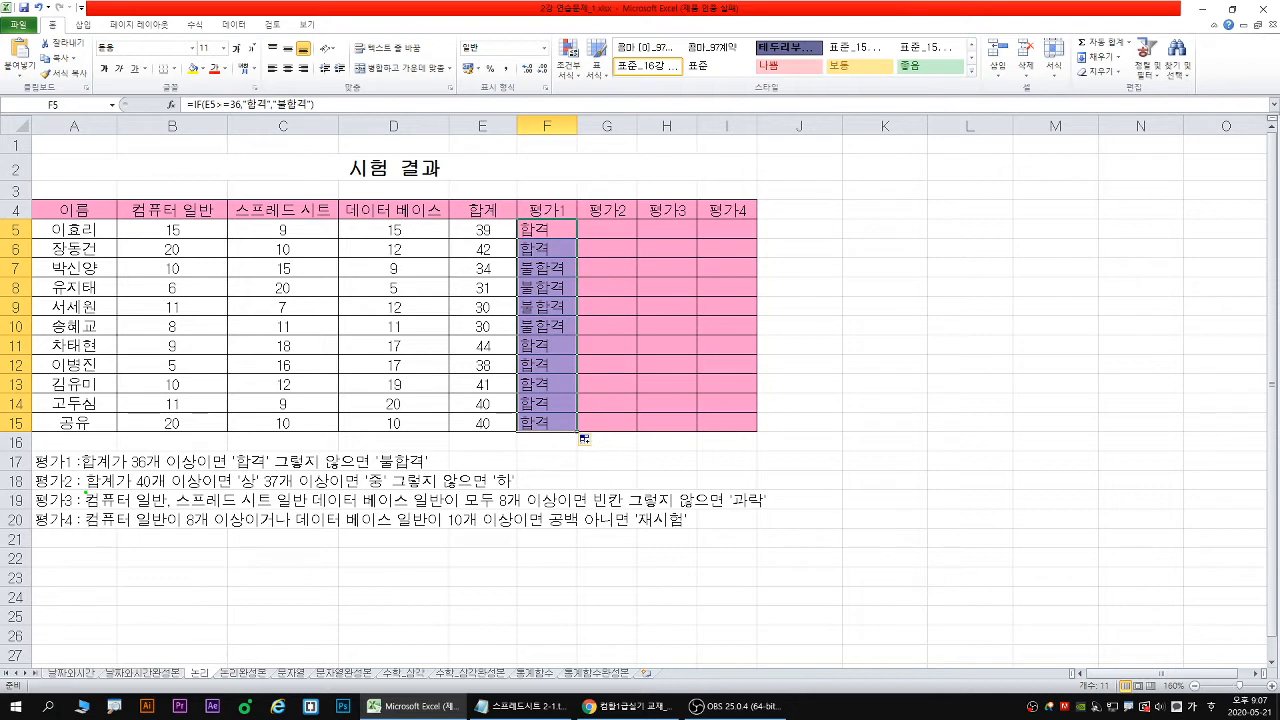
Start an IF formula in G5 for 평가2 and open its function arguments dialog
drag(86, 492, 256, 491)
drag(266, 489, 499, 491)
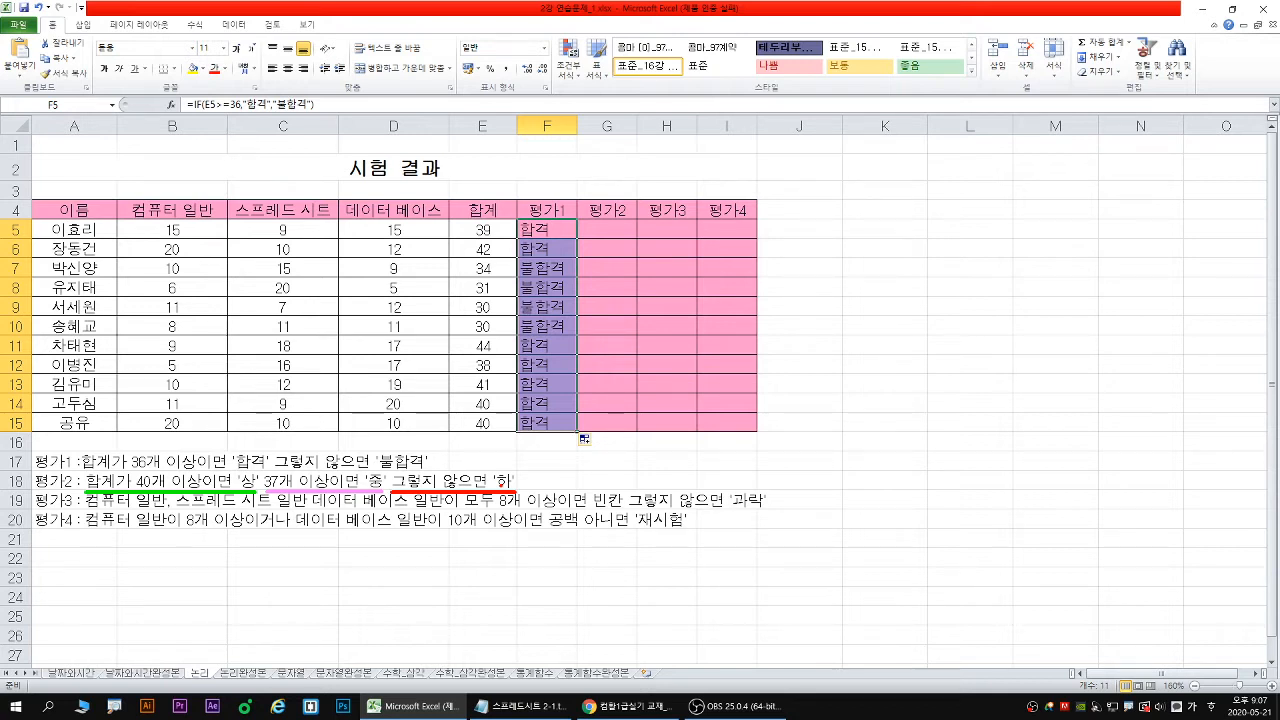
click(603, 230)
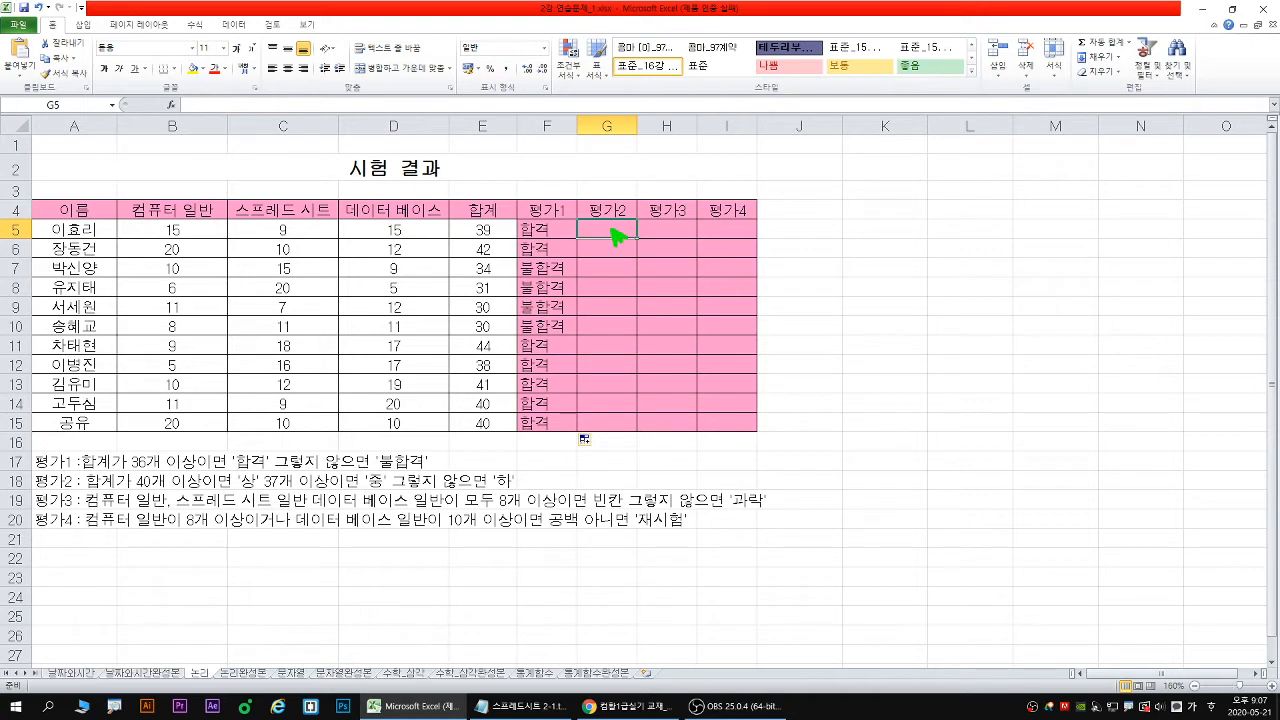
text(=)
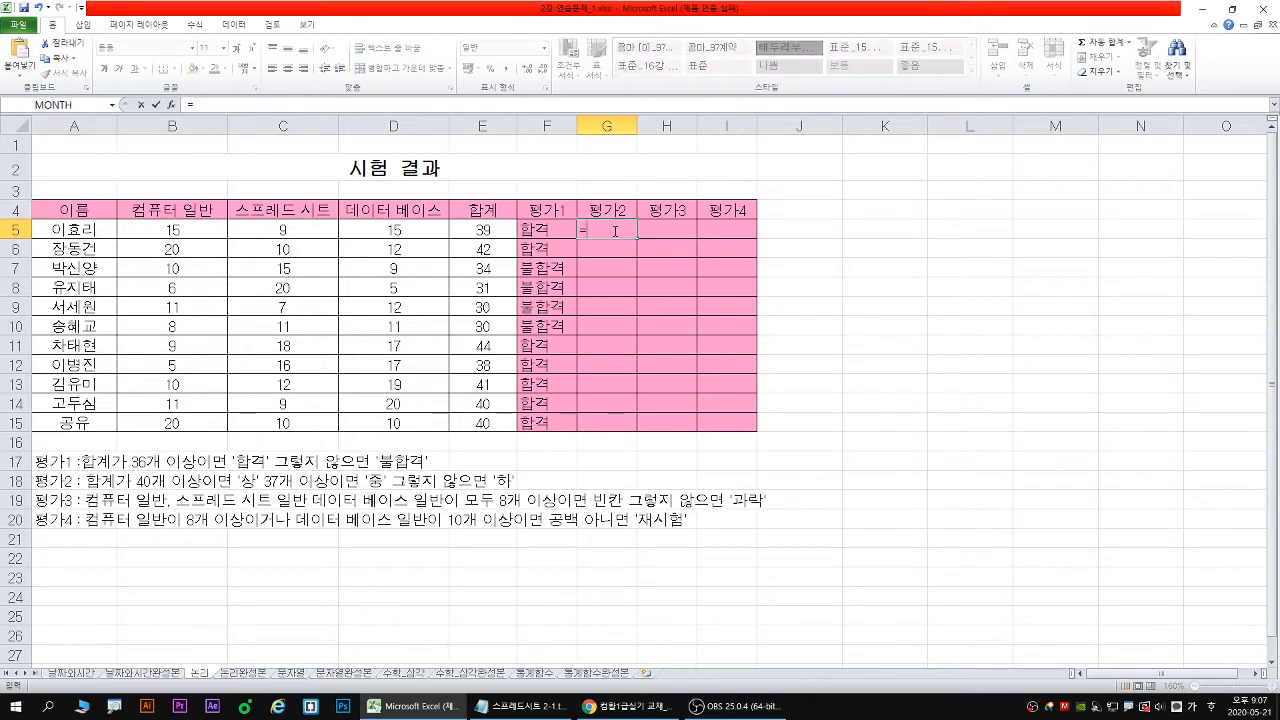
text(if)
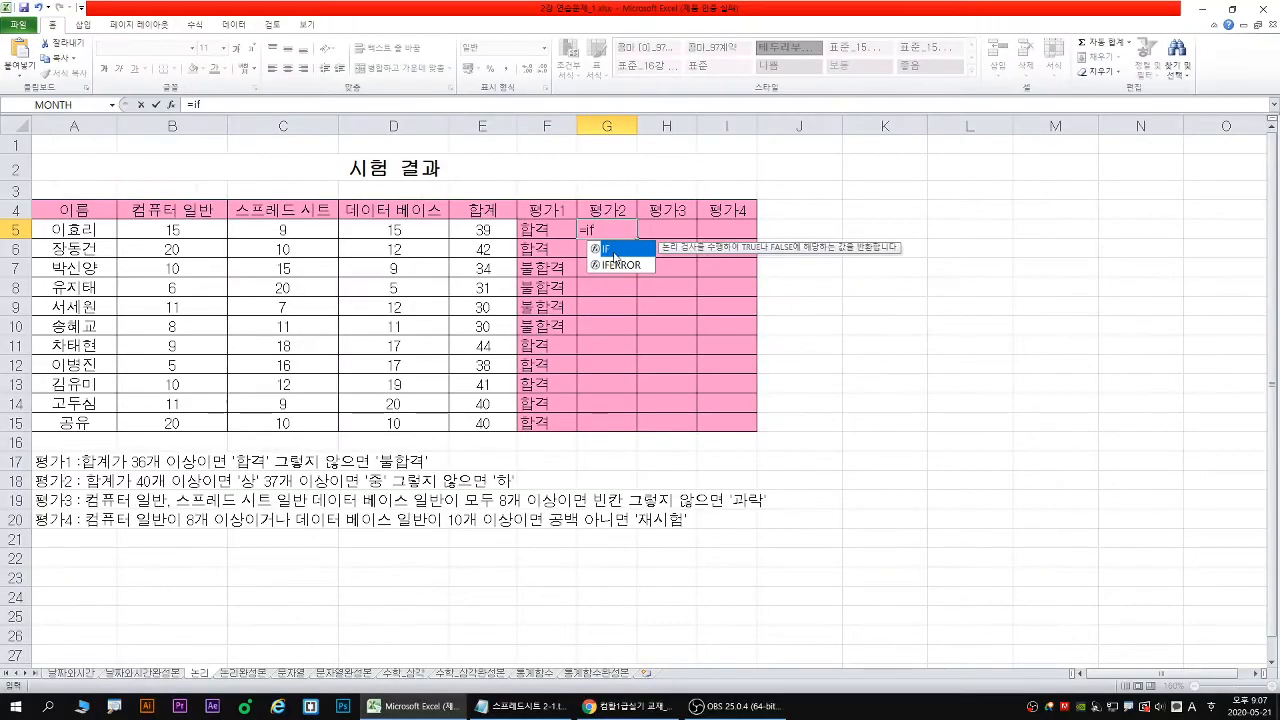
double_click(614, 250)
click(173, 106)
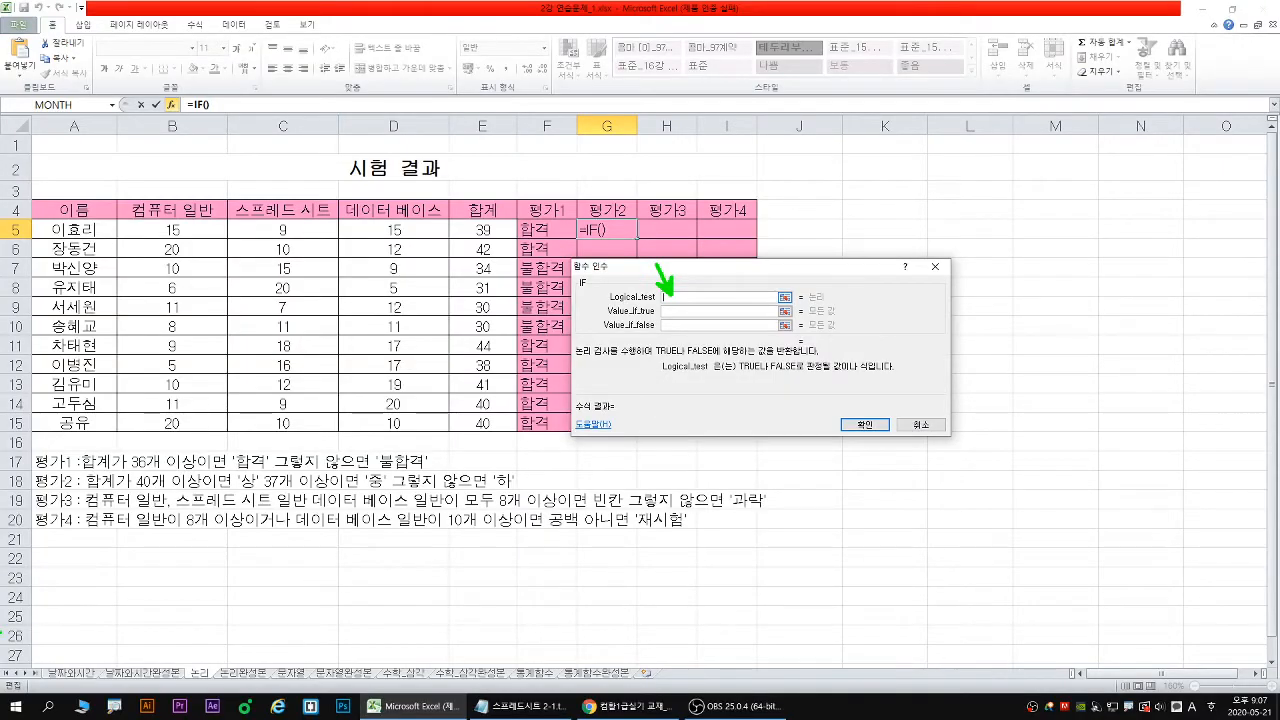
Set the Logical_test argument of G5's IF function to E5>=40, referencing the total in E5
drag(88, 493, 237, 491)
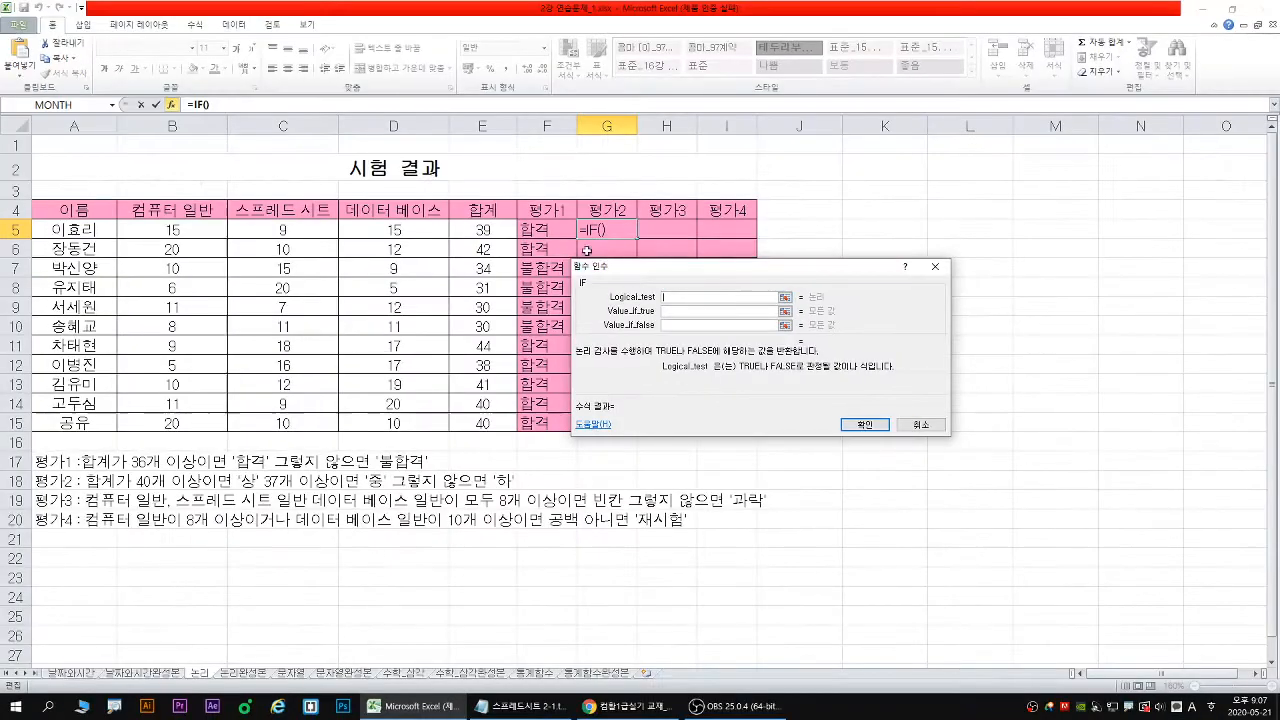
click(296, 165)
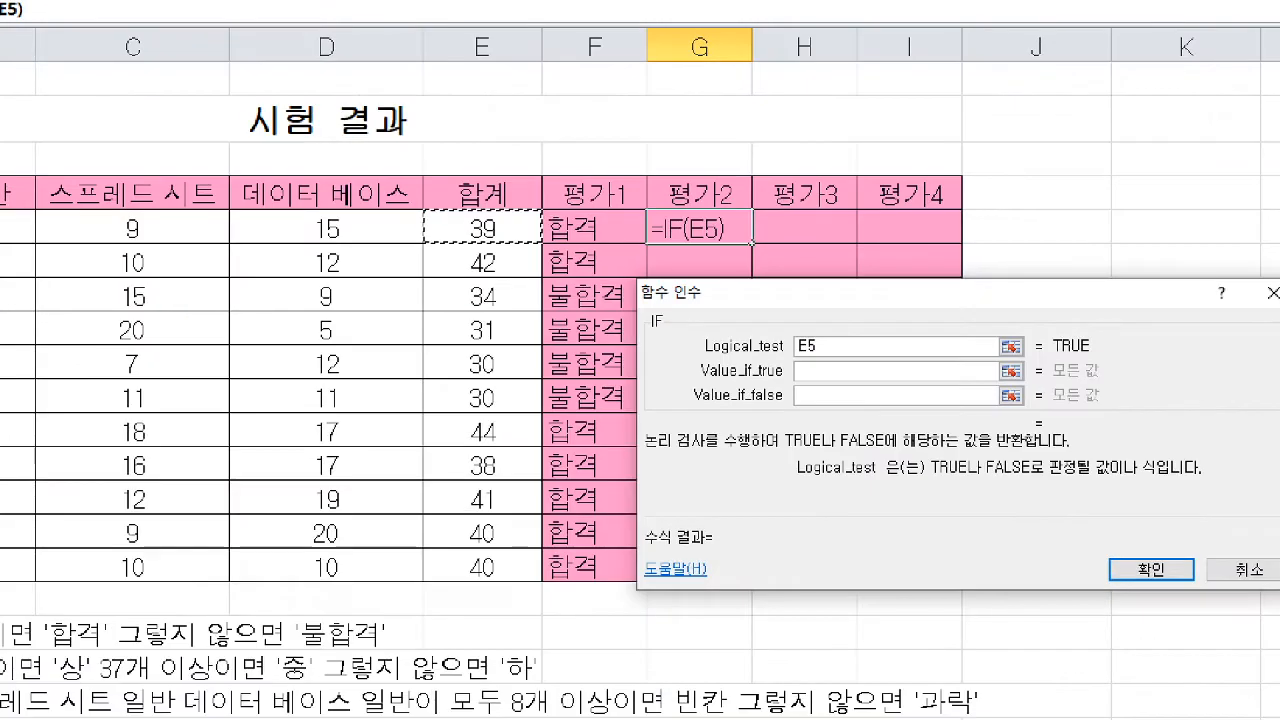
text(>=)
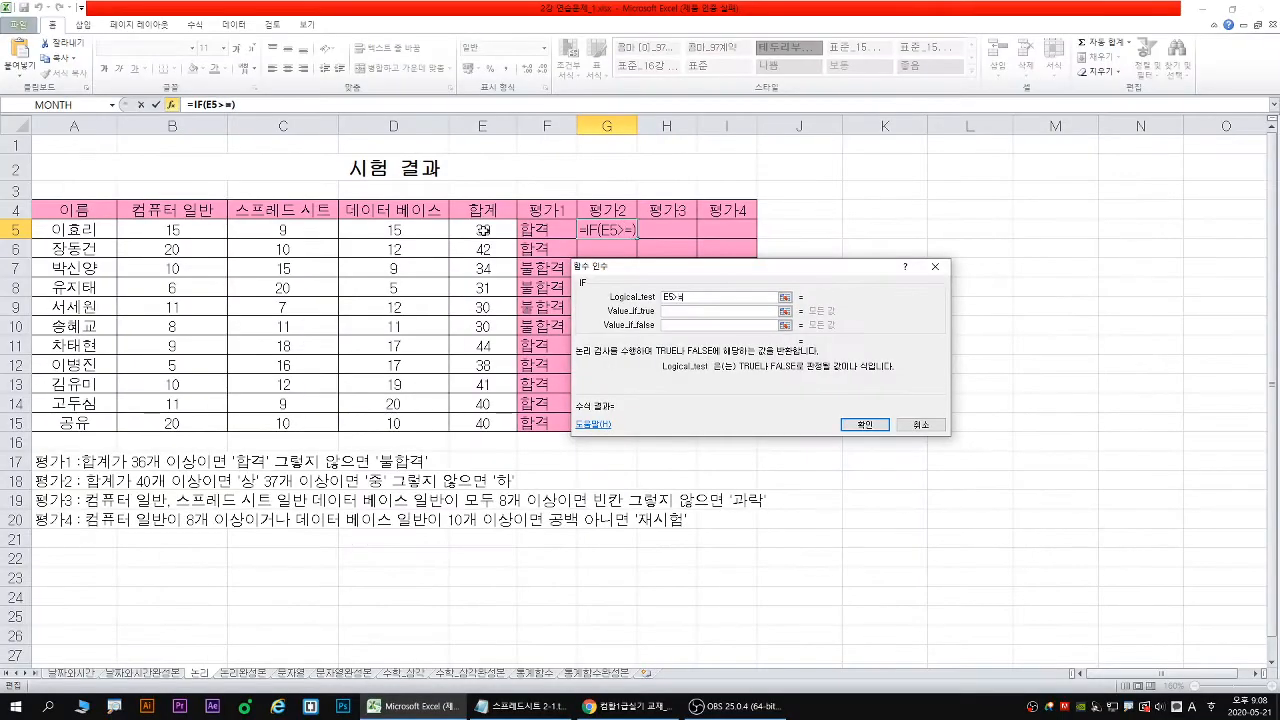
text(40)
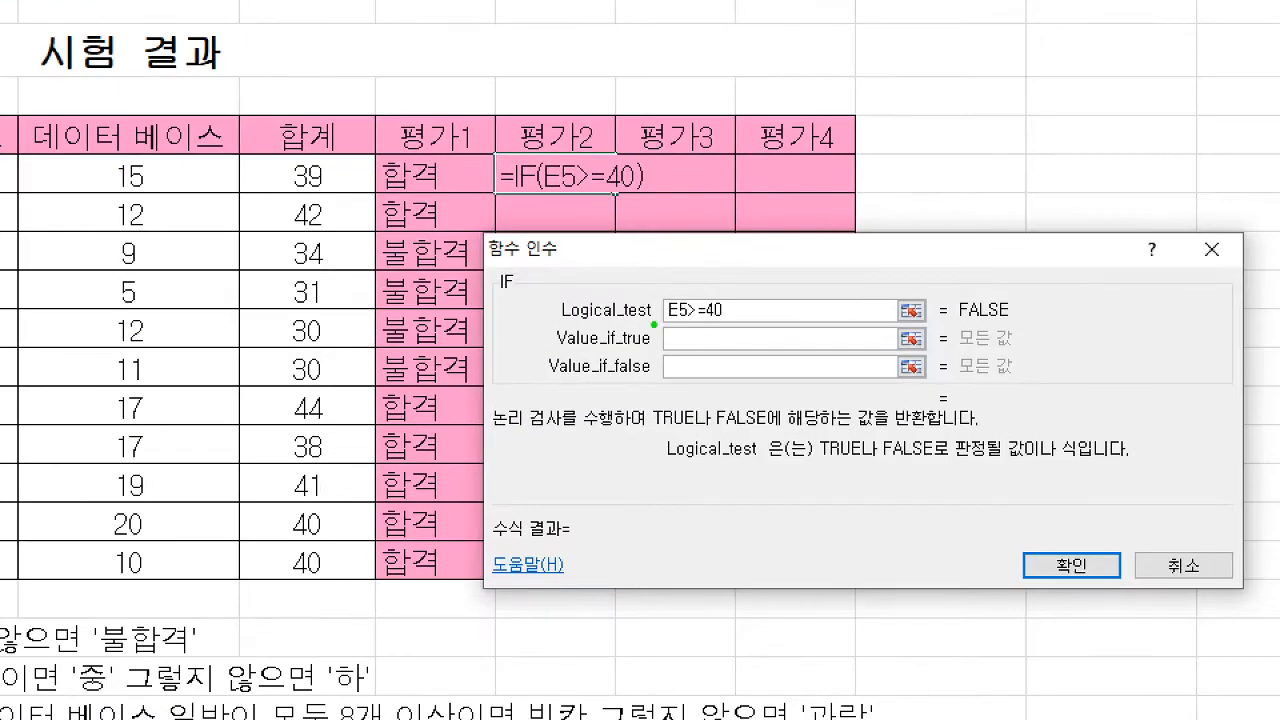
mouse_move(572, 324)
mouse_down()
mouse_move(738, 324)
mouse_move(648, 368)
mouse_up()
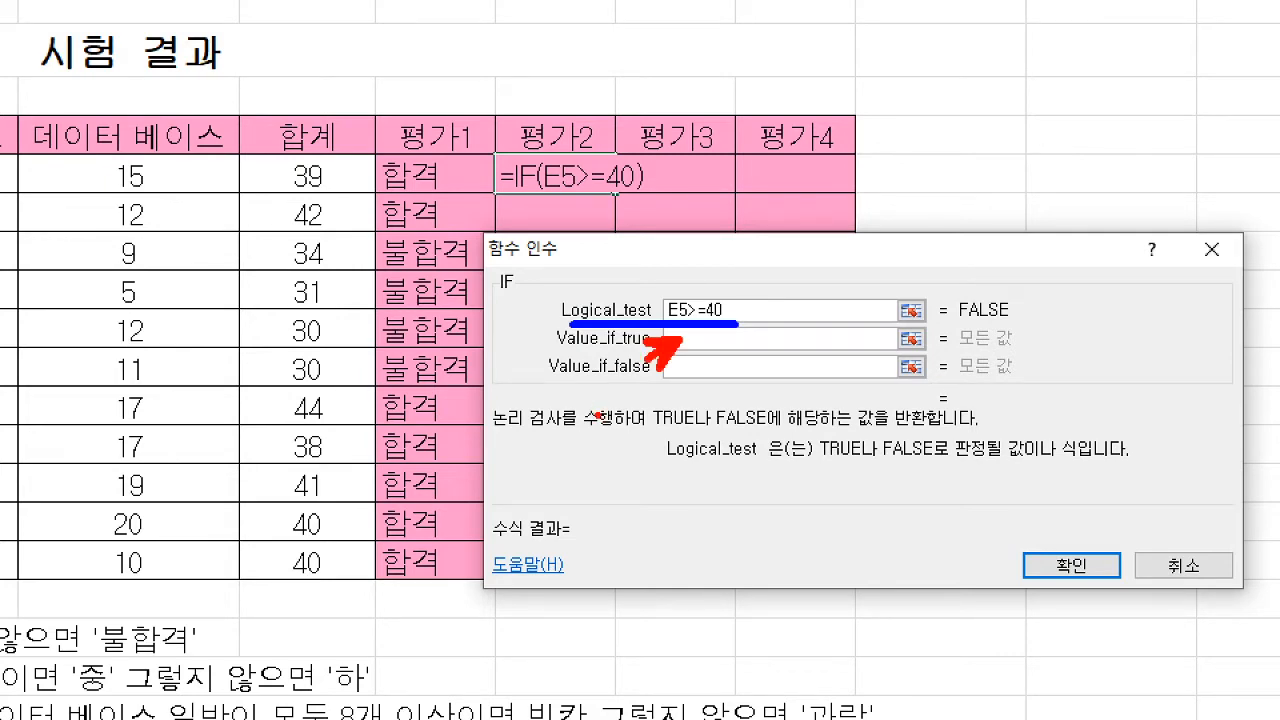
key(Escape)
Set the Value_if_true argument of G5's IF function to 상
key(Tab)
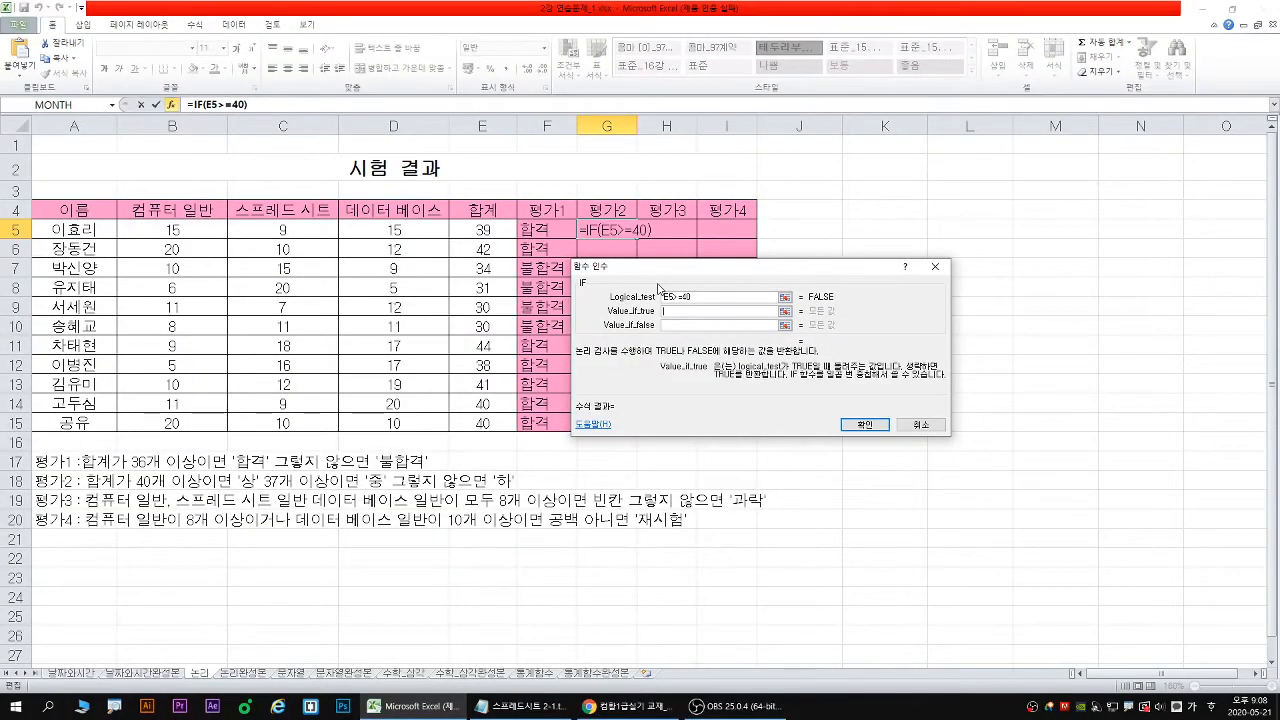
text(상)
key(Tab)
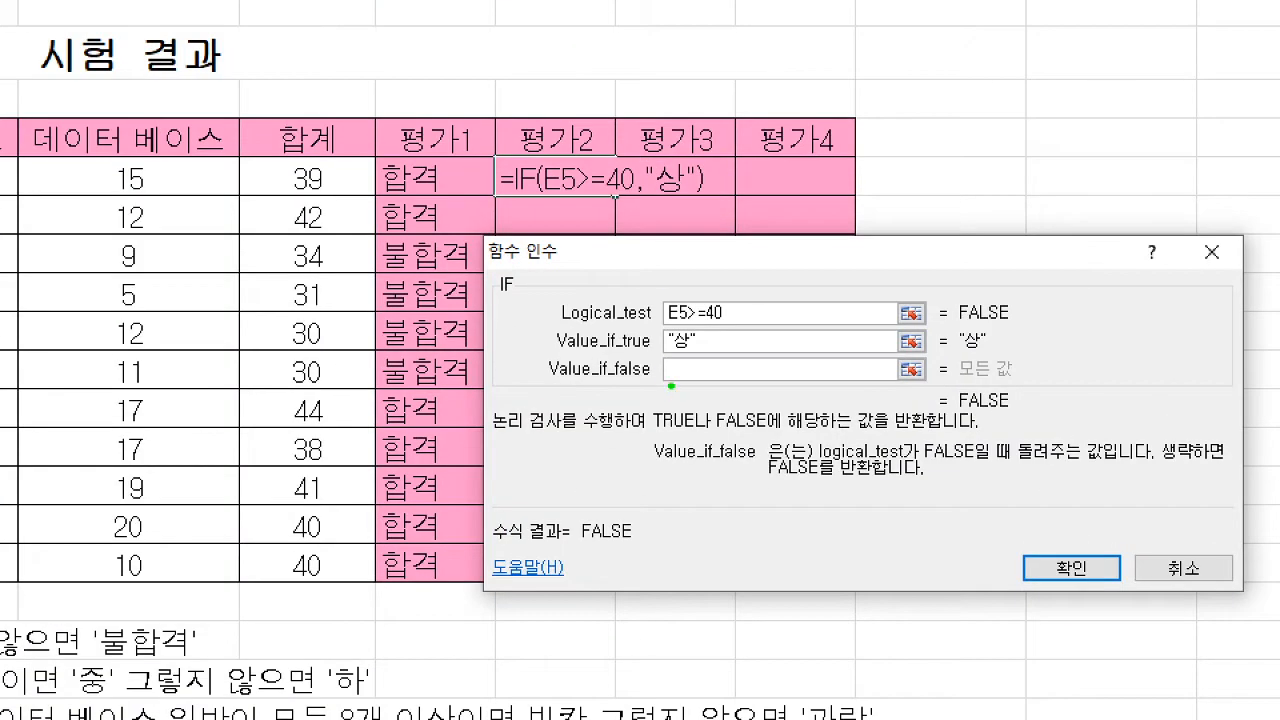
drag(671, 386, 645, 408)
drag(552, 326, 742, 325)
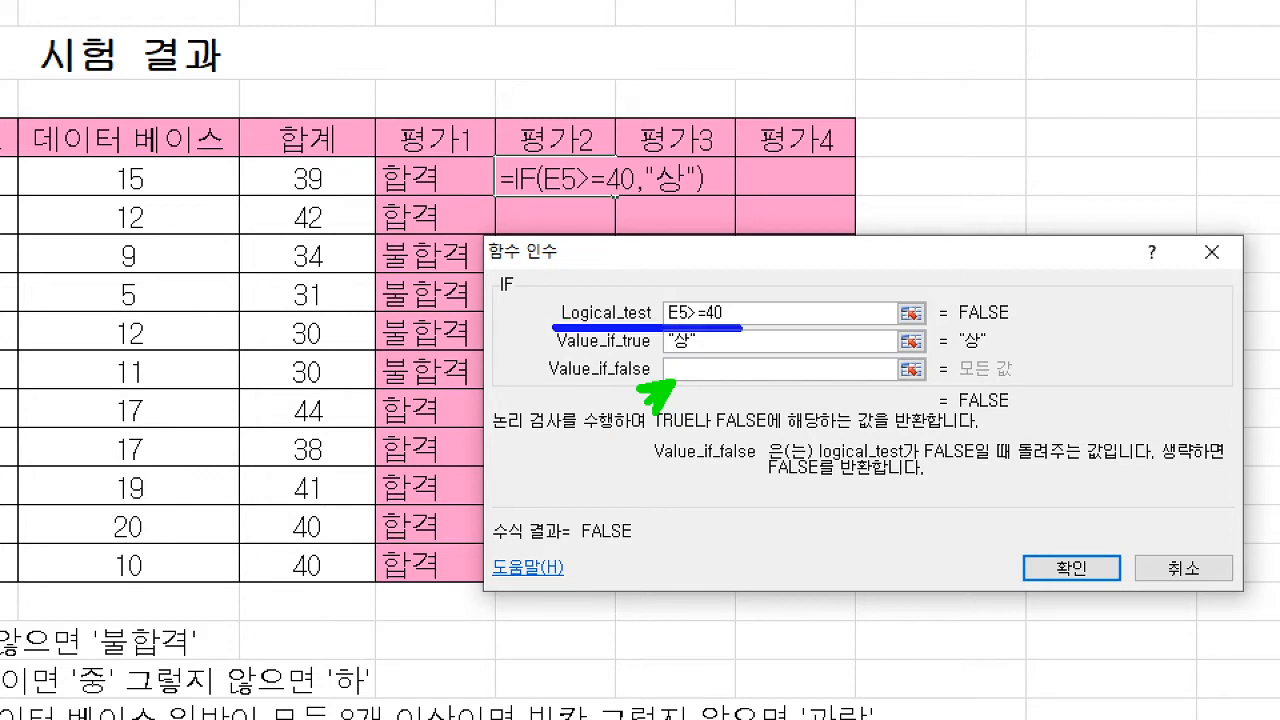
mouse_move(555, 354)
mouse_down()
mouse_move(722, 348)
mouse_move(684, 369)
mouse_move(718, 371)
mouse_up()
key(r)
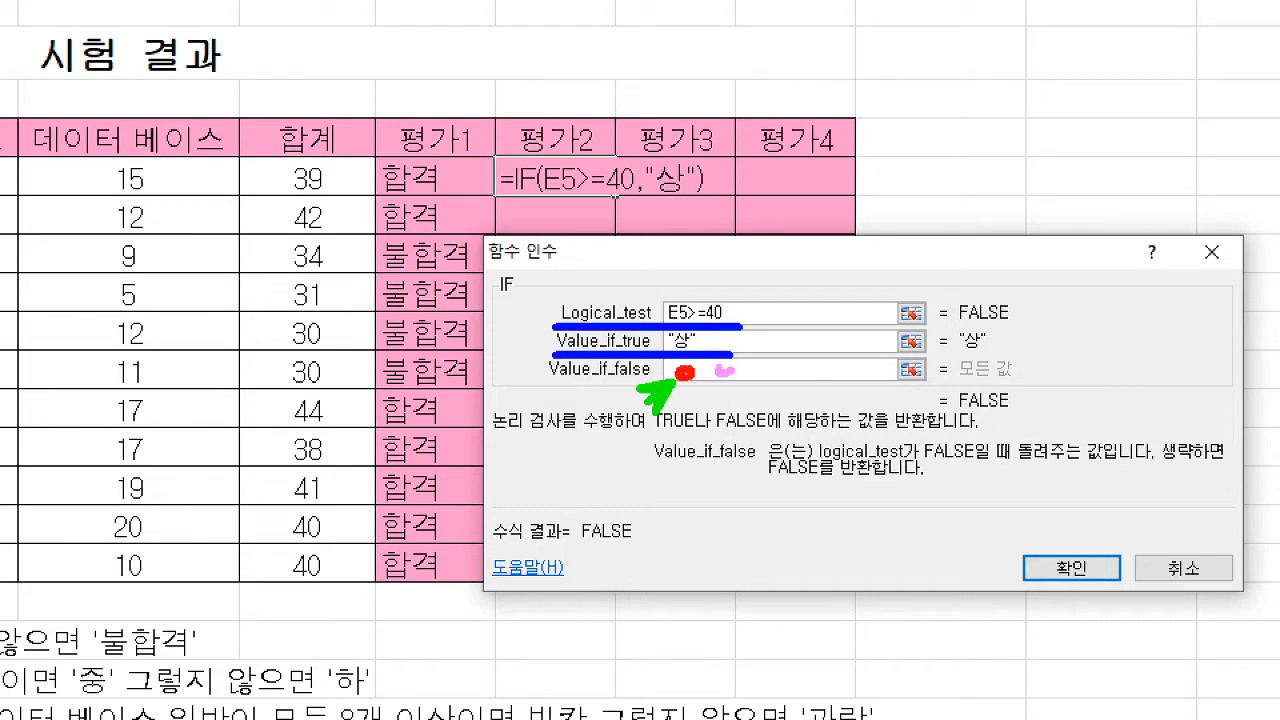
click(704, 374)
key(g)
key(e)
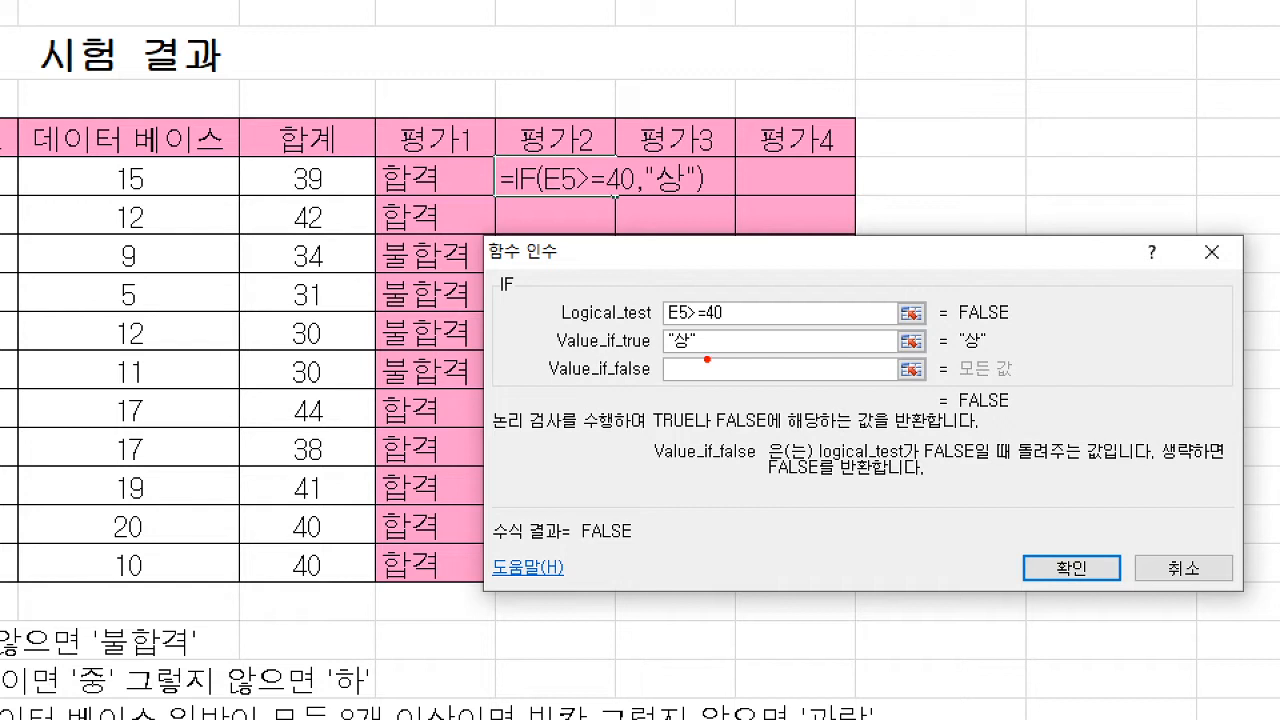
drag(707, 360, 707, 406)
mouse_move(688, 381)
mouse_down()
mouse_move(643, 380)
mouse_move(650, 392)
mouse_up()
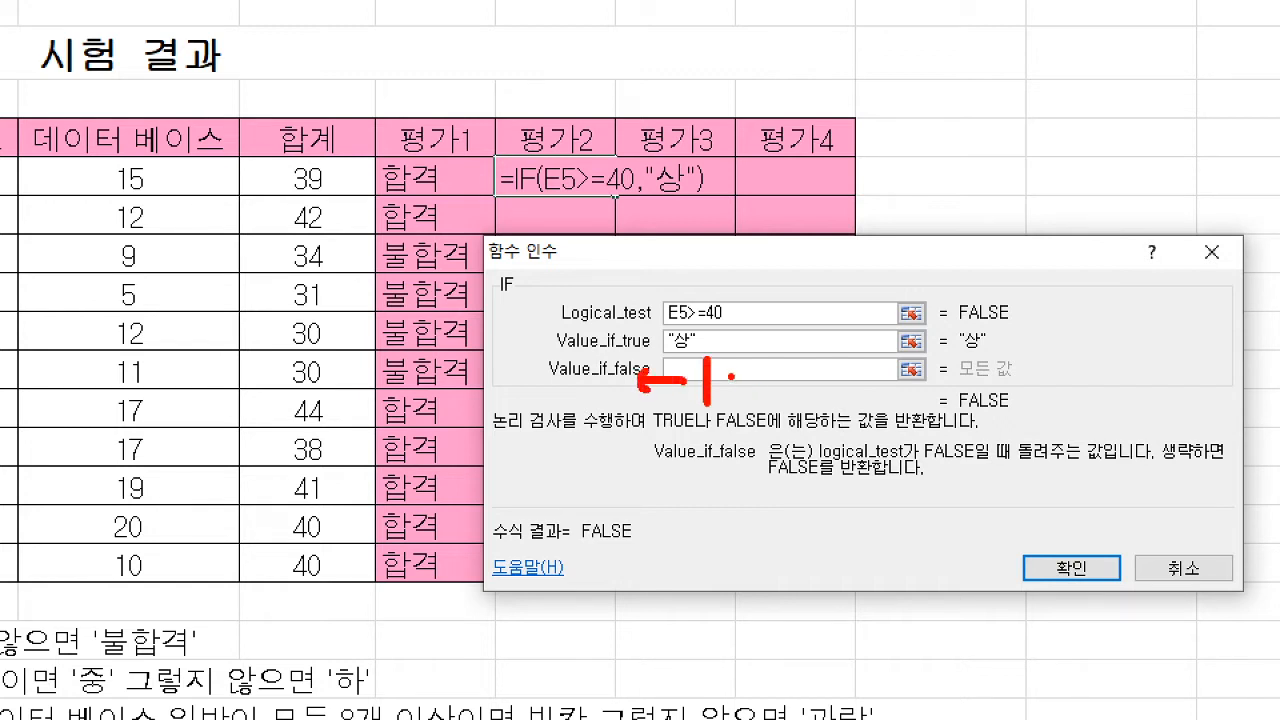
drag(734, 378, 776, 388)
key(Escape)
Examine the description of the Value_if_true argument in the IF function arguments dialog, including its note on nesting
click(701, 310)
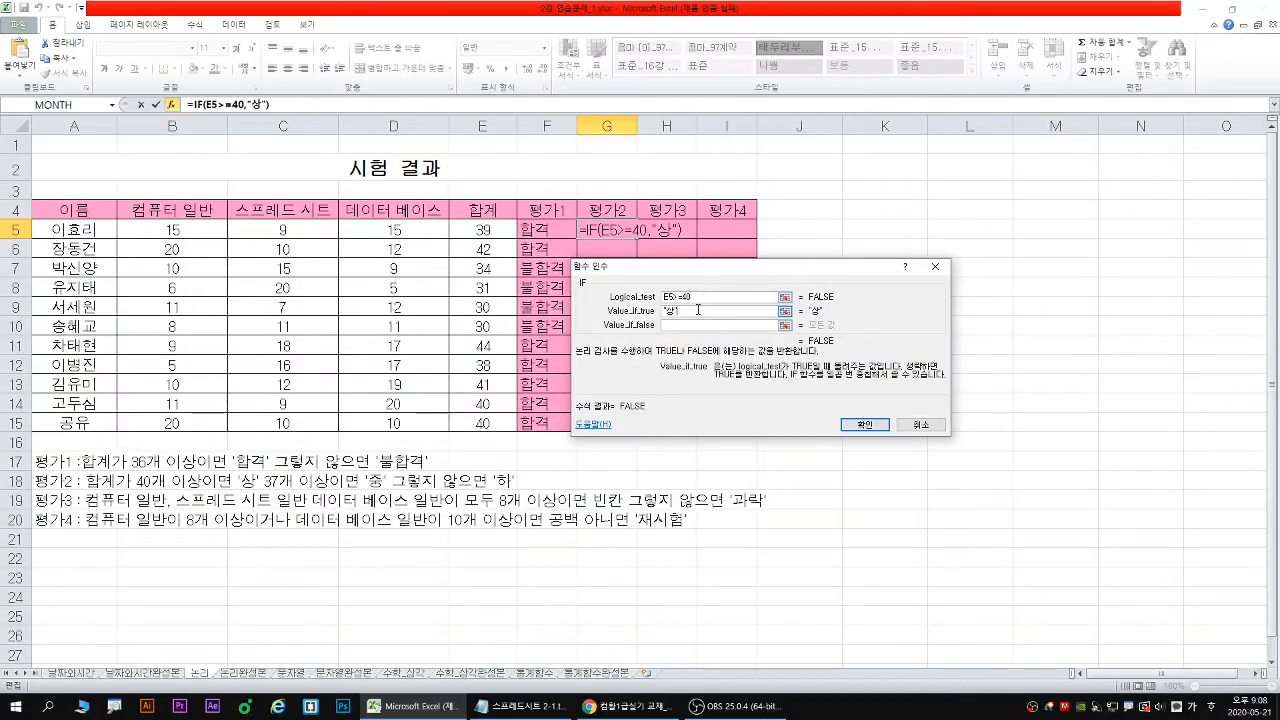
key(ctrl+1)
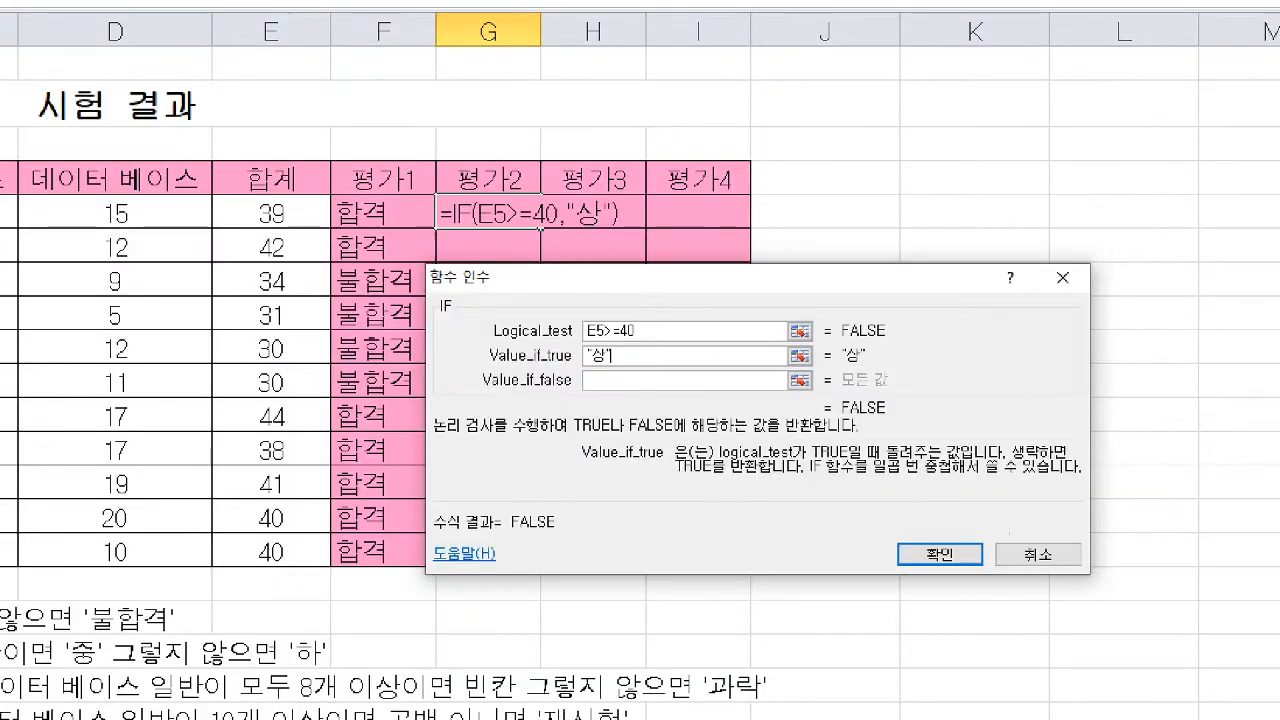
scroll(1236, 644, up, 1)
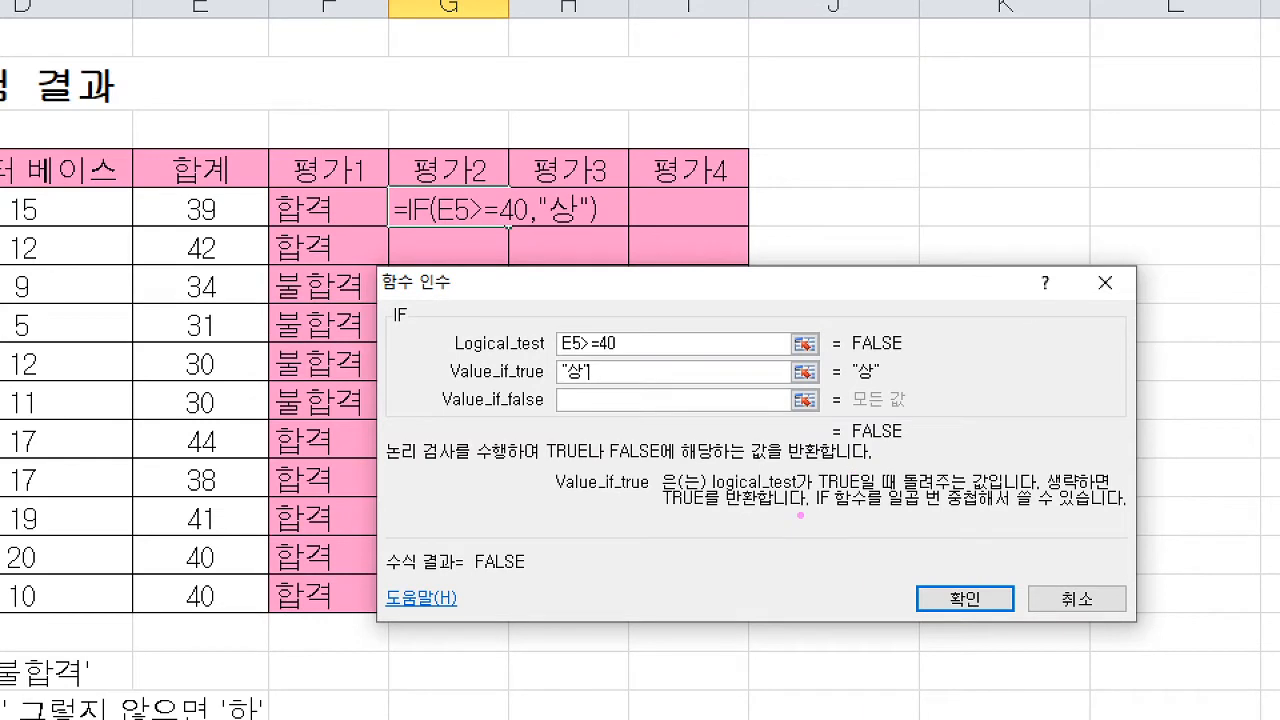
drag(810, 513, 1134, 513)
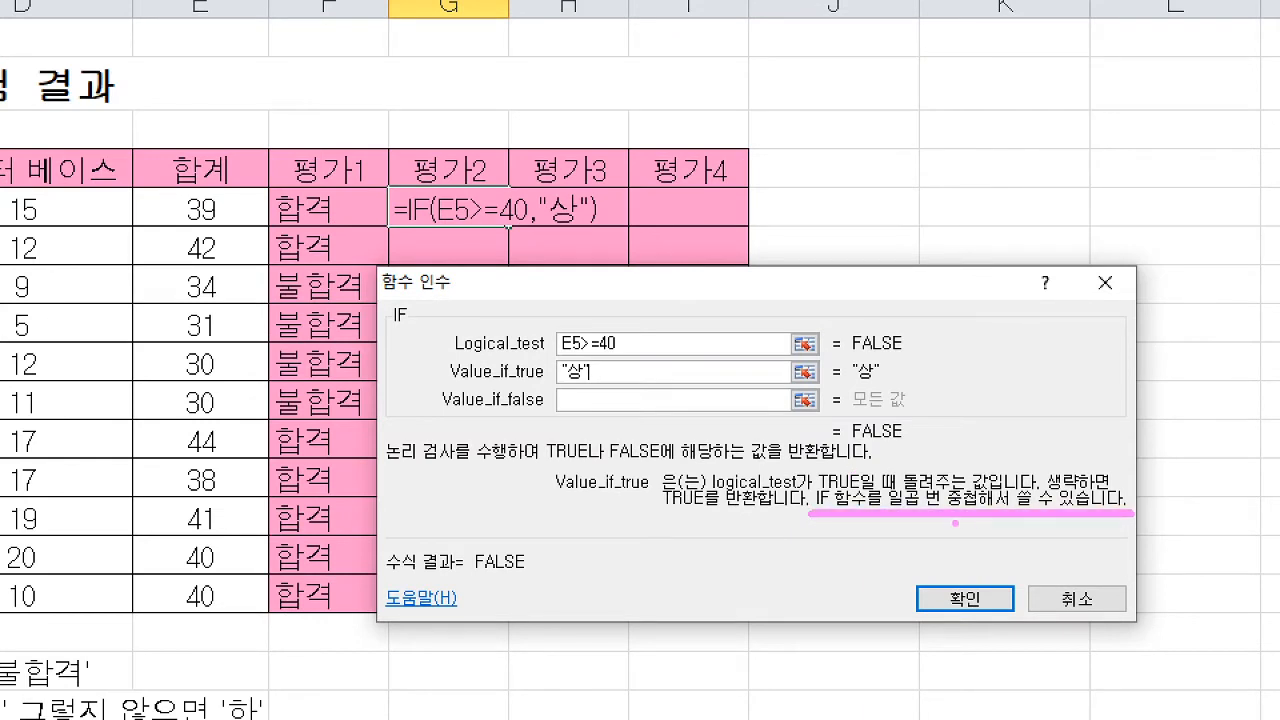
drag(956, 520, 954, 556)
drag(575, 400, 570, 432)
key(b)
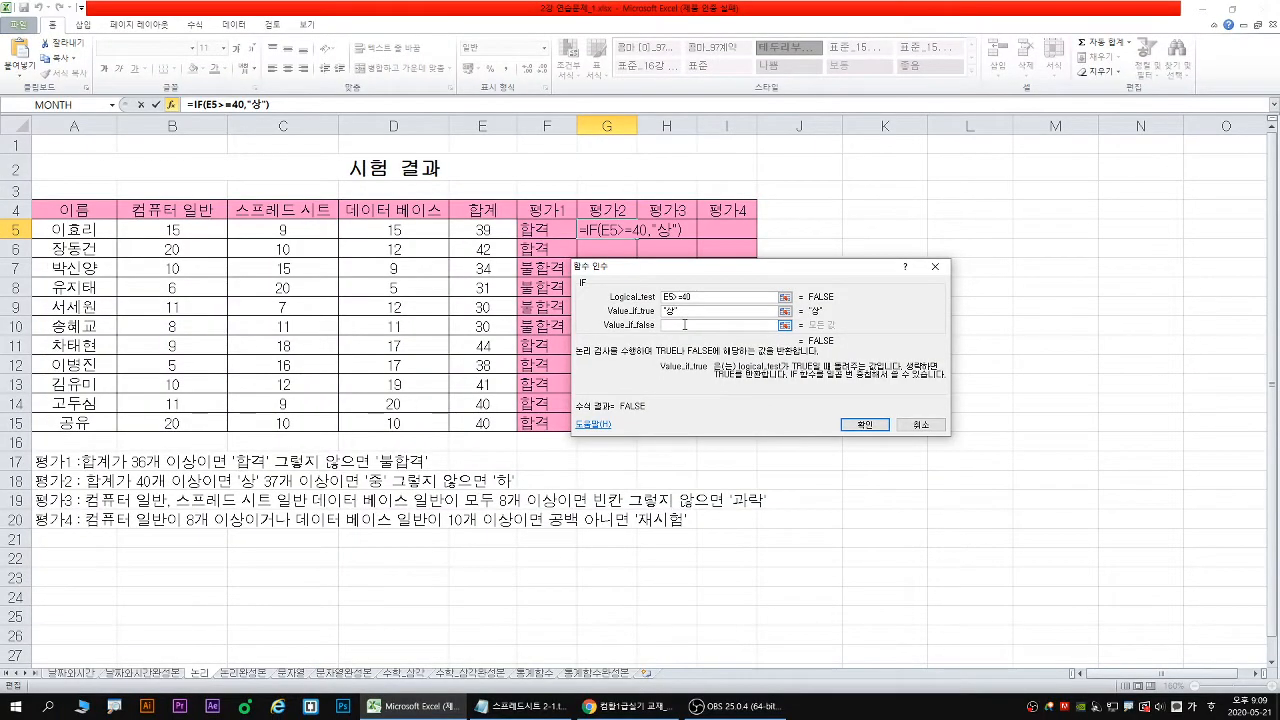
Nest a second IF in the Value_if_false argument of G5's formula and switch the function arguments dialog to that inner IF
click(607, 399)
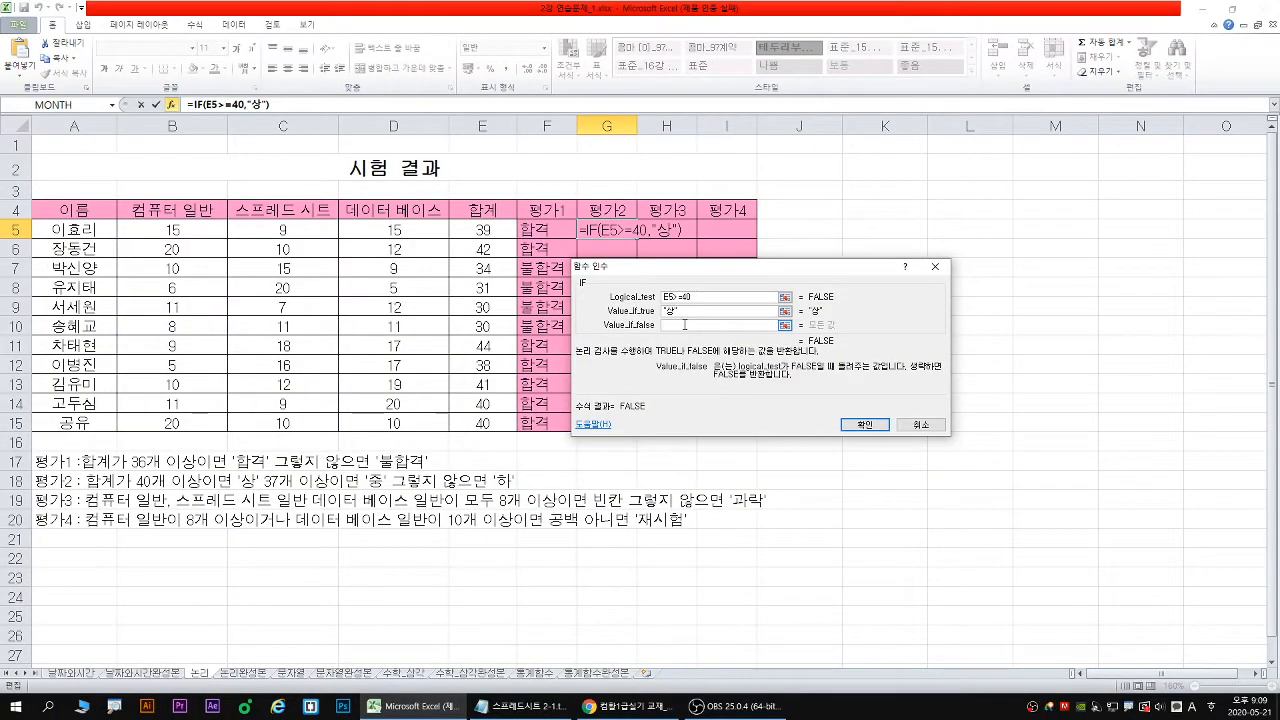
text(if()
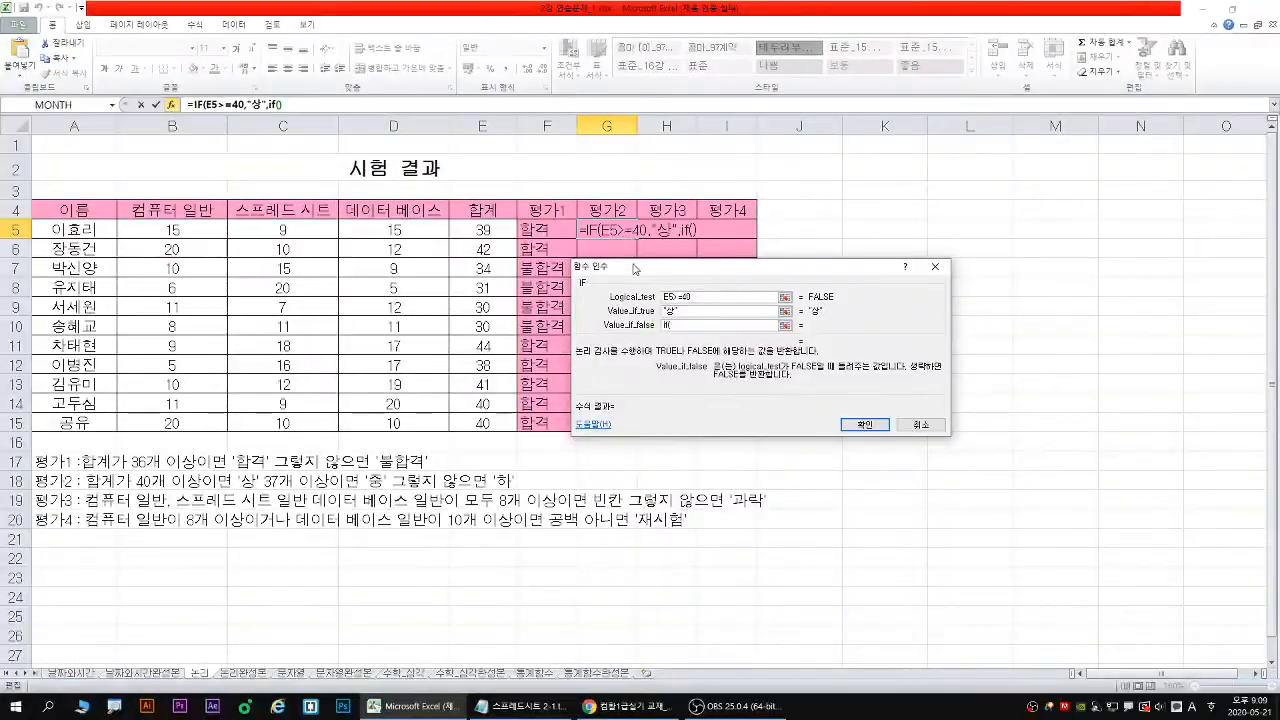
drag(633, 264, 394, 251)
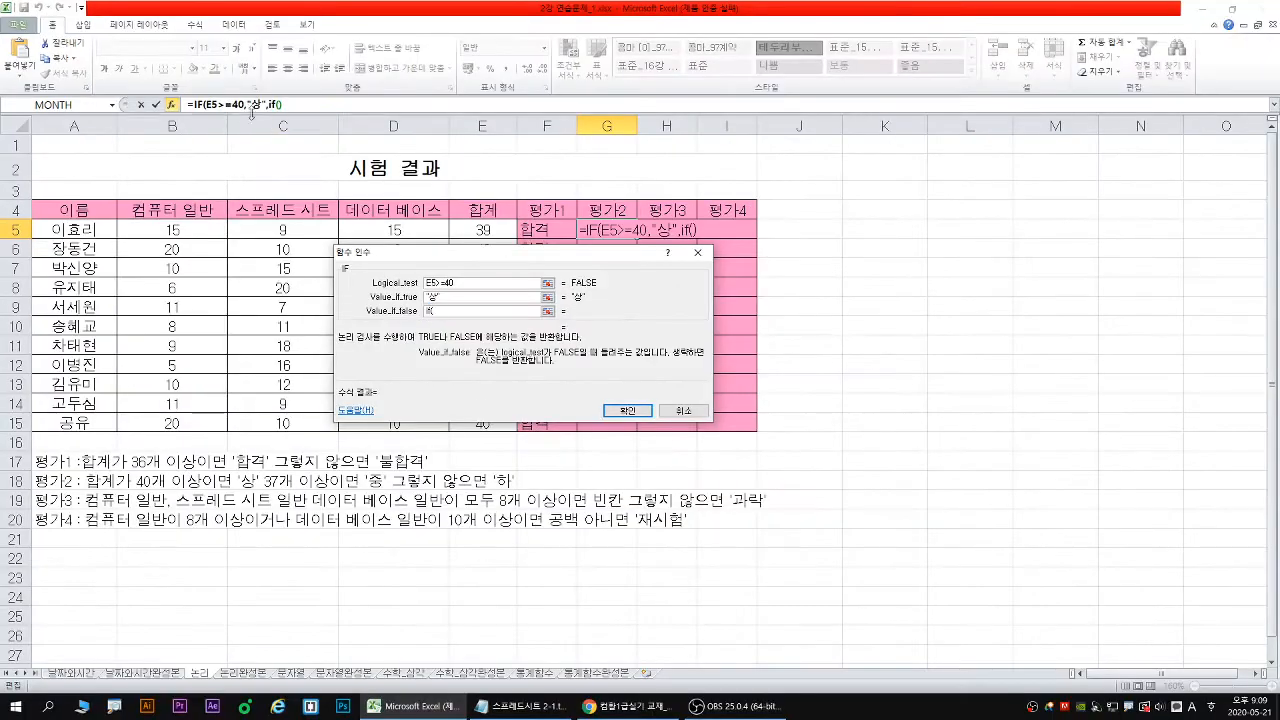
click(311, 115)
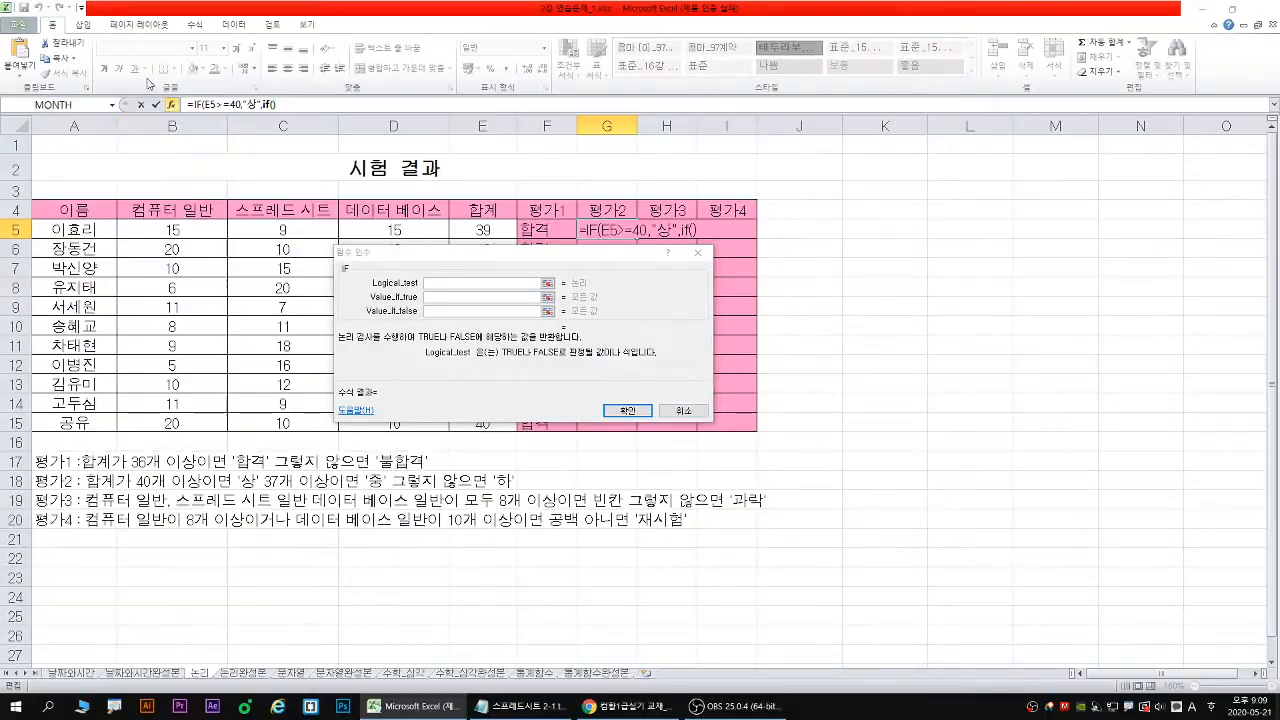
click(197, 104)
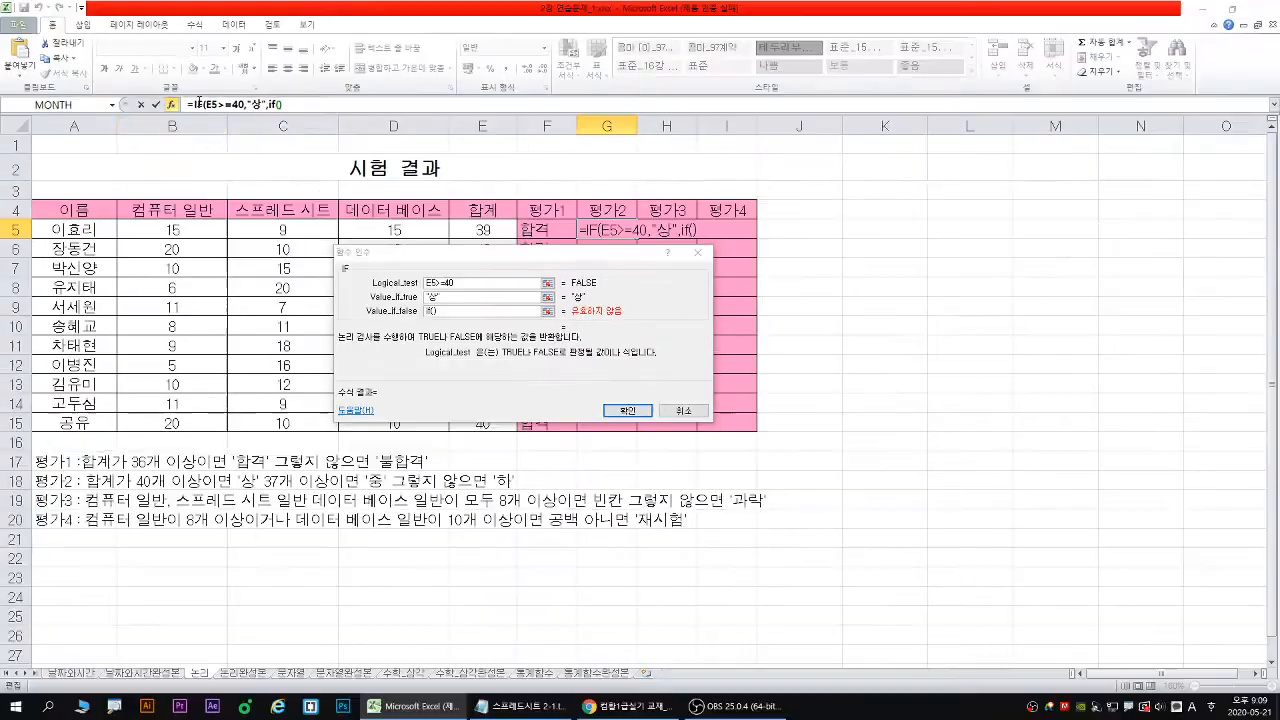
click(274, 104)
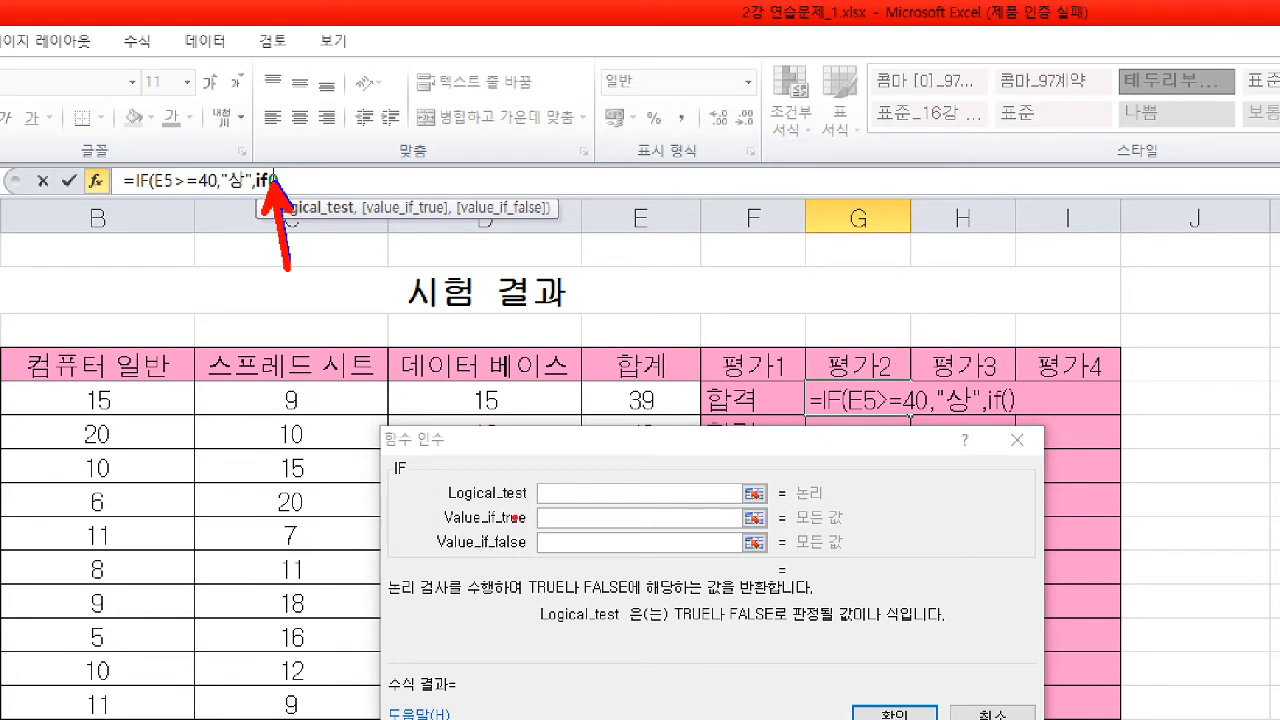
drag(553, 491, 557, 463)
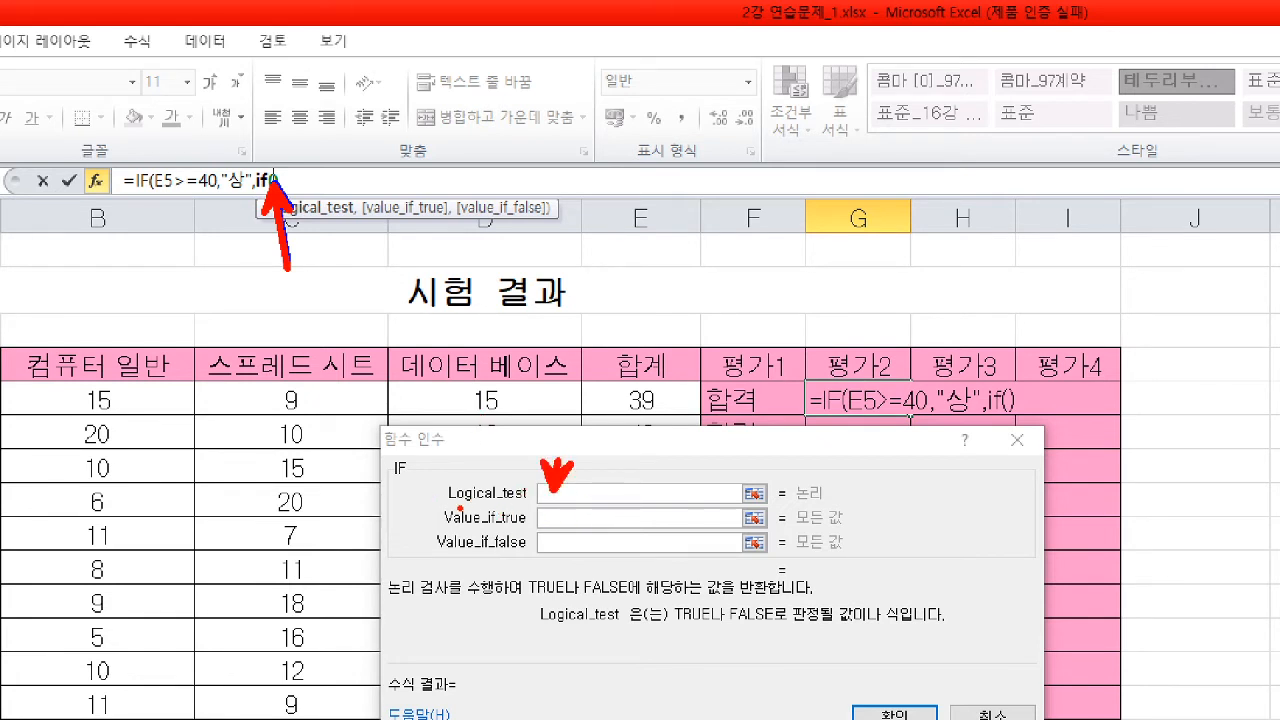
drag(436, 508, 645, 508)
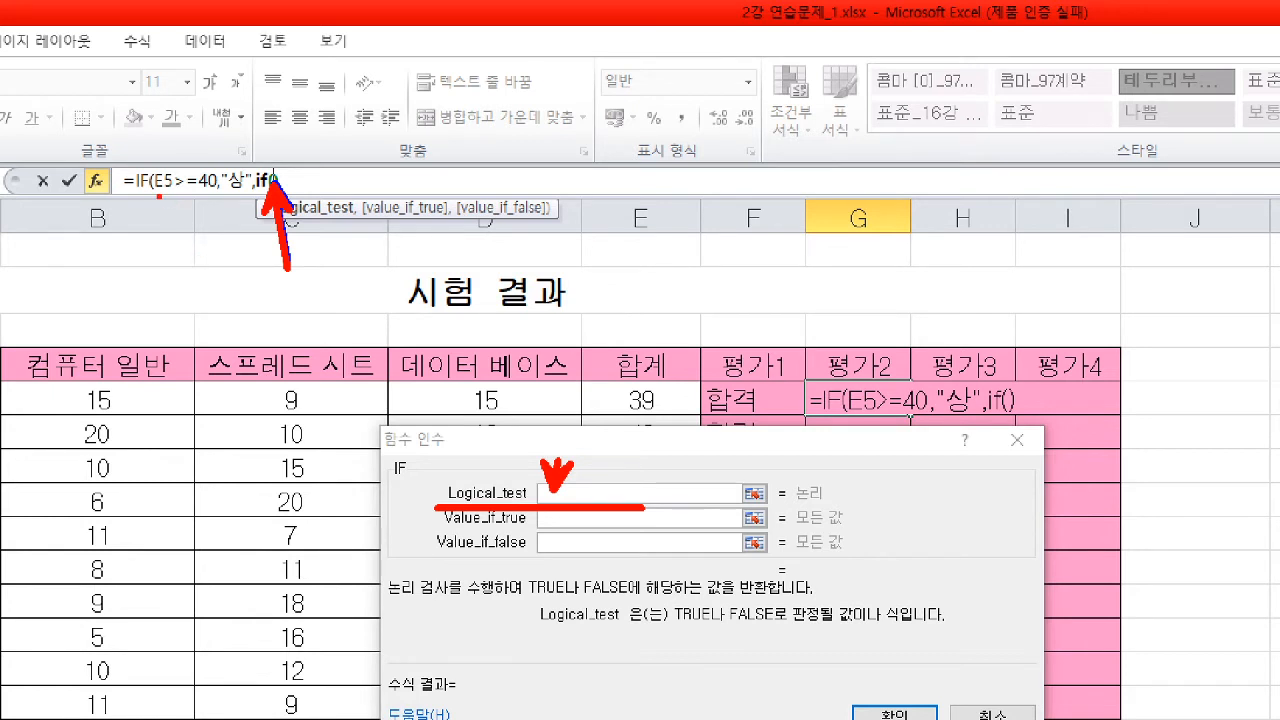
mouse_move(156, 196)
mouse_down()
mouse_move(250, 212)
mouse_move(270, 190)
mouse_up()
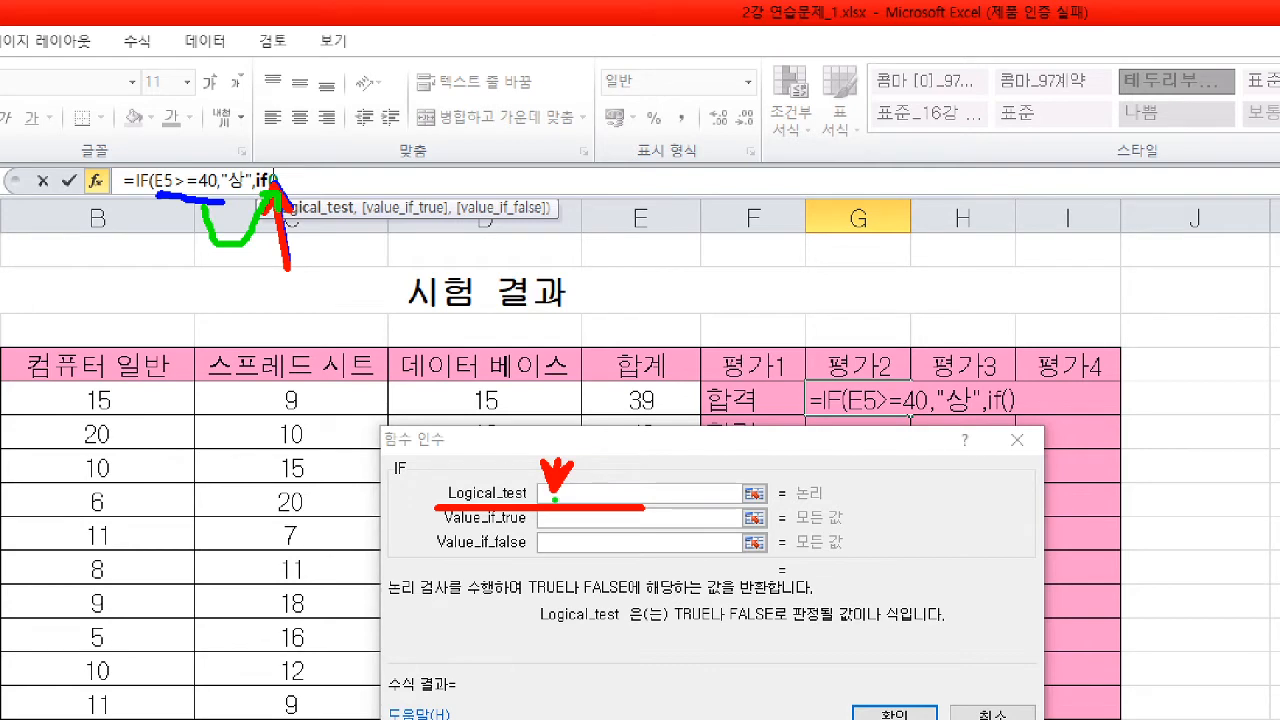
drag(590, 500, 598, 488)
key(Escape)
Set the Logical_test argument of the inner IF to E5>=37, referencing the total in E5
click(441, 284)
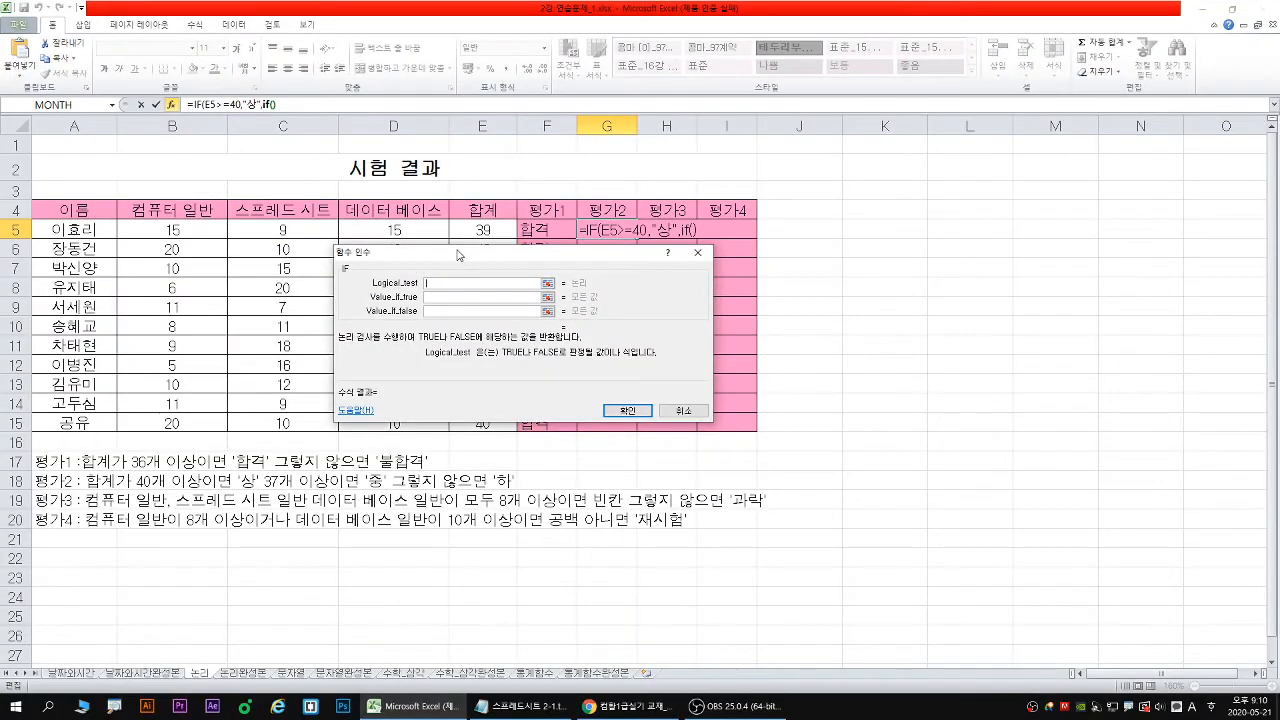
drag(457, 255, 635, 284)
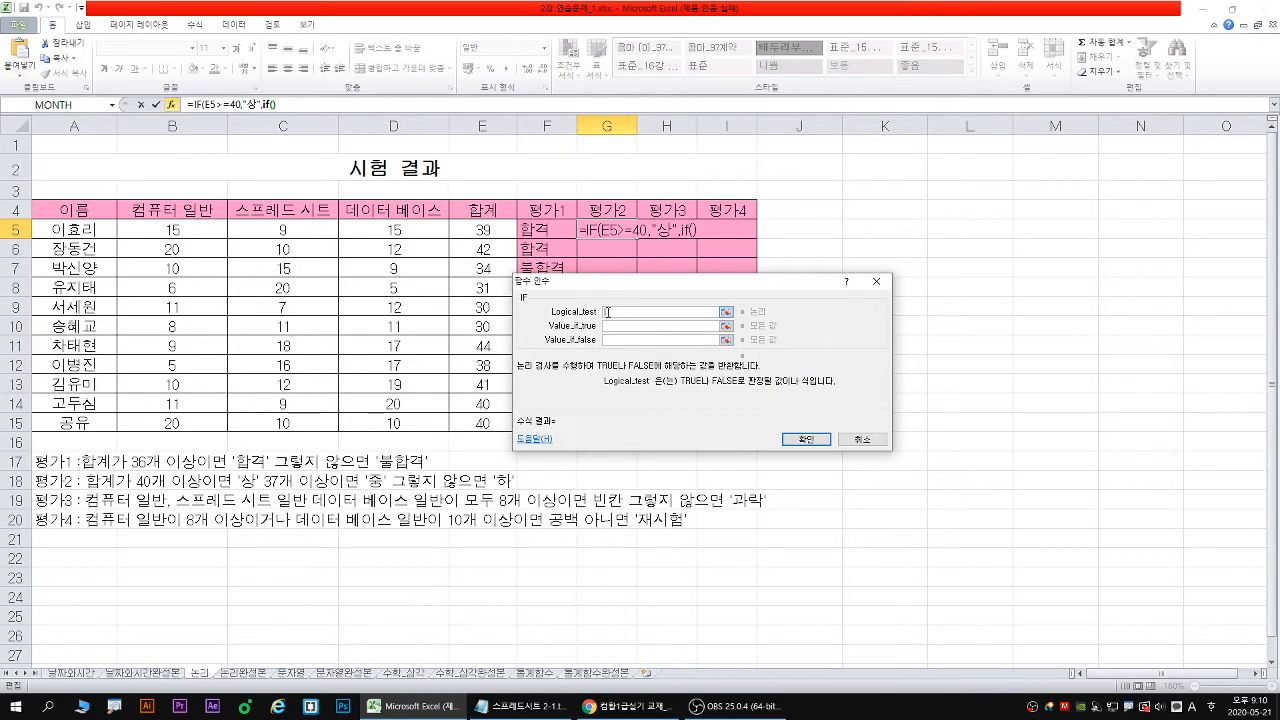
click(490, 233)
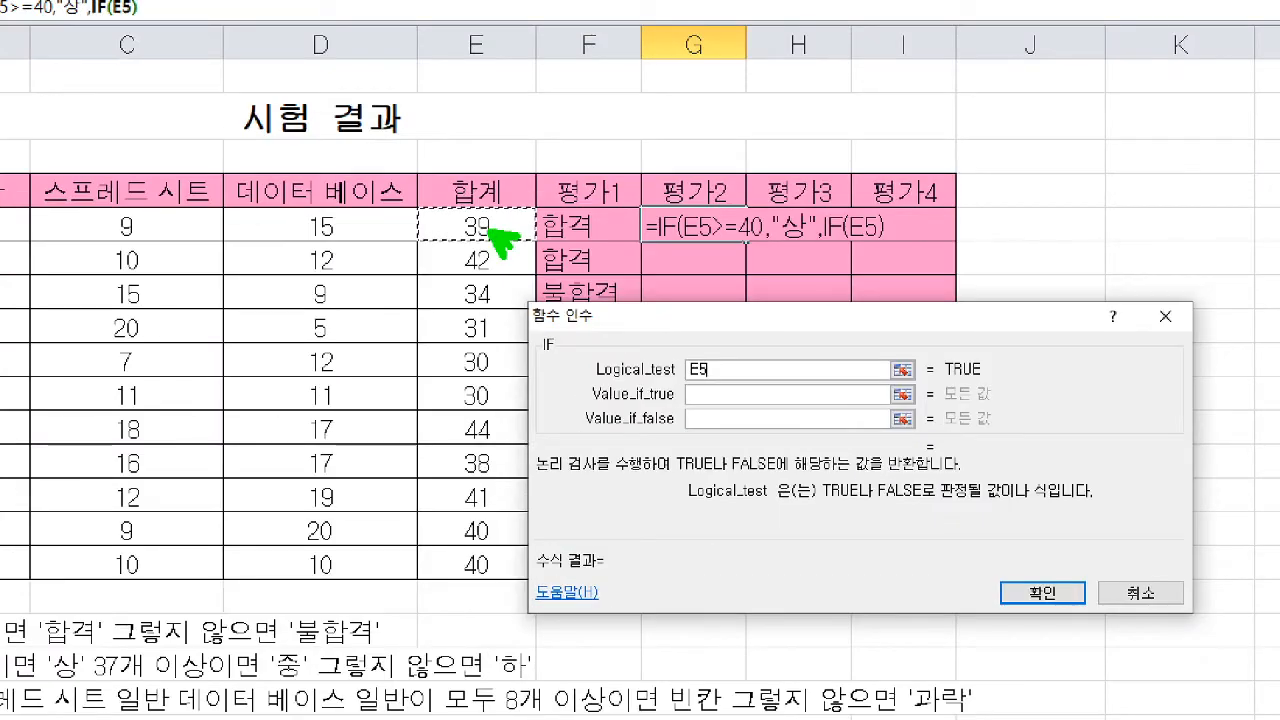
text(>=37)
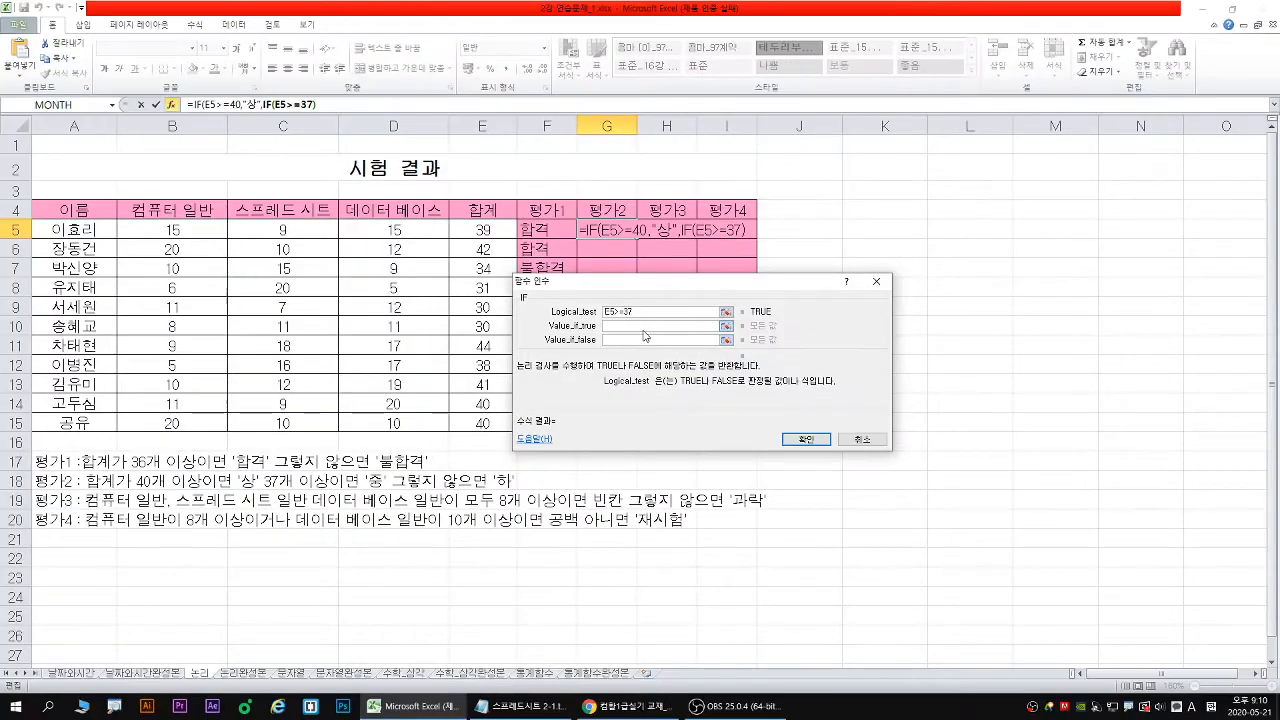
Set the inner IF's Value_if_true argument to "중" and its Value_if_false argument to 하
key(Tab)
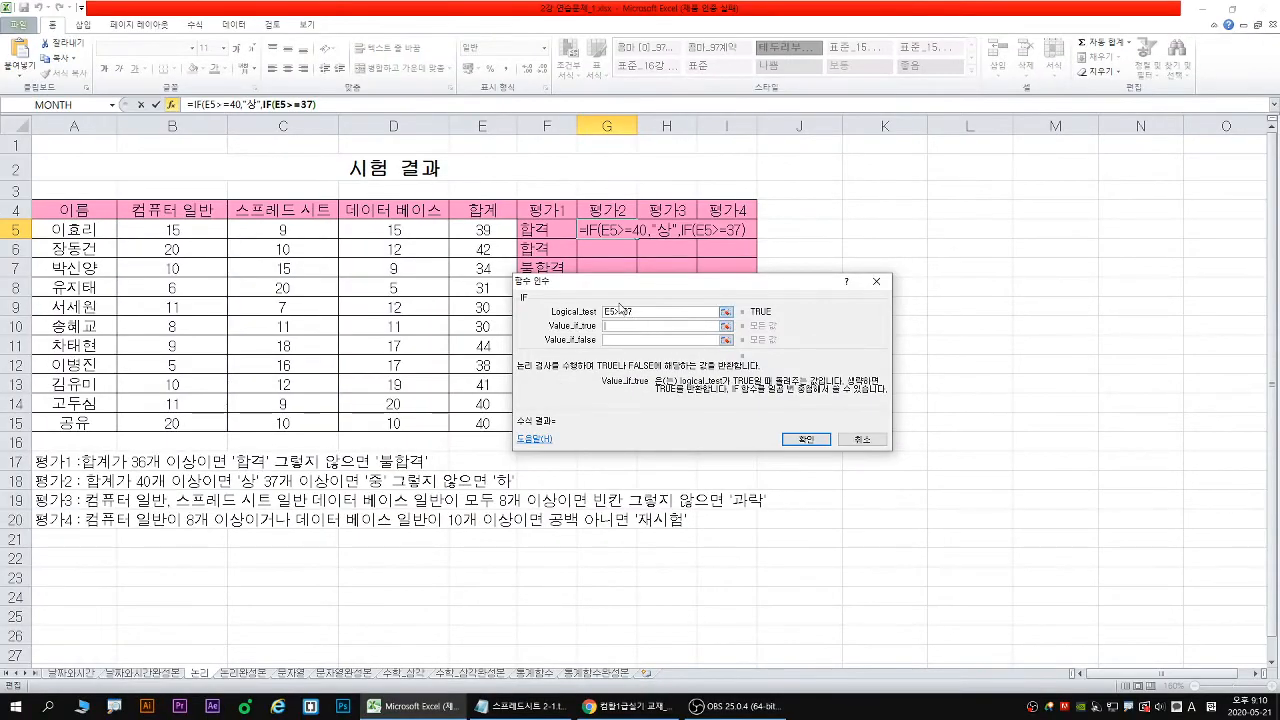
text("중")
key(Tab)
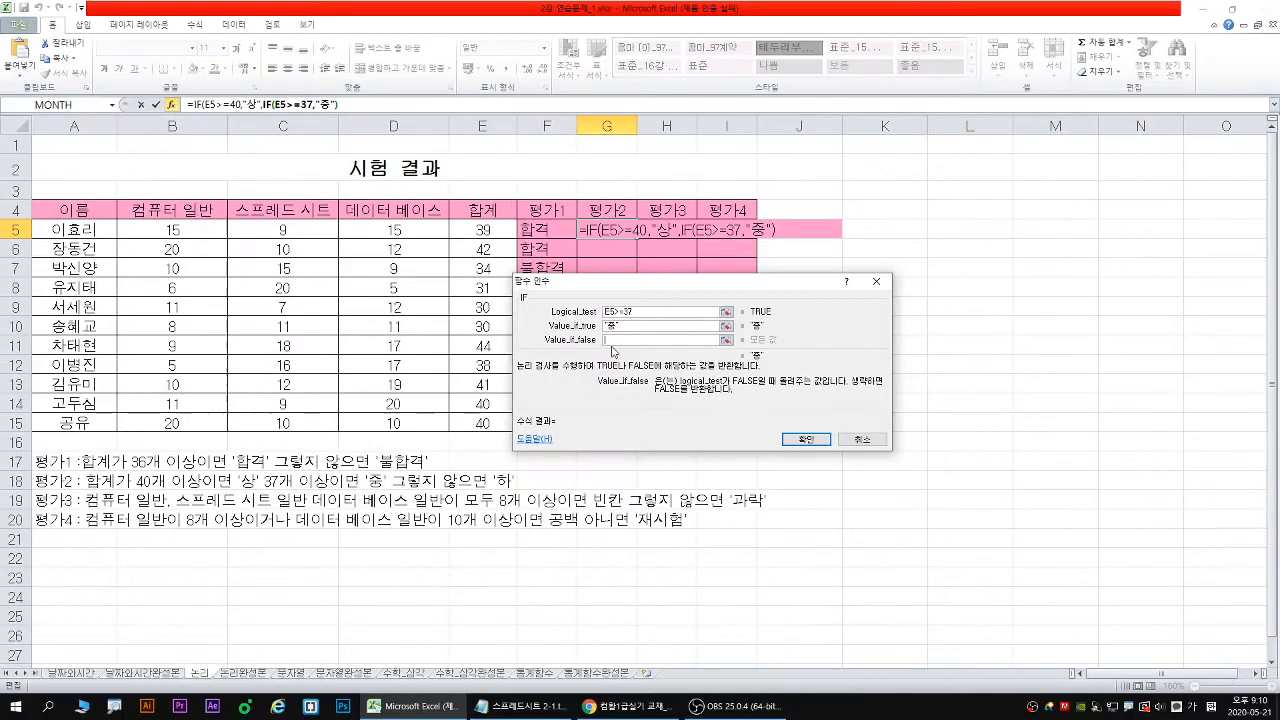
text(하)
Confirm G5's nested IF formula and accept the proposed correction =IF(E5>=40,"상",IF(E5>=37,"중","하"))
drag(602, 283, 247, 134)
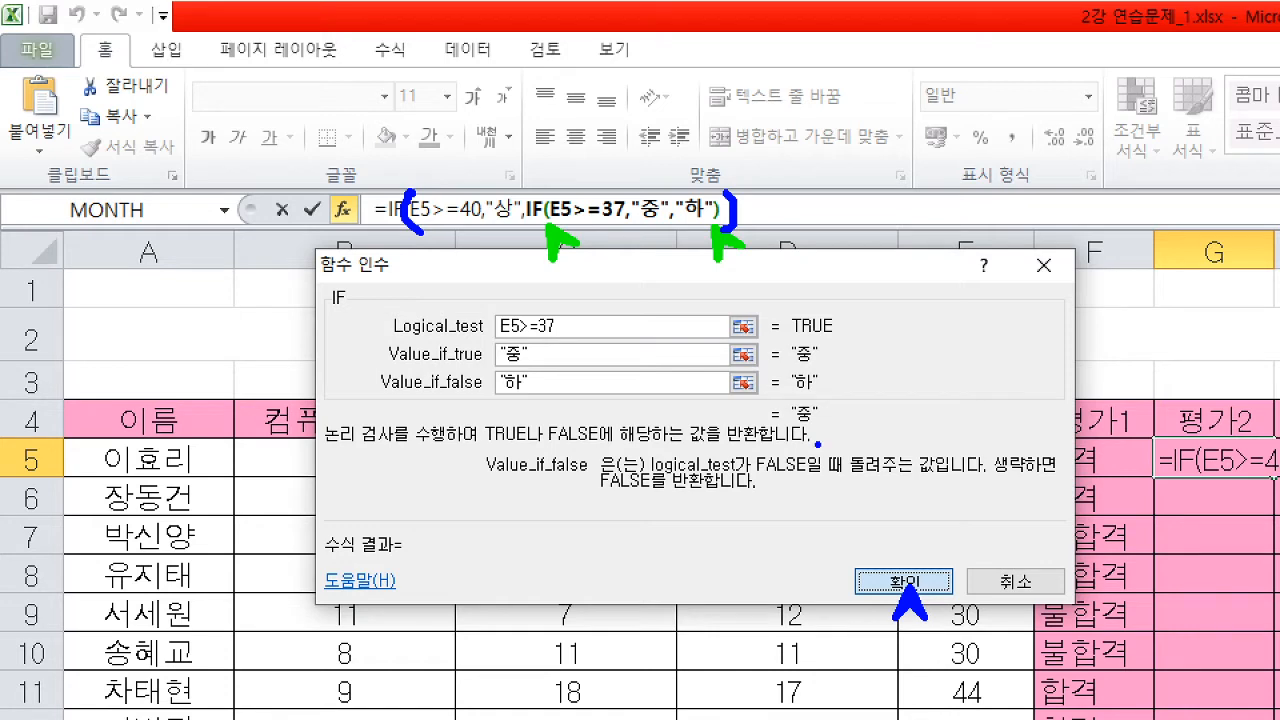
key(Escape)
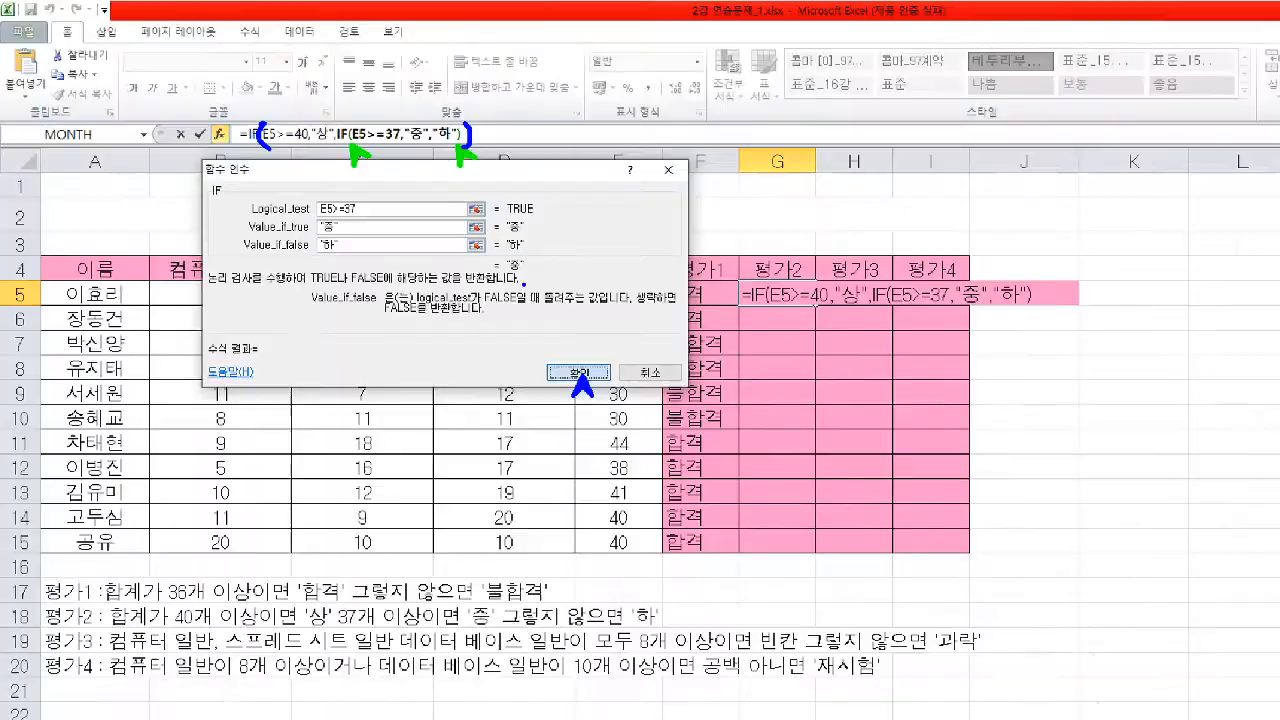
key(Return)
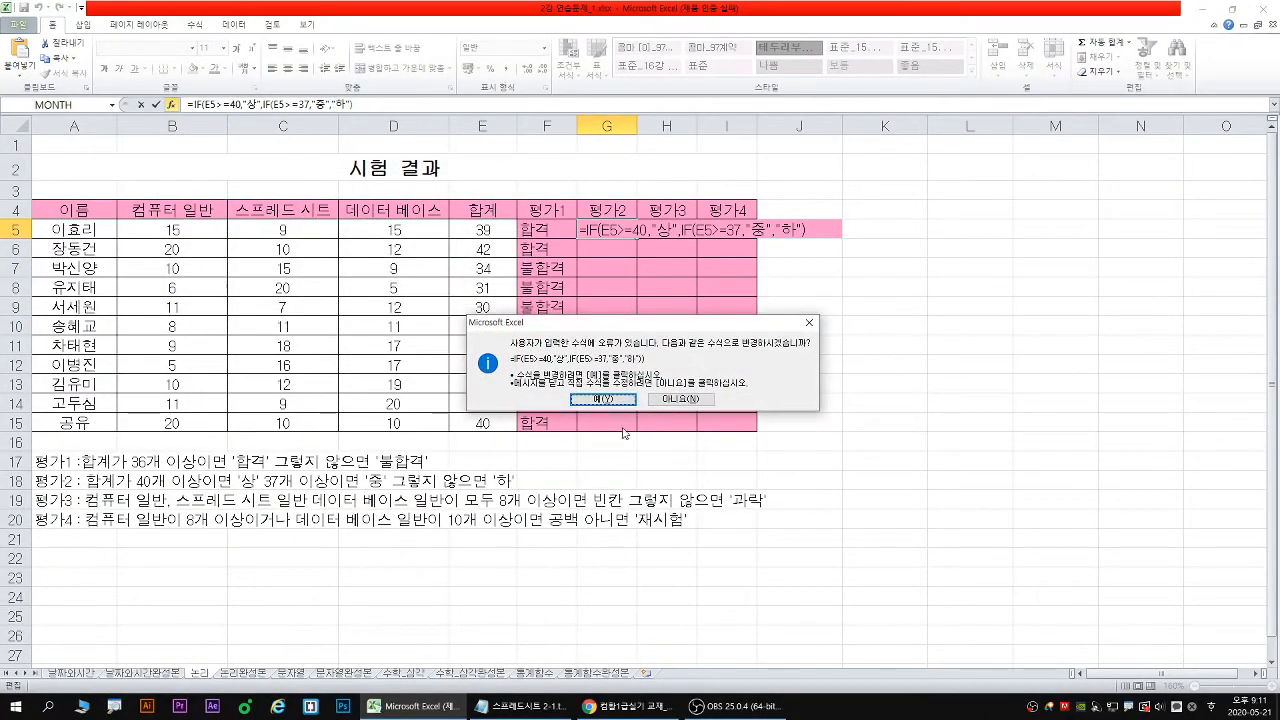
drag(586, 323, 281, 155)
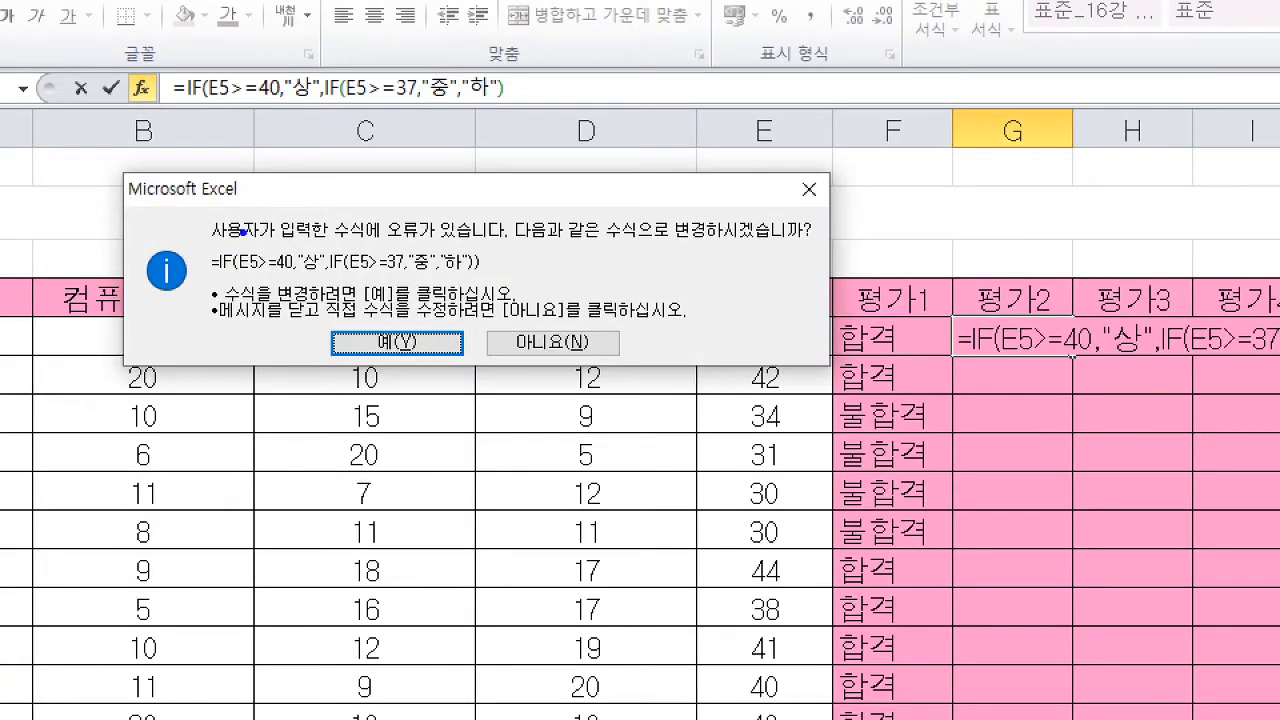
drag(242, 250, 238, 283)
drag(475, 252, 478, 278)
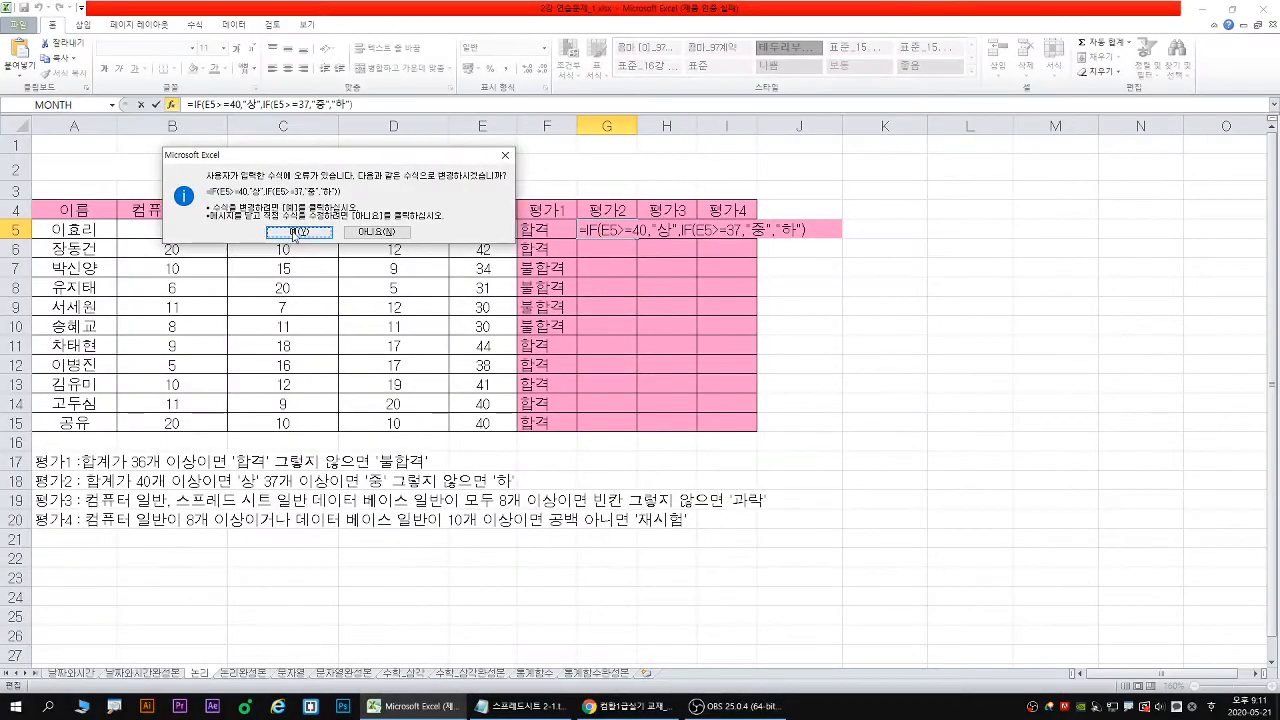
click(397, 342)
Fill the nested IF formula from G5 down to G15 in the 평가2 column
drag(637, 238, 640, 432)
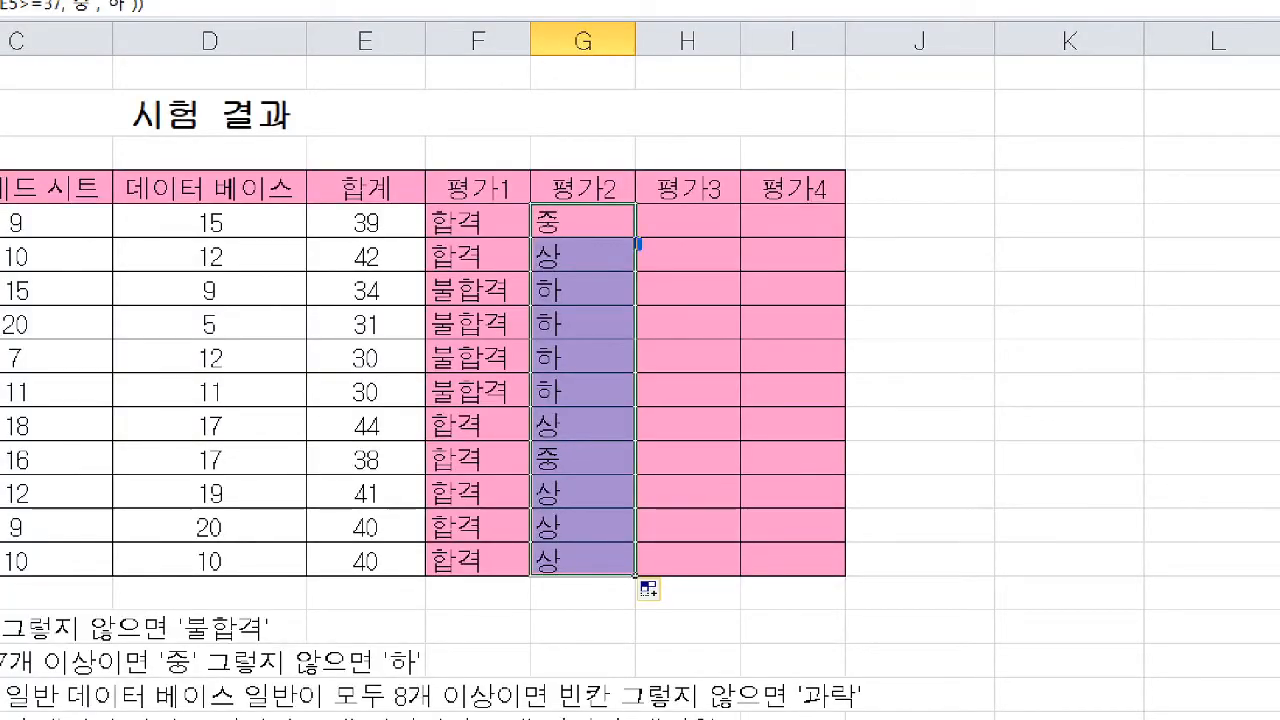
mouse_move(638, 243)
mouse_down()
mouse_move(639, 563)
mouse_move(663, 530)
mouse_up()
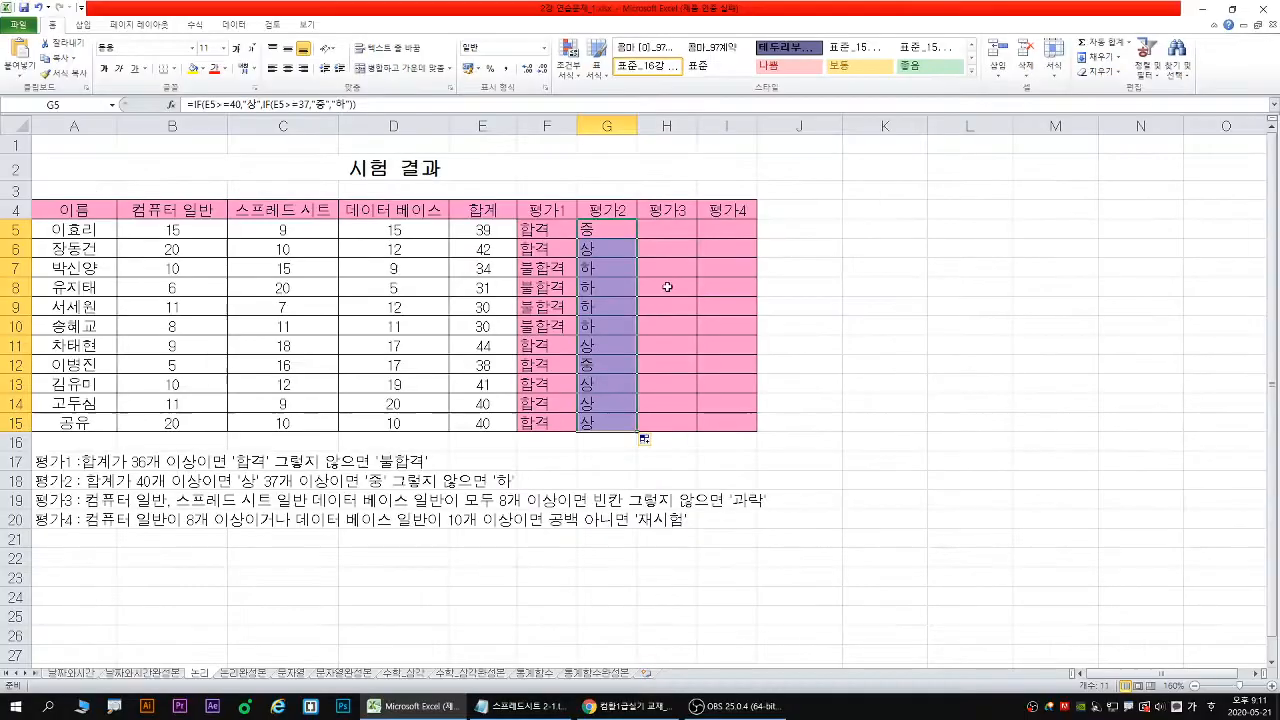
Reopen the function arguments of G5's formula, examine the nested IF in its Value_if_false argument, and close the dialog
click(595, 227)
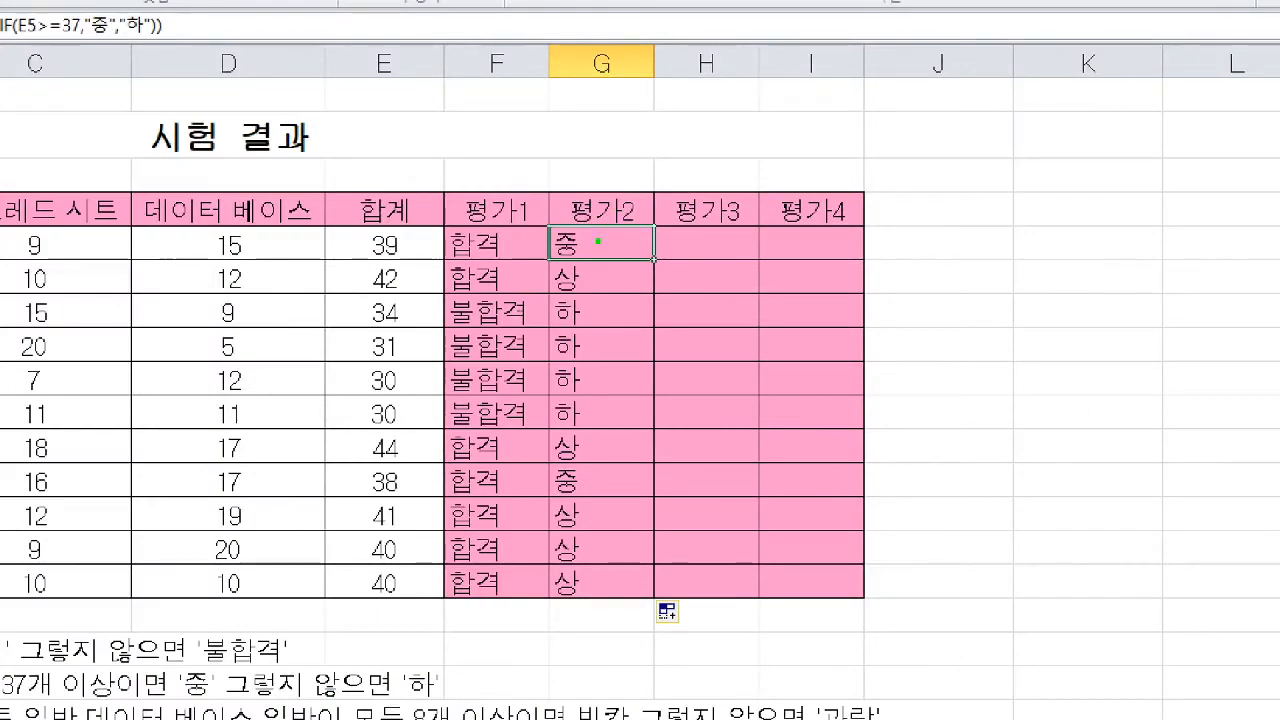
drag(635, 205, 605, 226)
text(bt)
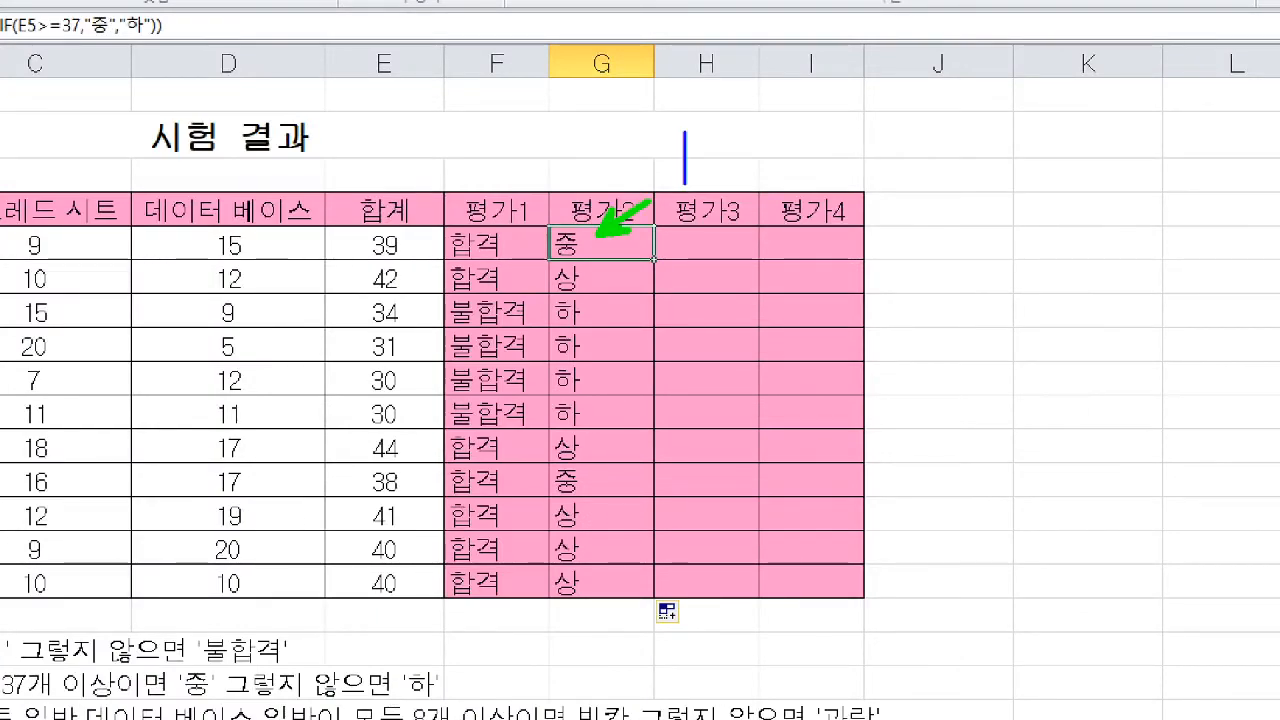
text(shift + F3)
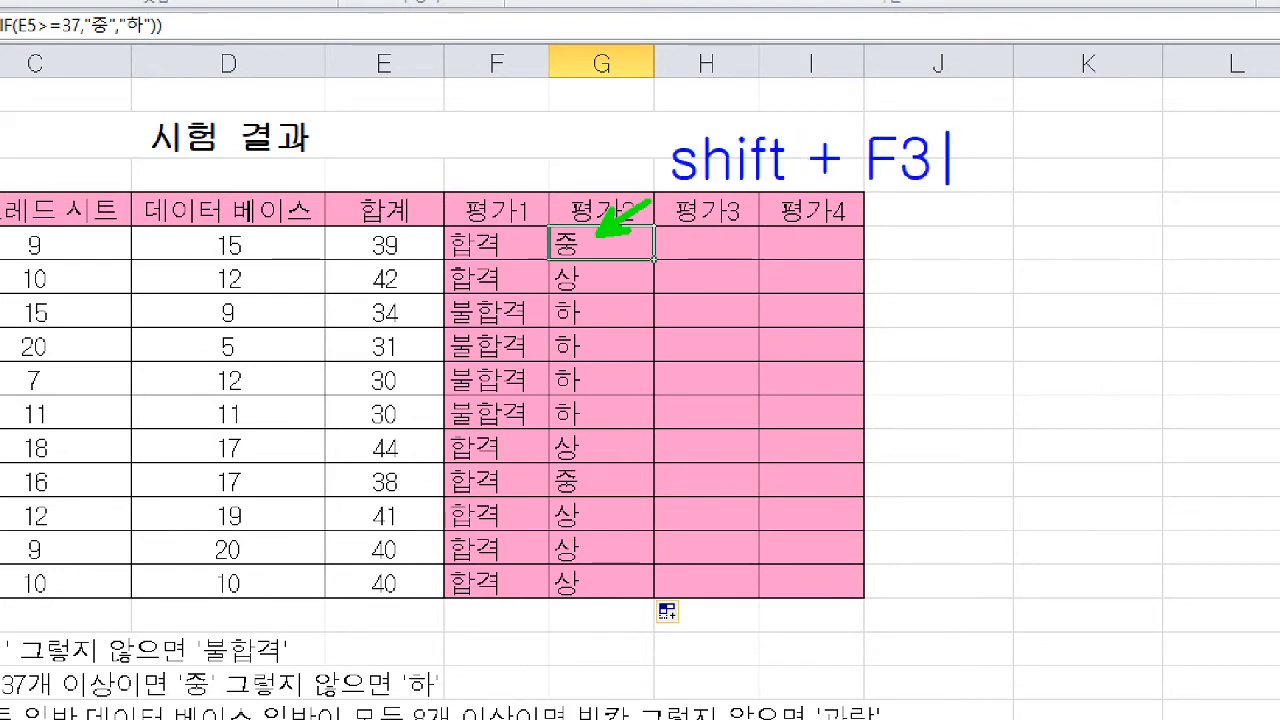
key(Escape)
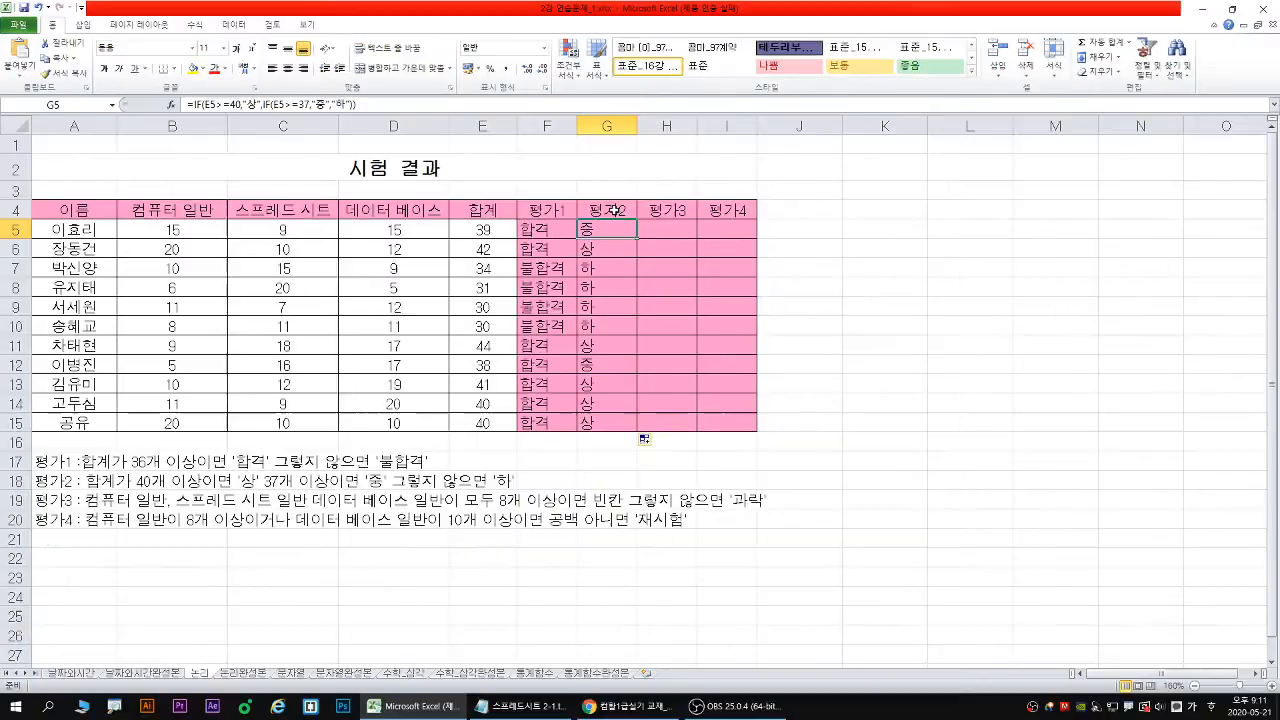
key(shift+F3)
drag(430, 132, 944, 244)
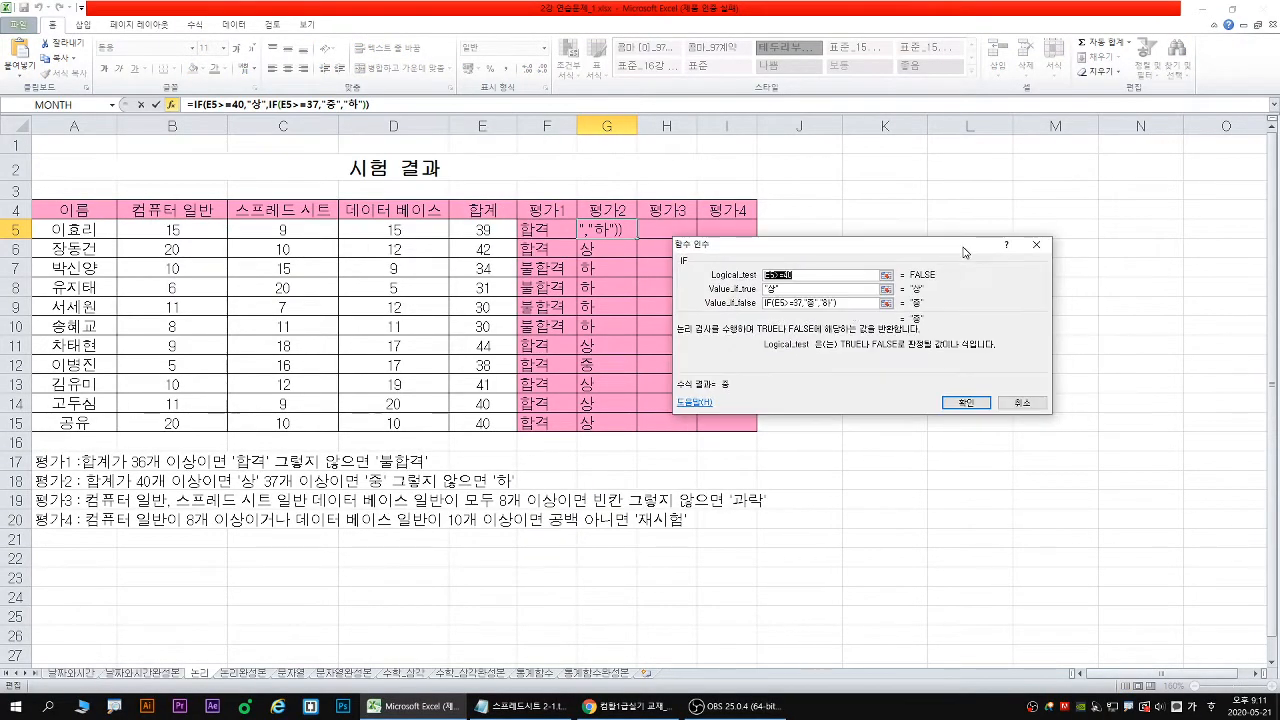
key(Tab)
click(846, 302)
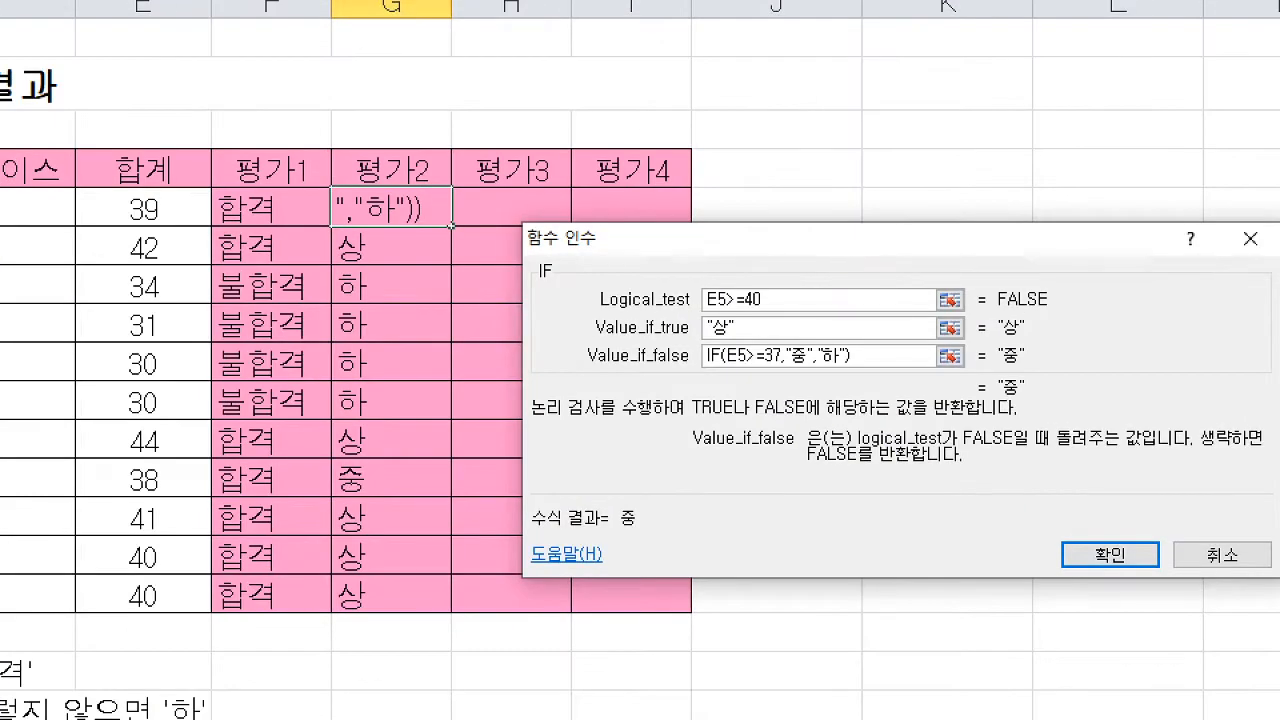
drag(694, 374, 862, 374)
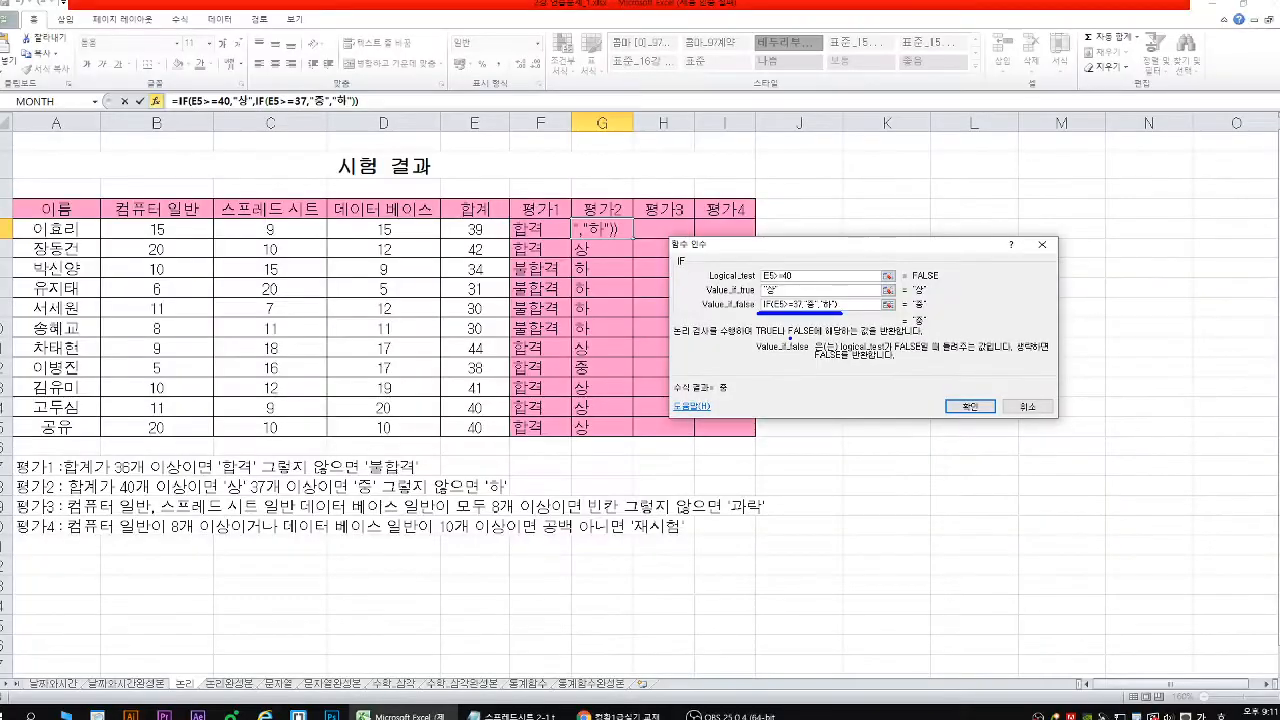
key(Return)
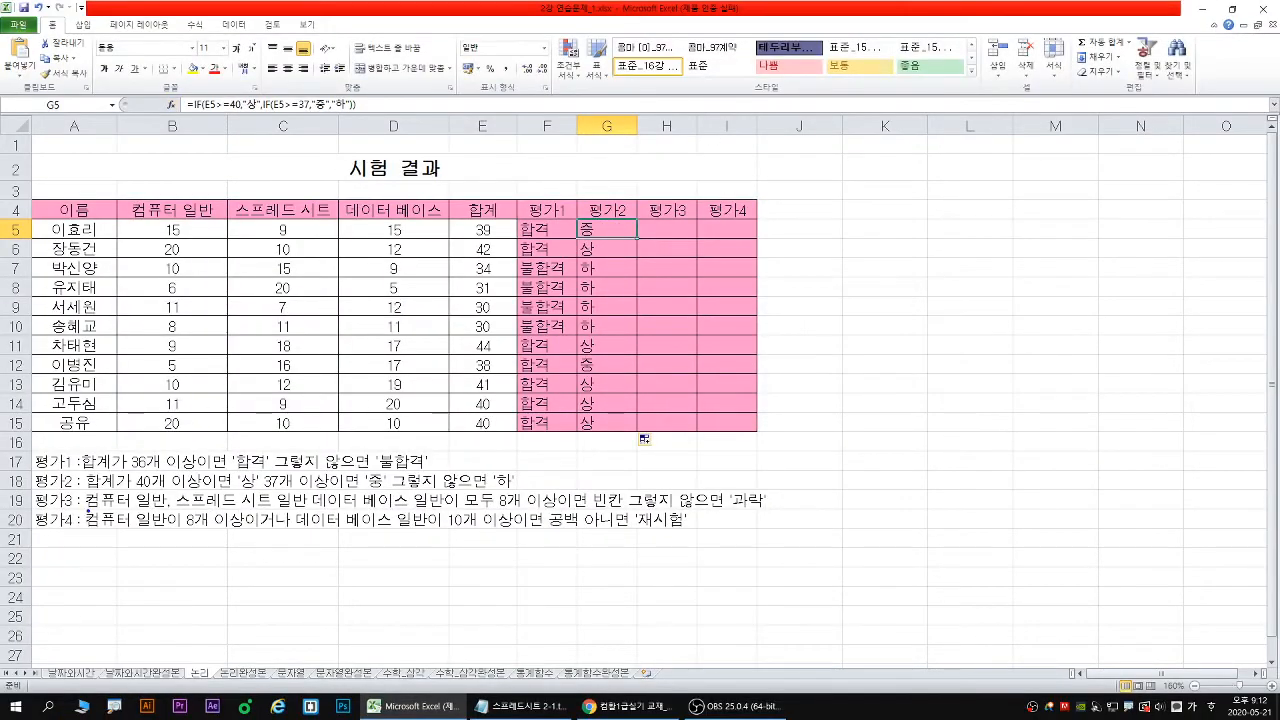
Examine the 평가3 rule in row 19 against the 컴퓨터 일반 scores in rows 8 and 12, and select H5
drag(86, 511, 766, 508)
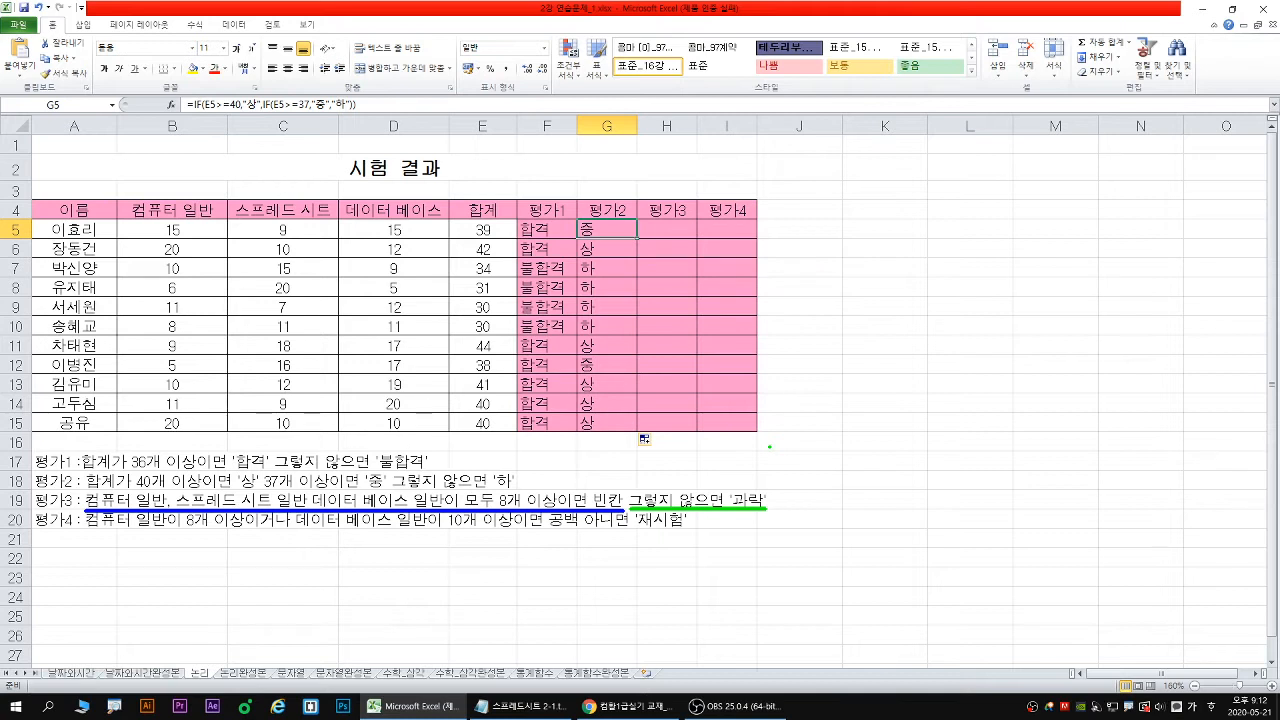
key(Escape)
click(172, 288)
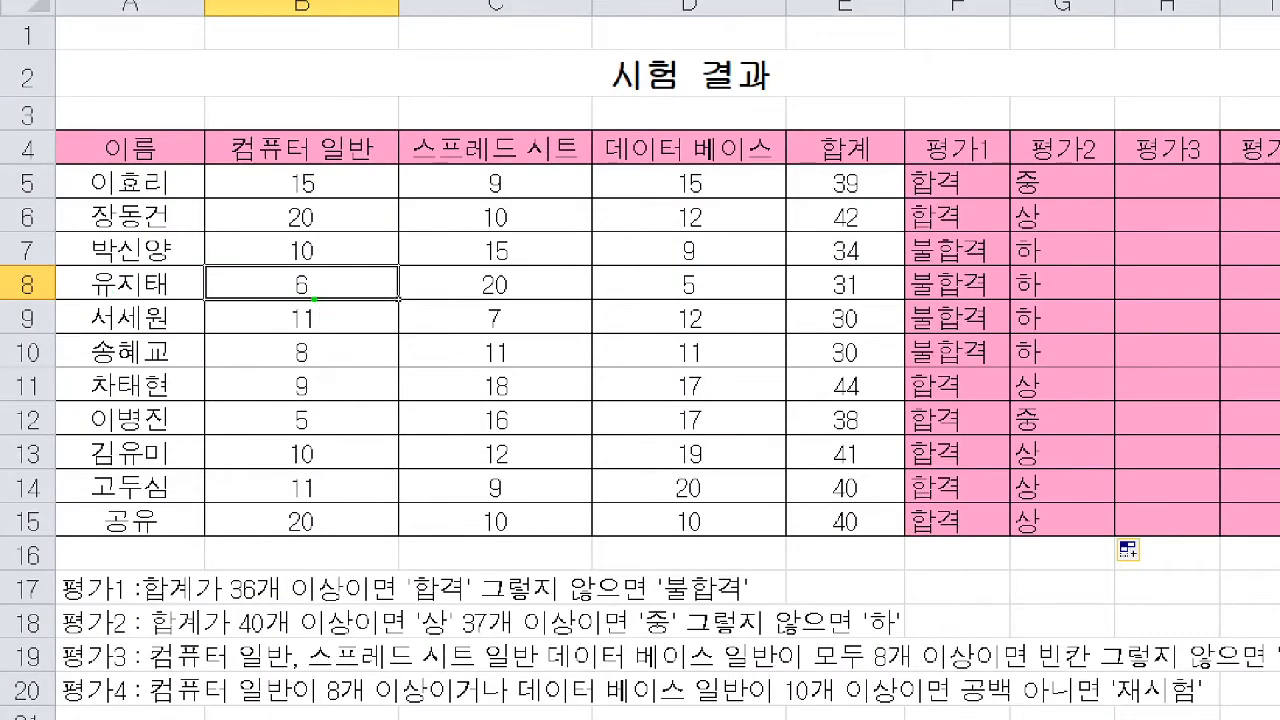
drag(315, 298, 288, 297)
drag(292, 436, 328, 436)
key(Escape)
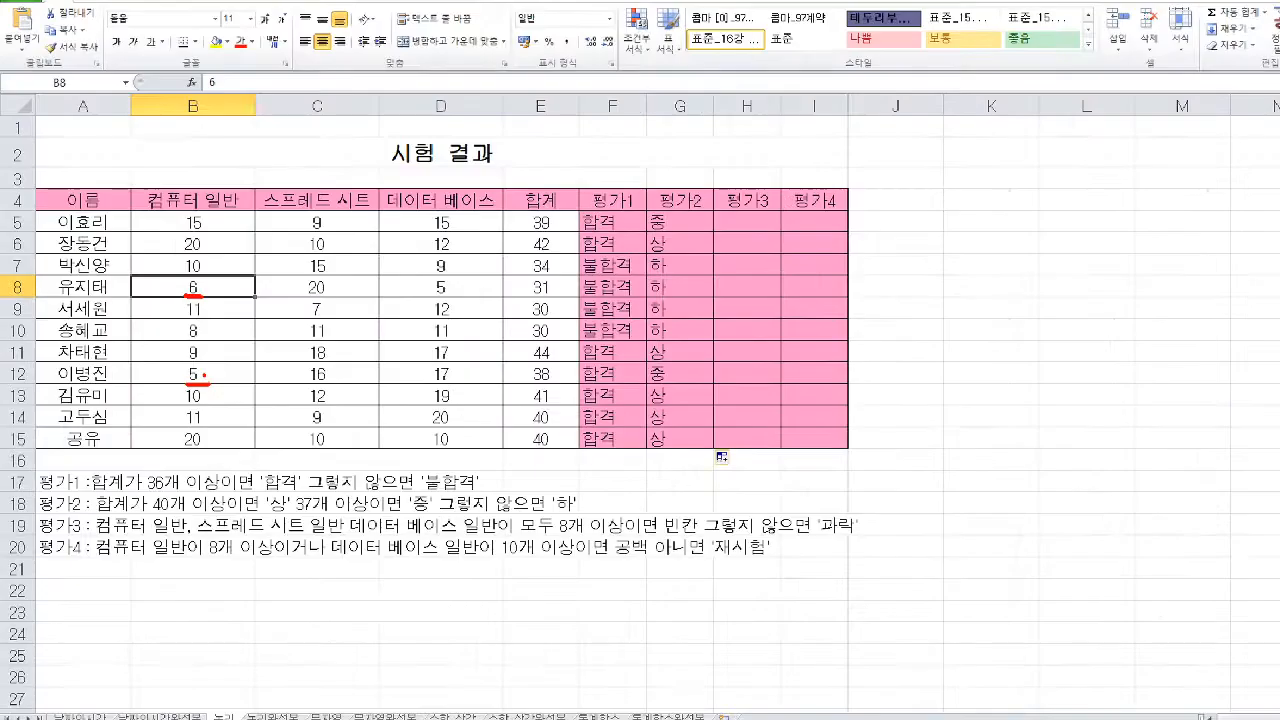
click(657, 229)
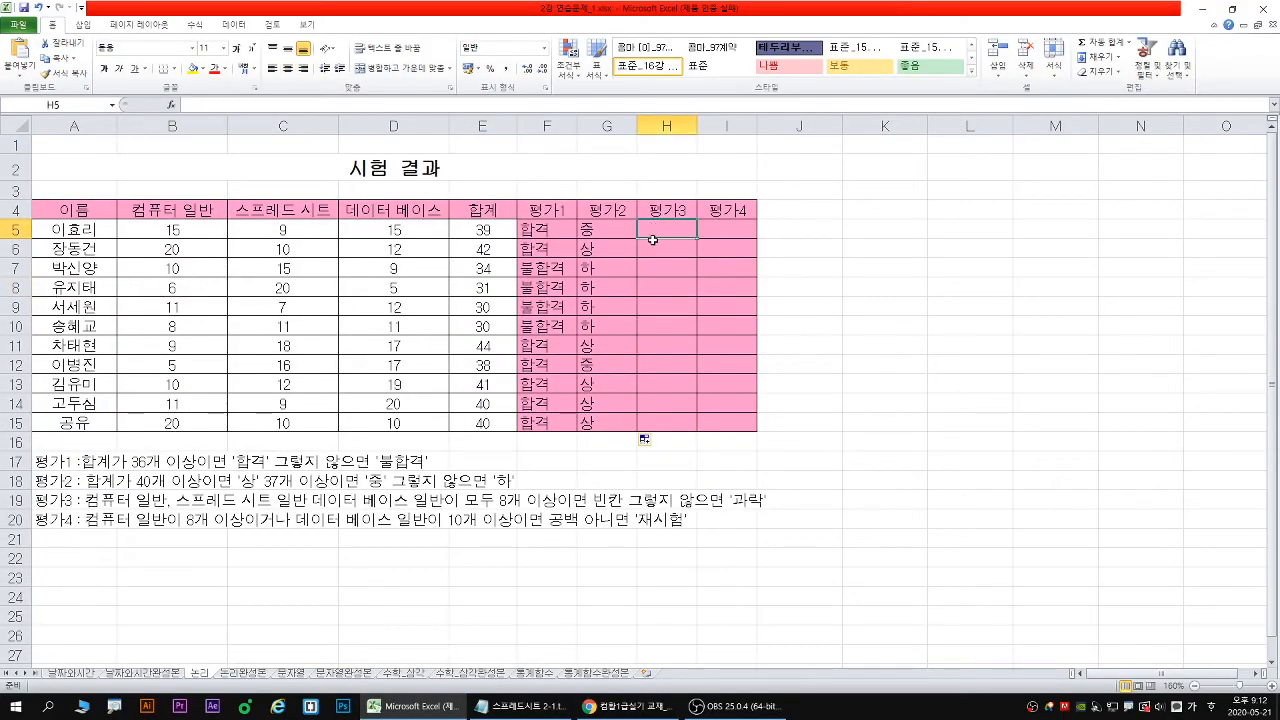
drag(90, 516, 768, 511)
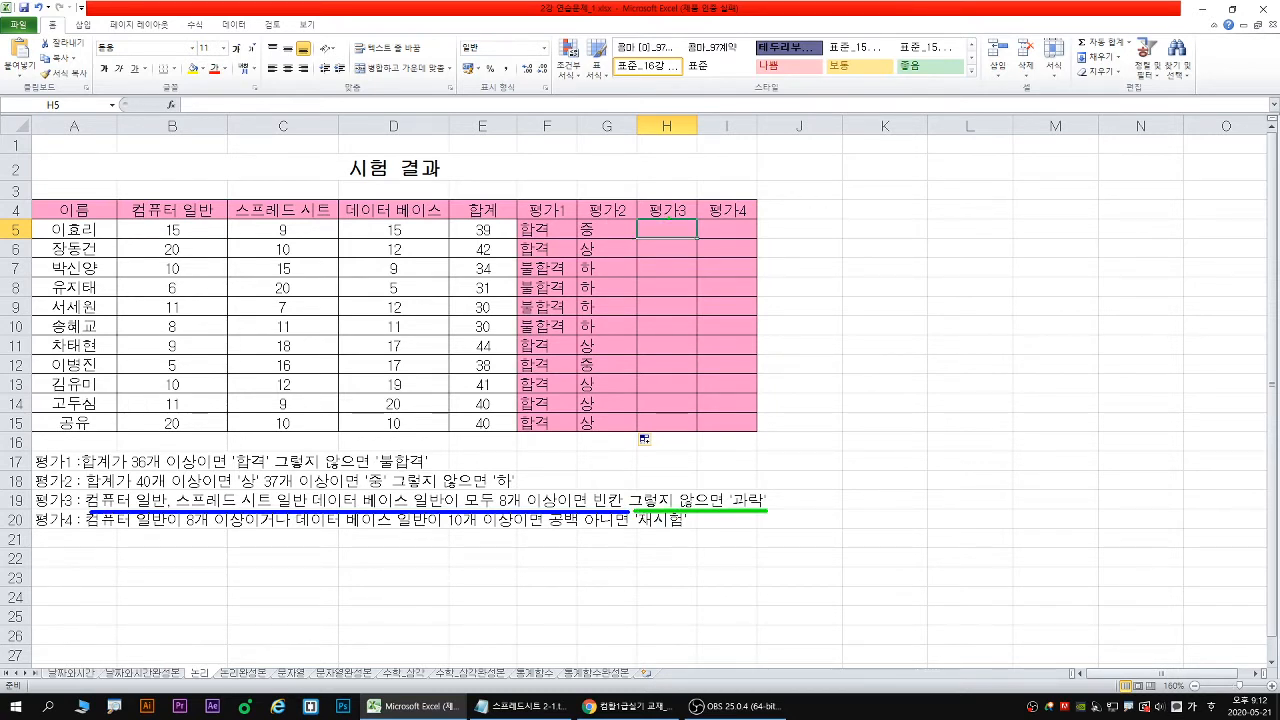
Start an IF formula in H5, open its function arguments and move the dialog clear of the 평가3 formula
drag(653, 239, 670, 219)
key(Escape)
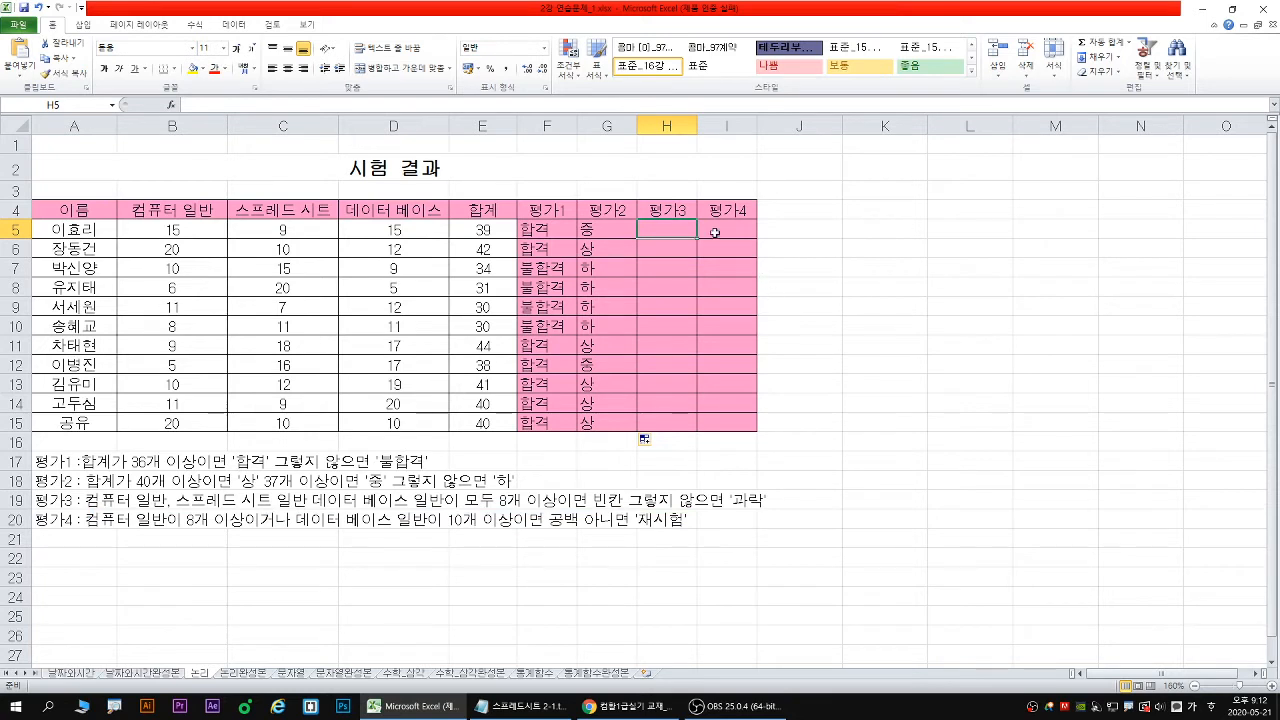
text(=)
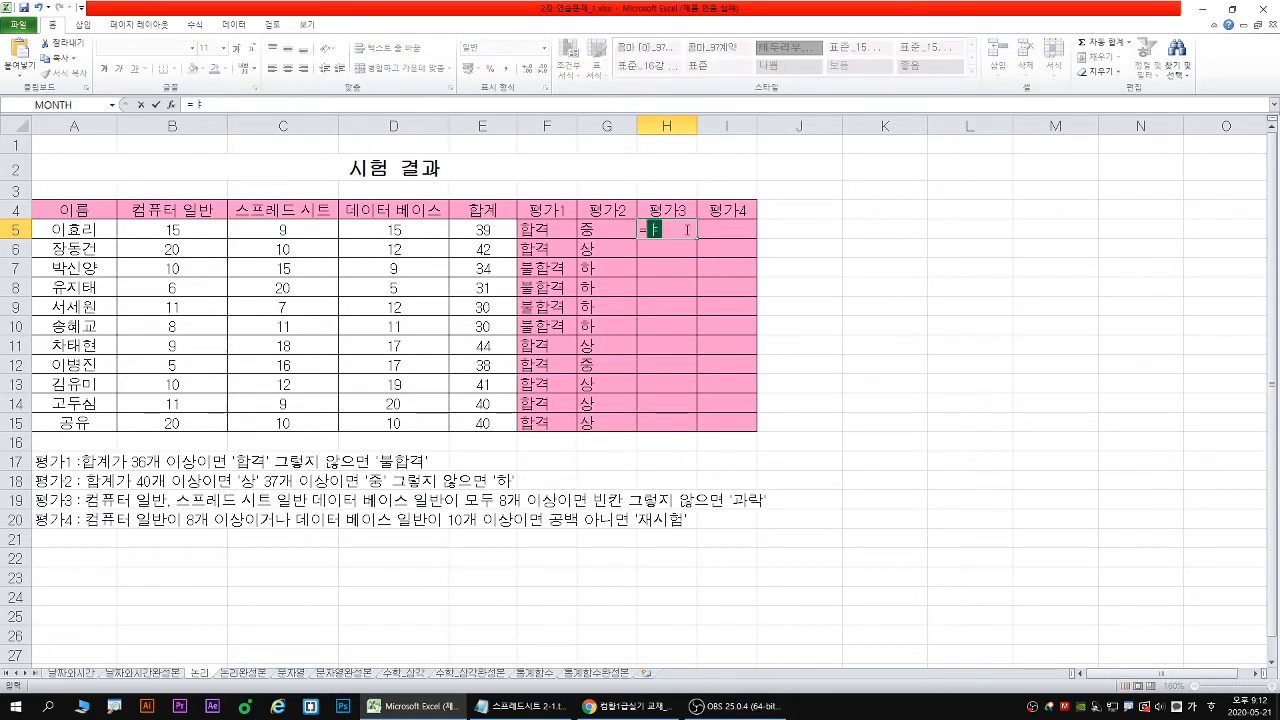
text(IF()
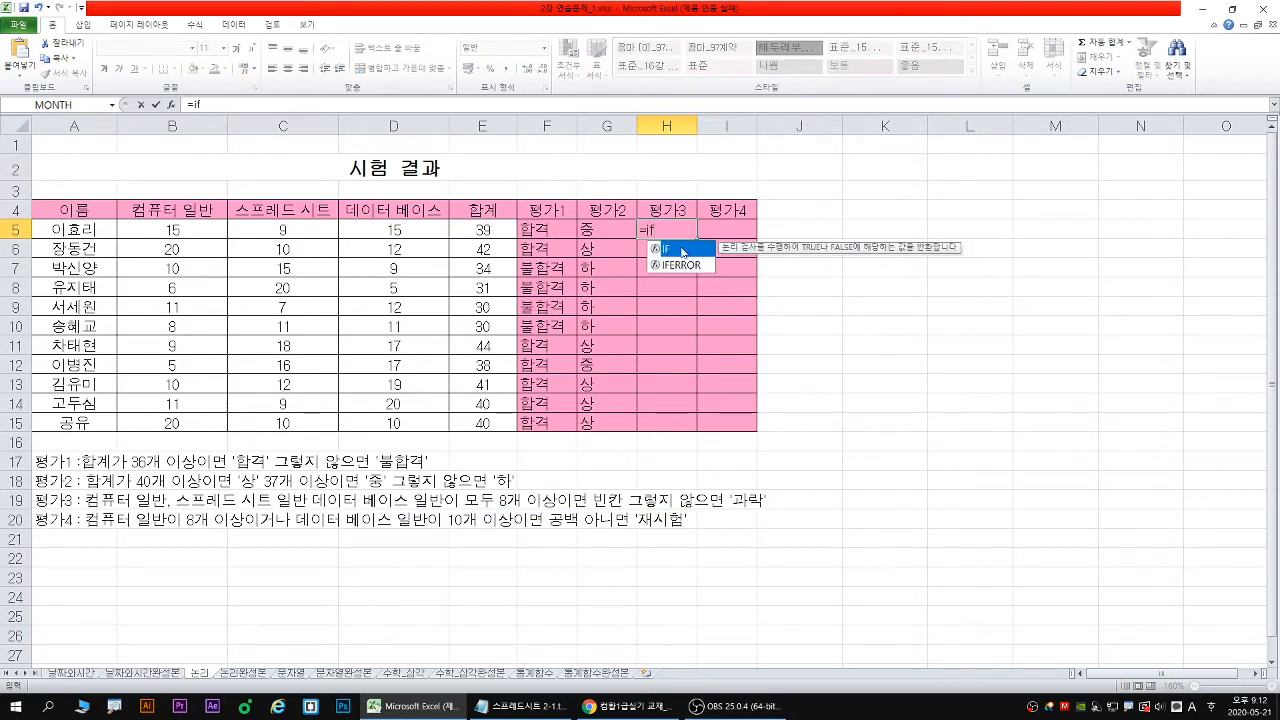
click(173, 104)
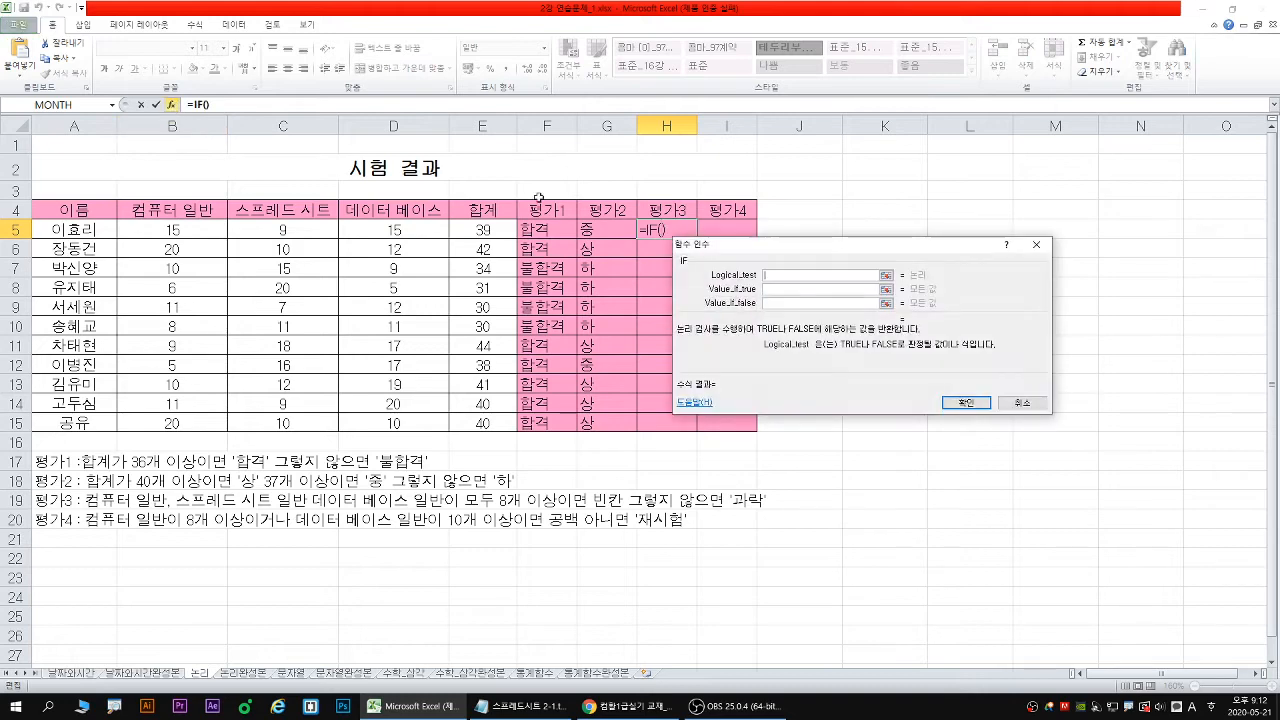
drag(758, 249, 695, 301)
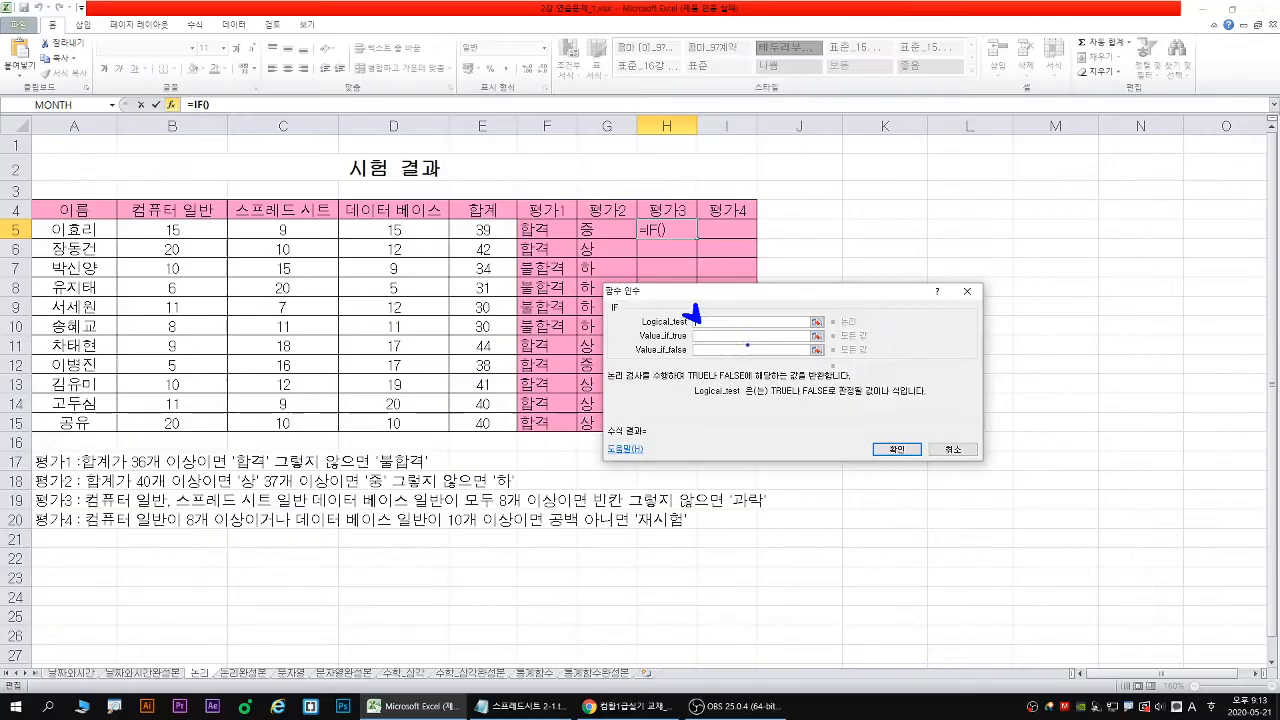
Examine the 평가3 condition in row 19 against the three subject scores in B5, C5 and D5
drag(90, 519, 582, 509)
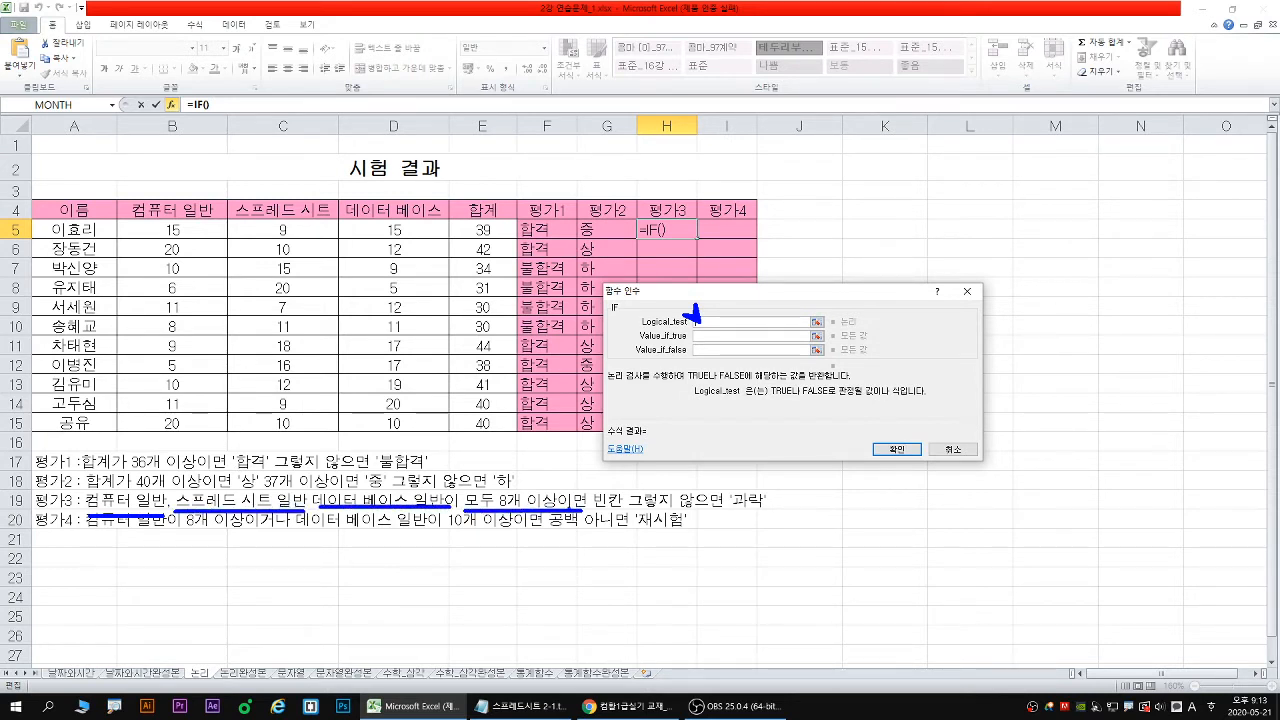
key(e)
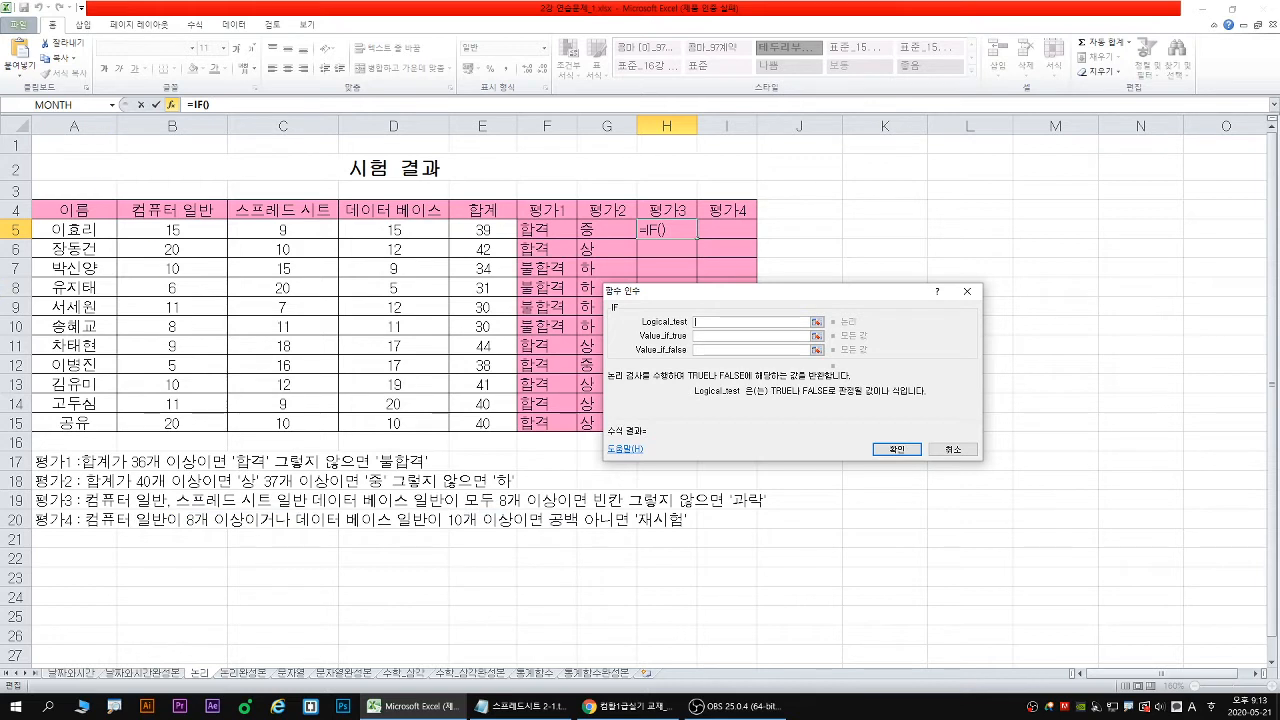
click(172, 230)
click(284, 232)
click(399, 237)
drag(84, 511, 592, 511)
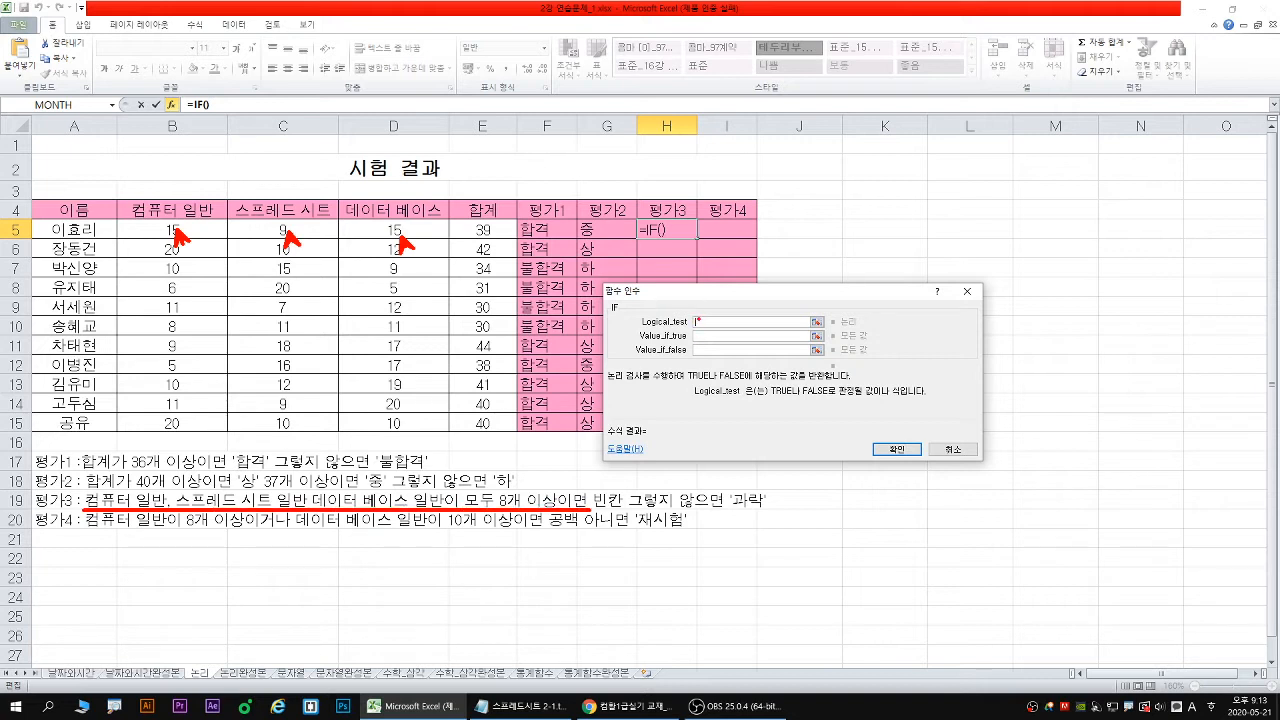
drag(699, 320, 700, 295)
key(Escape)
Shrink the workbook window to reveal the function notes and read the syntax of AND against IF's condition argument
double_click(918, 12)
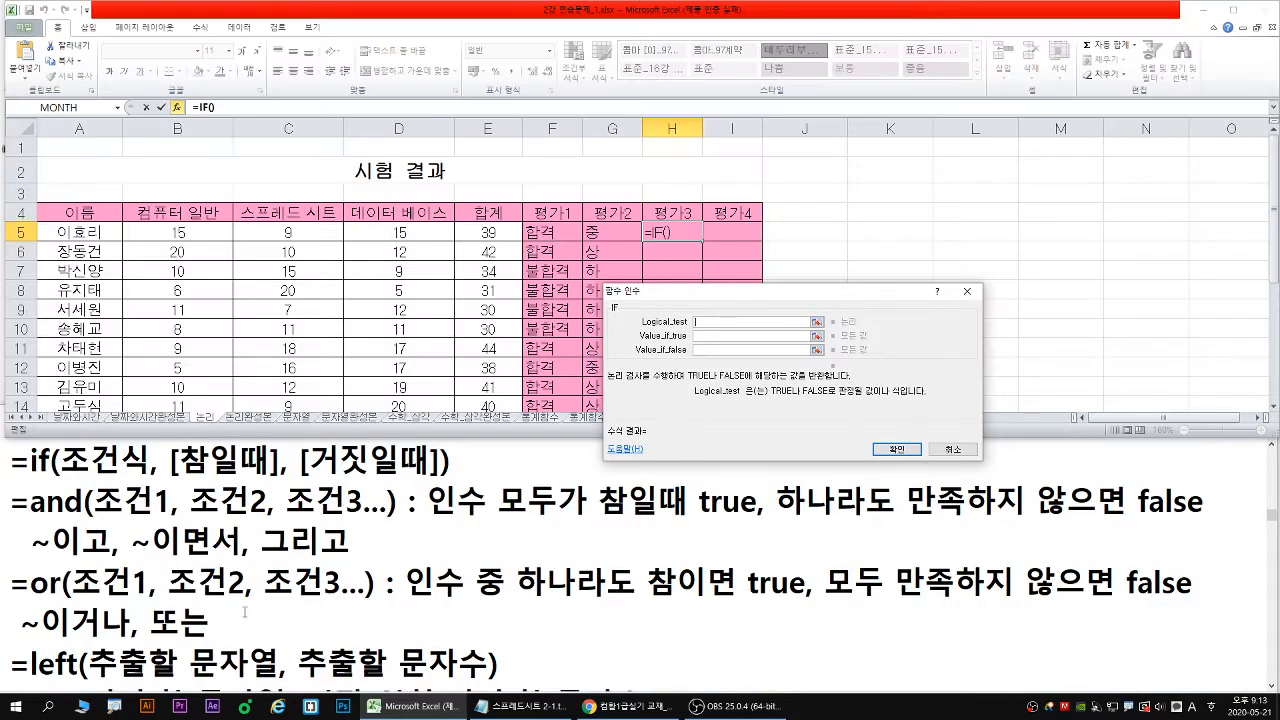
drag(20, 521, 396, 521)
drag(103, 471, 113, 482)
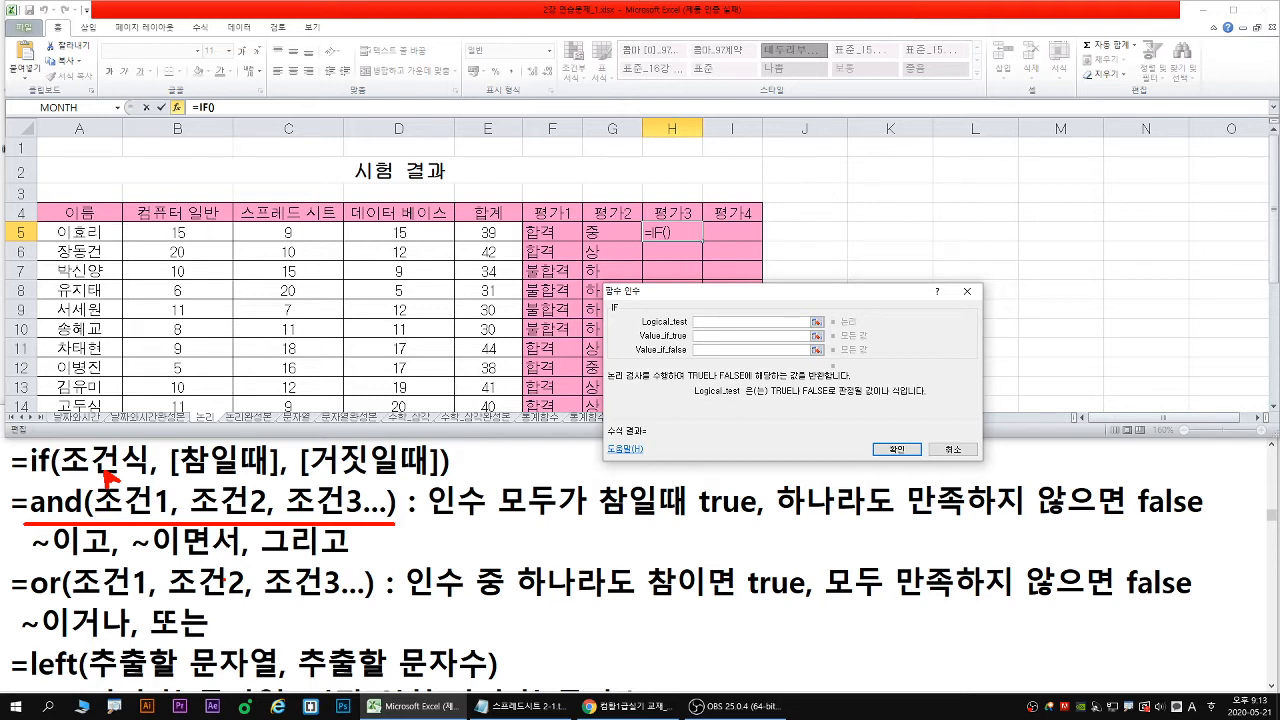
key(Escape)
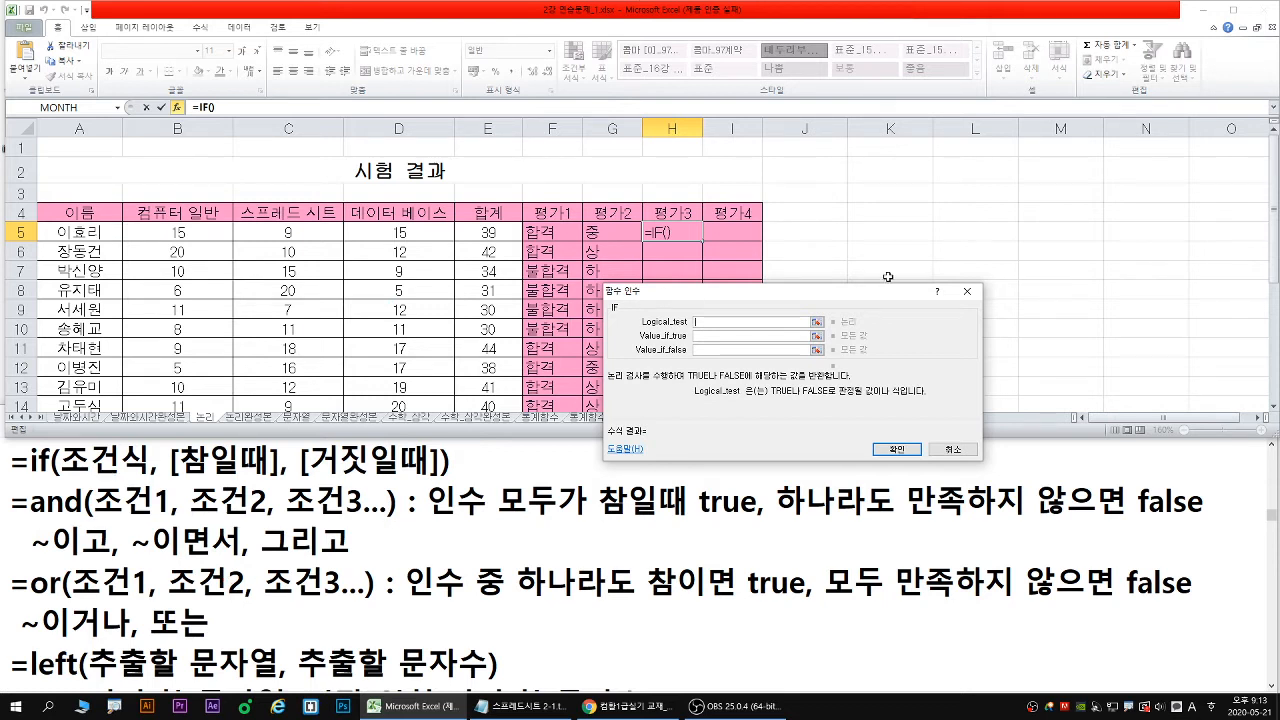
Enter and() as the IF's Logical_test and switch the function arguments dialog to the nested AND
key(ctrl+1)
click(697, 322)
key(b)
key(Escape)
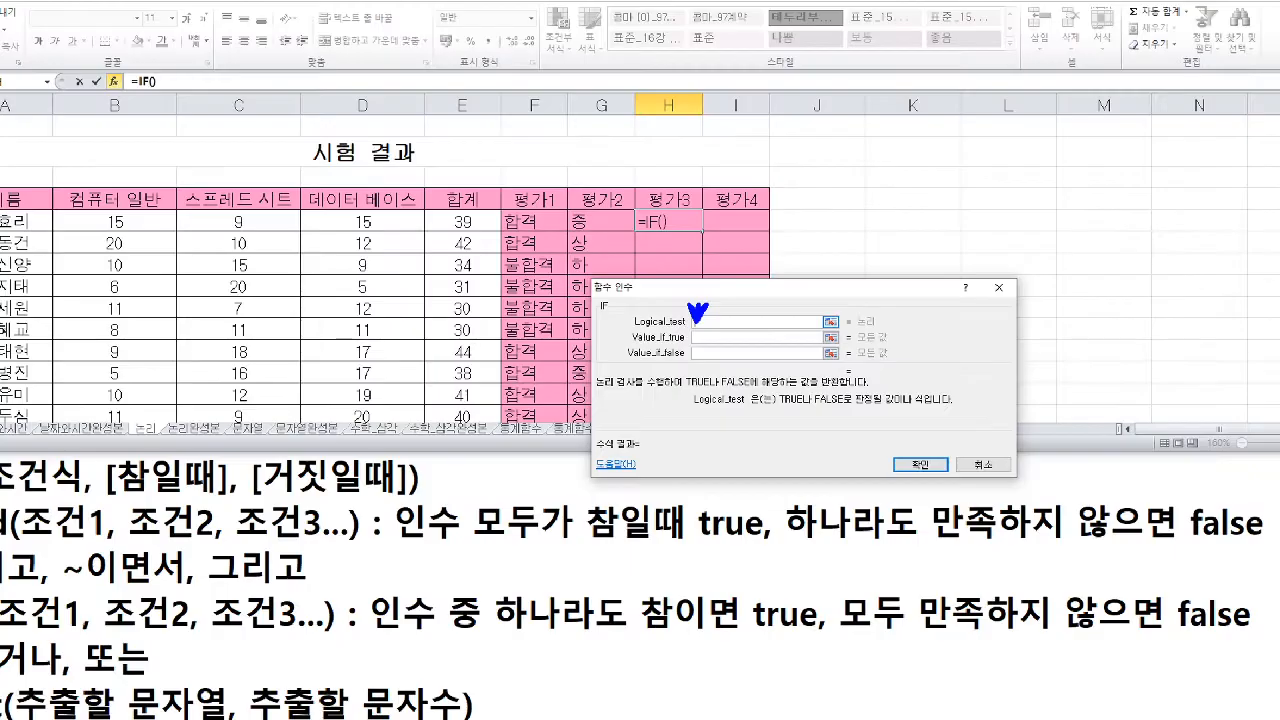
text(and)
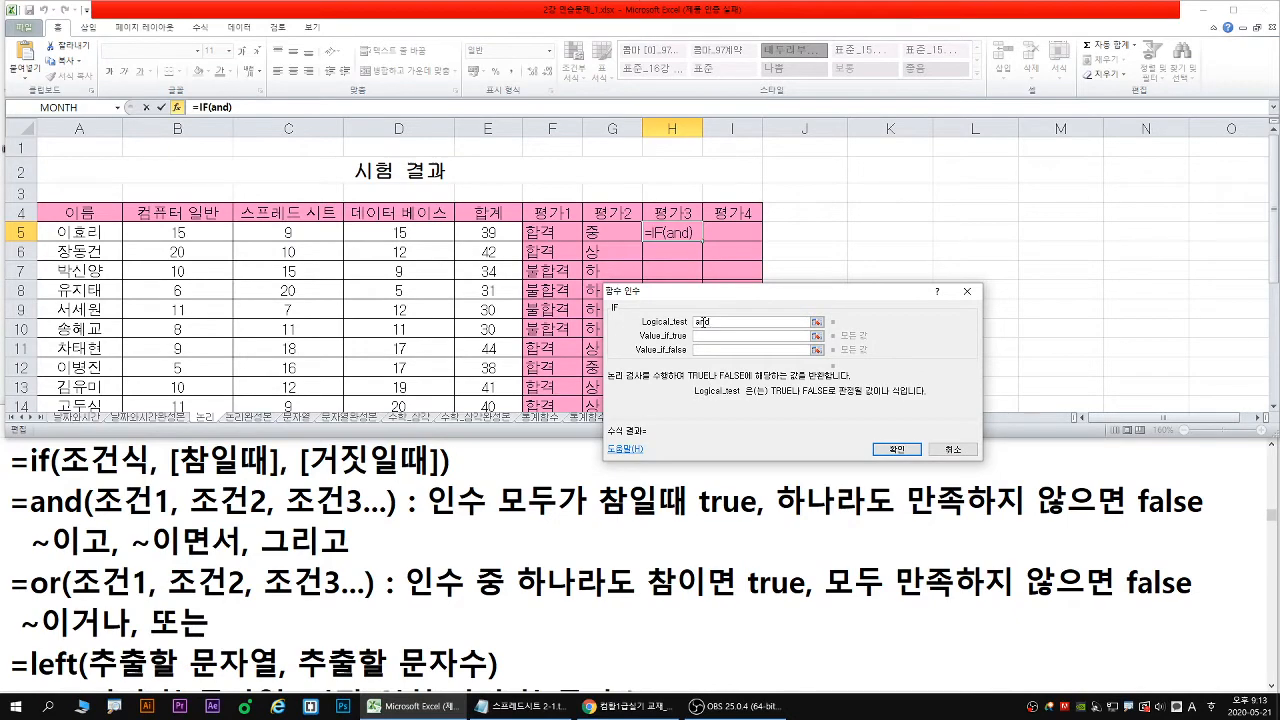
text(()
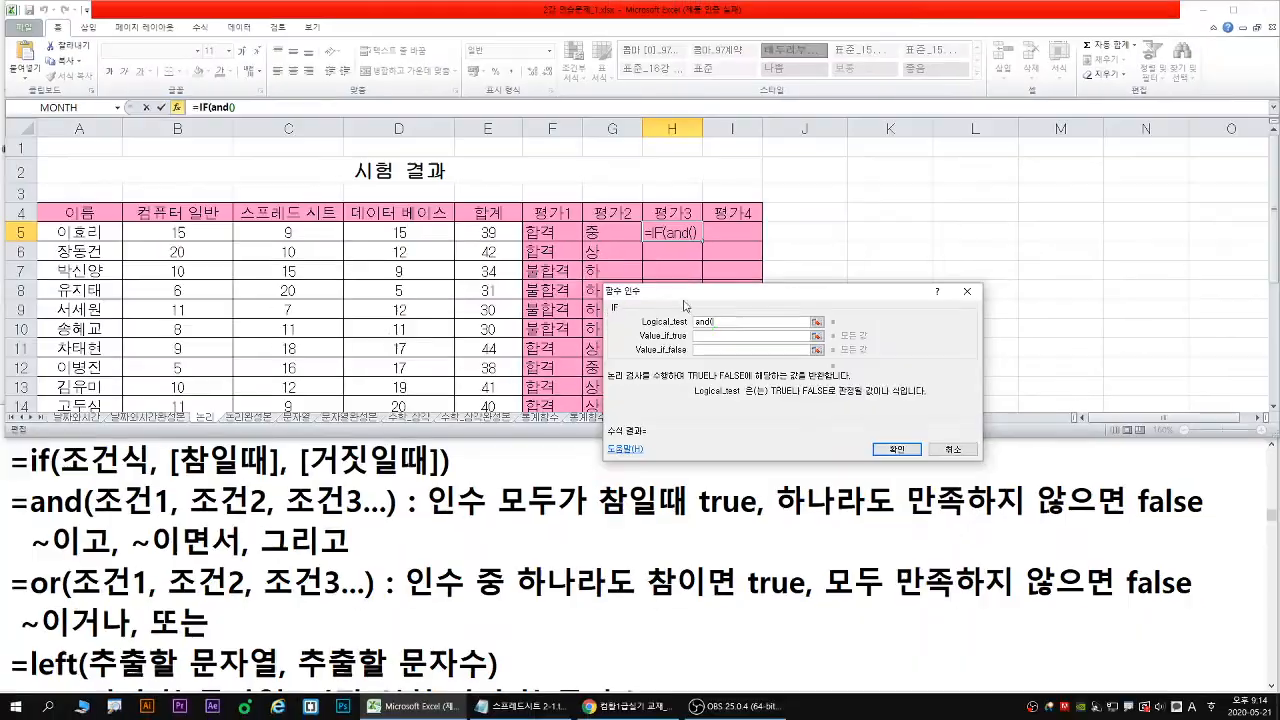
drag(681, 297, 279, 266)
click(233, 108)
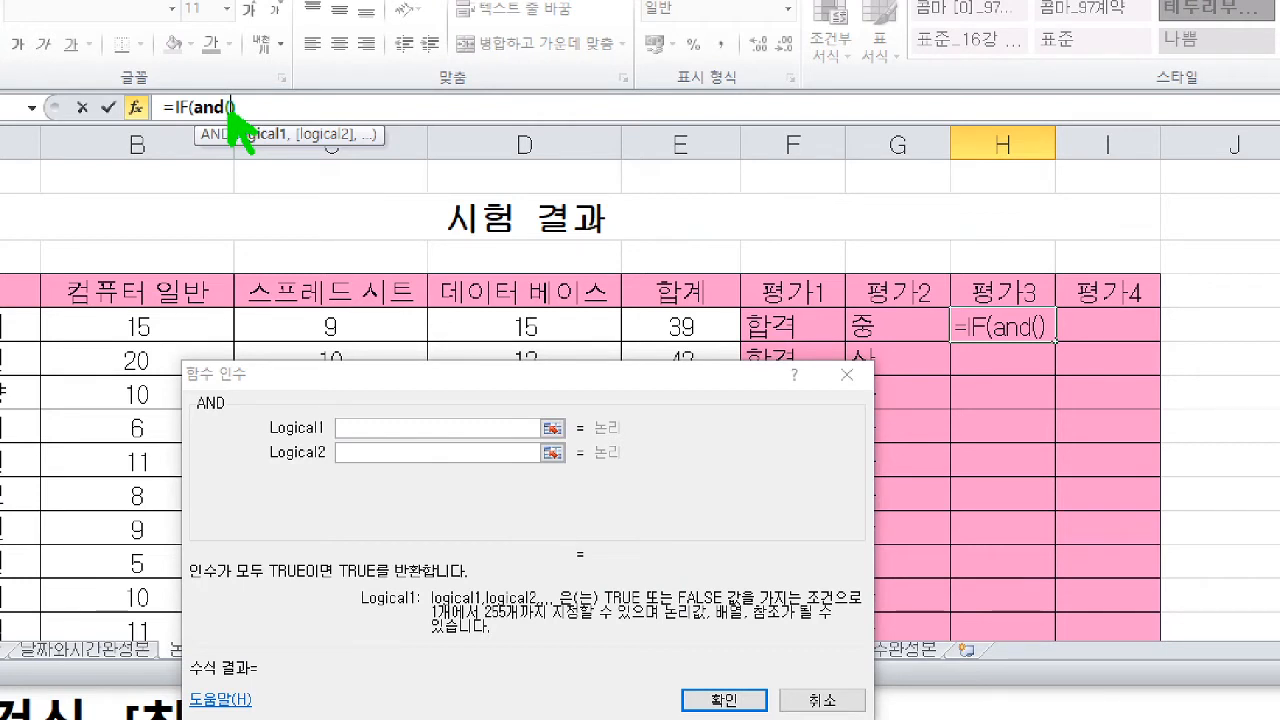
Examine the AND arguments, switch the dialog to the outer IF's arguments, and return to those of AND
drag(191, 417, 229, 418)
mouse_move(340, 423)
mouse_down()
mouse_move(368, 421)
mouse_move(378, 449)
mouse_up()
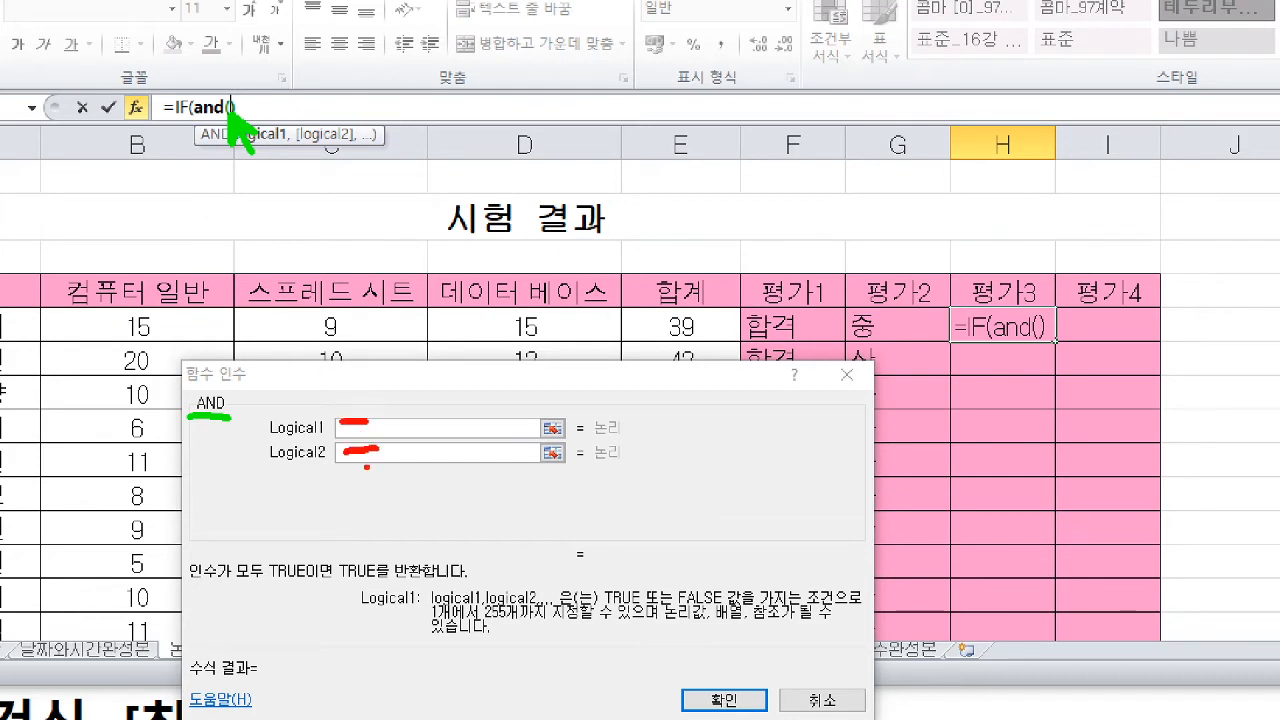
drag(177, 109, 203, 165)
key(Escape)
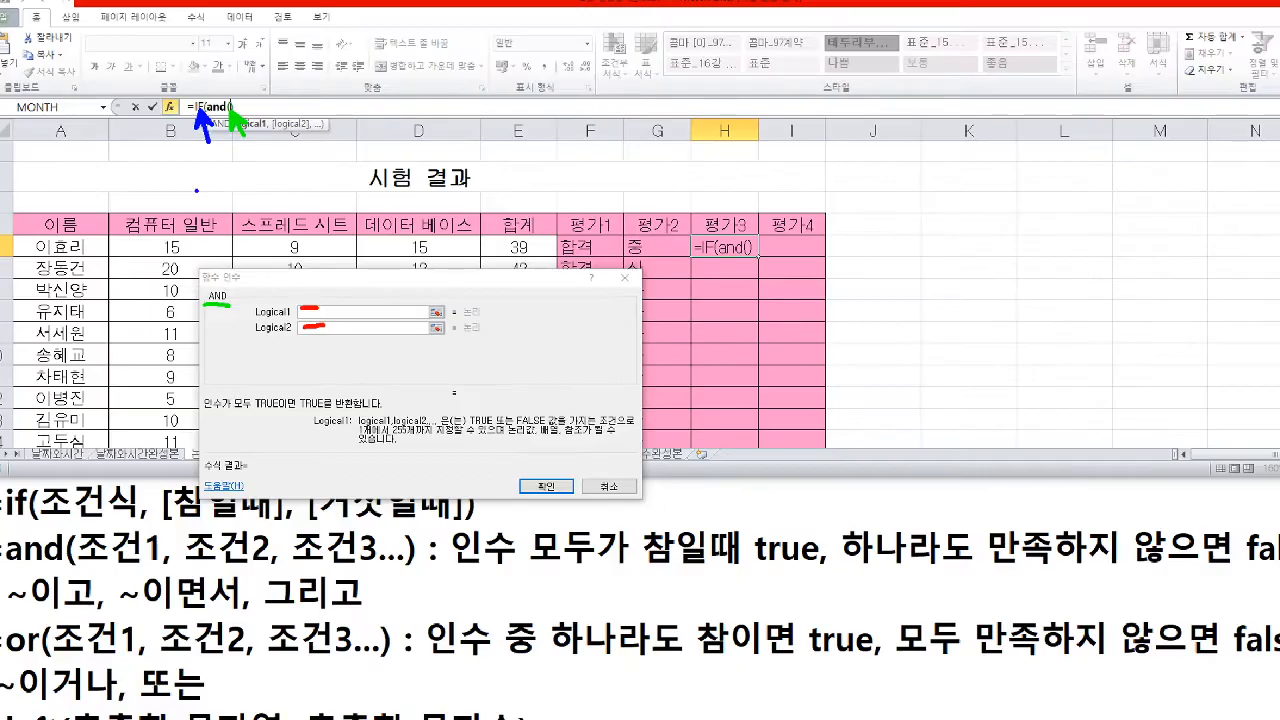
click(205, 106)
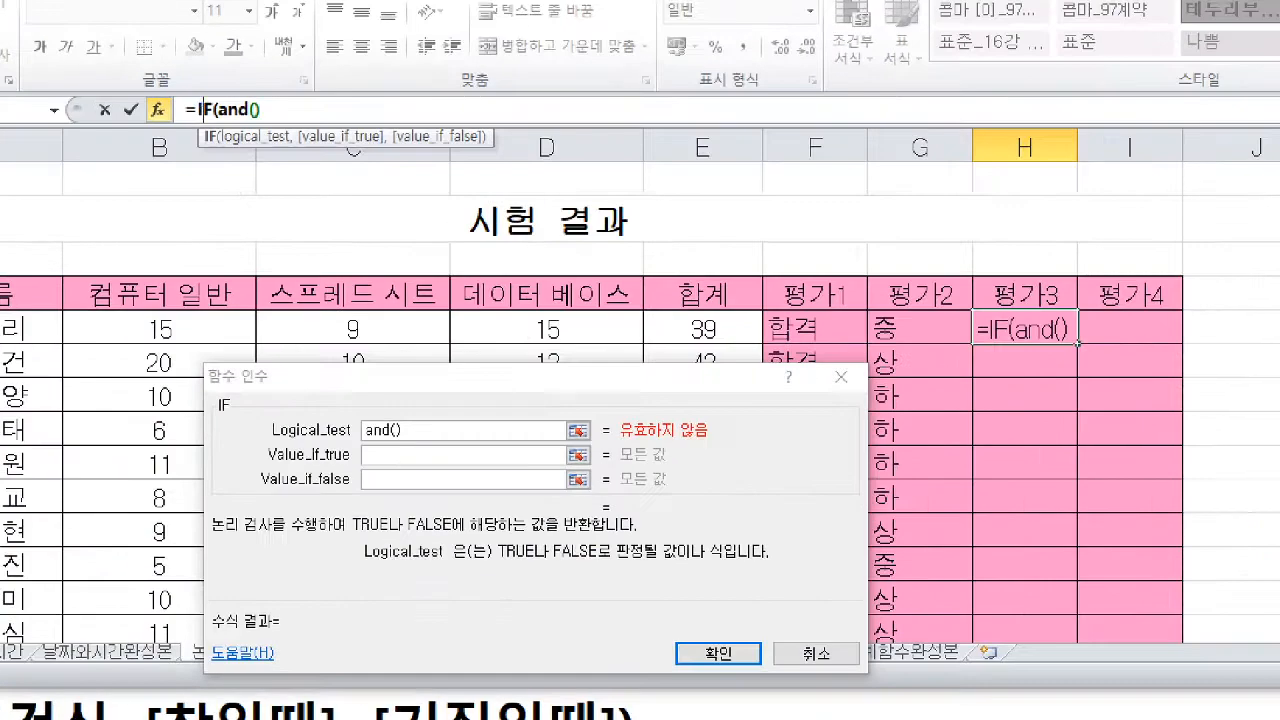
drag(203, 116, 197, 163)
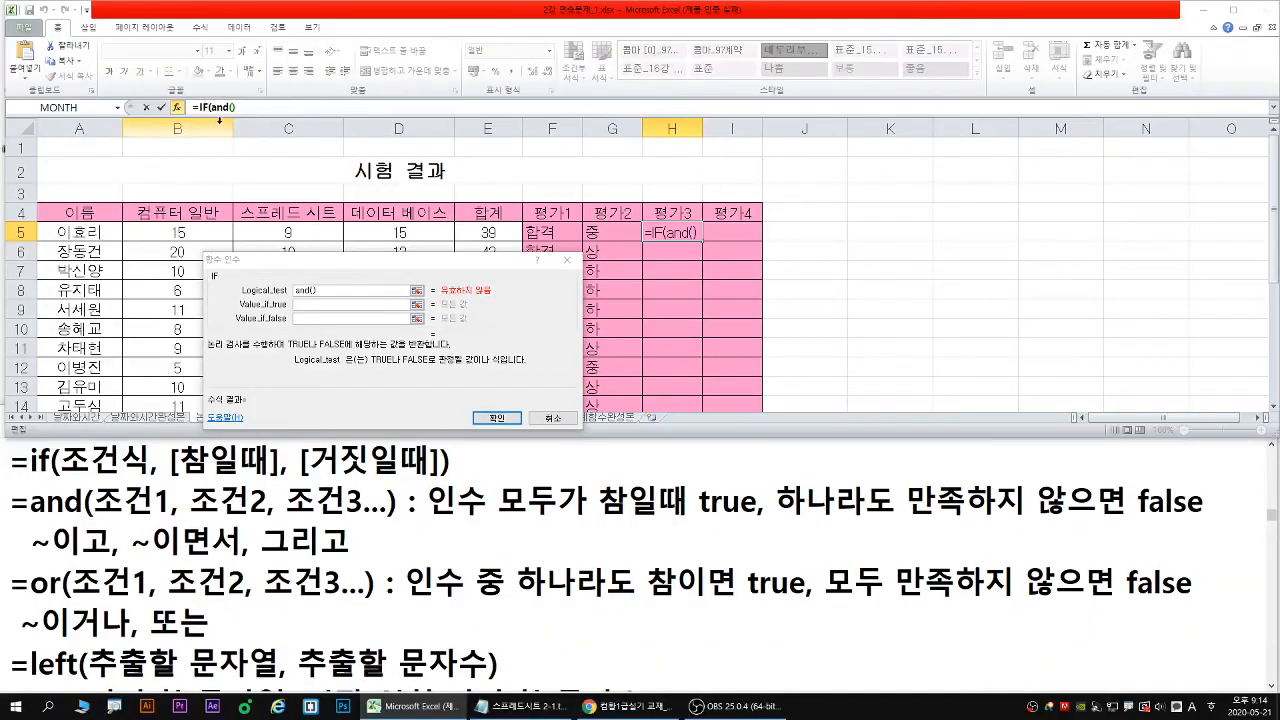
click(245, 110)
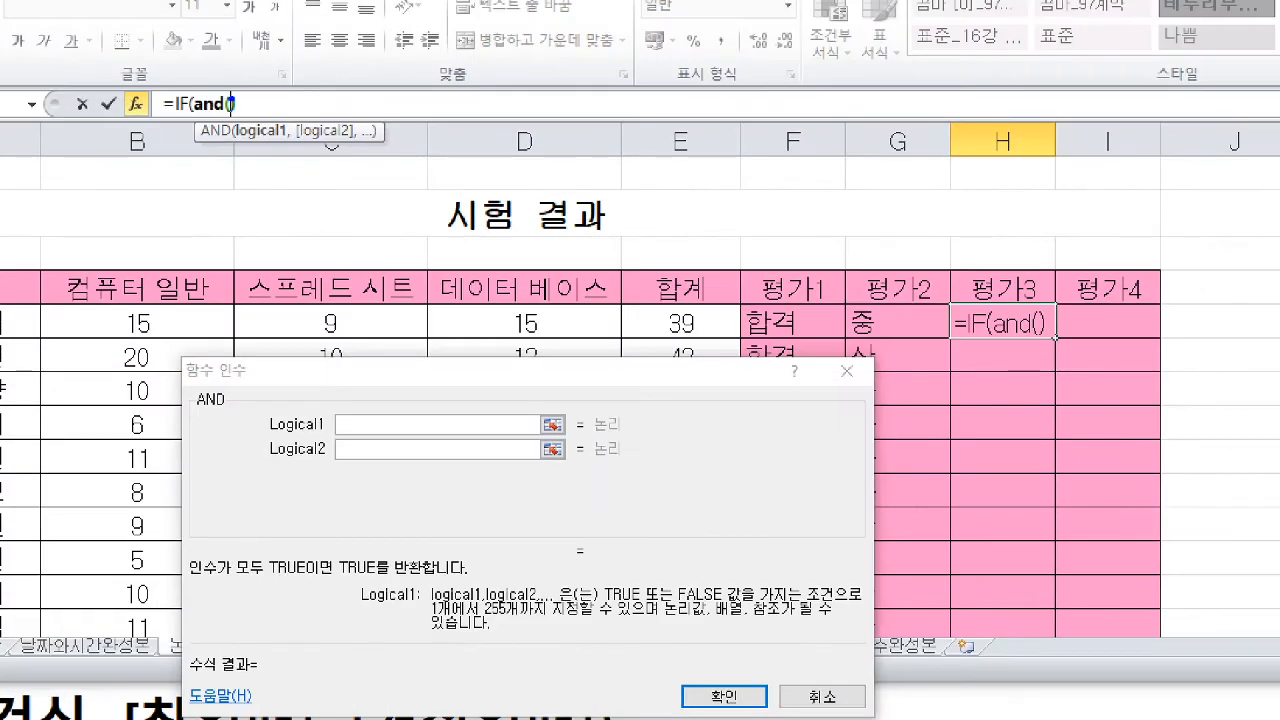
drag(231, 105, 243, 84)
drag(339, 436, 400, 435)
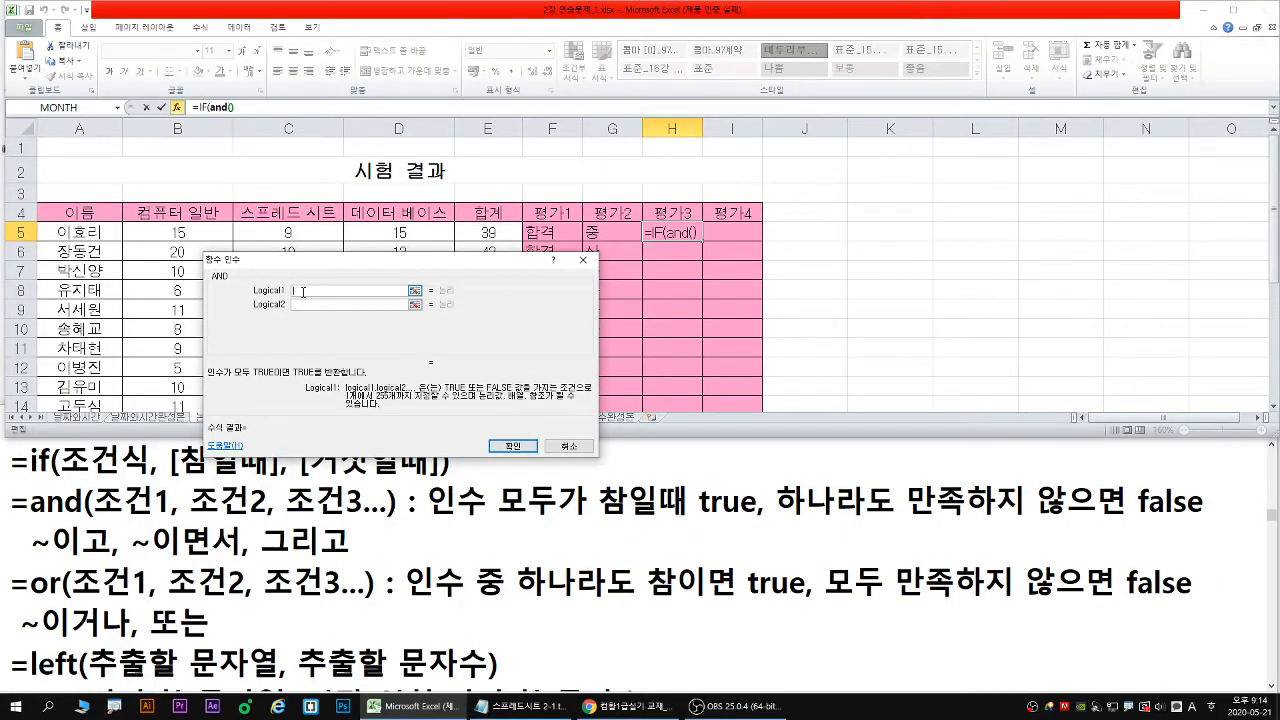
Set AND's Logical1 to B5>=8 and Logical2 to C5>=8
click(172, 231)
drag(124, 267, 173, 234)
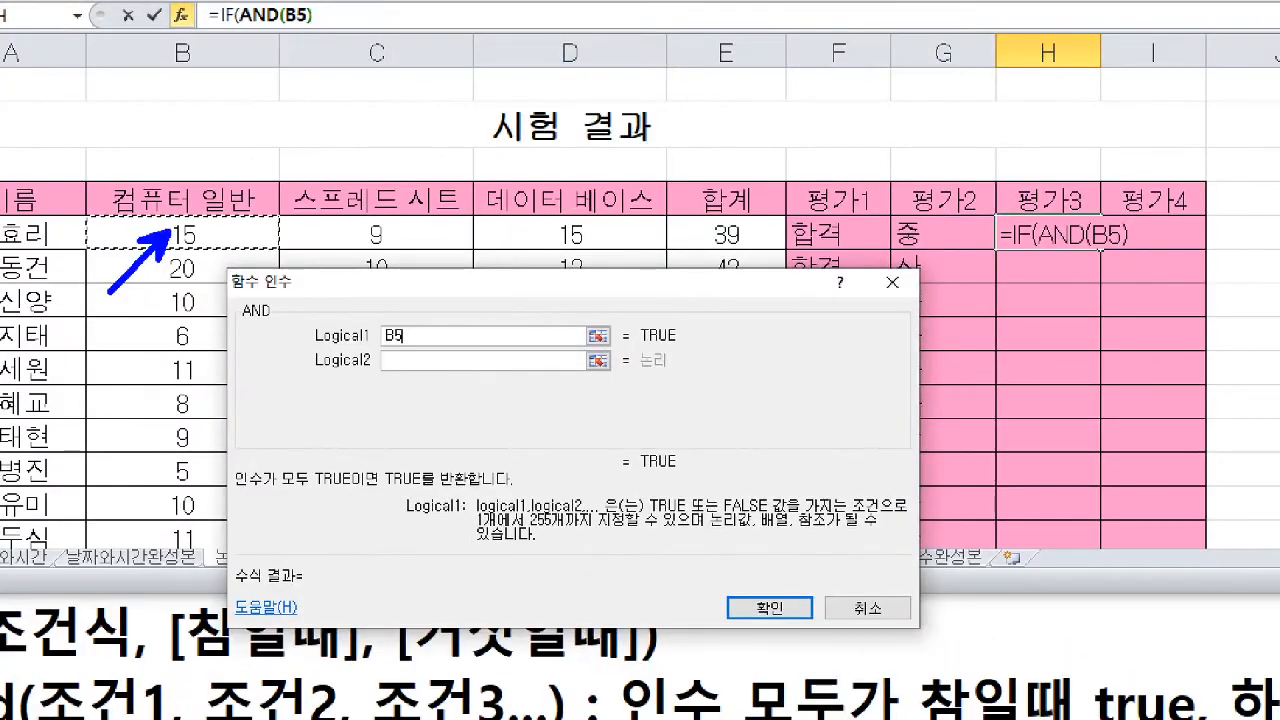
text(>=8)
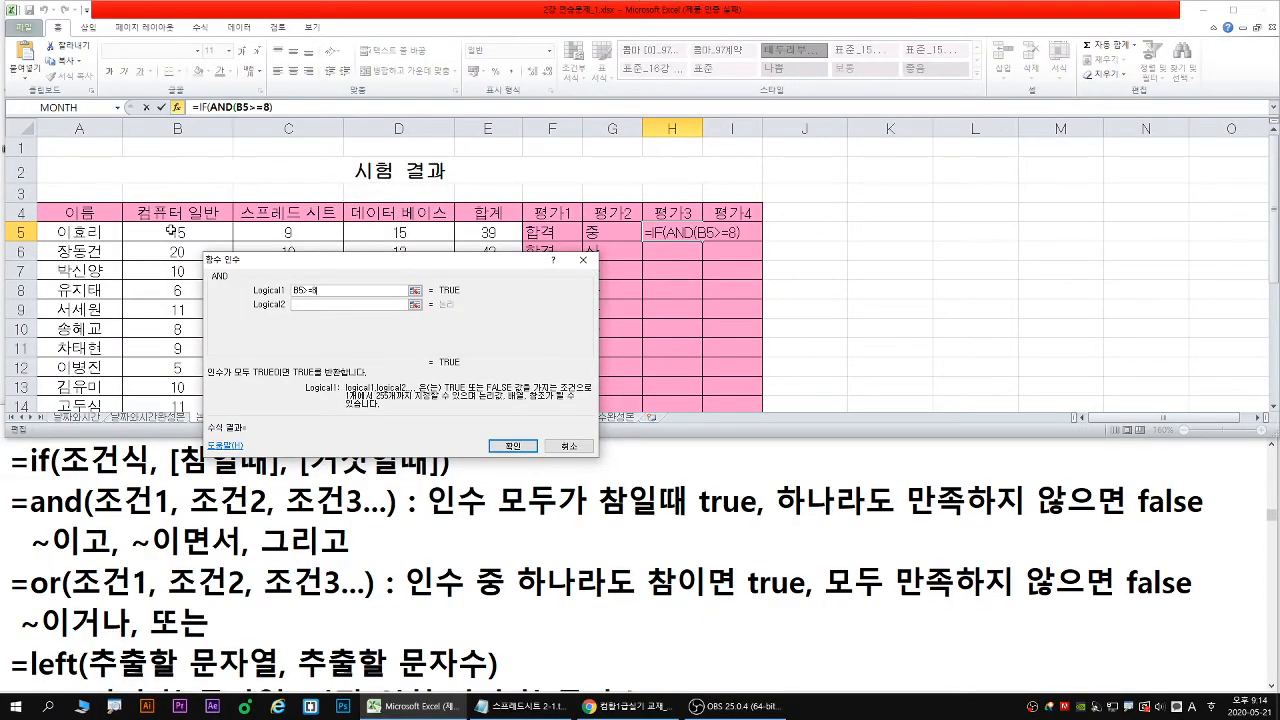
key(Tab)
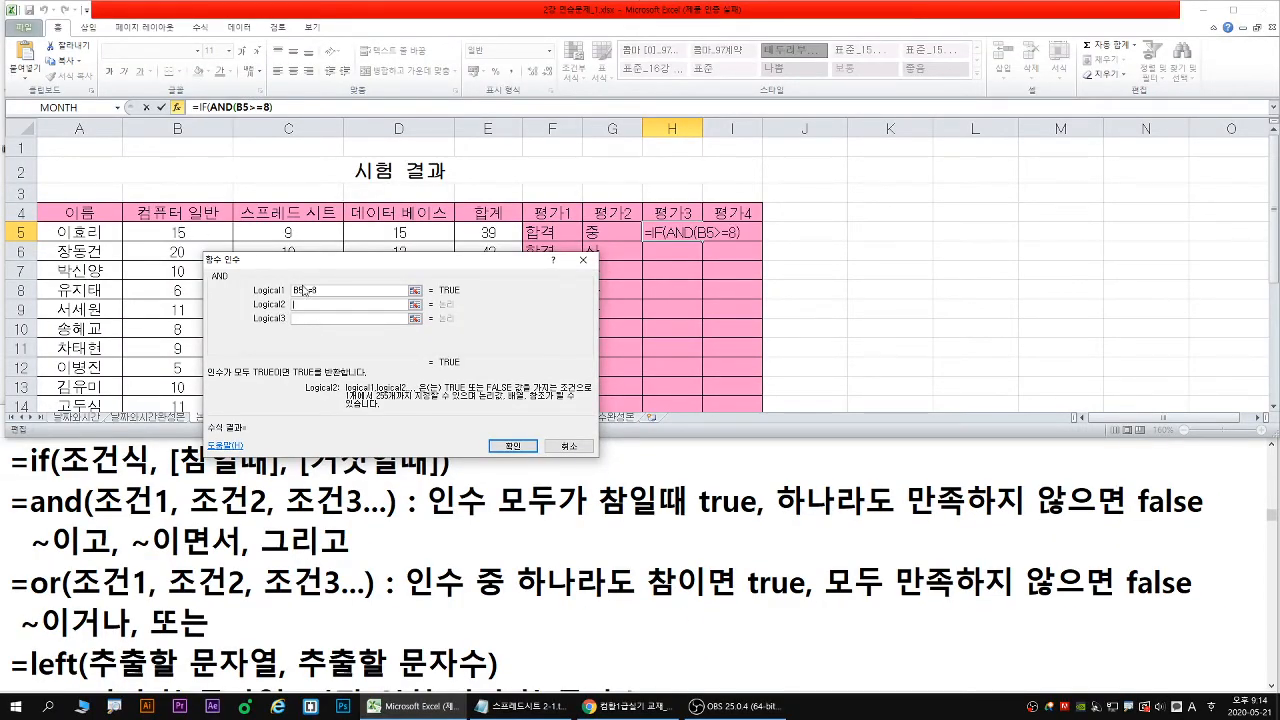
click(288, 233)
drag(275, 236, 235, 254)
text(>=8)
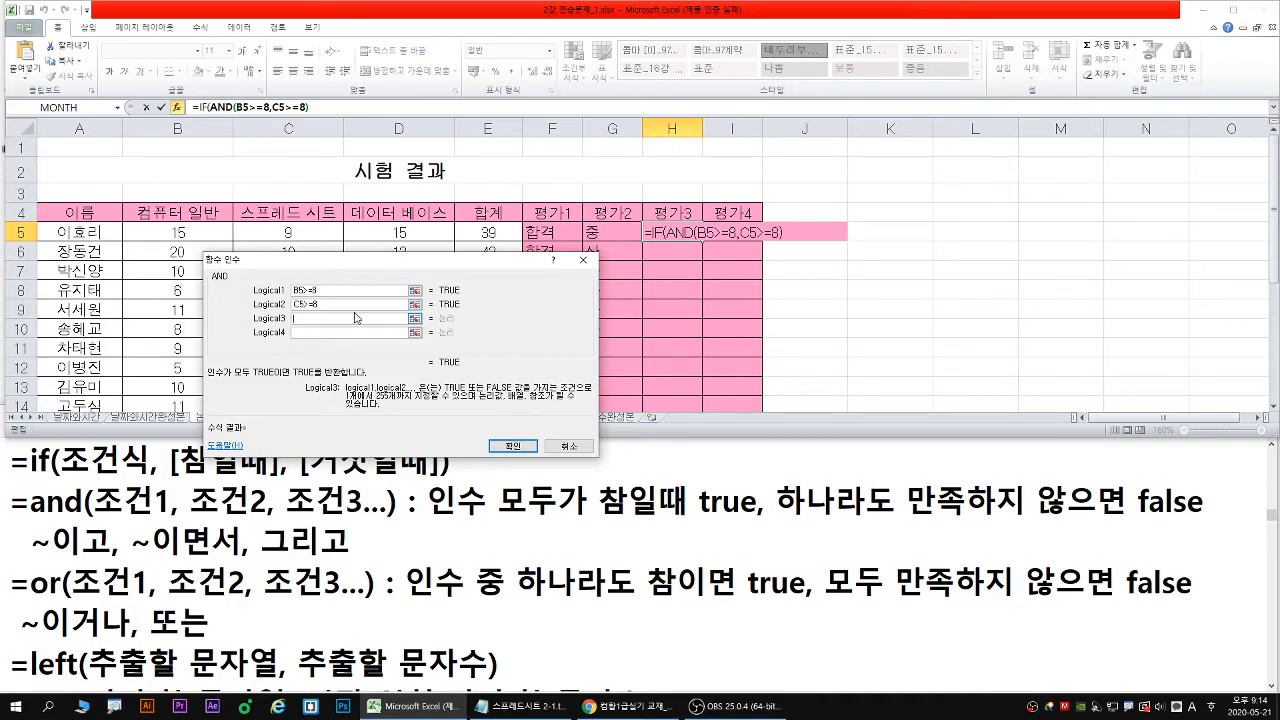
Set AND's Logical3 to D5>=8, test it with D5>=80, and restore D5>=8
click(415, 231)
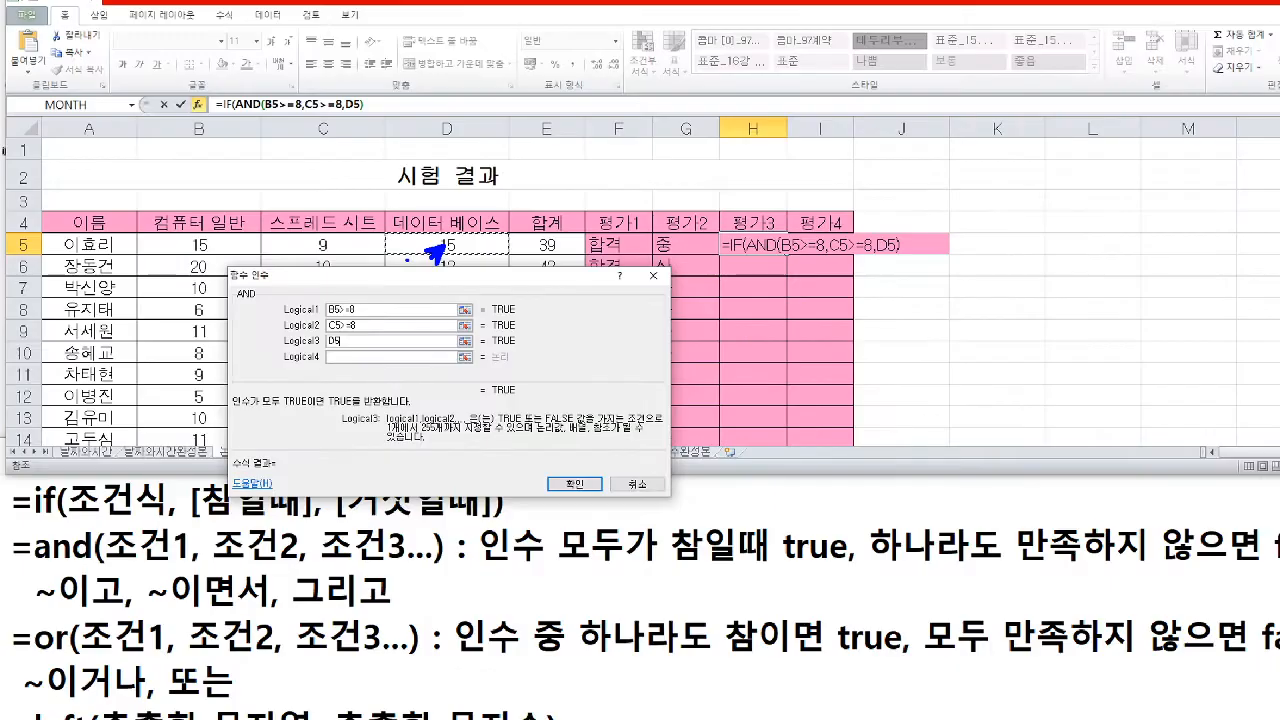
text(>=8)
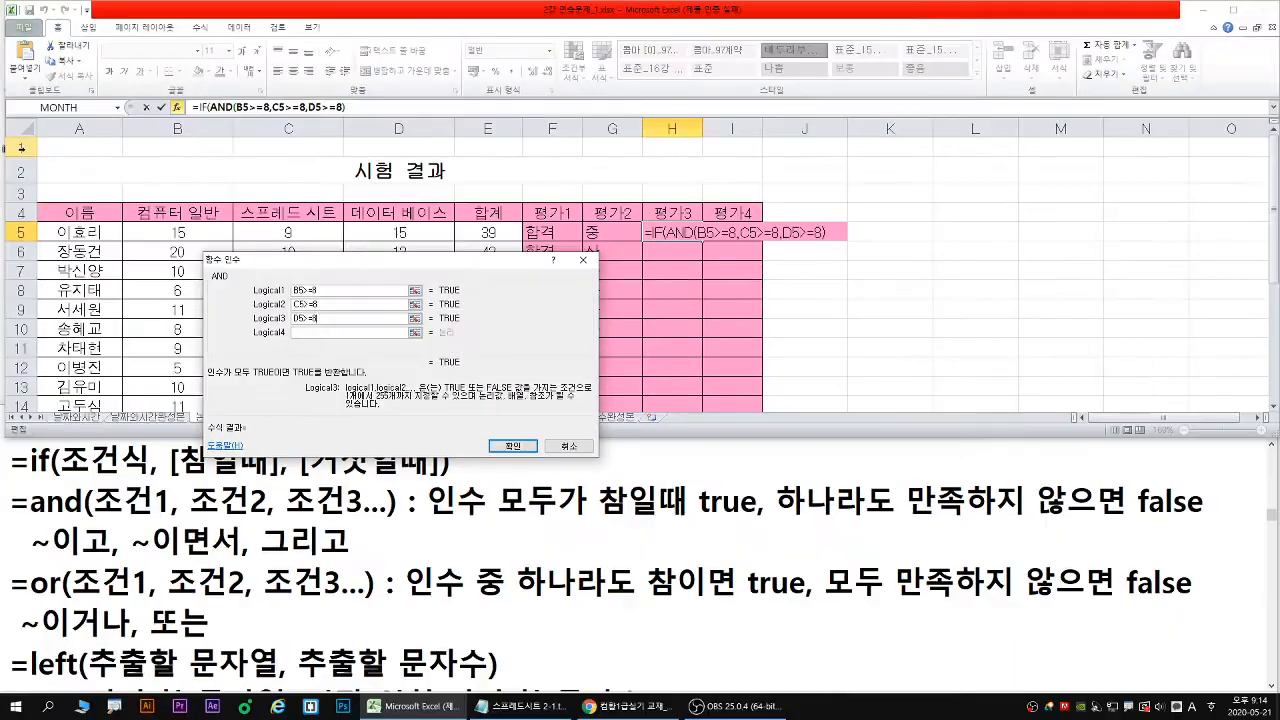
text(0)
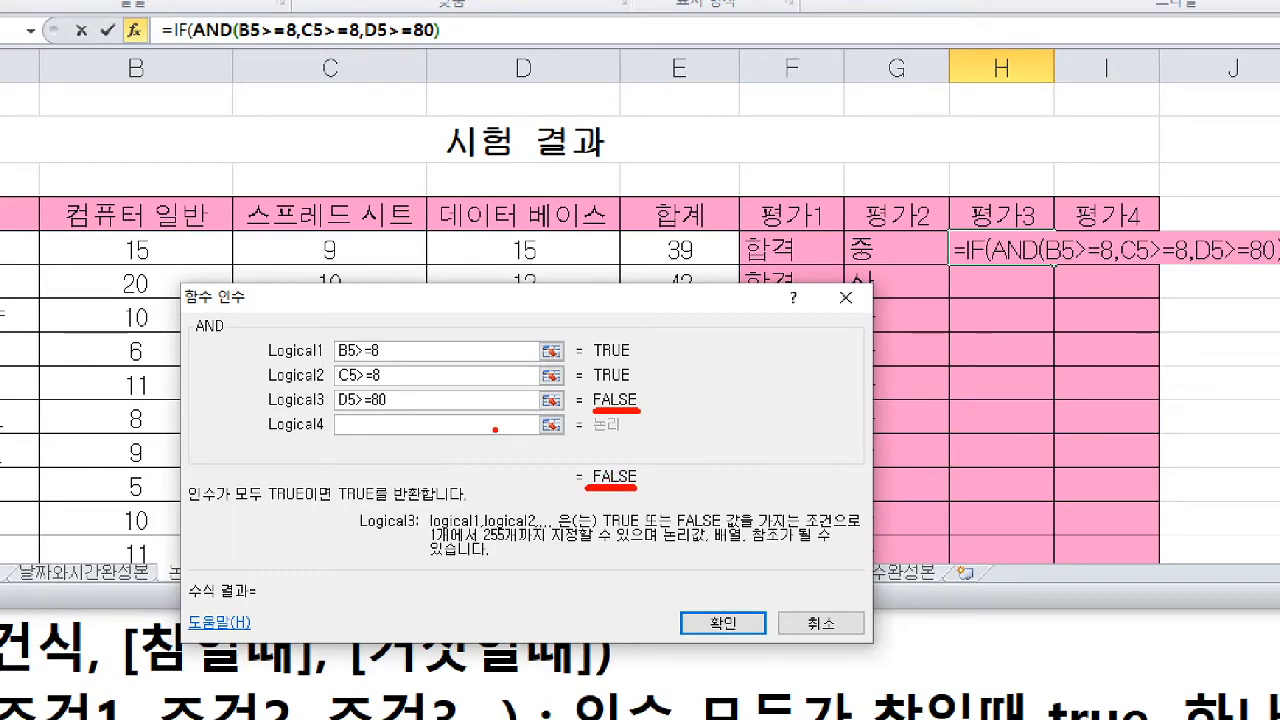
key(BackSpace)
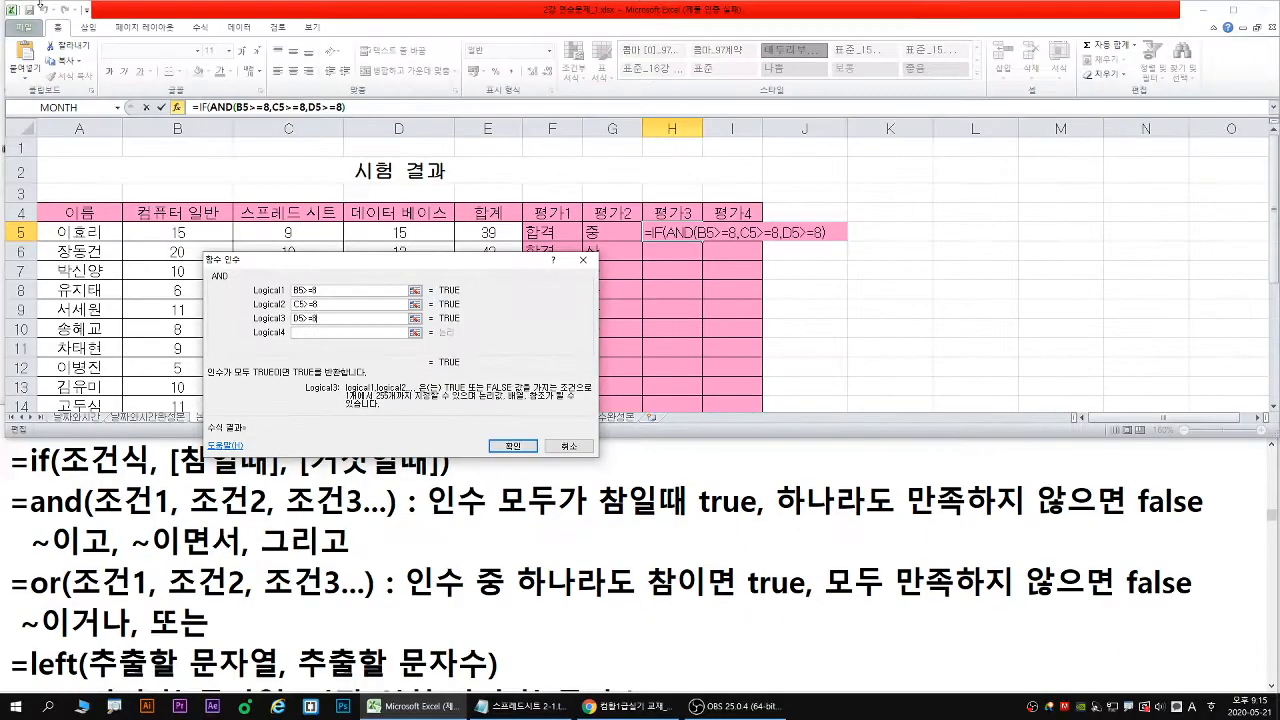
Return to the outer IF's arguments, set Value_if_true to "합격" and move on to Value_if_false
click(202, 108)
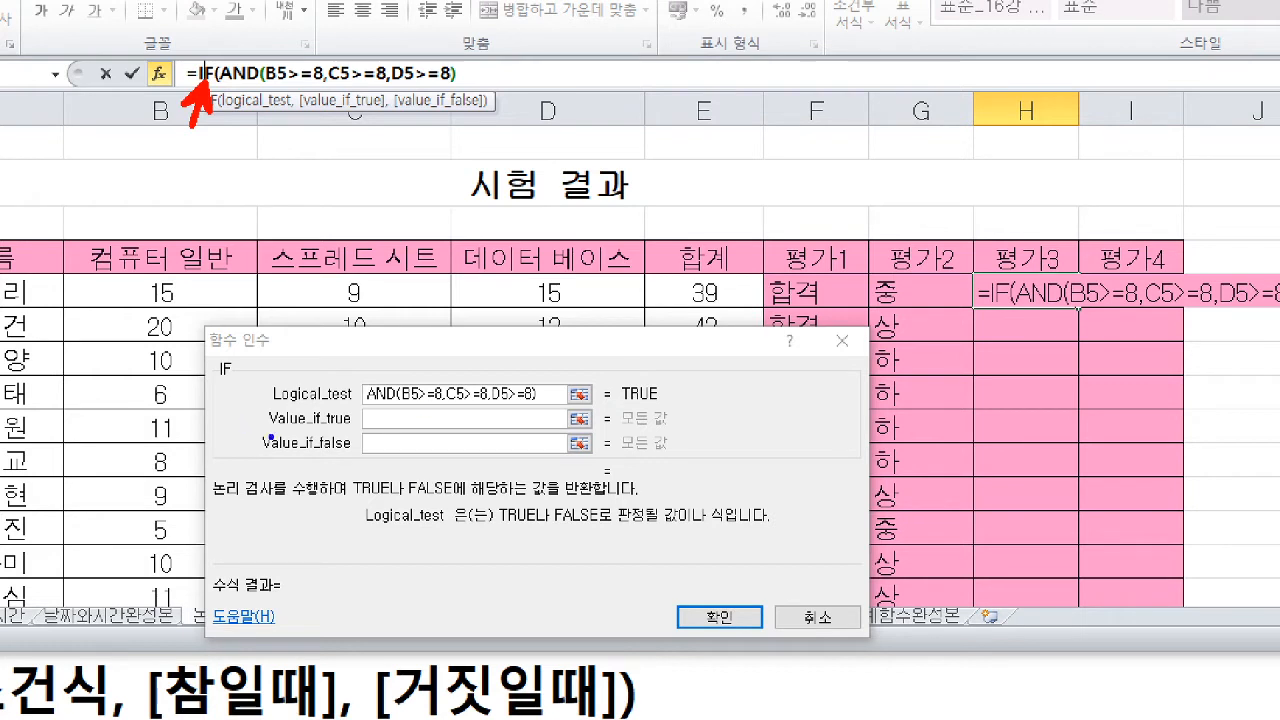
drag(272, 431, 455, 430)
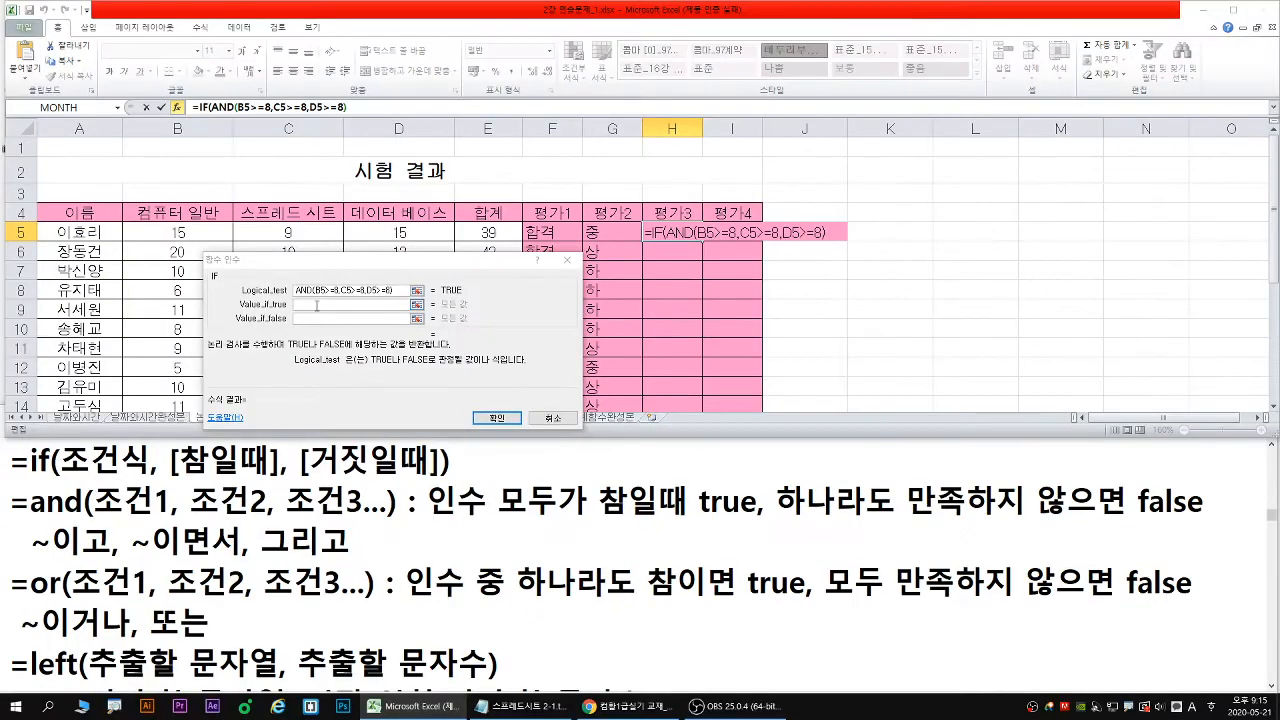
click(403, 419)
text(합격)
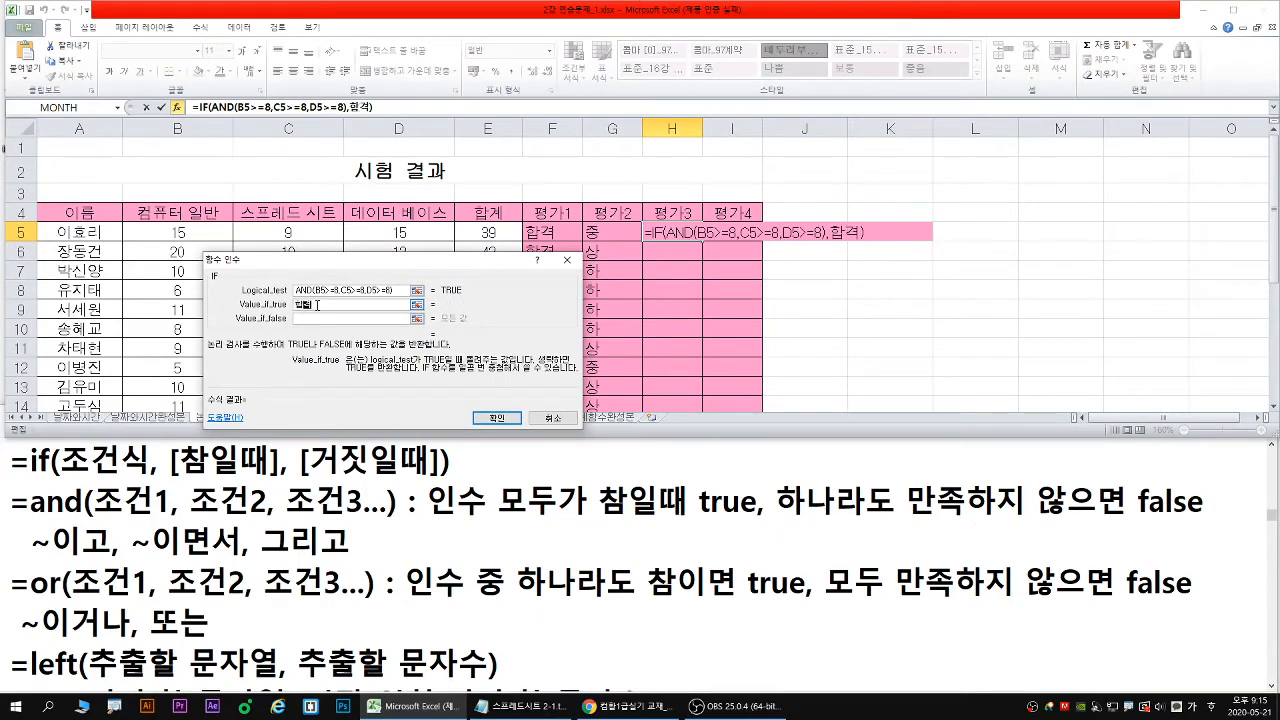
click(310, 316)
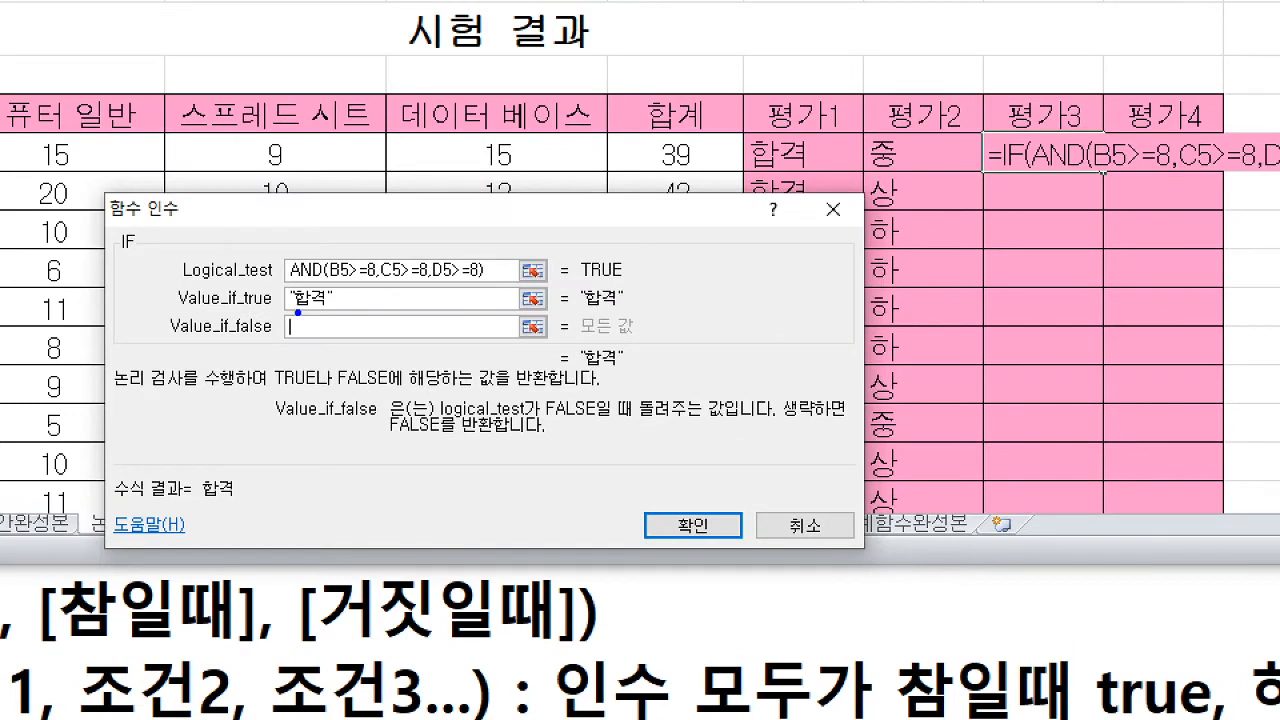
drag(297, 313, 333, 316)
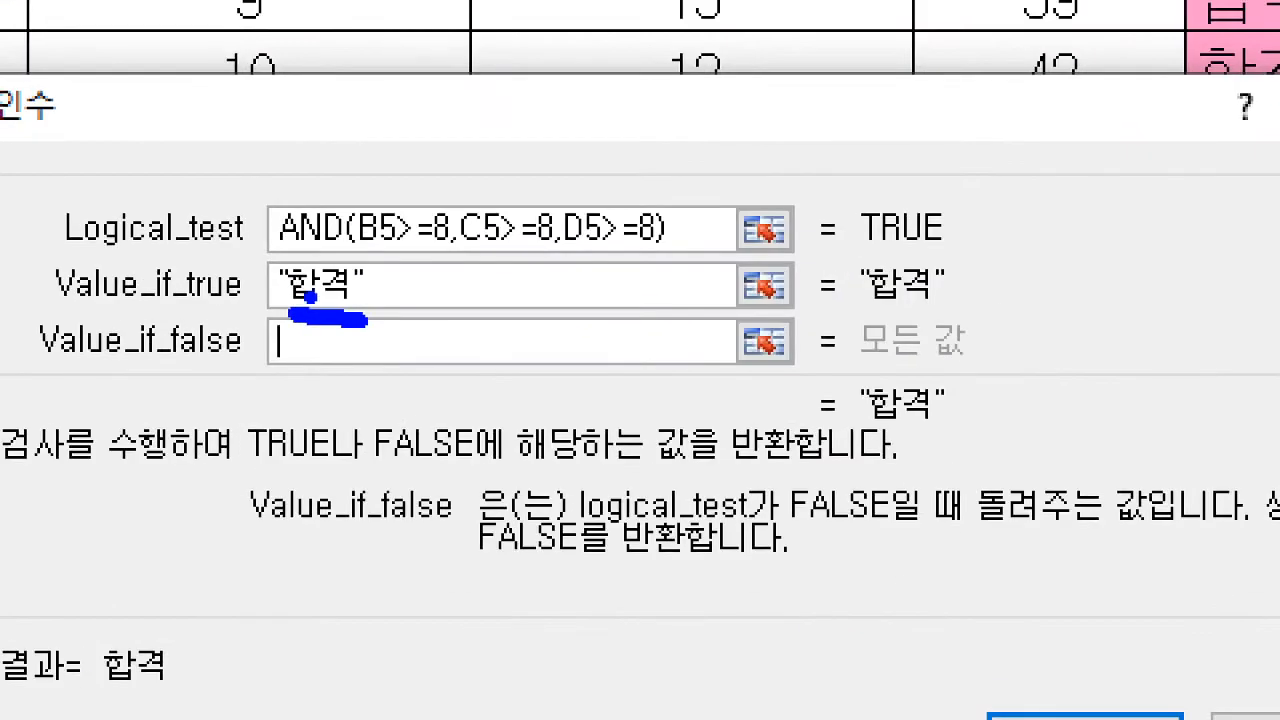
key(e)
key(g)
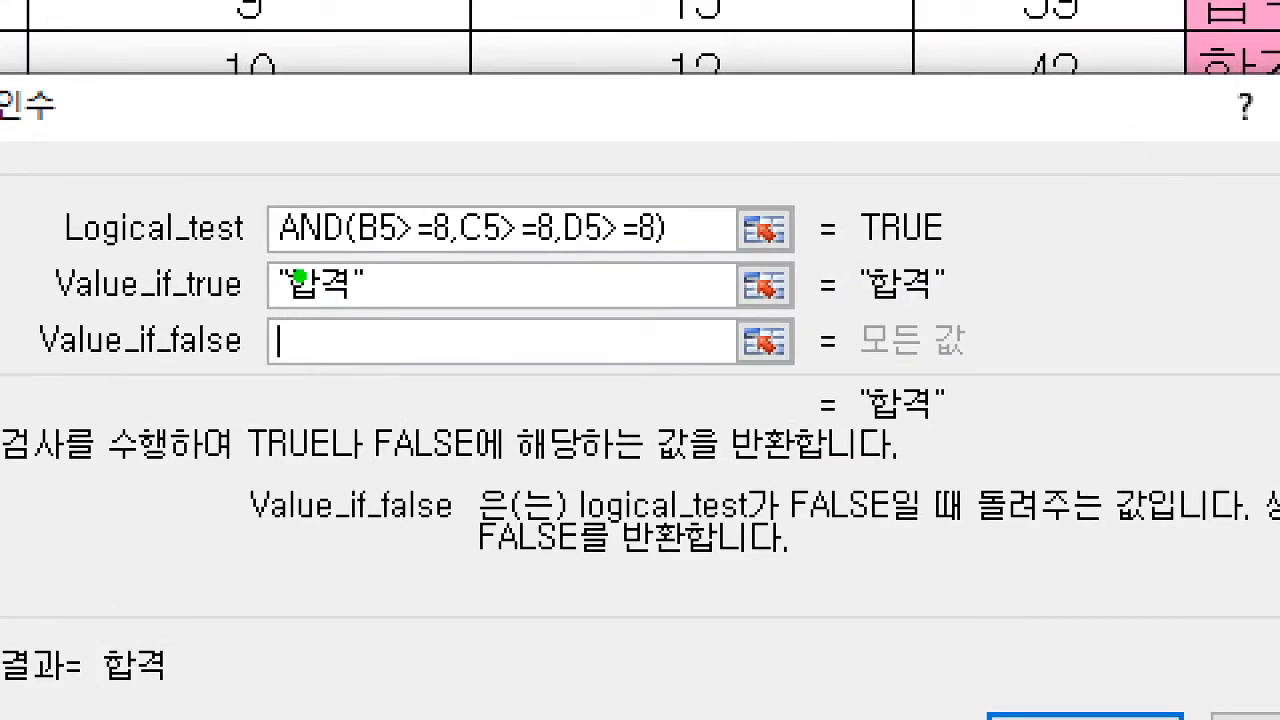
Replace the IF's Value_if_true with an empty text string ("") and move on to Value_if_false
drag(284, 297, 348, 297)
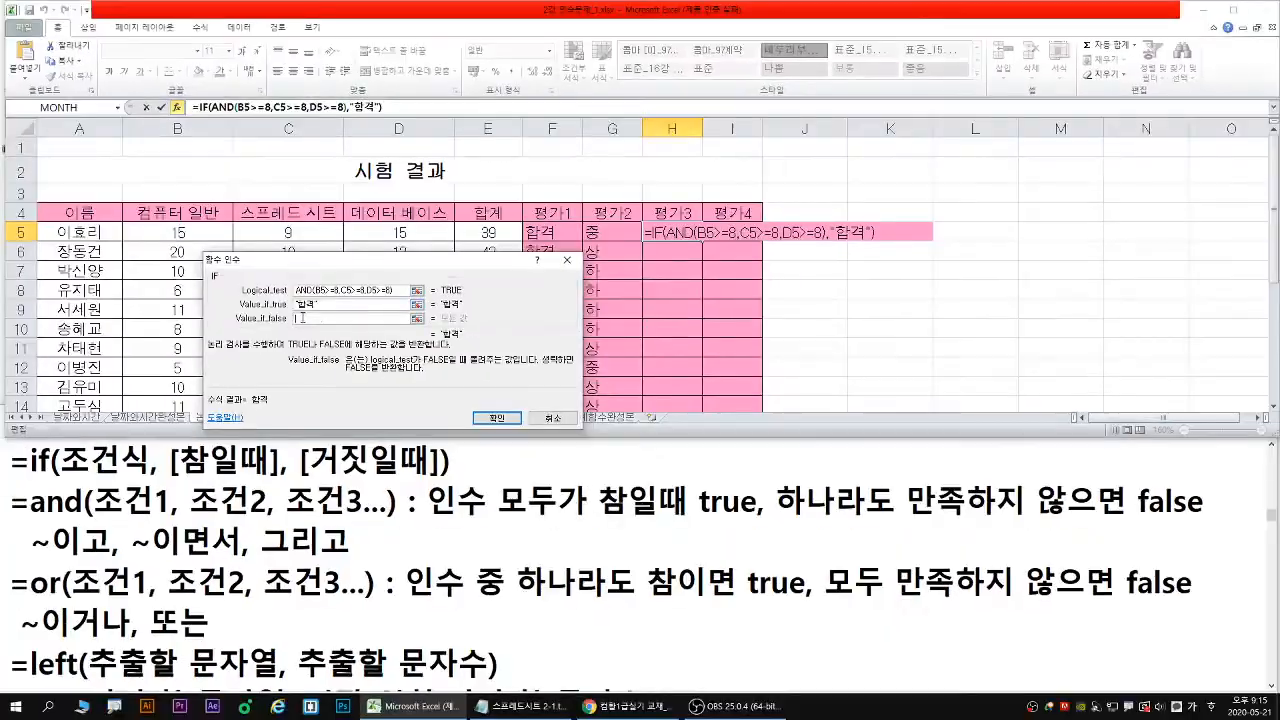
double_click(306, 305)
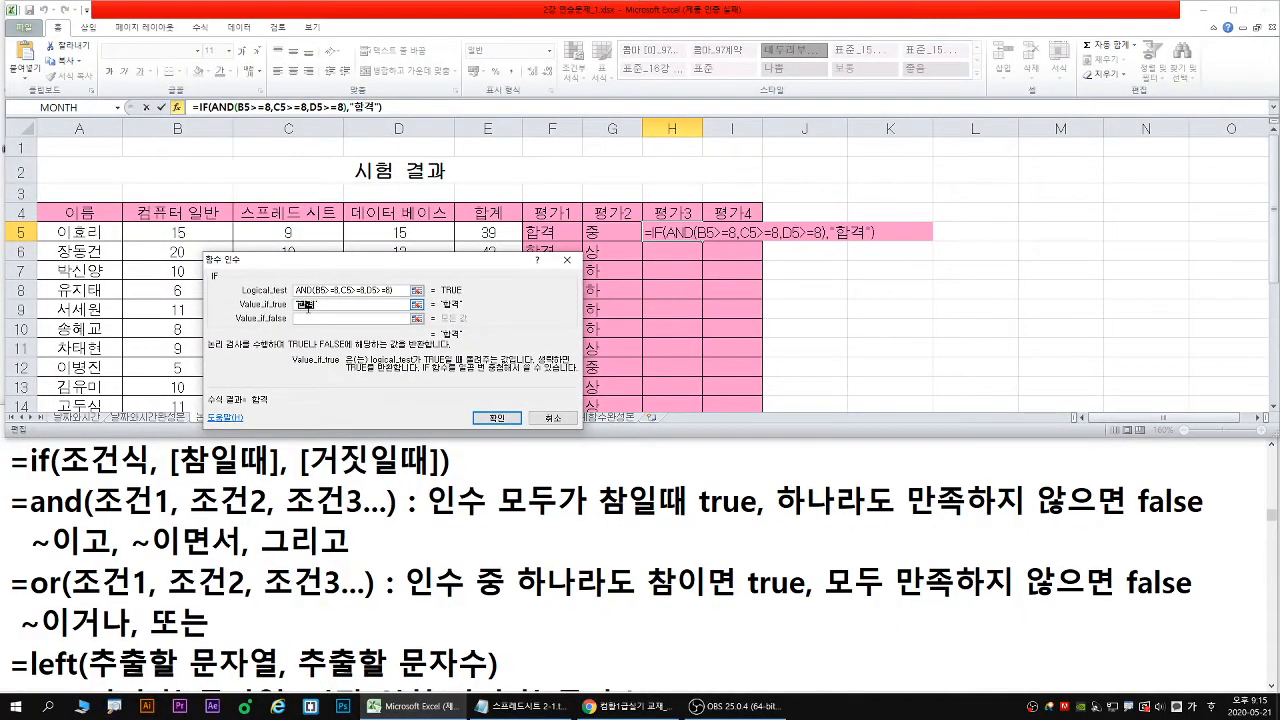
key(BackSpace)
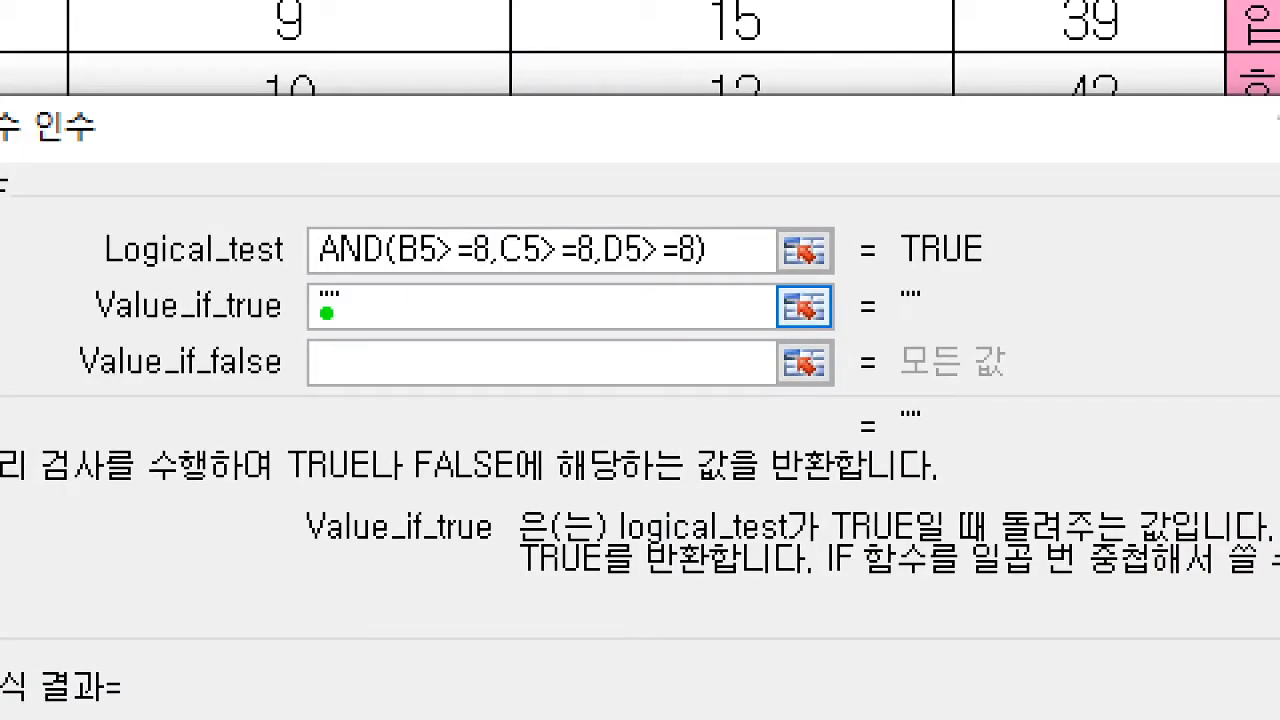
click(324, 313)
click(342, 313)
click(324, 379)
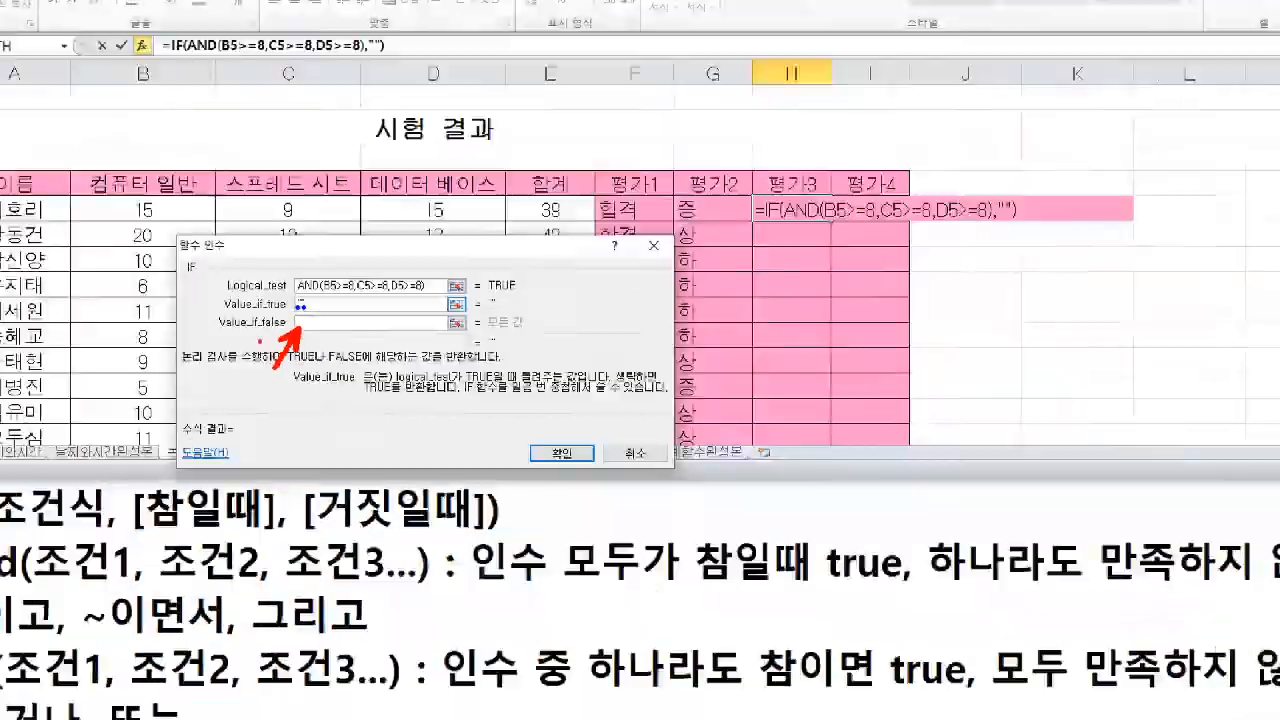
Set Value_if_false to 과락 and confirm the 평가3 formula in H5
text(ㄱ과락)
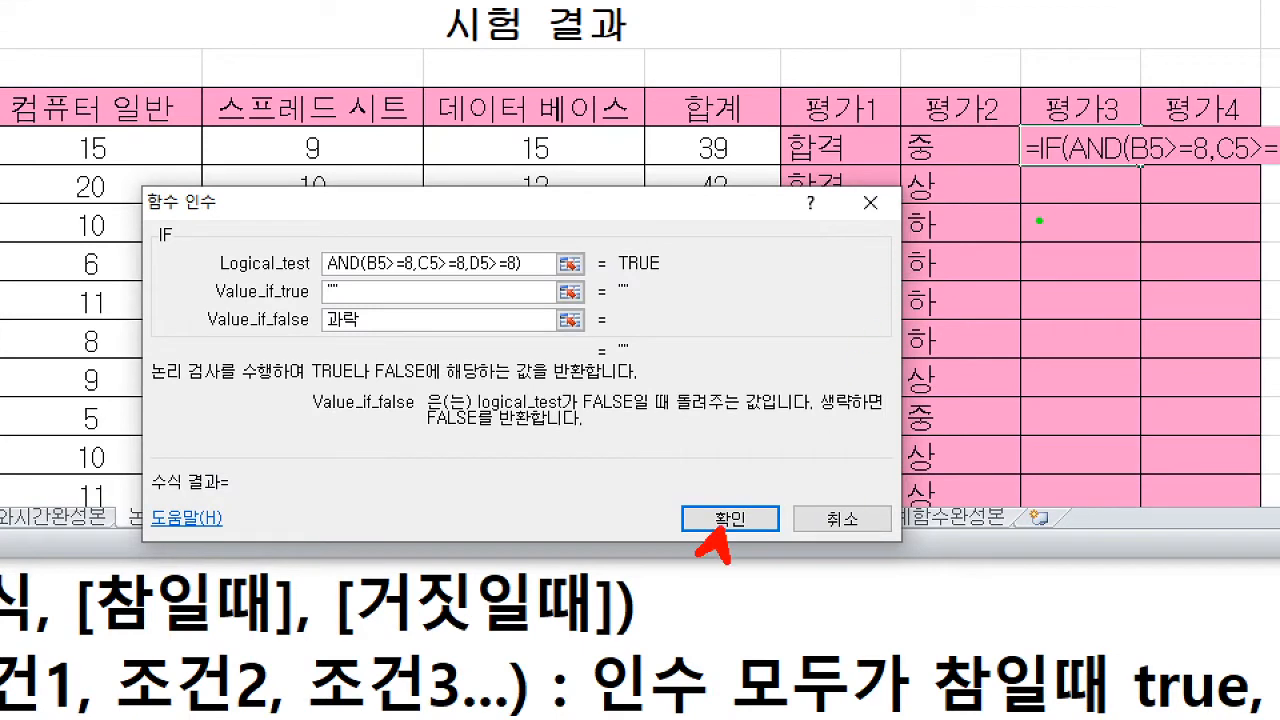
drag(1137, 168, 1137, 472)
mouse_move(1129, 458)
mouse_down()
mouse_move(1141, 477)
mouse_move(1154, 441)
mouse_up()
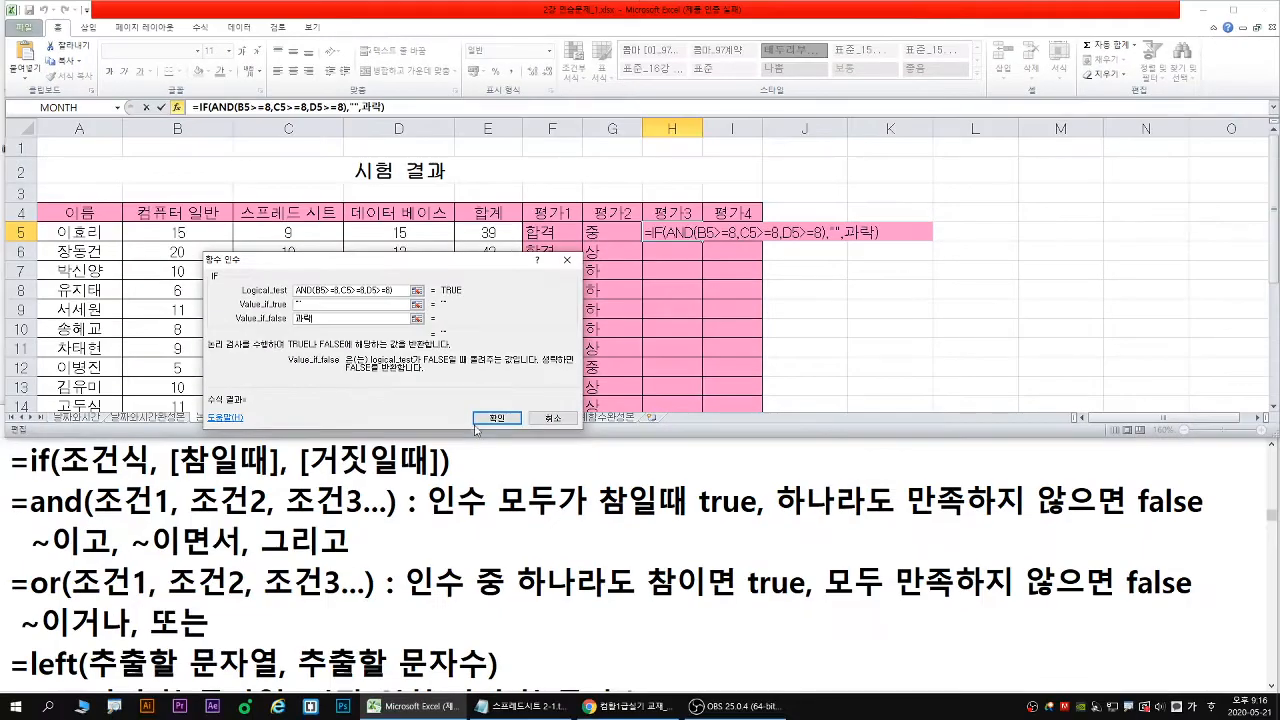
click(730, 517)
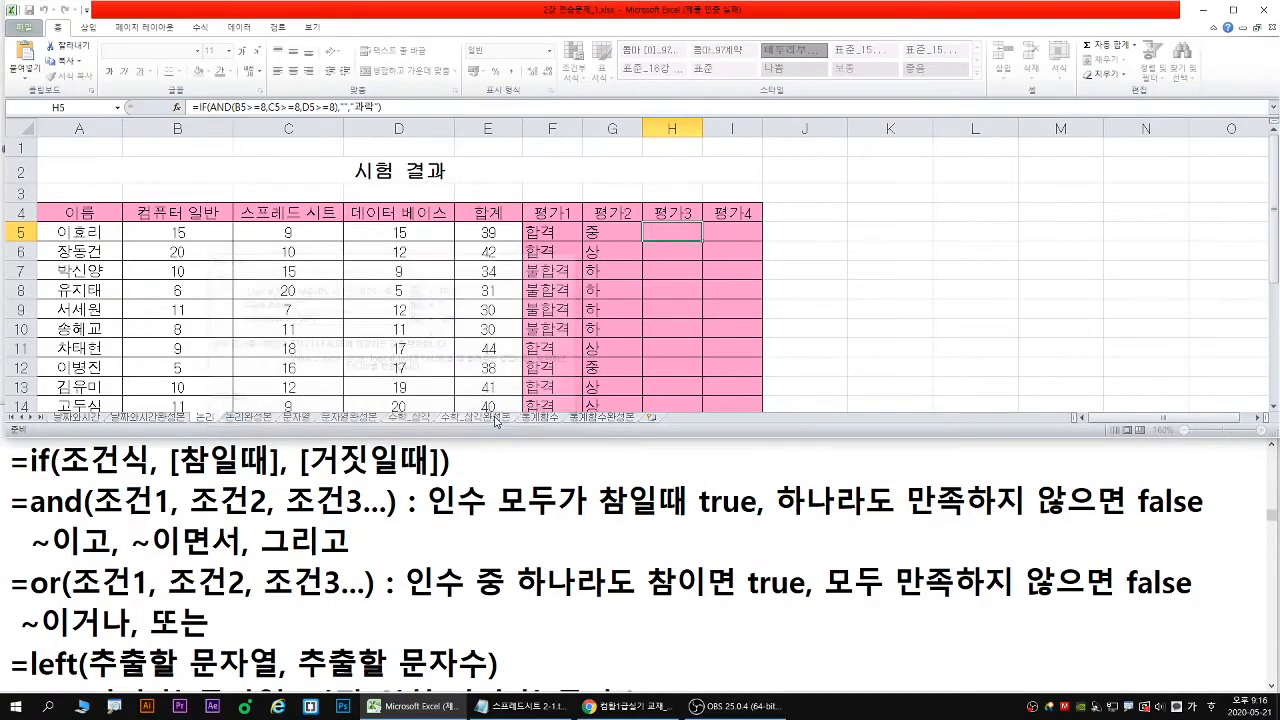
Fill the 평가3 formula from H5 down to H15 and maximize the Excel window
double_click(700, 242)
double_click(713, 11)
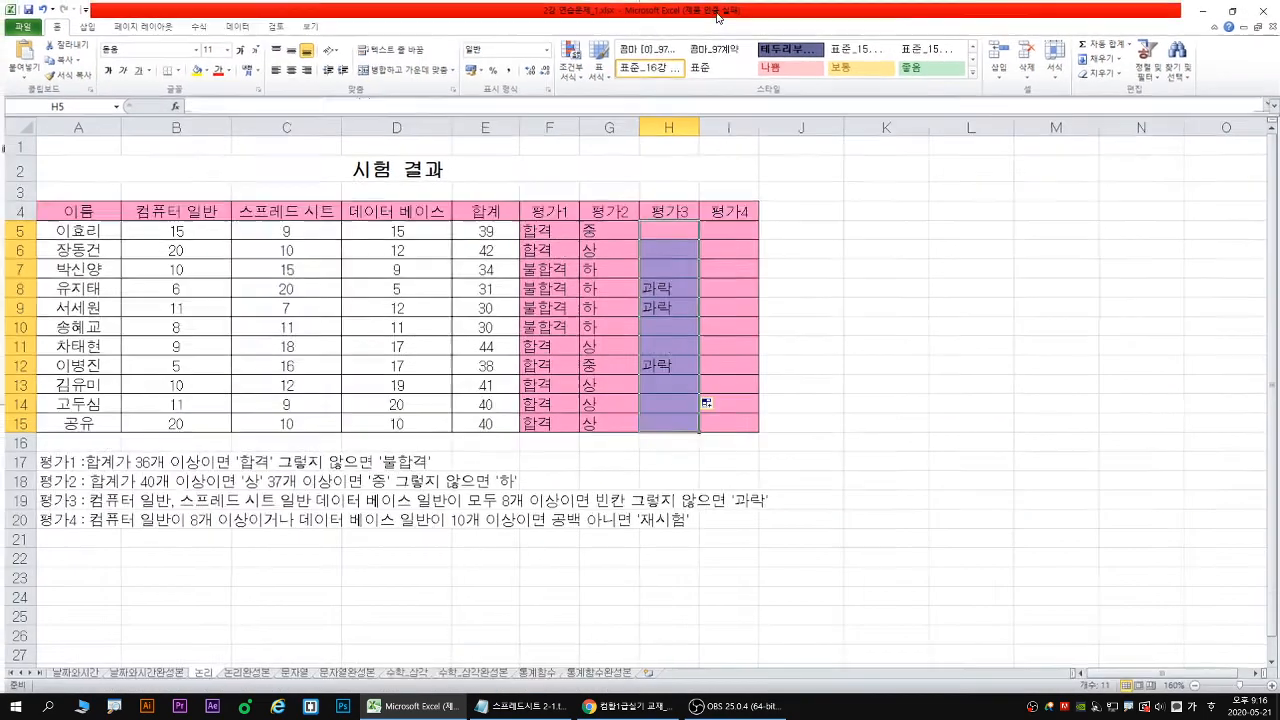
click(690, 233)
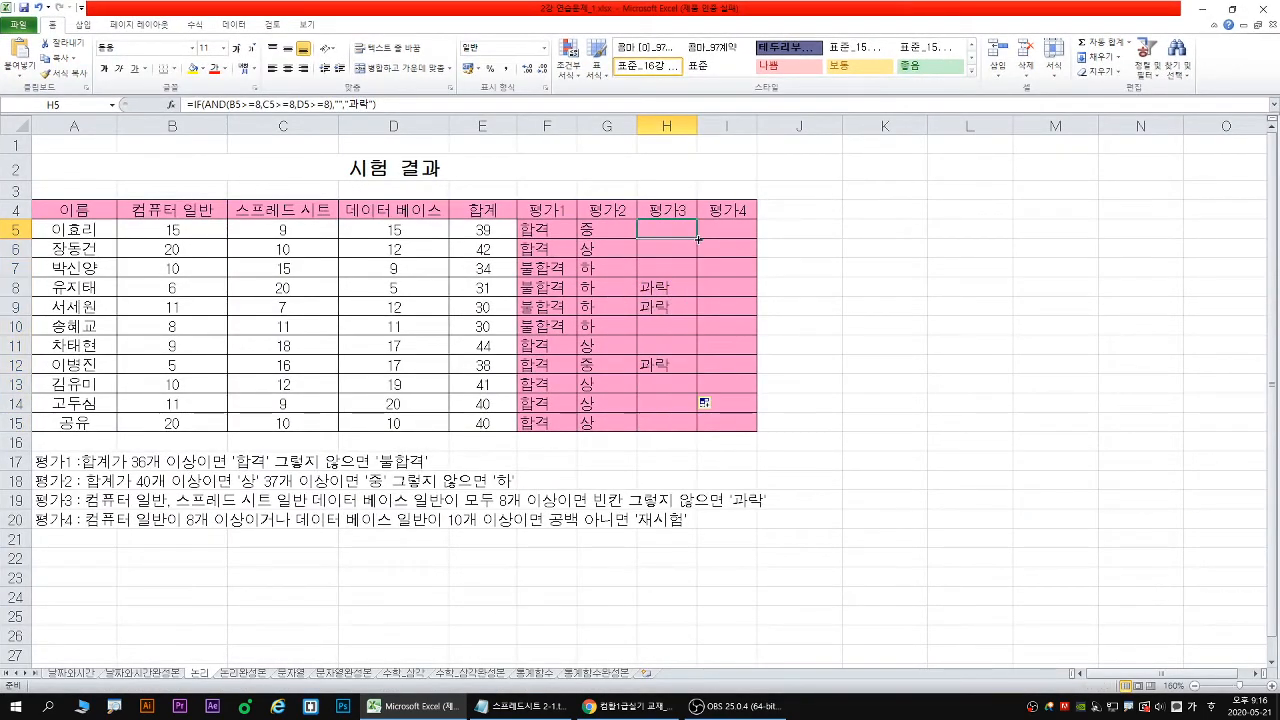
double_click(697, 238)
Reopen the IF arguments of H5, move the dialog off the table, examine the arguments, and close it without changes
click(684, 233)
click(171, 104)
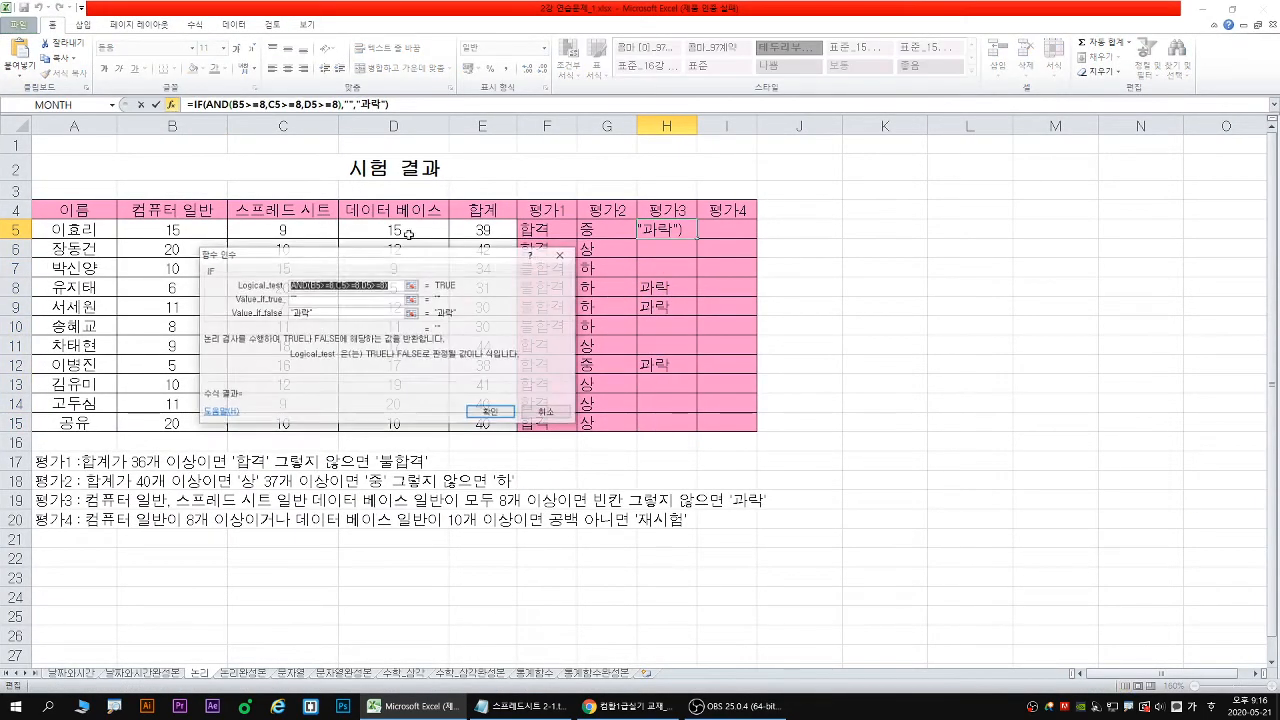
drag(437, 260, 925, 293)
click(882, 313)
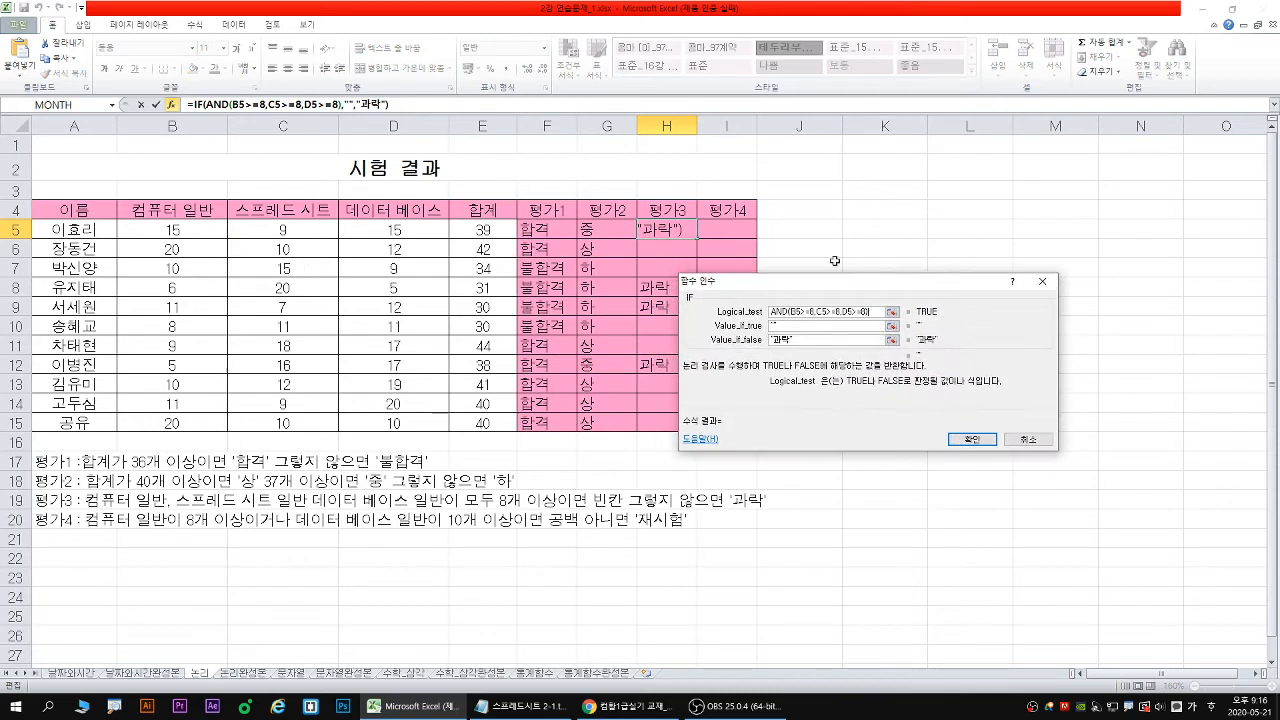
key(ctrl+1)
click(832, 258)
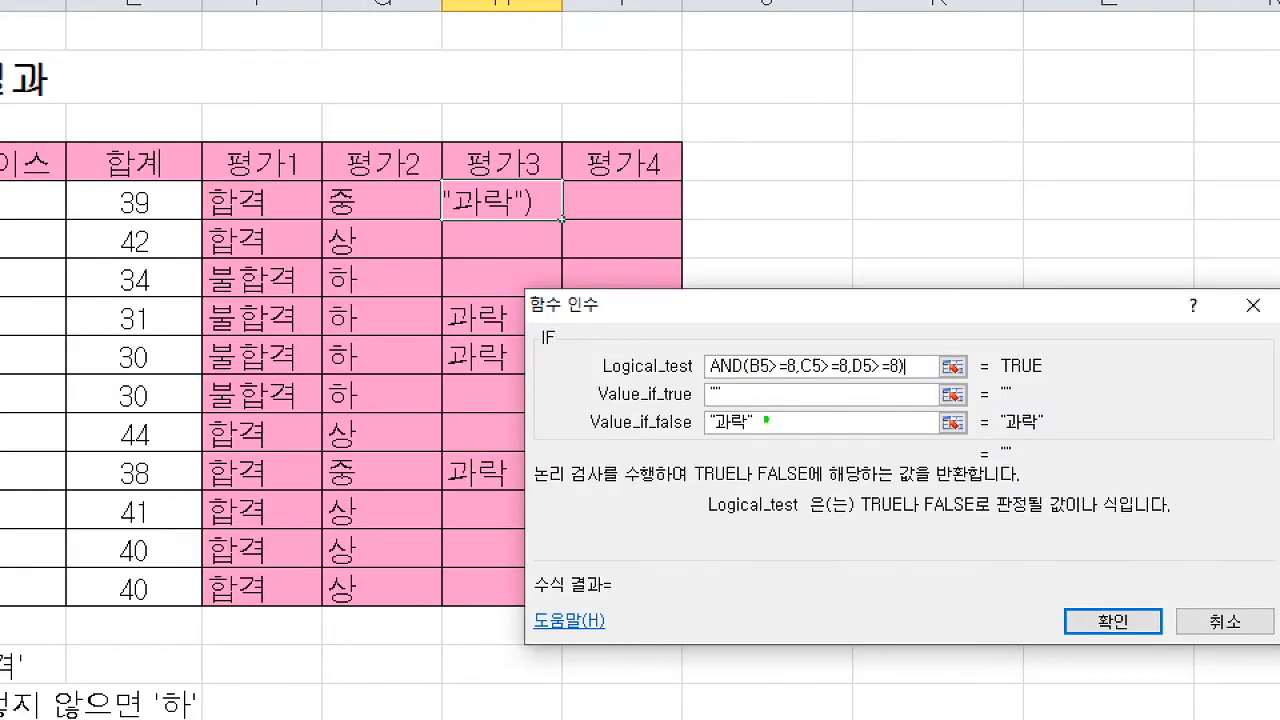
key(r)
mouse_move(708, 405)
mouse_down()
mouse_move(729, 404)
mouse_move(757, 437)
mouse_up()
key(Escape)
key(Escape)
Select I5 and examine the 평가4 conditions and result values described in row 20
click(719, 226)
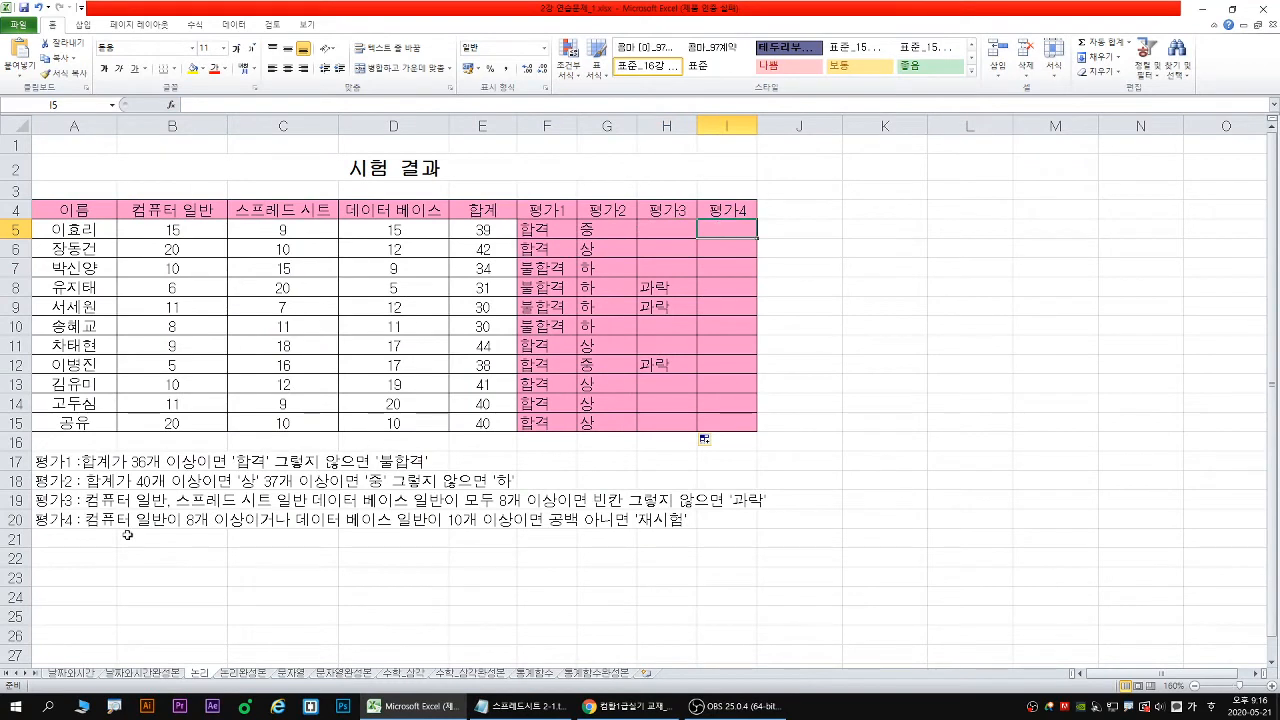
drag(88, 532, 513, 530)
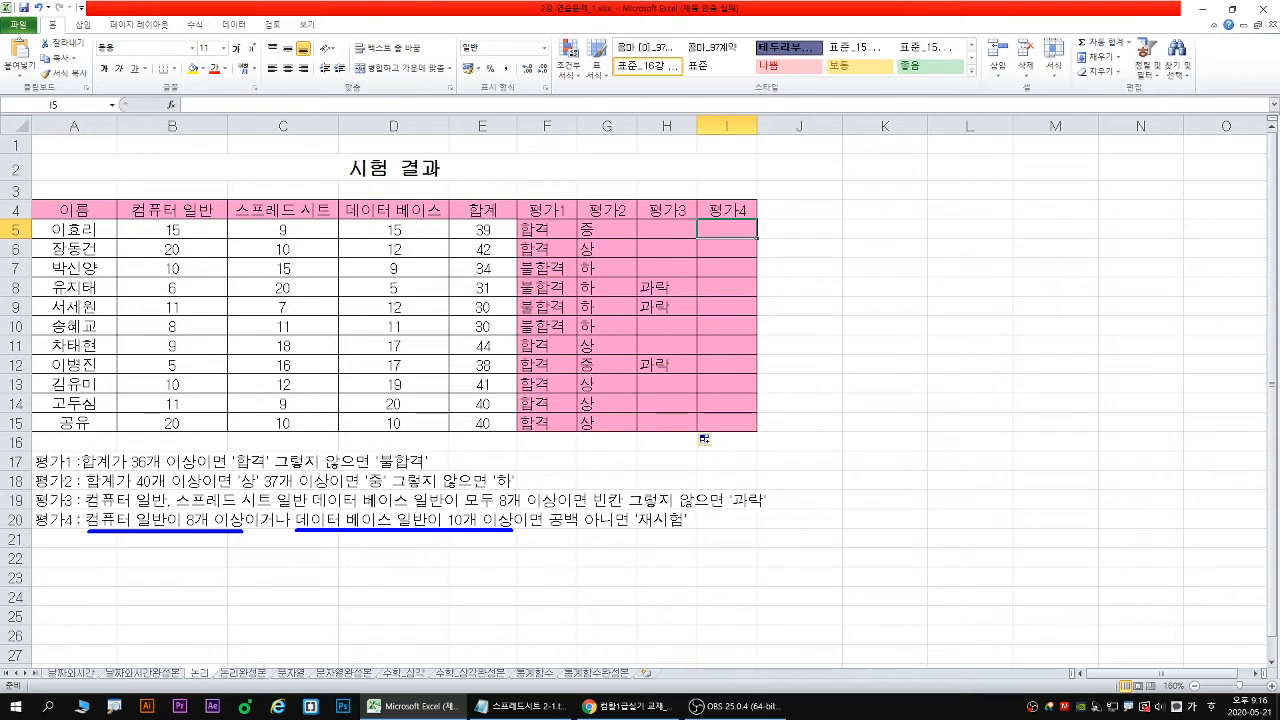
drag(85, 535, 690, 532)
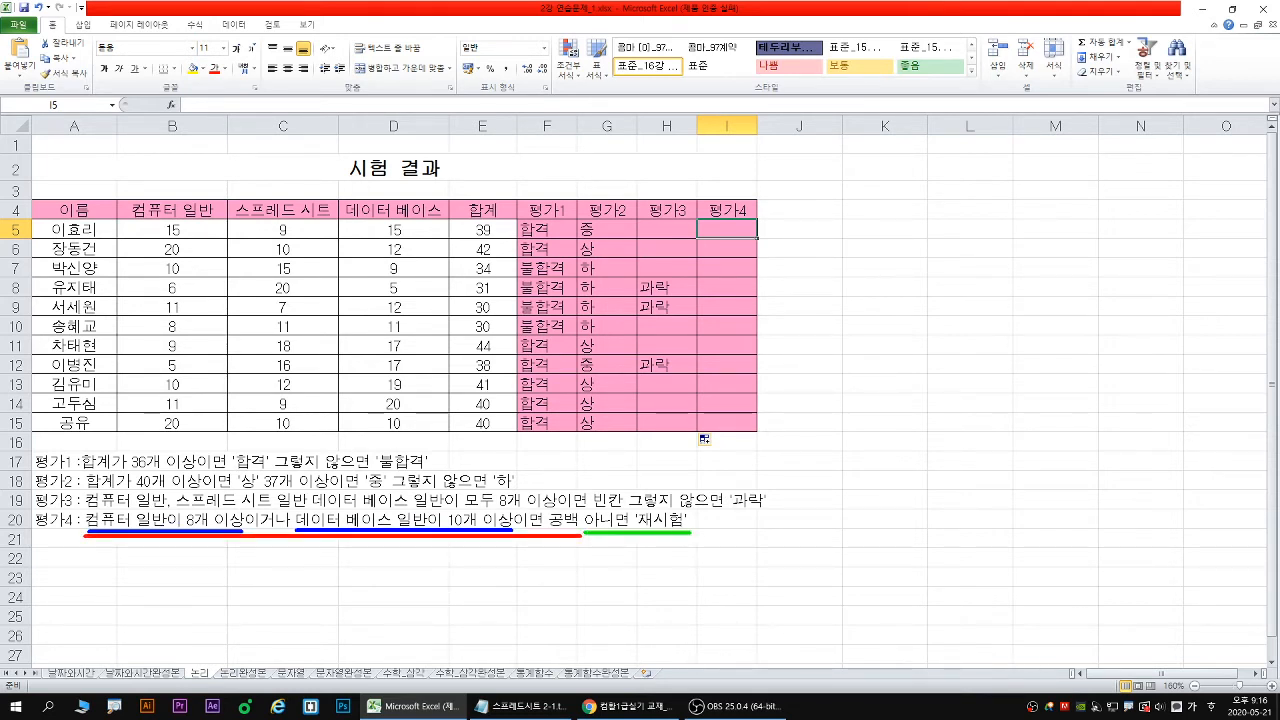
key(Escape)
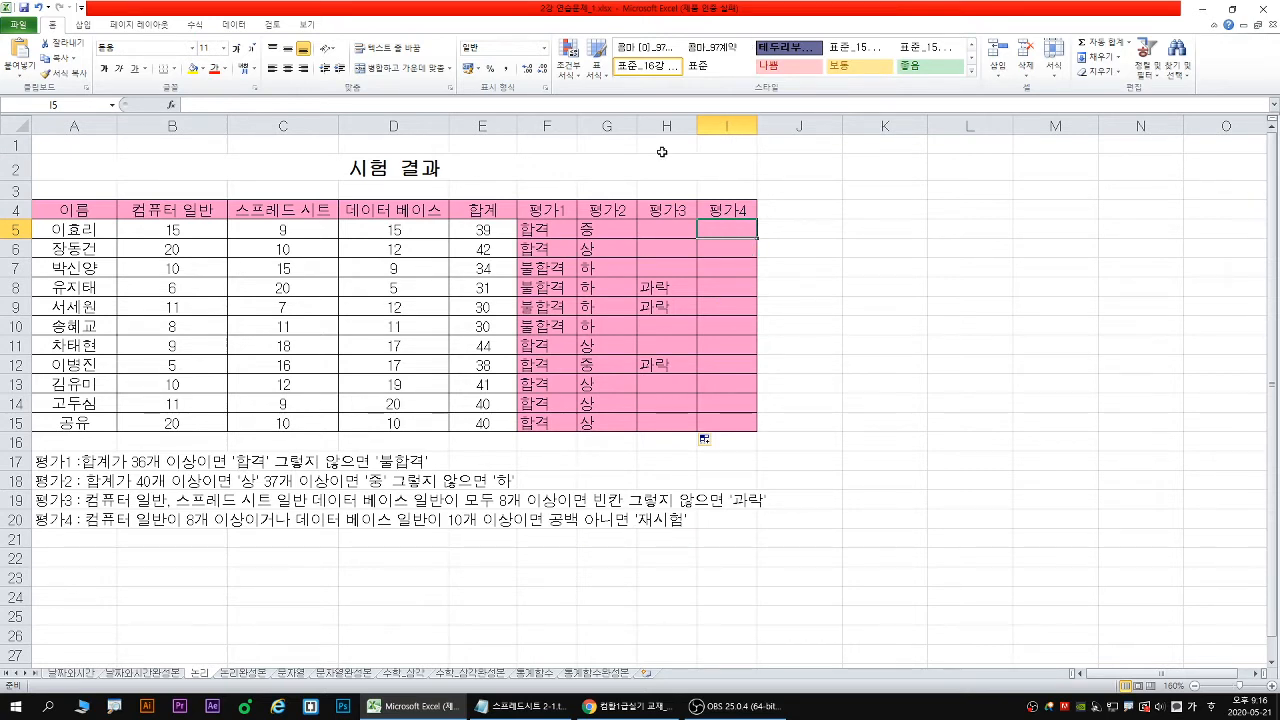
Start an IF formula in cell I5 of the 평가4 column and open its function arguments
text(=if)
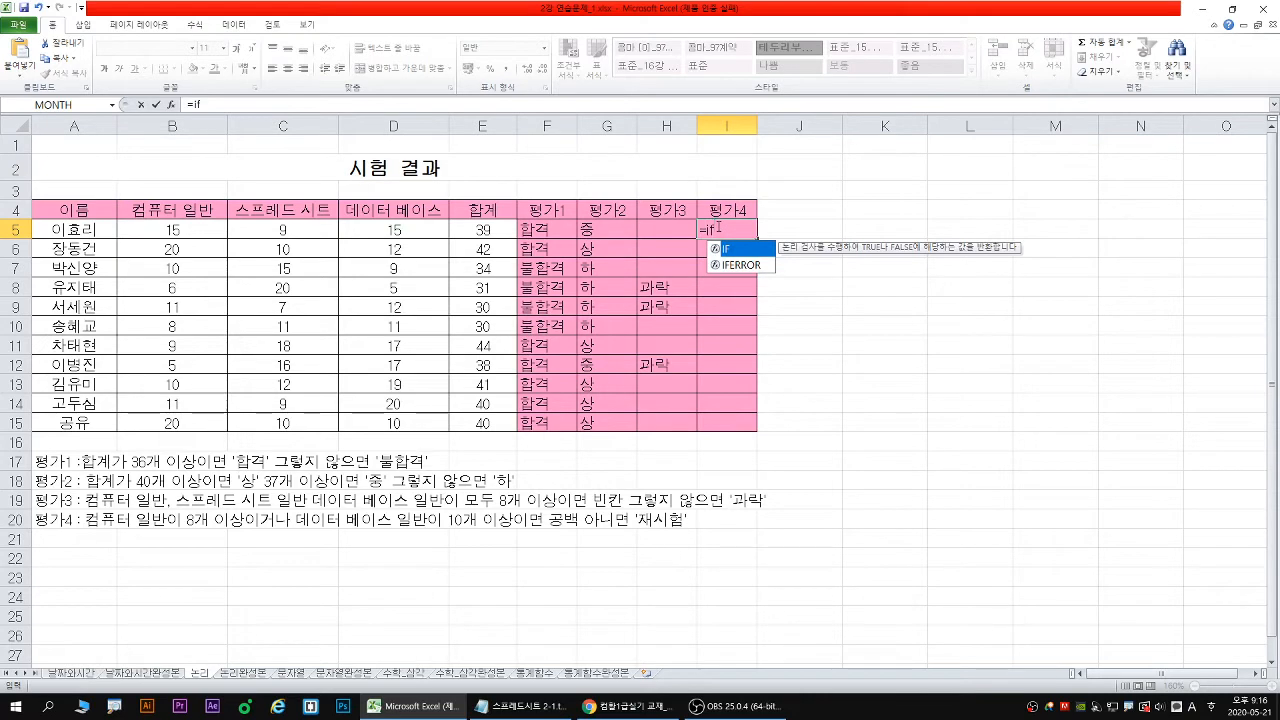
double_click(729, 249)
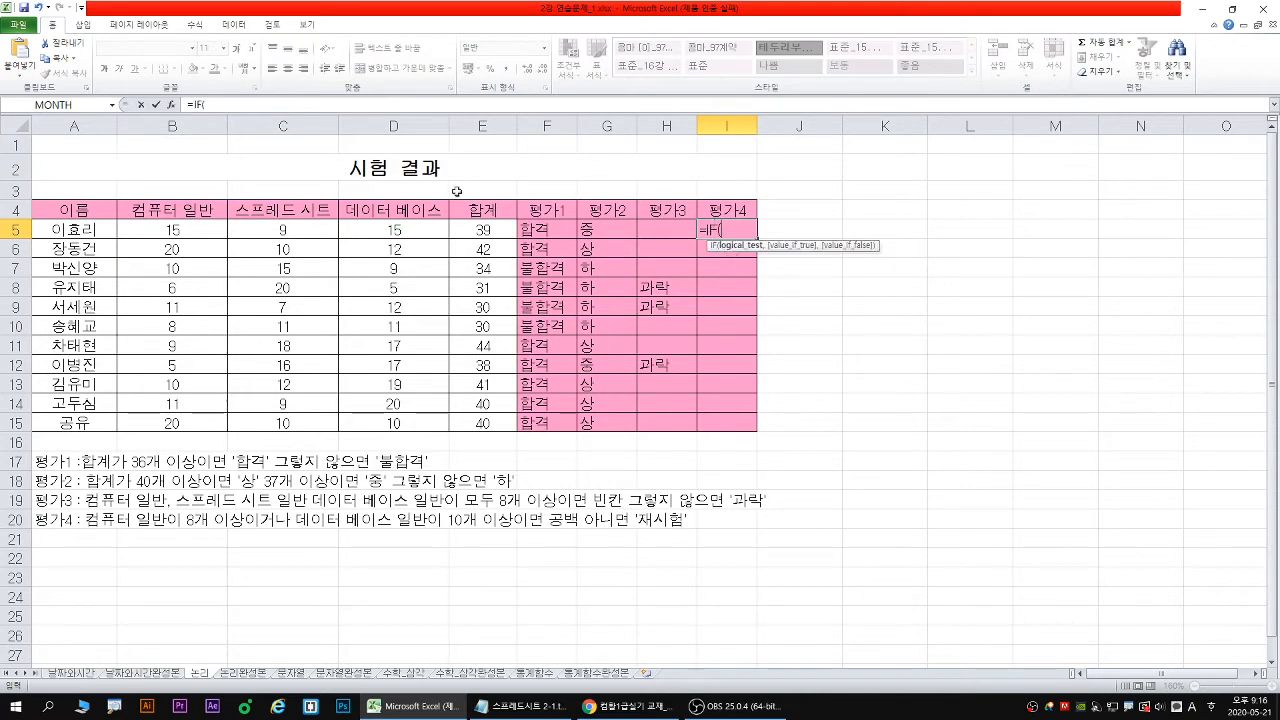
click(172, 105)
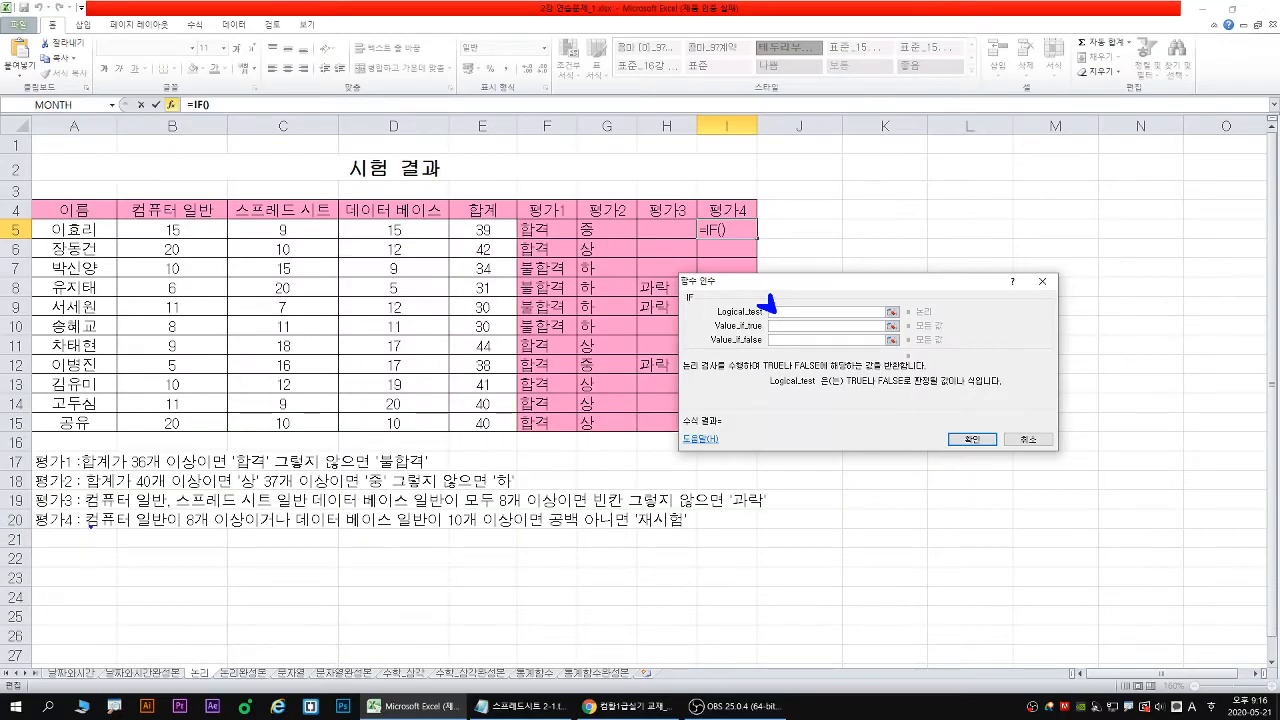
drag(87, 531, 518, 531)
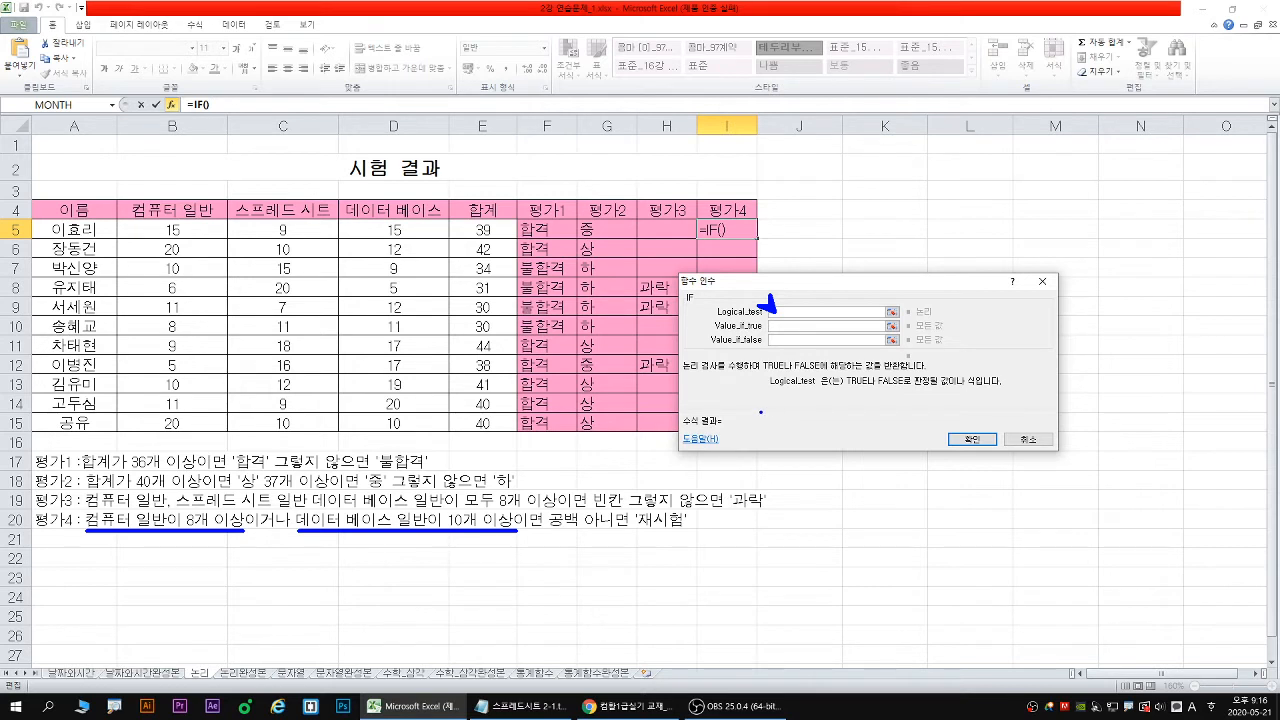
mouse_move(293, 535)
mouse_down()
mouse_move(252, 533)
mouse_move(242, 508)
mouse_move(296, 526)
mouse_up()
key(Escape)
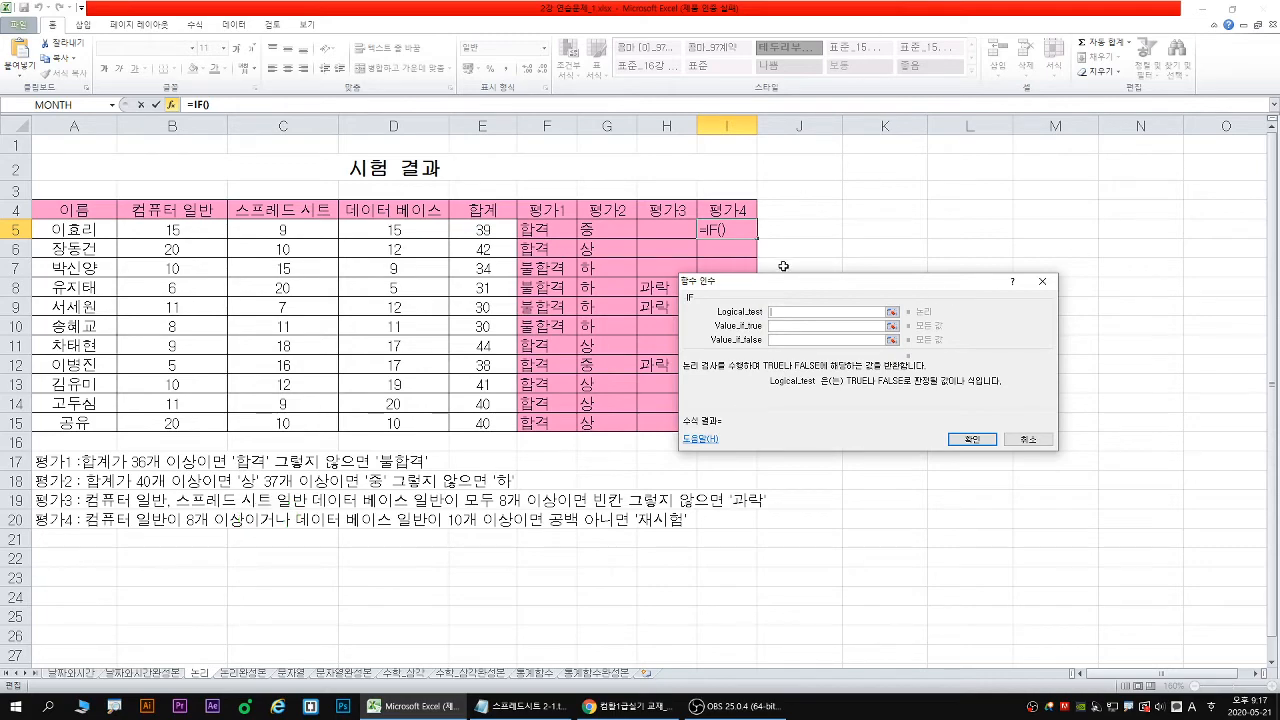
Nest an OR function in the IF's Logical_test and switch to the OR function's arguments, moving the dialog off the 평가 columns
text(or()
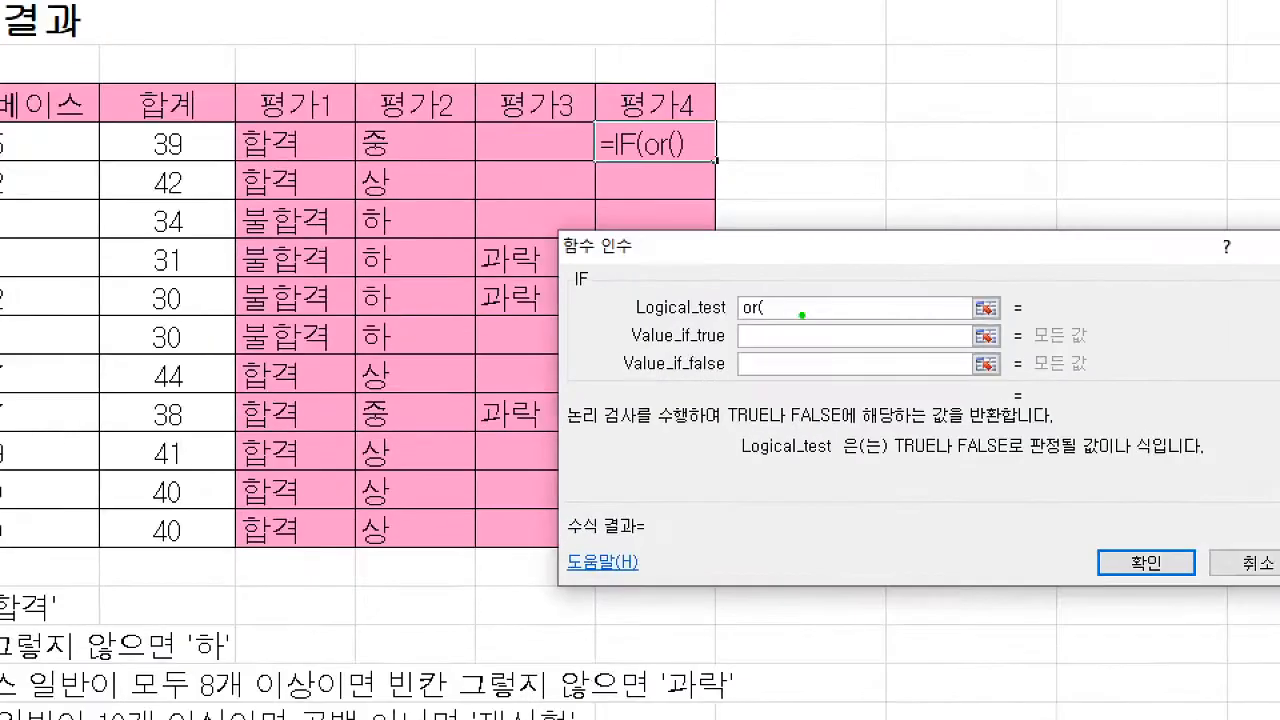
drag(751, 325, 768, 323)
key(Escape)
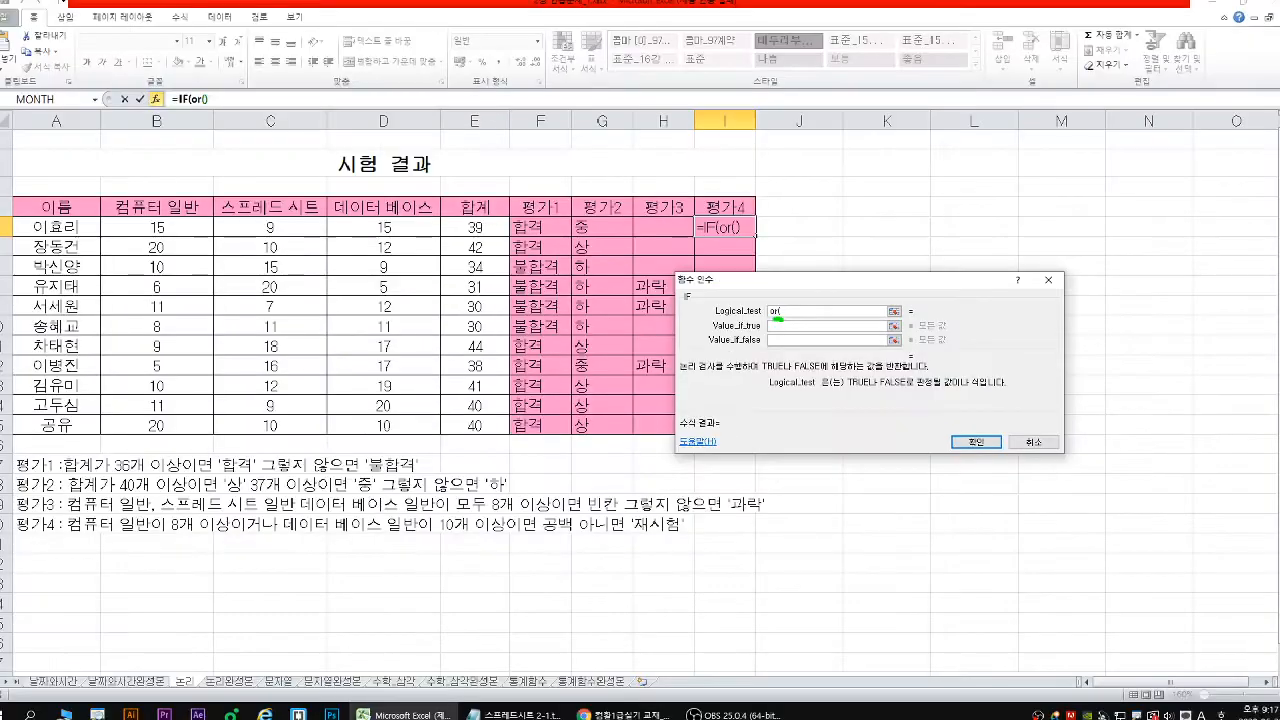
click(221, 104)
drag(736, 283, 220, 202)
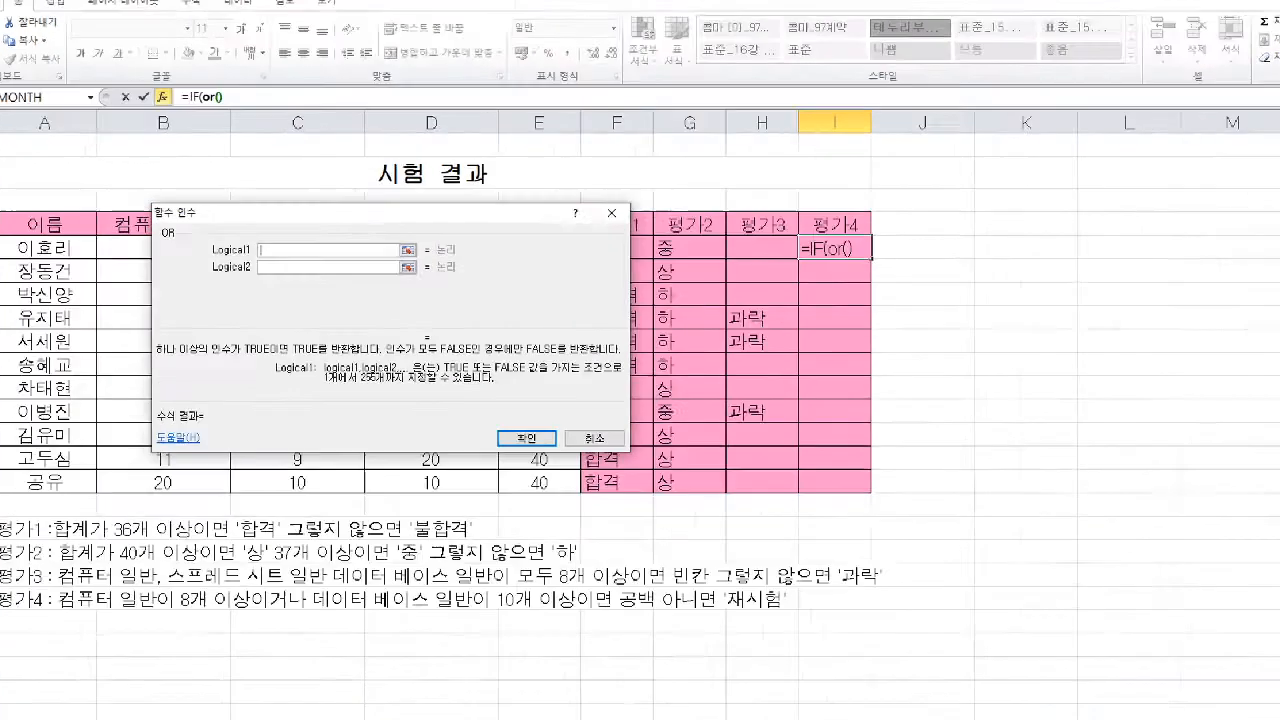
click(220, 109)
drag(220, 100, 220, 165)
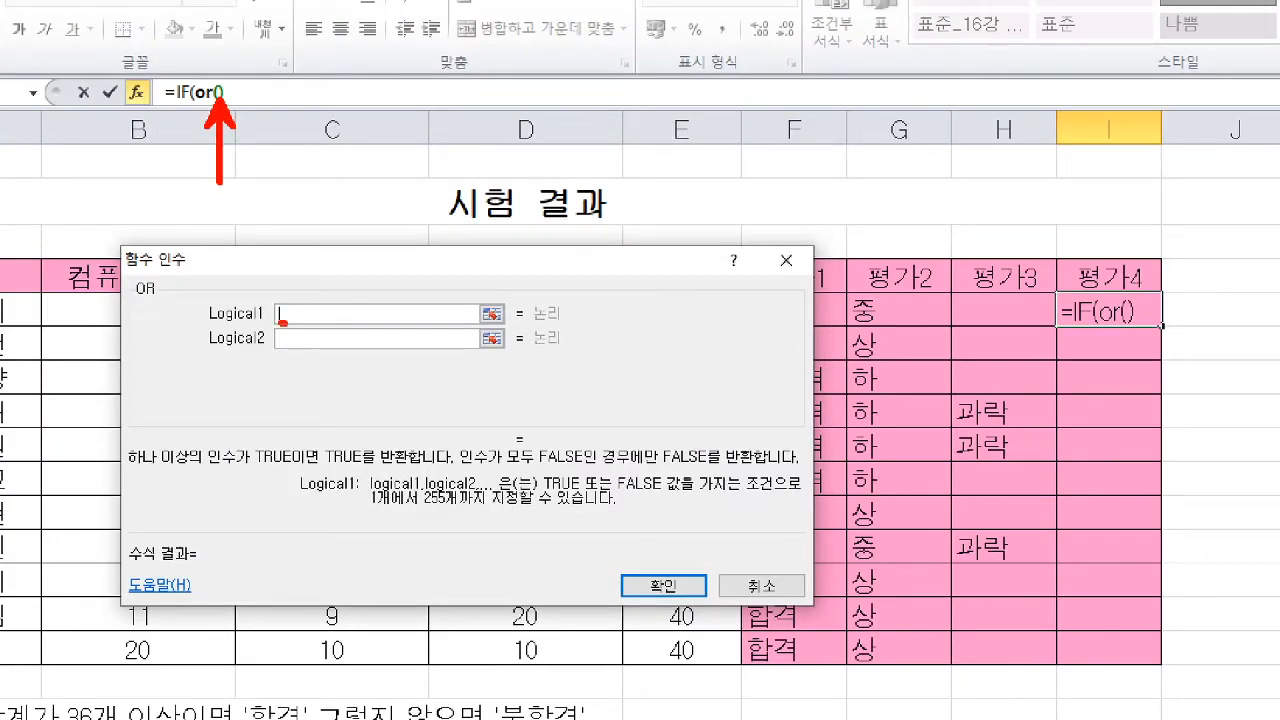
drag(283, 322, 328, 324)
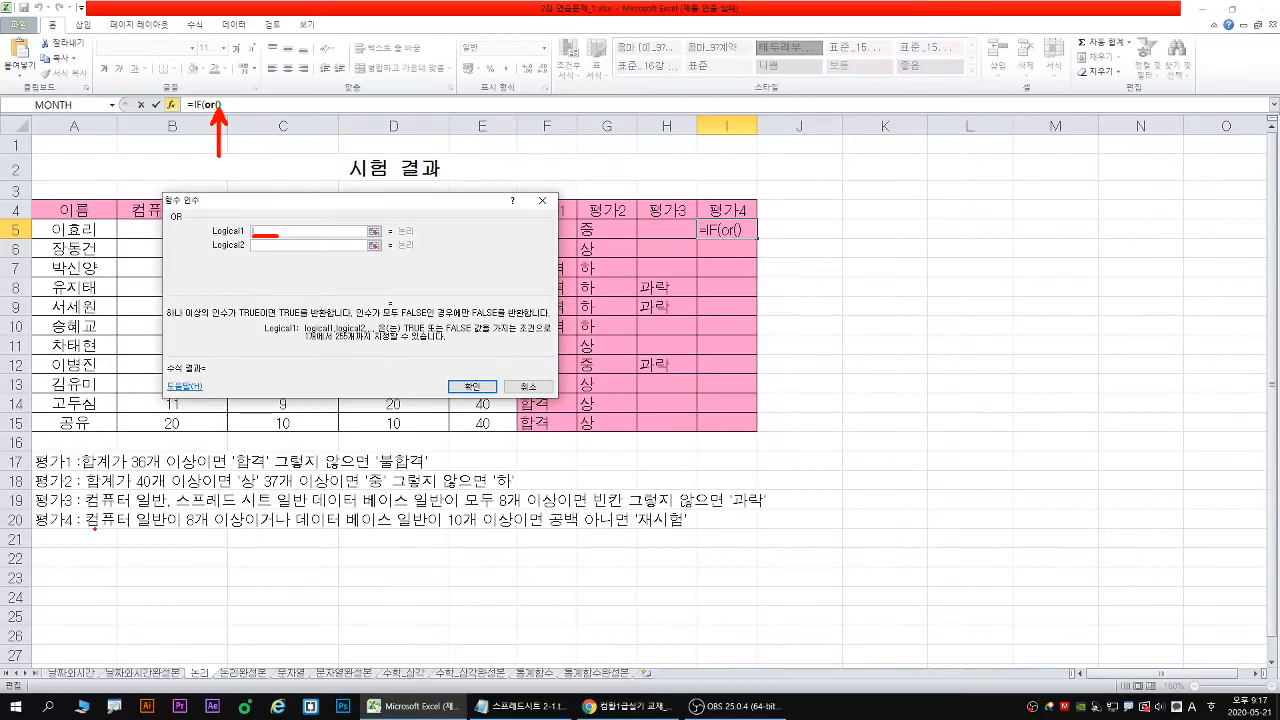
drag(86, 527, 252, 519)
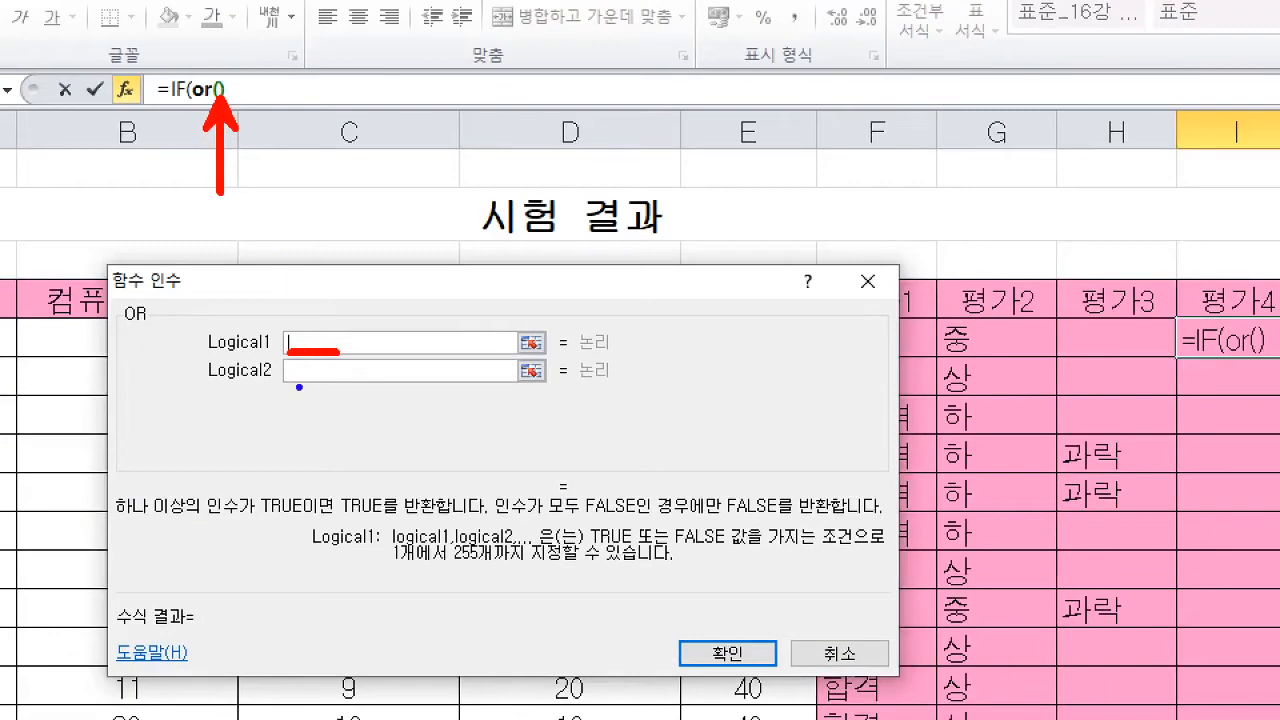
drag(280, 382, 376, 382)
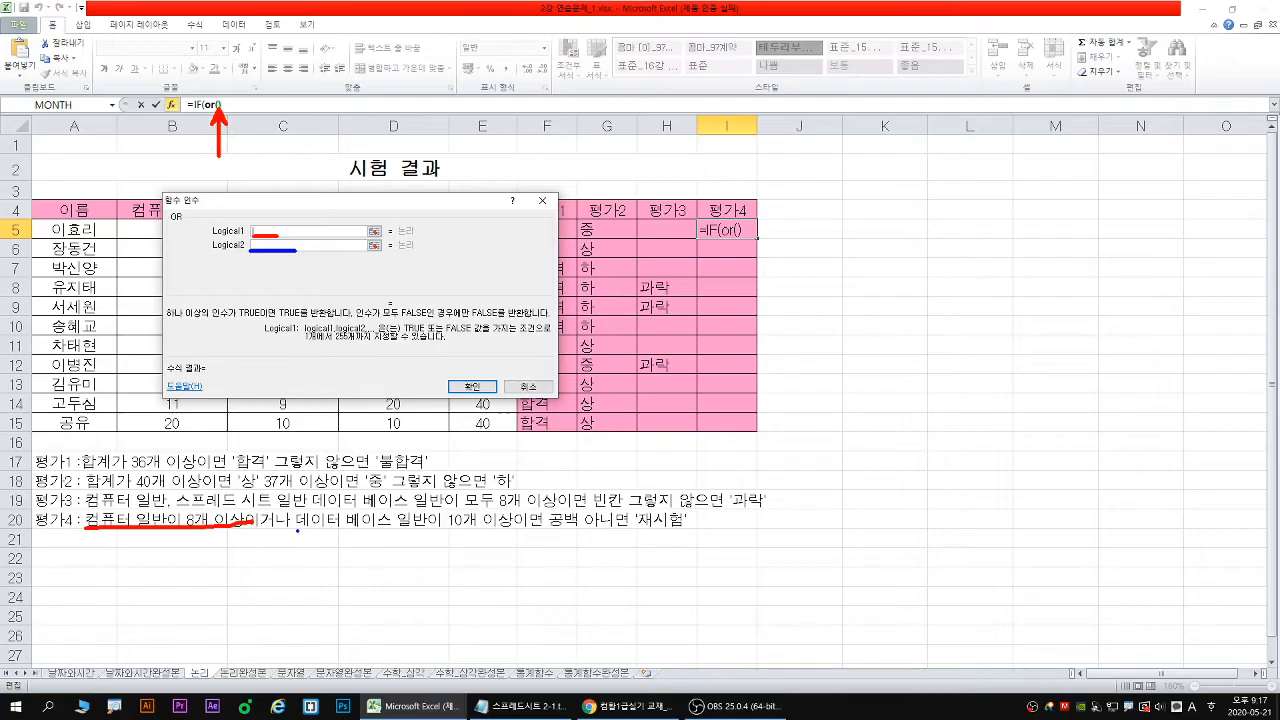
drag(298, 530, 516, 529)
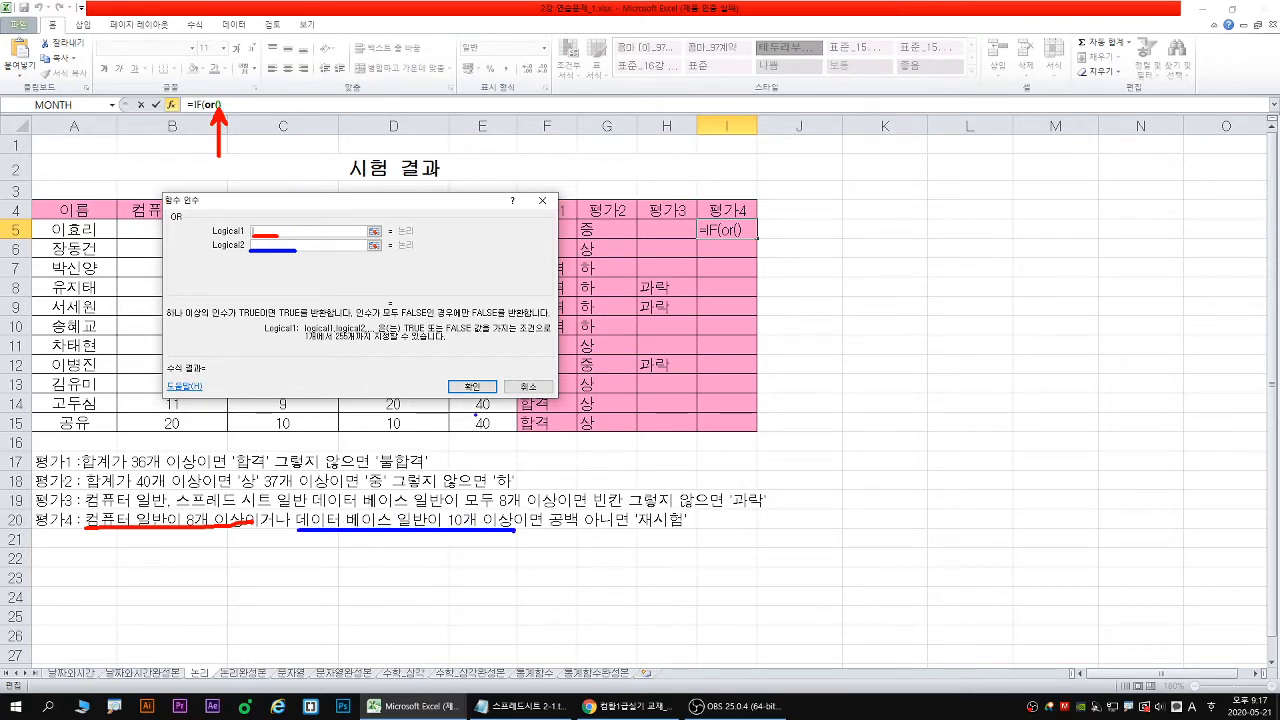
key(Escape)
Set the OR conditions to B5>=8 as Logical1 and D5>=10 as Logical2, with the dialog moved clear of row 5
mouse_move(289, 205)
mouse_down()
mouse_move(309, 227)
mouse_move(400, 262)
mouse_up()
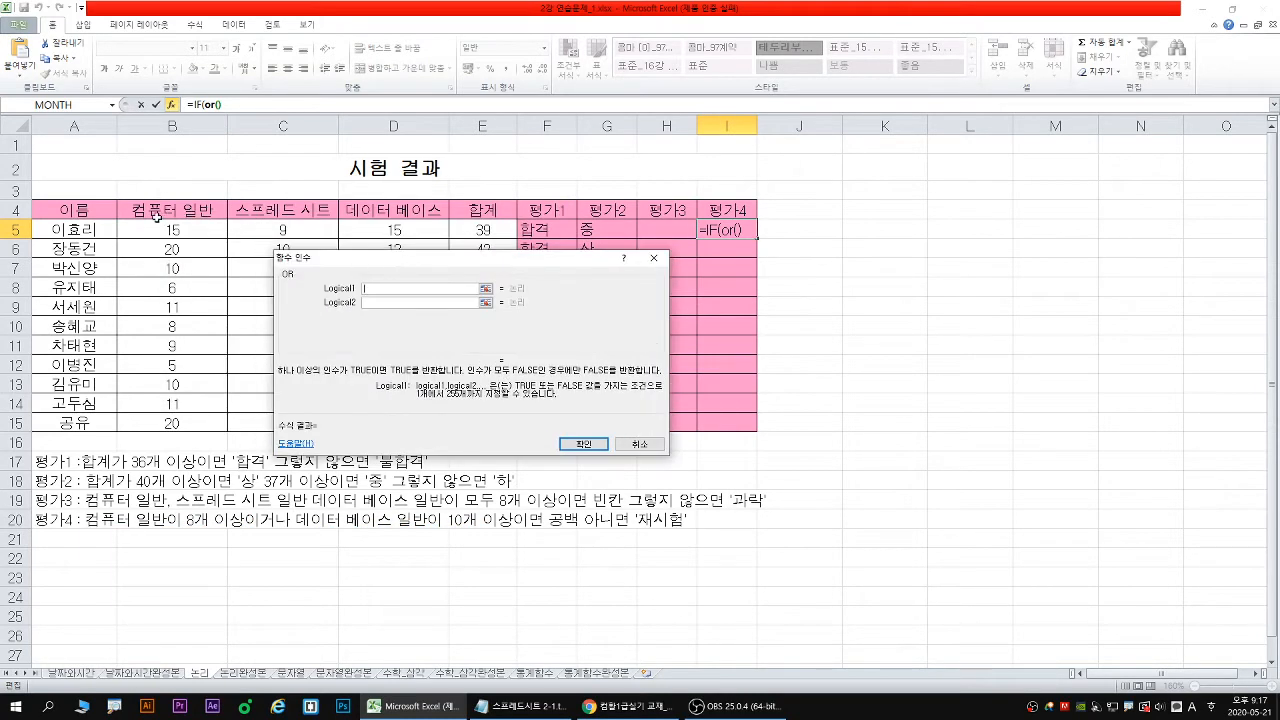
click(162, 229)
text(>)
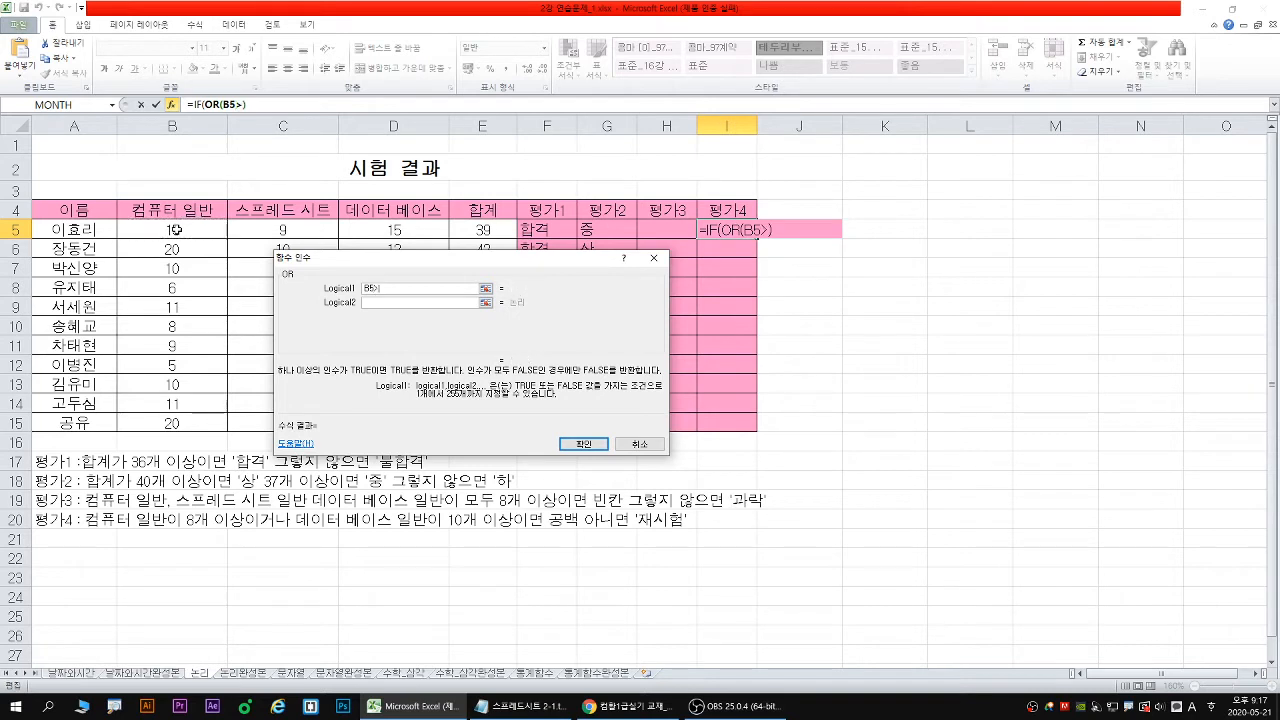
text(=8)
key(Tab)
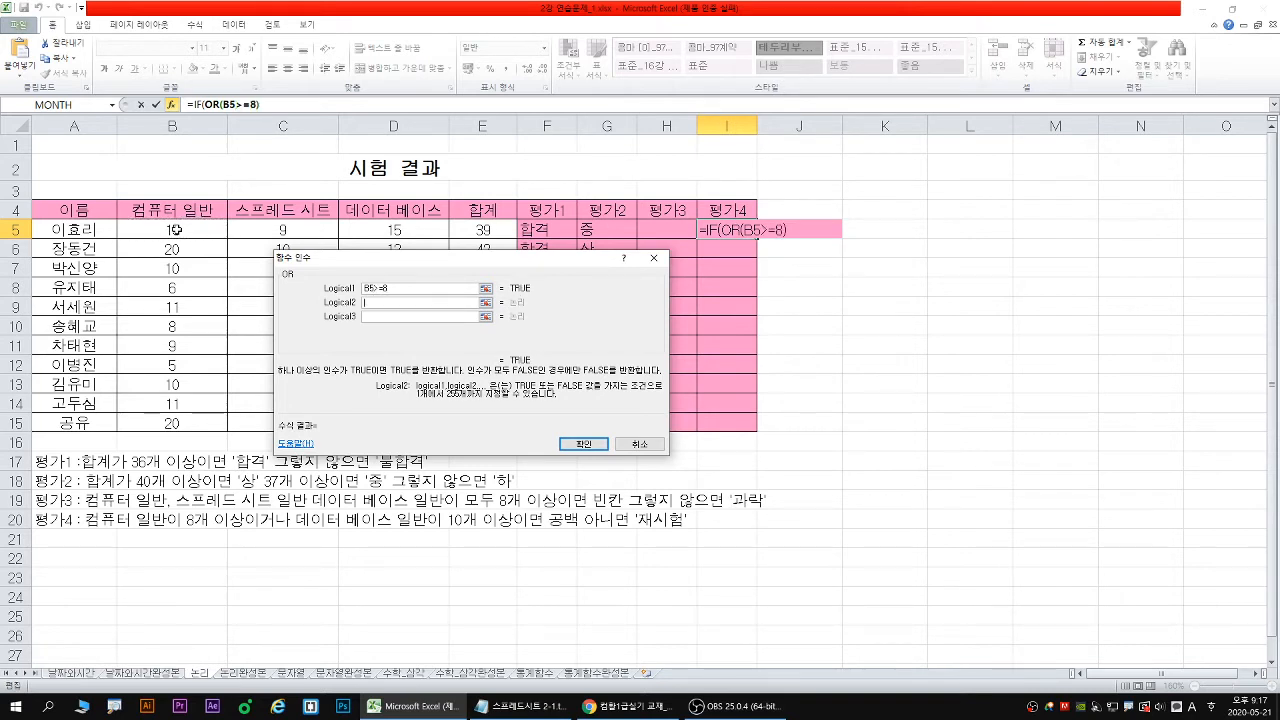
click(386, 229)
text(>=10)
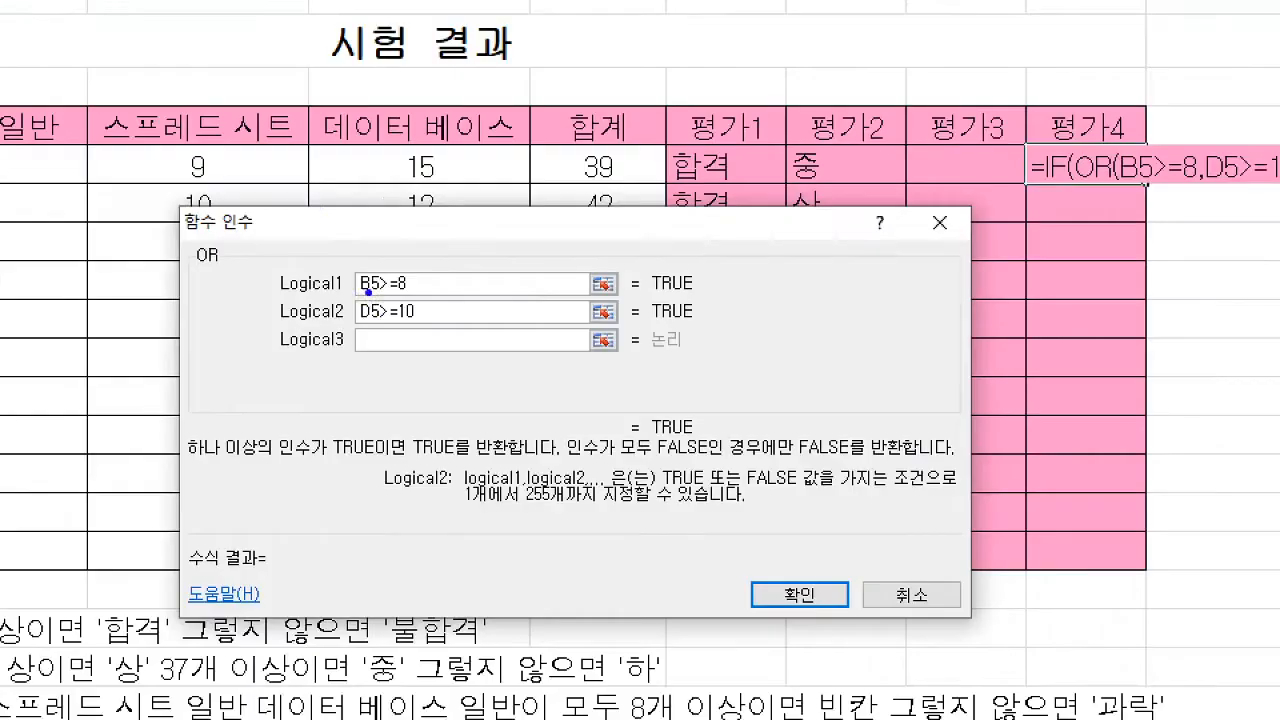
mouse_move(356, 298)
mouse_down()
mouse_move(414, 297)
mouse_move(415, 325)
mouse_up()
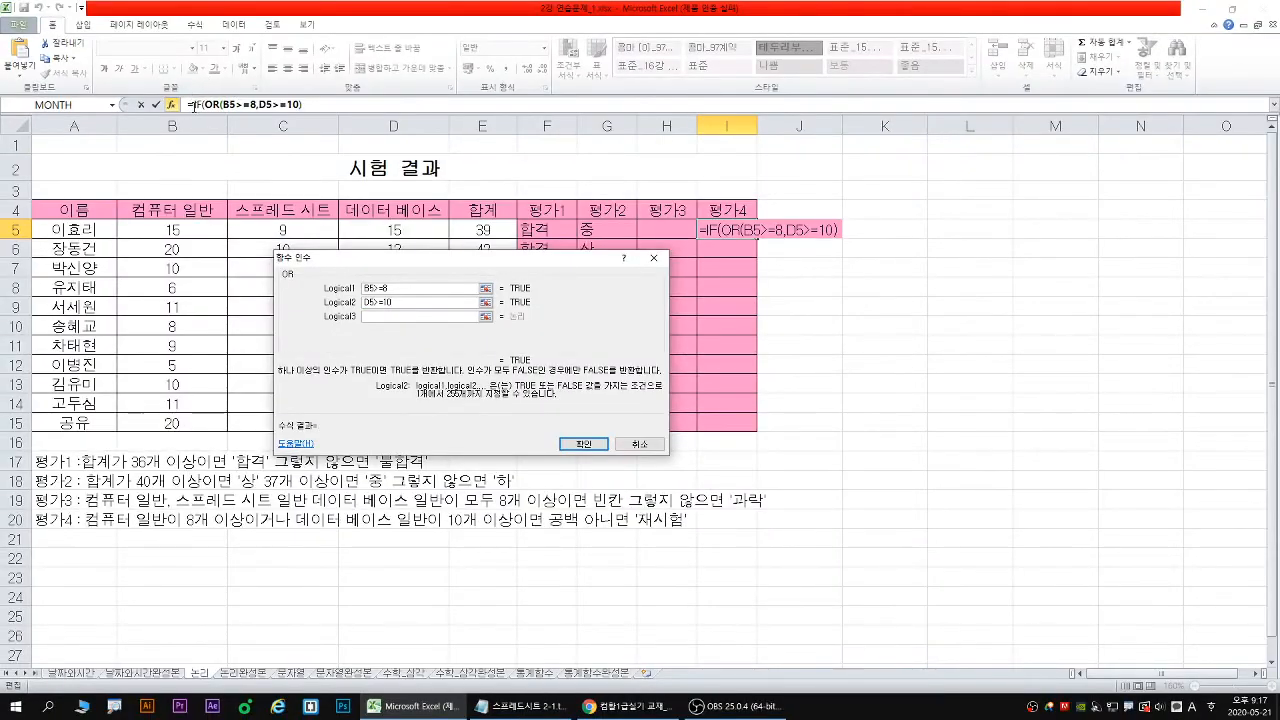
Return to the outer IF function's arguments and set Value_if_true to an empty string ""
click(197, 104)
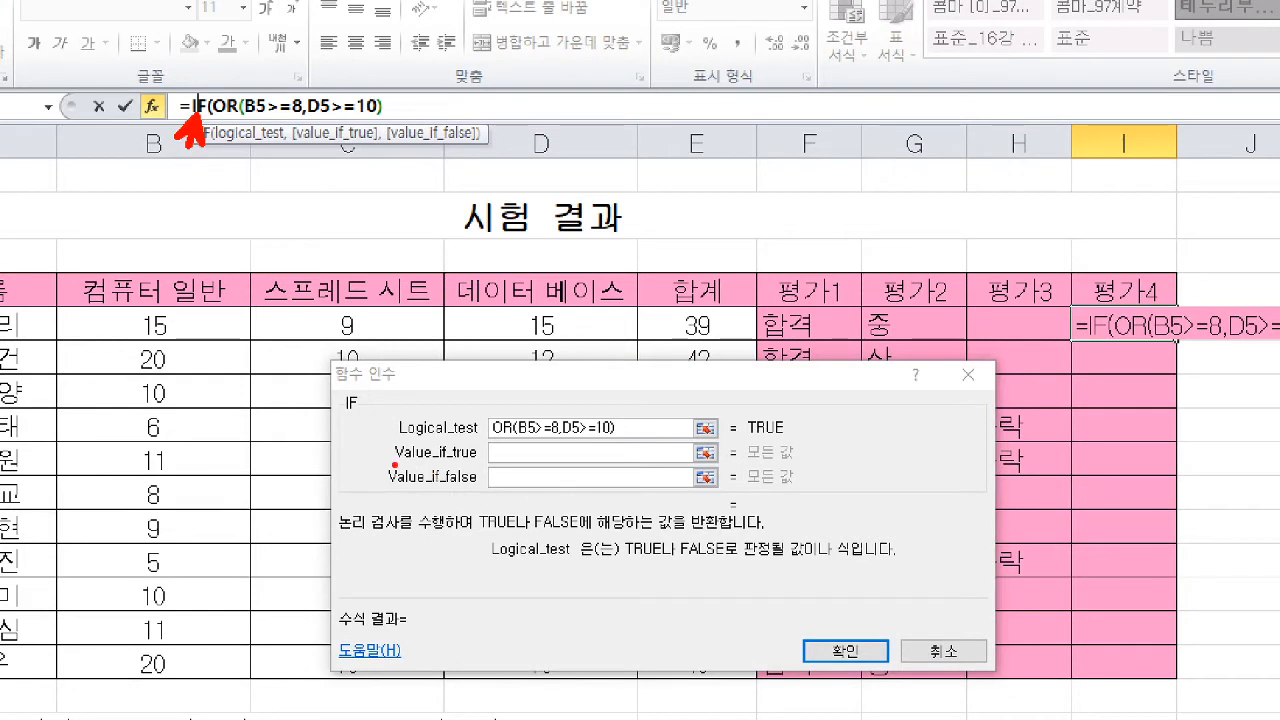
drag(394, 465, 696, 463)
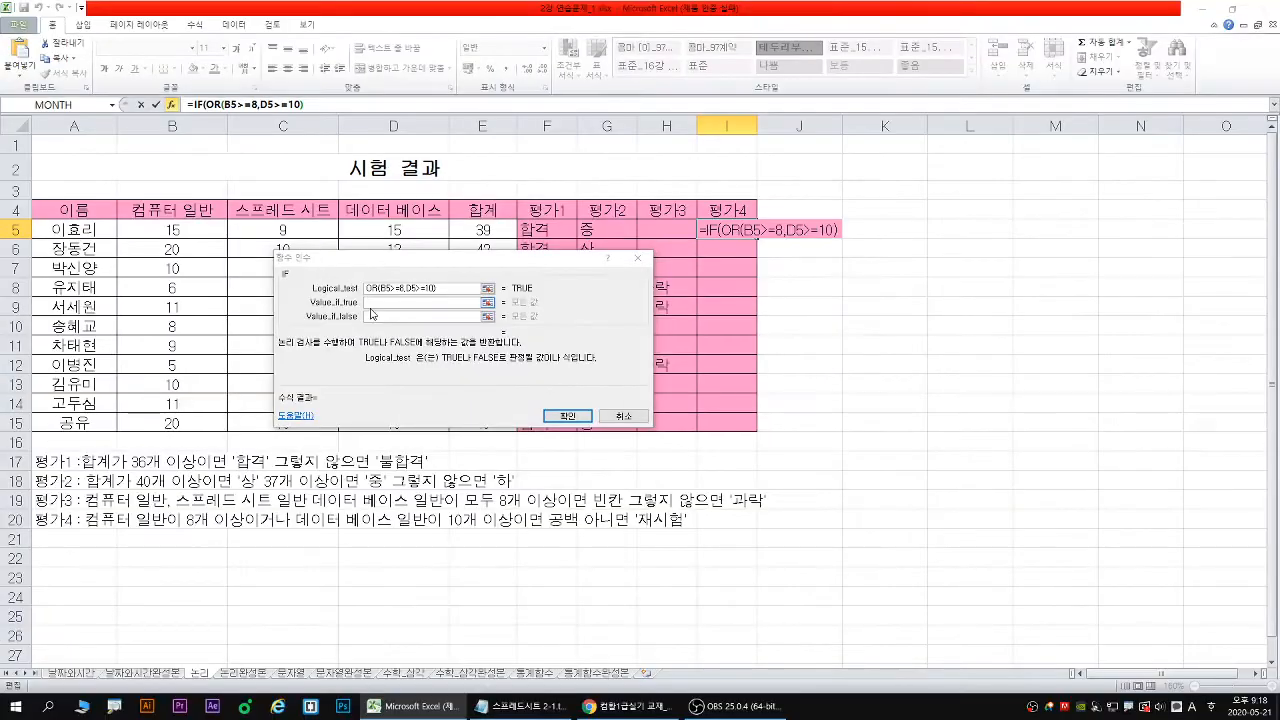
click(508, 453)
text("")
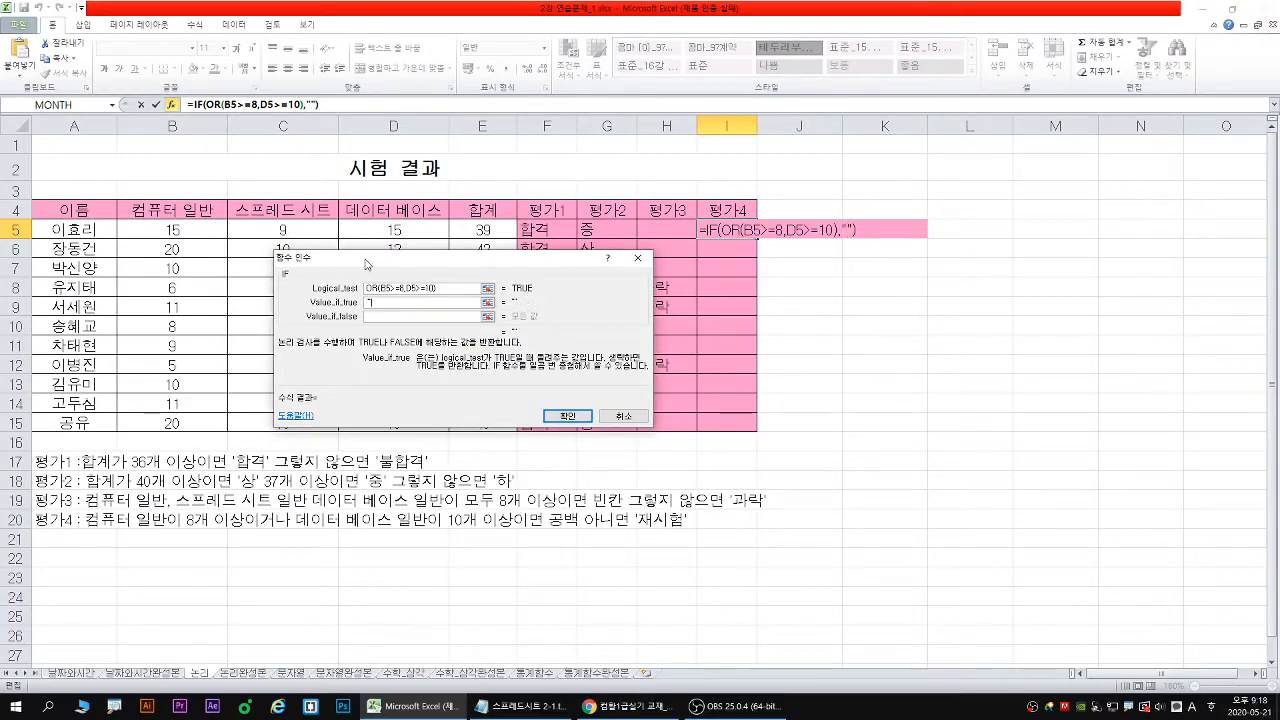
click(384, 317)
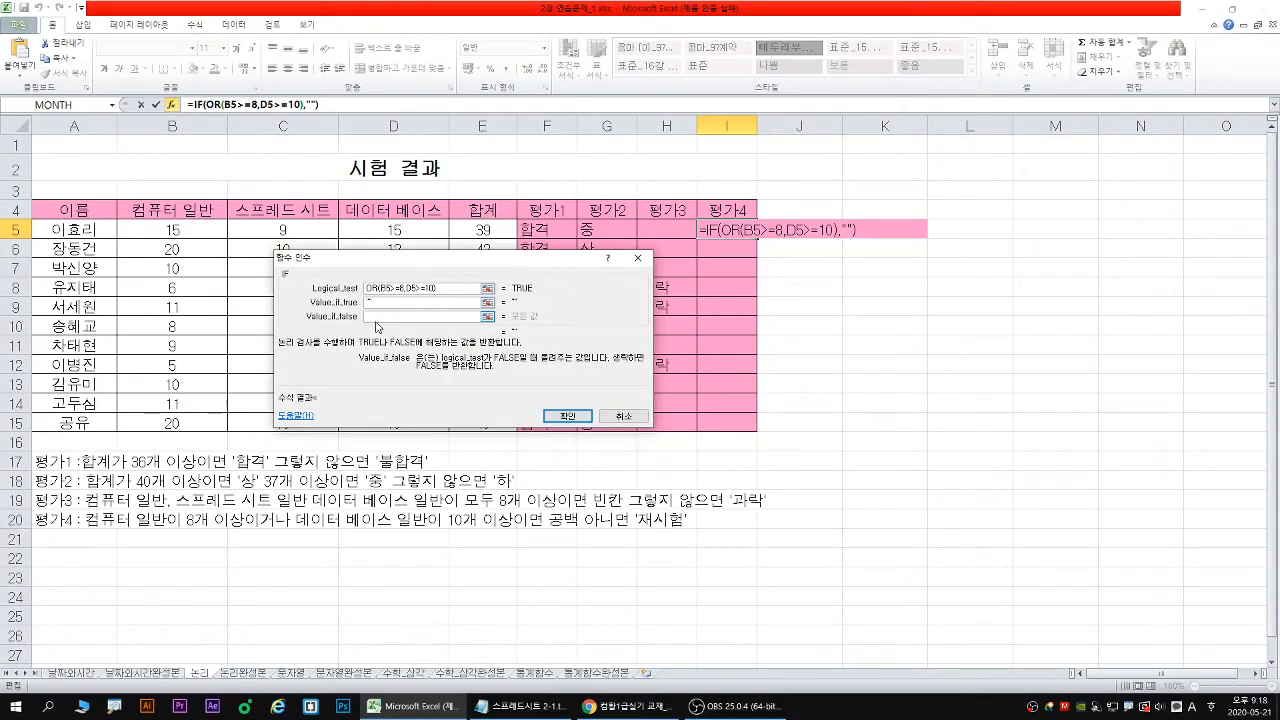
key(ctrl+1)
click(376, 322)
drag(370, 317, 364, 325)
key(b)
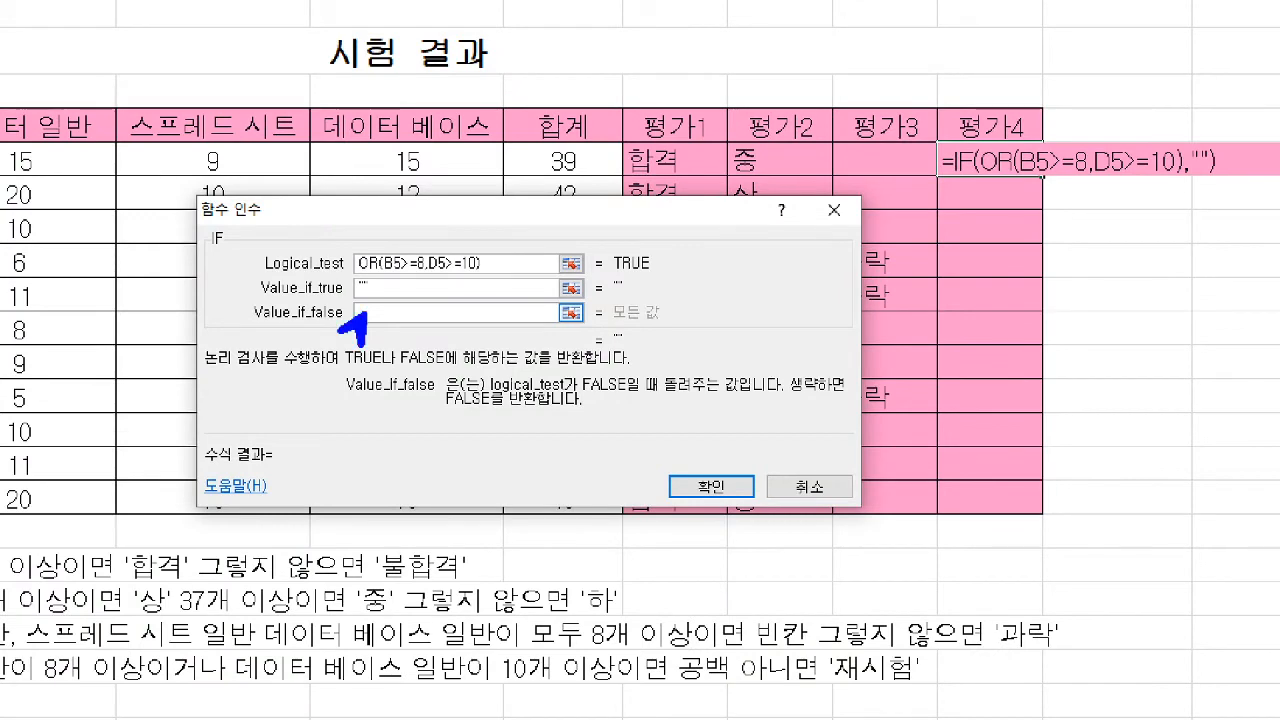
scroll(382, 322, up, 5)
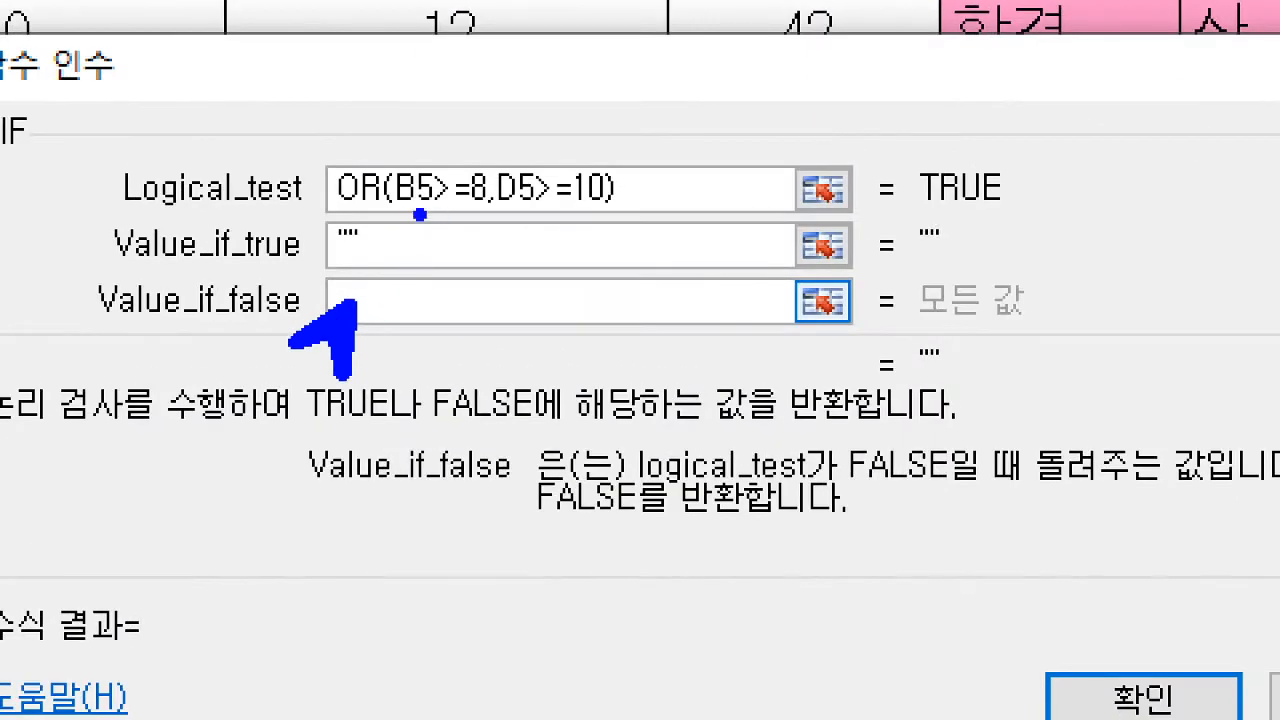
key(g)
drag(406, 212, 612, 211)
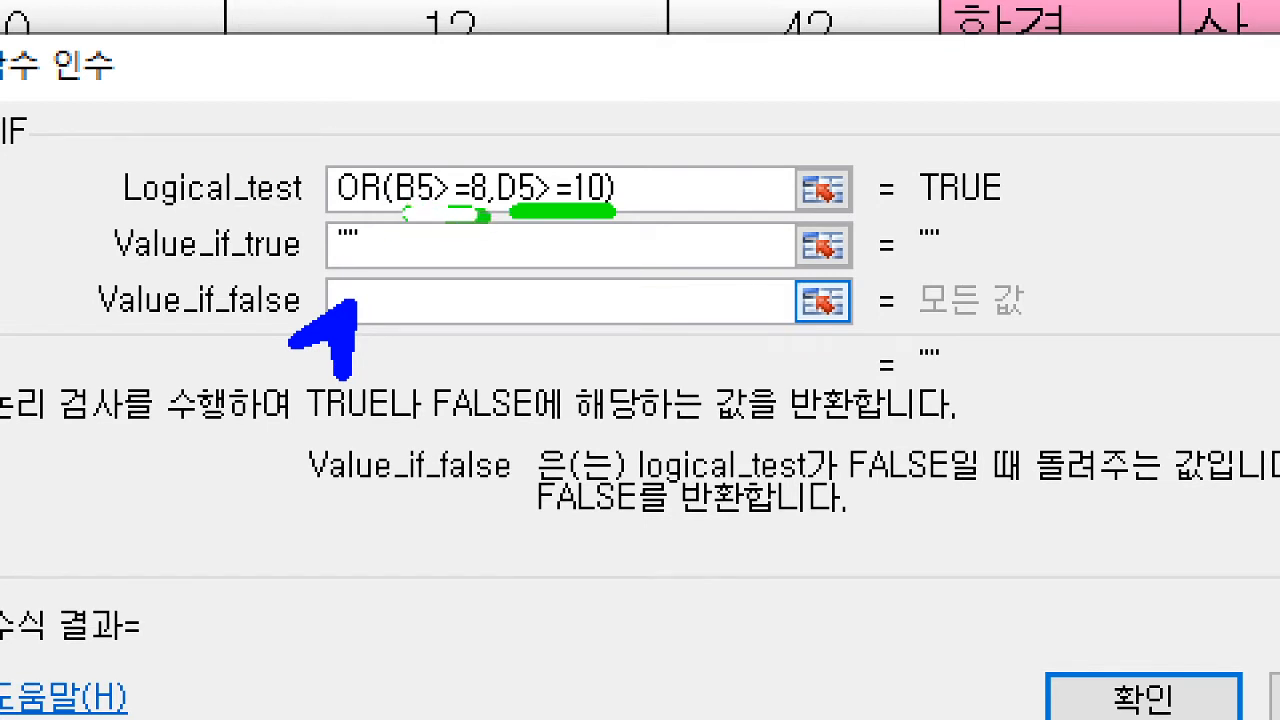
drag(410, 213, 616, 212)
key(p)
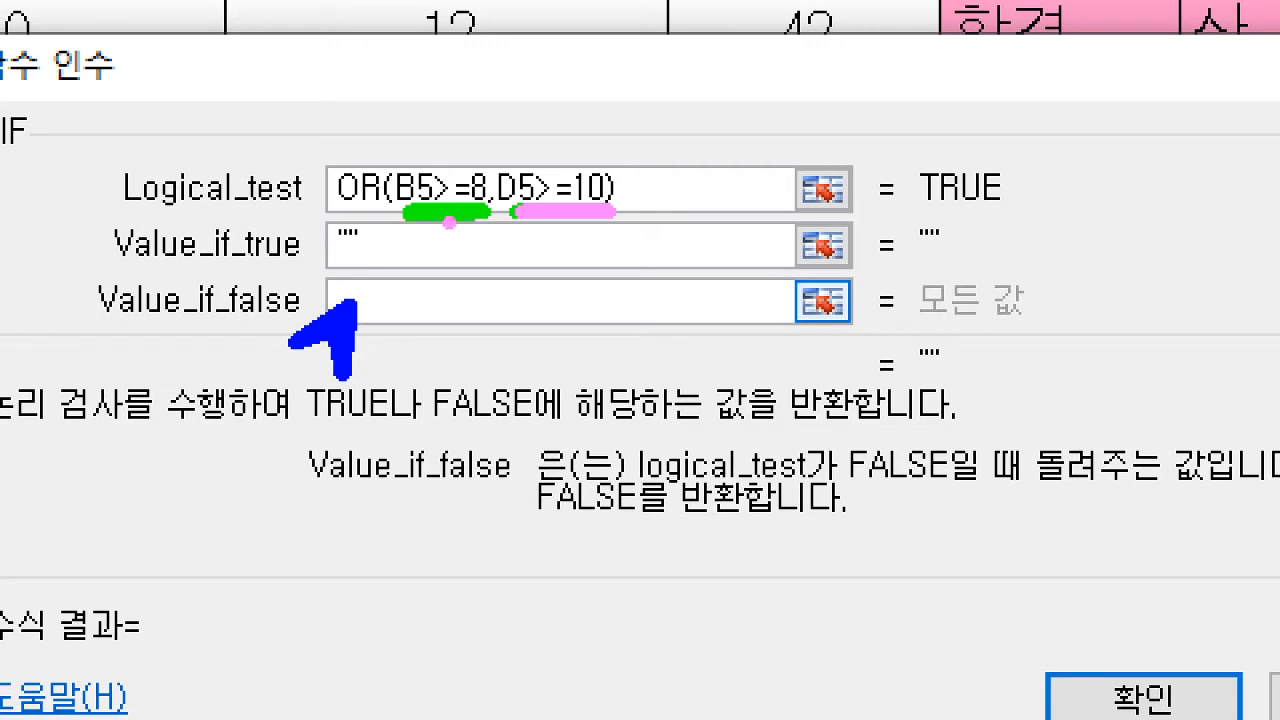
drag(407, 212, 488, 211)
key(e)
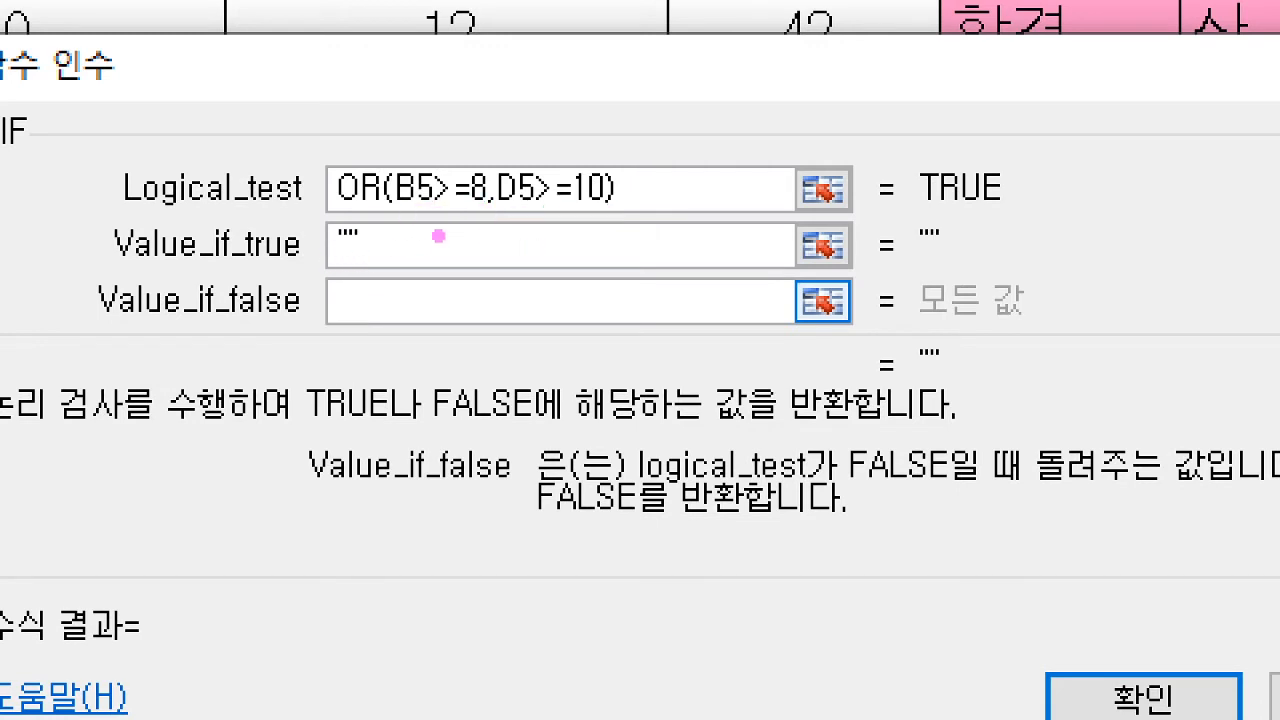
key(r)
drag(347, 316, 345, 380)
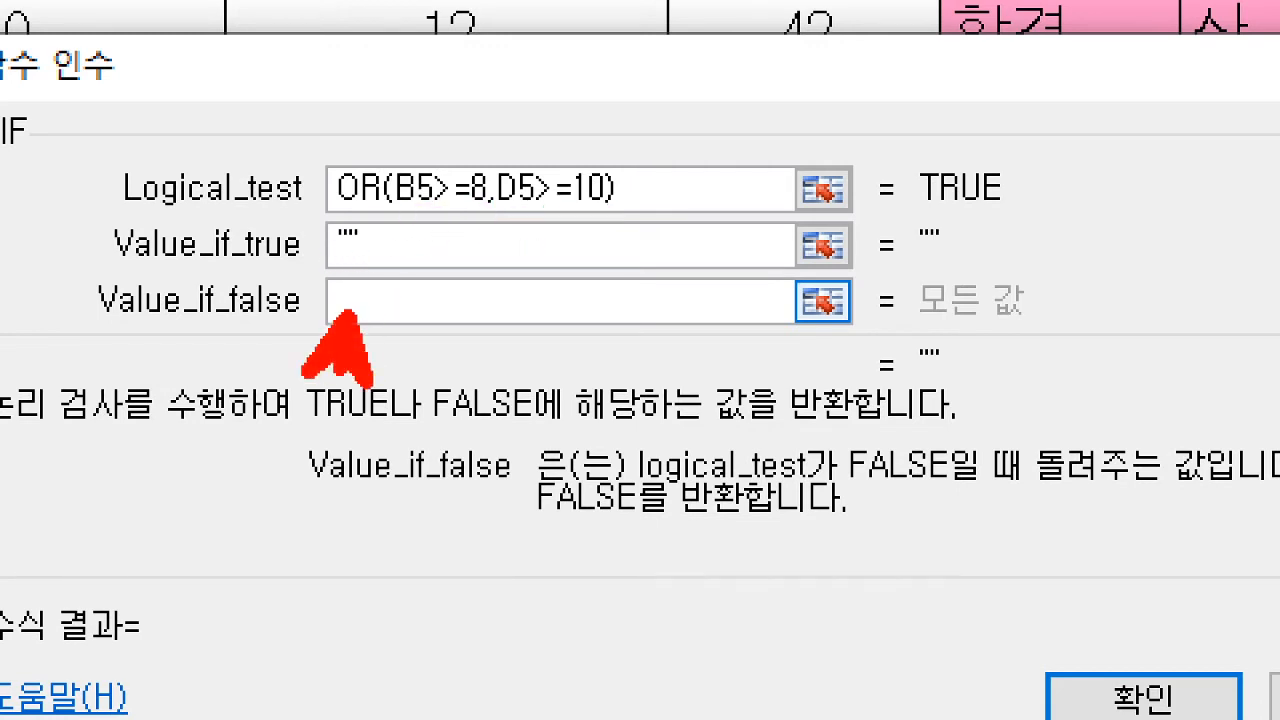
key(Escape)
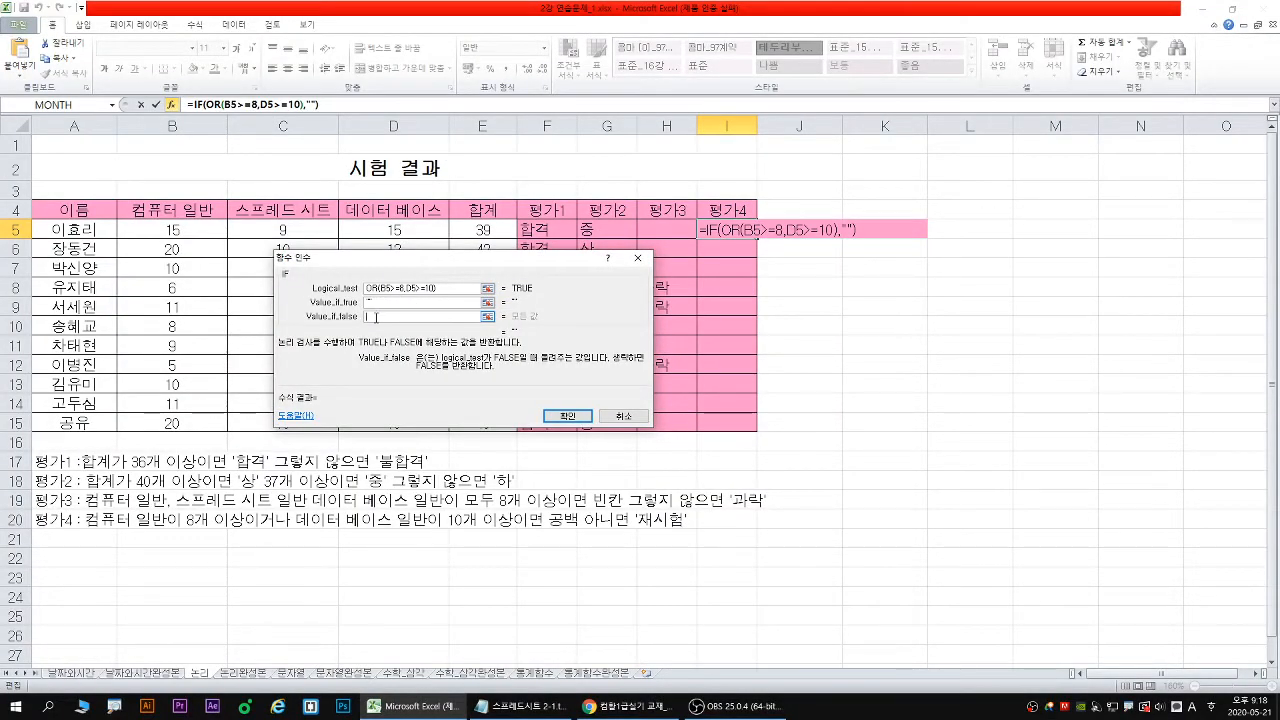
Set Value_if_false to 재시험 and enter the completed IF formula in I5
text(W)
key(BackSpace)
text(재시험)
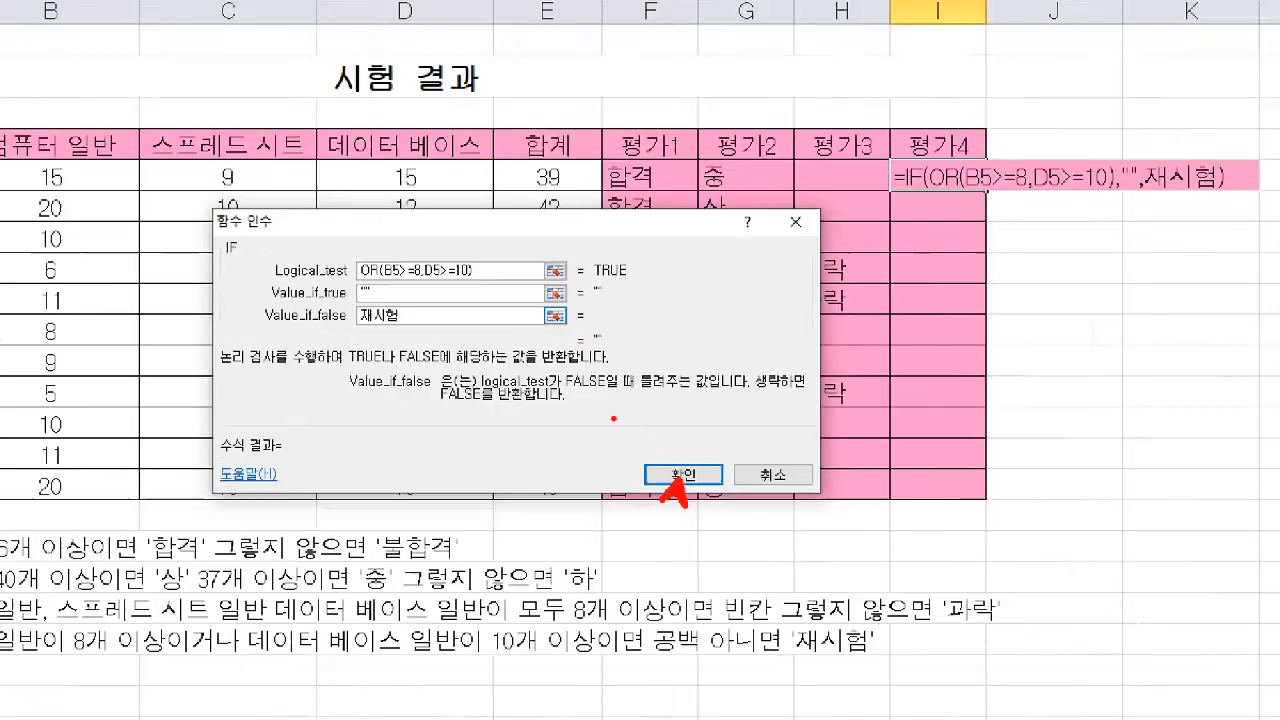
click(755, 515)
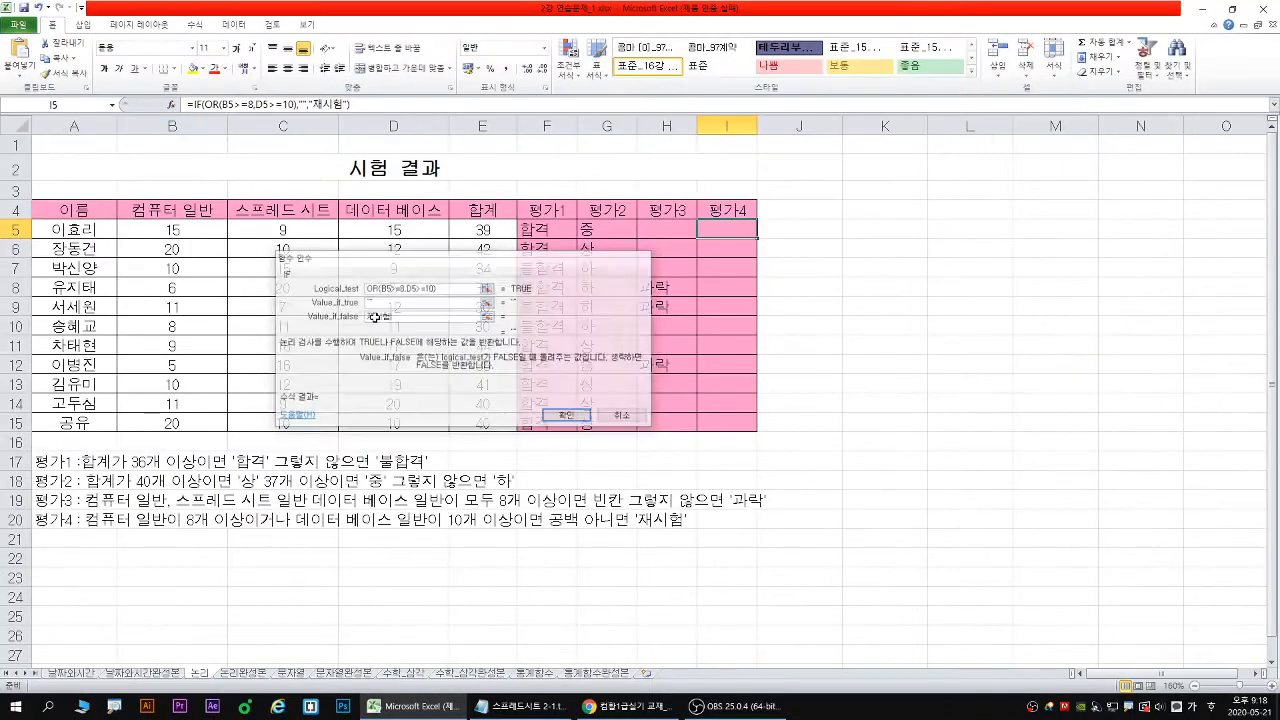
Fill the 평가4 formula from I5 down to I15, and select A8:I8 to check that record
double_click(752, 240)
click(725, 287)
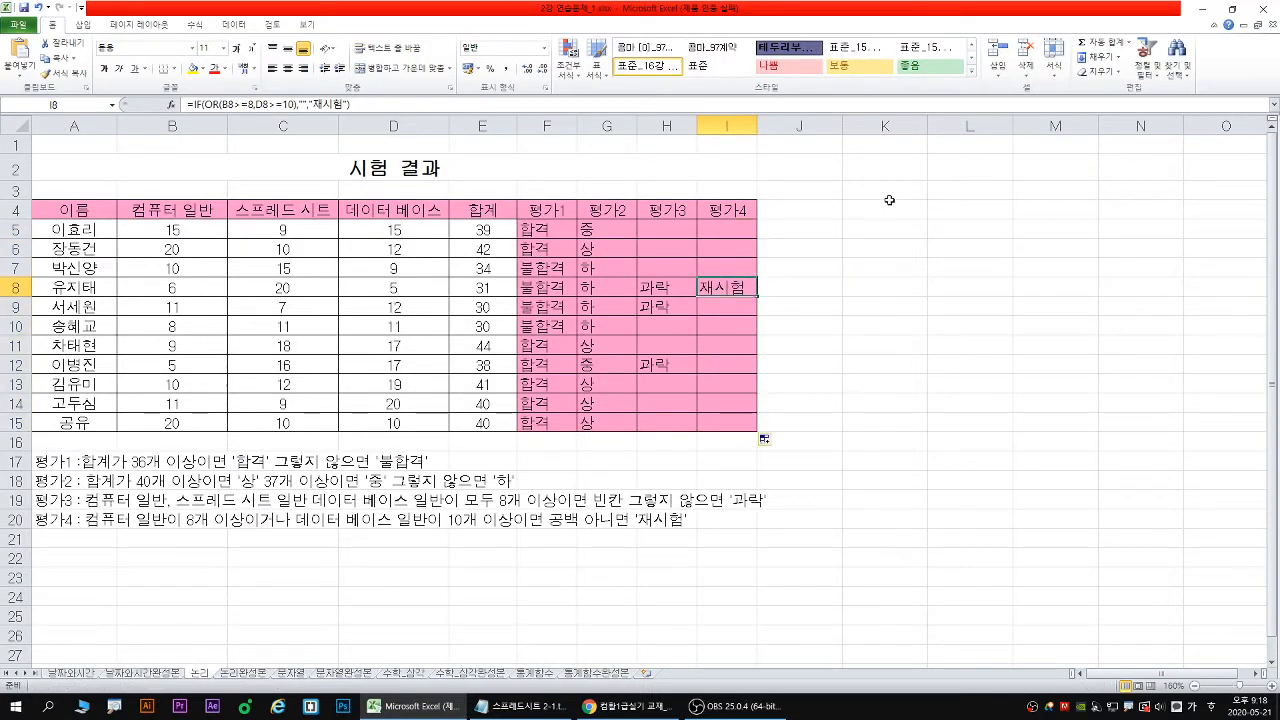
key(shift+Home)
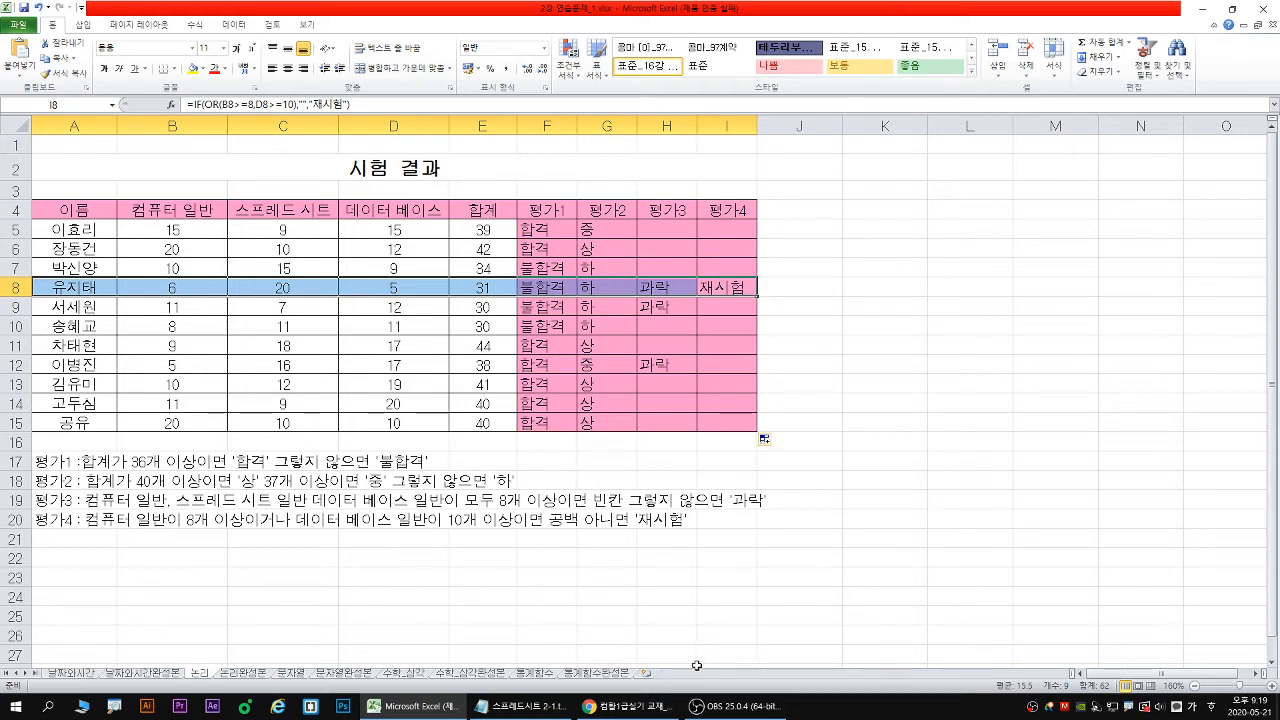
Switch to the textbook PDF in Chrome and view the 문자열 함수 (string functions) table
click(632, 712)
scroll(491, 450, down, 3)
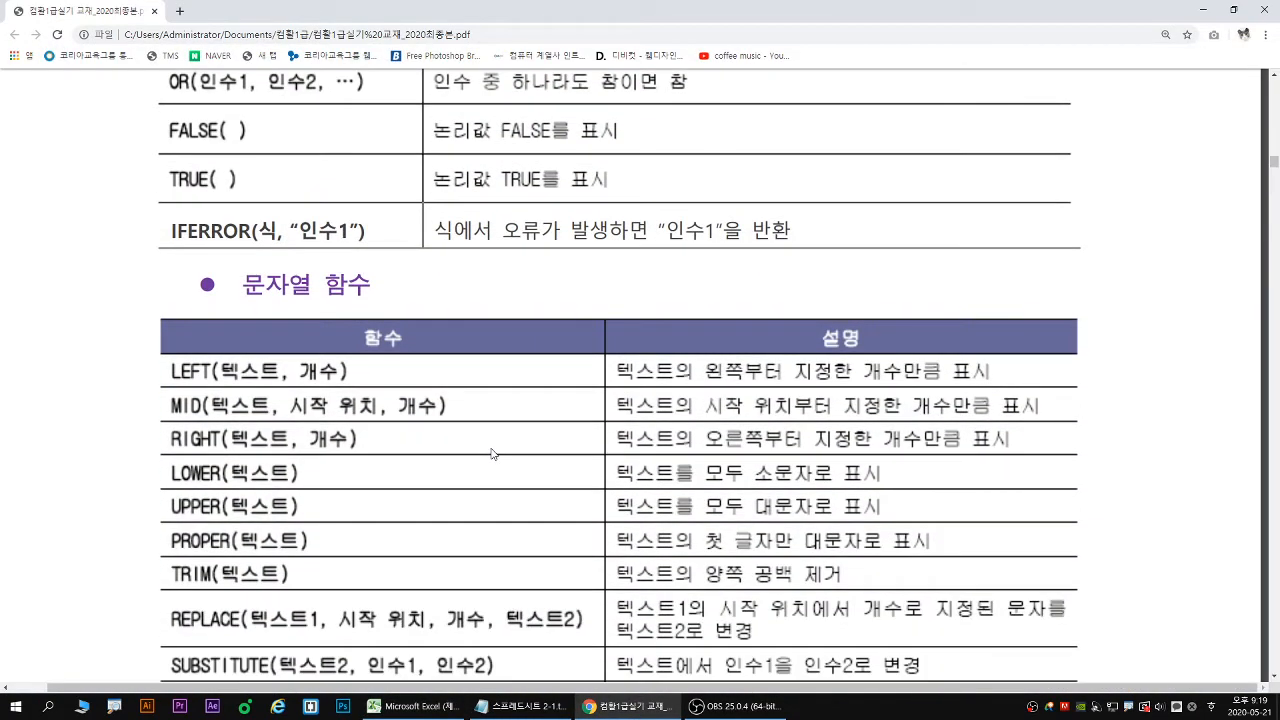
scroll(491, 453, down, 3)
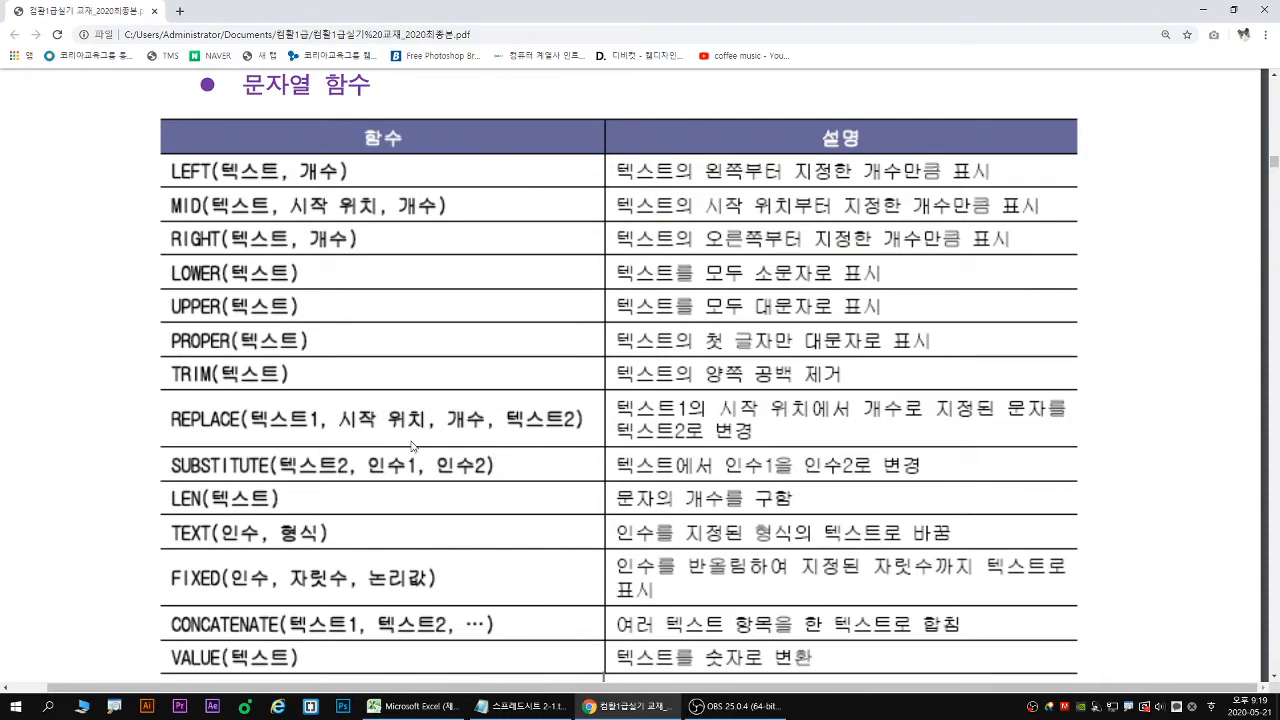
Box the LEFT, MID and RIGHT entries of the 문자열 함수 table in red, and the REPLACE entry in pink
scroll(428, 452, down, 1)
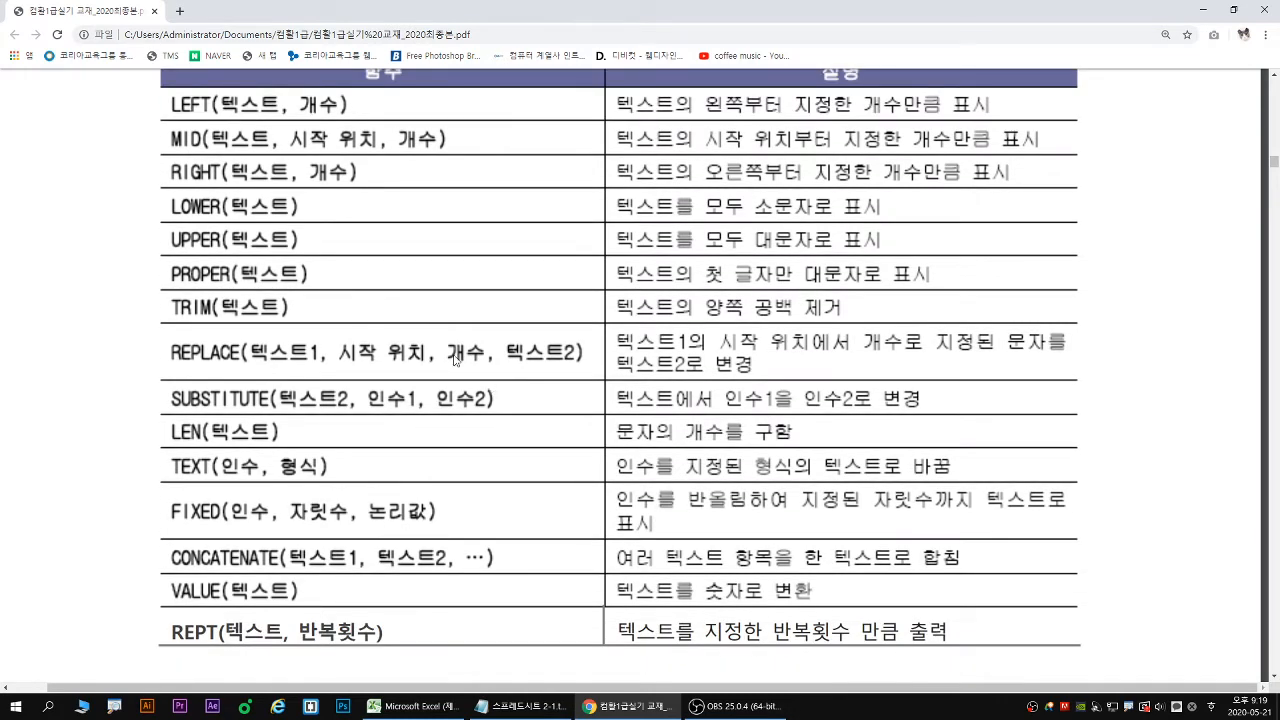
drag(160, 87, 495, 188)
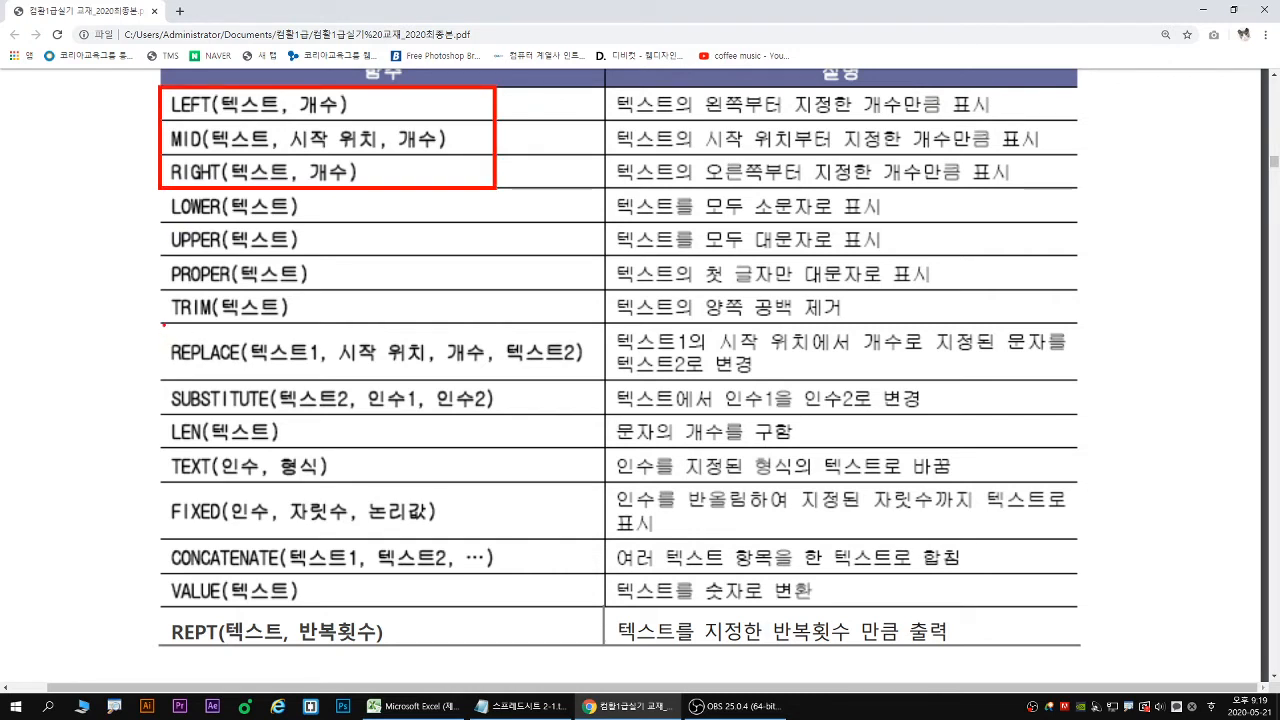
mouse_move(163, 324)
mouse_down()
mouse_move(540, 386)
mouse_move(590, 377)
mouse_up()
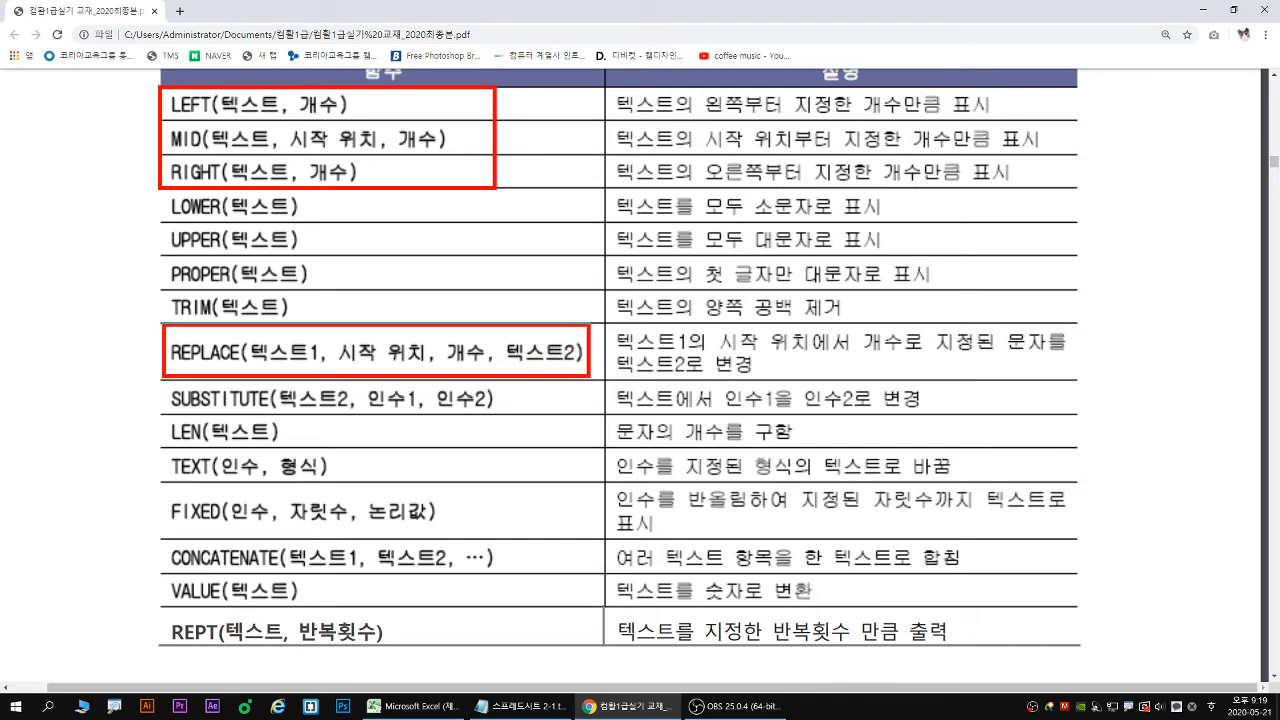
key(p)
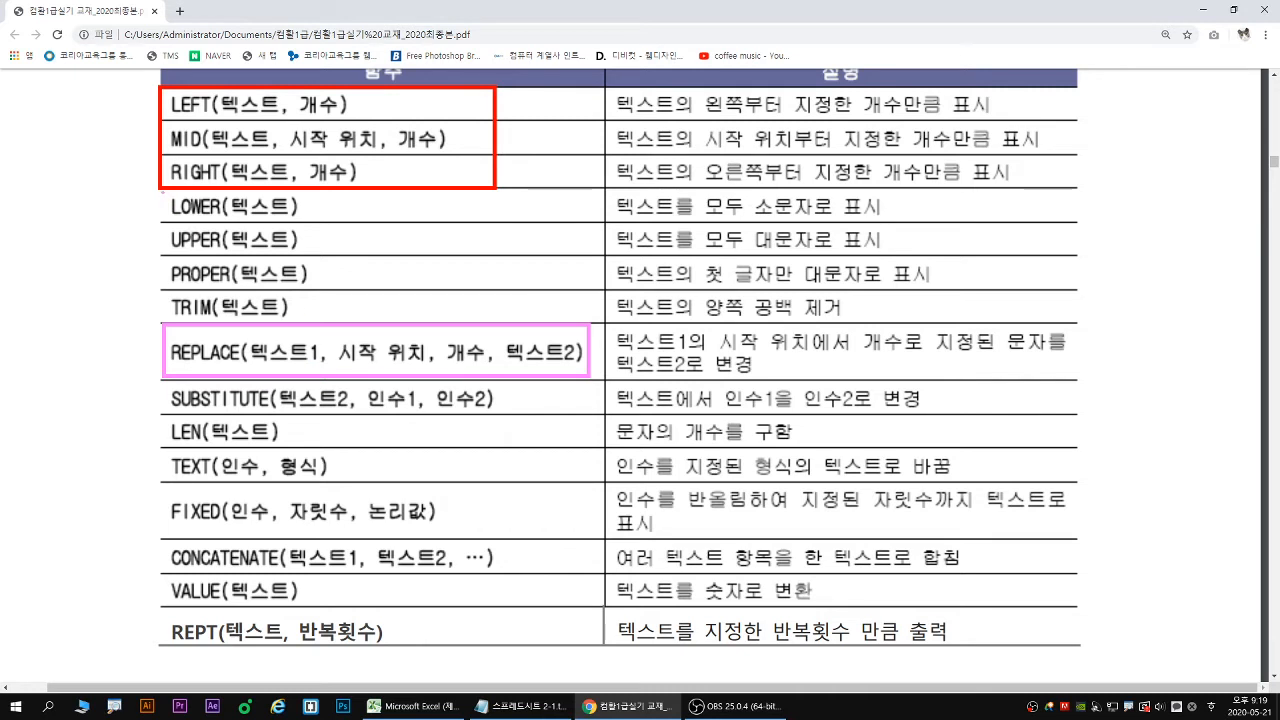
Box the LOWER, UPPER and PROPER entries in pink and underline 소문자, 대문자 and 첫 글자만 대문자 in their descriptions
mouse_move(161, 190)
mouse_down()
mouse_move(330, 292)
mouse_move(362, 290)
mouse_up()
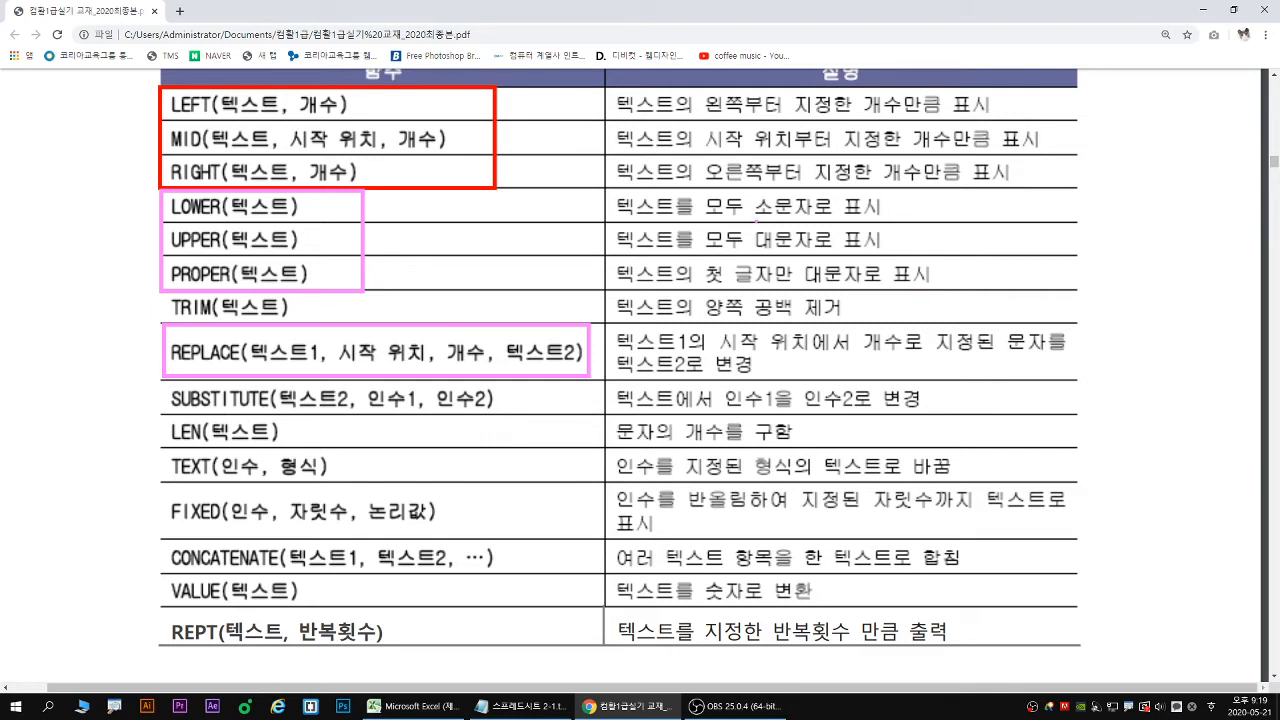
drag(755, 221, 817, 220)
drag(757, 253, 811, 253)
drag(708, 288, 860, 288)
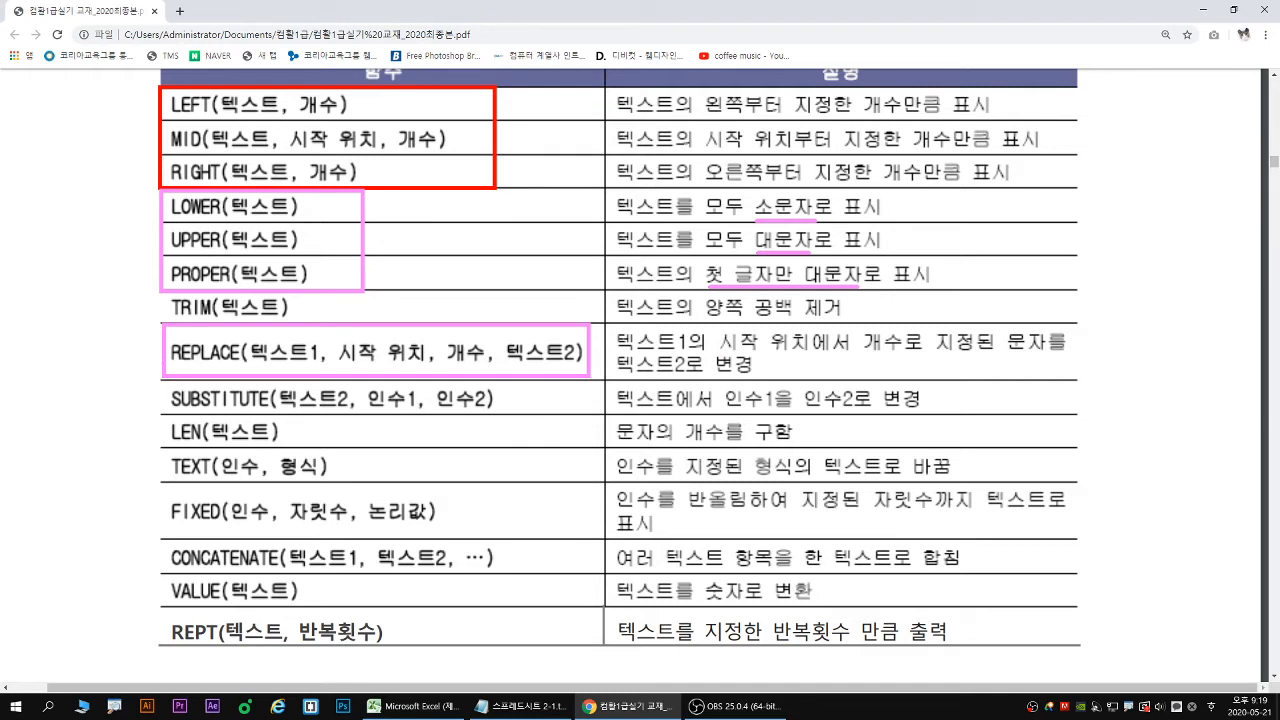
Box SUBSTITUTE and bracket it with REPLACE in pink, then box 위치 and 텍스트 in their descriptions in blue
mouse_move(162, 380)
mouse_down()
mouse_move(514, 427)
mouse_move(533, 416)
mouse_up()
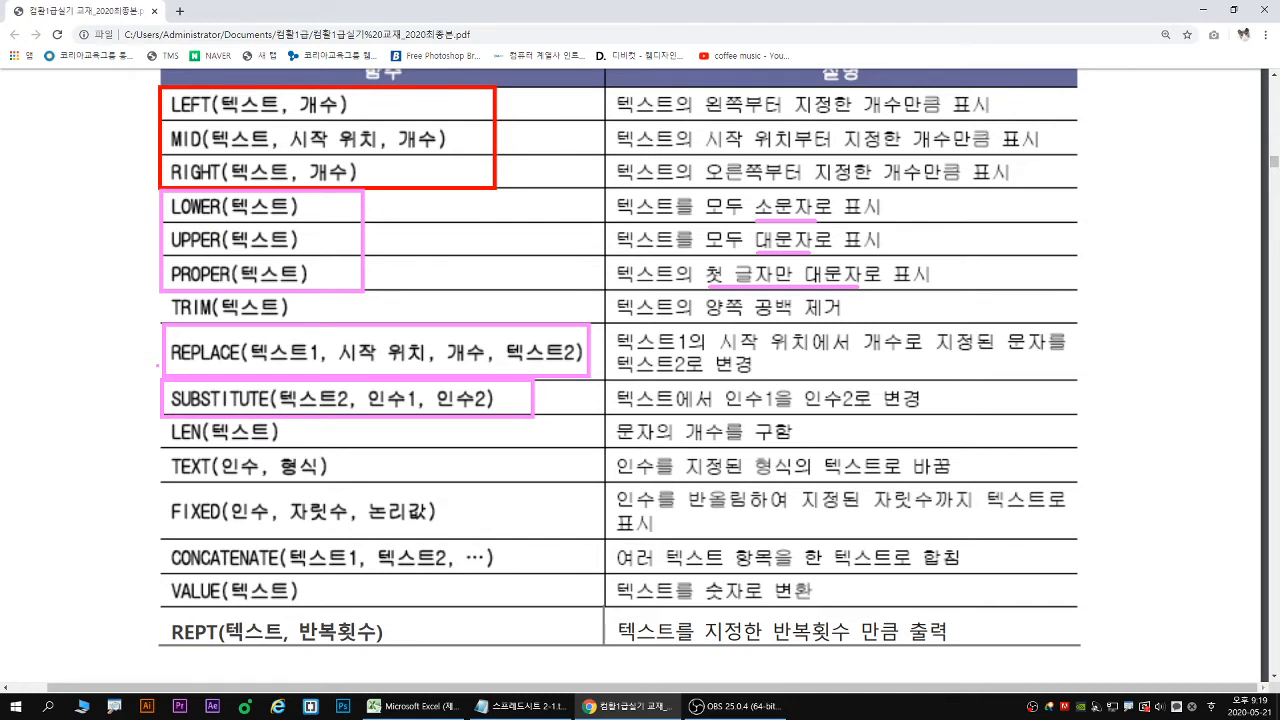
drag(150, 355, 158, 393)
drag(768, 353, 812, 356)
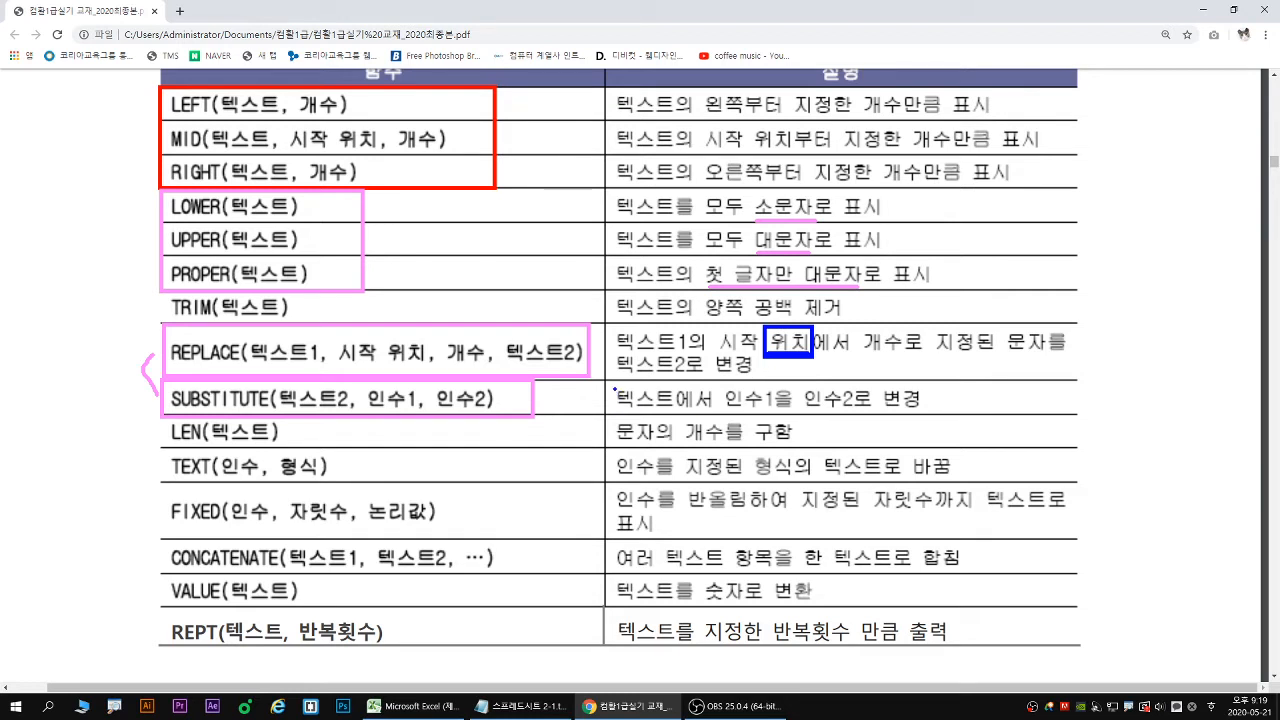
drag(612, 384, 676, 410)
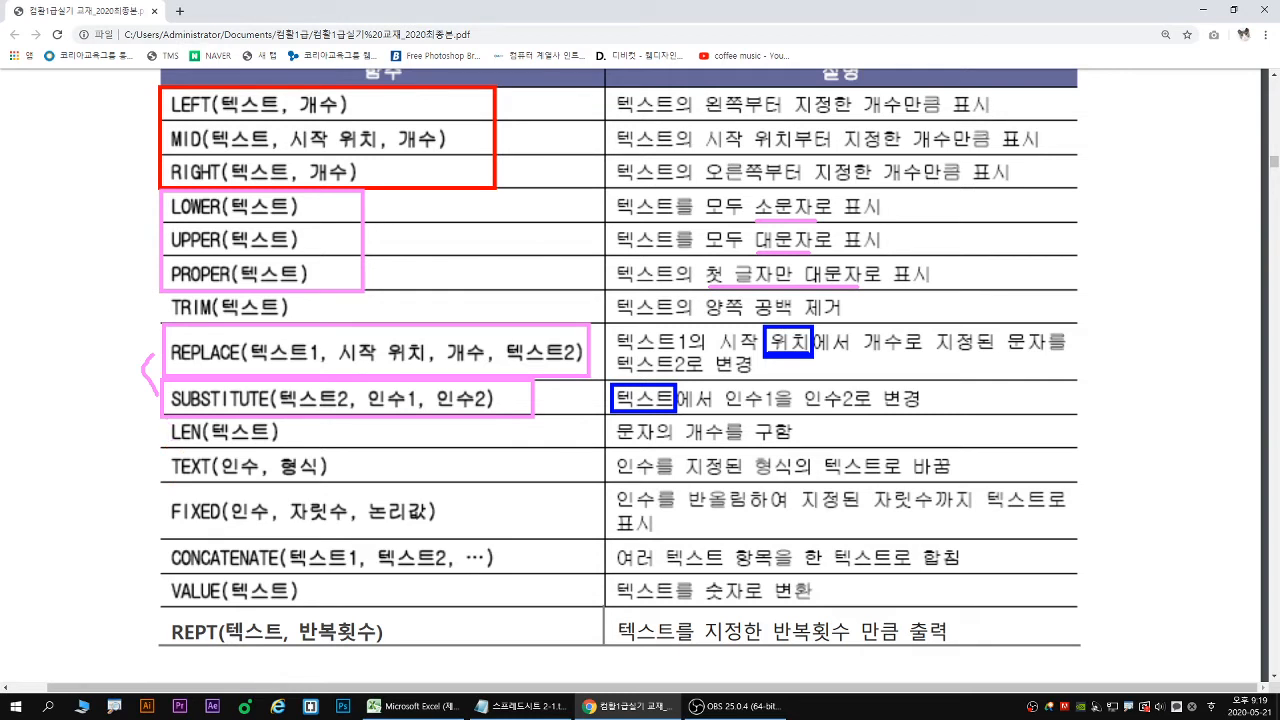
Box the LEN(텍스트) entry in pink and write the annotation Length in blue beside it
drag(164, 419, 281, 446)
text(bt)
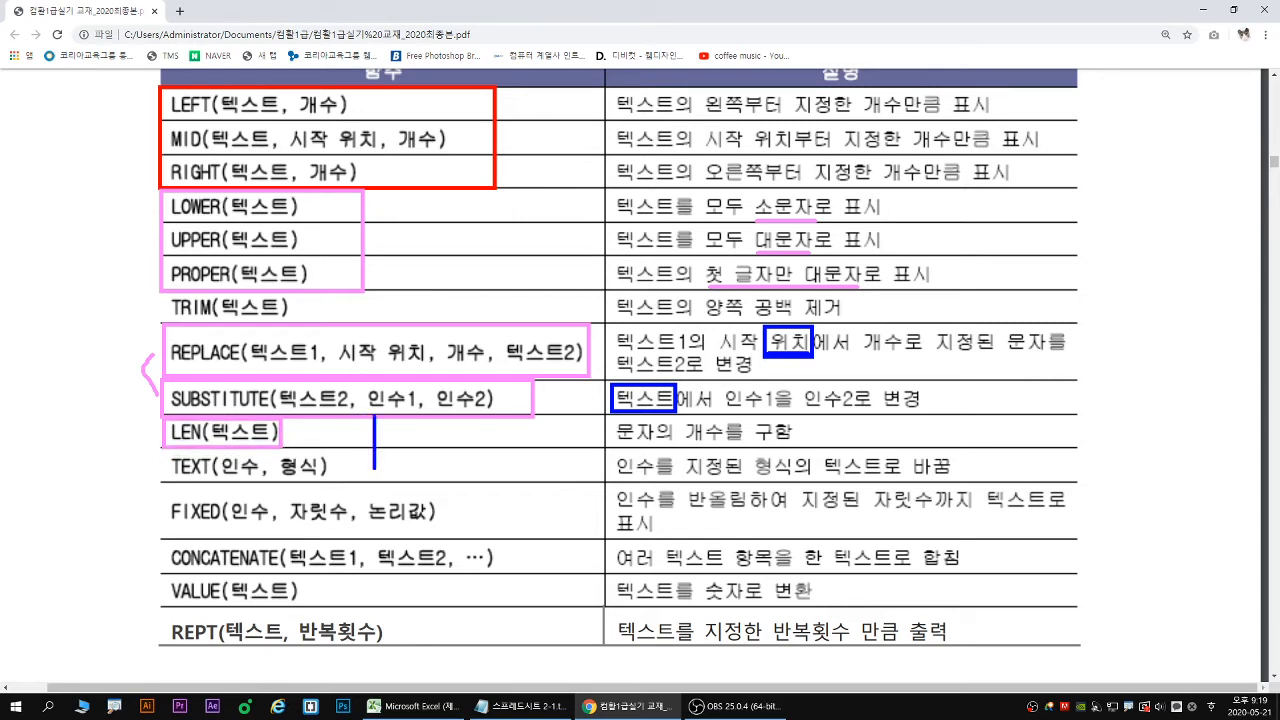
text(Len)
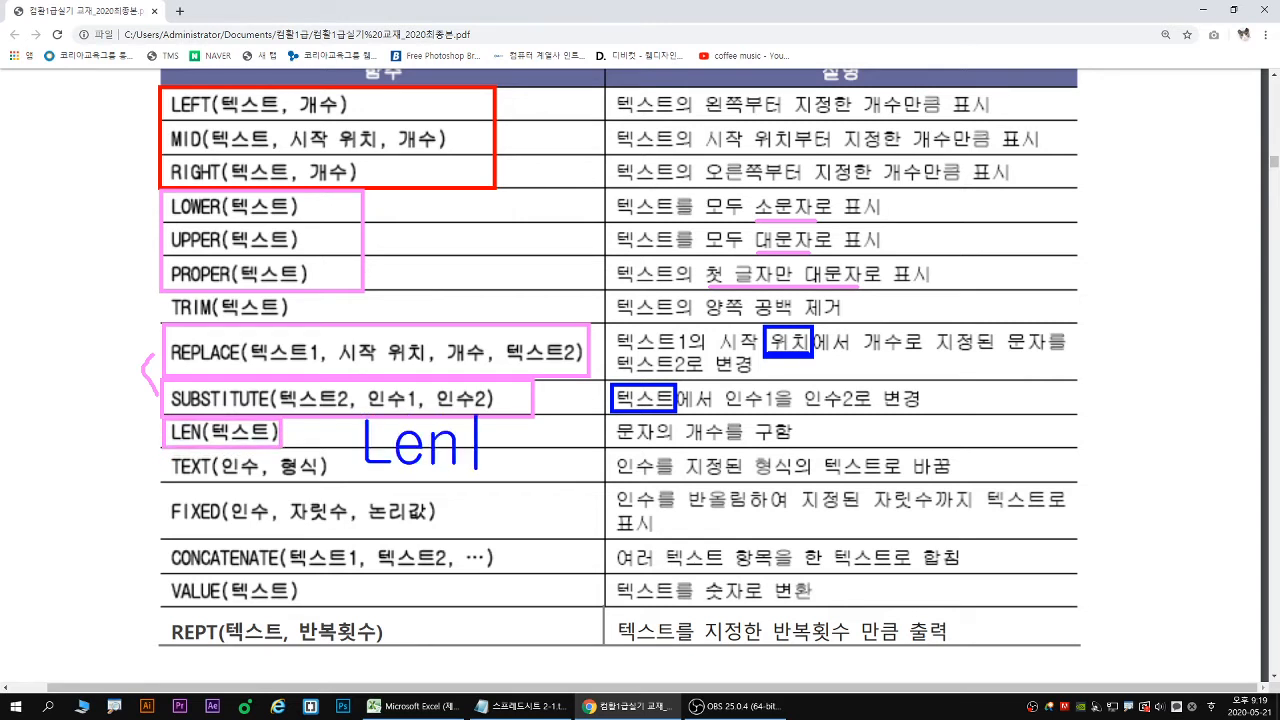
text(gth)
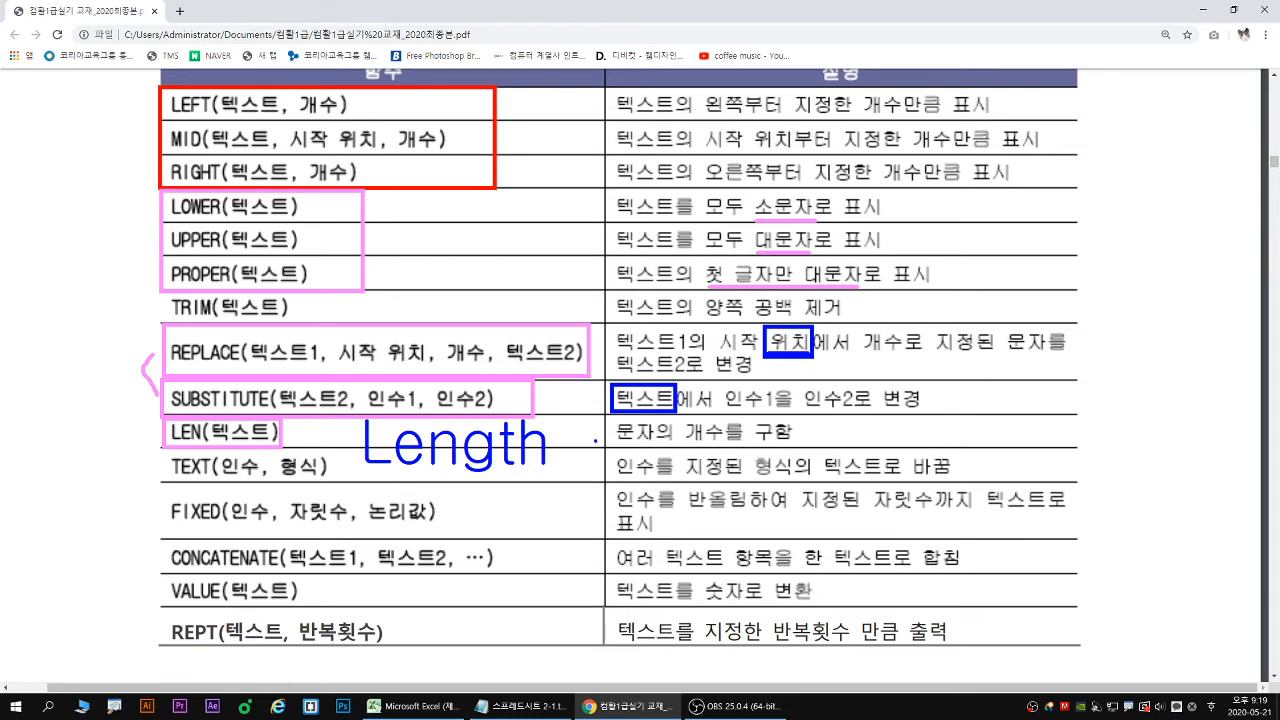
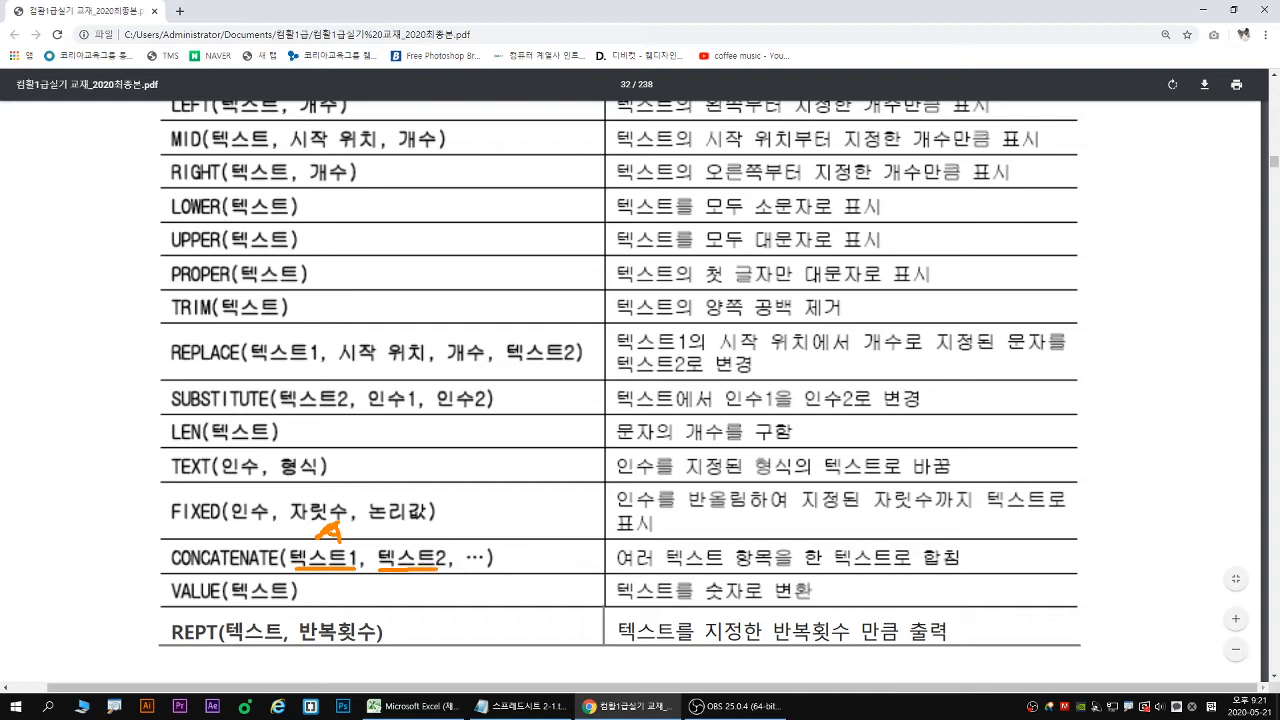
Annotate CONCATENATE with B above 텍스트2 and the result AB, and underline CONCATENATE, VALUE(텍스트) and VALUE's description in pink
mouse_move(408, 522)
mouse_down()
mouse_move(419, 526)
mouse_move(410, 543)
mouse_up()
mouse_move(522, 565)
mouse_down()
mouse_move(565, 549)
mouse_move(548, 570)
mouse_up()
drag(510, 552, 494, 561)
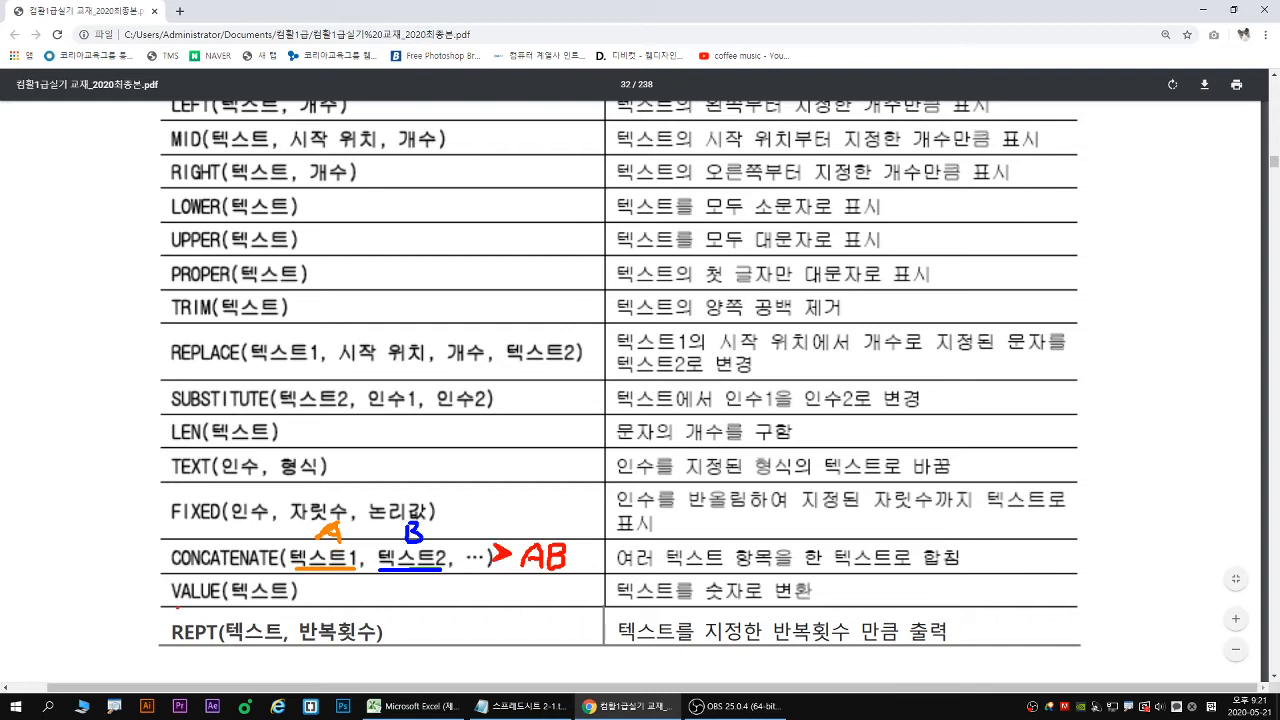
drag(172, 574, 480, 574)
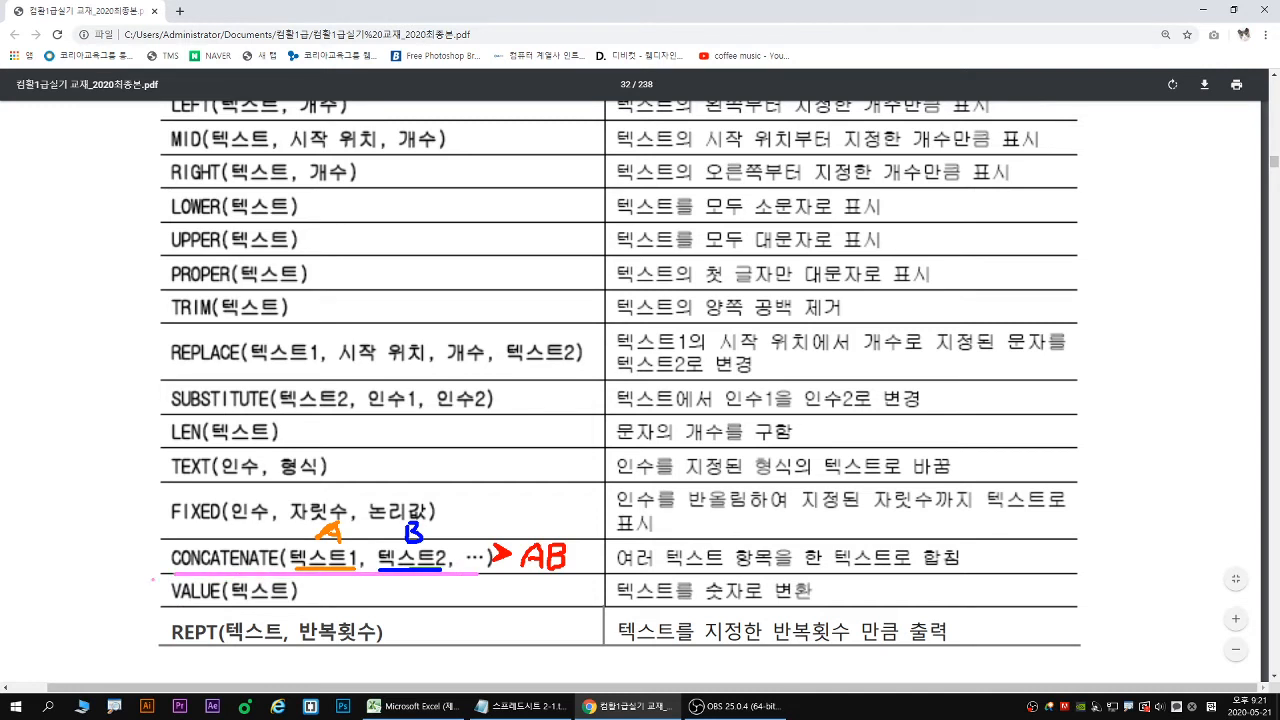
drag(174, 606, 302, 604)
drag(615, 605, 818, 604)
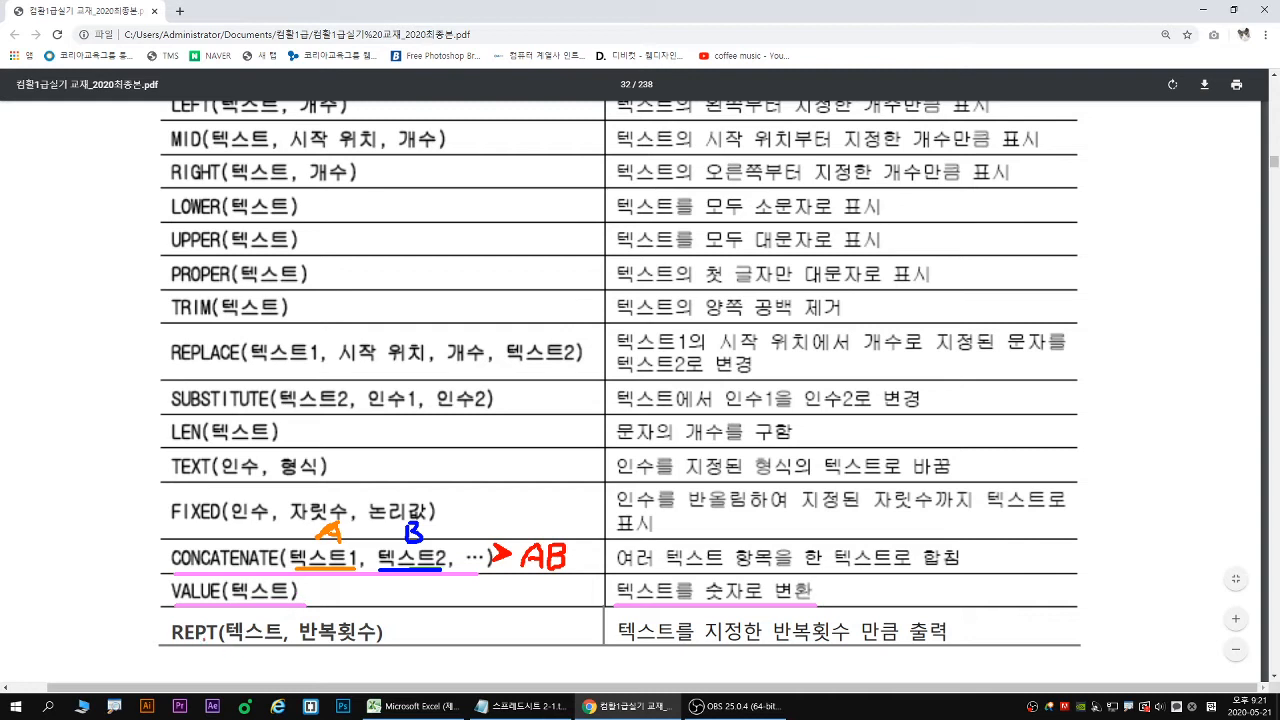
Underline and box the REPT entry in red, and underline its 텍스트 argument in green and 반복횟수 in pink
drag(173, 646, 390, 647)
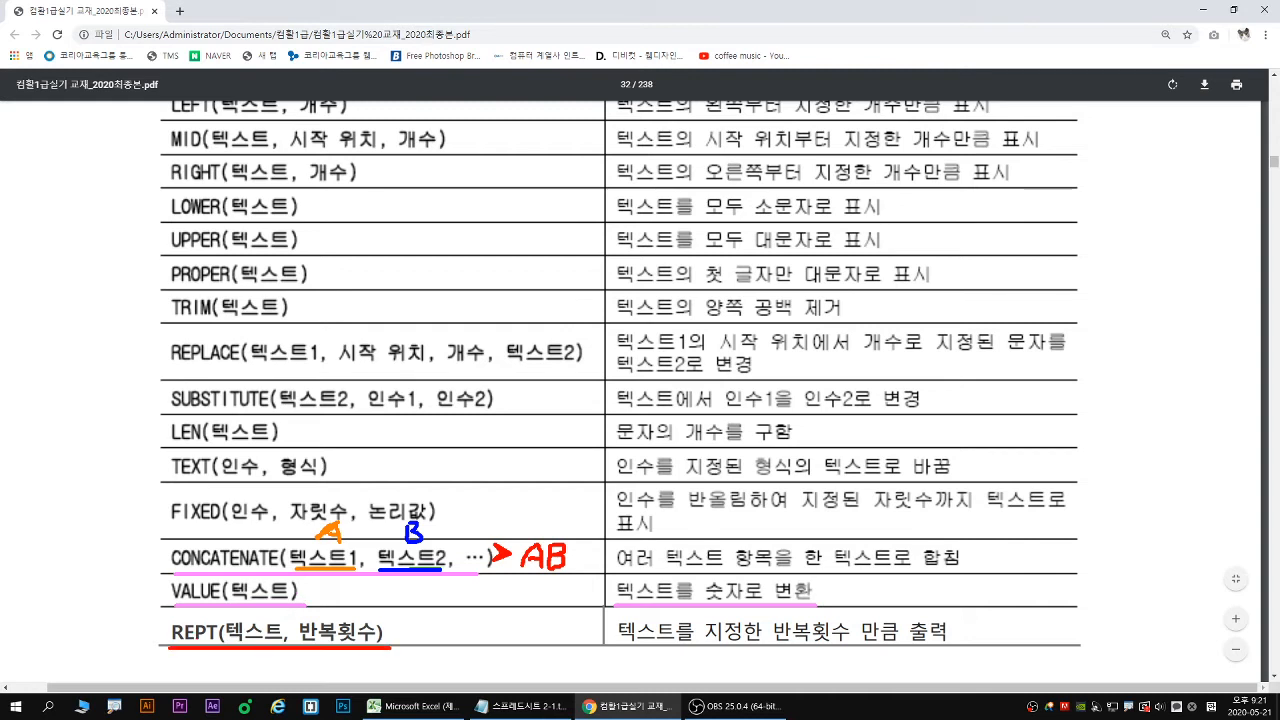
drag(152, 606, 401, 651)
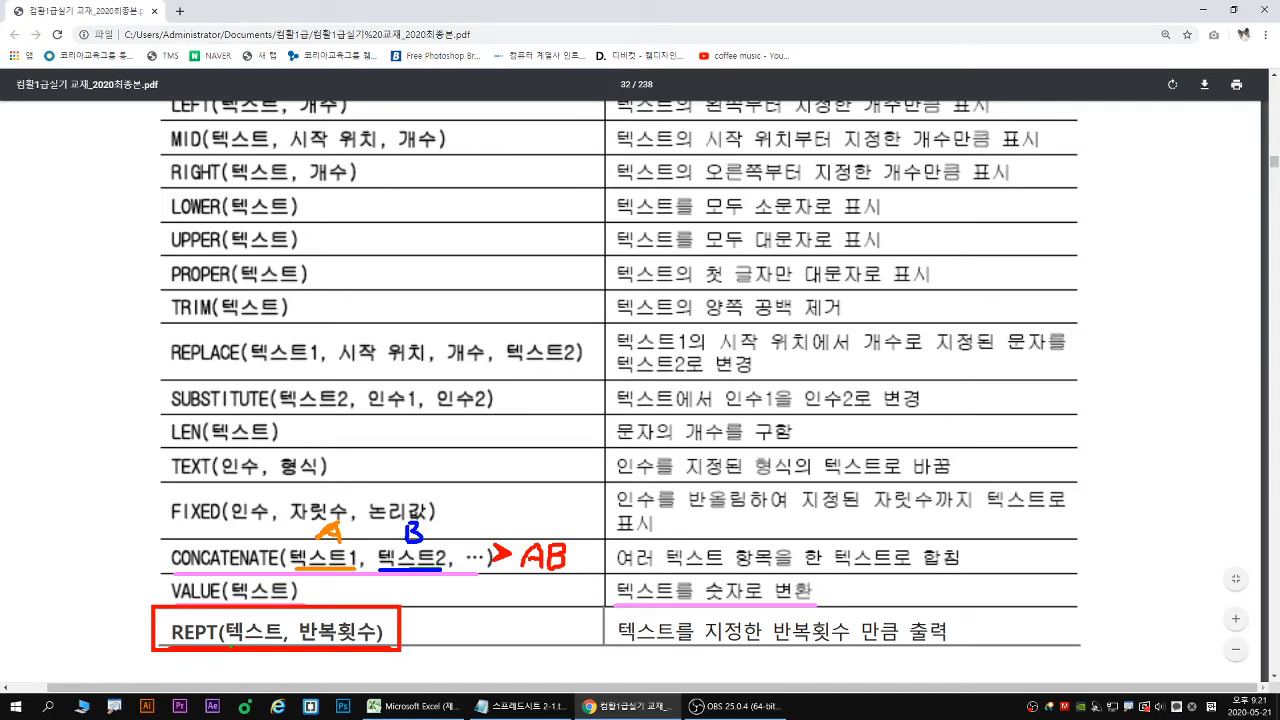
drag(230, 645, 274, 645)
drag(228, 645, 377, 645)
Write the annotation RePrinT in blue beside the REPT entry, then clear all annotations from the page
text(bt)
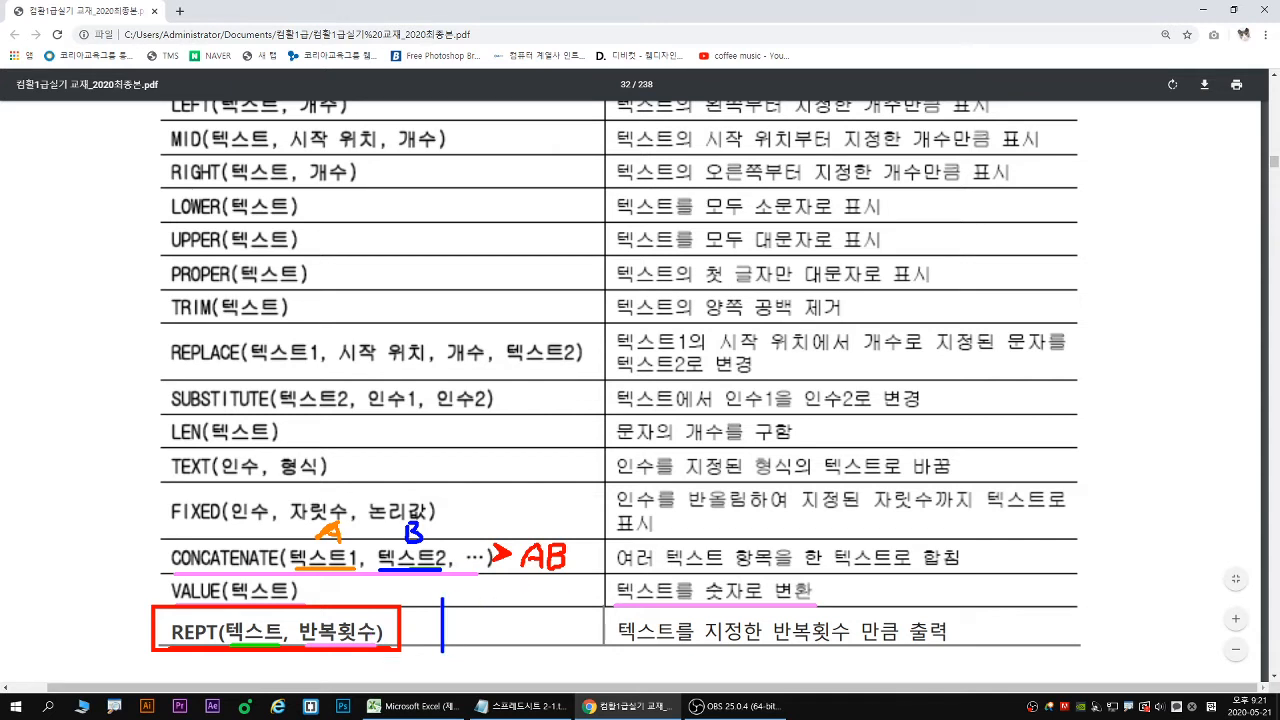
text(RePrin)
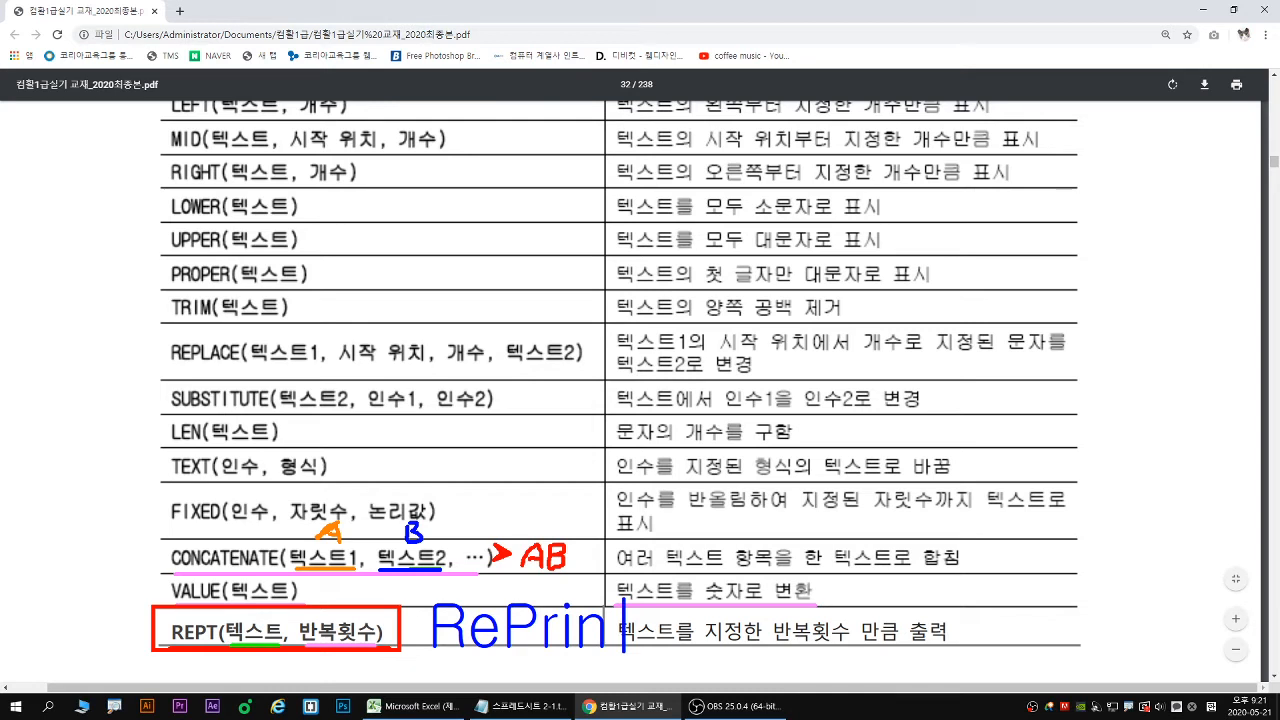
text(t)
key(BackSpace)
text(T)
key(Escape)
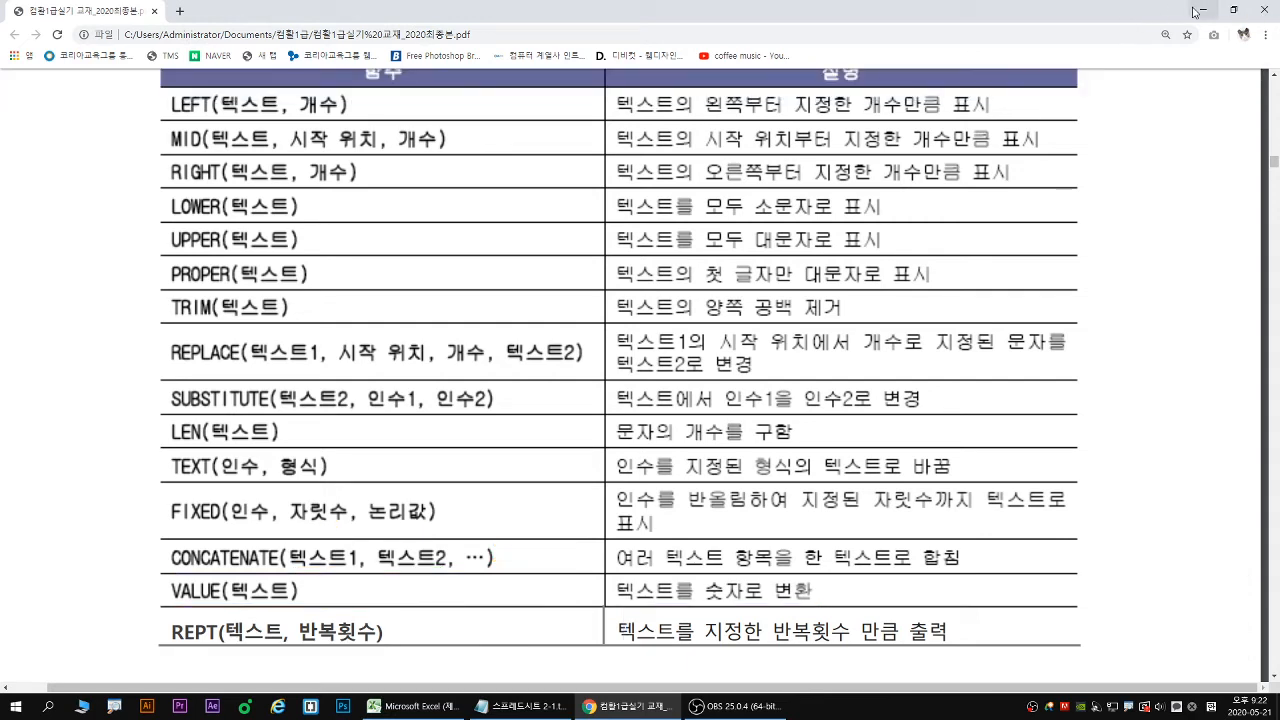
Switch to the Excel workbook, open the 문자열 sheet in the smaller window above the notes, and select C5
click(1204, 9)
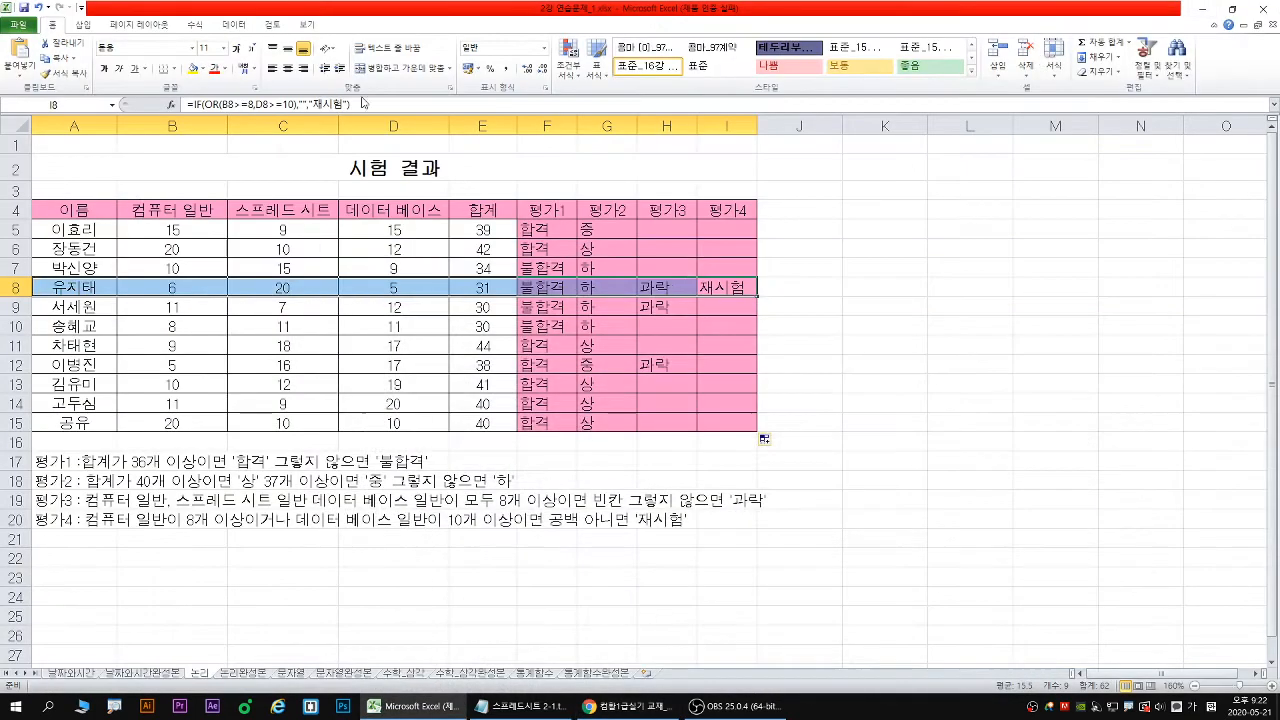
click(295, 673)
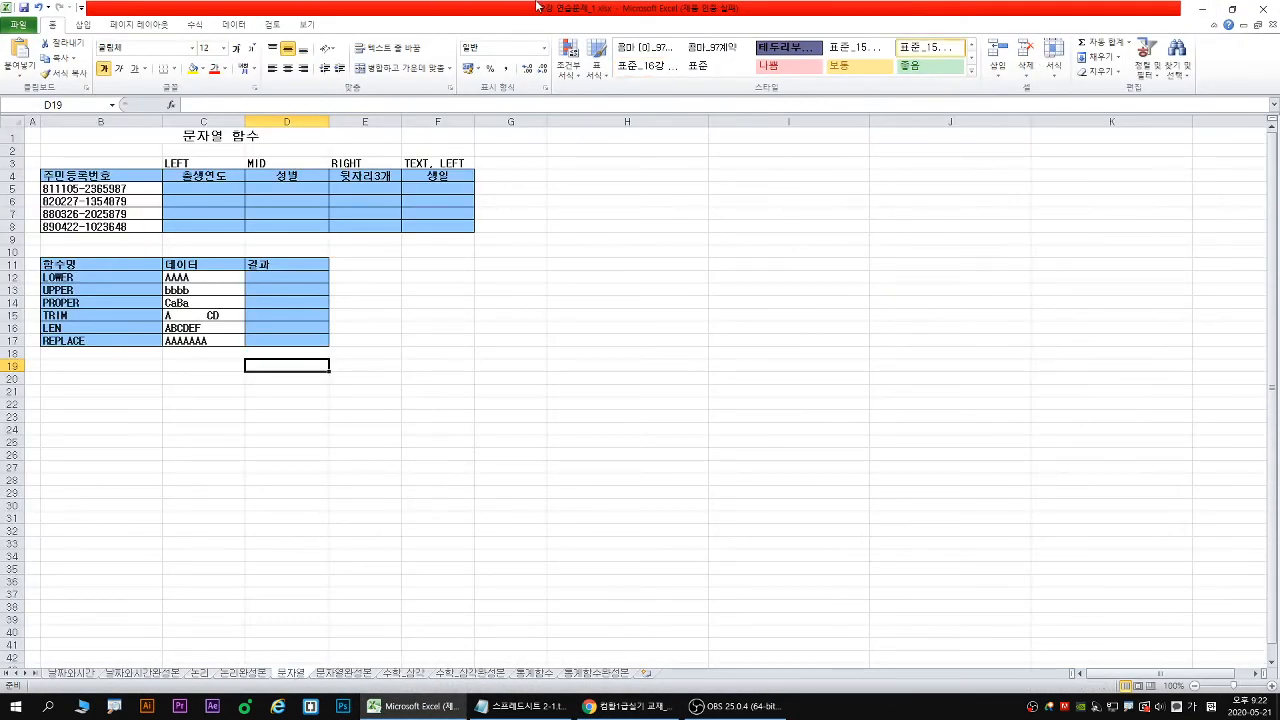
double_click(535, 8)
click(202, 183)
click(215, 193)
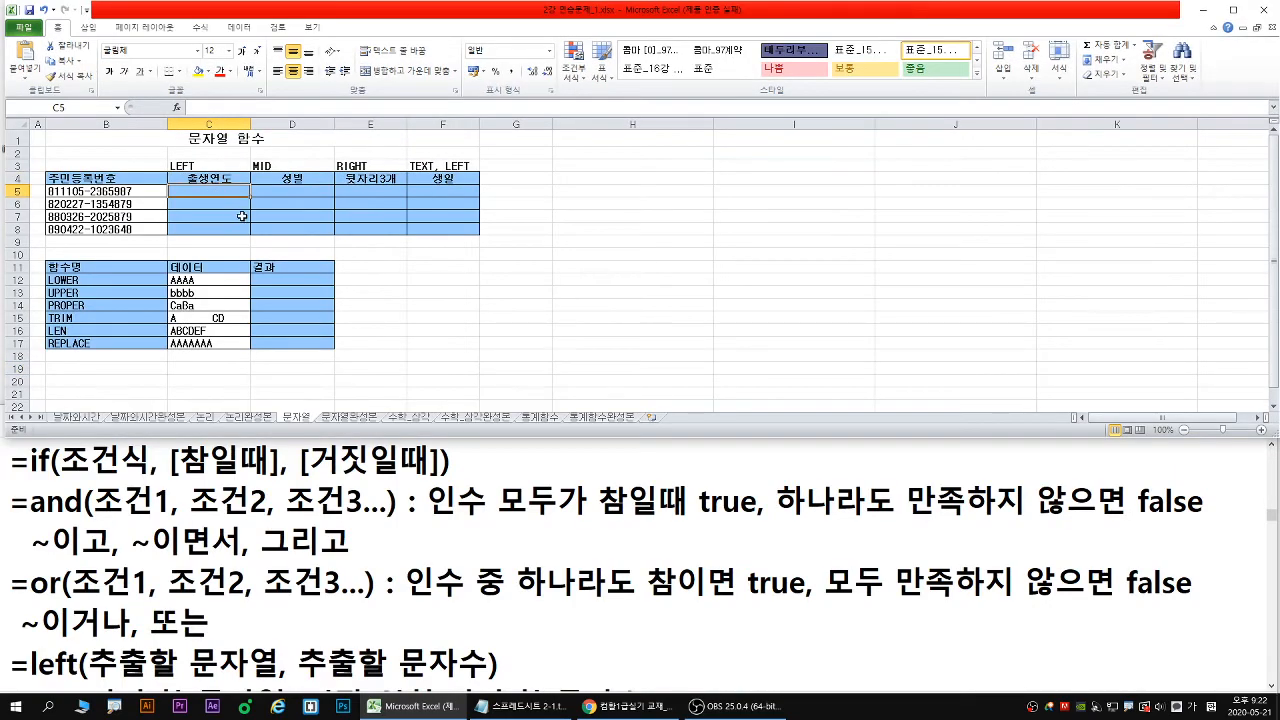
scroll(242, 215, up, 2)
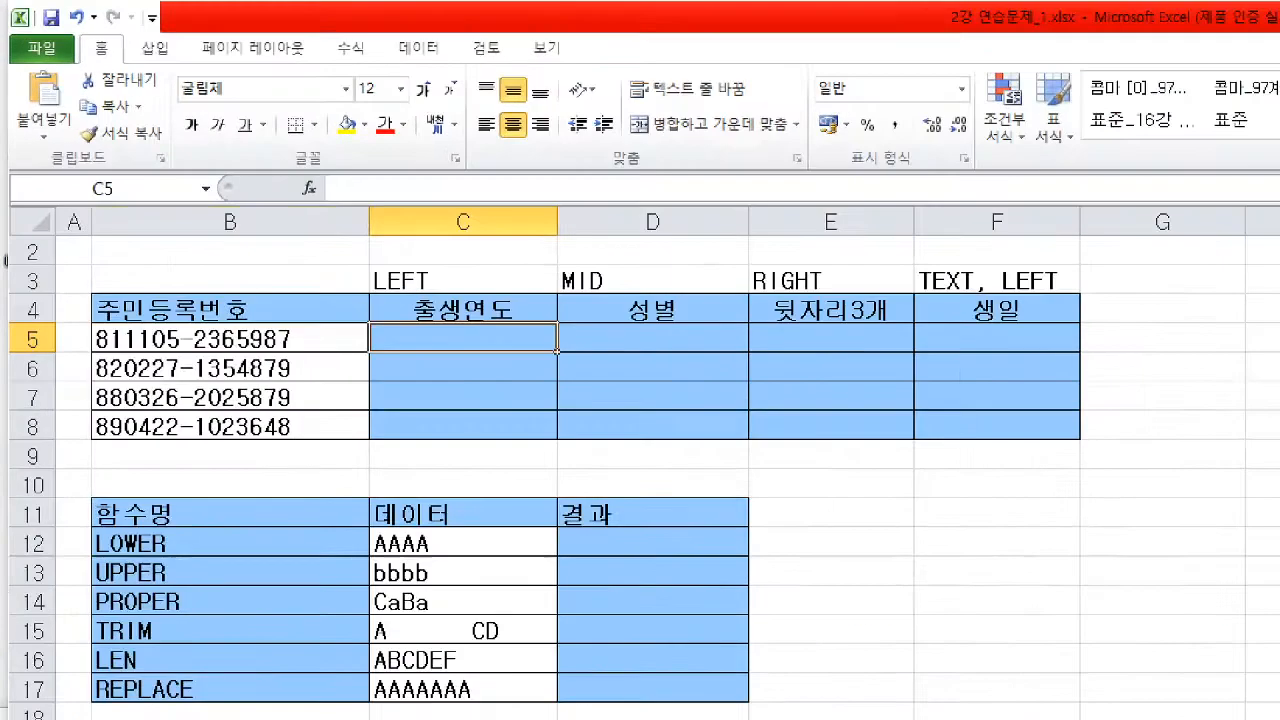
Point an arrow at the 출생연도 cell C5 and mark the start of the 주민등록번호 value in B5
drag(436, 337, 384, 392)
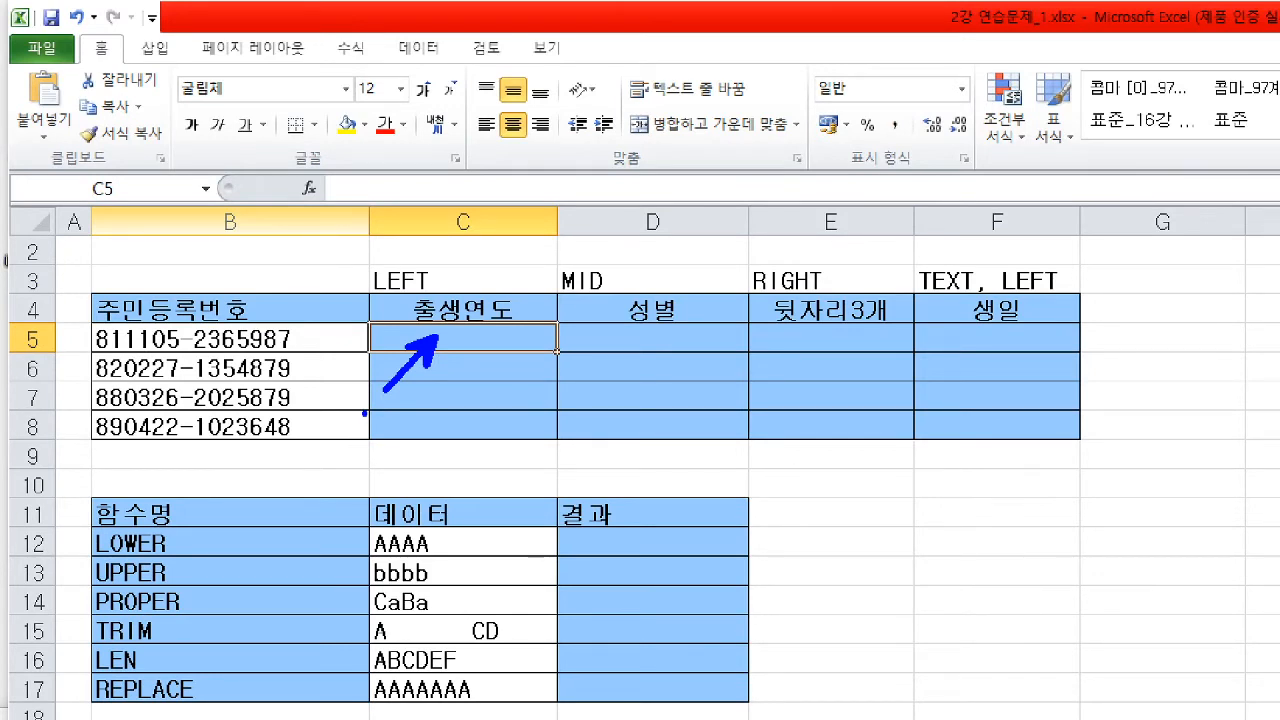
key(g)
mouse_move(86, 354)
mouse_down()
mouse_move(124, 349)
mouse_move(123, 371)
mouse_up()
key(Escape)
Enter =LEFT(B5,2) in C5 to extract the birth year from the 주민등록번호 value
text(=)
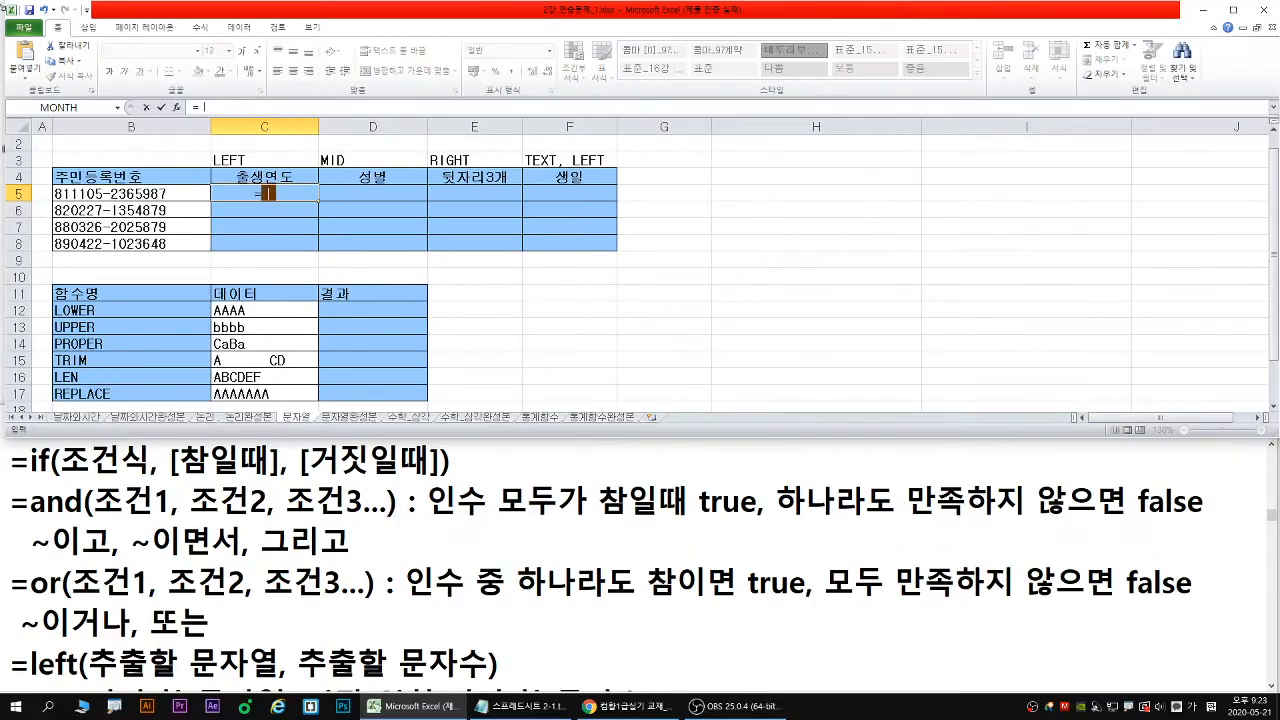
text(le)
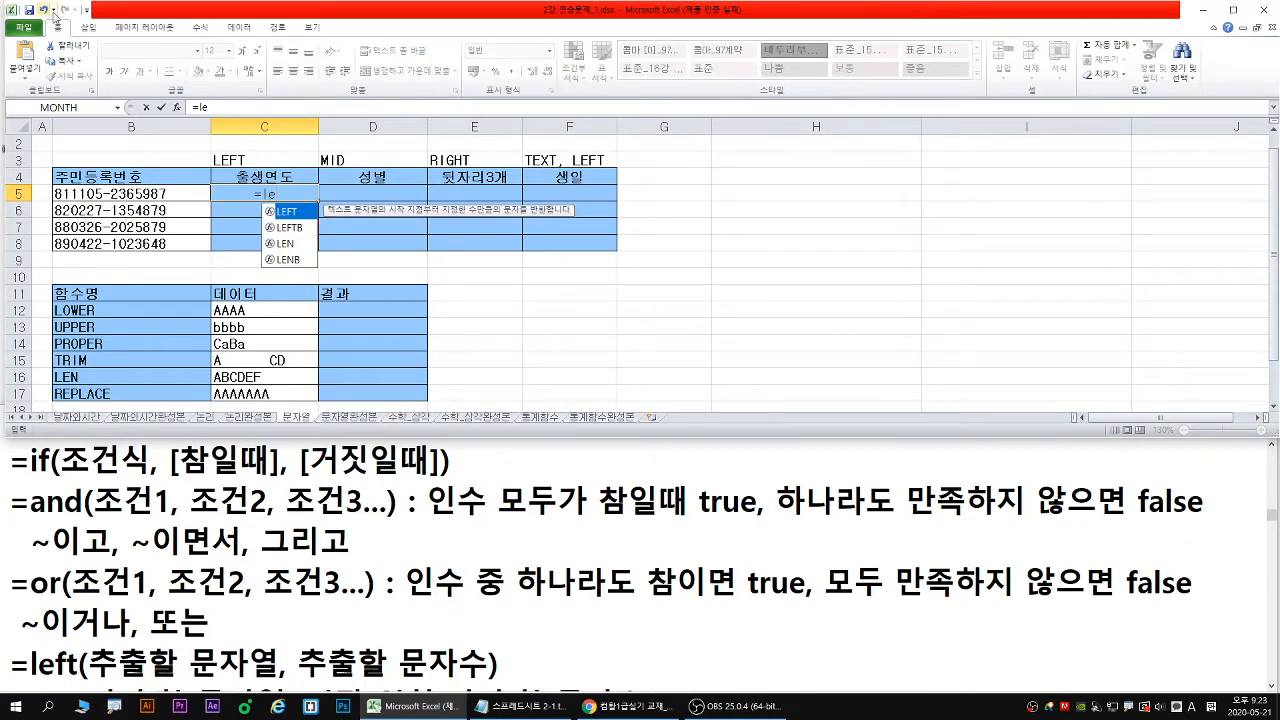
double_click(300, 212)
click(131, 193)
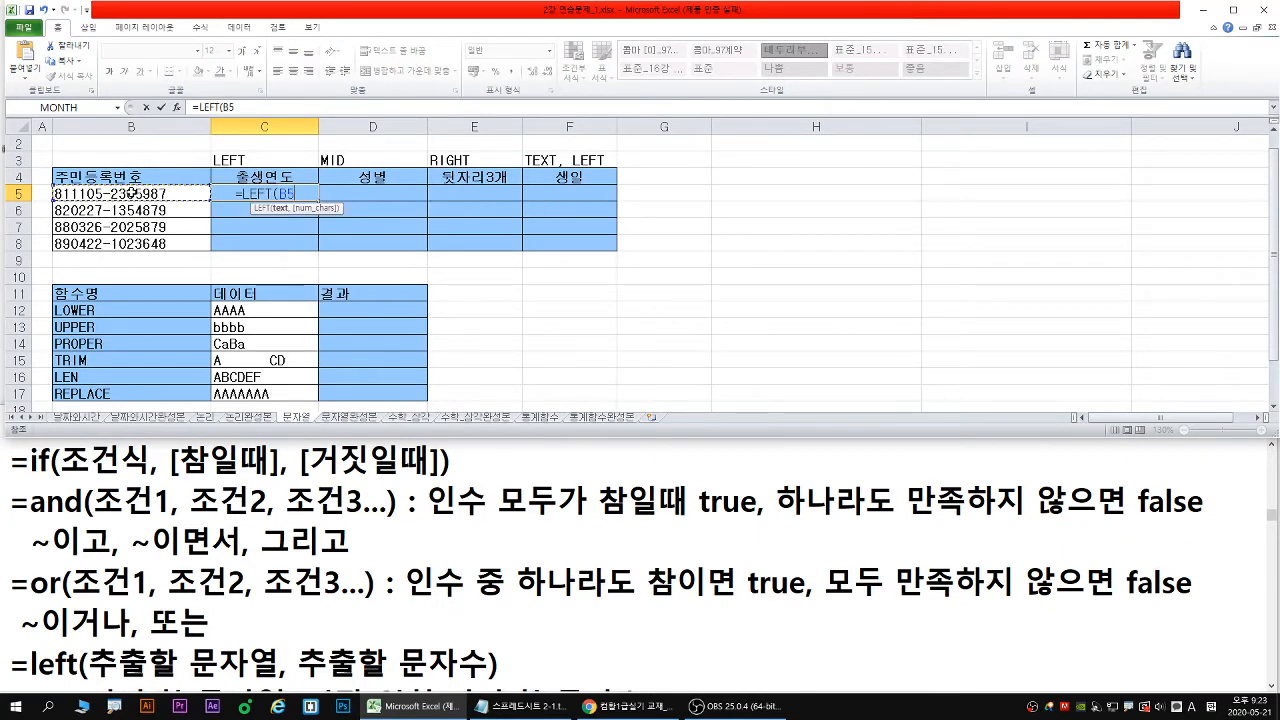
key(ctrl+1)
drag(158, 193, 182, 176)
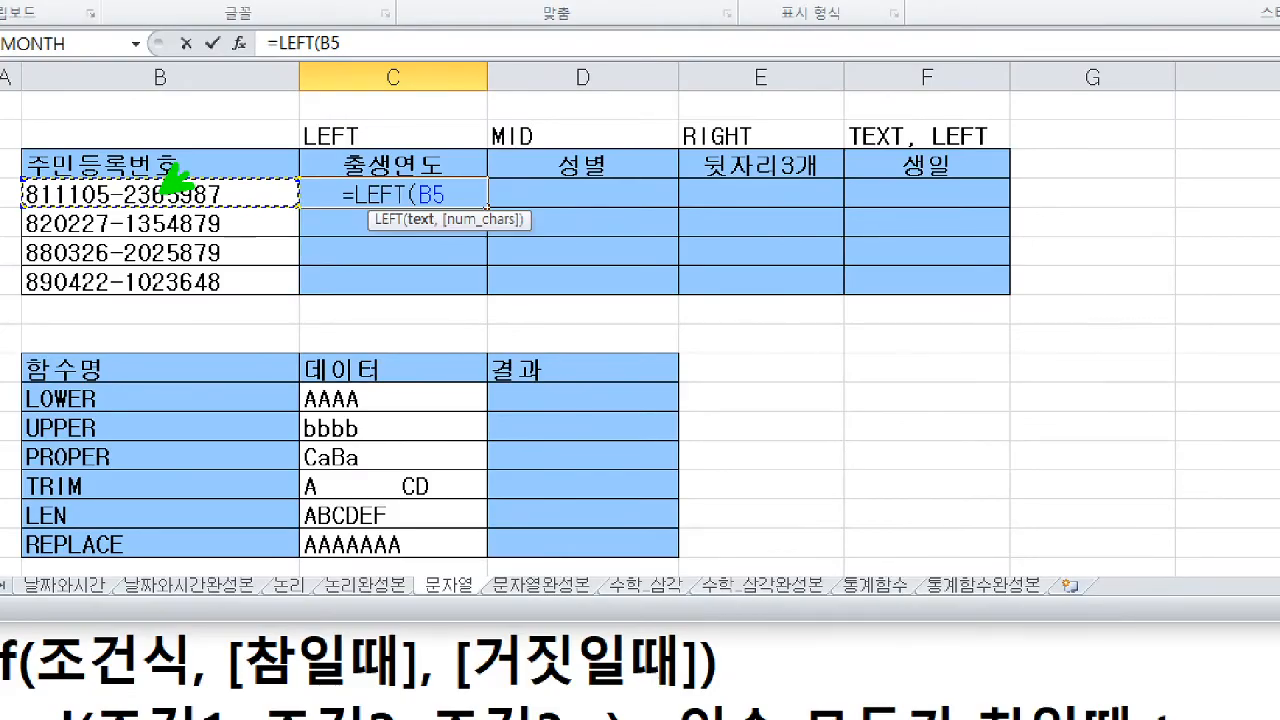
key(Escape)
text(,2)
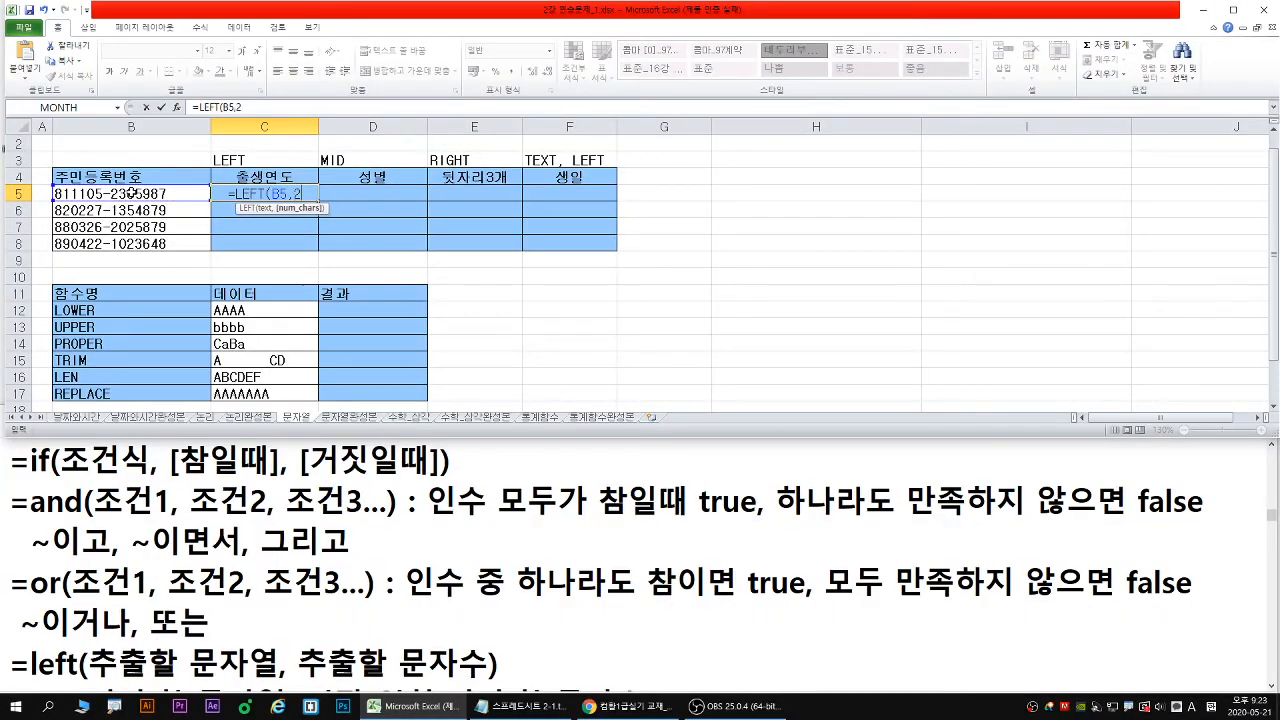
key(ctrl+1)
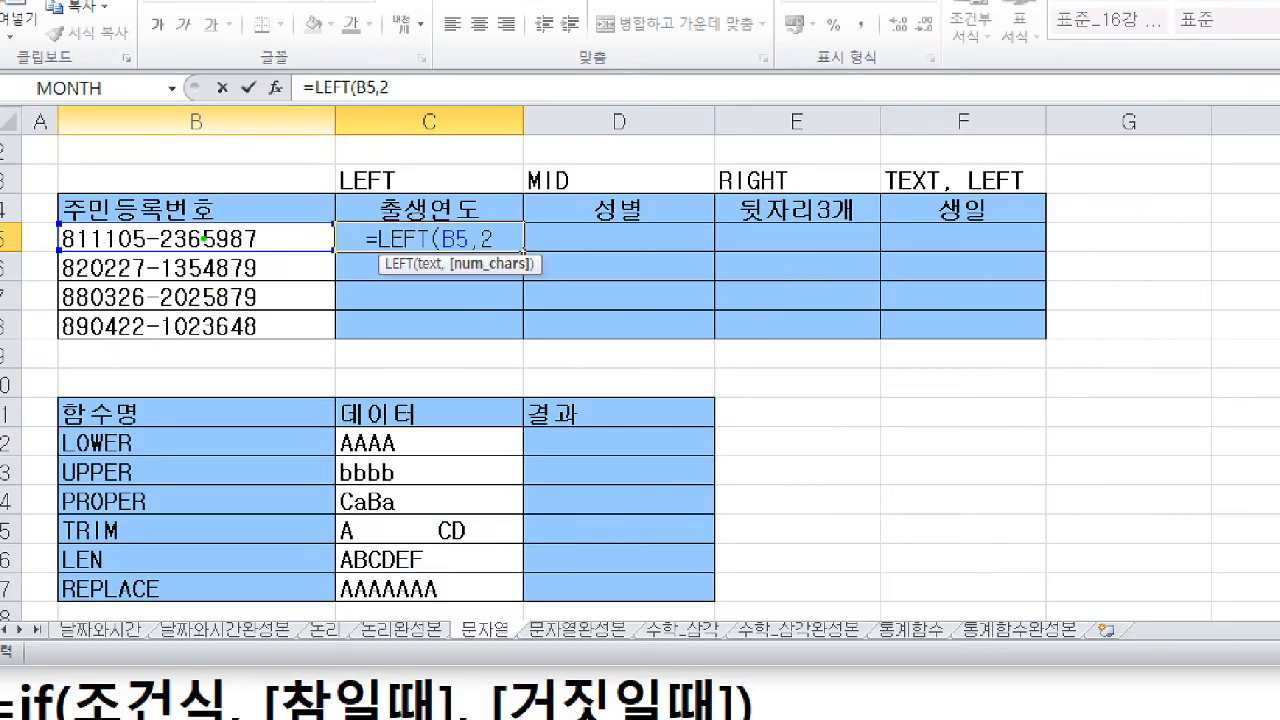
key(Escape)
key(Return)
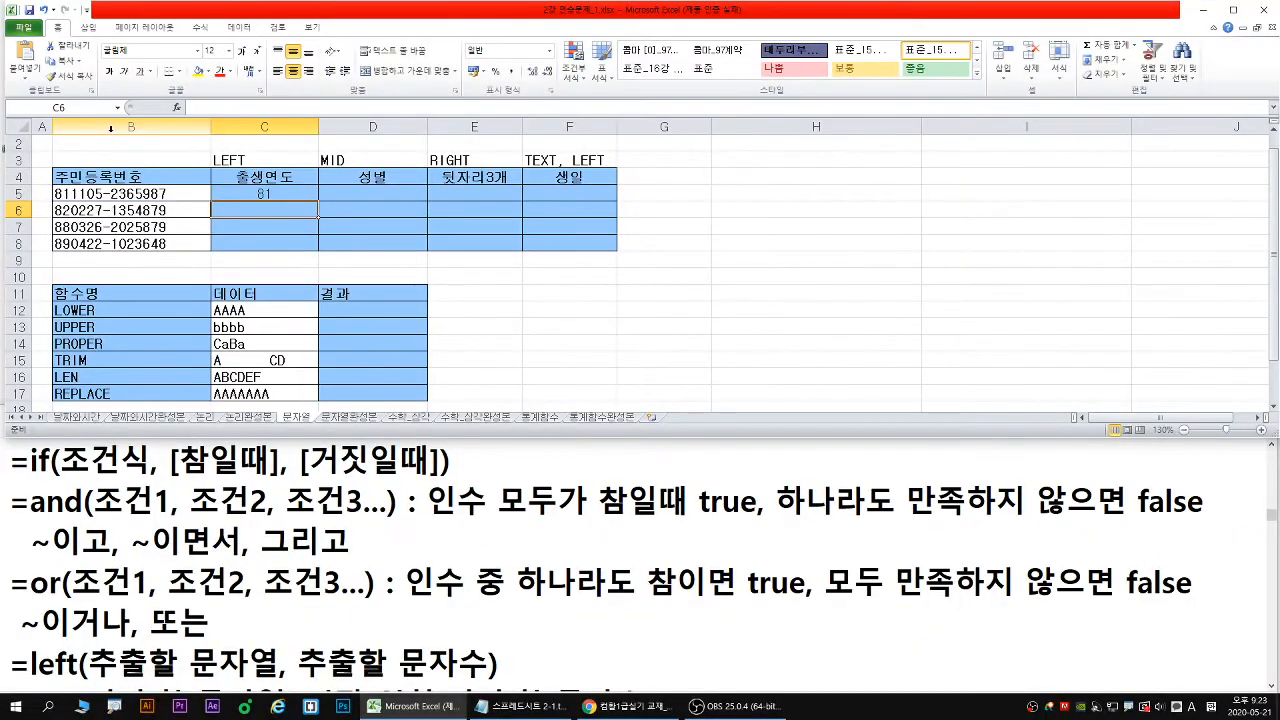
Fill the 출생연도 formula from C5 down to C8 and select C5 to check it
click(268, 192)
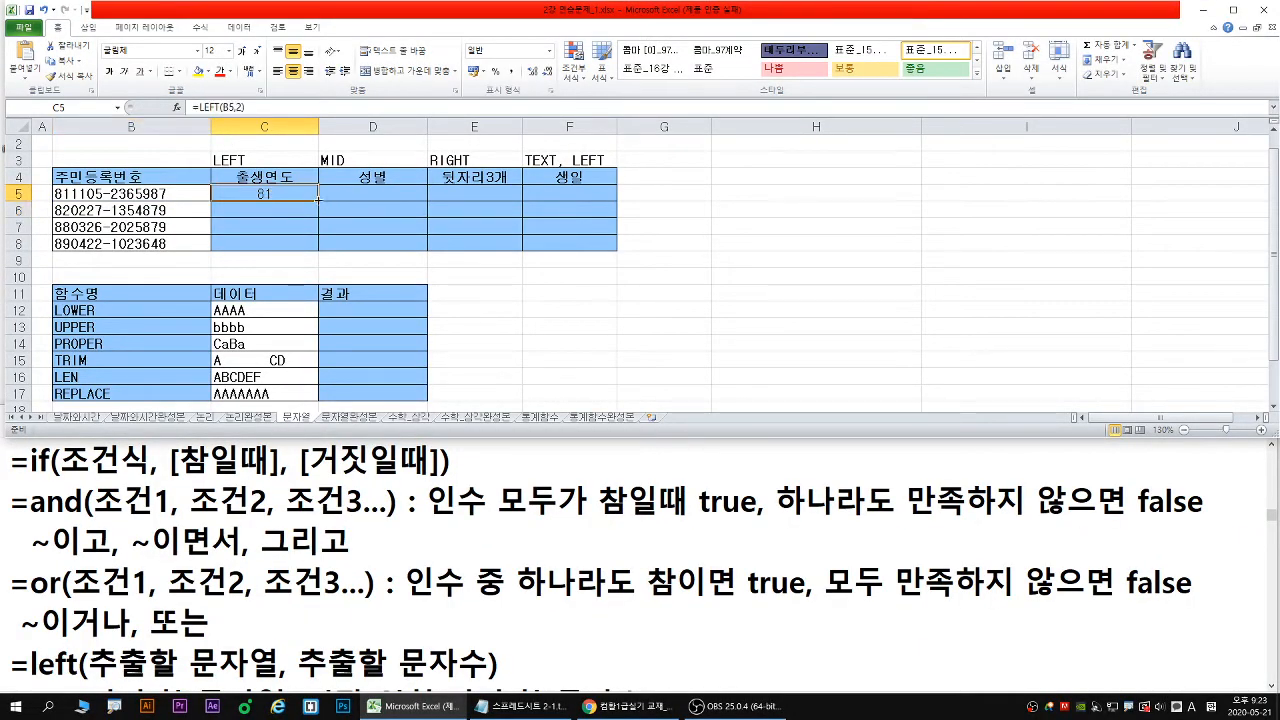
double_click(317, 200)
click(280, 197)
double_click(277, 194)
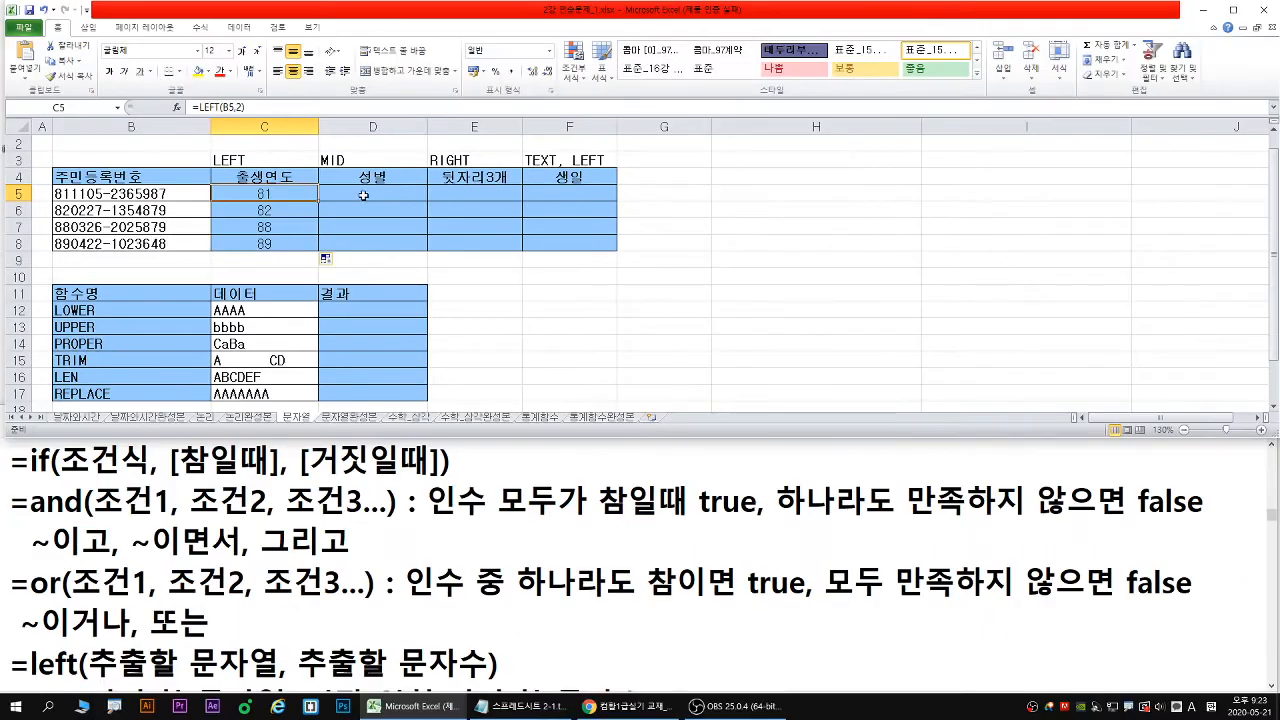
Mark the gender digit after the hyphen in the 주민등록번호 value in B5, and bring up the =mid syntax in the notes
click(622, 302)
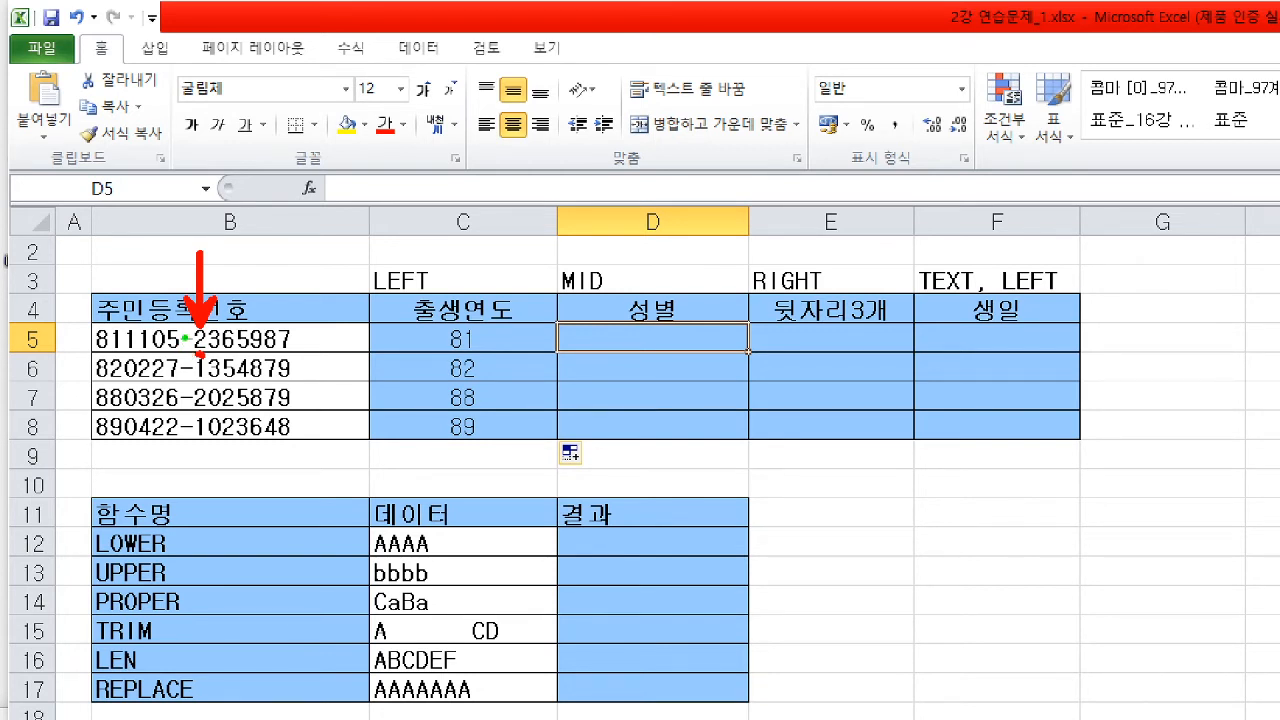
mouse_move(175, 213)
mouse_down()
mouse_move(198, 210)
mouse_move(207, 243)
mouse_move(186, 229)
mouse_up()
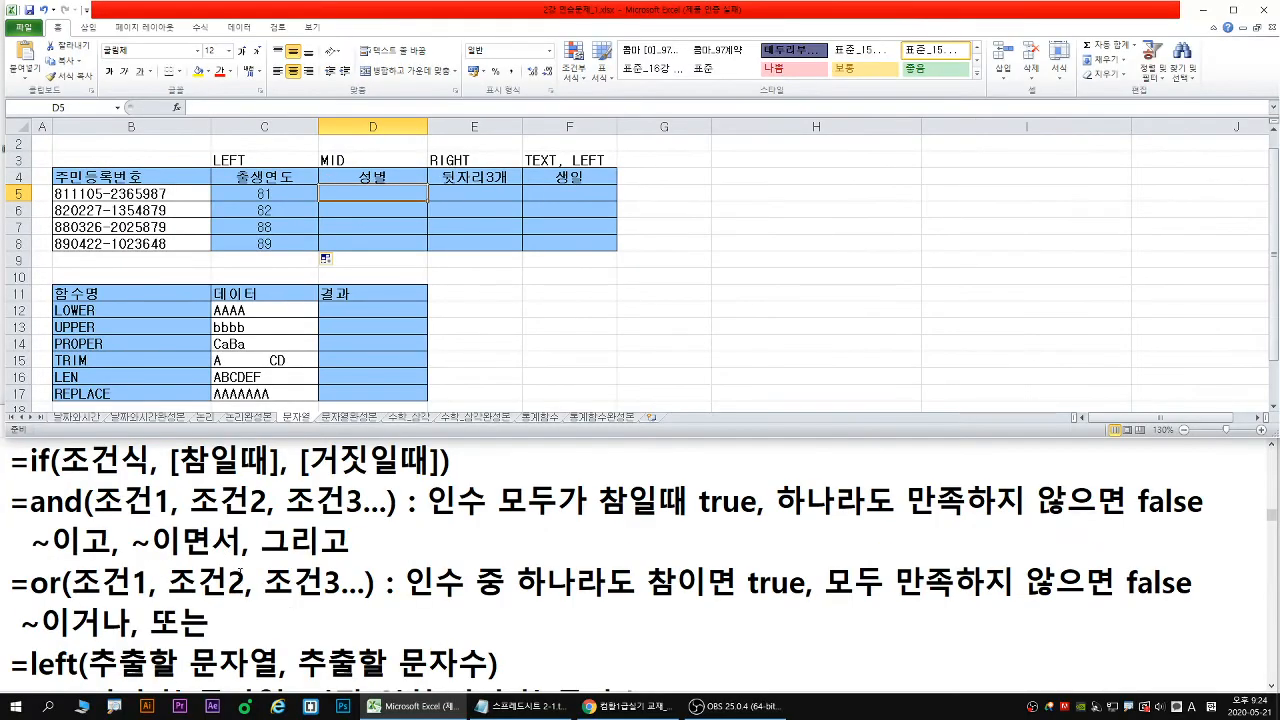
scroll(199, 510, down, 2)
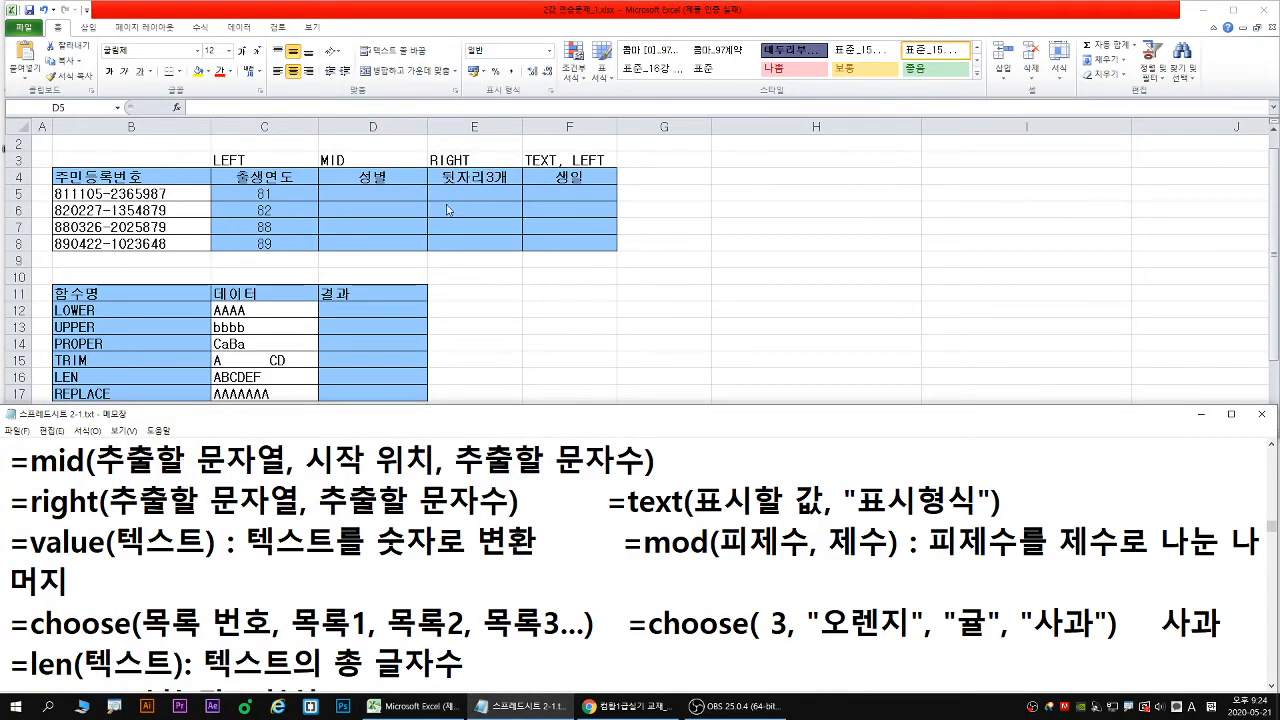
Start a MID formula in the 성별 cell D5 through the function arguments dialog, with B5 as the Text argument
click(367, 190)
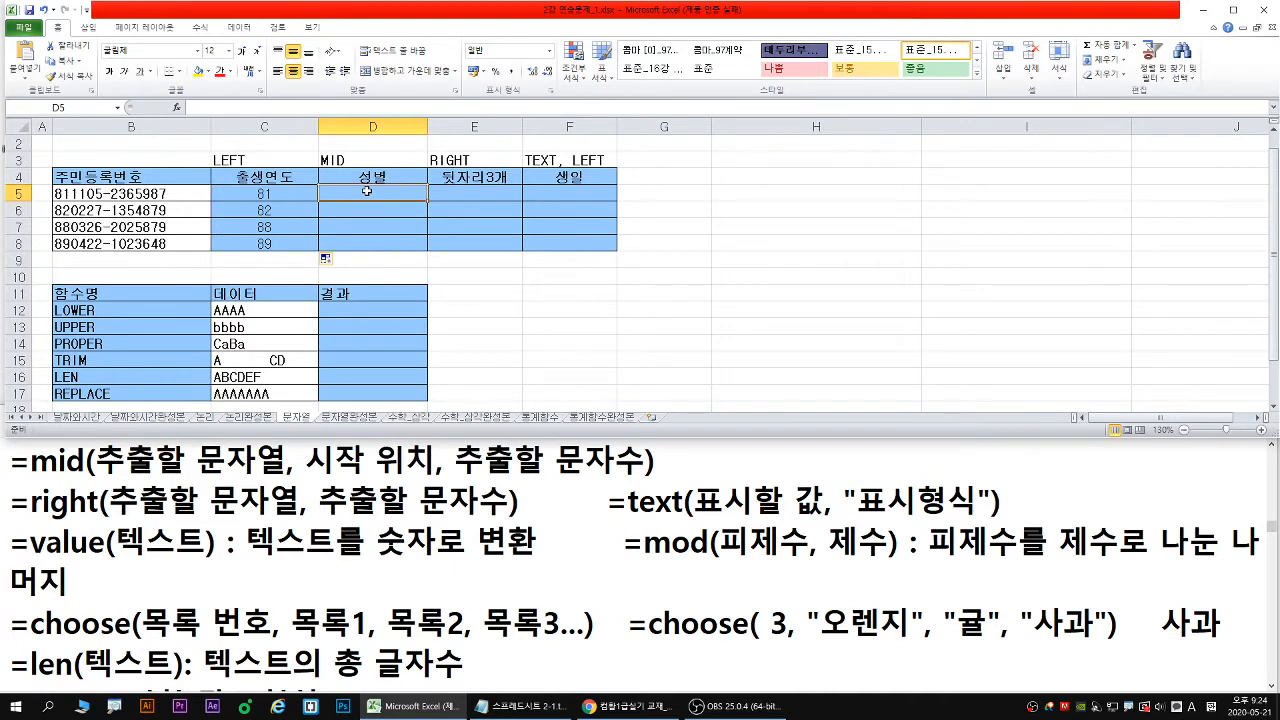
text(=mid)
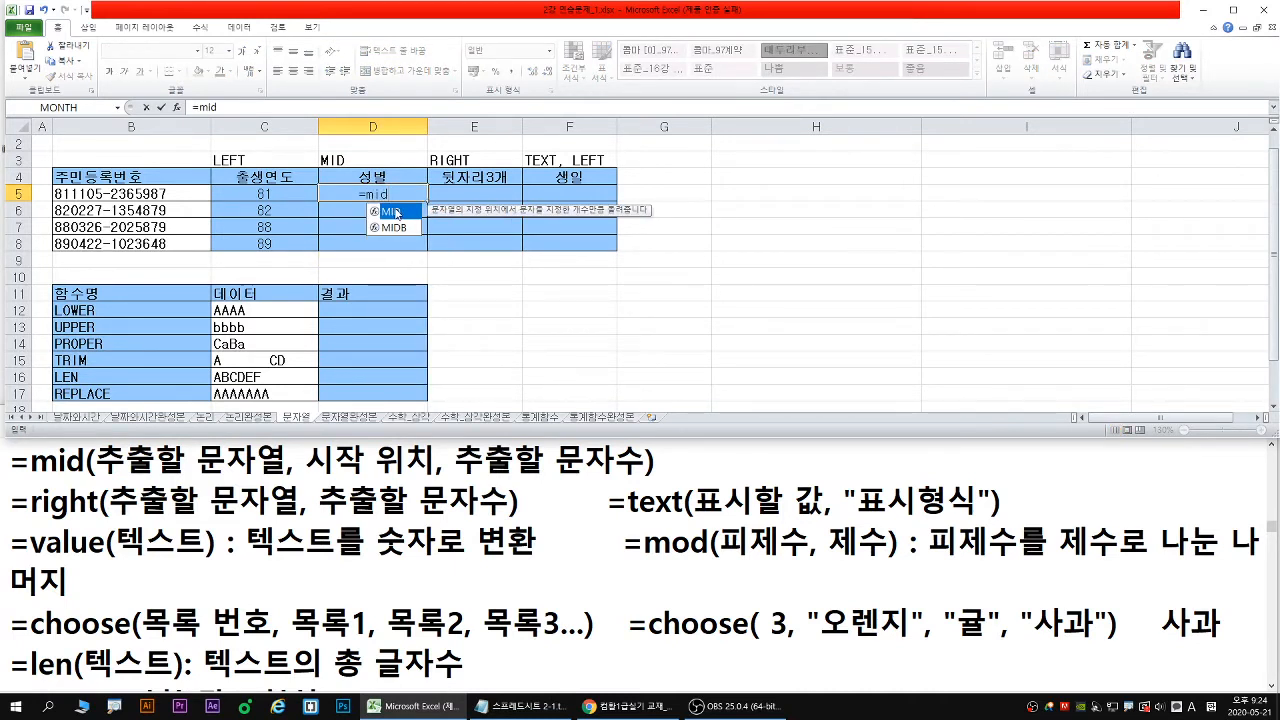
double_click(396, 212)
click(177, 107)
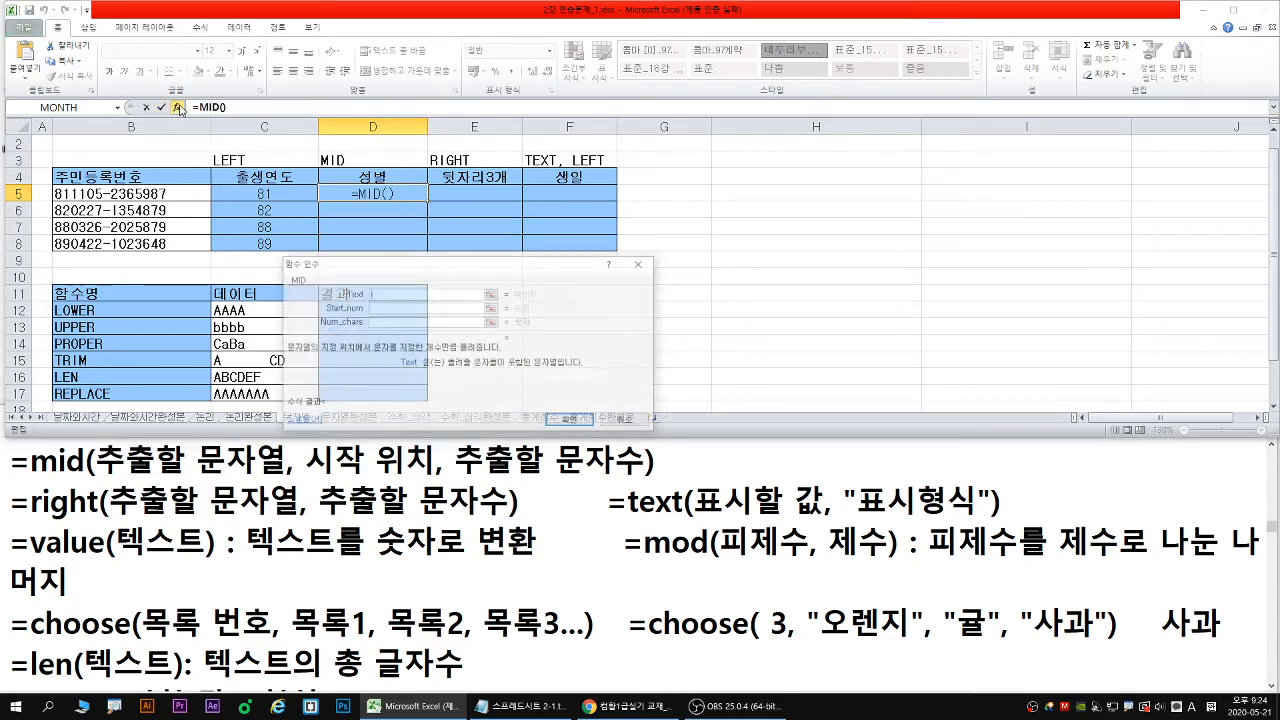
drag(384, 259, 403, 263)
key(ctrl+1)
click(68, 254)
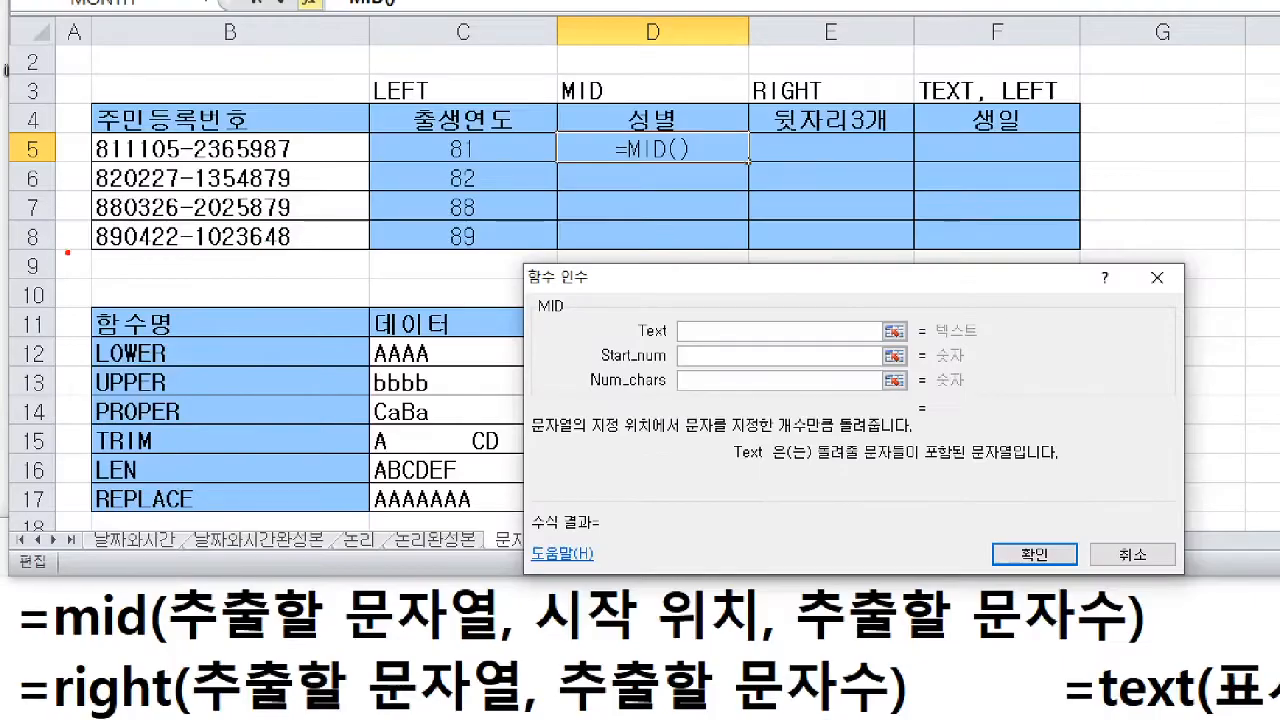
drag(215, 154, 240, 107)
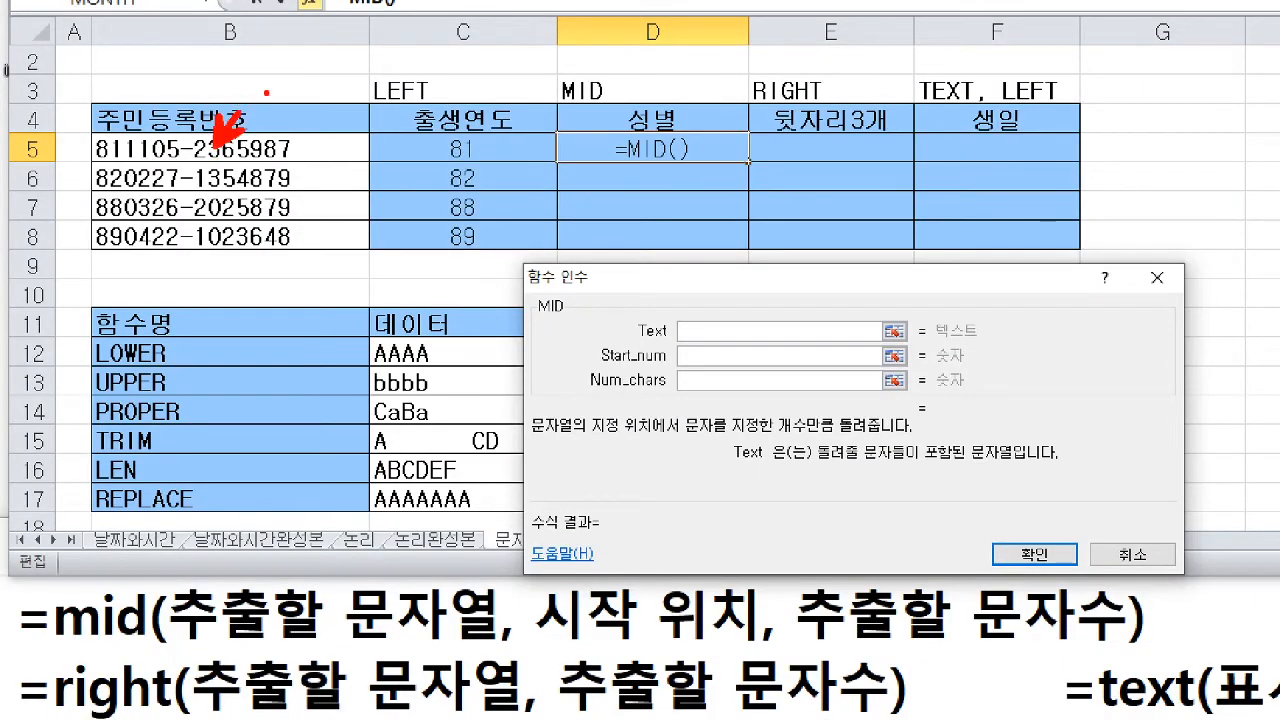
key(Escape)
click(137, 185)
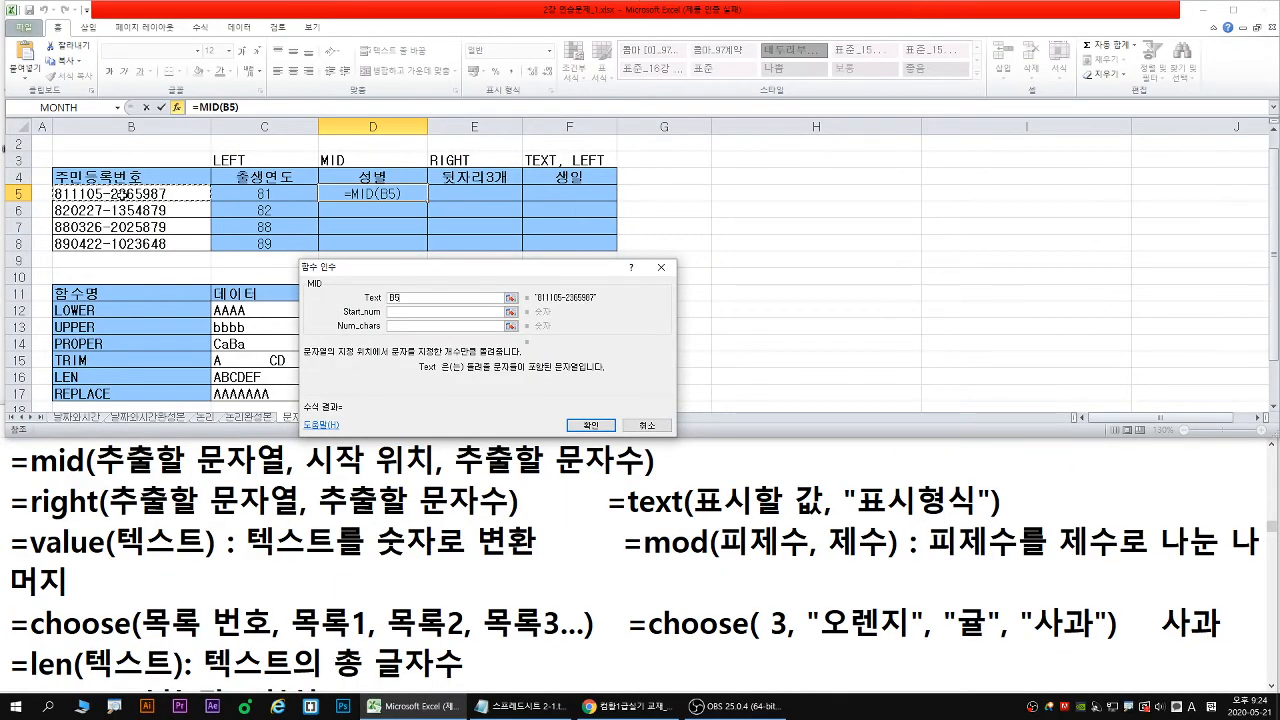
Point arrows at the gender digit in B5 and the Start_num argument, and set Start_num to 8
key(ctrl+1)
click(176, 188)
drag(176, 188, 200, 174)
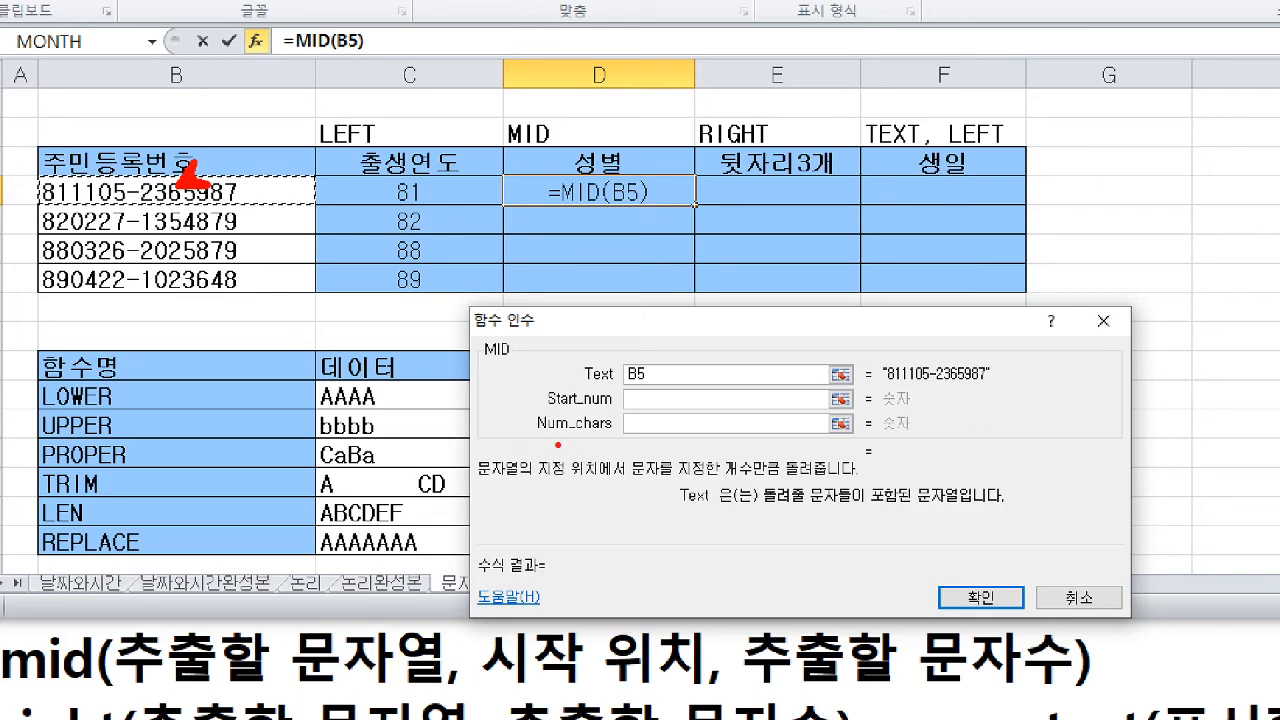
drag(598, 426, 620, 412)
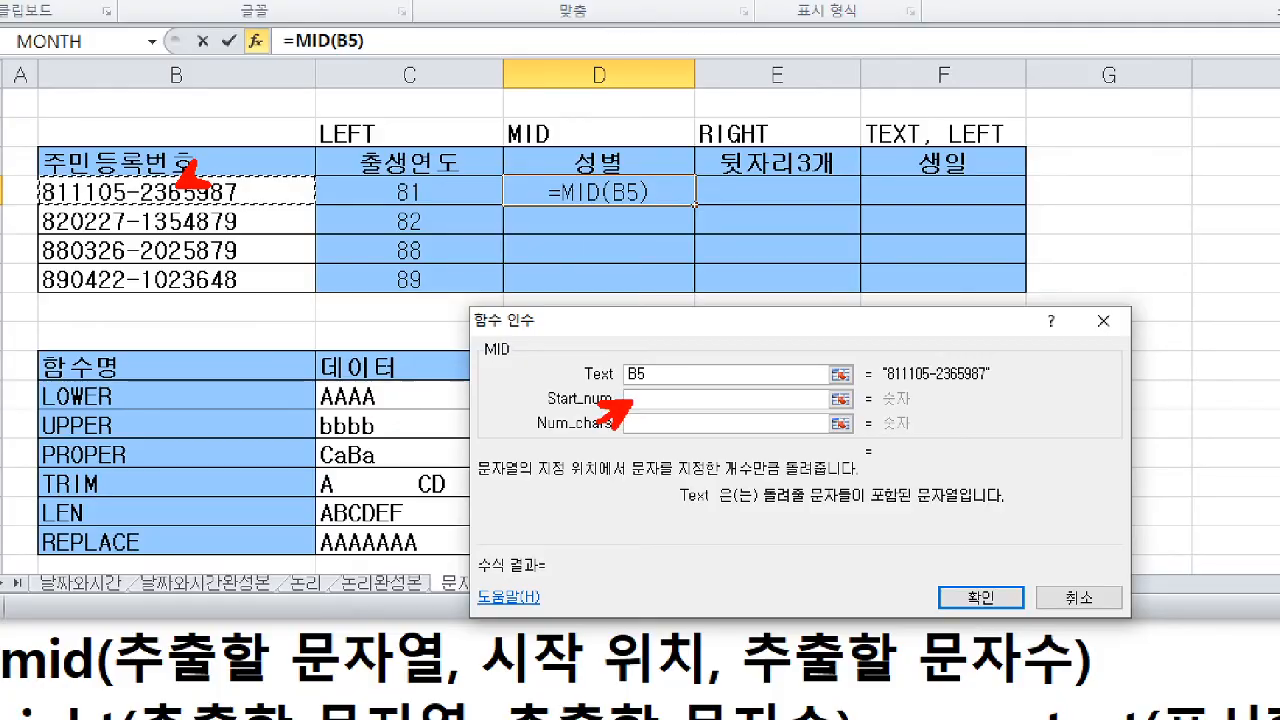
key(Escape)
key(Tab)
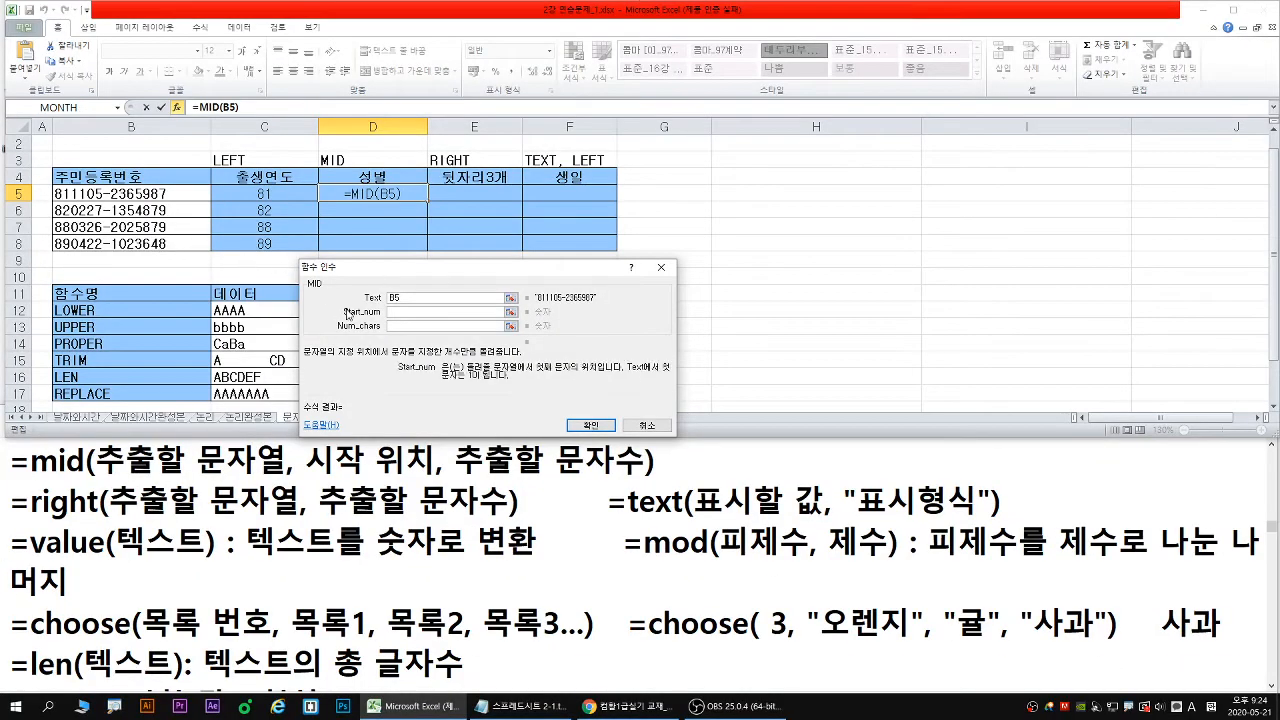
text(8)
key(Tab)
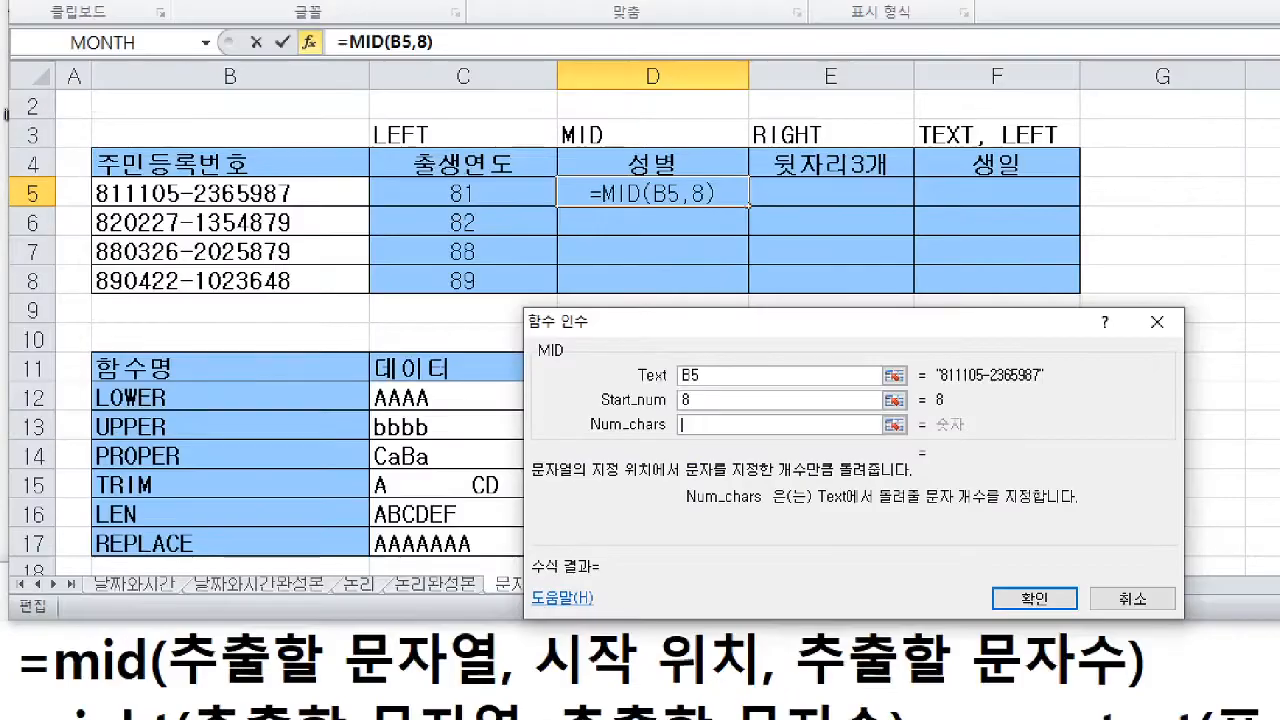
Annotate the Num_chars argument and its description, box the single gender digit in B5, and write 1 beside Num_chars
click(989, 526)
drag(694, 430, 688, 460)
drag(875, 508, 988, 507)
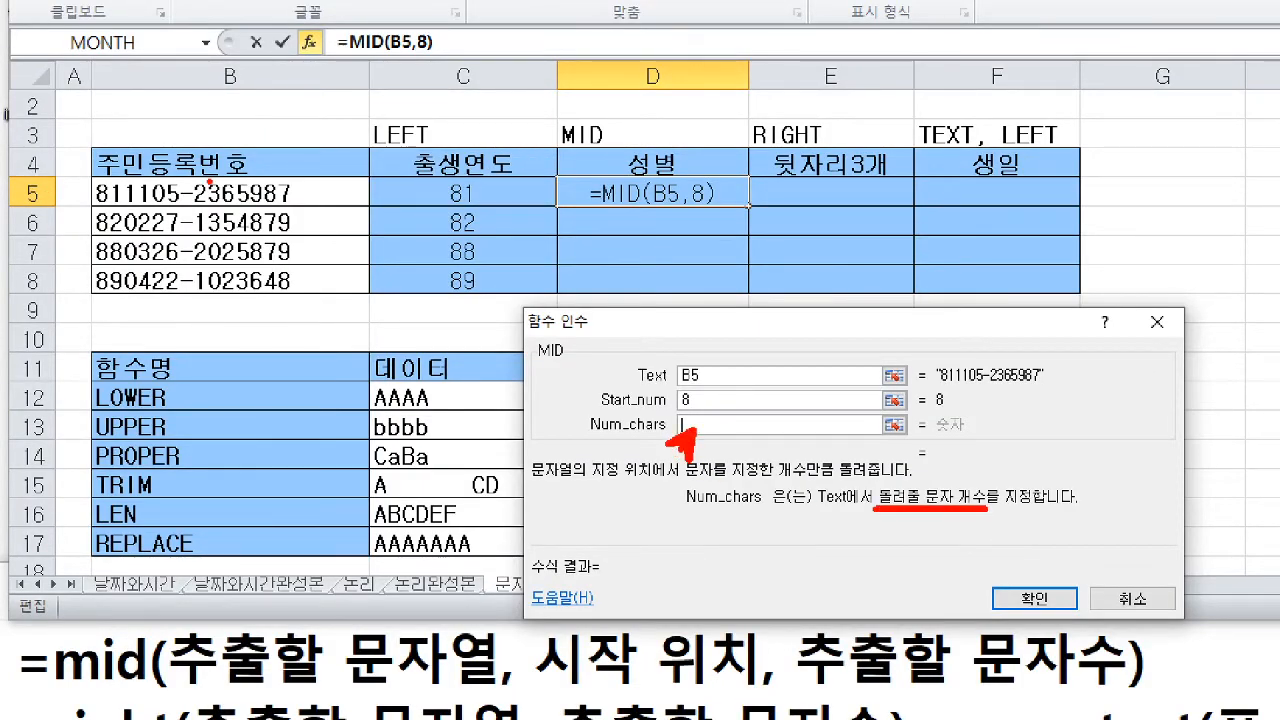
mouse_move(205, 127)
mouse_down()
mouse_move(204, 206)
mouse_move(234, 205)
mouse_up()
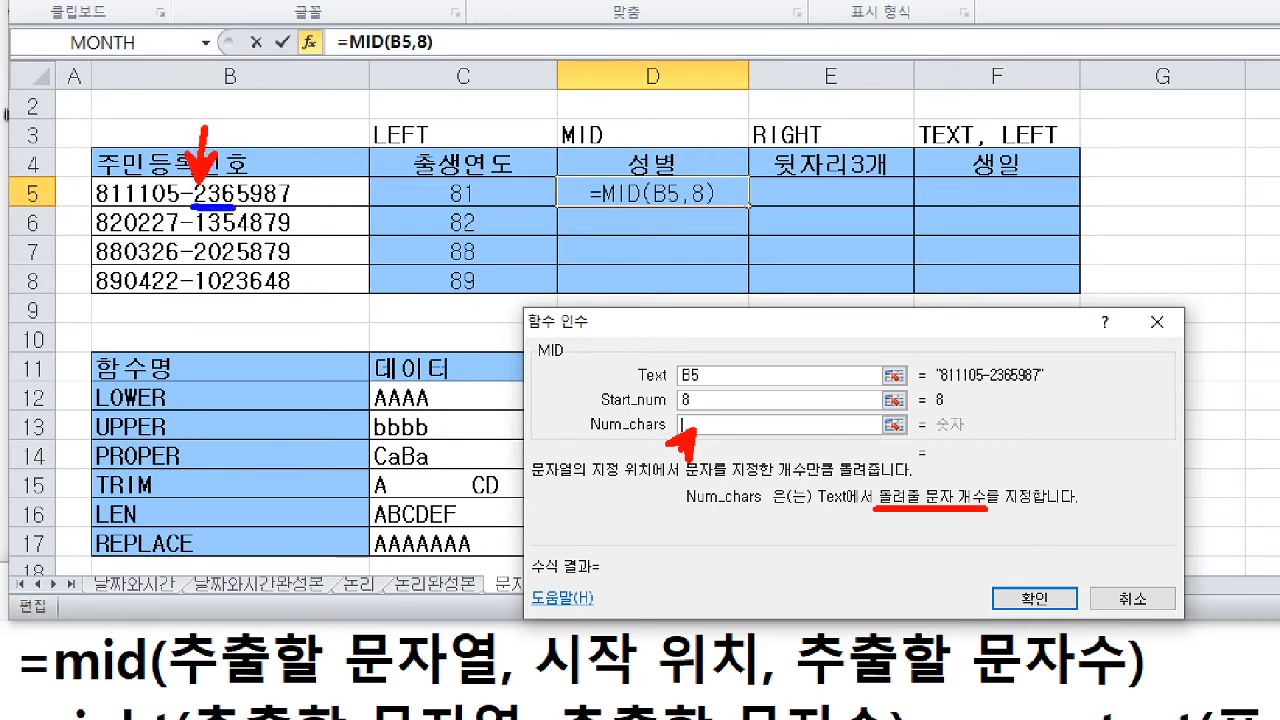
drag(188, 178, 212, 210)
drag(704, 425, 713, 440)
drag(705, 441, 706, 441)
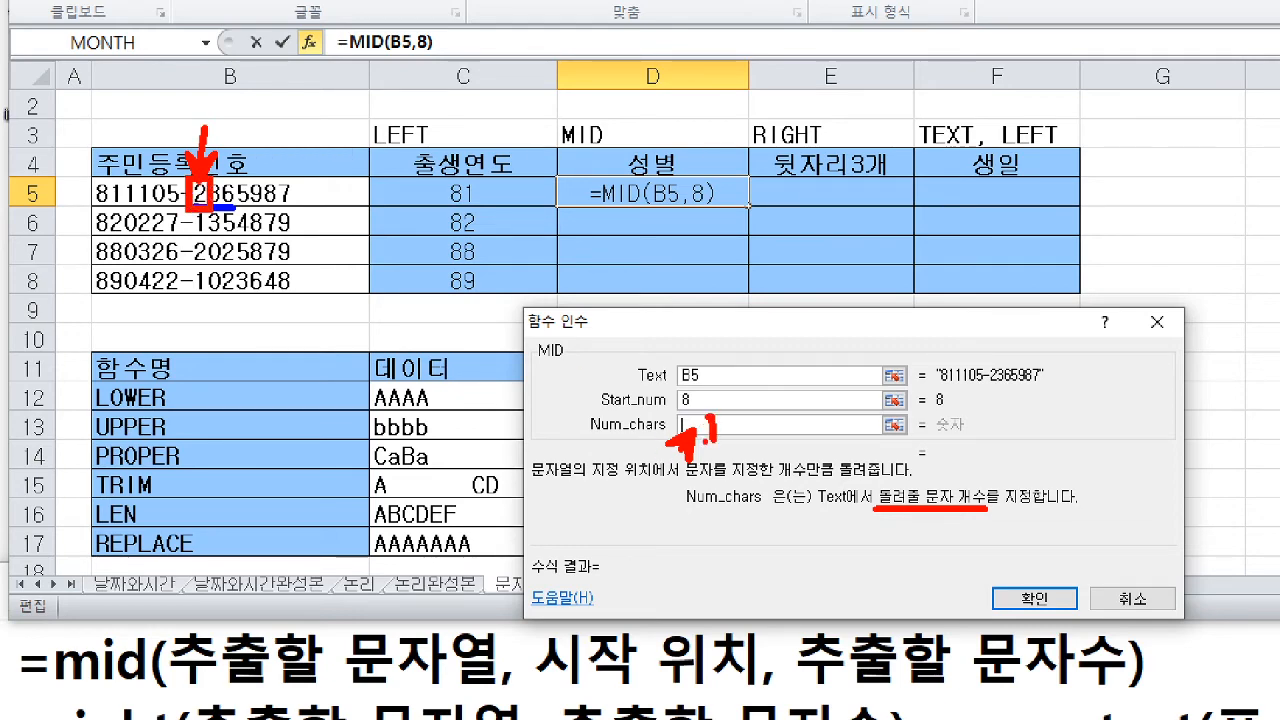
Set Num_chars to 1 to complete =MID(B5,8,1) in D5, and fill the formula down to D8
text(1)
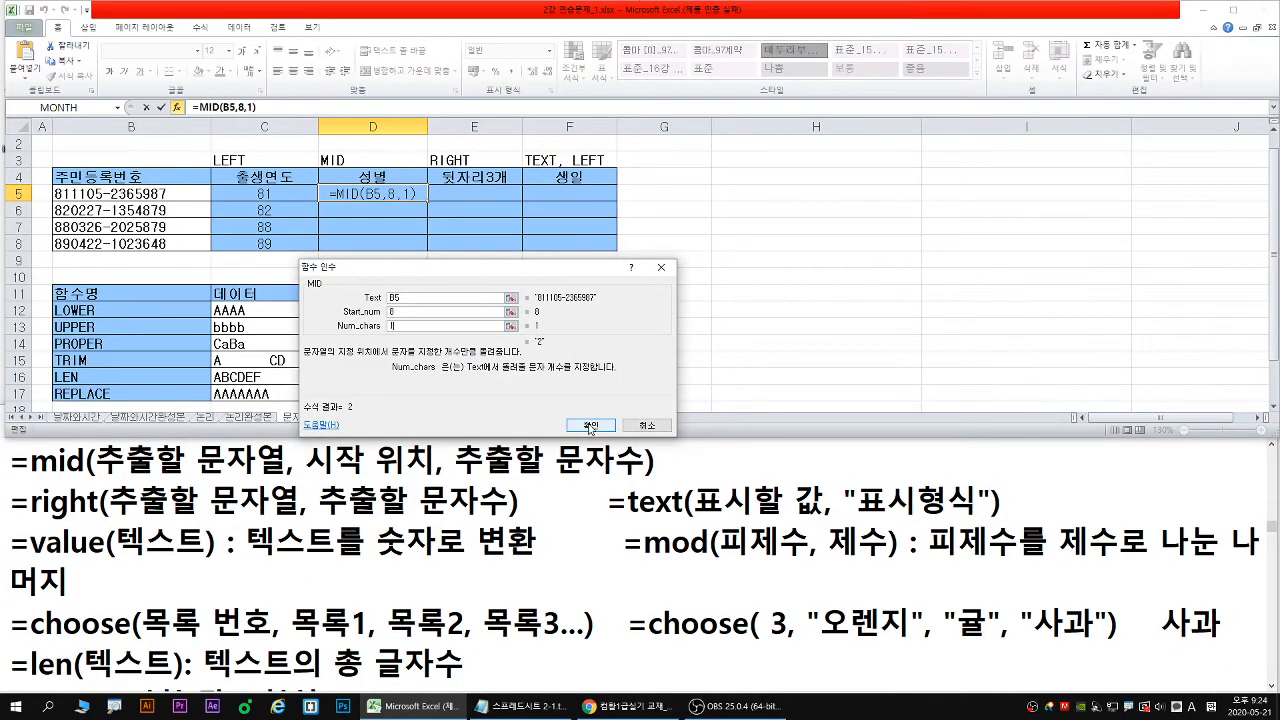
click(590, 425)
double_click(428, 202)
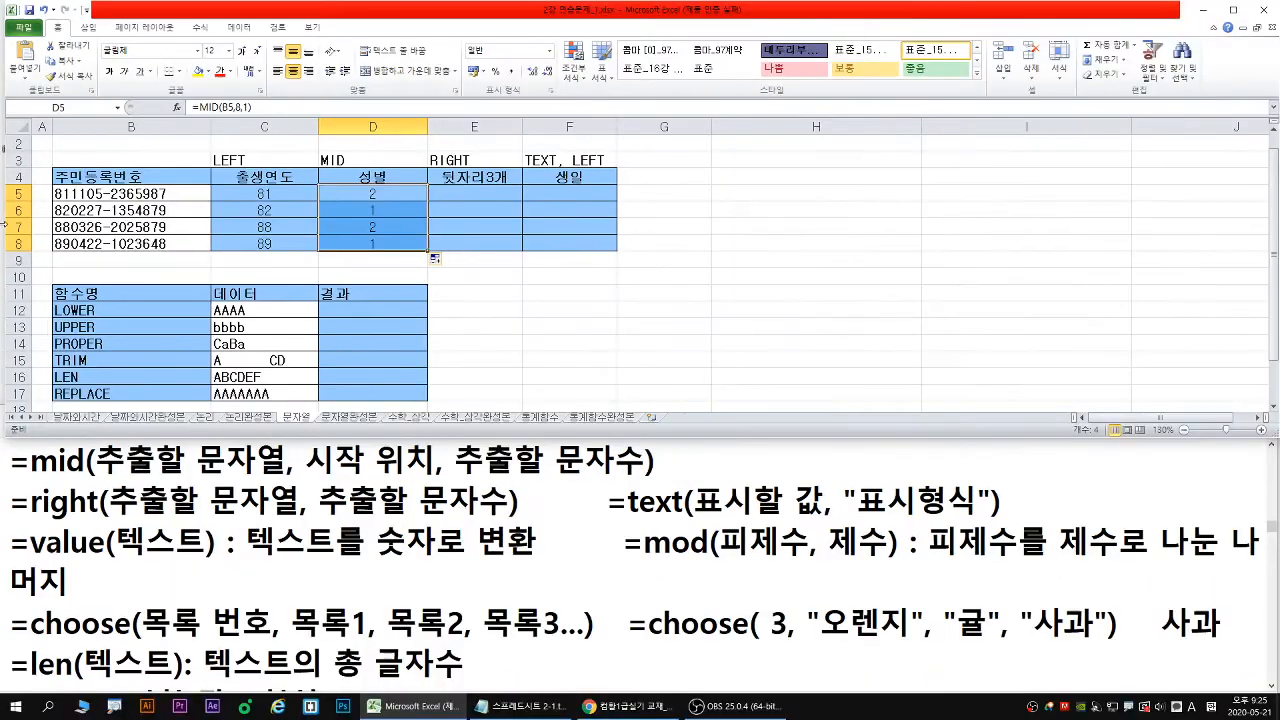
Change the first digit after the hyphen in the 주민등록번호 value in B7 to 4
click(200, 324)
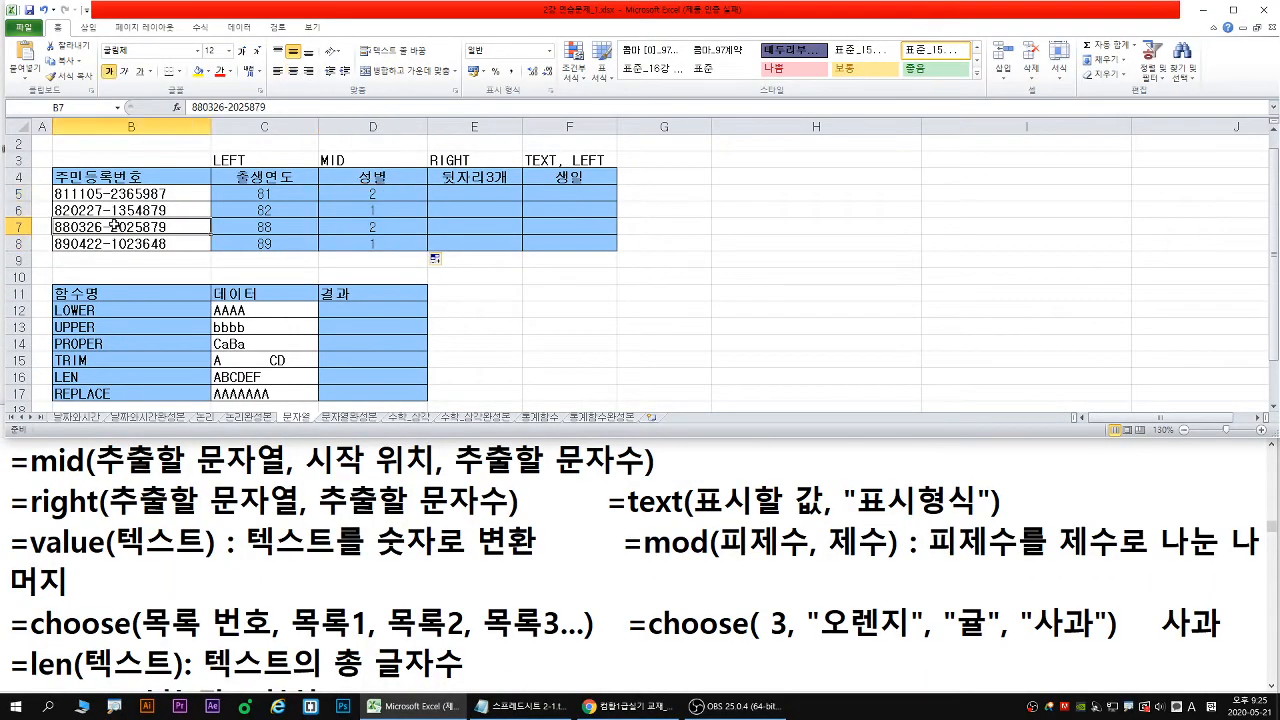
double_click(115, 227)
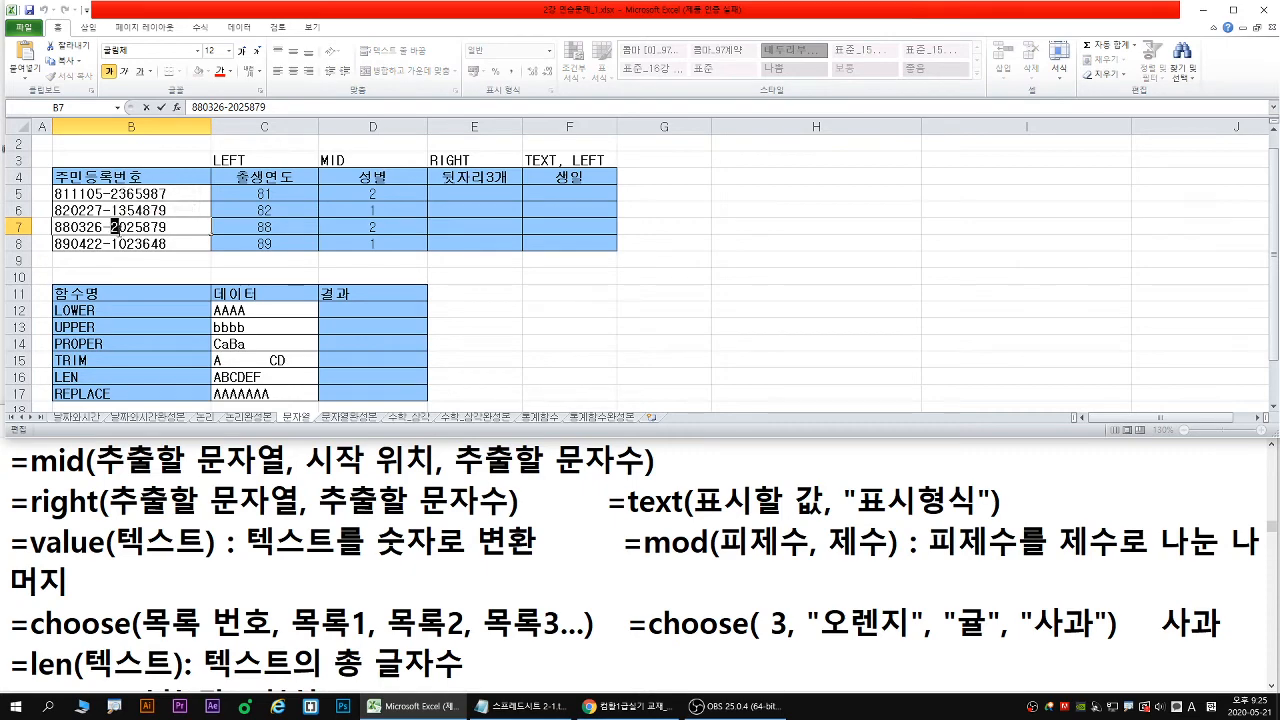
text(4)
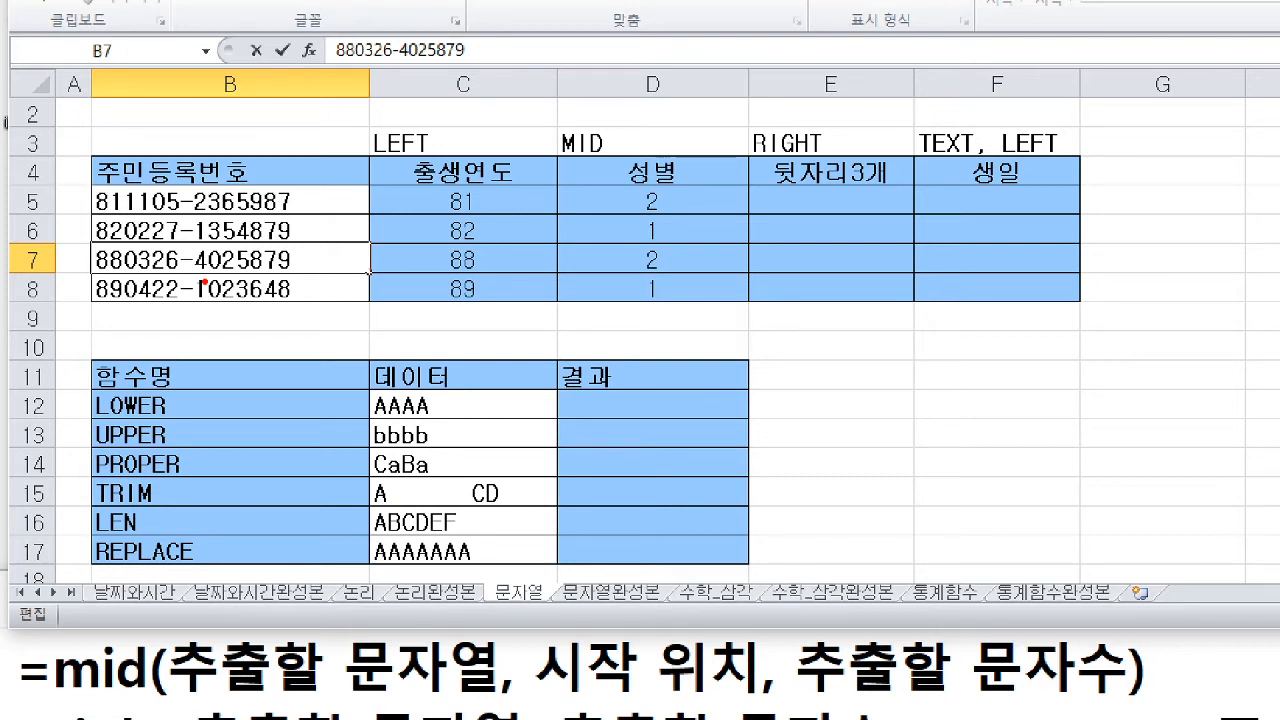
key(Escape)
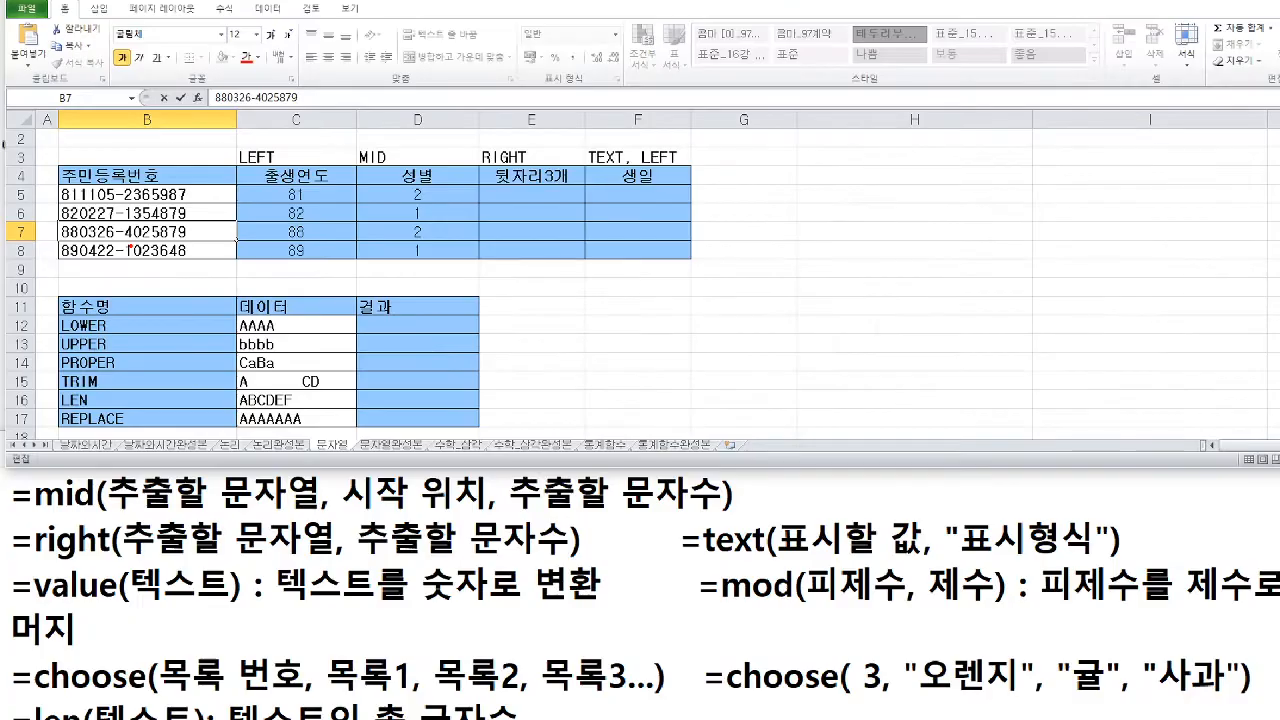
key(Return)
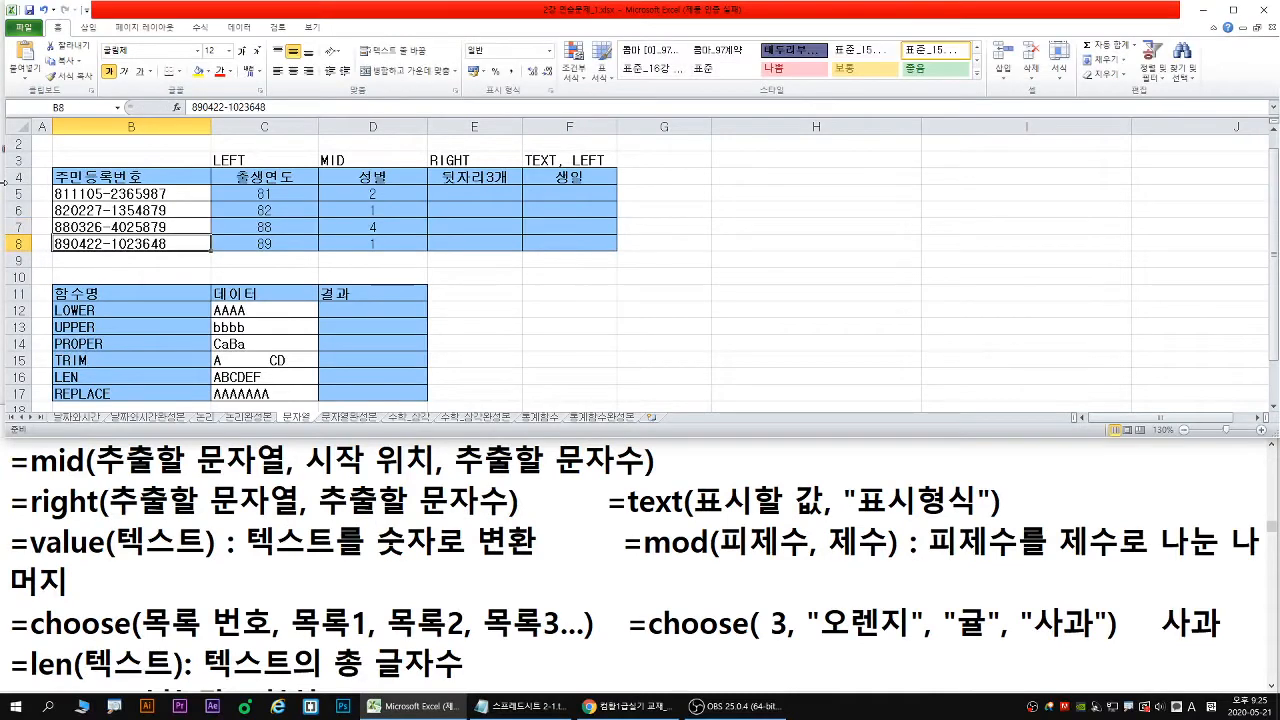
Change the first digit after the hyphen in the 주민등록번호 value in B8 to 3, underlining it on screen
double_click(113, 243)
text(3)
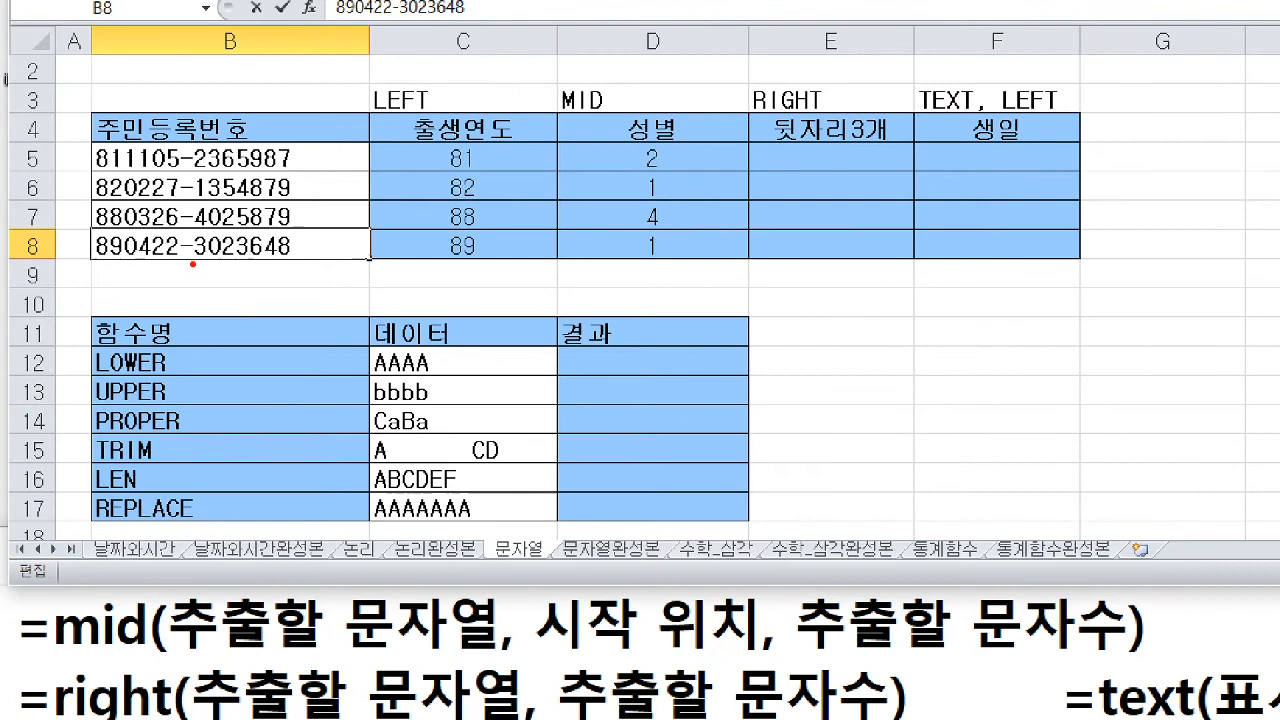
drag(192, 264, 211, 264)
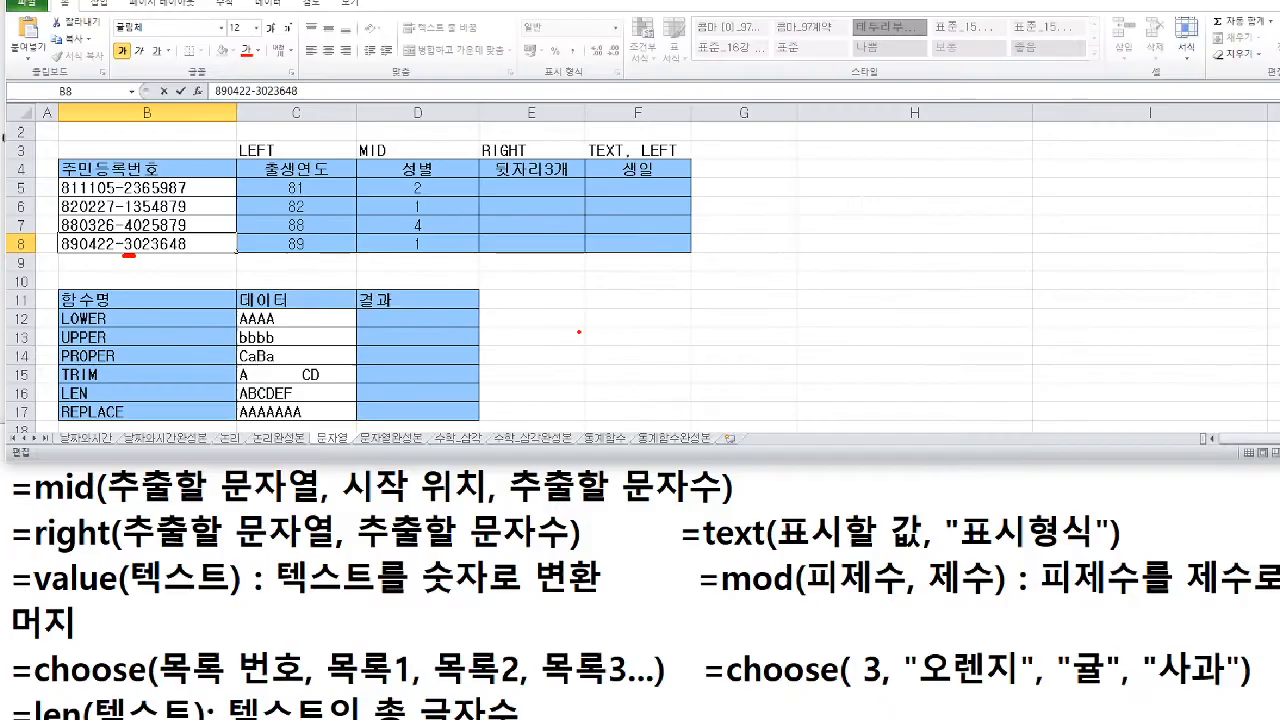
key(Return)
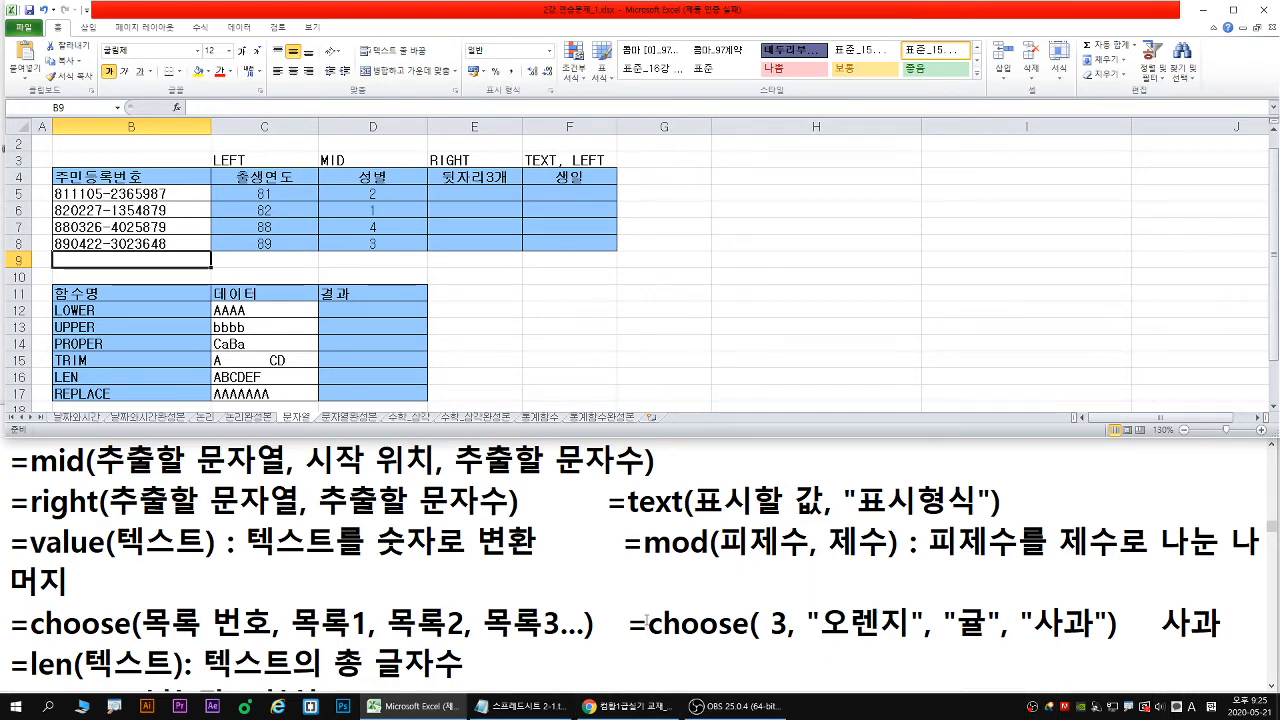
Switch to the textbook PDF in Chrome, find the 찾기/참조 함수 table, and underline the CHOOSE syntax
click(640, 706)
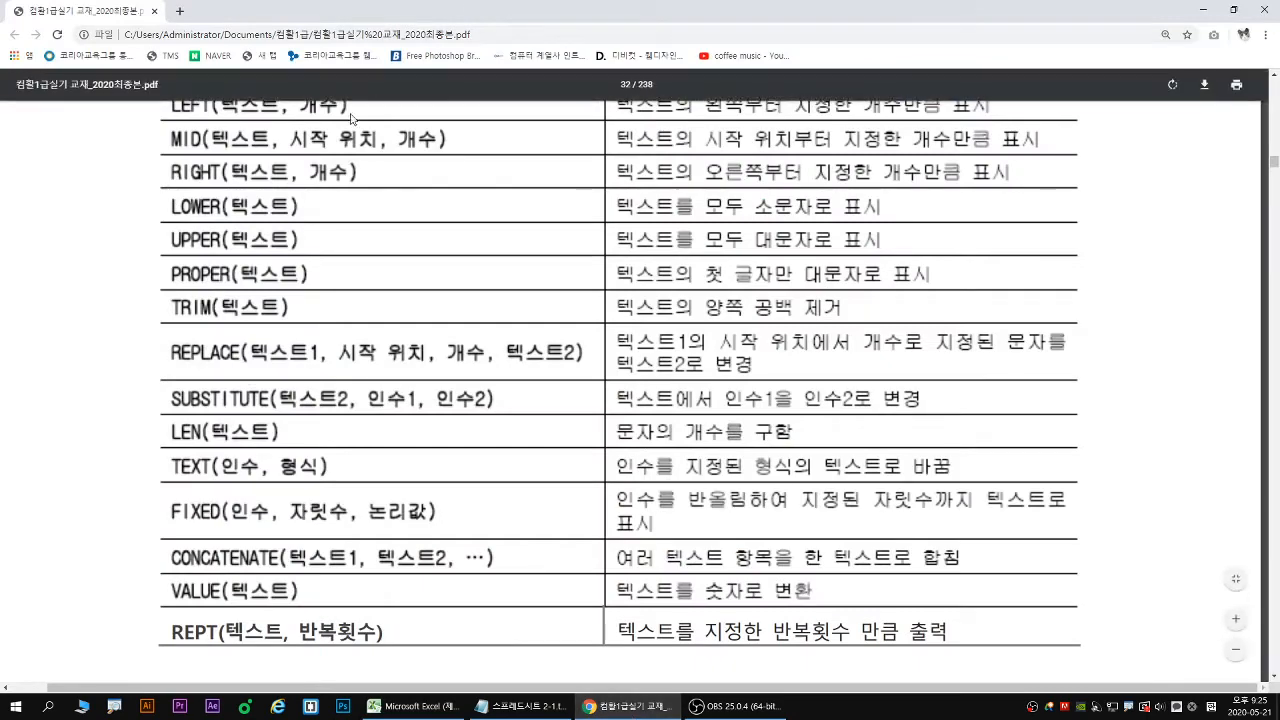
scroll(543, 451, down, 20)
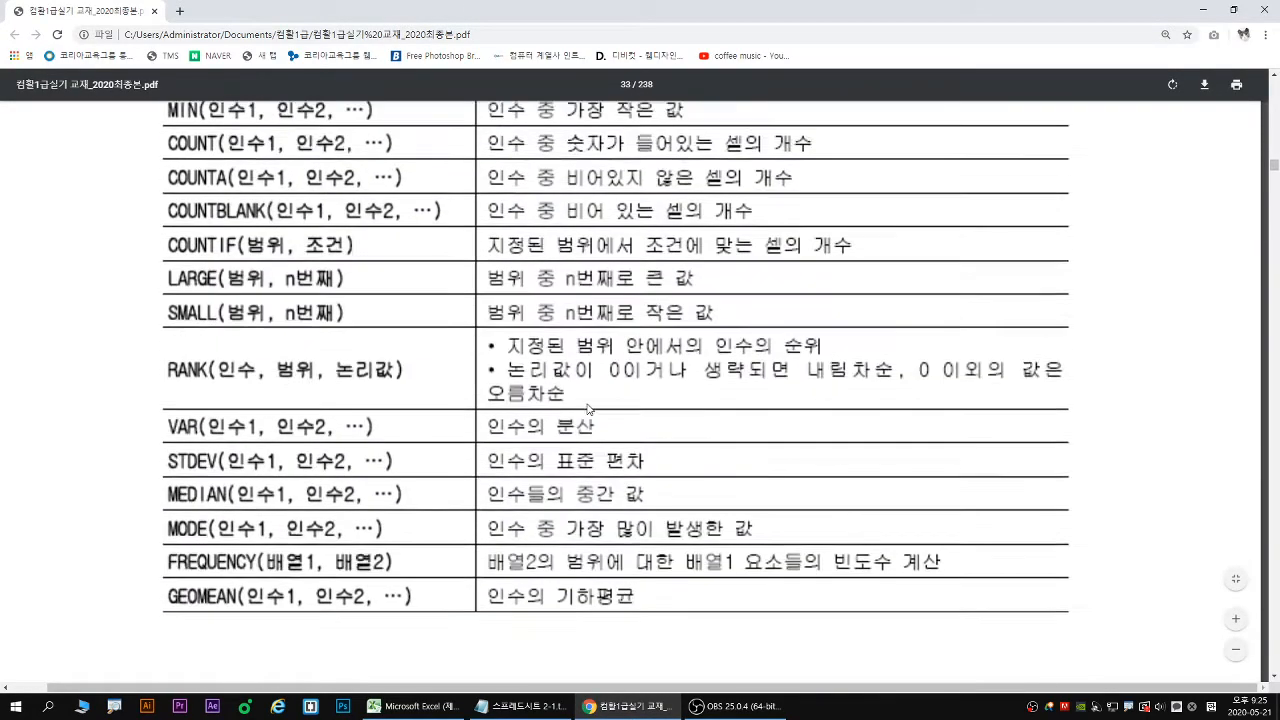
scroll(598, 367, down, 5)
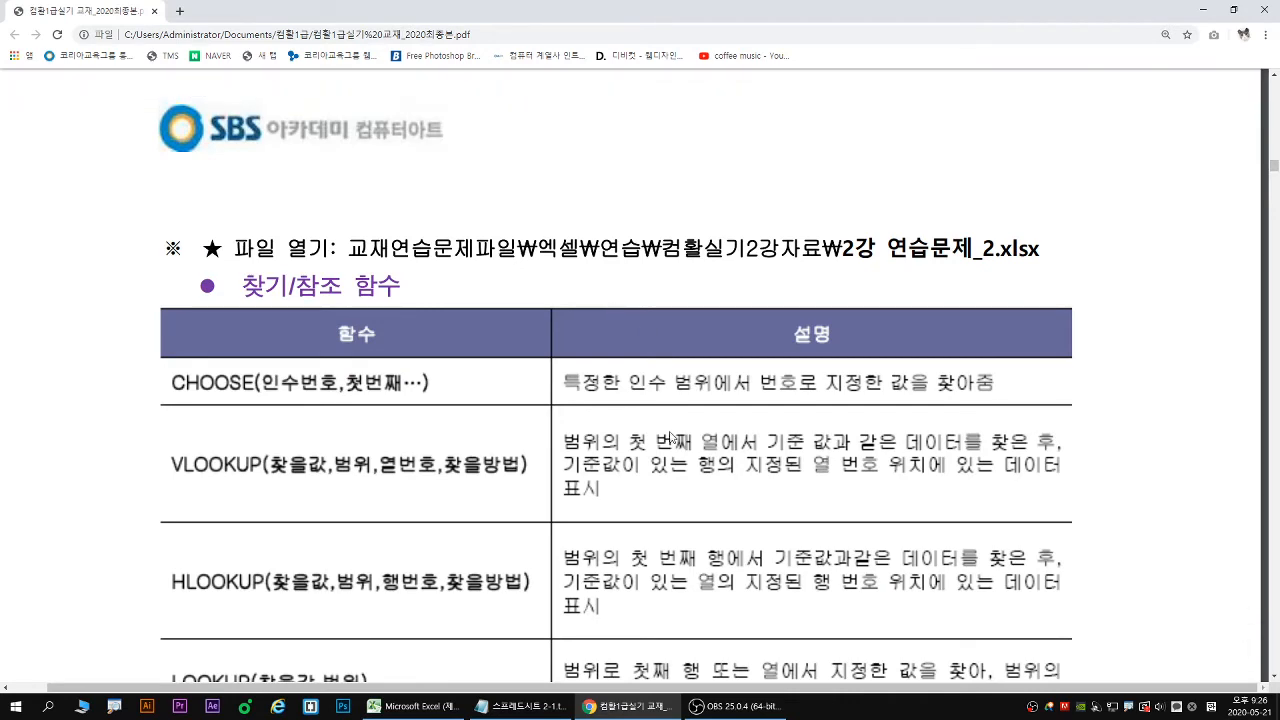
scroll(561, 345, down, 3)
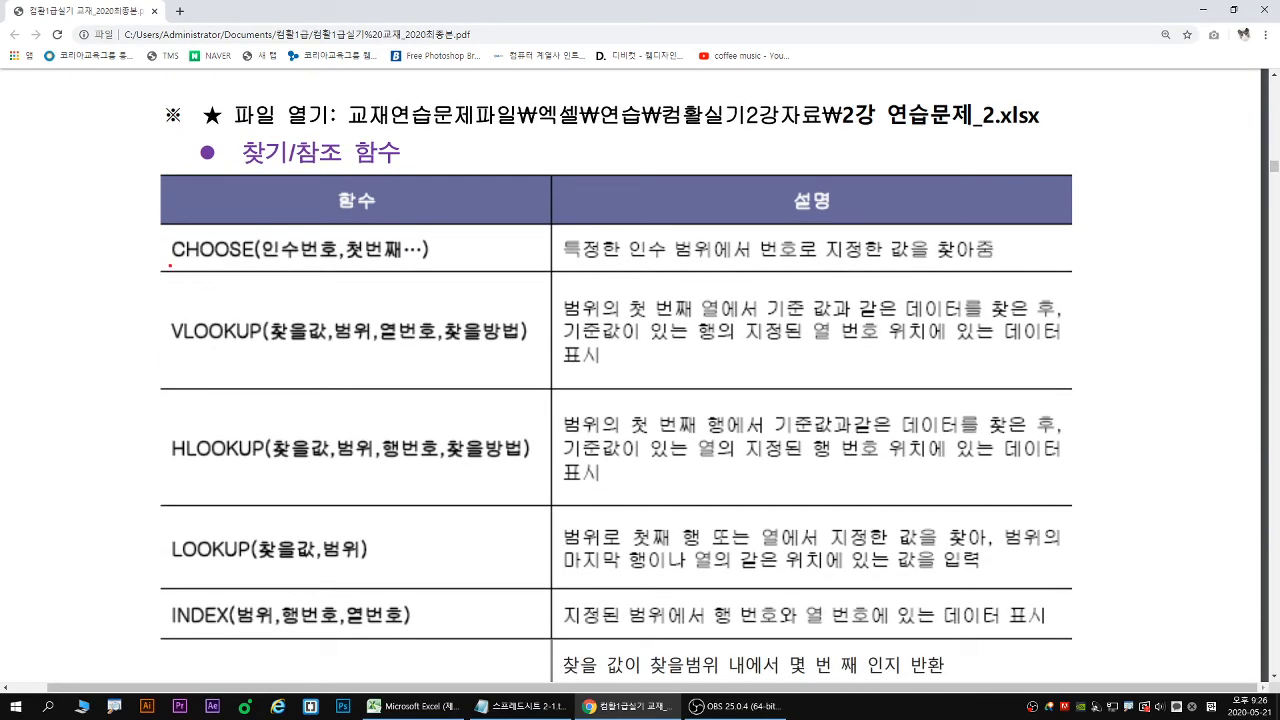
drag(170, 265, 460, 266)
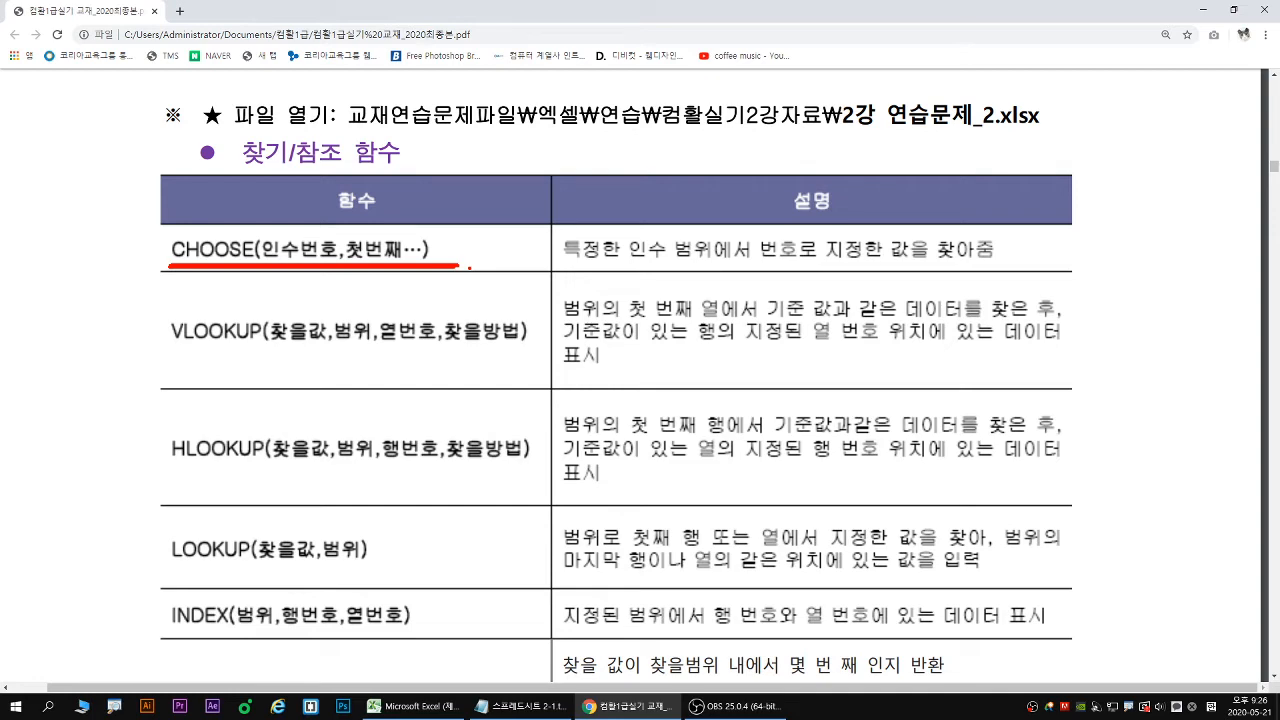
key(Escape)
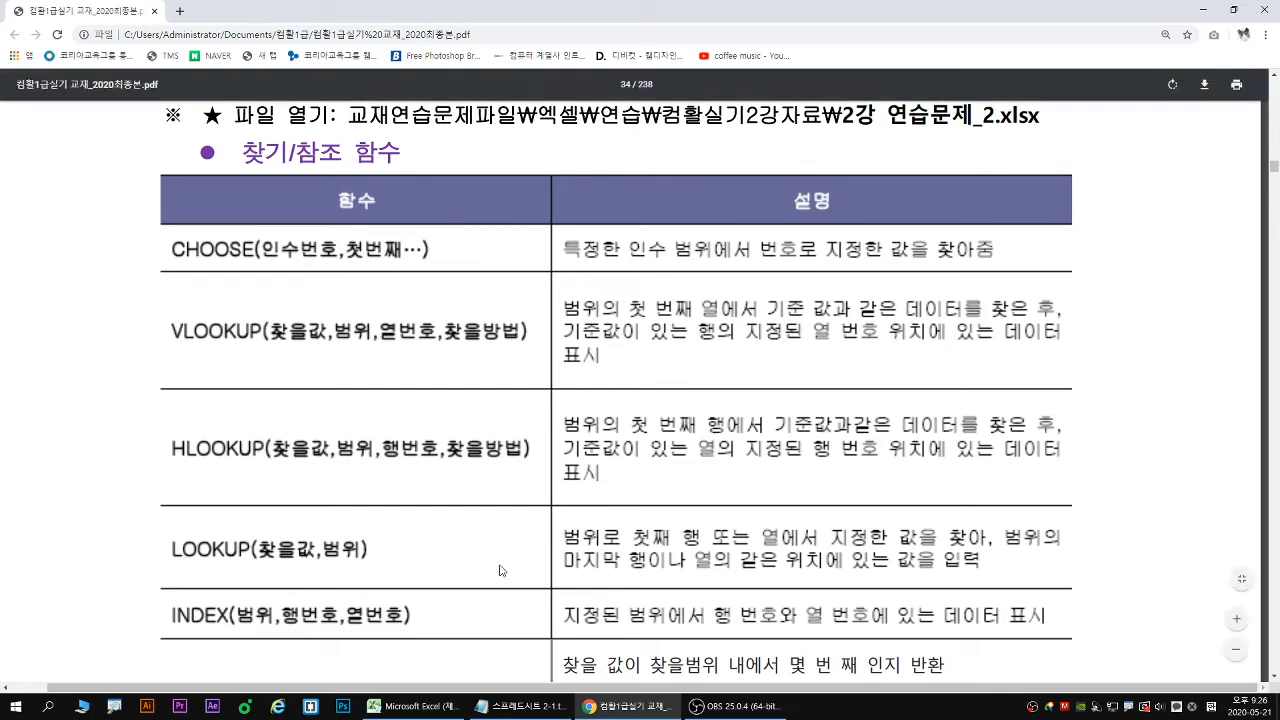
Switch to the Notepad notes and move down to view the =choose syntax and its example above the other text functions
click(520, 706)
scroll(267, 516, down, 1)
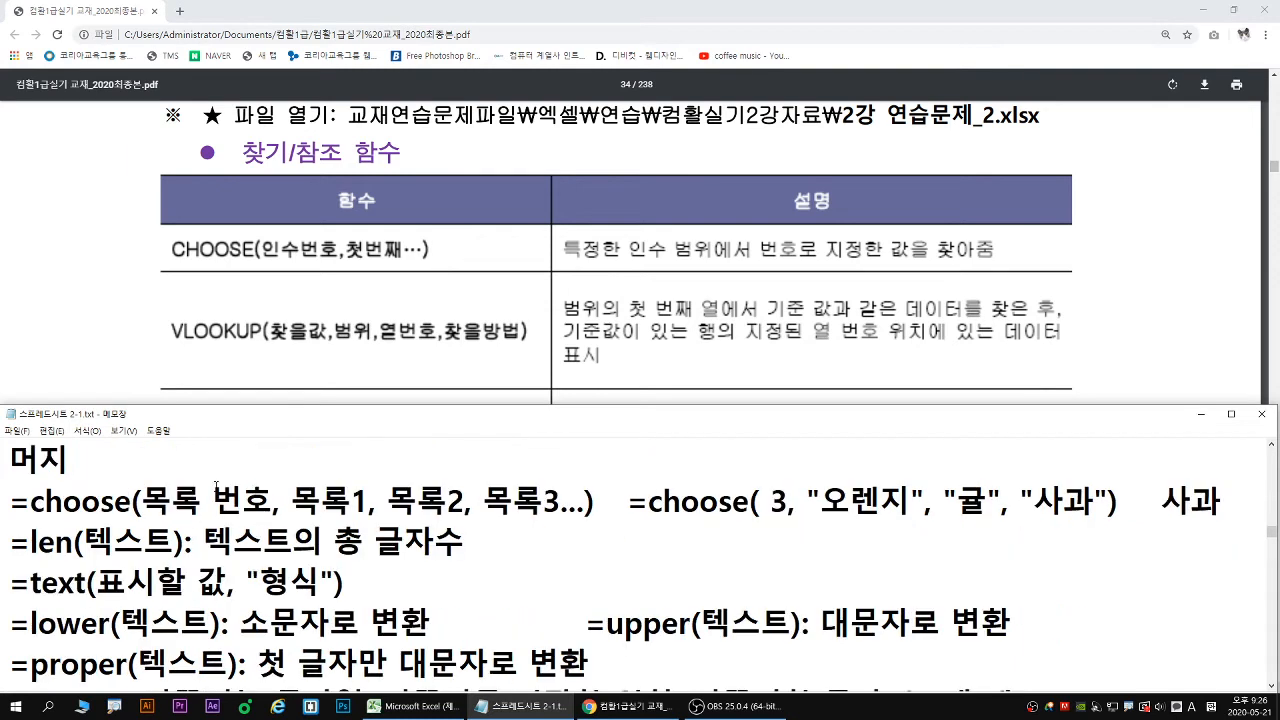
key(Down)
key(Down)
key(Down)
key(Down)
key(Down)
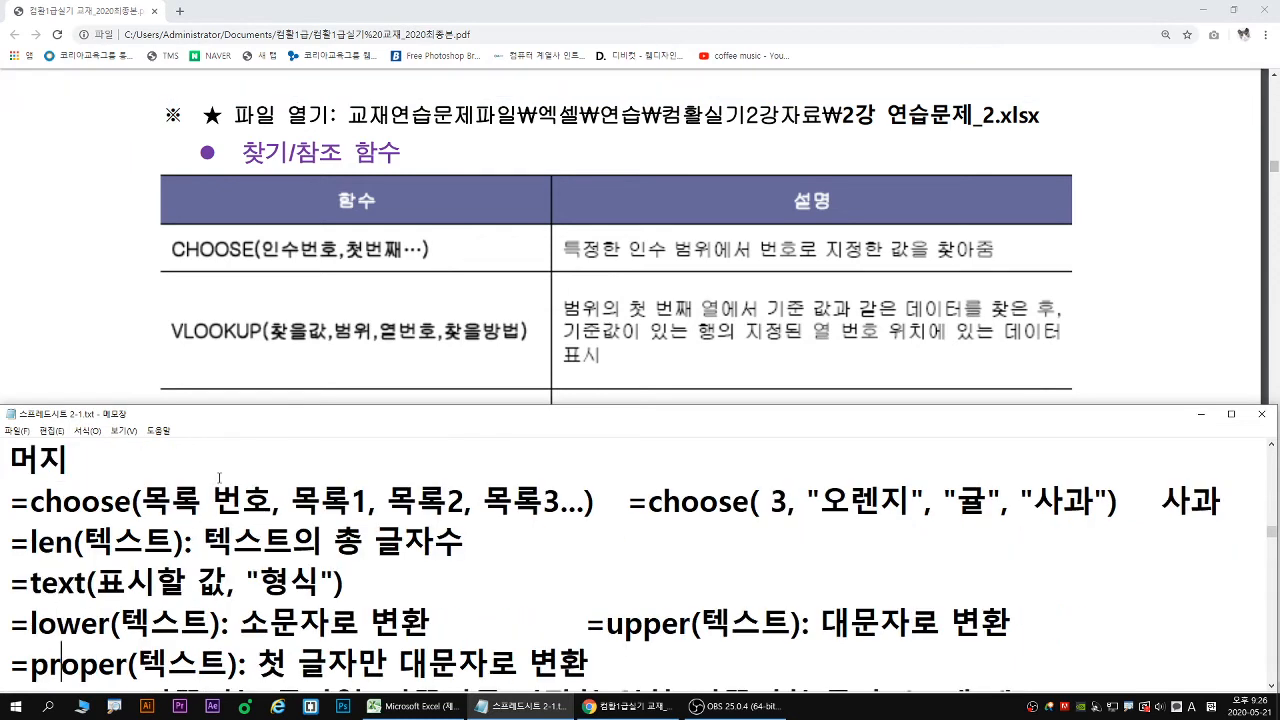
key(Down)
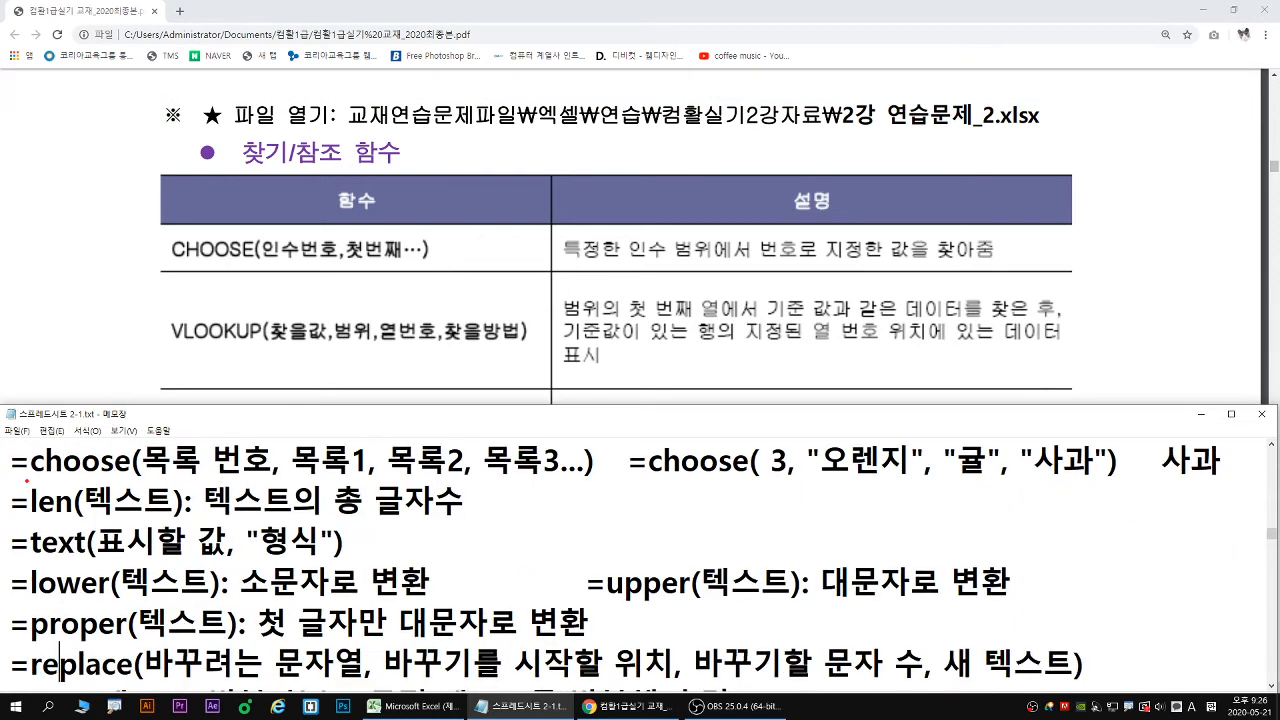
Underline the list arguments 목록1, 목록2 and 목록3 in the =choose notes and 첫번째 in the textbook's CHOOSE syntax
drag(34, 481, 131, 478)
key(e)
drag(294, 477, 362, 478)
drag(349, 263, 402, 263)
drag(393, 479, 564, 478)
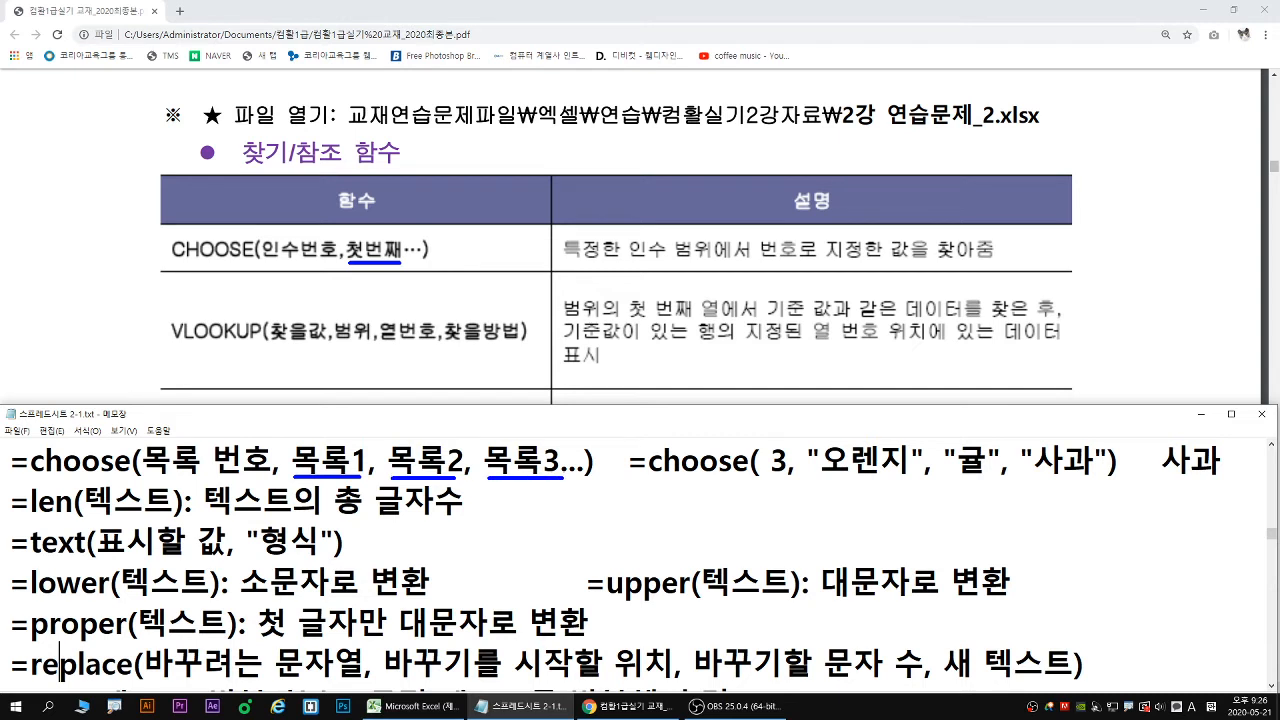
Mark 254 and 인수번호 in the textbook's CHOOSE syntax, and annotate 목록 번호 in the notes with 2 and an arrow to 목록2
mouse_move(417, 232)
mouse_down()
mouse_move(436, 248)
mouse_move(450, 227)
mouse_move(466, 240)
mouse_move(455, 251)
mouse_up()
drag(268, 261, 330, 261)
drag(148, 475, 272, 475)
drag(211, 417, 241, 433)
drag(424, 447, 443, 403)
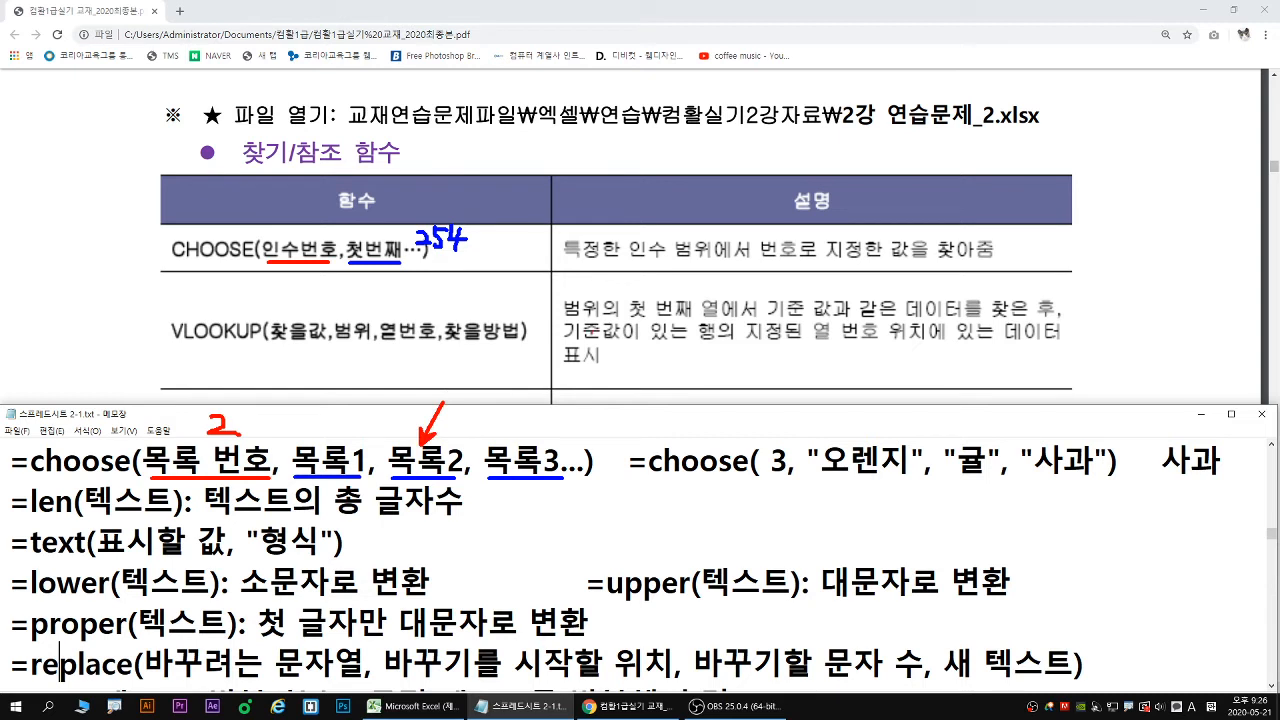
Annotate the =choose example by underlining its fruit items, circling the index 3 and drawing arrows to the chosen items
drag(820, 480, 1092, 477)
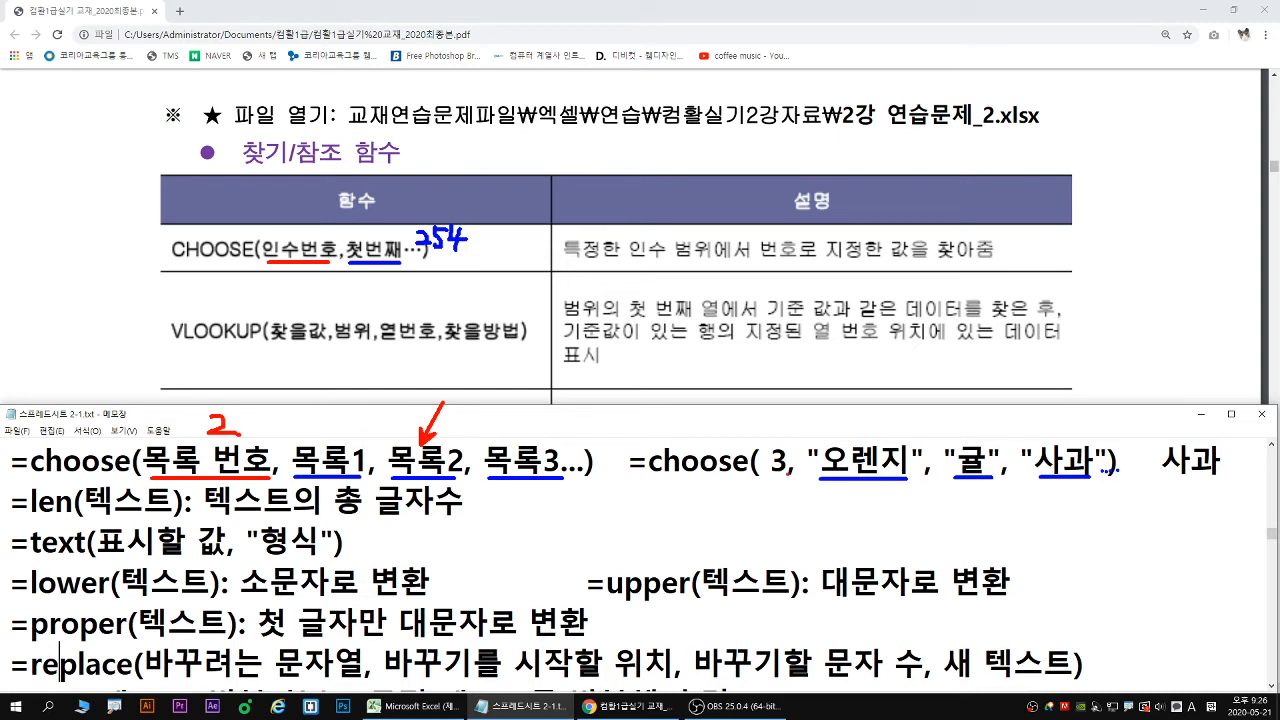
mouse_move(789, 474)
mouse_down()
mouse_move(776, 480)
mouse_move(760, 460)
mouse_move(790, 448)
mouse_move(784, 476)
mouse_up()
drag(1077, 429, 1065, 451)
drag(1063, 438, 1078, 446)
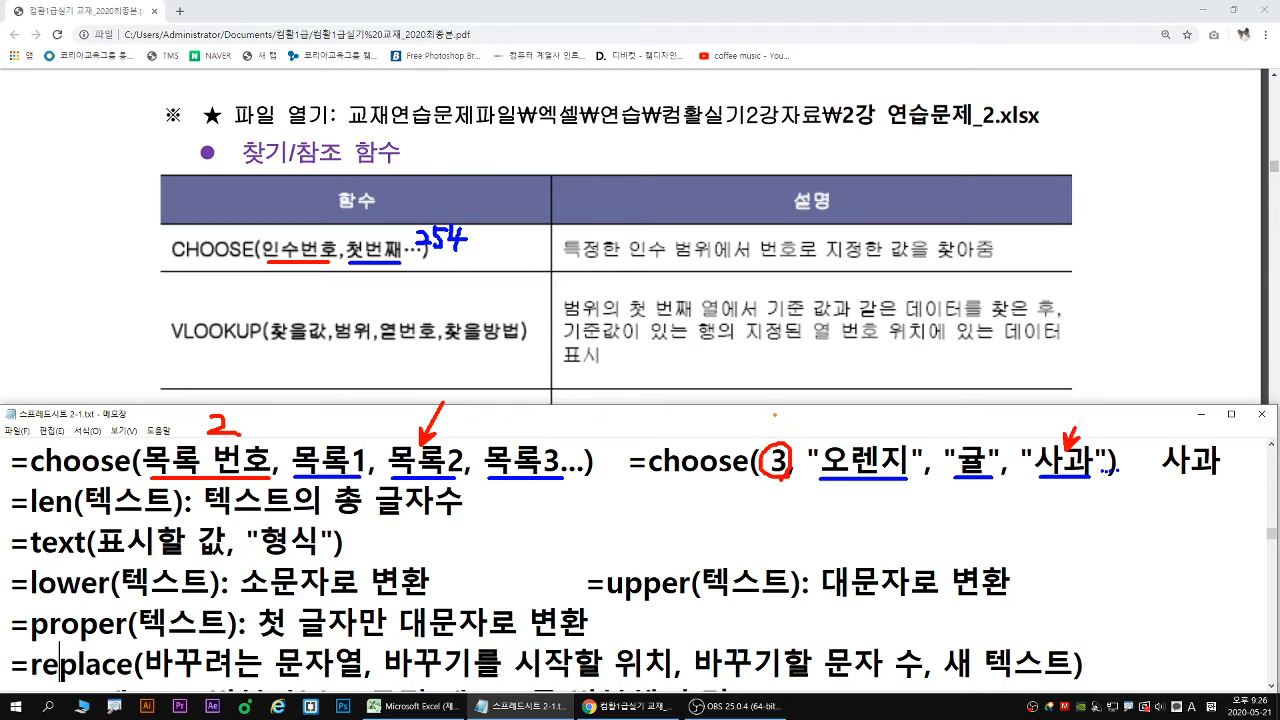
drag(774, 419, 771, 430)
drag(869, 419, 857, 442)
drag(851, 431, 866, 436)
key(Escape)
Return to the Excel sheet, start a CHOOSE formula in F11 and open its function arguments, moved clear of the data
click(1203, 10)
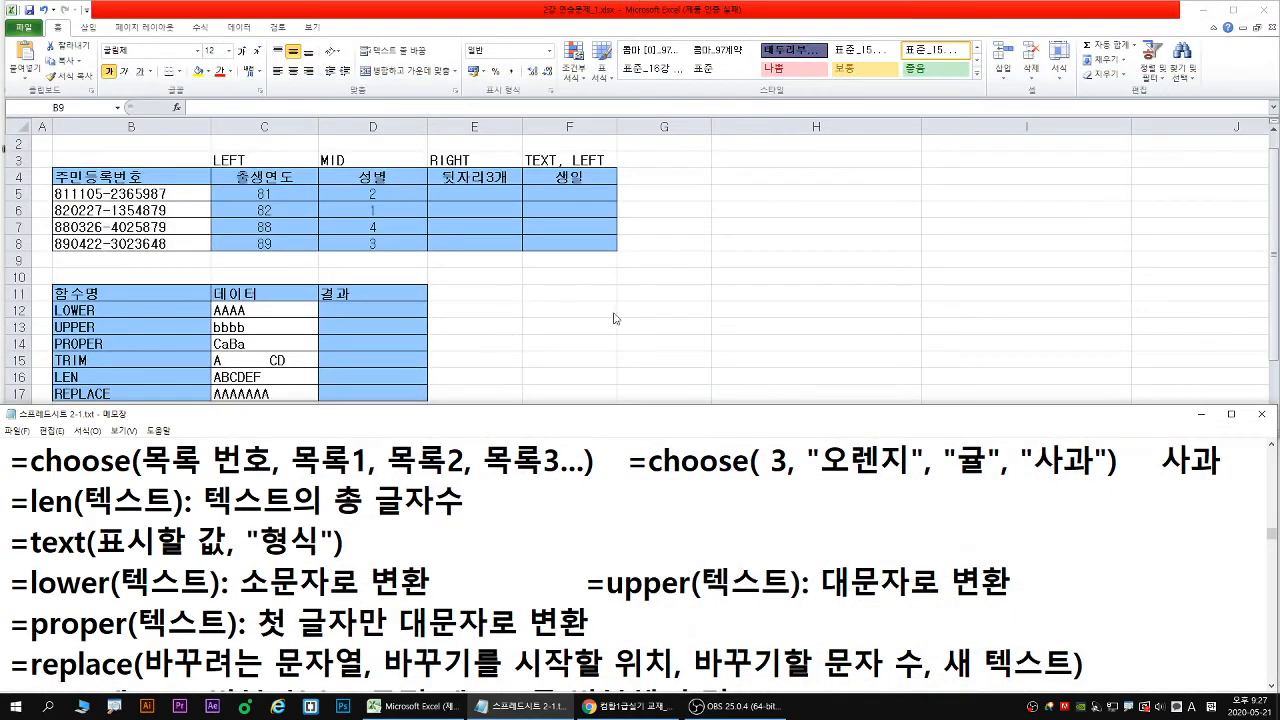
click(586, 296)
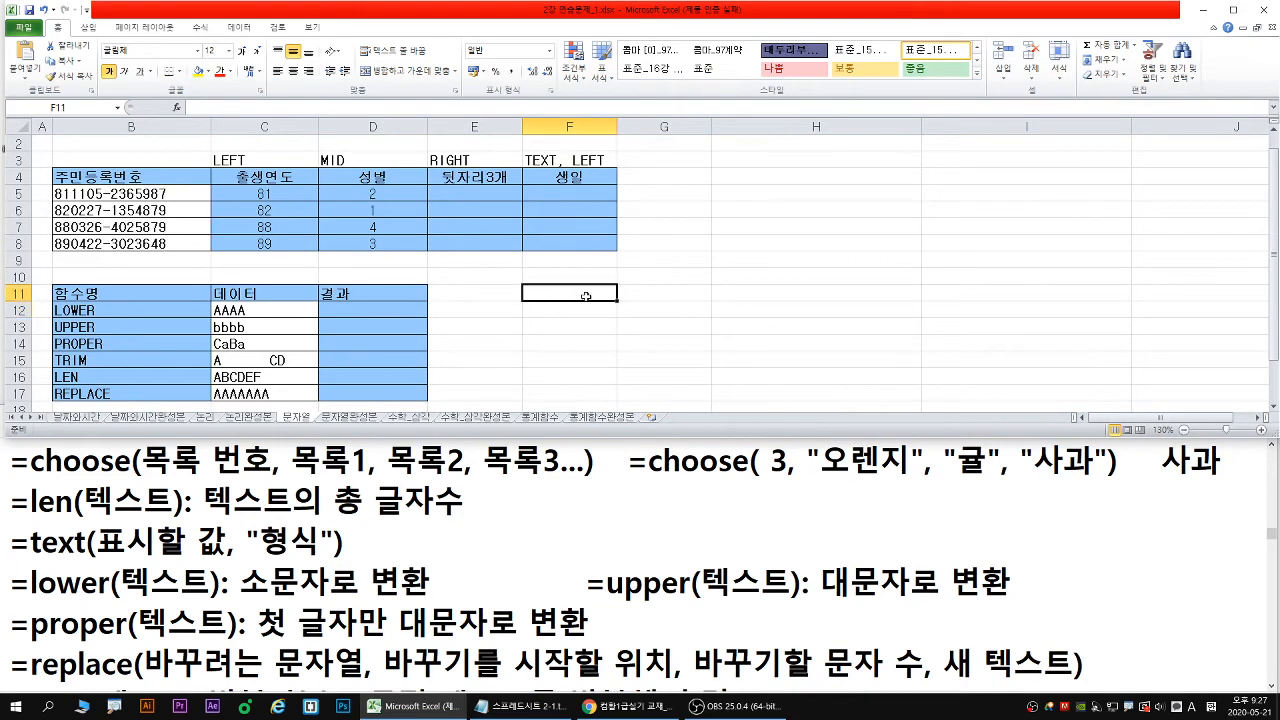
text(=choo)
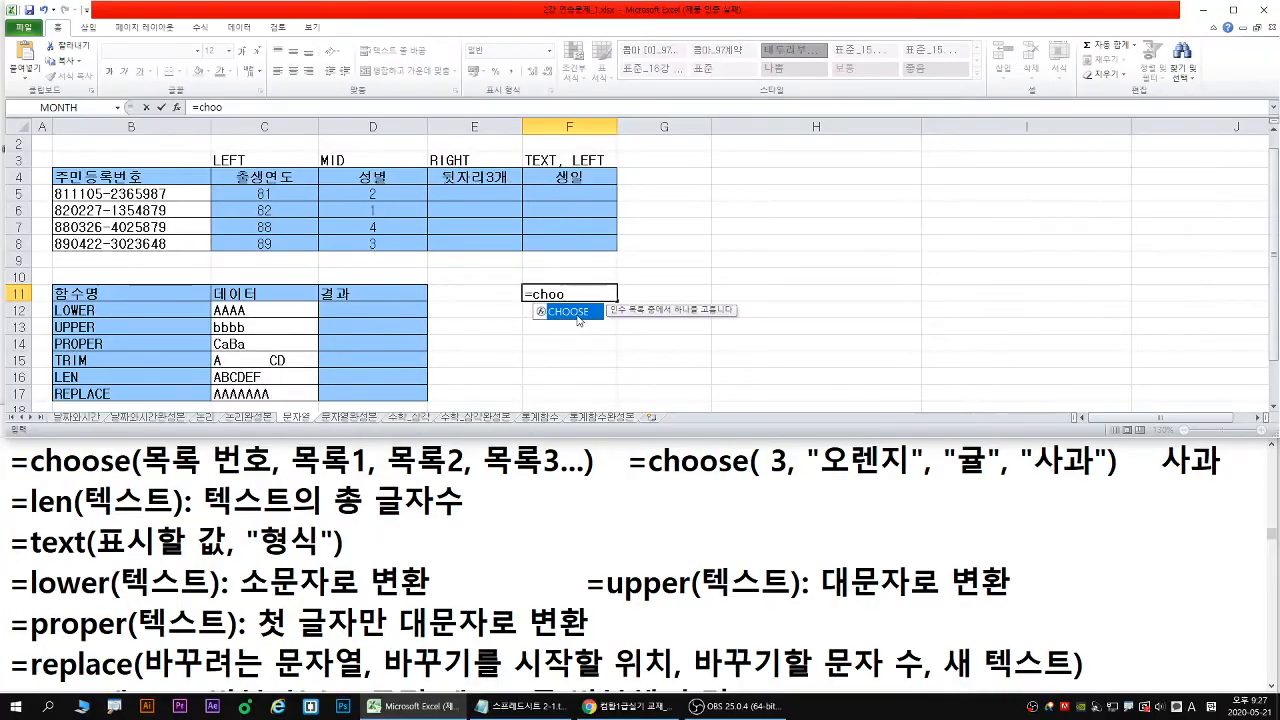
double_click(568, 313)
click(176, 107)
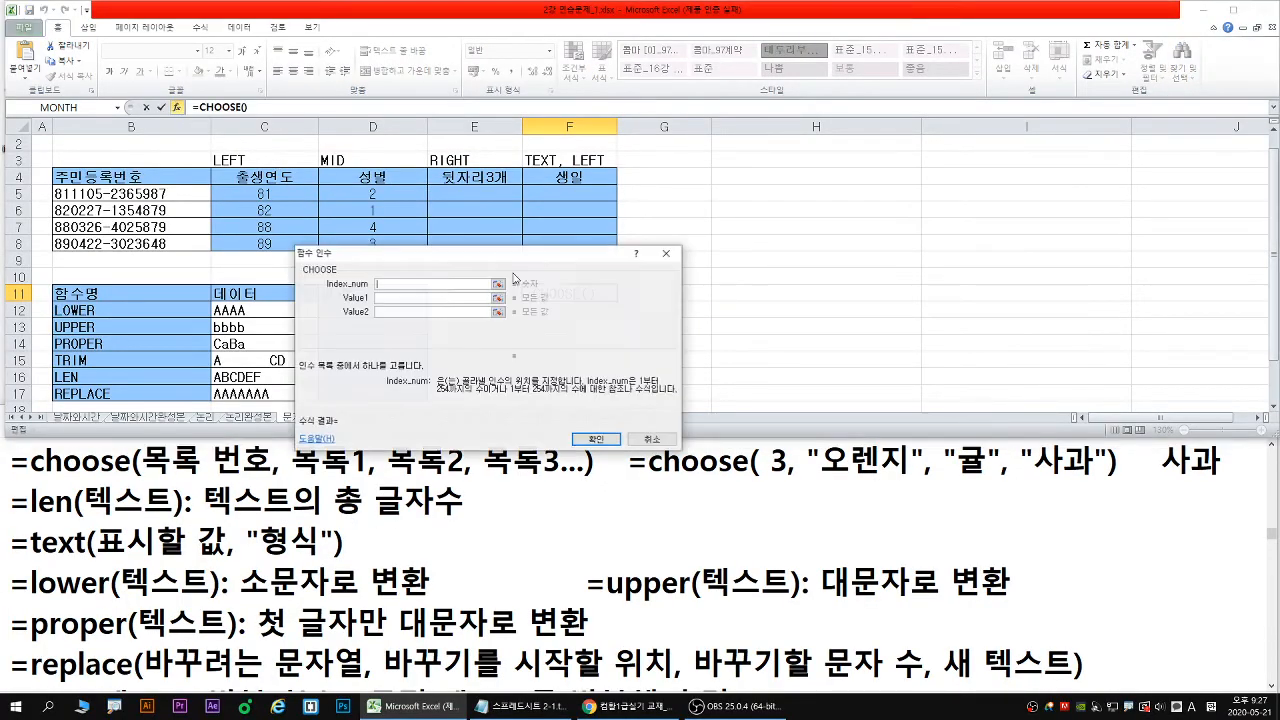
drag(562, 257, 897, 244)
Enter "아메리카노", "바닐라라떼" and "모카라떼" as Value1, Value2 and Value3 of the CHOOSE function in F11
click(716, 276)
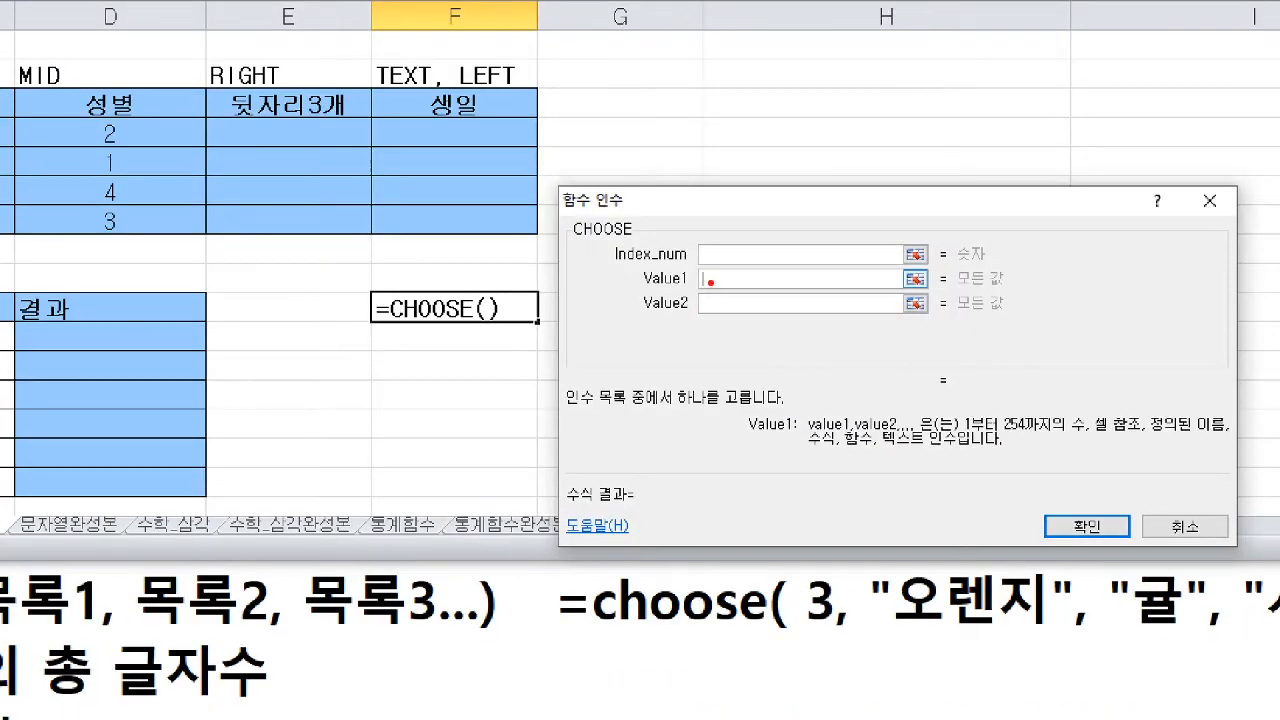
drag(711, 283, 698, 268)
key(b)
key(Escape)
text(d)
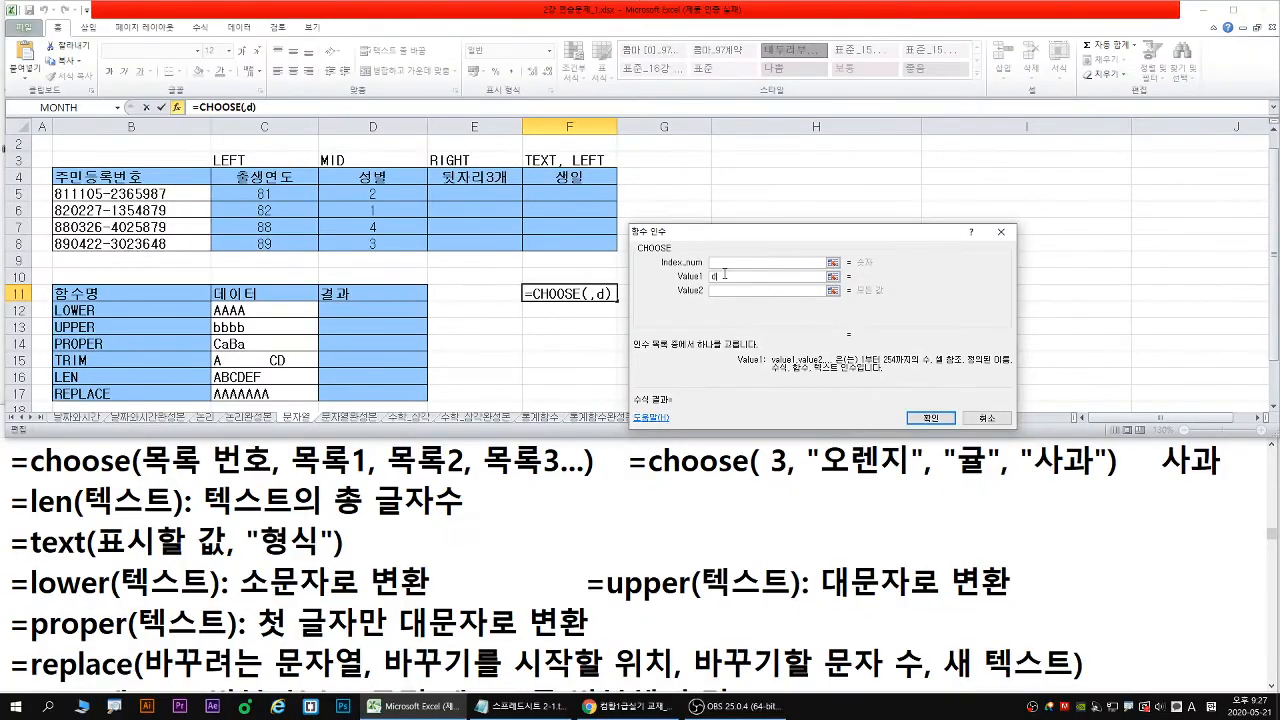
key(BackSpace)
text(아메리칸노)
key(Tab)
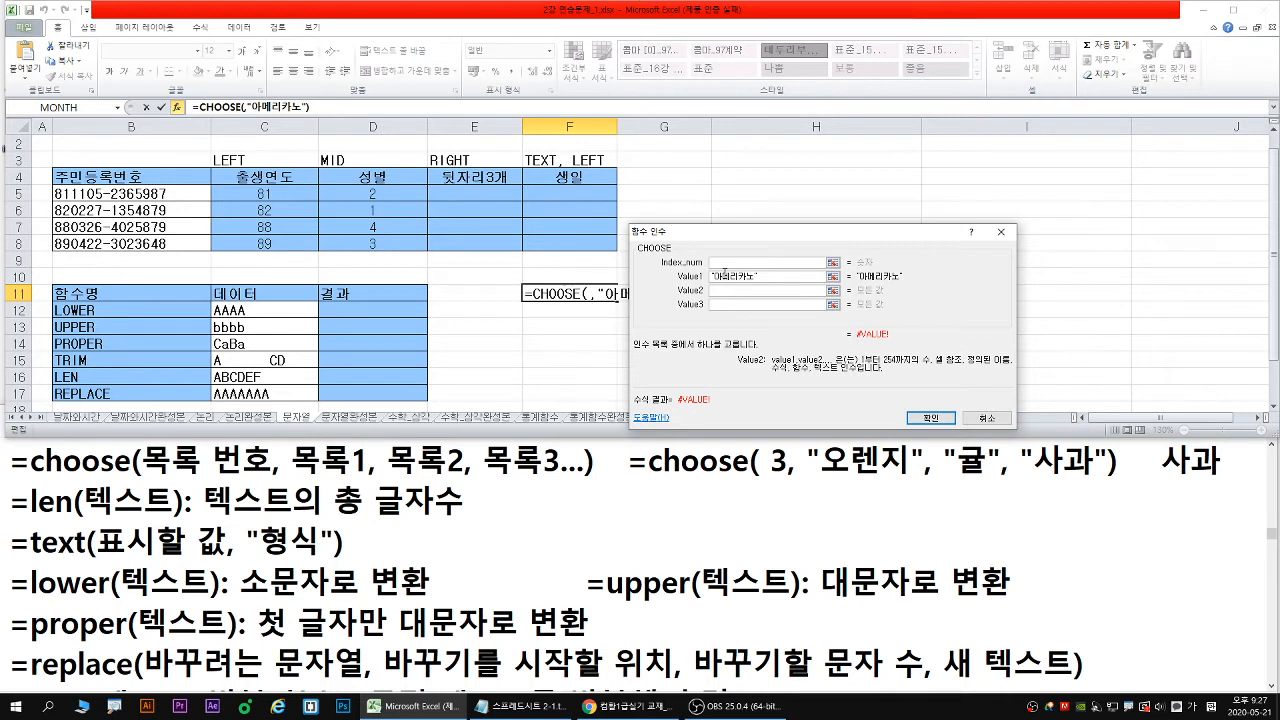
text(바닐라)
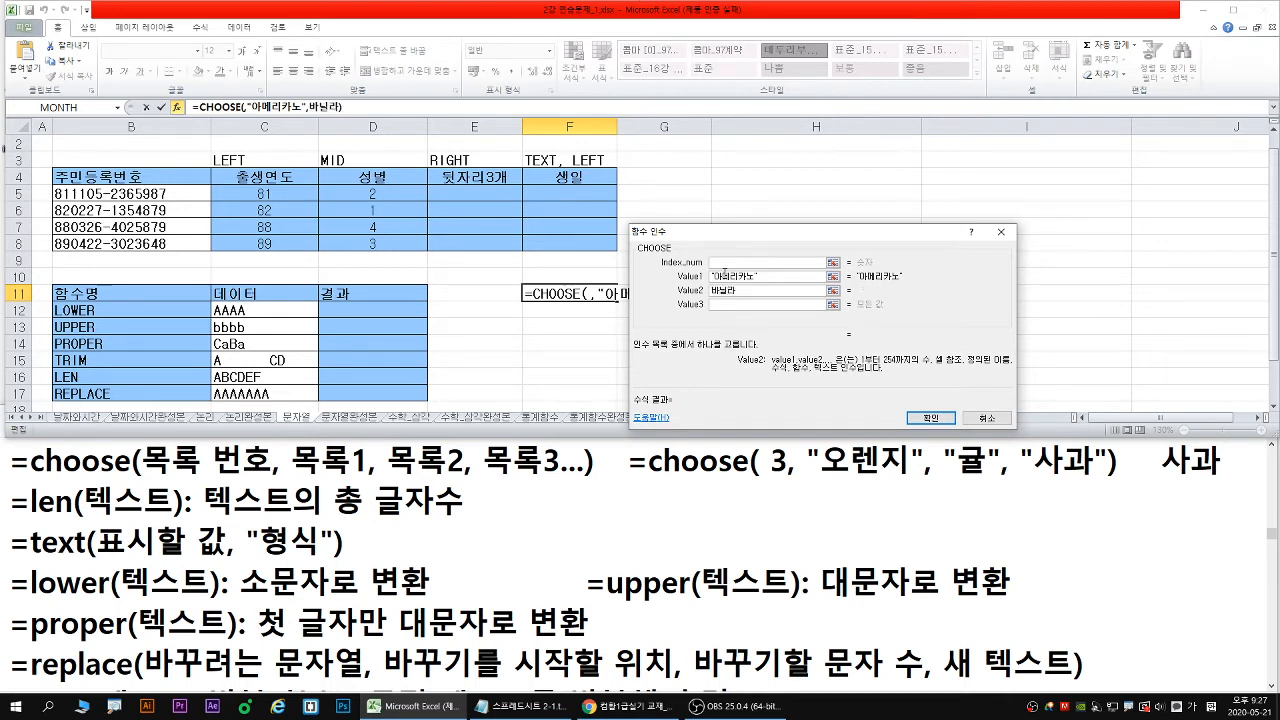
text(라떼)
key(Tab)
text(모카)
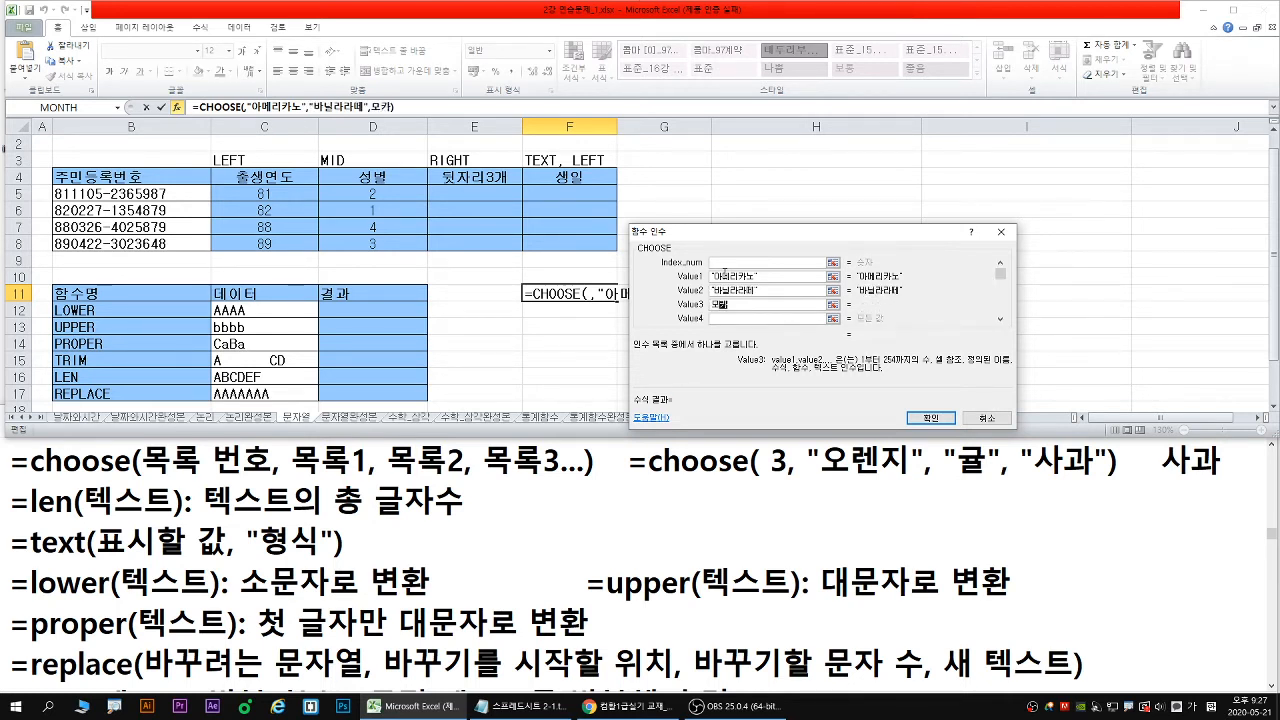
text(라떼)
key(Tab)
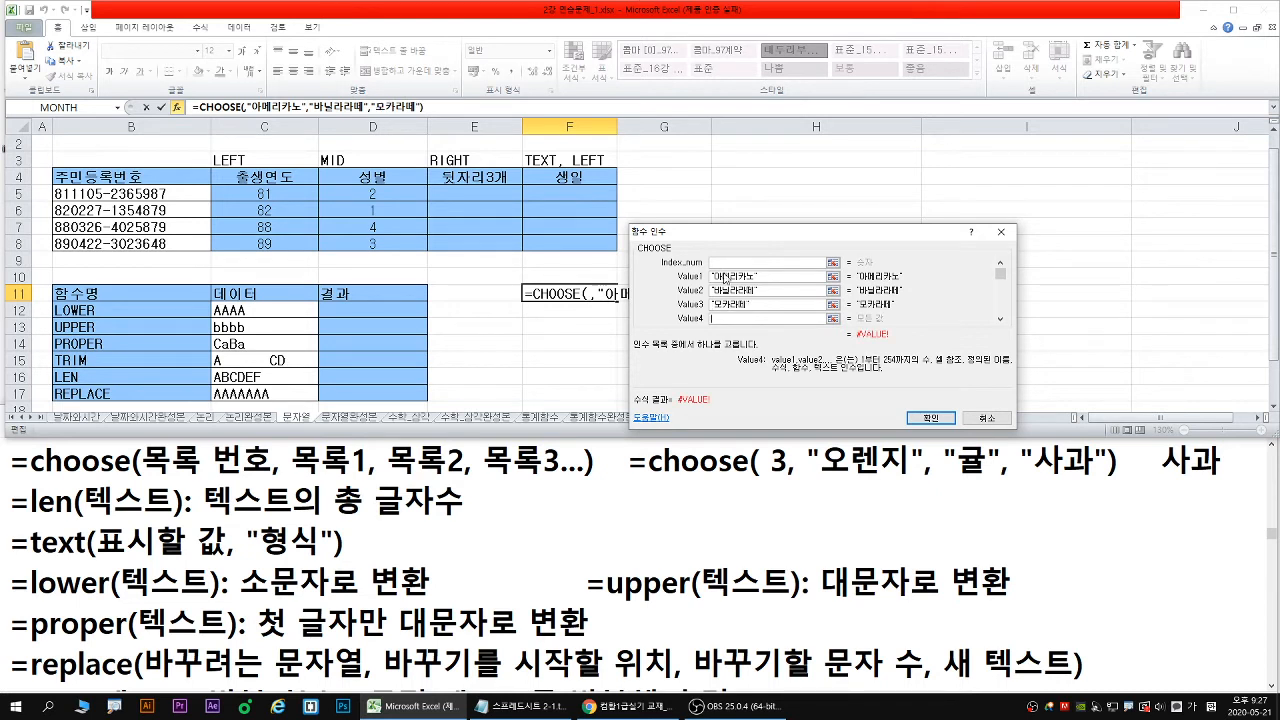
Enter "카페라떼", "에스프레소" and "마키아또" as Value4, Value5 and Value6 of the CHOOSE function
text(카페라ㄸ)
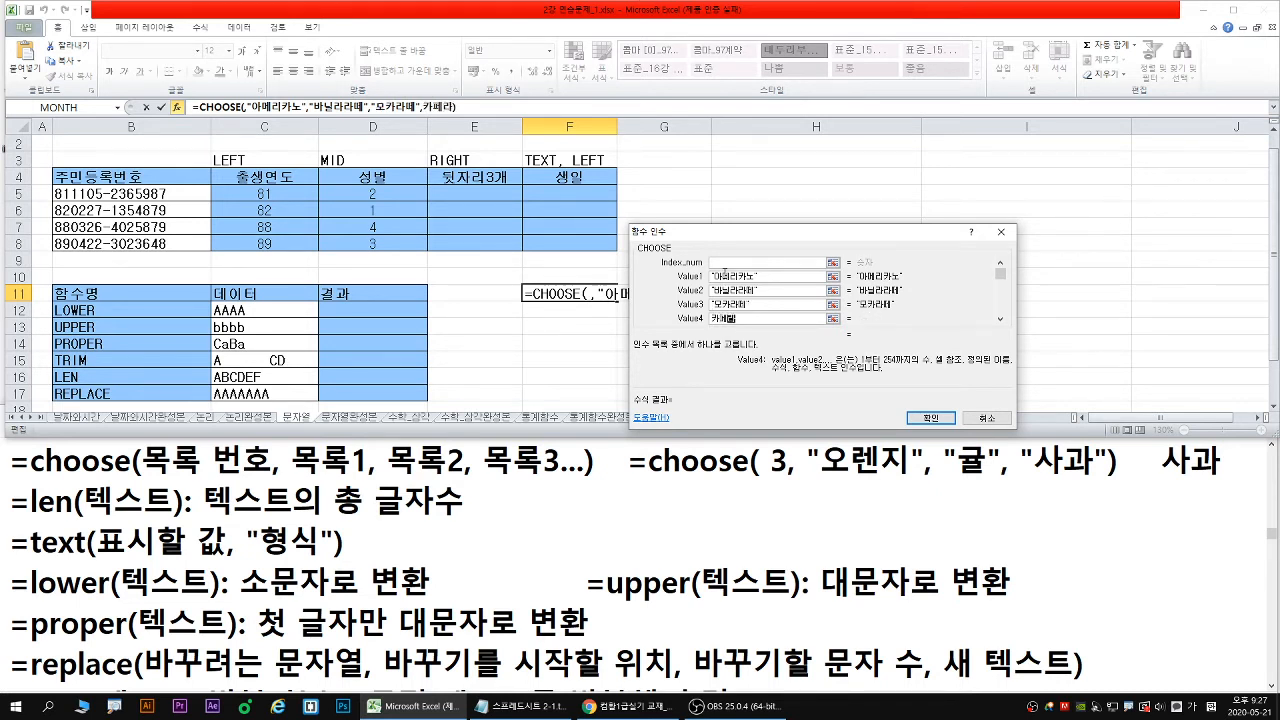
text(ㅔ)
key(Tab)
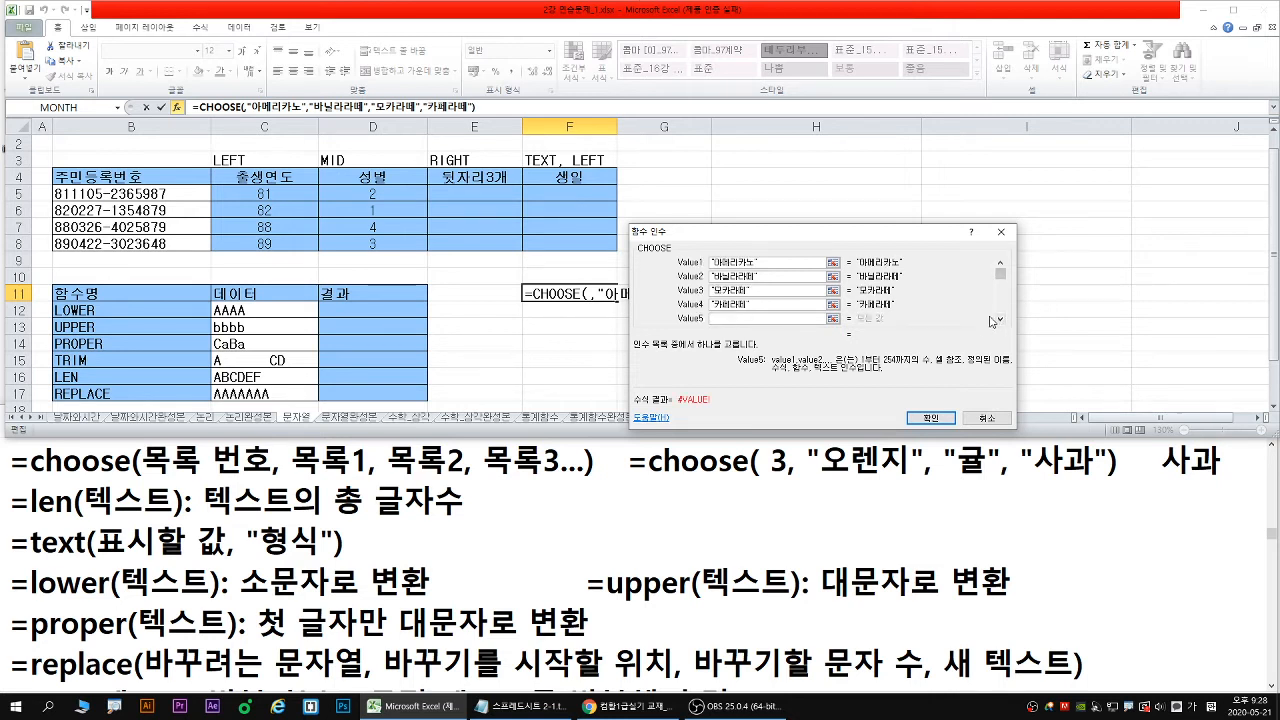
text(에스프레소)
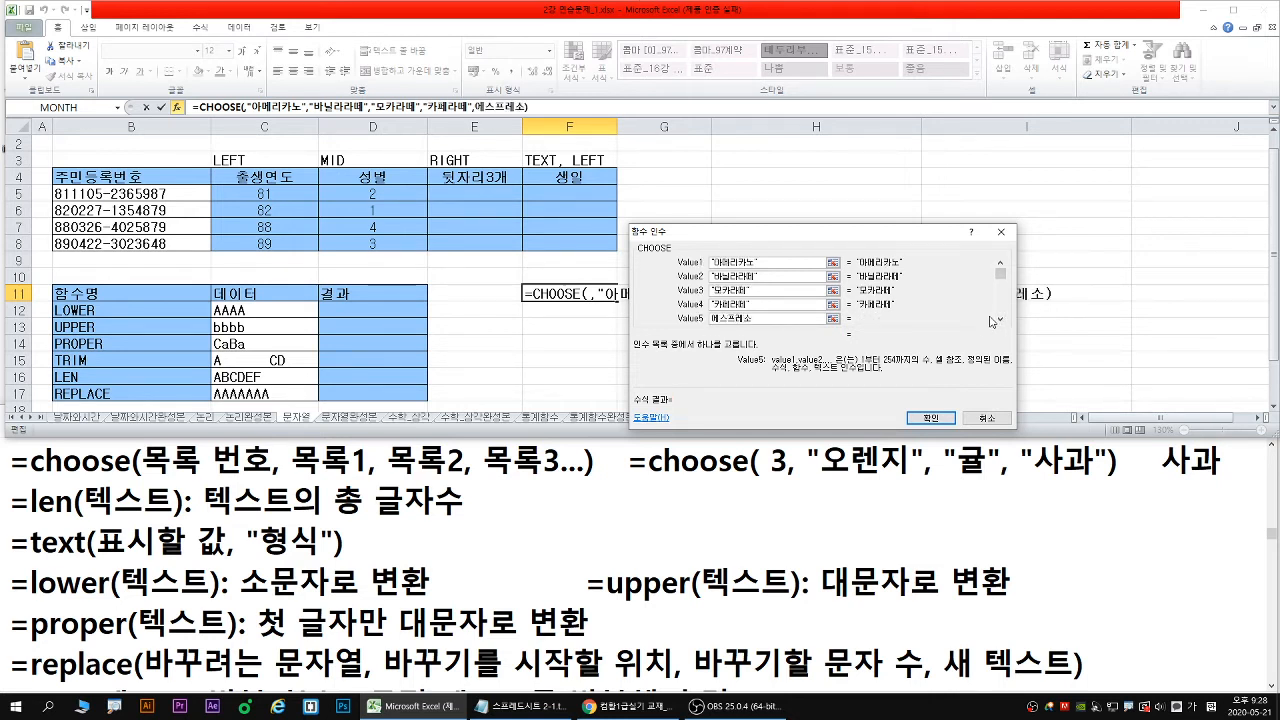
key(Tab)
text(마키아또)
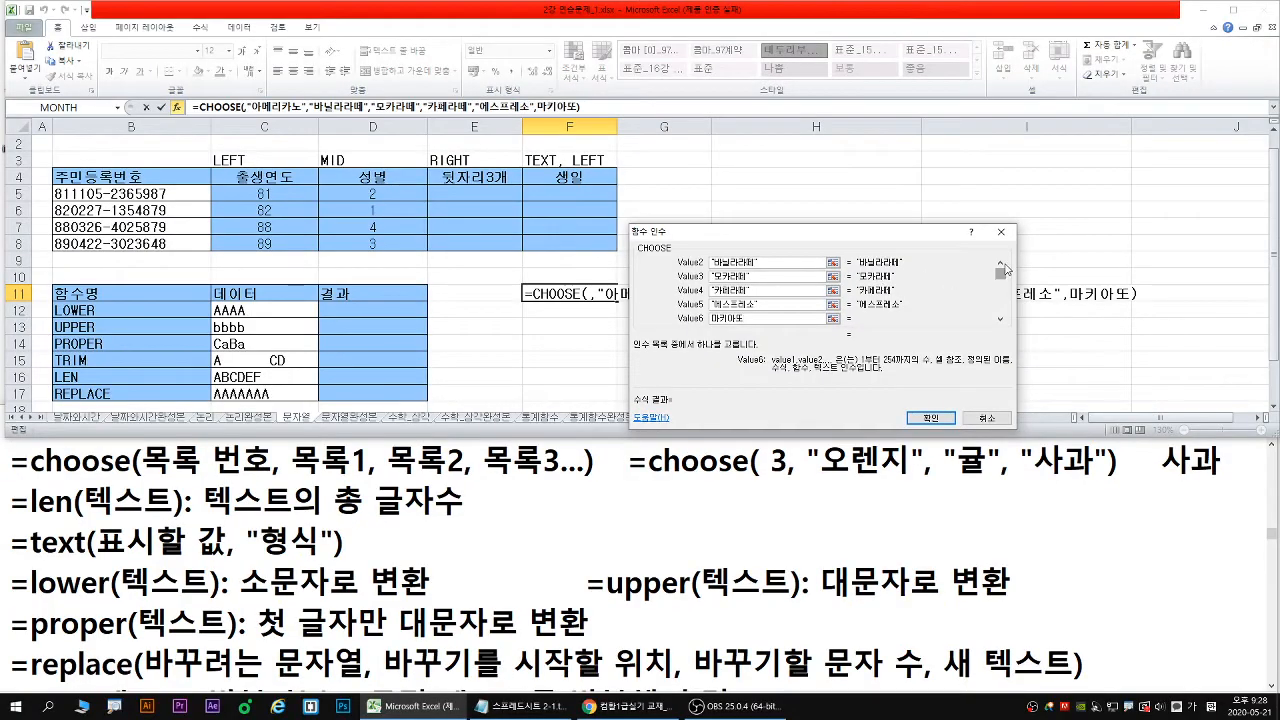
Set the CHOOSE function's Index_num to 2 and confirm the formula in F11
click(1139, 246)
click(1139, 246)
click(743, 265)
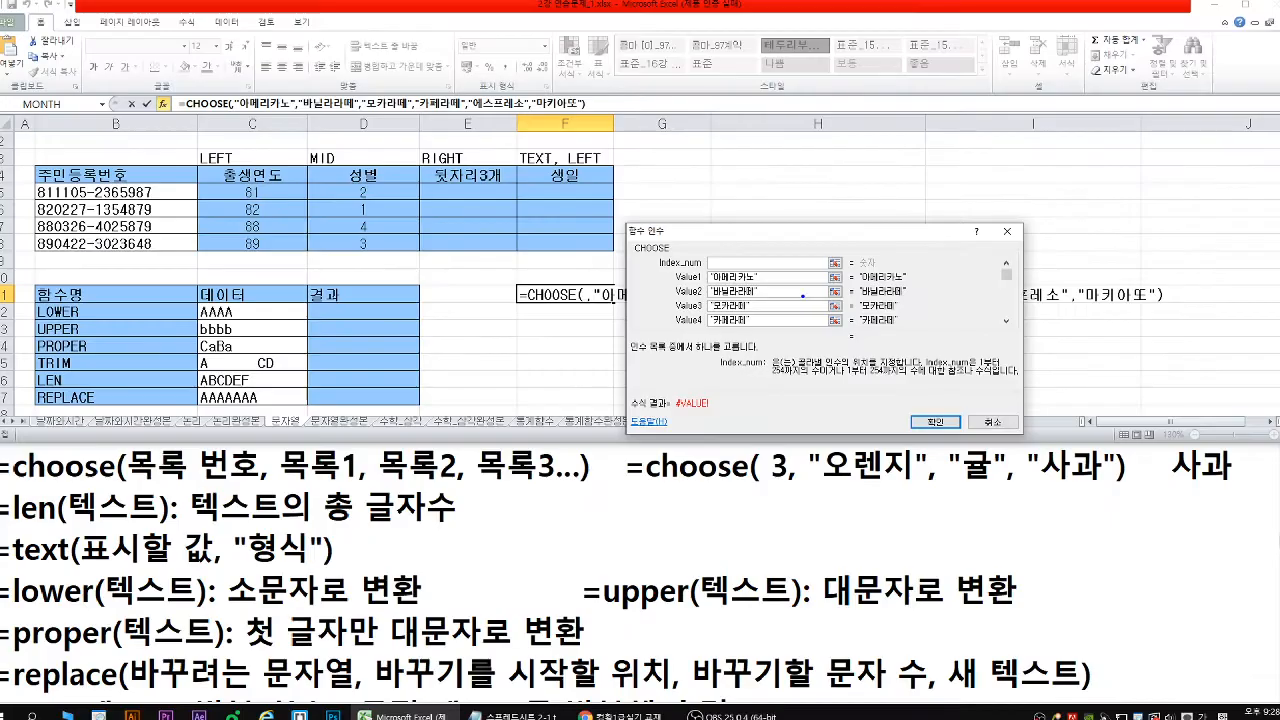
text(2)
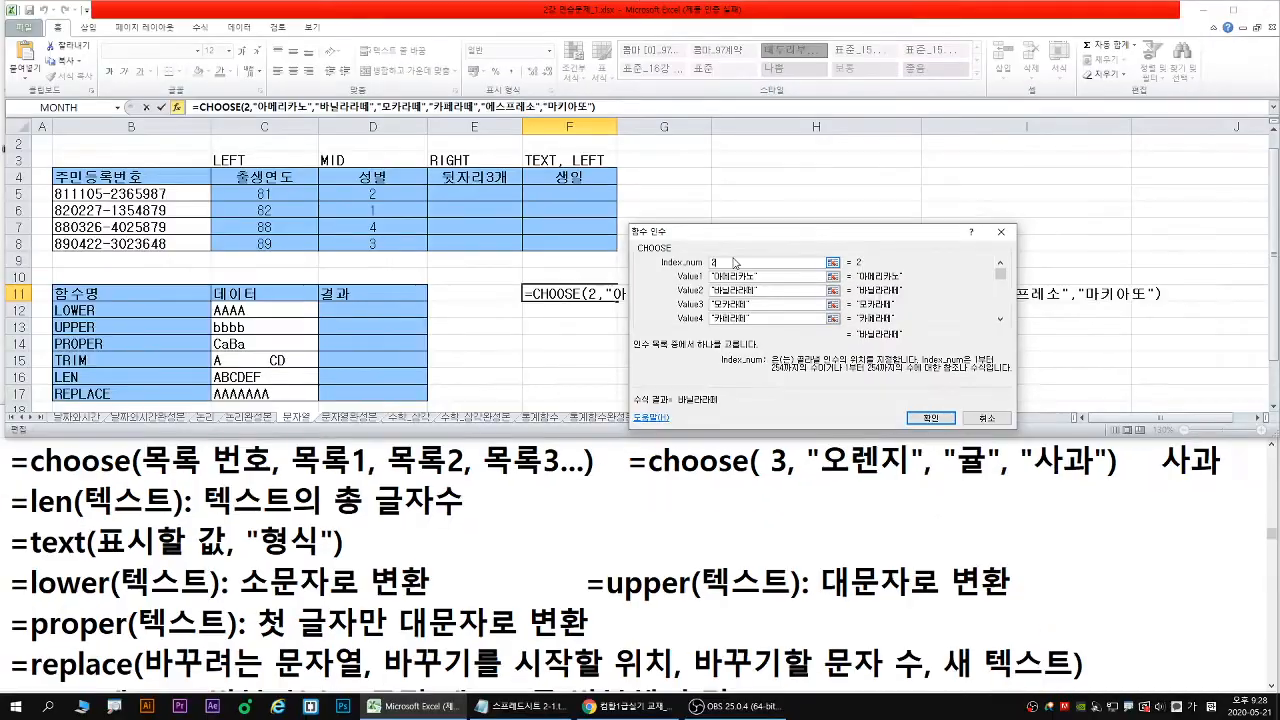
click(1079, 538)
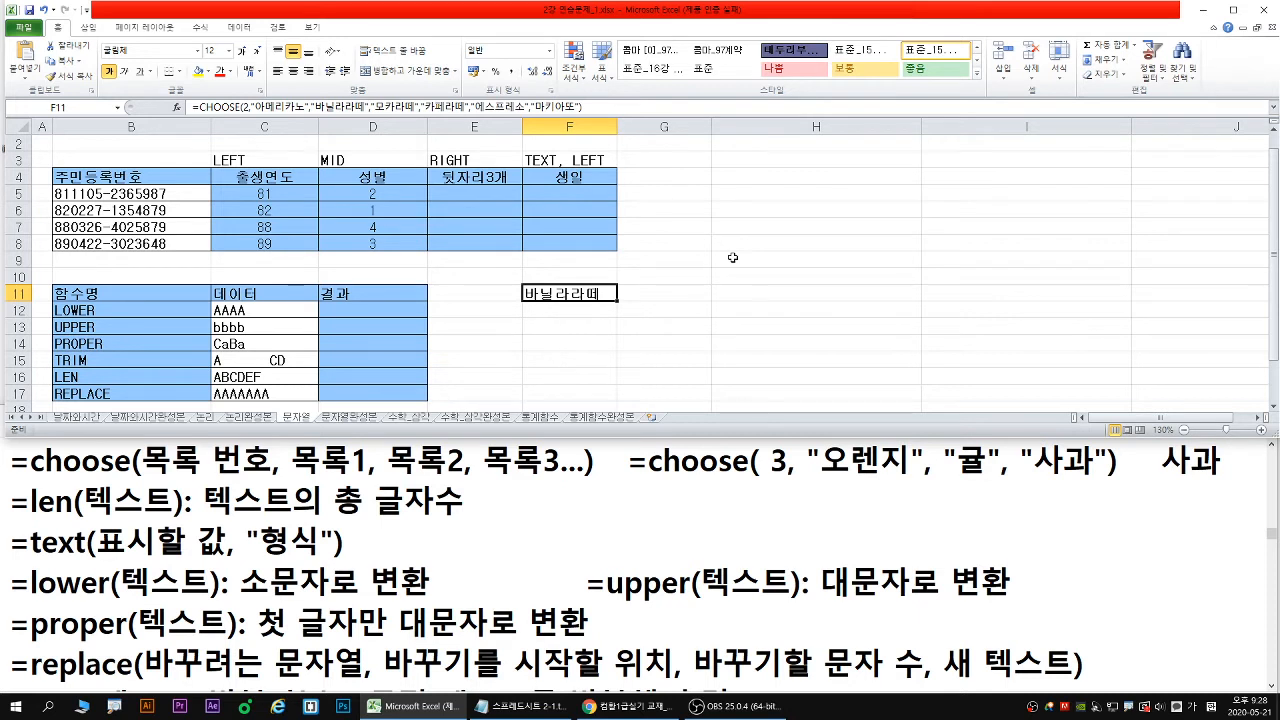
Review the 성별 values in D5:D8, open the D5 formula for editing and underline it on screen
drag(411, 194, 418, 246)
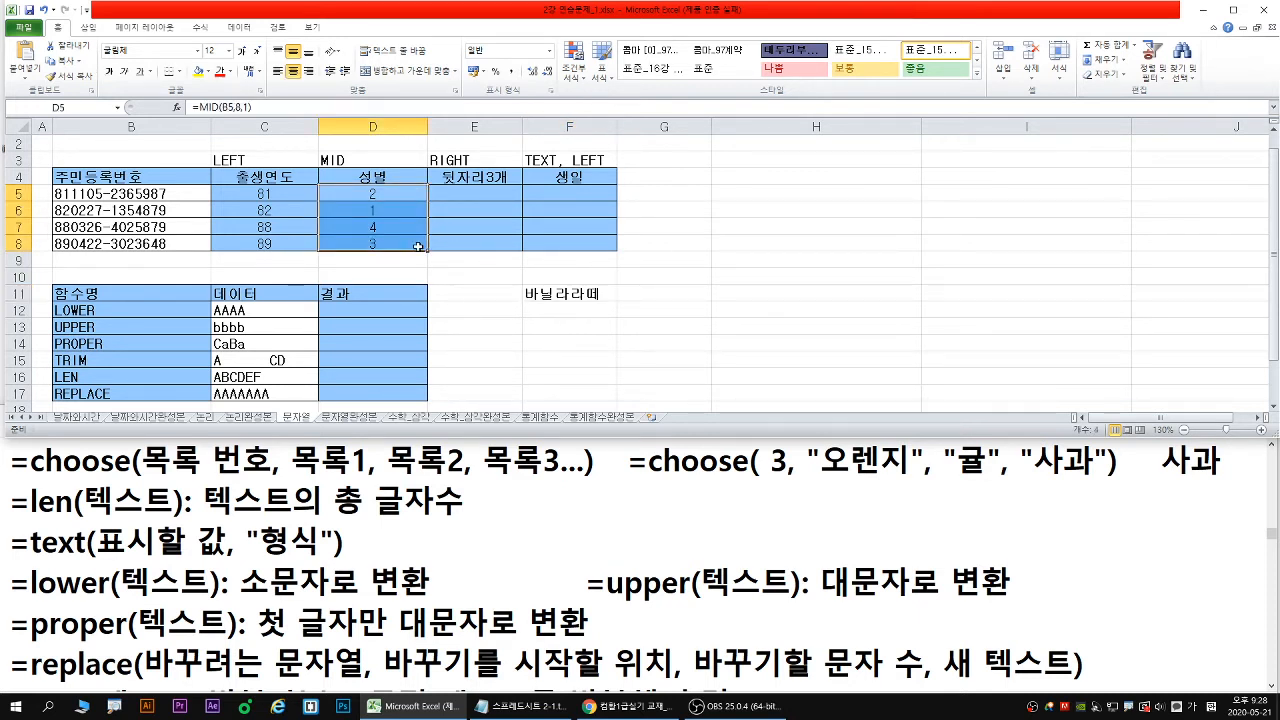
click(337, 199)
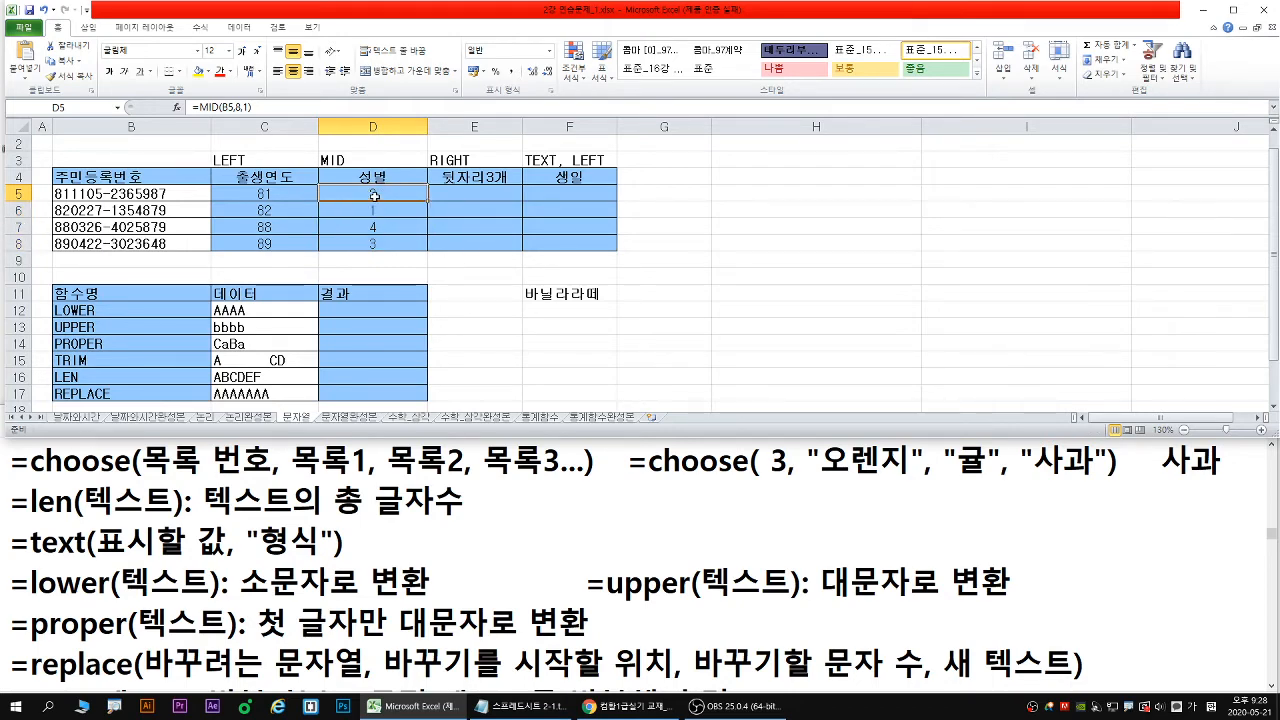
double_click(372, 196)
key(ctrl+1)
click(691, 376)
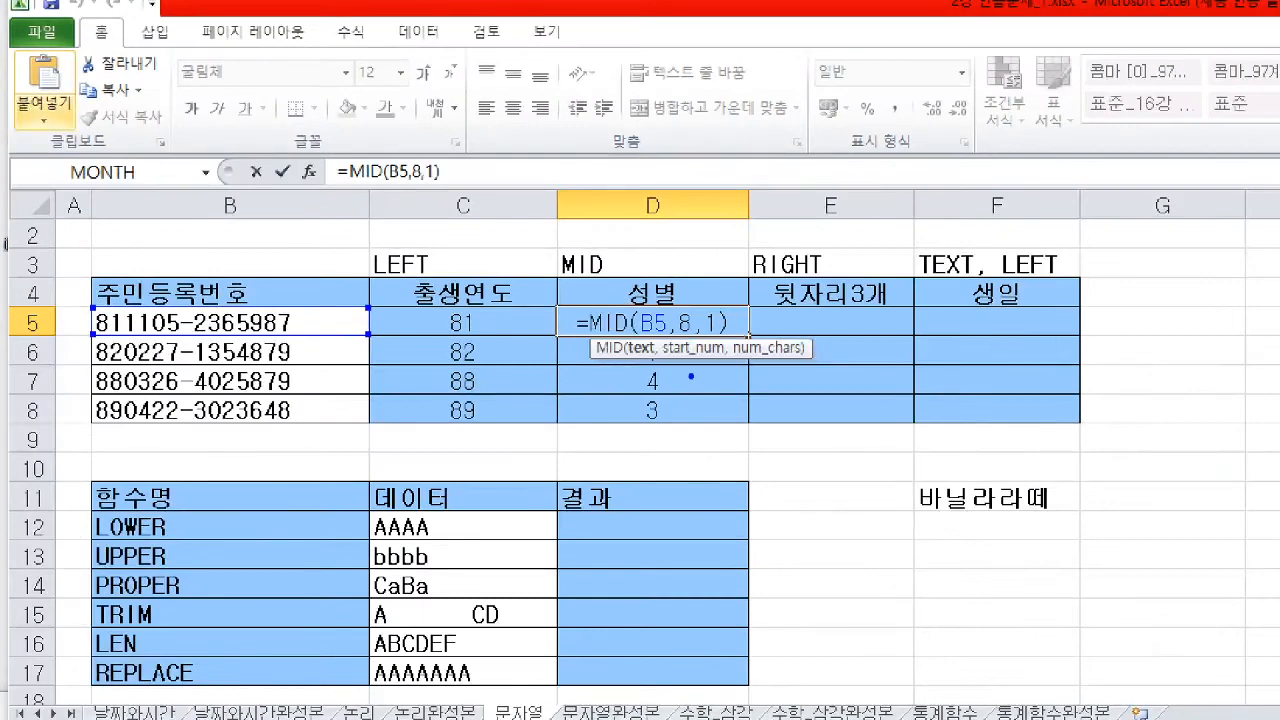
drag(574, 340, 742, 339)
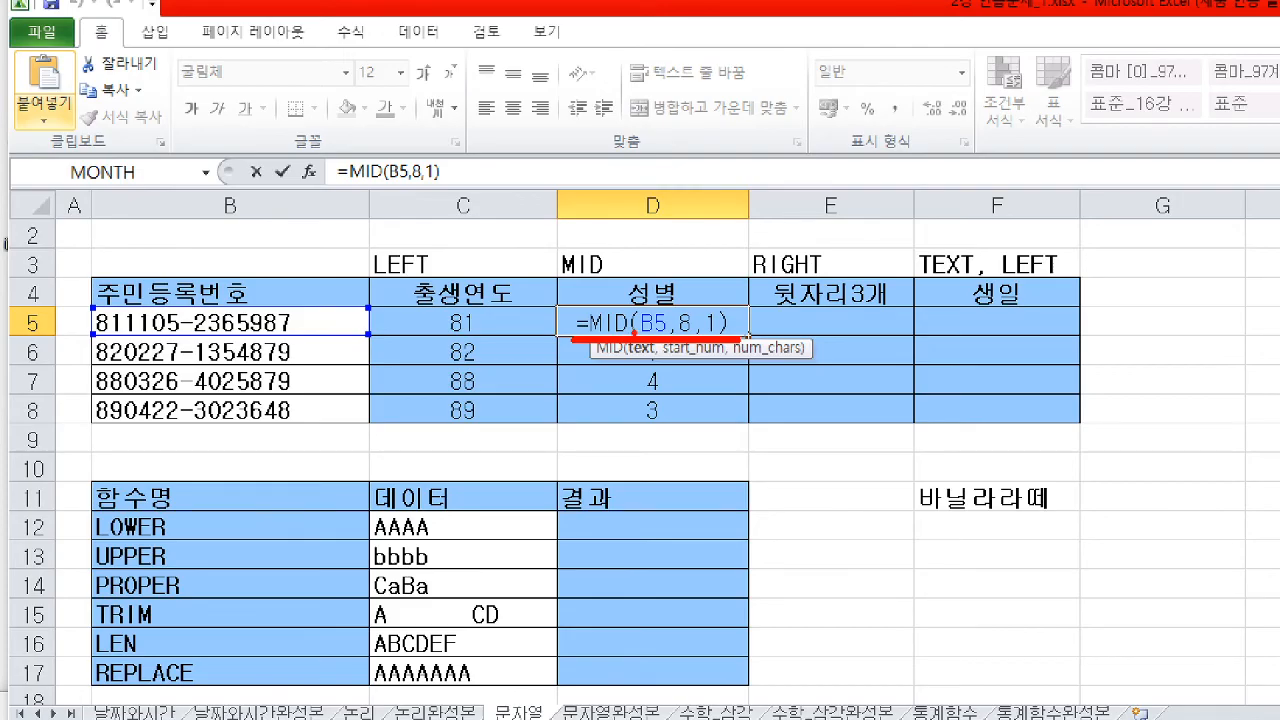
key(Escape)
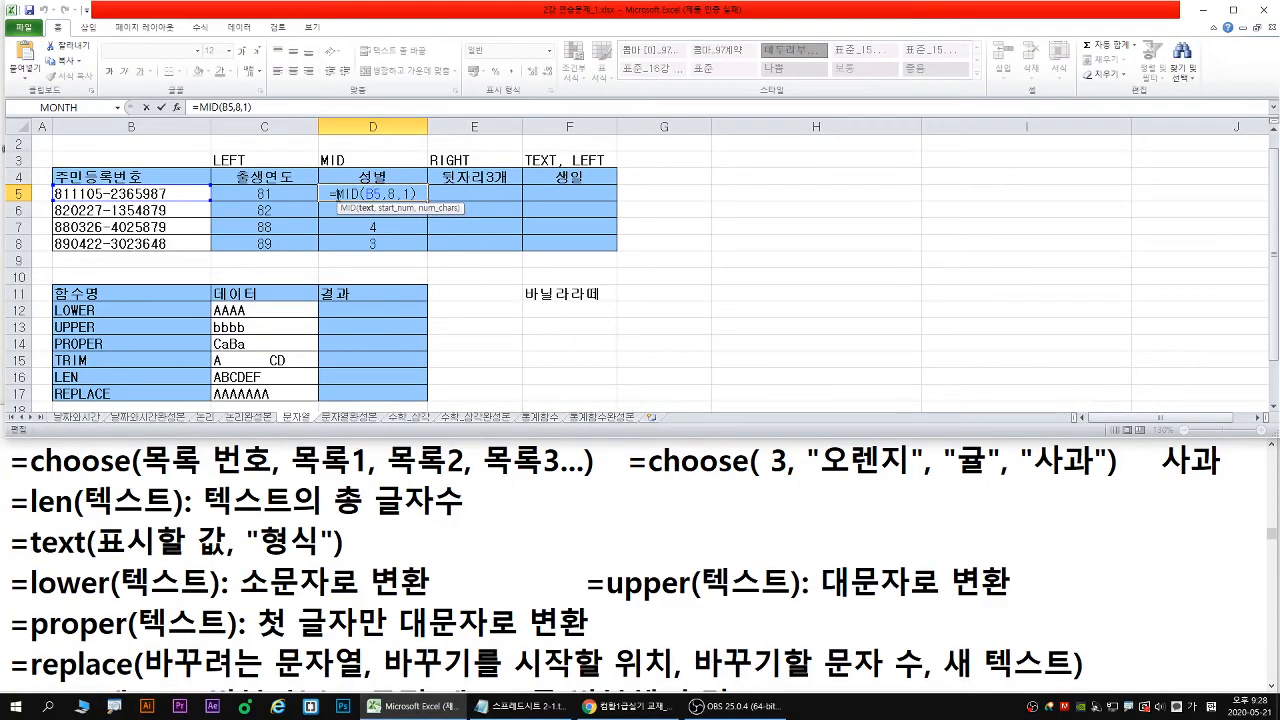
Annotate MID(B5,8,1) in the D5 formula with a cut reminder, and cut that text out, keeping the equals sign
drag(338, 193, 416, 193)
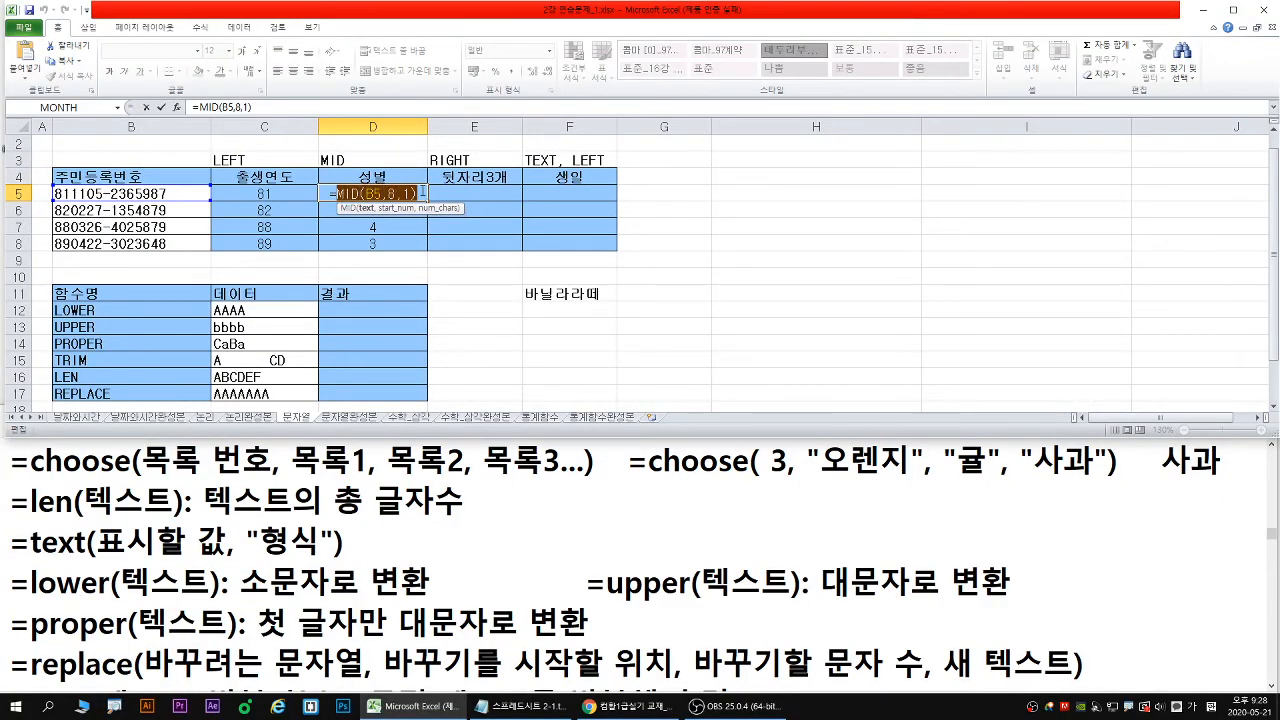
key(ctrl+1)
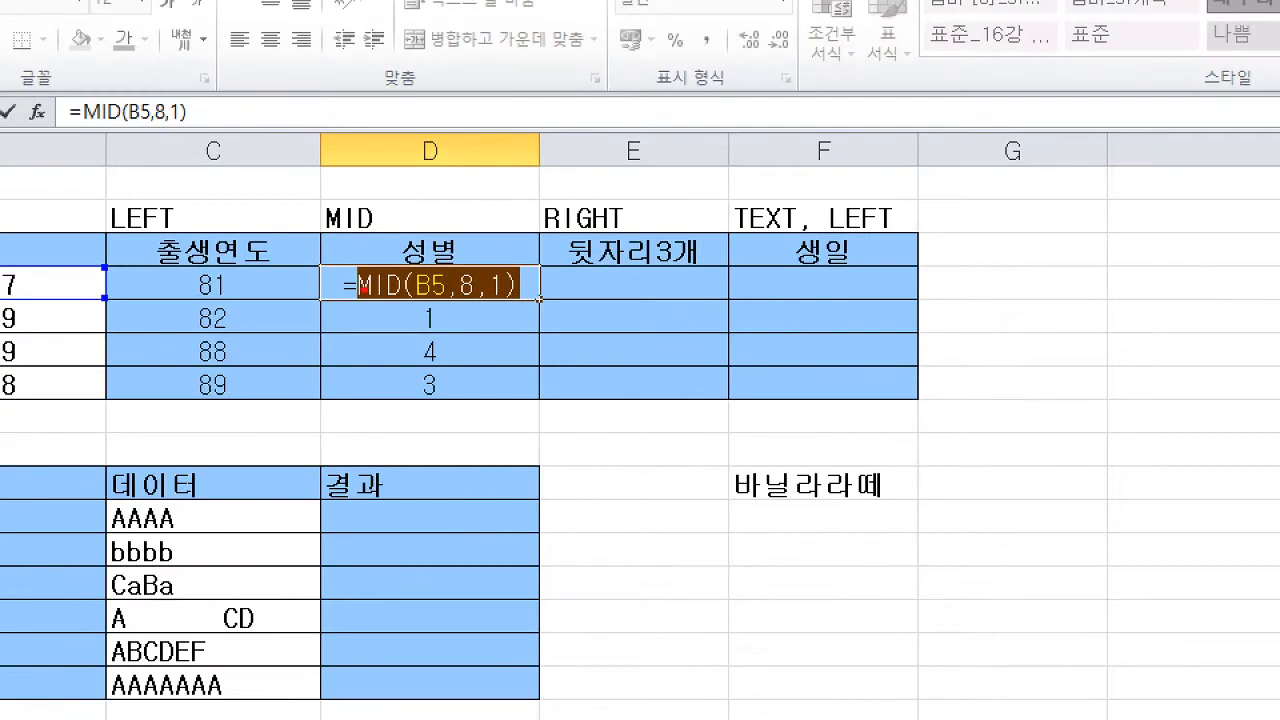
mouse_move(362, 306)
mouse_down()
mouse_move(524, 306)
mouse_move(502, 322)
mouse_up()
text(tctr)
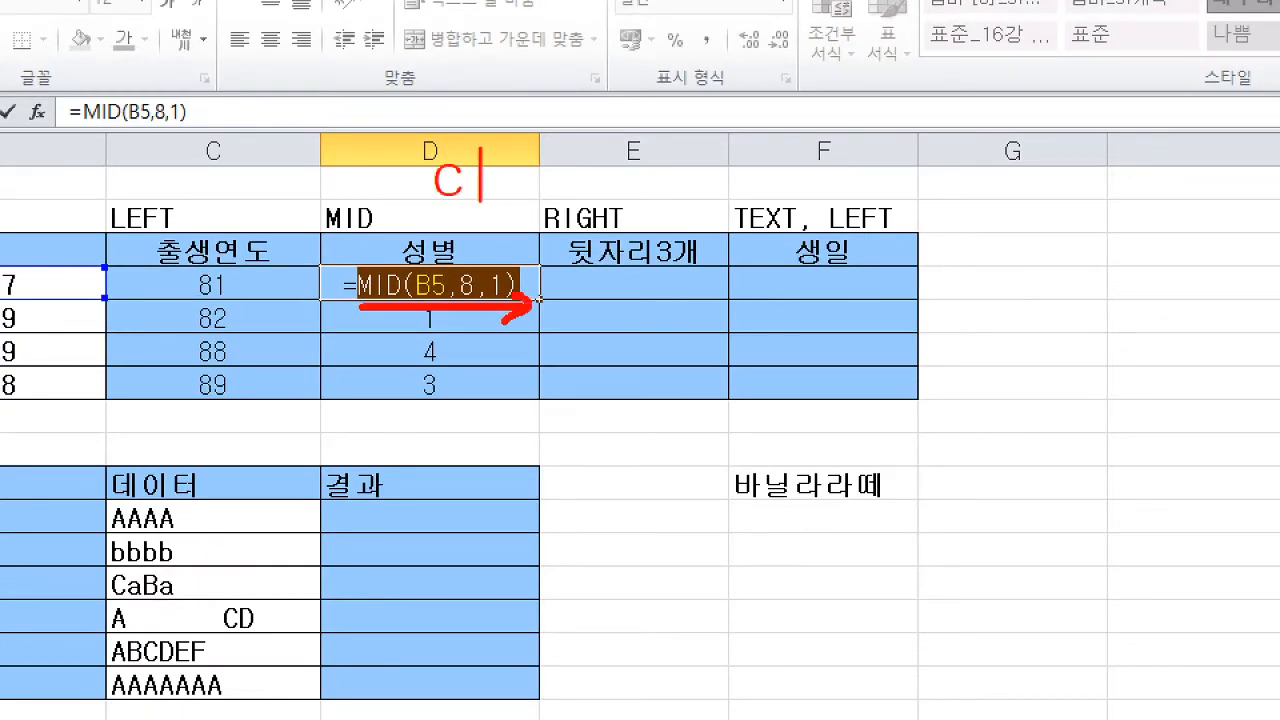
text(l + X)
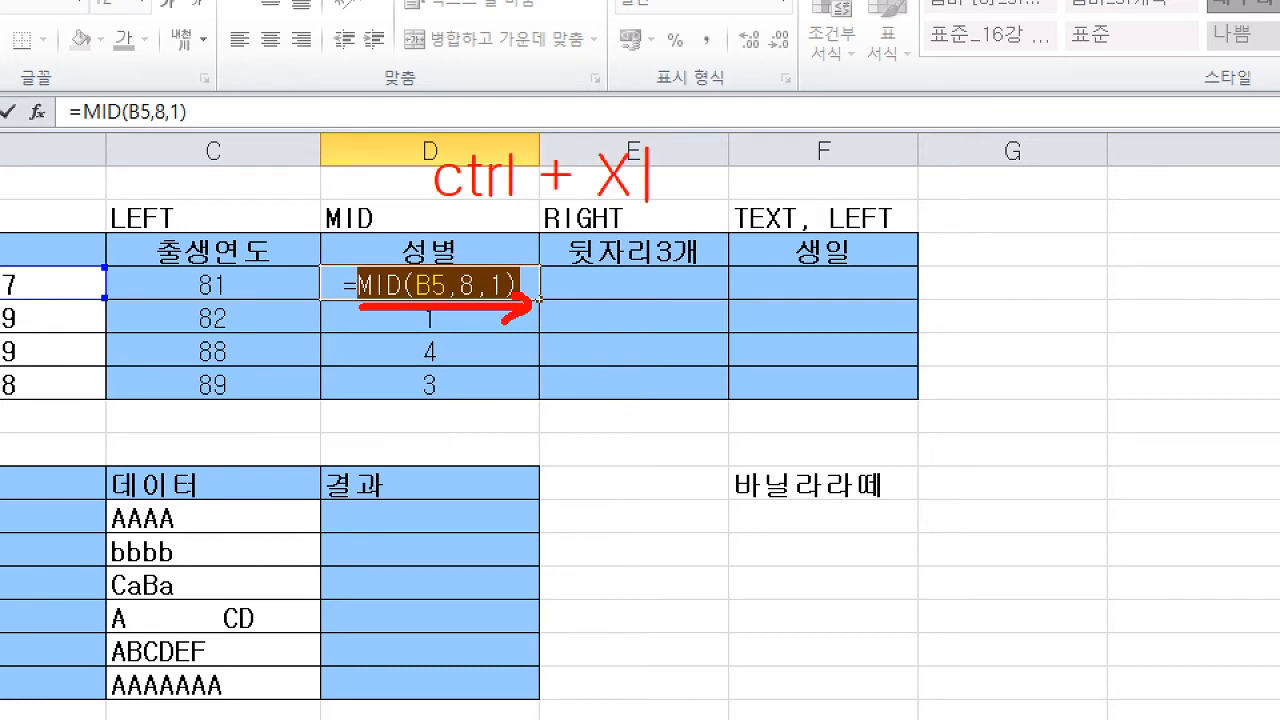
key(Escape)
key(Escape)
right_click(395, 190)
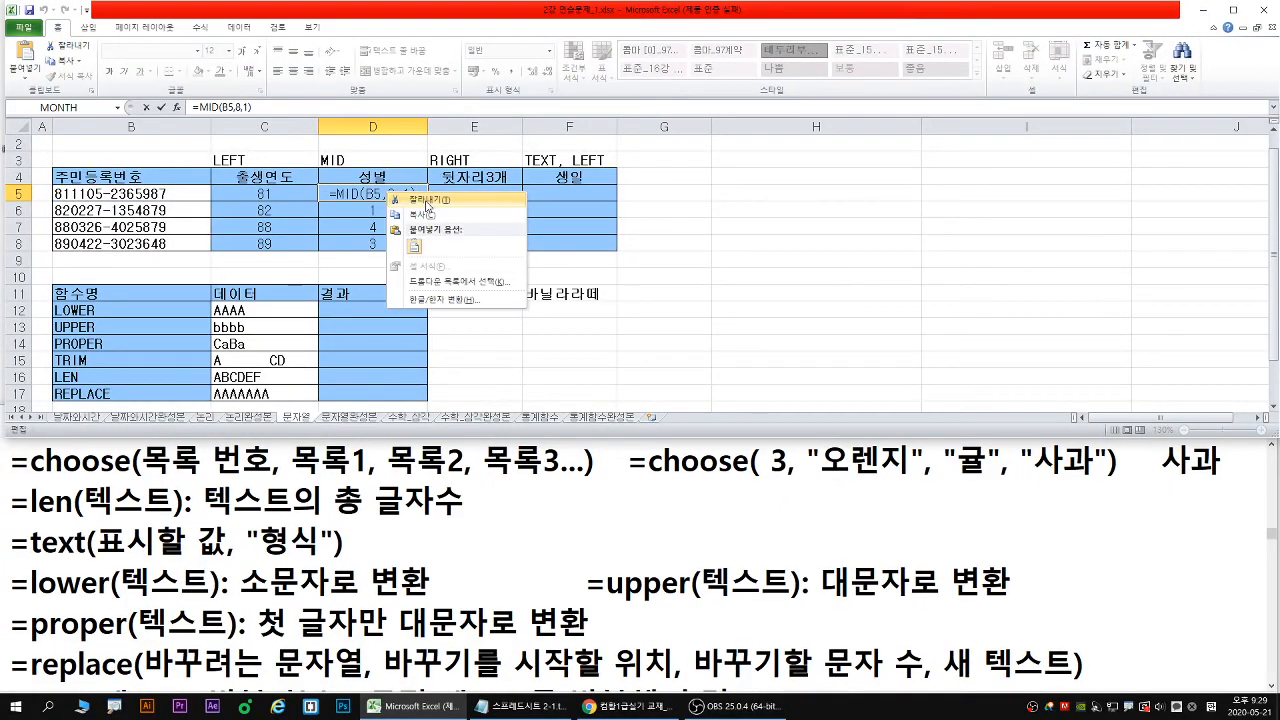
click(425, 196)
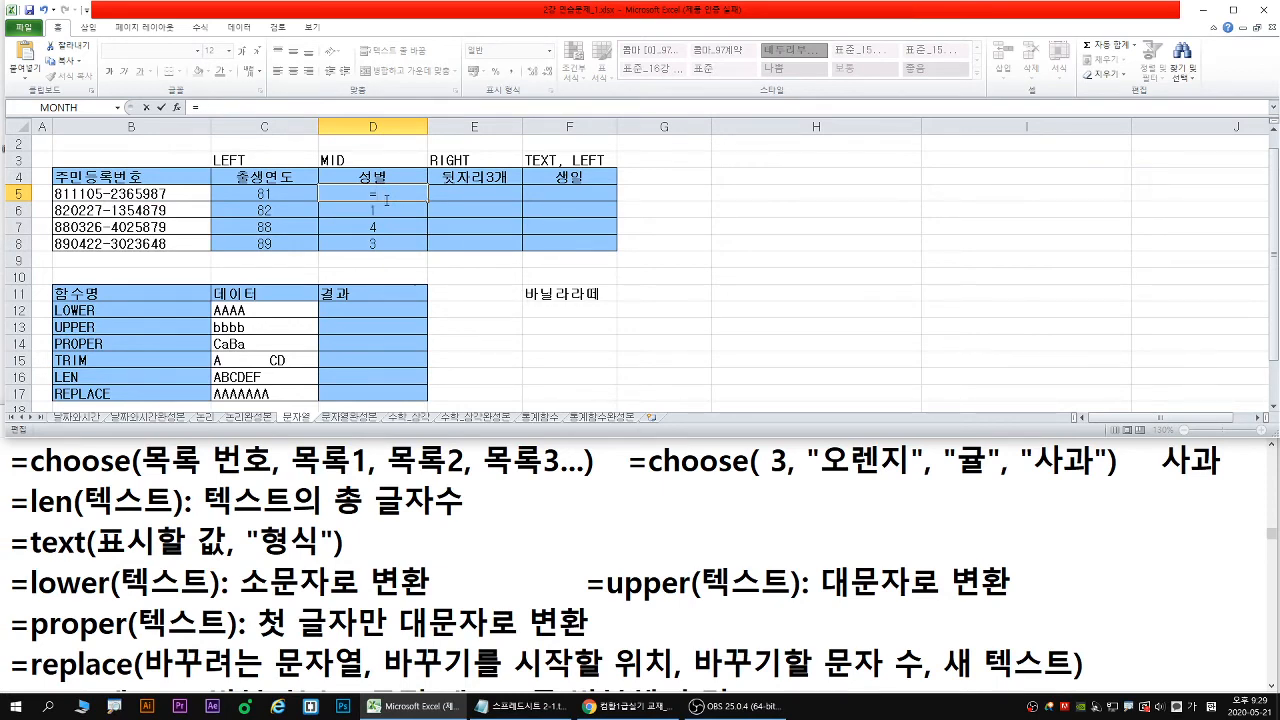
Insert the CHOOSE function after the equals sign in D5 and open its function arguments beside the 성별 column
text(choo)
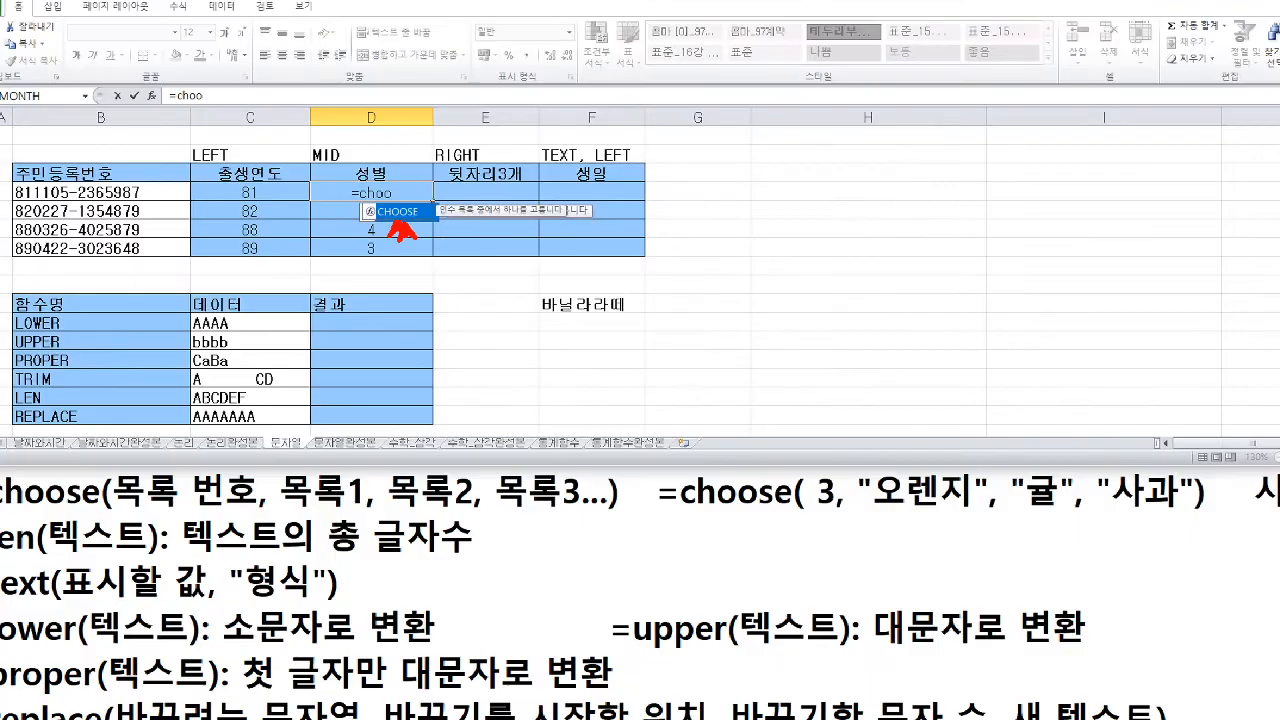
double_click(390, 211)
click(153, 96)
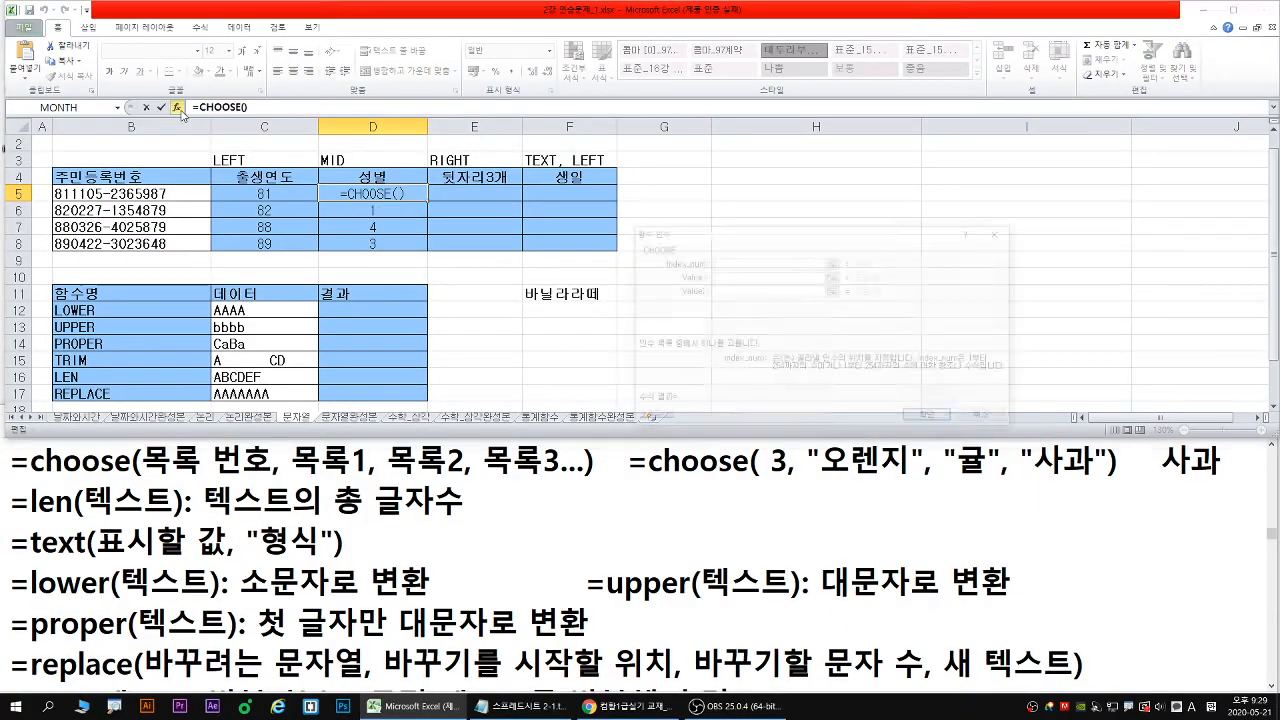
drag(657, 245, 426, 231)
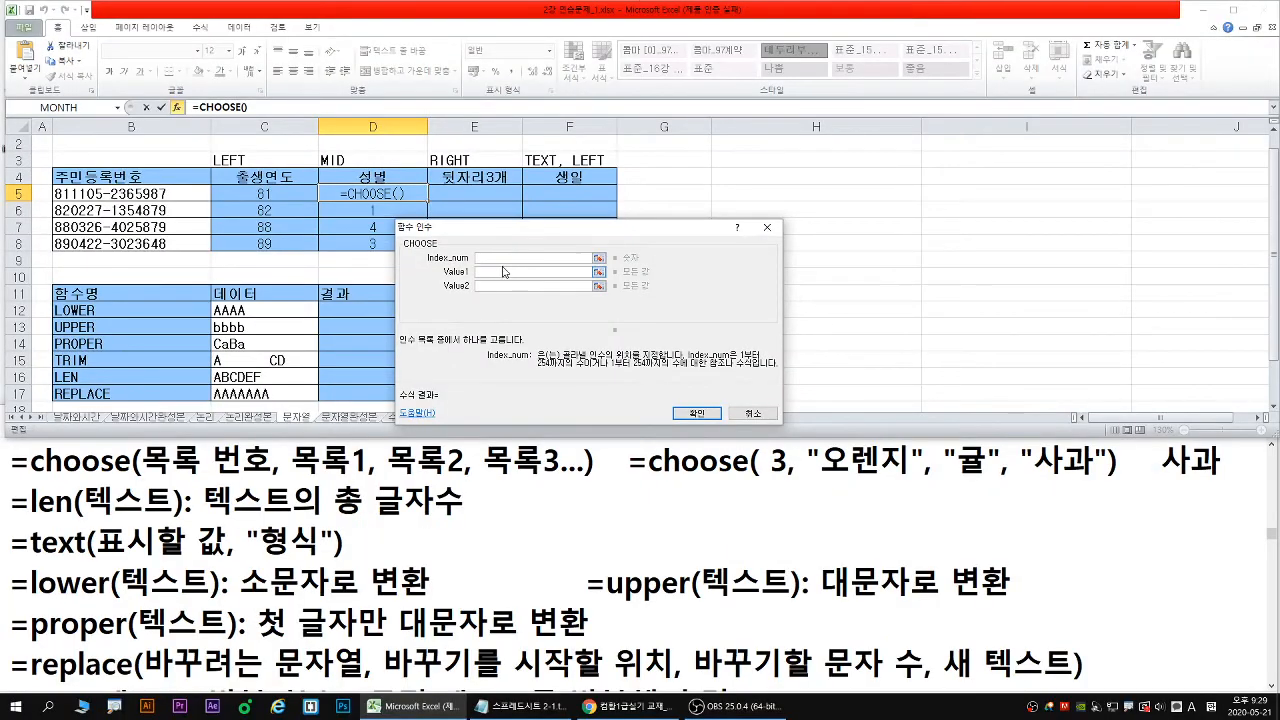
Enter "남", "여", "남" and "여" as Value1 to Value4 of the CHOOSE function
click(505, 271)
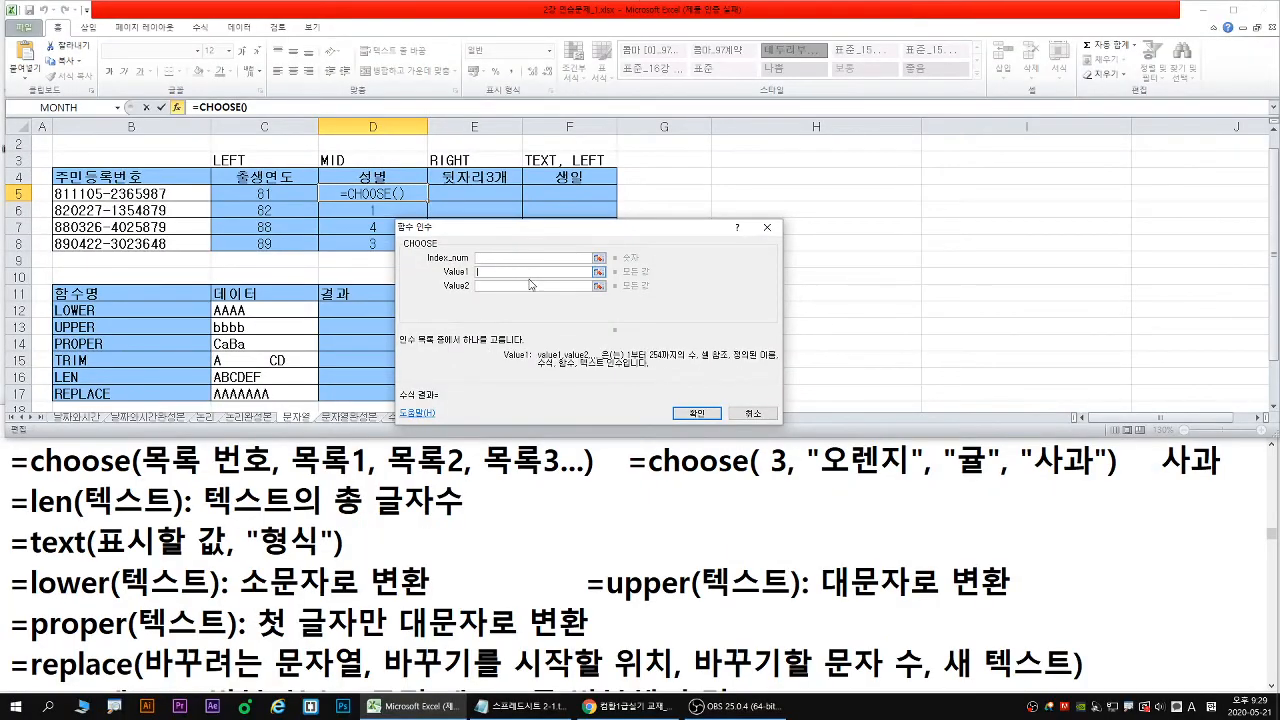
text(남)
key(Tab)
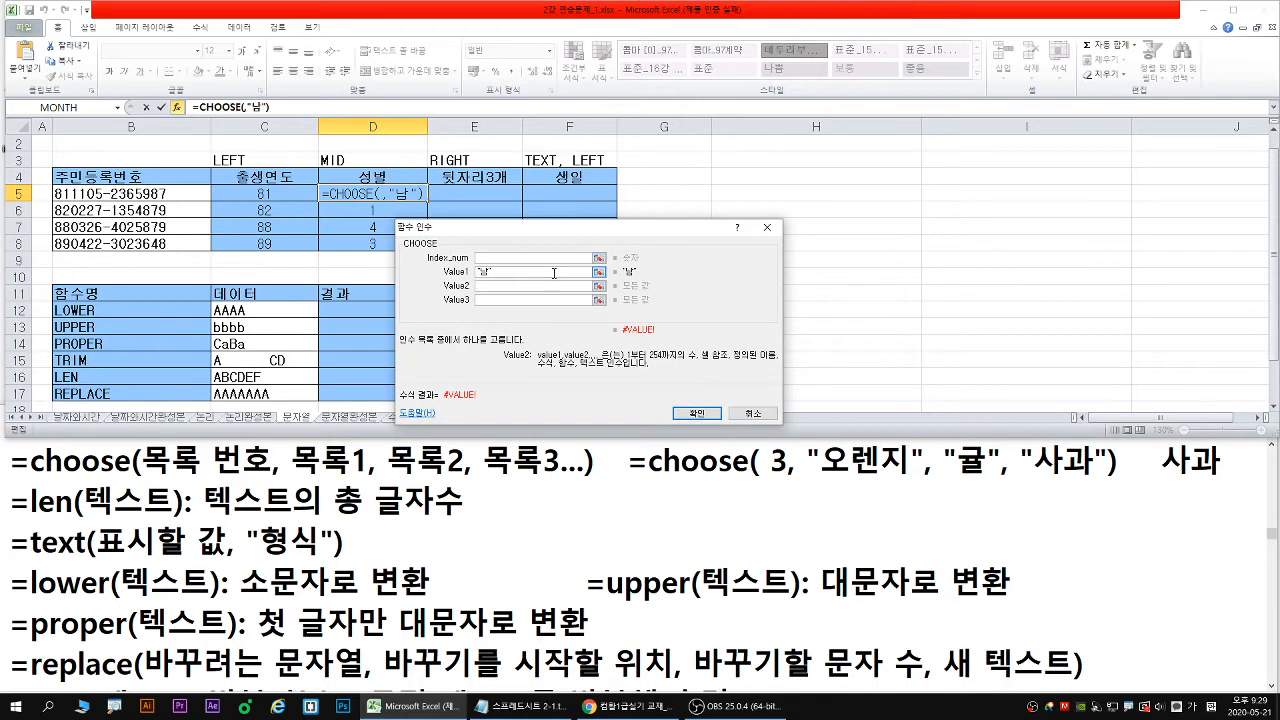
text(여)
key(Tab)
text(남)
key(Tab)
text(여)
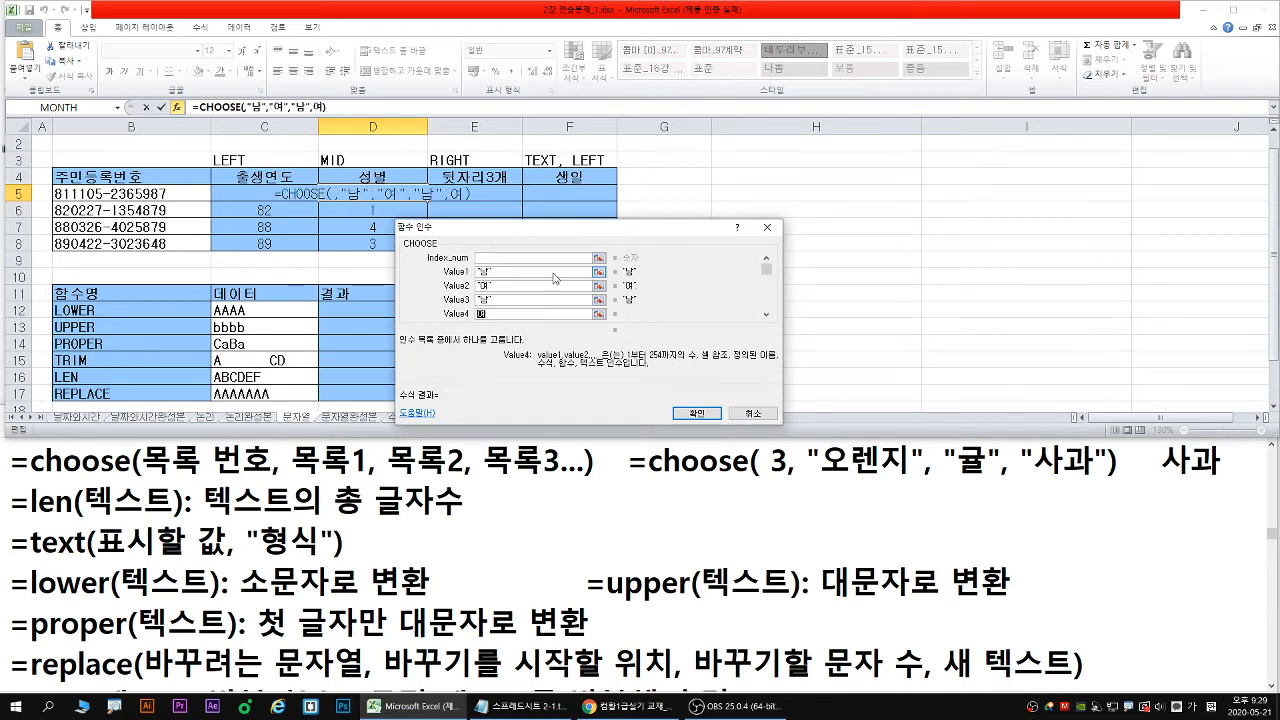
Make Index_num the active argument and annotate it on screen with a blue arrow and a paste reminder, then clear the annotations
click(592, 258)
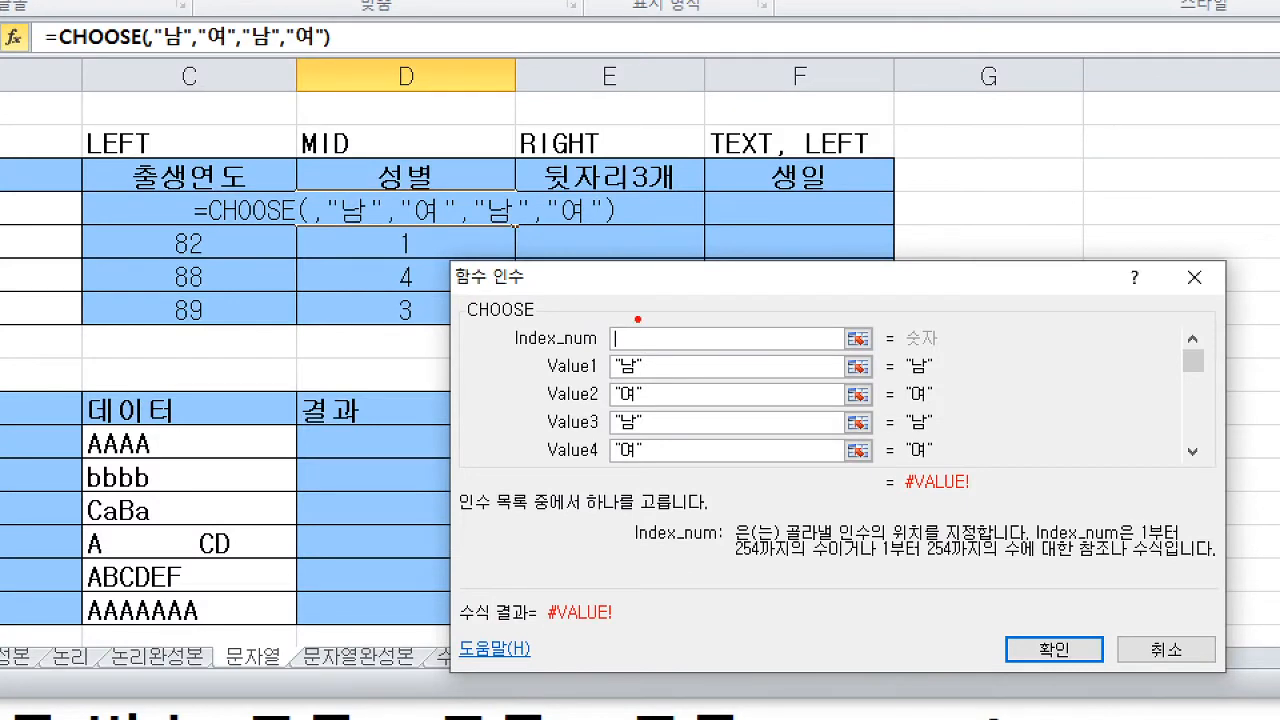
drag(633, 314, 628, 350)
mouse_move(620, 326)
mouse_down()
mouse_move(658, 347)
mouse_move(682, 304)
mouse_up()
text(t)
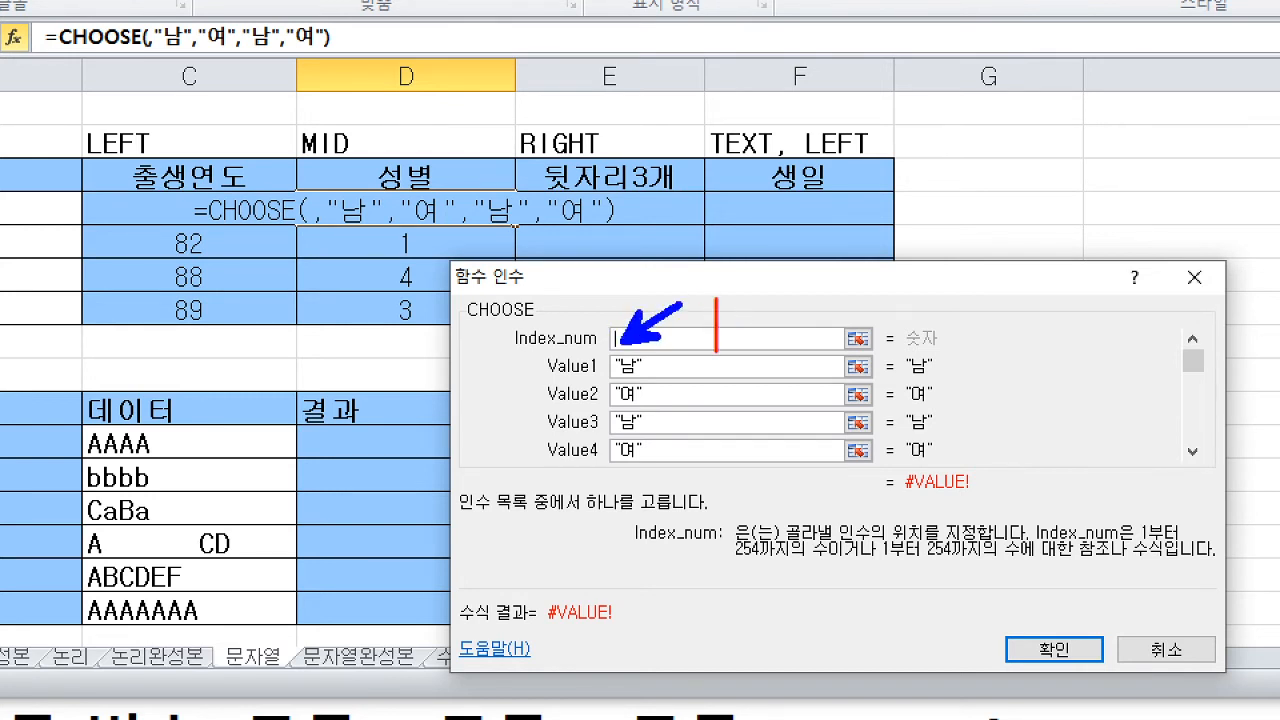
text(c)
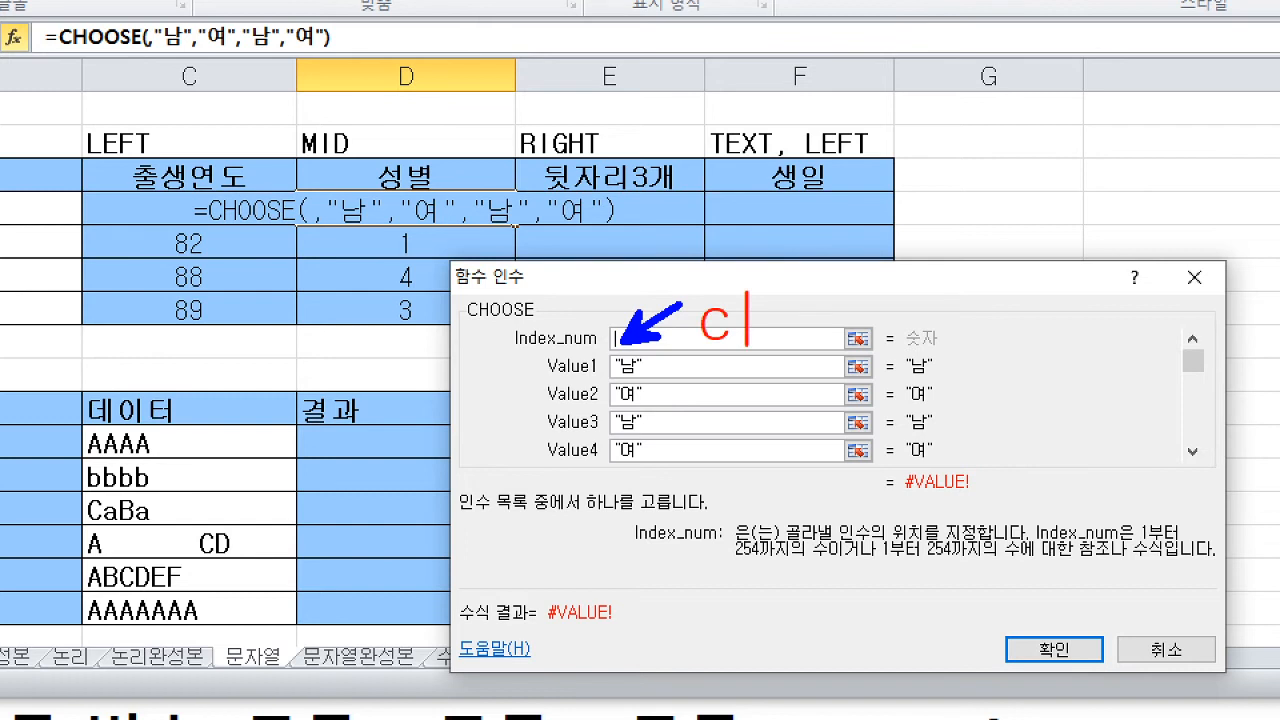
text(trl + V)
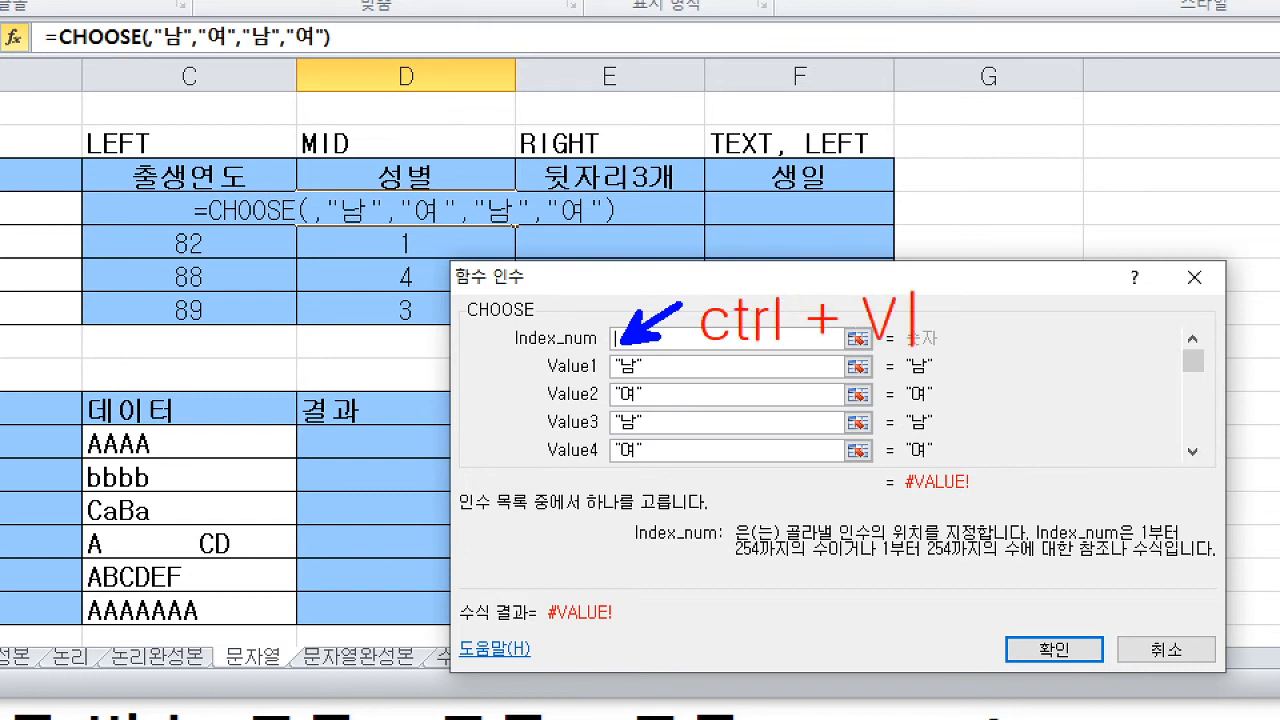
key(Escape)
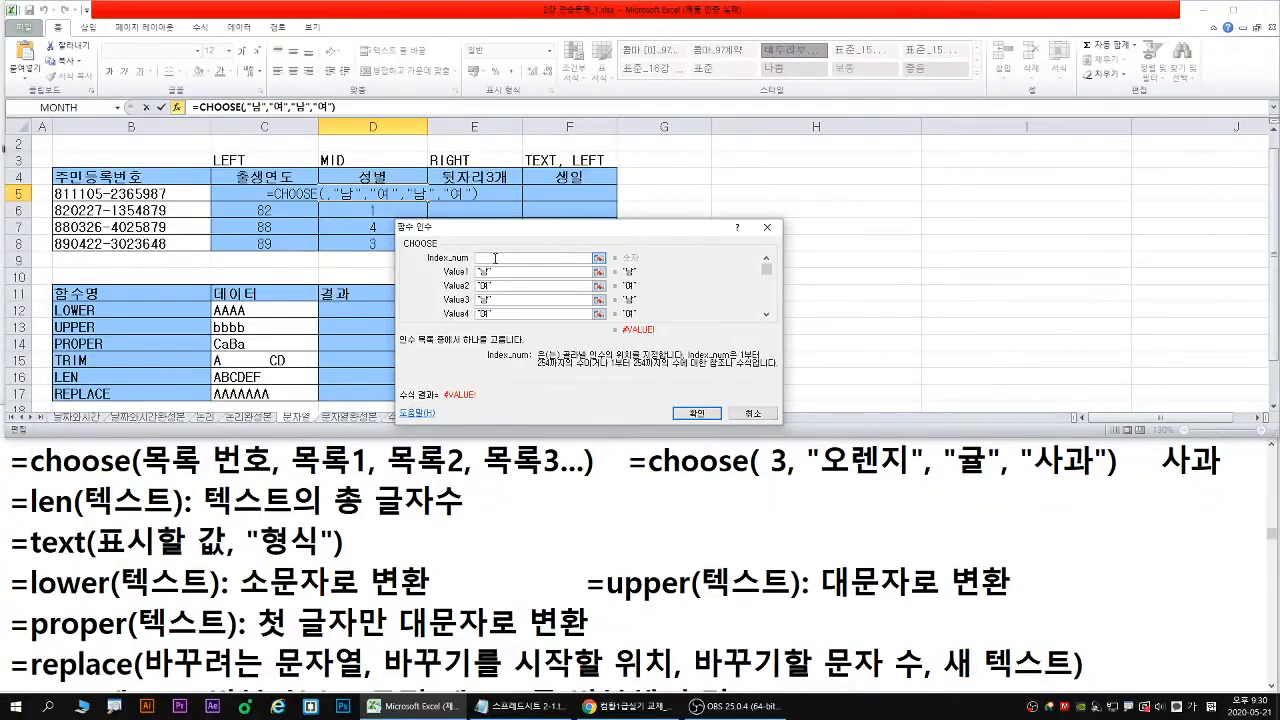
Paste MID(B5,8,1) as the CHOOSE function's Index_num, confirm the formula and fill it down to D8
right_click(652, 341)
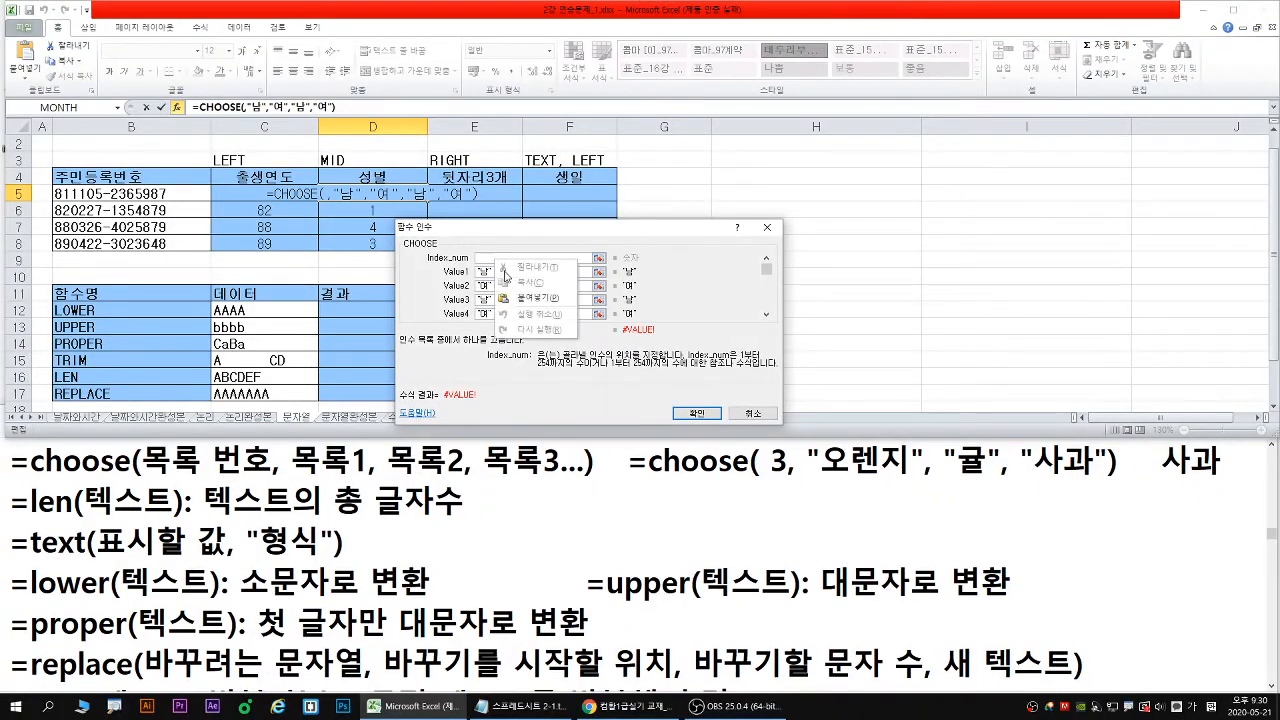
click(522, 298)
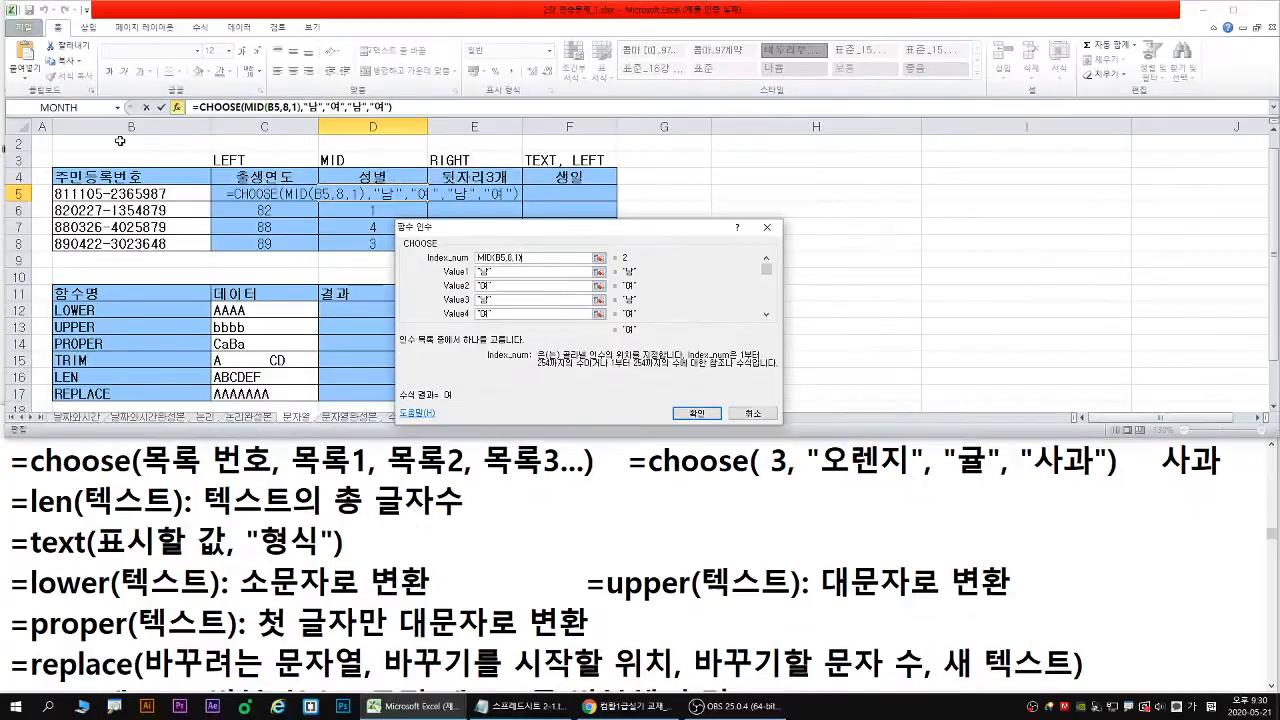
key(Return)
double_click(428, 201)
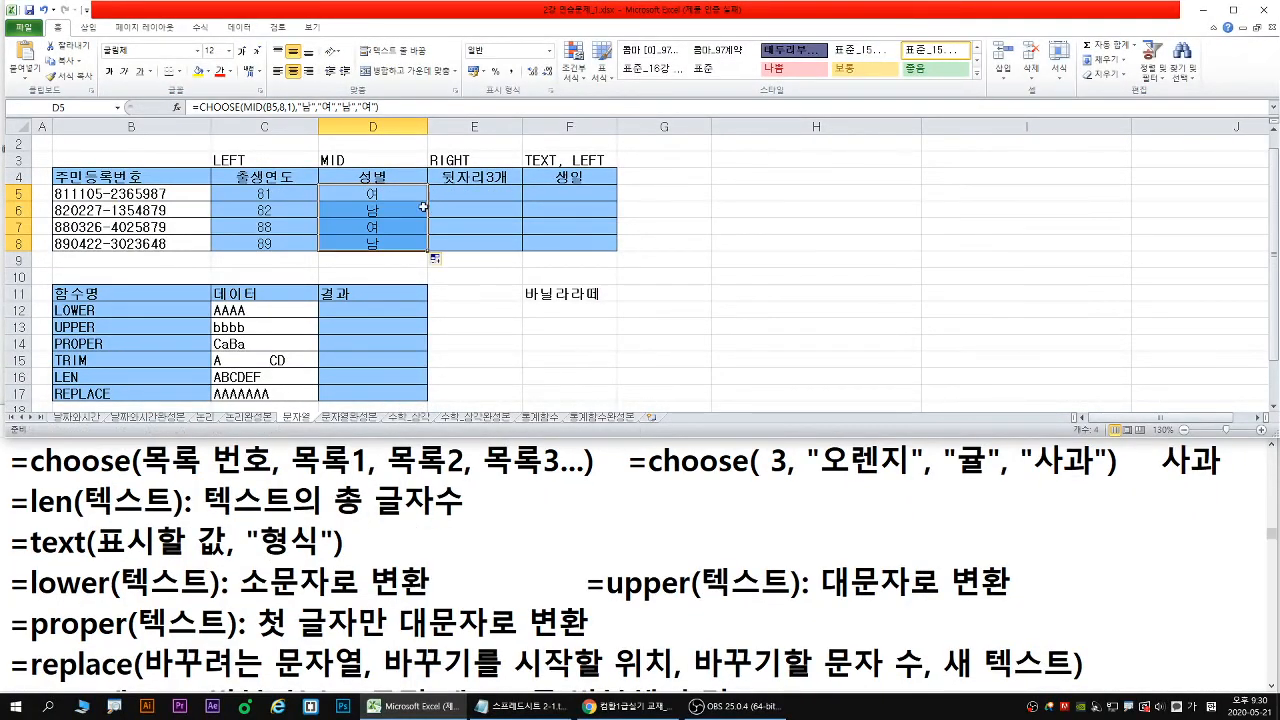
Enter =RIGHT(B5,3) in E5 under 뒷자리3개 and fill it down to E8
click(471, 190)
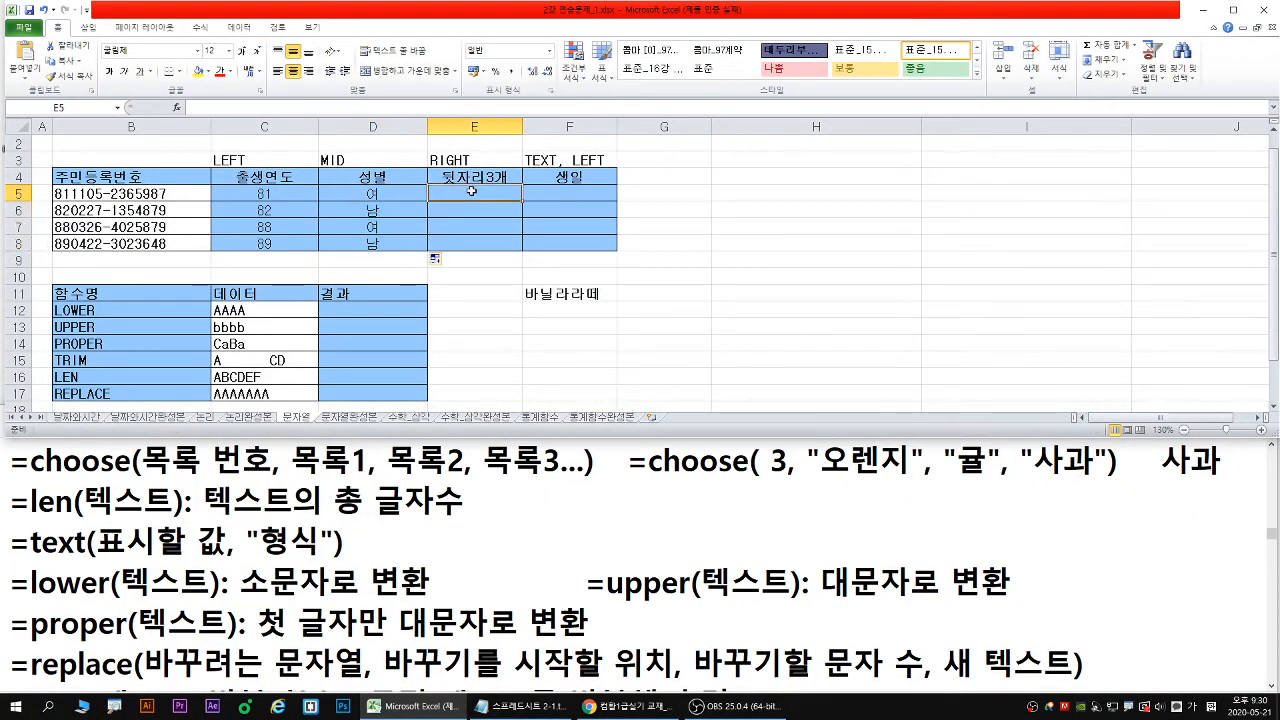
text(=ㄱ)
key(BackSpace)
key(Hangul)
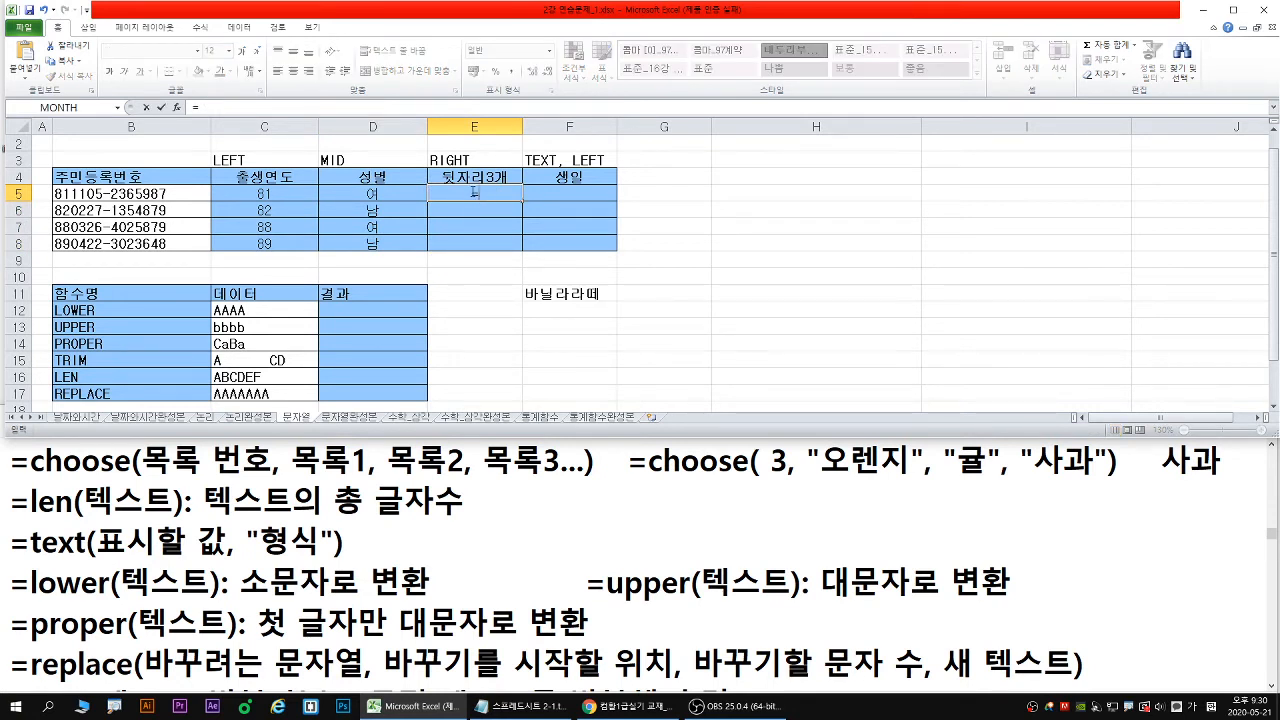
text(ri)
key(Tab)
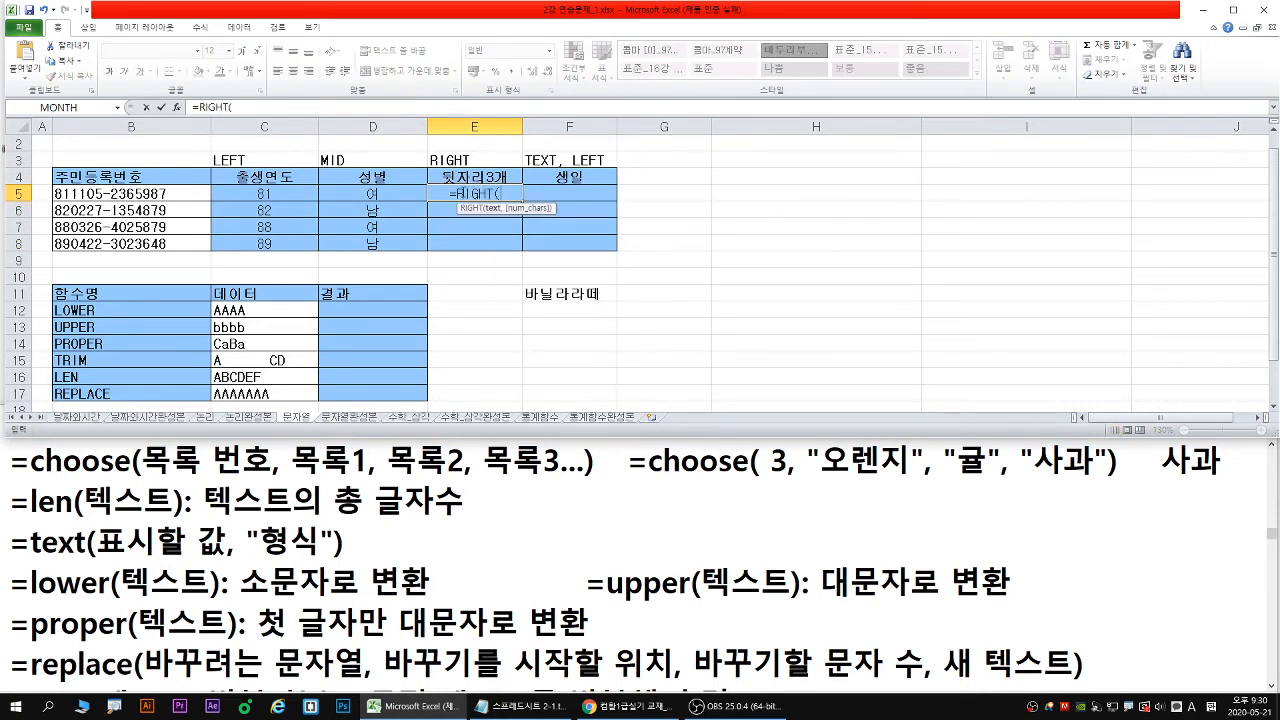
click(150, 193)
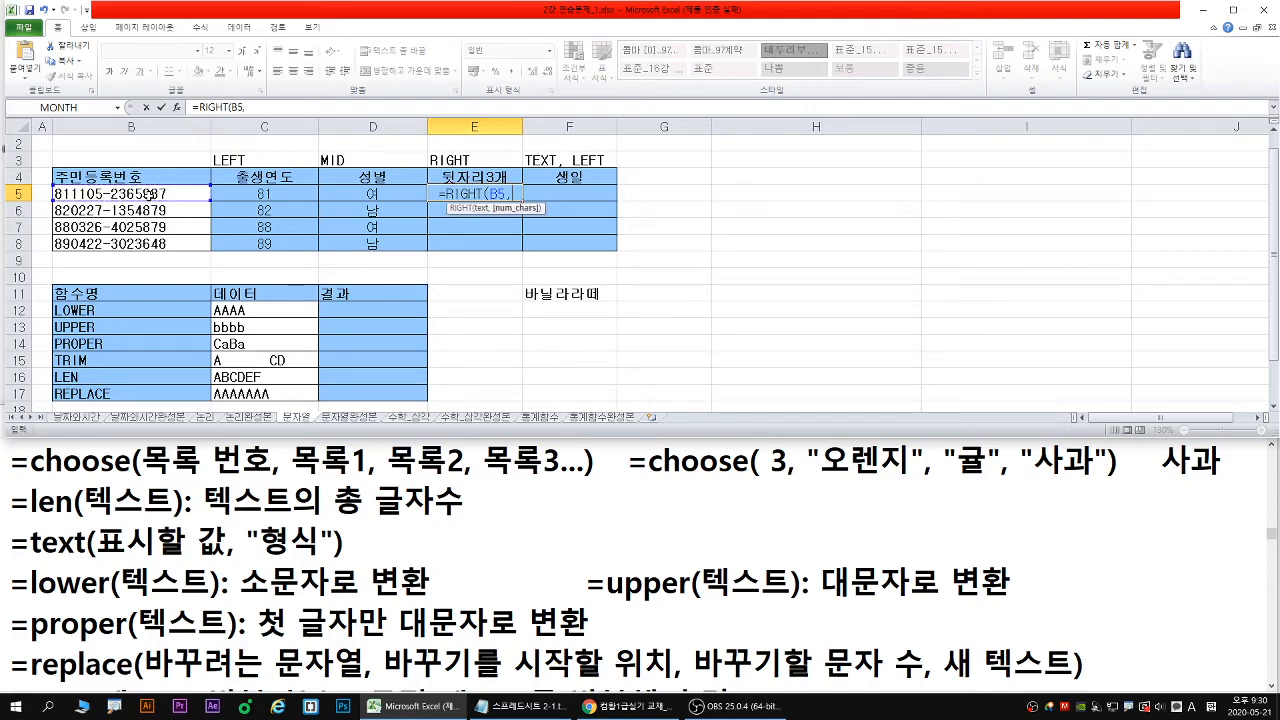
text(,3)
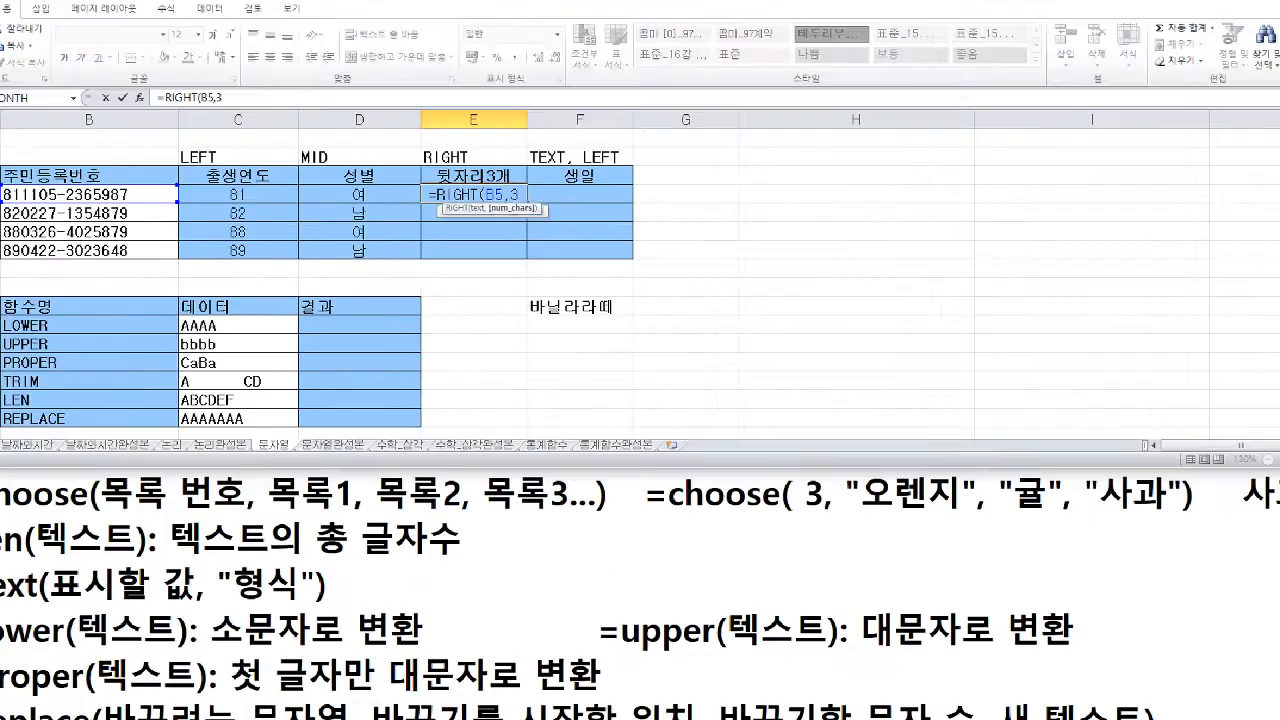
key(Return)
click(537, 201)
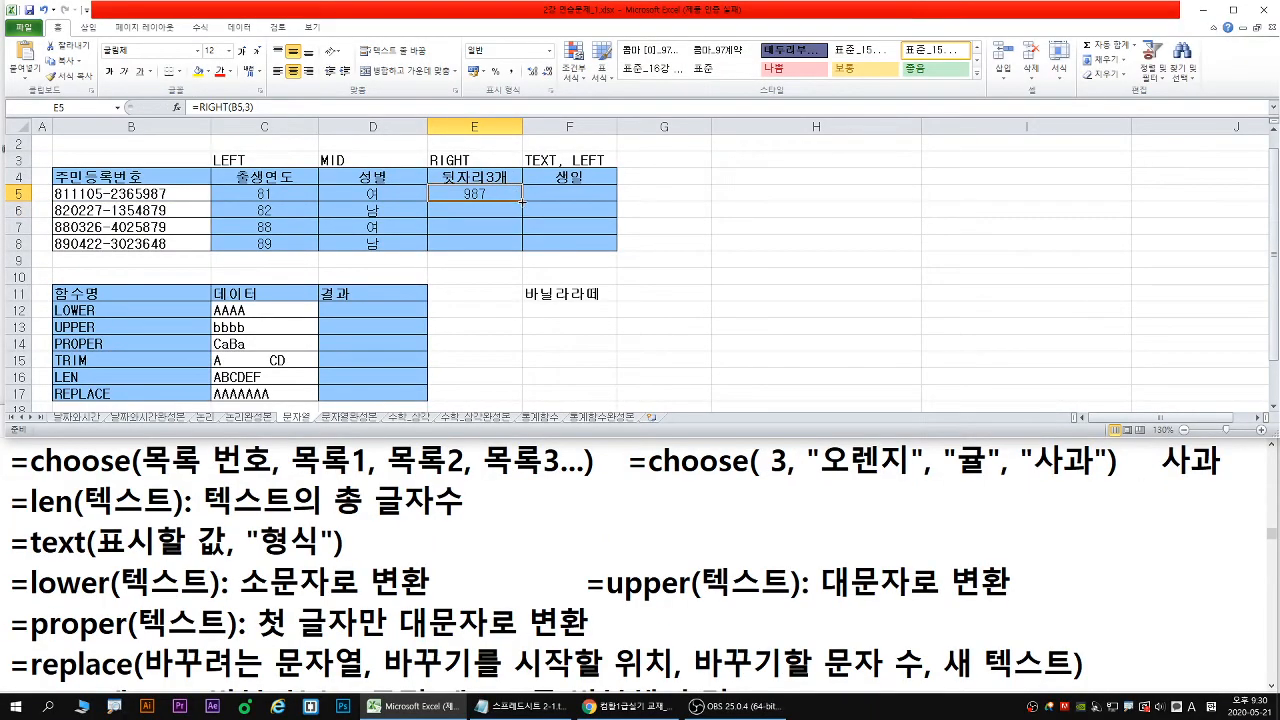
double_click(521, 201)
Underline the first six digits of B5 on screen, enter =LEFT(B5,6) in F5 under 생일 and fill it down to F8
click(562, 198)
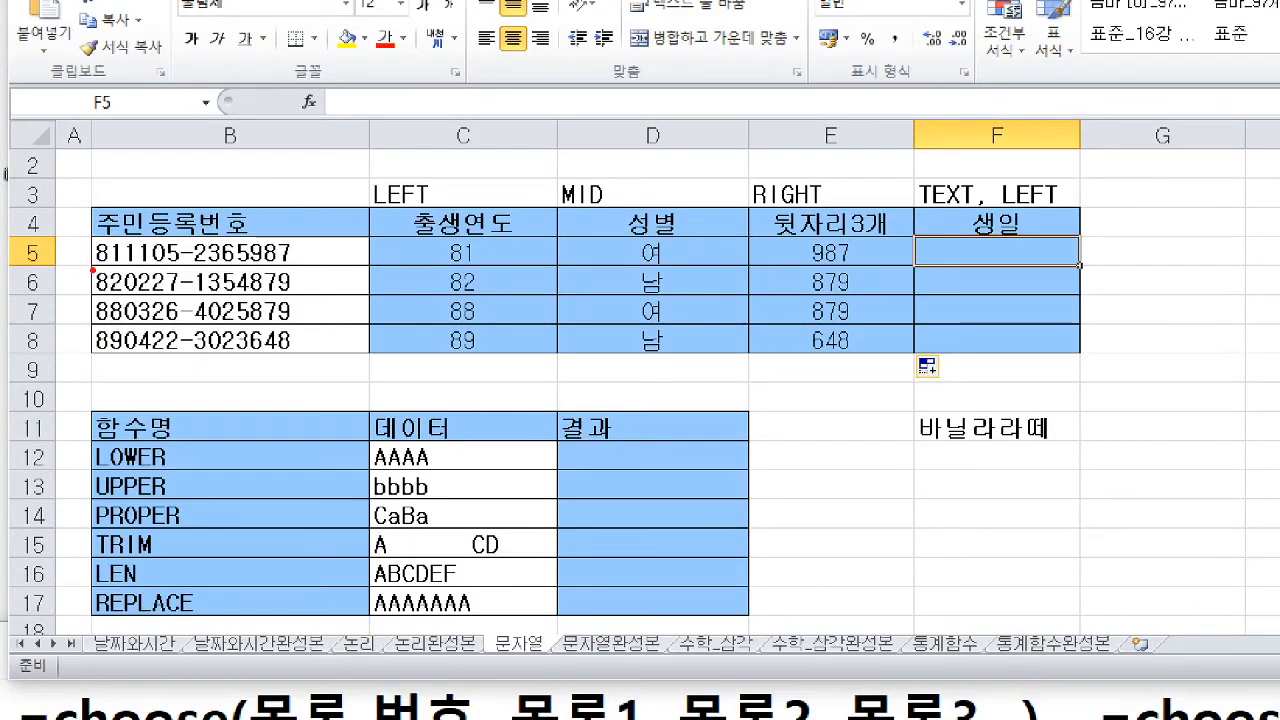
drag(93, 268, 182, 268)
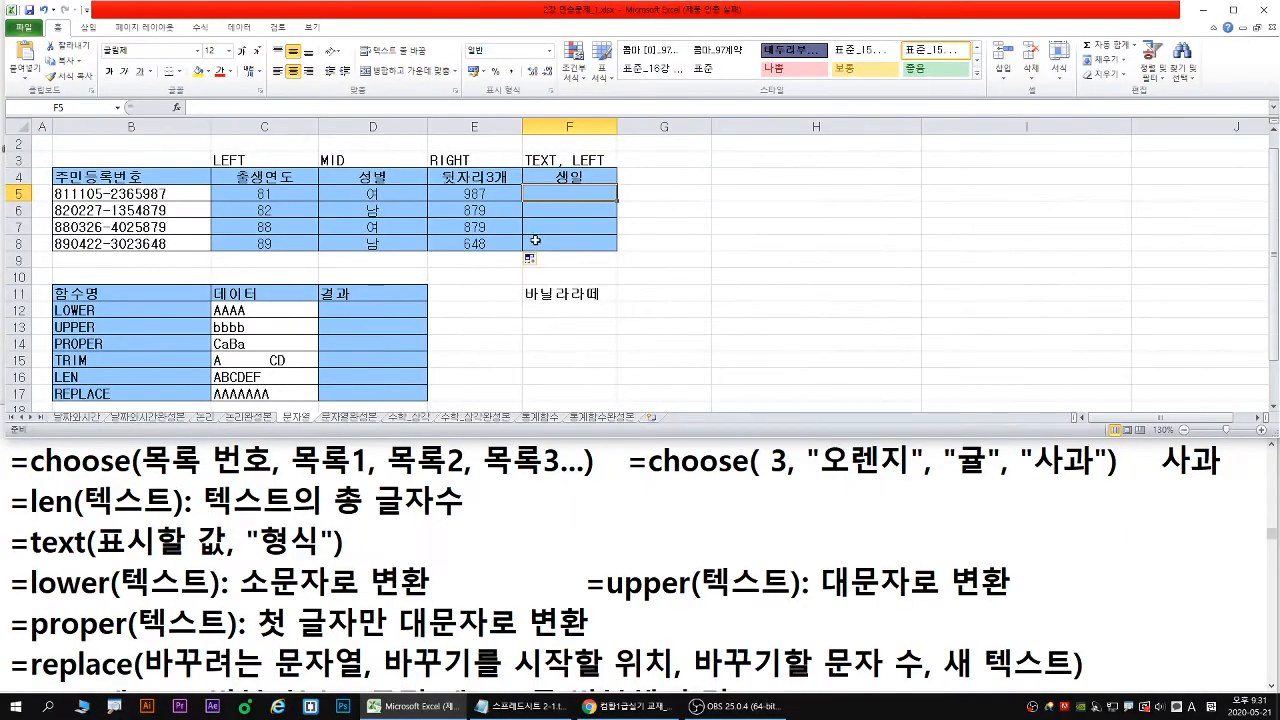
text(=)
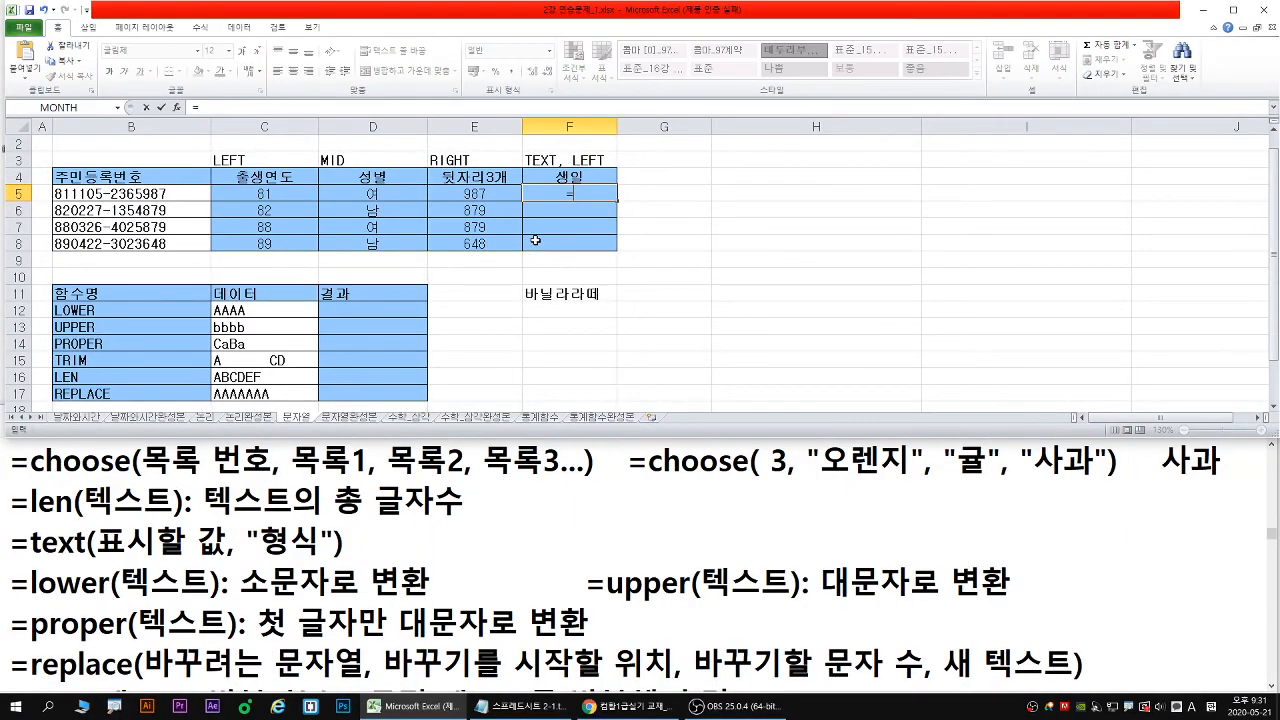
text(le)
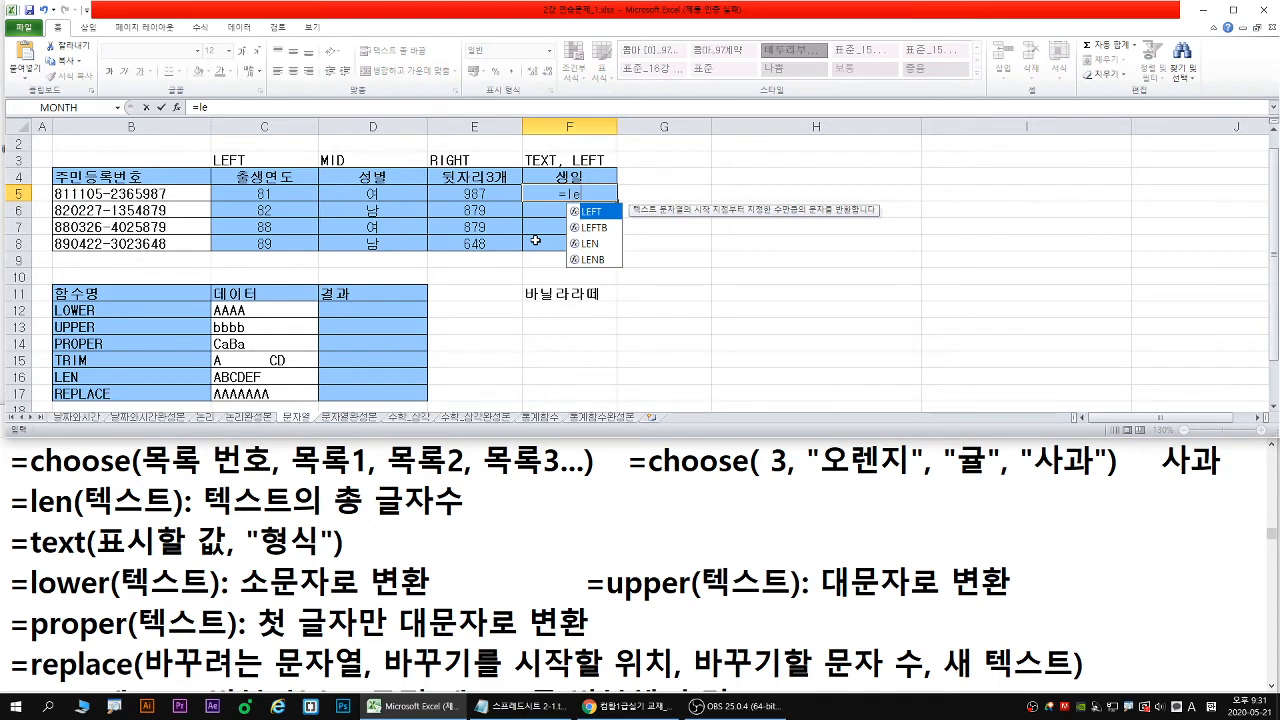
double_click(588, 211)
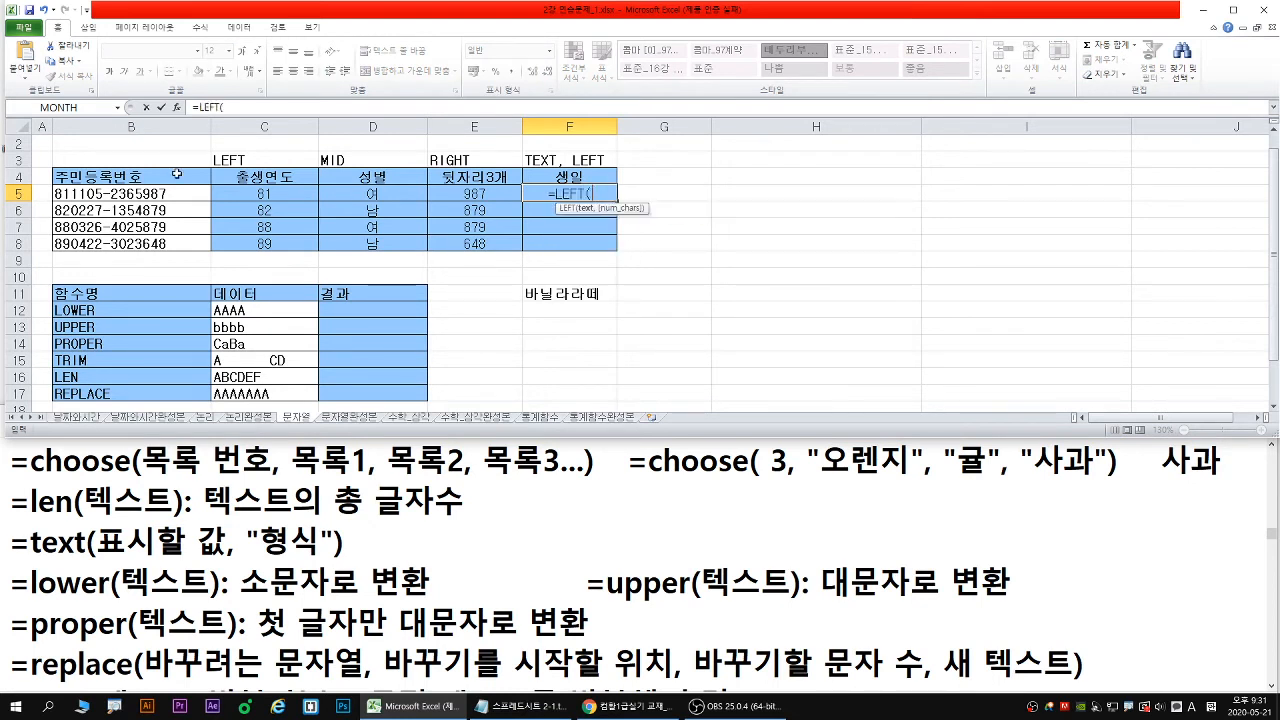
click(124, 193)
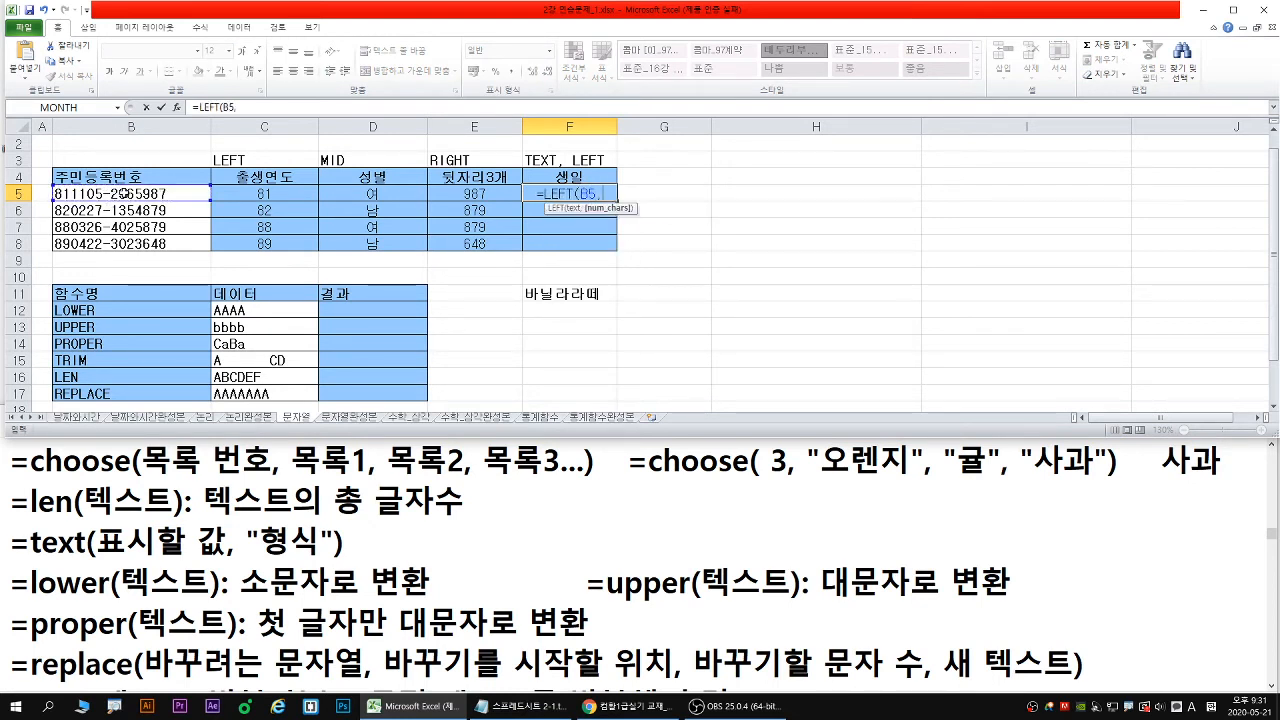
text(,6)
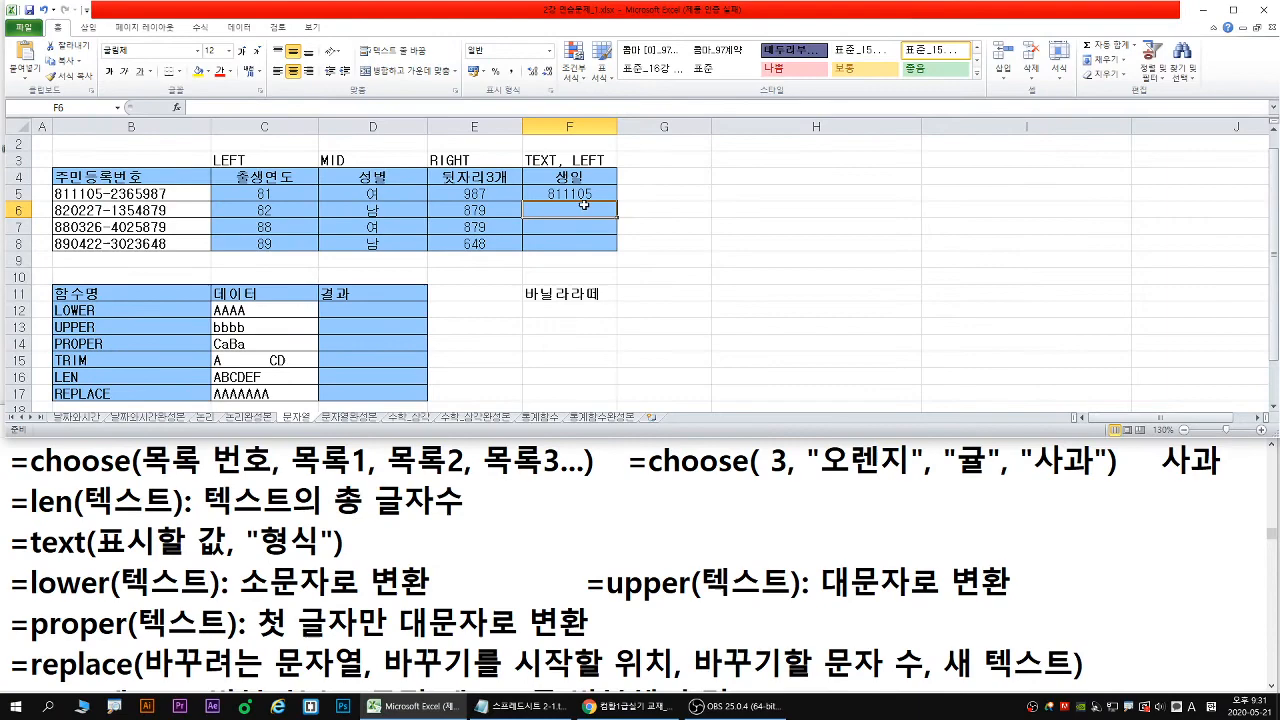
key(ctrl+Return)
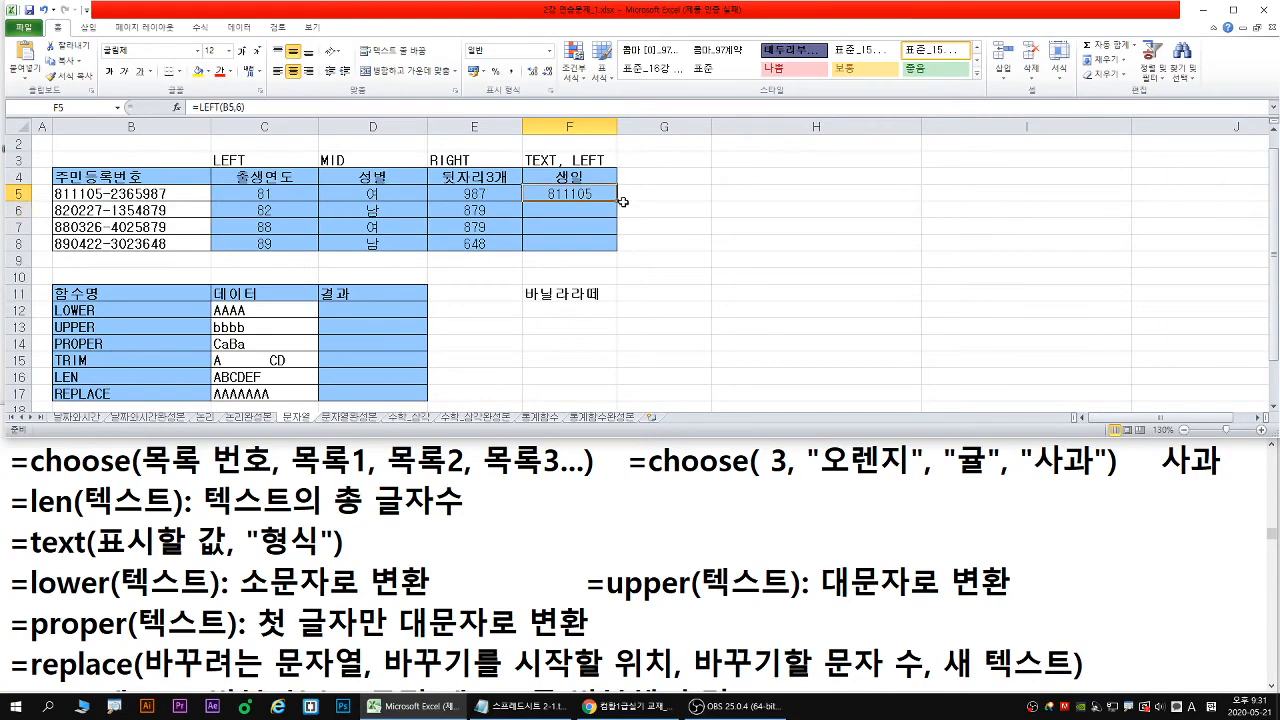
double_click(623, 202)
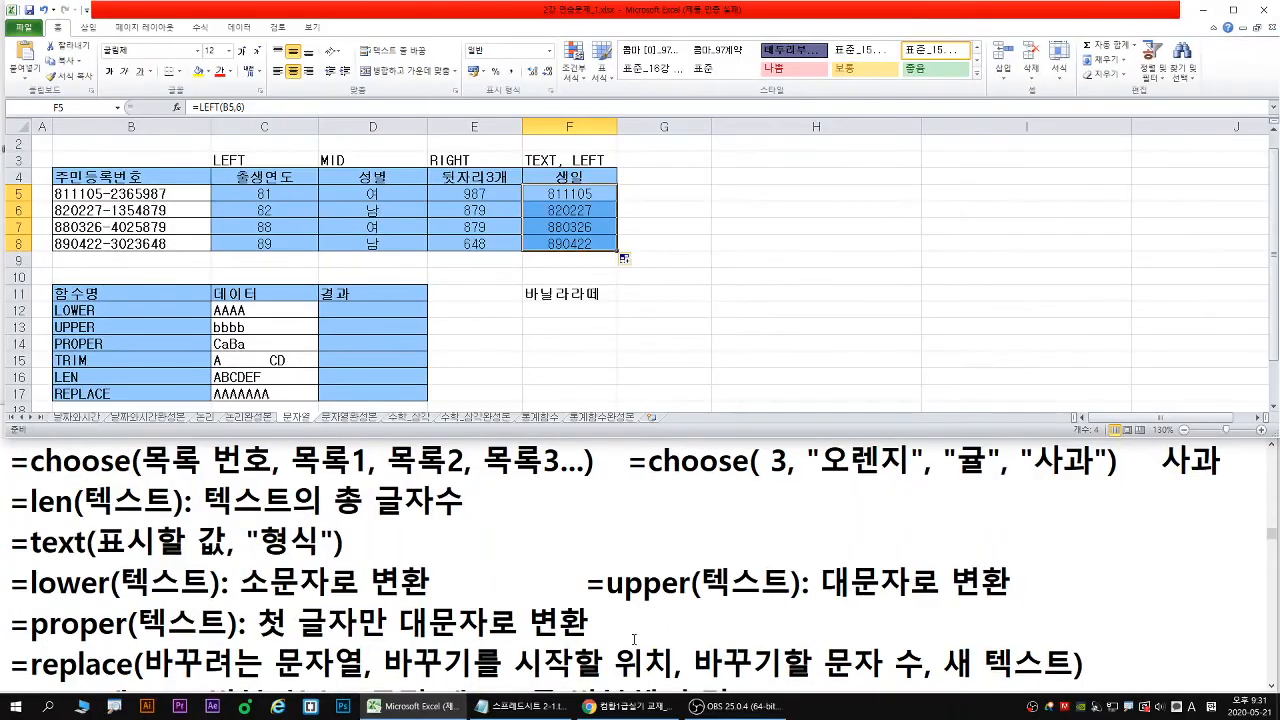
Switch to the Notepad notes, bring the =text(표시할 값, "형식") line into view and mark its two arguments on screen
click(608, 537)
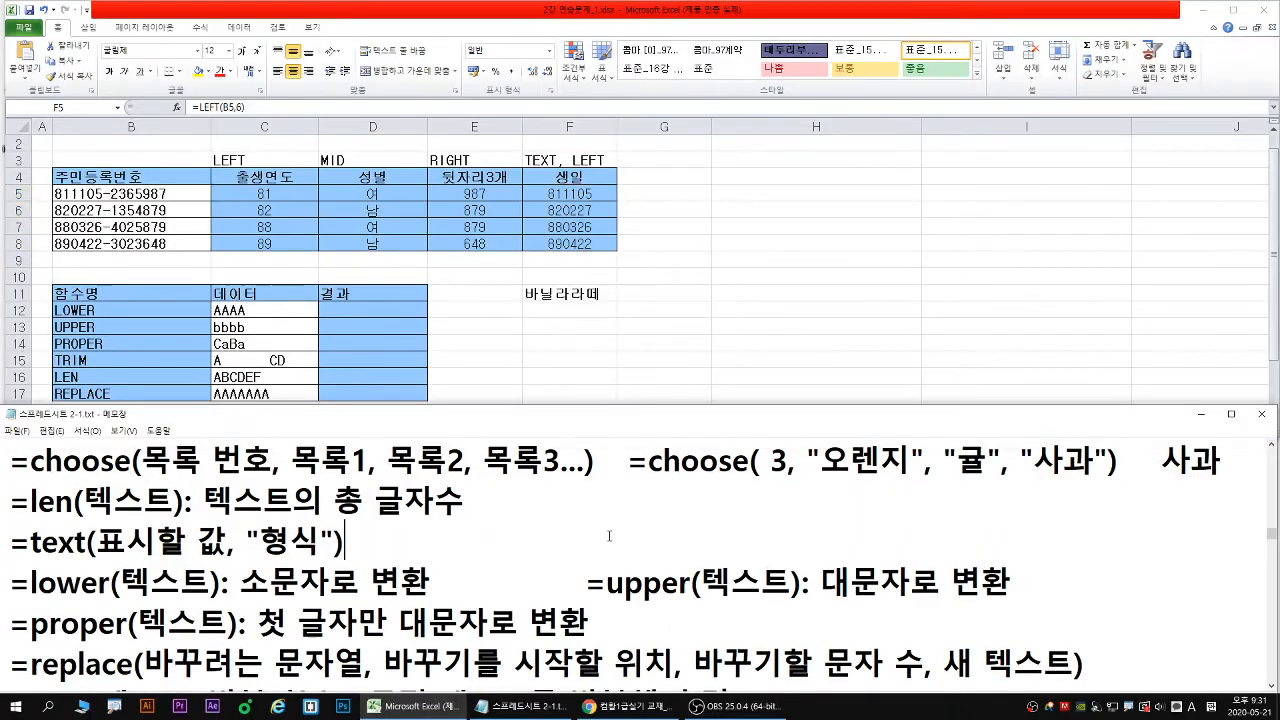
key(Down)
key(Down)
key(Down)
key(Down)
key(Down)
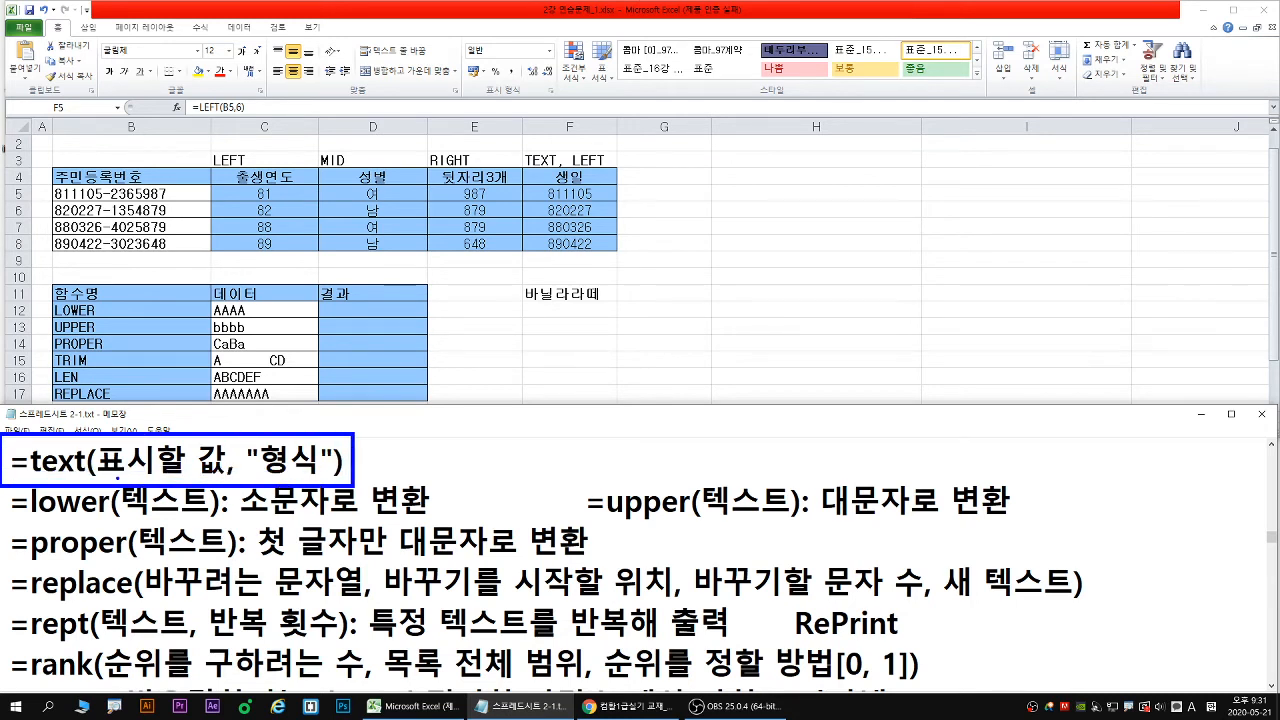
drag(111, 479, 319, 474)
drag(311, 408, 305, 440)
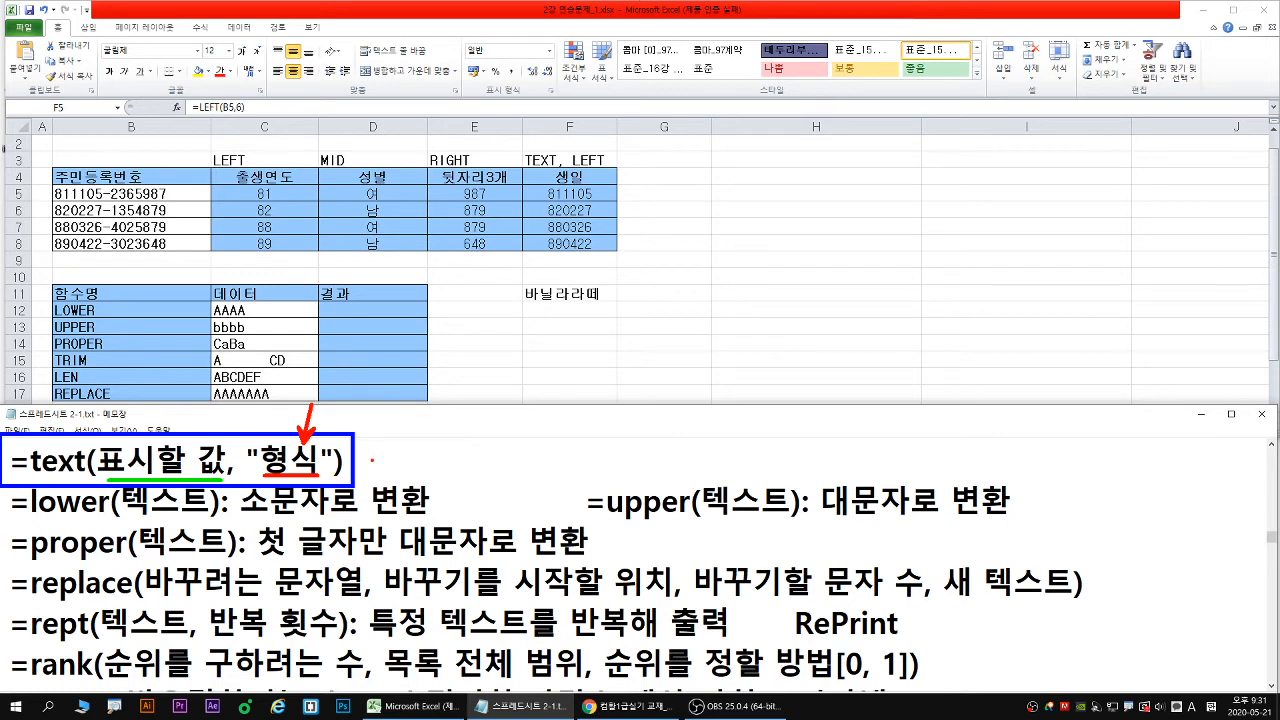
Start a TEXT function in H11, bring up its function arguments and set Value to 1000
click(715, 288)
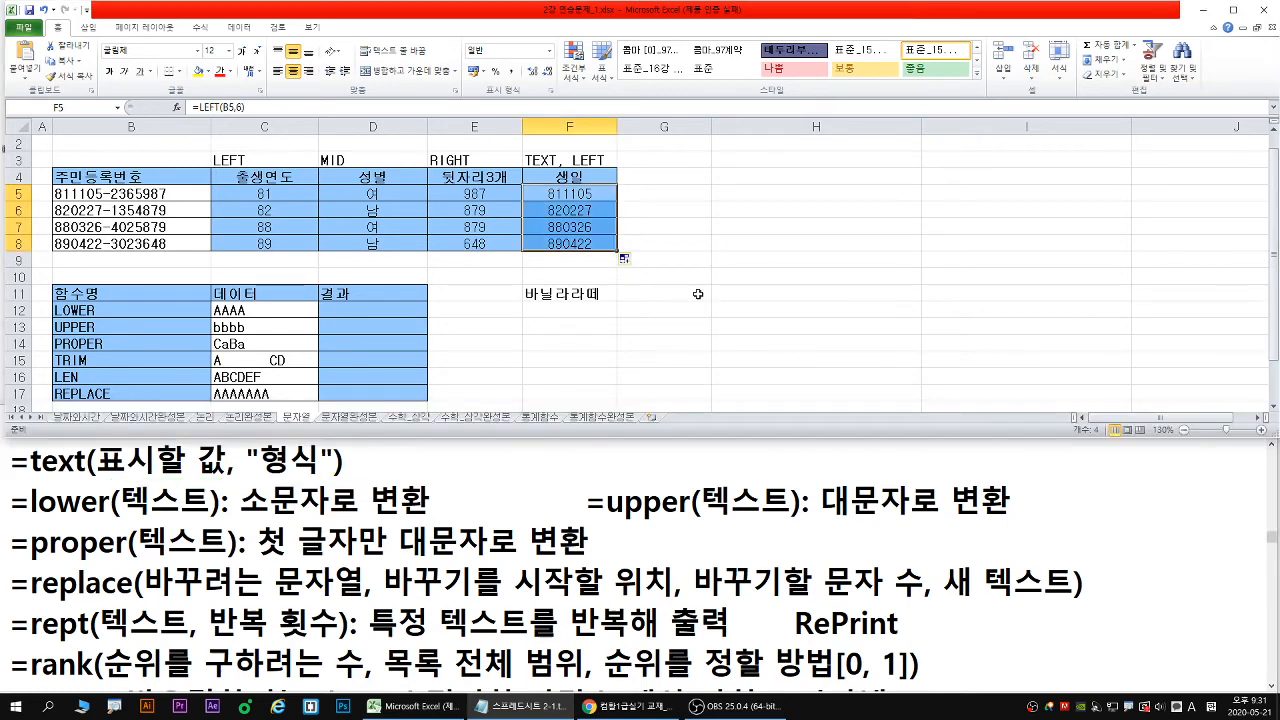
click(751, 296)
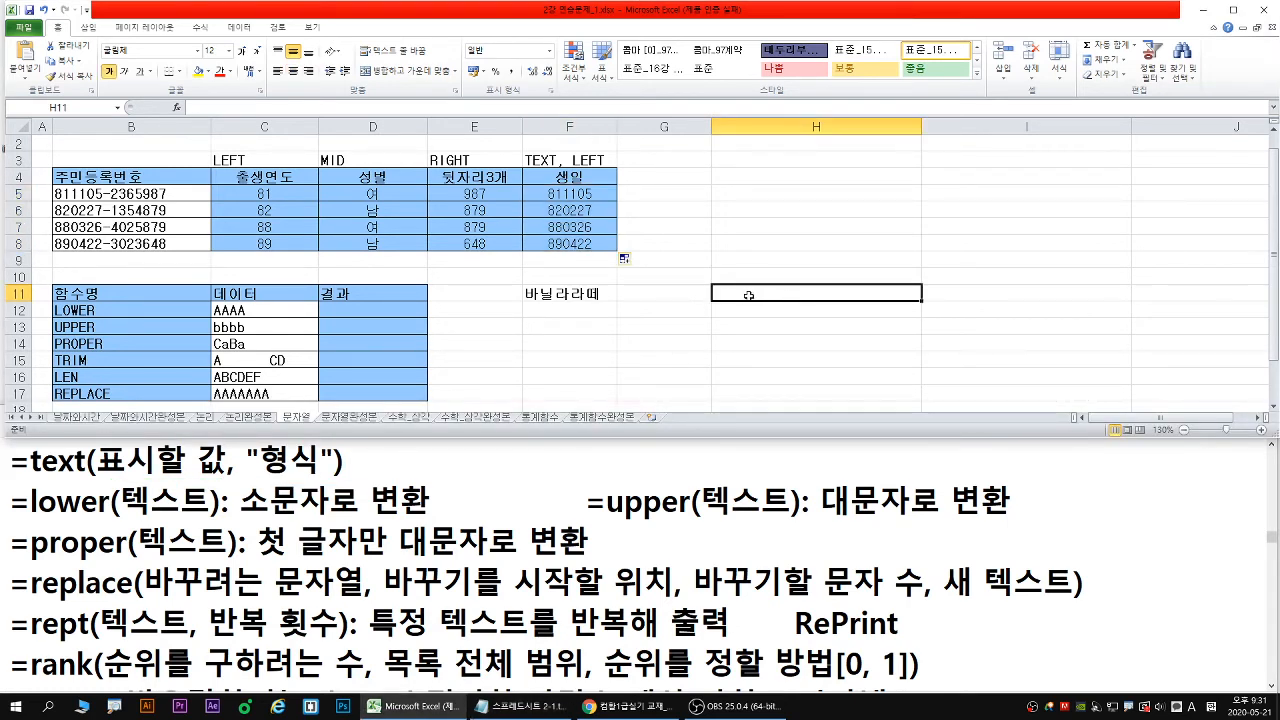
text(=te)
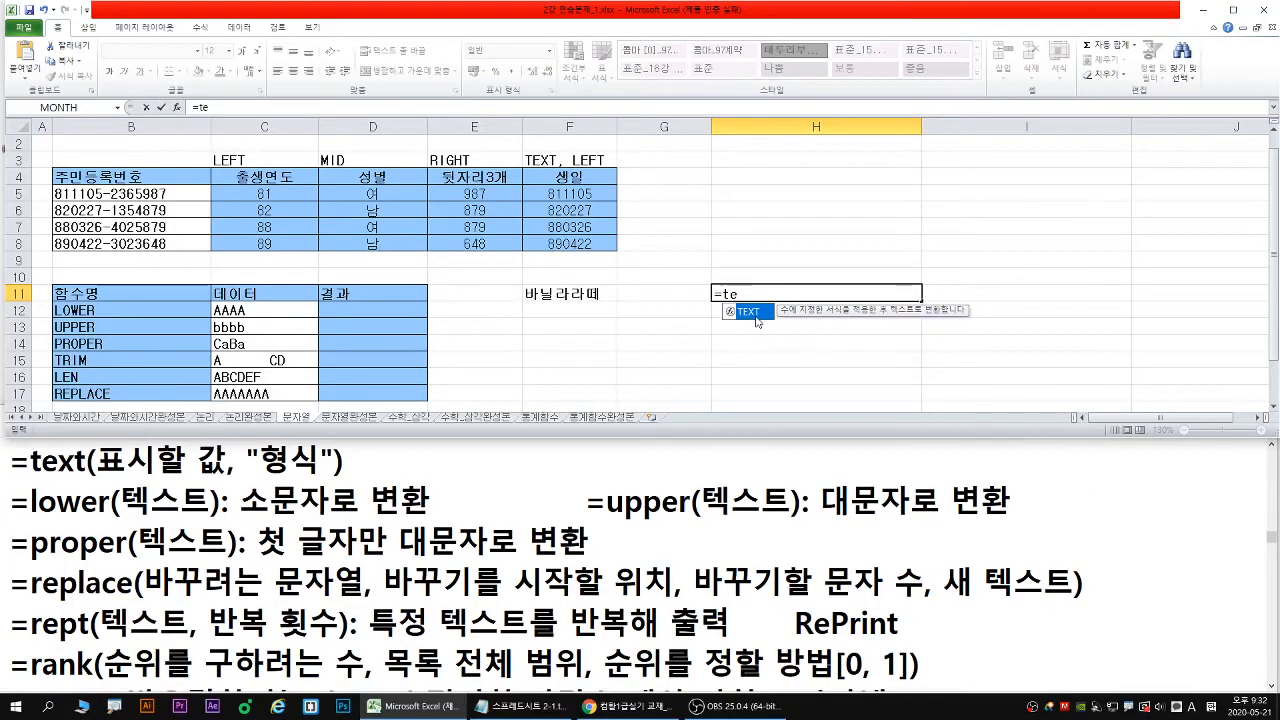
double_click(752, 308)
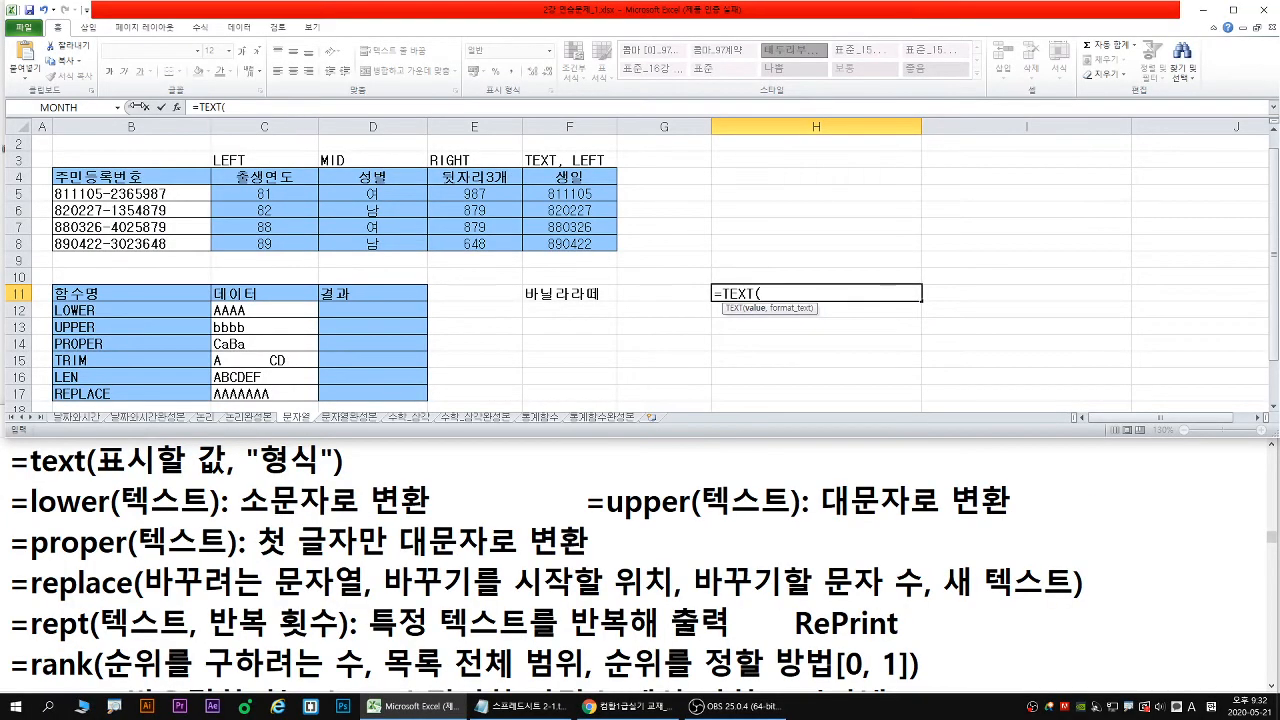
click(177, 107)
drag(617, 264, 867, 326)
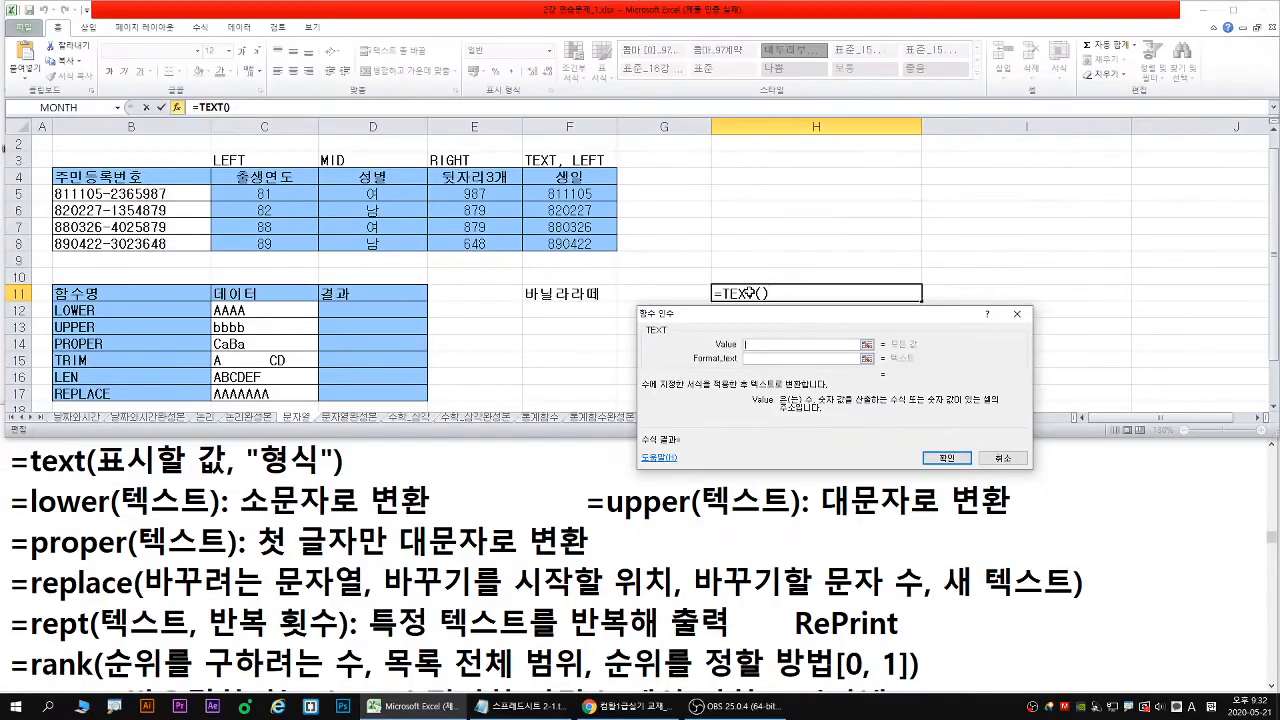
text(1000)
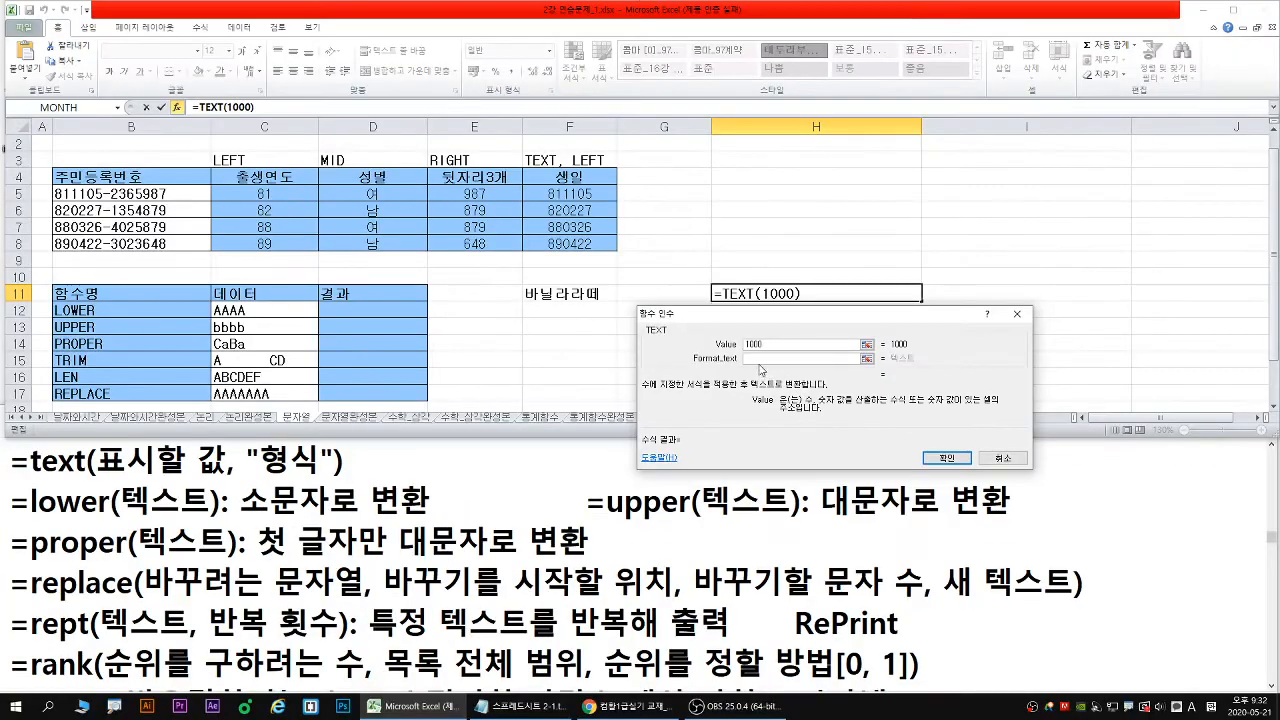
click(755, 359)
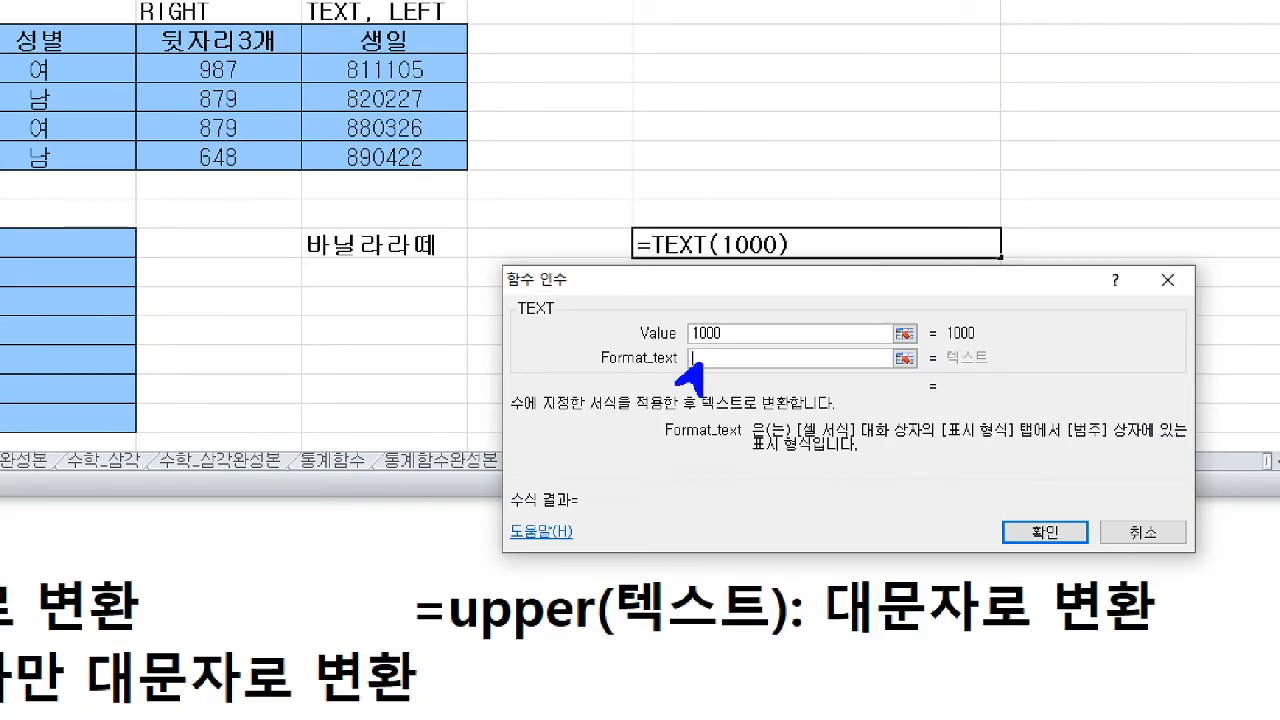
Underline the 셀 서식 / 표시 형식 explanation of Format_text and mark around the value 1000 on screen
drag(804, 443, 1024, 443)
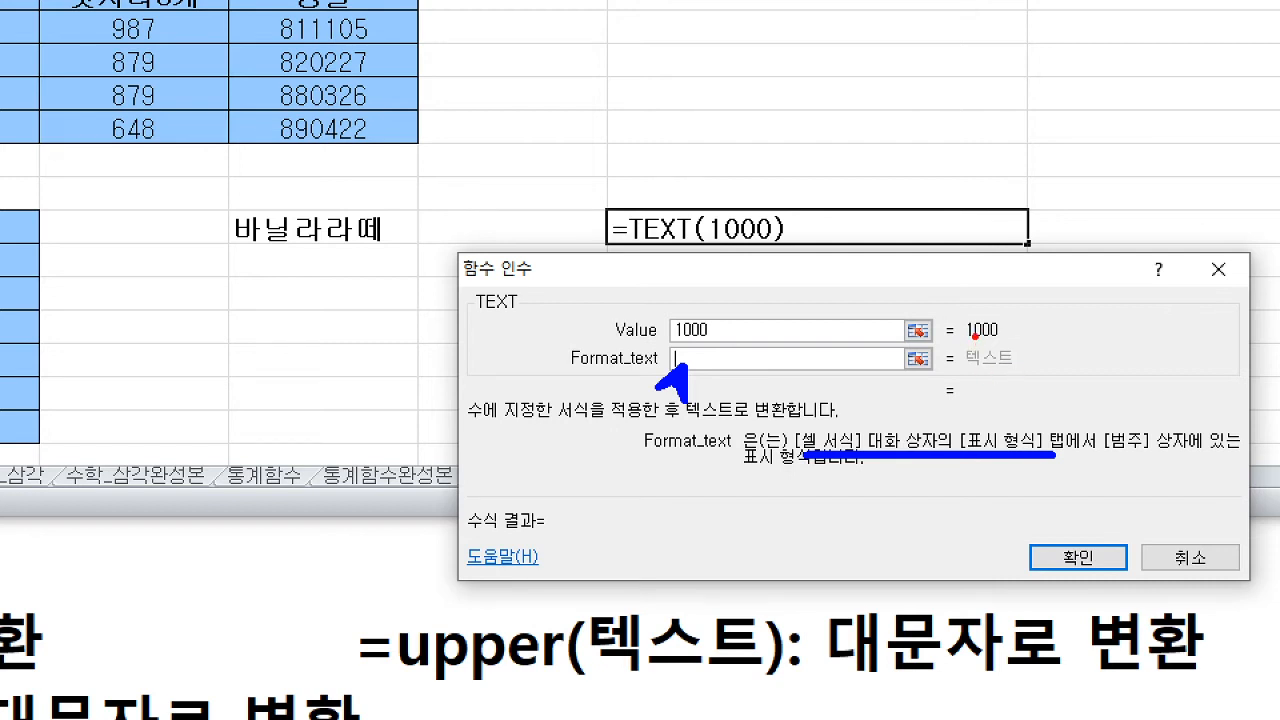
drag(975, 337, 946, 360)
mouse_move(1013, 314)
mouse_down()
mouse_move(1024, 334)
mouse_move(1014, 357)
mouse_up()
drag(1020, 353, 1034, 351)
drag(1035, 330, 1036, 372)
drag(1014, 366, 1037, 375)
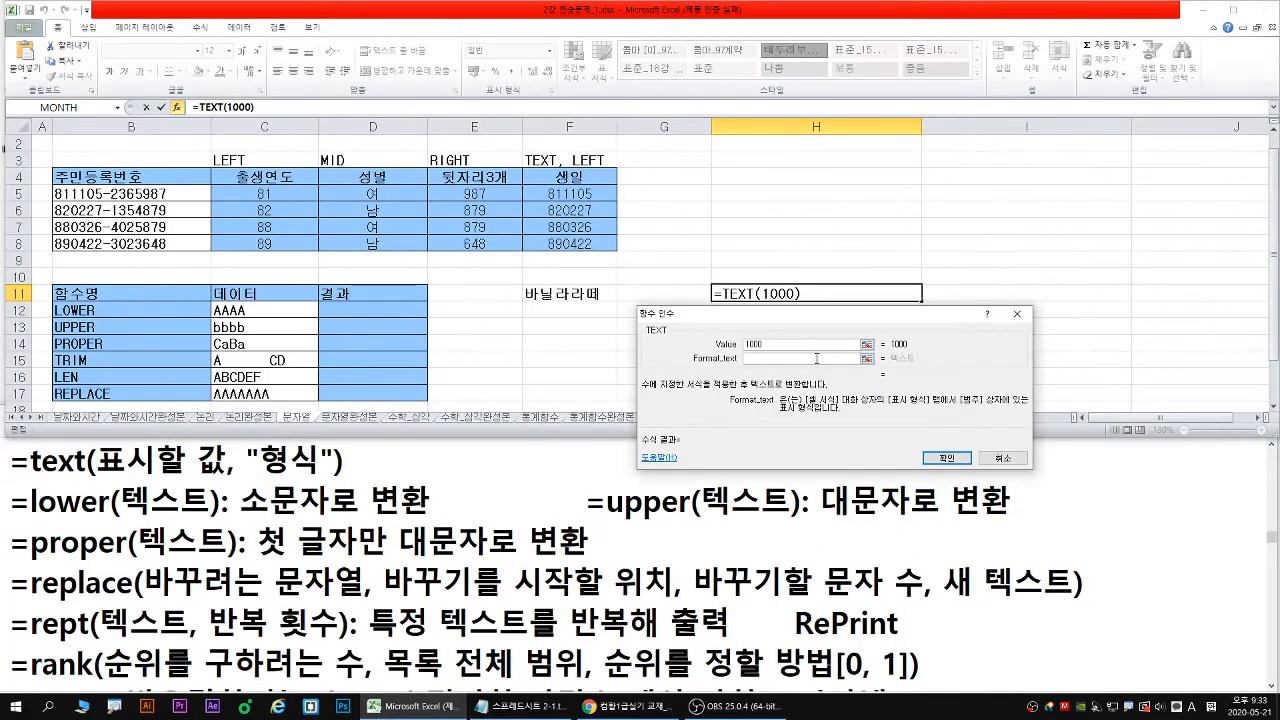
Set Format_text to "#,##0원", underline both arguments on screen and confirm the TEXT formula in H11
text(")
text(#,##)
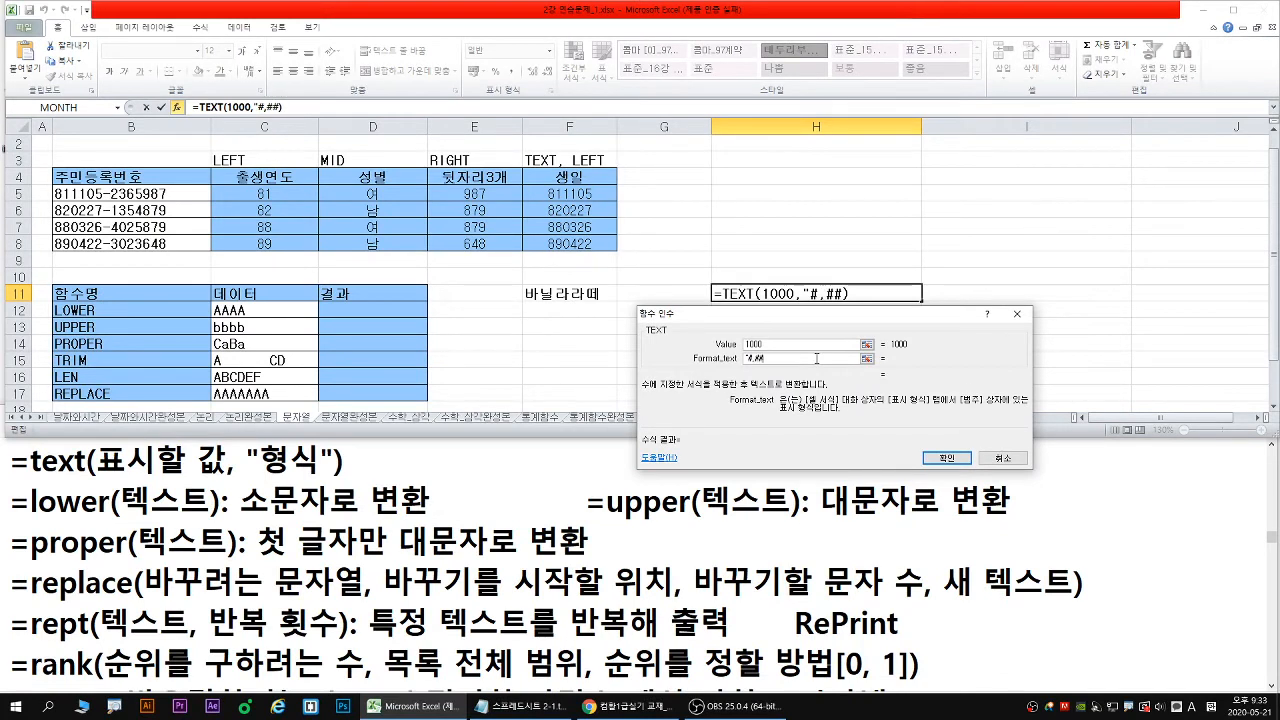
text(0ㅇ)
text(ㅝㄴ")
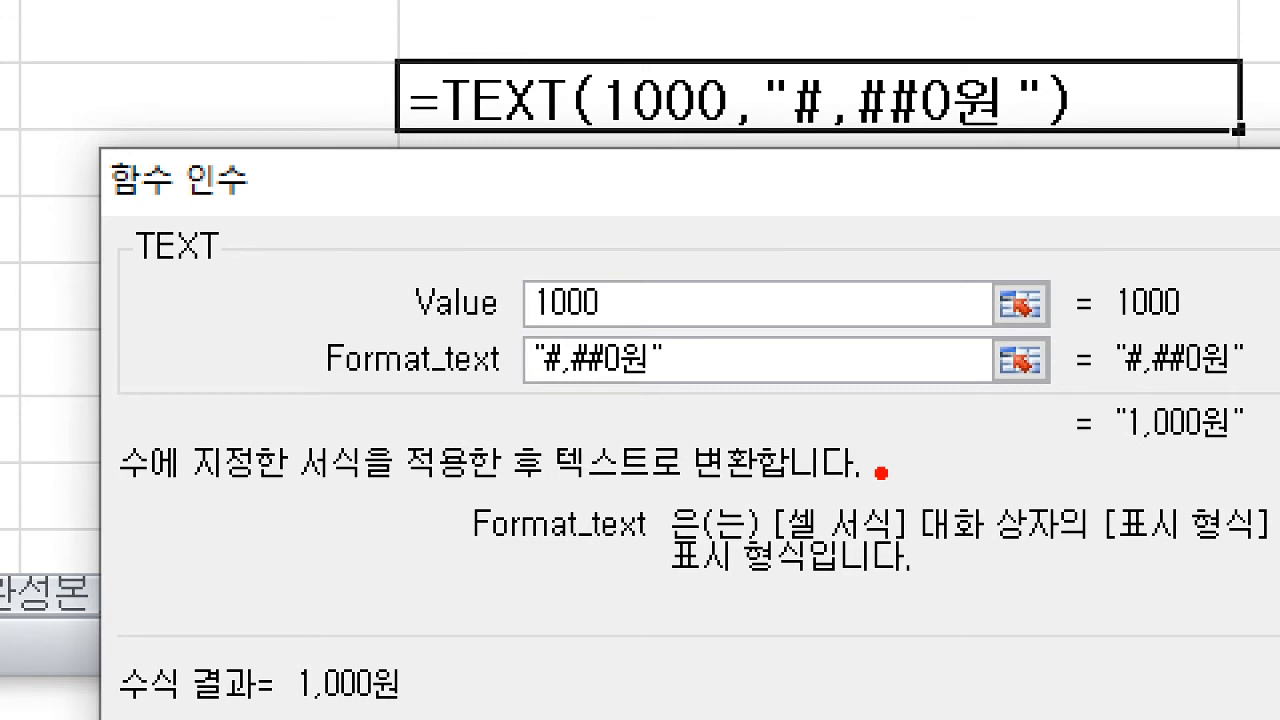
drag(535, 328, 614, 327)
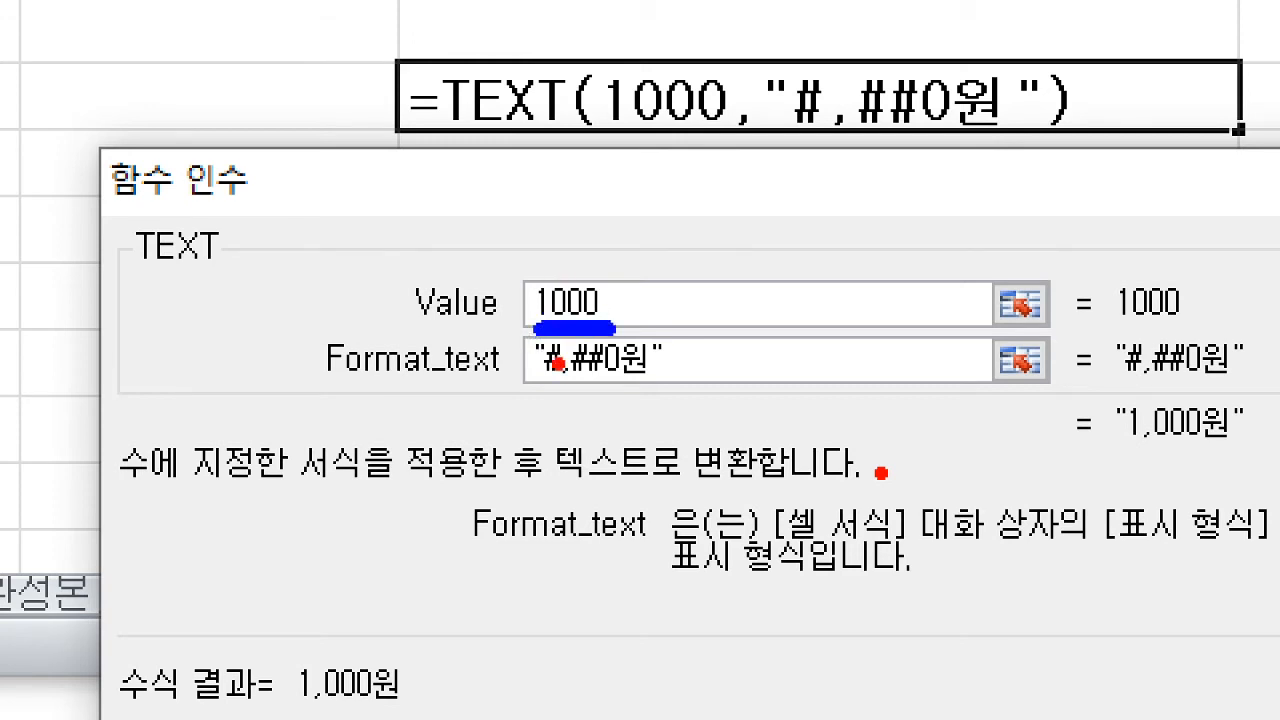
drag(543, 386, 642, 387)
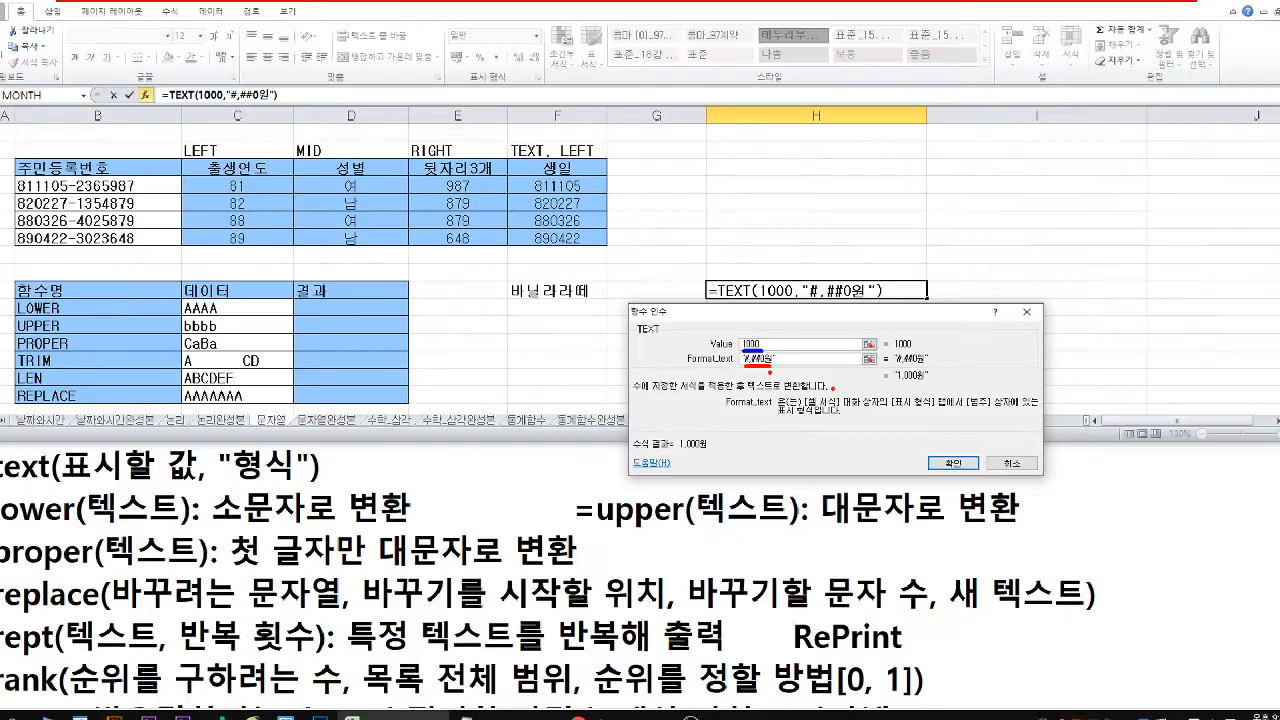
key(Return)
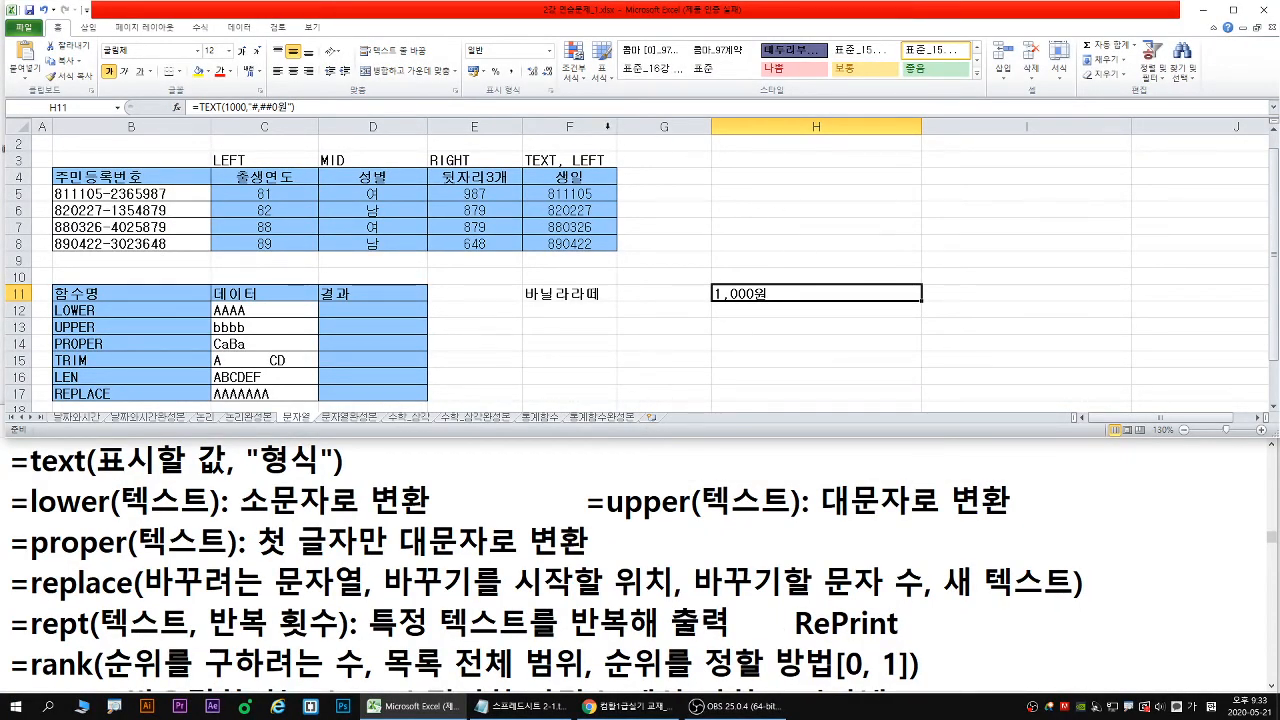
Copy the H11 formula =TEXT(1000,"#,##0원") into the Notepad notes beside the =text line, then return to Excel and close the cell edit
key(F2)
click(434, 458)
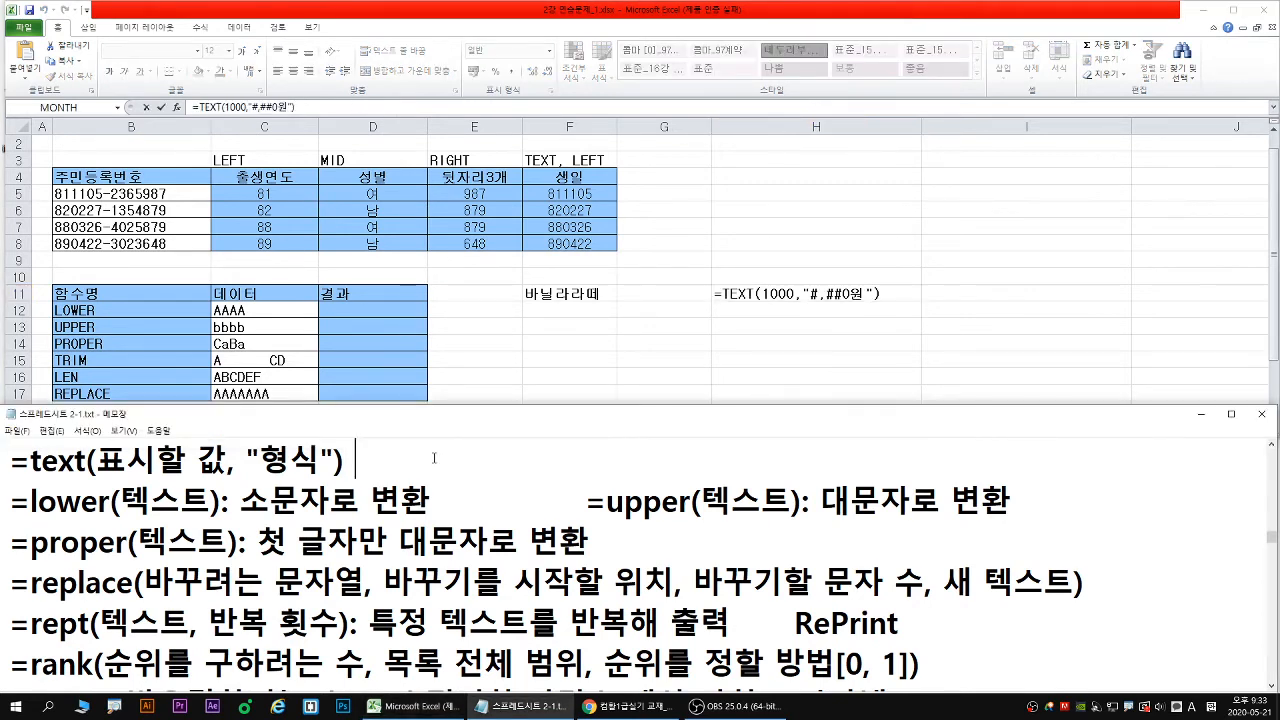
key(Tab)
key(Tab)
text(=TEXT(1000,"#,##0원"))
click(560, 277)
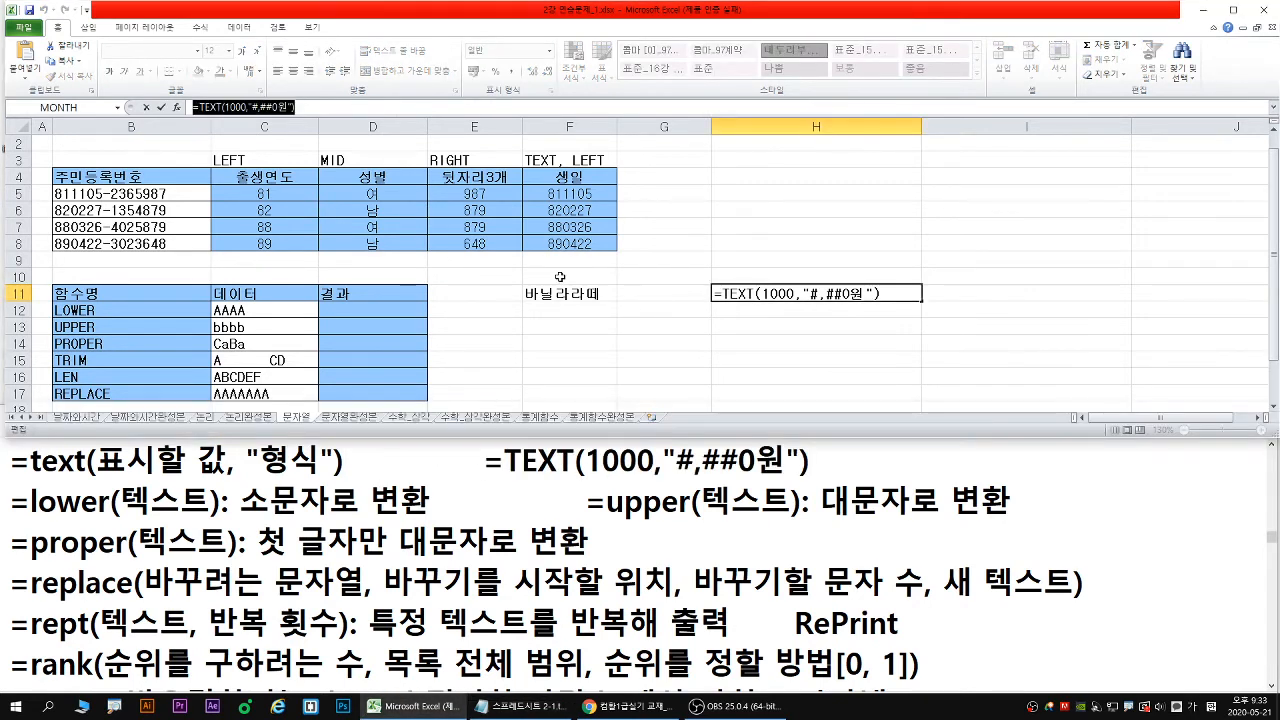
key(Return)
Open the 생일 formula in F5 for editing and underline =LEFT(B5,6) on screen
click(580, 195)
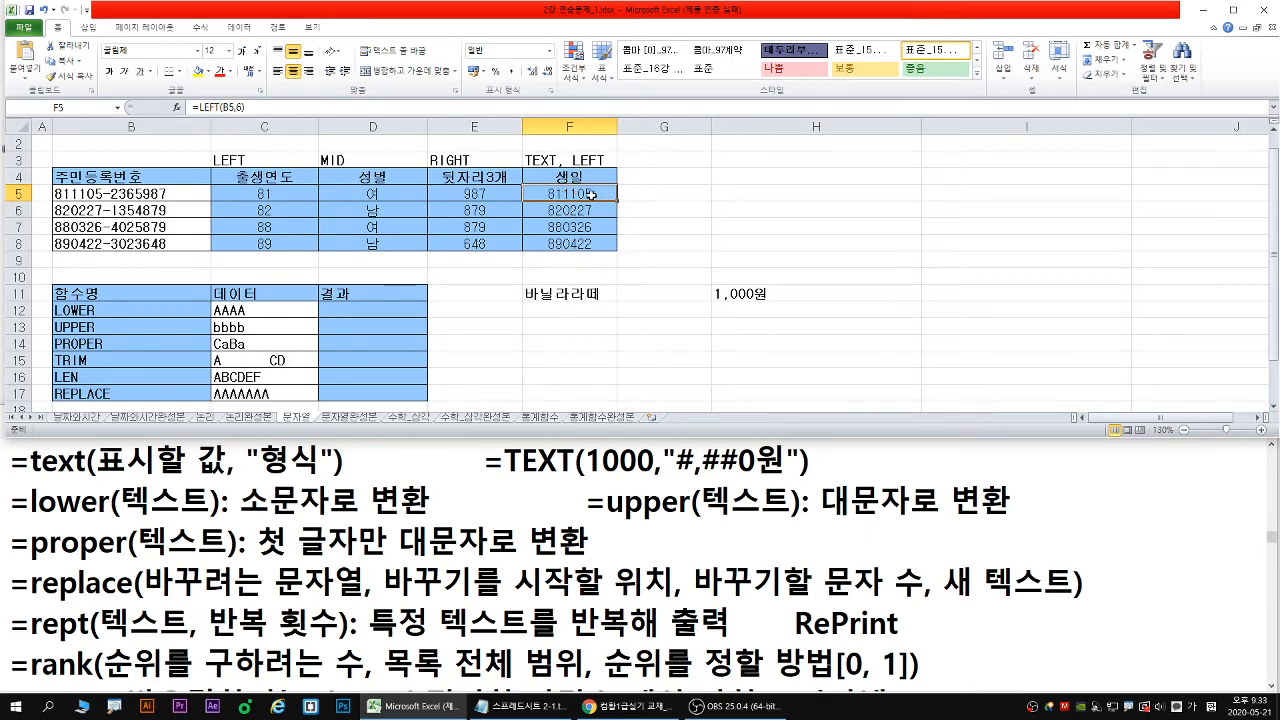
double_click(590, 194)
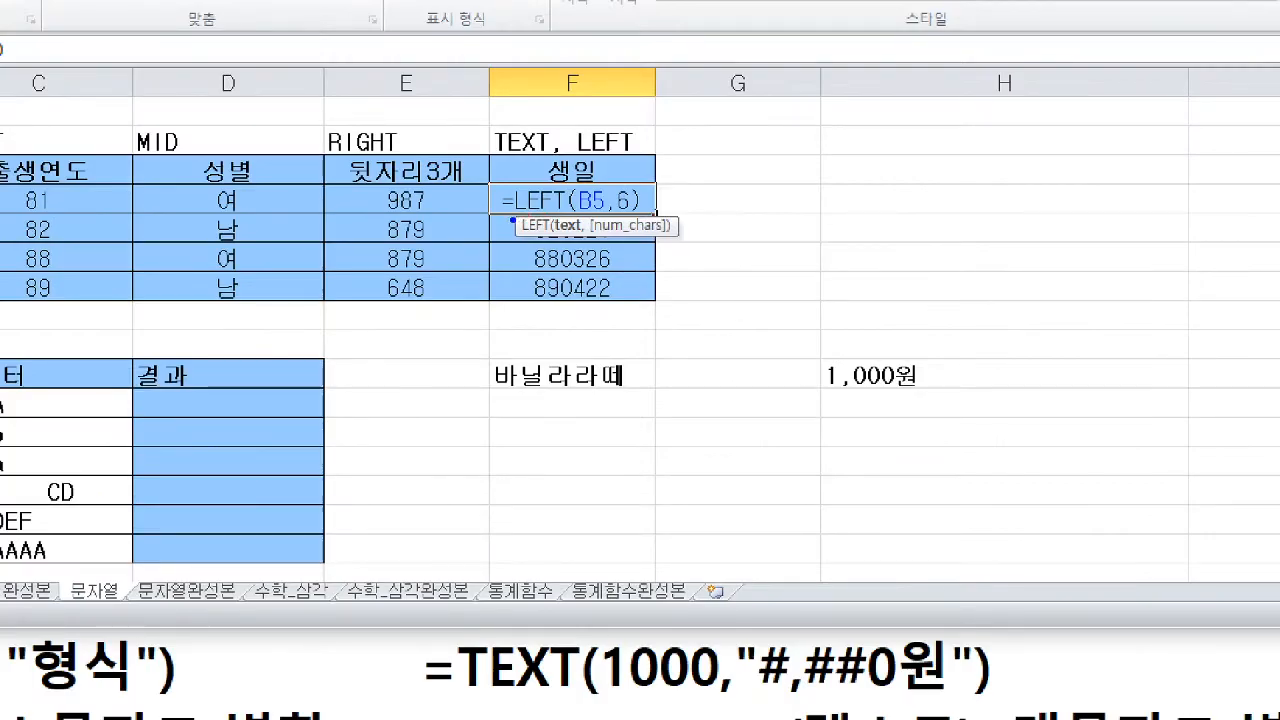
drag(512, 220, 650, 221)
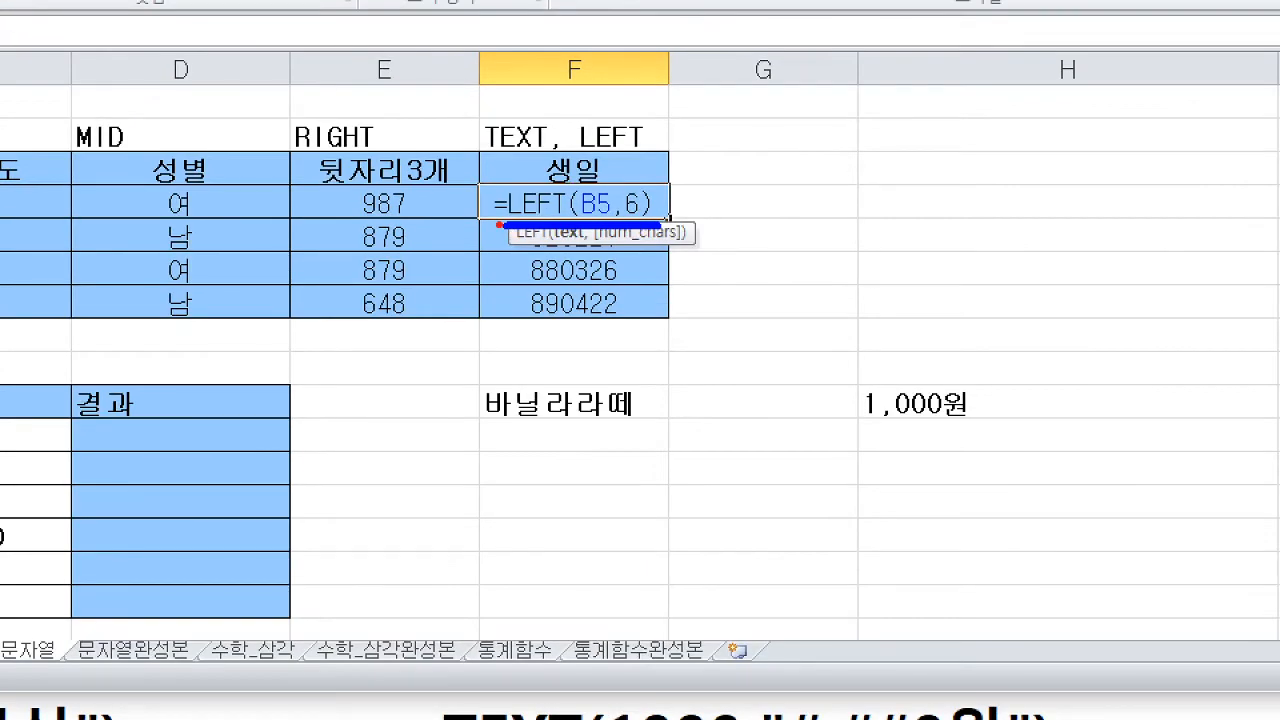
drag(498, 224, 656, 224)
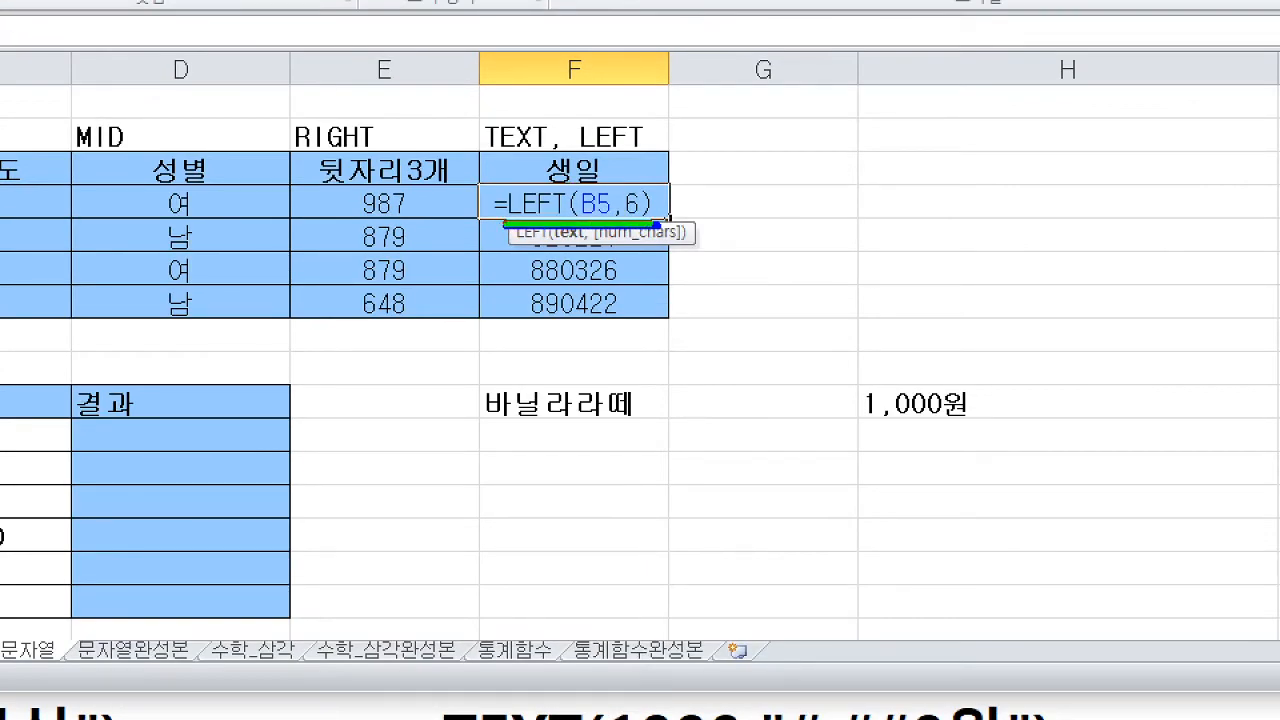
drag(502, 222, 650, 240)
key(Escape)
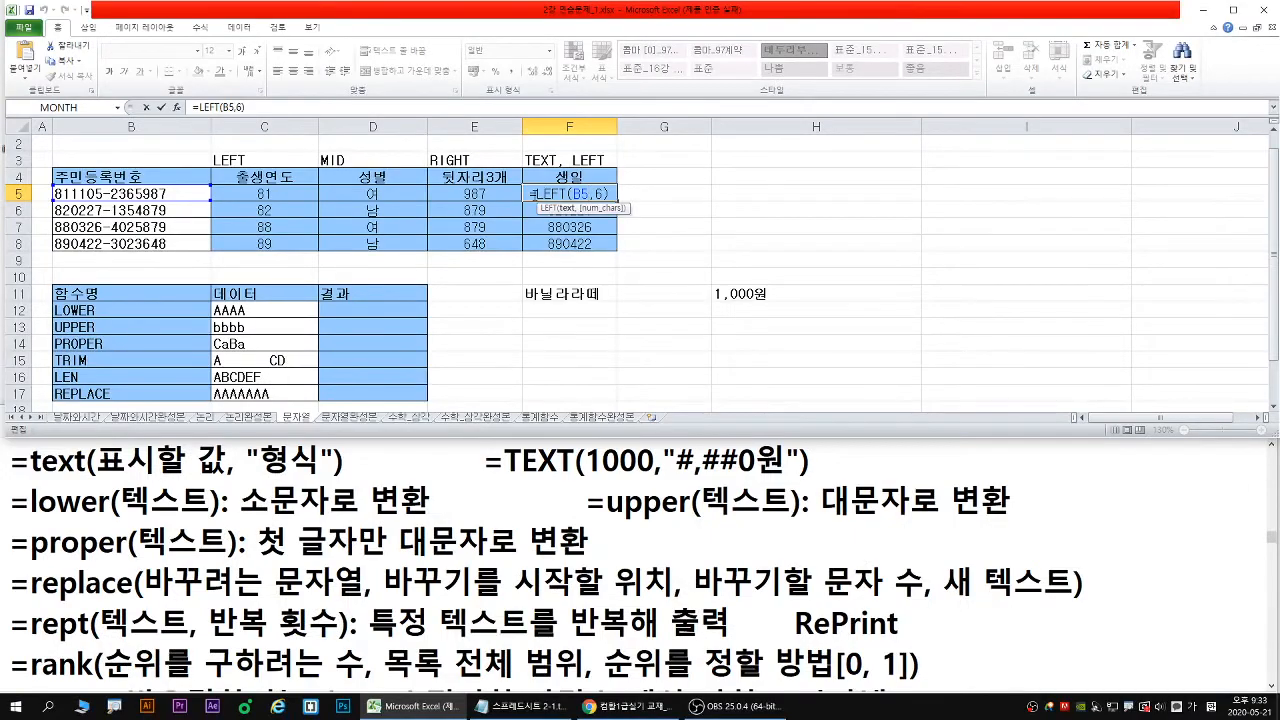
Cut LEFT(B5,6) out of the F5 formula, keeping only the equals sign
drag(534, 193, 609, 193)
key(ctrl+1)
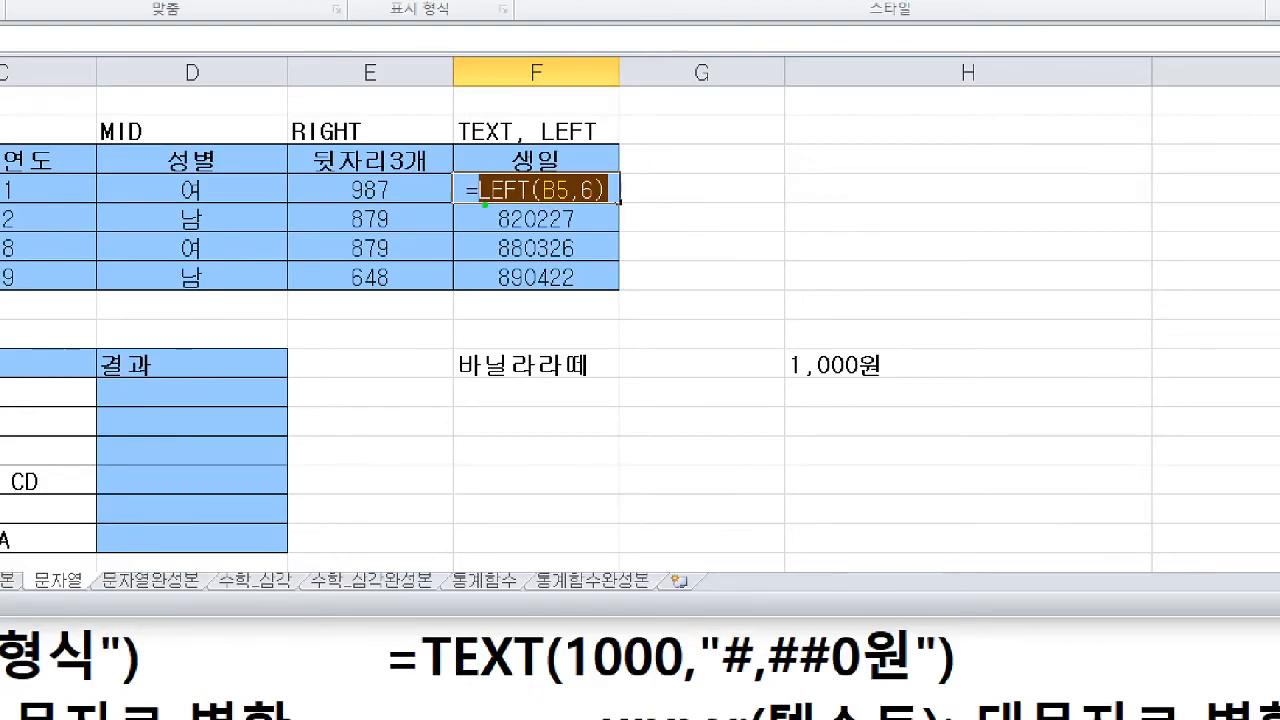
mouse_move(485, 205)
mouse_down()
mouse_move(595, 201)
mouse_move(595, 213)
mouse_up()
key(Escape)
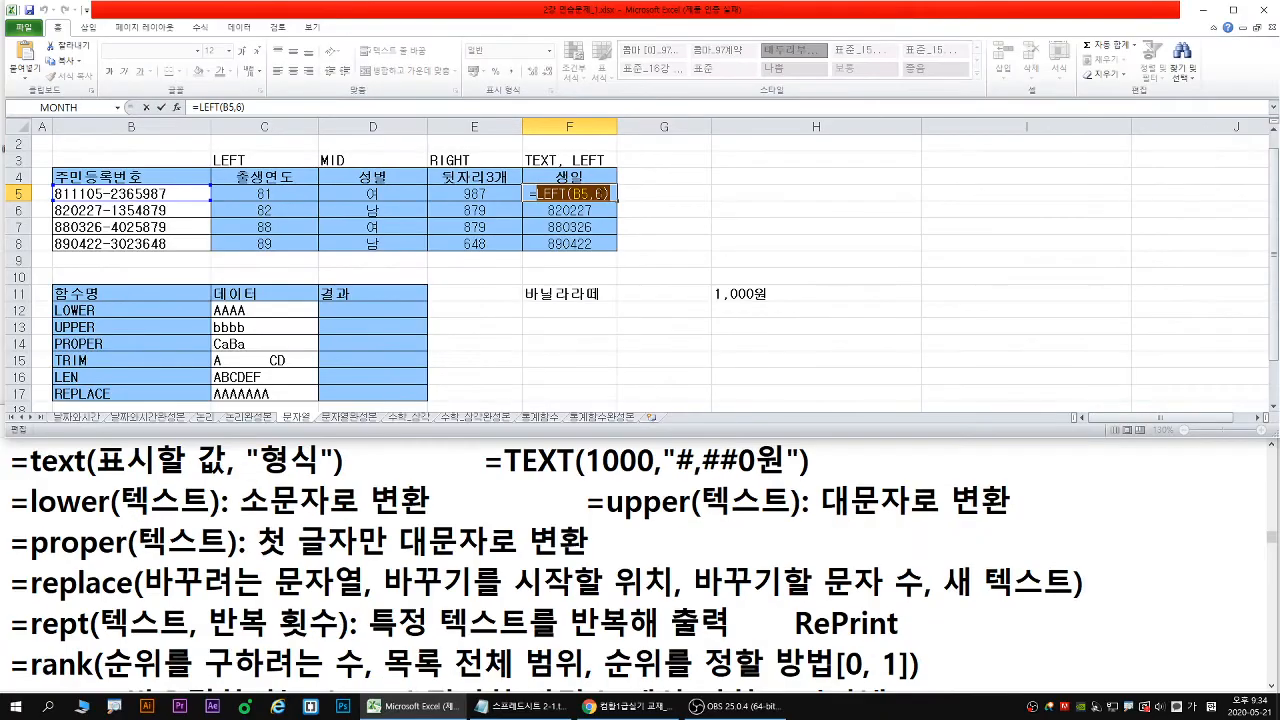
right_click(599, 194)
click(630, 201)
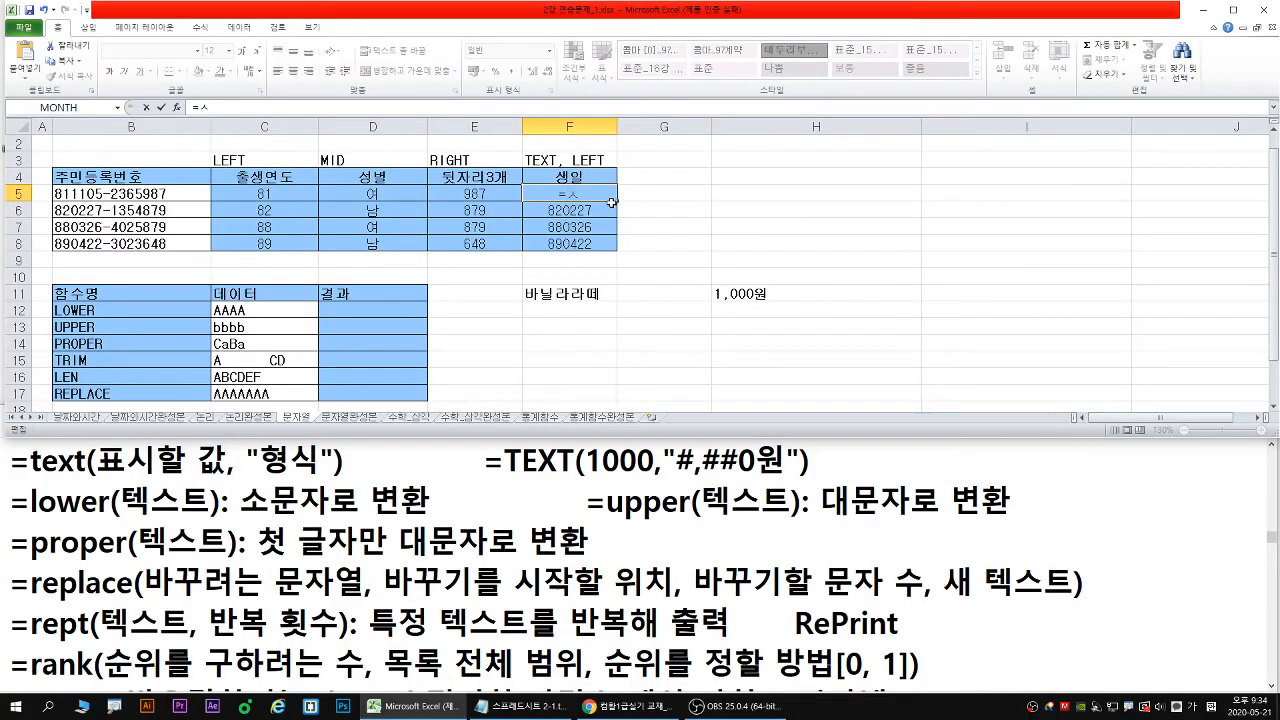
Insert the TEXT function after the equals sign in F5 and bring up its function arguments
text(tex)
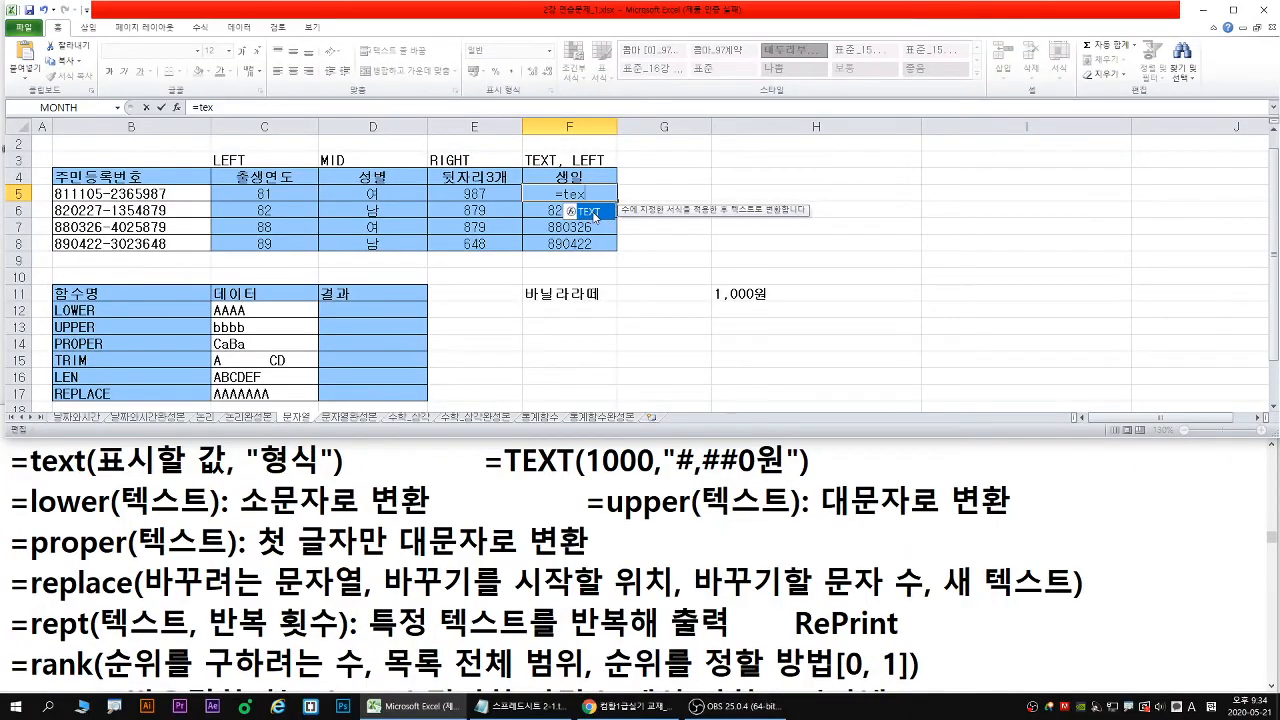
double_click(590, 211)
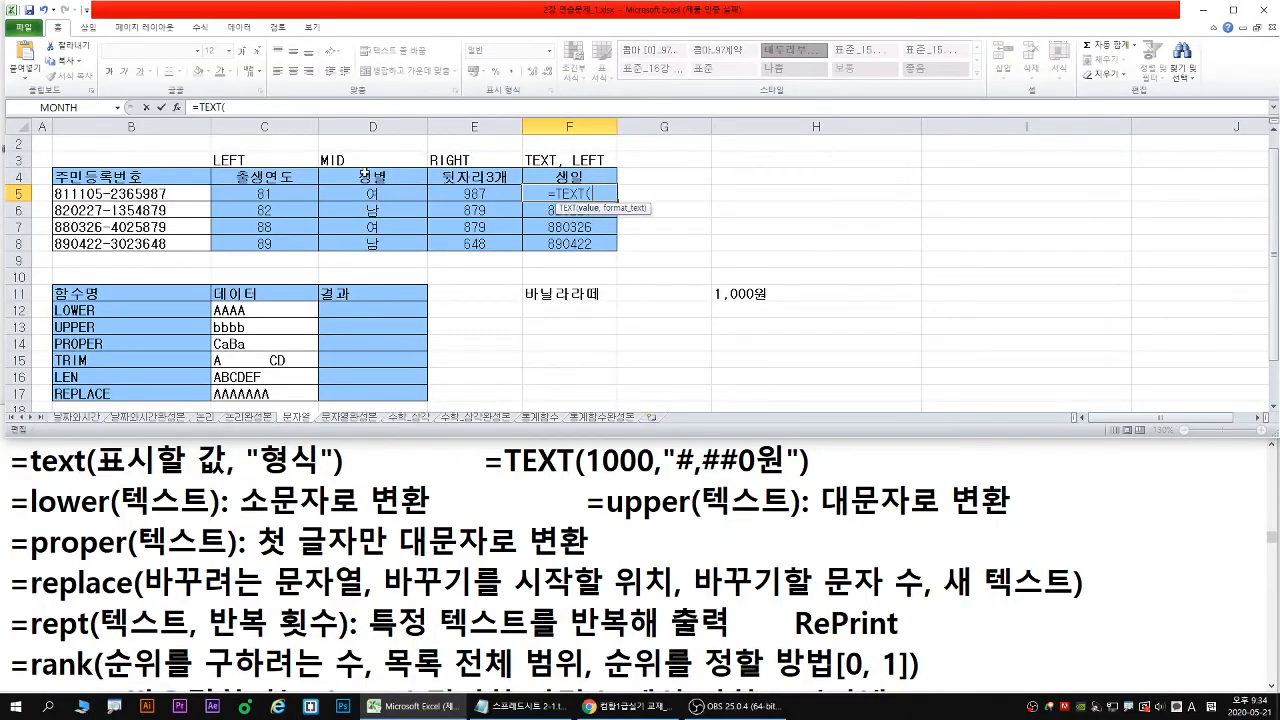
click(177, 107)
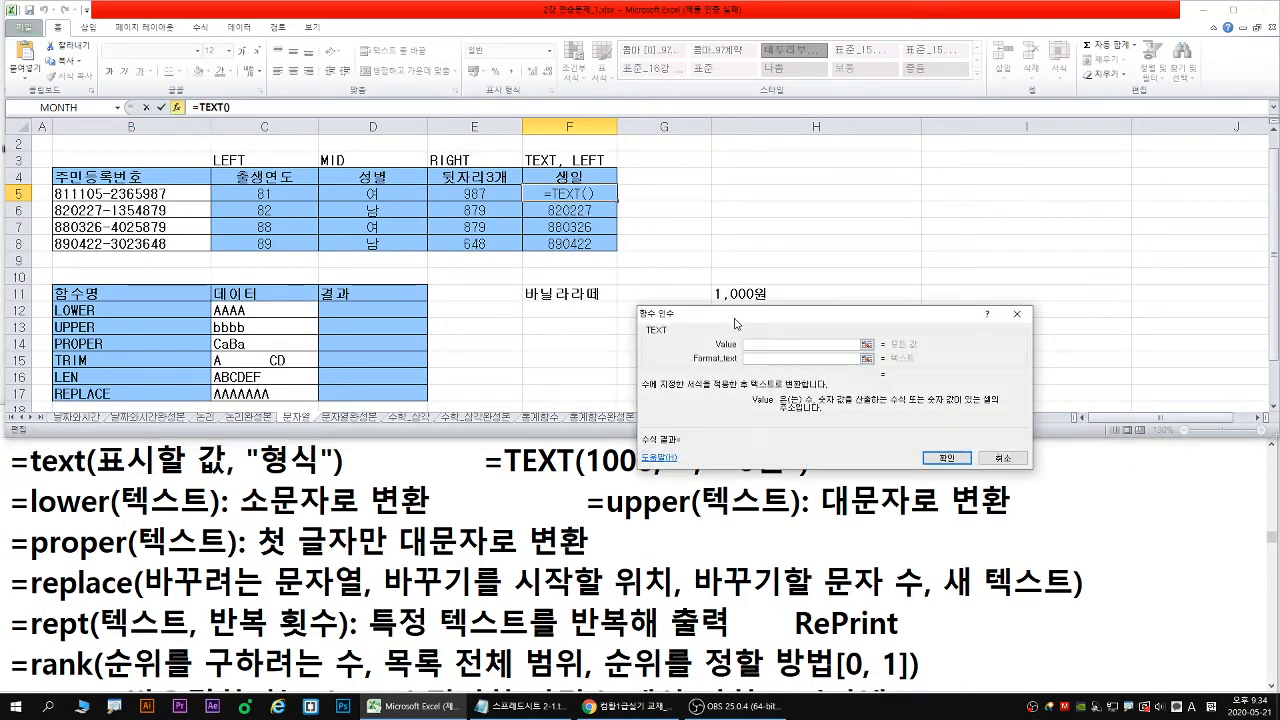
Annotate the Value argument on screen with an arrow and "ctrl + V", and paste LEFT(B5,6) into it
key(ctrl+1)
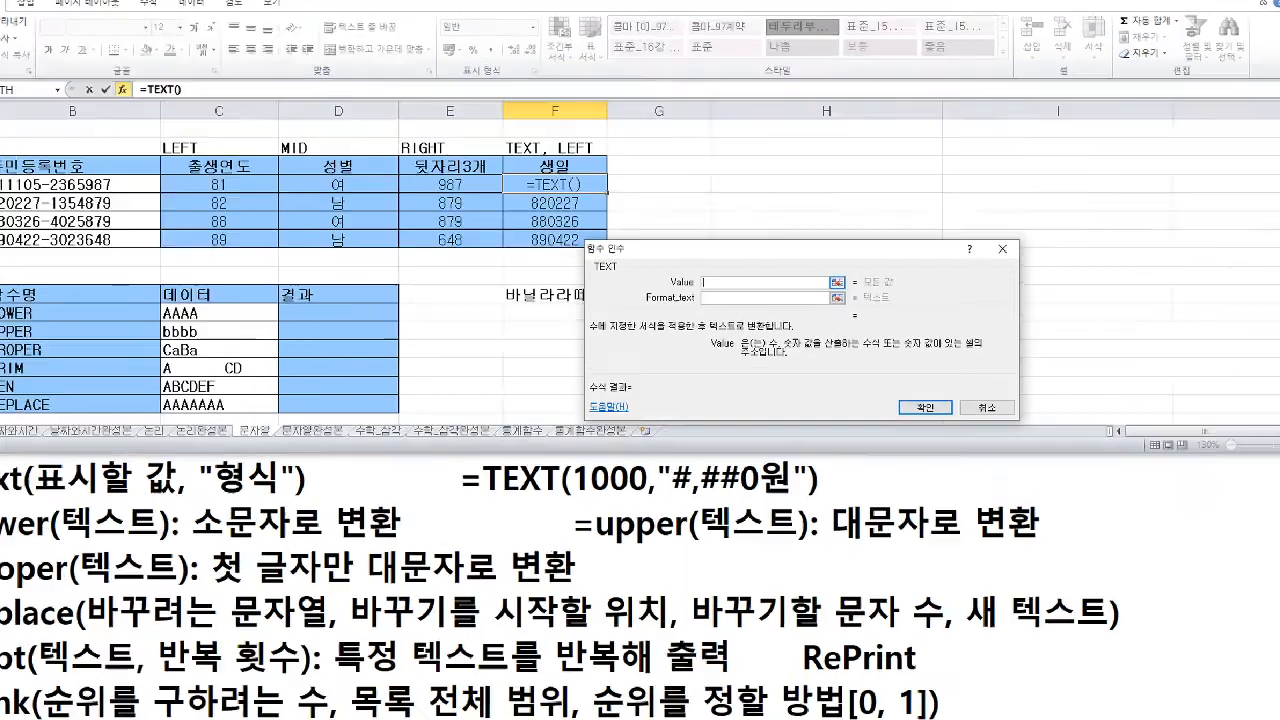
click(716, 310)
mouse_move(717, 303)
mouse_down()
mouse_move(691, 270)
mouse_move(745, 271)
mouse_move(745, 260)
mouse_up()
text(bctrl + V)
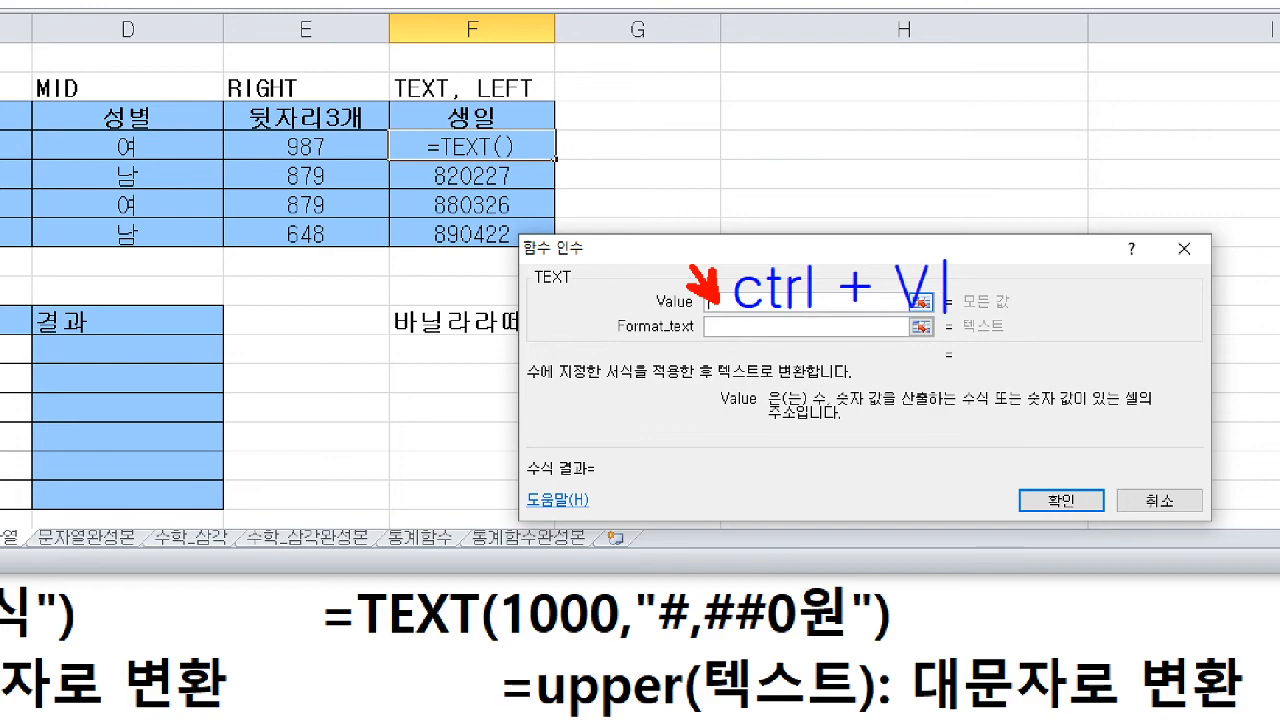
key(Escape)
key(Escape)
right_click(738, 304)
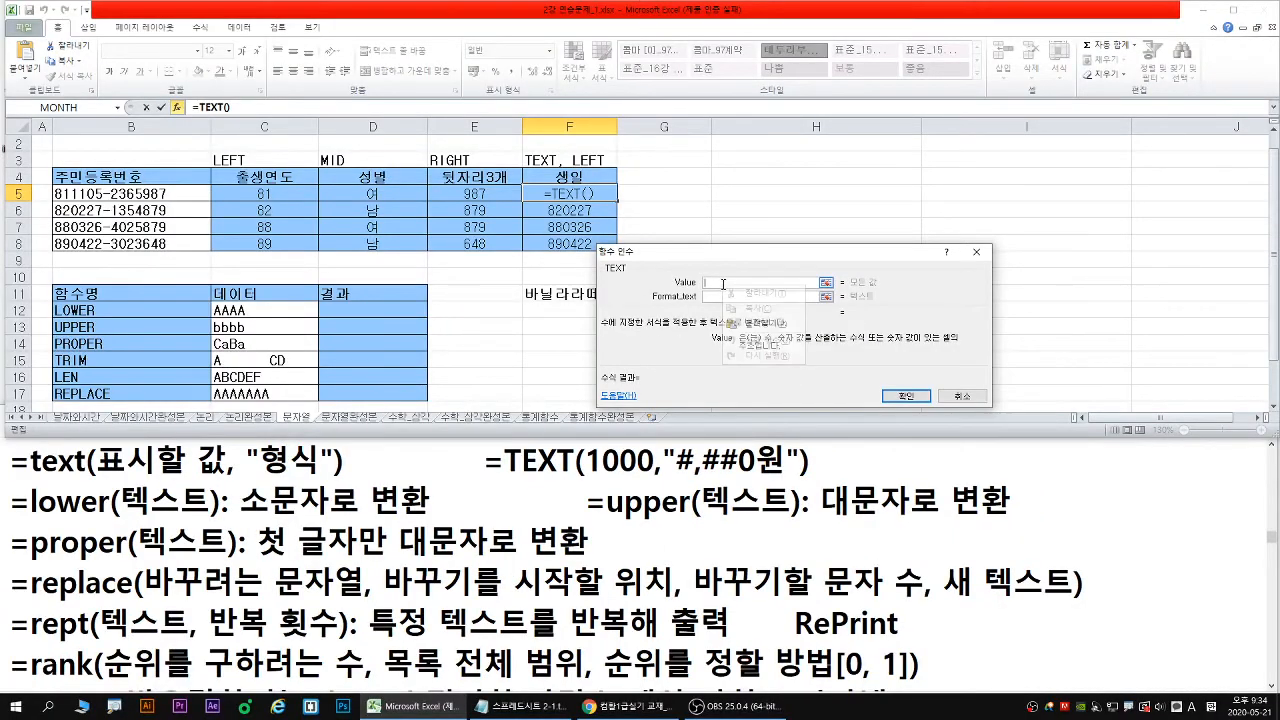
click(770, 324)
Go to the Format_text argument, point an arrow at it and underline the Value result and the format field on screen
click(722, 297)
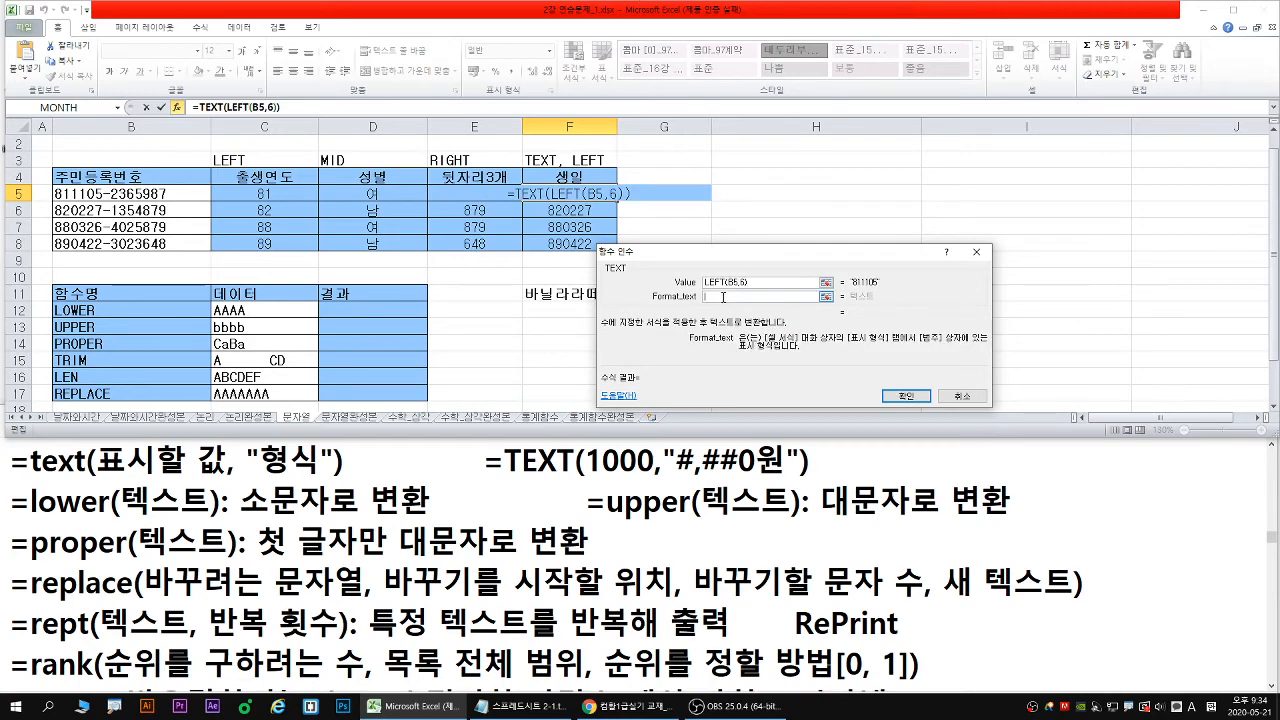
key(ctrl+1)
click(722, 297)
key(r)
drag(688, 299, 650, 316)
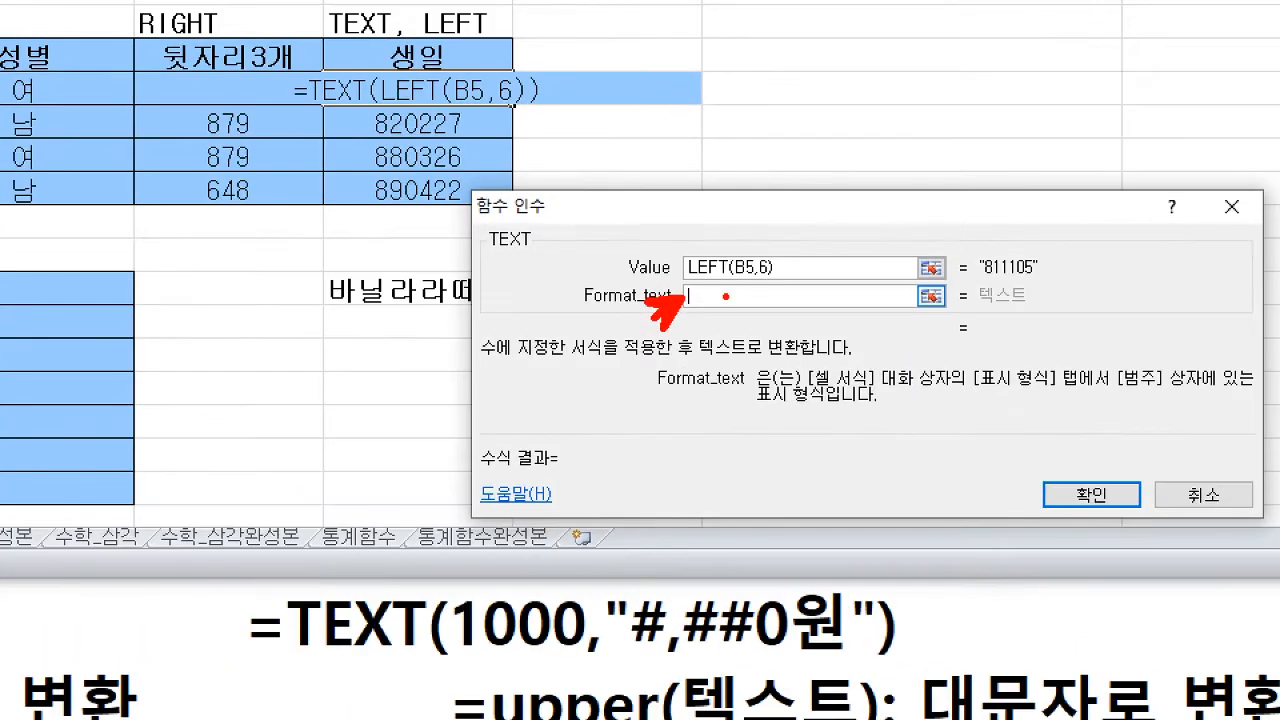
key(b)
drag(982, 283, 1032, 282)
drag(686, 306, 782, 310)
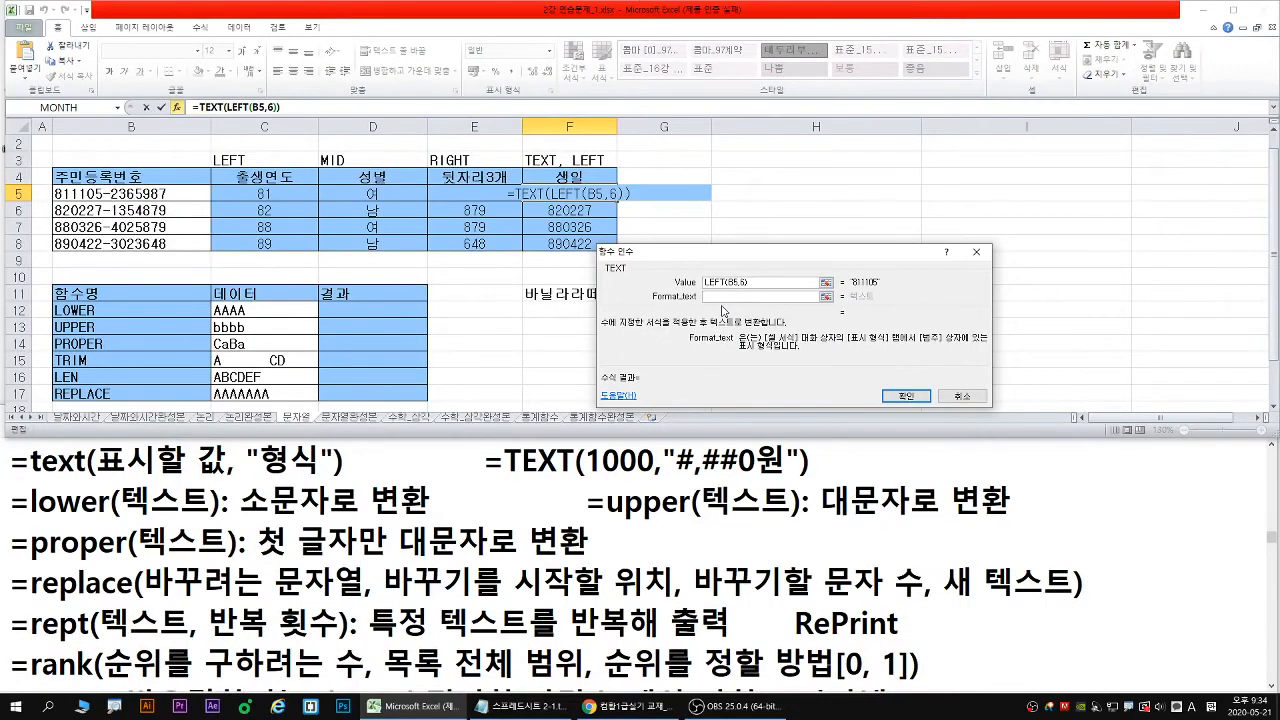
Set the Format_text argument to "00-00-00", confirm the TEXT formula in F5 and fill it down to F8
text(")
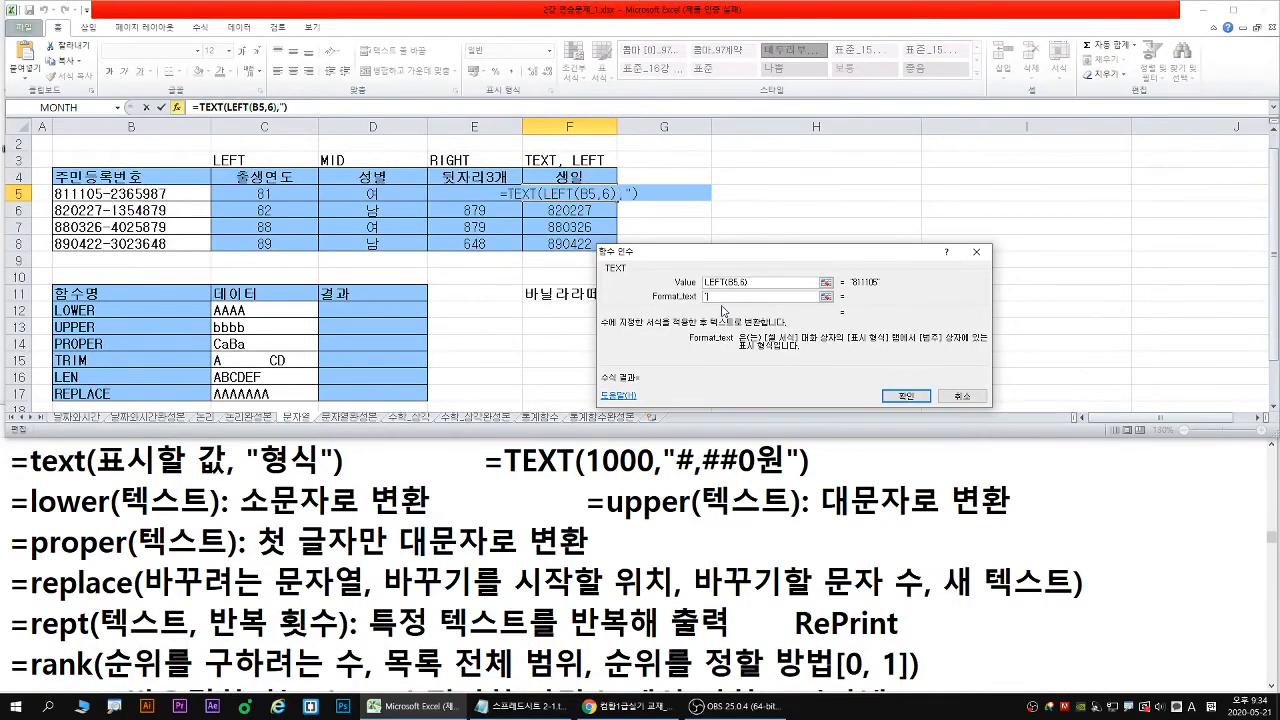
text(00-00-0)
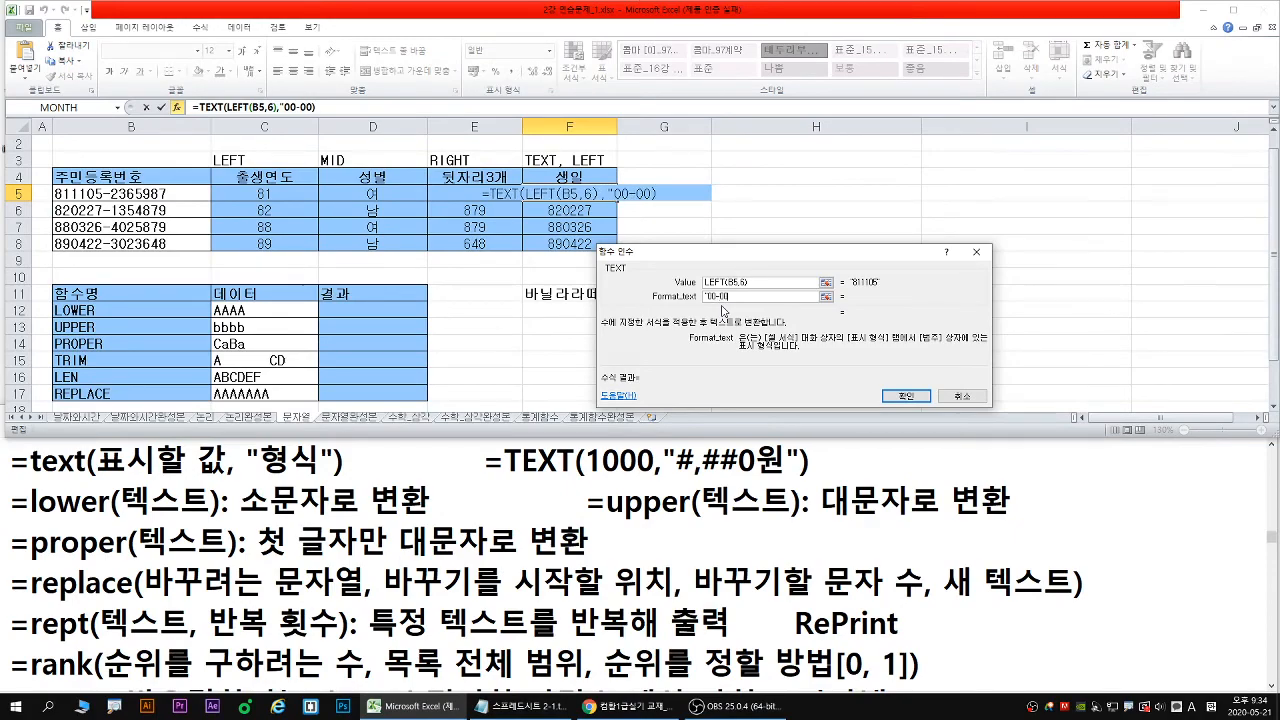
text(0")
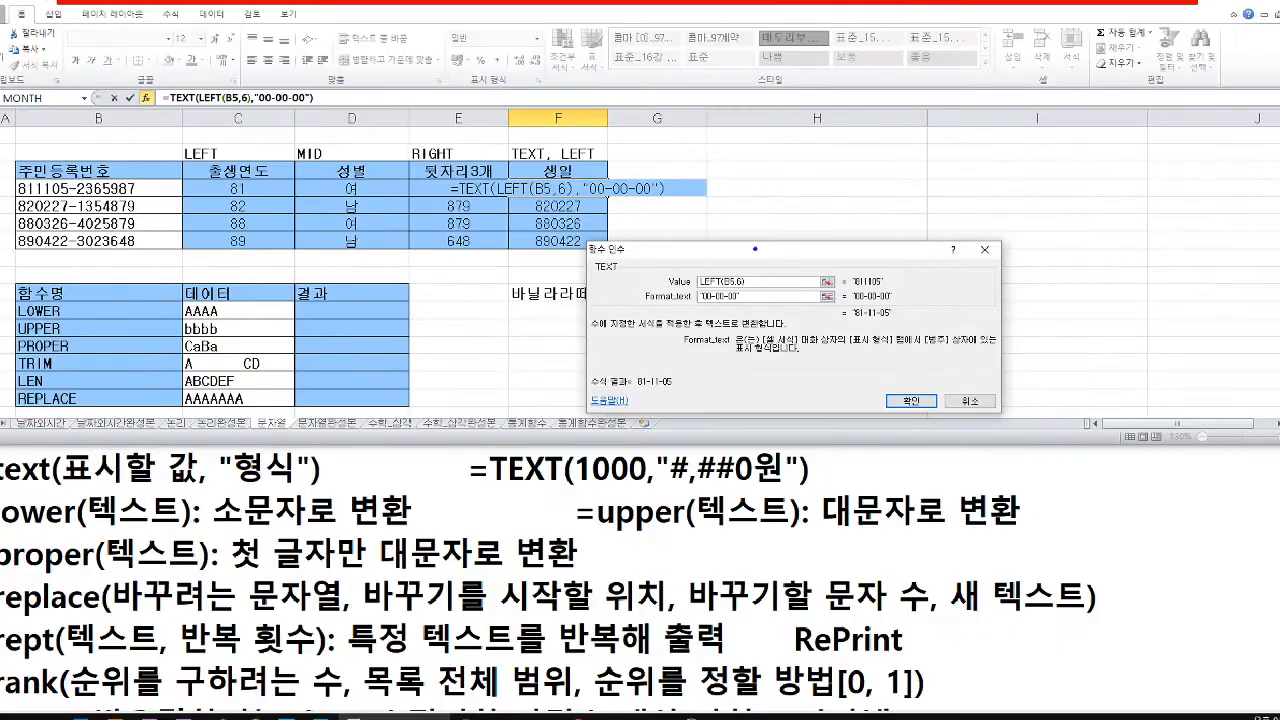
key(Return)
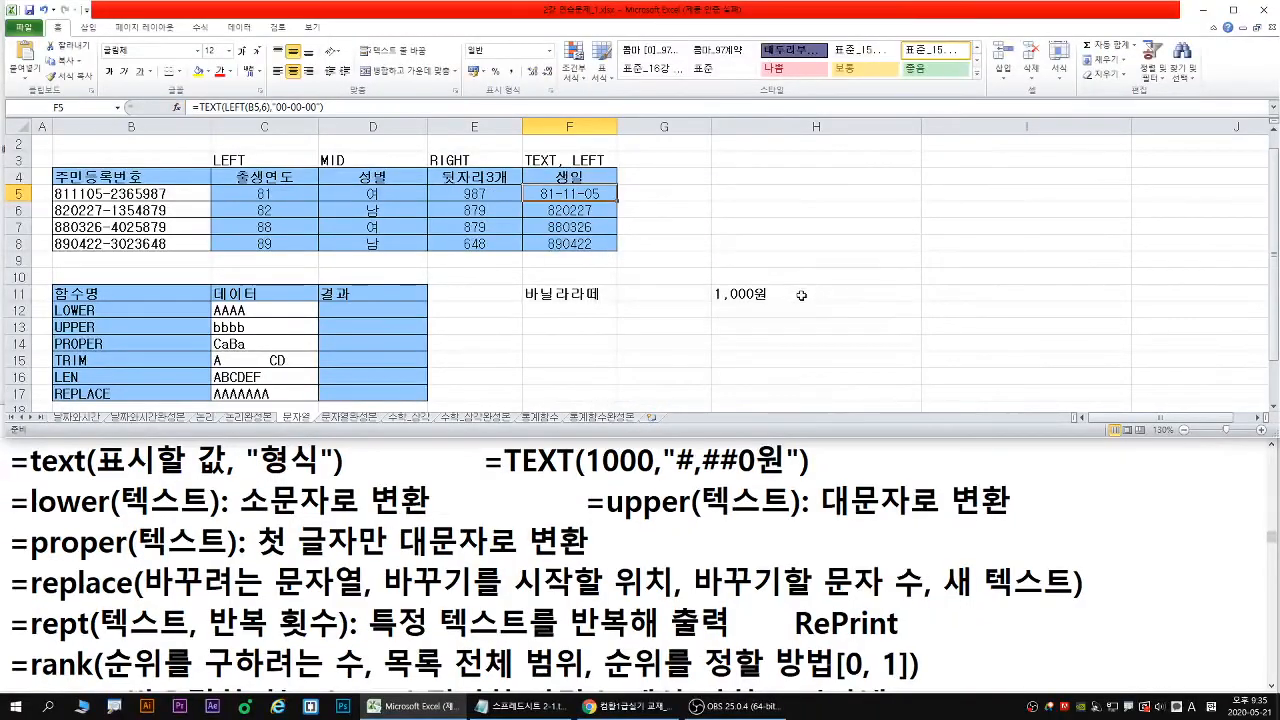
double_click(617, 200)
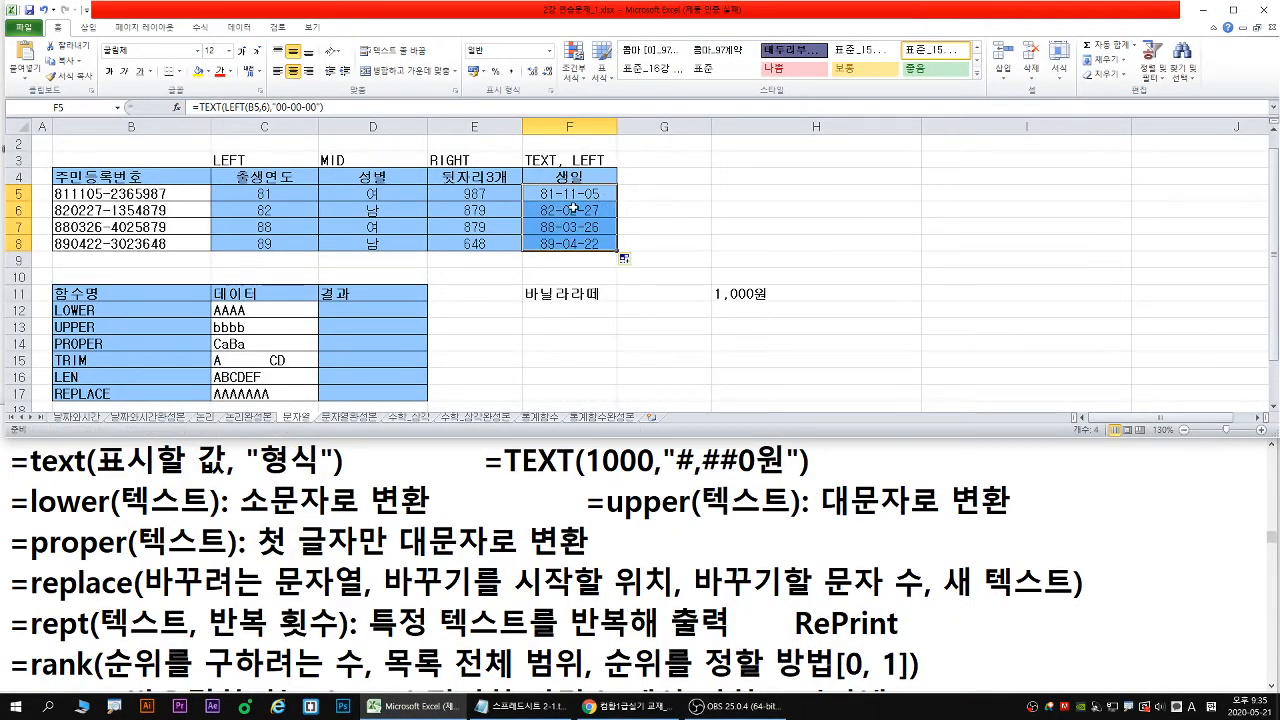
Copy the full TEXT formula from F5 onto a new line above =text in the Notepad notes, and return to Excel
click(342, 105)
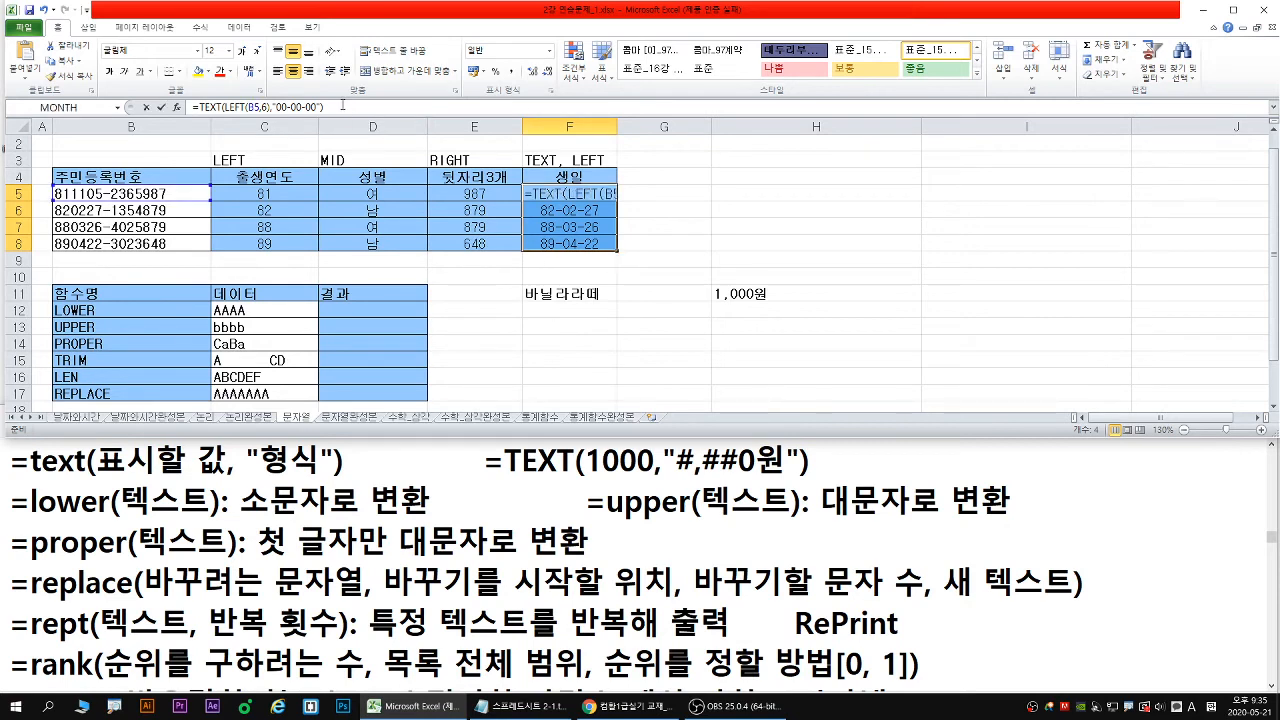
drag(342, 105, 14, 111)
key(ctrl+c)
click(17, 461)
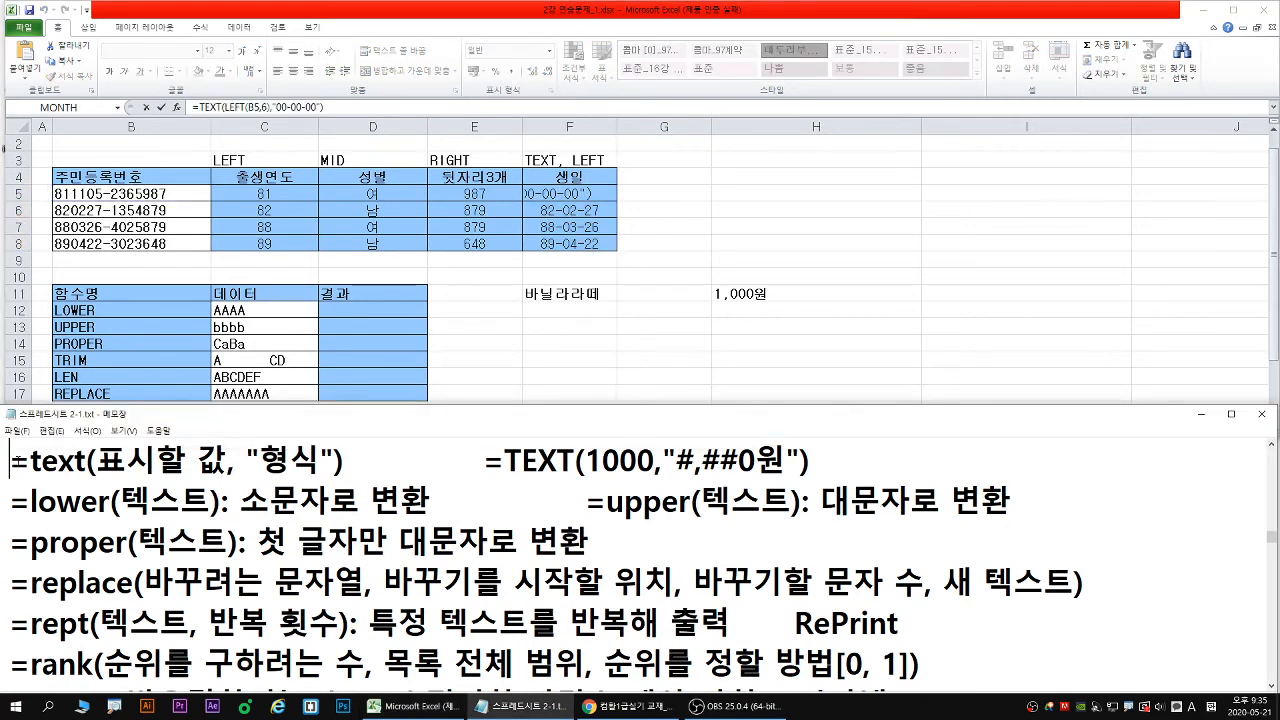
key(Return)
key(Up)
key(ctrl+v)
click(341, 280)
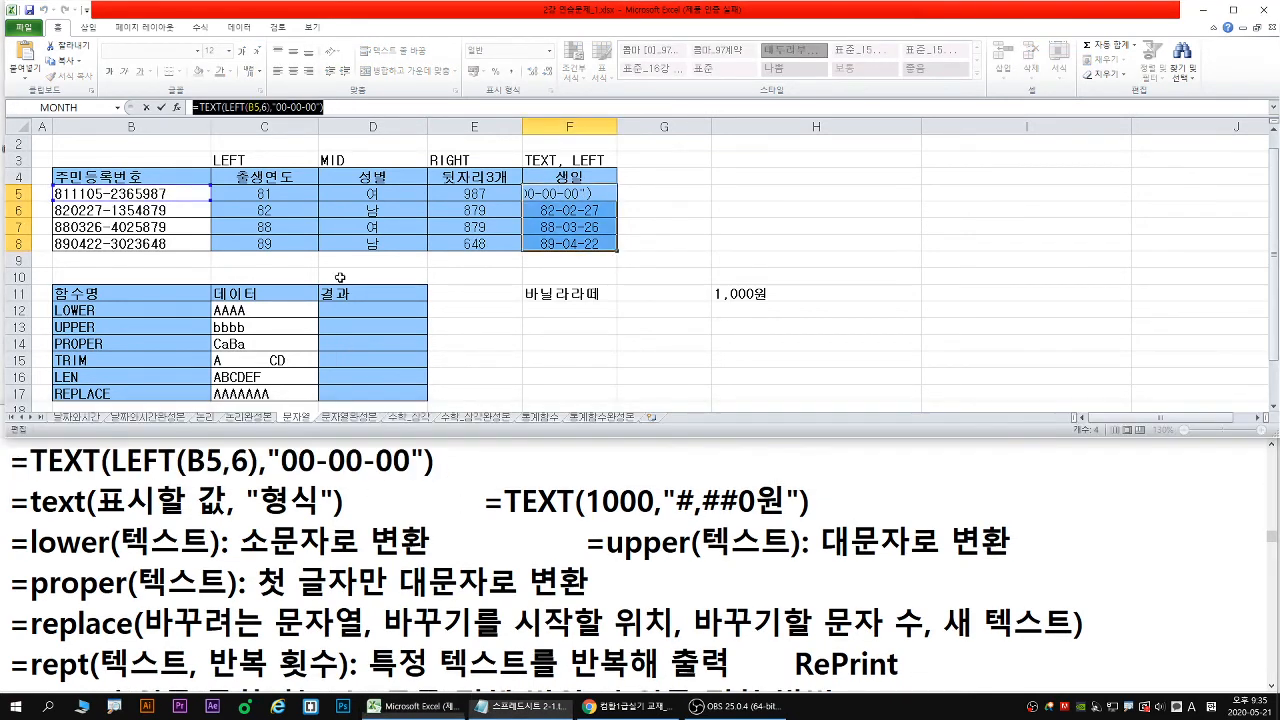
key(Escape)
Enter a LOWER formula in D12 that converts the text in C12
click(346, 313)
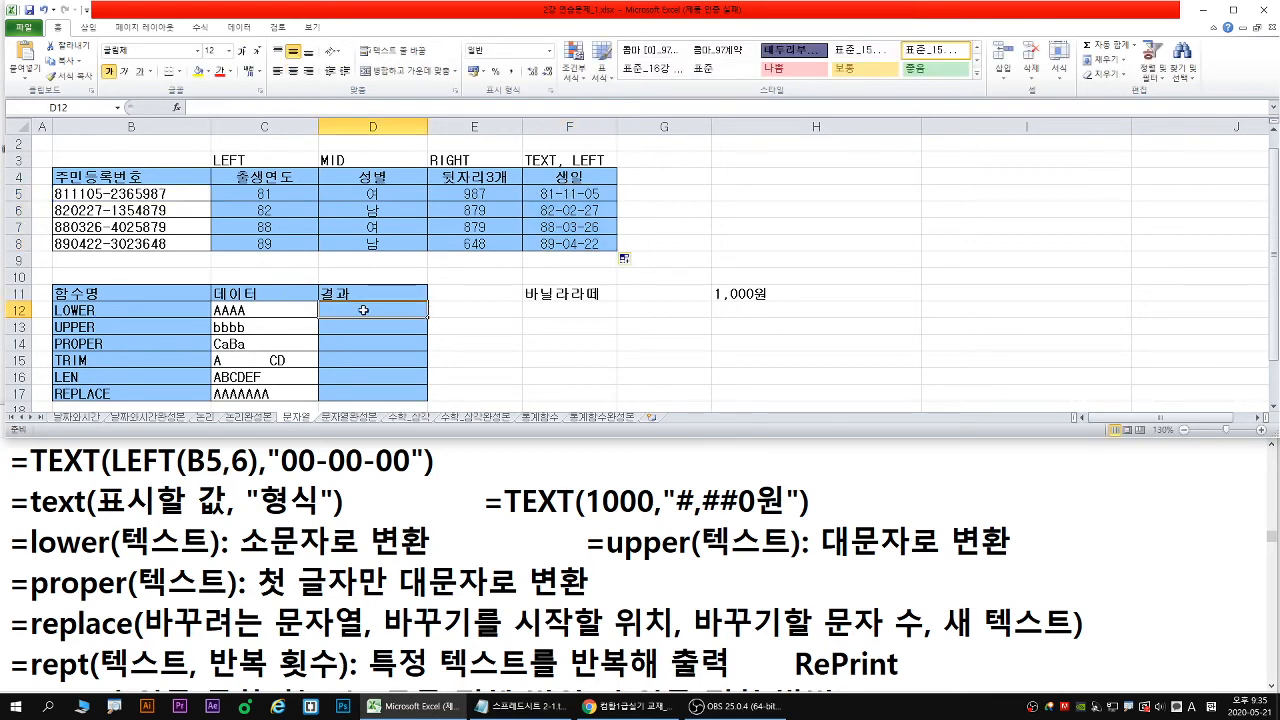
text(=lower)
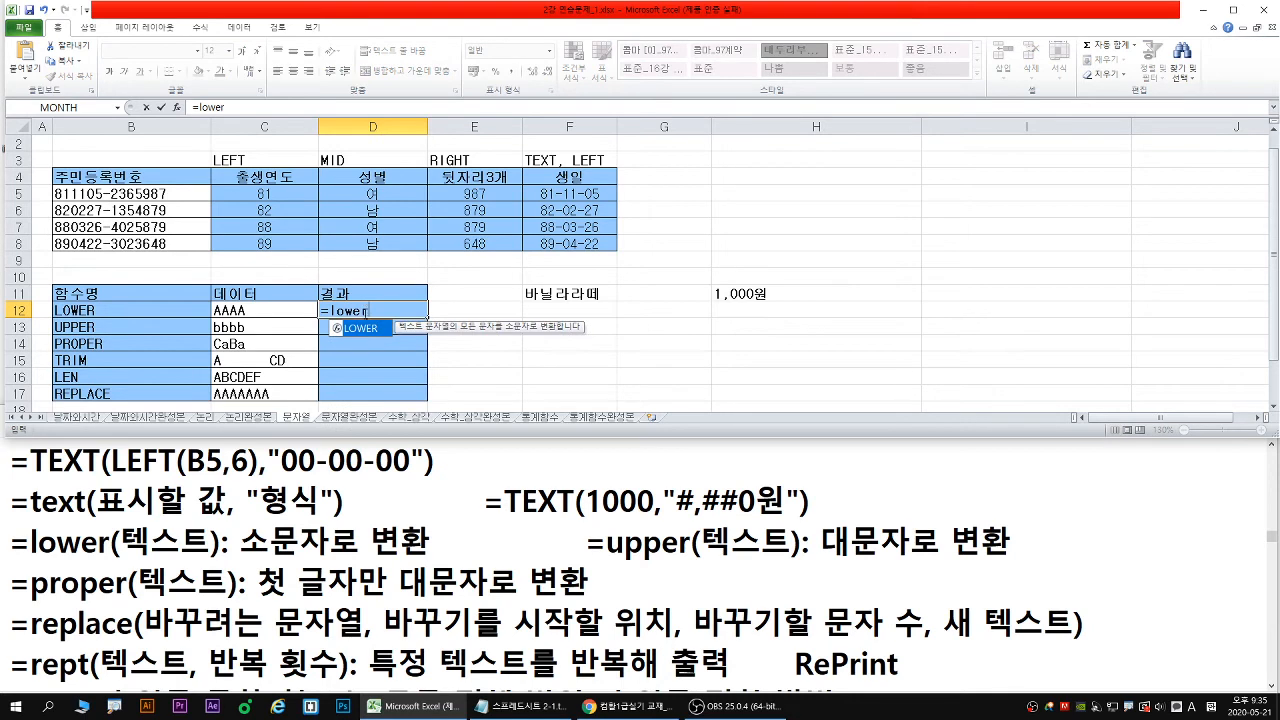
double_click(366, 338)
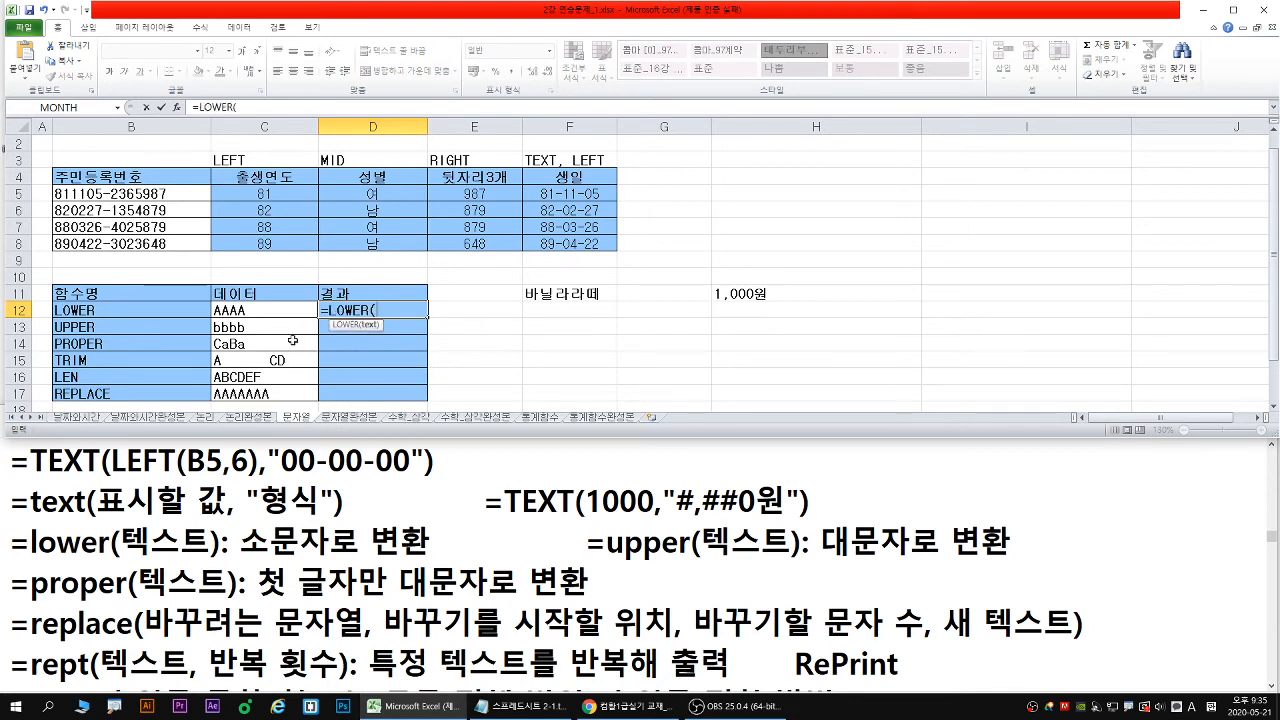
click(240, 313)
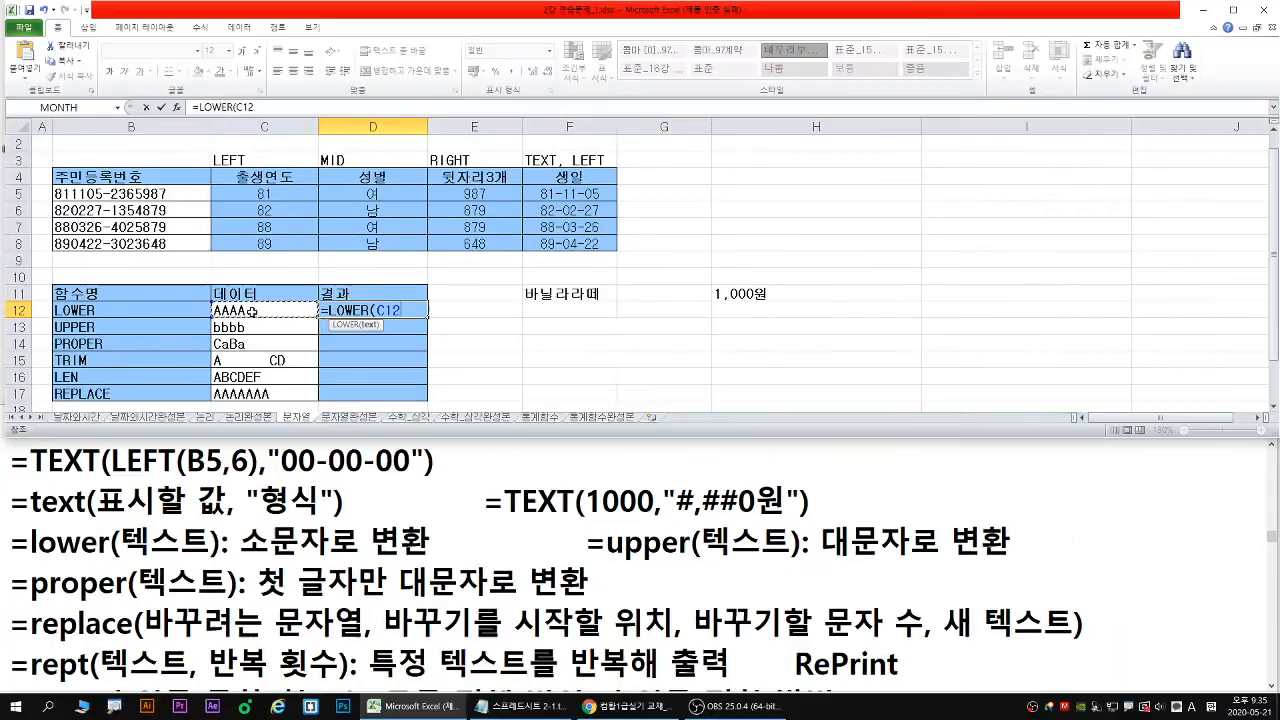
key(Return)
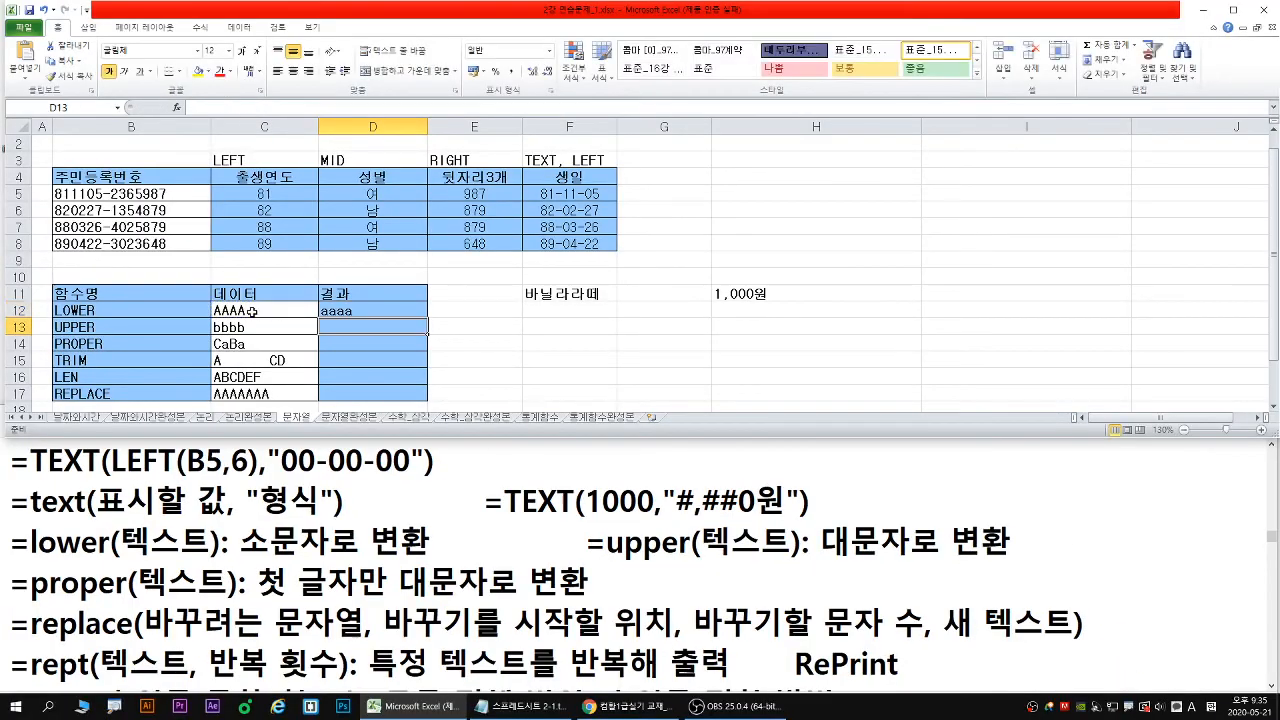
Enter an UPPER formula in D13 that converts the text in C13
text(=up)
key(Tab)
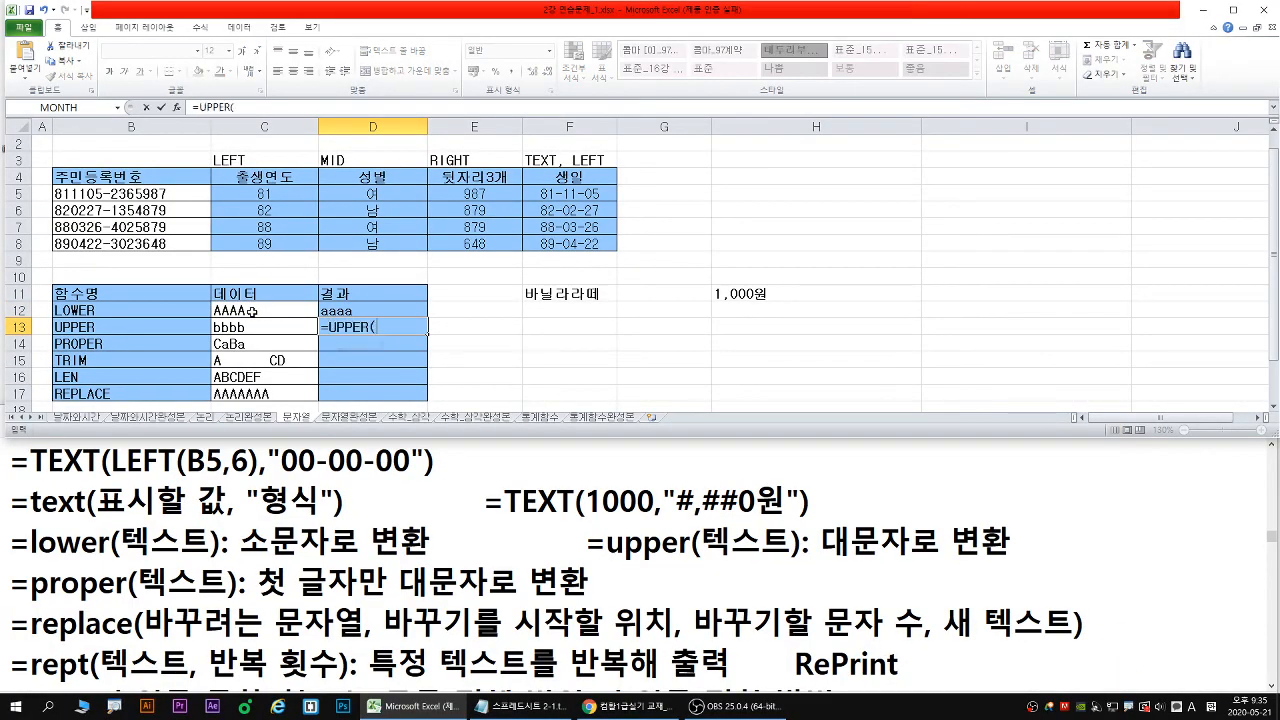
click(247, 328)
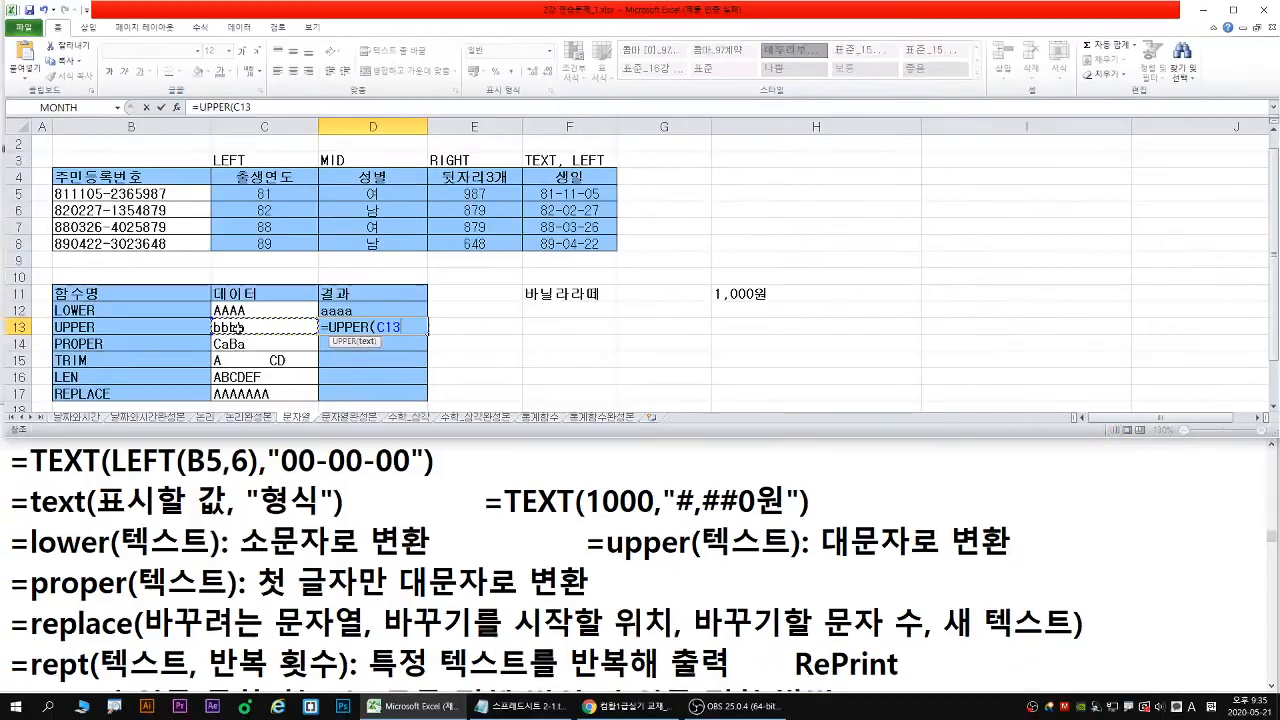
key(Return)
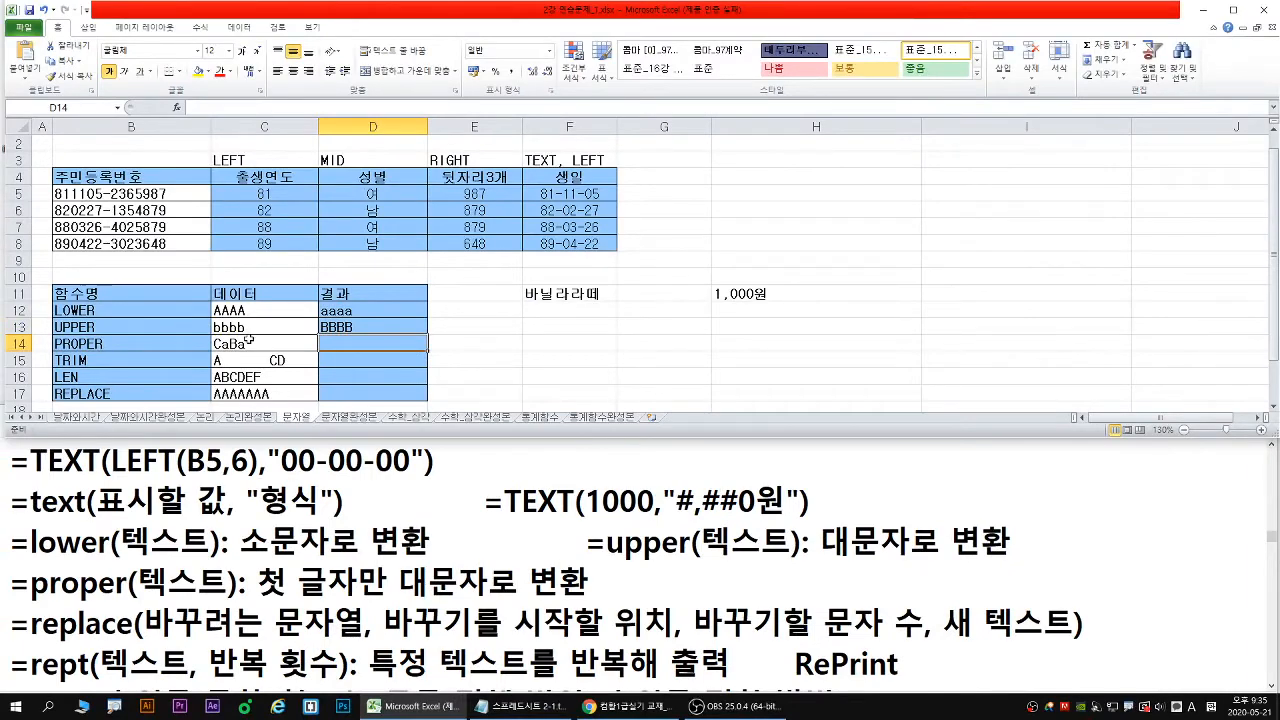
Extend the PROPER data in C14 to read "CaBa play" and go to D14
double_click(252, 344)
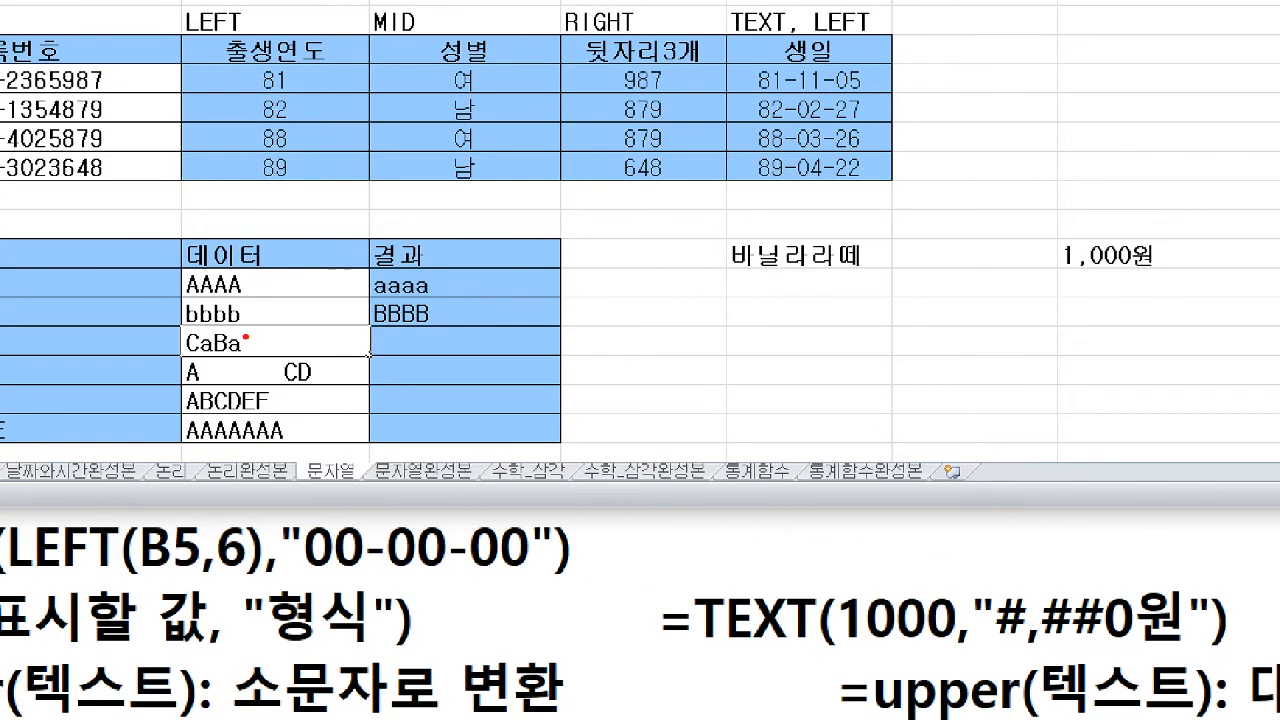
drag(247, 339, 263, 332)
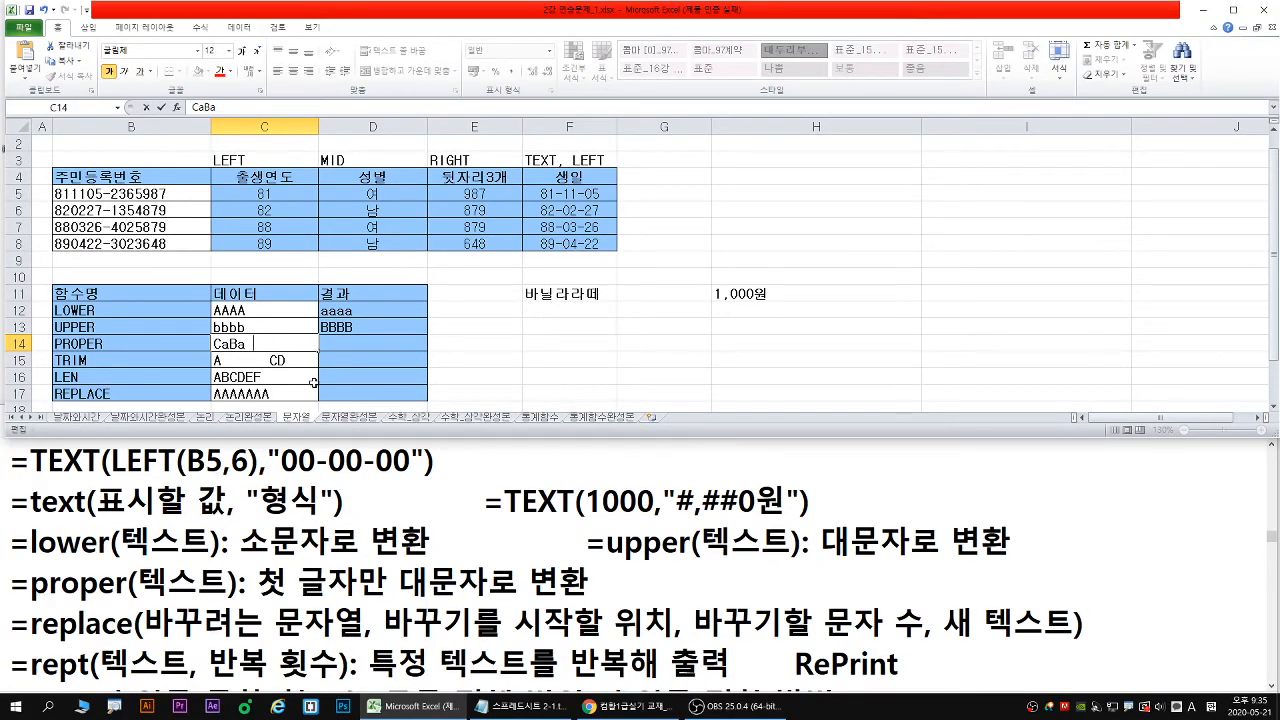
text(play)
key(Return)
key(Up)
key(Right)
Mark the space in "CaBa play" and underline "play" on screen, and clear the annotation
key(ctrl+1)
click(249, 345)
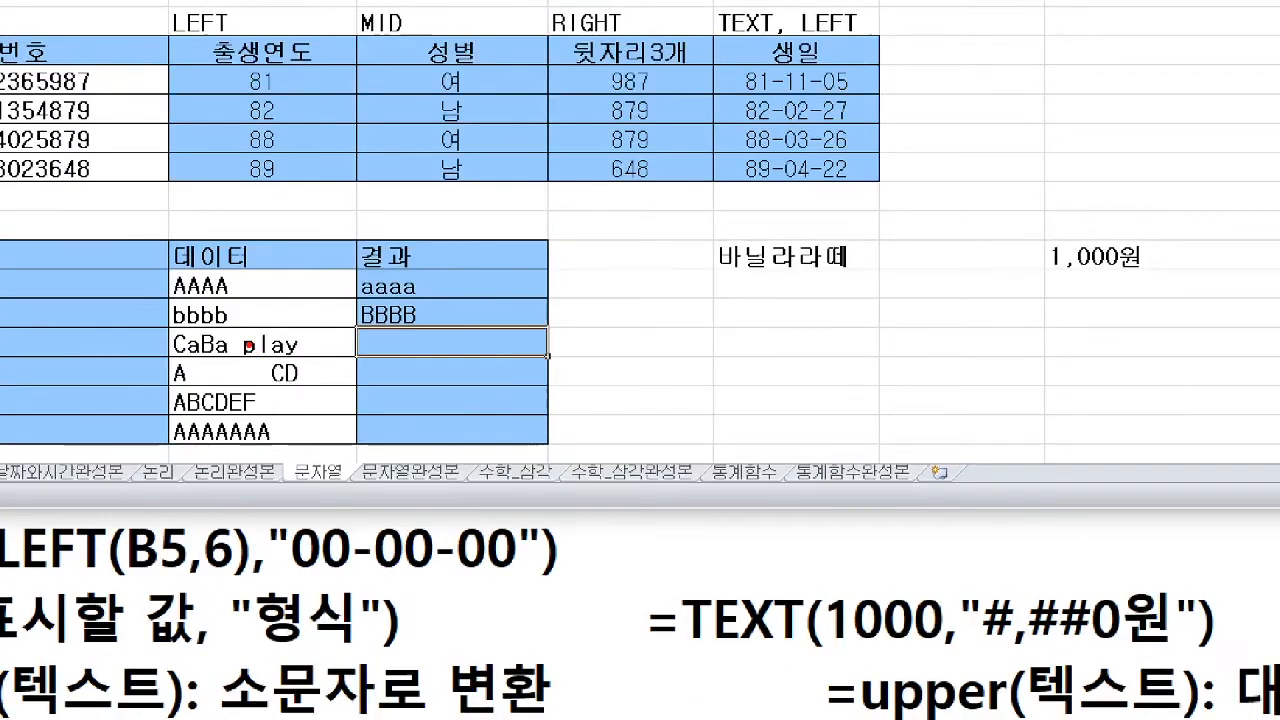
drag(226, 325, 320, 368)
key(Escape)
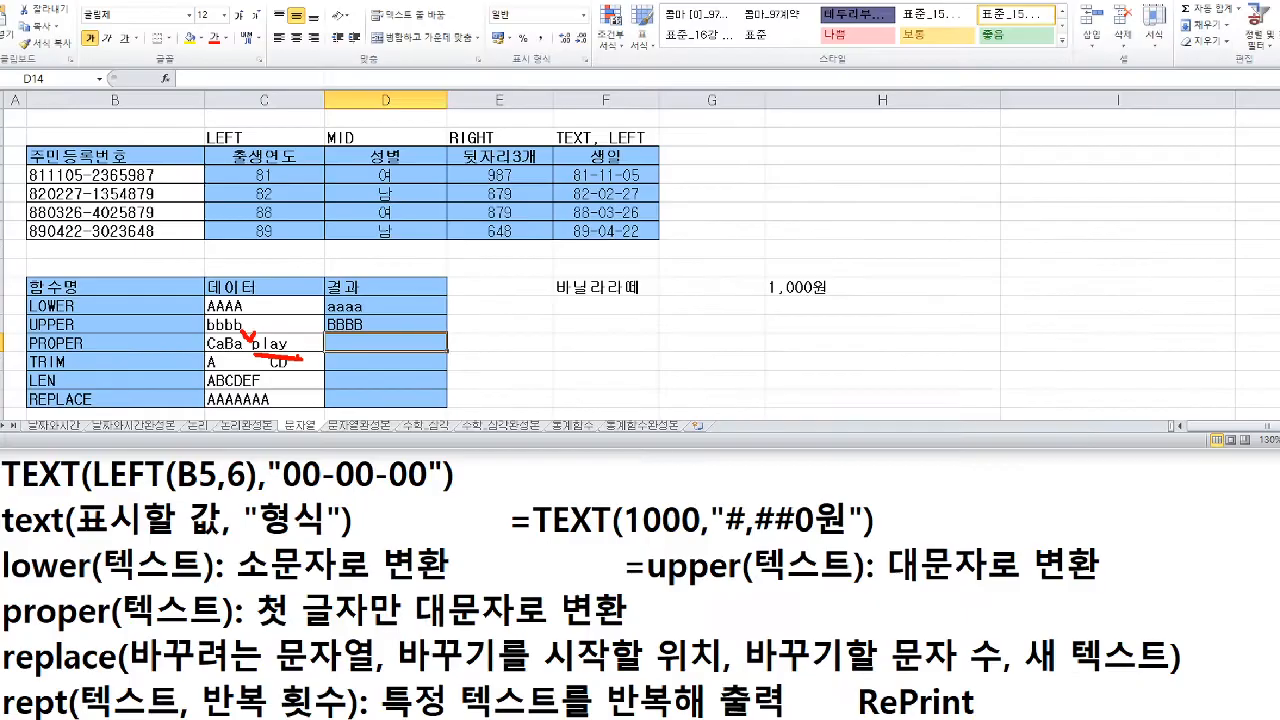
Enter a PROPER formula in D14 that capitalizes the first letter of each word in C14
text(=p)
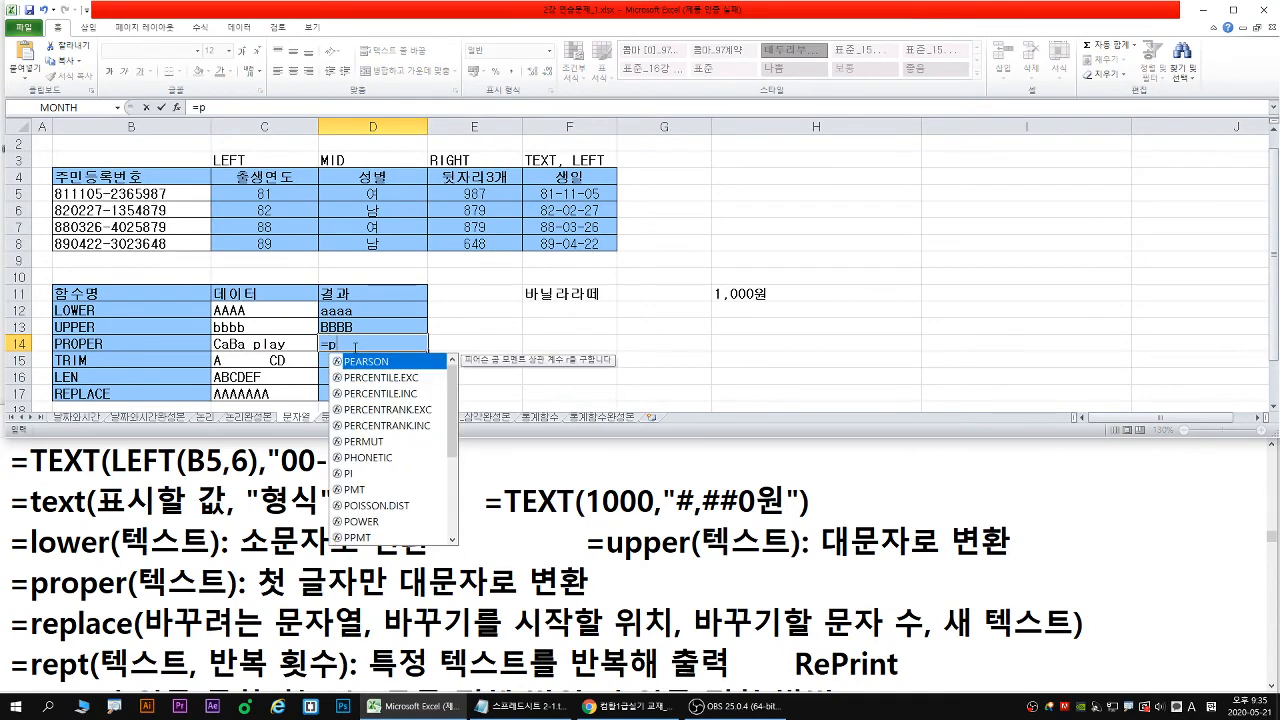
text(ro)
double_click(365, 392)
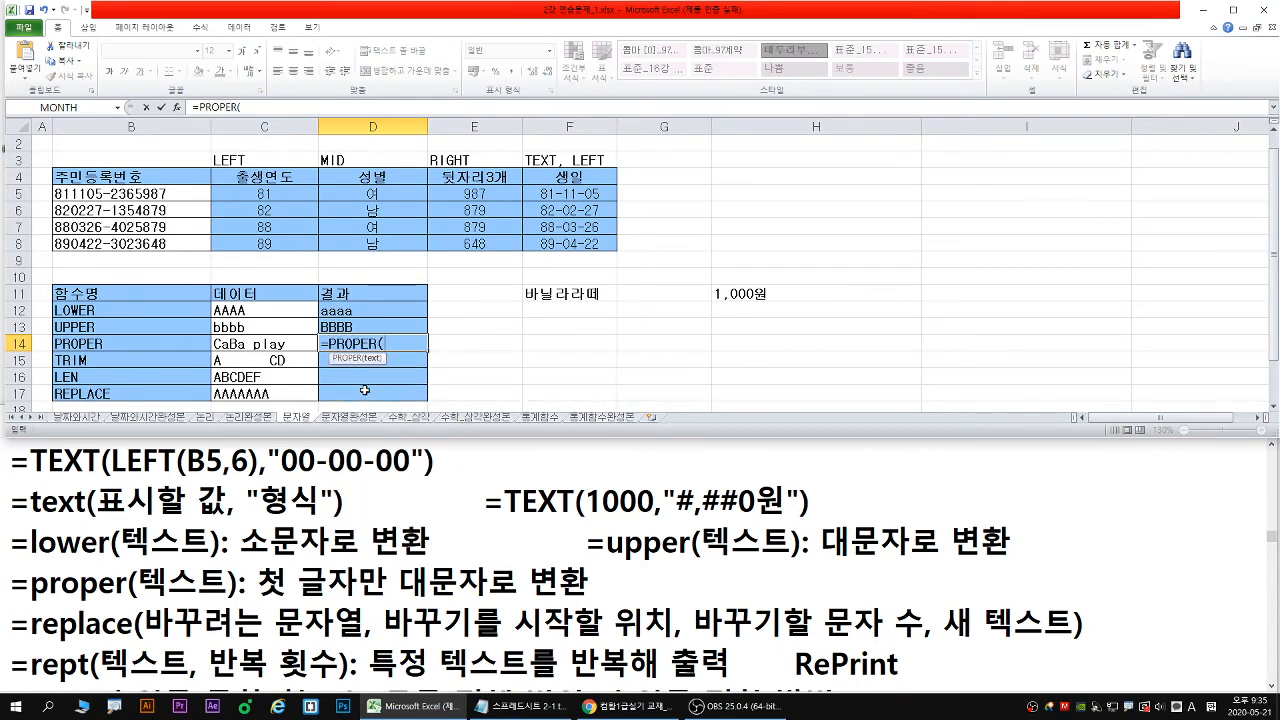
click(250, 341)
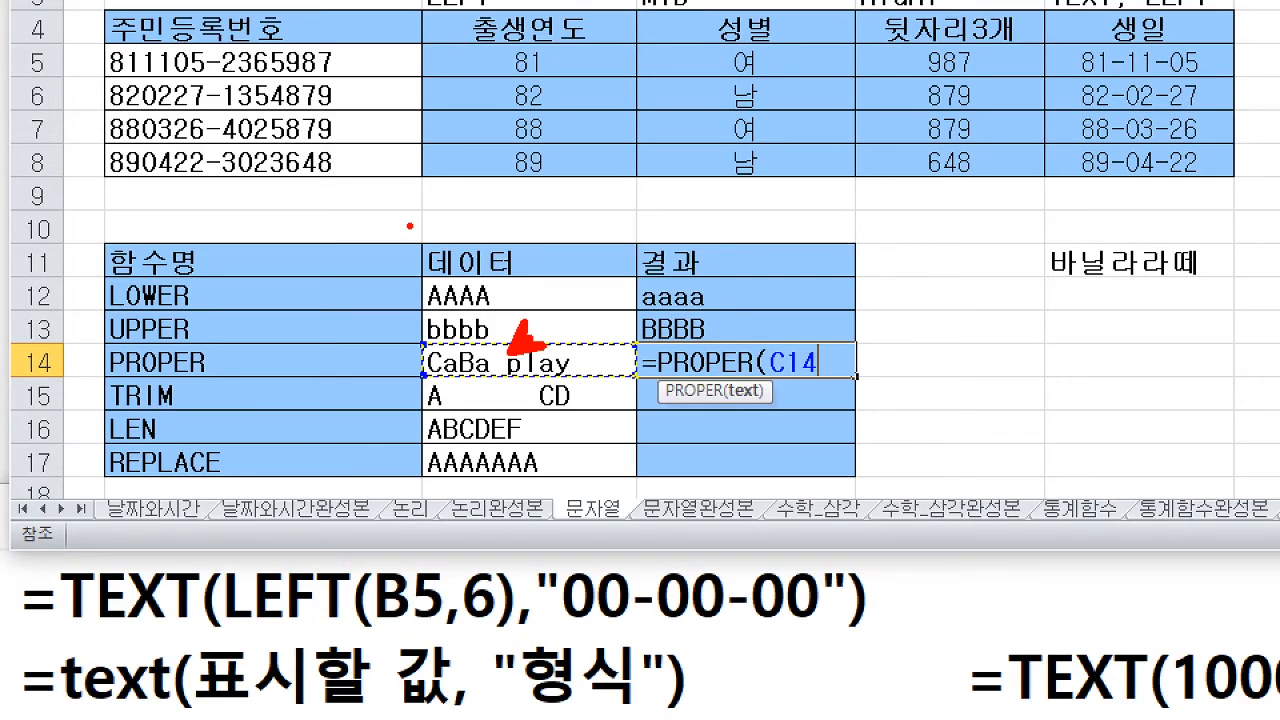
key(Return)
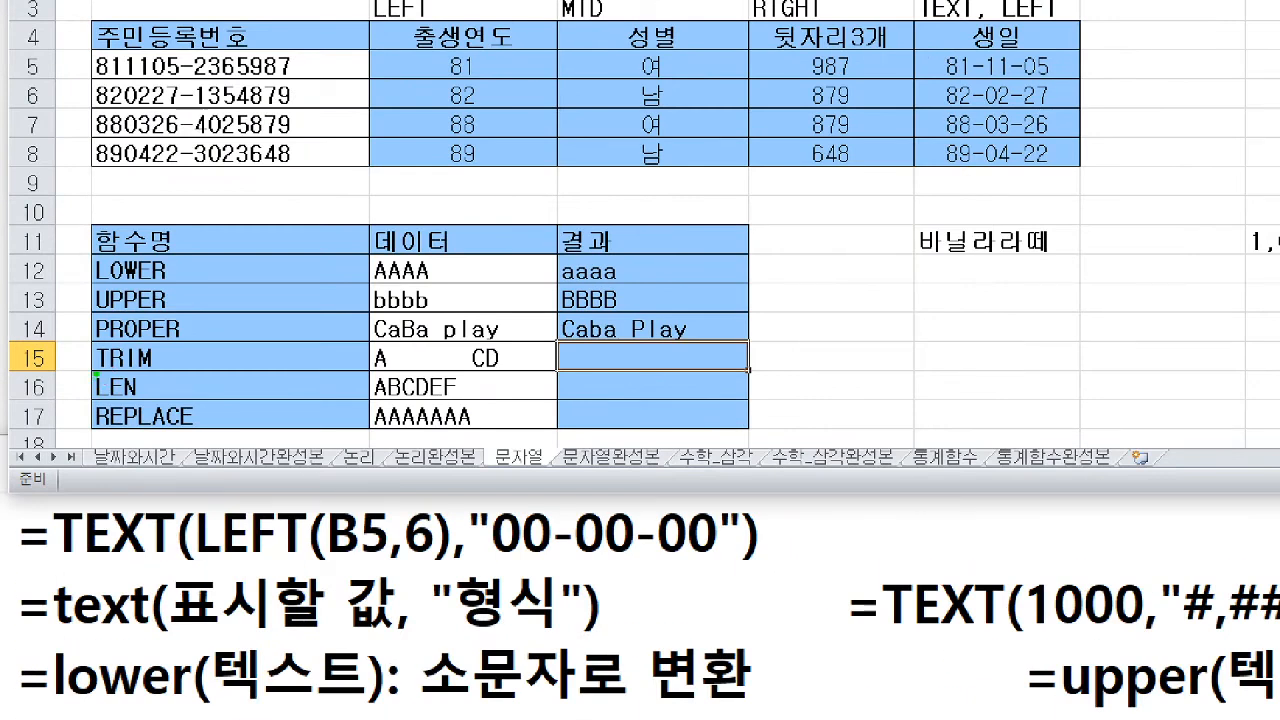
Add leading spaces before the A in C15, and mark the TRIM row and those spaces on screen
drag(96, 373, 168, 370)
mouse_move(359, 350)
mouse_down()
mouse_move(376, 369)
mouse_move(360, 343)
mouse_up()
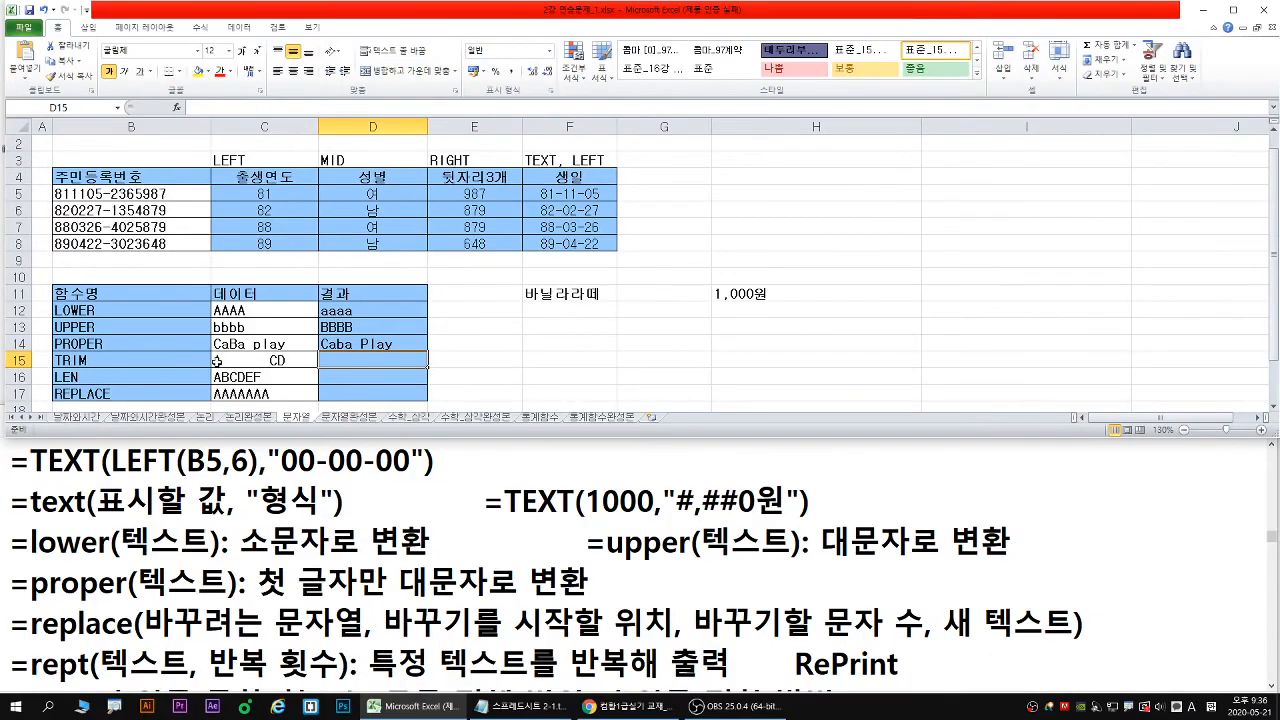
click(216, 360)
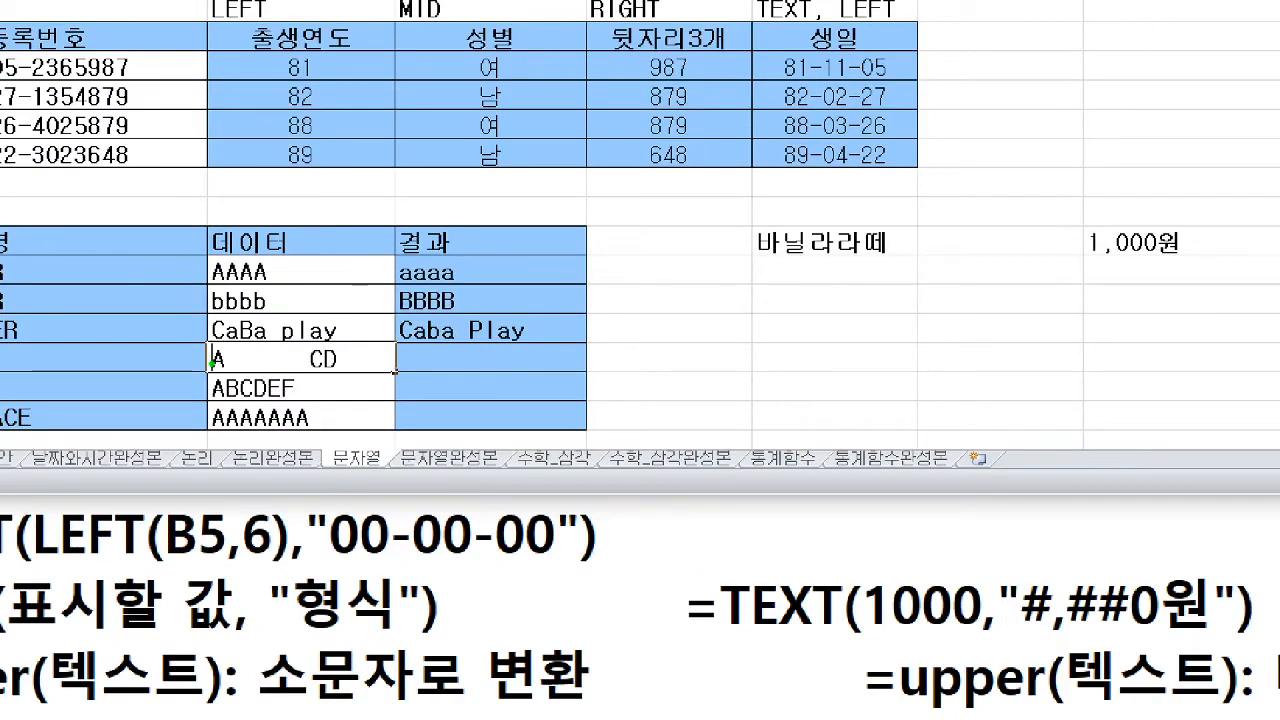
drag(212, 362, 176, 387)
key(Escape)
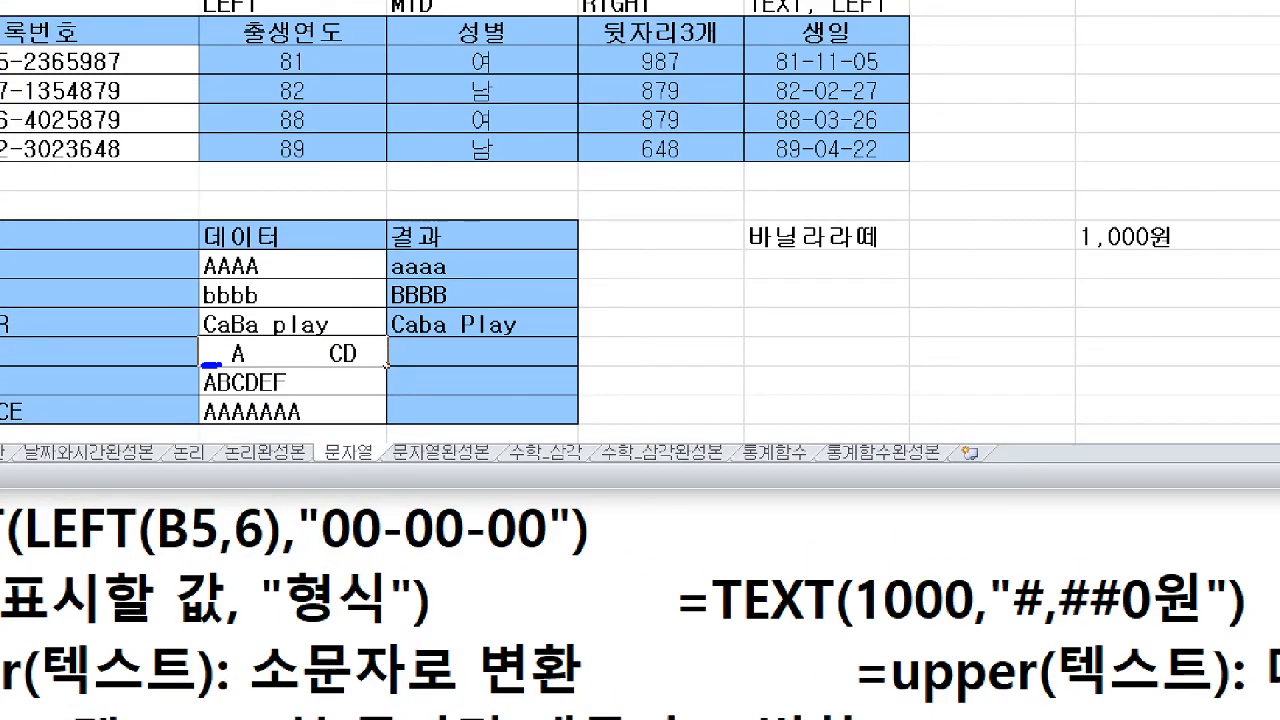
drag(221, 365, 229, 365)
key(Escape)
click(224, 371)
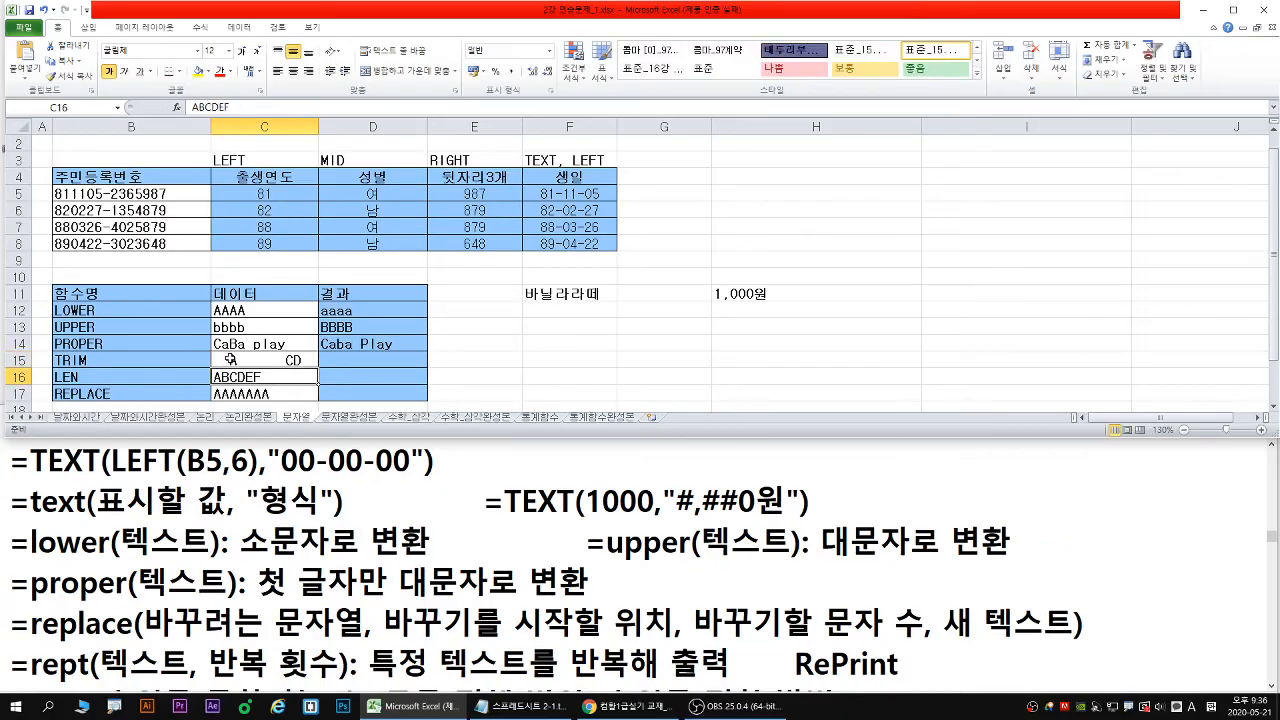
click(230, 358)
Enter a TRIM formula in D15 that removes the extra spaces from C15
click(326, 358)
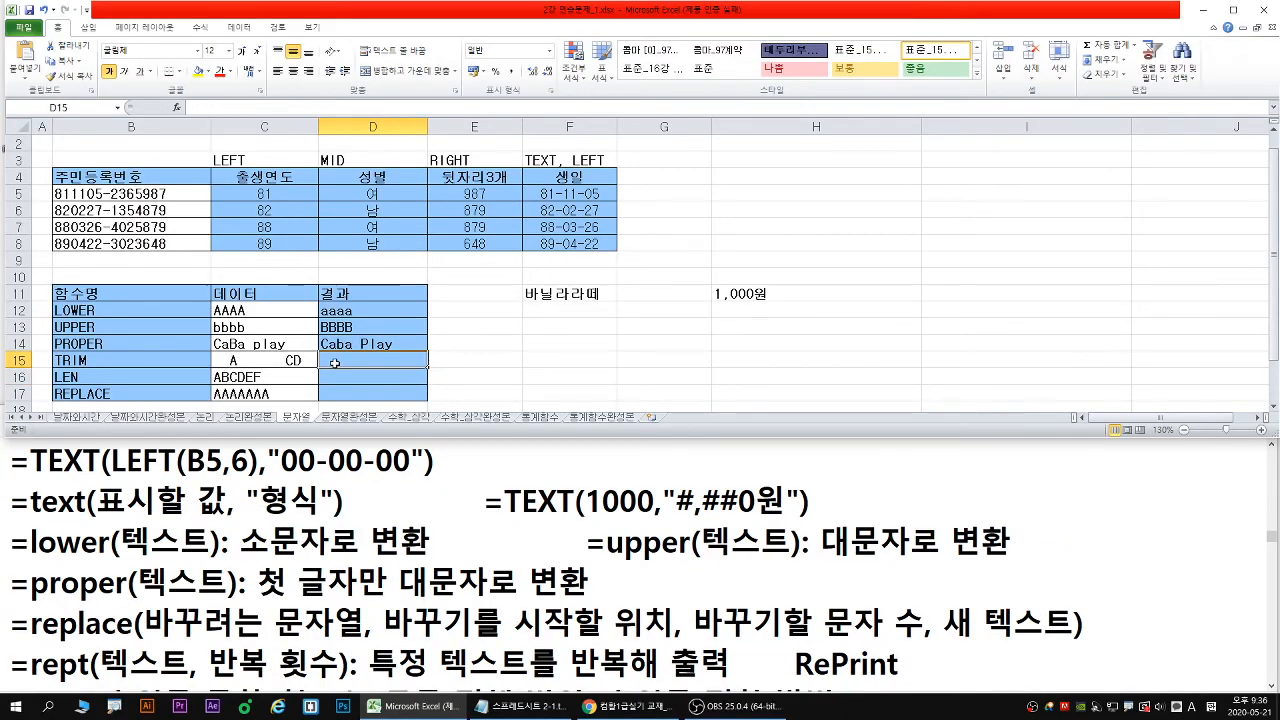
text(=tr)
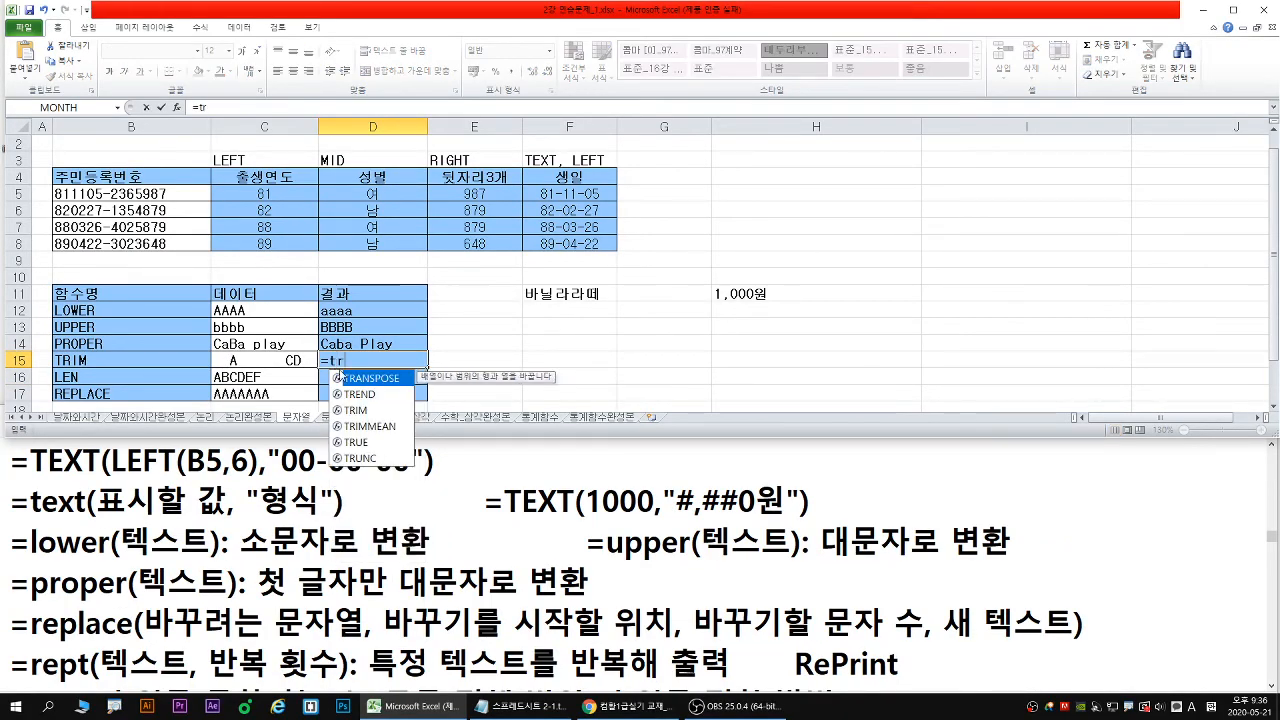
click(357, 412)
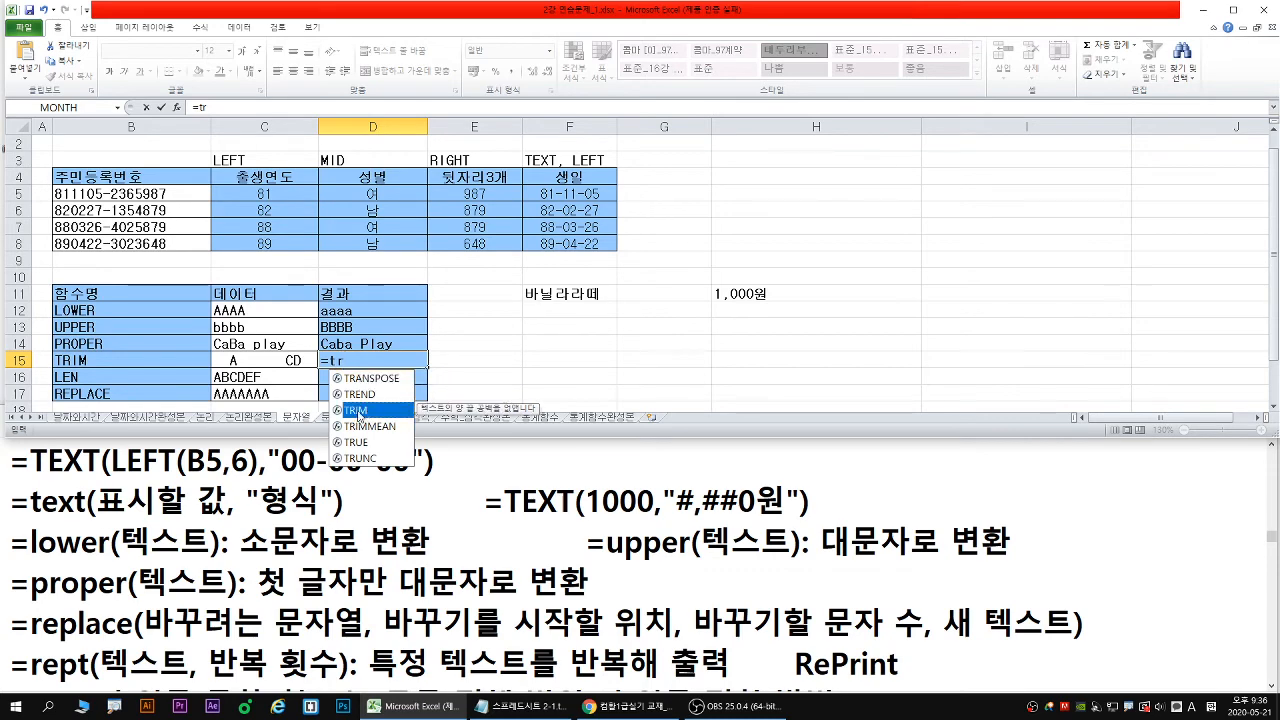
double_click(357, 412)
click(258, 362)
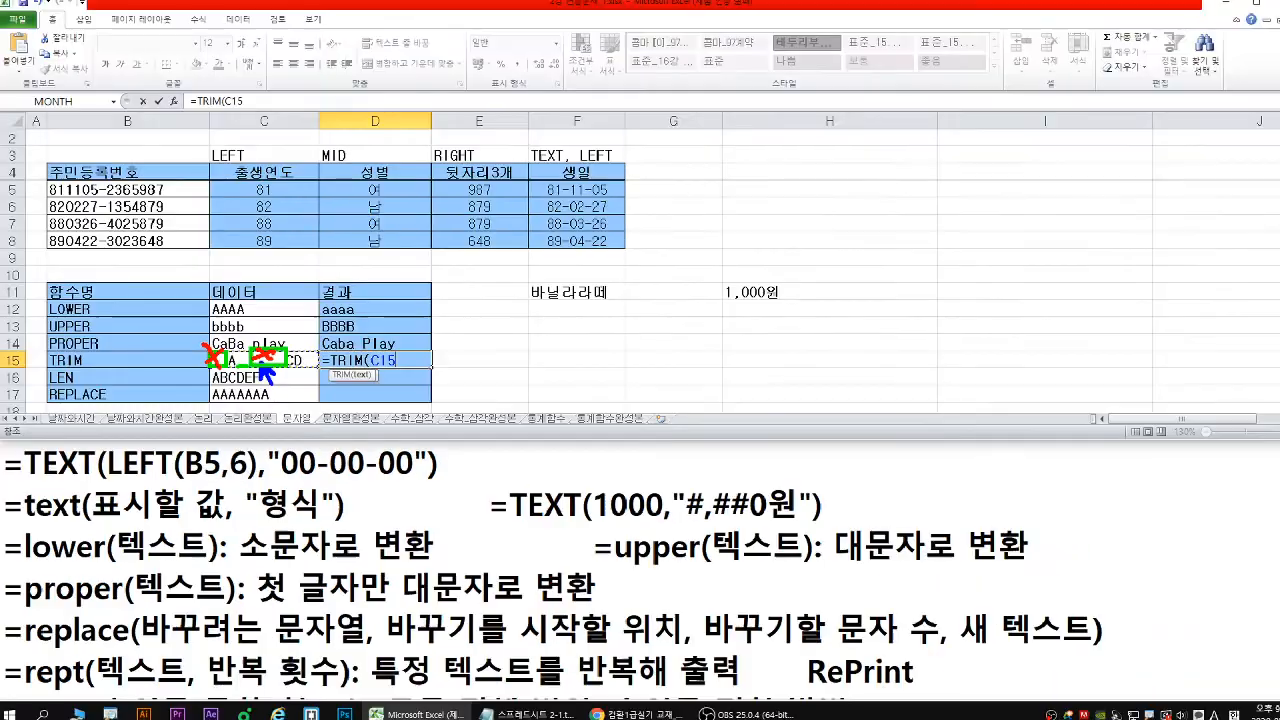
key(Return)
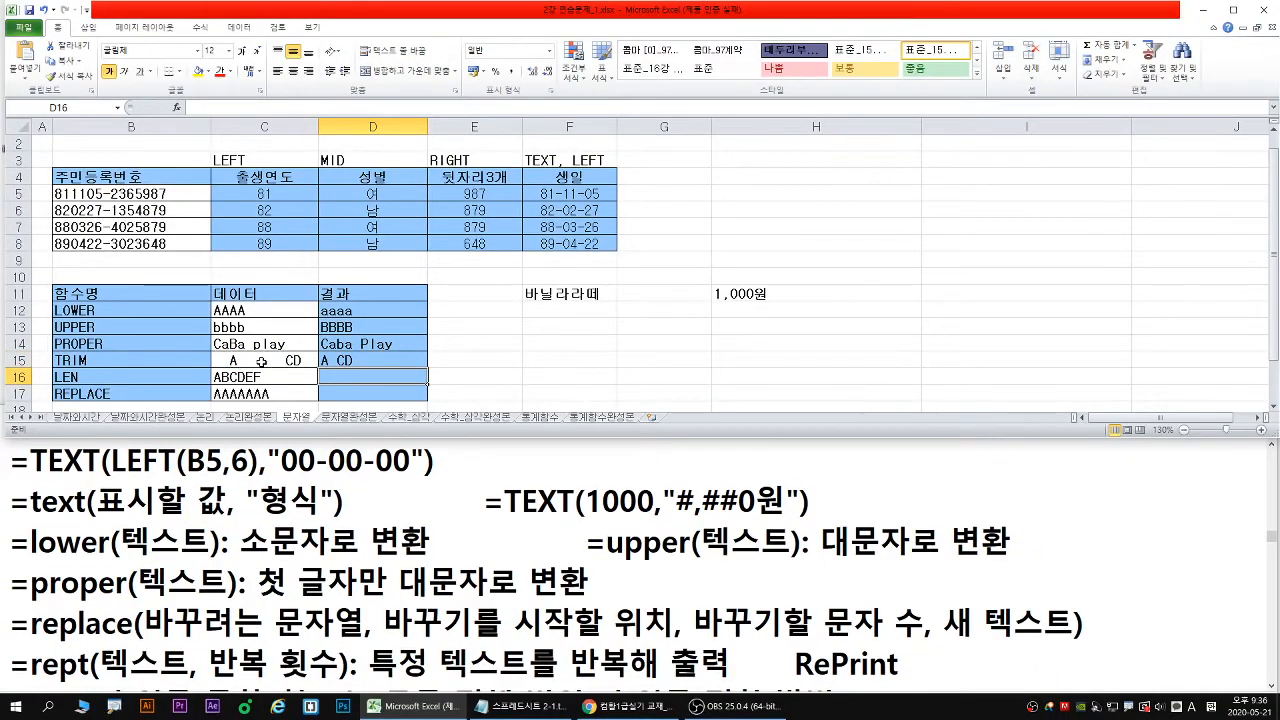
Enter a LEN formula in D16 that counts the characters in C16
text(=)
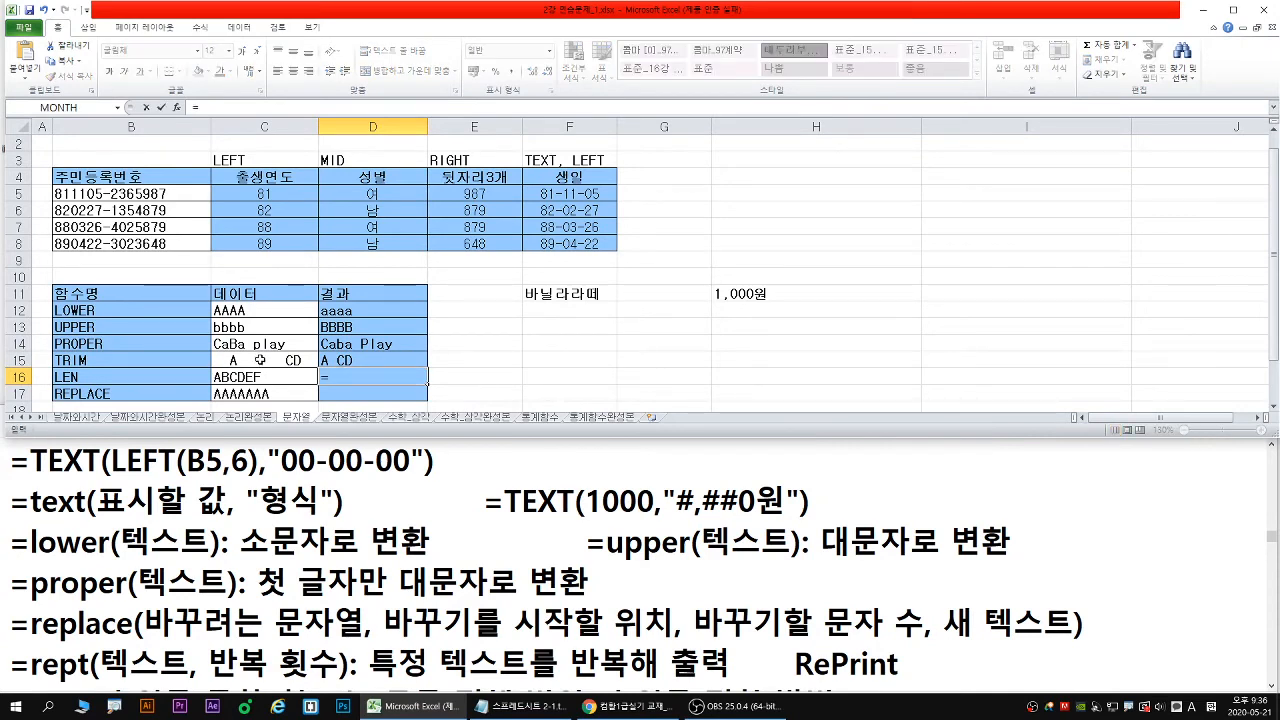
text(len)
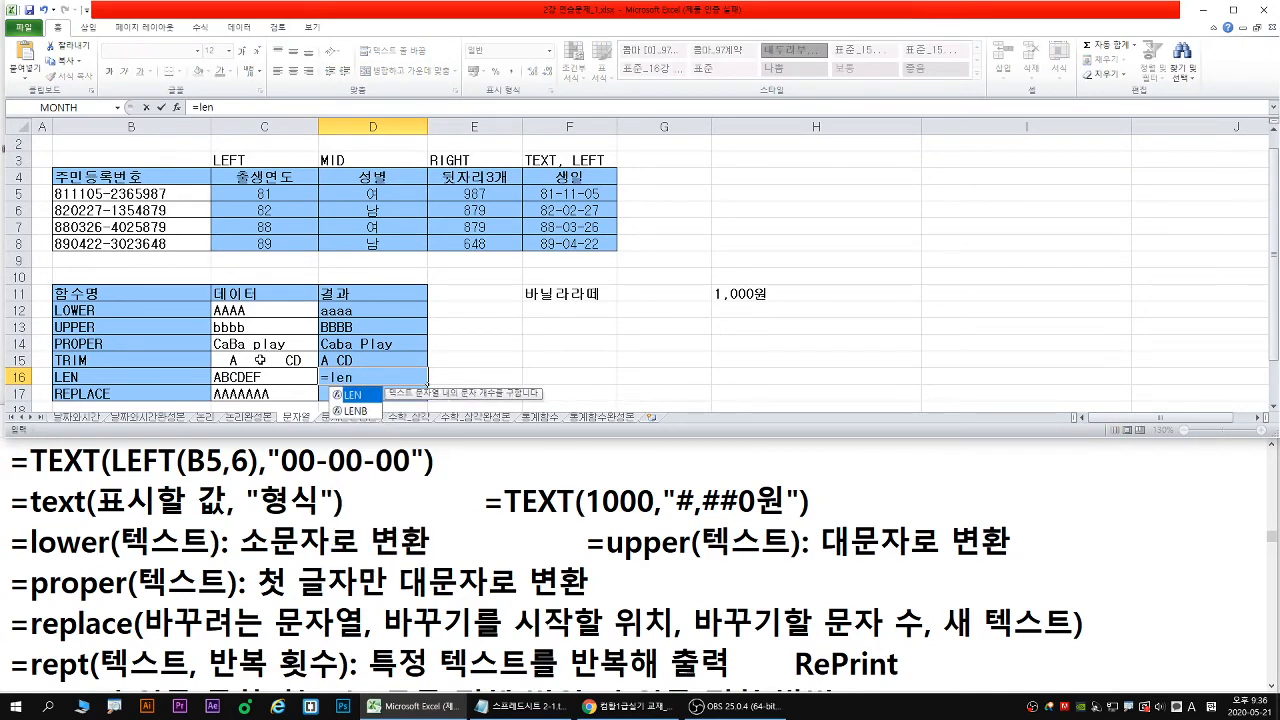
double_click(352, 395)
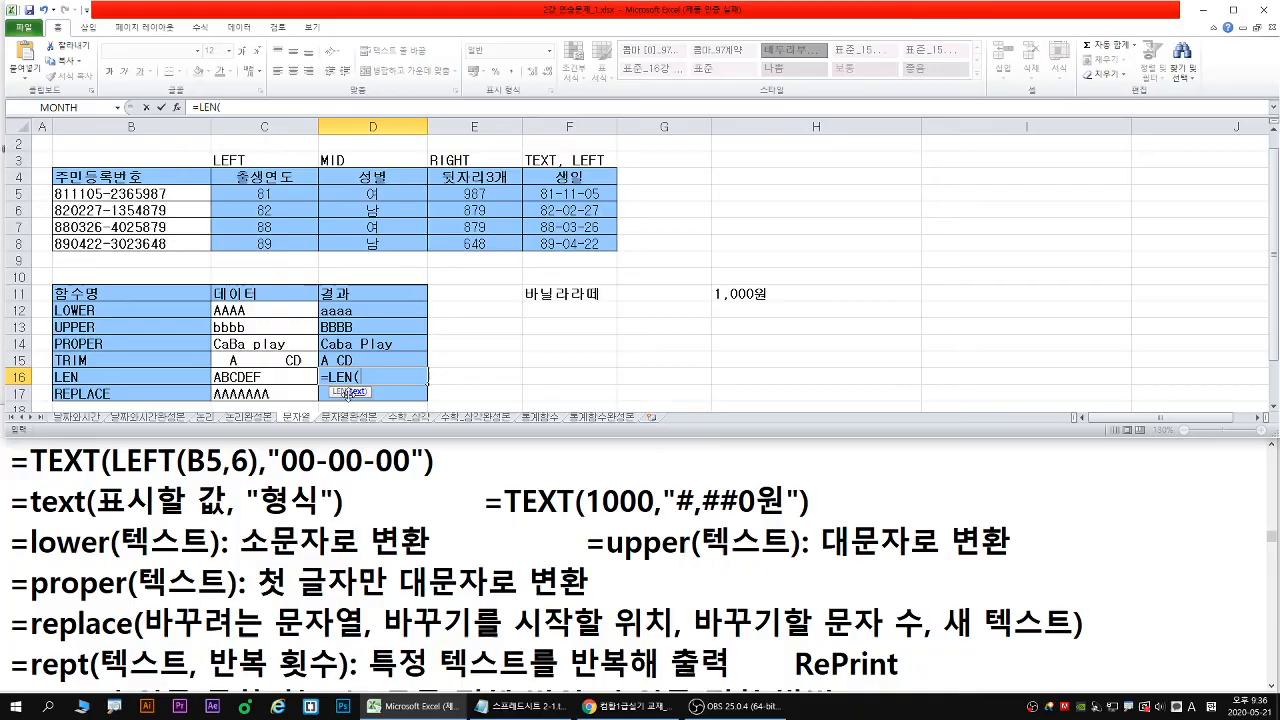
click(248, 380)
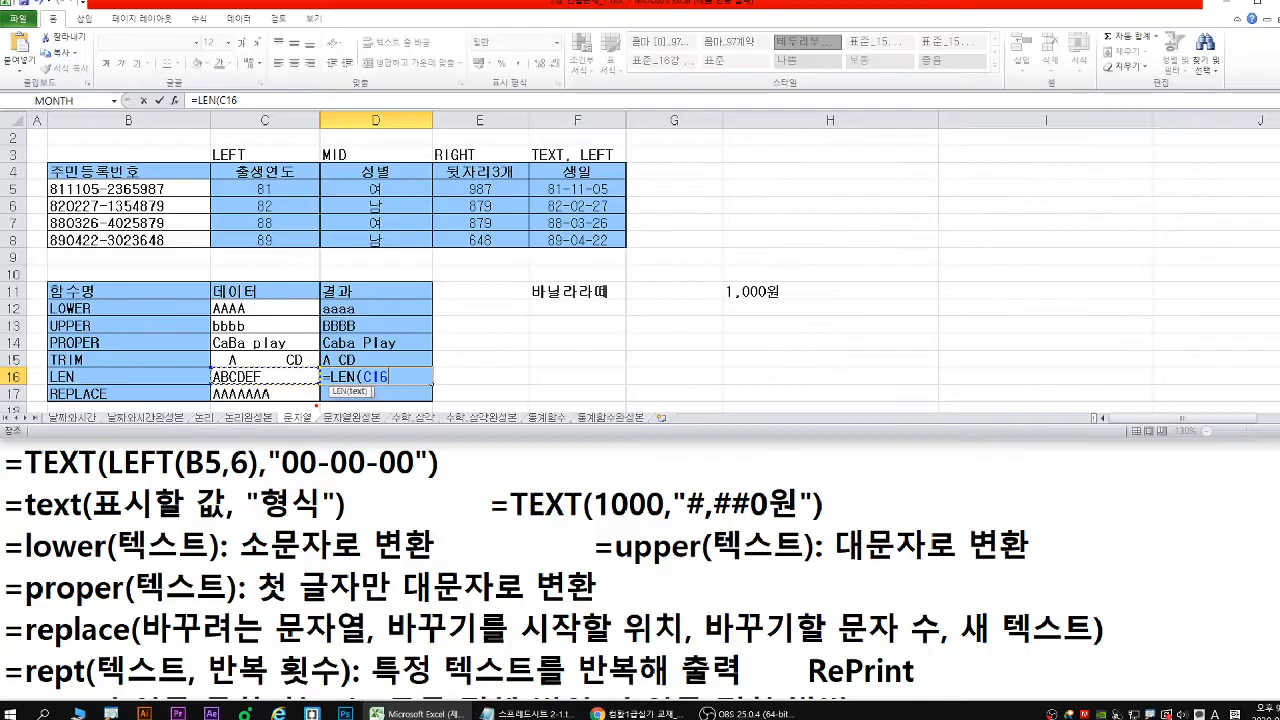
key(Return)
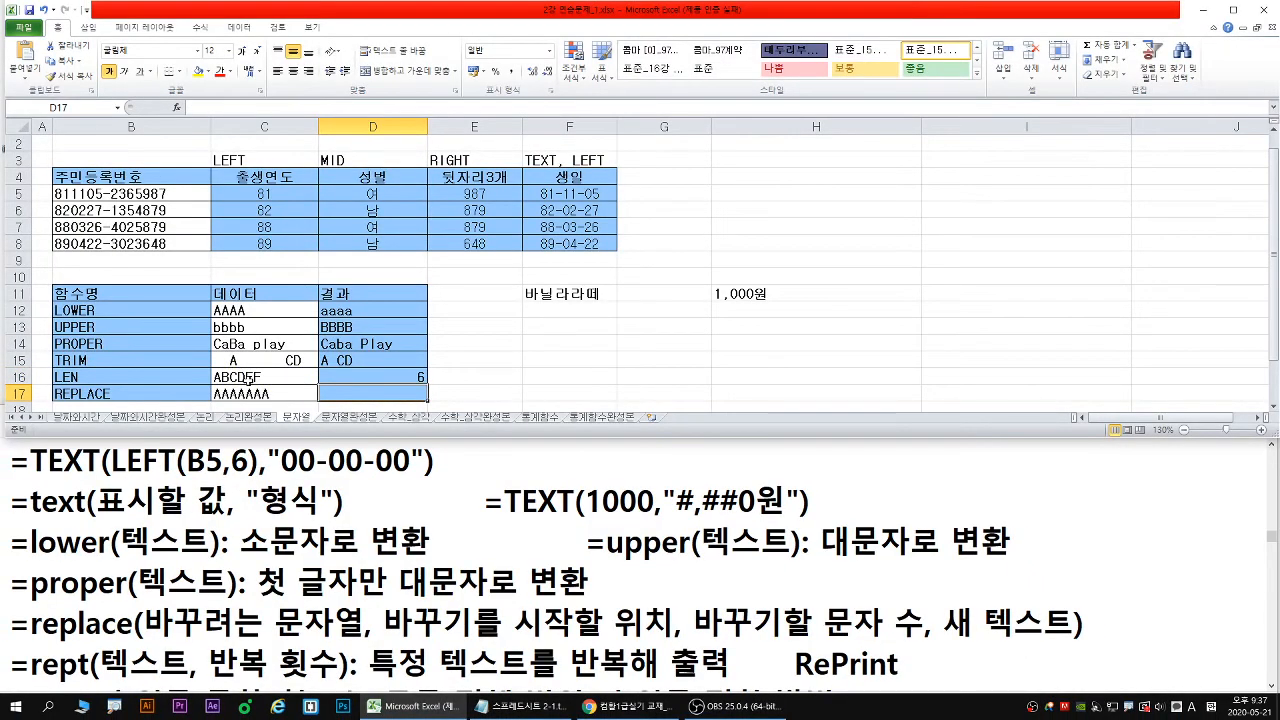
Switch to the Notepad notes and add a new line reading "=substitute" directly below the =replace syntax line
scroll(249, 378, down, 1)
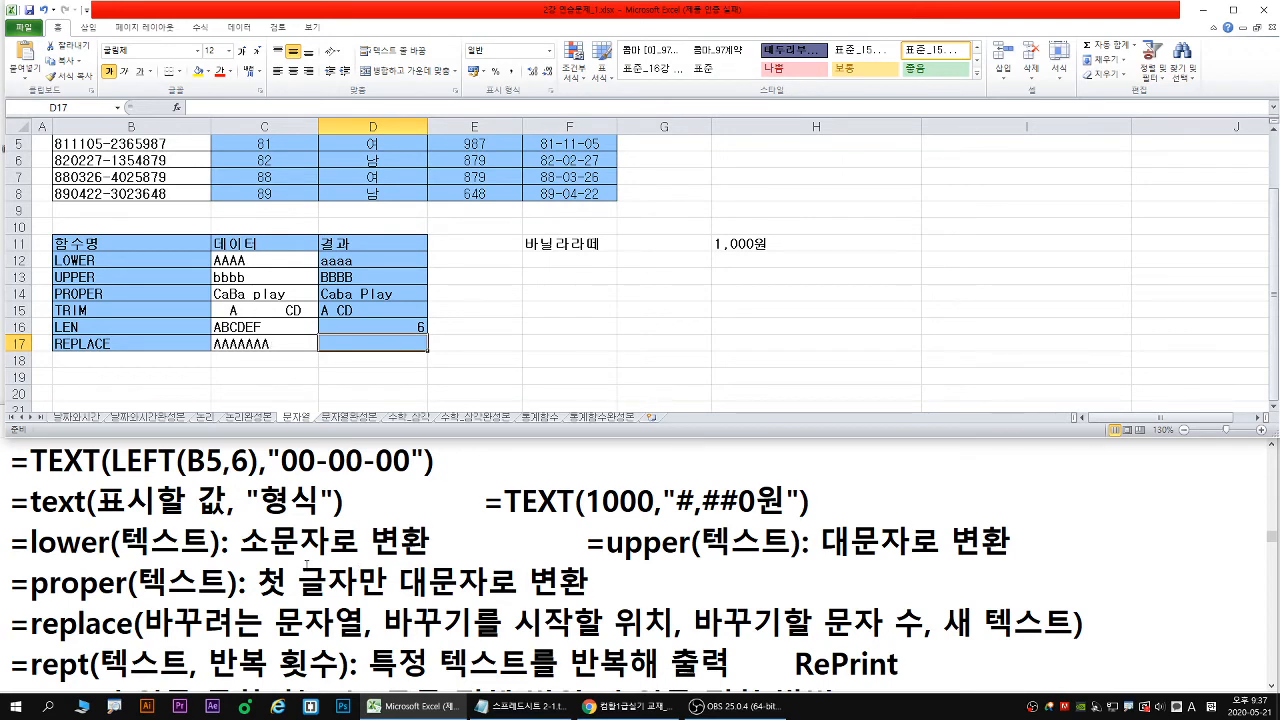
click(305, 563)
scroll(290, 580, down, 1)
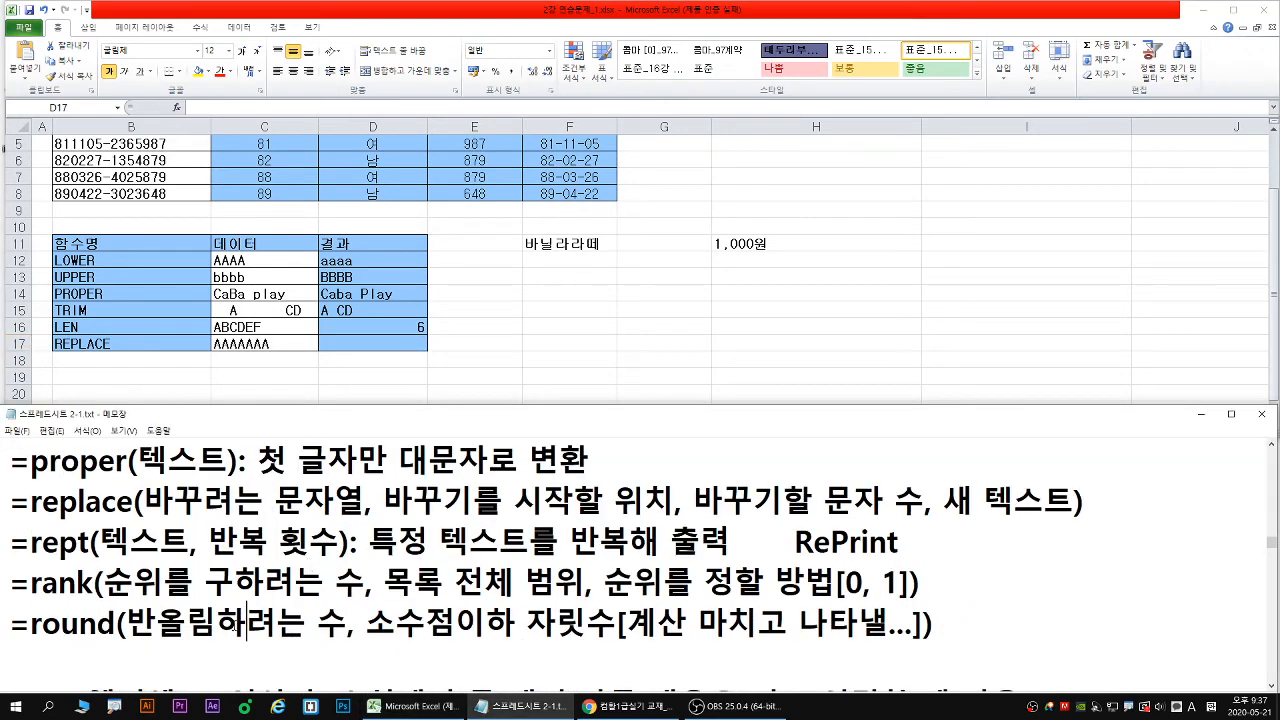
key(Down)
key(Up)
key(Up)
key(Up)
key(Up)
key(Up)
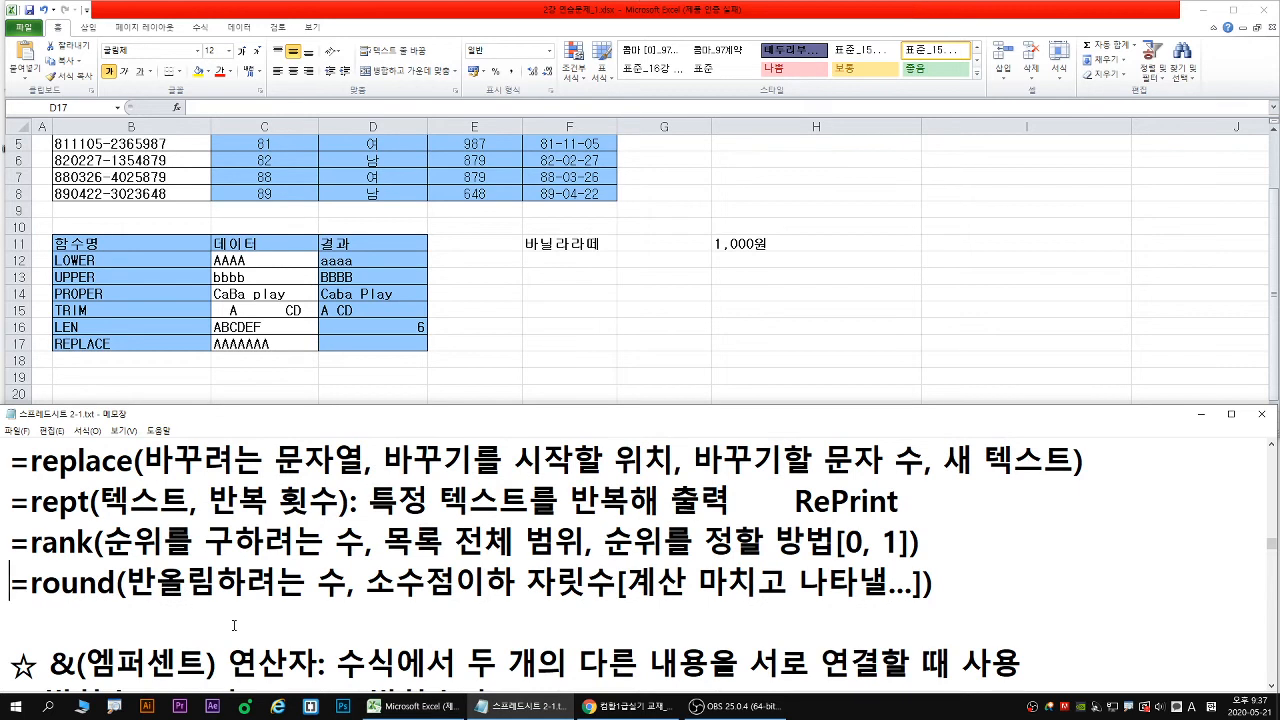
key(End)
key(Return)
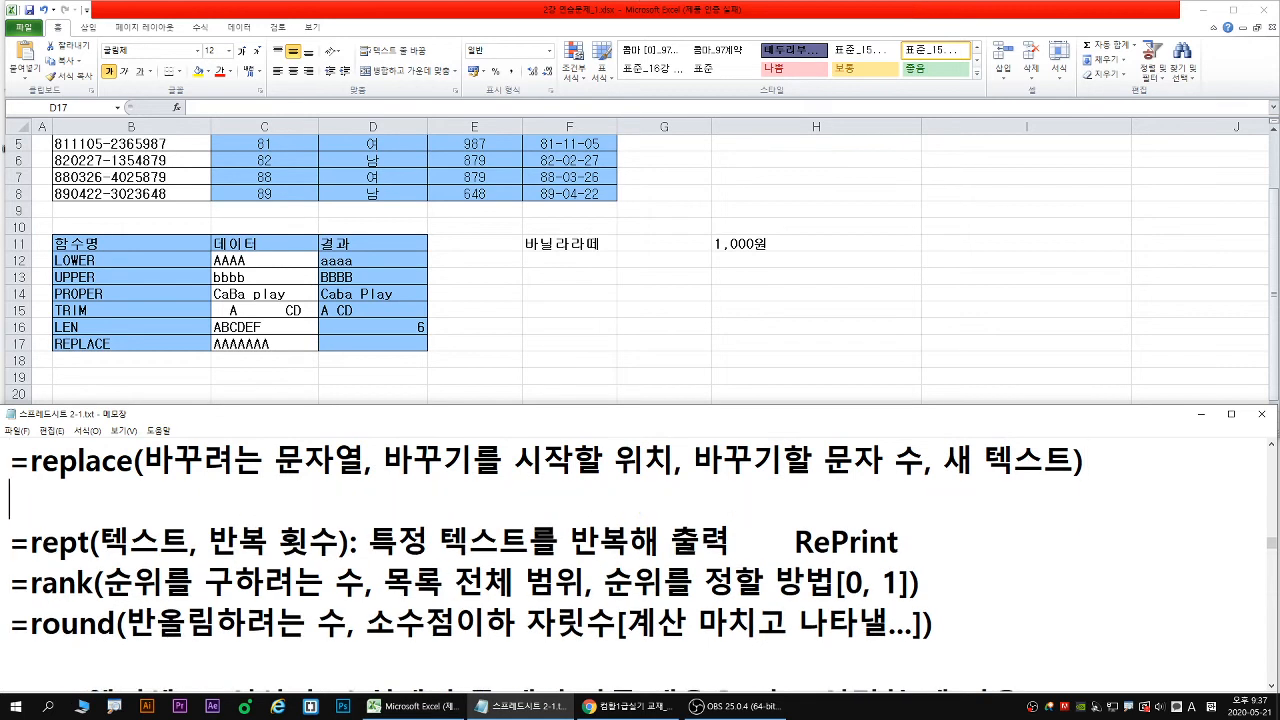
text(=sub)
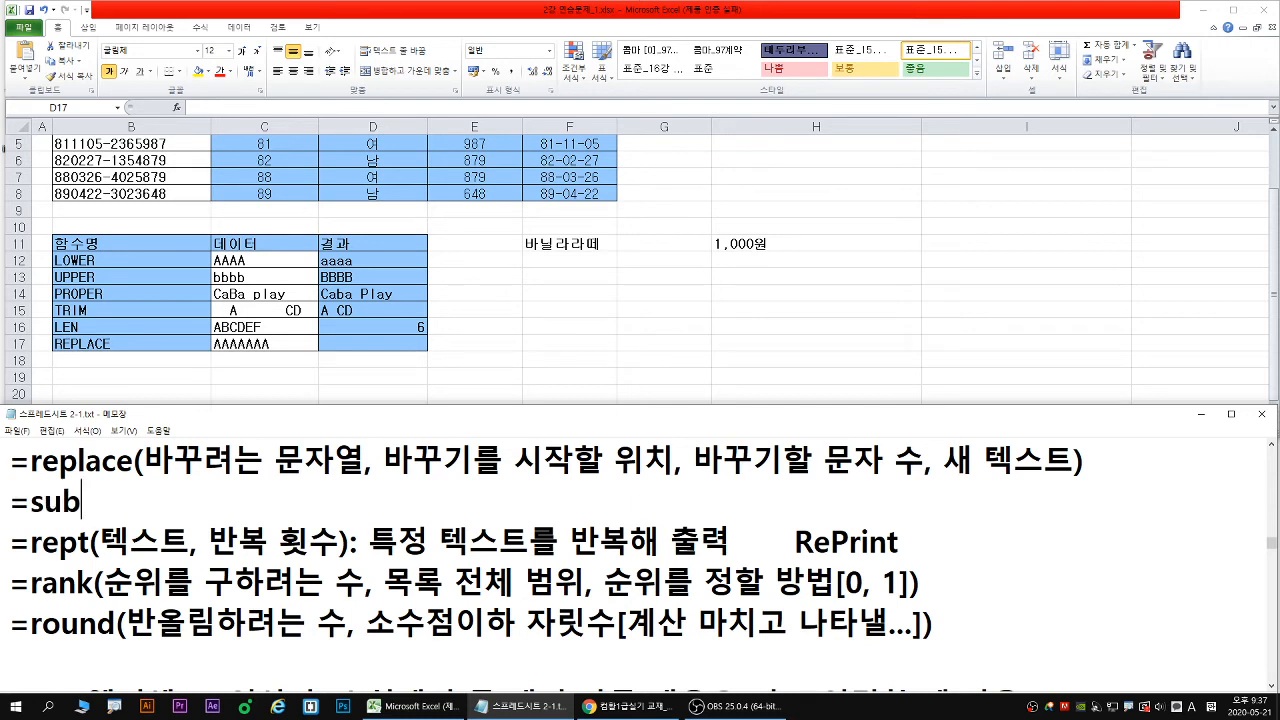
text(stitute)
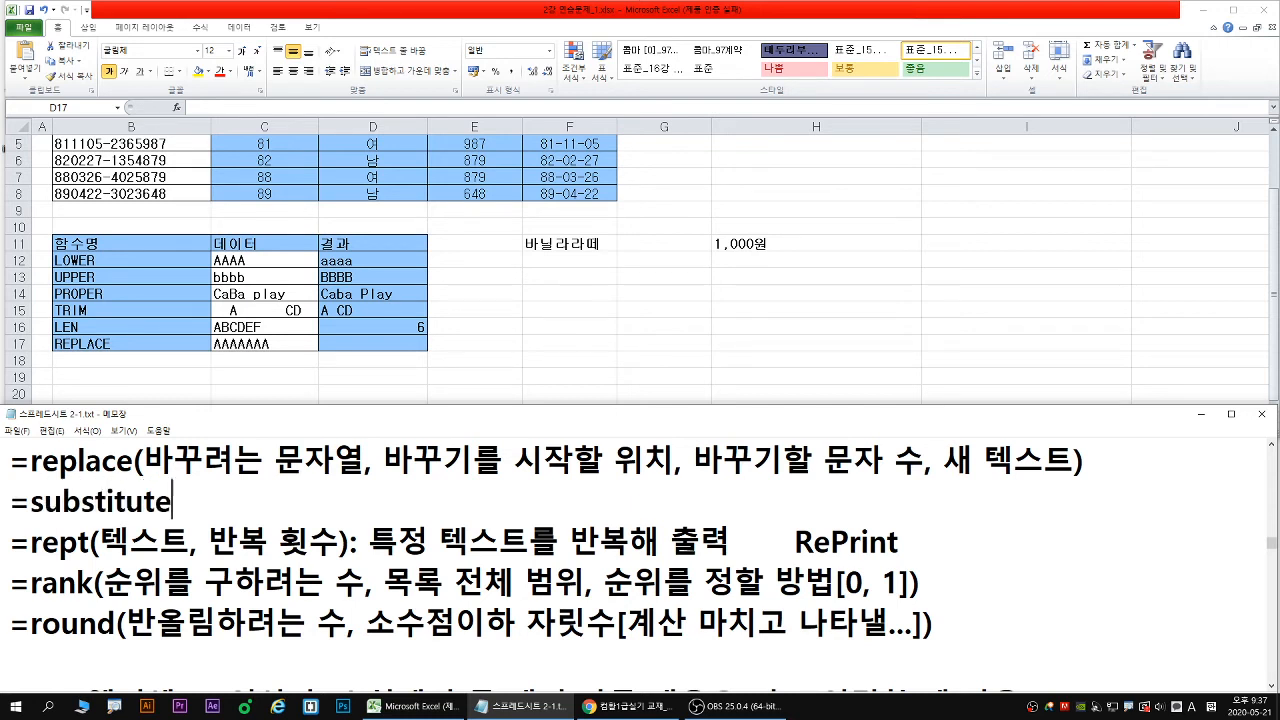
Complete the substitute line with the arguments "(텍스트 문자열, 찾을 내용, 바꿀 내용, [옵션 번호])"
text((텍스)
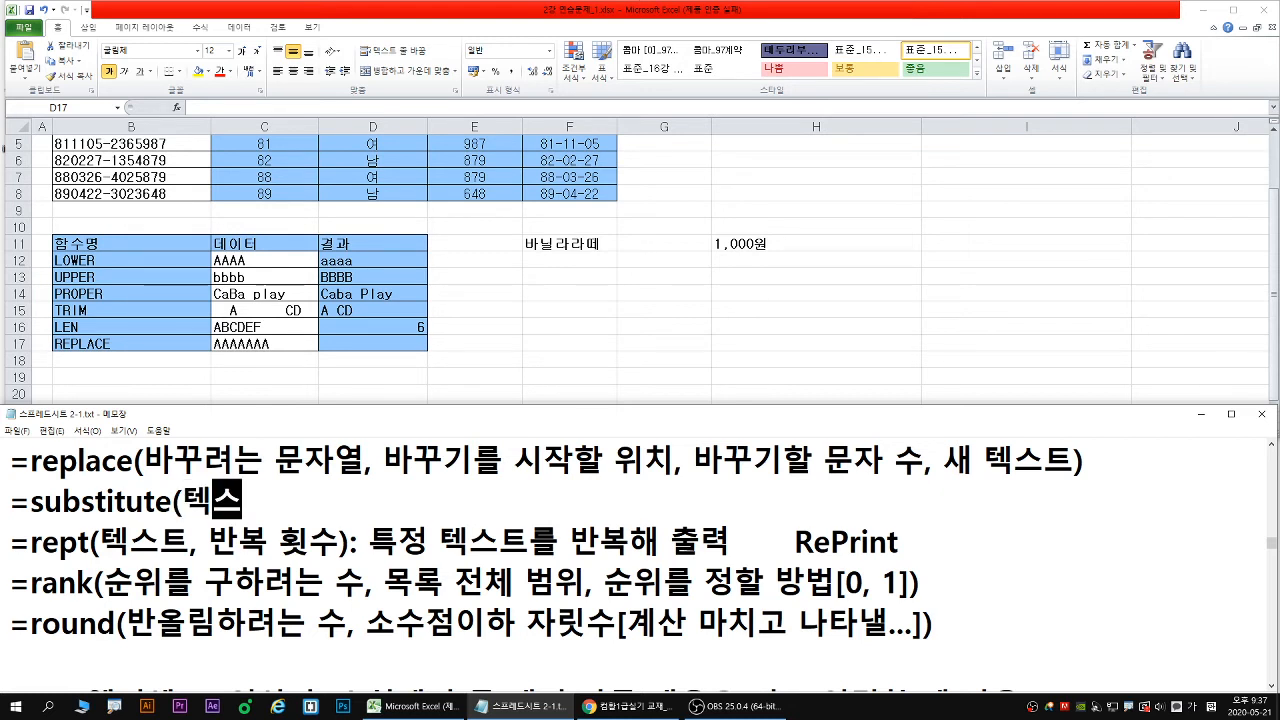
text(트 문자여)
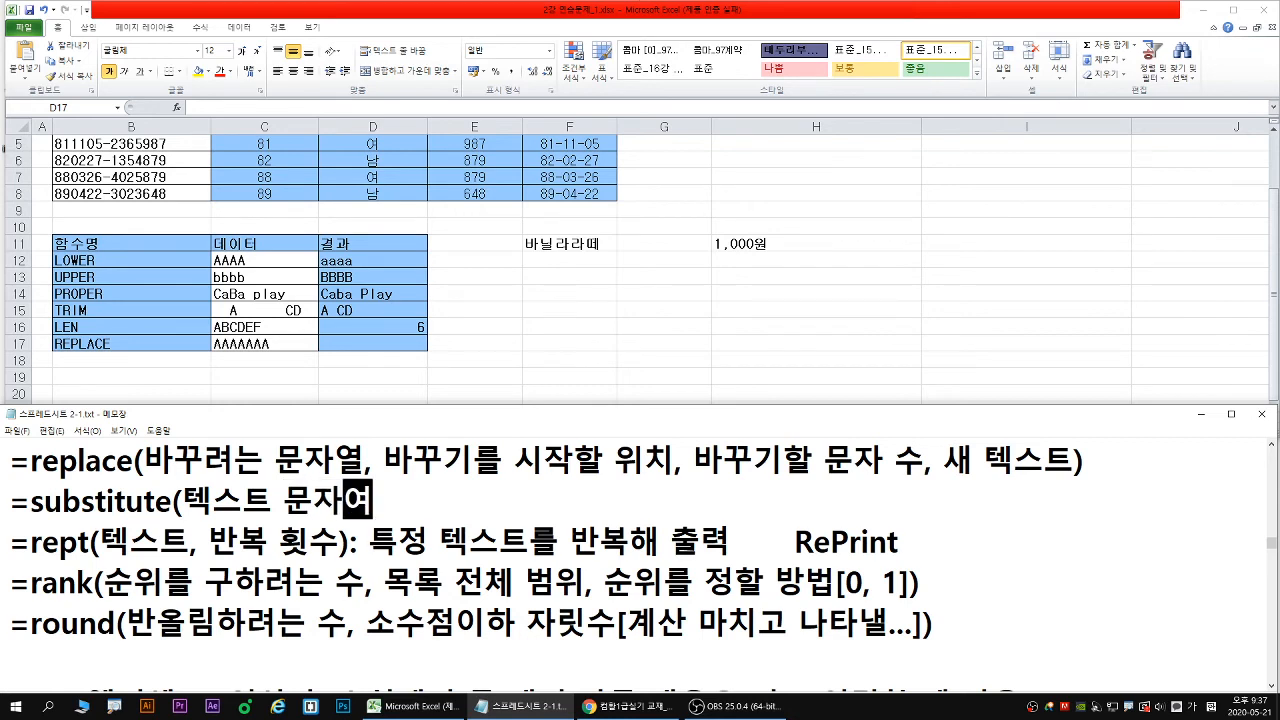
text(ㄹ, 차)
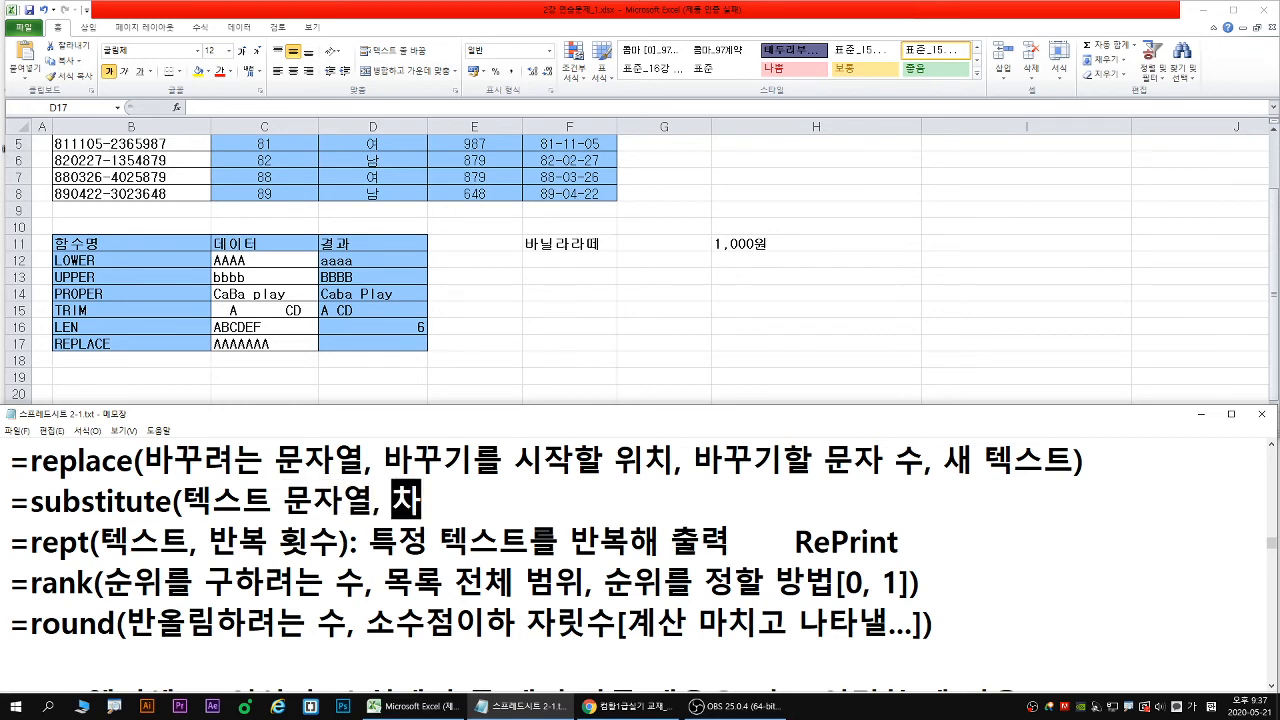
text(ㅈ을 내요)
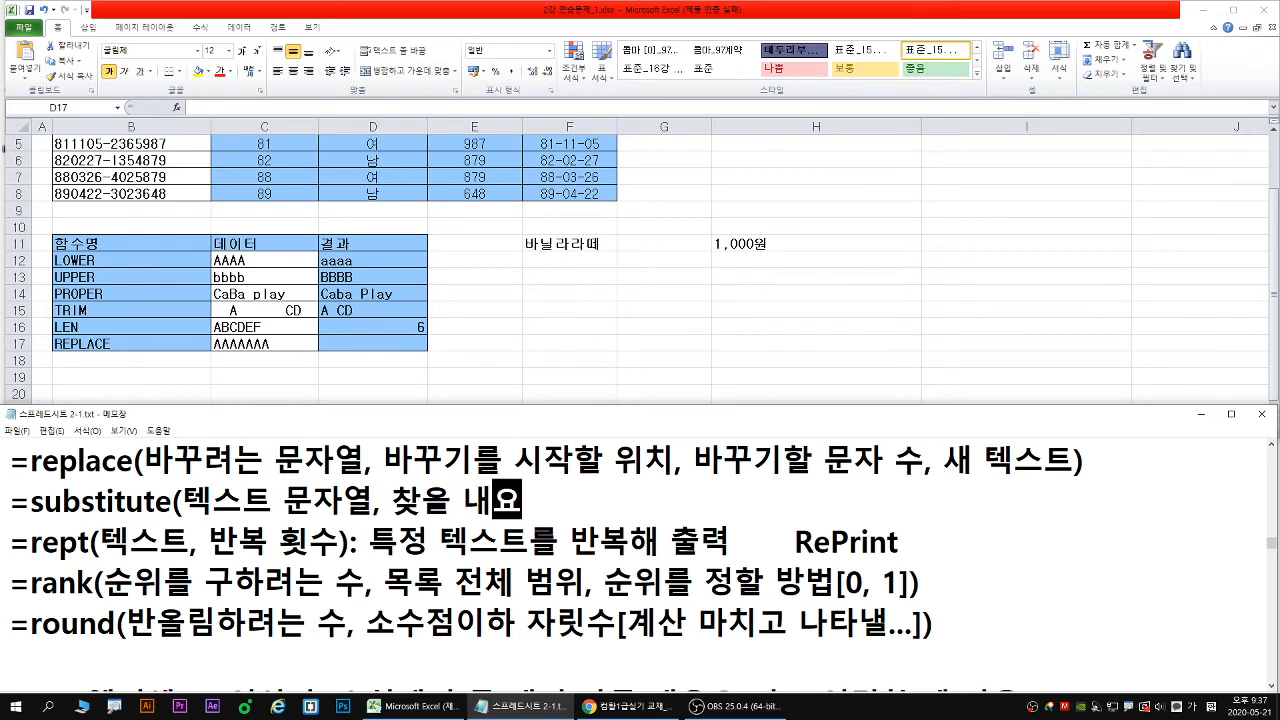
text(ㅇ, 바꿉)
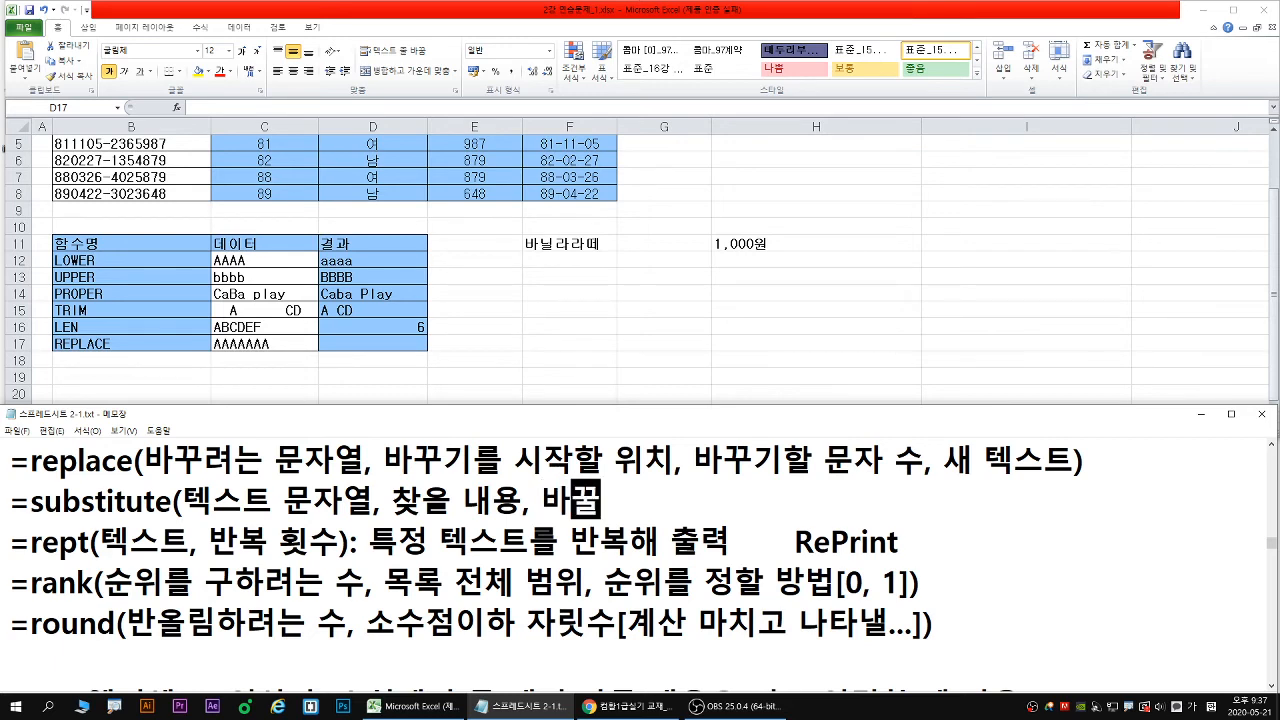
key(BackSpace)
text(ㄹ 내용,)
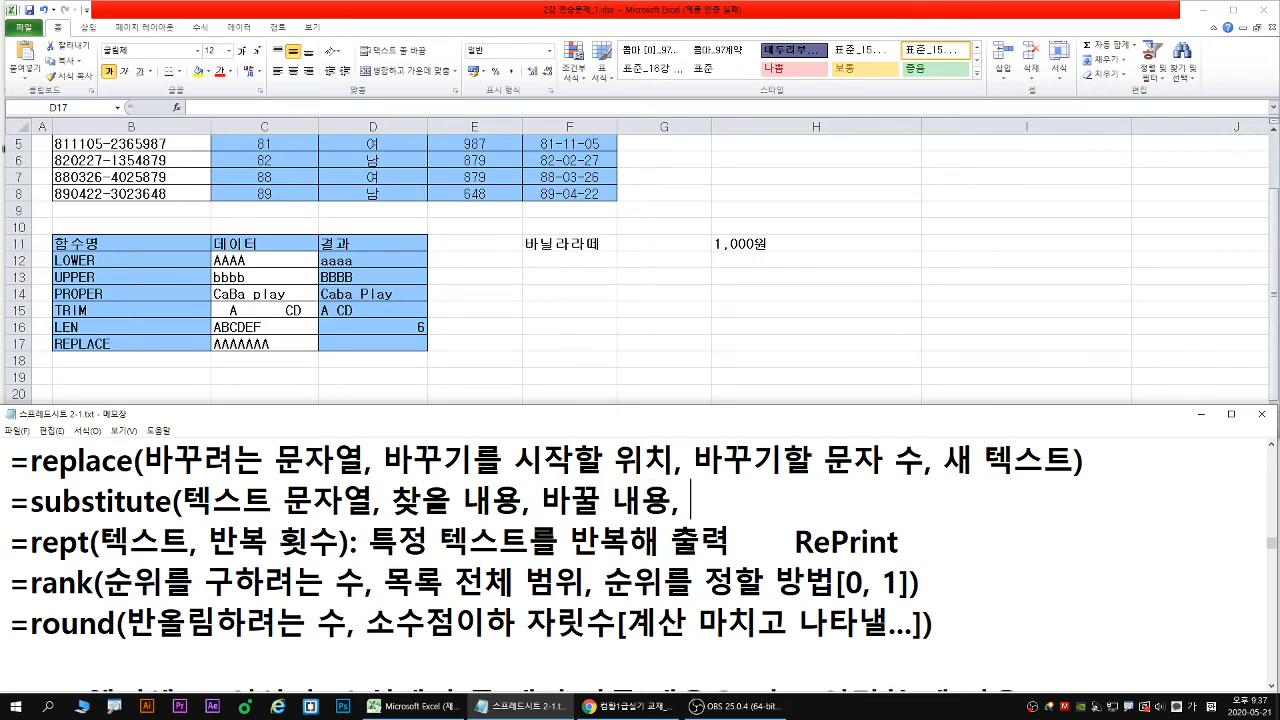
text( [)
text(옵션)
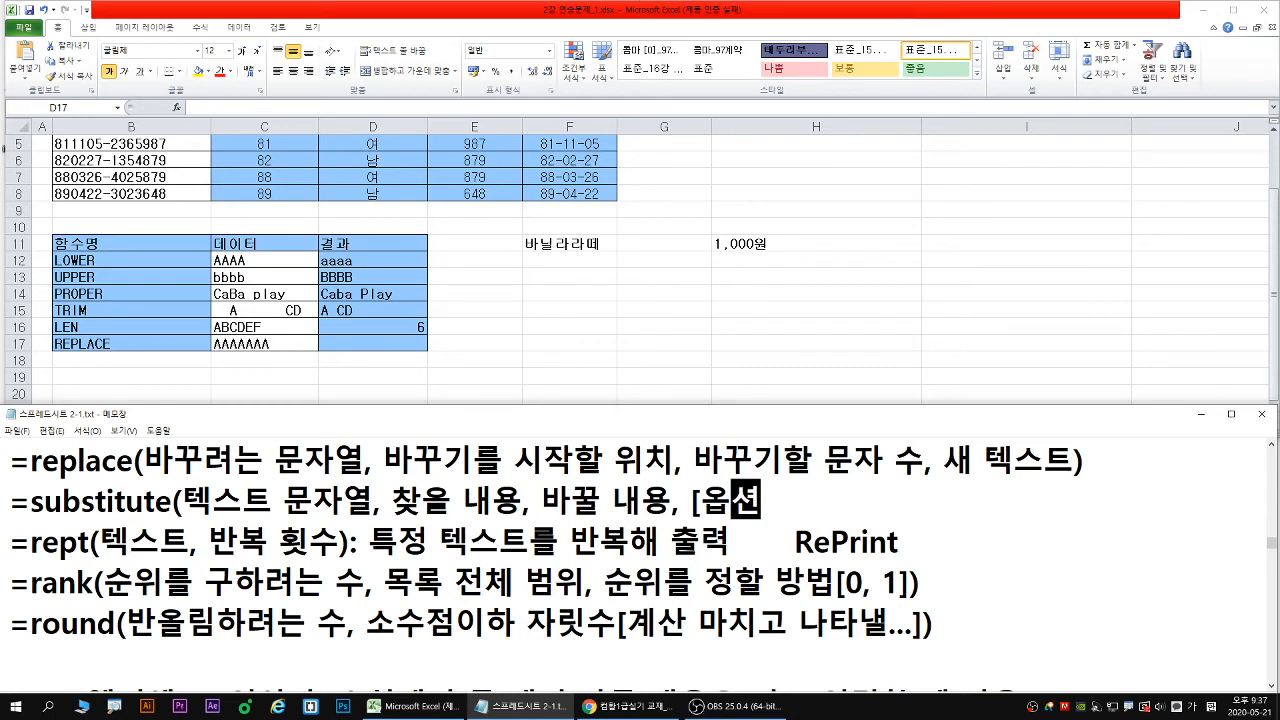
text( 번호])
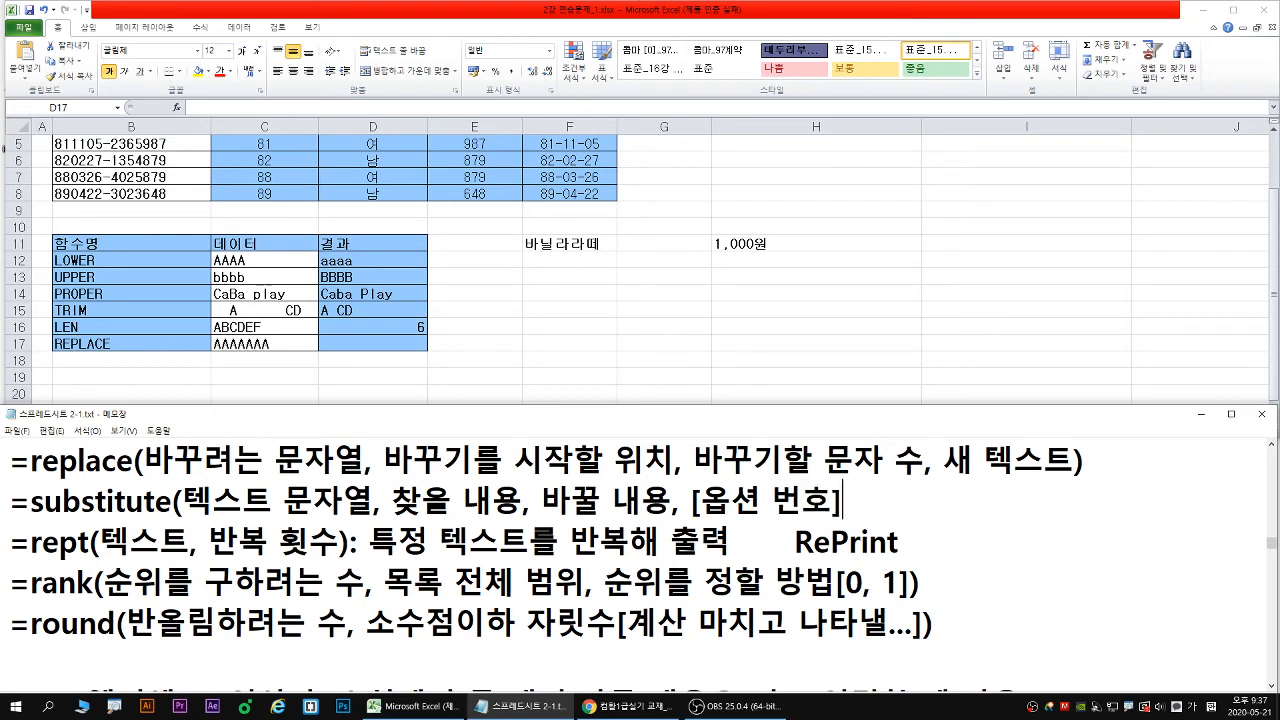
text())
Switch back to Excel, start a REPLACE formula in D17 and open its function arguments dialog, placing it beside the data
click(389, 343)
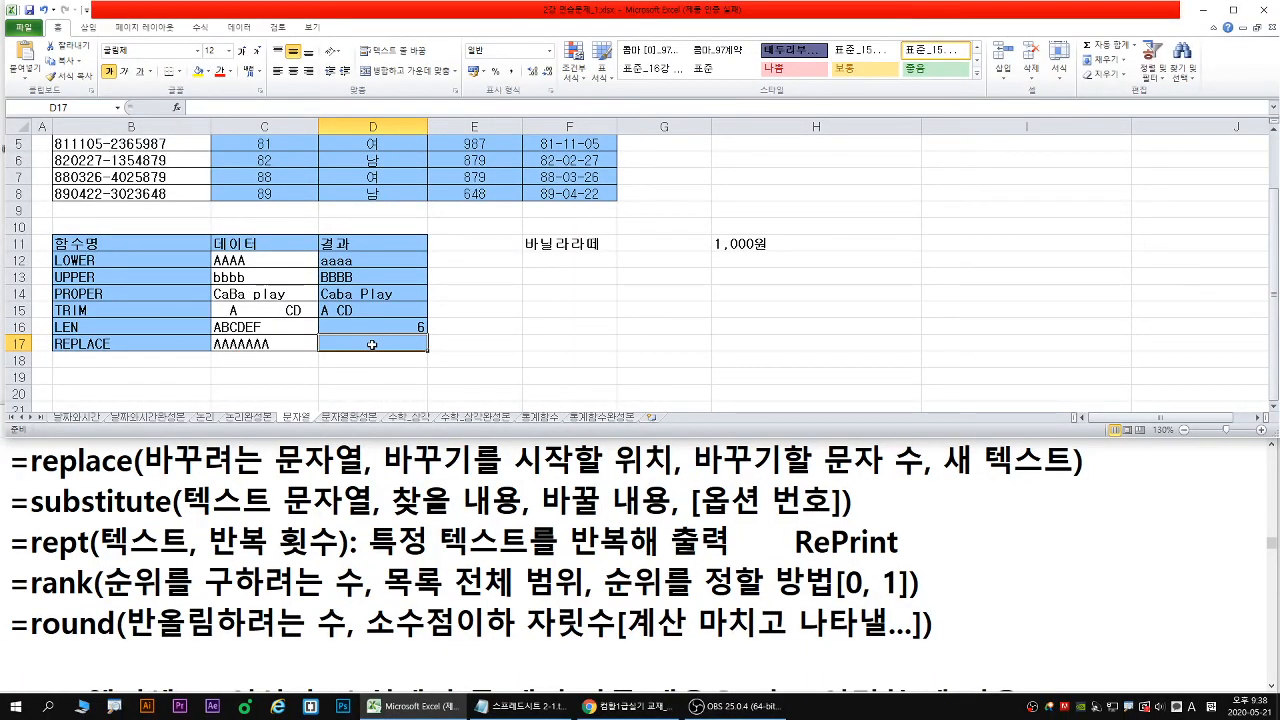
text(=re)
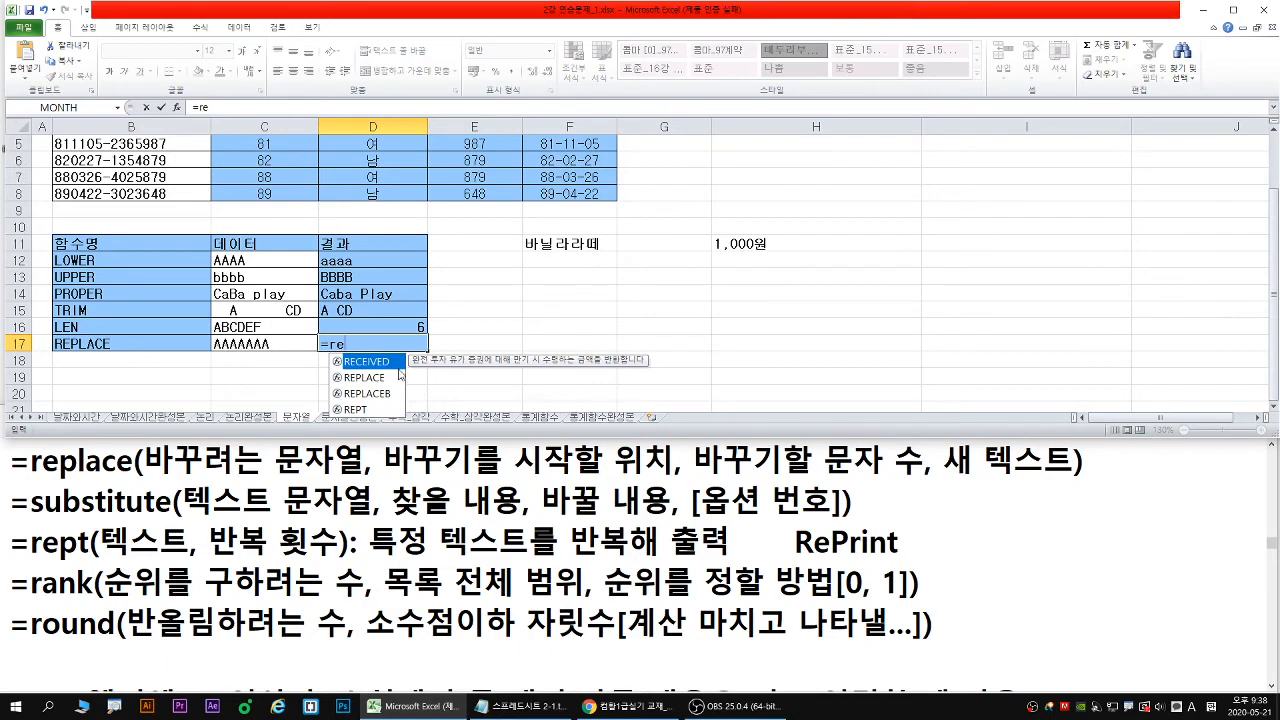
click(366, 380)
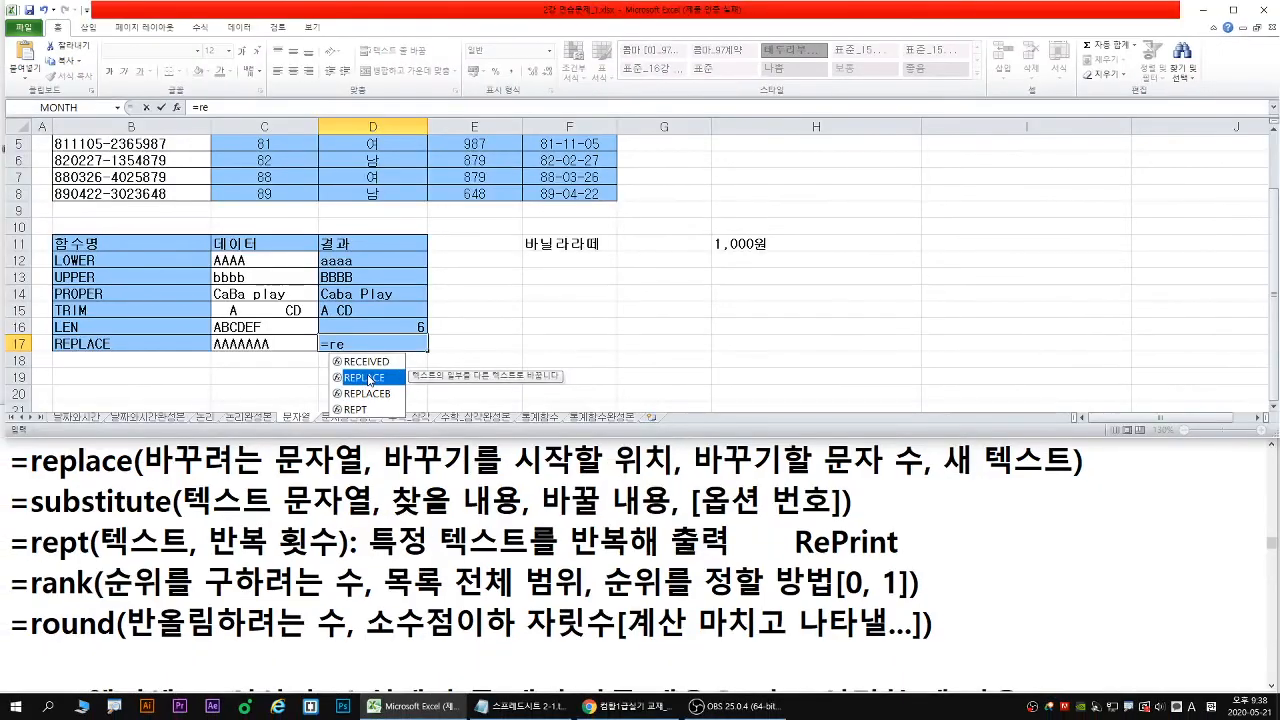
double_click(366, 374)
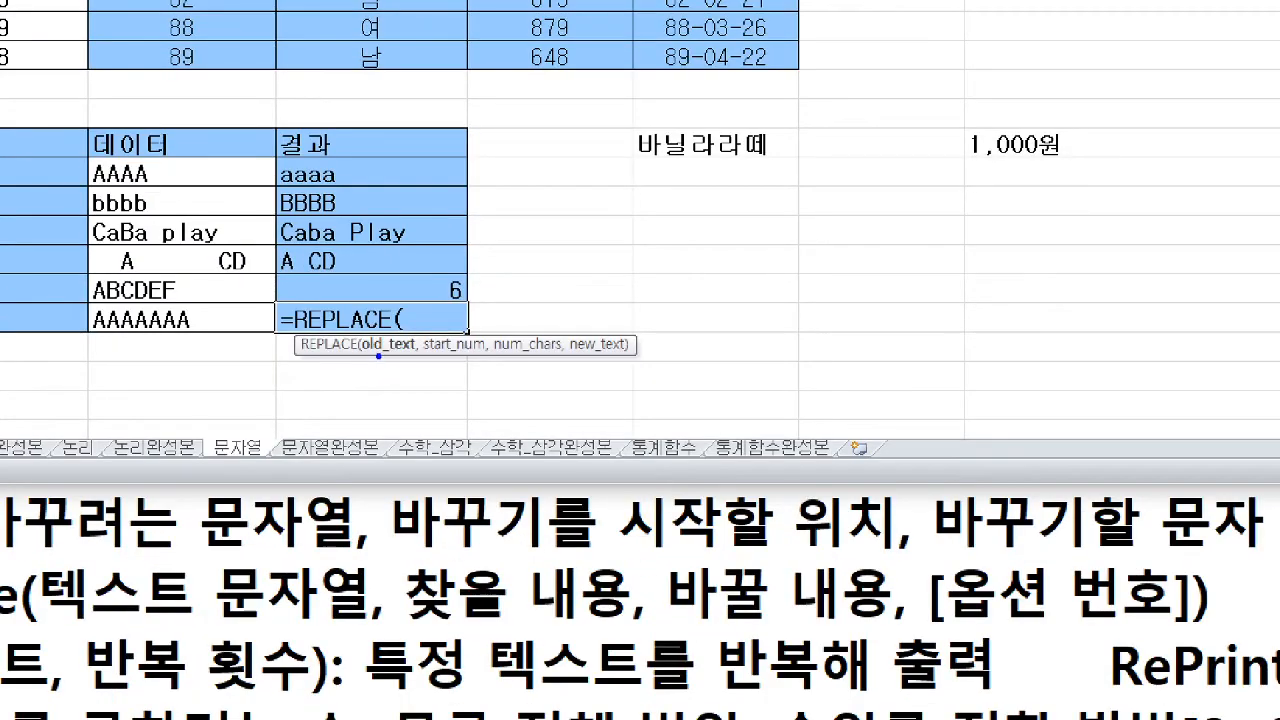
drag(378, 356, 513, 358)
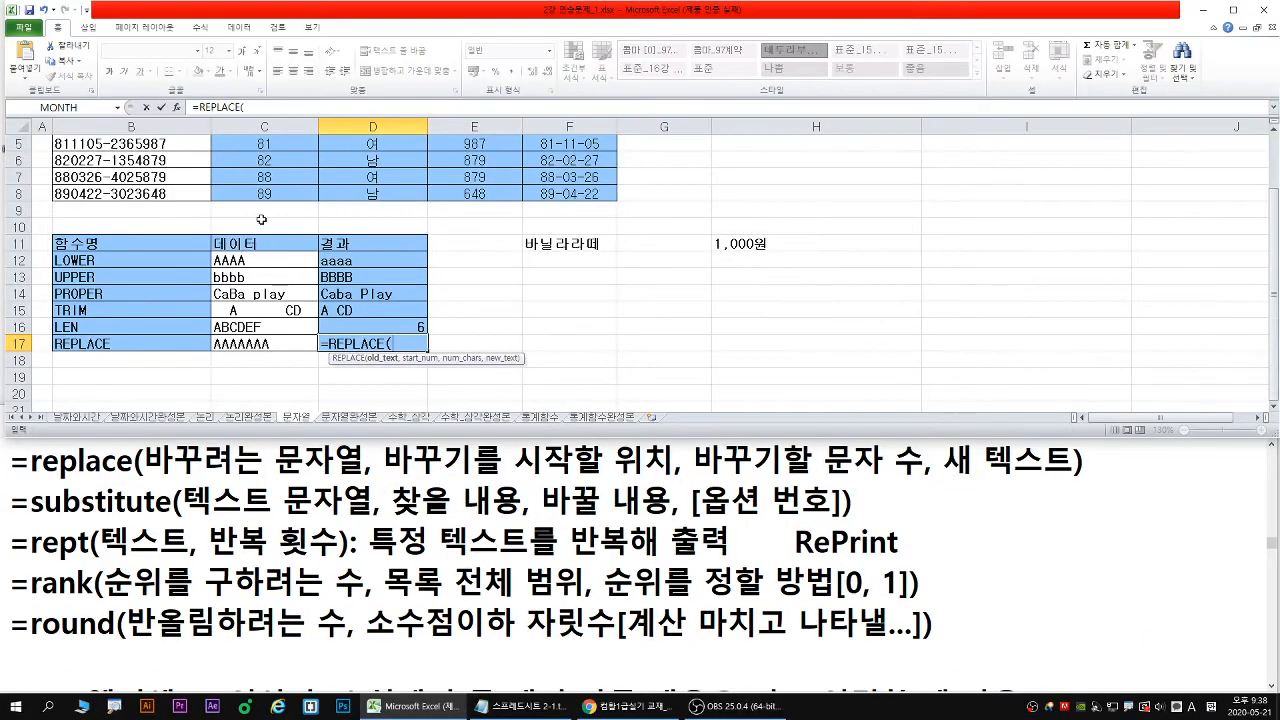
click(176, 107)
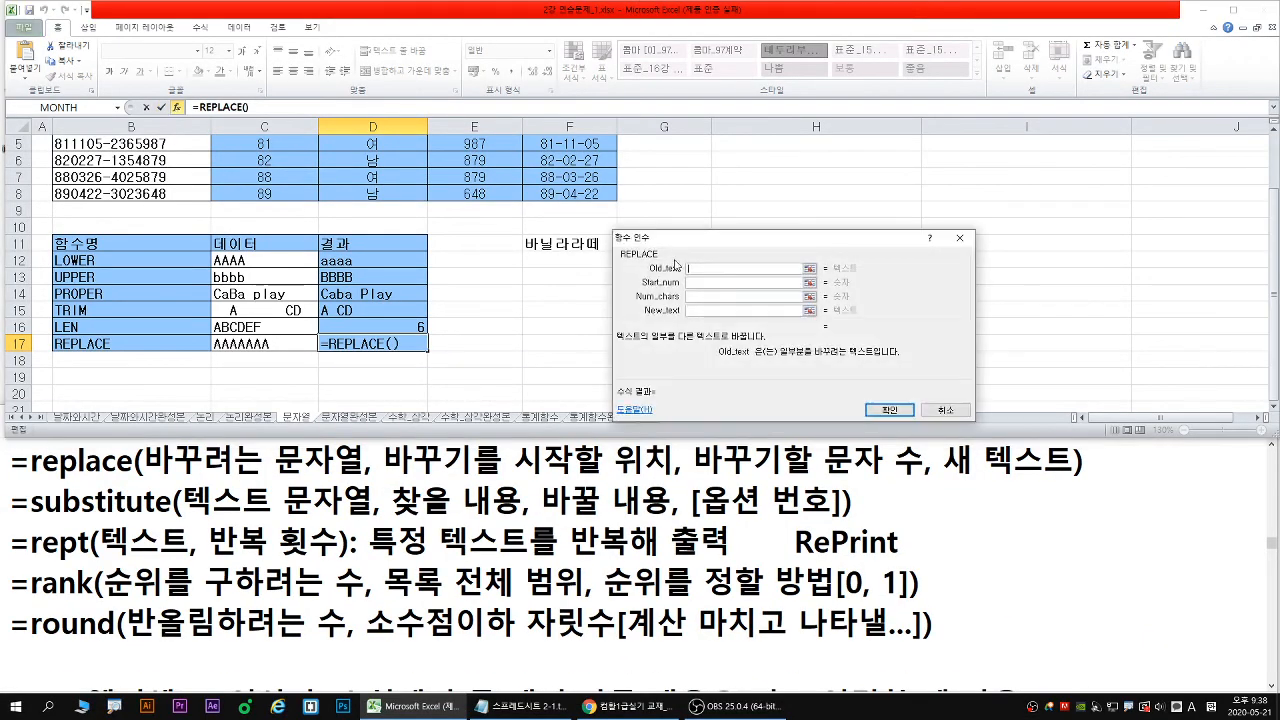
drag(690, 250, 535, 252)
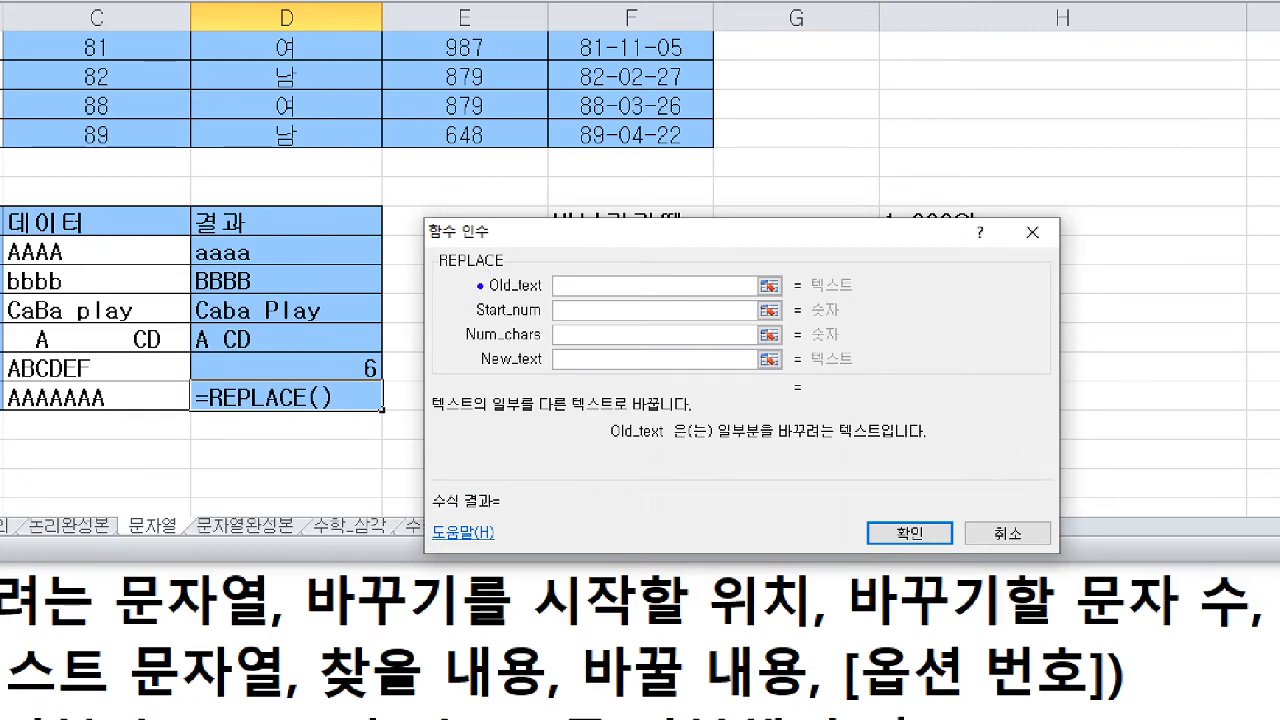
Mark the Old_text argument and underline its description on screen
drag(480, 284, 456, 326)
drag(490, 300, 662, 298)
drag(714, 444, 844, 440)
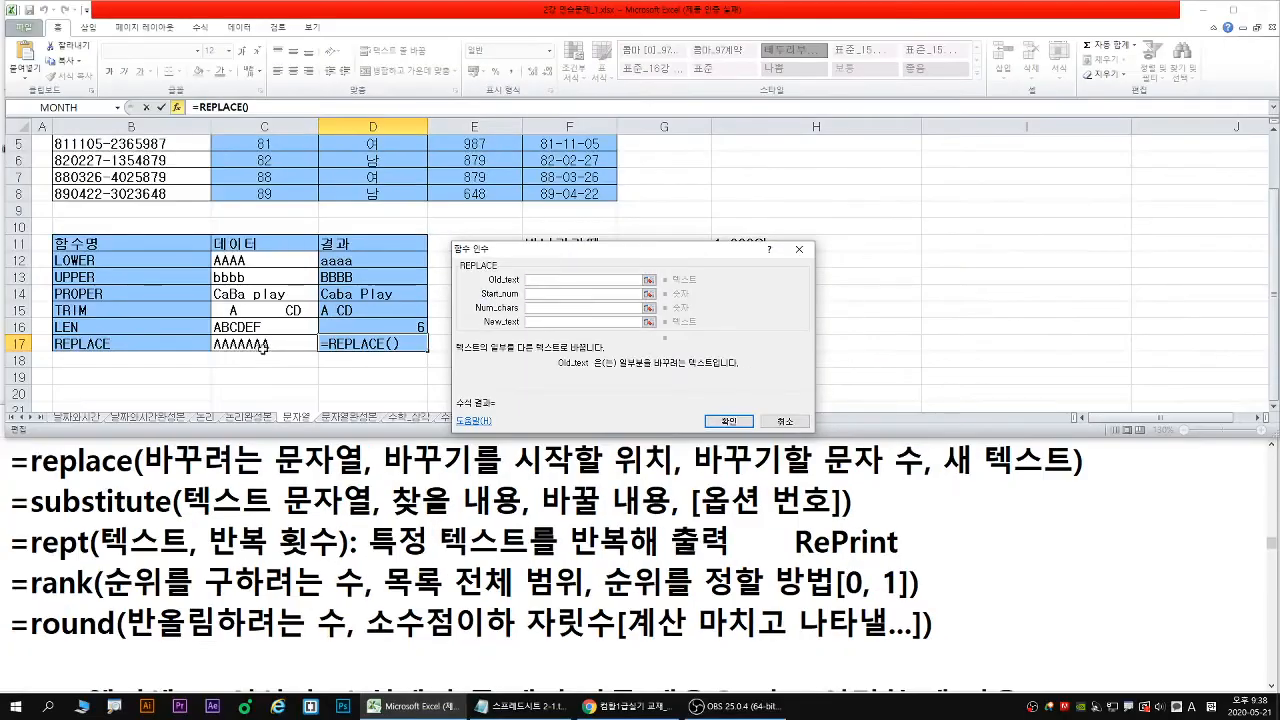
Set the Old_text argument of REPLACE to C17 and reposition the dialog next to the result column
click(262, 345)
mouse_move(253, 338)
mouse_down()
mouse_move(280, 322)
mouse_move(217, 368)
mouse_move(184, 341)
mouse_move(276, 356)
mouse_up()
click(736, 259)
drag(527, 253, 505, 258)
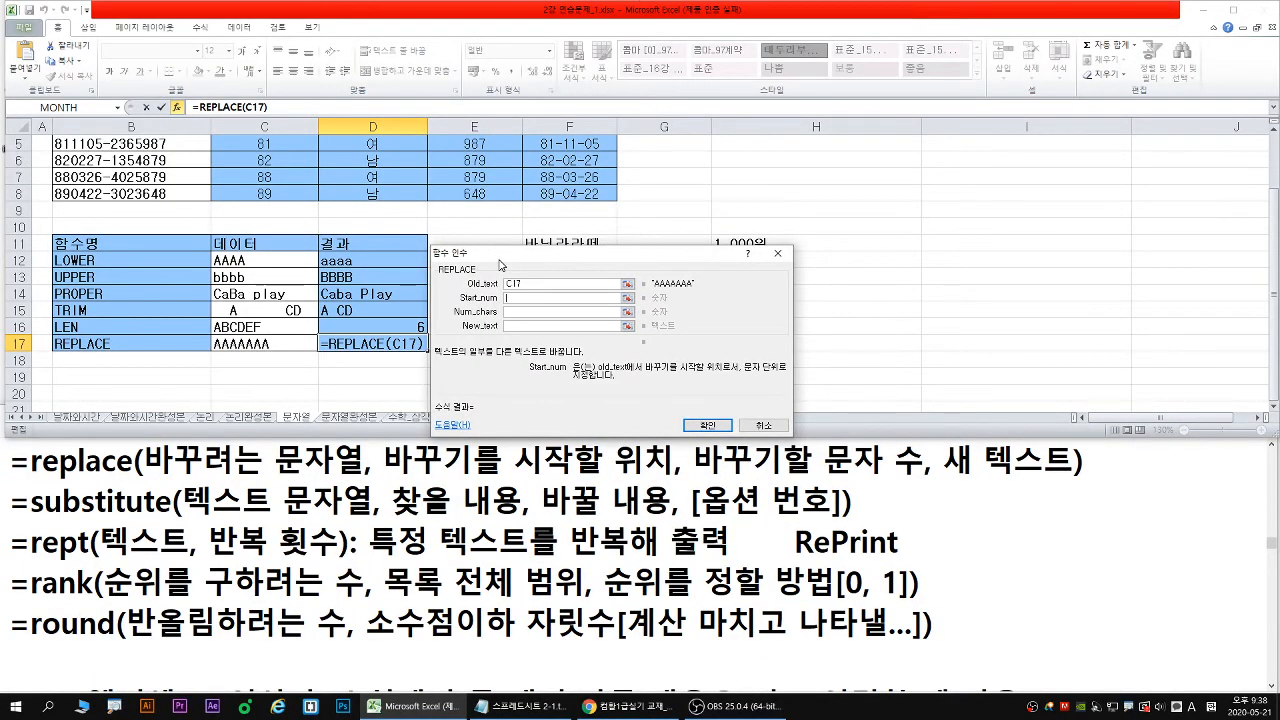
Mark the third A in C17 on screen, and set Start_num to 3 and Num_chars to 2
key(ctrl+1)
click(160, 267)
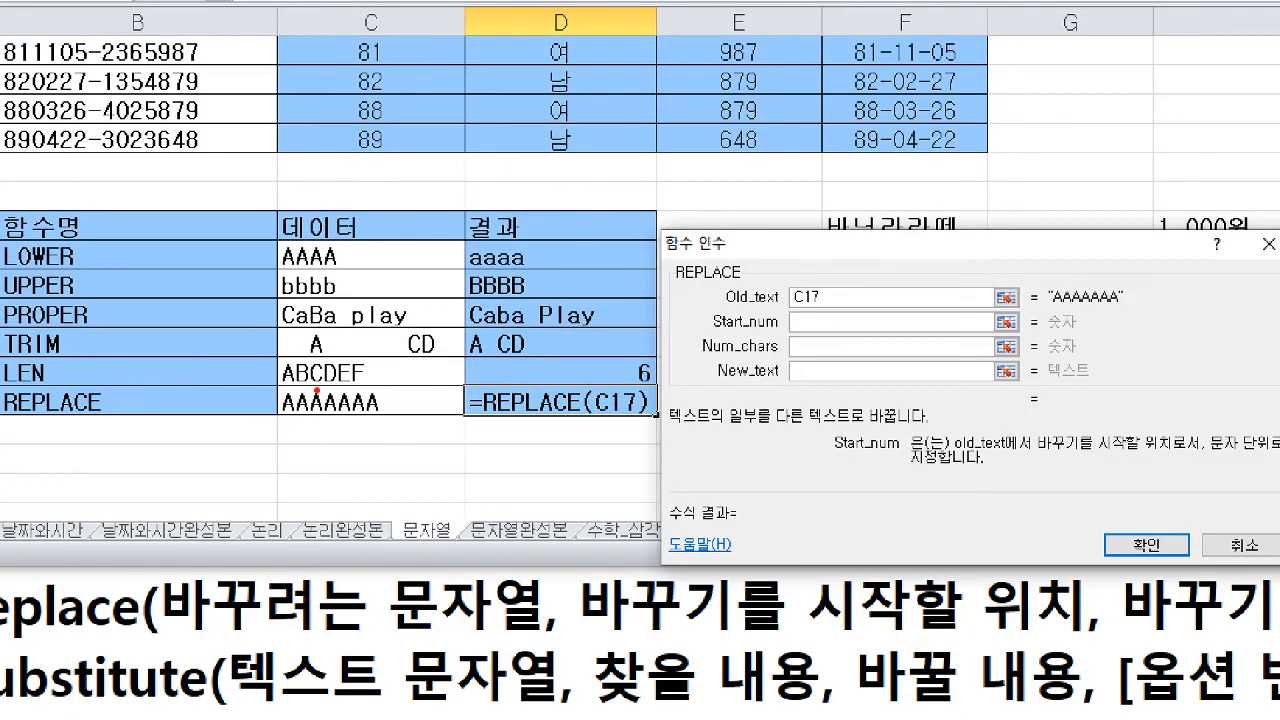
mouse_move(317, 342)
mouse_down()
mouse_move(331, 486)
mouse_move(366, 486)
mouse_up()
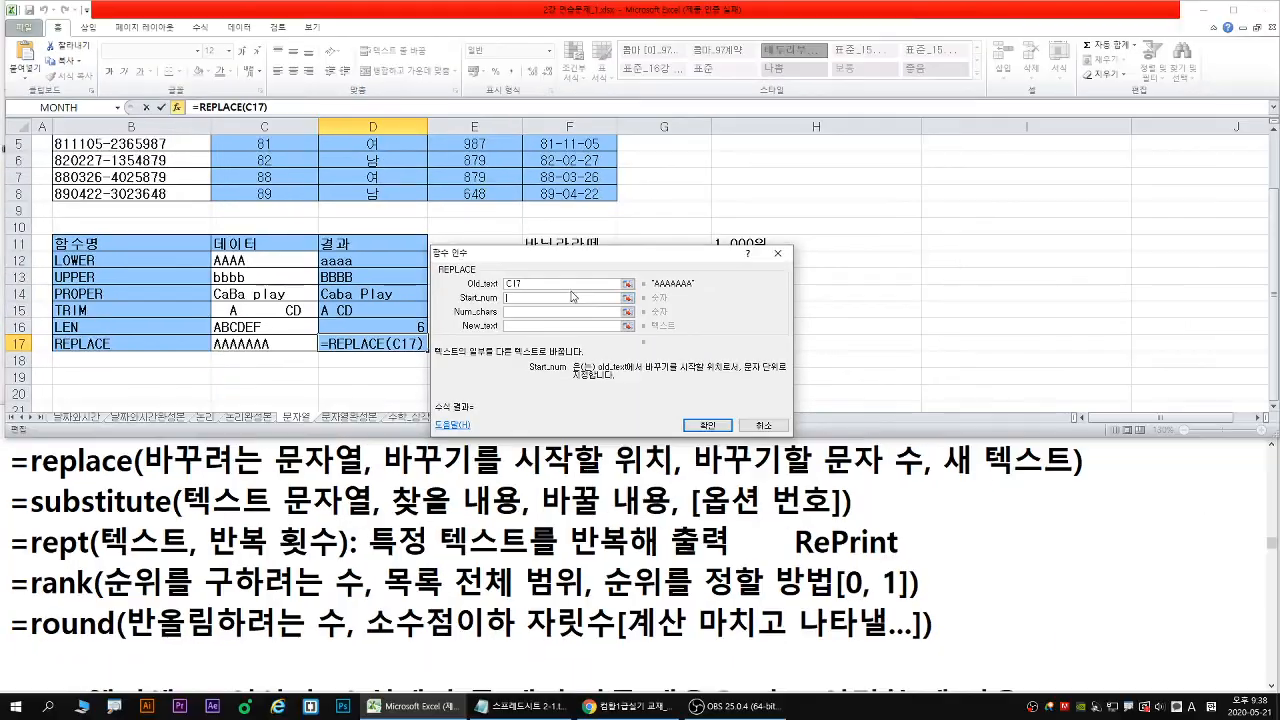
text(3)
click(805, 346)
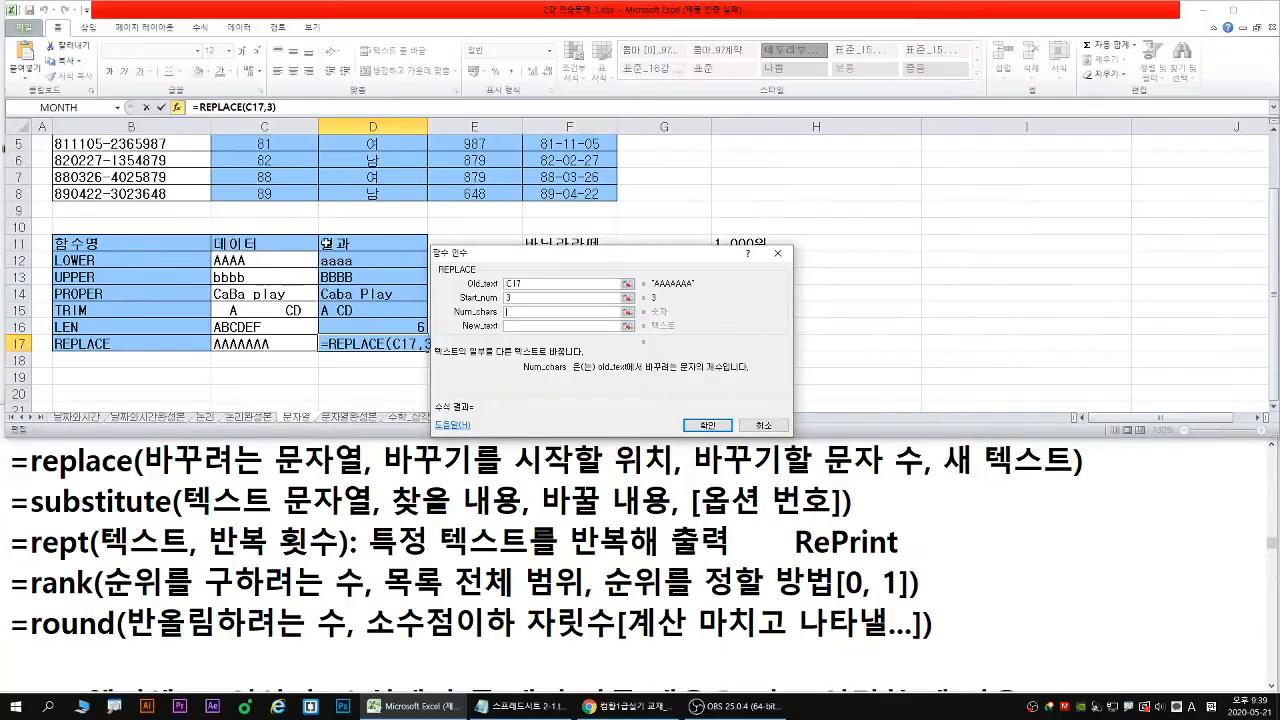
text(2)
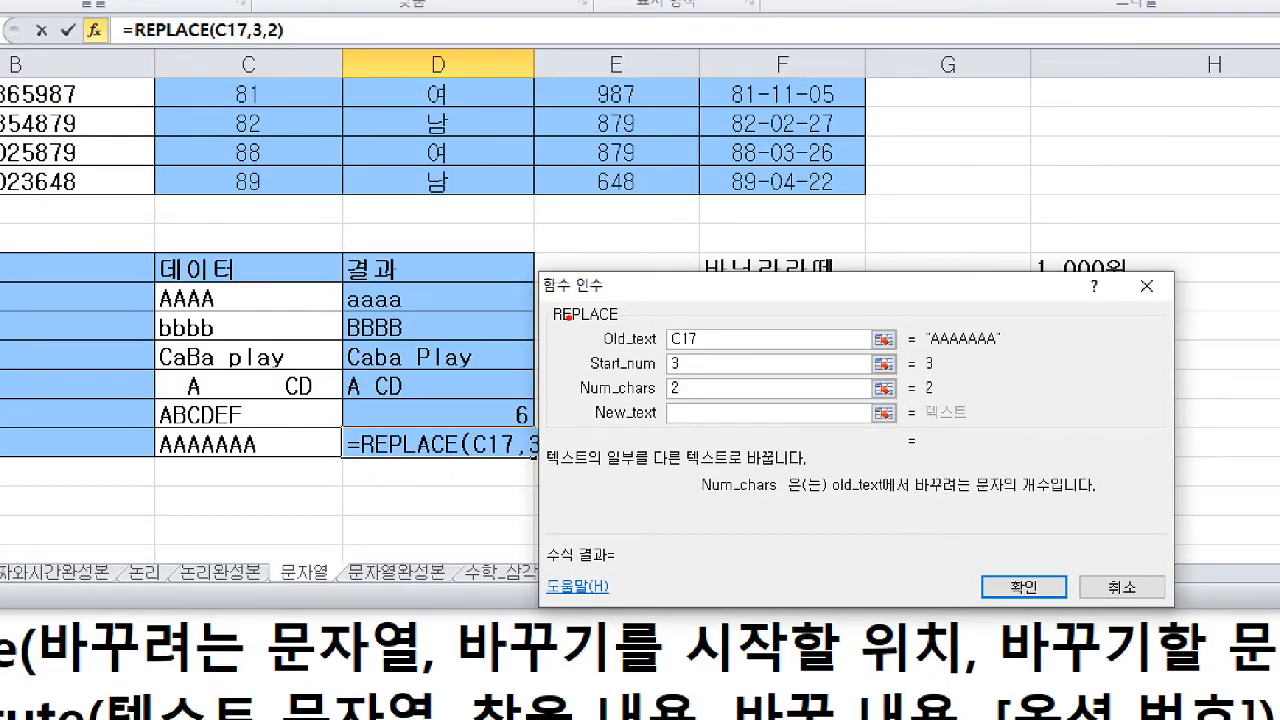
Set the New_text argument of REPLACE to cc and enter the formula in D17
drag(674, 418, 669, 422)
key(b)
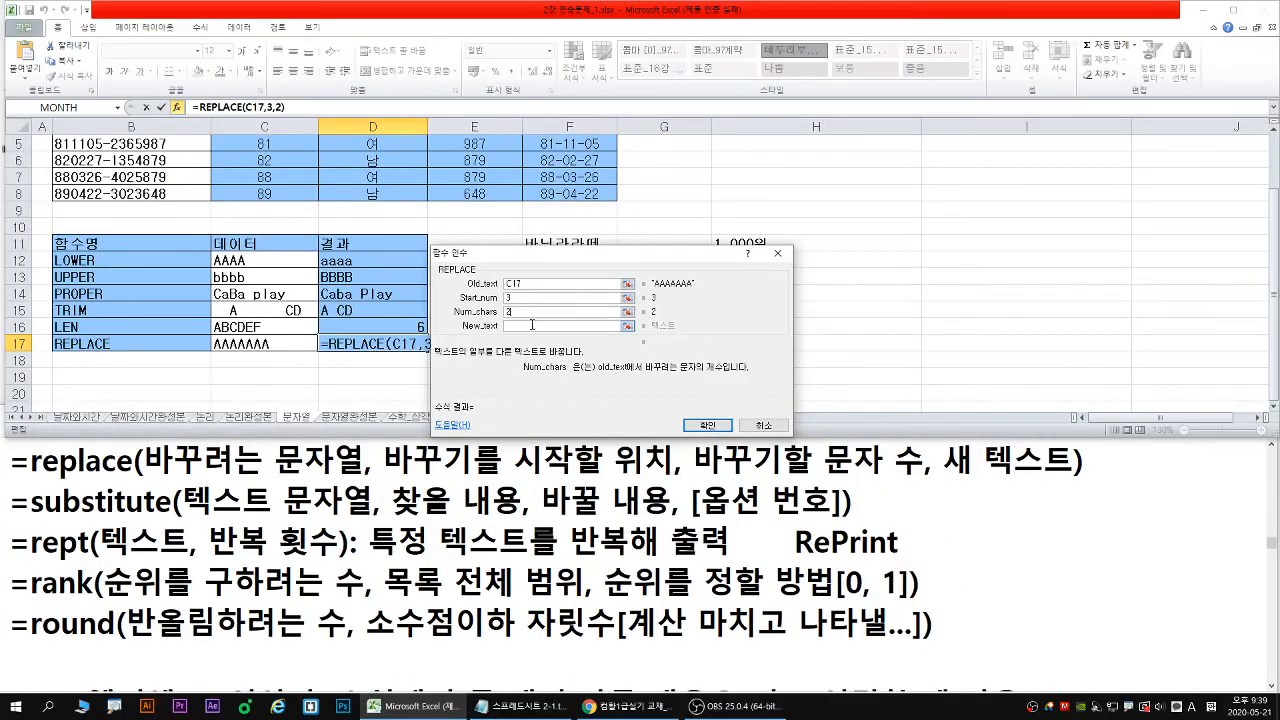
click(729, 417)
text(c)
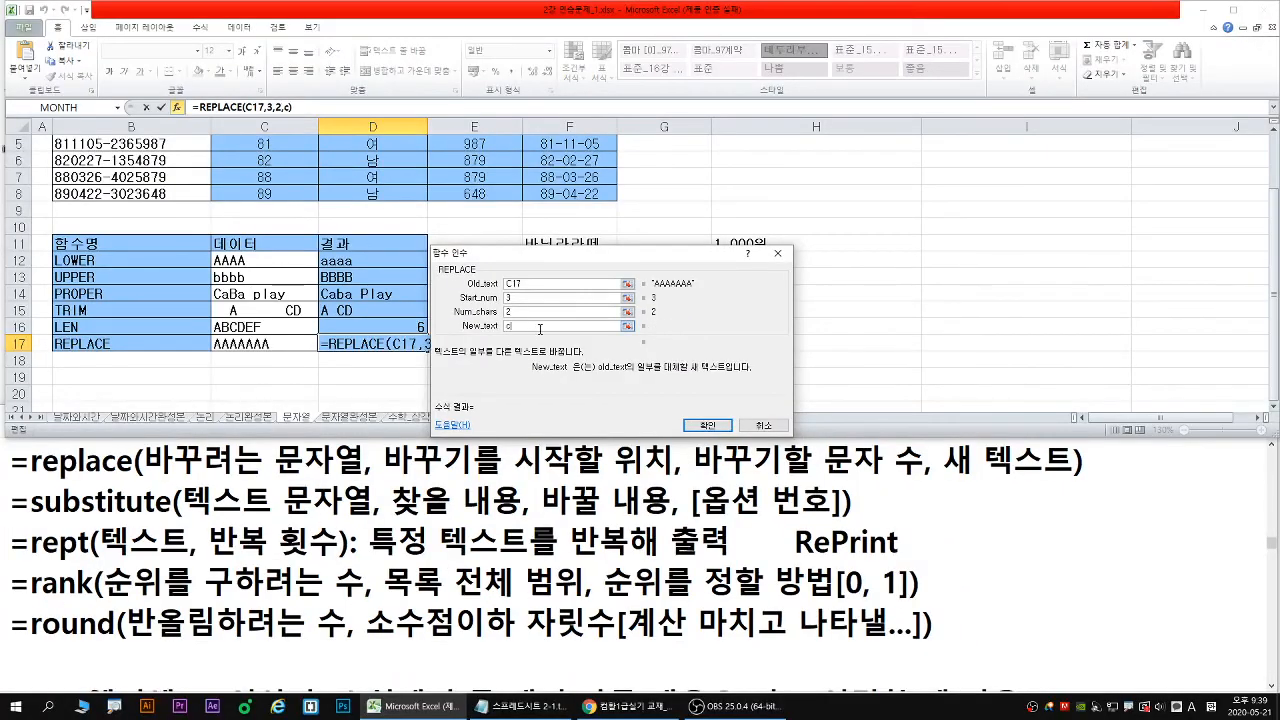
text(c)
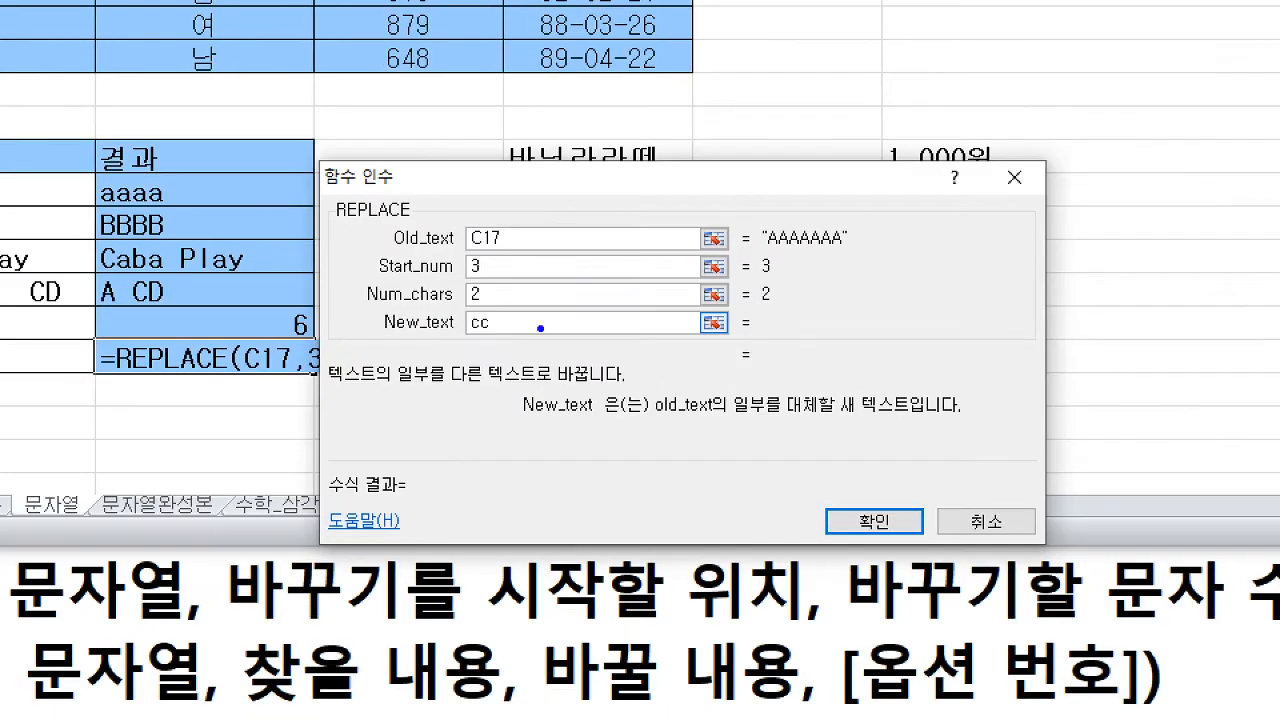
drag(384, 340, 508, 340)
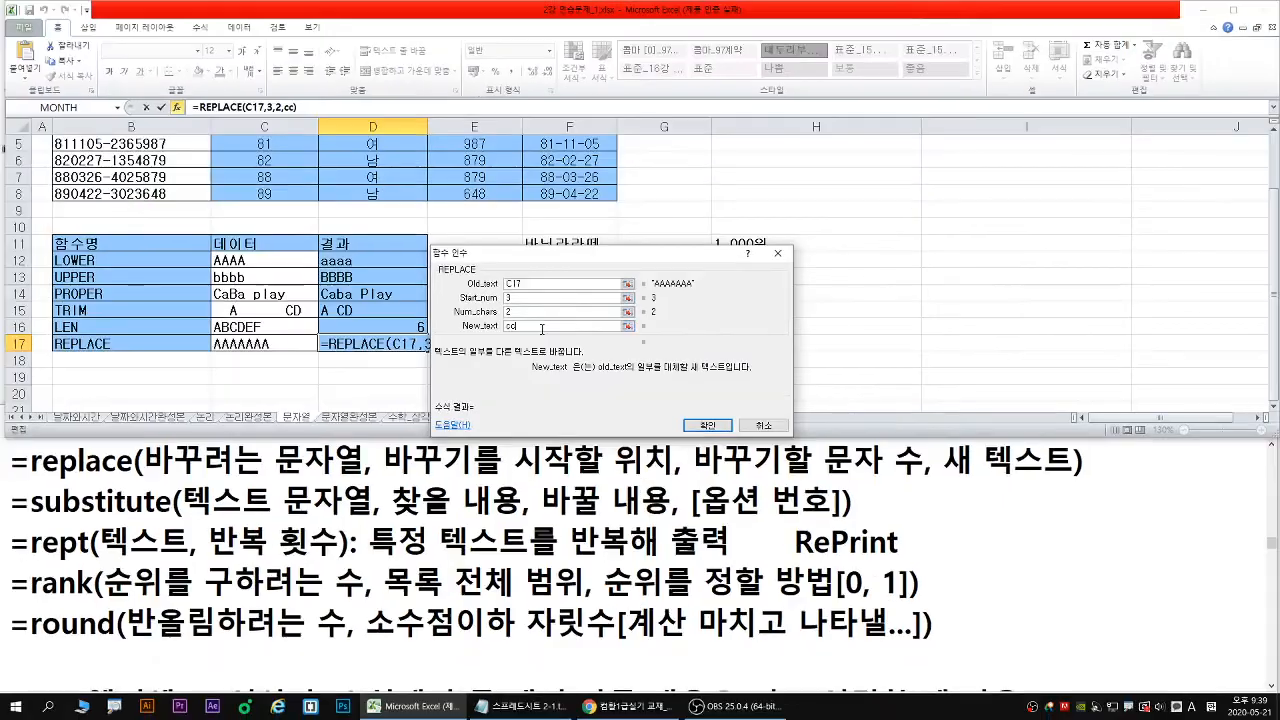
key(Return)
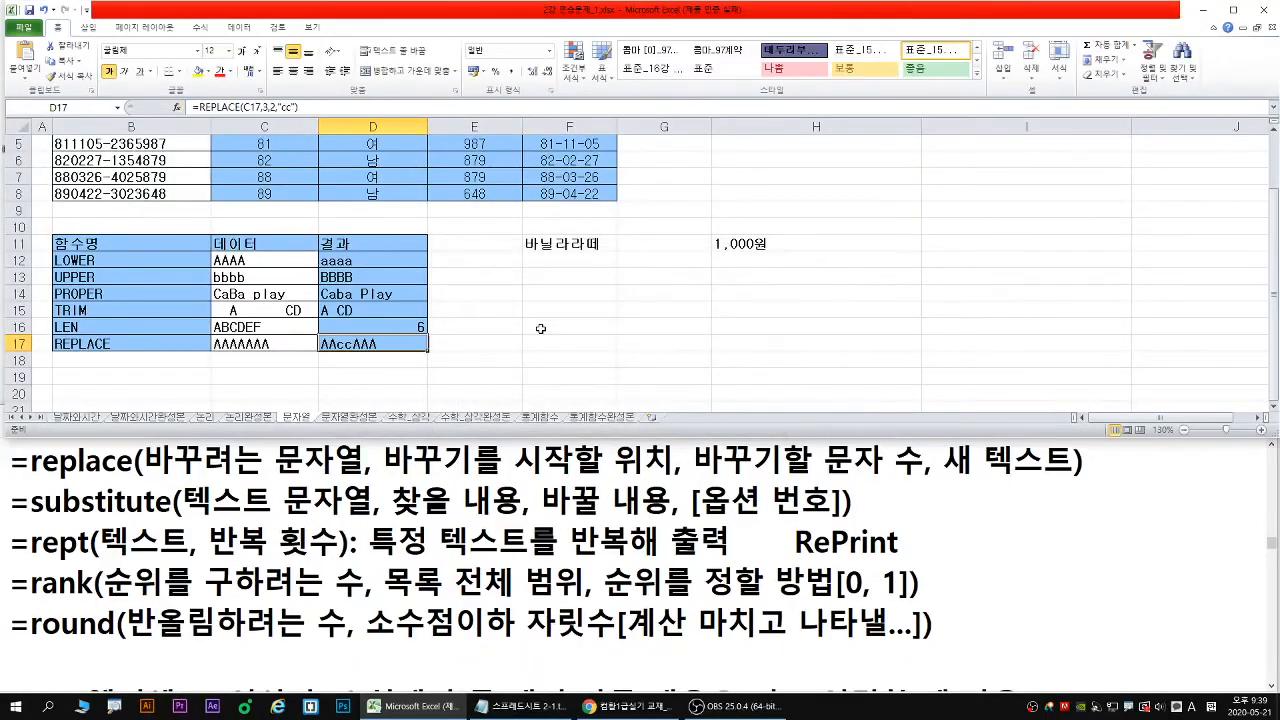
Add a substitute label in B18 below REPLACE and move to its result cell D18
click(122, 363)
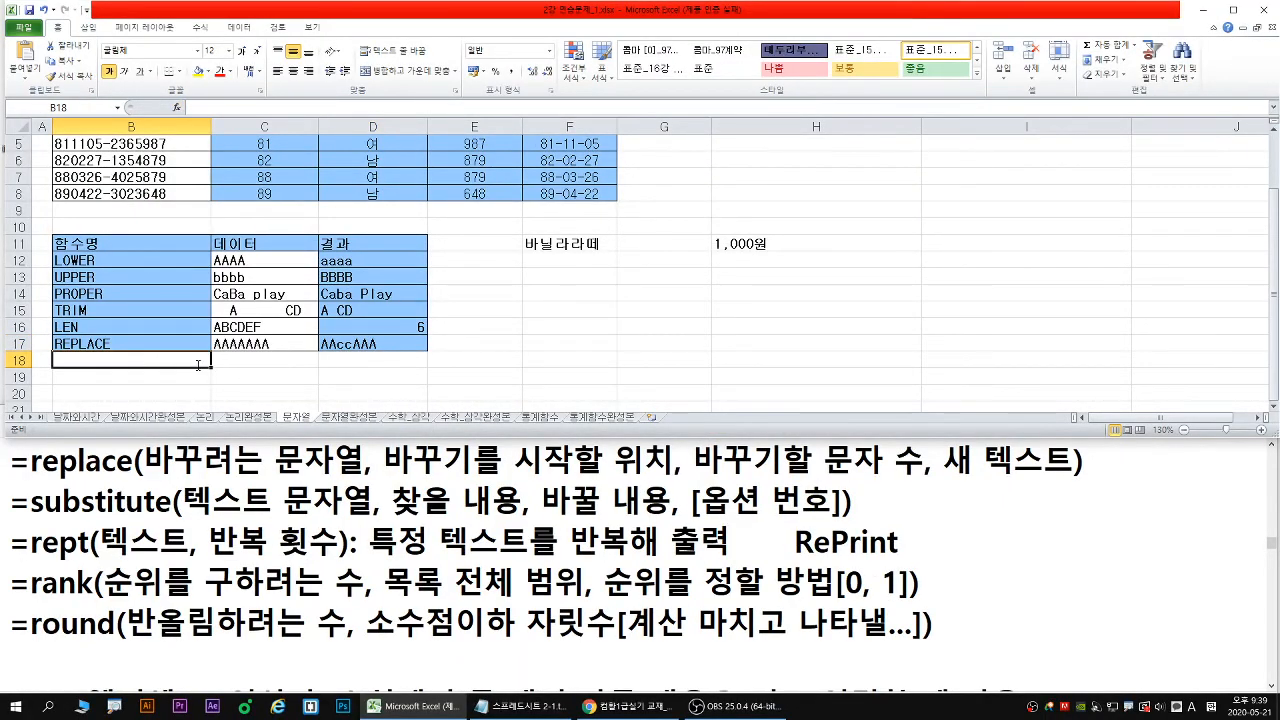
text(subs)
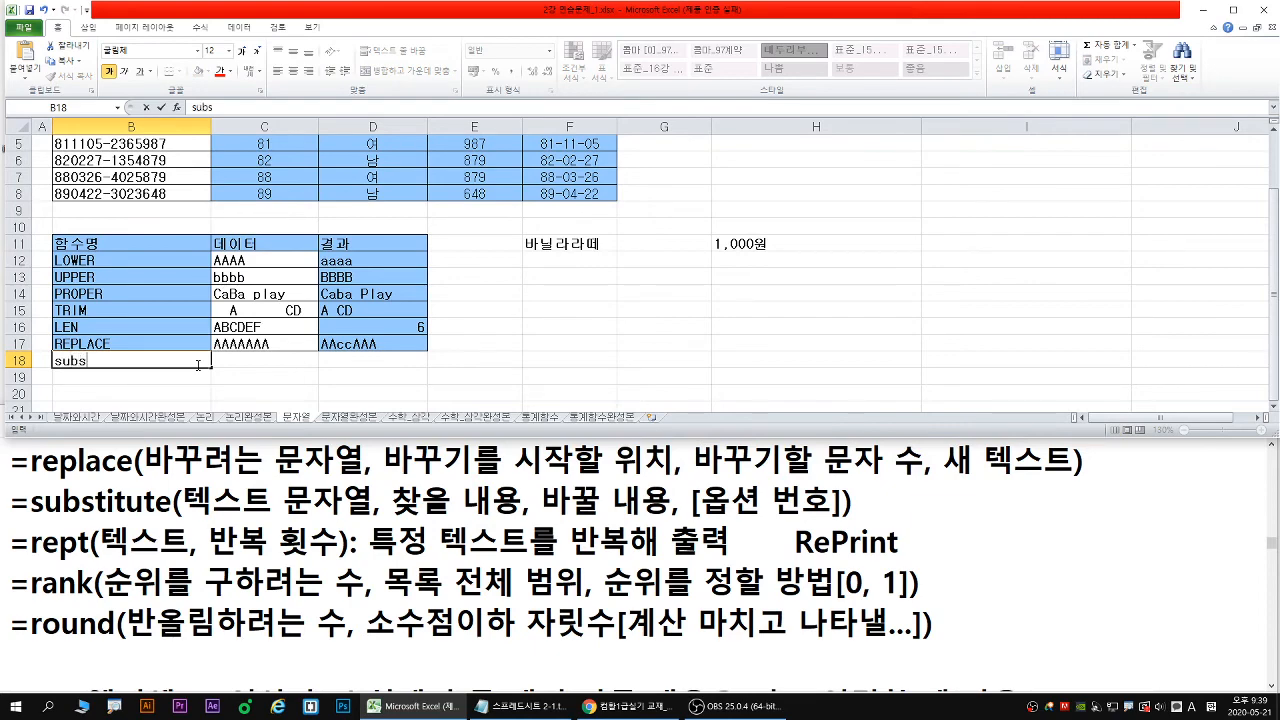
text(titute)
key(Tab)
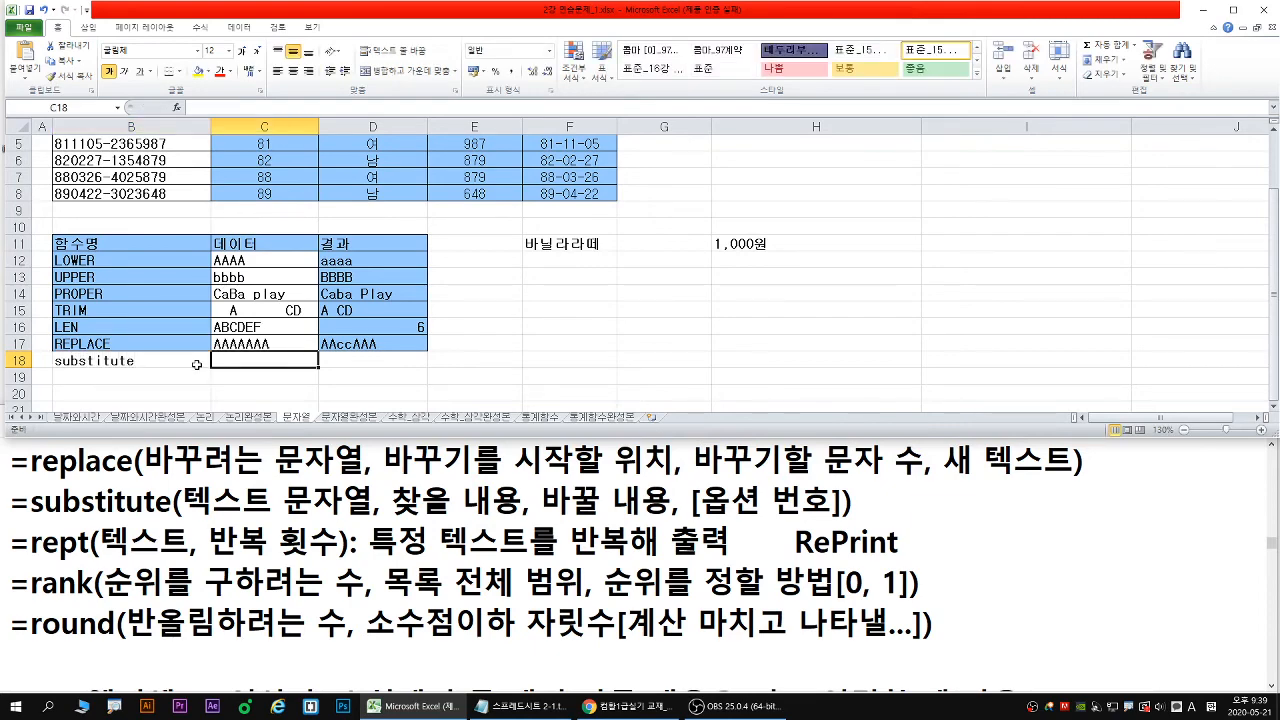
key(Tab)
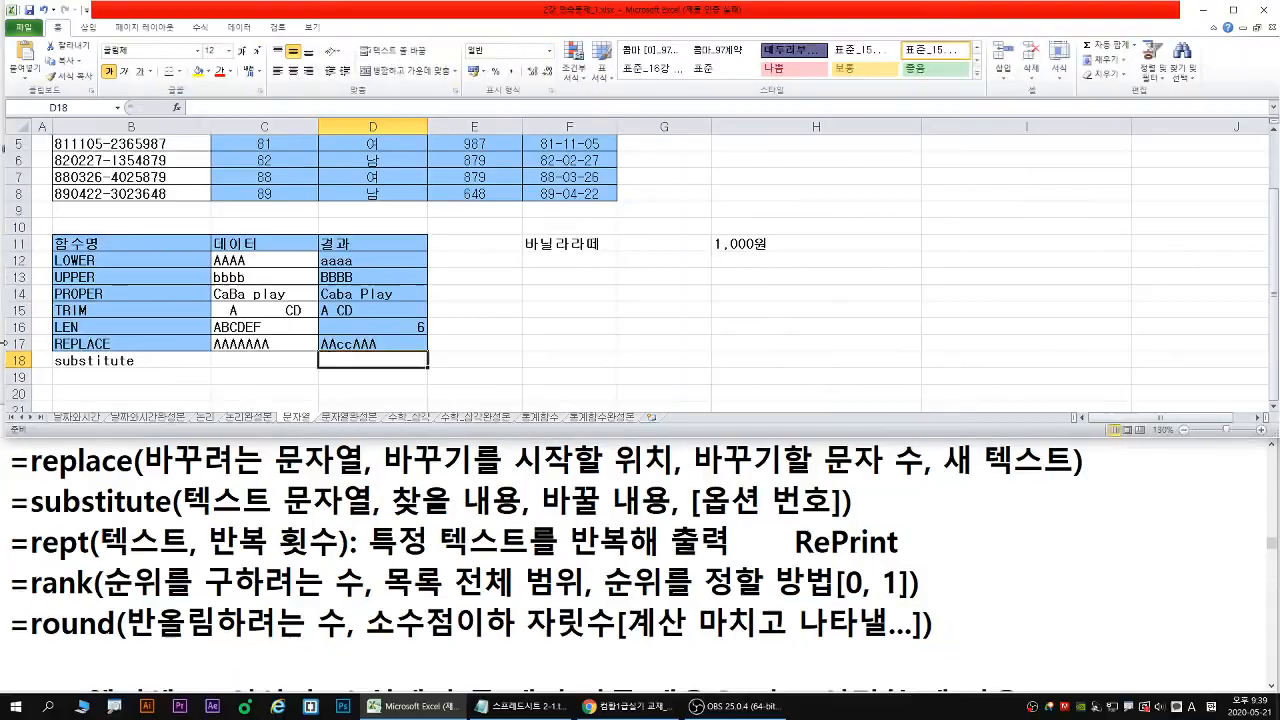
Start a SUBSTITUTE formula in D18 and open its function arguments dialog, placing it beside the result column
text(=sy)
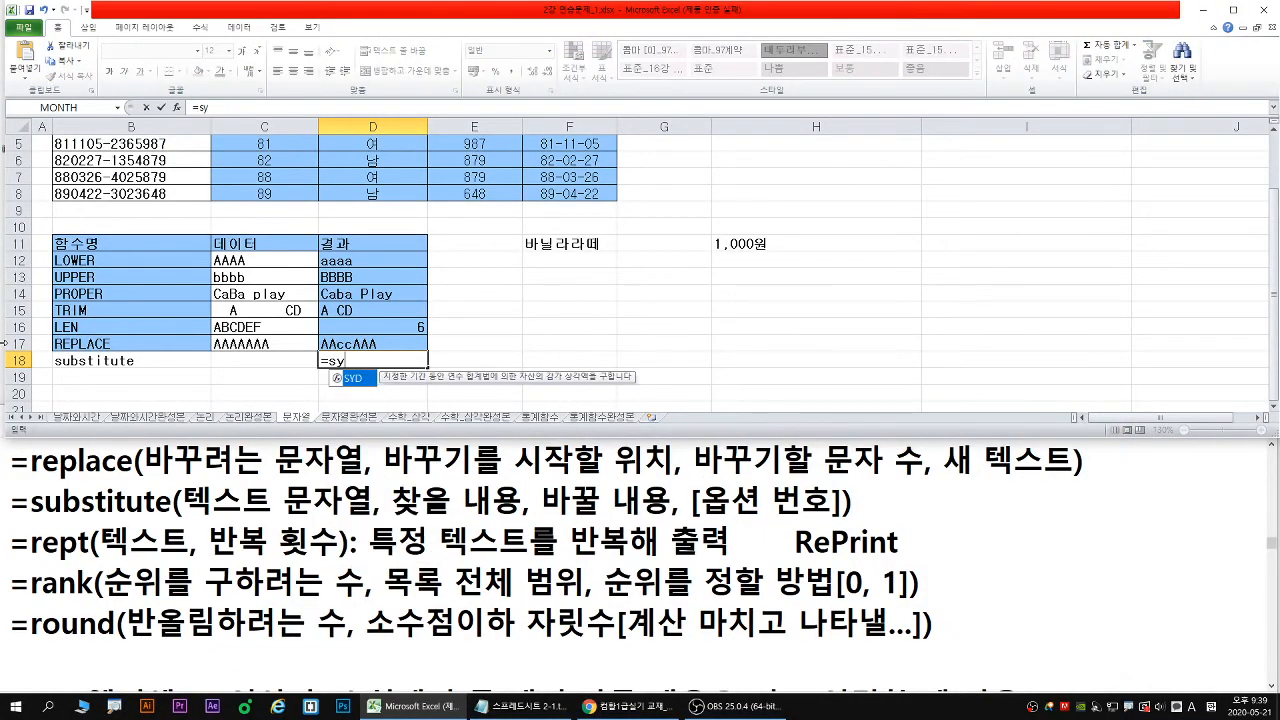
key(BackSpace)
text(ub)
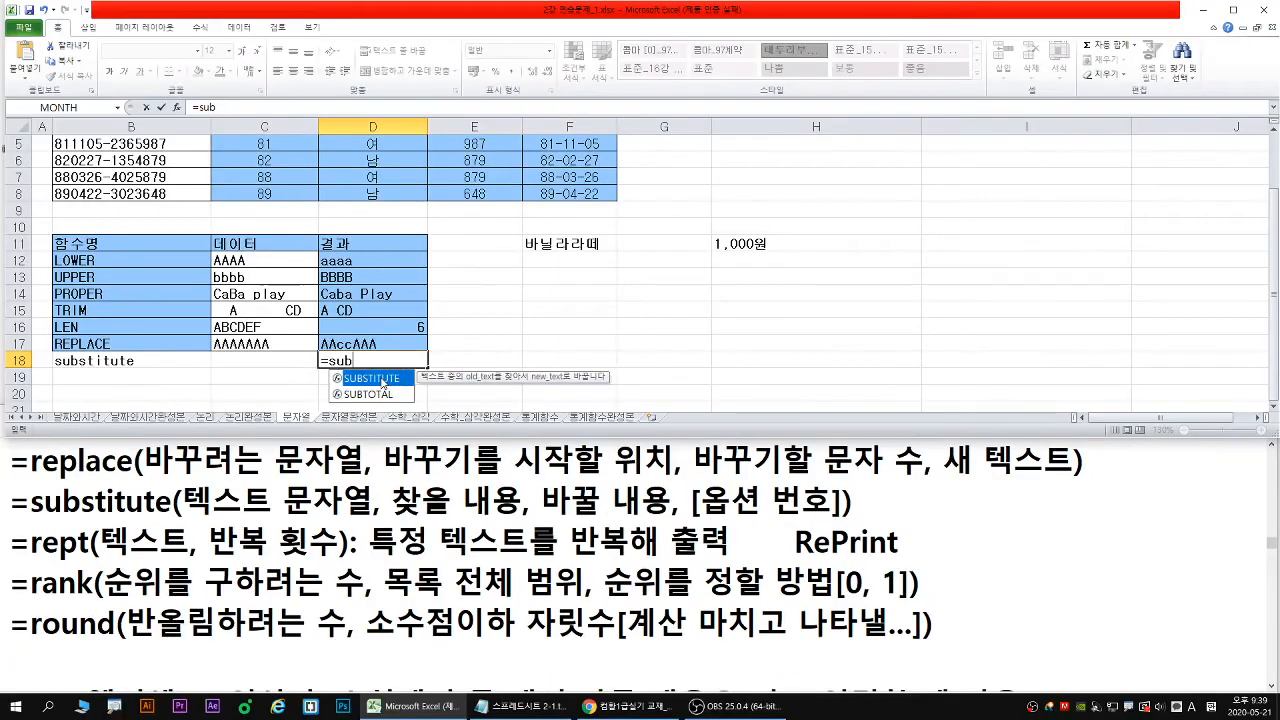
double_click(370, 380)
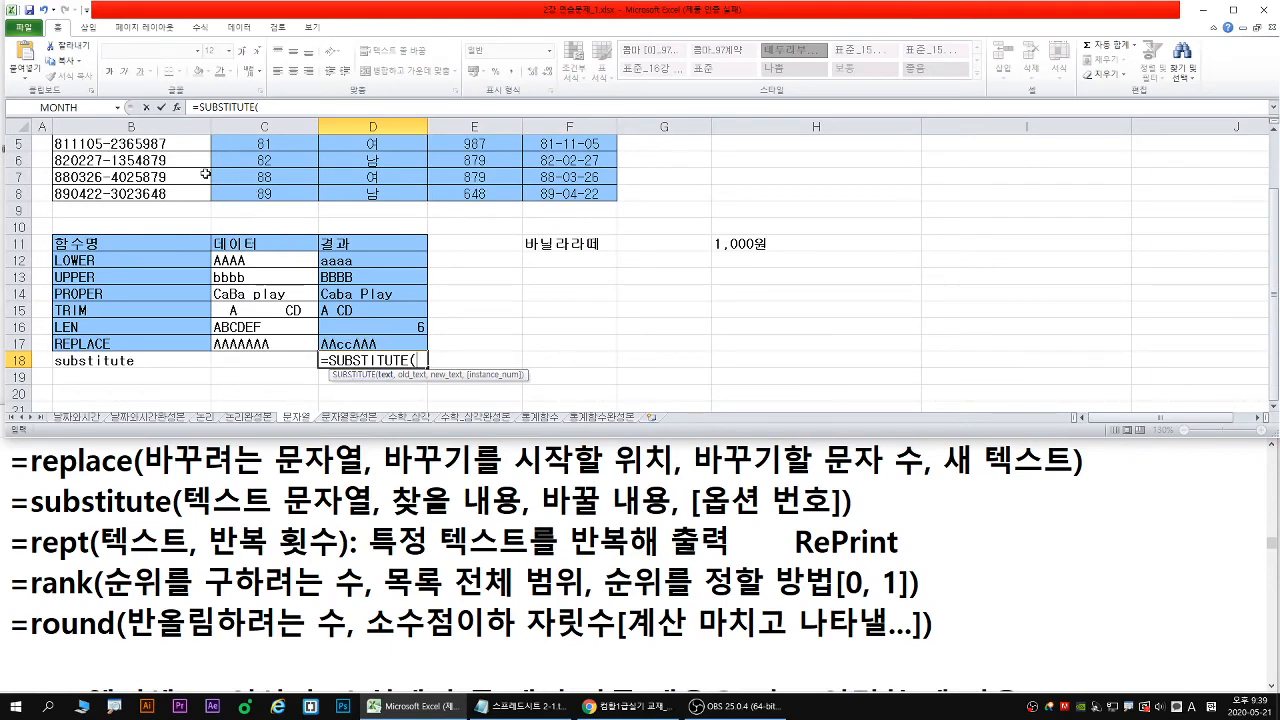
click(176, 107)
drag(531, 261, 551, 261)
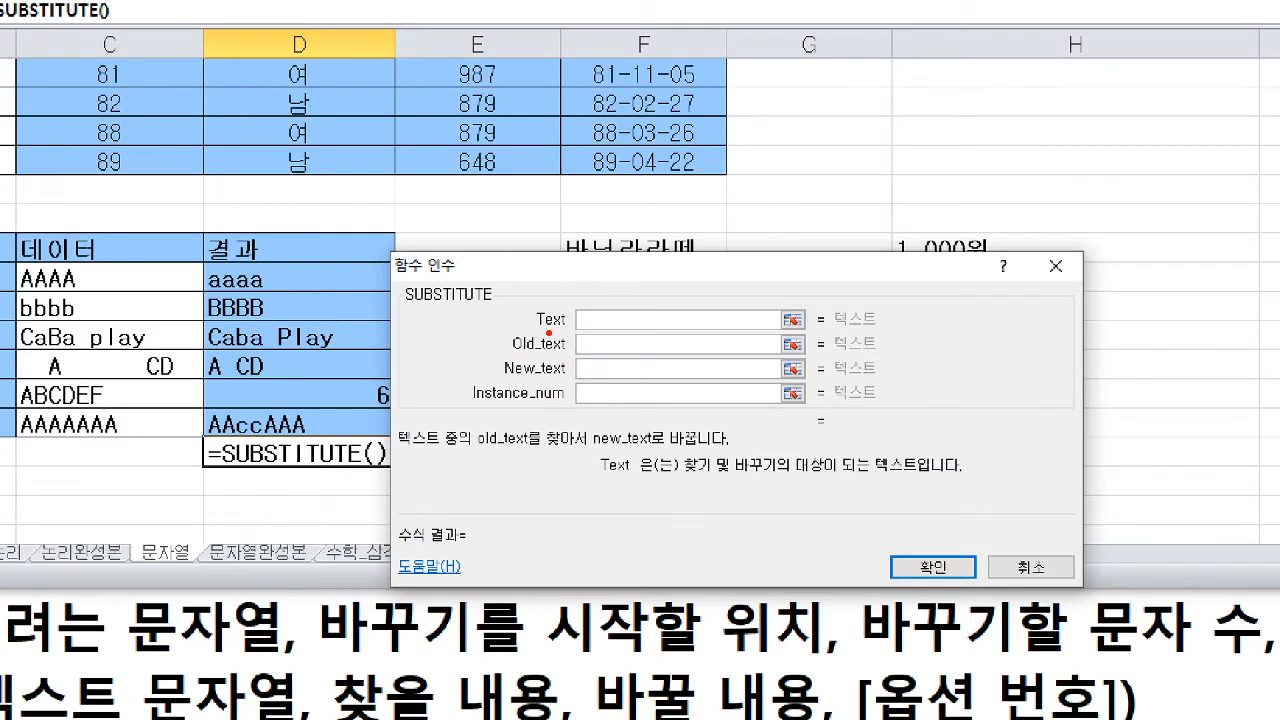
Underline the Text argument and its description on screen, and mark the cc inside D17
drag(539, 332, 654, 332)
drag(688, 477, 922, 478)
drag(283, 410, 310, 379)
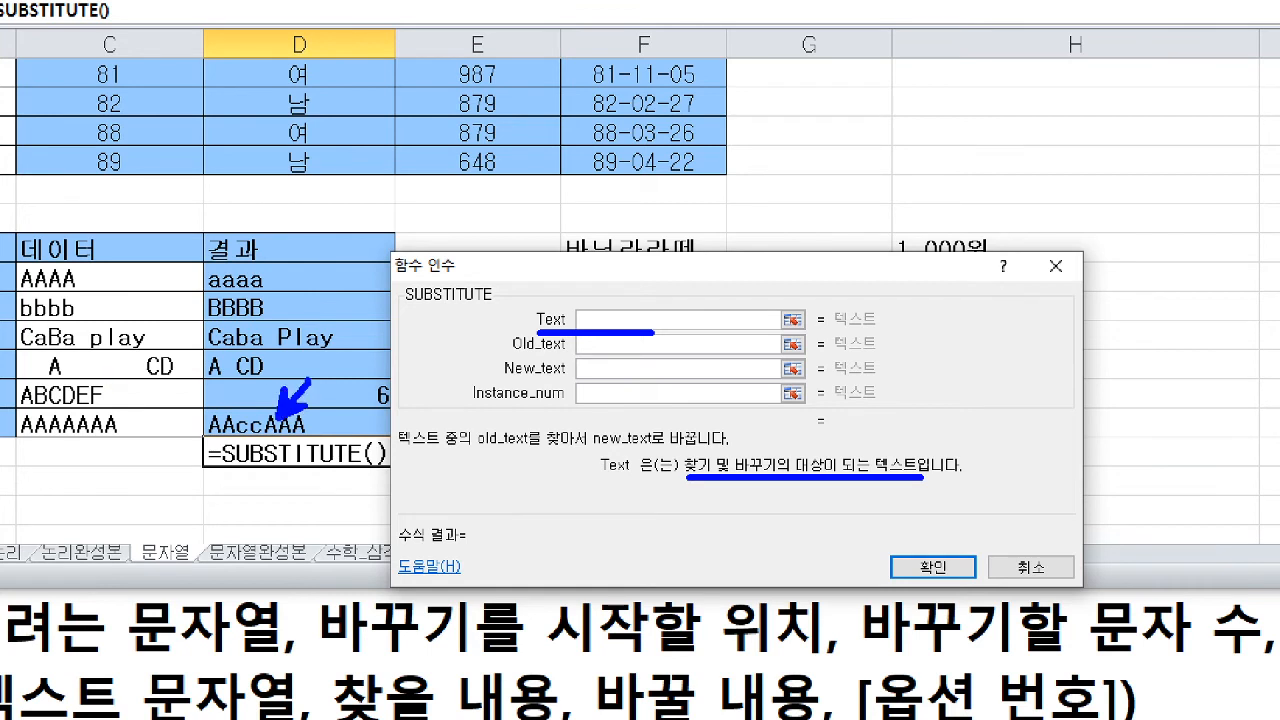
mouse_move(283, 430)
mouse_down()
mouse_move(278, 403)
mouse_move(284, 430)
mouse_up()
key(Escape)
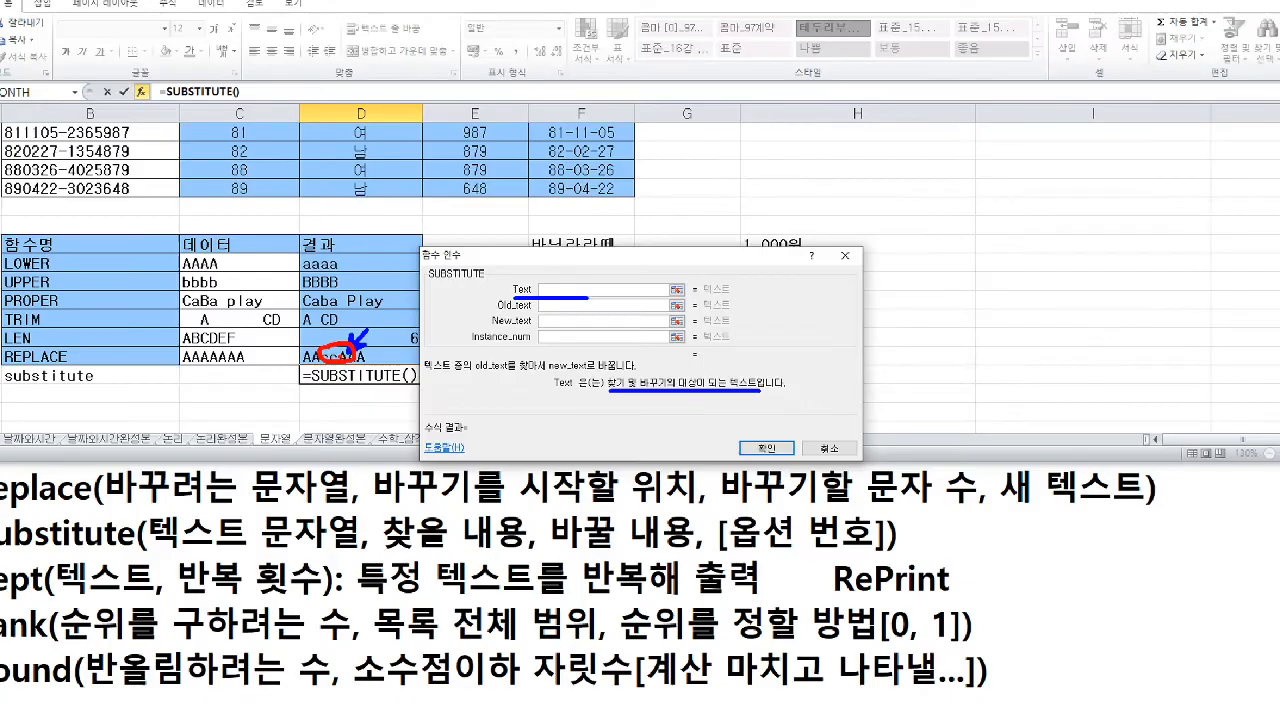
Set the Text argument of SUBSTITUTE to D17 and move on to Old_text
click(364, 345)
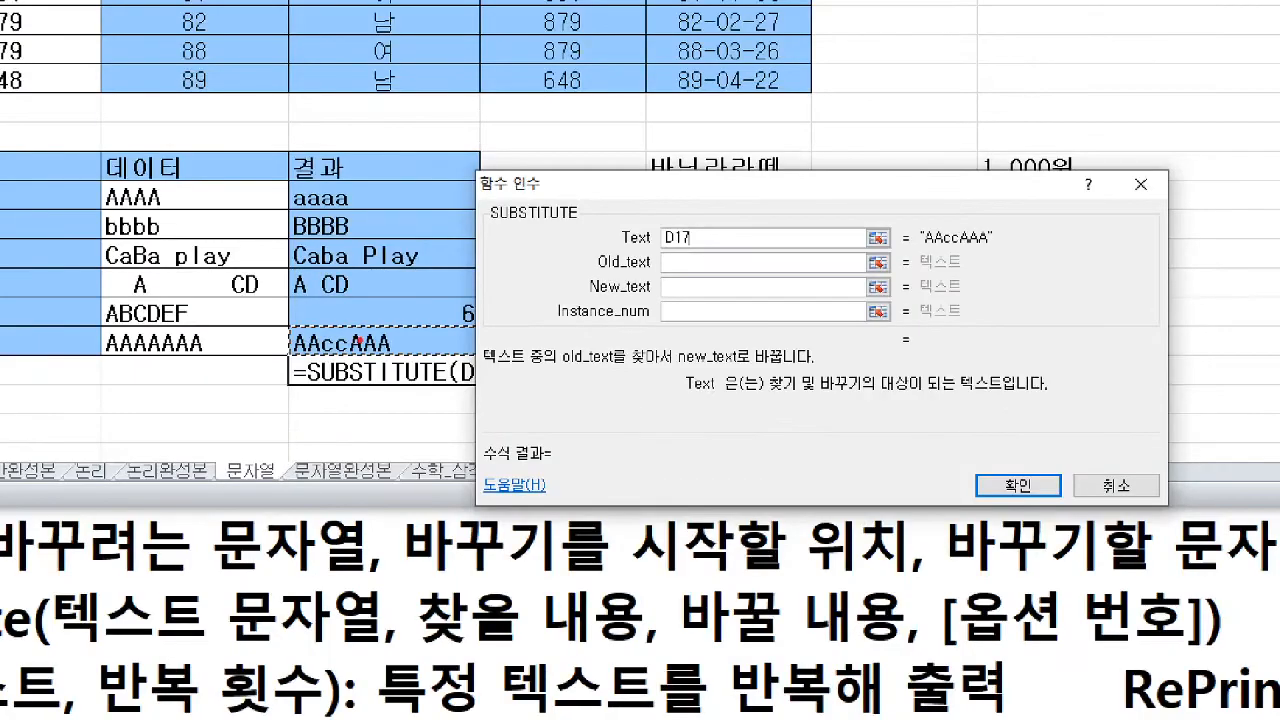
drag(358, 341, 377, 318)
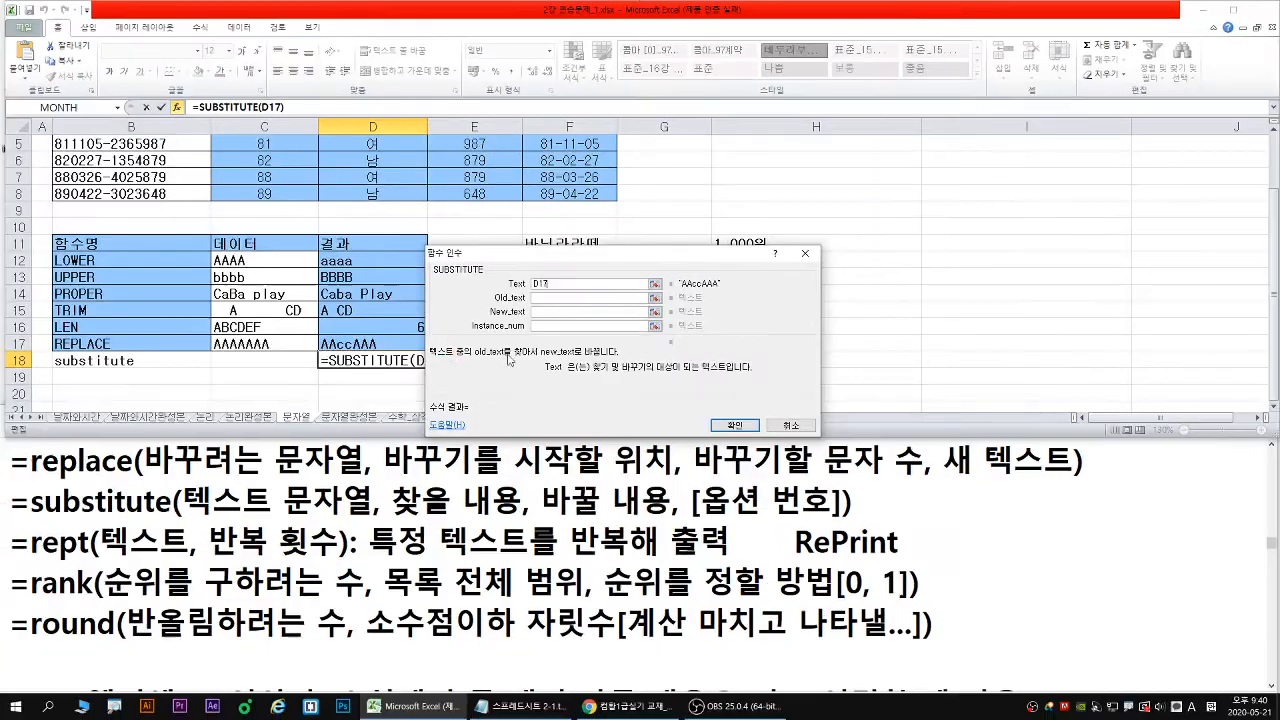
key(Tab)
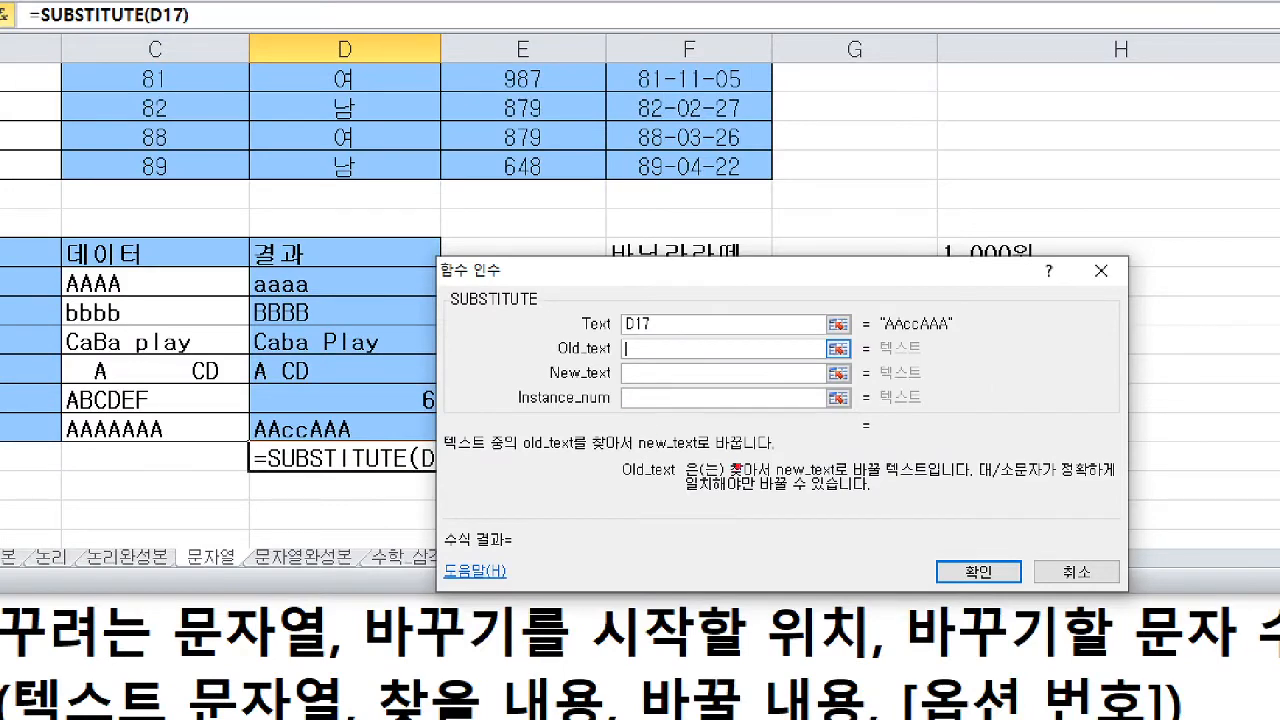
Underline the Old_text description, its case-matching requirement and the cc in D17 on screen
drag(736, 480, 931, 478)
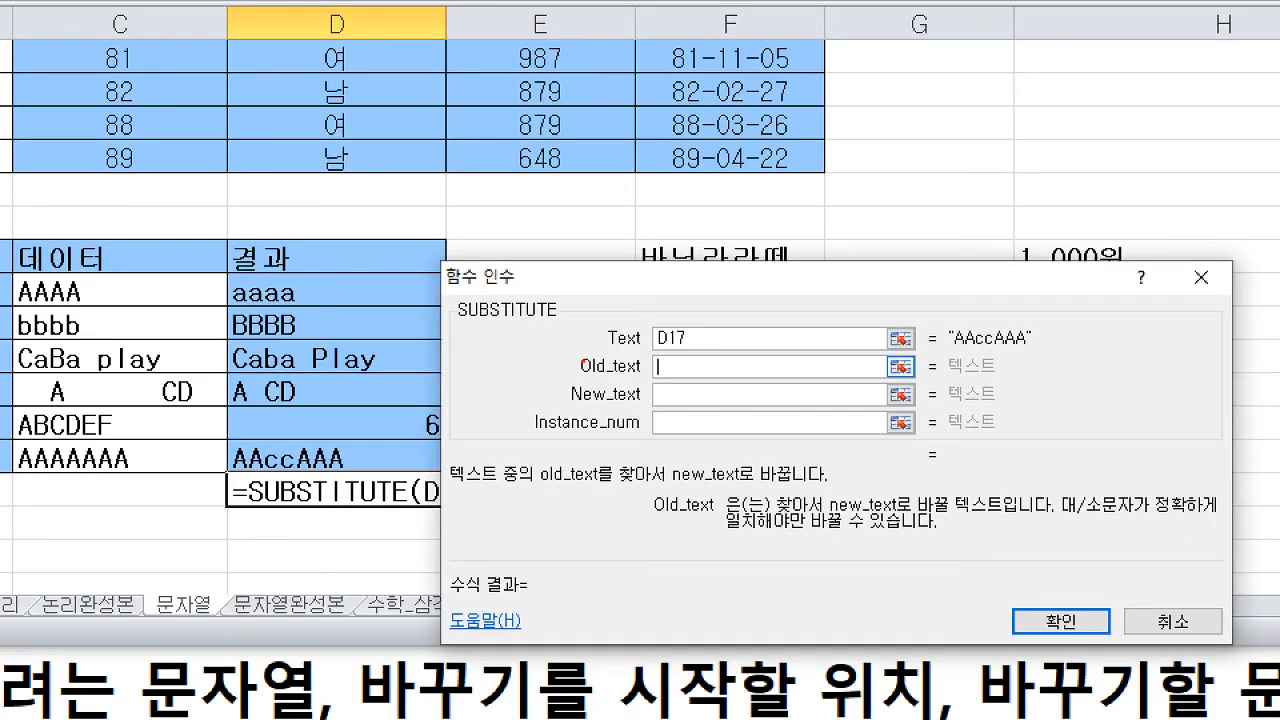
drag(786, 518, 1000, 512)
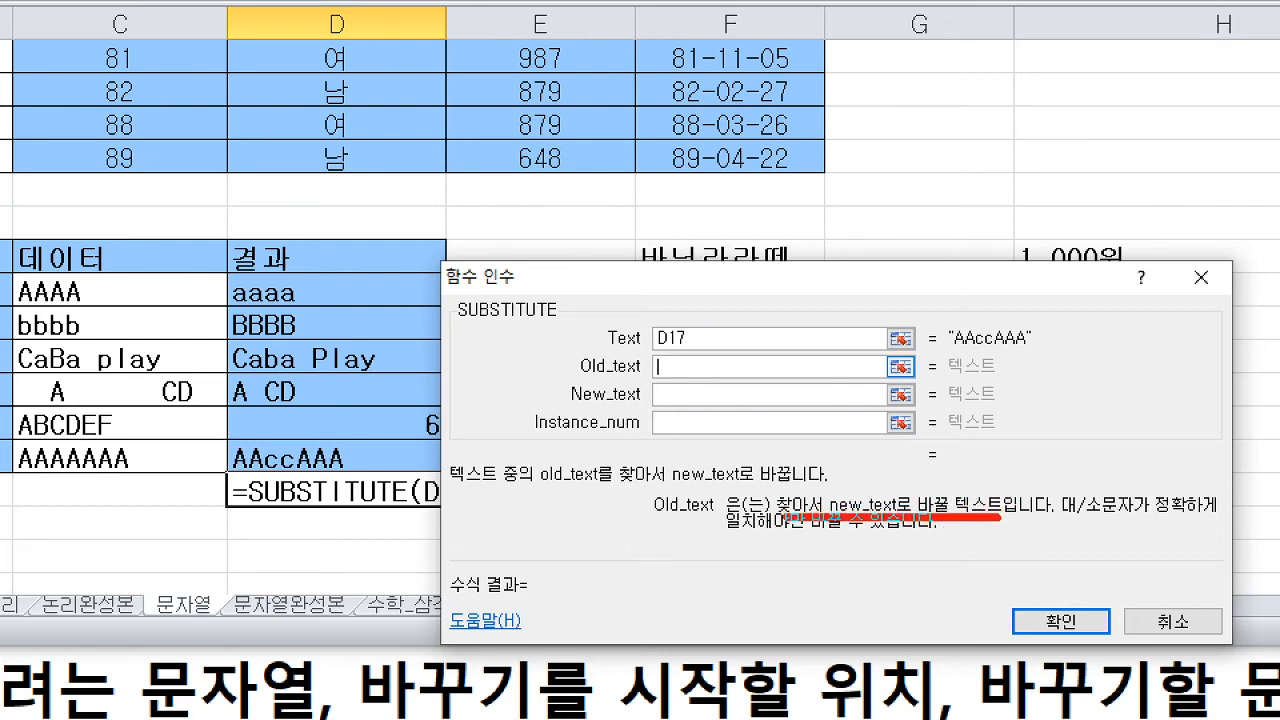
drag(268, 476, 296, 477)
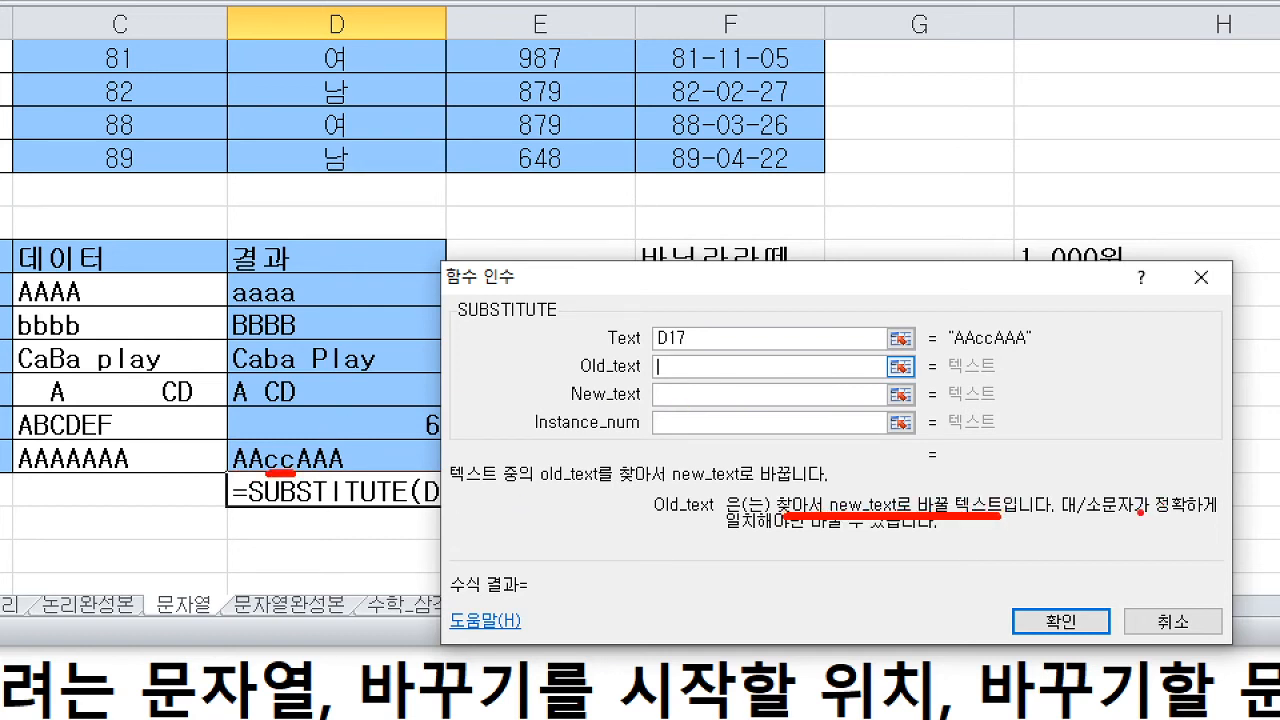
drag(1064, 519, 1216, 515)
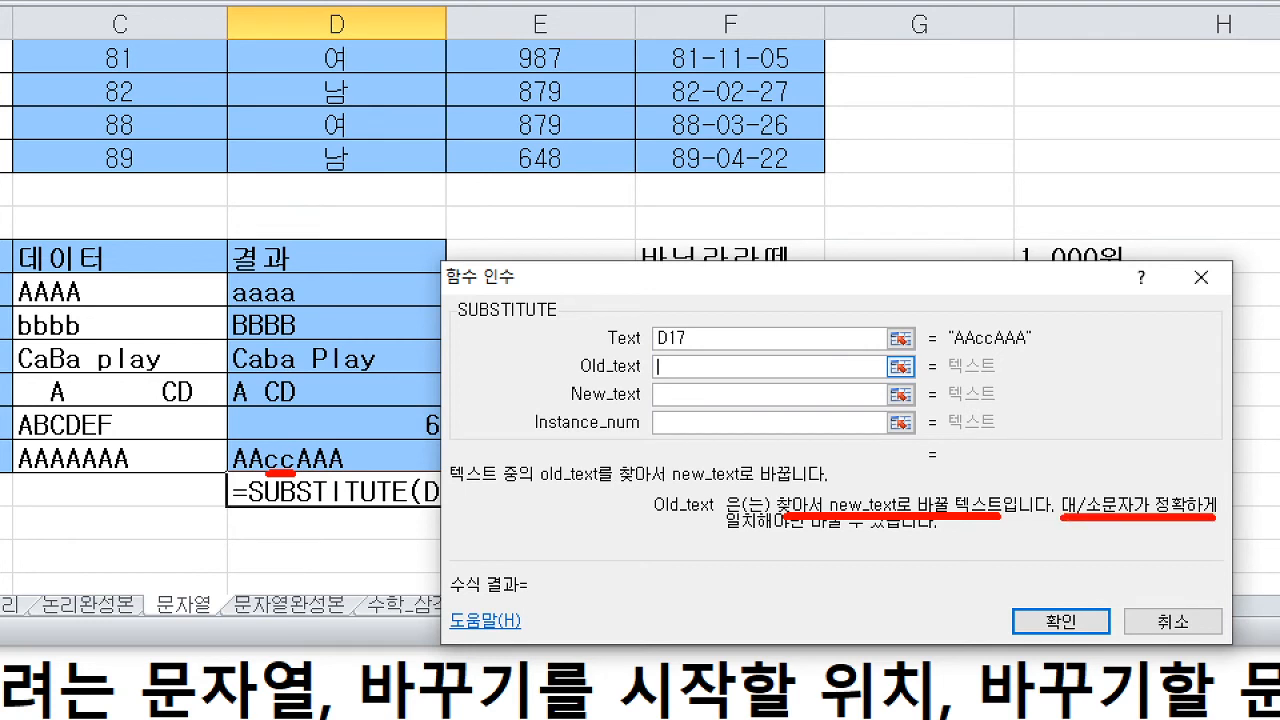
drag(722, 537, 858, 537)
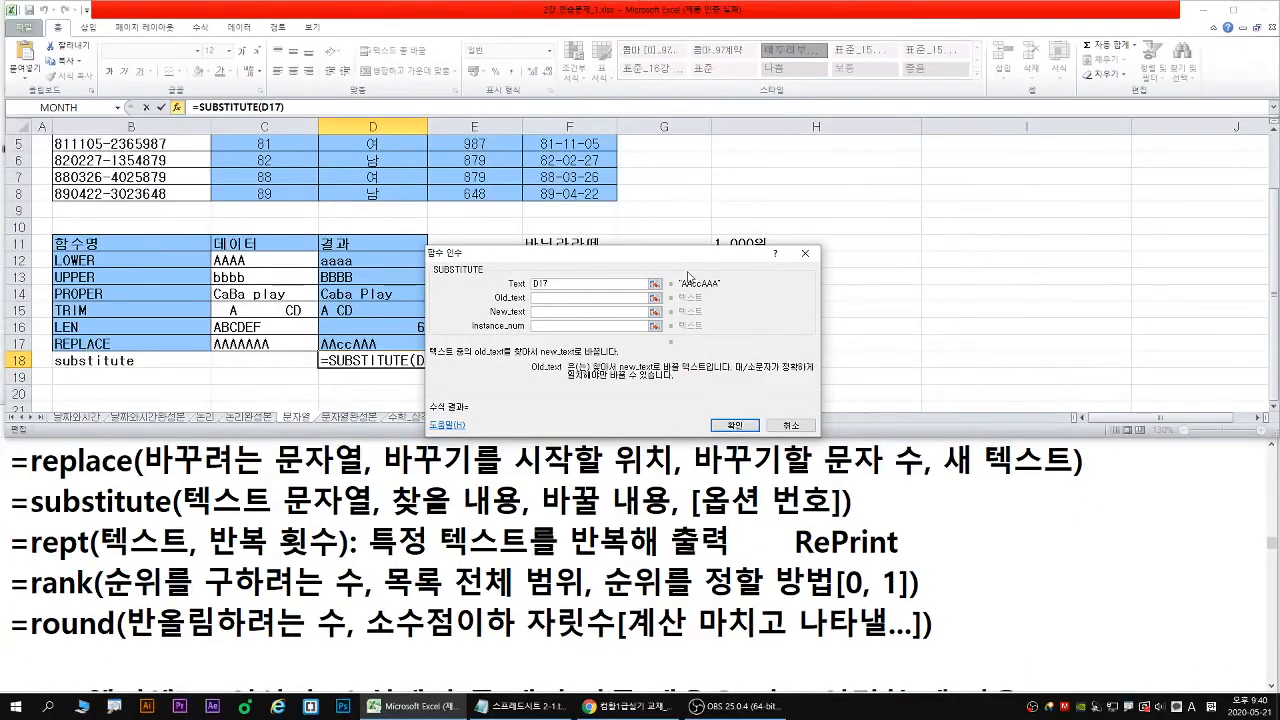
Set the Old_text argument to lowercase cc and underline it on screen
text(CC)
key(BackSpace)
key(BackSpace)
text(cc)
key(ctrl+1)
click(535, 312)
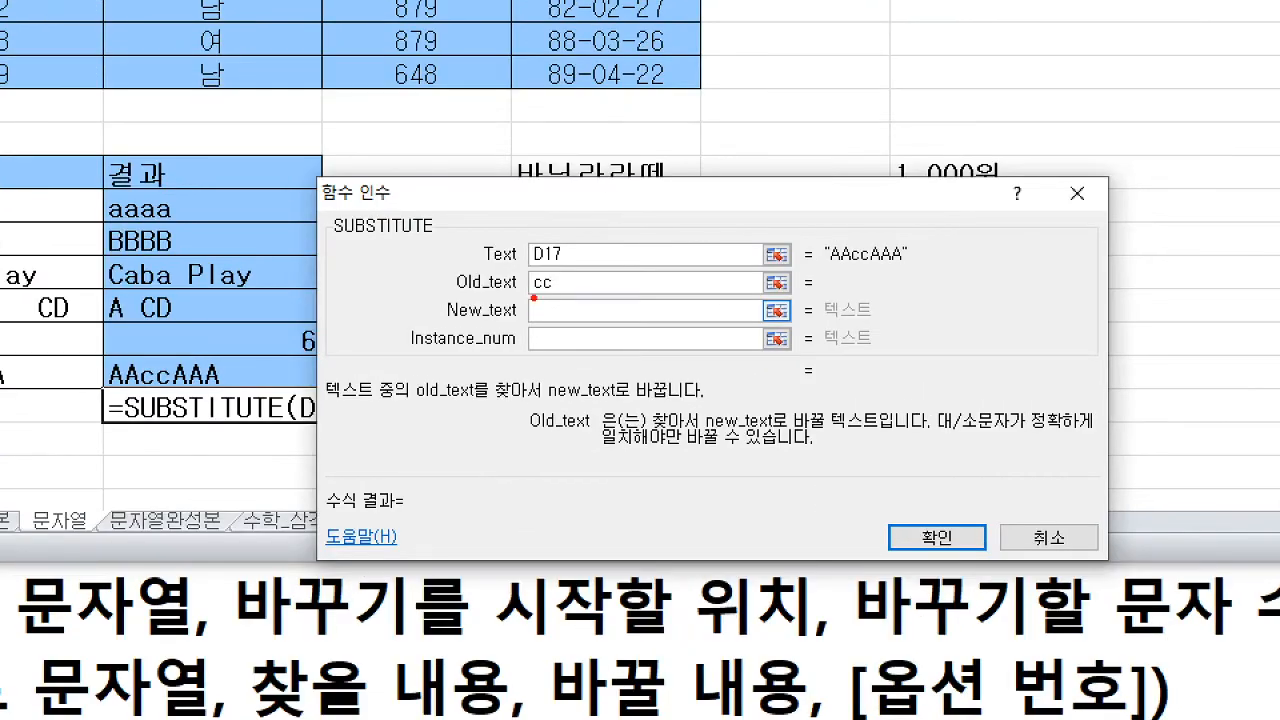
drag(534, 297, 558, 296)
key(b)
key(Escape)
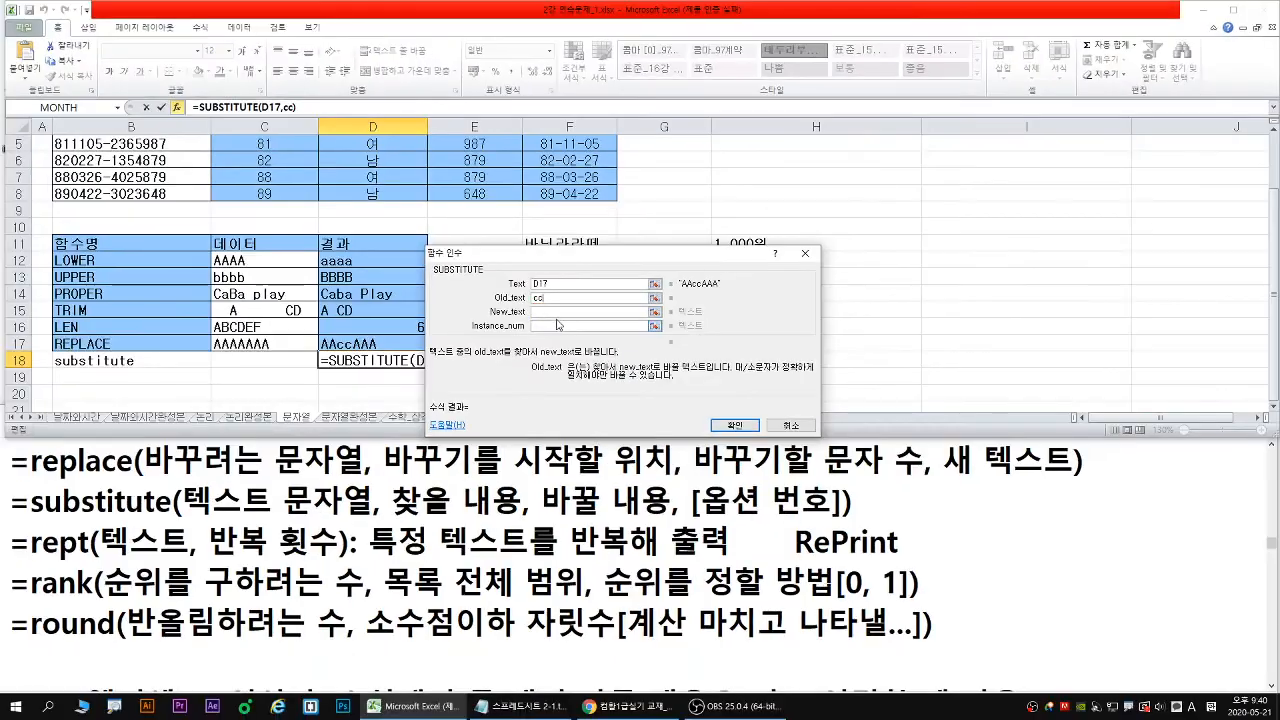
Set the New_text argument to AA and point out the Instance_num argument on screen
click(553, 311)
text(AA)
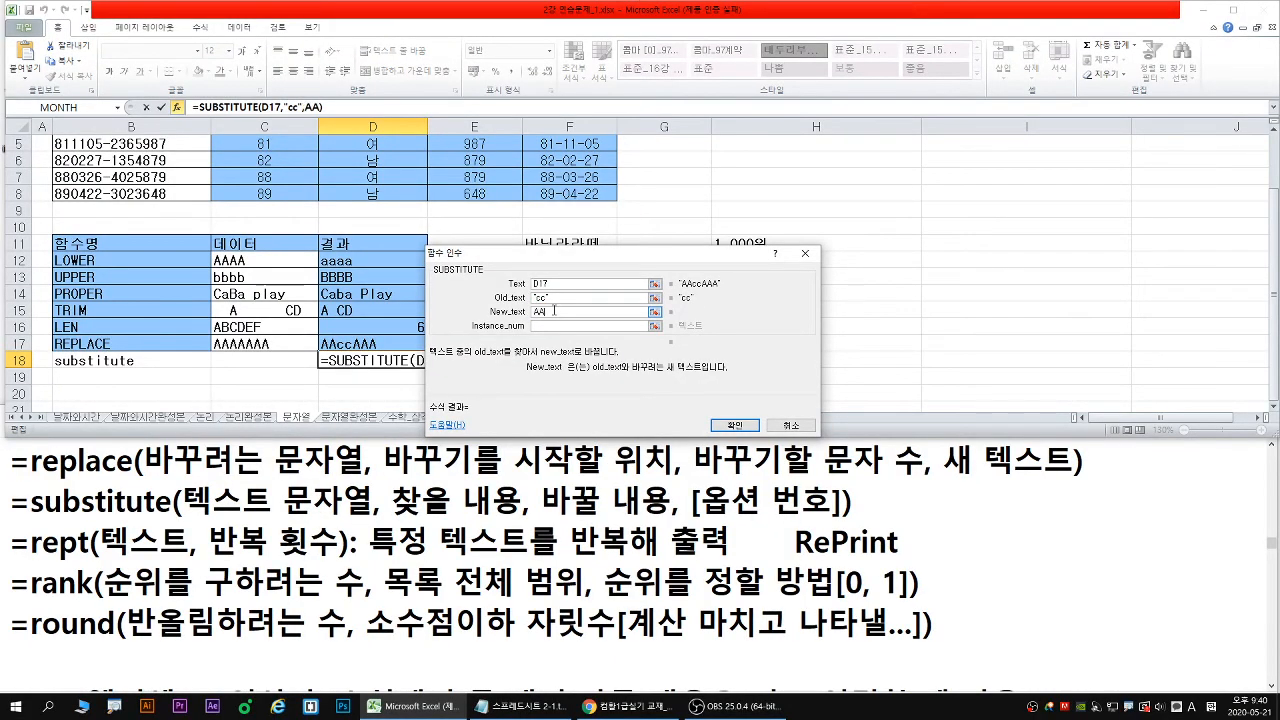
key(ctrl+1)
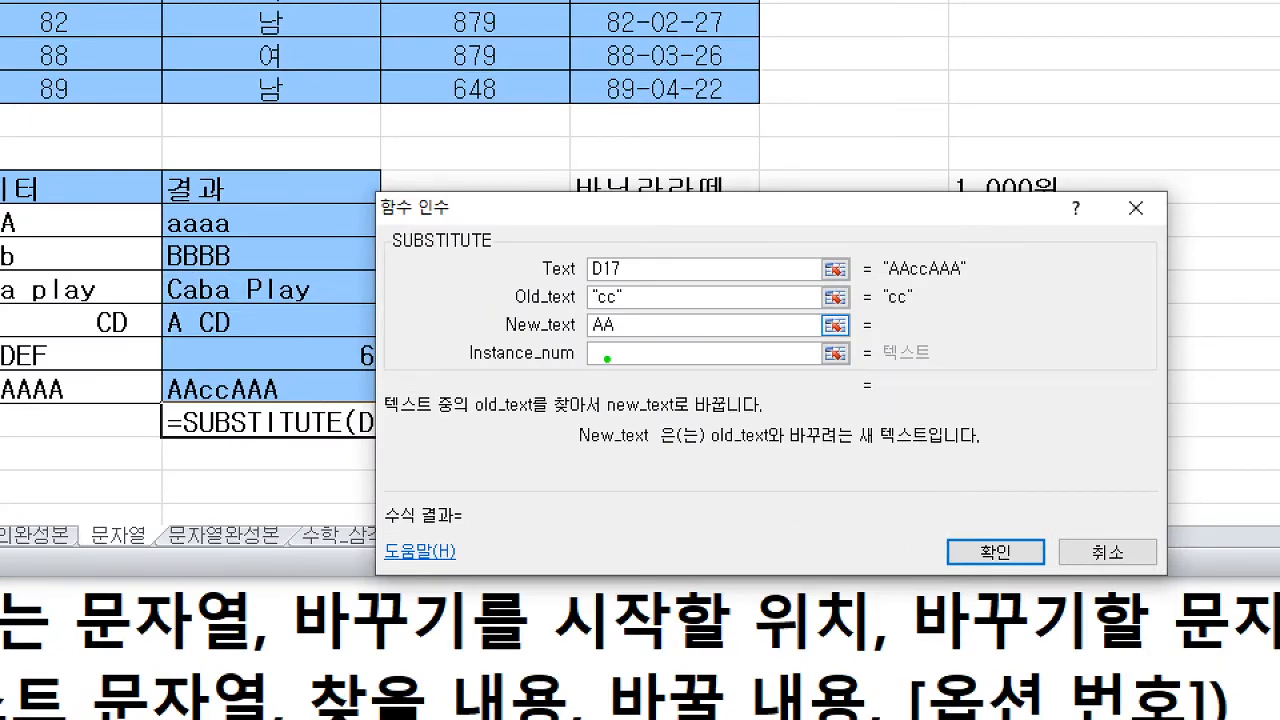
drag(607, 358, 592, 385)
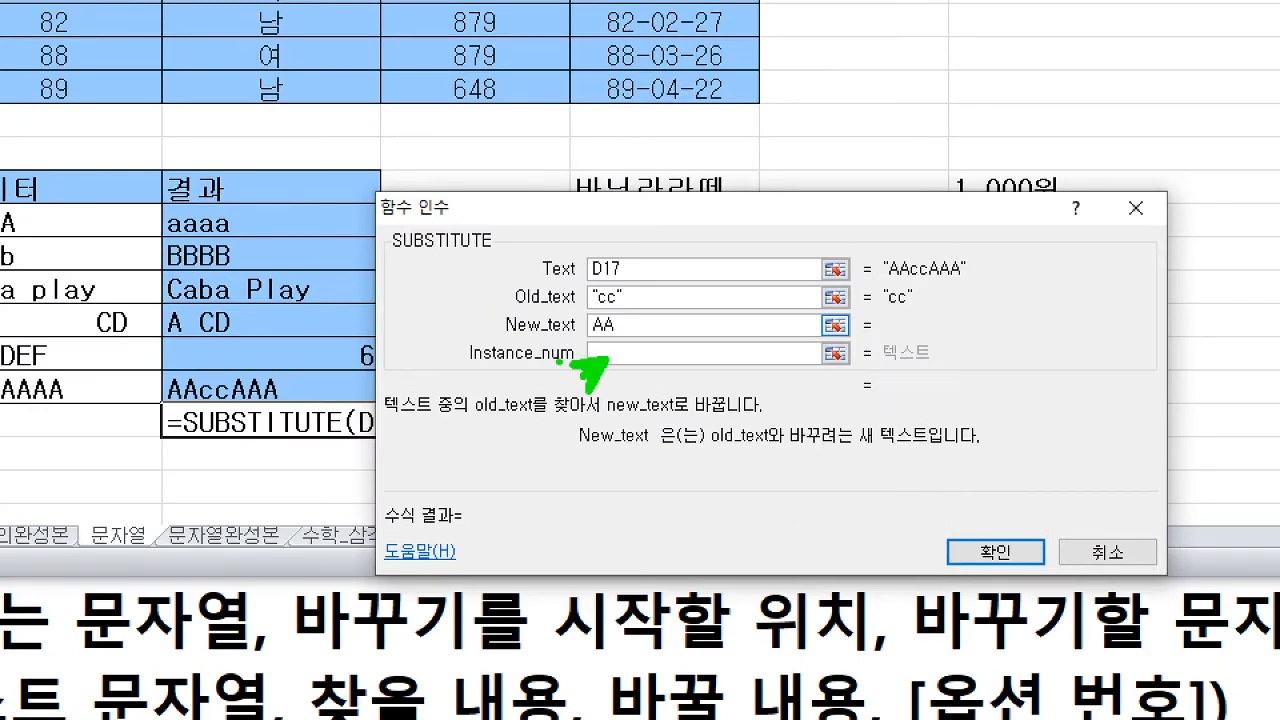
key(Escape)
Activate the empty Instance_num argument, then mark it and the cc in D17 on screen
click(545, 325)
key(ctrl+1)
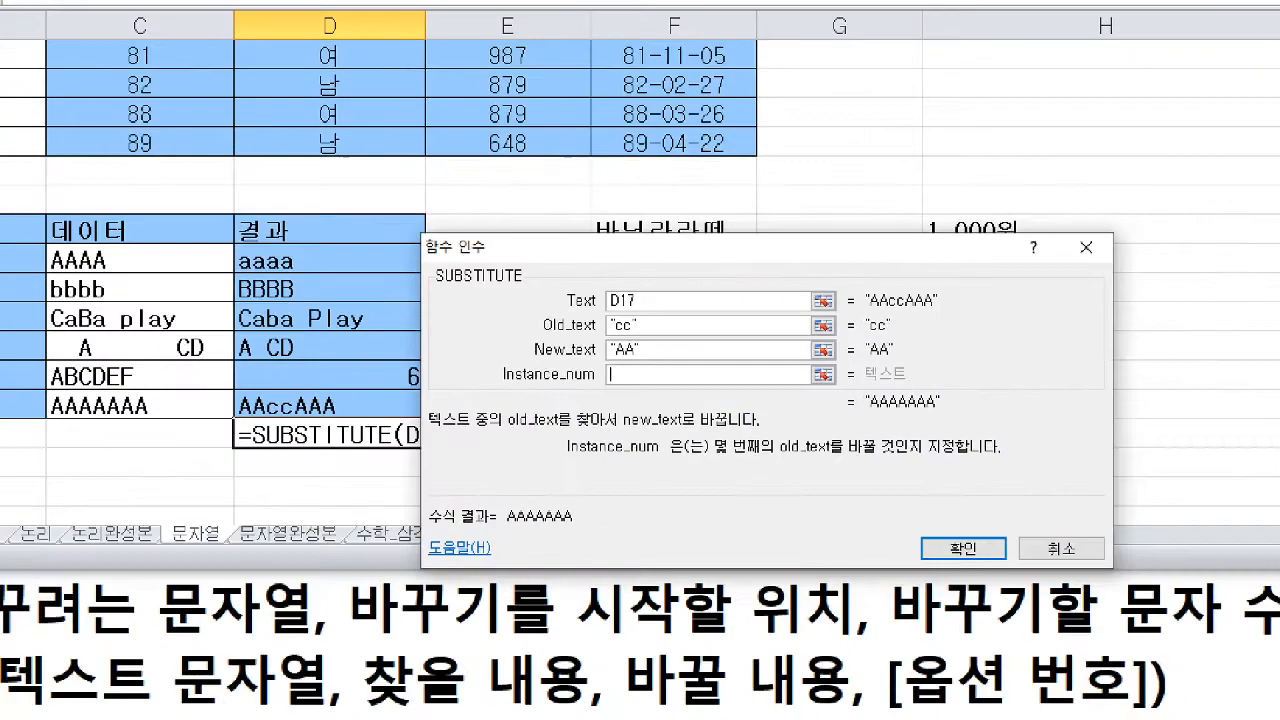
drag(256, 426, 299, 424)
mouse_move(626, 368)
mouse_down()
mouse_move(610, 392)
mouse_move(614, 382)
mouse_up()
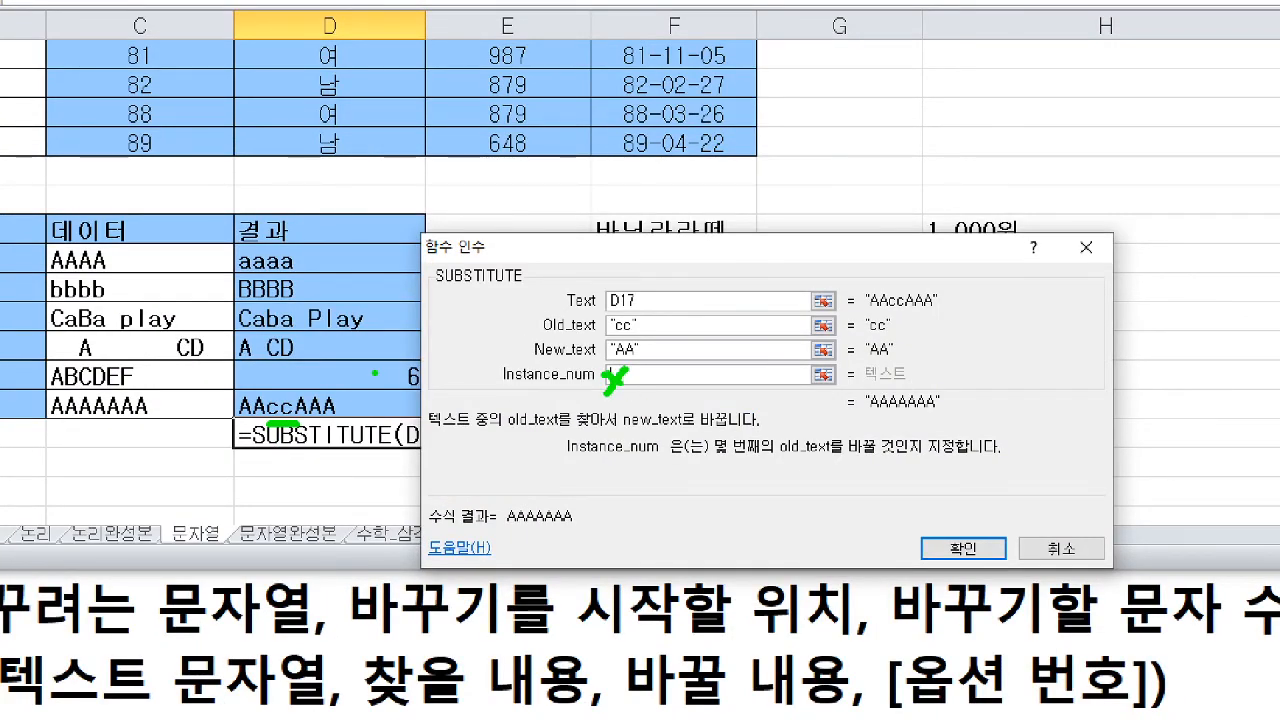
drag(272, 374, 300, 366)
key(Escape)
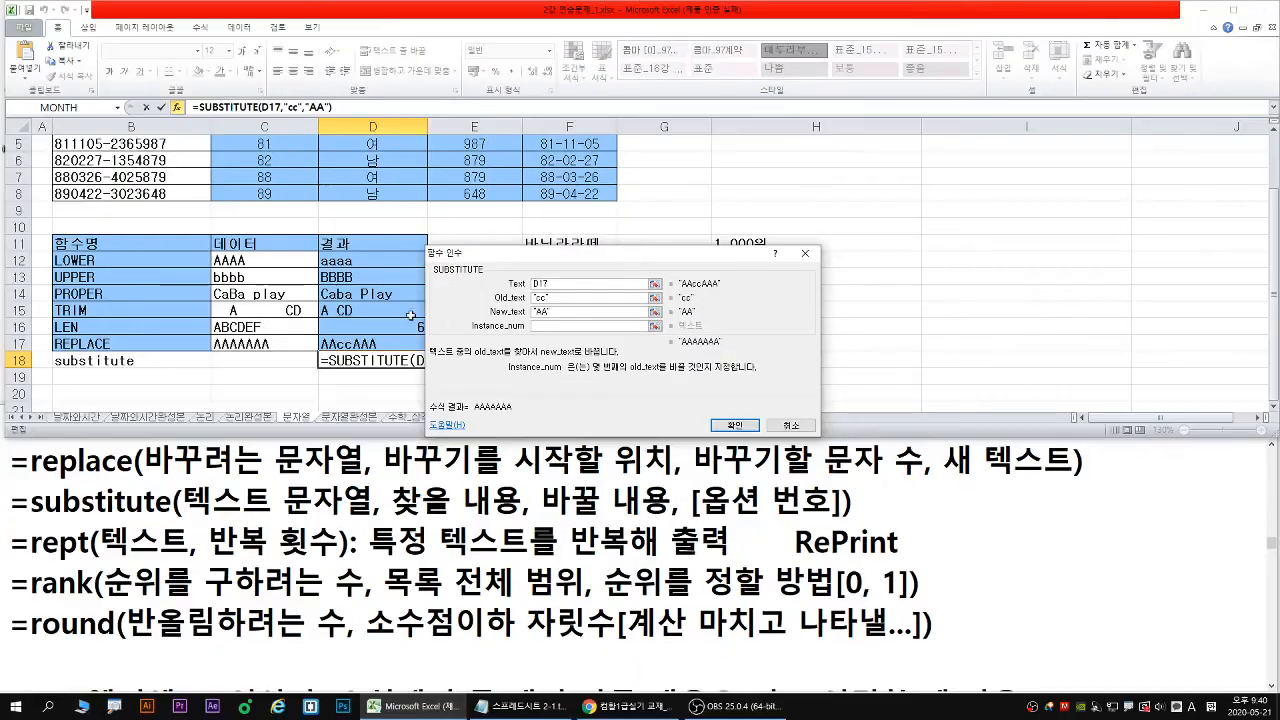
Annotate D17 with a second cc, underline both occurrences and number them 1 and 2 with arrows
key(ctrl+1)
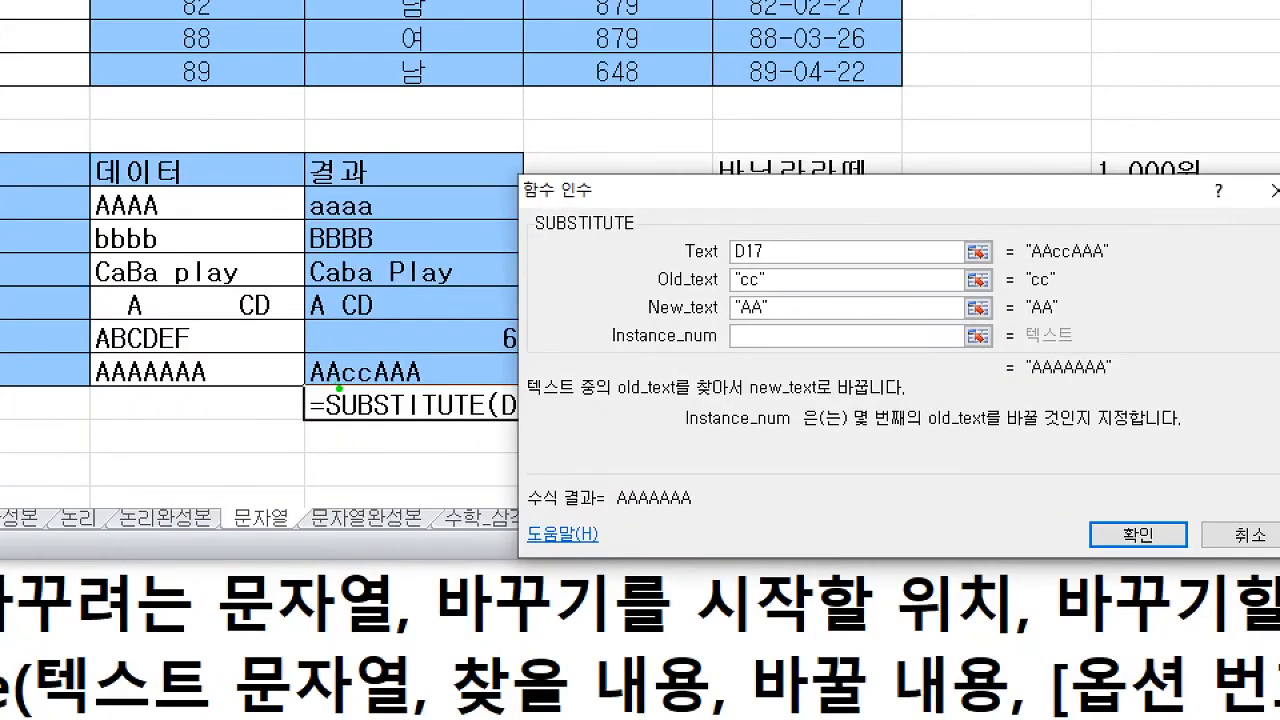
drag(340, 388, 376, 392)
text(t)
text(cc)
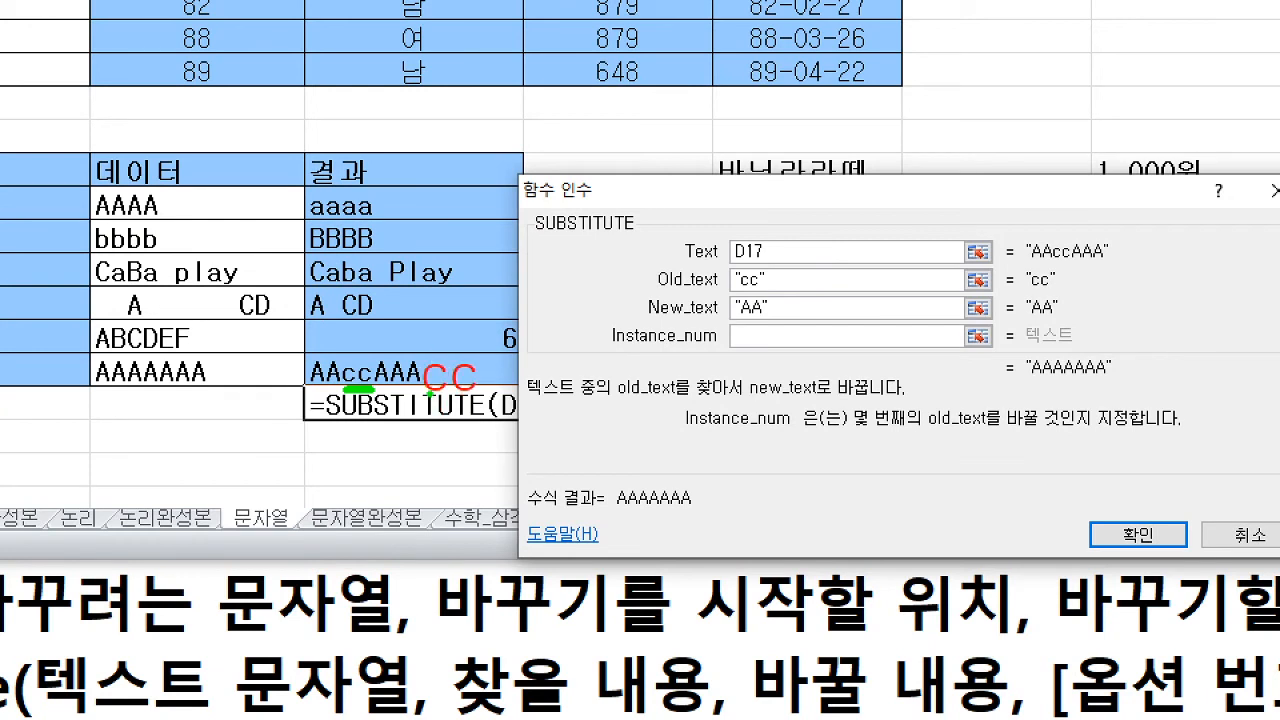
drag(430, 392, 472, 392)
key(r)
drag(356, 364, 390, 326)
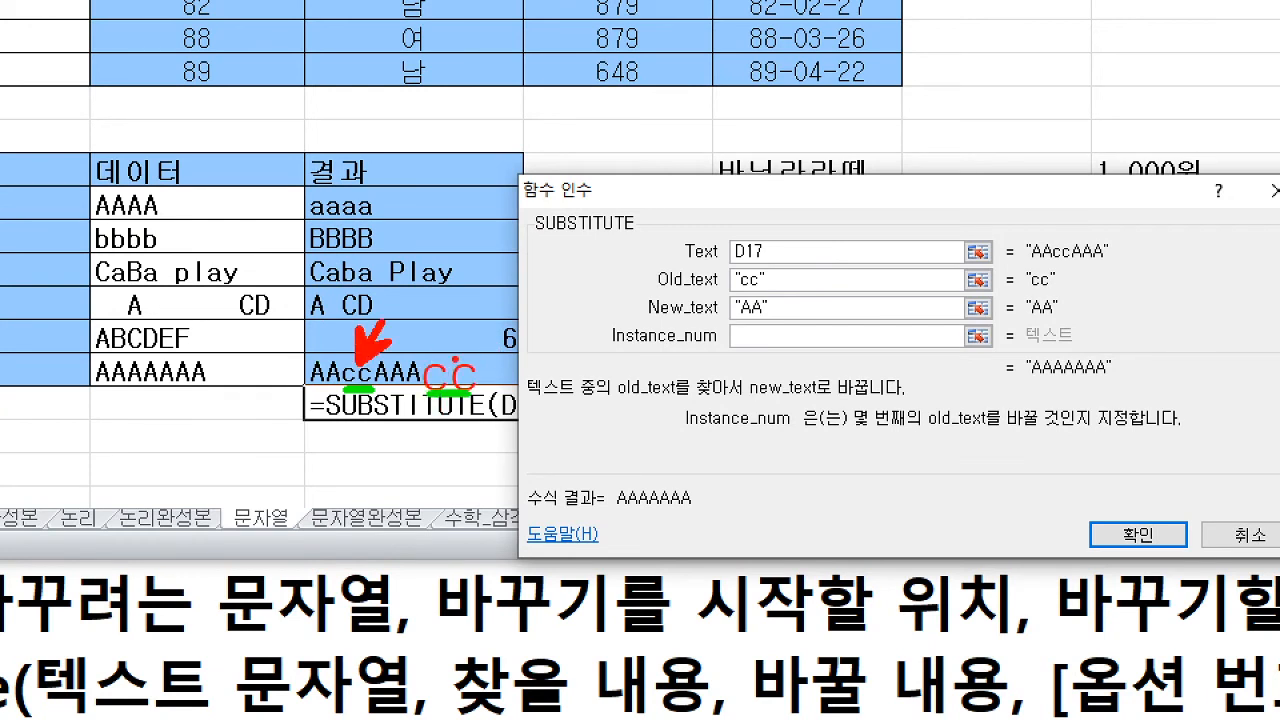
drag(451, 360, 486, 326)
drag(391, 272, 388, 297)
drag(474, 284, 490, 299)
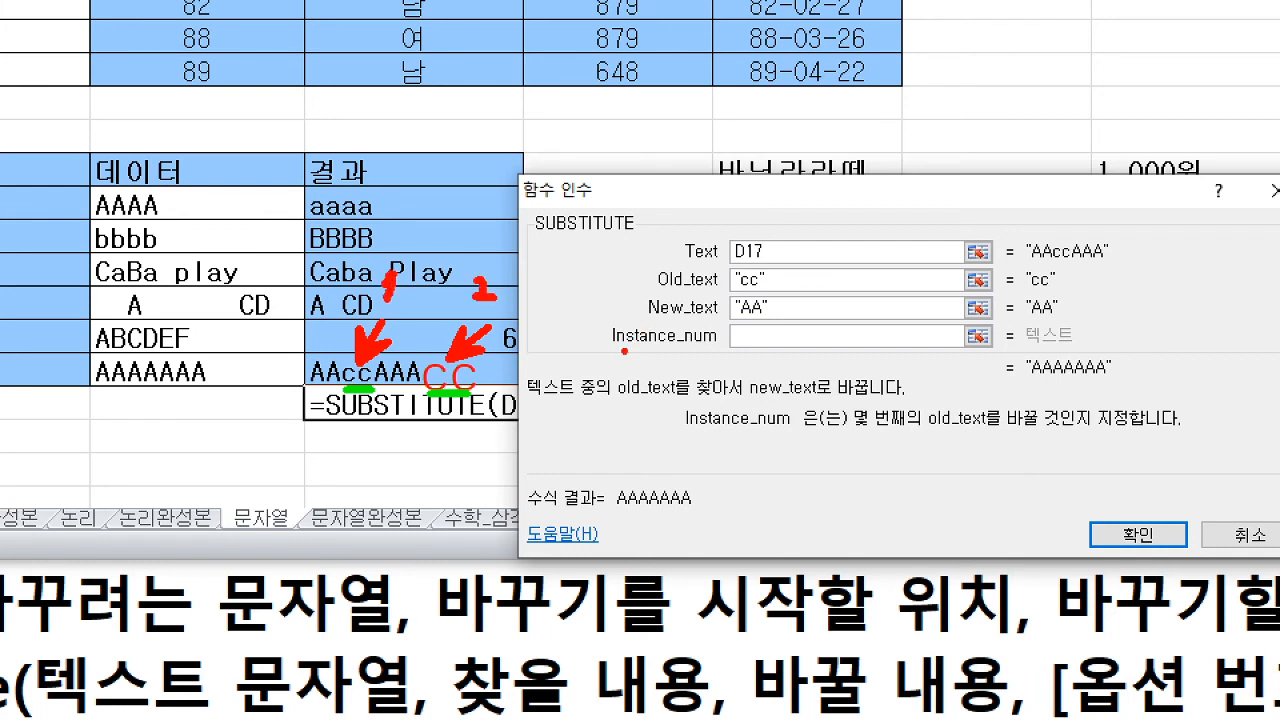
Underline and cross out the empty Instance_num argument on screen, clear the markings and confirm the SUBSTITUTE formula in D18
drag(592, 353, 790, 358)
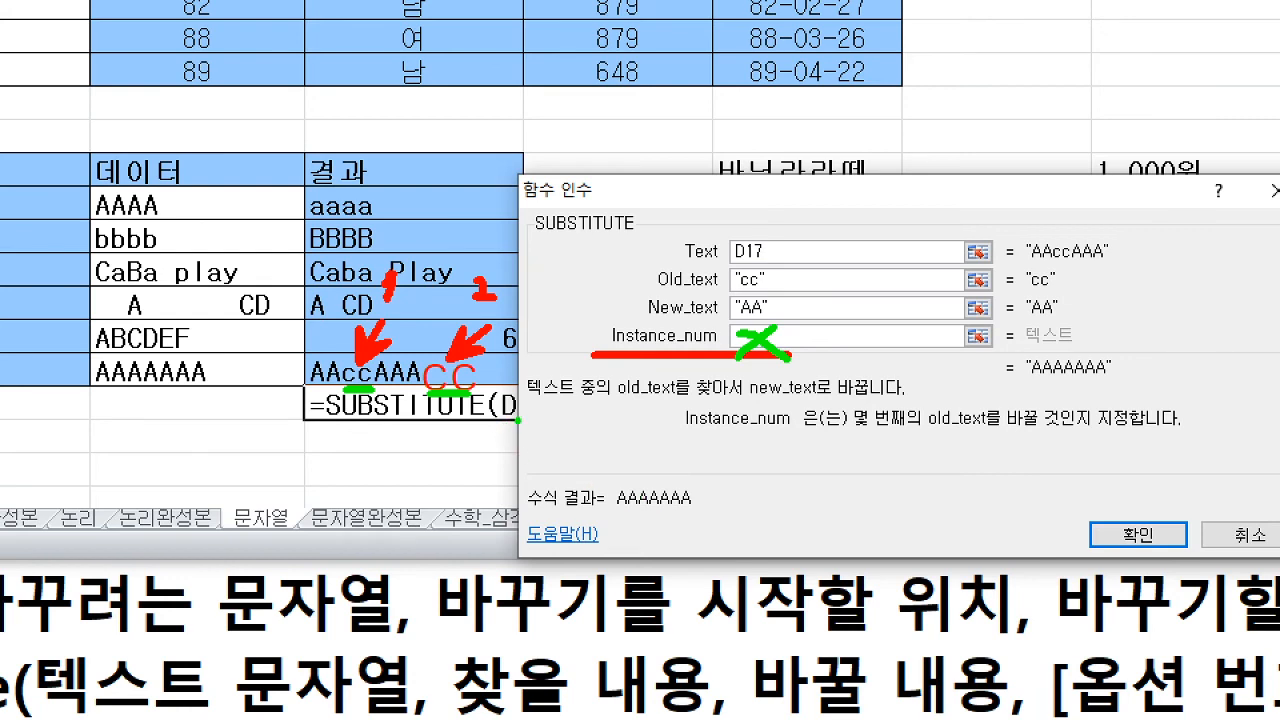
key(Escape)
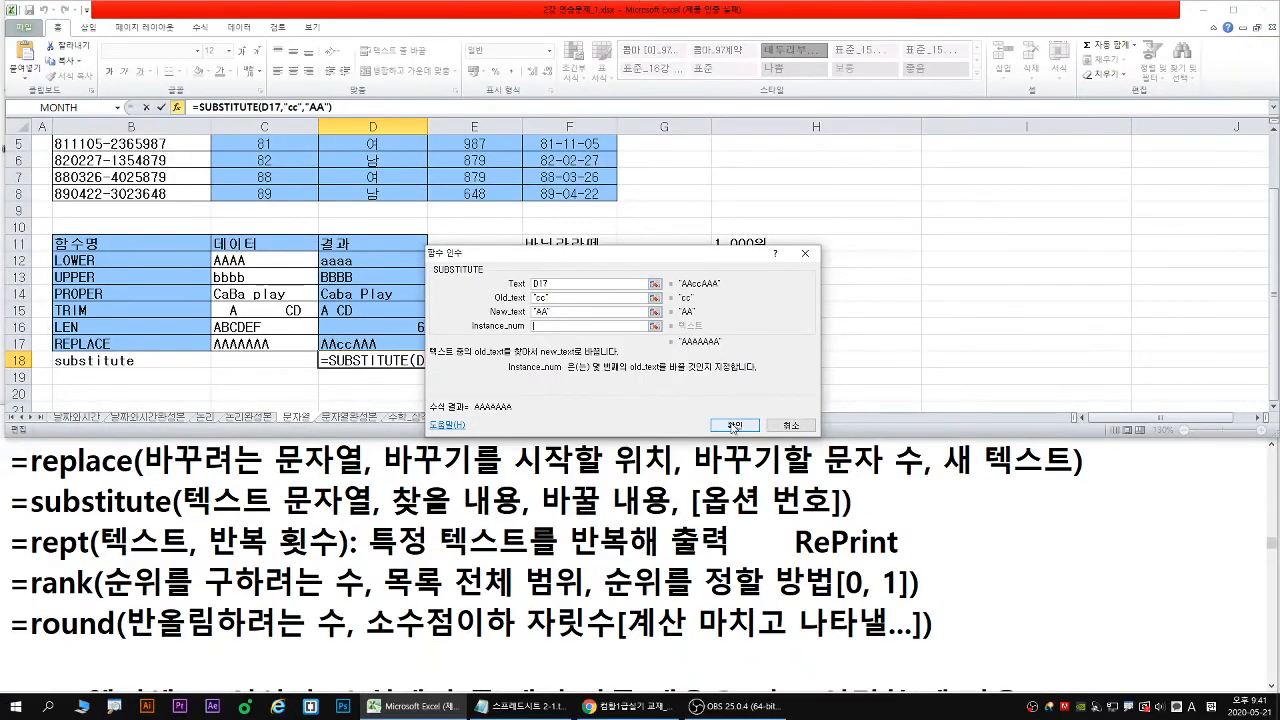
click(1138, 535)
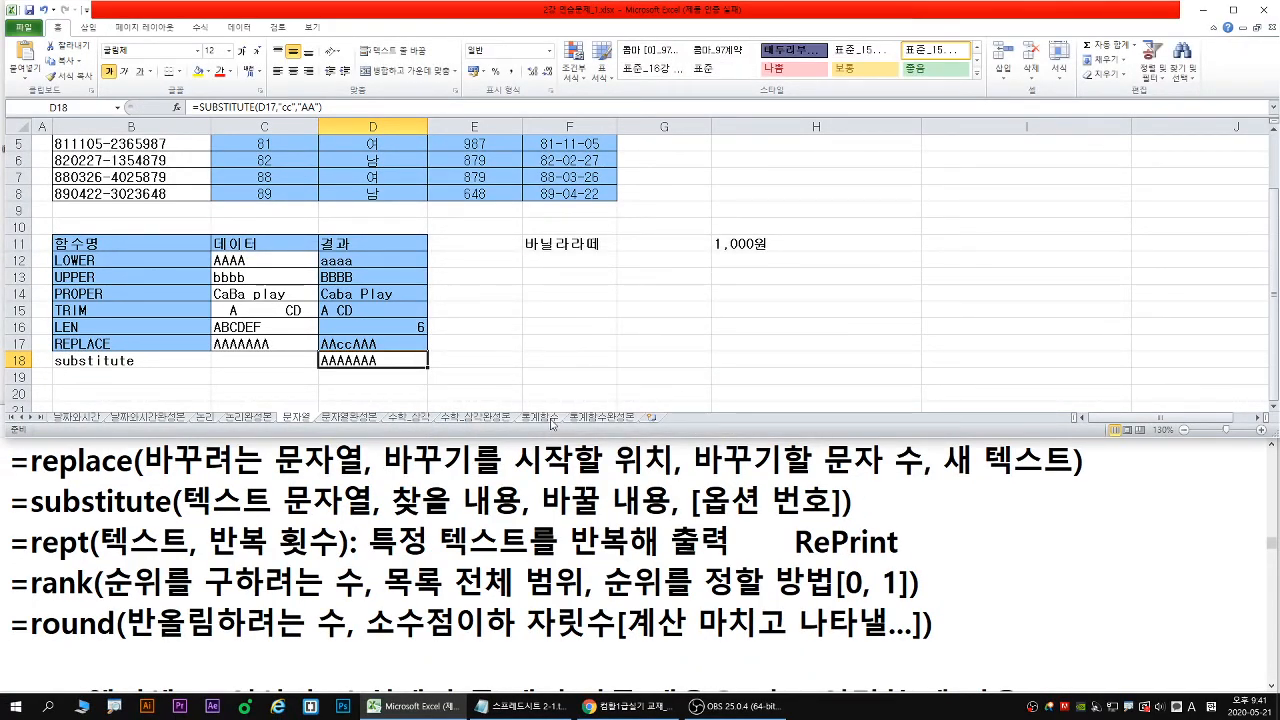
Enter the function name Rept in B19, below the substitute row
click(118, 374)
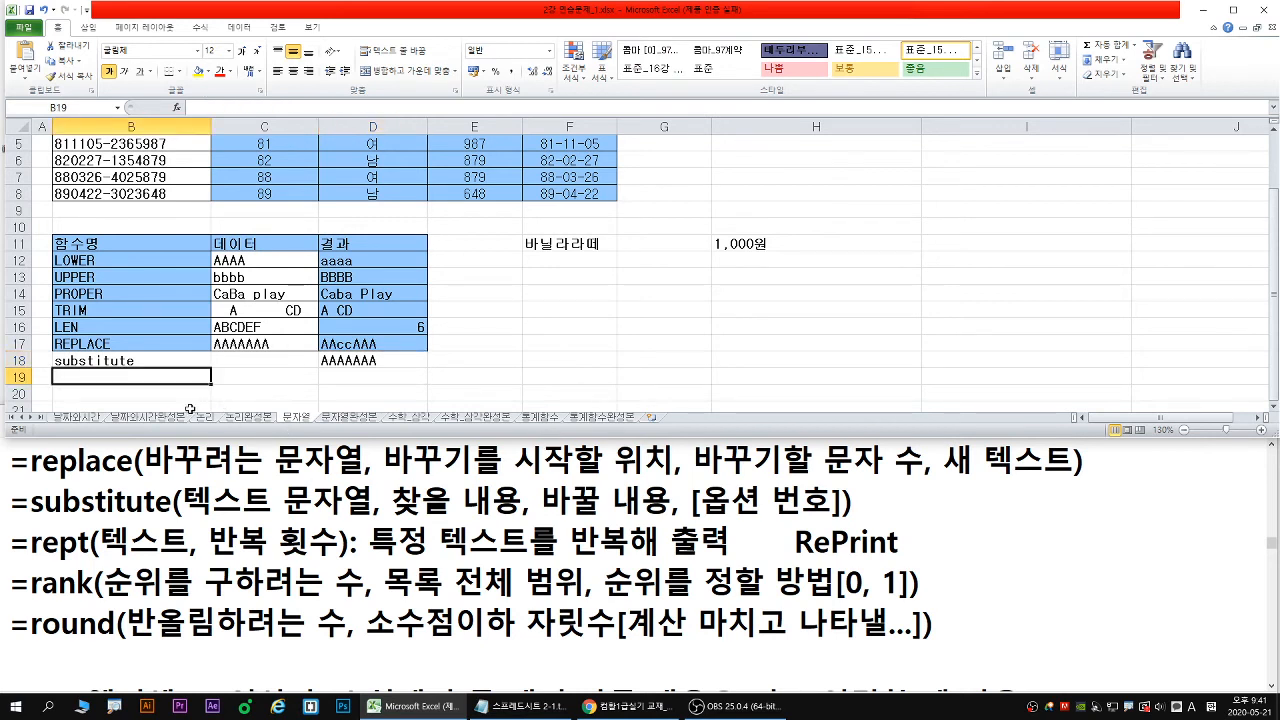
text(Re)
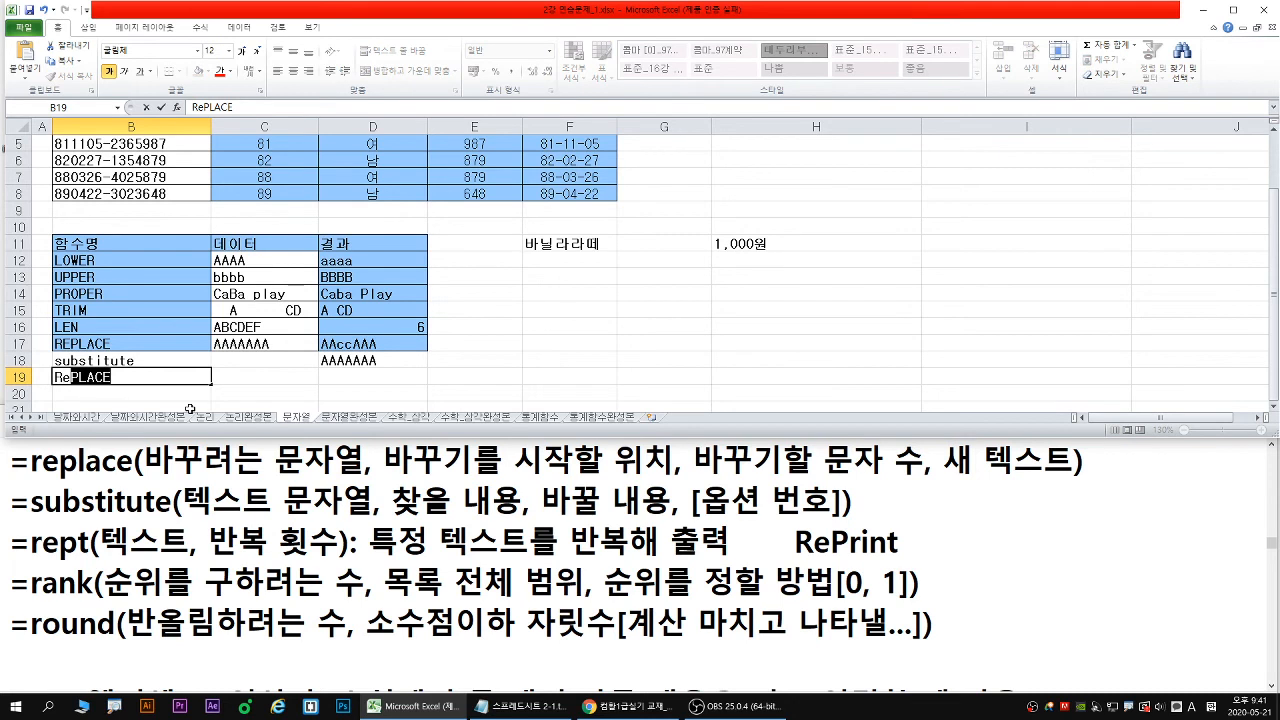
text(pt)
key(Return)
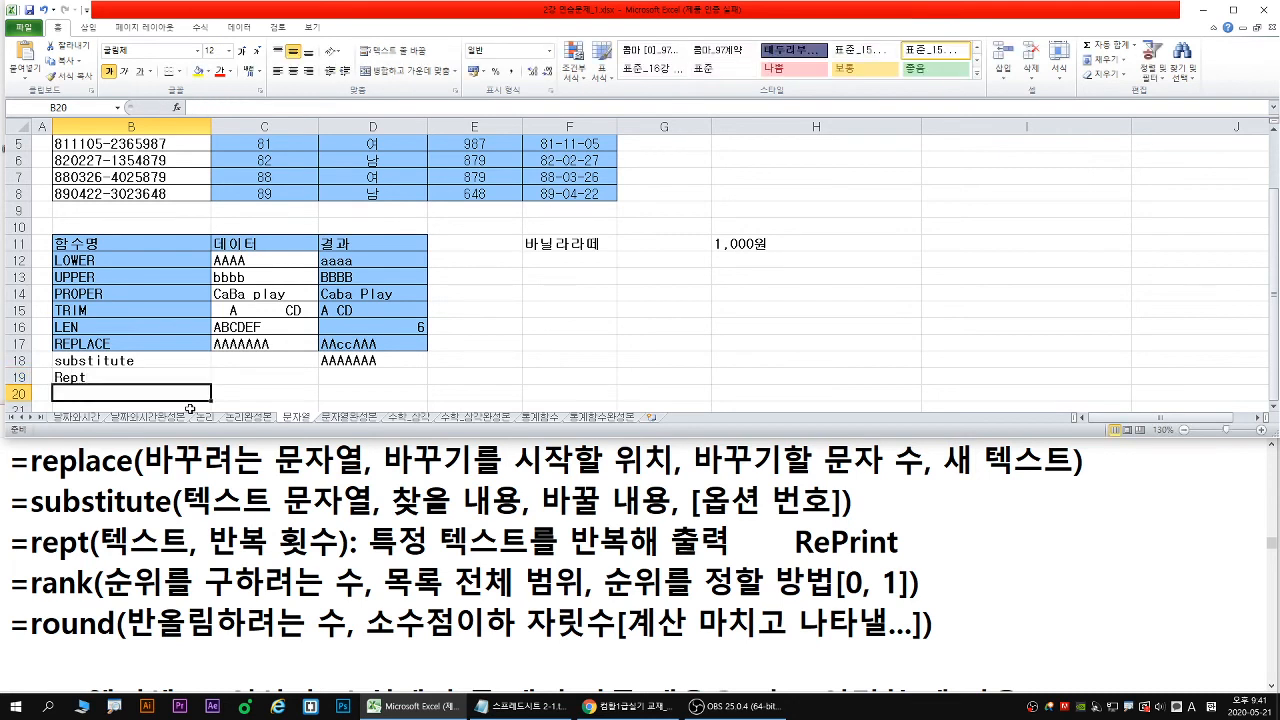
Select D19, underline the rept syntax line of the notes on screen and clear the marking
key(Up)
key(Right)
key(Right)
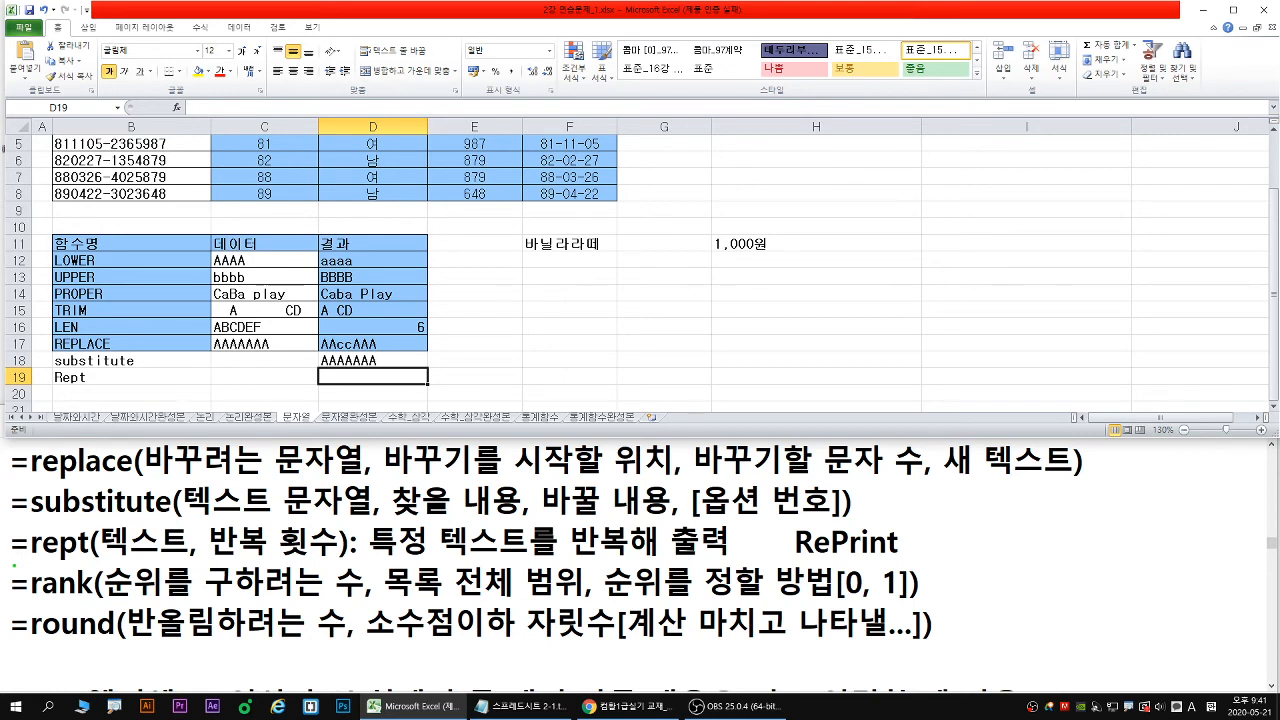
drag(14, 566, 731, 565)
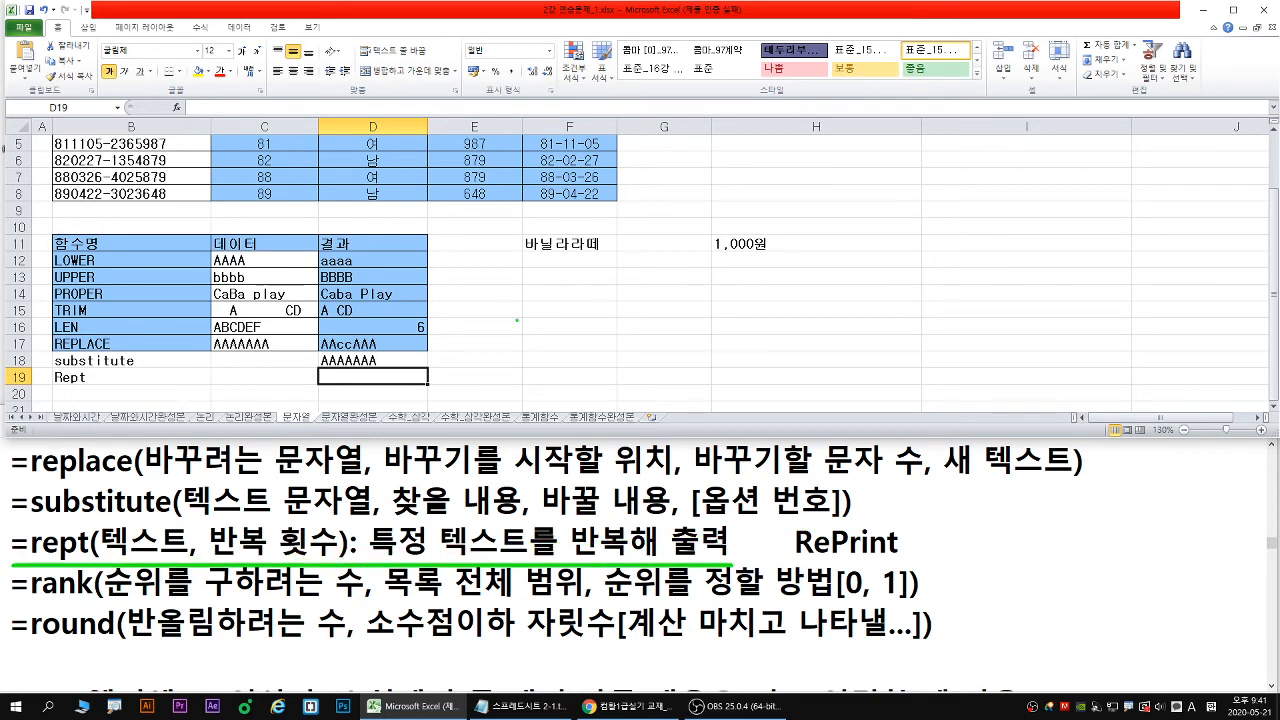
key(Escape)
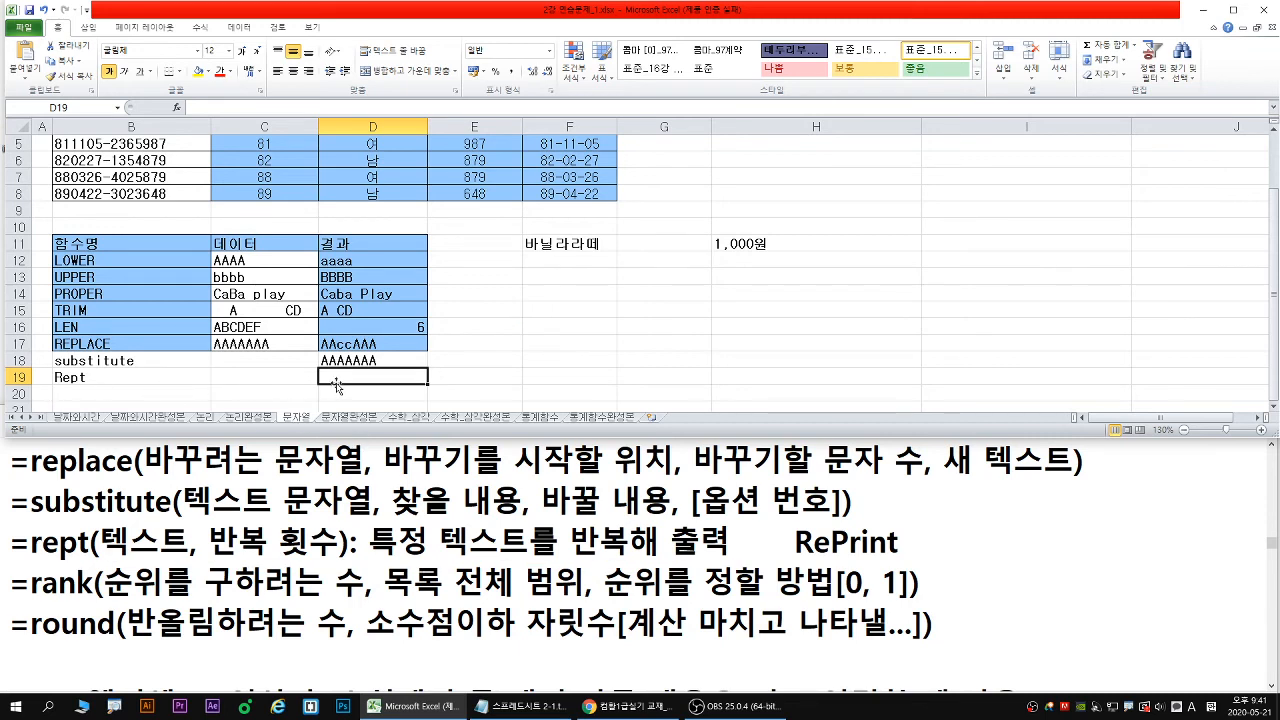
Start a REPT formula in D19 and open its function arguments beside the table
text(=rept)
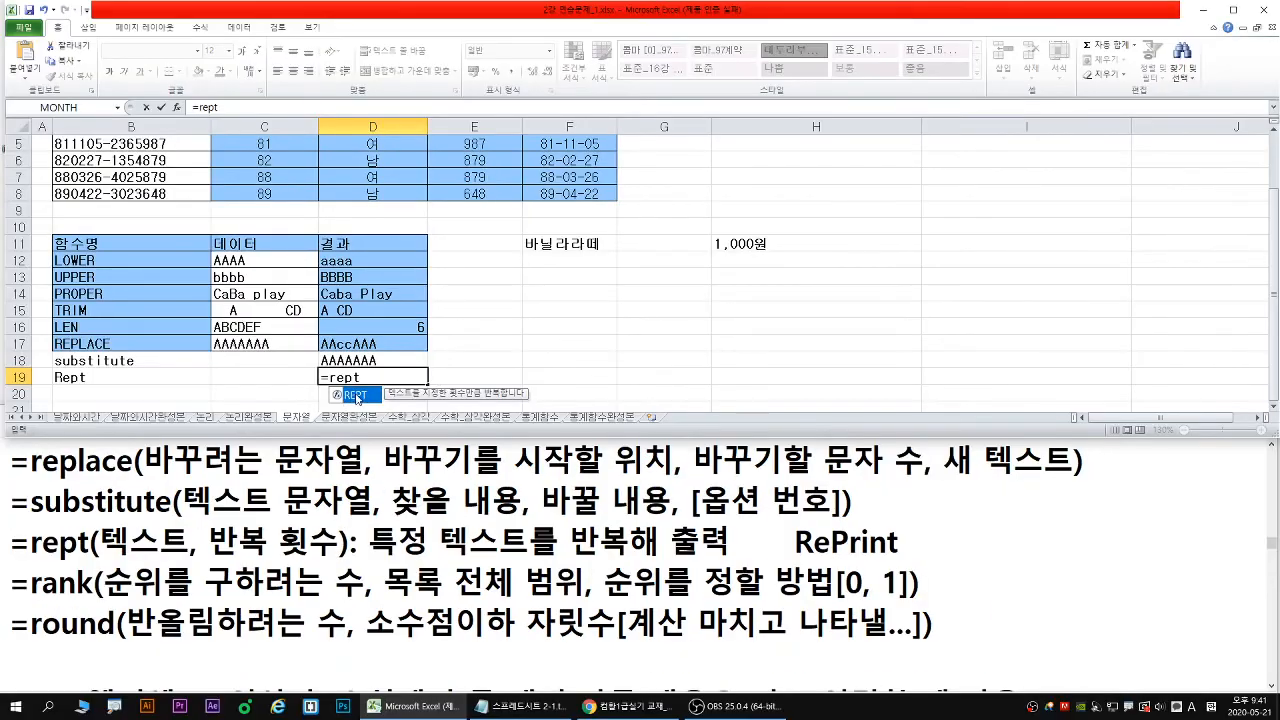
double_click(368, 404)
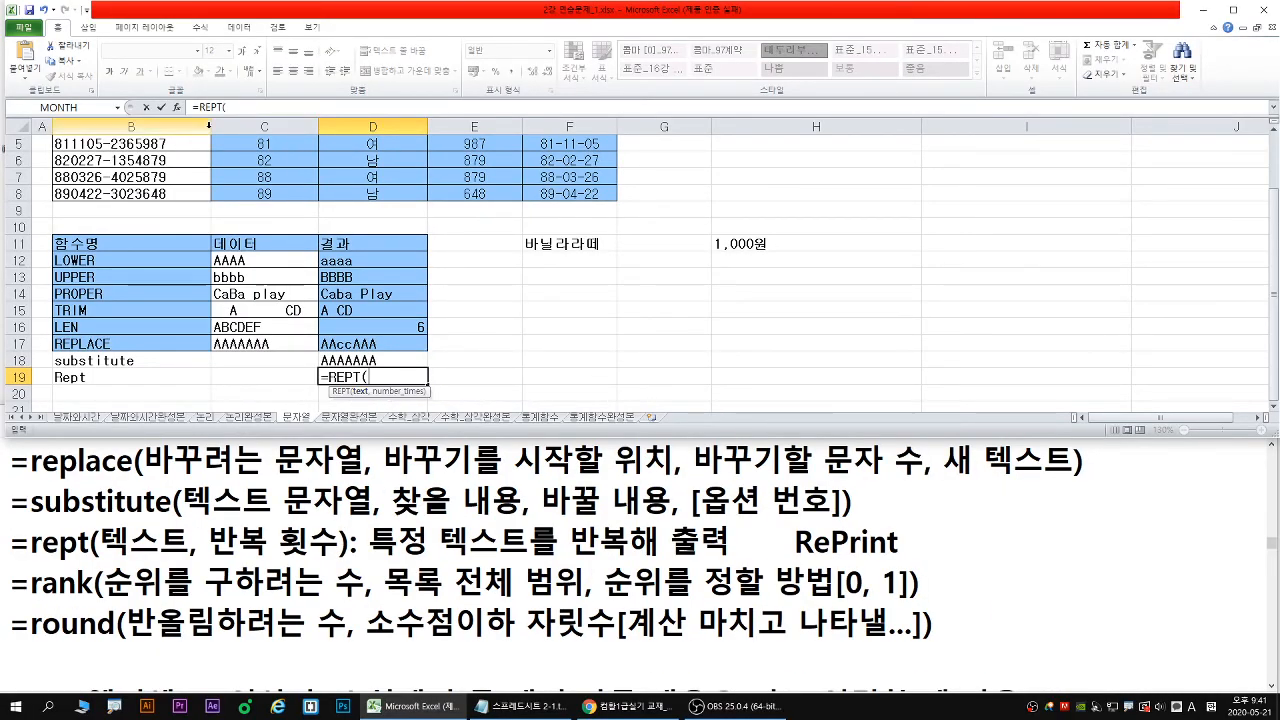
click(177, 107)
drag(485, 273, 471, 289)
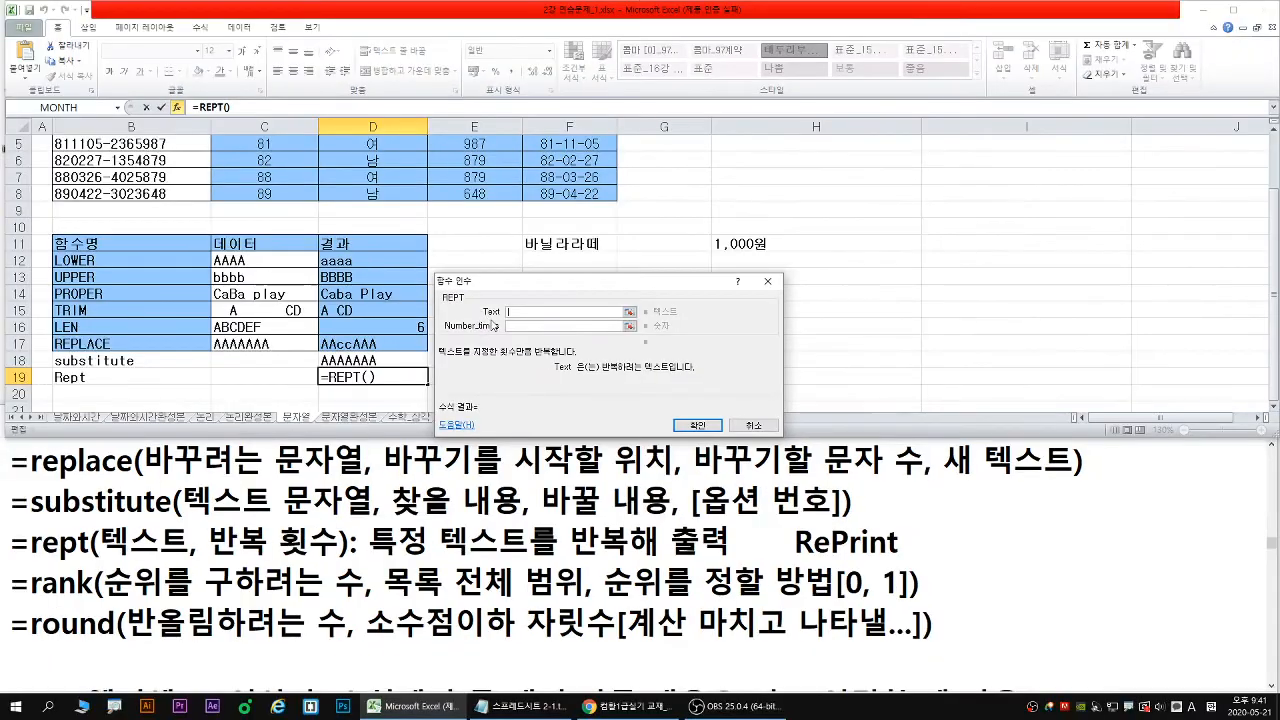
Set REPT's Text argument to a and Number_times to 100, and confirm the formula
text(a)
click(606, 382)
click(521, 329)
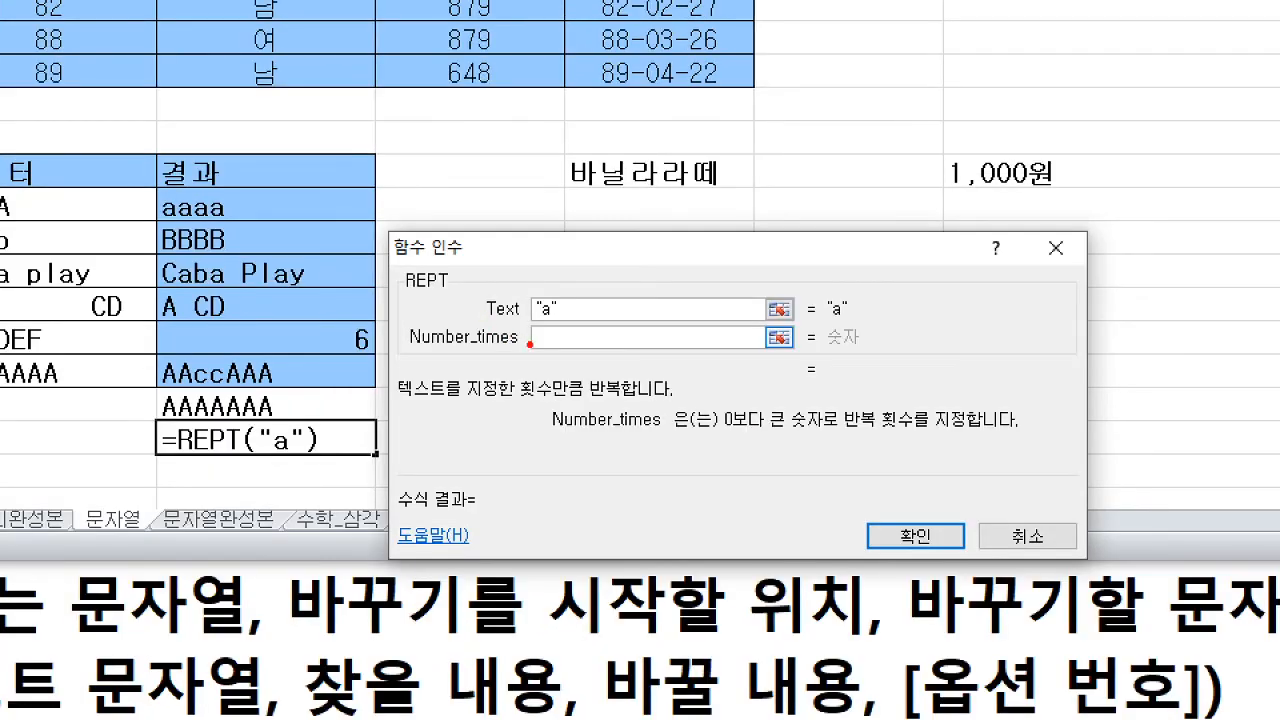
drag(533, 350, 589, 350)
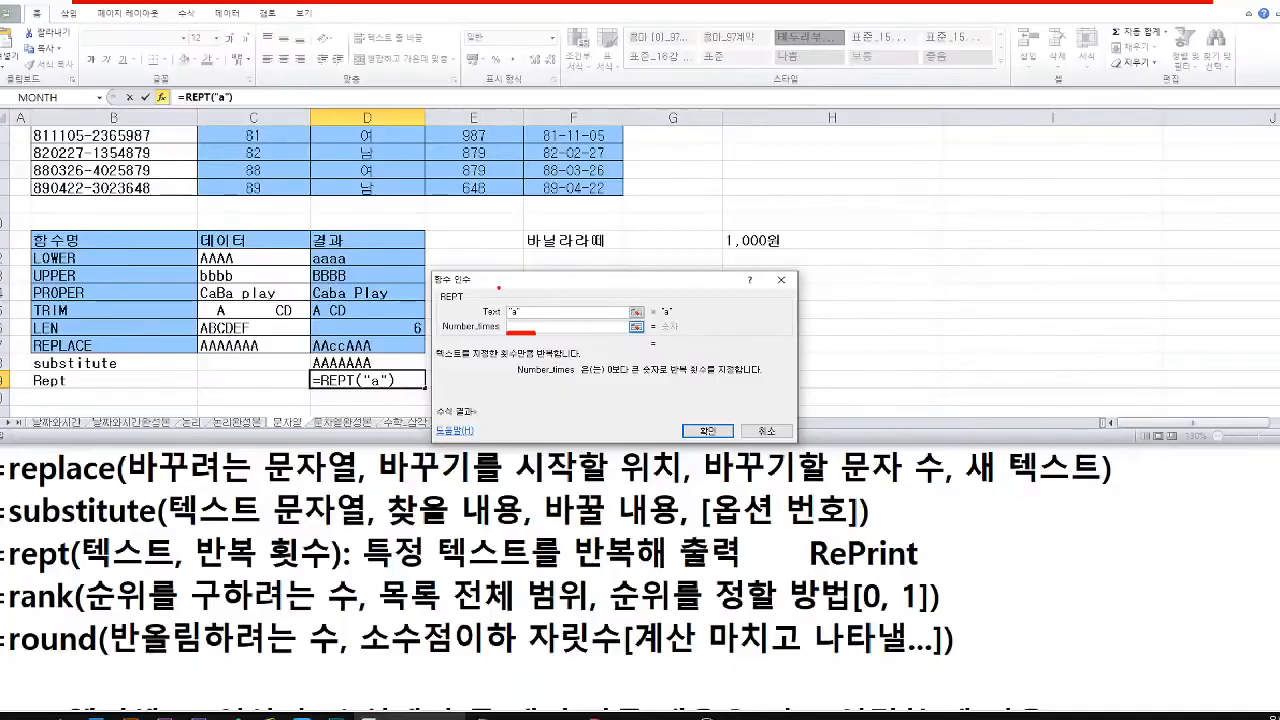
text(100)
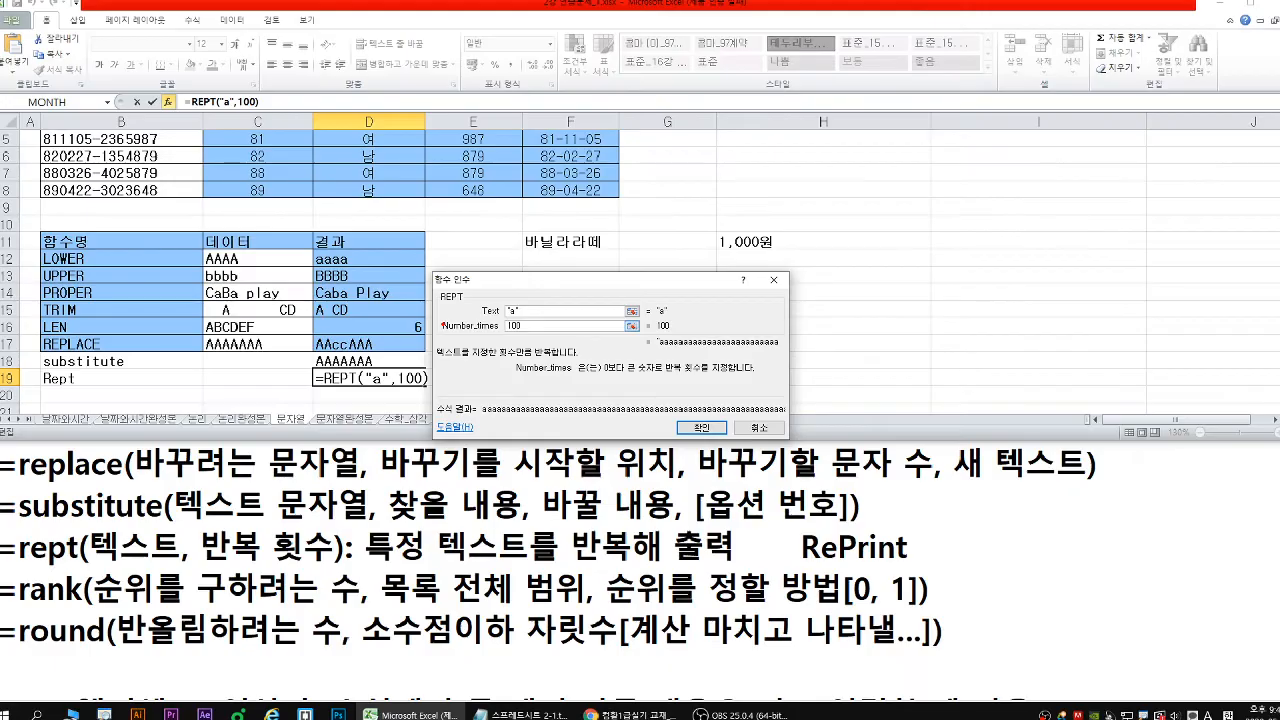
key(Return)
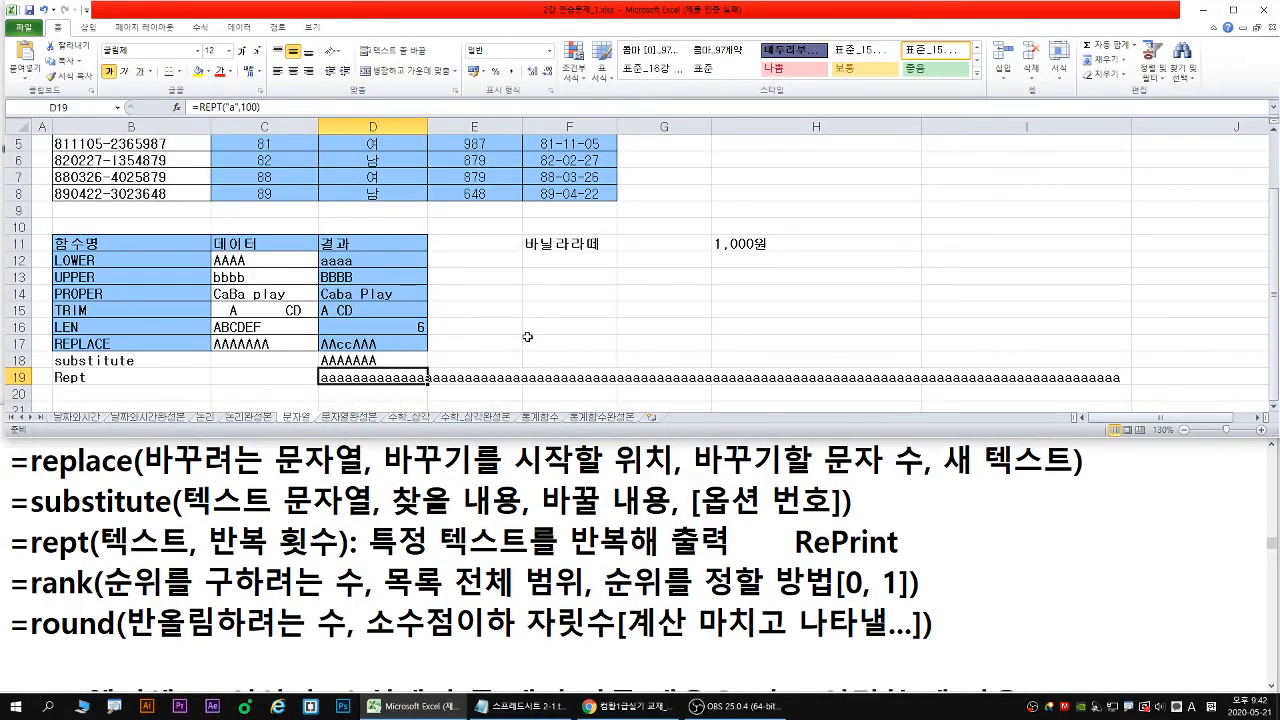
Select the resident registration numbers in B5:B8 and mark that block with the on-screen pen
scroll(515, 332, up, 1)
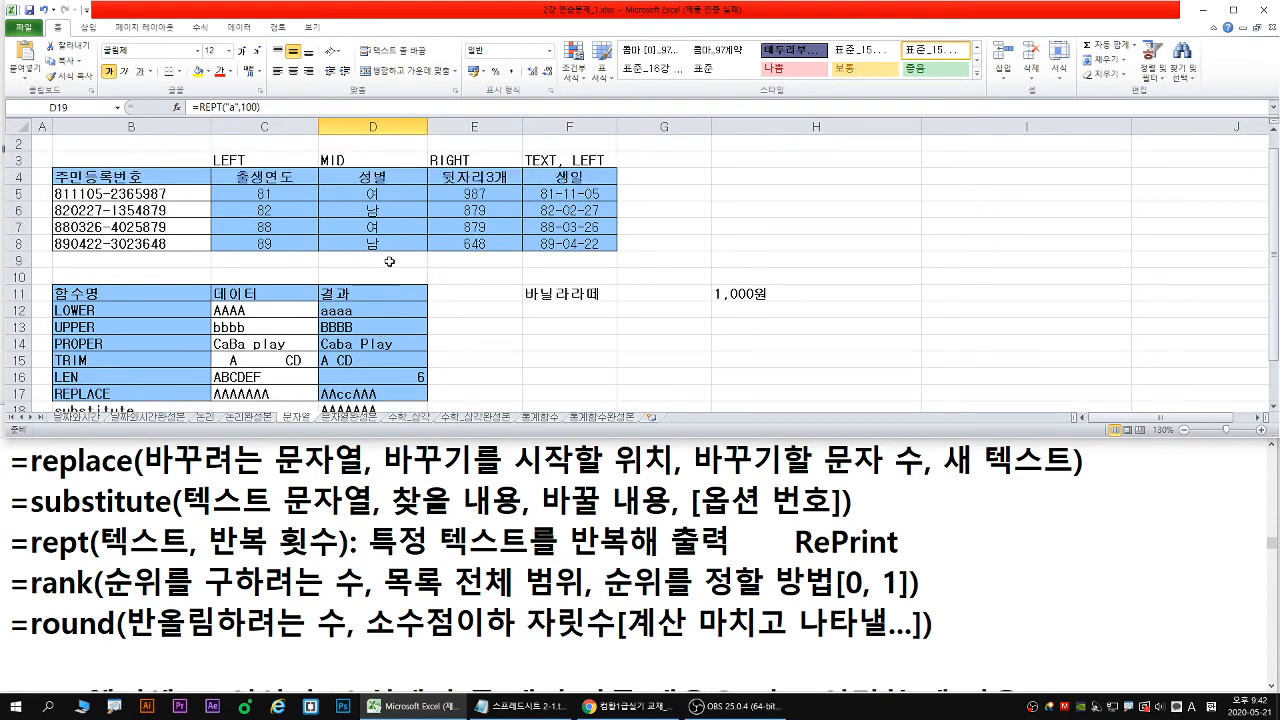
drag(103, 193, 110, 240)
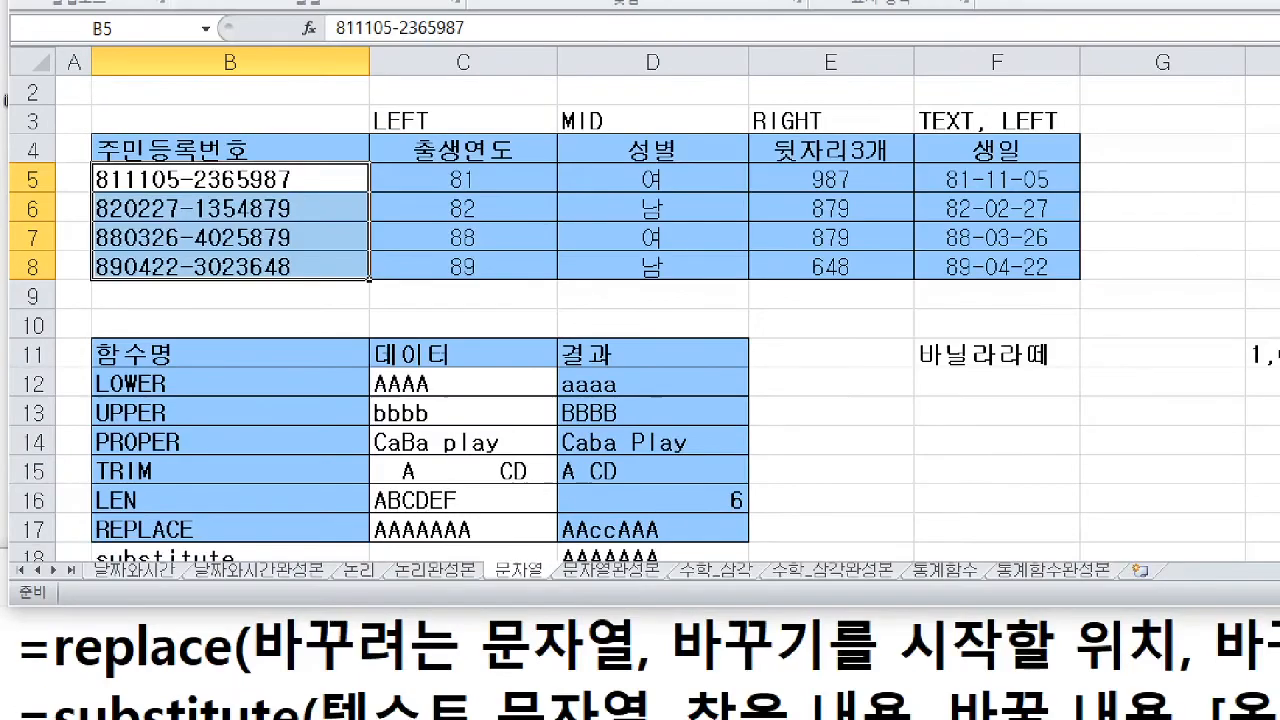
mouse_move(90, 179)
mouse_down()
mouse_move(78, 258)
mouse_move(115, 310)
mouse_move(157, 303)
mouse_move(124, 288)
mouse_move(140, 322)
mouse_move(182, 292)
mouse_move(160, 306)
mouse_move(196, 306)
mouse_move(165, 285)
mouse_move(176, 320)
mouse_up()
mouse_move(176, 320)
mouse_down()
mouse_move(186, 290)
mouse_move(194, 310)
mouse_move(236, 310)
mouse_move(202, 288)
mouse_move(215, 325)
mouse_move(225, 283)
mouse_move(240, 306)
mouse_move(278, 306)
mouse_move(243, 296)
mouse_move(252, 325)
mouse_move(252, 282)
mouse_up()
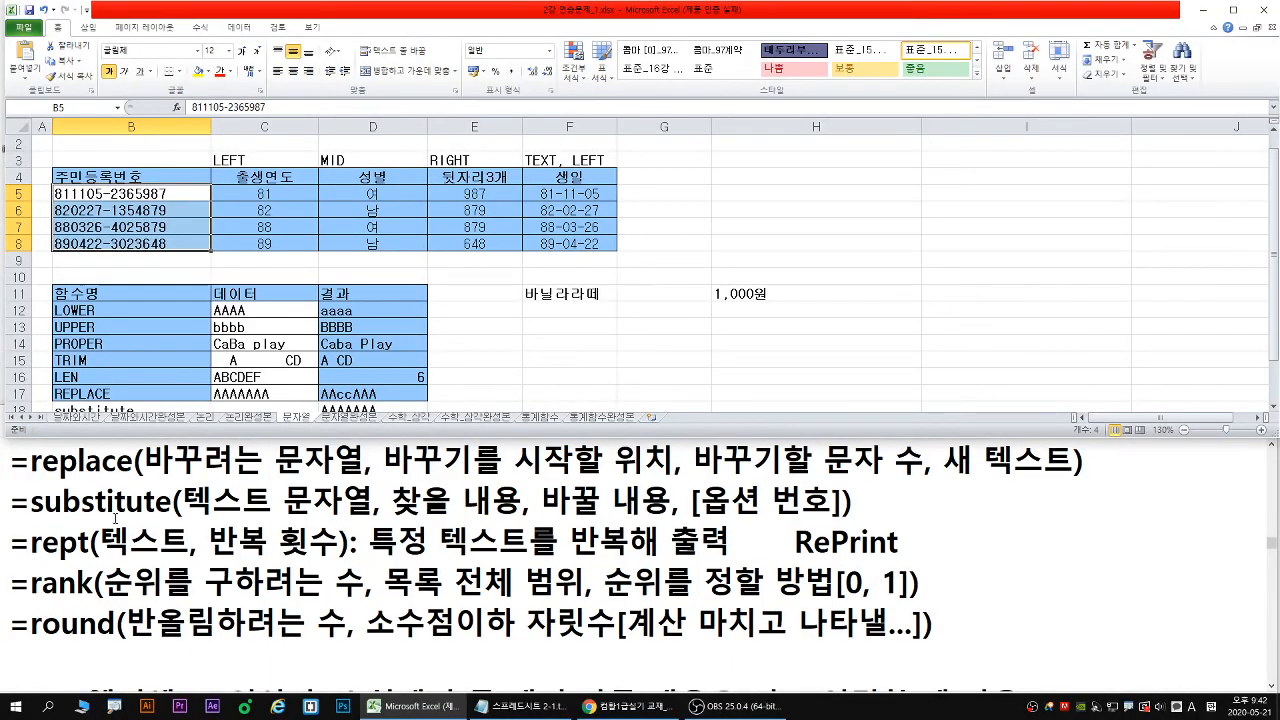
Switch to the Notepad notes and move down to the & operator section
click(116, 518)
key(Down)
key(Down)
key(Down)
key(Down)
key(Down)
key(Down)
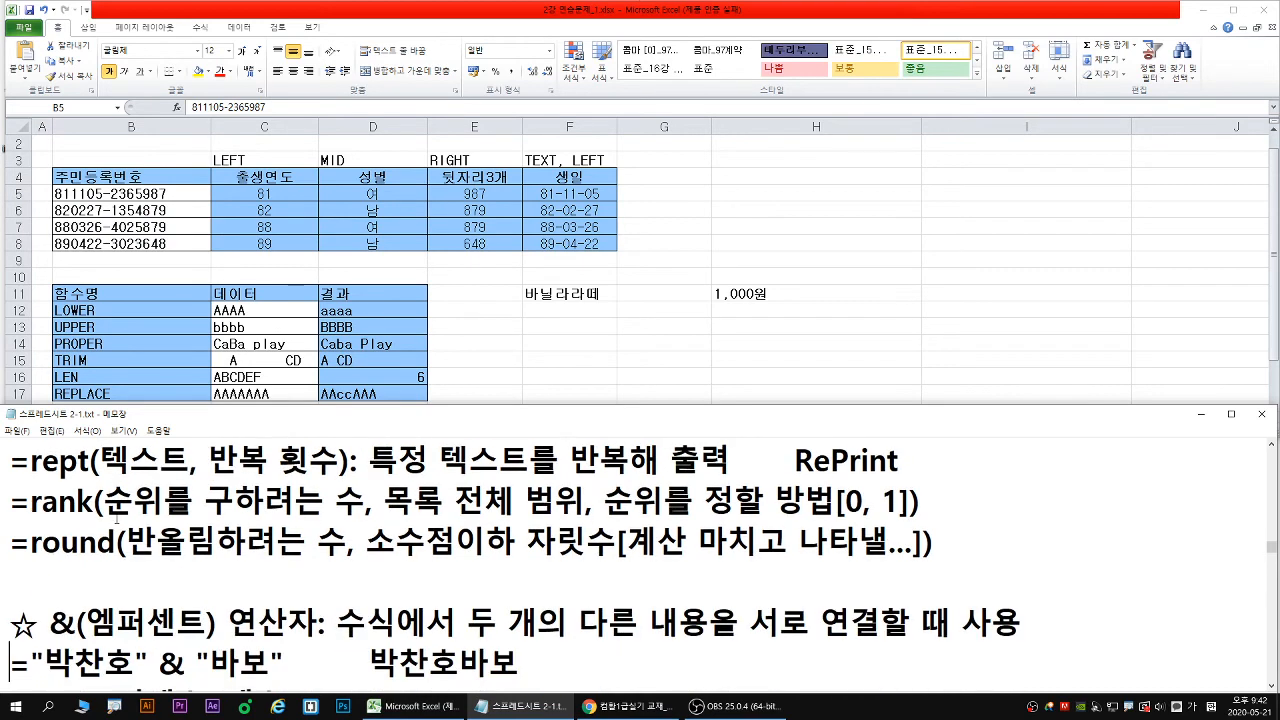
Bracket B5:B8 in blue on screen, draw a blue box over column B down to row 17, and erase the markings
mouse_move(51, 190)
mouse_down()
mouse_move(50, 246)
mouse_move(114, 262)
mouse_move(106, 250)
mouse_move(124, 268)
mouse_up()
key(Escape)
key(ctrl+1)
key(b)
mouse_move(88, 162)
mouse_down()
mouse_move(75, 194)
mouse_move(98, 274)
mouse_up()
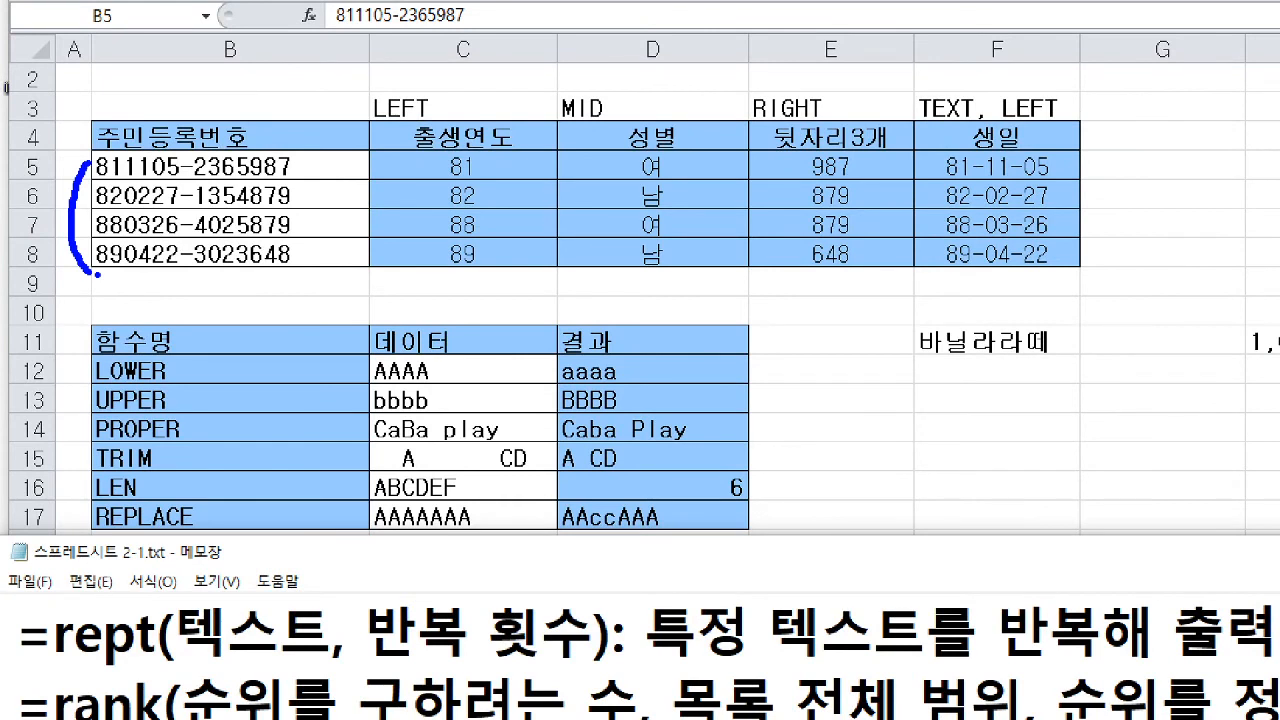
mouse_move(100, 154)
mouse_down()
mouse_move(323, 429)
mouse_move(352, 517)
mouse_move(345, 545)
mouse_up()
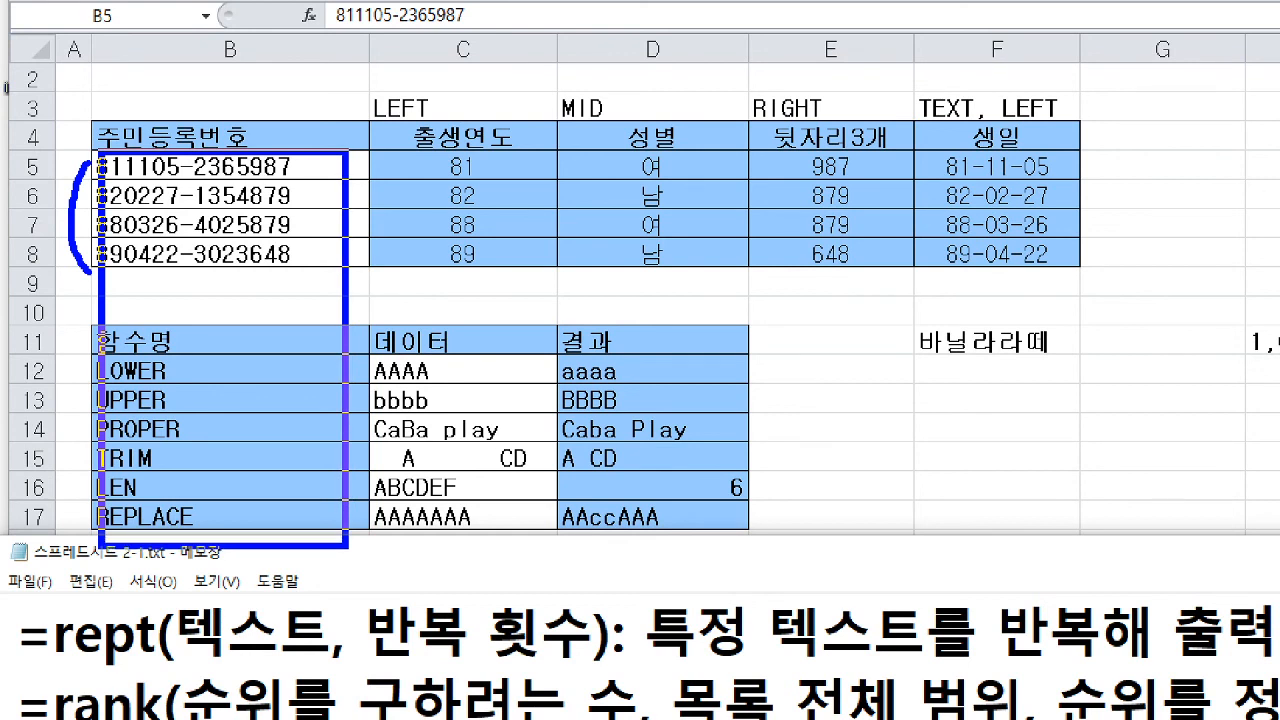
drag(345, 546, 344, 547)
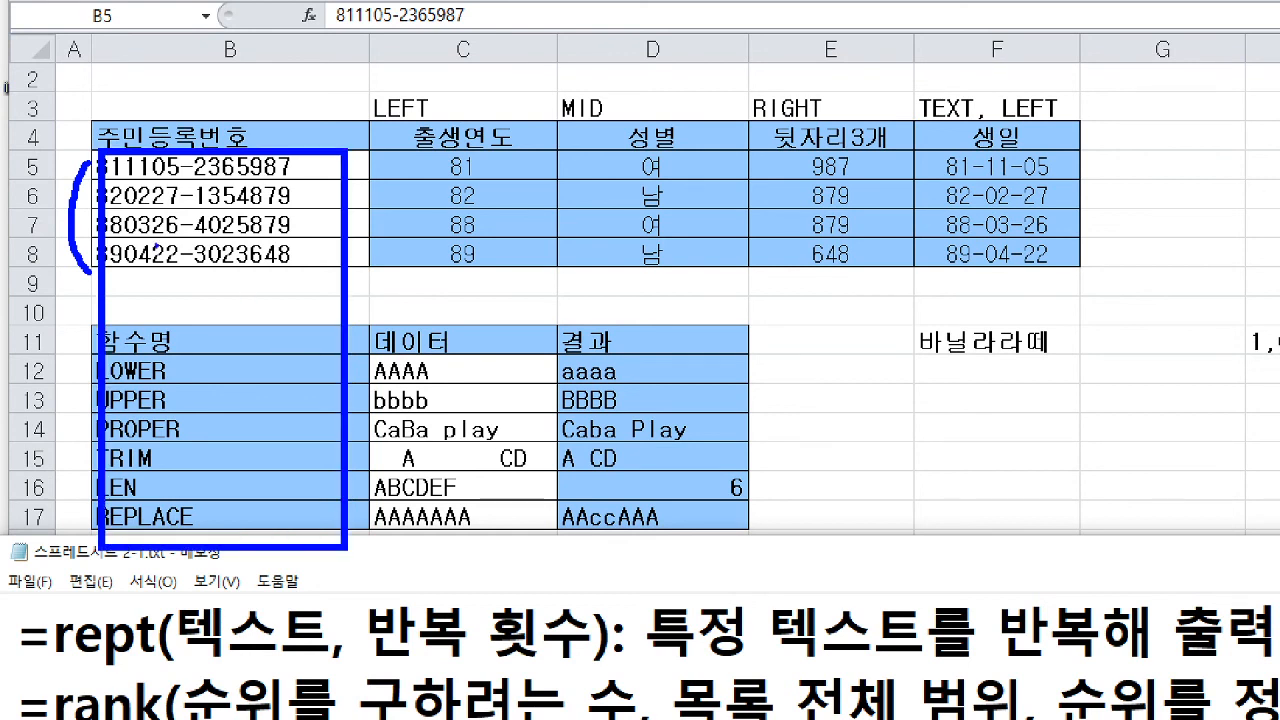
key(e)
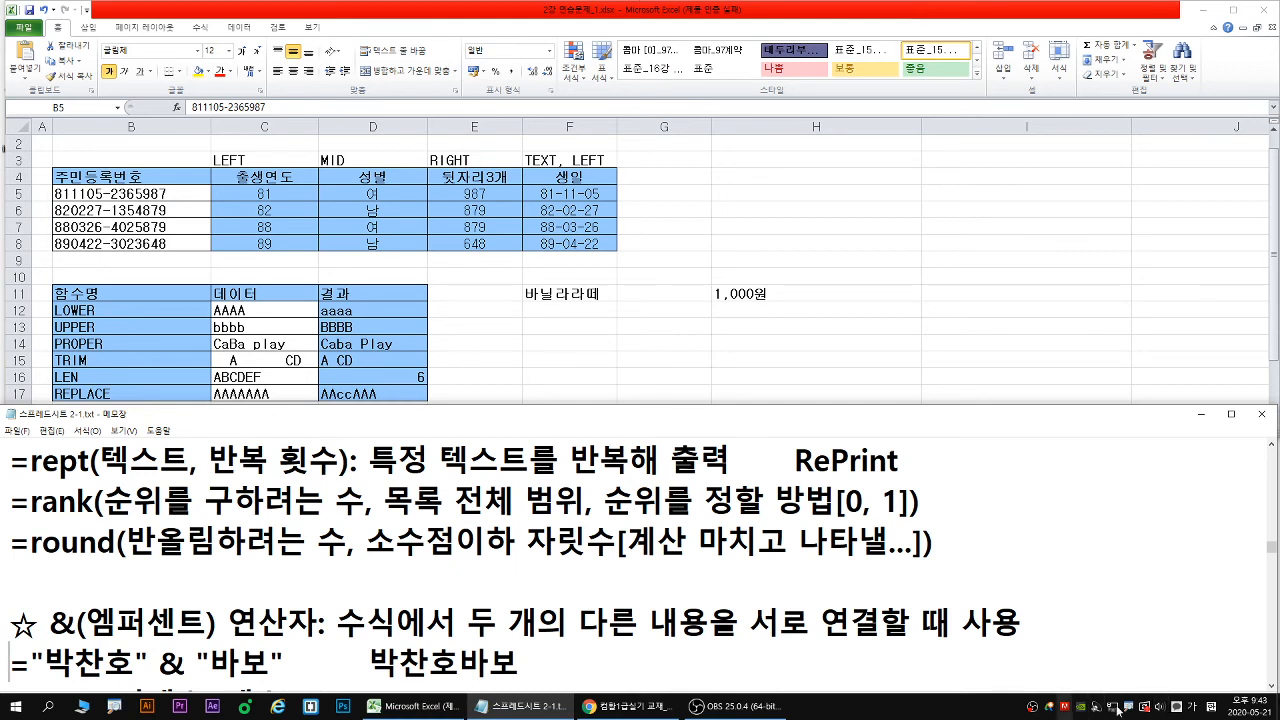
Switch to the textbook PDF in Chrome and look through the earlier pages around the function tables
click(630, 706)
scroll(399, 447, up, 10)
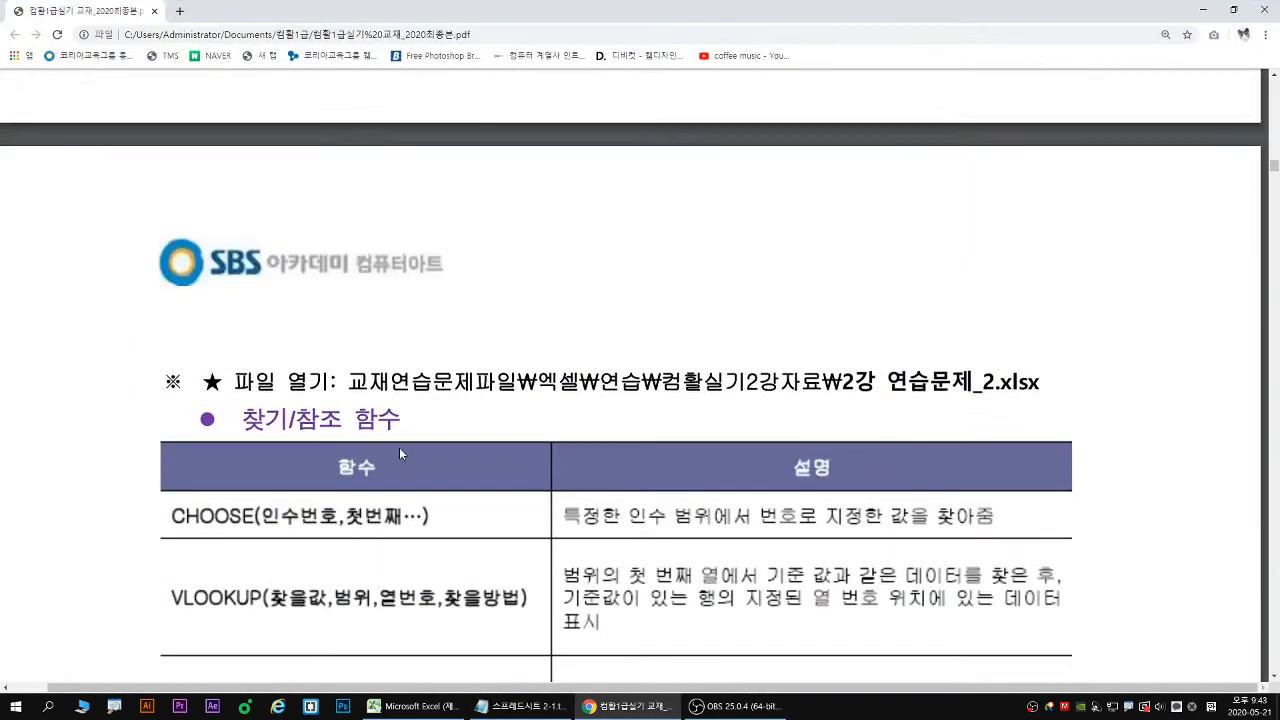